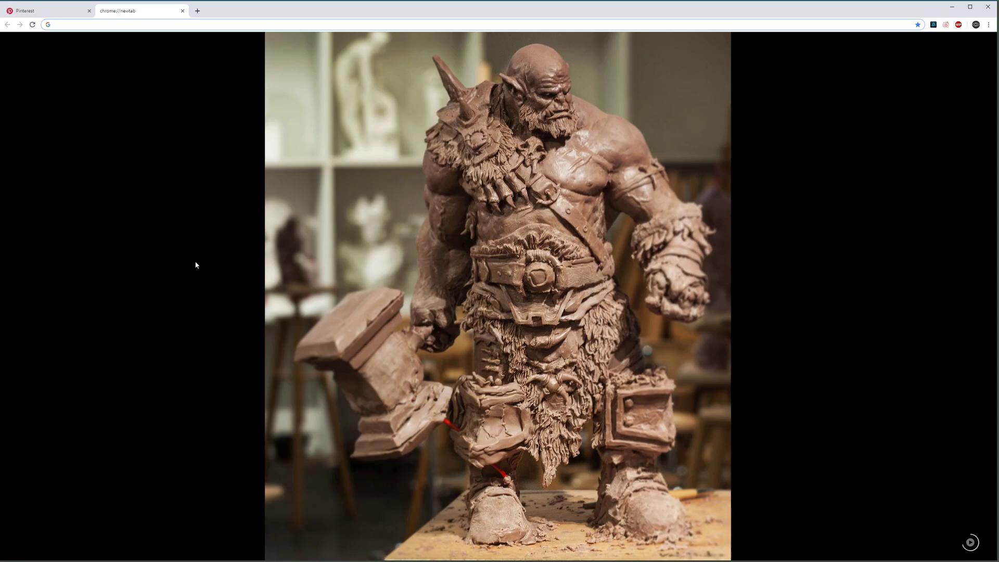
Step: Return to the Pinterest pin of the flooded tiled underpass in Chrome
mouse_move(194, 260)
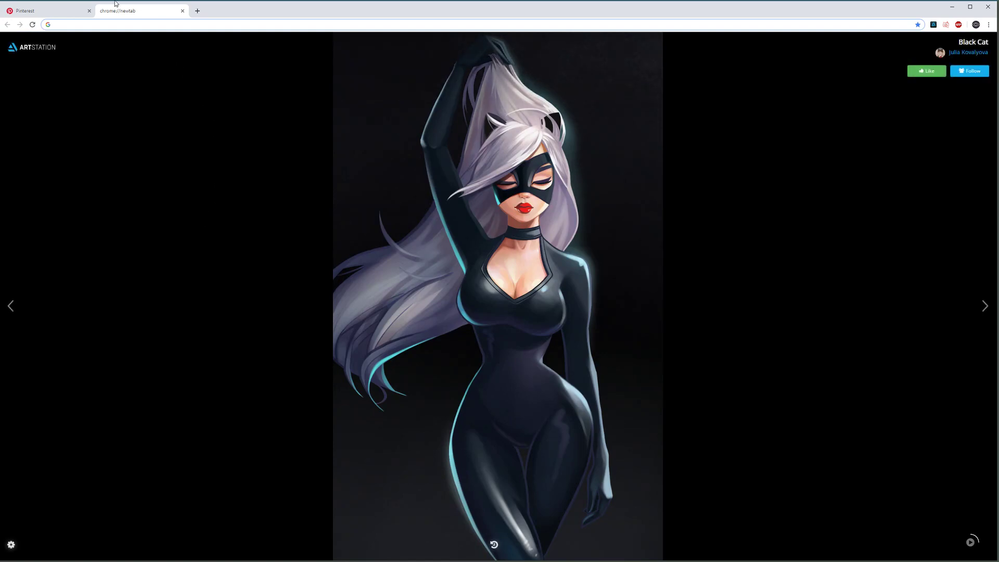
left_click(63, 9)
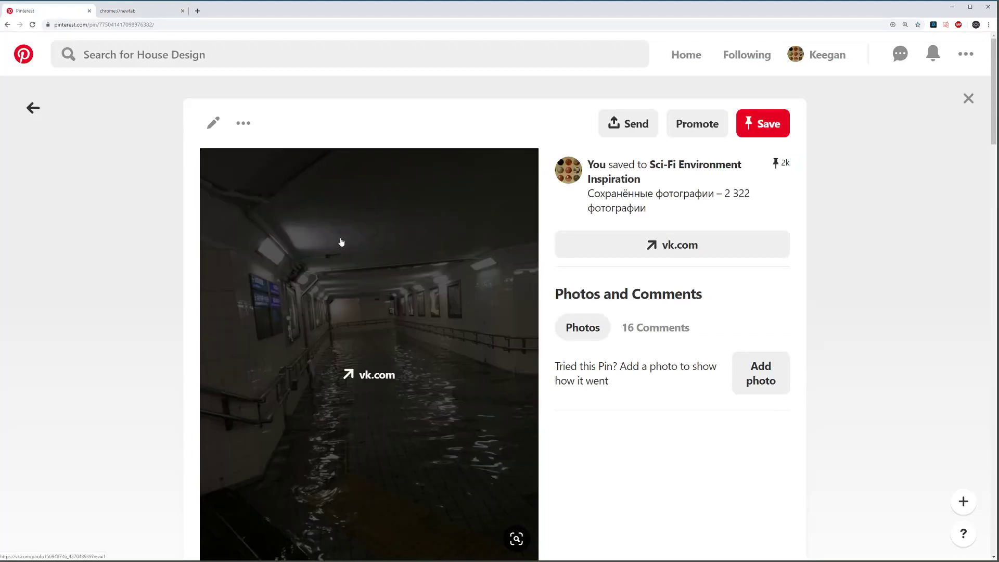
scroll(111, 241, "down", 2)
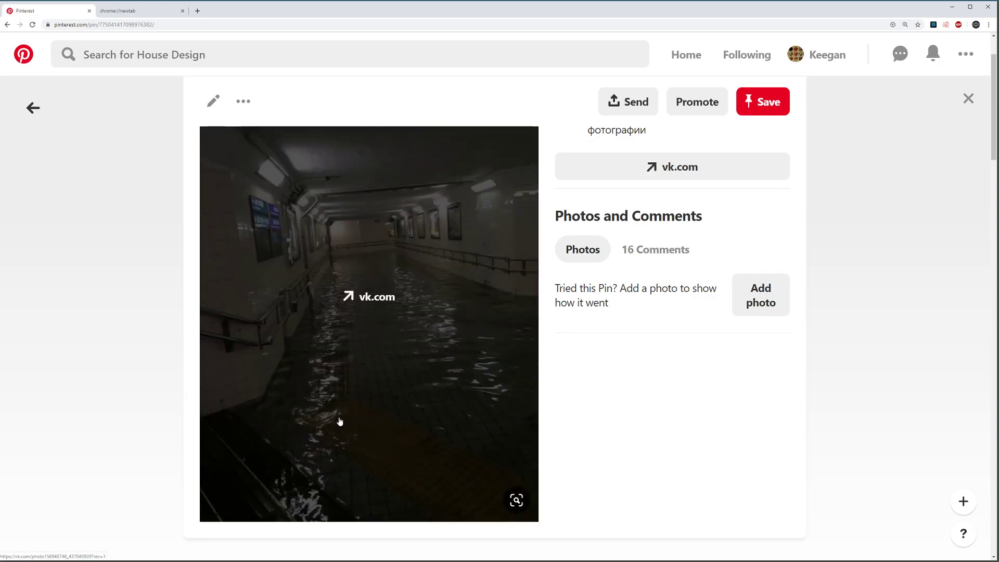
scroll(161, 341, "down", 3)
scroll(167, 343, "up", 3)
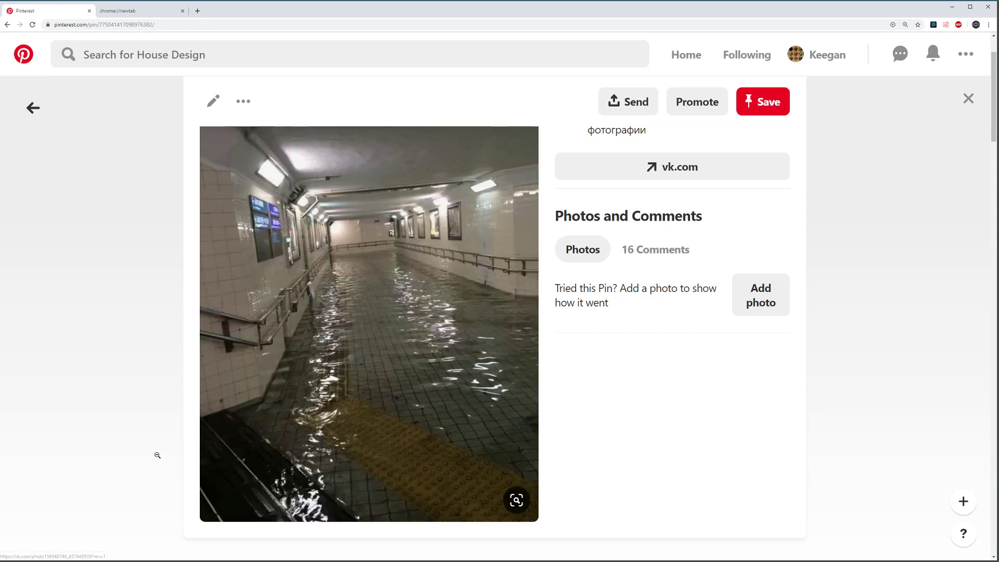
scroll(155, 453, "up", 1)
scroll(156, 416, "down", 1)
scroll(179, 421, "up", 1)
scroll(177, 405, "down", 1)
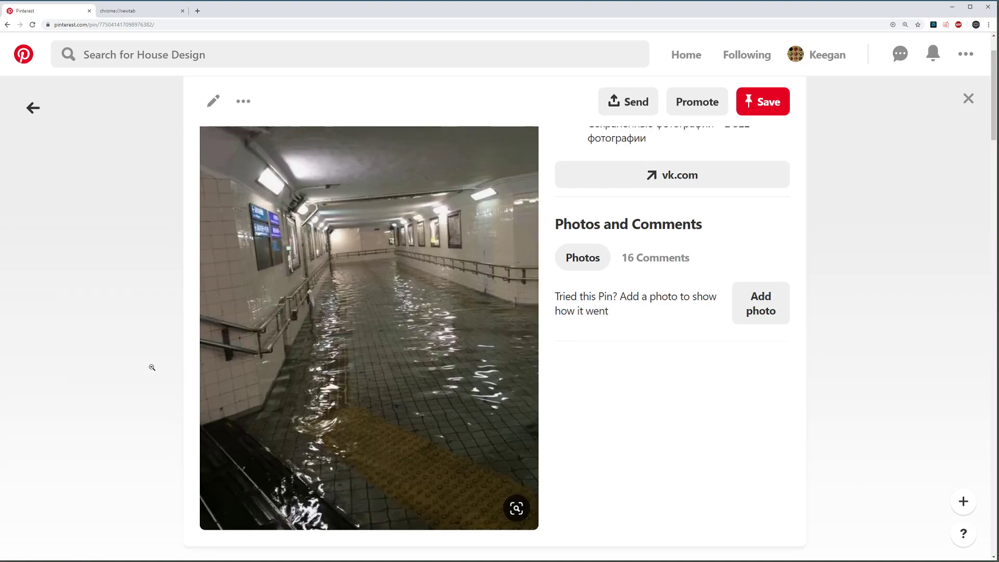
scroll(152, 367, "up", 2)
scroll(152, 367, "down", 2)
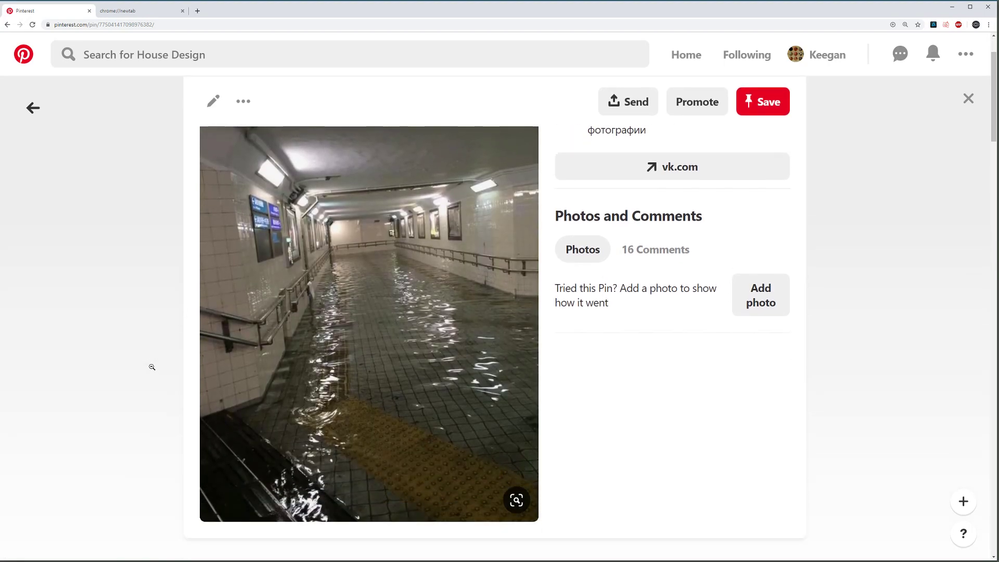
Step: Close the pin and scroll through the Sci-Fi Environment Inspiration board
left_click(152, 367)
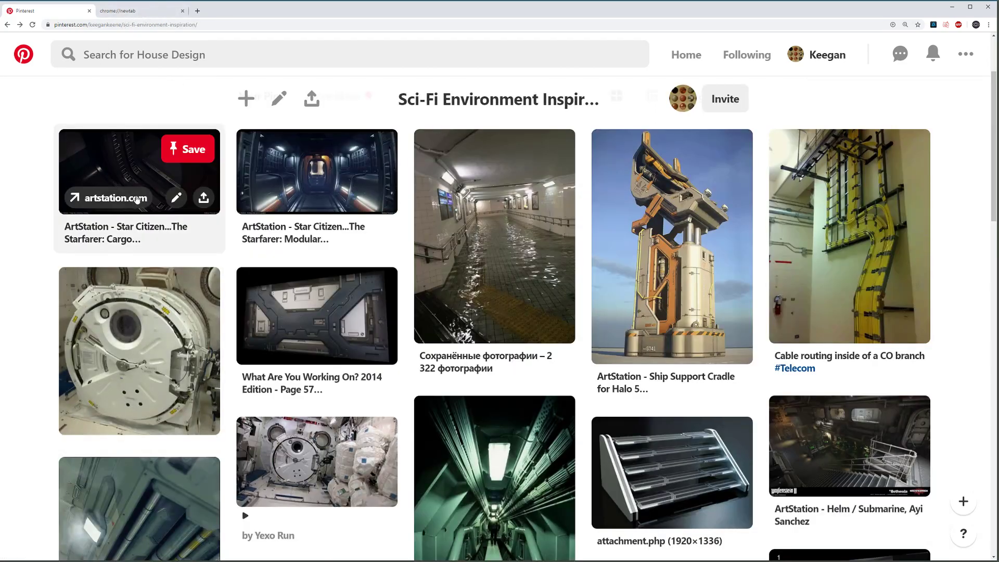
scroll(186, 235, "down", 5)
scroll(186, 235, "up", 7)
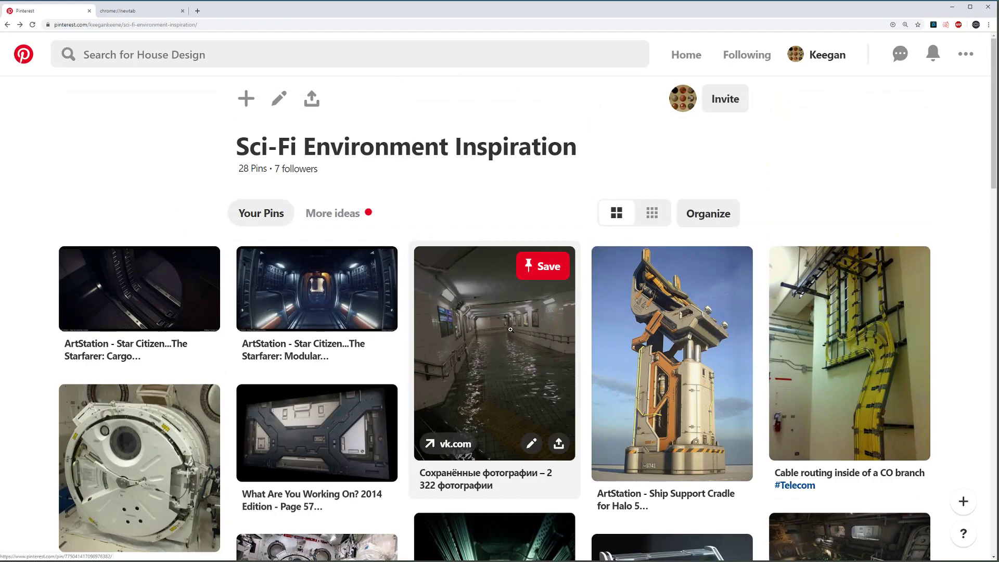
scroll(509, 329, "down", 5)
scroll(509, 329, "down", 2)
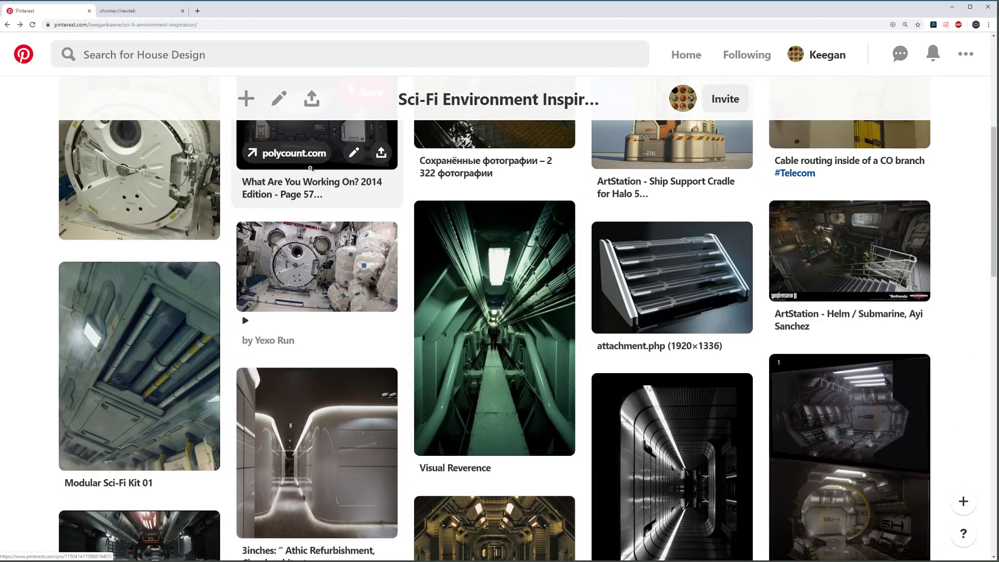
scroll(280, 214, "down", 7)
scroll(280, 214, "up", 4)
Step: View the Visual Reverence pin, then go back and browse the board again
left_click(478, 219)
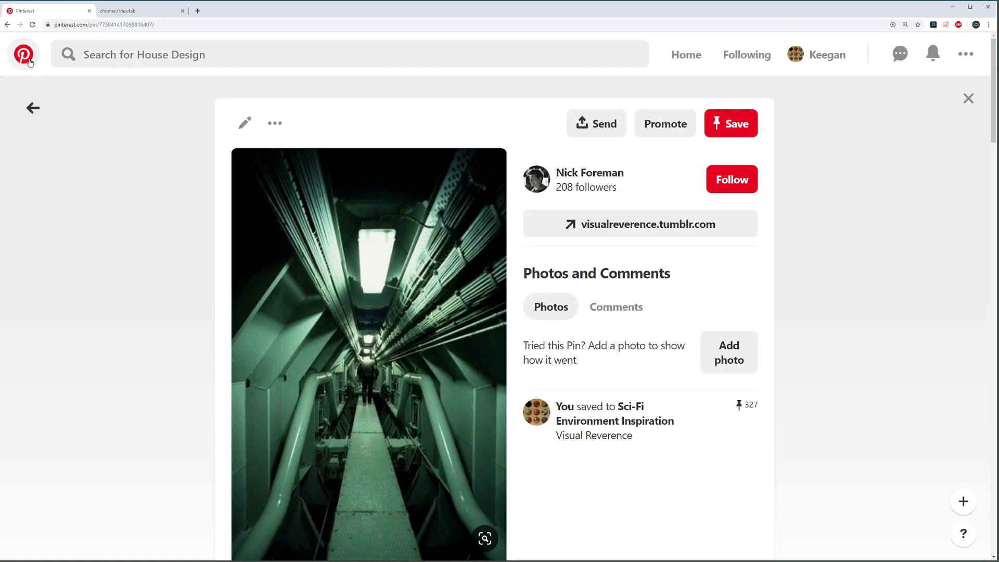
left_click(32, 109)
scroll(510, 301, "up", 9)
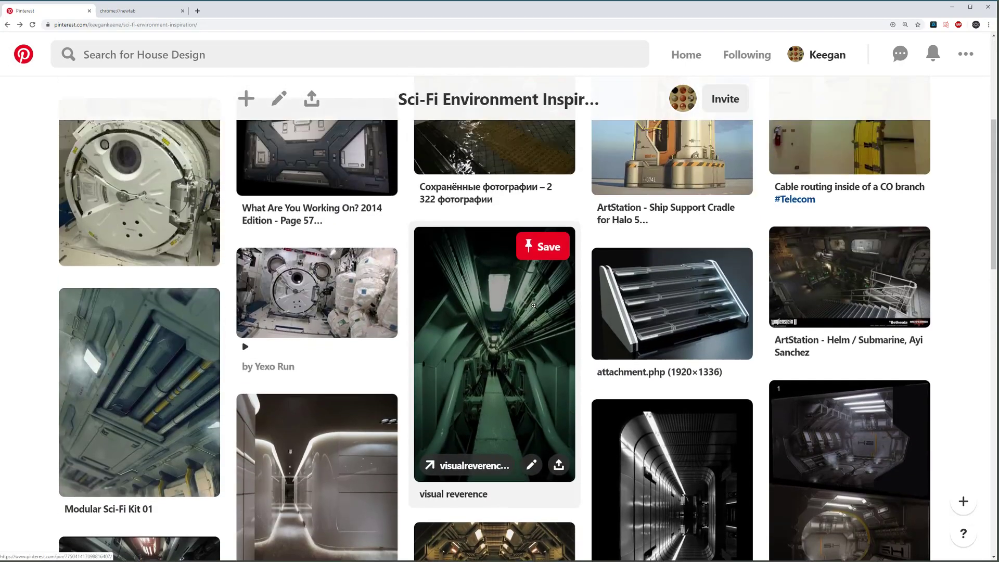
scroll(452, 296, "down", 4)
scroll(452, 298, "down", 18)
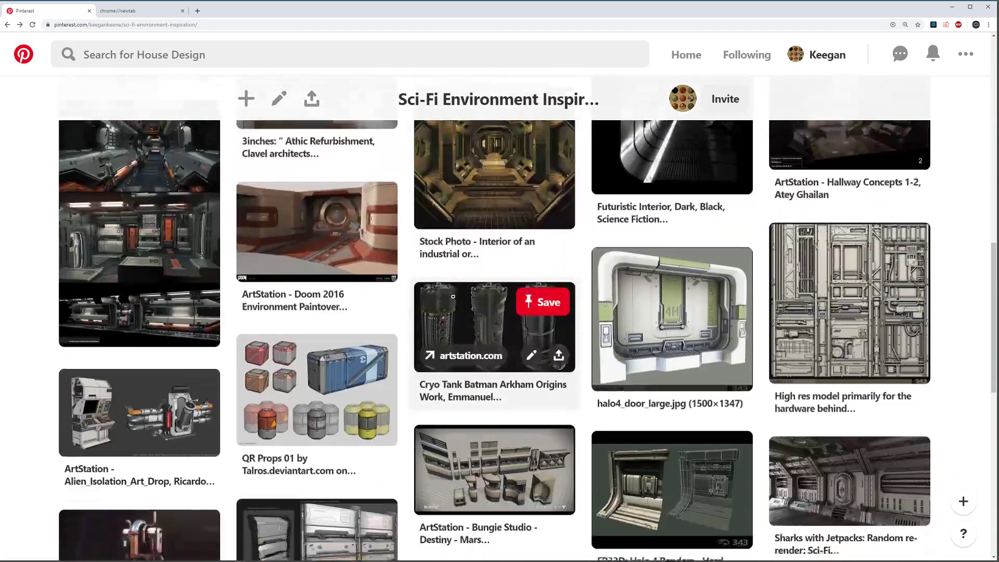
scroll(454, 298, "up", 20)
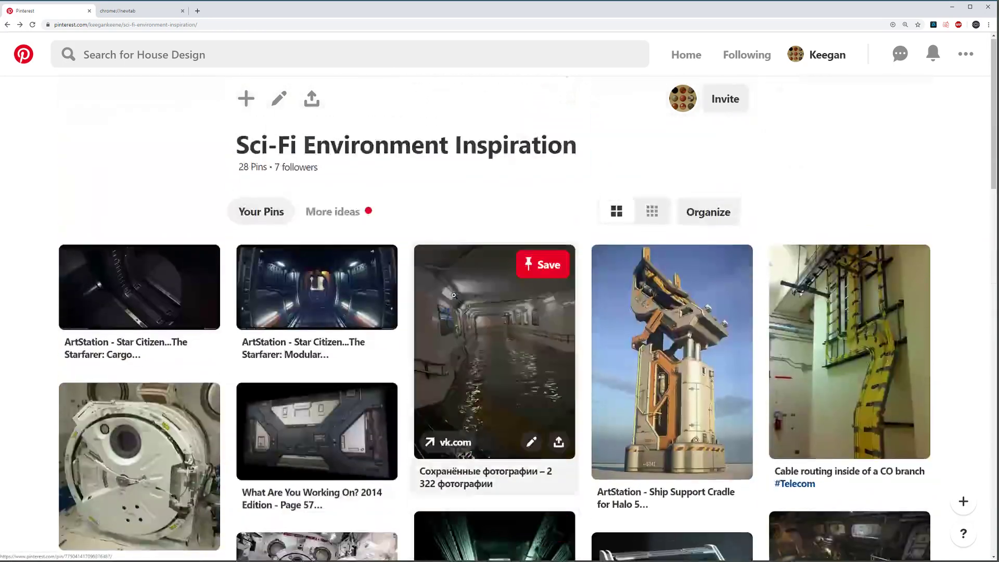
Step: Open the flooded tunnel pin, glance at the ArtStation tab, and minimise Chrome
left_click(453, 295)
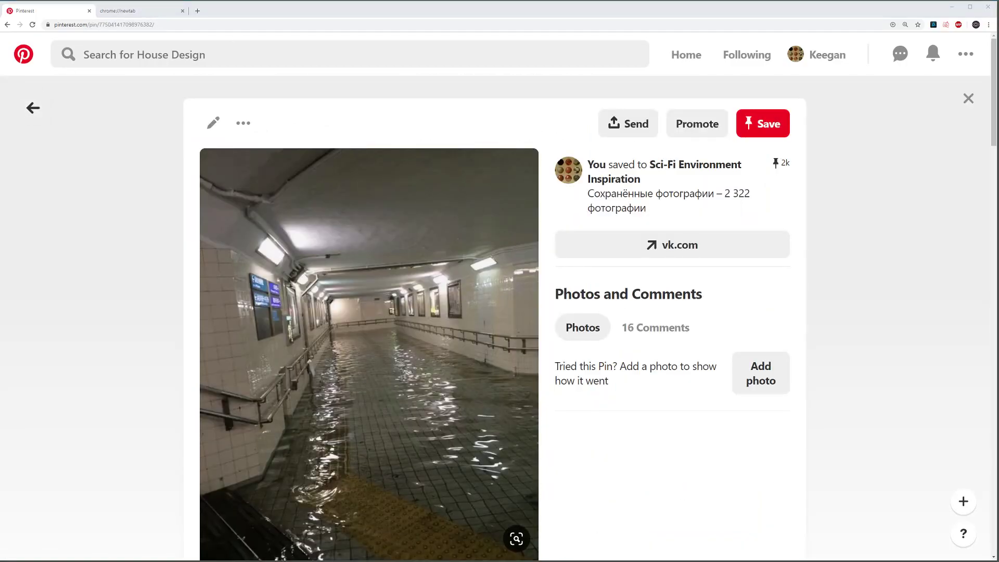
left_click(138, 10)
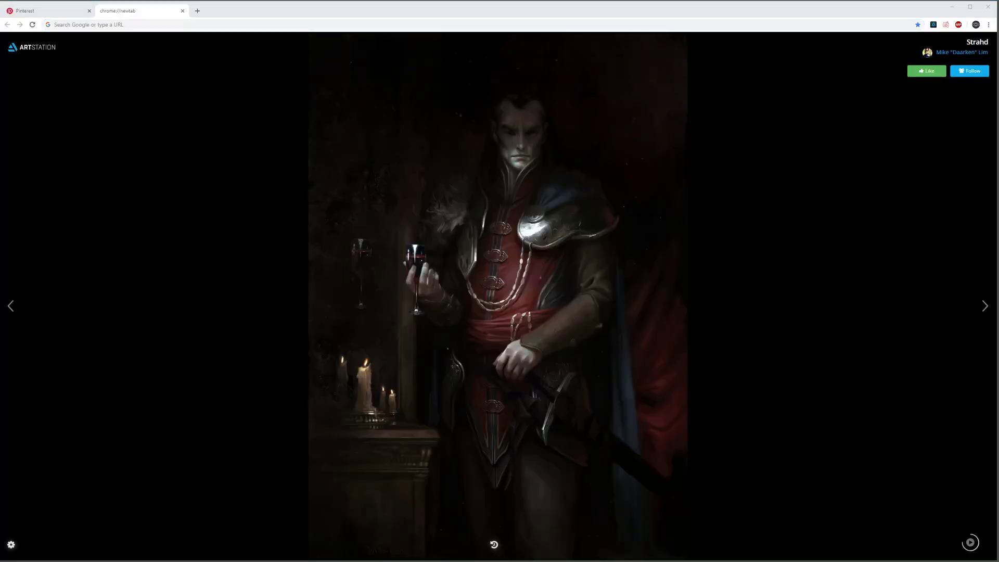
left_click(952, 7)
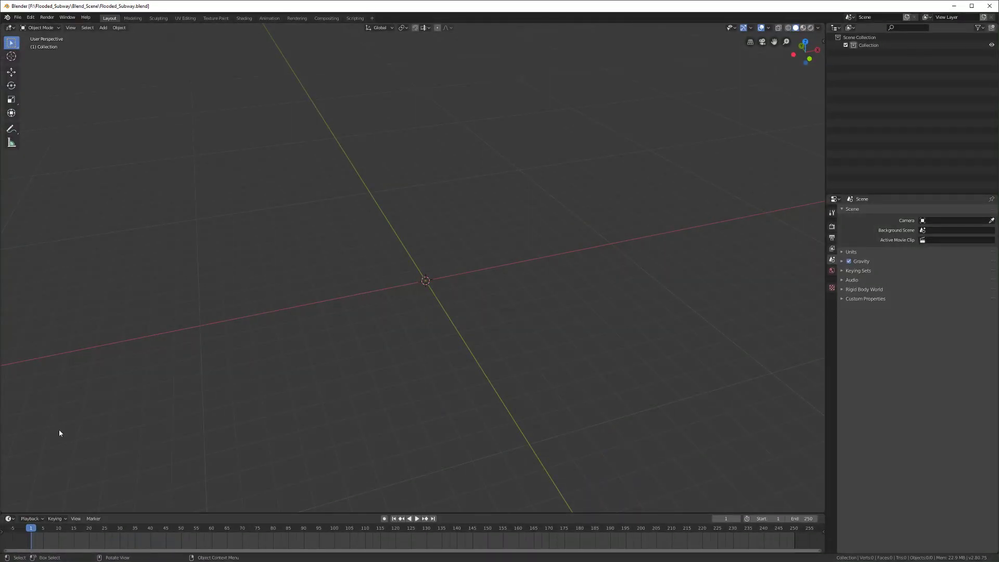
Step: Import MD_Avatar.obj from Flooded_Subway/Blend_Scene/ref as Wavefront OBJ with Keep Vert Order
left_click(17, 17)
mouse_move(37, 123)
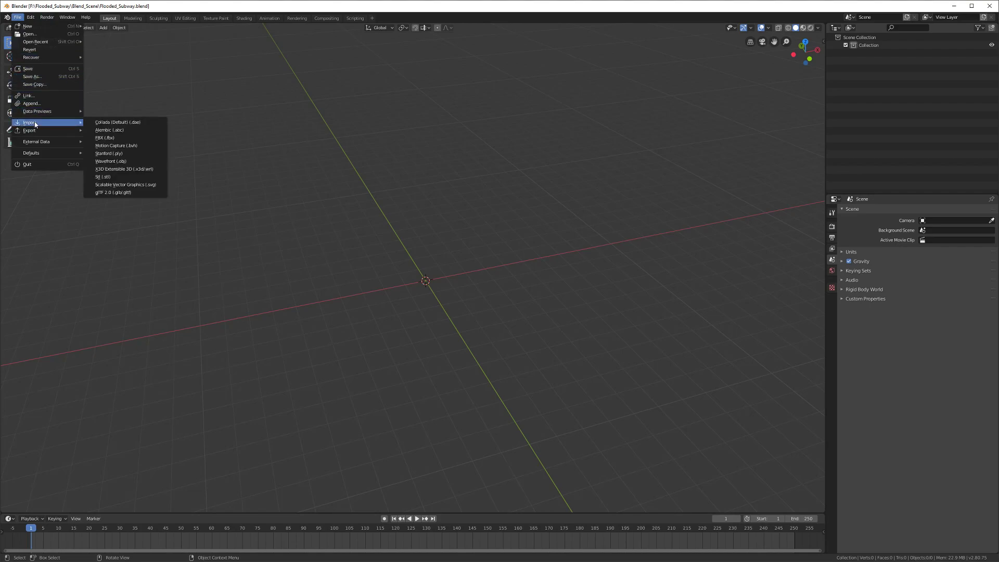
left_click(143, 161)
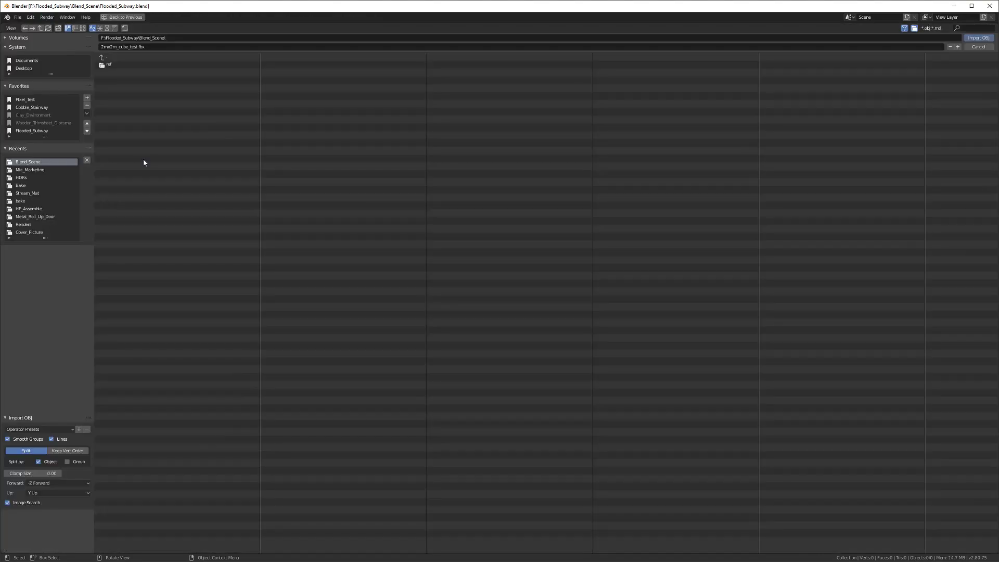
left_click(35, 131)
double_click(118, 64)
double_click(112, 64)
left_click(123, 67)
left_click(77, 451)
left_click(978, 37)
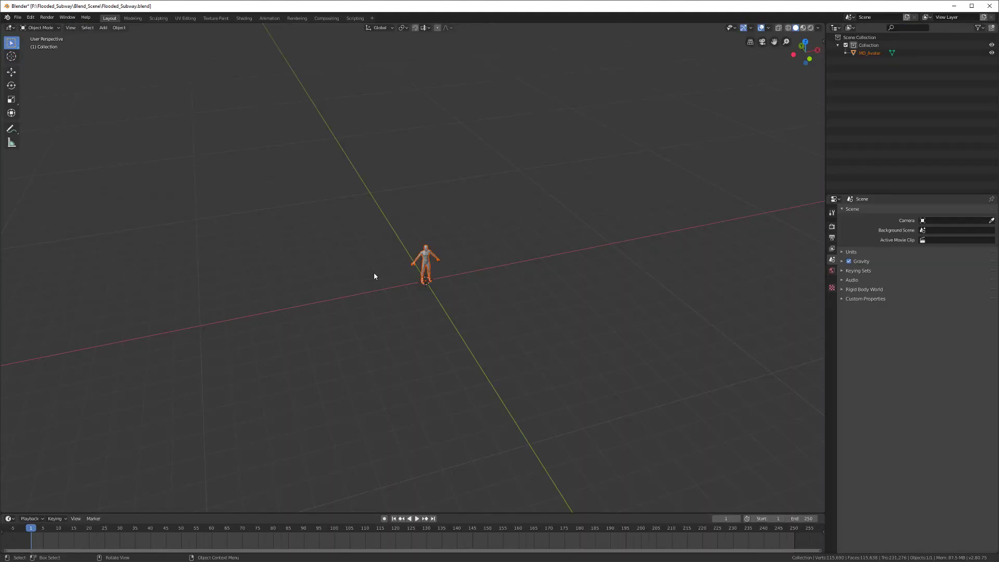
Step: Frame the MD_Avatar figure and add a new plane mesh to the scene
middle_click_drag(384, 314, 412, 311)
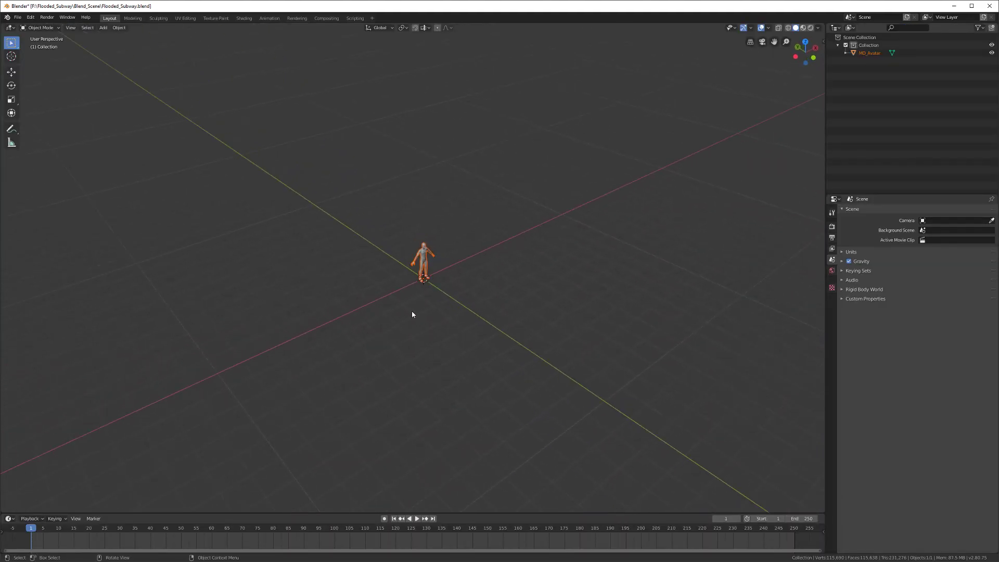
key("KP_Decimal")
key("KP_1")
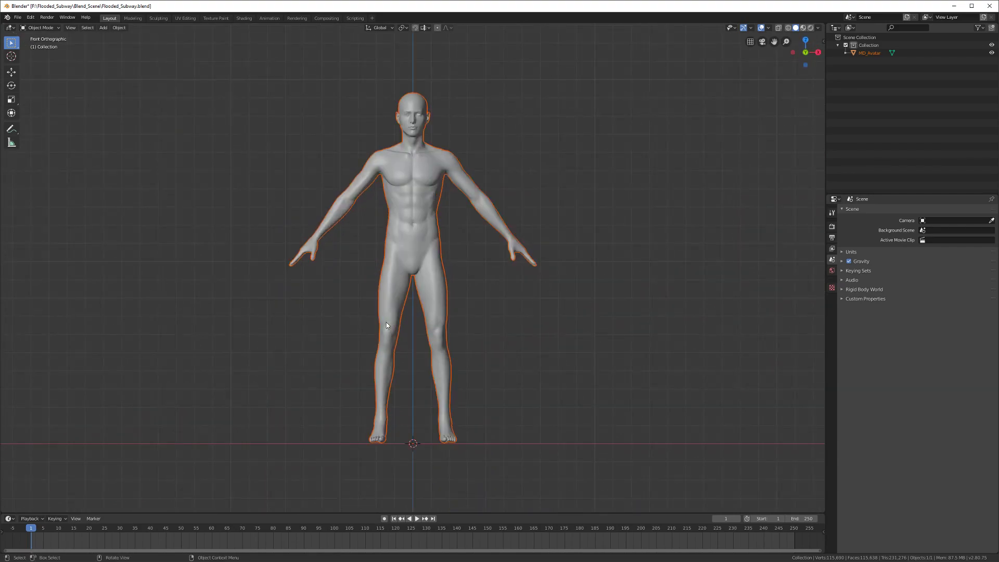
middle_click_drag(424, 304, 435, 329)
key("shift+a")
mouse_move(435, 330)
left_click(520, 334)
middle_click_drag(456, 393, 521, 403)
key("g")
type("yx10")
right_click(523, 406)
scroll(520, 408, "down", 5)
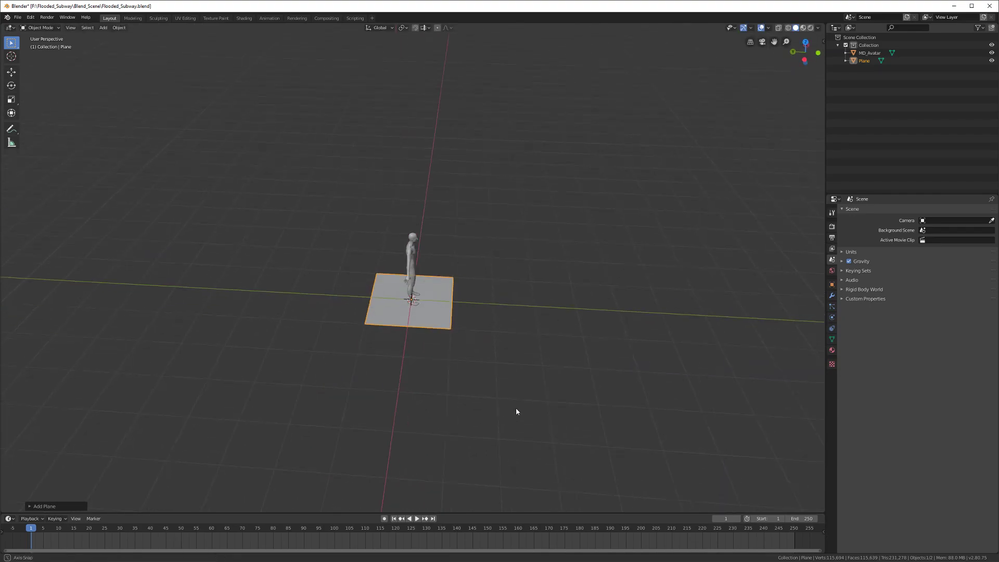
Step: Rotate the plane 90° on X to stand upright and raise it along Z
key("r")
key("x")
key("9")
key("0")
key("Return")
key("g")
key("z")
left_click(497, 372)
Step: From front view, select MD_Avatar and show its transform values in the sidebar
key("KP_1")
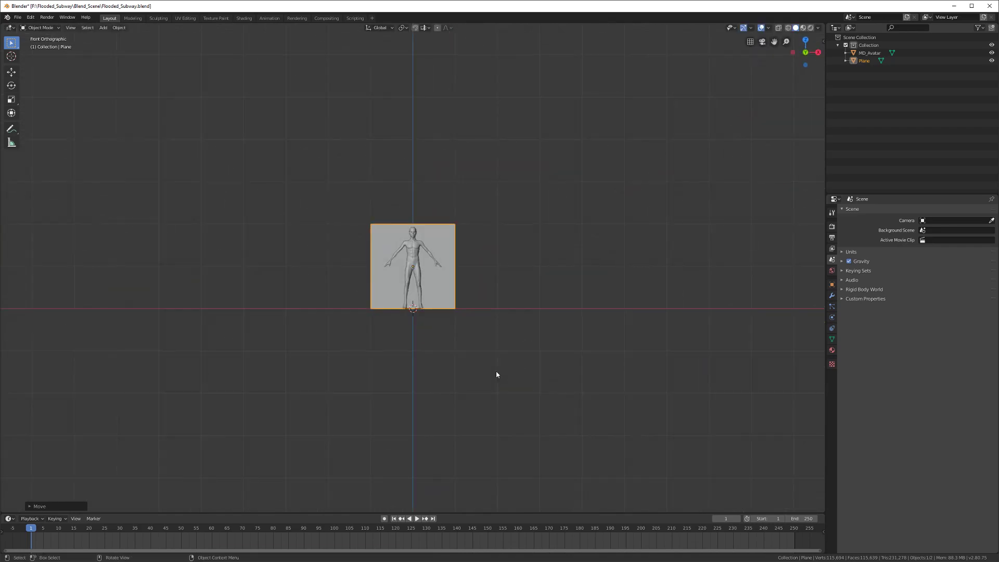
scroll(496, 375, "up", 4)
left_click(411, 244)
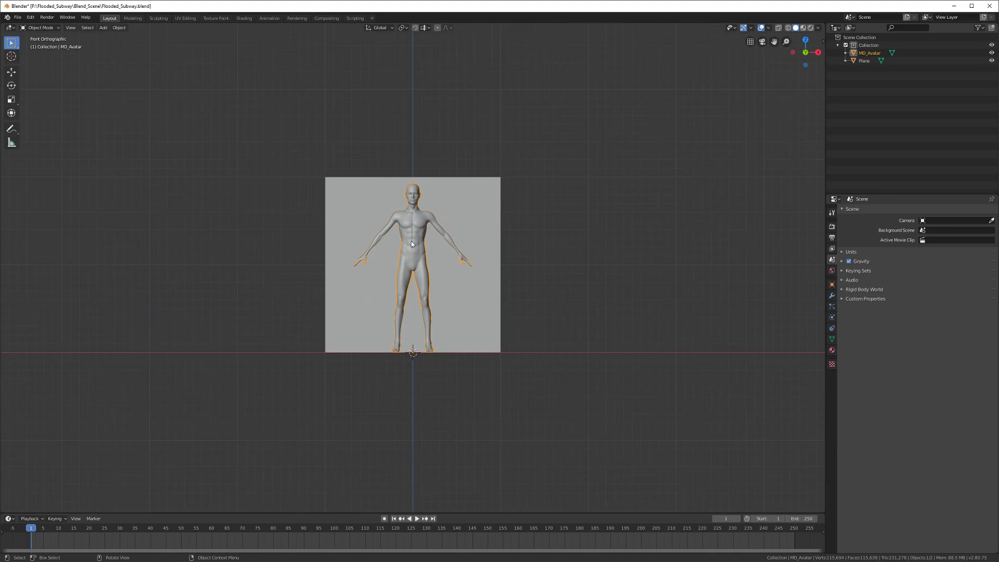
key("n")
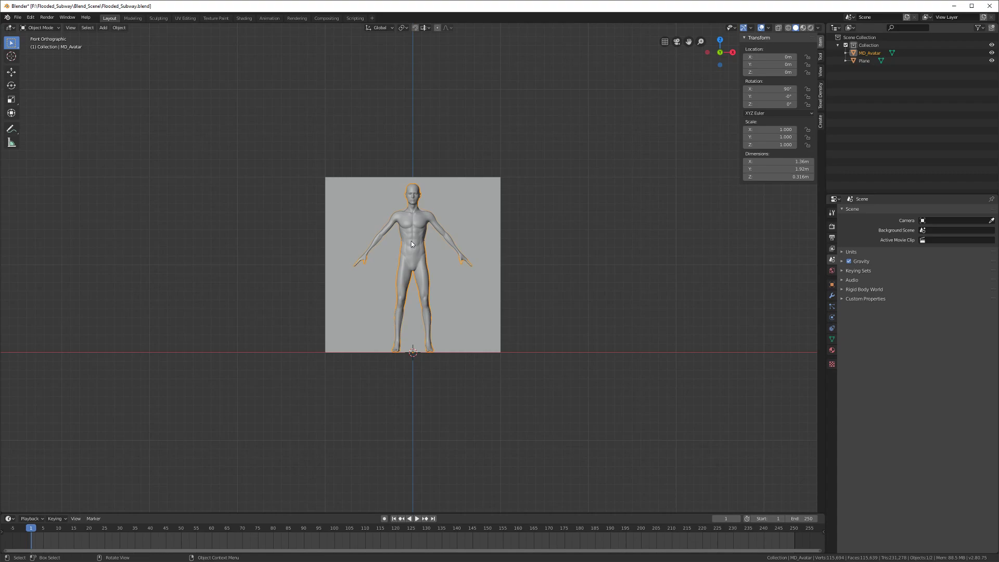
middle_click_drag(439, 284, 434, 359, "shift")
scroll(443, 373, "up", 3)
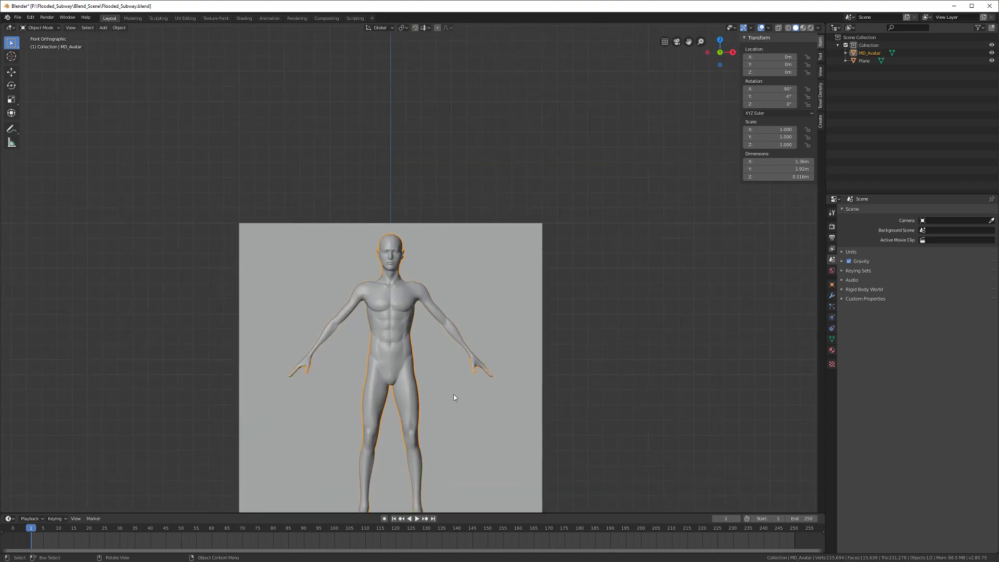
middle_click_drag(454, 395, 453, 300, "shift")
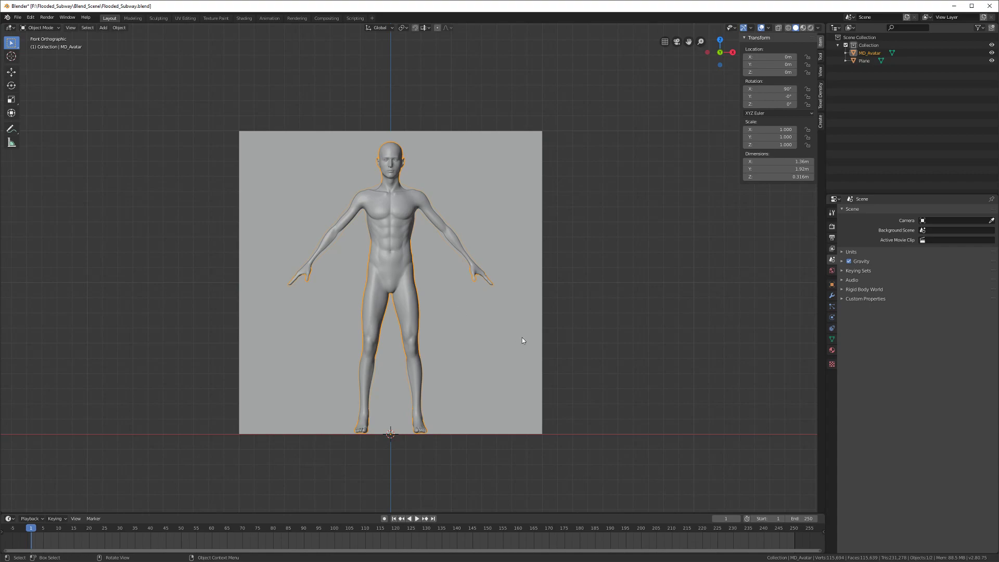
middle_click_drag(563, 369, 552, 381, "shift")
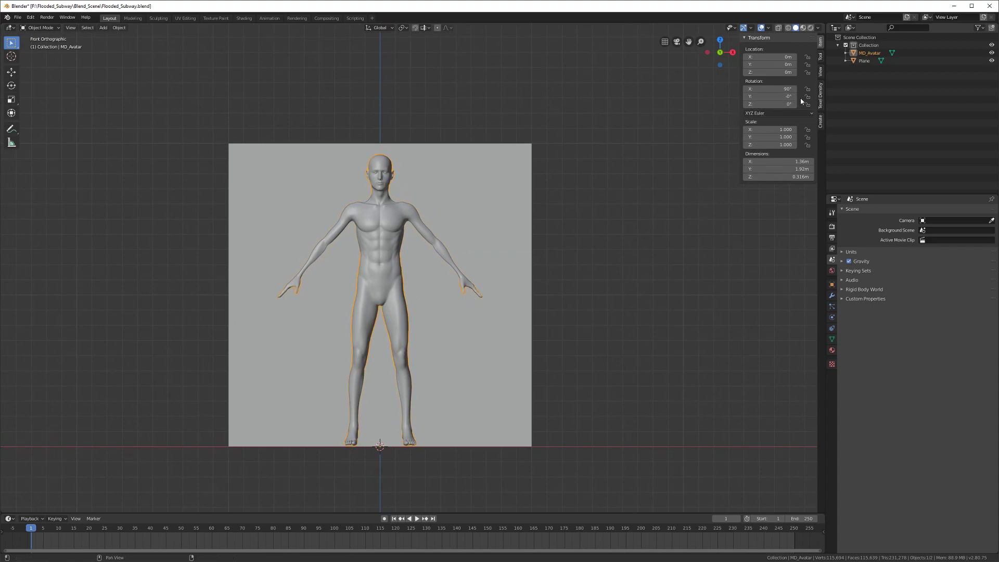
left_click(821, 72)
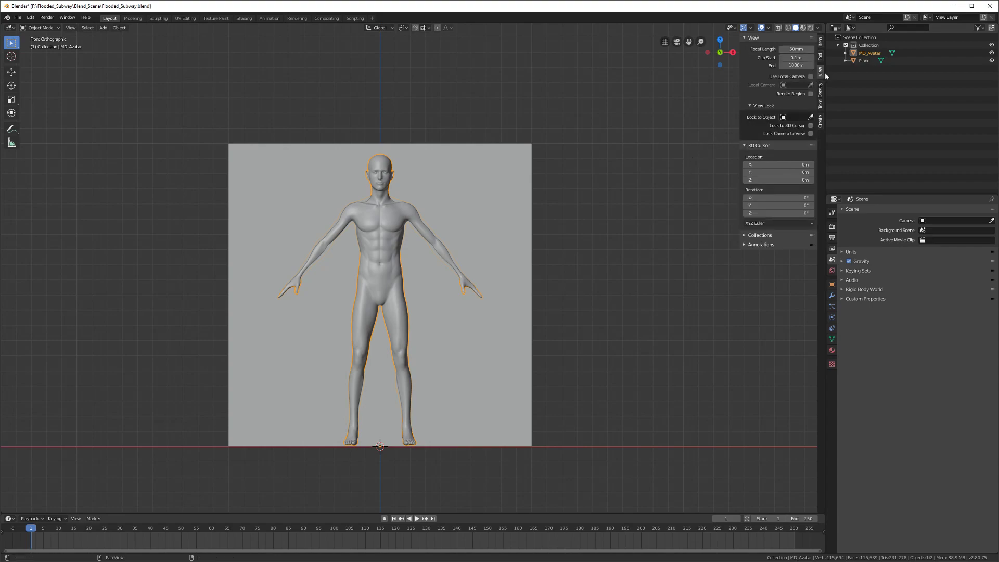
scroll(819, 62, "up", 2)
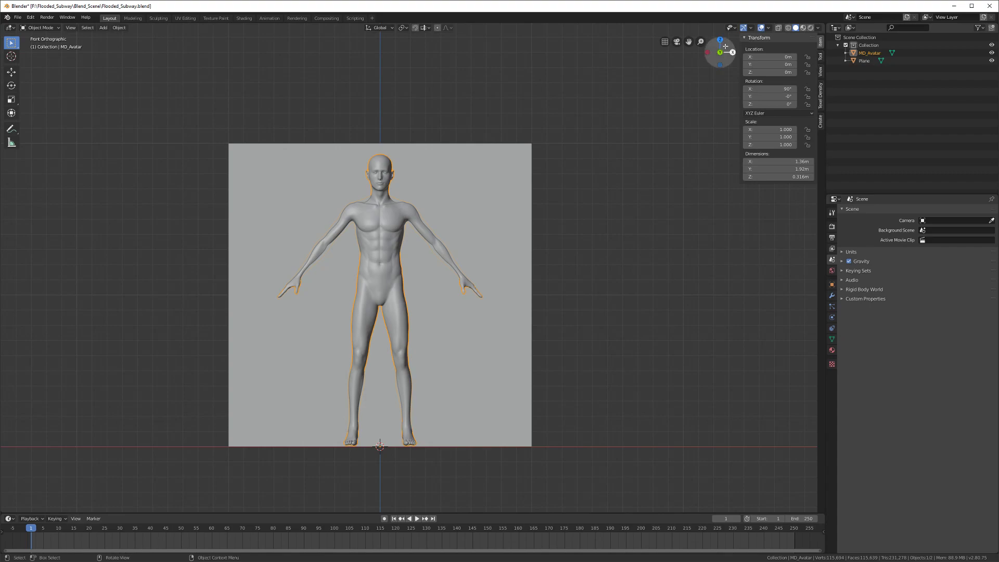
scroll(638, 165, "down", 1)
scroll(637, 165, "up", 1)
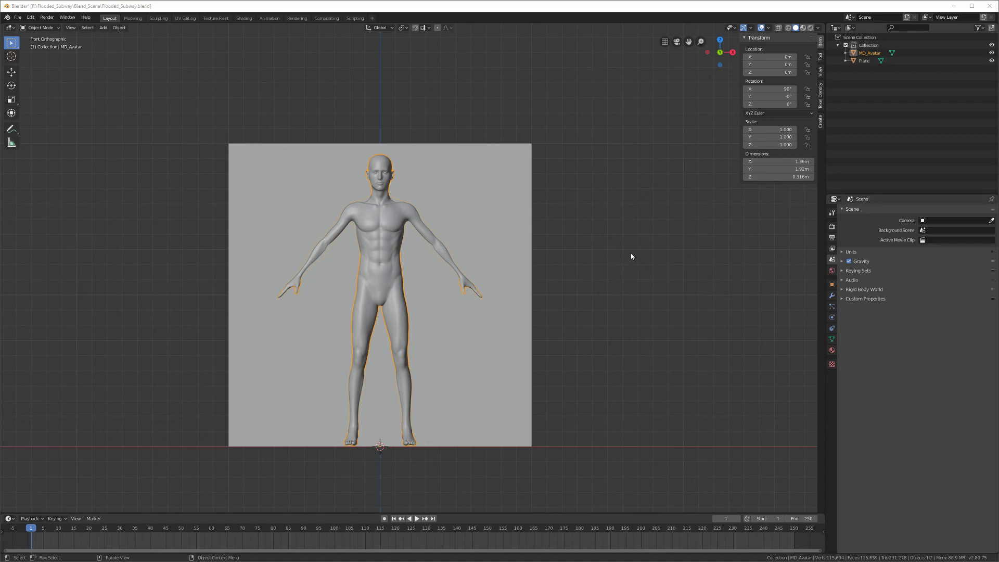
Step: Scale MD_Avatar down to about 0.921 so it stands roughly 1.77 m tall
left_click(383, 214)
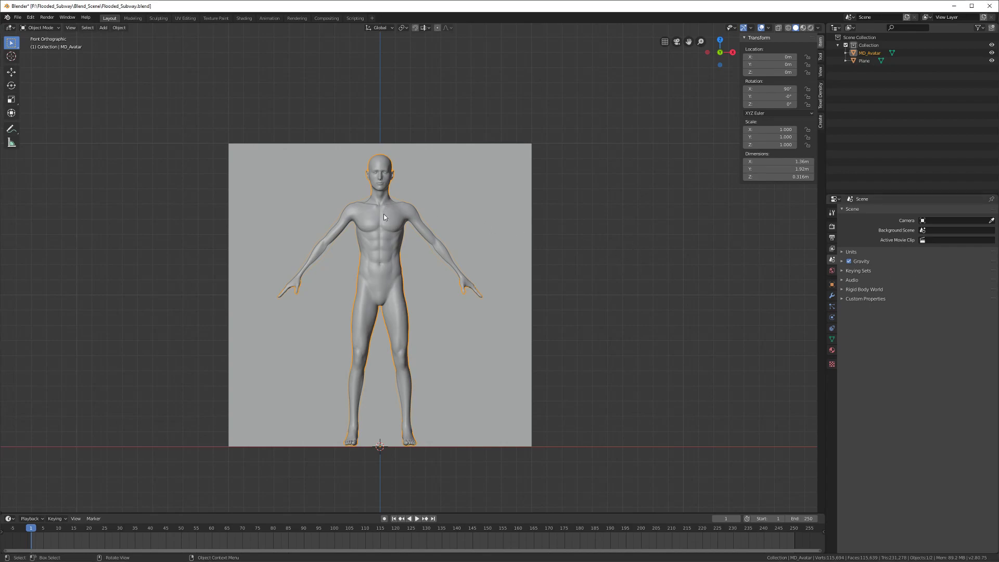
key("s")
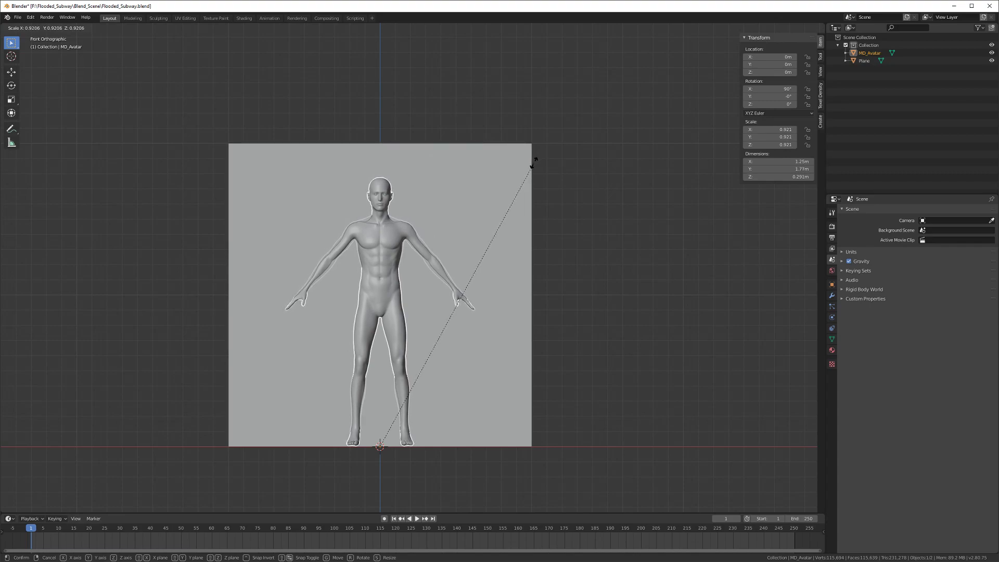
left_click(534, 165)
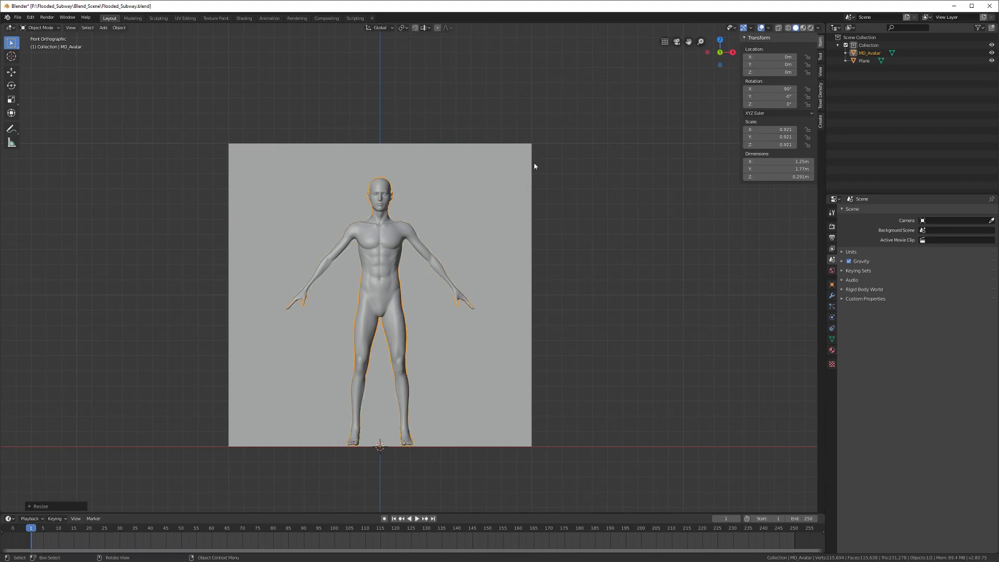
middle_click_drag(535, 208, 532, 208, "shift")
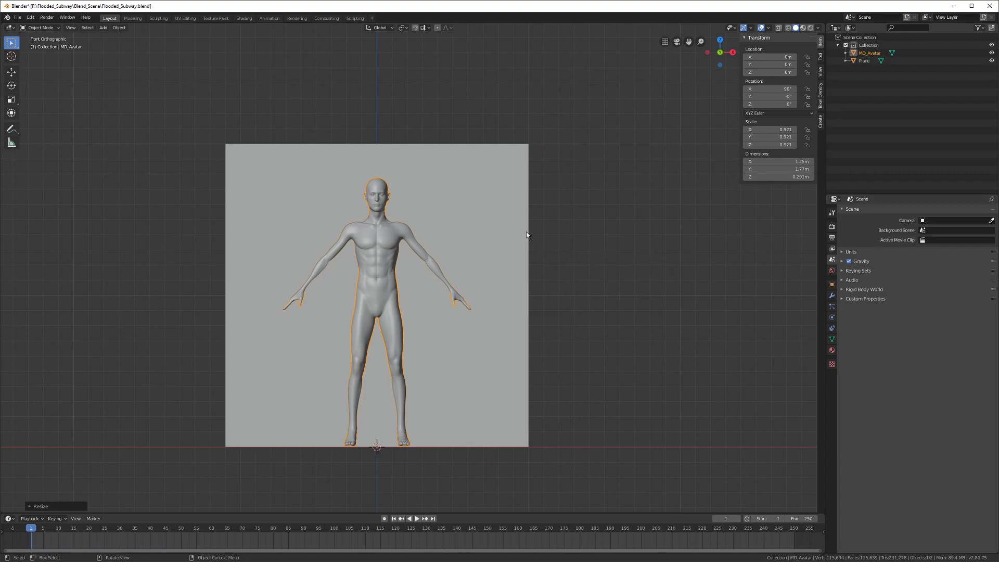
key("s")
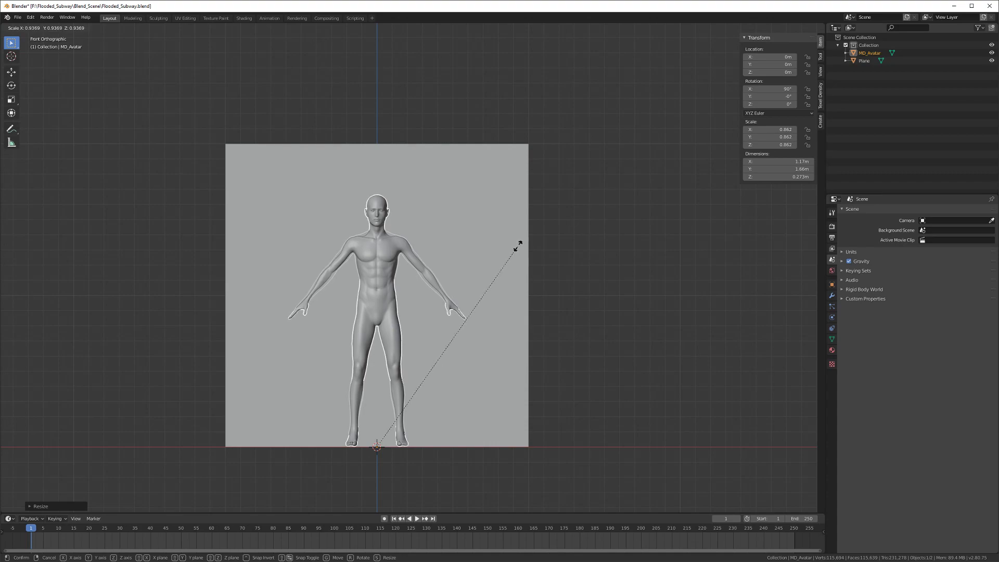
right_click(519, 245)
middle_click_drag(538, 239, 562, 236, "shift")
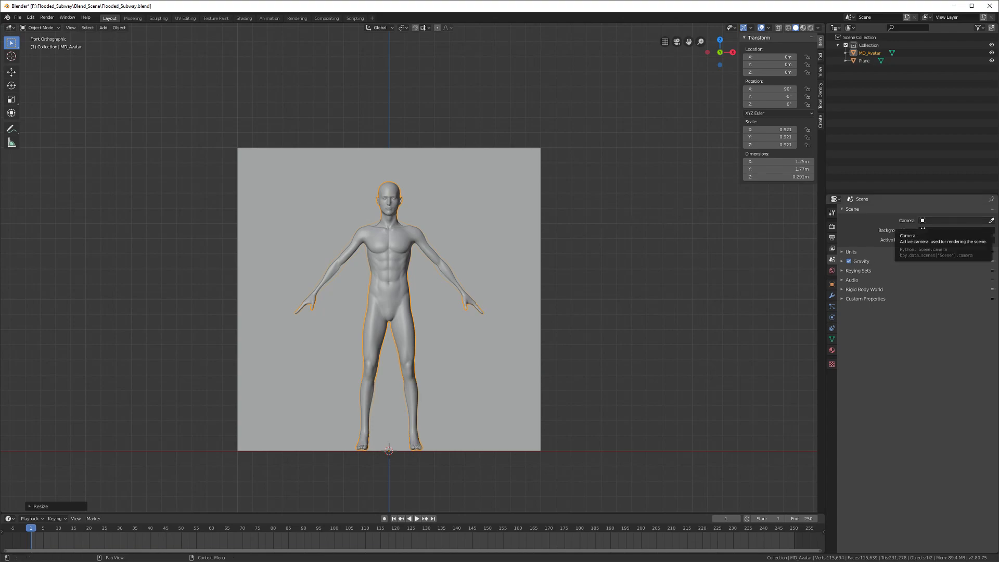
middle_click_drag(172, 241, 338, 251)
Step: Delete the square plane behind MD_Avatar, then switch to the Chrome window
left_click(339, 301)
middle_click_drag(374, 192, 330, 225)
middle_click_drag(450, 256, 264, 358)
key("x")
left_click(490, 235)
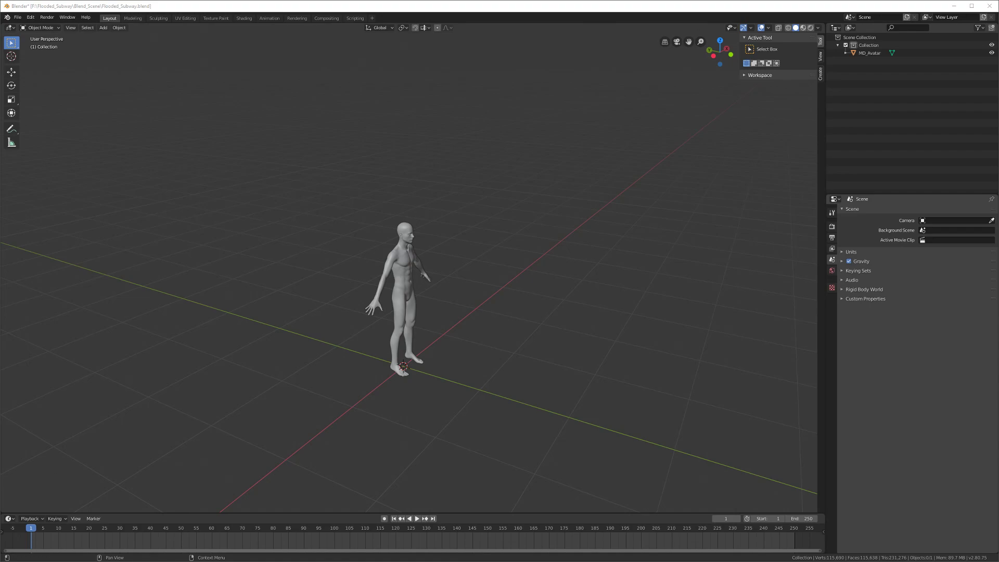
key("alt+Tab")
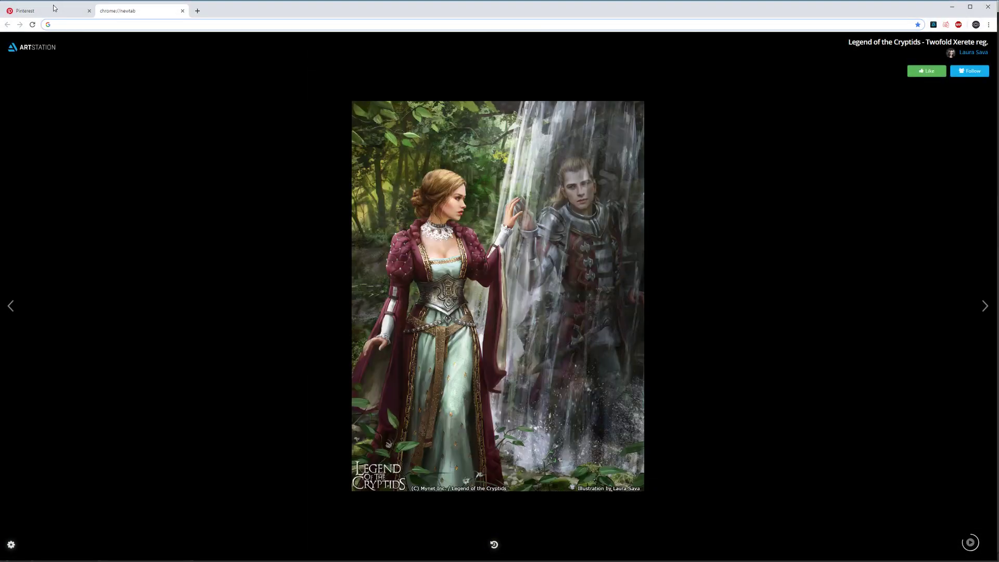
Step: Tear the Pinterest flooded subway pin out into its own browser window
left_click(54, 9)
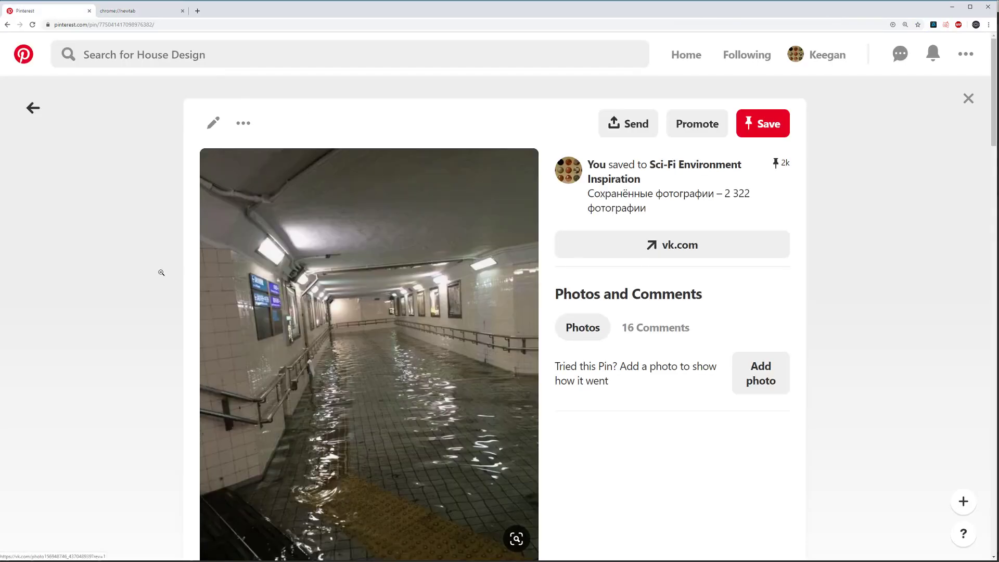
scroll(161, 272, "down", 1)
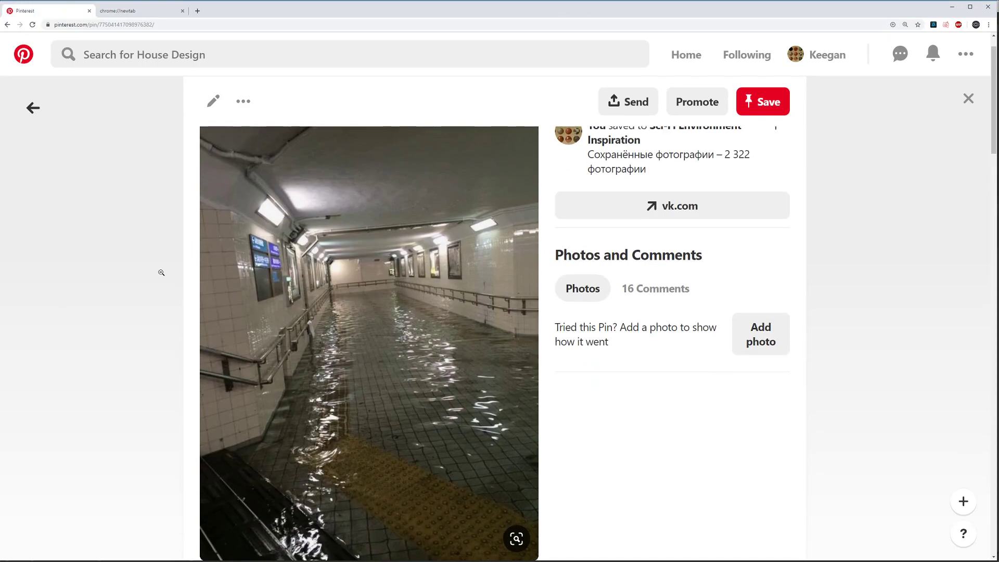
scroll(161, 272, "down", 1)
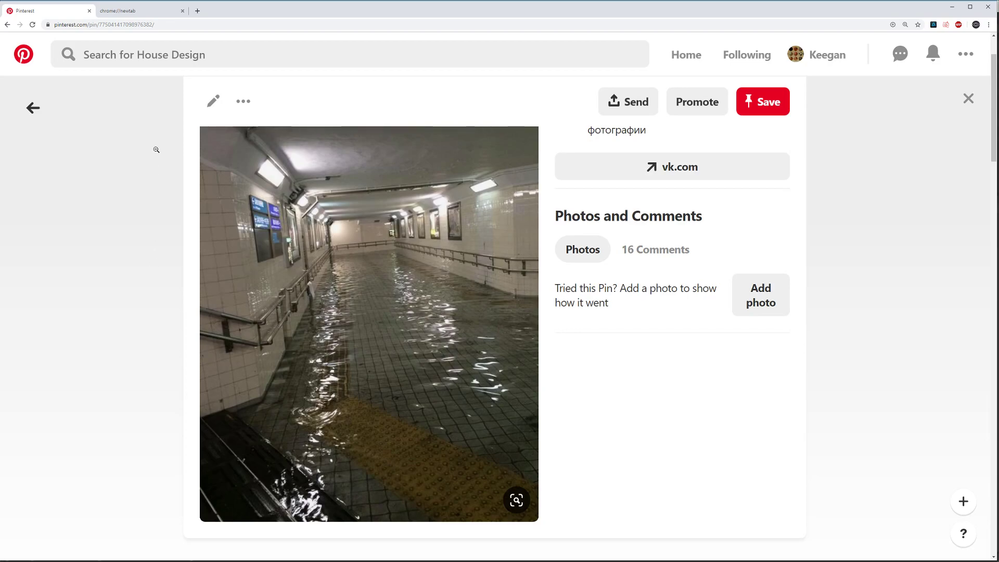
left_click_drag(81, 16, 1, 309)
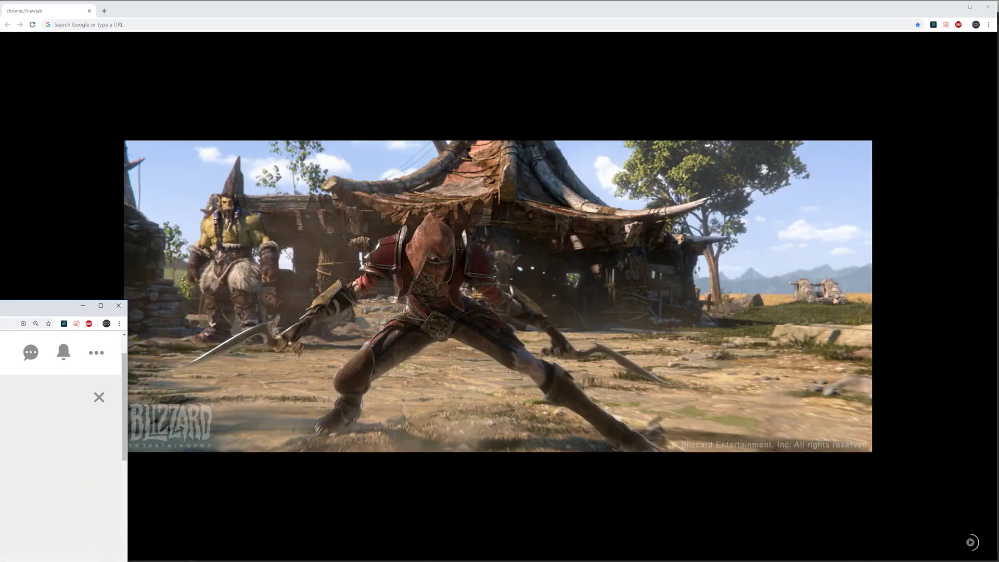
left_click_drag(1, 309, 1, 370)
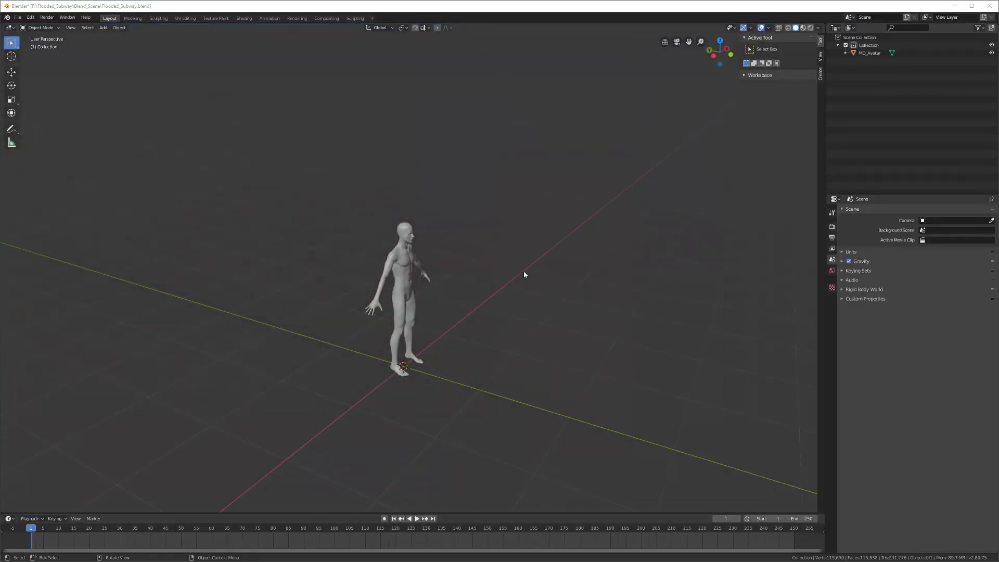
Step: Back in Blender, bring up the Add menu's Mesh list
middle_click_drag(524, 274, 482, 295)
key("shift+a")
mouse_move(482, 296)
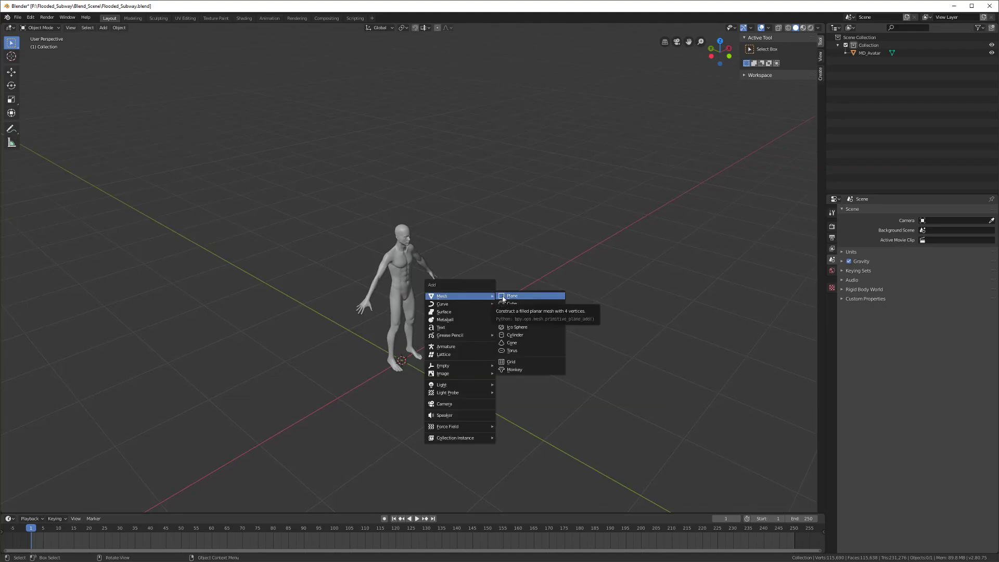
Step: Add a plane, stand it upright with R X 90, raise it 1 m on Z, and duplicate it
left_click(503, 296)
middle_click_drag(489, 328, 450, 344)
type("rx")
type("90")
key("Return")
type("gz1")
key("Return")
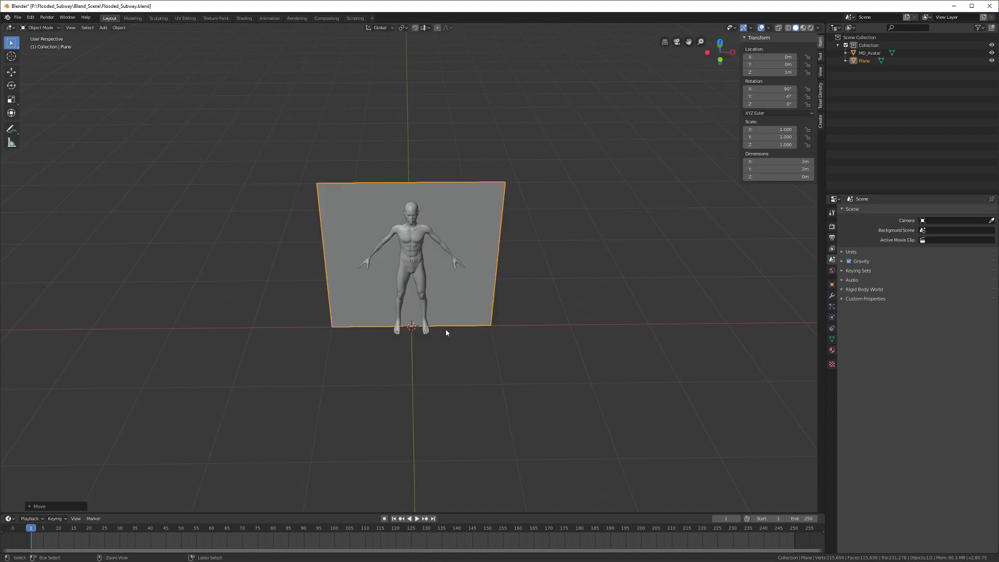
middle_click_drag(445, 329, 447, 359)
key("shift+d")
Step: Raise the duplicate plane to Z 3 m and add a centred loop cut across it
key("z")
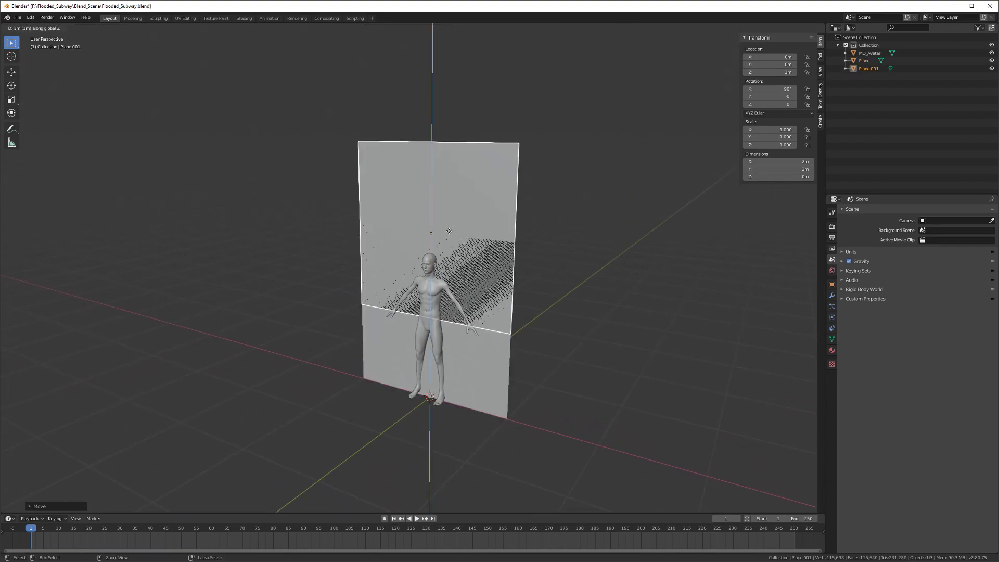
left_click(450, 210)
middle_click_drag(453, 313, 443, 310)
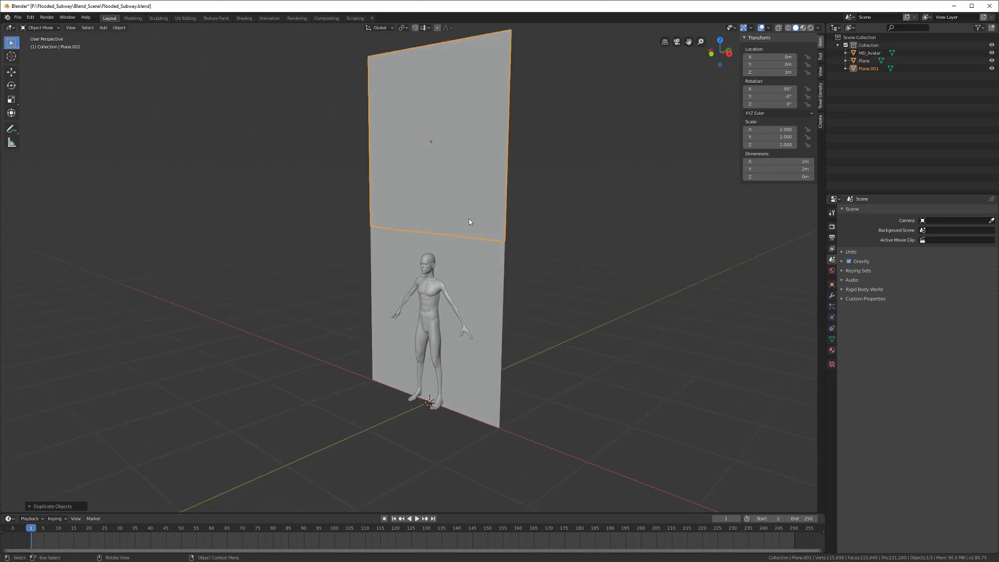
key("Tab")
key("alt+a")
key("ctrl+r")
left_click(379, 151)
right_click(379, 152)
Step: Delete the top edge vertices to leave a 1 m strip, then exit Edit Mode and deselect
left_click(381, 61)
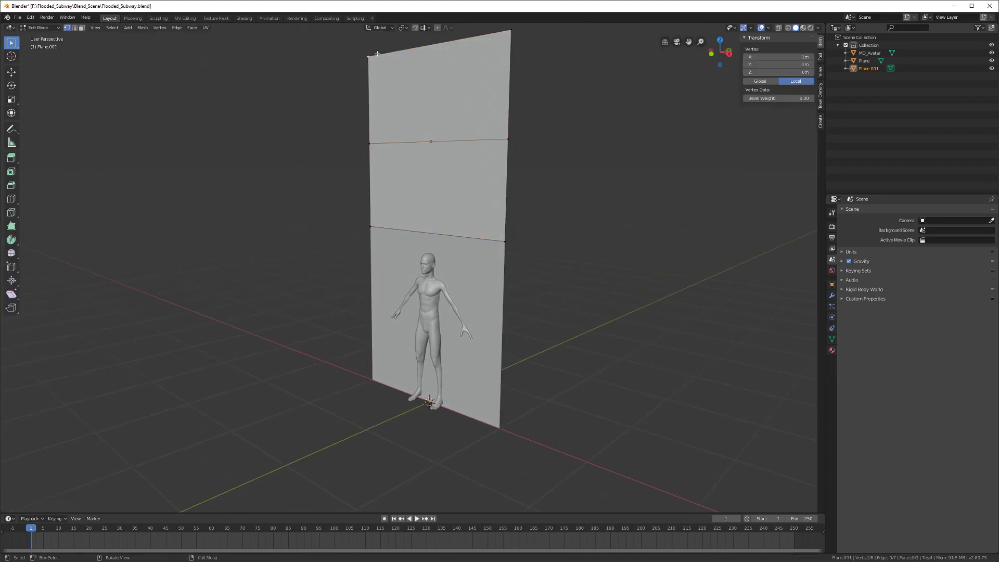
left_click(511, 31, "shift")
key("x")
left_click(518, 32)
middle_click_drag(468, 218, 456, 229)
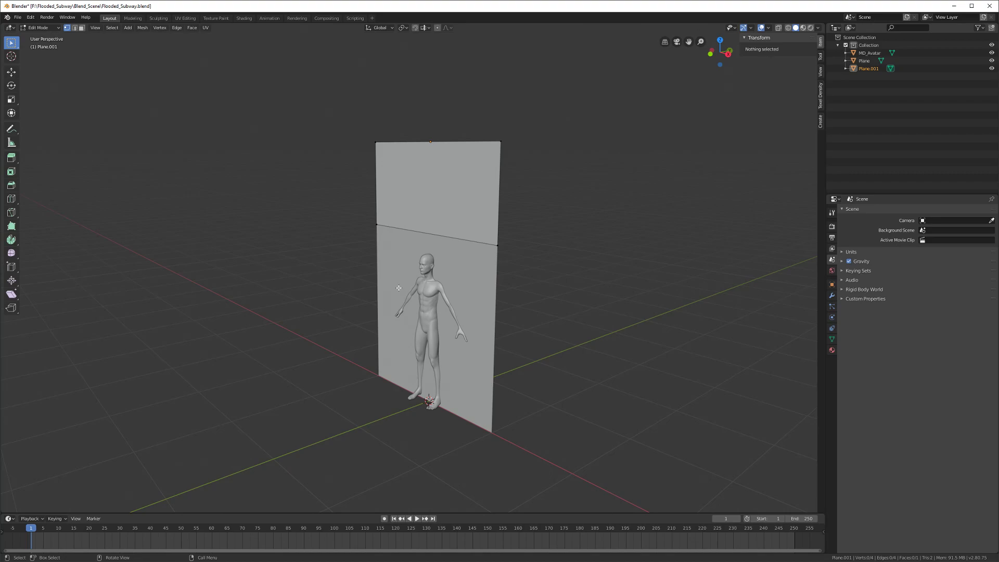
middle_click_drag(395, 293, 418, 295)
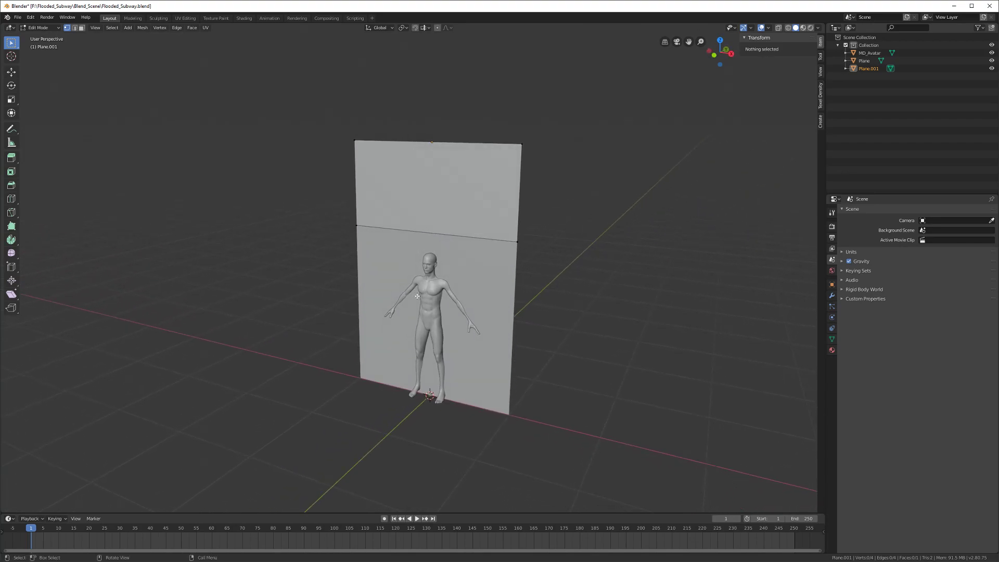
middle_click_drag(416, 296, 406, 313)
key("Tab")
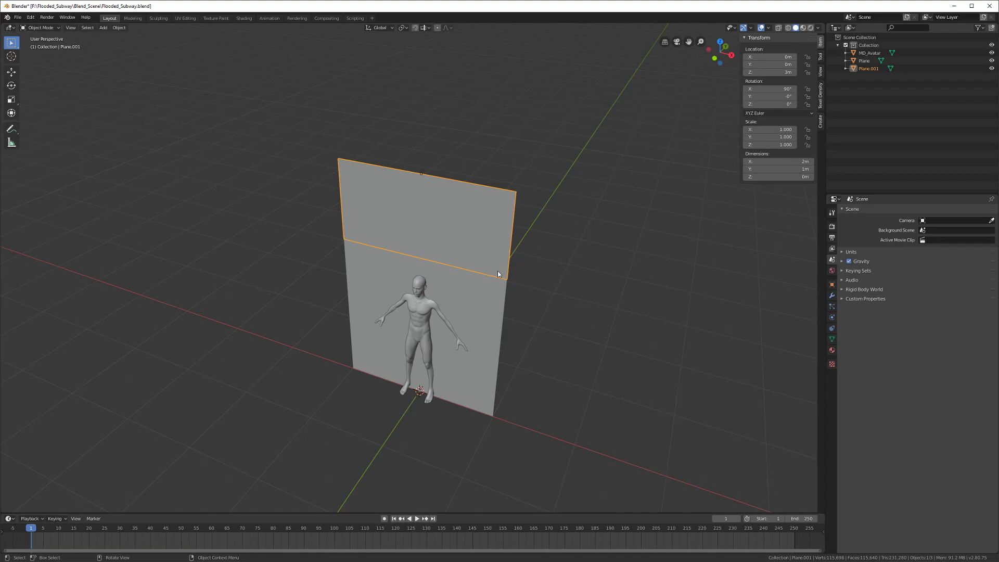
middle_click_drag(491, 289, 510, 279)
left_click(511, 280)
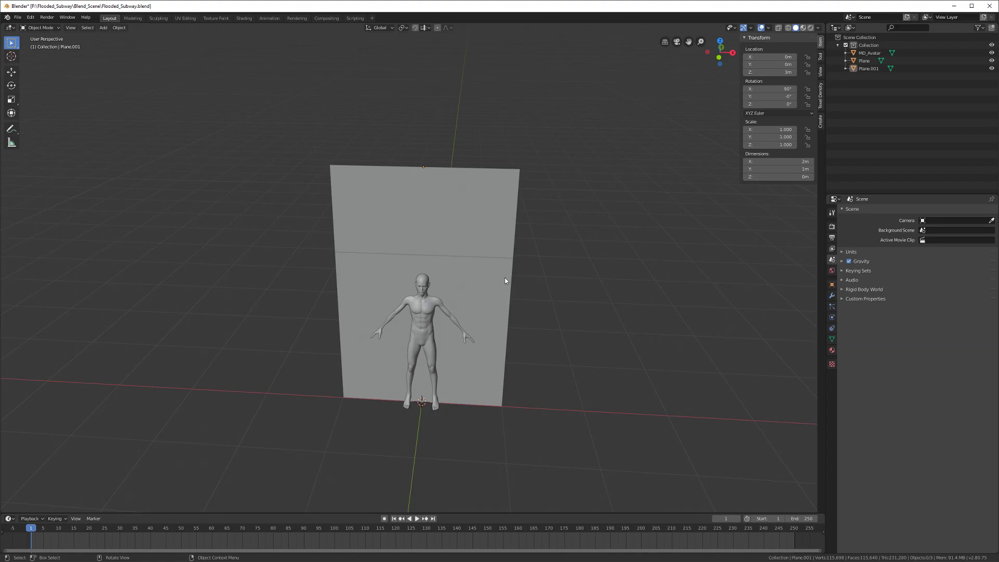
middle_click_drag(496, 281, 453, 305)
Step: Add a new floor plane and move it to Y −1 m
key("shift+a")
left_click(478, 276)
key("g")
type("x")
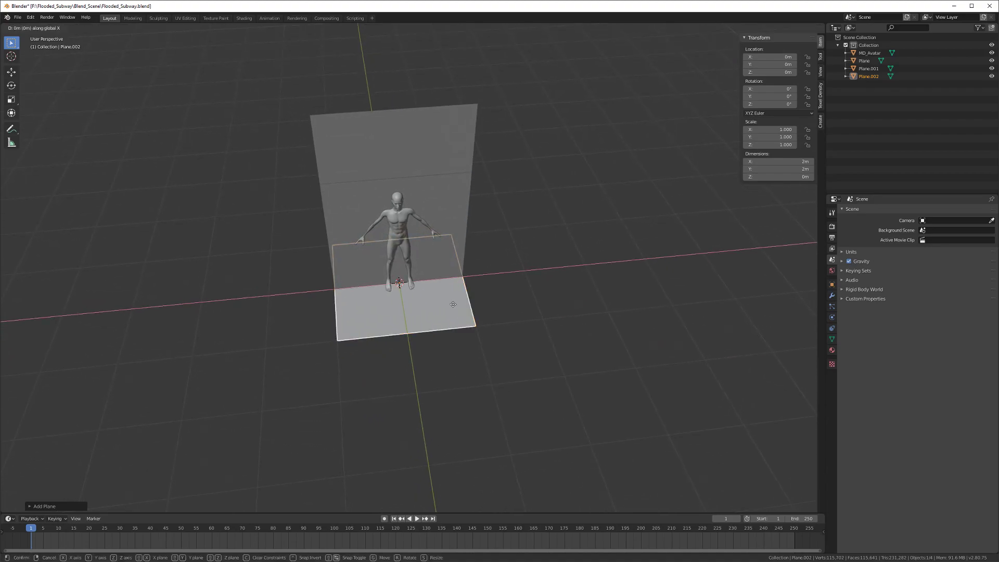
type("y-1")
key("Return")
middle_click_drag(451, 346, 364, 316)
Step: Duplicate the floor plane and place the copy at X 0, Y −3 m
key("shift+d")
key("x")
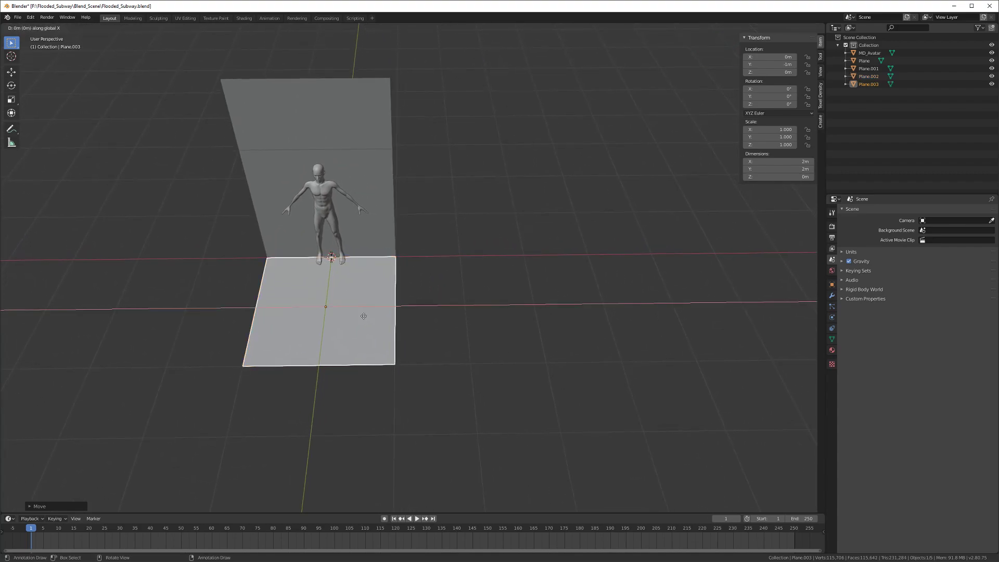
left_click(521, 338)
scroll(475, 344, "down", 2)
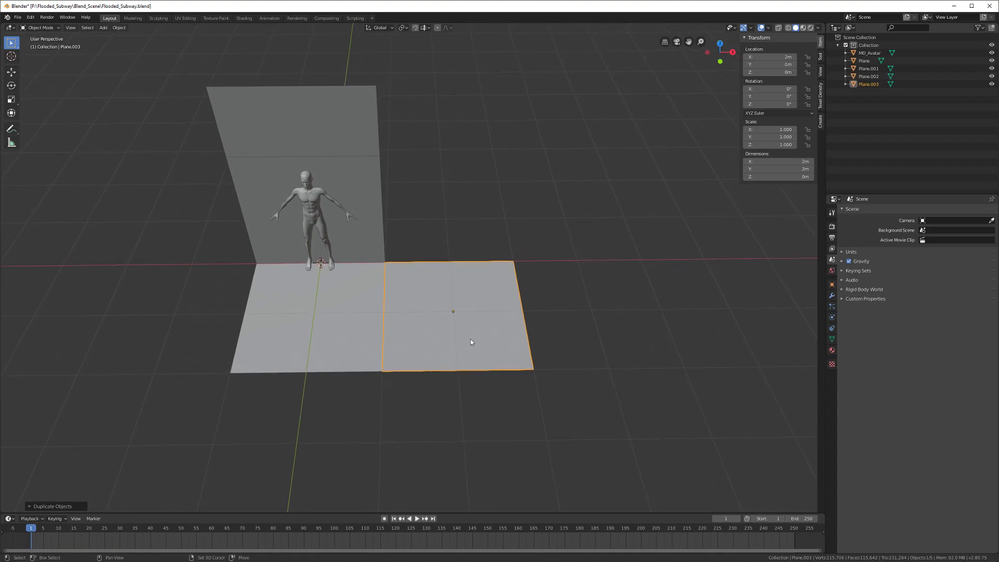
key("g")
key("x")
left_click(362, 319)
key("g")
key("y")
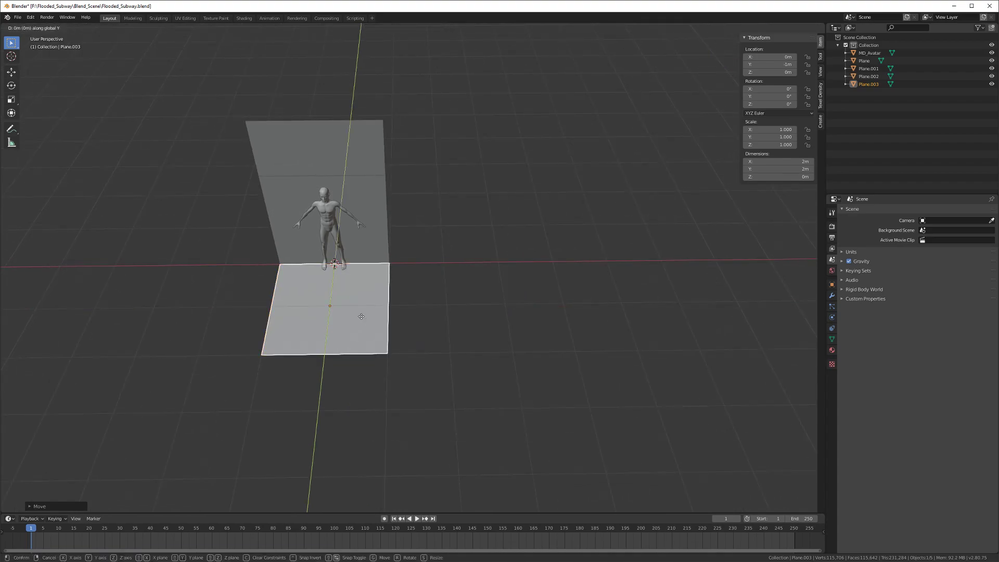
left_click(349, 411)
middle_click_drag(350, 410, 437, 338)
Step: Make a further copy at Y −5 m, then delete the farthest extra floor tile
key("shift+d")
key("x")
key("y")
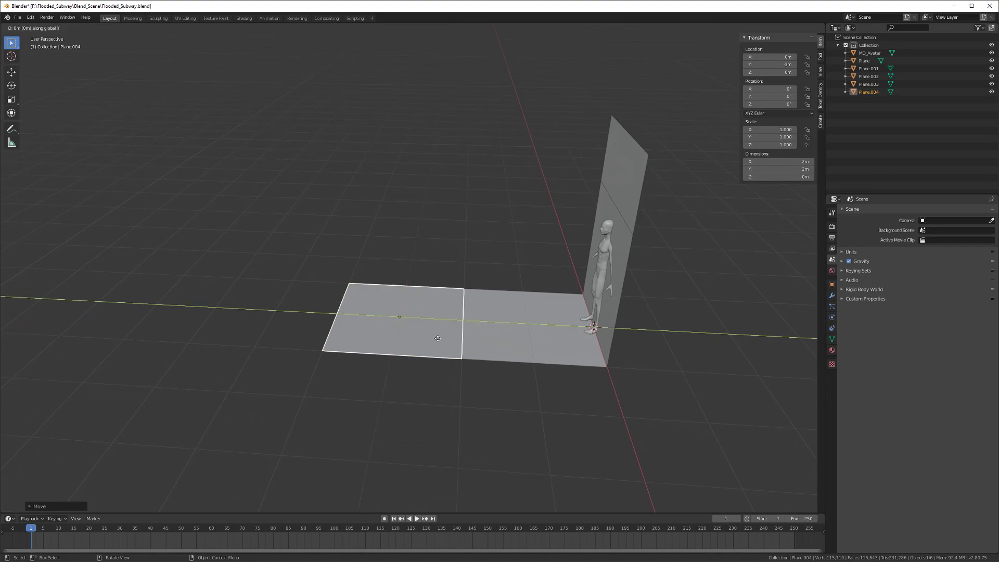
left_click(335, 325)
middle_click_drag(342, 319, 286, 334)
left_click(218, 354)
key("x")
left_click(219, 354)
left_click(385, 345)
middle_click_drag(385, 345, 373, 363)
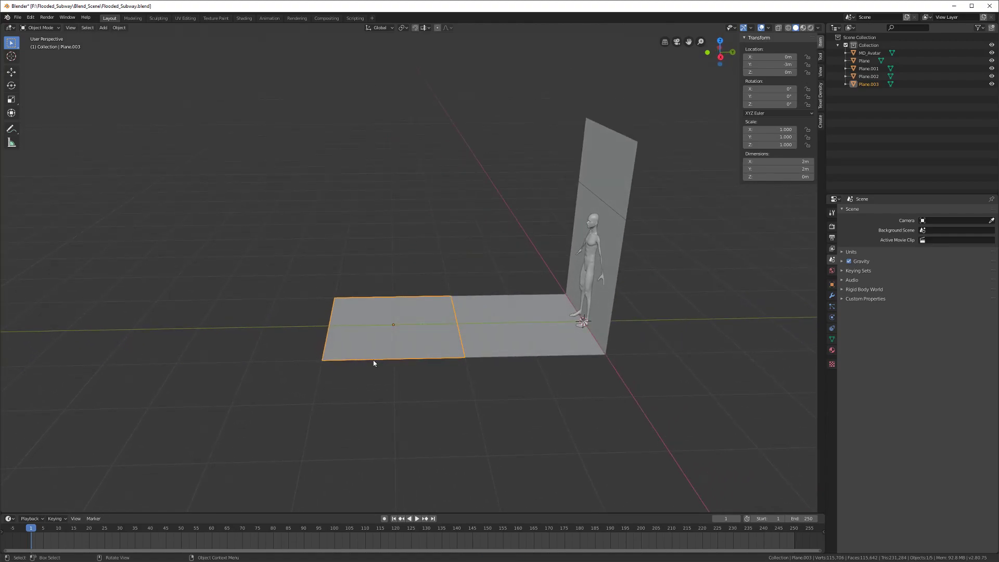
middle_click_drag(370, 363, 419, 350)
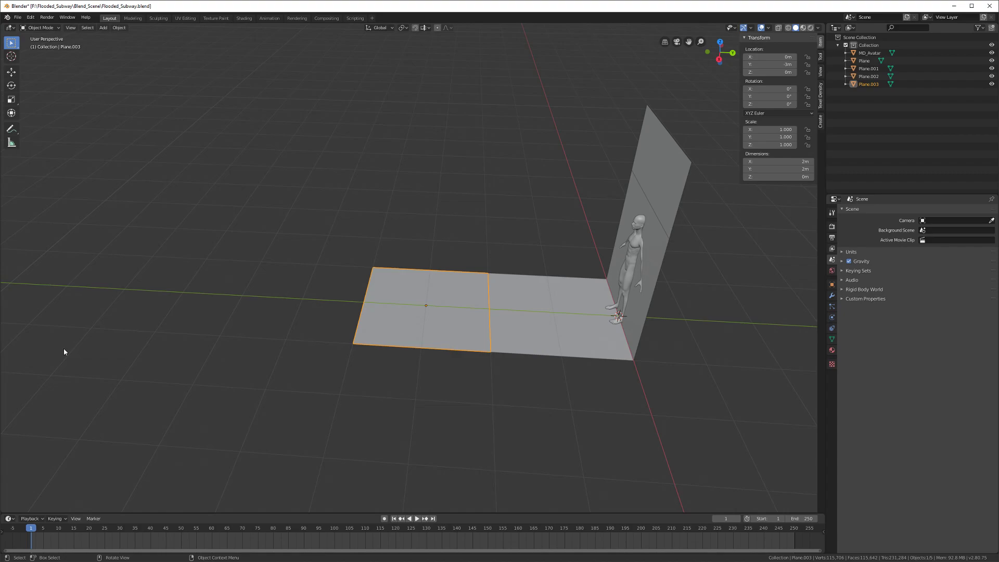
Step: Duplicate floor tile Plane.003 and slide the copy along Y past it
key("shift+d")
key("y")
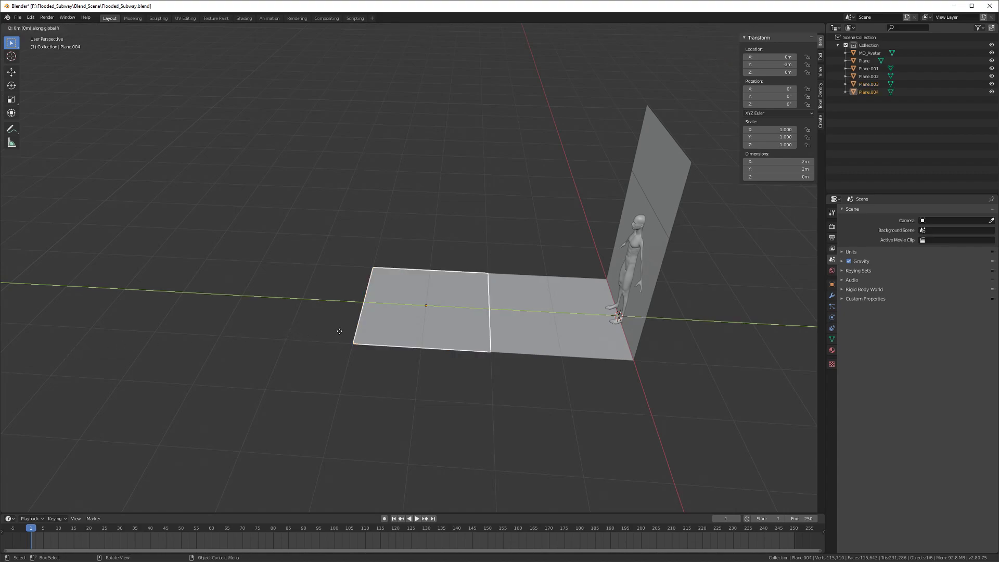
left_click(281, 329)
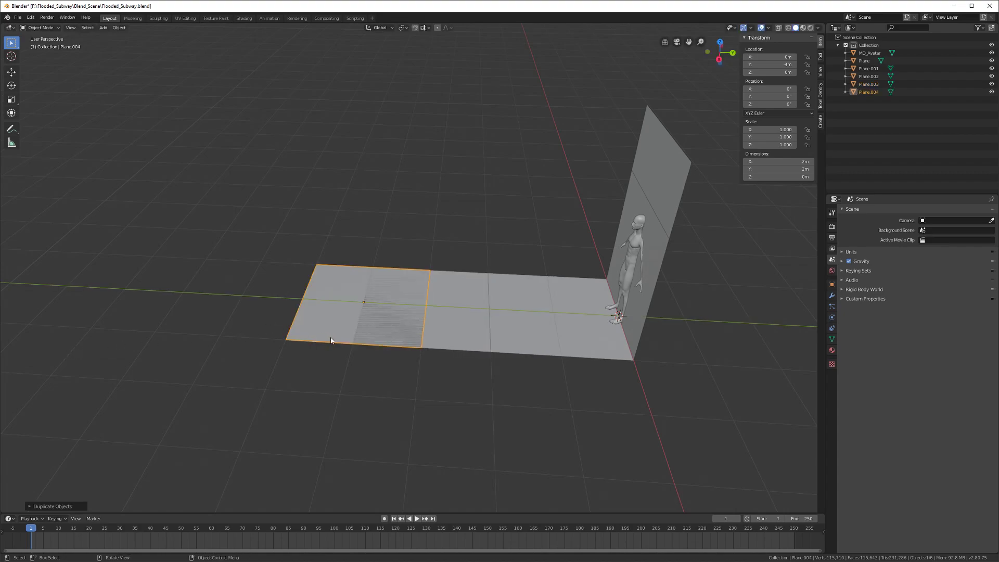
key("g")
key("y")
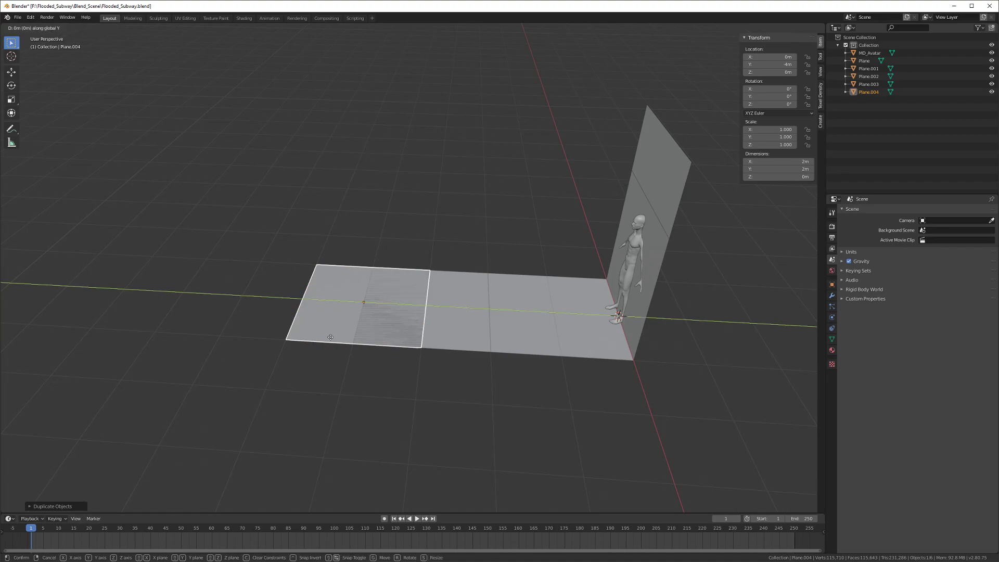
left_click(330, 337)
Step: Copy both wall planes, turn them 180° about Z, and place them at Y −5 m
left_click(669, 204)
left_click(639, 260, "shift")
key("shift+d")
type("rz180")
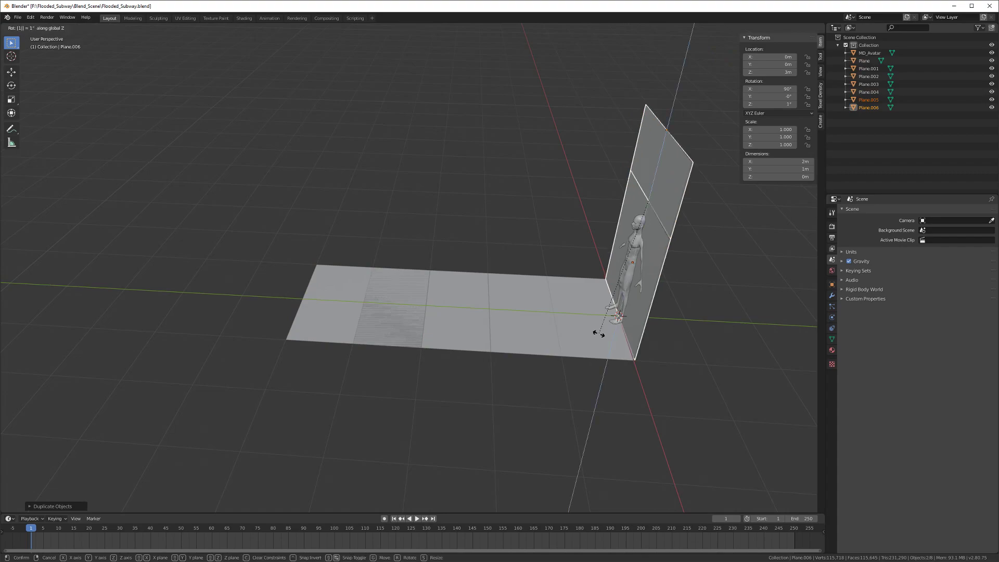
key("Return")
key("g")
key("y")
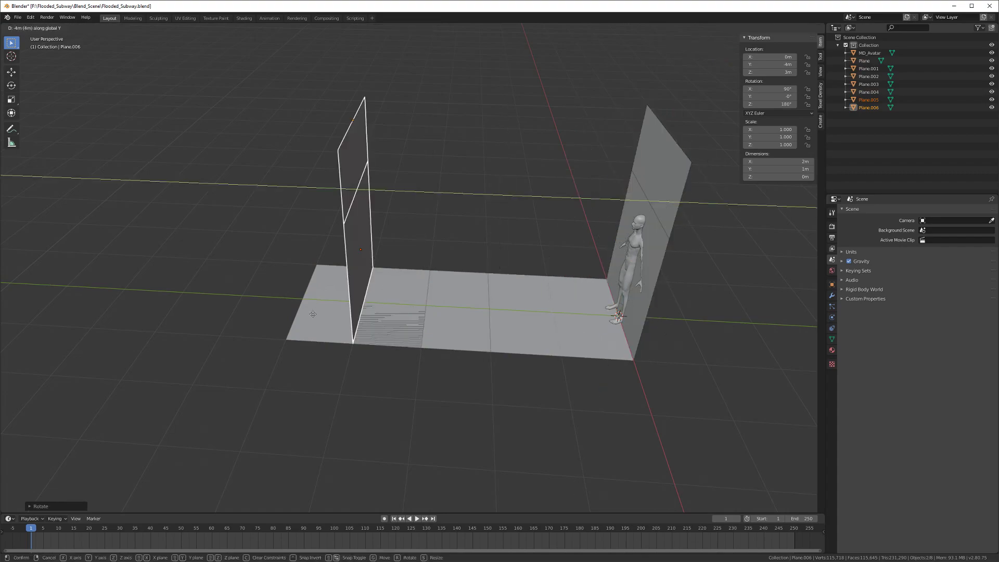
left_click(268, 310)
middle_click_drag(268, 310, 336, 346)
Step: Delete the overlapping left floor tile Plane.004
left_click(321, 358)
key("x")
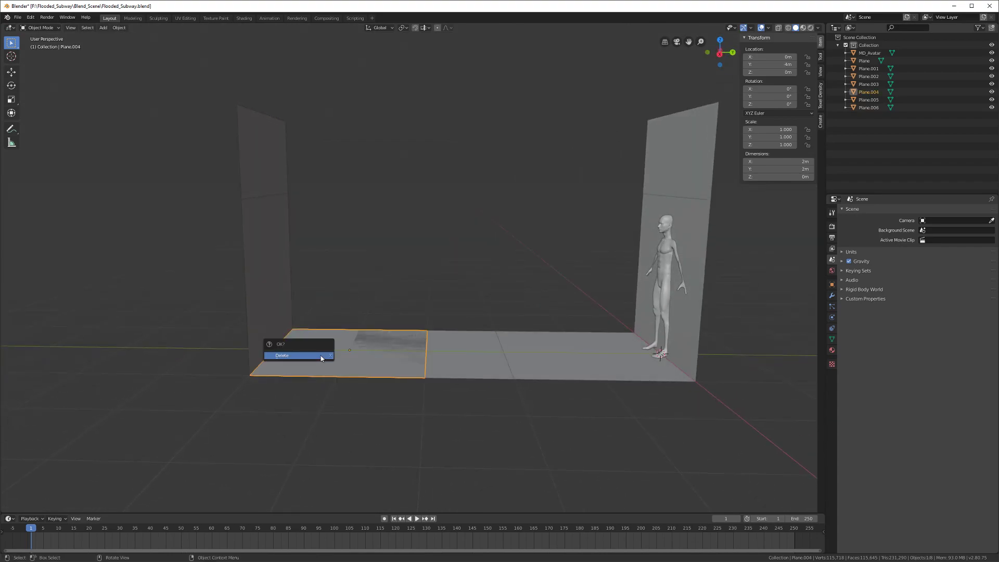
left_click(328, 353)
Step: Test-move the two left wall pieces along Y onto the floor edge, then undo it
scroll(332, 353, "up", 1)
left_click(290, 316)
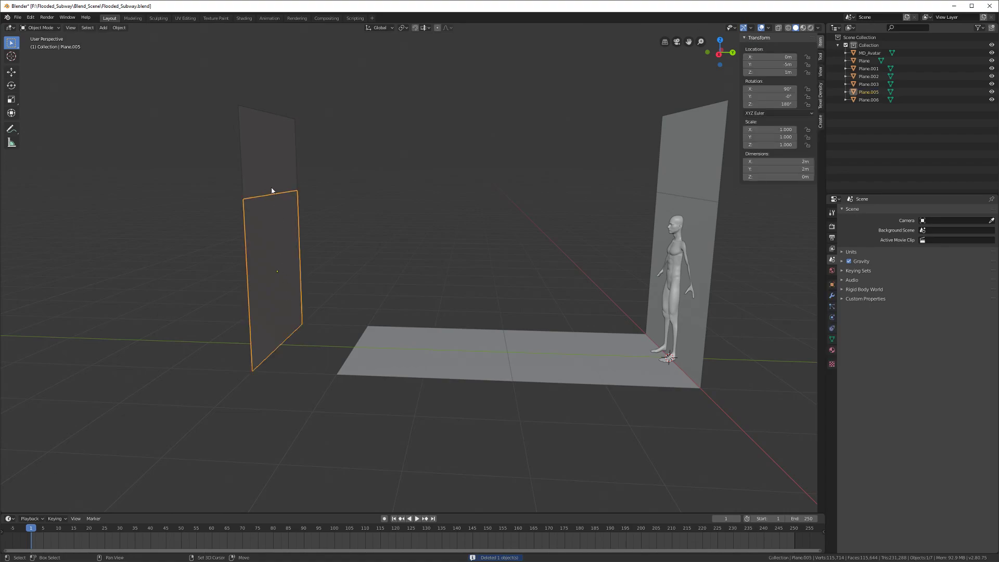
left_click(272, 191, "shift")
middle_click_drag(277, 209, 349, 302)
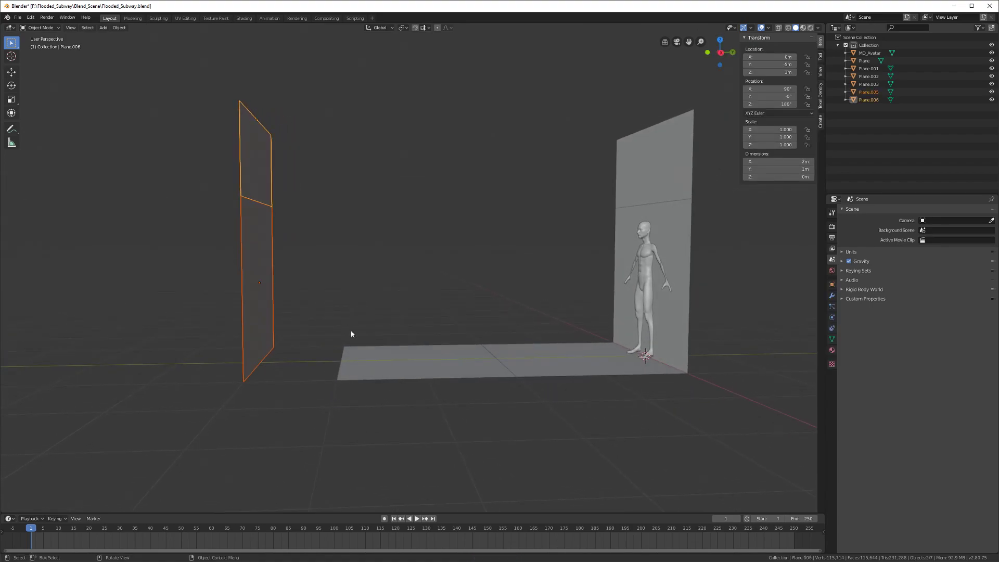
key("g")
key("y")
left_click(403, 341, "ctrl")
middle_click_drag(403, 342, 399, 348)
key("ctrl+z")
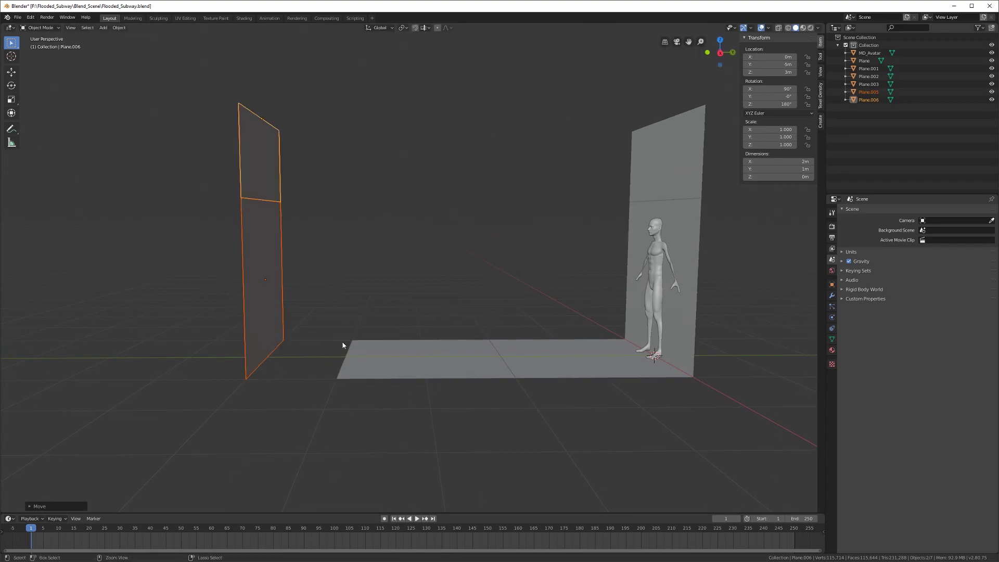
Step: Place a copy of the left floor tile along Y at −4 m
left_click(384, 361)
middle_click_drag(384, 361, 382, 371)
key("g")
key("y")
left_click(341, 367)
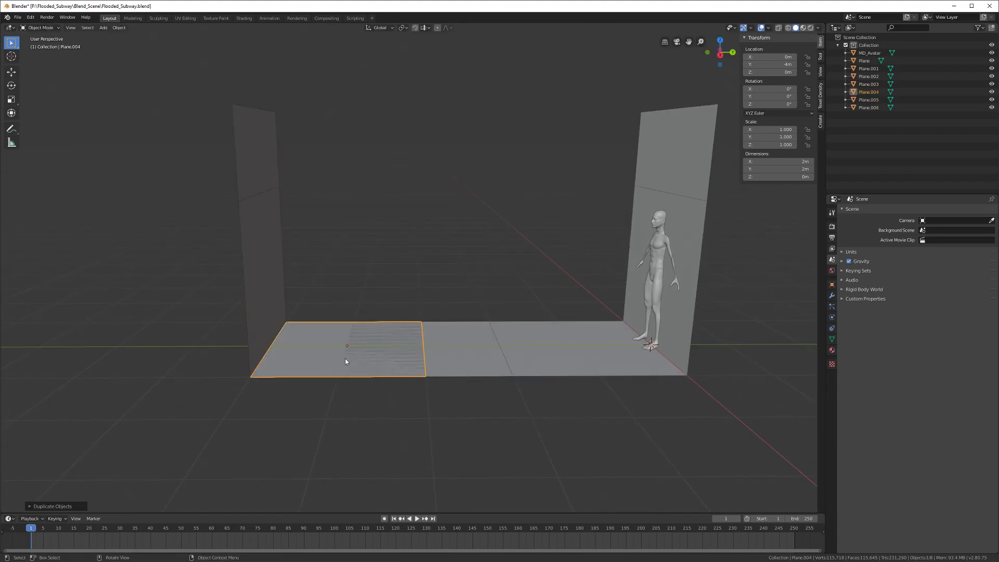
middle_click_drag(345, 358, 339, 371)
left_click(341, 371)
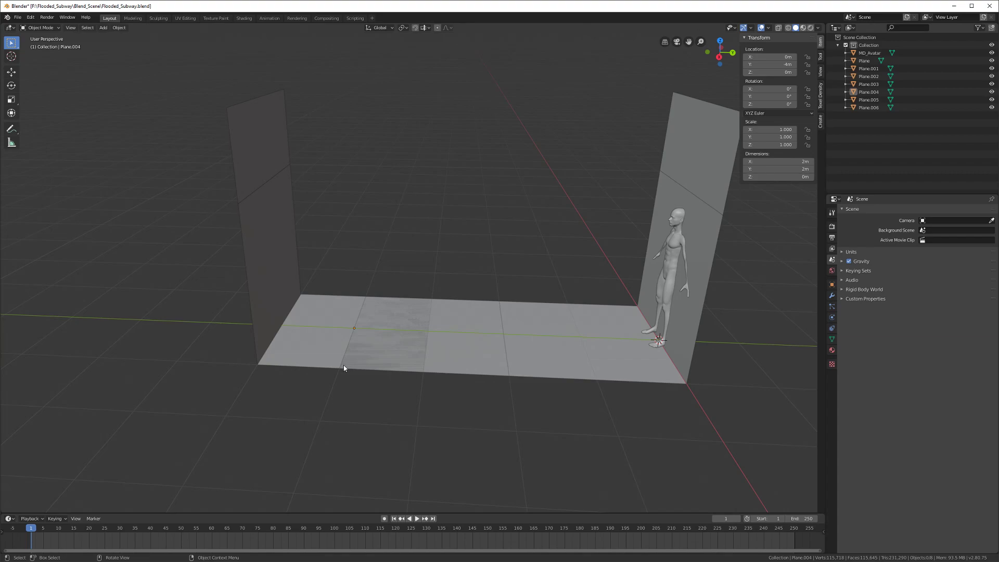
Step: Orbit to a near top-down view of the floor and select the avatar
middle_click_drag(344, 364, 364, 352)
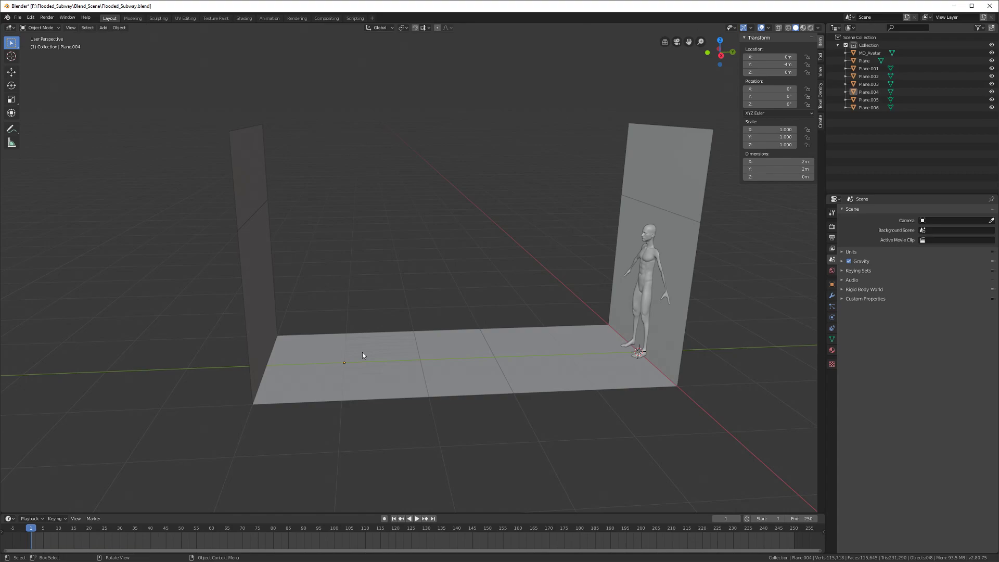
scroll(362, 352, "down", 3)
middle_click_drag(362, 352, 468, 373)
left_click(332, 221)
middle_click_drag(331, 221, 388, 343)
Step: Move the MD_Avatar figure along X to 4 m
key("g")
key("x")
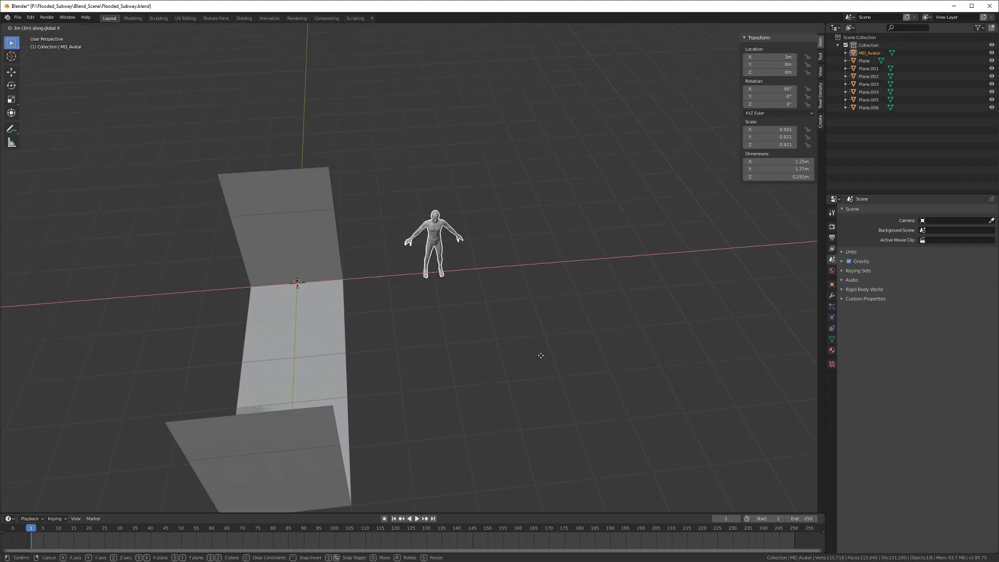
left_click(562, 357)
middle_click_drag(528, 360, 443, 353)
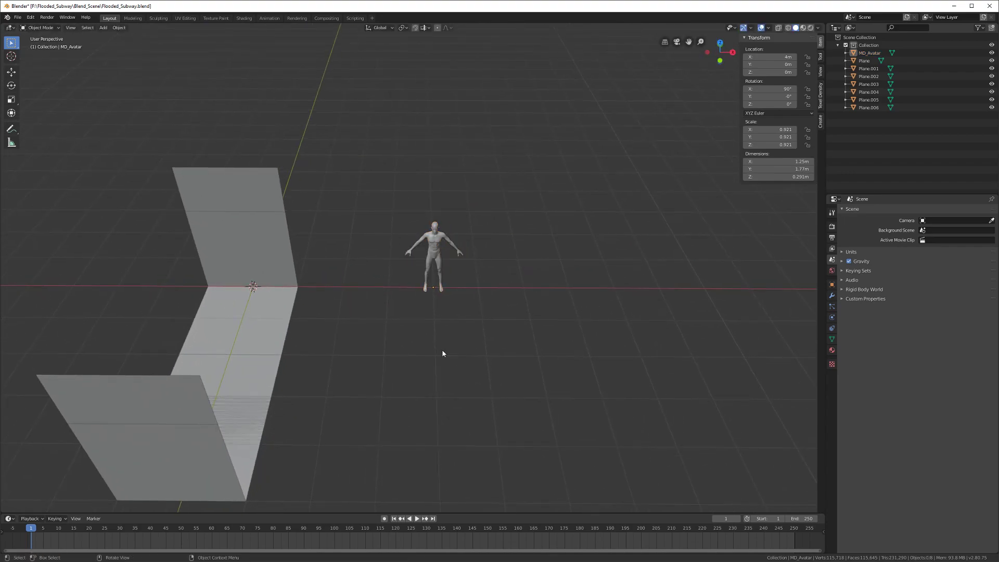
Step: Add a new 2 m plane and move it along X to 4 m under the avatar
key("shift+a")
left_click(458, 351)
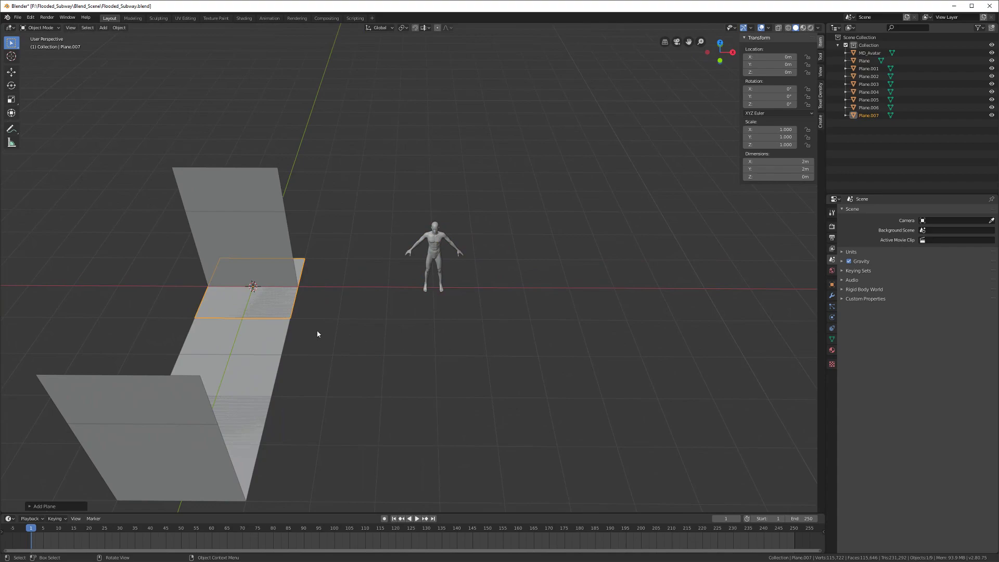
key("g")
key("x")
left_click(510, 356)
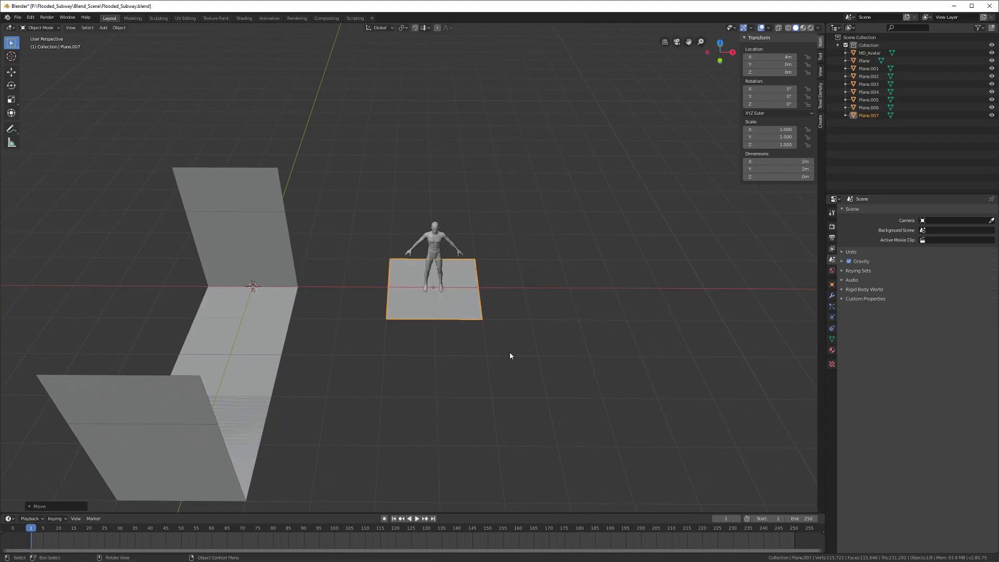
scroll(505, 359, "up", 2)
middle_click_drag(504, 363, 385, 356)
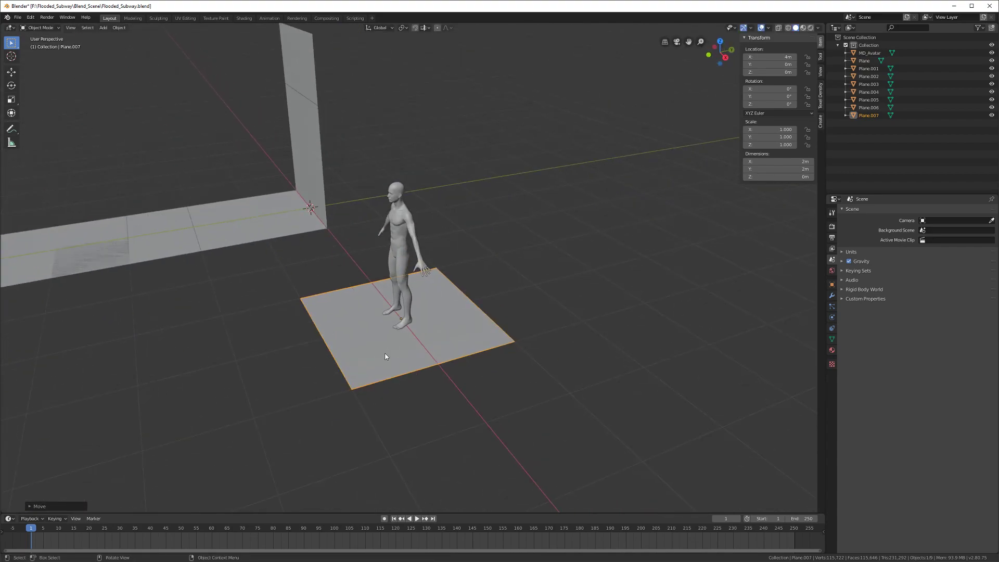
scroll(385, 357, "up", 4)
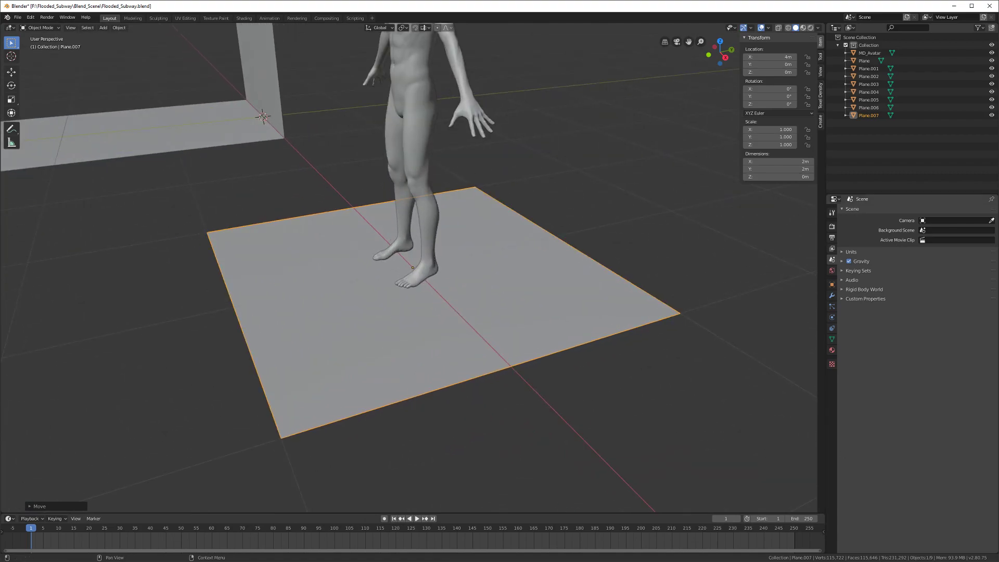
middle_click_drag(318, 279, 328, 311)
key("alt+a")
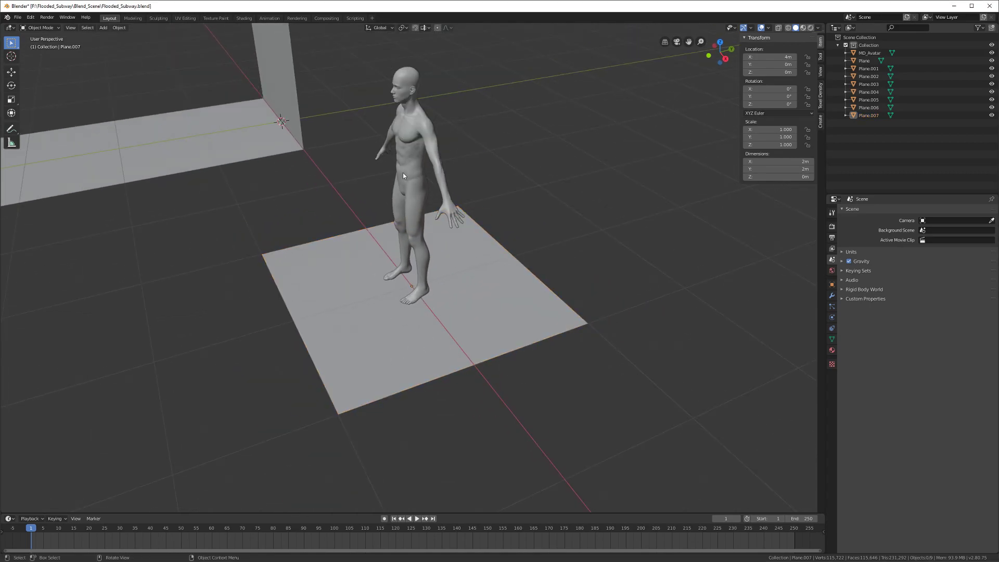
left_click(379, 351)
Step: Cut a centred edge loop across the plane, then bring the flooded-subway photo into view
key("Tab")
key("alt+a")
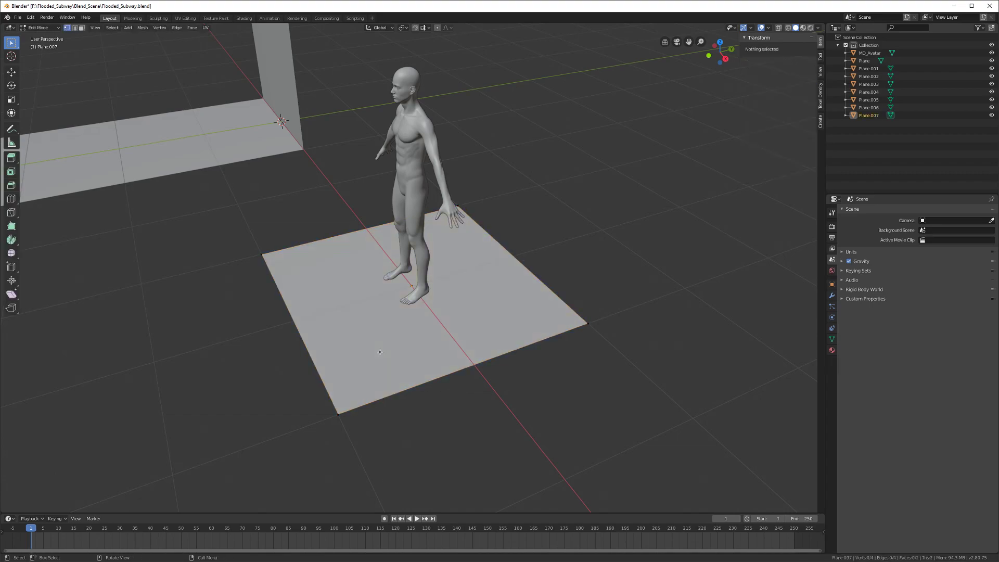
middle_click_drag(378, 351, 363, 331)
key("ctrl+r")
left_click(361, 235)
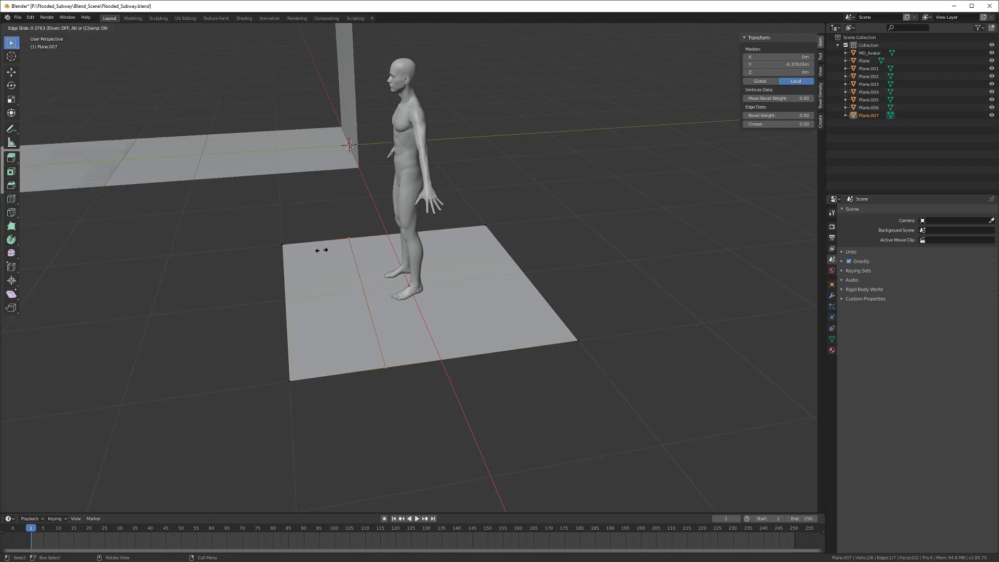
right_click(329, 250)
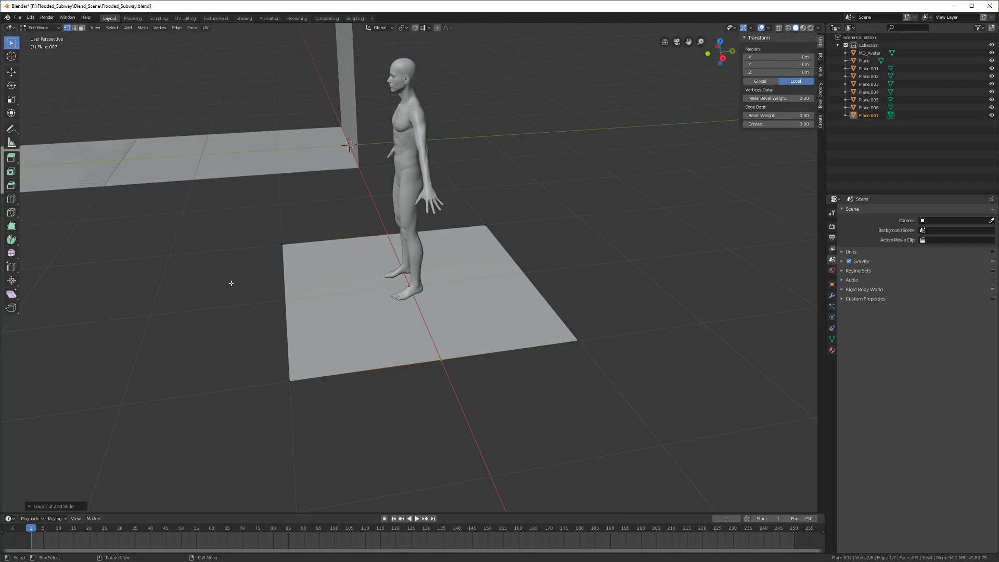
key("Tab")
left_click_drag(0, 209, 340, 92)
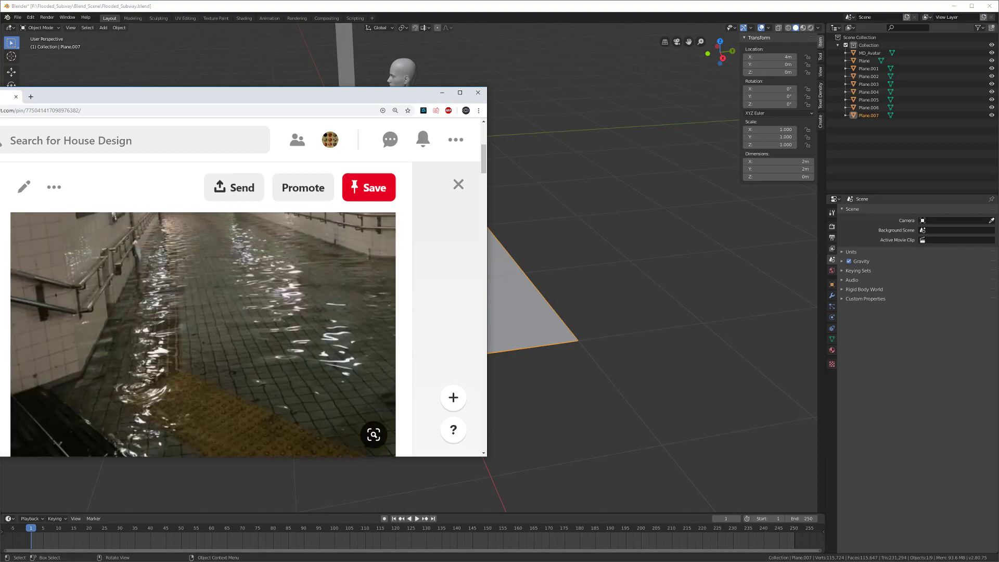
left_click_drag(140, 97, 0, 99)
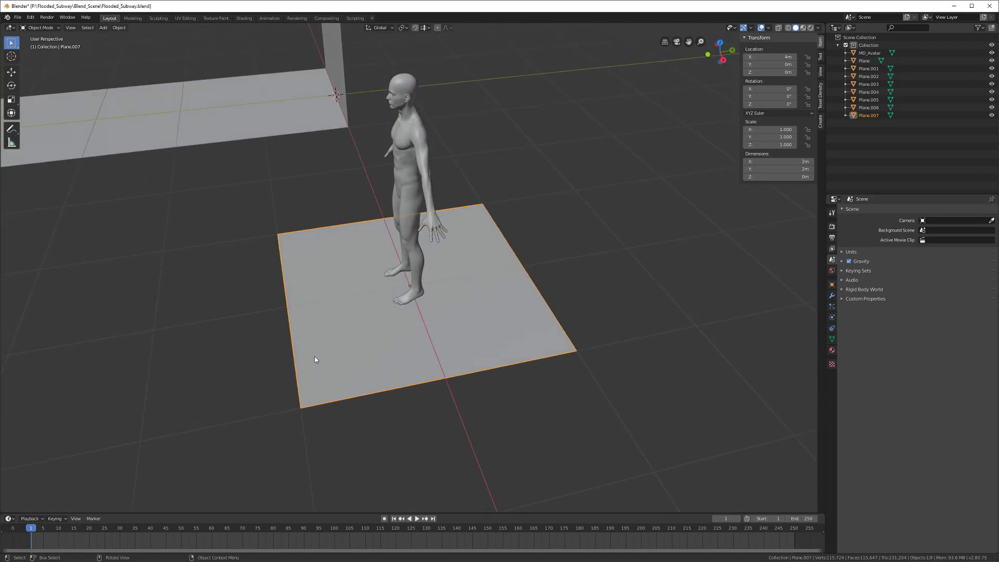
Step: Add a second loop cut across Plane.007 in Edit Mode, then reselect the avatar
key("Tab")
middle_click_drag(324, 350, 323, 283)
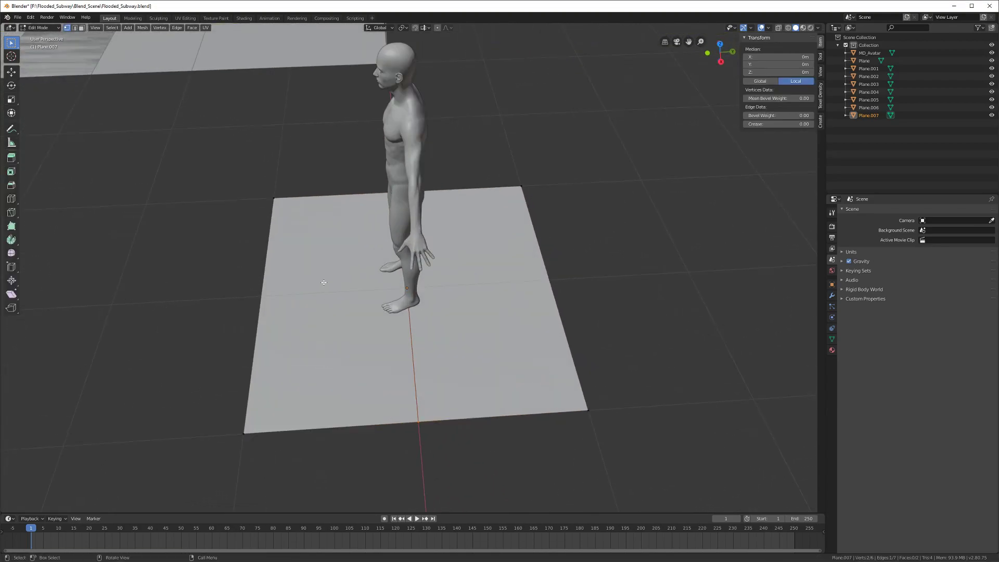
key("ctrl+r")
left_click(326, 202)
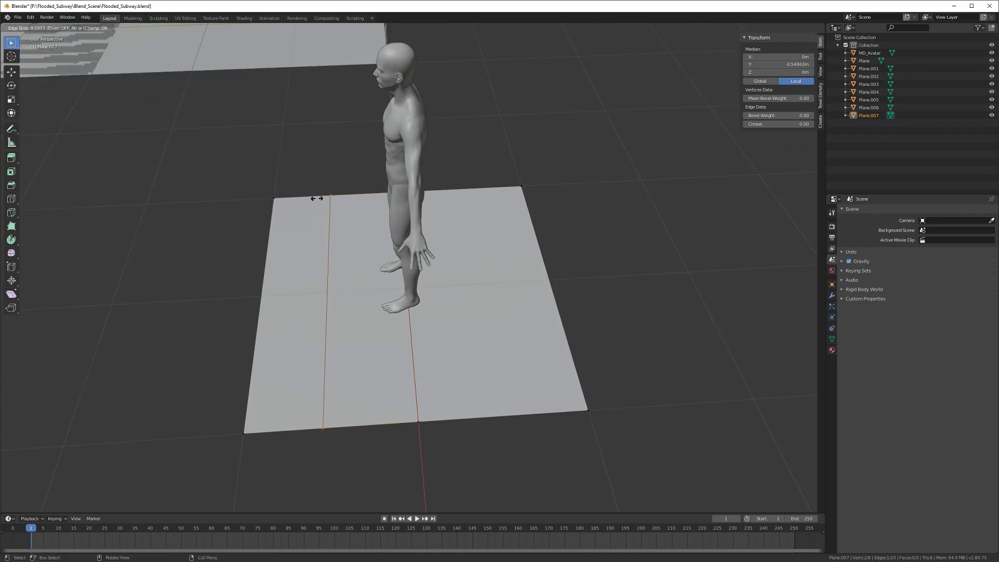
left_click(313, 198)
key("Tab")
left_click(382, 221)
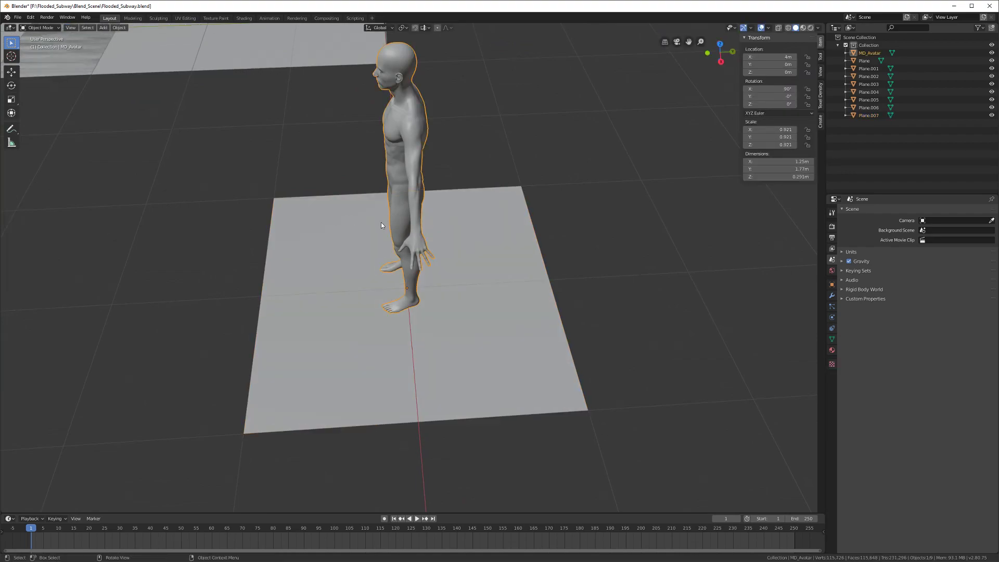
middle_click_drag(342, 288, 376, 279)
Step: Turn on wireframe display for Plane.007 in its Viewport Display settings
left_click(358, 301)
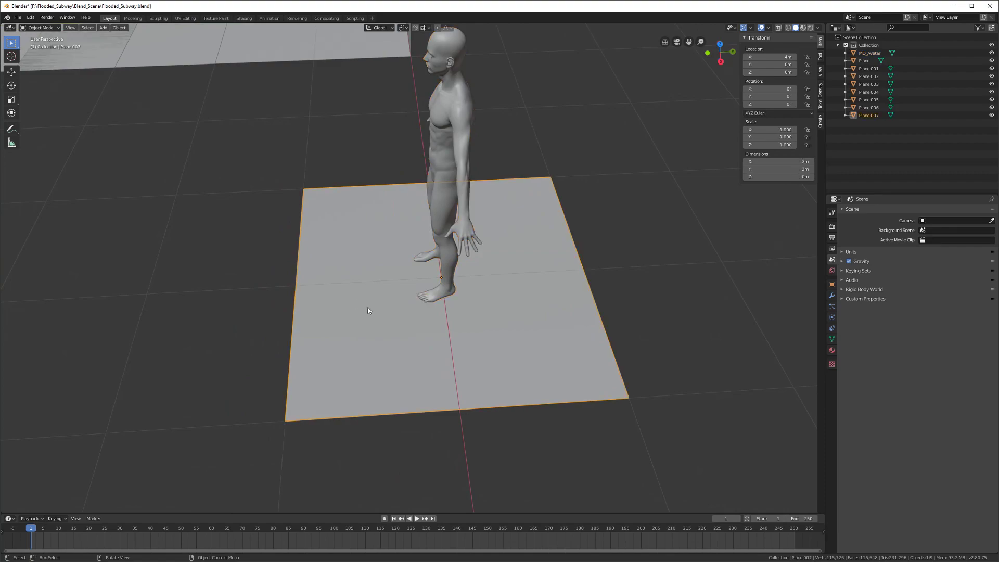
left_click(832, 339)
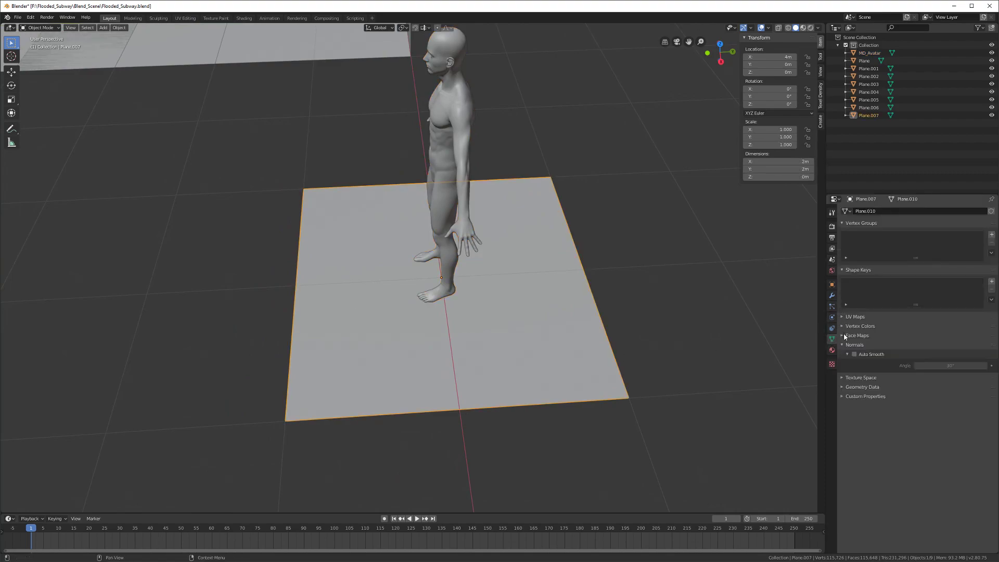
left_click(832, 285)
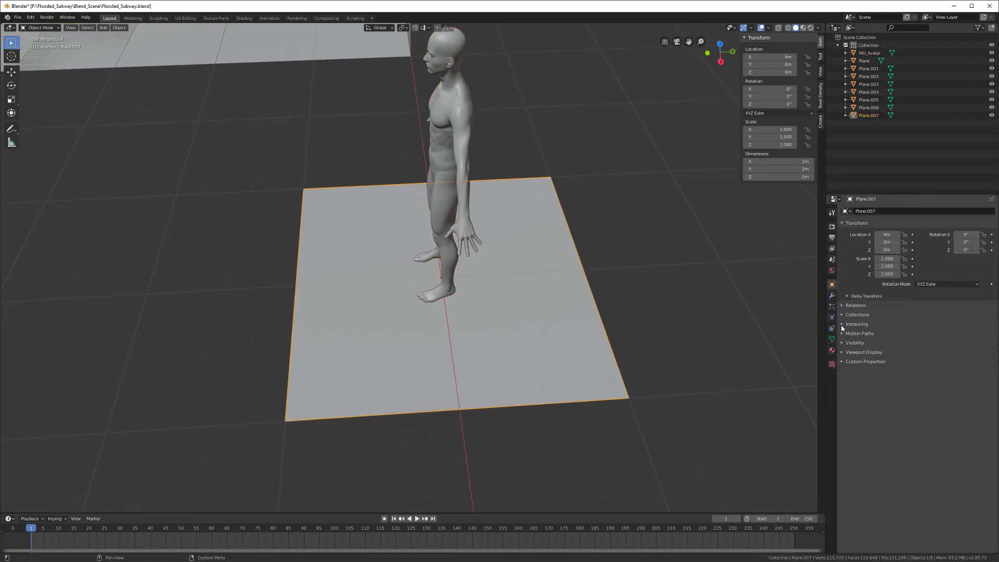
left_click(842, 352)
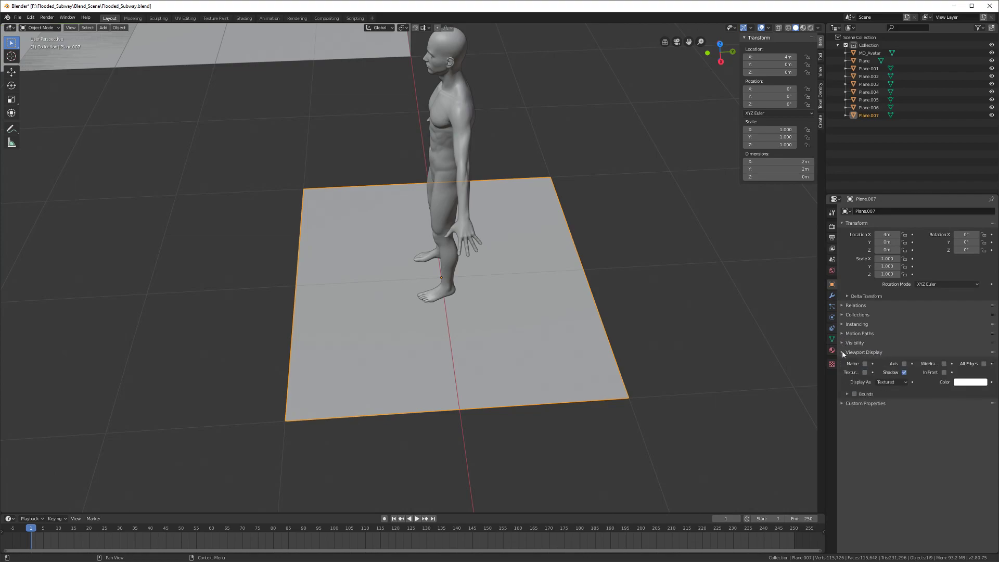
left_click(885, 383)
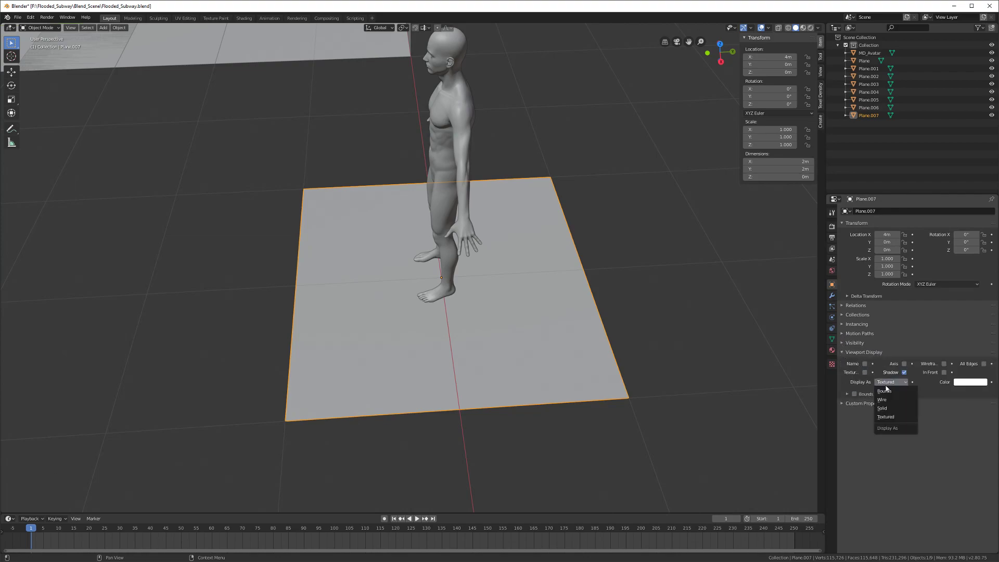
left_click(944, 364)
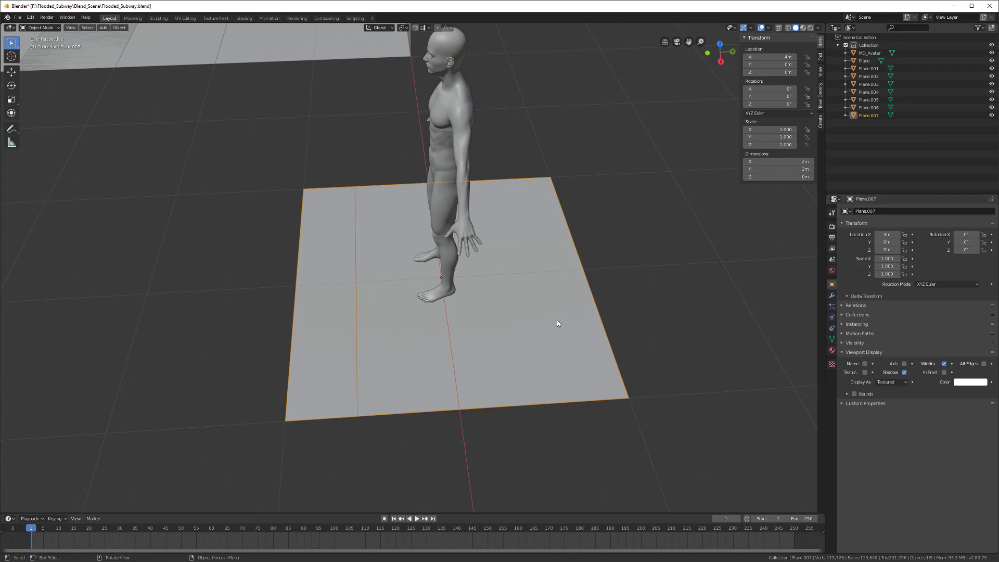
scroll(438, 325, "up", 2)
key("alt+a")
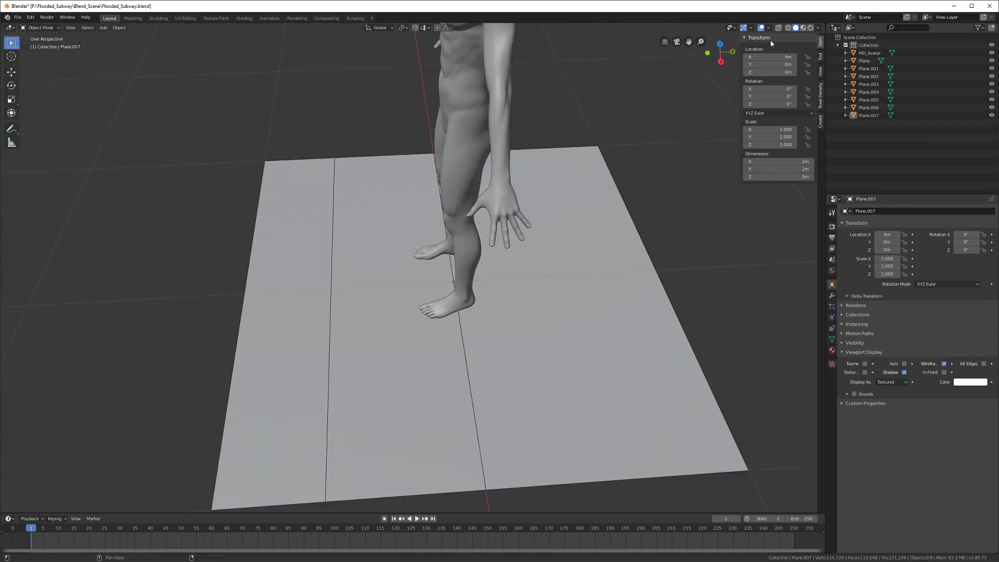
Step: Move MD_Avatar along Y to about −0.747 m
middle_click_drag(450, 282, 460, 249)
left_click(462, 253)
middle_click_drag(415, 358, 441, 332, "shift")
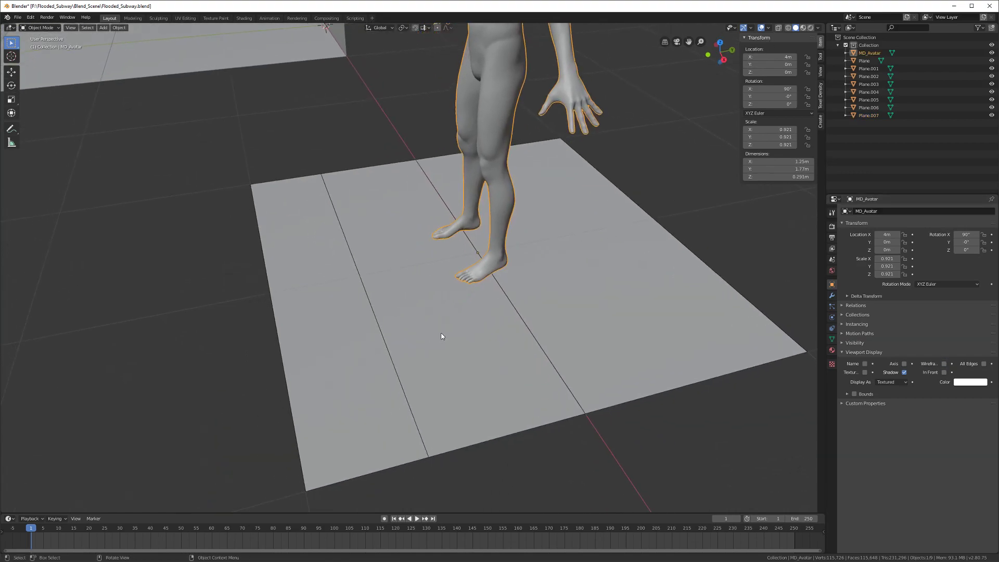
key("g")
key("y")
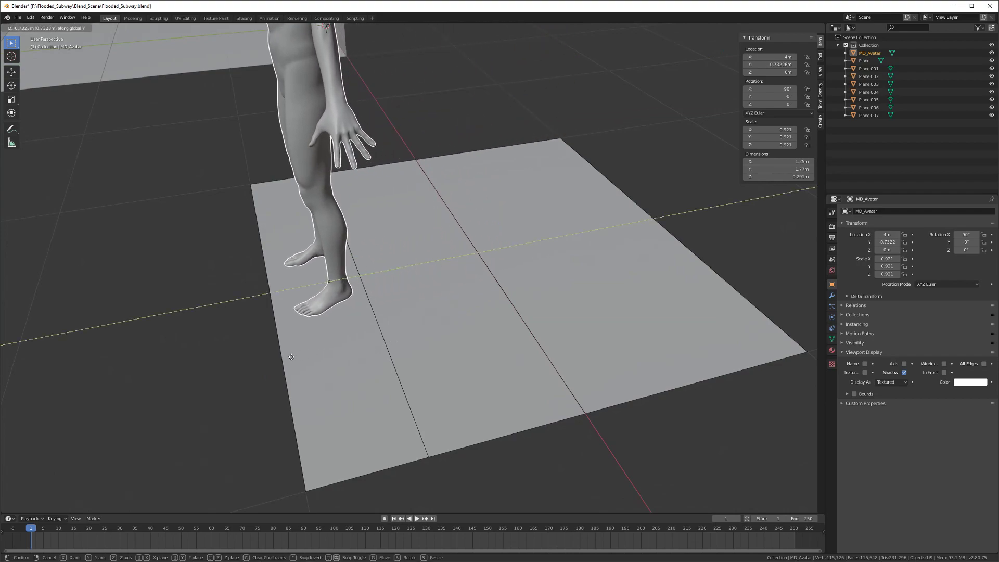
left_click(294, 348)
middle_click_drag(293, 347, 363, 318)
key("g")
key("y")
left_click(362, 319)
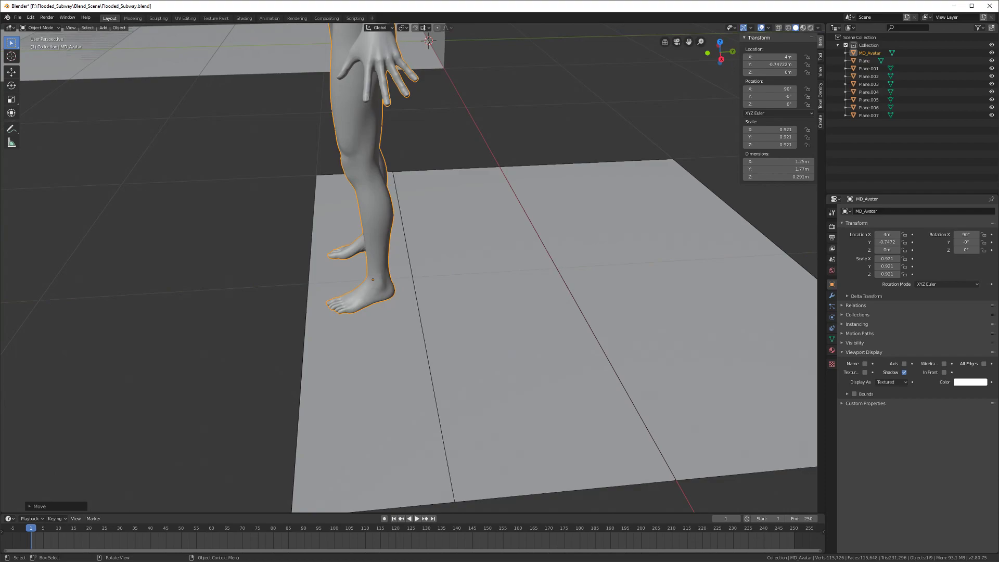
Step: In Edit Mode on Plane.007, slide two existing edges sideways to uneven positions
left_click(360, 408)
middle_click_drag(360, 407, 354, 400)
middle_click_drag(355, 399, 363, 370, "shift")
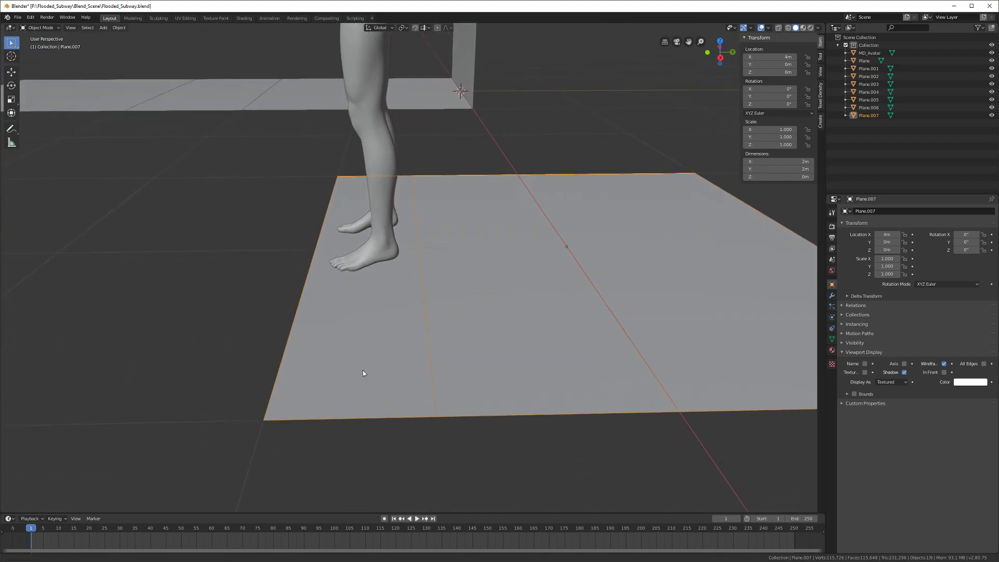
key("Tab")
key("g")
key("g")
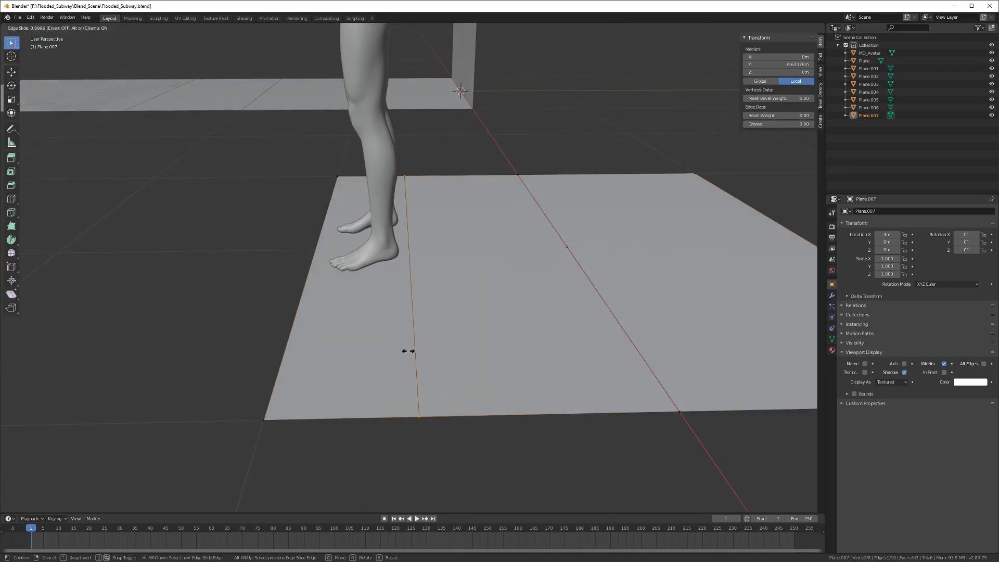
left_click(408, 351)
mouse_move(404, 348)
middle_mouse_down()
mouse_move(421, 363)
mouse_move(406, 363)
middle_mouse_up()
key("alt+a")
key("ctrl+r")
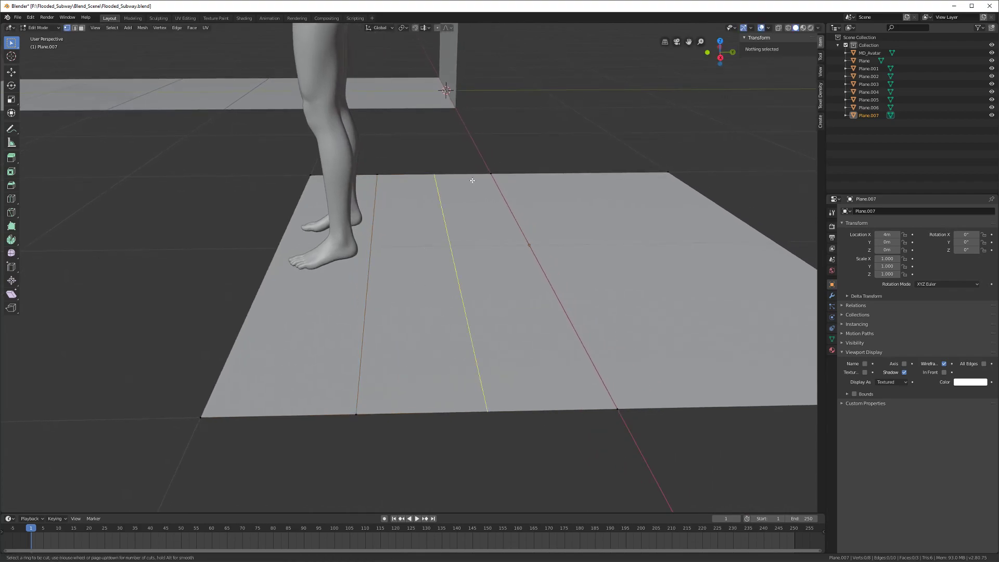
key("Escape")
left_click(517, 227)
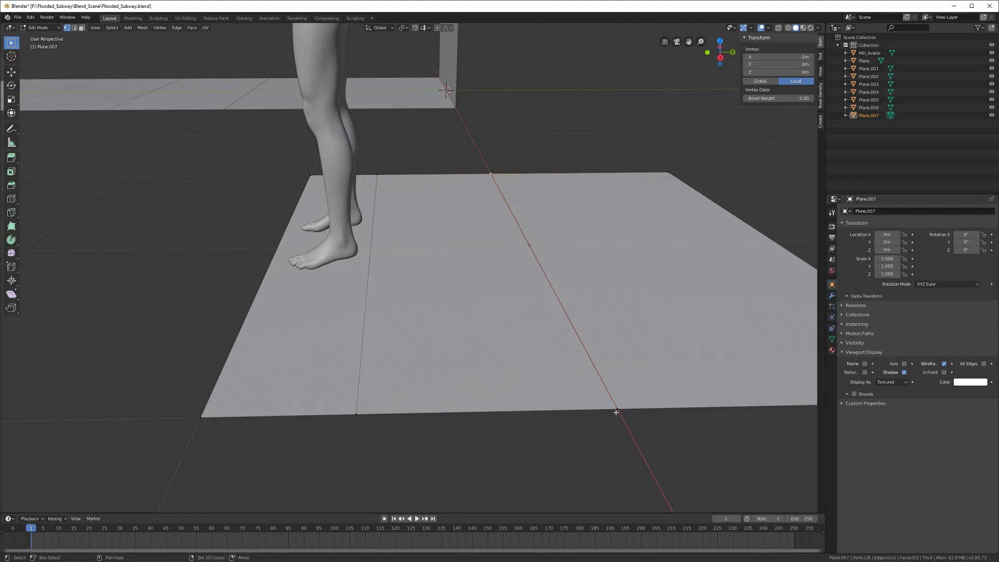
left_click(616, 411, "shift")
key("g")
key("g")
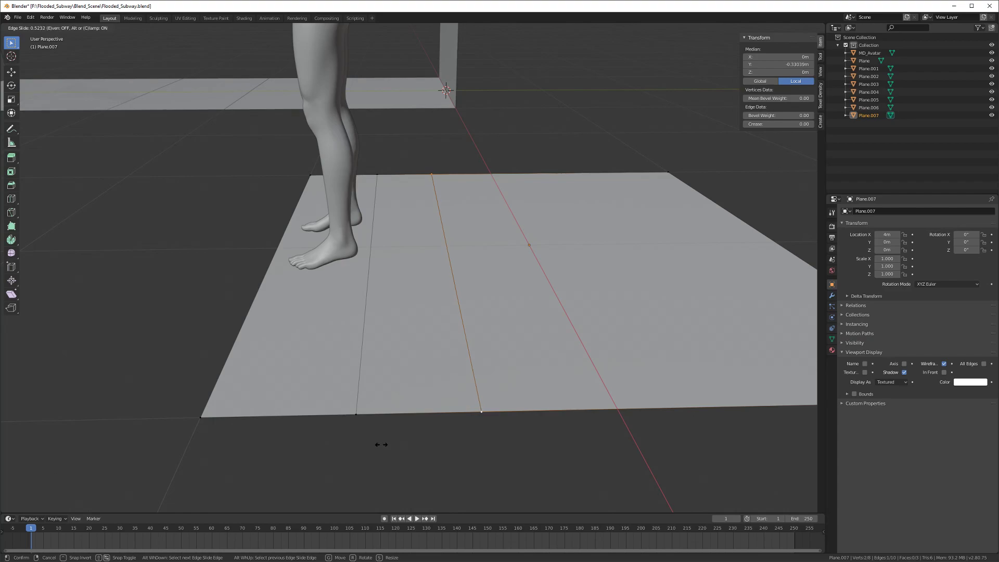
left_click(393, 441)
middle_click_drag(395, 439, 410, 380)
key("alt+a")
Step: Add two more slid loop cuts across the plane, then return to Object Mode
key("ctrl+r")
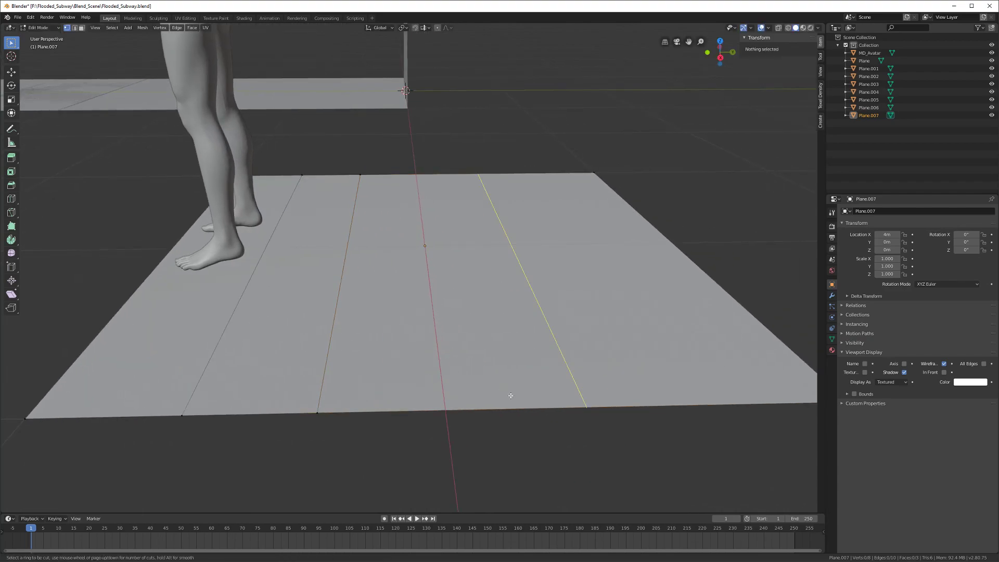
left_click(510, 396)
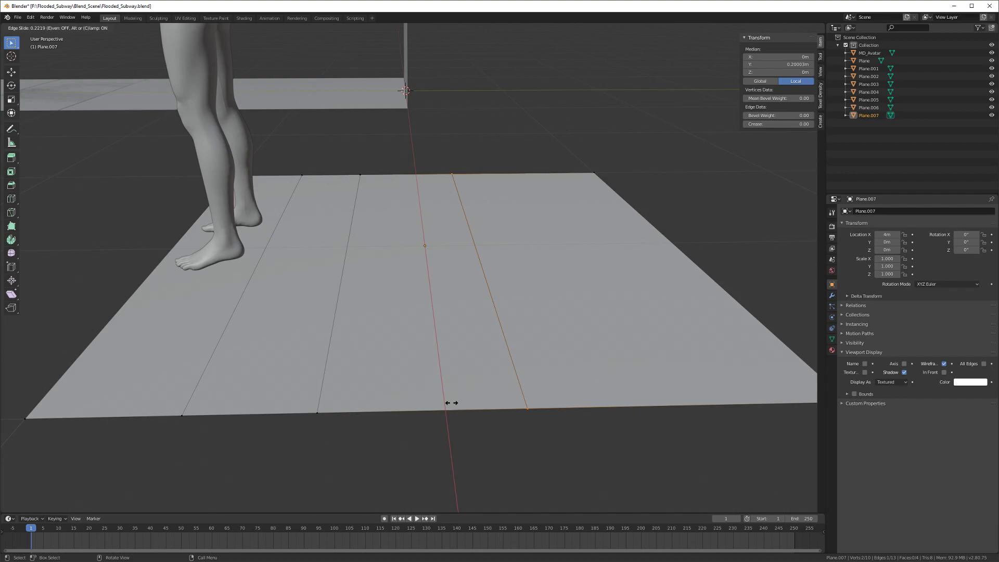
left_click(452, 403)
scroll(452, 402, "down", 2)
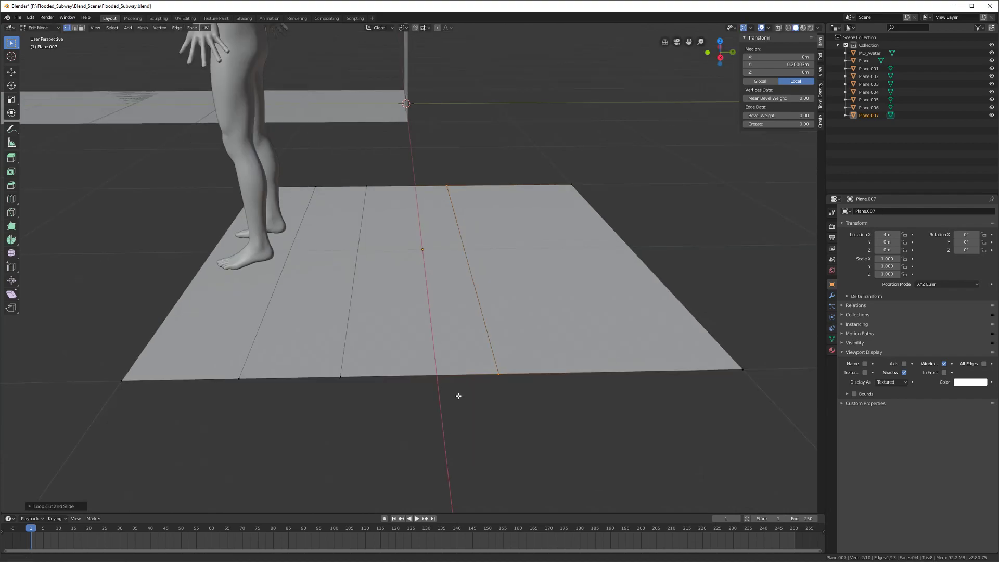
middle_click_drag(459, 397, 365, 386)
left_click(373, 383)
scroll(372, 383, "up", 1)
key("ctrl+r")
left_click(406, 381)
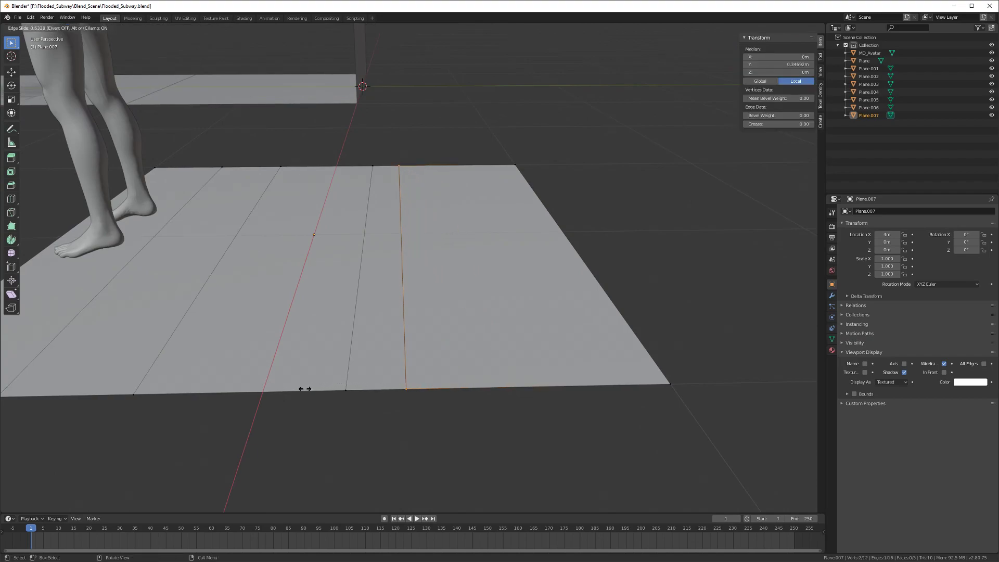
left_click(305, 389)
middle_click_drag(304, 389, 349, 383)
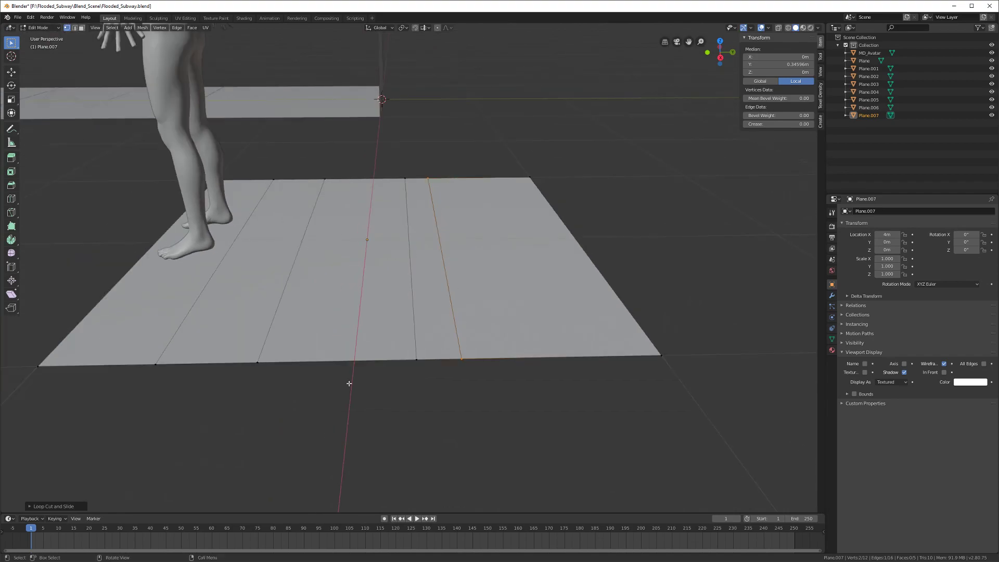
left_click(349, 384)
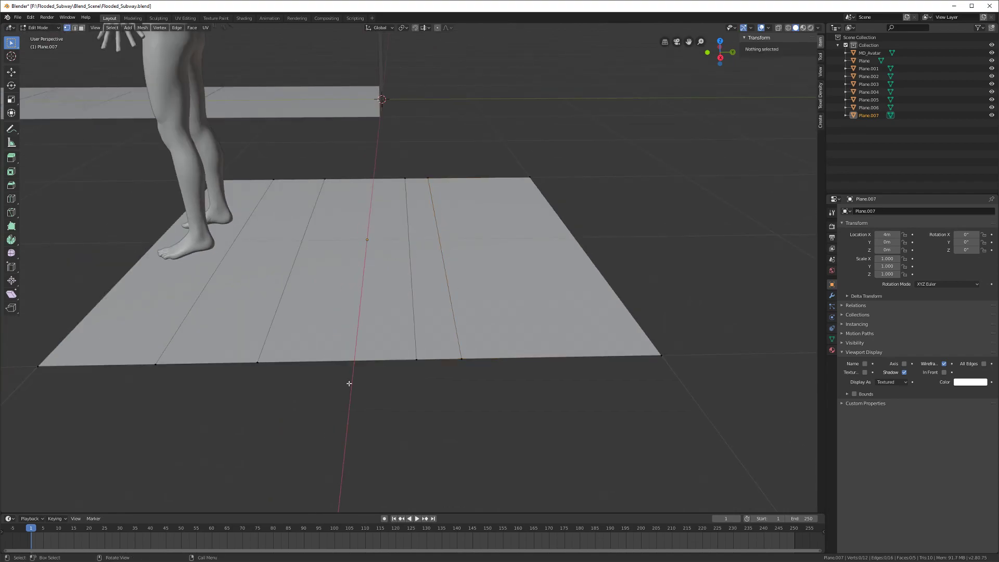
key("Tab")
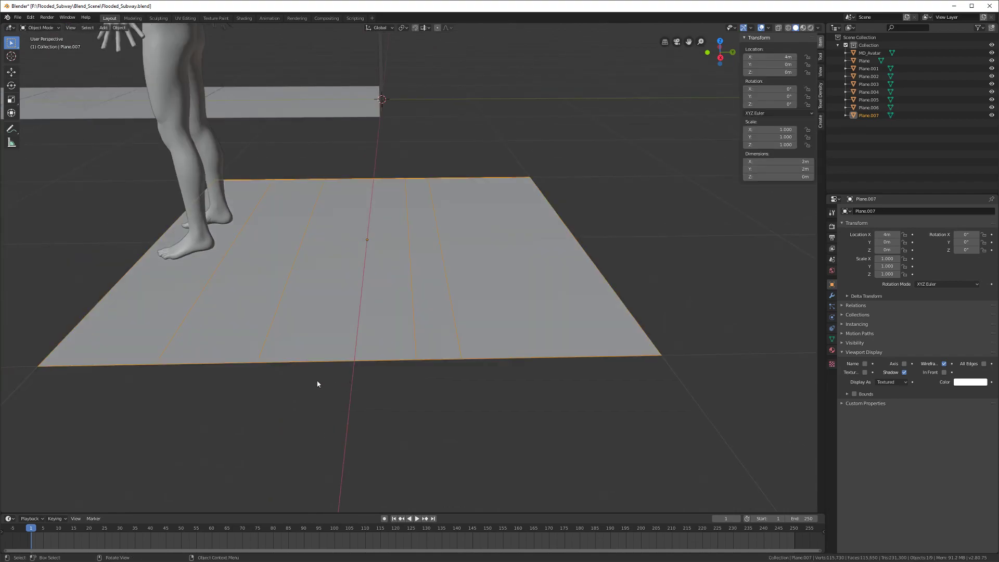
Step: Save Flooded_Subway.blend and orbit around to inspect the striped floor plane
middle_click_drag(316, 384, 361, 381)
key("ctrl+s")
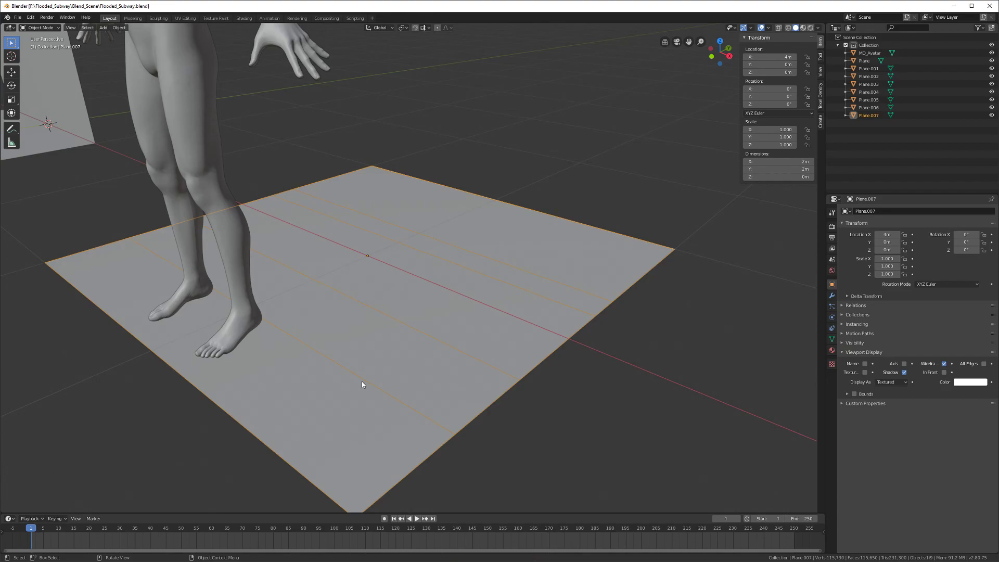
scroll(356, 373, "down", 1)
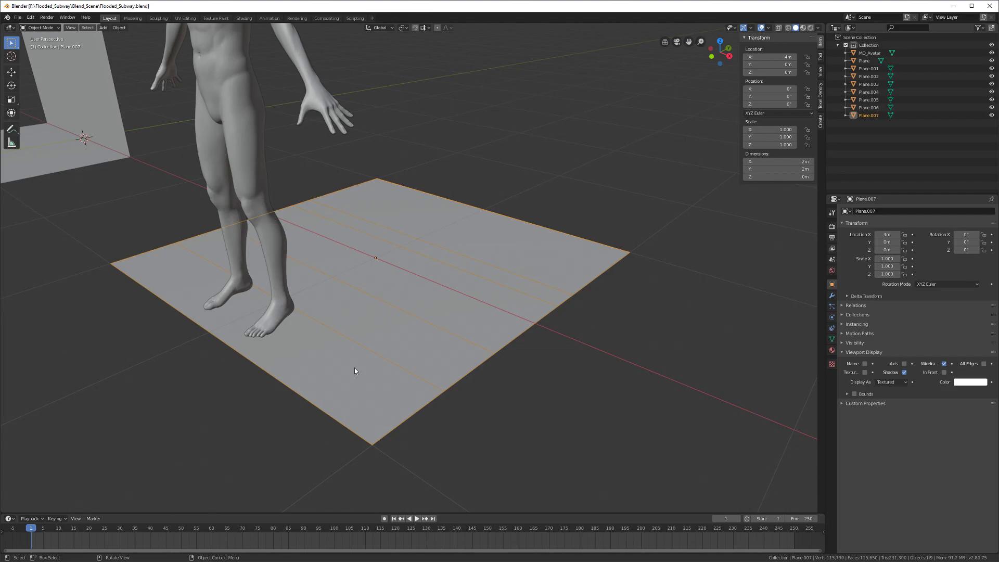
mouse_move(355, 367)
middle_mouse_down()
mouse_move(327, 386)
mouse_move(362, 371)
middle_mouse_up()
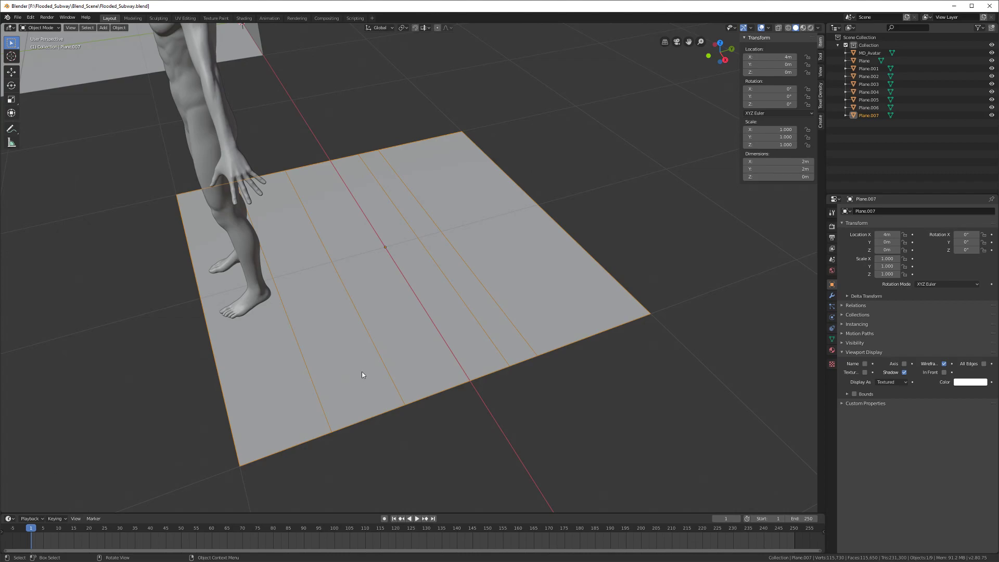
scroll(363, 374, "down", 6)
key("ctrl+s")
middle_click_drag(356, 382, 378, 382, "shift")
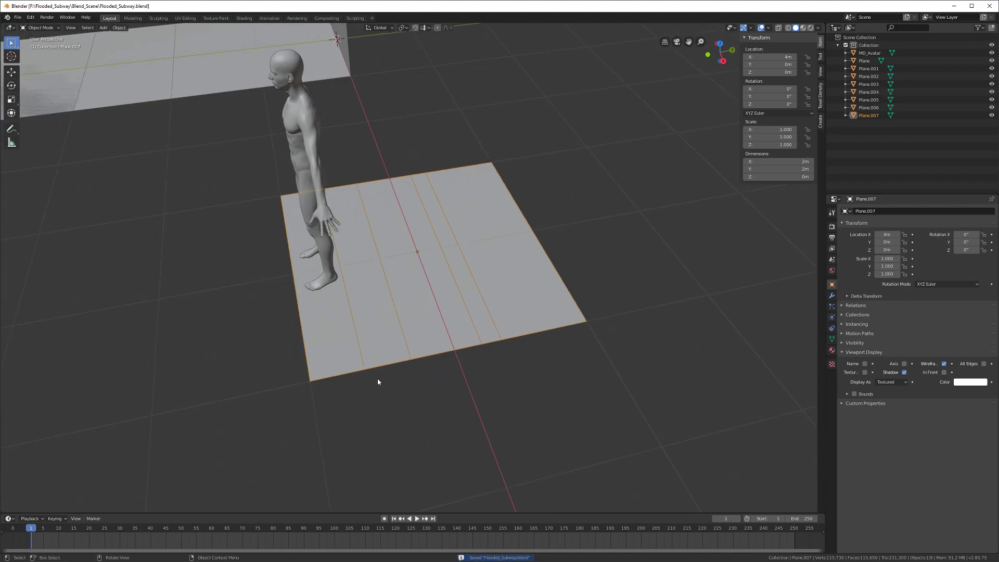
scroll(378, 381, "up", 1)
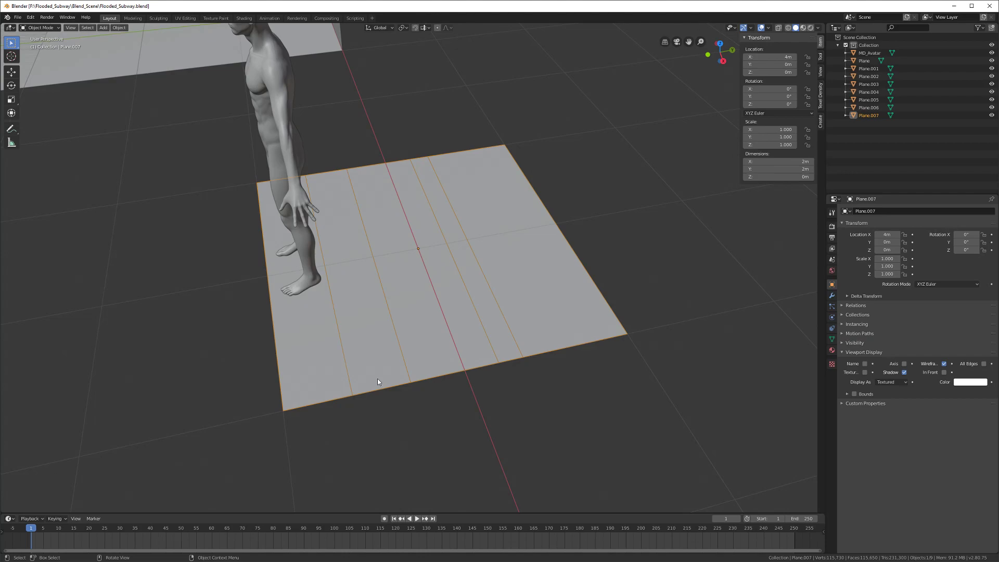
middle_click_drag(377, 380, 372, 386)
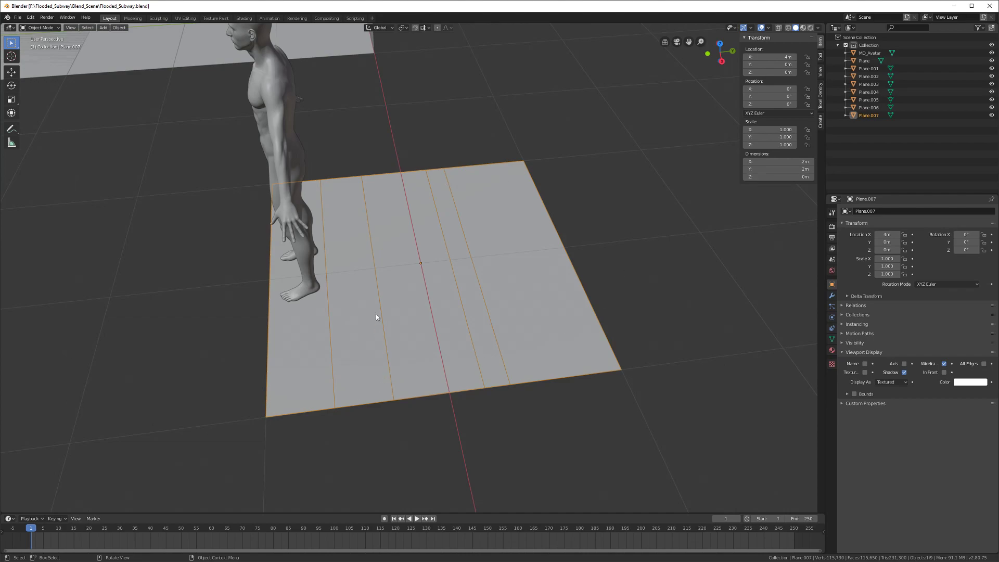
mouse_move(378, 330)
middle_mouse_down()
mouse_move(417, 319)
mouse_move(364, 336)
mouse_move(346, 330)
mouse_move(387, 347)
middle_mouse_up()
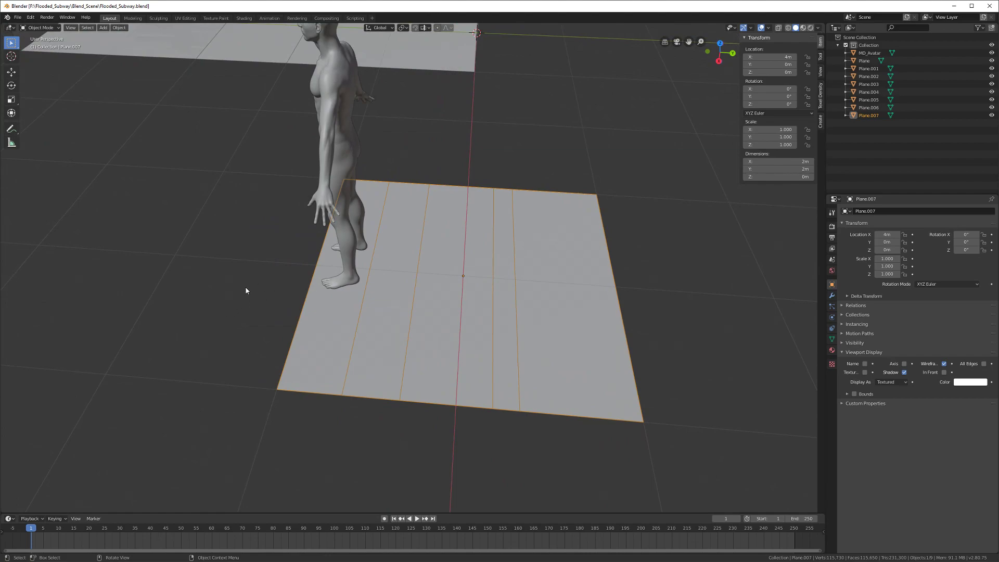
middle_click_drag(282, 318, 303, 307)
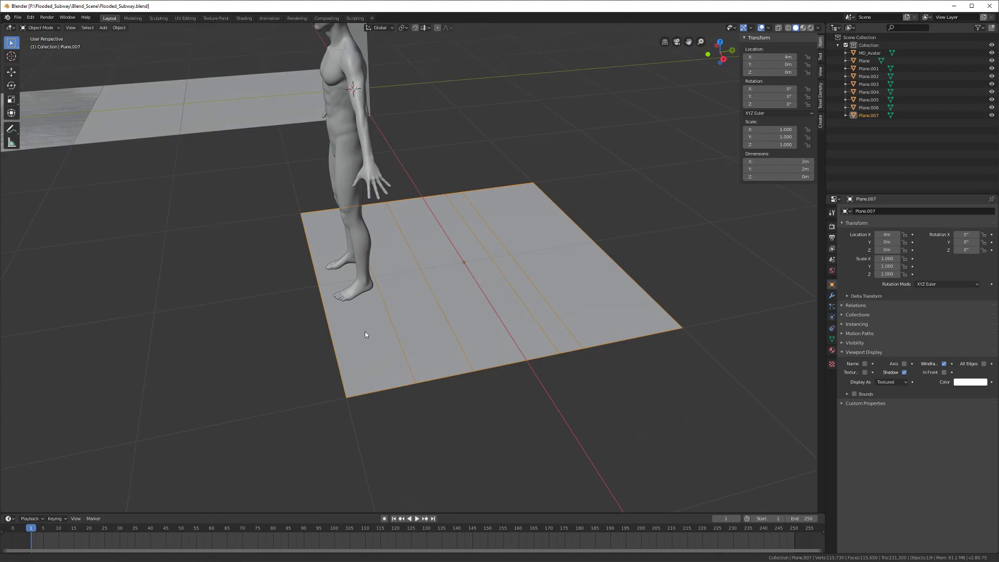
middle_click_drag(401, 284, 399, 301, "shift")
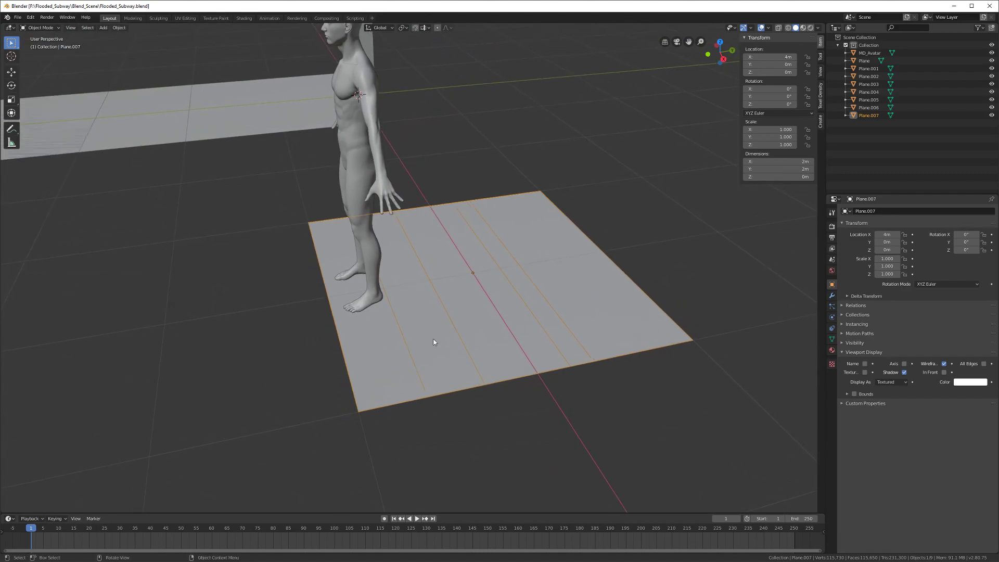
Step: Select the whole plane mesh, leave Edit Mode, and switch to the flooded-subway reference image
key("Tab")
middle_click_drag(435, 367, 423, 361)
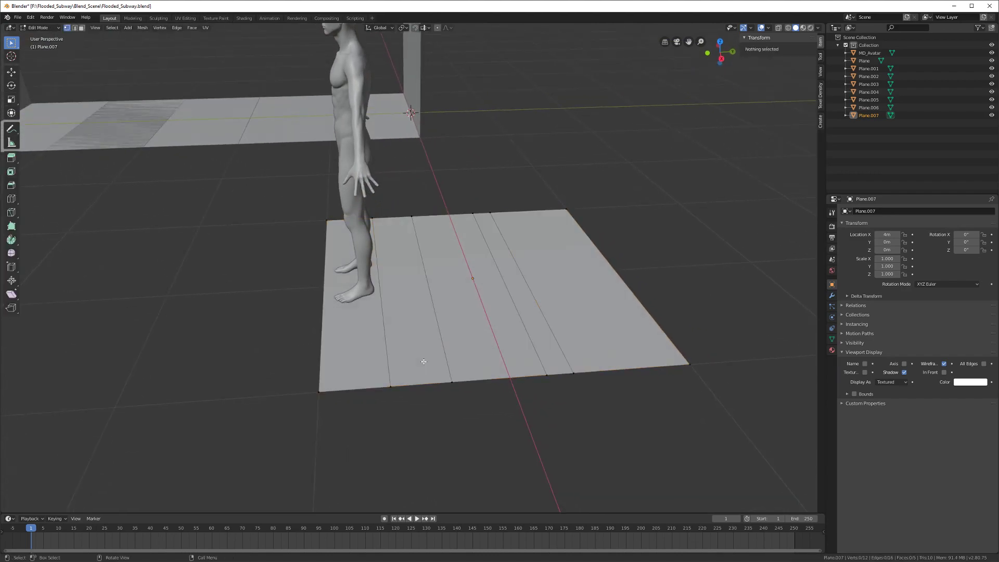
key("a")
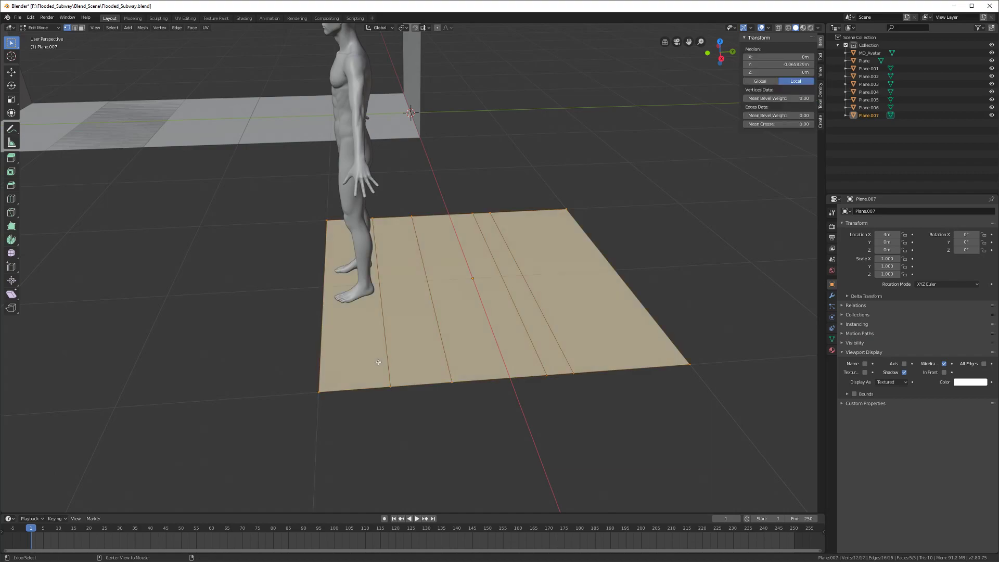
key("Tab")
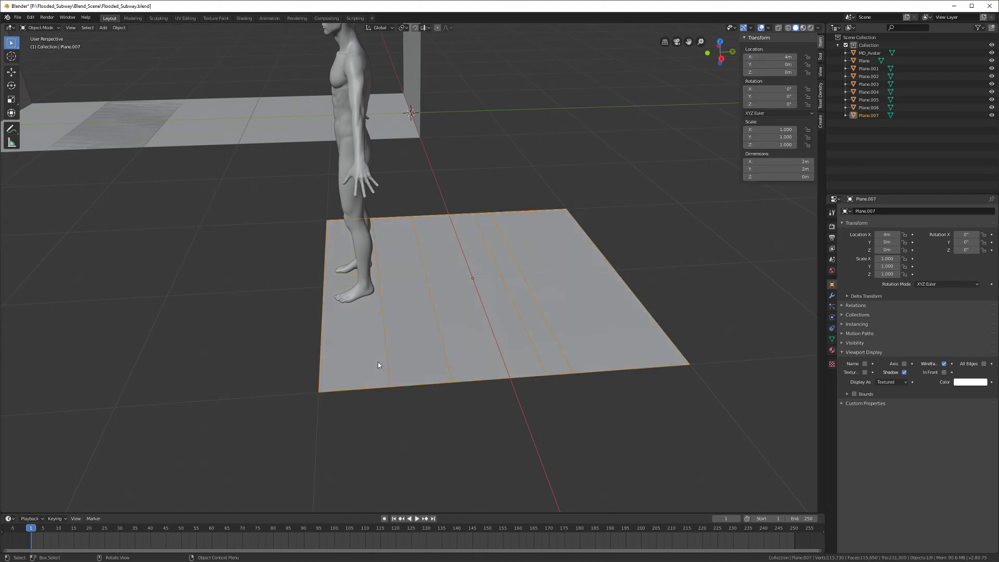
middle_click_drag(377, 363, 296, 340)
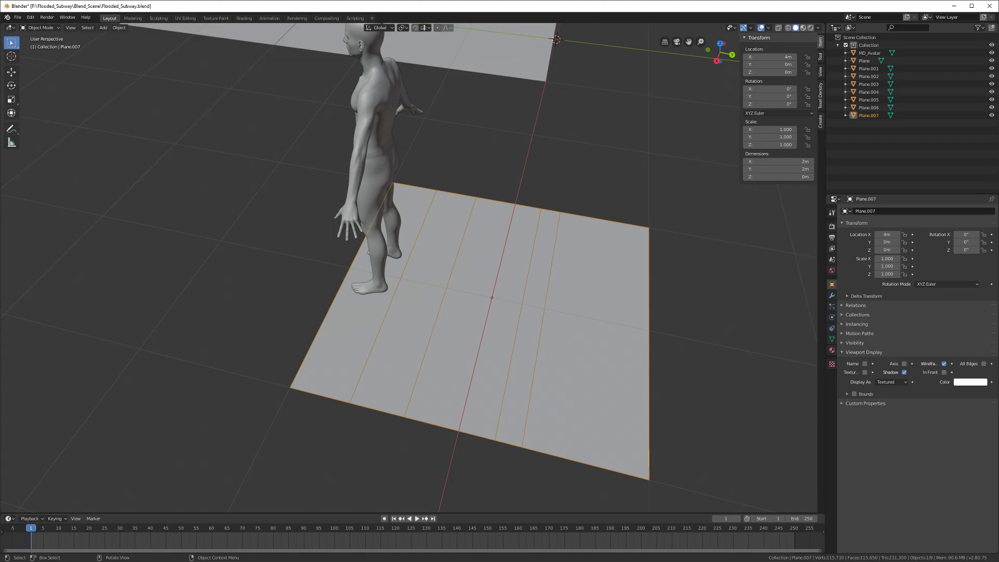
key("alt+Tab")
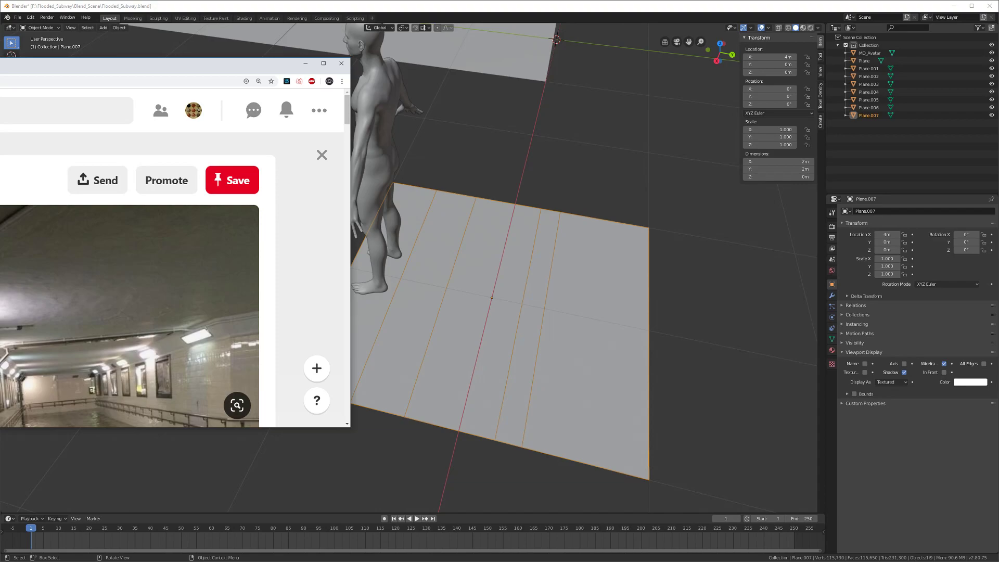
Step: Scroll through the Pinterest reference pin, then drag the browser window off the screen
scroll(138, 291, "down", 1)
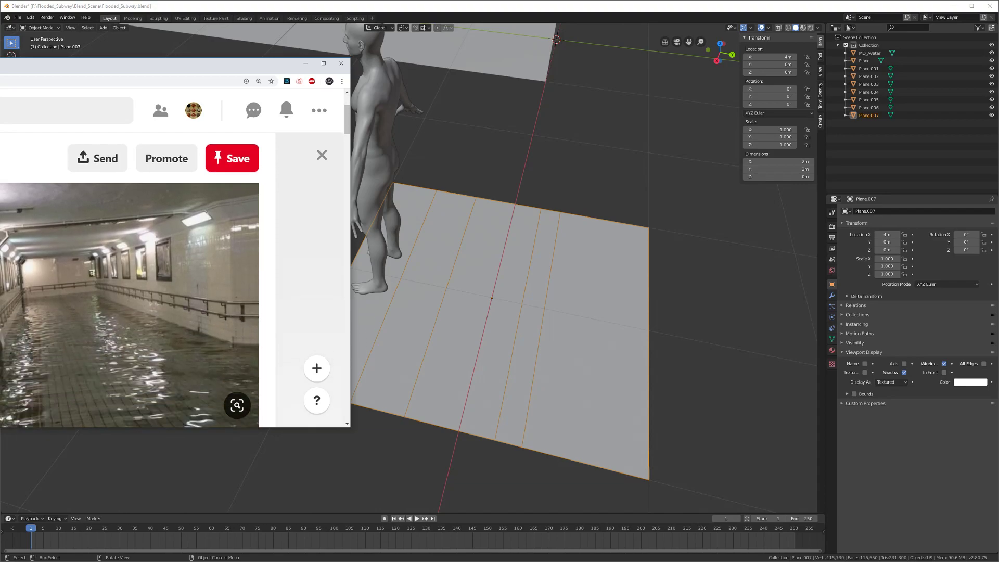
scroll(138, 291, "up", 1)
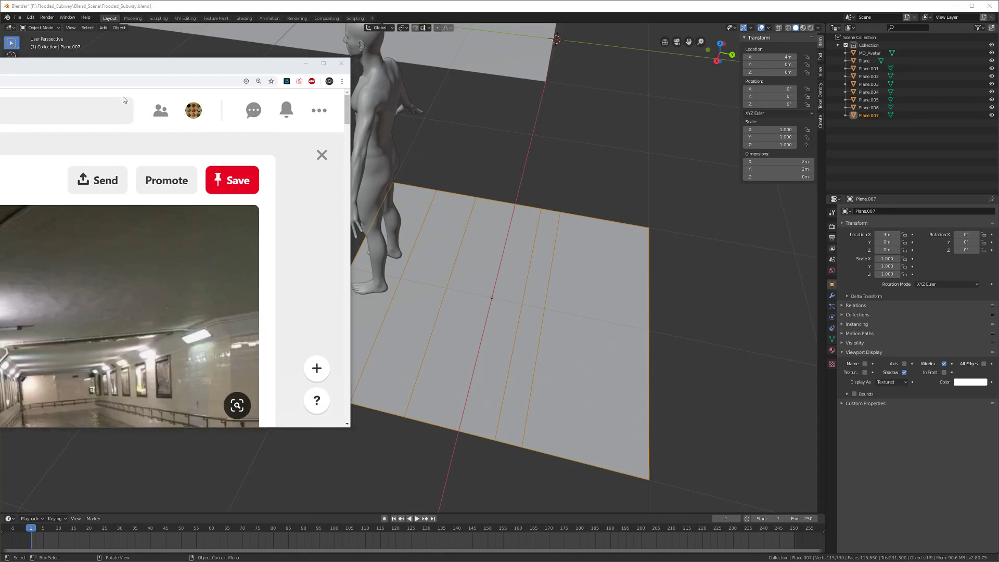
left_click_drag(121, 70, 0, 114)
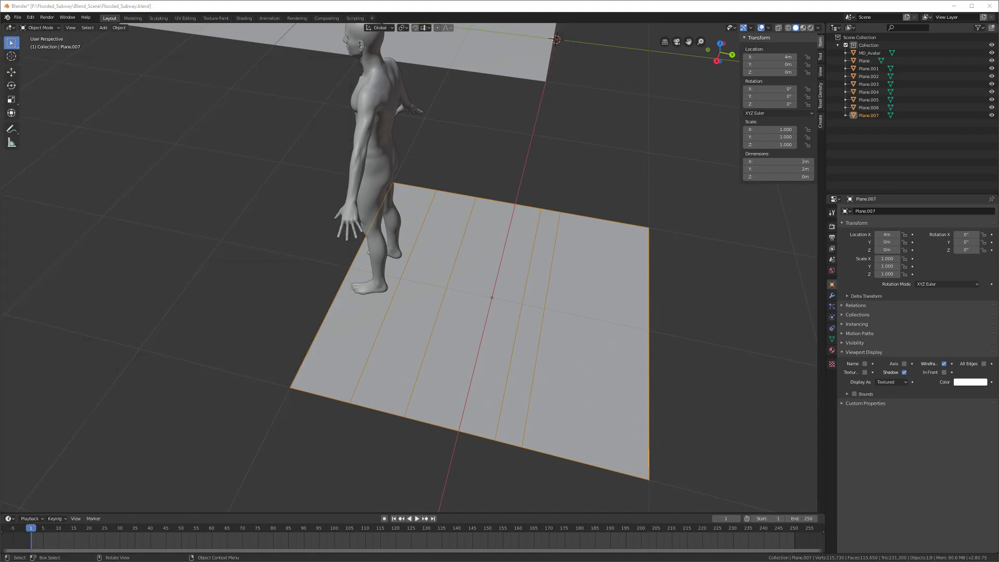
Step: In Edit Mode on the striped plane, select its leftmost strip face, then return to Object Mode
middle_click_drag(116, 387, 506, 375)
key("Tab")
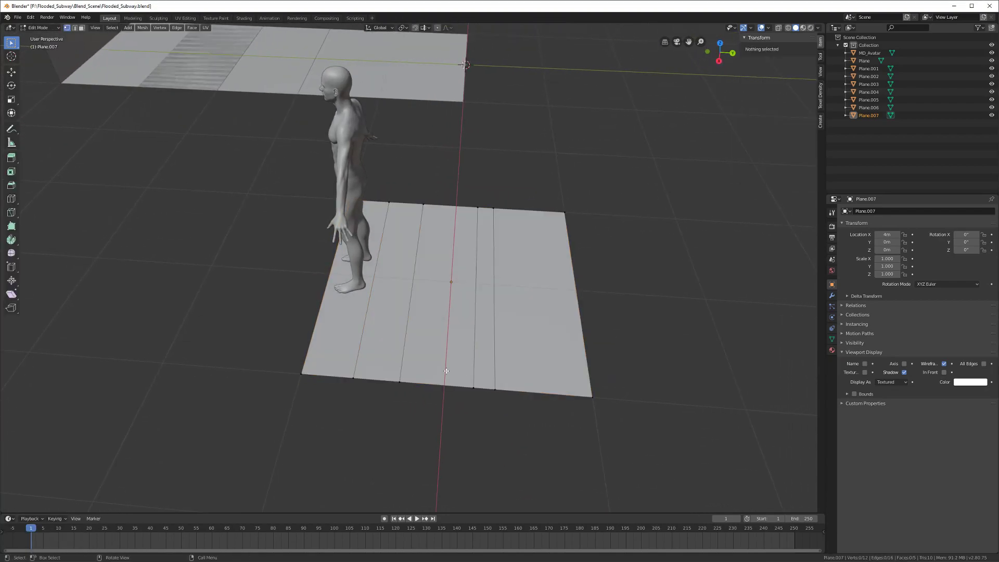
key("a")
middle_click_drag(446, 370, 423, 365)
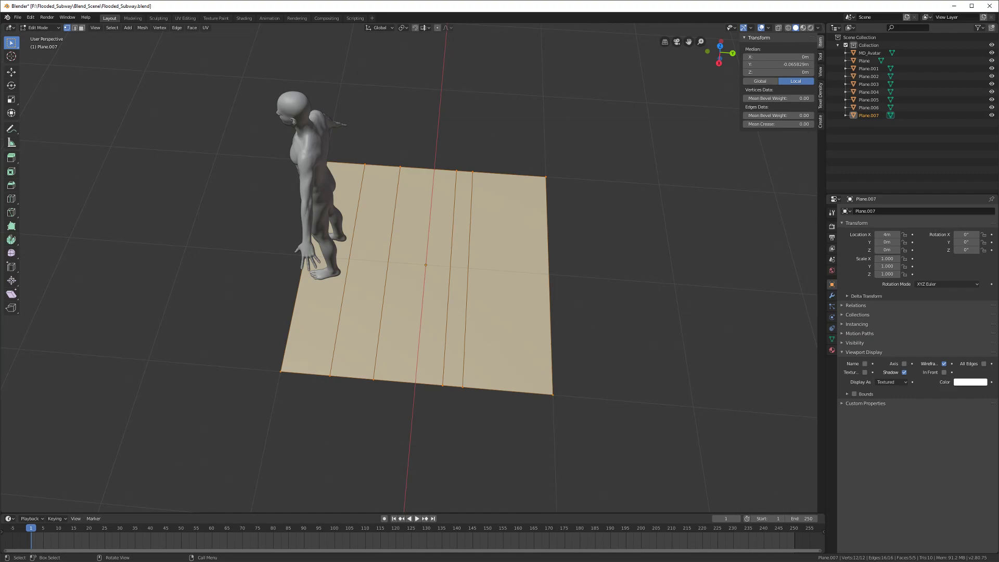
middle_click_drag(366, 343, 439, 280)
left_click(322, 331)
key("Tab")
Step: Add a Text object, move it along X to 3 m, and scale it to 0.36
key("shift+a")
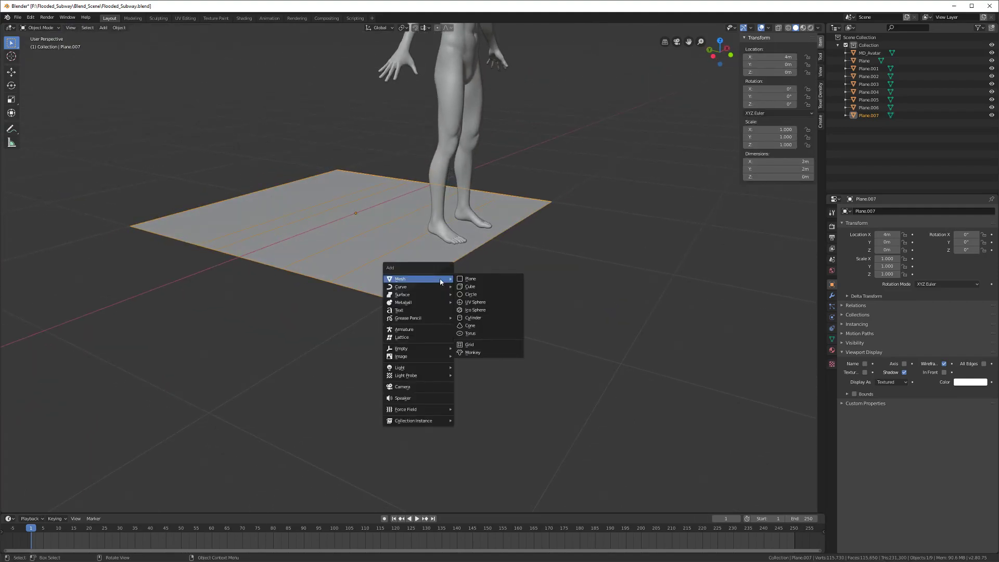
mouse_move(422, 350)
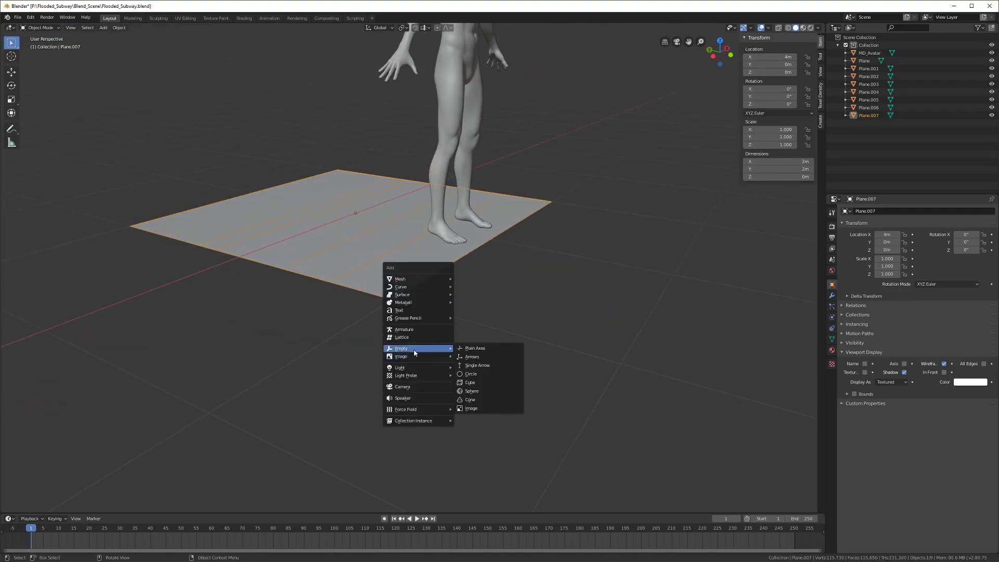
left_click(401, 311)
middle_click_drag(402, 314, 299, 334)
key("g")
key("x")
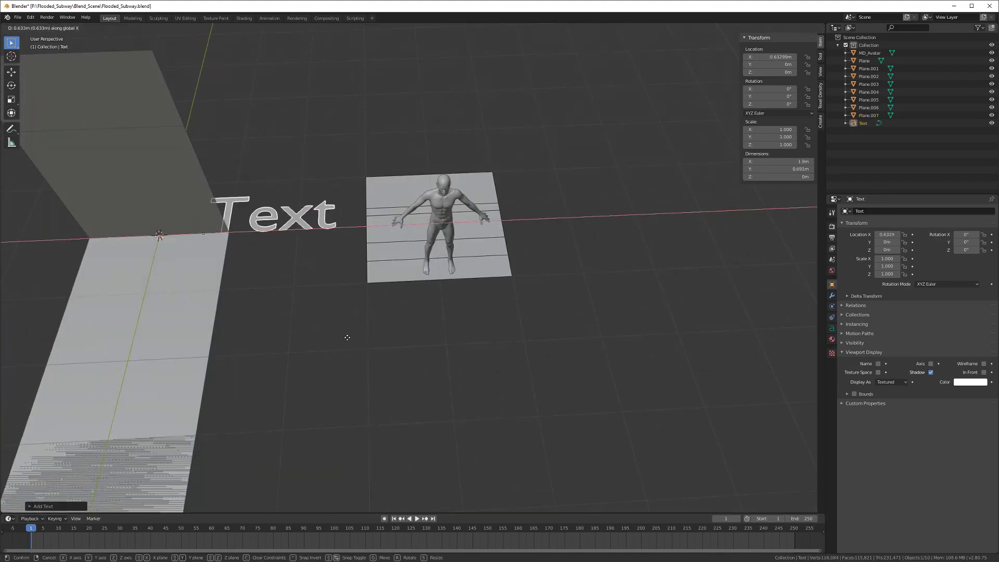
left_click(404, 316)
scroll(411, 354, "up", 2)
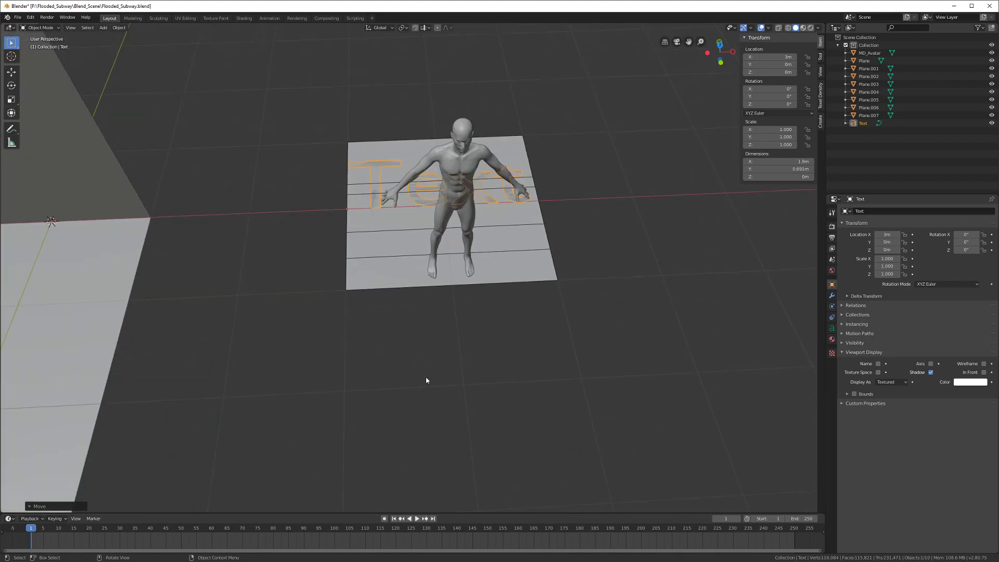
key("s")
left_click(393, 264)
Step: Move the text along Y to -0.93 m, shrink it to 0.212, and reposition it on the tile
middle_click_drag(392, 265, 330, 285)
scroll(327, 292, "up", 2)
key("g")
key("y")
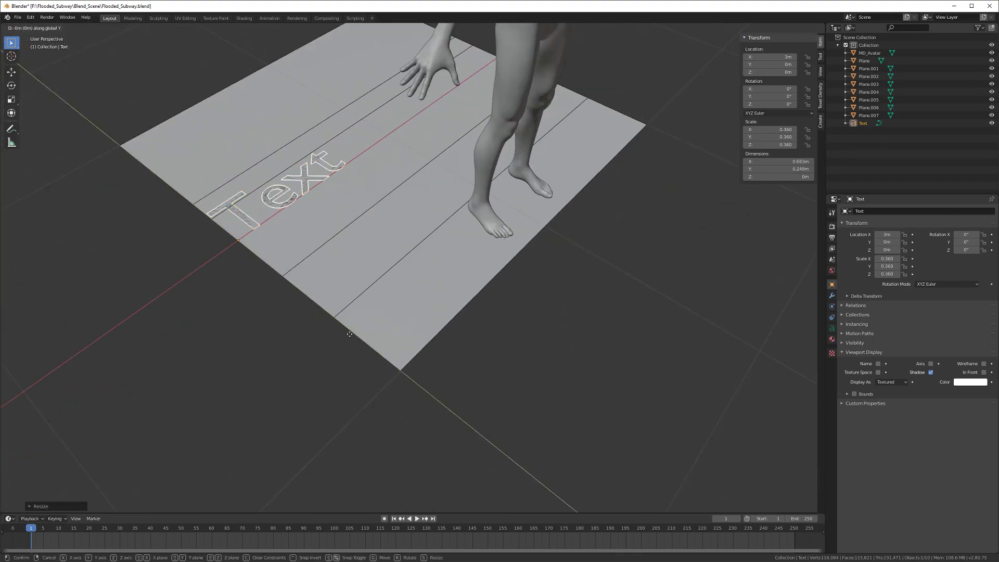
left_click(457, 437)
key("s")
left_click(460, 410)
middle_click_drag(460, 410, 407, 361)
key("g")
left_click(395, 389)
Step: Reselect the text object and enter its text editing mode
middle_click_drag(385, 286, 426, 305, "shift")
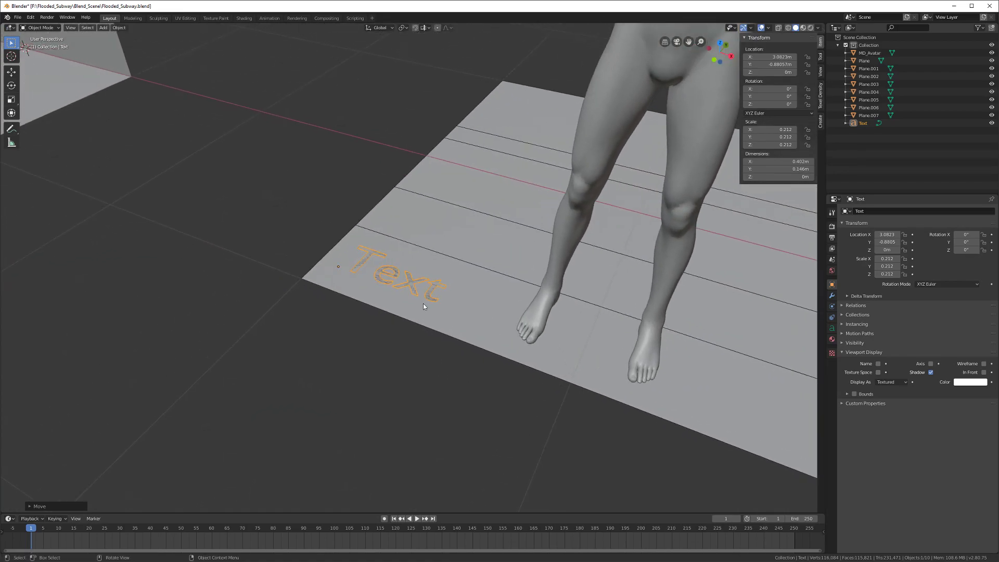
left_click(456, 305)
left_click(432, 299)
scroll(443, 304, "down", 2)
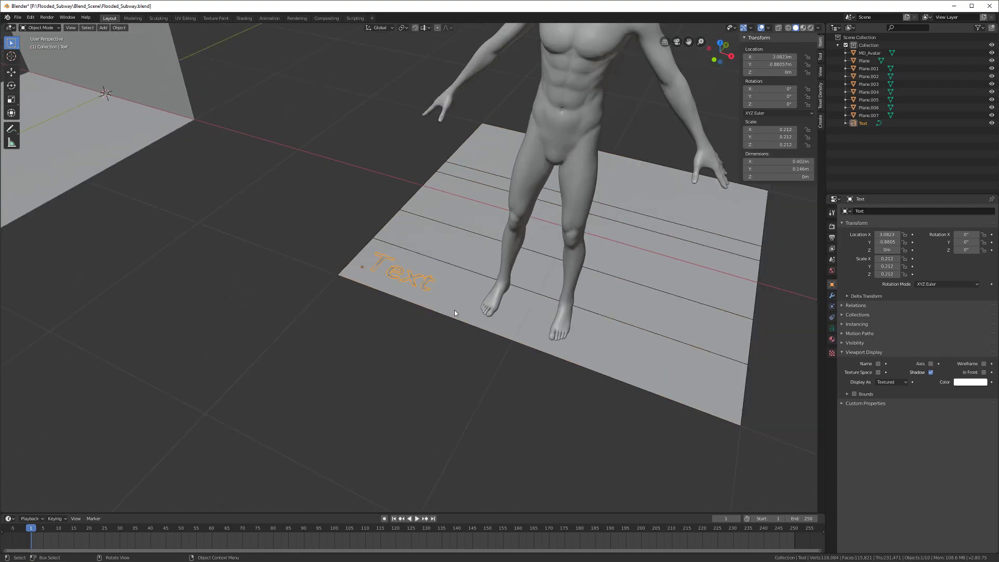
middle_click_drag(391, 264, 330, 245)
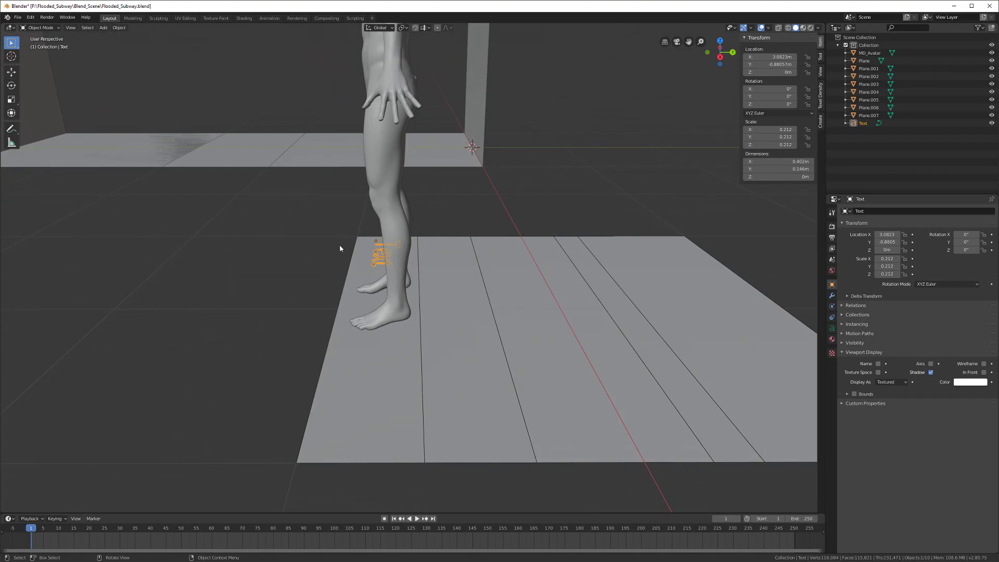
middle_click_drag(354, 255, 429, 283)
scroll(429, 283, "up", 5)
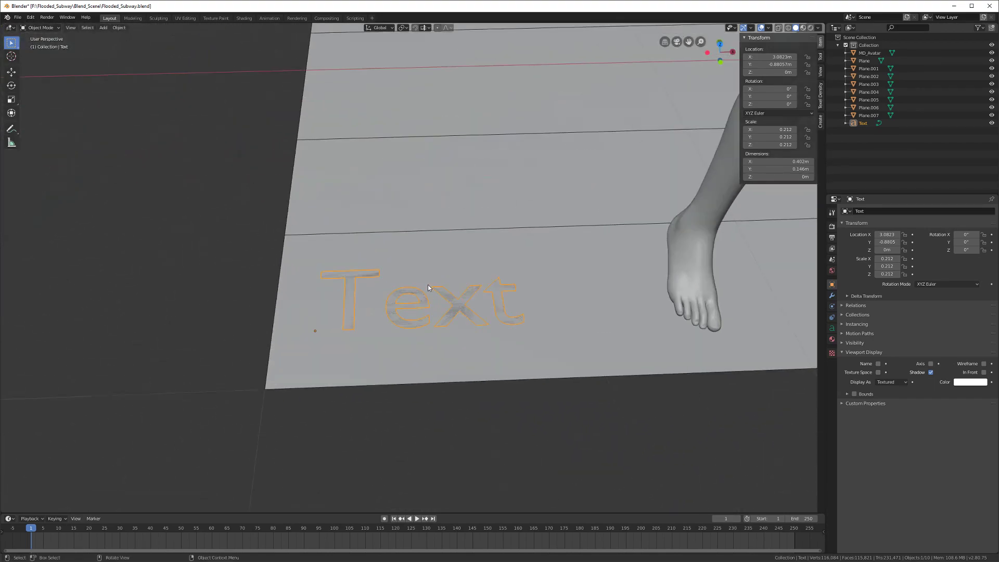
key("Tab")
Step: Replace the placeholder 'Text' with 'Anti Slip Mat'
key("BackSpace")
key("BackSpace")
key("BackSpace")
key("BackSpace")
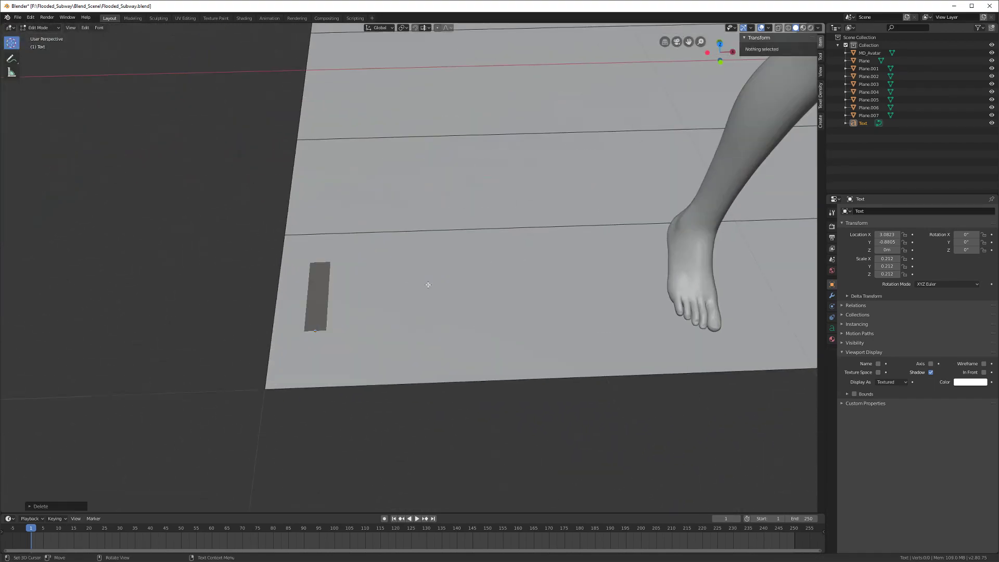
type("Ant")
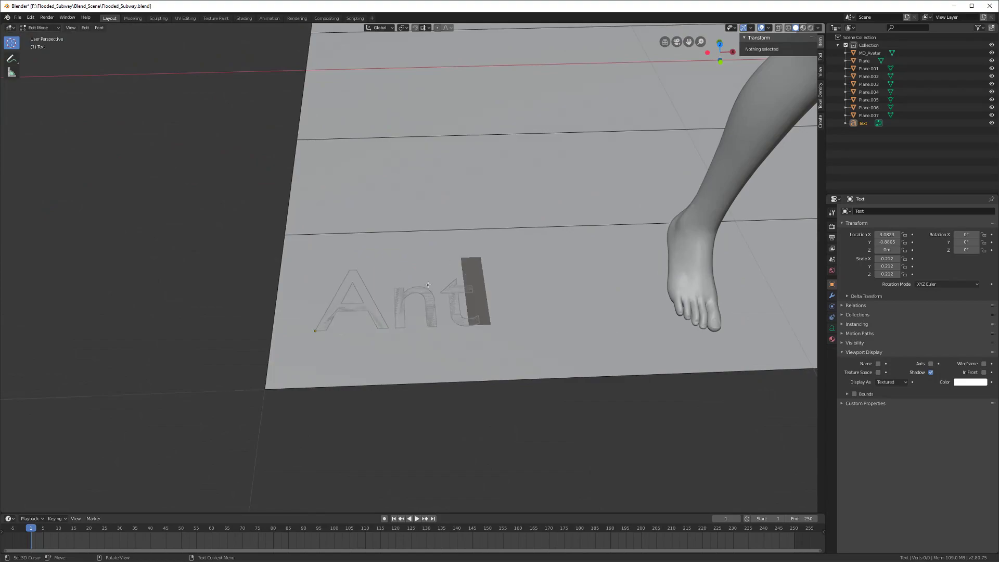
type("i Sli")
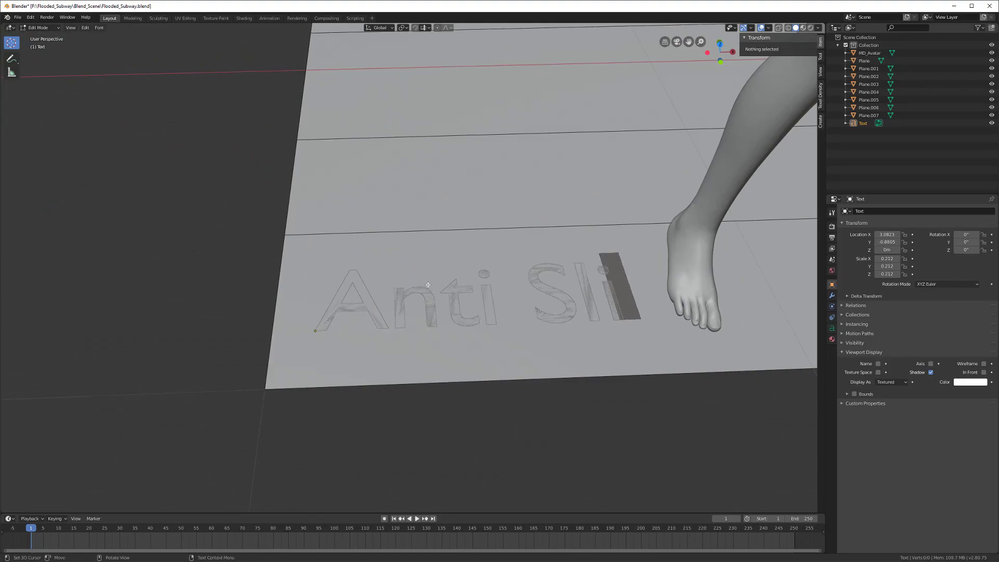
type("p")
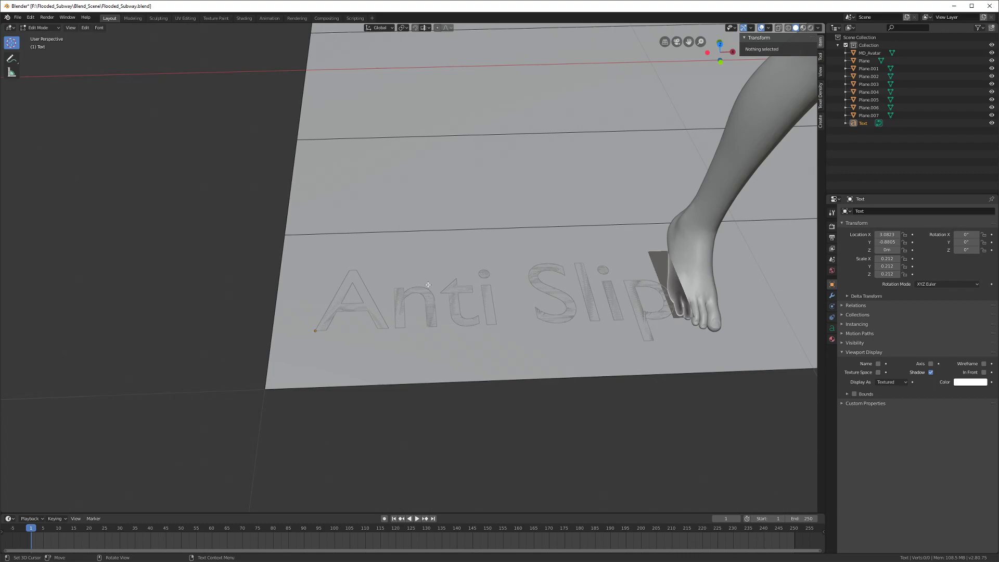
type(" Ma")
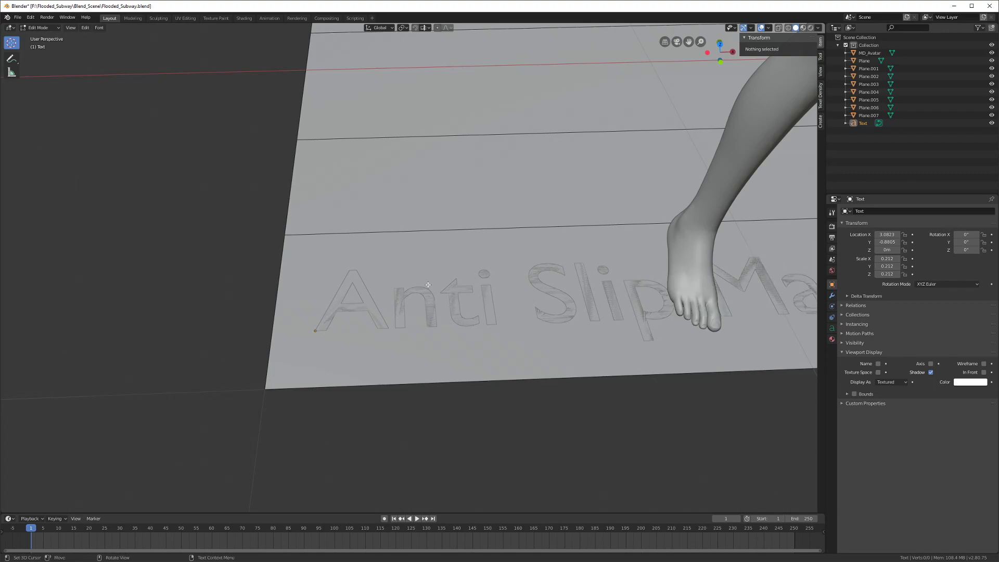
key("Return")
key("BackSpace")
scroll(427, 285, "down", 4)
key("Tab")
Step: Lift the Anti Slip Mat label slightly, to about Z 0.0059 m above the tile
middle_click_drag(419, 346, 399, 358)
scroll(390, 323, "up", 2)
key("g")
left_click(370, 309)
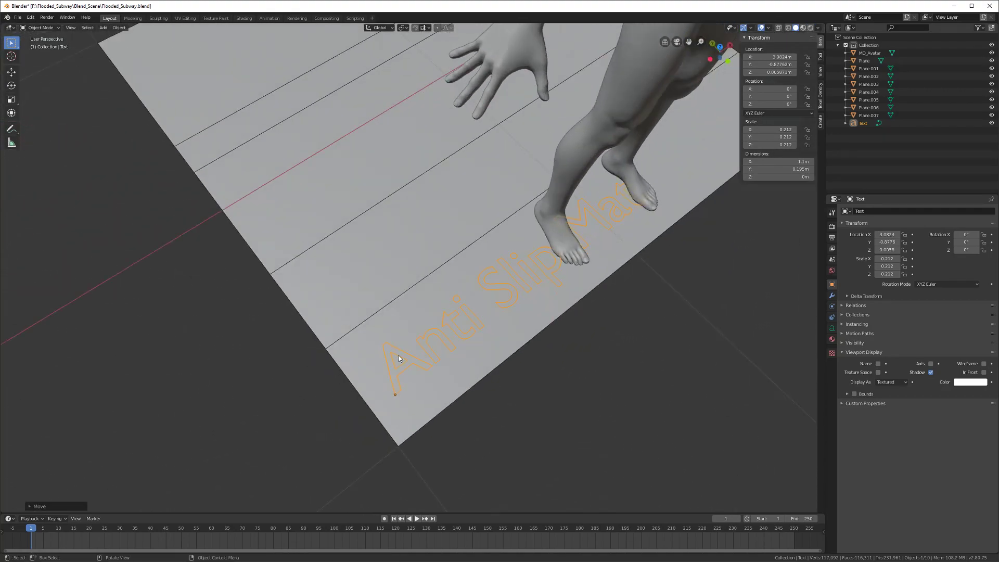
Step: Duplicate the Anti Slip Mat label and slide the copy one strip over along Y
key("shift+d")
key("y")
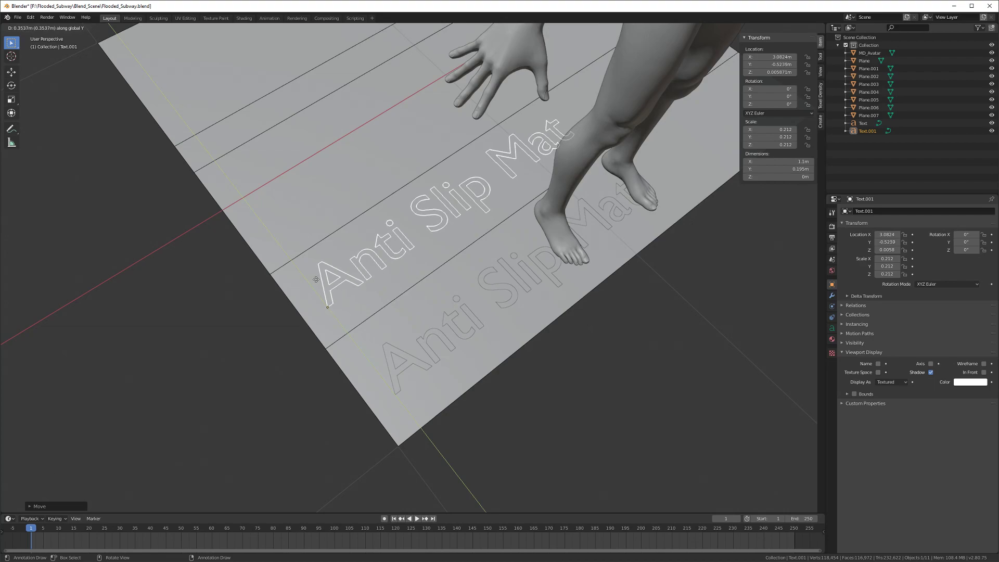
left_click(314, 277)
middle_click_drag(314, 277, 329, 293)
Step: Change the copy's text to 'Yellow Slit Drain' and bring back the reference window
key("Tab")
key("BackSpace")
key("BackSpace")
key("BackSpace")
key("BackSpace")
key("BackSpace")
key("BackSpace")
key("BackSpace")
key("BackSpace")
key("BackSpace")
key("BackSpace")
key("BackSpace")
key("BackSpace")
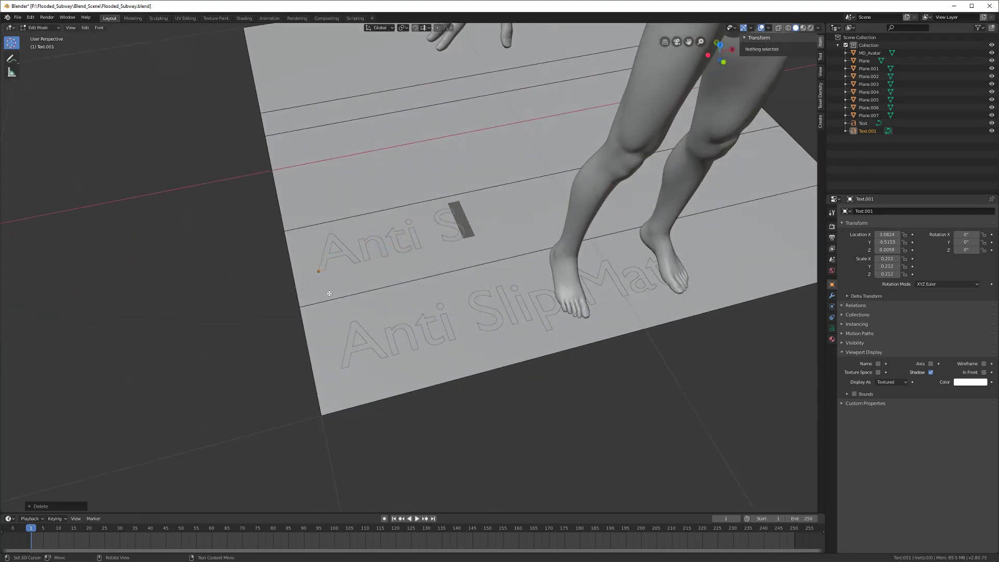
key("BackSpace")
type("Ye")
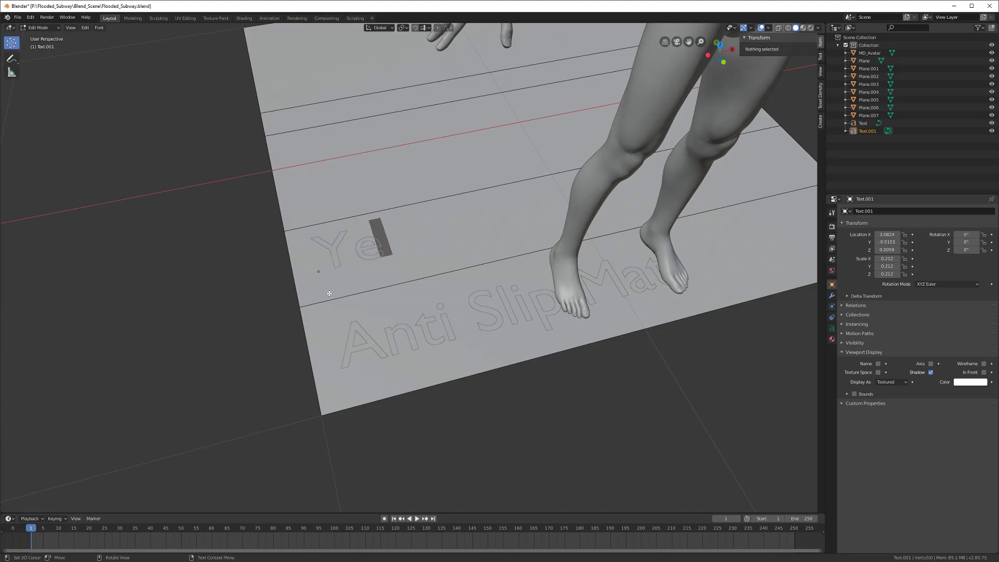
type("llow Sli")
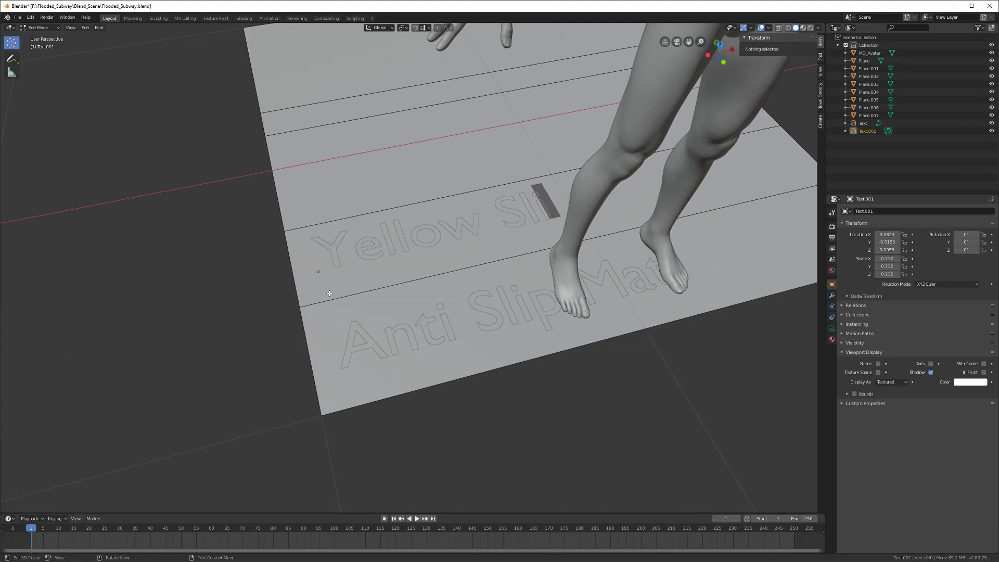
type("t Drain")
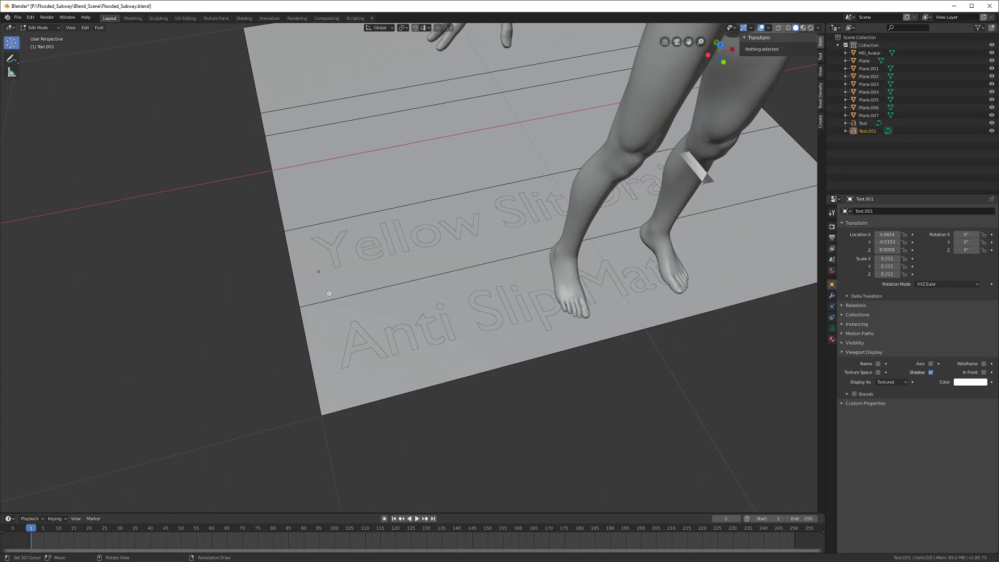
key("Tab")
key("alt+Tab")
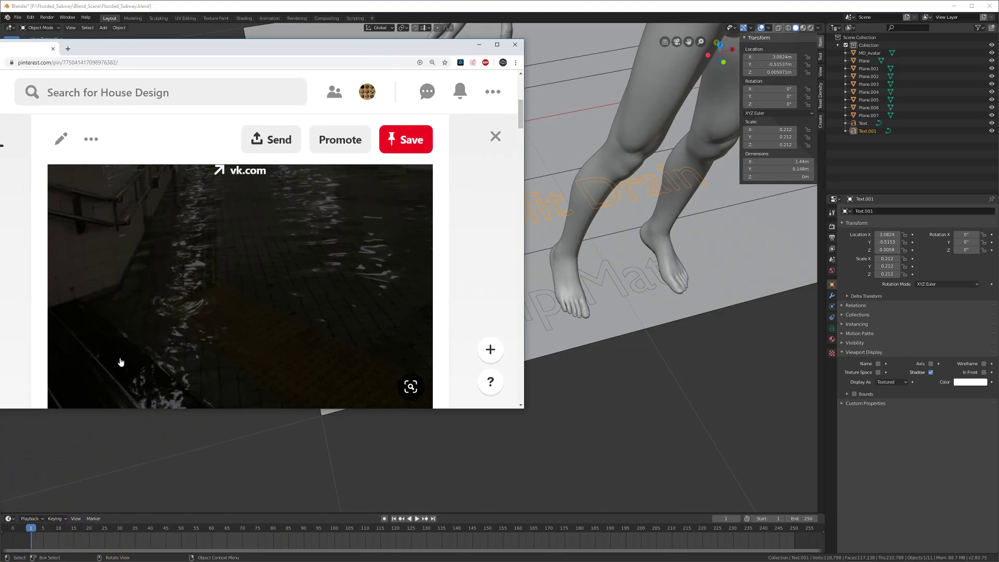
Step: Review the flooded subway pin, then move the Chrome window off the left edge to show Blender
scroll(119, 359, "down", 1)
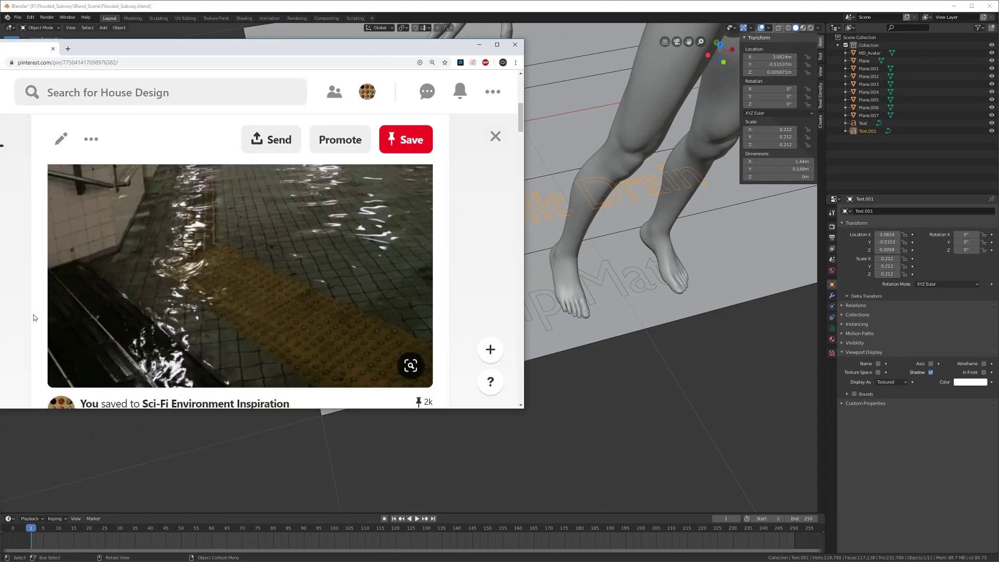
scroll(107, 343, "up", 1)
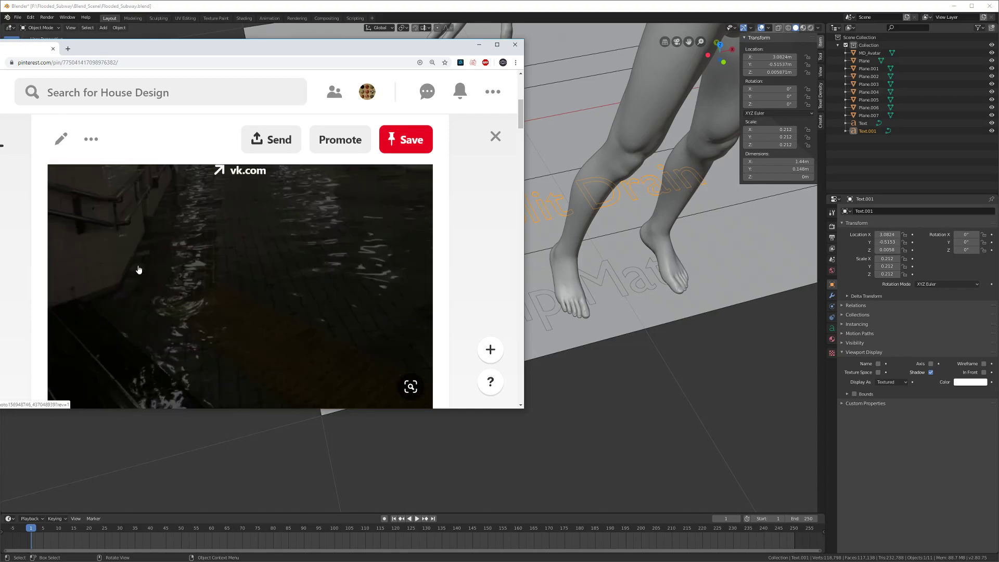
left_click_drag(172, 50, 0, 291)
middle_click_drag(373, 293, 354, 362)
Step: Duplicate the Yellow Slit Drain label onto the next strip along Y
key("shift+d")
key("y")
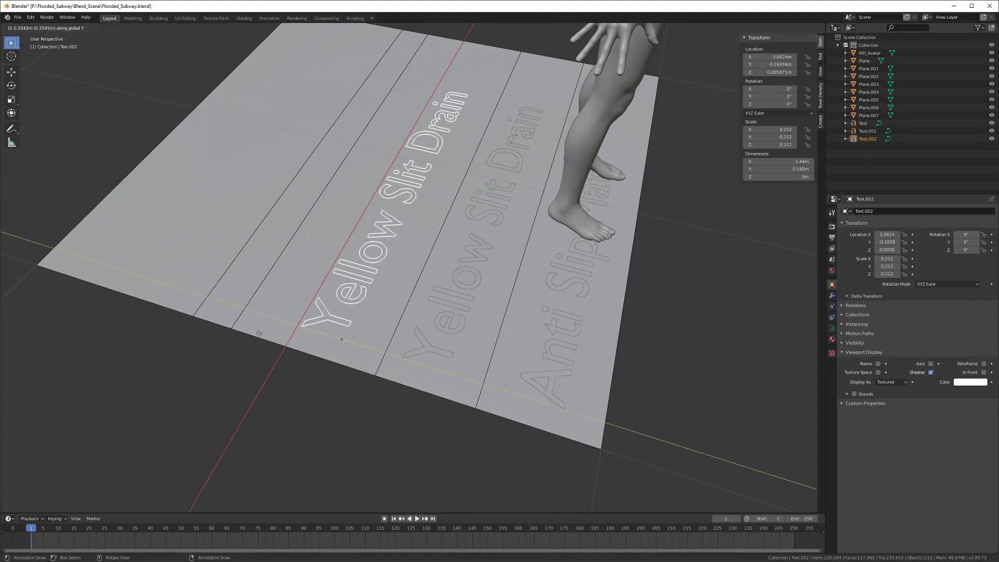
left_click(367, 338)
Step: Change the copied label's text to 'Yellow Plastic Bumps'
key("Tab")
middle_click_drag(367, 338, 333, 354)
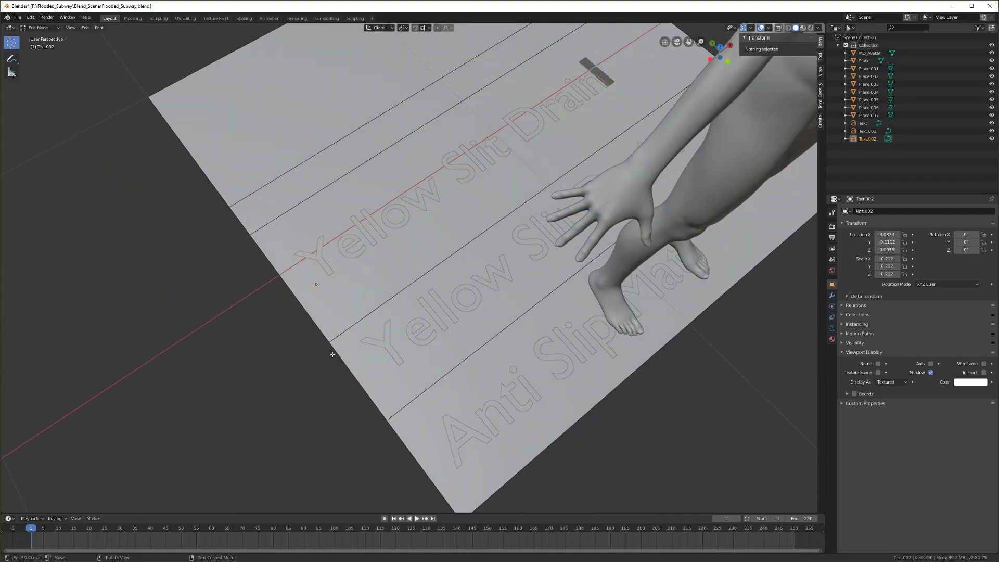
key("BackSpace")
key("BackSpace")
key("BackSpace")
key("BackSpace")
key("BackSpace")
key("BackSpace")
key("BackSpace")
key("BackSpace")
key("BackSpace")
key("BackSpace")
key("BackSpace")
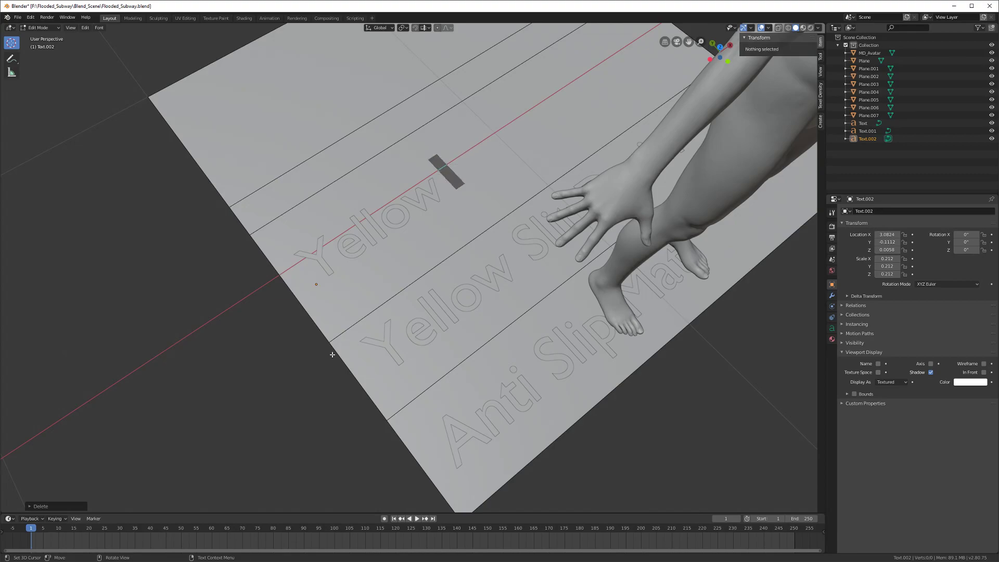
key("BackSpace")
key("BackSpace")
key("BackSpace")
key("BackSpace")
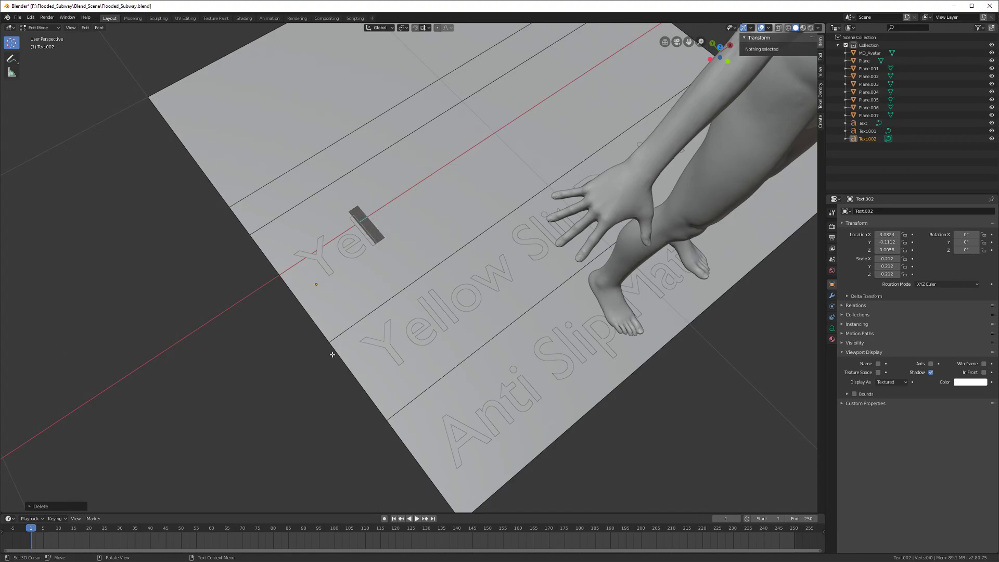
type("llow")
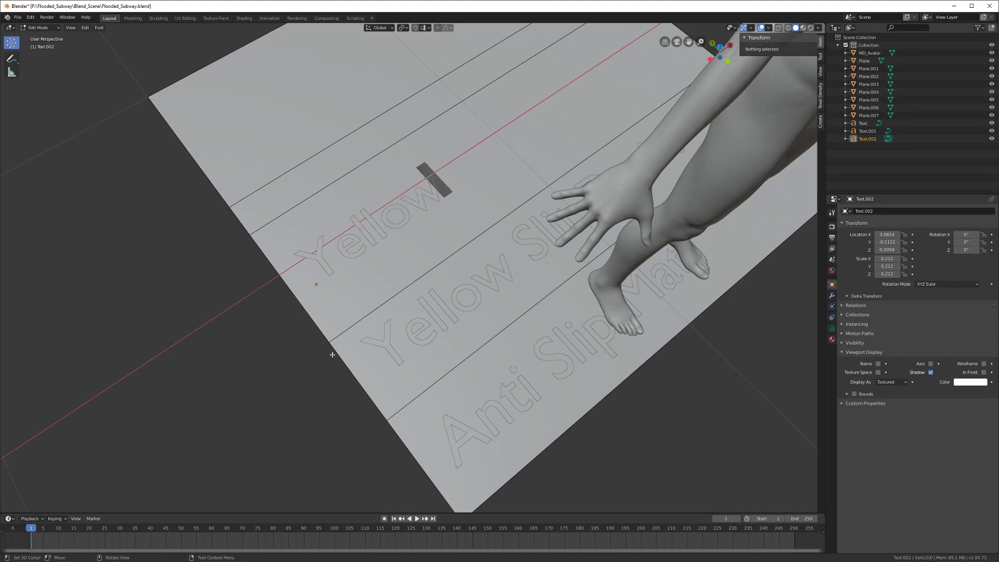
type(" P")
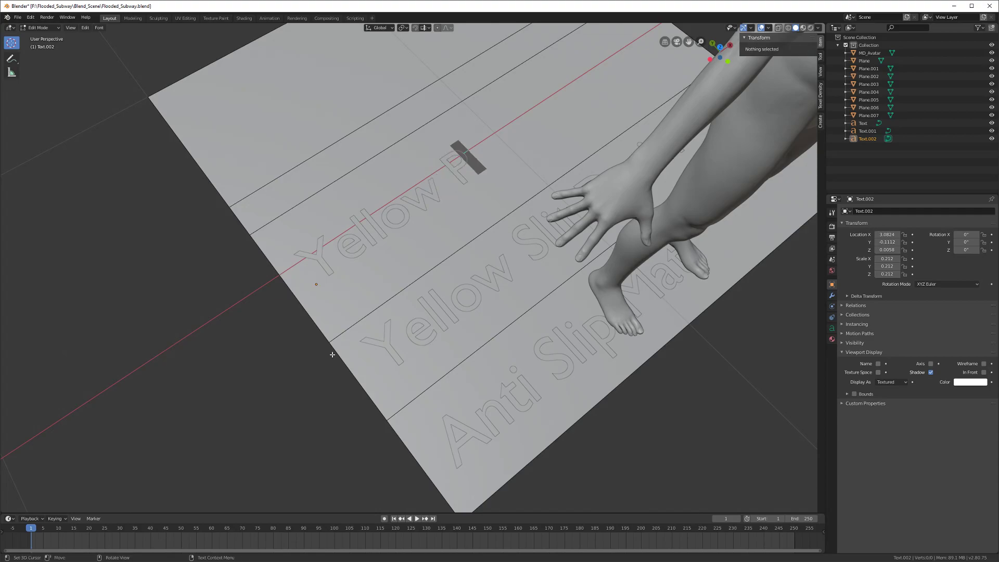
type("lastic Bump")
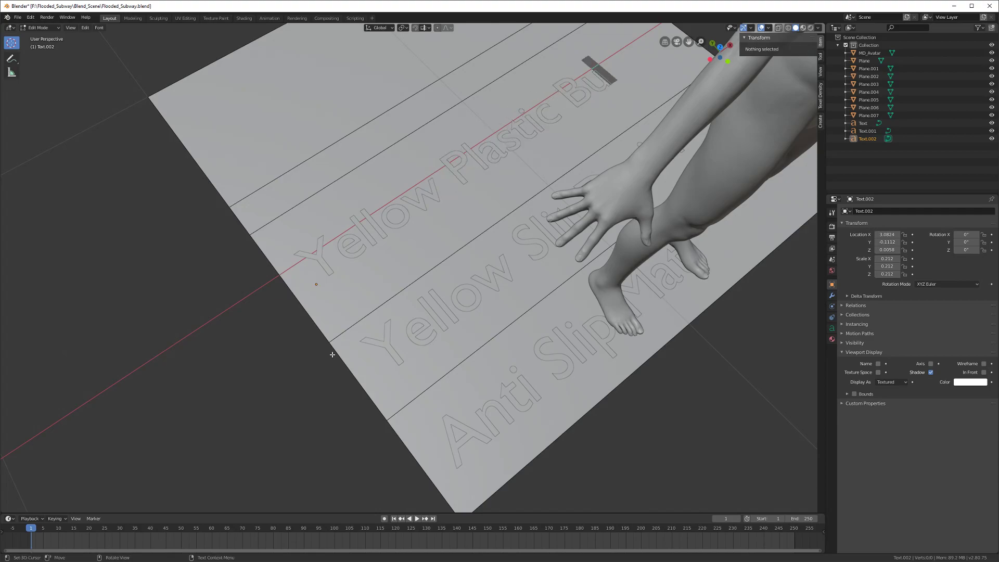
type("s")
scroll(332, 354, "down", 1)
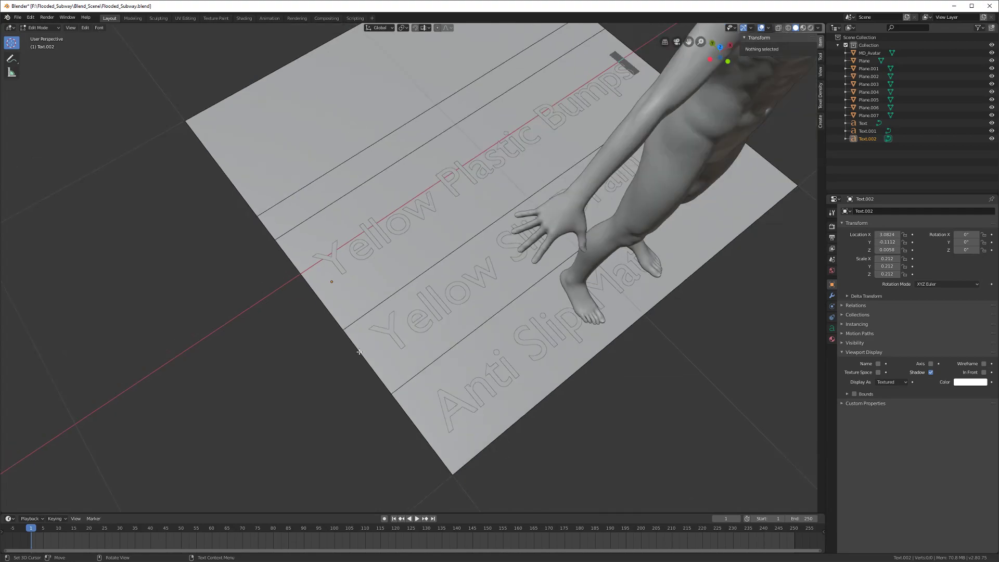
middle_click_drag(359, 328, 322, 348)
middle_click_drag(343, 291, 322, 356, "shift")
key("Tab")
middle_click_drag(394, 343, 299, 339)
Step: Duplicate Yellow Plastic Bumps onto the next strip, scale it to 0.153, and apply all transforms
key("shift+d")
key("y")
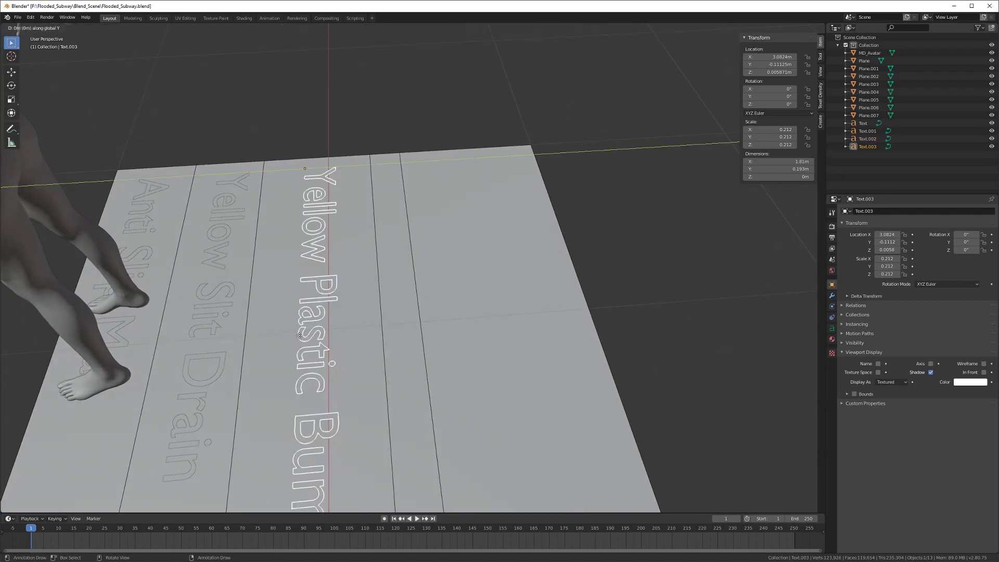
left_click(366, 338)
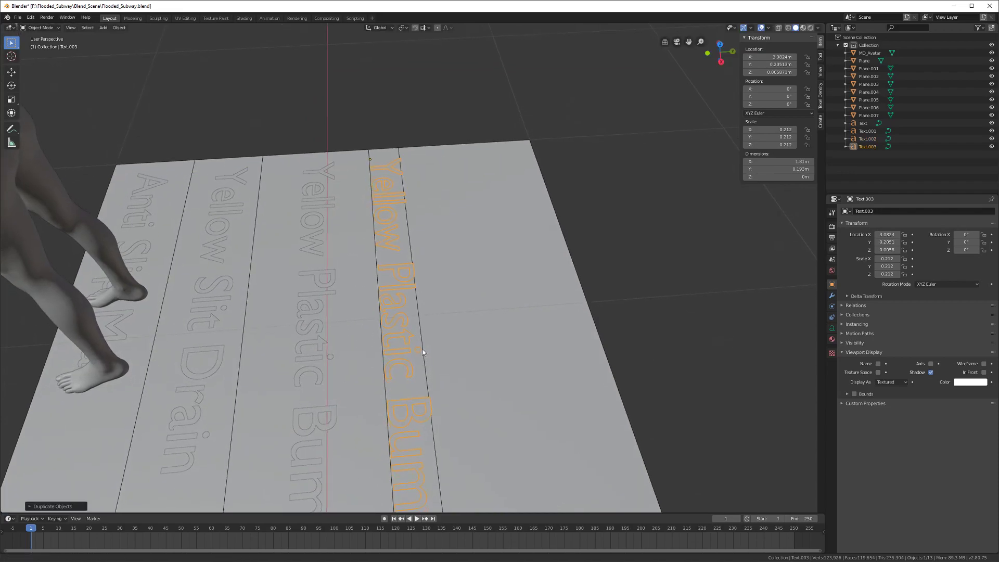
key("s")
left_click(431, 345)
key("g")
key("y")
left_click(434, 345)
middle_click_drag(437, 350, 380, 329)
key("ctrl+a")
left_click(344, 344)
Step: Change the new label's text to 'Rubber Base Wall Cover'
key("Tab")
key("BackSpace")
key("BackSpace")
key("BackSpace")
key("BackSpace")
key("BackSpace")
key("BackSpace")
key("BackSpace")
key("BackSpace")
key("BackSpace")
key("BackSpace")
key("BackSpace")
key("BackSpace")
key("BackSpace")
key("BackSpace")
key("BackSpace")
key("BackSpace")
key("BackSpace")
key("BackSpace")
key("BackSpace")
key("BackSpace")
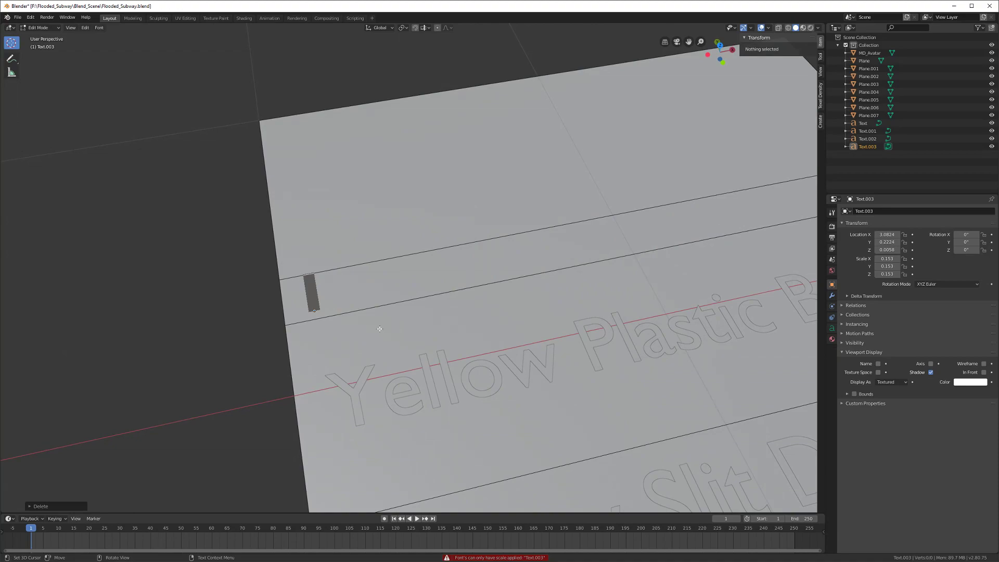
type("Rubber")
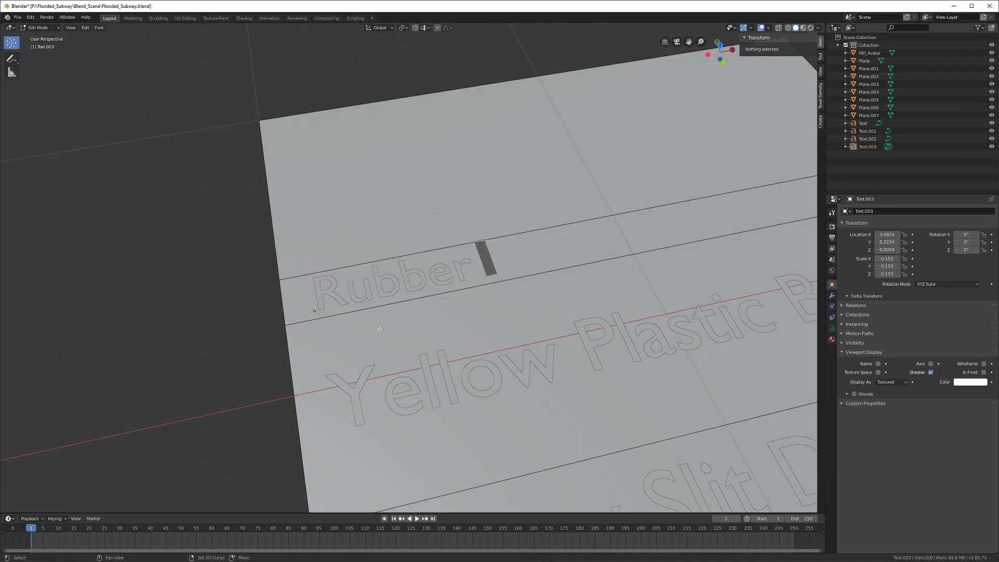
type(" Base")
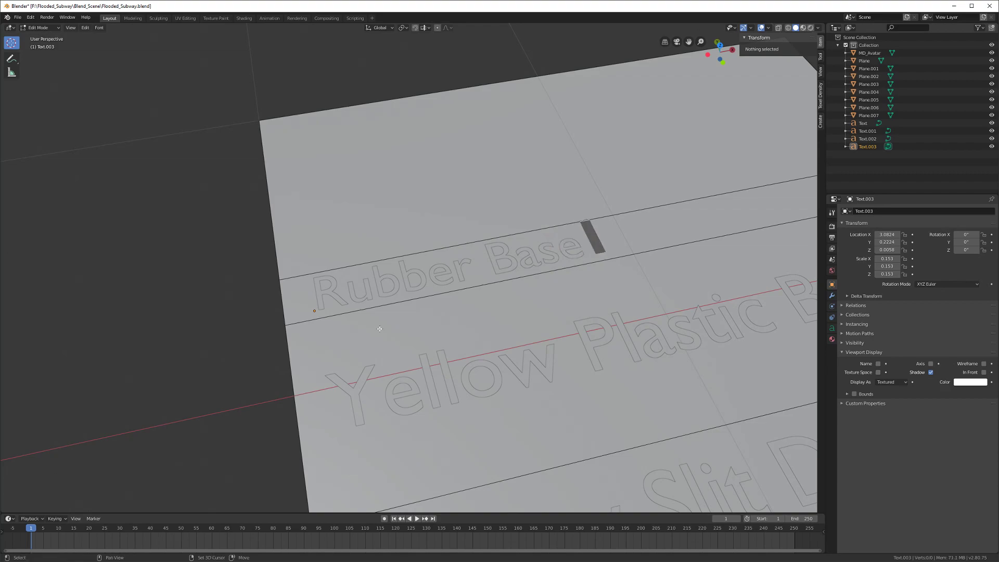
type(" Wall")
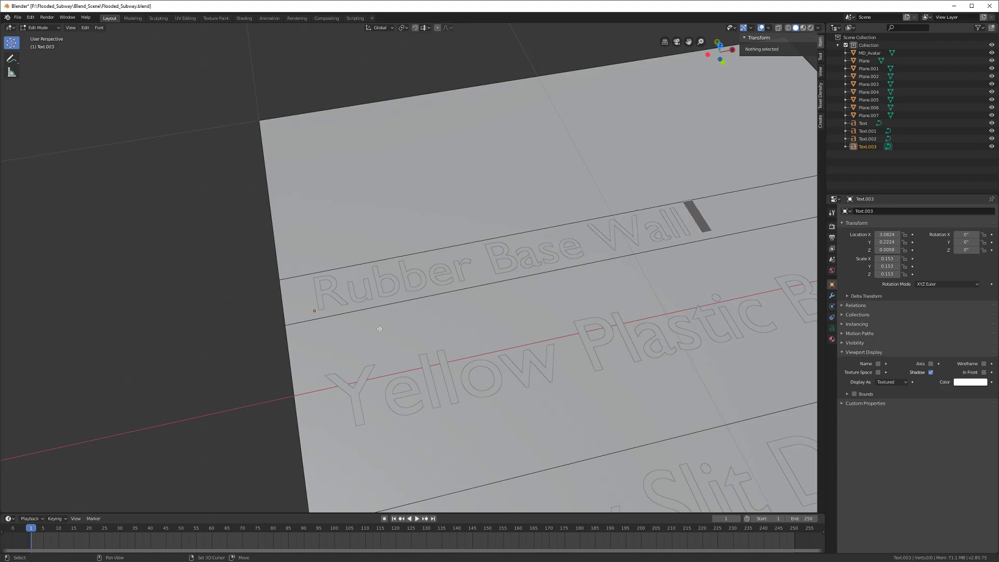
type(" Cover")
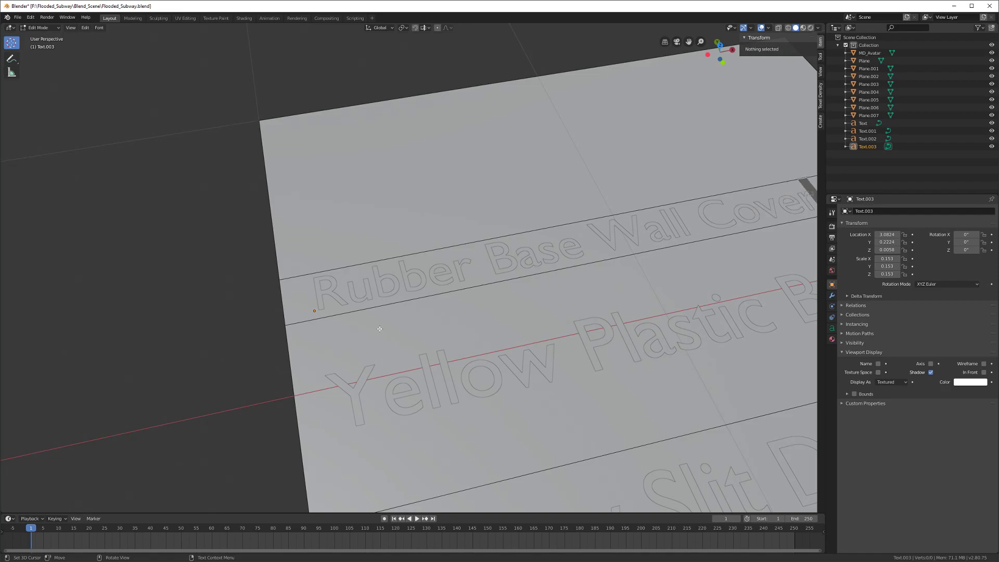
key("Tab")
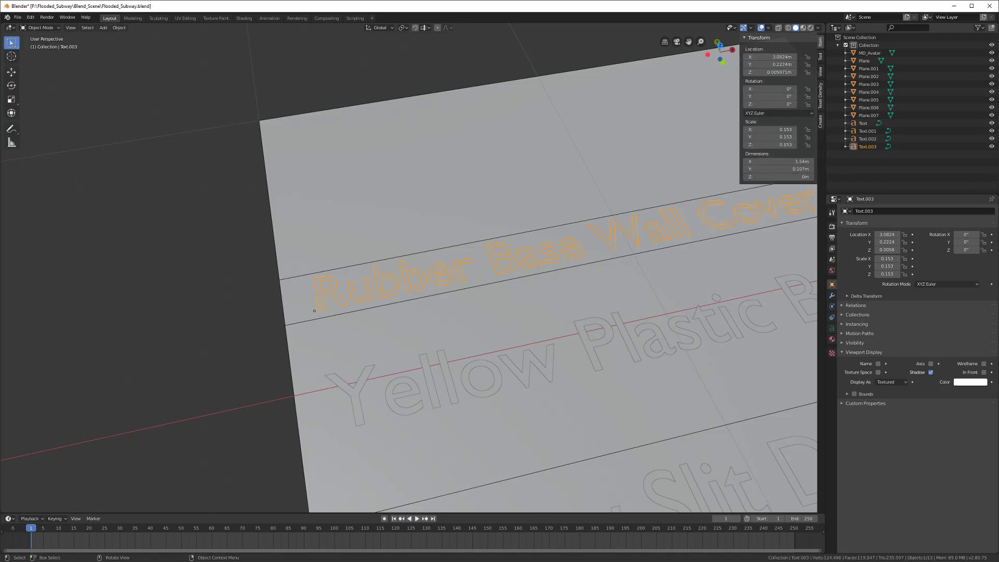
left_click_drag(364, 166, 370, 110)
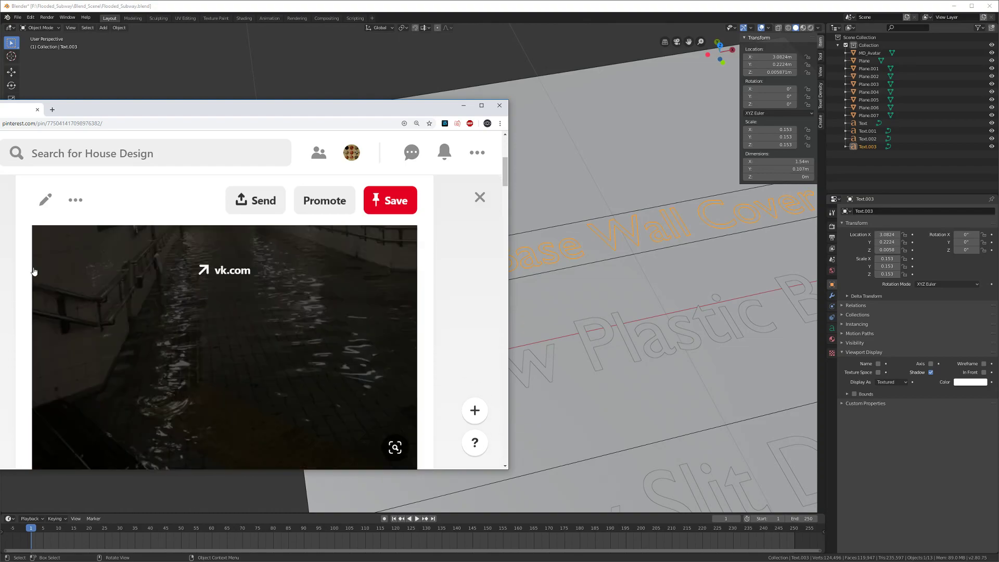
left_click_drag(99, 108, 0, 151)
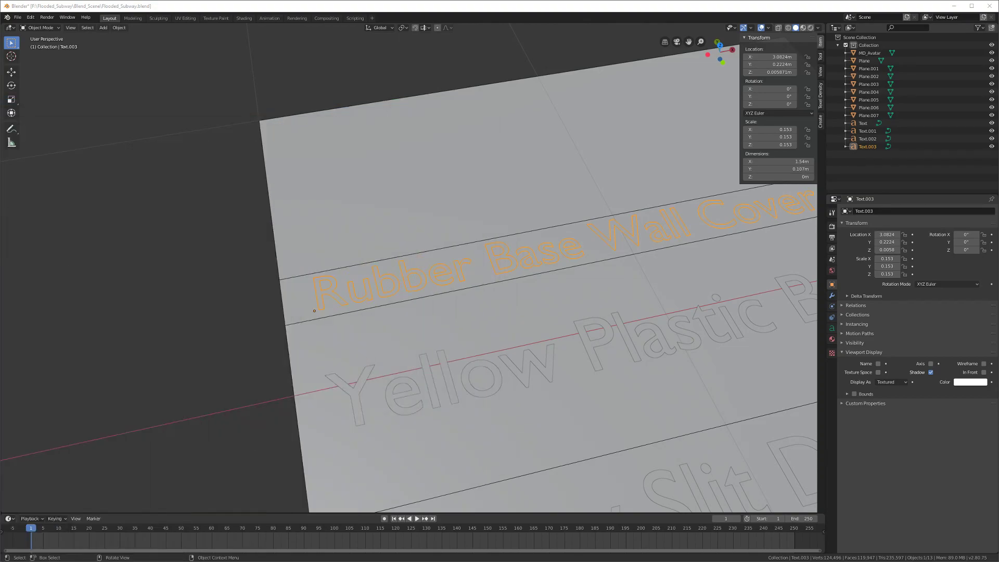
scroll(365, 340, "down", 2)
Step: Rename the Yellow Plastic Bumps label to 'Yellow Tactile Paving' and save the Flooded_Subway file
left_click(423, 364)
key("Tab")
middle_click_drag(422, 364, 403, 367)
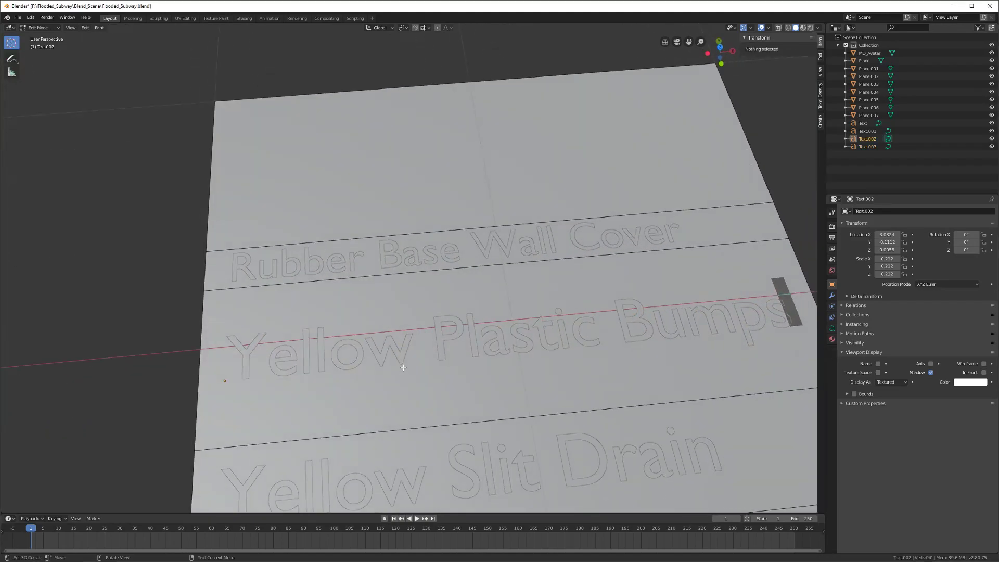
key("BackSpace")
key("BackSpace")
key("BackSpace")
key("BackSpace")
key("BackSpace")
key("BackSpace")
key("BackSpace")
key("BackSpace")
key("BackSpace")
key("BackSpace")
key("BackSpace")
key("BackSpace")
key("BackSpace")
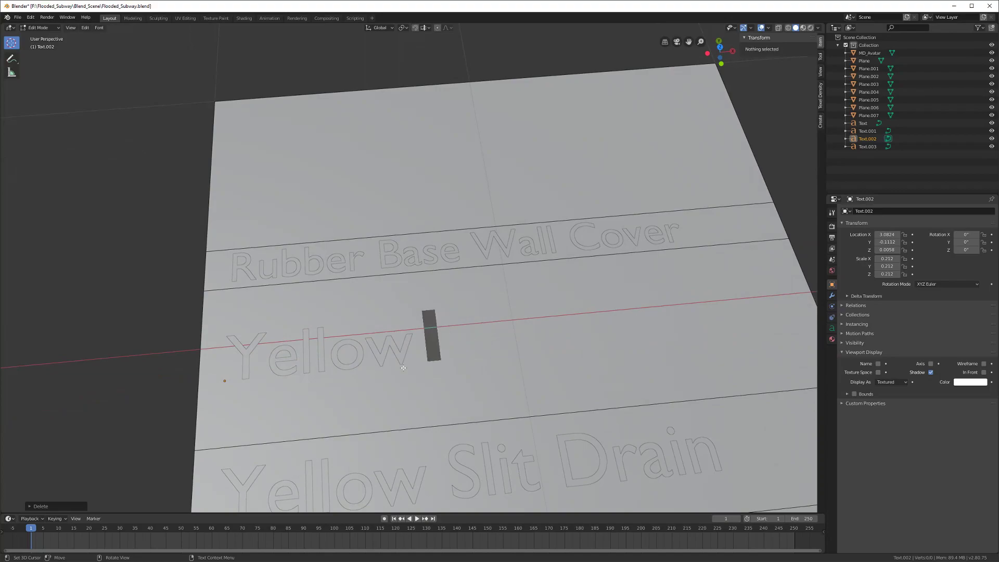
type("Tactile")
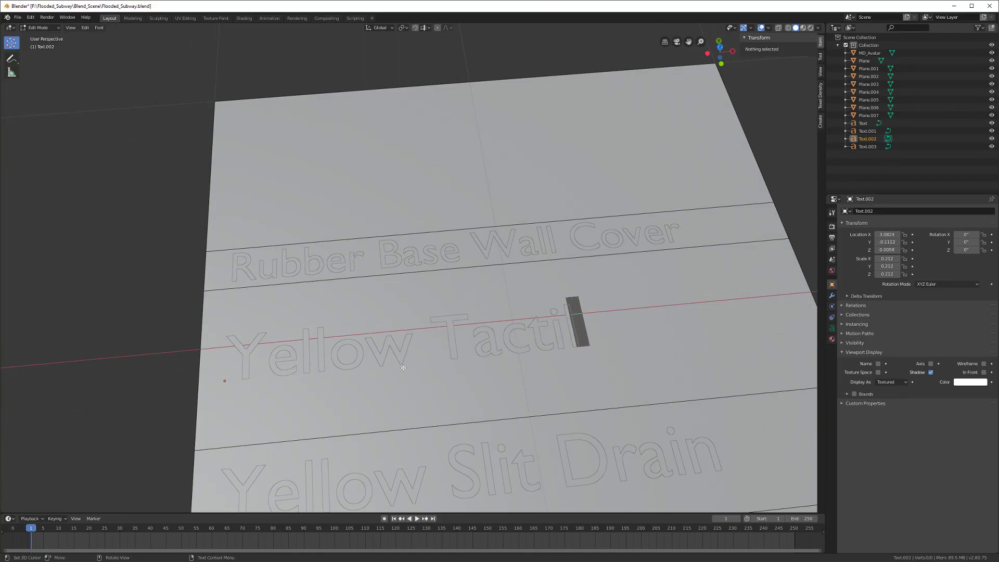
type(" Paving")
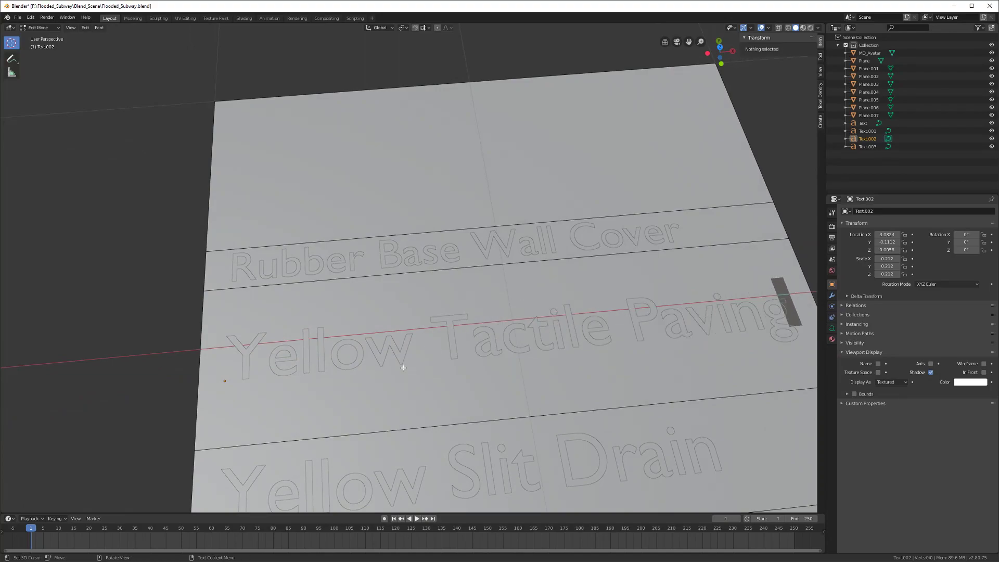
key("Tab")
key("ctrl+s")
Step: Shift-select the floor labels from several angles: Rubber Base Wall Cover, Yellow Slit Drain, Anti Slip Mat
middle_click_drag(377, 374, 388, 336)
left_click(352, 295, "shift")
left_click(419, 402, "shift")
left_click(459, 468, "shift")
middle_click_drag(407, 448, 395, 372)
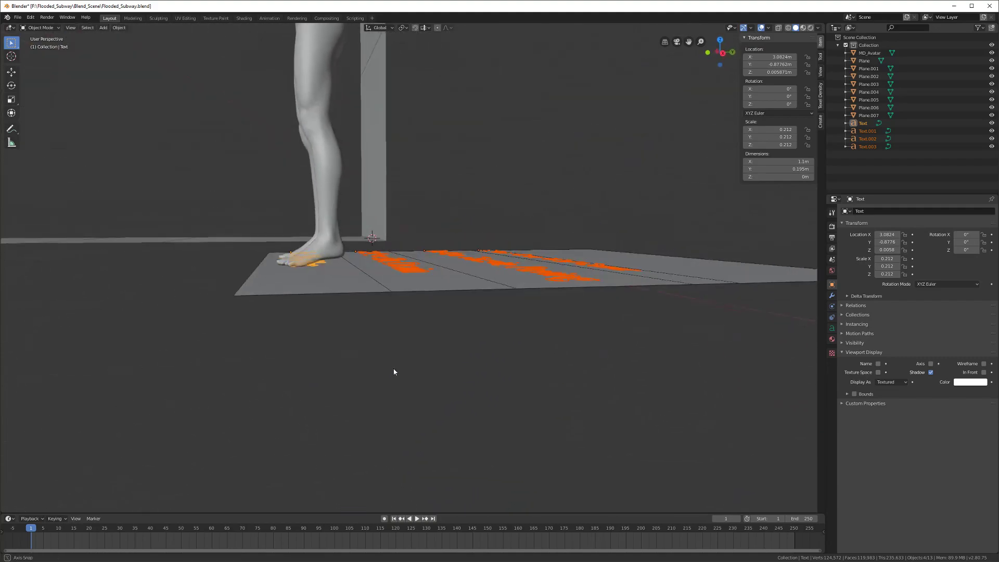
left_click(326, 283)
middle_click_drag(361, 343, 430, 352)
left_click(461, 307)
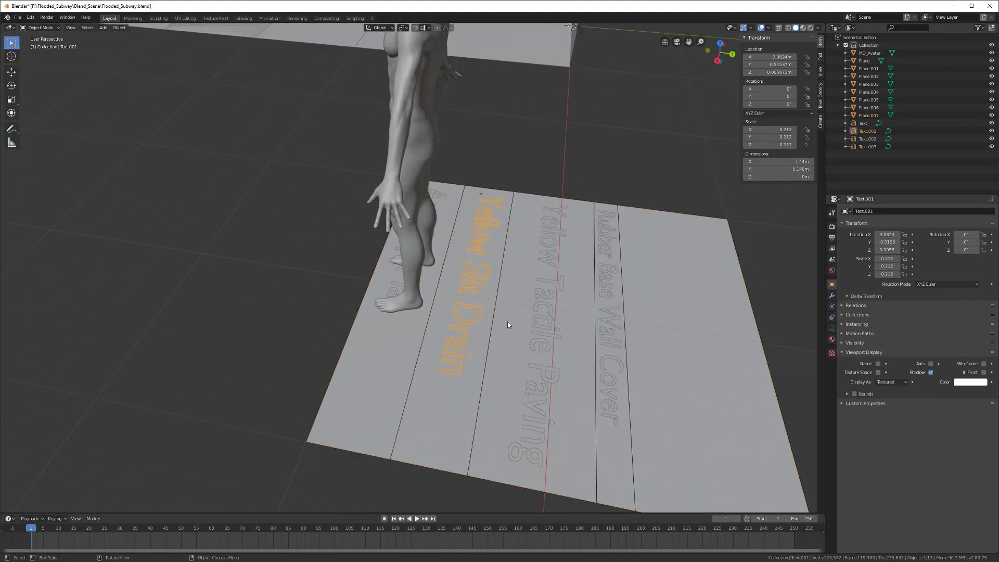
left_click(551, 311, "shift")
left_click(602, 333, "shift")
middle_click_drag(573, 327, 380, 360)
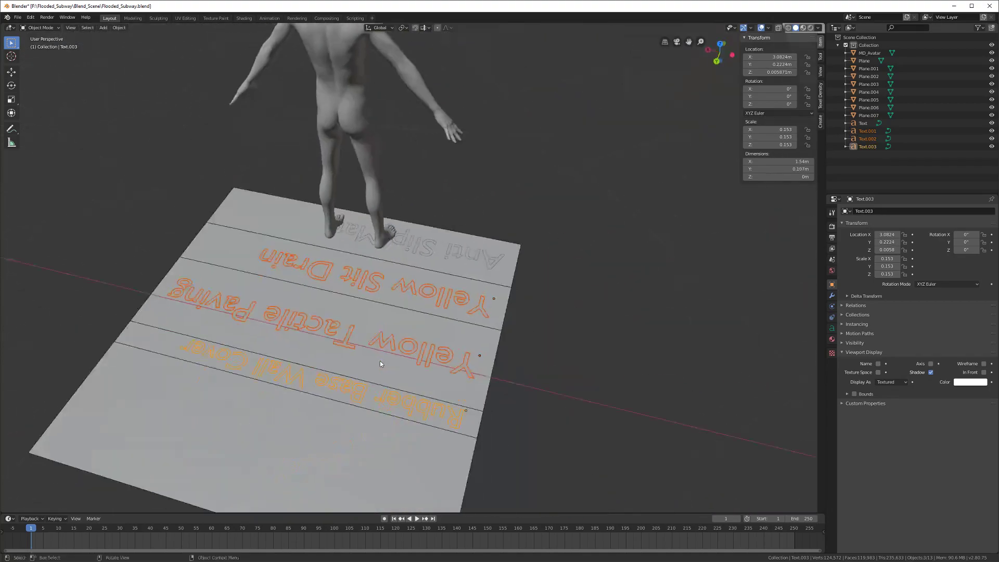
left_click(485, 265, "shift")
middle_click_drag(489, 300, 333, 301)
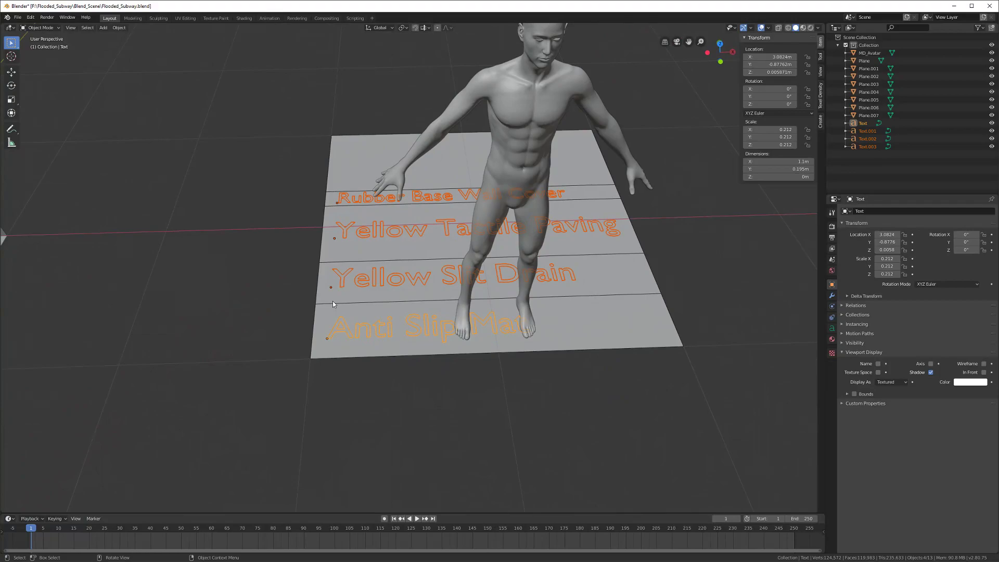
Step: From a top-down view, select Anti Slip Mat, Yellow Slit Drain, Yellow Tactile Paving and Rubber Base Wall Cover
left_click(359, 281)
middle_click_drag(359, 281, 445, 300)
left_click(445, 302)
left_click(432, 296)
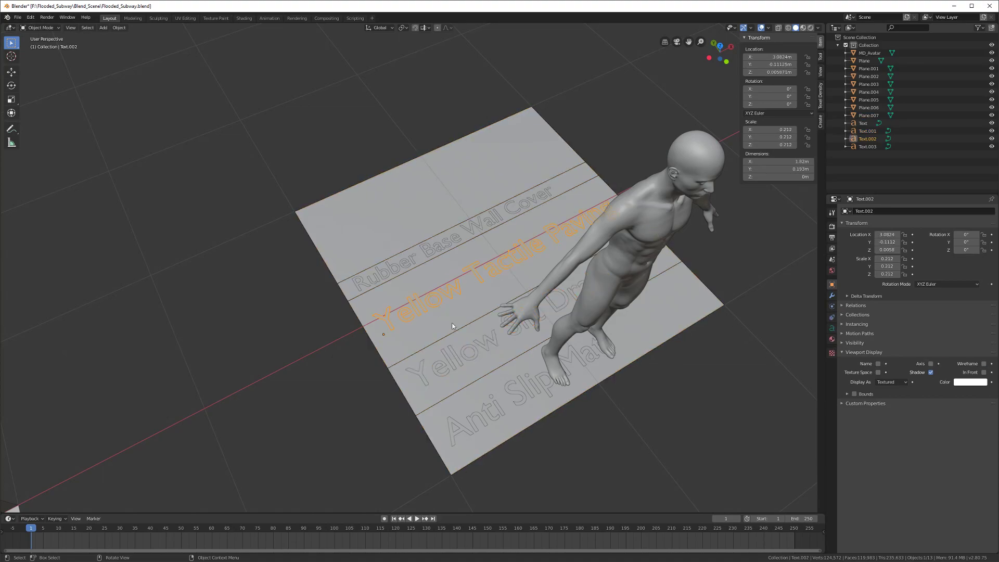
middle_click_drag(476, 370, 417, 394)
left_click(417, 394)
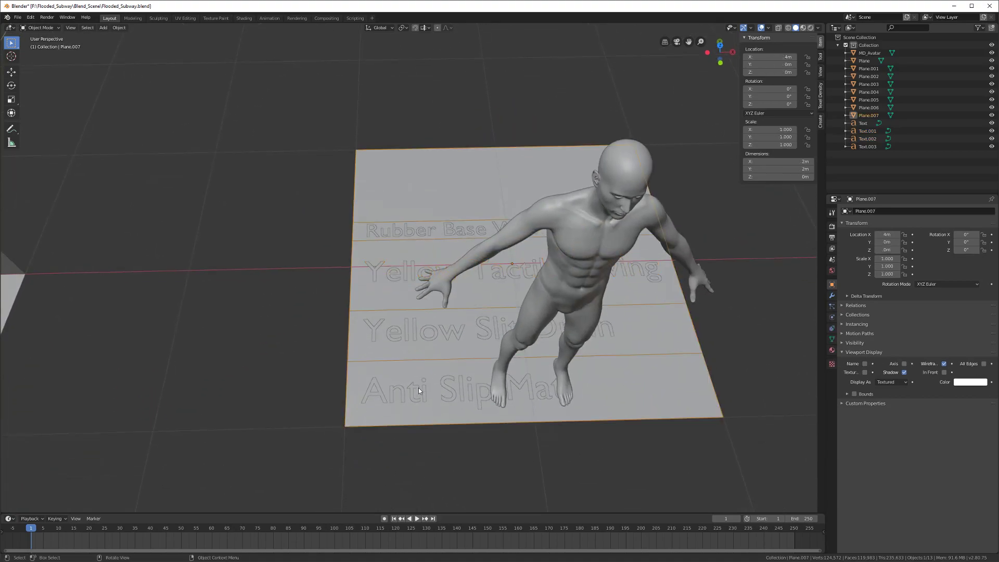
left_click(412, 394)
left_click(408, 333, "shift")
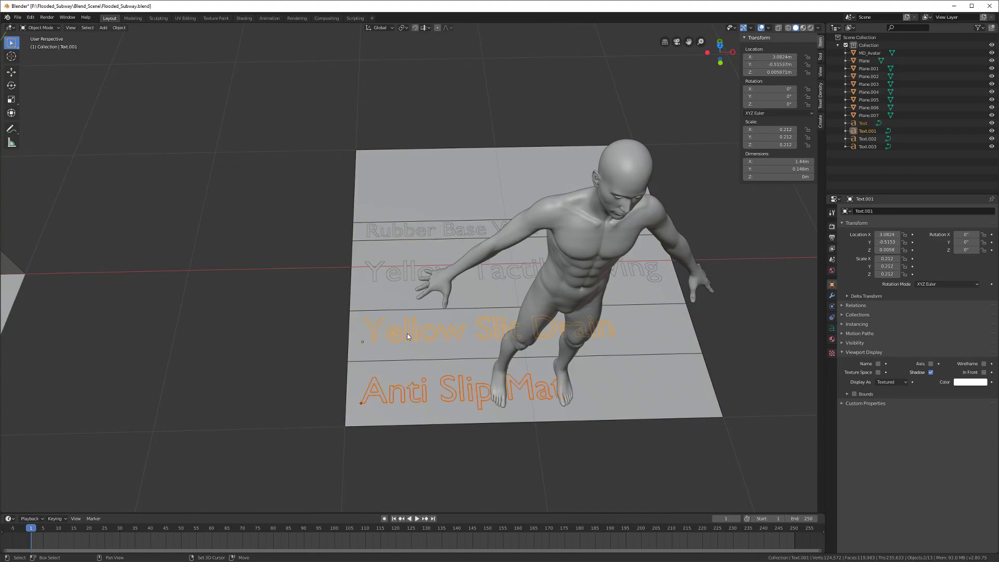
left_click(405, 273, "shift")
left_click(405, 235, "shift")
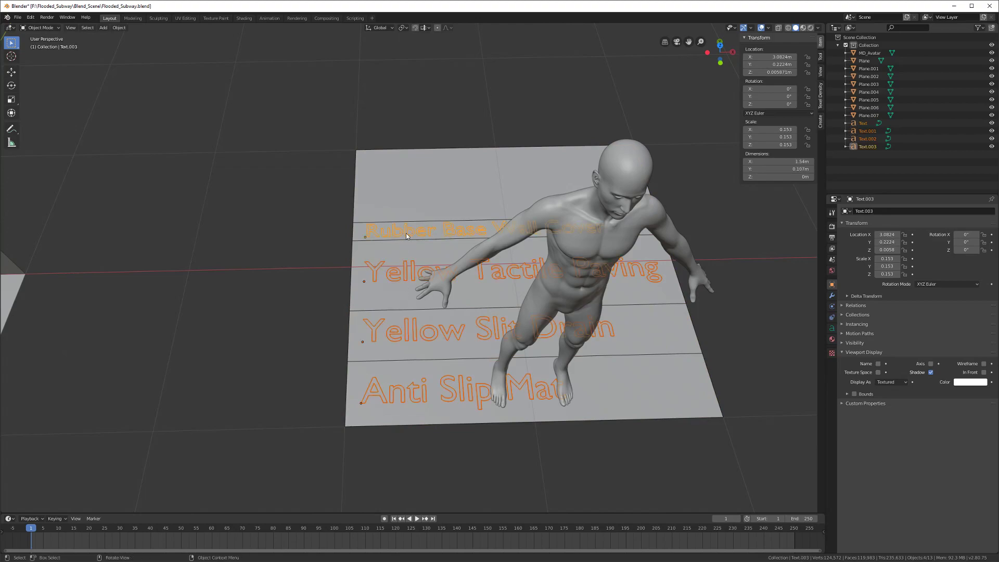
scroll(365, 286, "up", 2)
Step: Convert the four text labels to meshes via Object > Convert to > Mesh
right_click(359, 275)
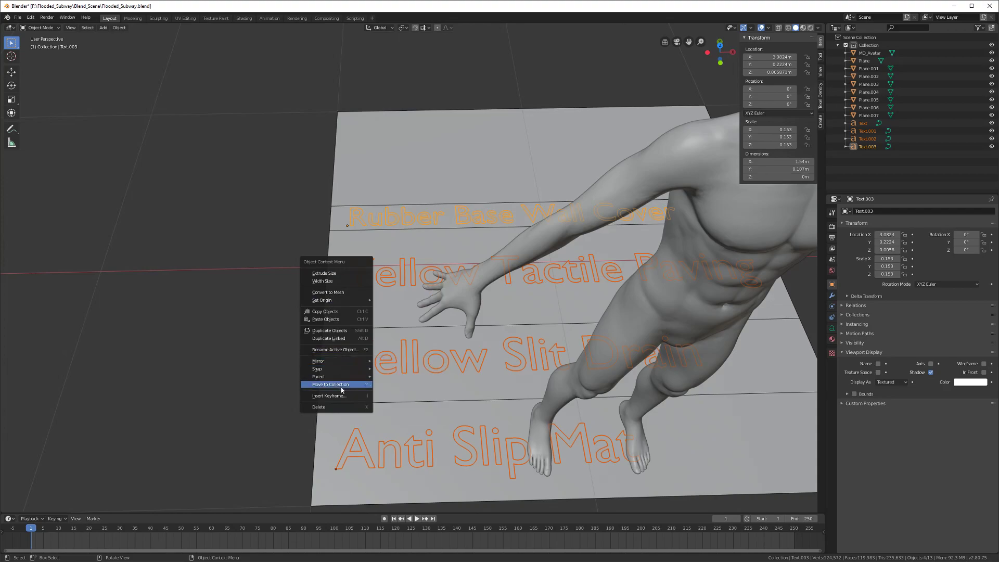
mouse_move(331, 305)
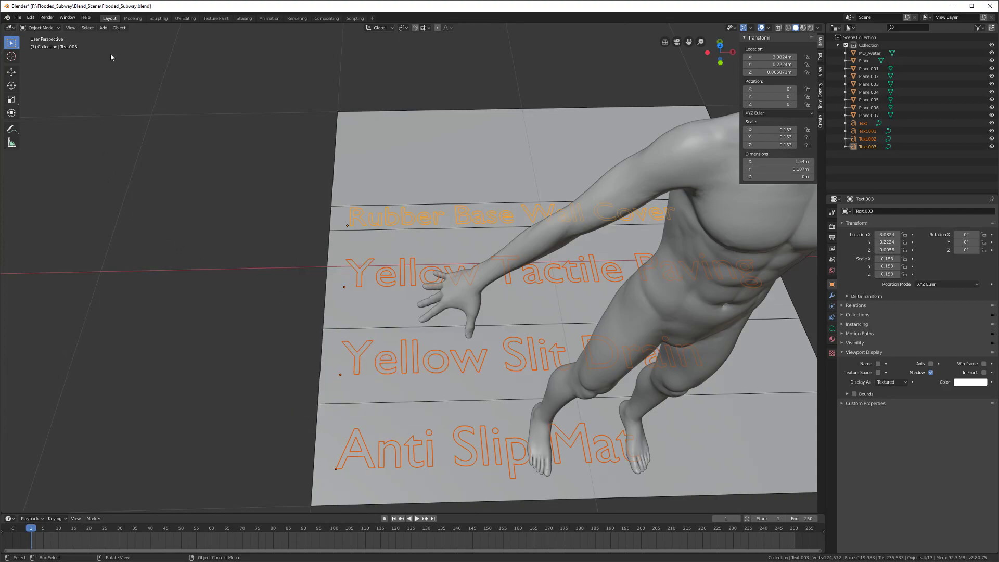
left_click(114, 30)
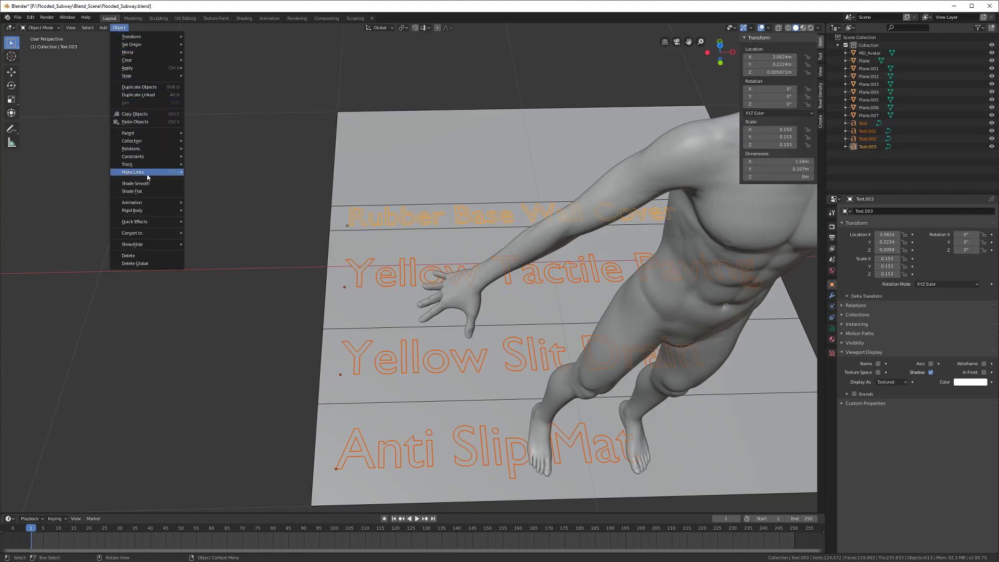
mouse_move(147, 233)
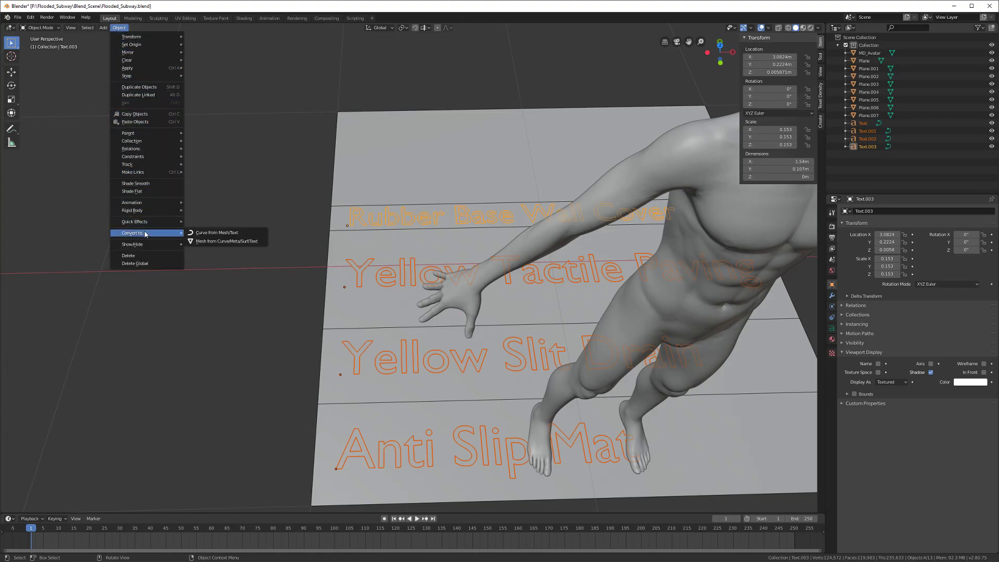
left_click(212, 242)
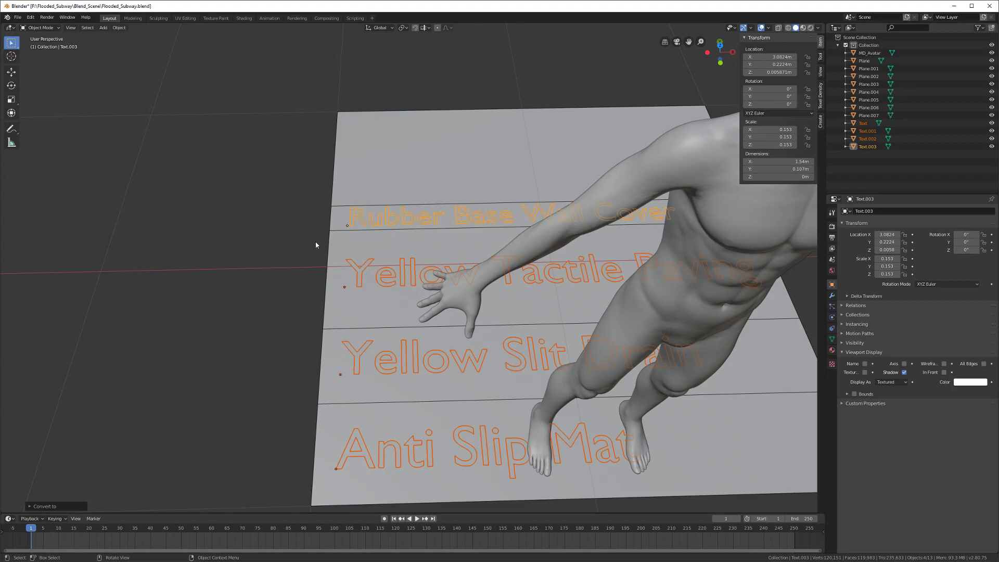
Step: Add the floor plane Plane.007 to the selection and join the labels into it with Ctrl+J
key("Tab")
scroll(338, 260, "up", 4)
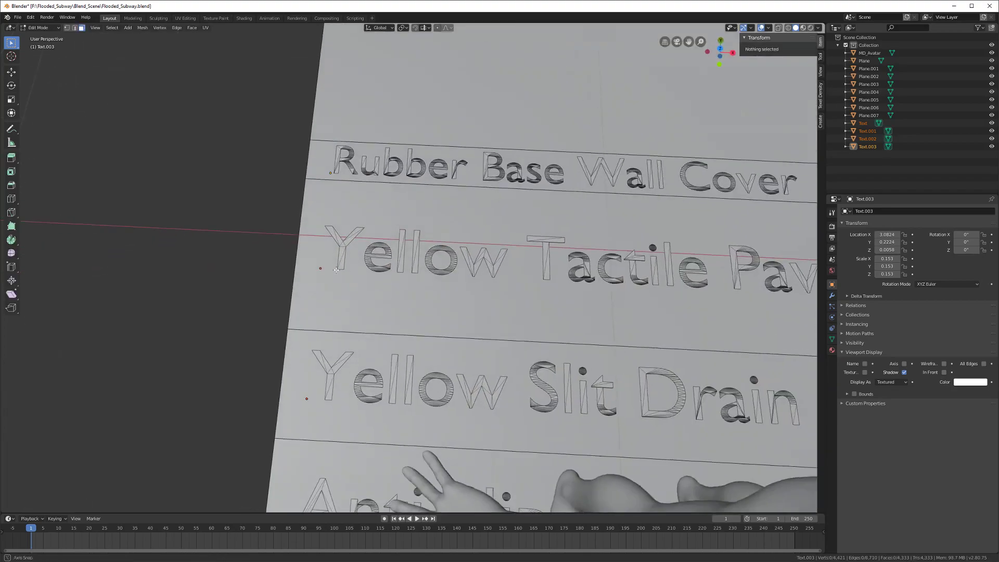
scroll(337, 270, "down", 5)
middle_click_drag(348, 282, 255, 252)
key("Tab")
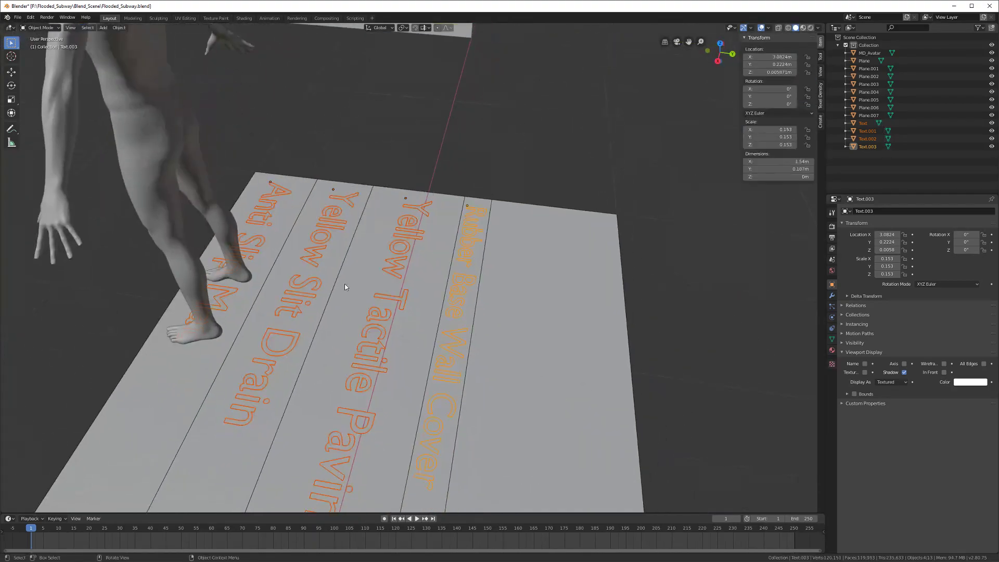
scroll(344, 283, "down", 2)
left_click(489, 296, "shift")
key("ctrl+j")
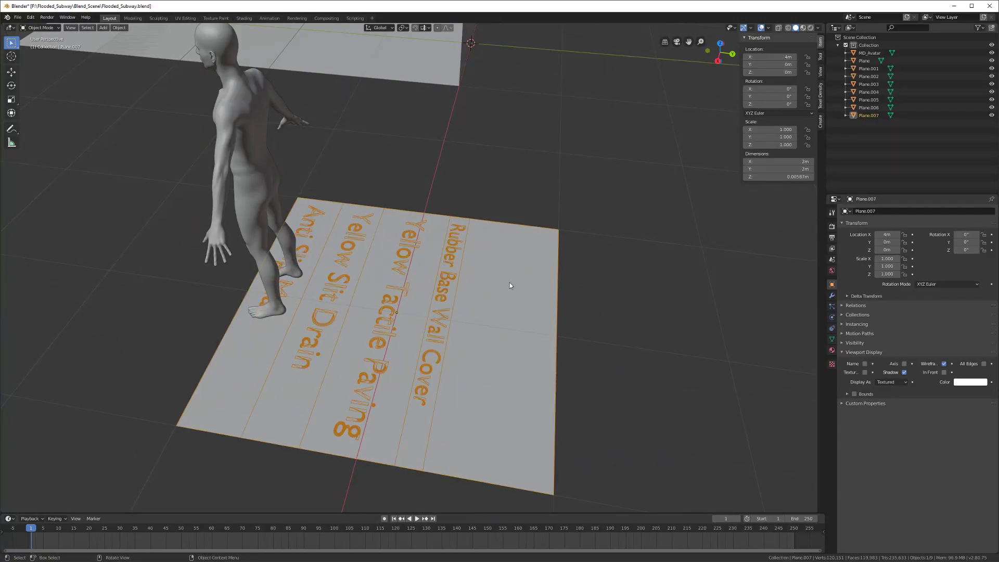
Step: Enter Edit Mode on the labelled plane with nothing selected, viewed from the top
middle_click_drag(473, 303, 344, 344)
key("Tab")
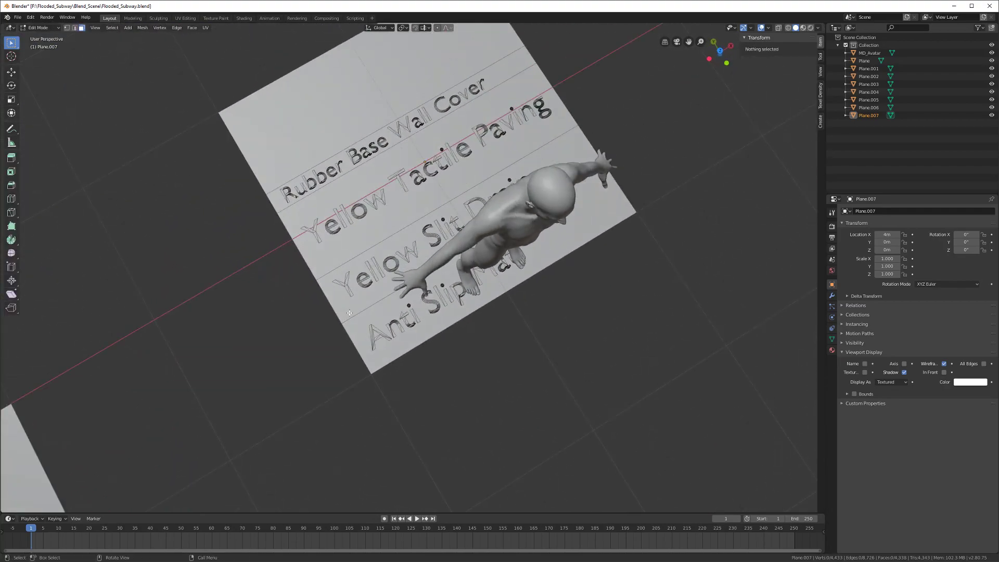
key("a")
key("alt+a")
key("KP_7")
scroll(344, 299, "up", 2)
middle_click_drag(355, 290, 214, 366, "shift")
Step: Copy the Yellow Slit Drain strip along X to the right of the plane, then save
key("b")
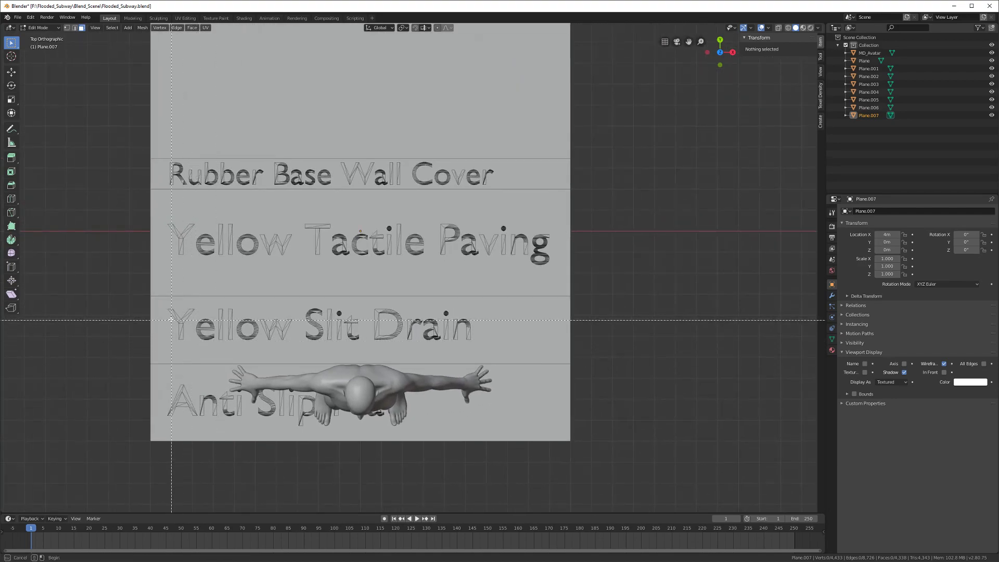
left_click_drag(123, 297, 633, 362)
scroll(595, 370, "down", 4)
key("shift+d")
key("x")
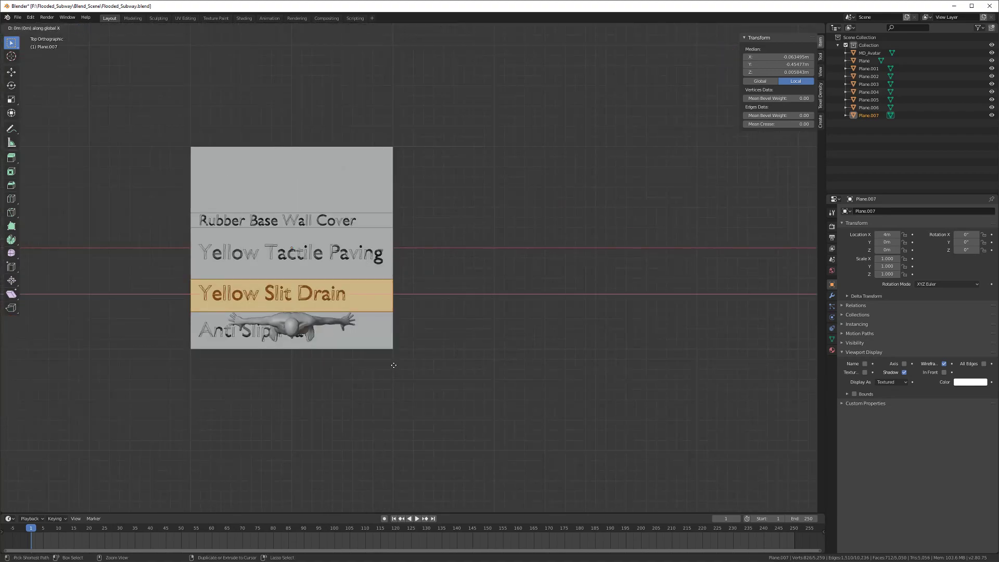
left_click(693, 388, "ctrl")
middle_click_drag(294, 307, 333, 339, "shift")
key("alt+a")
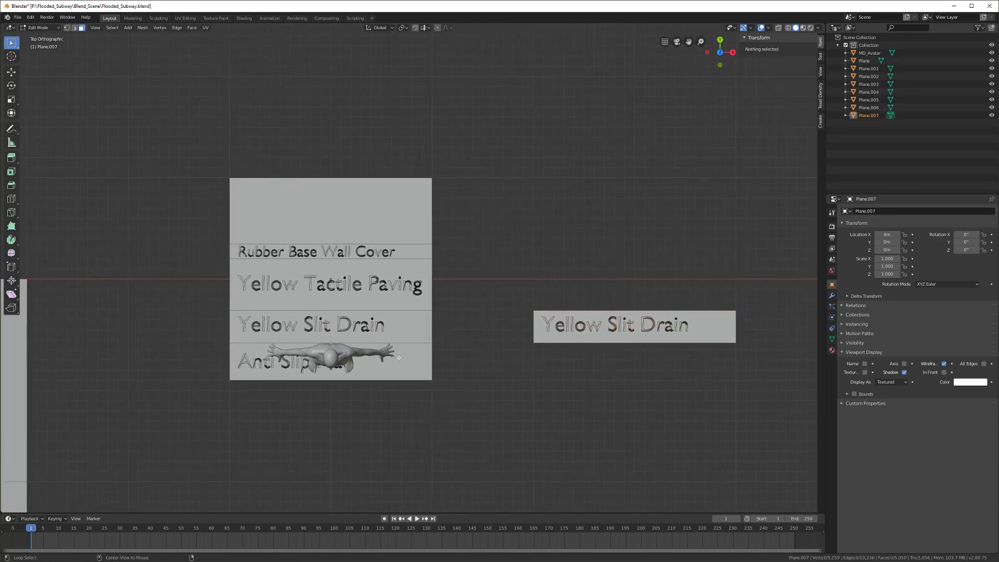
key("ctrl+s")
Step: Copy the Yellow Tactile Paving strip along X, placing it above the Slit Drain copy
scroll(333, 339, "up", 2)
key("b")
left_click_drag(123, 260, 471, 325)
scroll(457, 350, "down", 1, "ctrl")
scroll(360, 353, "down", 2)
key("shift+d")
key("x")
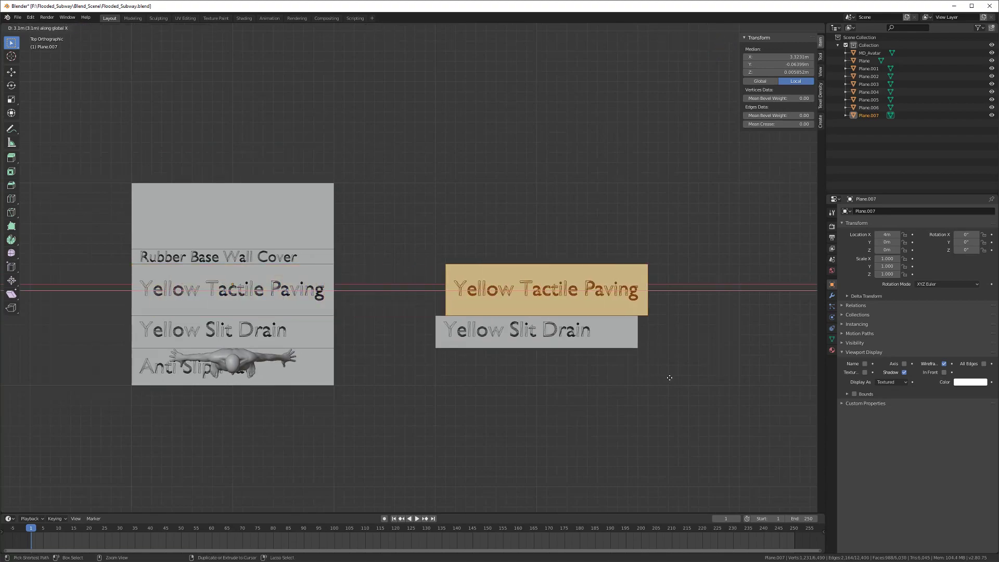
left_click(667, 379)
middle_click_drag(419, 331, 515, 363, "shift")
Step: Copy the Rubber Base Wall Cover row along X onto the top of the new panel
scroll(514, 364, "up", 3)
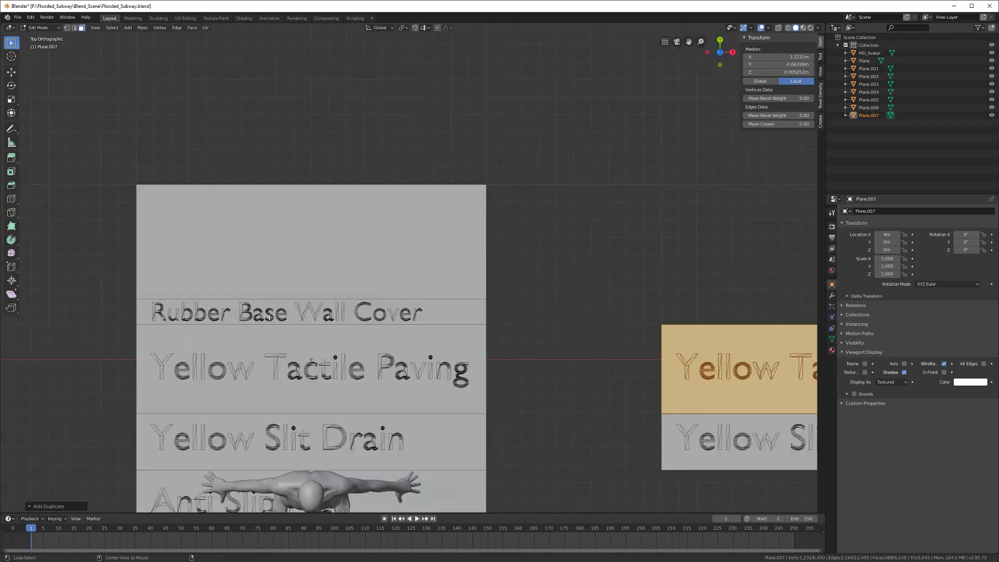
key("alt+a")
scroll(176, 319, "up", 1)
middle_click_drag(177, 319, 199, 301, "shift")
key("b")
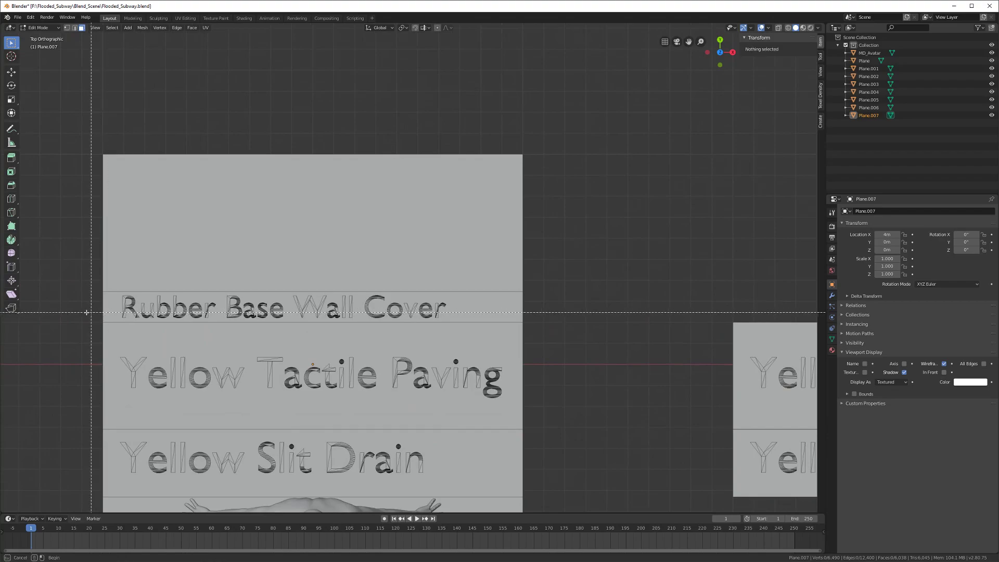
left_click_drag(69, 320, 594, 293)
scroll(593, 292, "down", 4)
middle_click_drag(594, 330, 425, 340, "shift")
key("shift+d")
key("x")
left_click(650, 363)
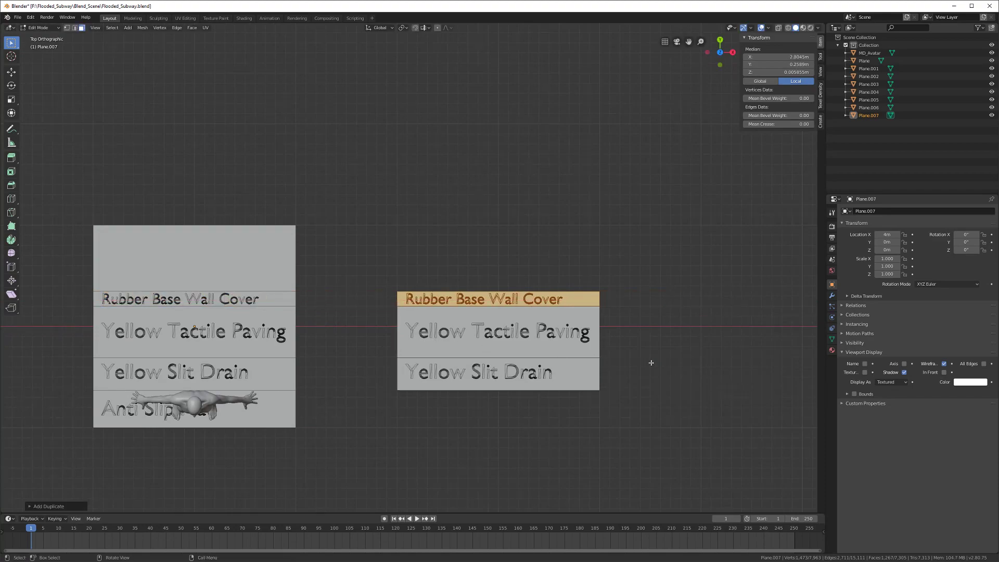
Step: Separate the copied Rubber Base Wall Cover row into its own object
key("p")
left_click(650, 363)
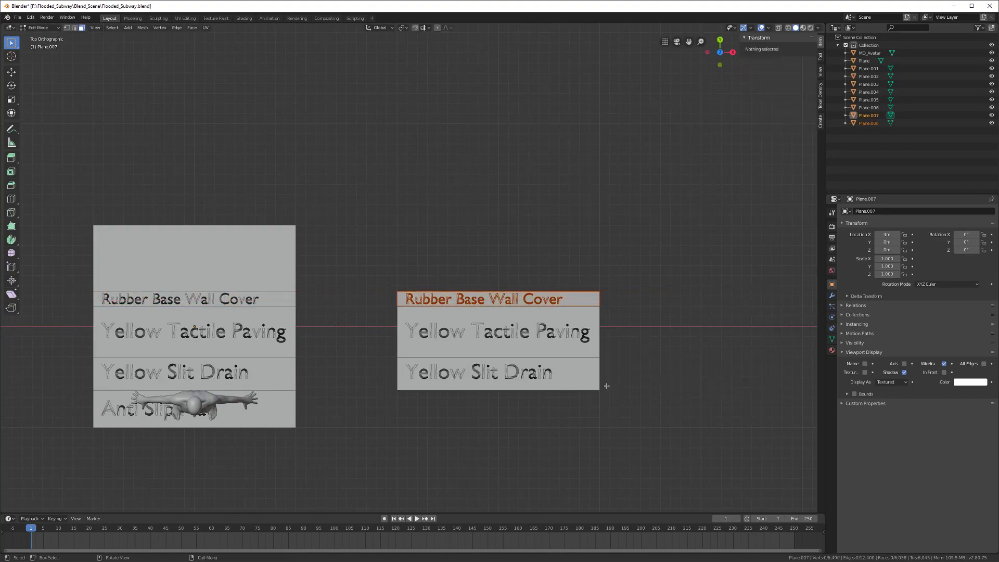
key("Tab")
scroll(550, 413, "up", 3)
middle_click_drag(479, 415, 394, 323, "shift")
key("alt+a")
key("Tab")
scroll(353, 327, "down", 1)
key("l")
key("Tab")
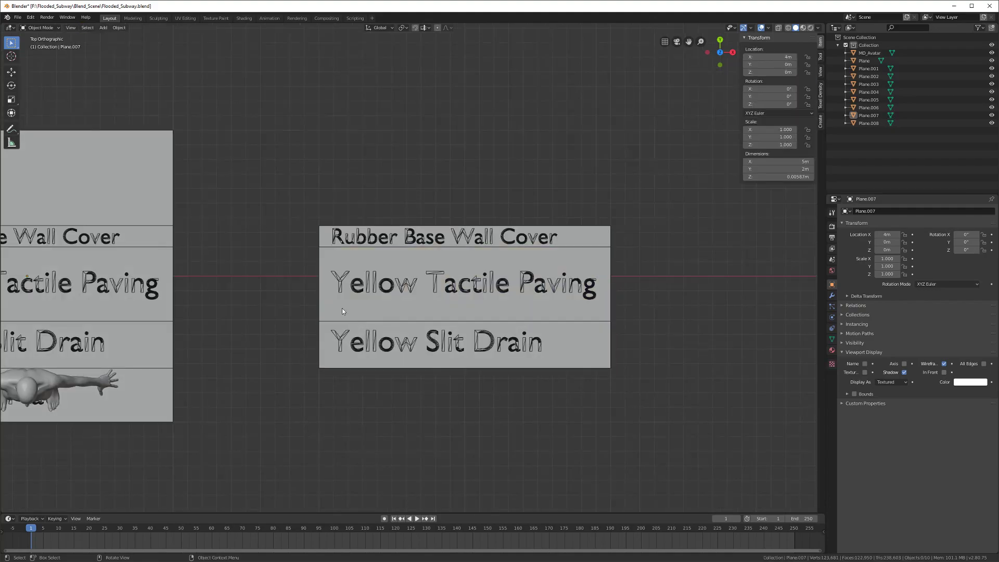
Step: Separate the copied Yellow Tactile Paving strip into its own object with P > Selection
left_click_drag(273, 250, 679, 319)
key("Tab")
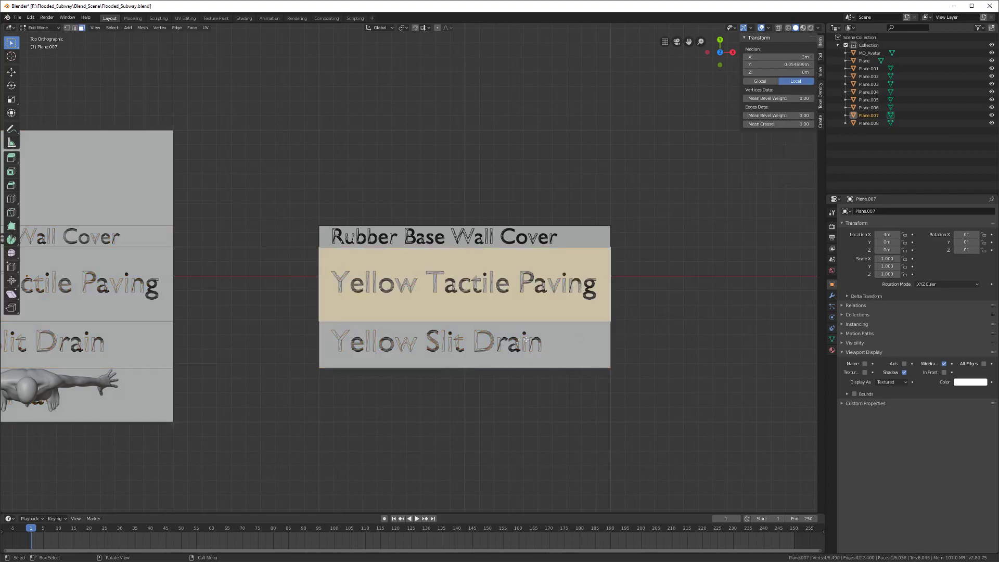
key("a")
key("alt+a")
key("b")
left_click_drag(282, 249, 648, 317)
key("p")
left_click(650, 318)
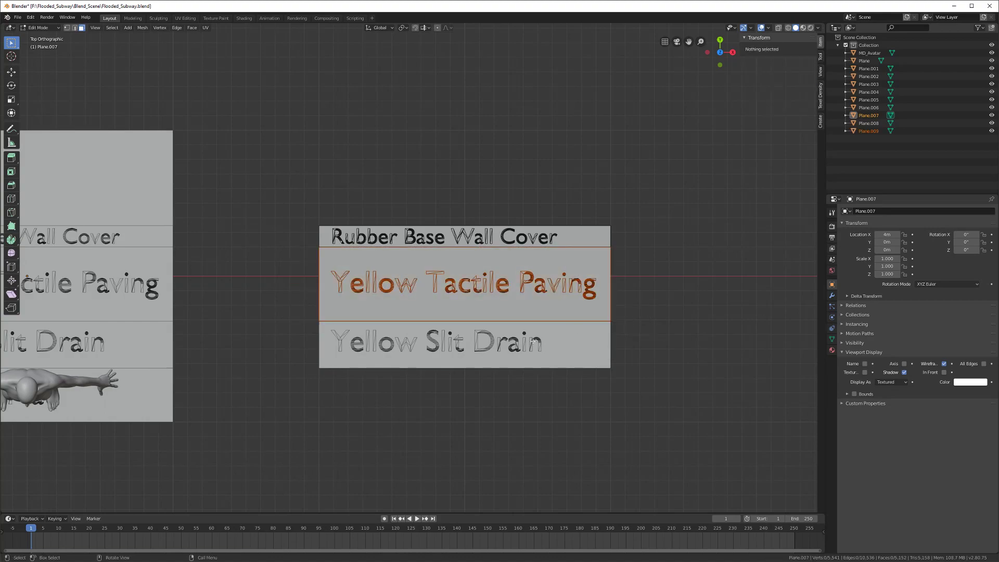
key("Tab")
left_click(346, 356)
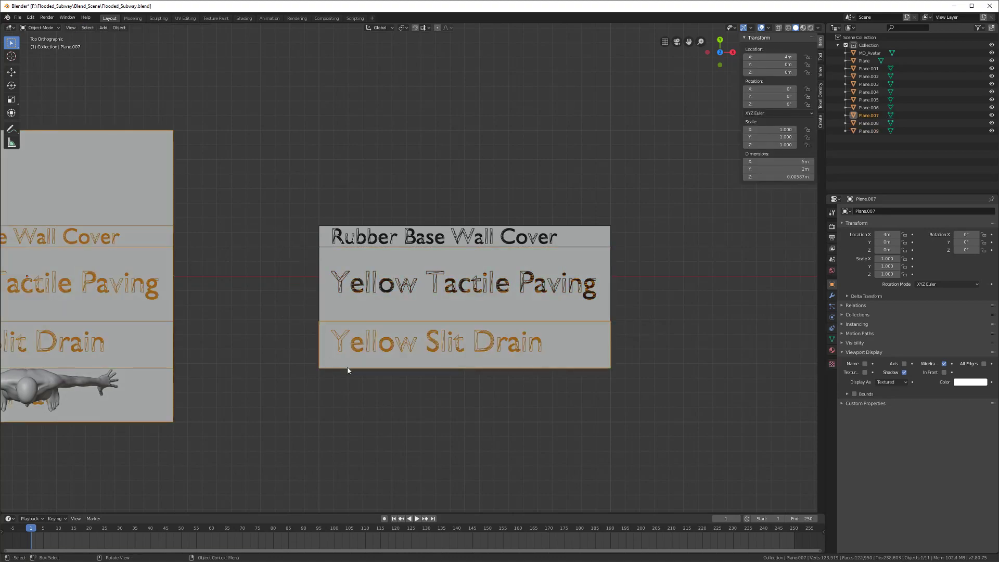
Step: Separate the copied Yellow Slit Drain strip into its own object with P > Selection
key("Tab")
key("a")
middle_click_drag(347, 368, 374, 346, "shift")
scroll(367, 348, "up", 1)
key("alt+a")
key("b")
left_click_drag(360, 316, 714, 356)
key("p")
left_click(714, 355)
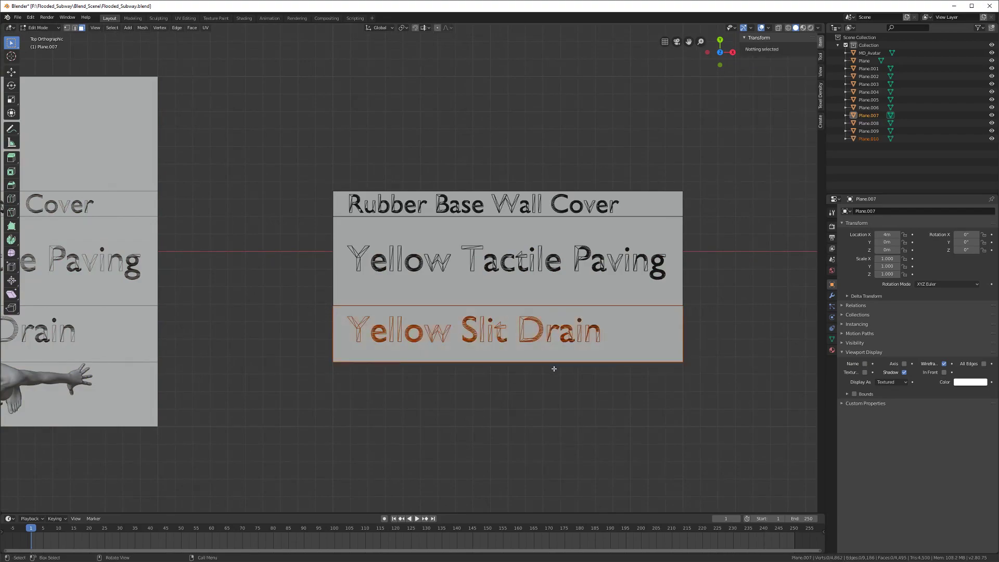
key("Tab")
scroll(551, 372, "down", 3)
Step: Select the new Yellow Slit Drain object, leaving it in place after a cancelled move
left_click(522, 303)
scroll(522, 304, "up", 3)
middle_click_drag(494, 329, 405, 262)
key("g")
right_click(347, 291)
Step: Try moving the Slit Drain and Tactile Paving strips, cancelling both, then switch to top view
middle_click_drag(289, 302, 350, 319)
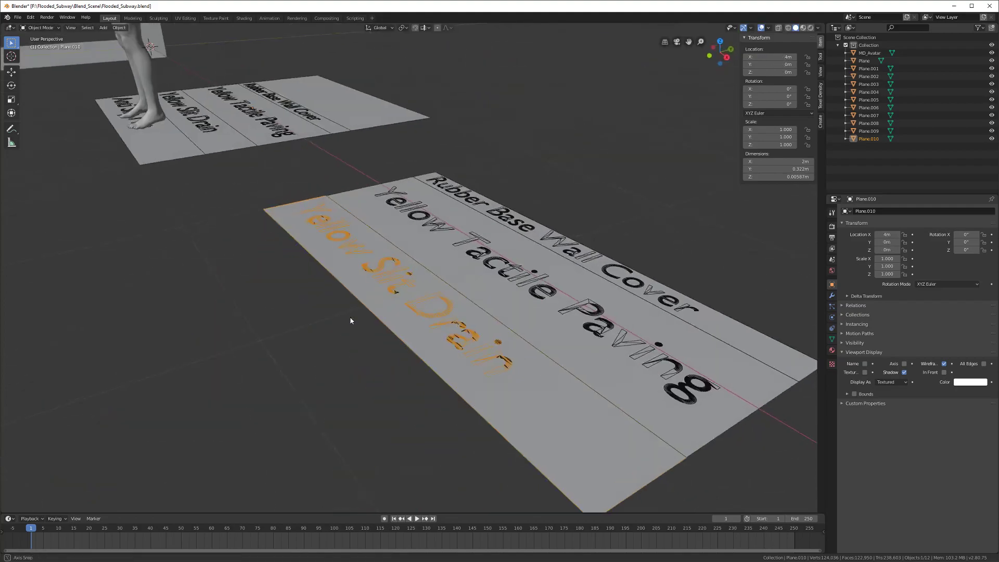
scroll(434, 372, "up", 3)
key("g")
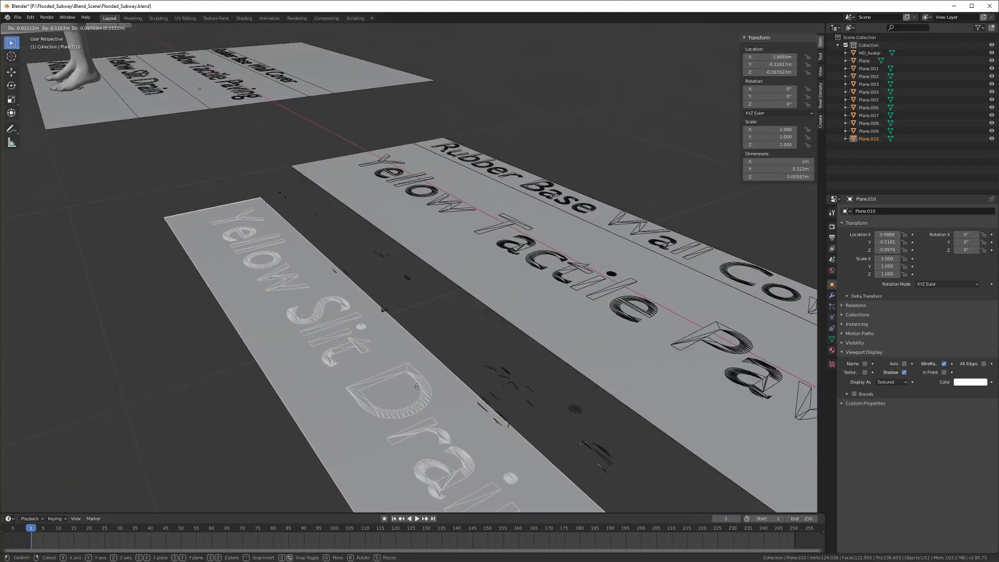
right_click(410, 359)
middle_click_drag(410, 359, 419, 368)
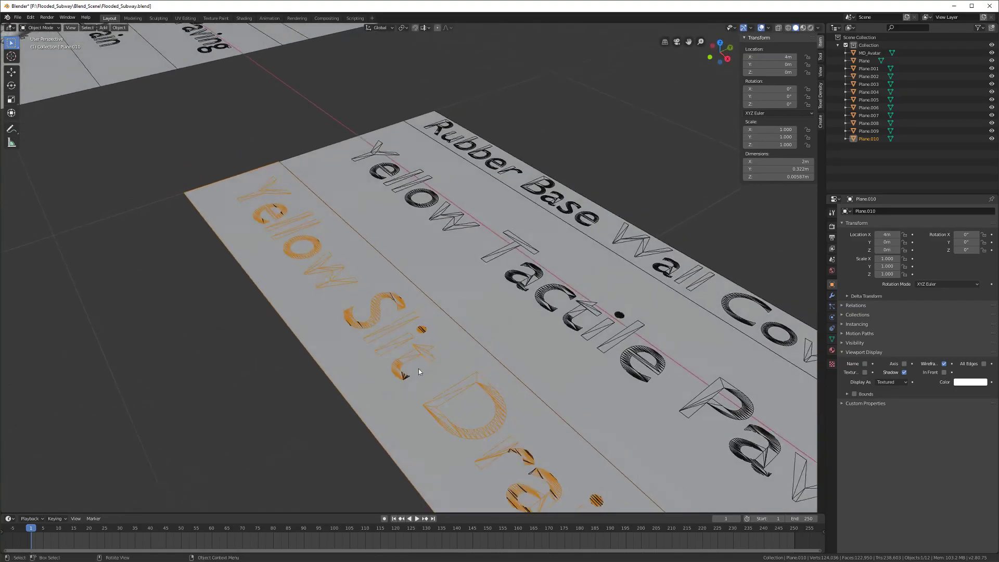
left_click(485, 313)
key("g")
right_click(461, 349)
middle_click_drag(441, 325, 498, 333)
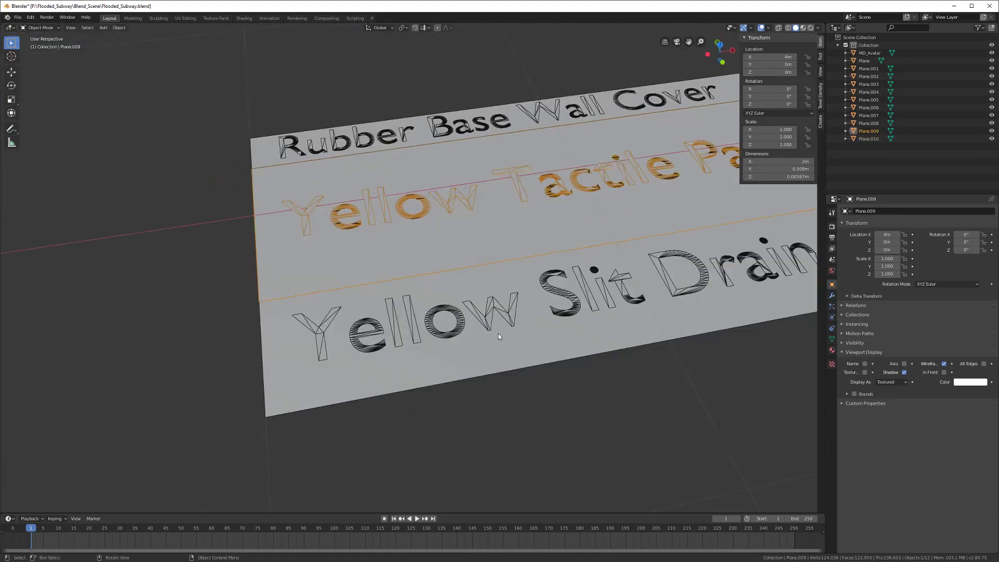
key("KP_7")
Step: Drag the Yellow Slit Drain strip downward in the top view
key("Tab")
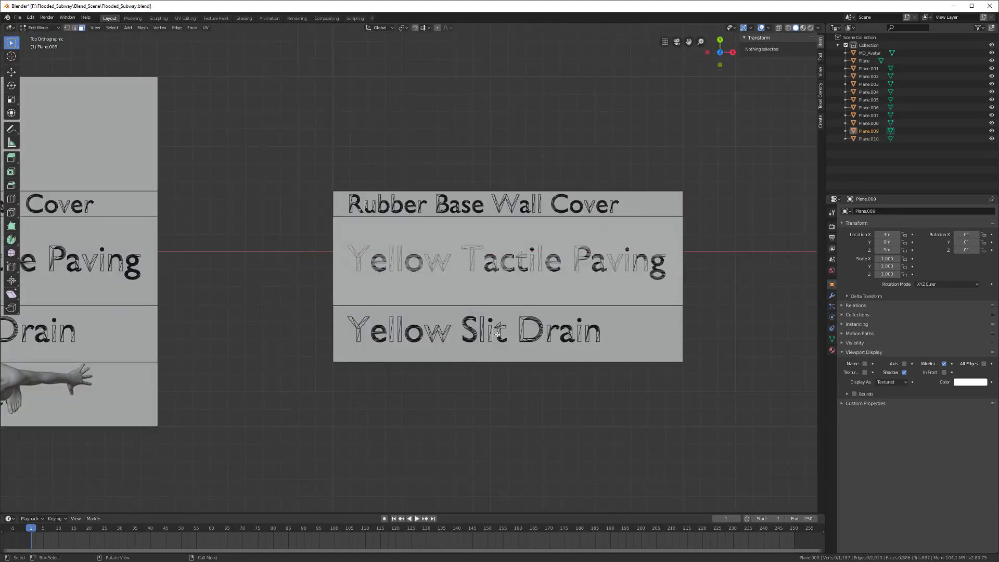
scroll(498, 333, "up", 3)
middle_click_drag(497, 333, 391, 307, "shift")
scroll(391, 307, "up", 1)
scroll(338, 341, "down", 2)
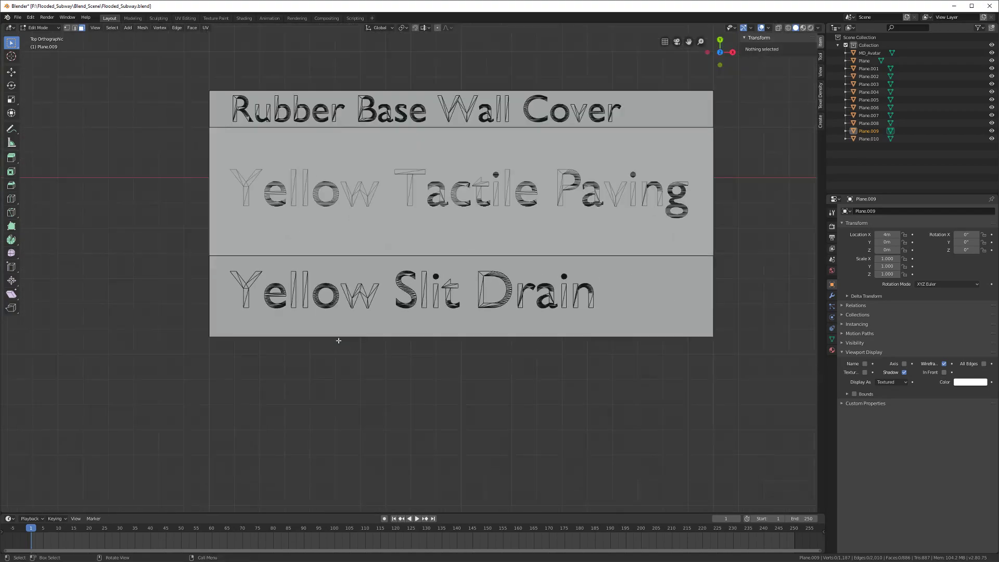
scroll(339, 340, "down", 2)
key("Tab")
left_click_drag(414, 264, 418, 314)
Step: Undo the drag so the Slit Drain strip sits in line with Tactile Paving again
left_click(444, 292)
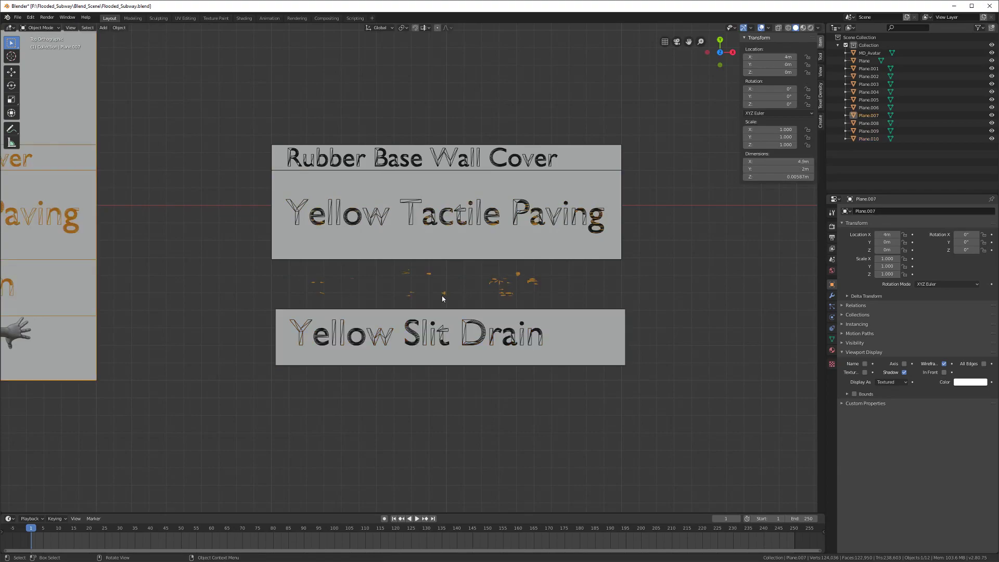
middle_click_drag(432, 337, 412, 324)
key("ctrl+z")
key("ctrl+z")
scroll(412, 325, "up", 3)
key("Tab")
Step: Switch to wireframe shading in top view and select the Plane.007 sign plane
key("z")
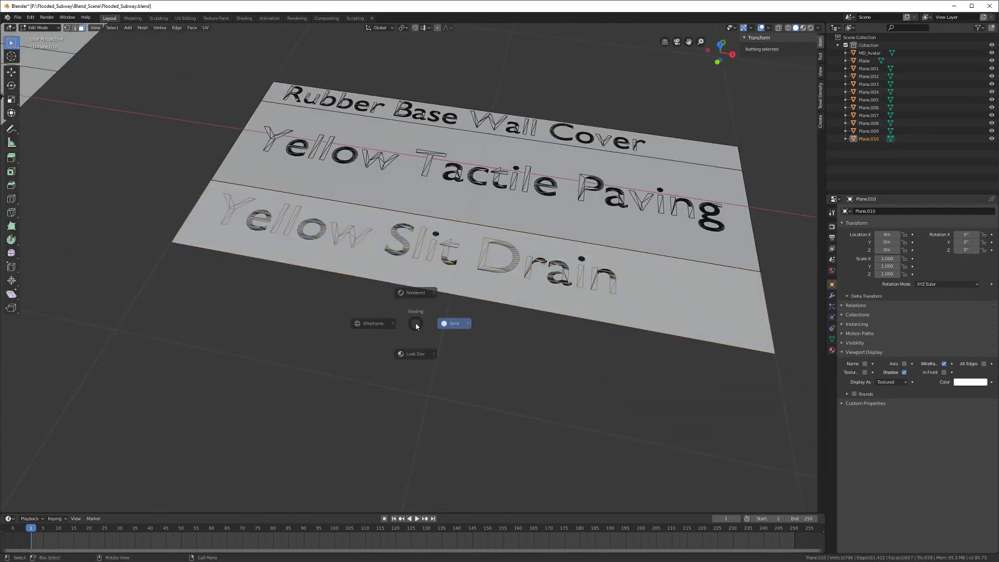
left_click(363, 316)
key("KP_7")
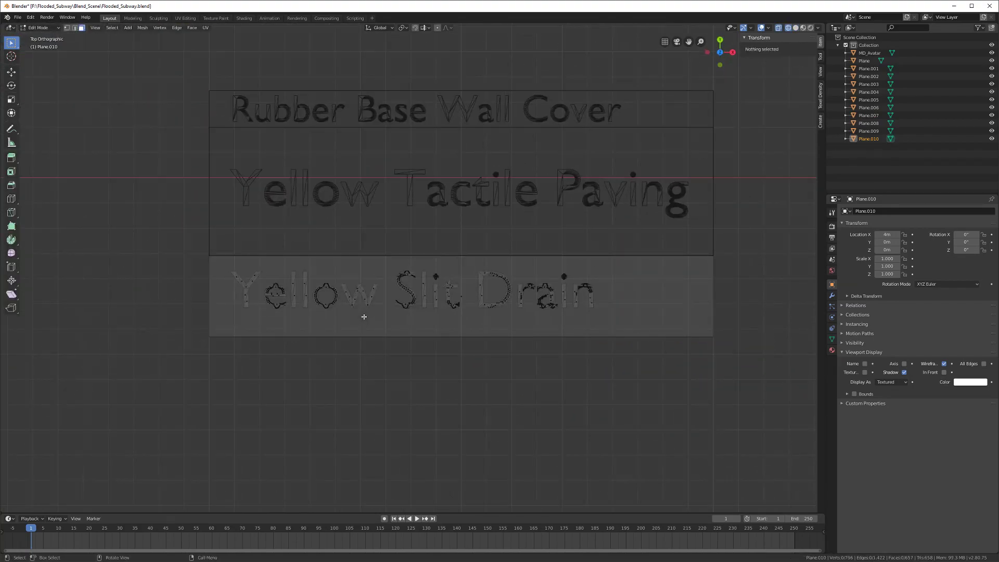
key("Tab")
scroll(196, 334, "down", 4)
left_click(193, 348)
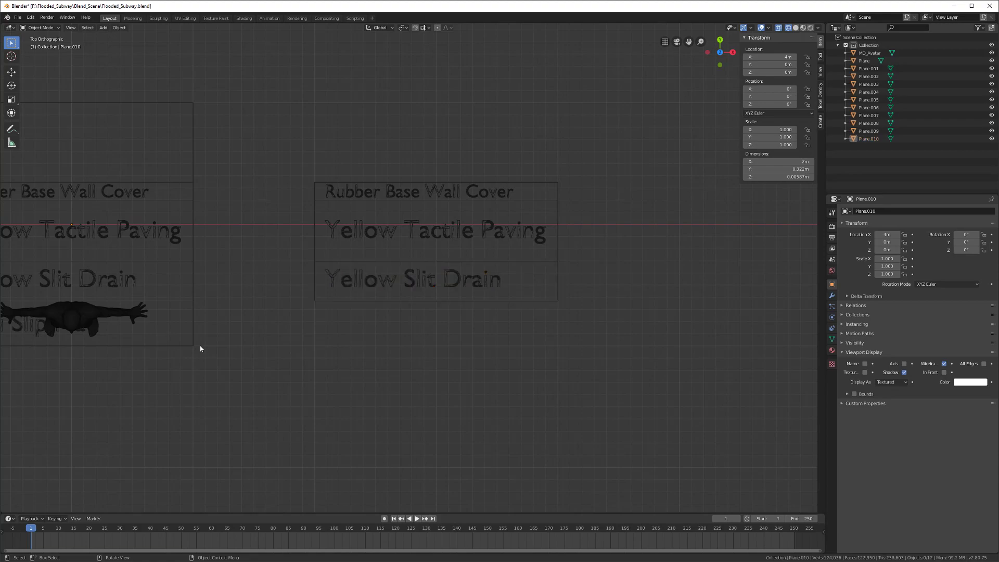
left_click(192, 293)
Step: Delete the stray vertices around the Yellow Slit Drain label on Plane.007
key("Tab")
scroll(346, 329, "up", 3)
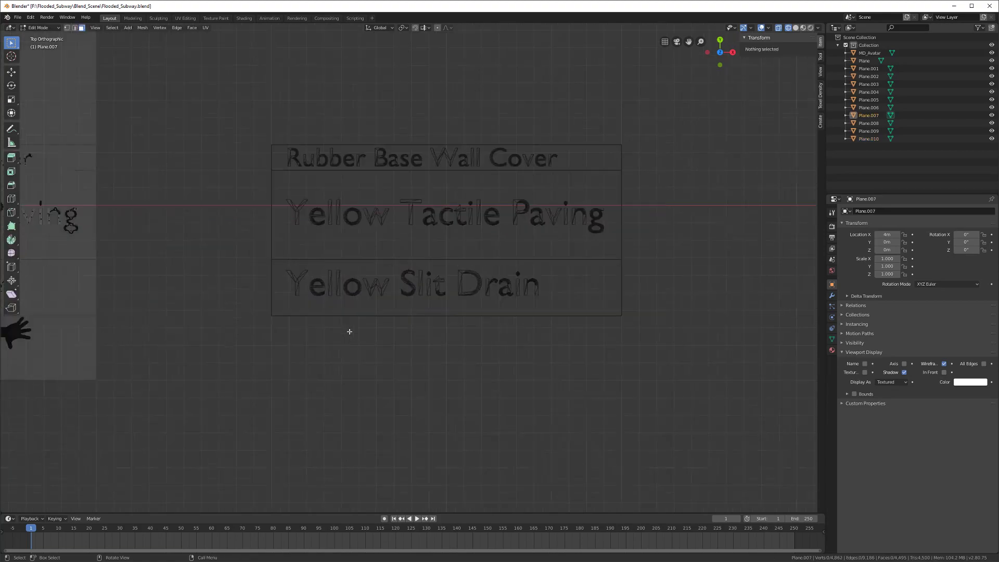
key("alt+a")
key("b")
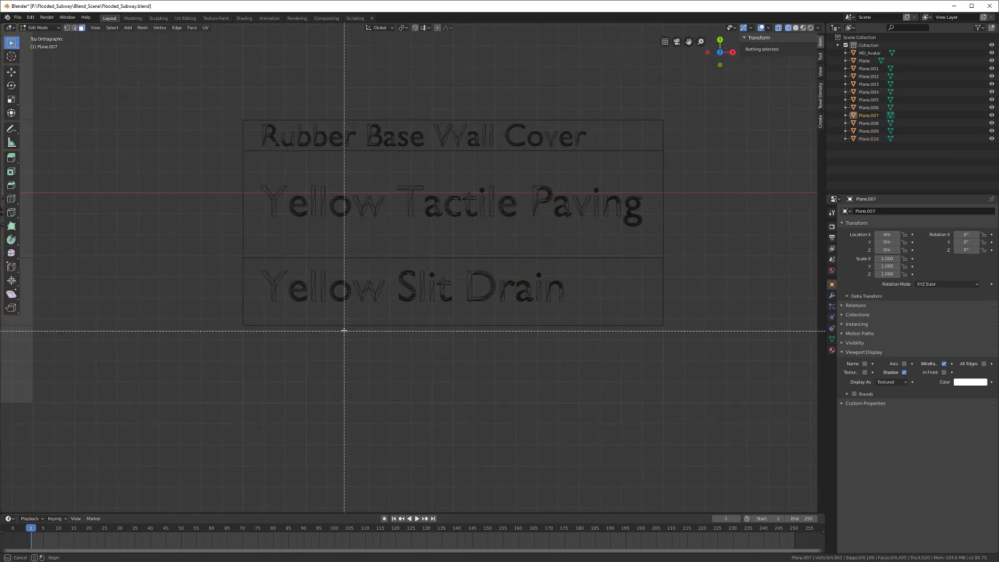
left_click_drag(224, 259, 613, 315)
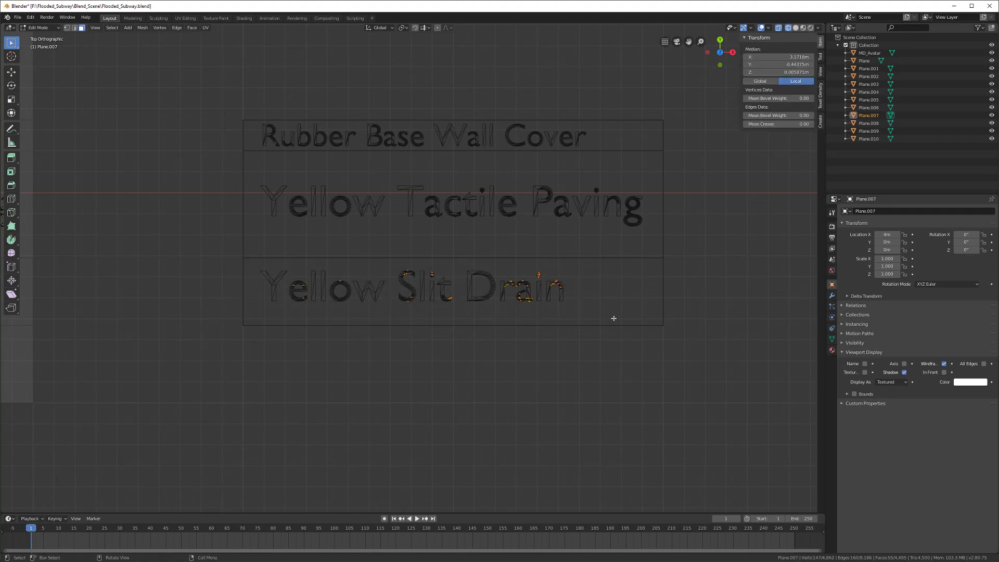
scroll(589, 314, "down", 3)
key("x")
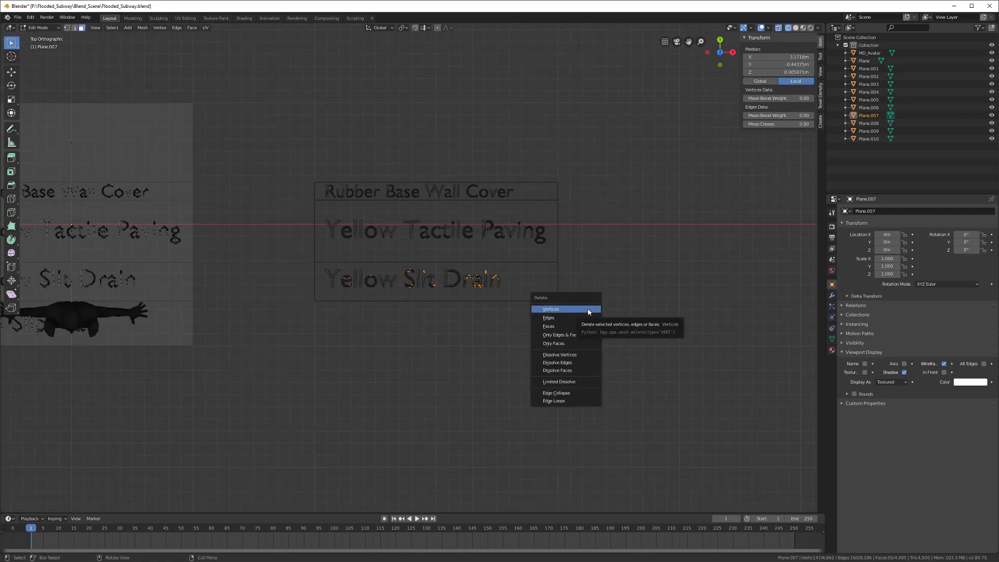
left_click(588, 312)
scroll(380, 284, "up", 2)
key("Tab")
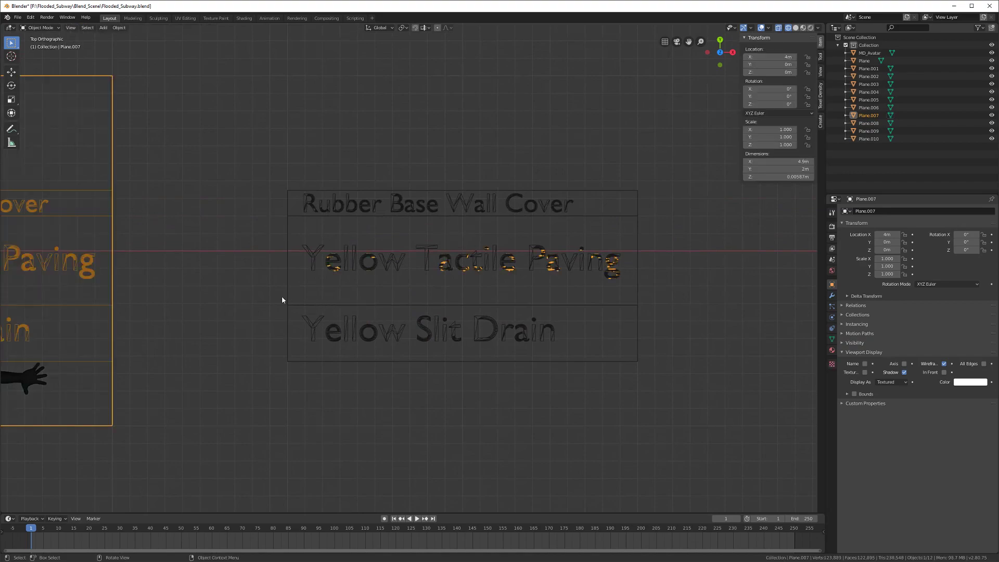
Step: Box-select and delete the remaining stray geometry in the sign mesh
key("Tab")
key("a")
key("alt+a")
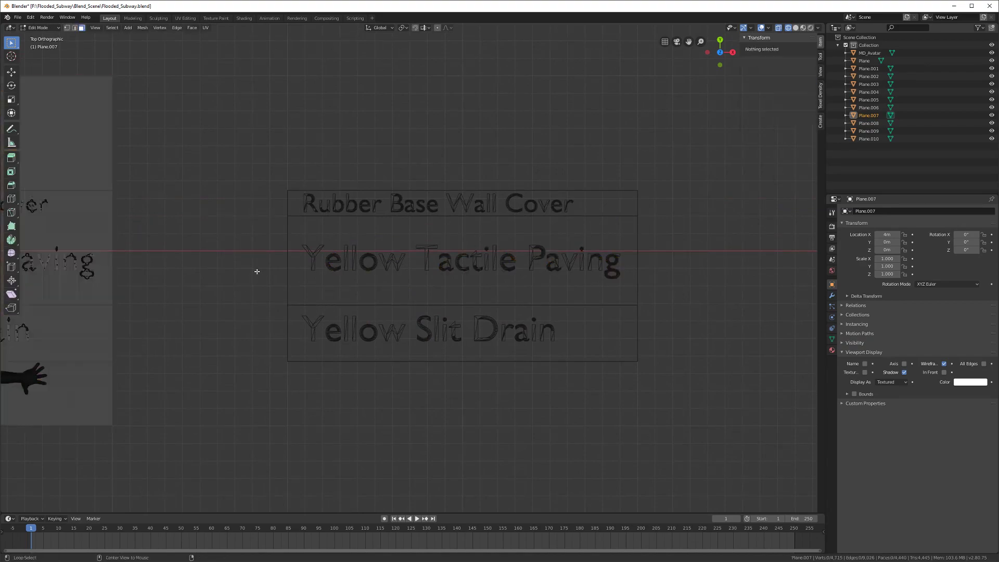
left_click_drag(247, 163, 739, 367)
key("x")
left_click(740, 369)
middle_click_drag(484, 318, 472, 365, "shift")
key("Tab")
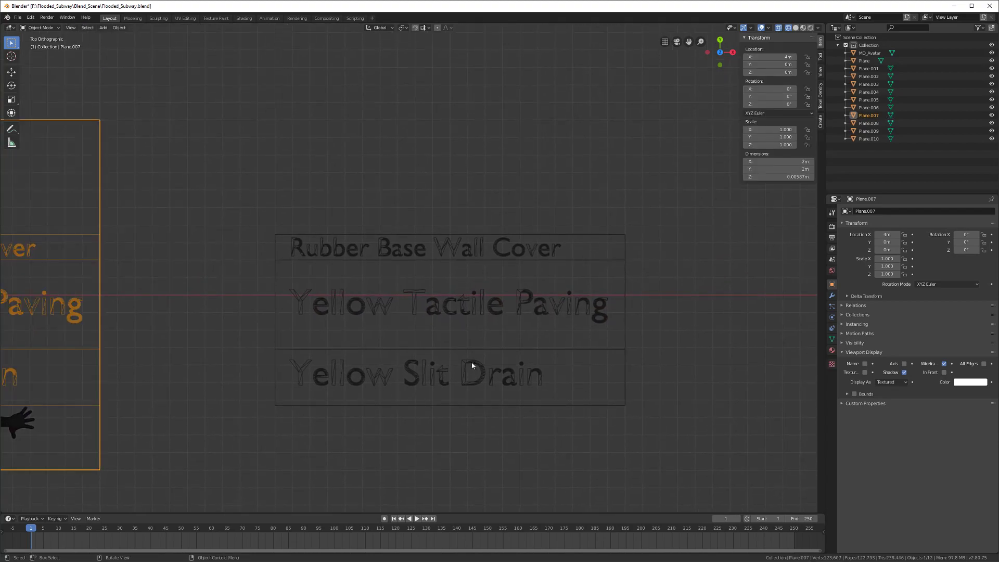
Step: Select the Rubber Base Wall Cover plane and inspect its mesh, leaving it unrotated
key("alt")
key("alt+a")
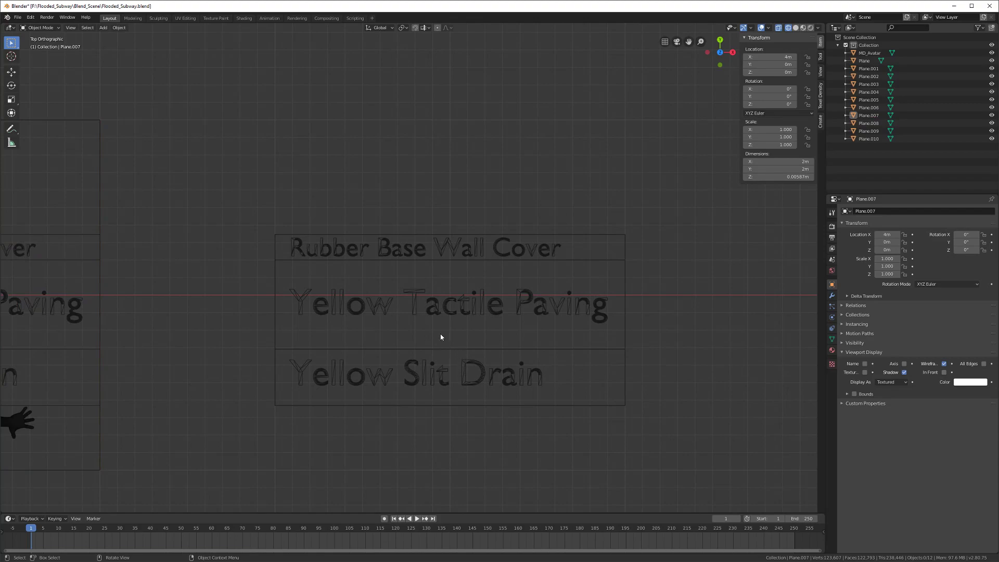
left_click(459, 256)
key("Tab")
scroll(336, 293, "up", 2)
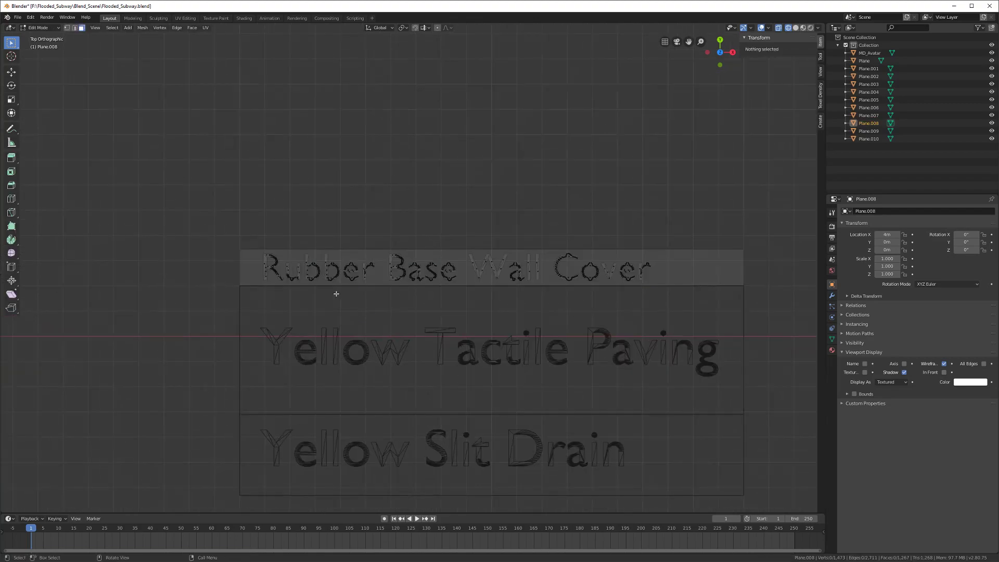
key("a")
scroll(338, 295, "down", 2)
middle_click_drag(339, 296, 390, 323)
scroll(393, 323, "up", 4)
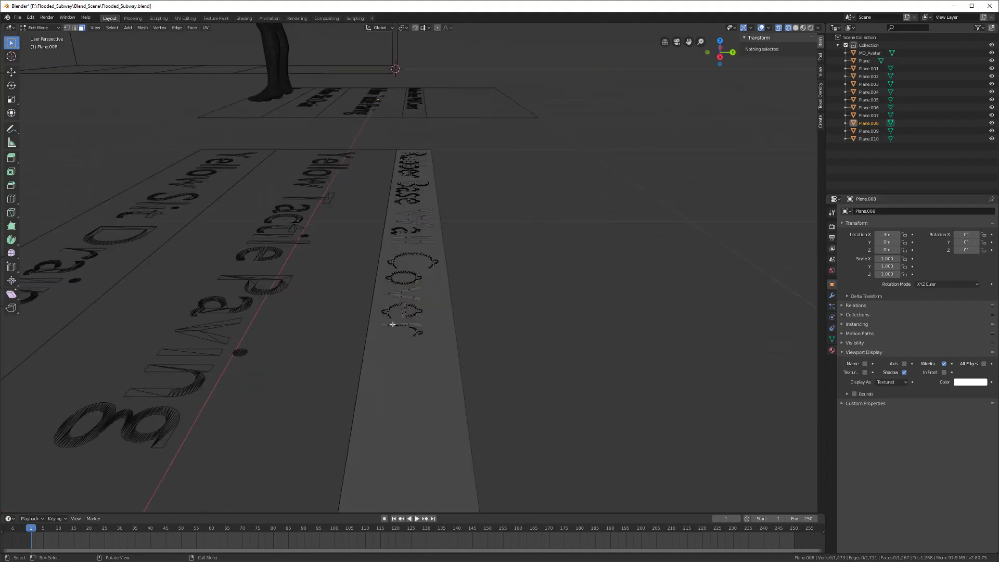
key("Tab")
key("r")
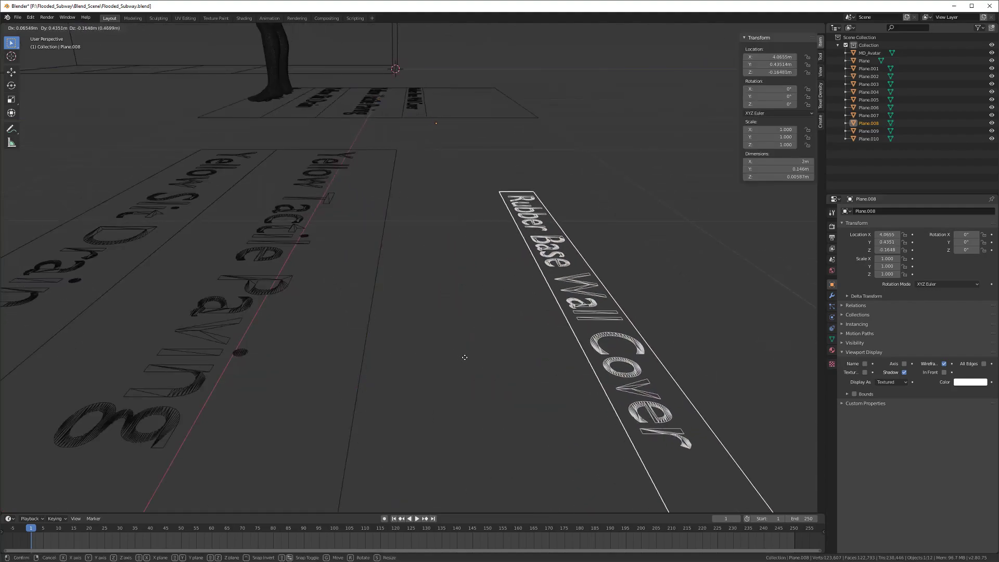
key("Escape")
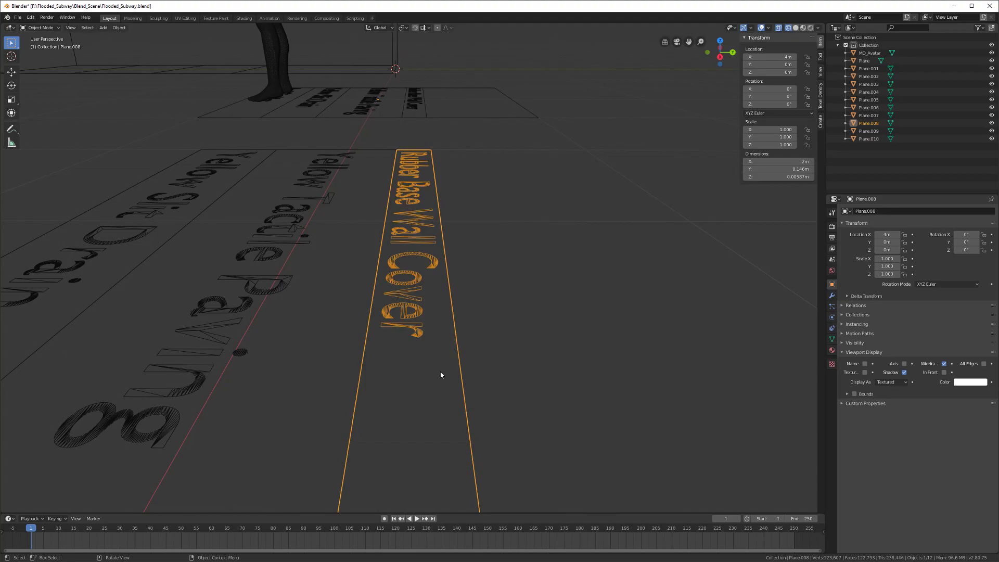
Step: Return to the top view and frame all the sign sets
key("KP_7")
scroll(440, 374, "down", 2)
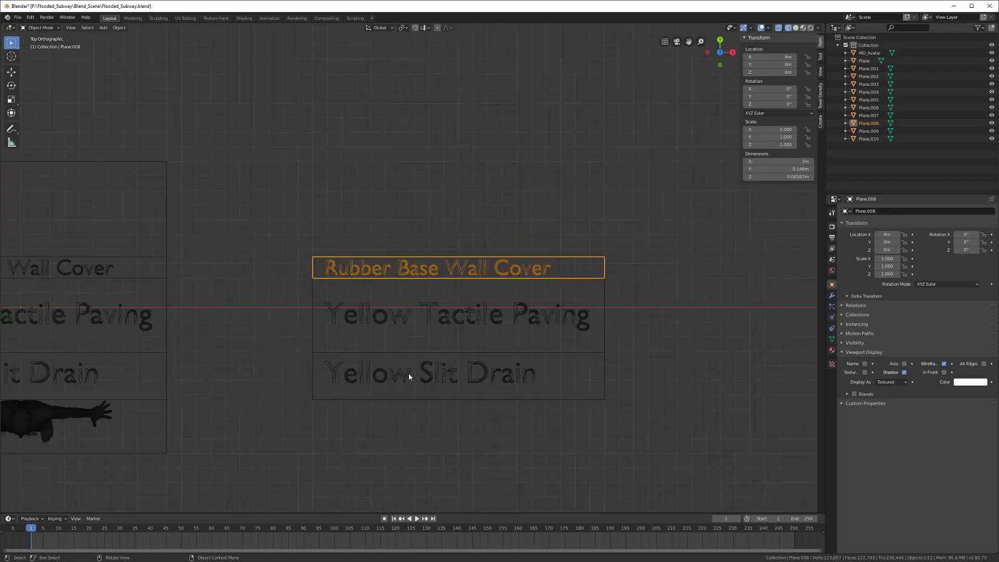
scroll(408, 373, "down", 1)
middle_click_drag(358, 375, 502, 335, "shift")
scroll(502, 335, "down", 5)
mouse_move(400, 333)
middle_mouse_down("shift")
mouse_move(478, 309)
mouse_move(495, 290)
mouse_move(448, 348)
mouse_move(367, 291)
middle_mouse_up("shift")
Step: Return to solid shading and delete the old floor tile planes
key("z")
left_click(489, 346)
scroll(401, 332, "up", 3)
middle_click_drag(402, 335, 435, 323)
left_click(396, 288)
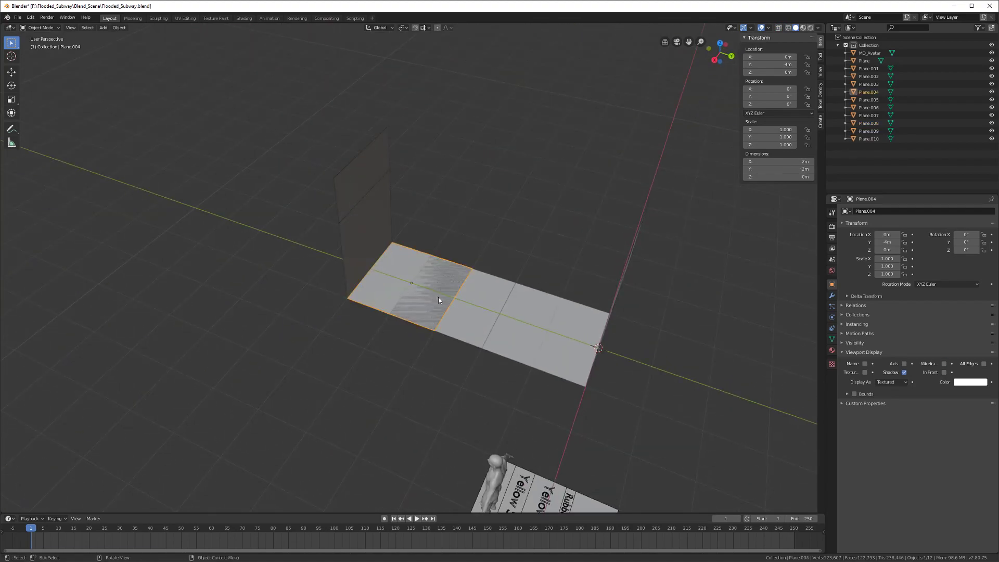
key("x")
left_click(439, 299)
left_click(445, 301)
key("x")
left_click(462, 309)
left_click(528, 327)
key("x")
left_click(529, 327)
middle_click_drag(399, 310, 445, 305)
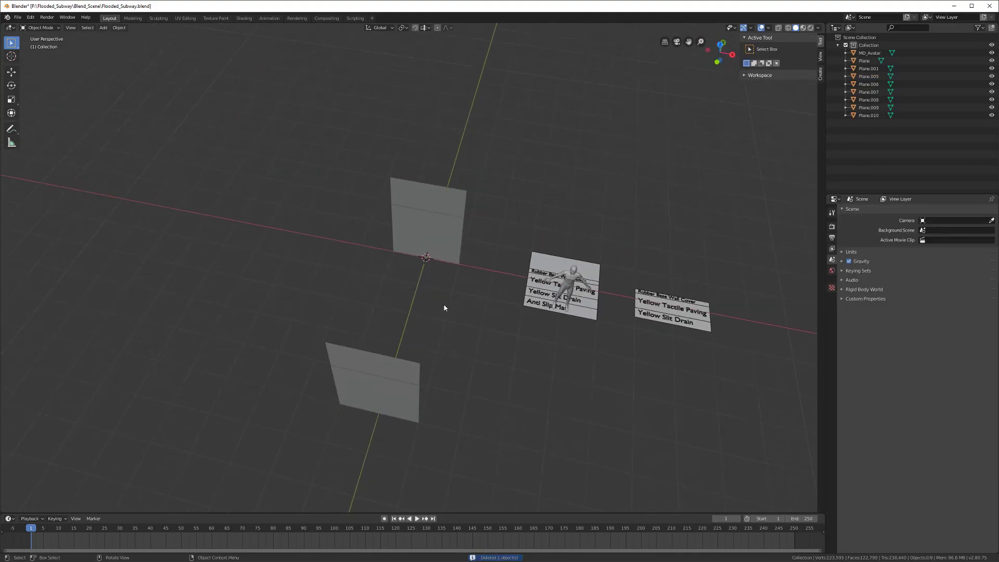
Step: Add a new mesh plane and move it to X -12 m and Y 3 m
key("shift+a")
mouse_move(422, 271)
left_click(470, 269)
middle_click_drag(471, 269, 485, 342)
key("g")
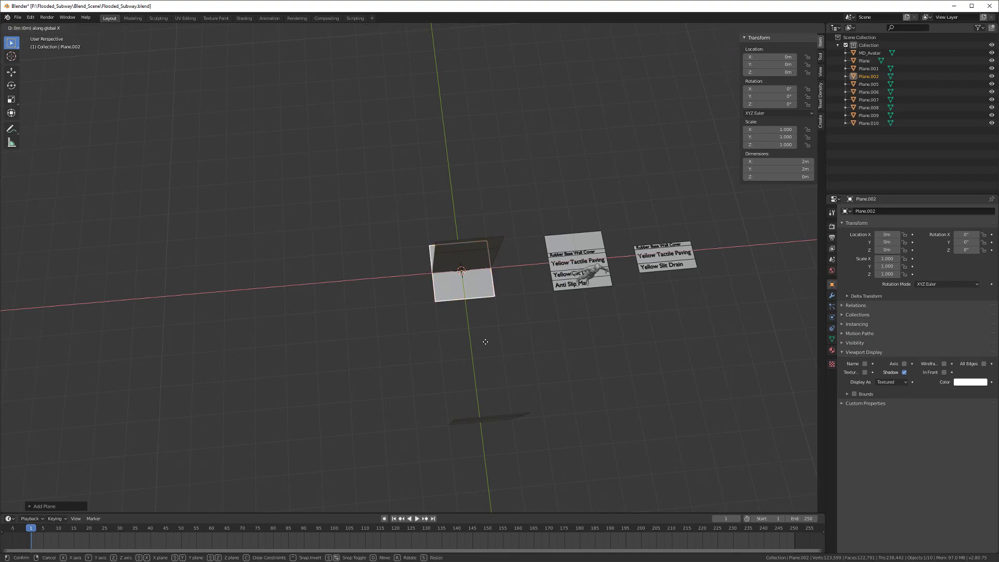
key("x")
left_click(116, 348)
middle_click_drag(116, 348, 208, 369, "shift")
key("y")
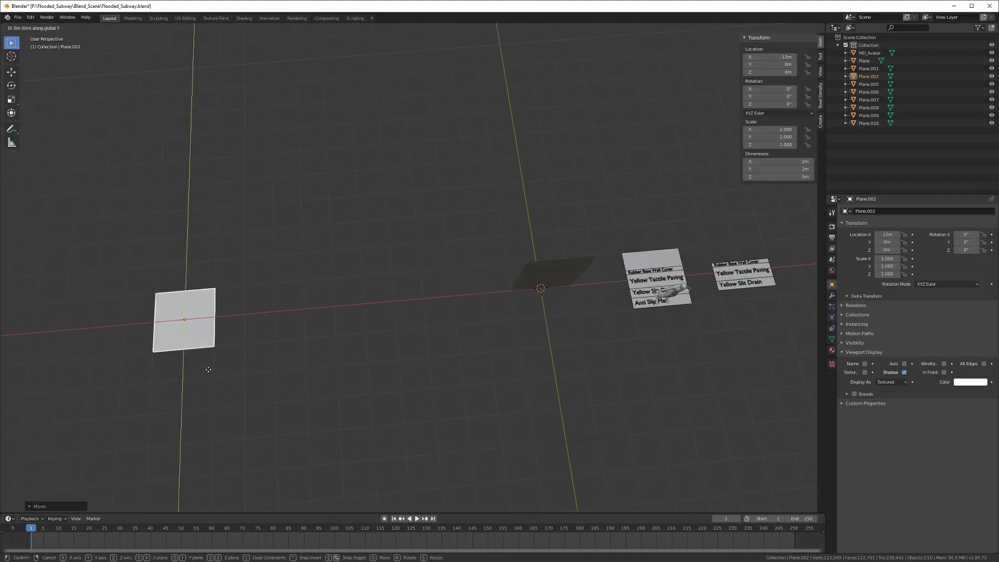
left_click(211, 265)
middle_click_drag(211, 264, 346, 302, "shift")
Step: Rename the new plane to 200x200_Floor in the Outliner
double_click(868, 76)
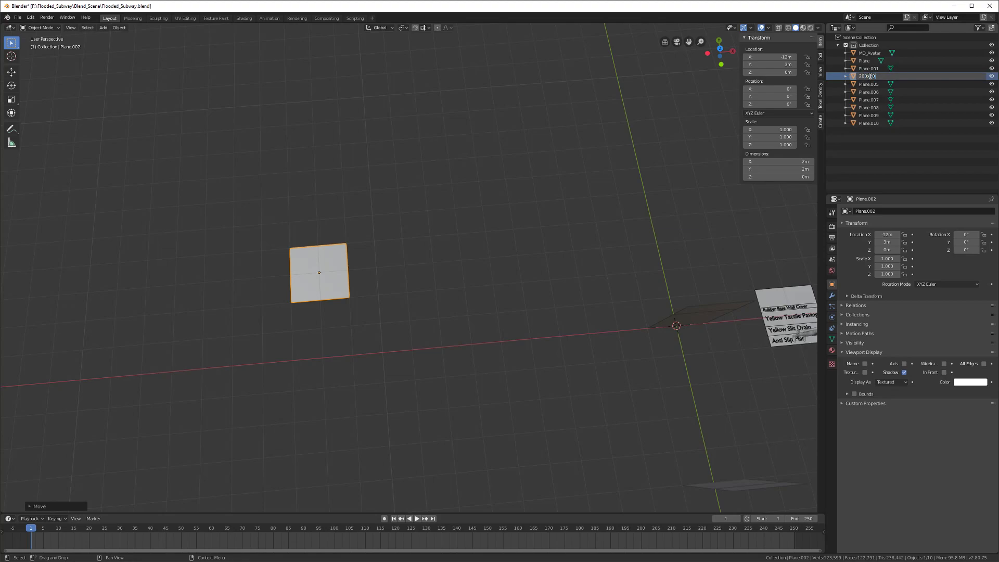
type("200x200_floor")
key("Return")
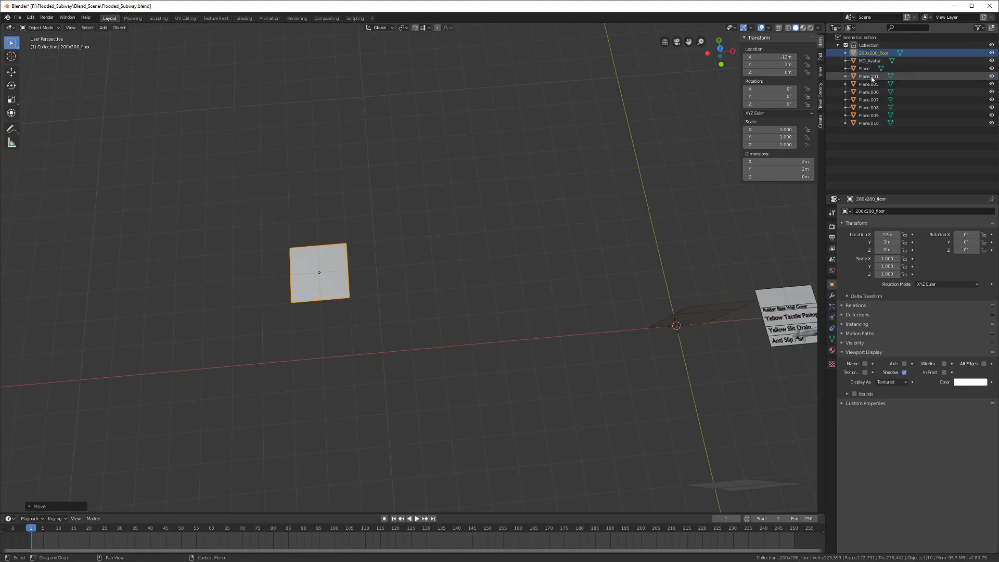
scroll(437, 255, "up", 3)
middle_click_drag(407, 288, 380, 326)
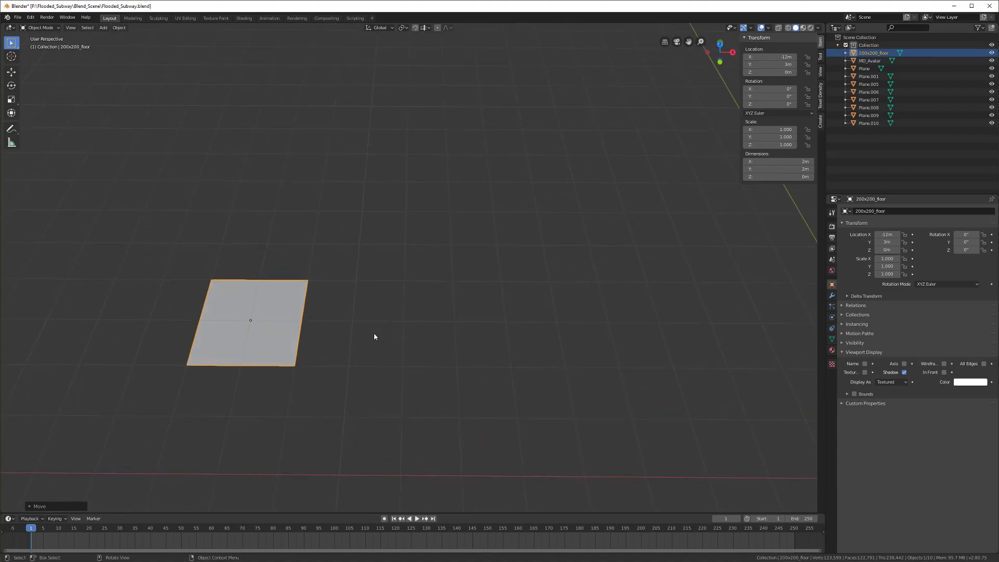
double_click(879, 53)
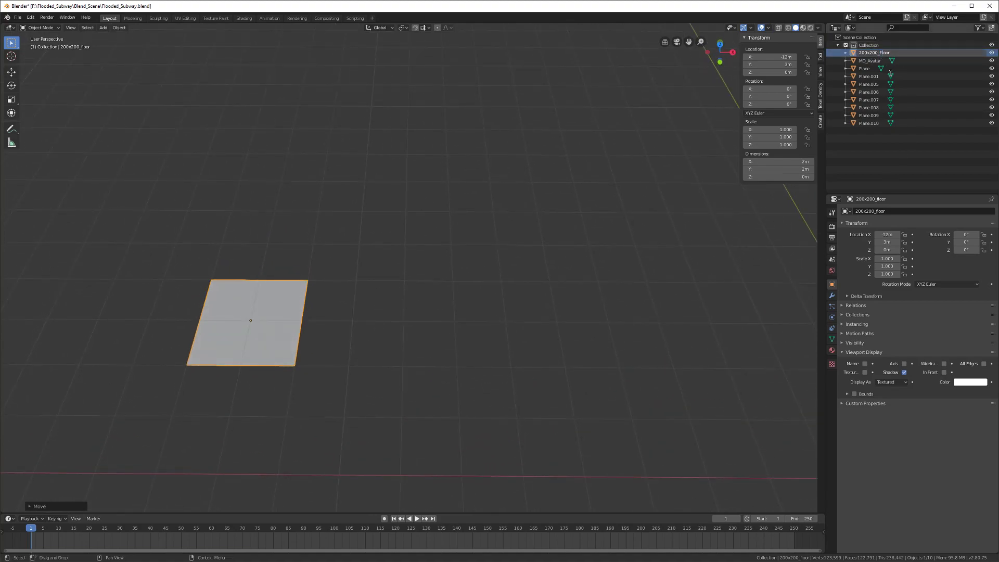
middle_click_drag(335, 276, 328, 280)
Step: Move the plane into a new collection named Modules and save the file
key("m")
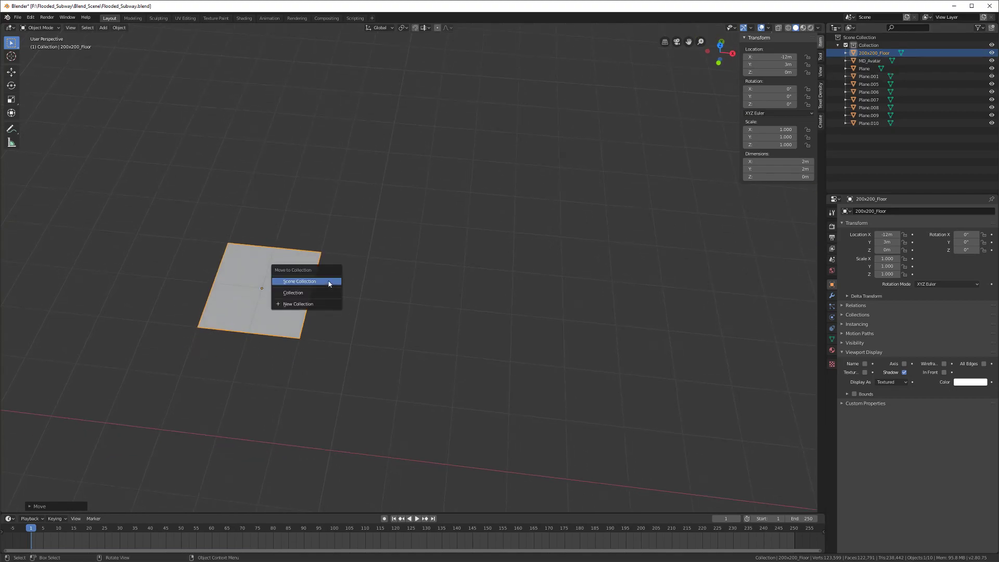
left_click(317, 305)
type("F")
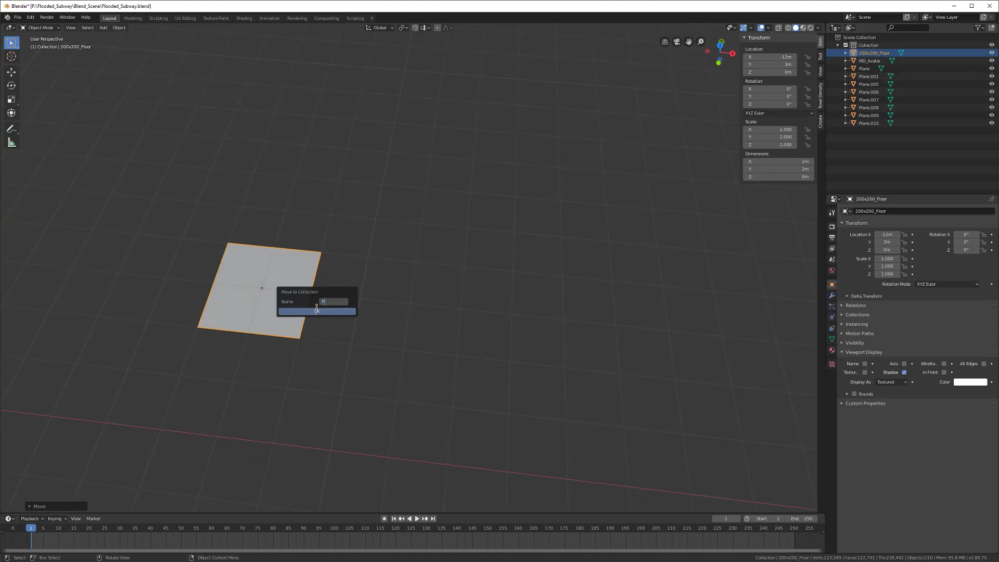
type("Mo")
key("Return")
left_click(329, 312)
middle_click_drag(635, 290, 442, 216)
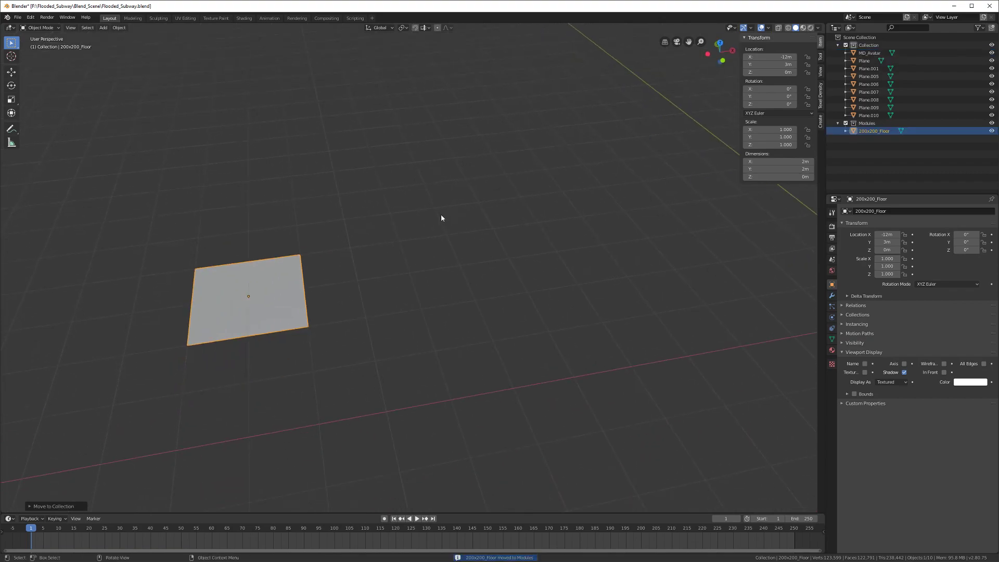
scroll(440, 219, "down", 3)
key("ctrl+s")
middle_click_drag(579, 296, 410, 305)
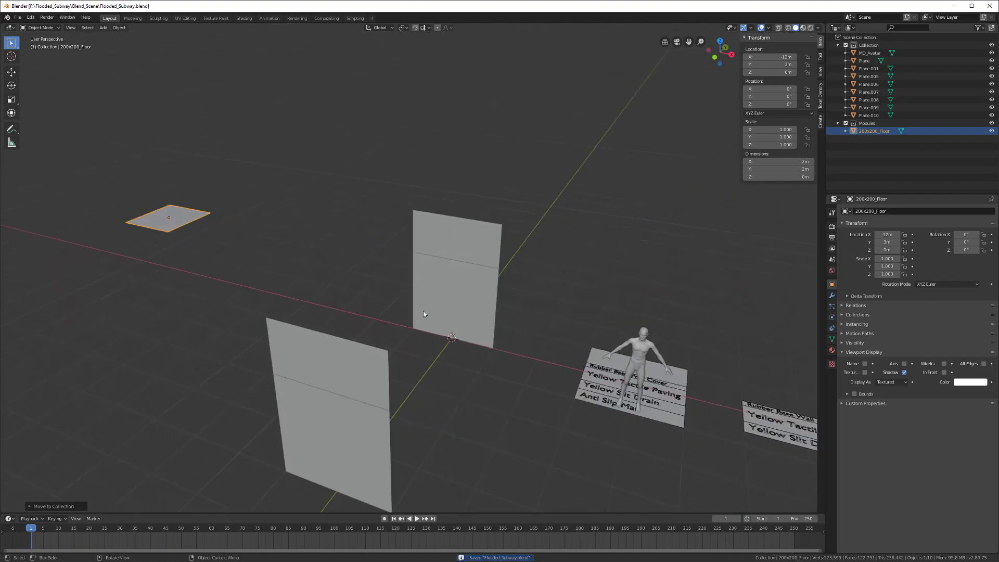
Step: Delete the extra upper wall panel, keeping the remaining upright wall plane selected
left_click(485, 324)
left_click(461, 252)
middle_click_drag(455, 272, 449, 293)
key("x")
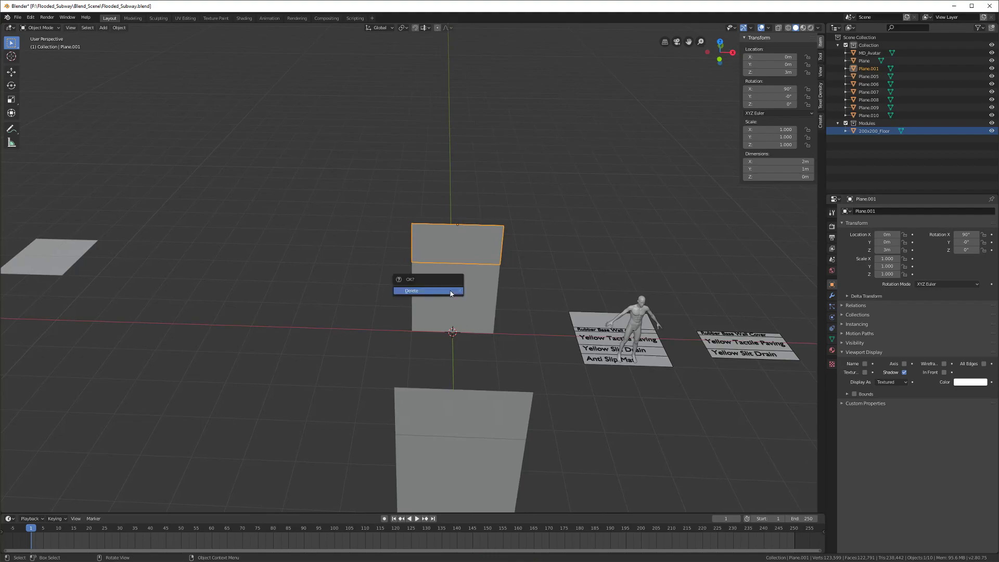
left_click(451, 291)
left_click(450, 293)
Step: In Edit Mode, add centred vertical and horizontal loop cuts to the wall plane
key("Tab")
middle_click_drag(451, 293, 466, 329)
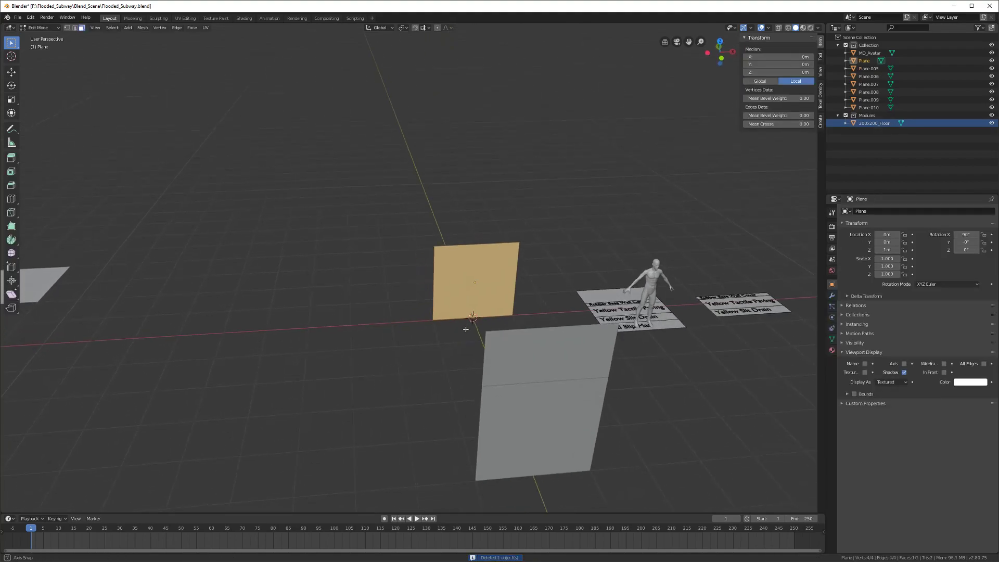
key("alt+a")
key("ctrl+r")
left_click(479, 256)
right_click(478, 255)
key("alt+a")
key("ctrl+r")
left_click(446, 281)
right_click(446, 280)
key("a")
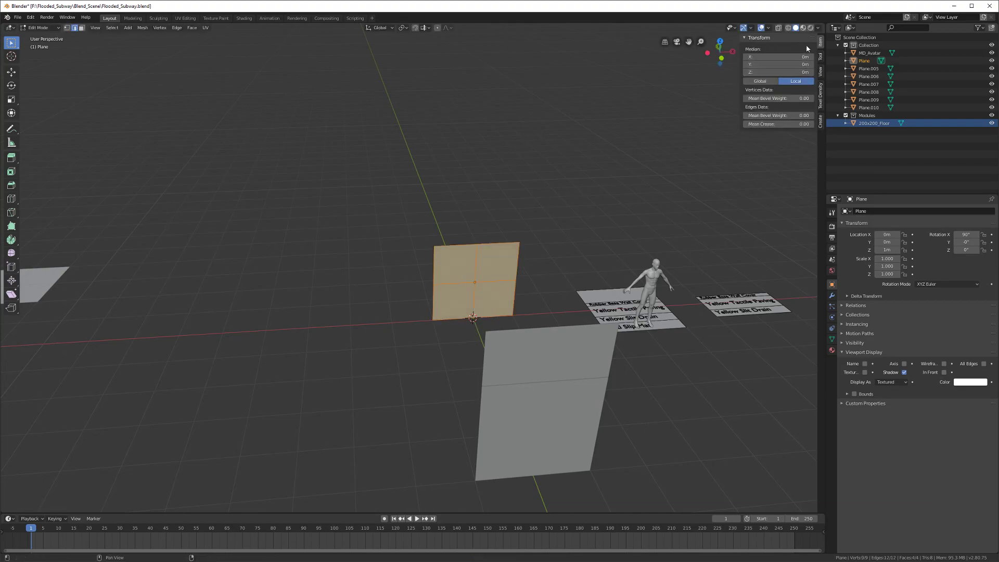
Step: Split the view into a UV Editor and unwrap the plane's UVs
left_click_drag(820, 25, 465, 31)
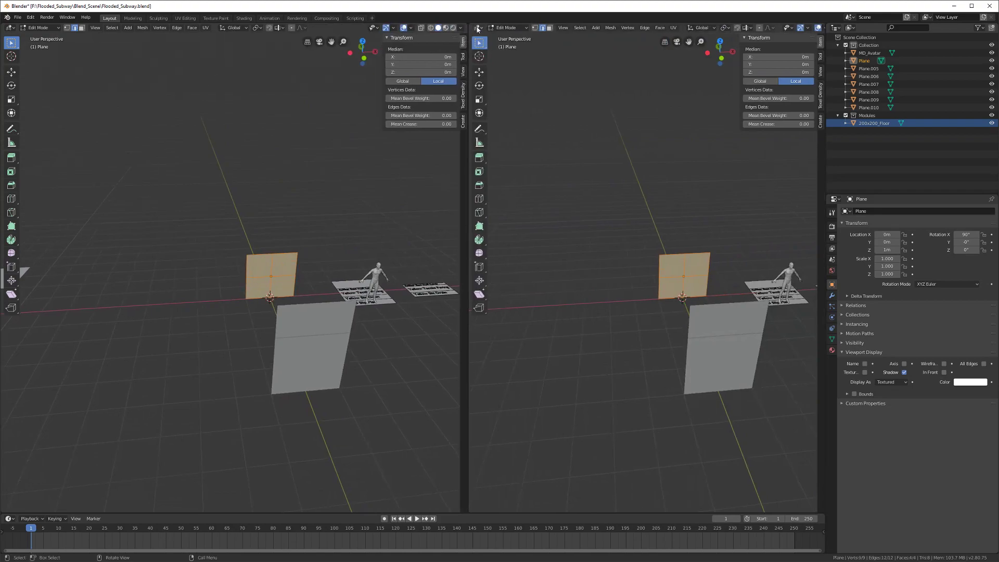
left_click(478, 28)
left_click(491, 74)
scroll(327, 268, "up", 3)
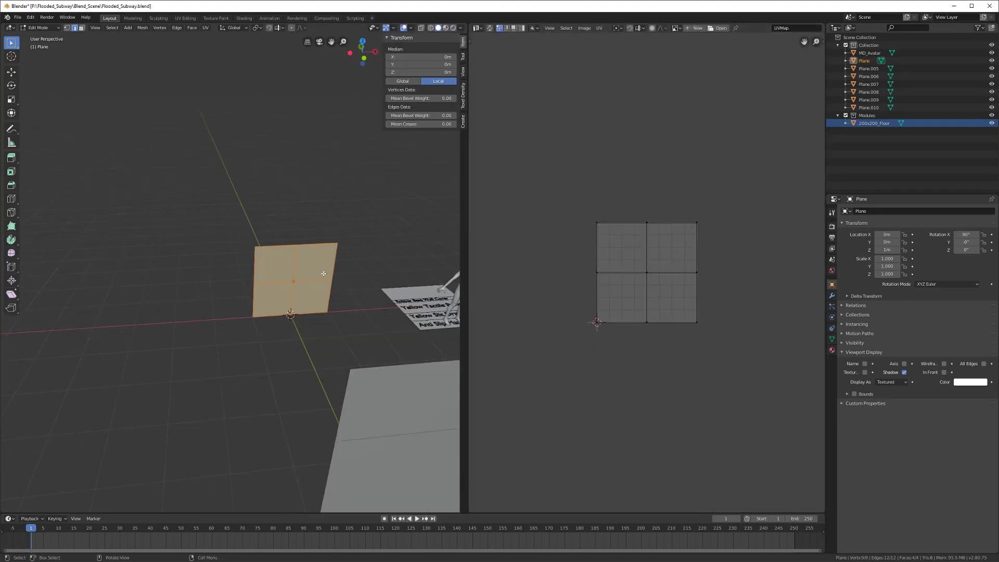
scroll(312, 279, "up", 3)
key("u")
left_click(298, 290)
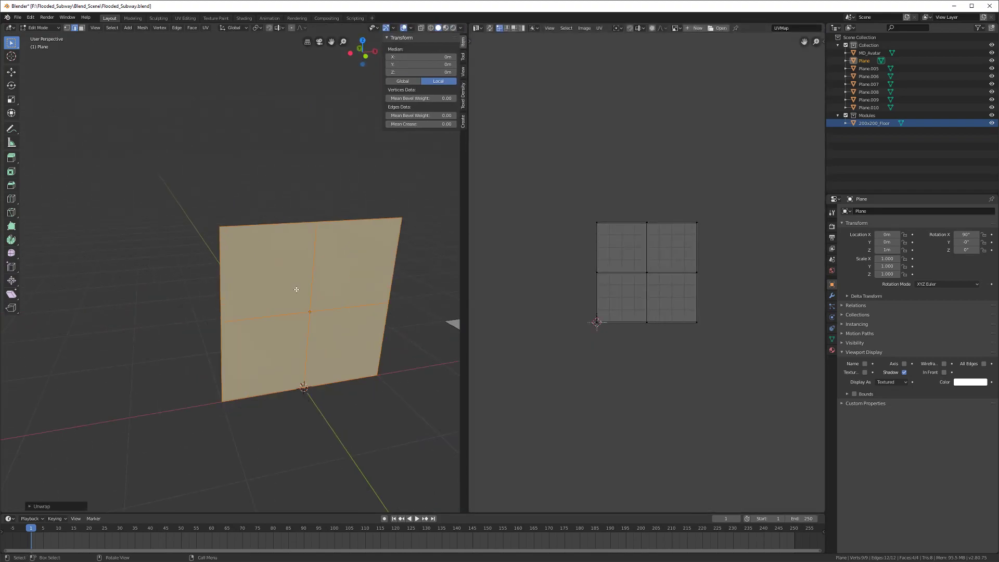
left_click(34, 504)
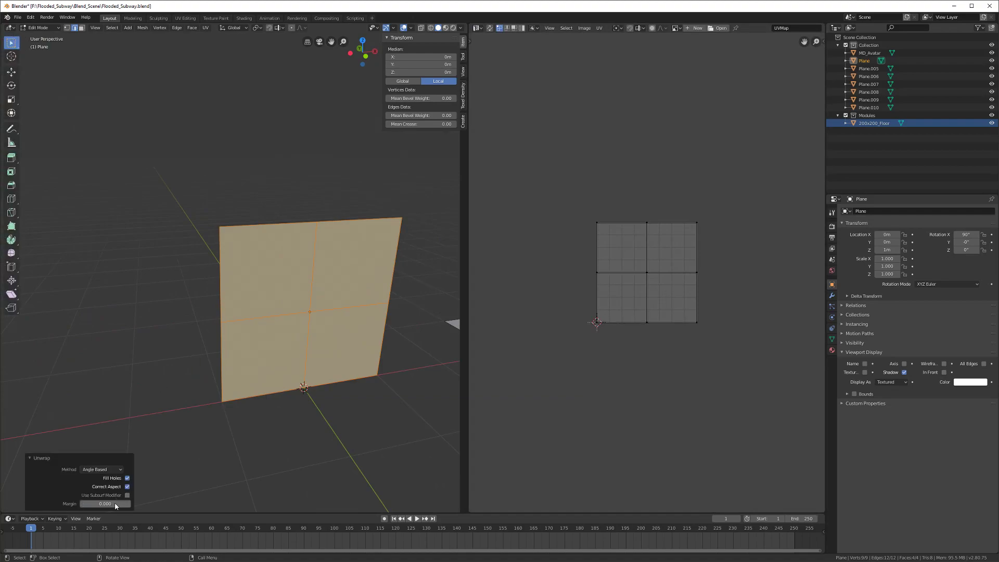
middle_click_drag(211, 388, 192, 370)
scroll(201, 363, "down", 2)
Step: Duplicate the faces 2 m upward along Z and delete the top row of three vertices
key("shift+d")
key("z")
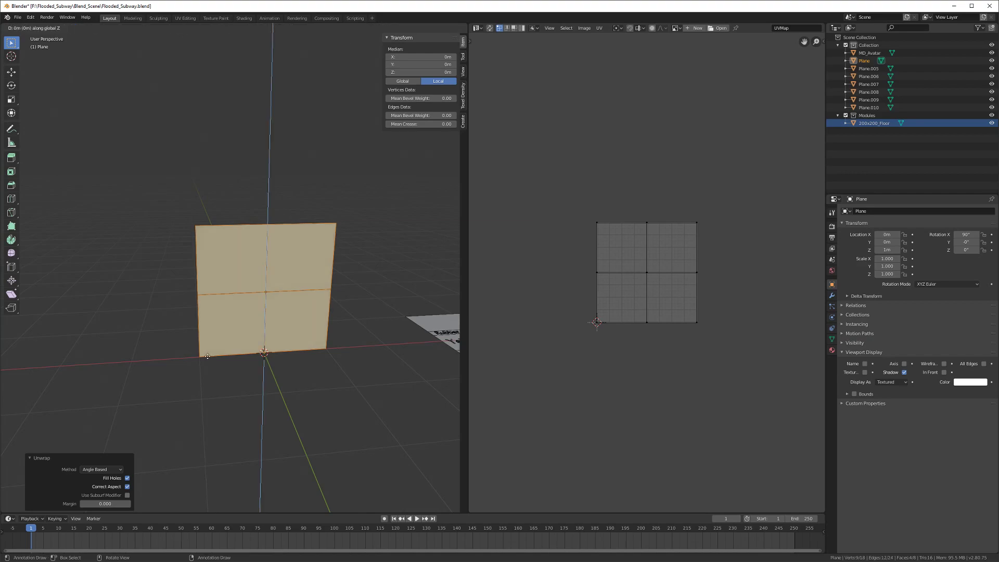
left_click(223, 214)
middle_click_drag(222, 213, 227, 269, "shift")
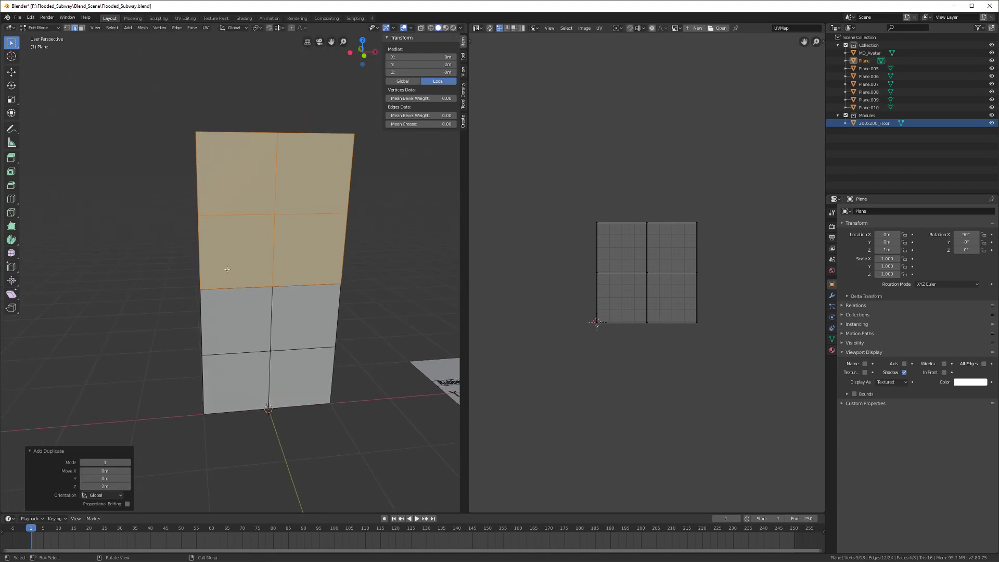
key("1")
scroll(226, 245, "down", 2)
left_click(207, 171)
left_click(271, 171, "shift")
left_click(314, 170, "shift")
key("x")
left_click(314, 172)
Step: Merge all vertices by distance to remove duplicates, then return to Object Mode
key("a")
right_click(273, 285)
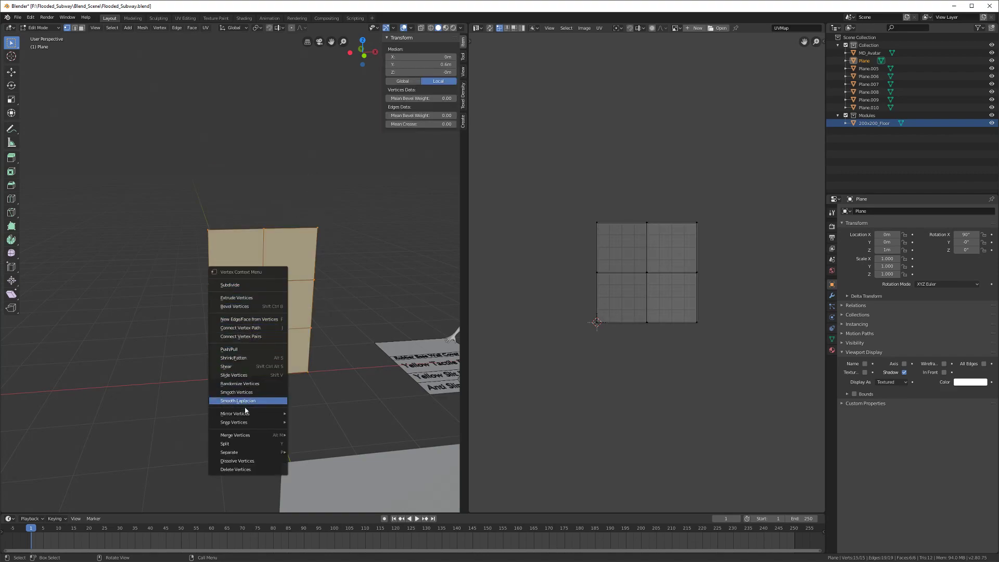
mouse_move(244, 434)
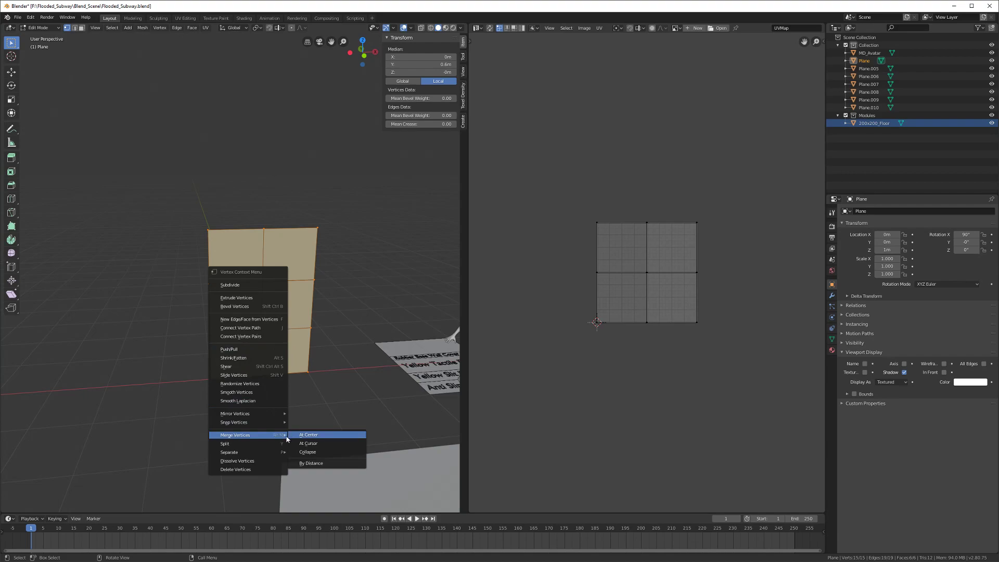
left_click(311, 463)
scroll(246, 410, "up", 1)
middle_click_drag(241, 402, 227, 403)
scroll(227, 404, "up", 1)
scroll(228, 403, "down", 4)
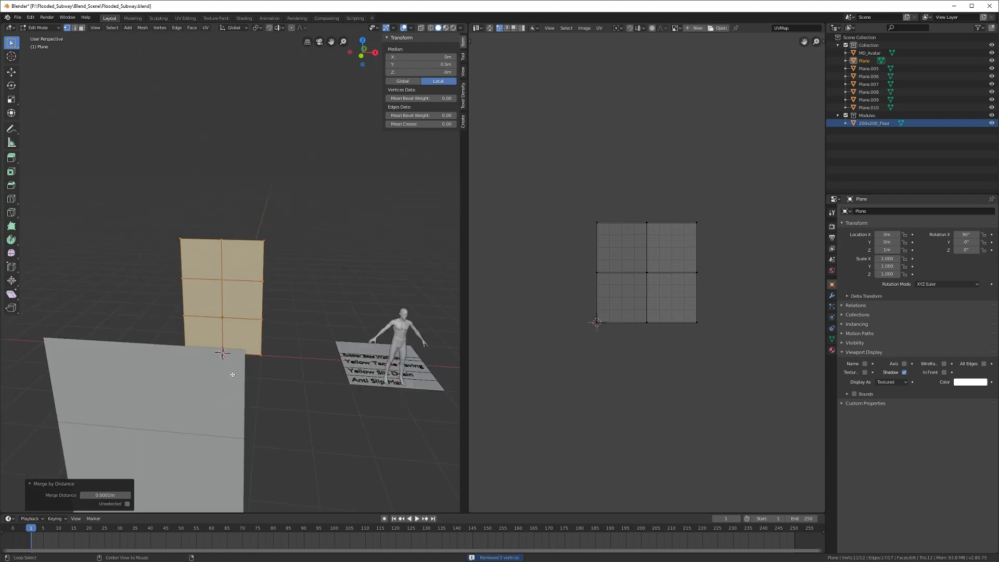
key("Tab")
middle_click_drag(236, 347, 302, 357)
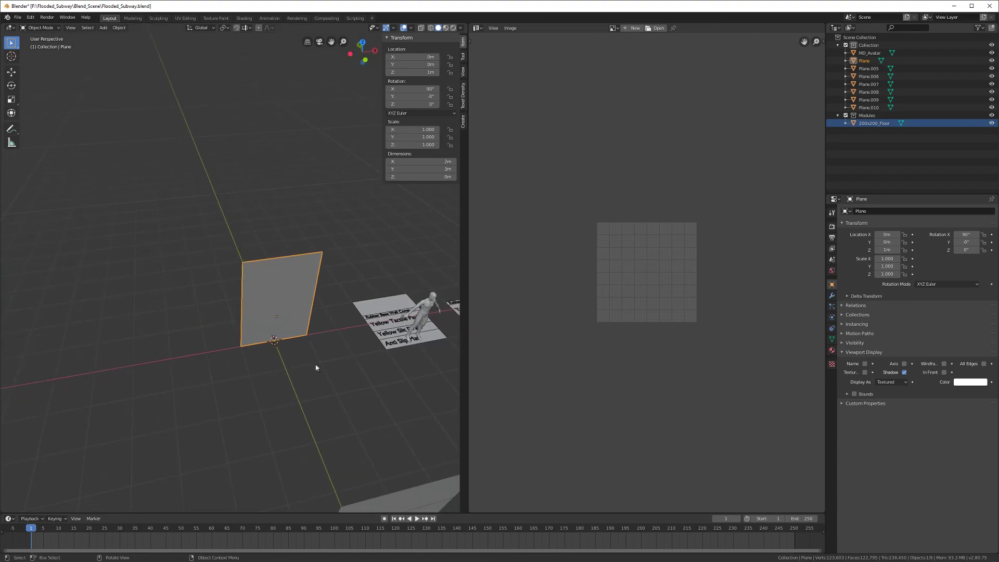
Step: Rename the wall plane to 200x300_wall and save the file
middle_click_drag(356, 306, 292, 292)
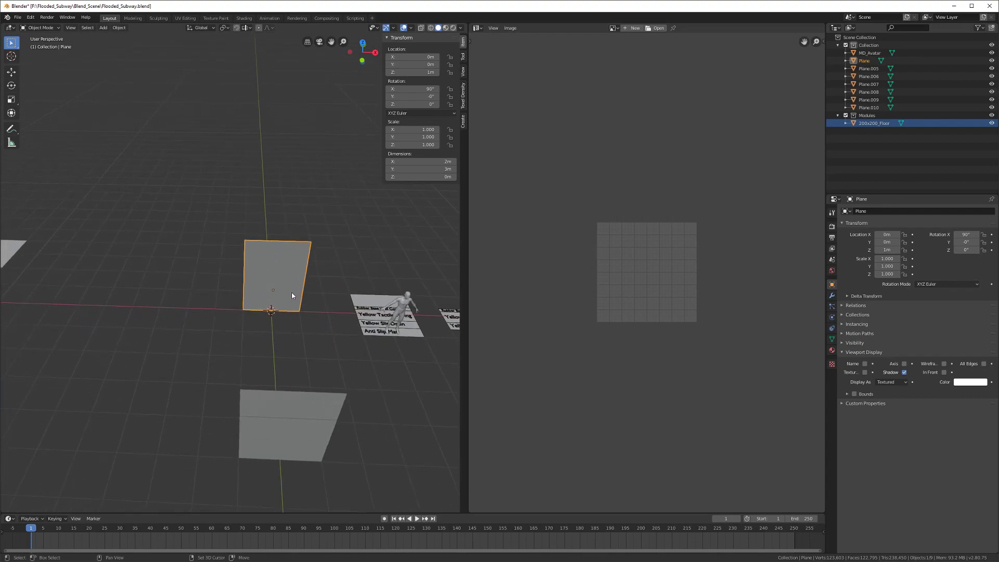
double_click(866, 60)
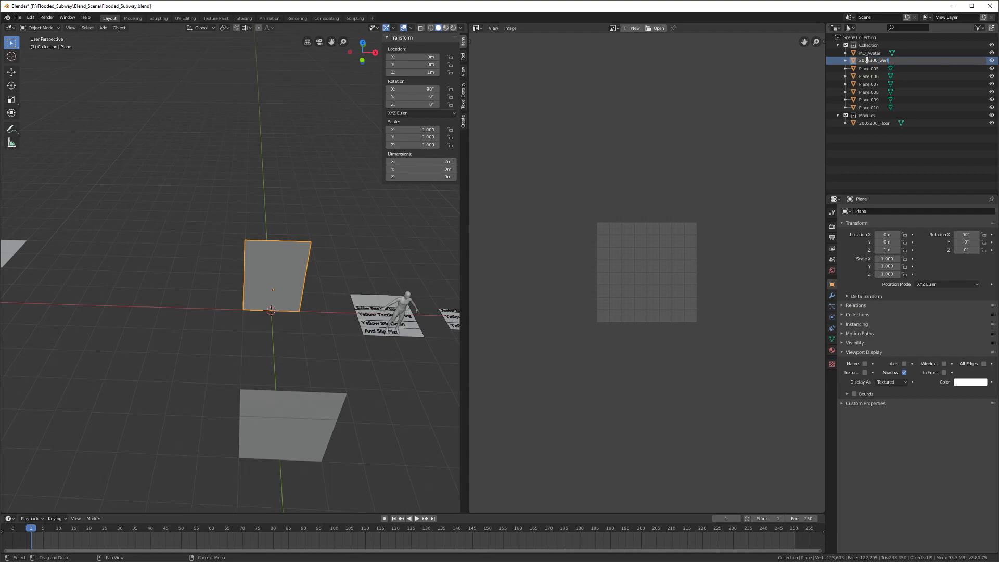
key("Return")
middle_click_drag(263, 223, 291, 266)
key("ctrl+s")
Step: Move the wall roughly into place at X -8 m and Y 4 m
key("g")
key("x")
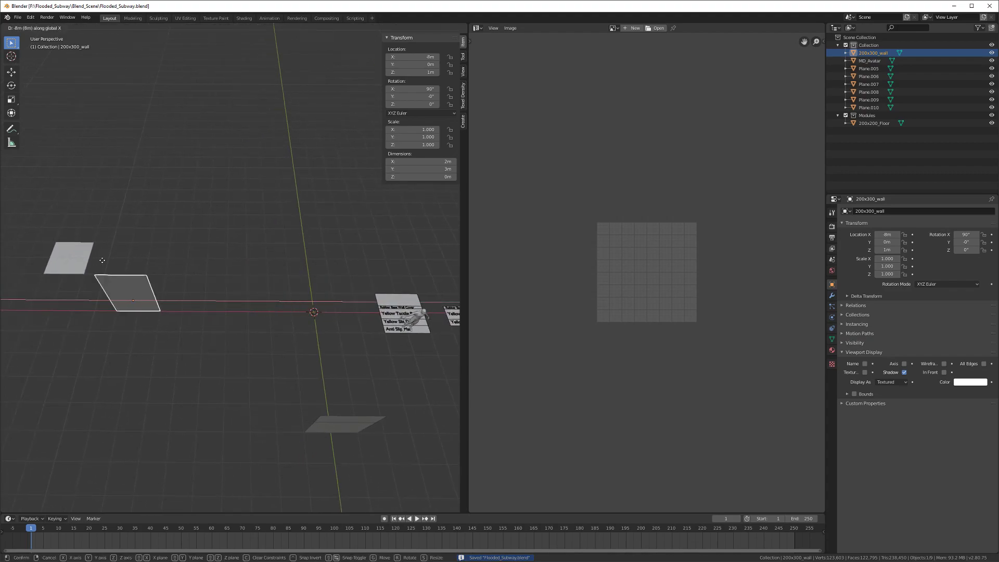
left_click(118, 277)
middle_click_drag(118, 278, 172, 281)
key("g")
key("y")
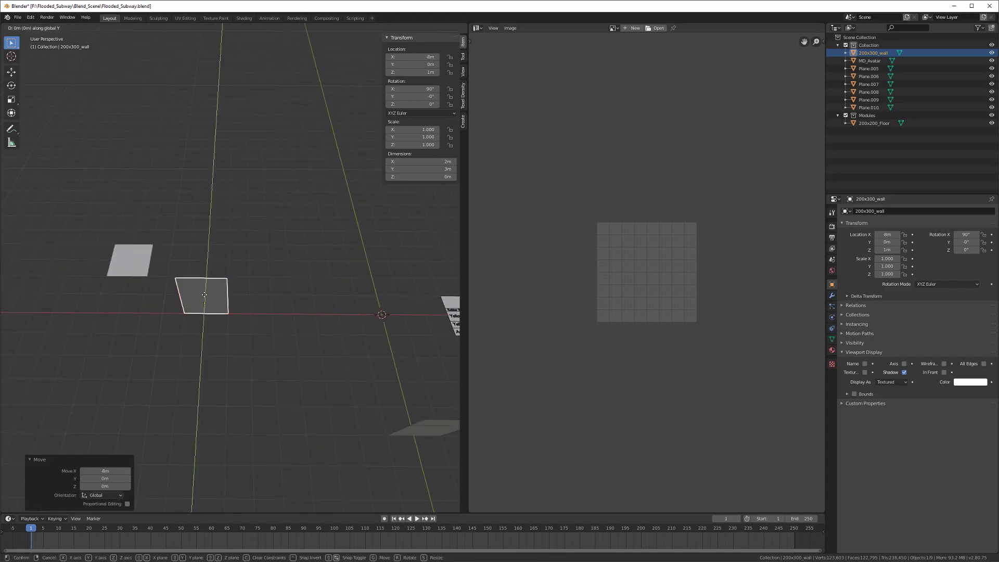
left_click(208, 242)
middle_click_drag(208, 243, 226, 270)
Step: Reposition the wall precisely at X -12 m and Y 5 m
key("g")
key("x")
left_click(201, 273)
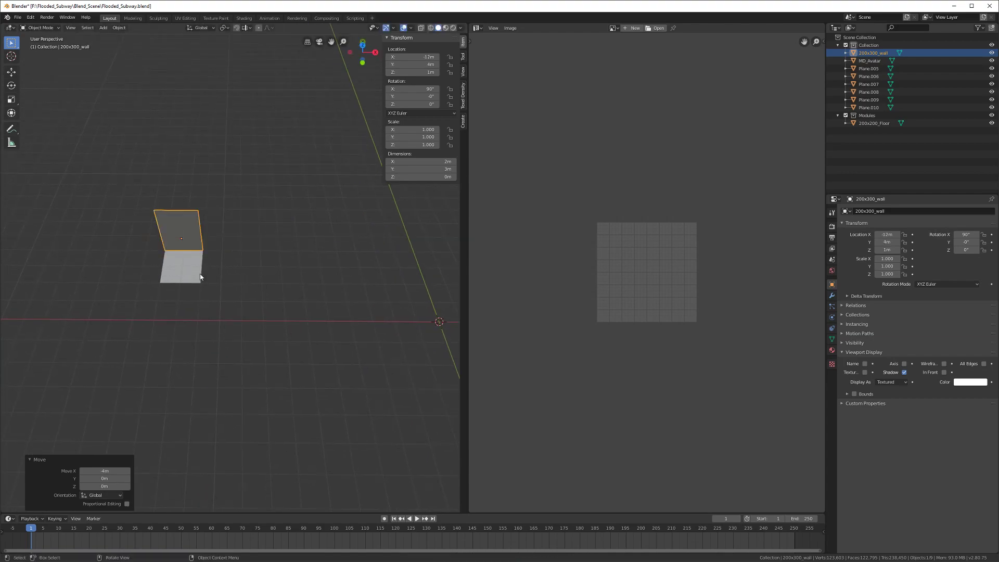
key("g")
key("y")
left_click(205, 231)
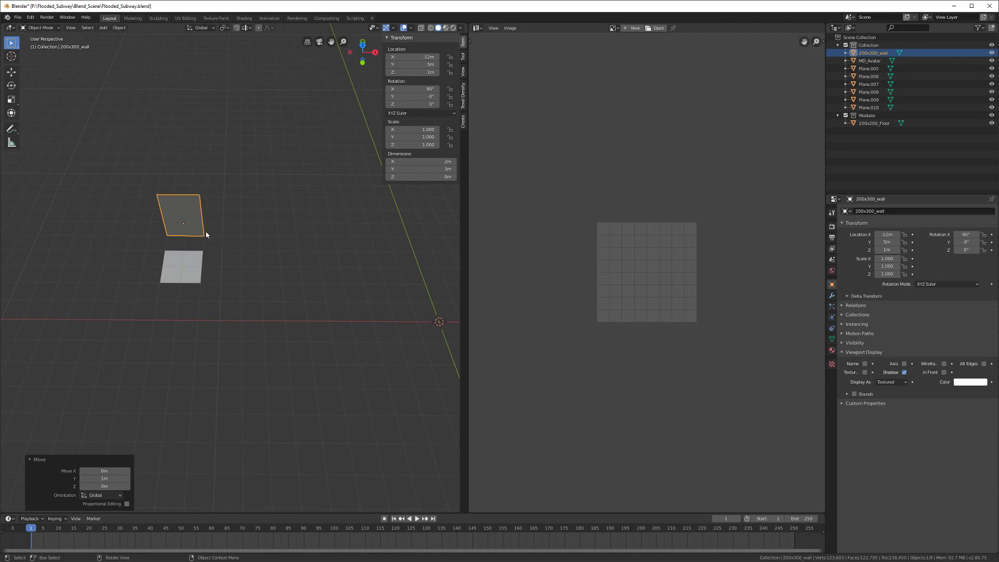
Step: Put the wall into the Modules collection and save the file
key("m")
left_click(198, 220)
middle_click_drag(207, 257, 207, 261)
scroll(232, 263, "down", 1)
middle_click_drag(395, 305, 238, 280, "shift")
key("ctrl+s")
middle_click_drag(337, 304, 286, 305, "shift")
scroll(286, 307, "up", 1)
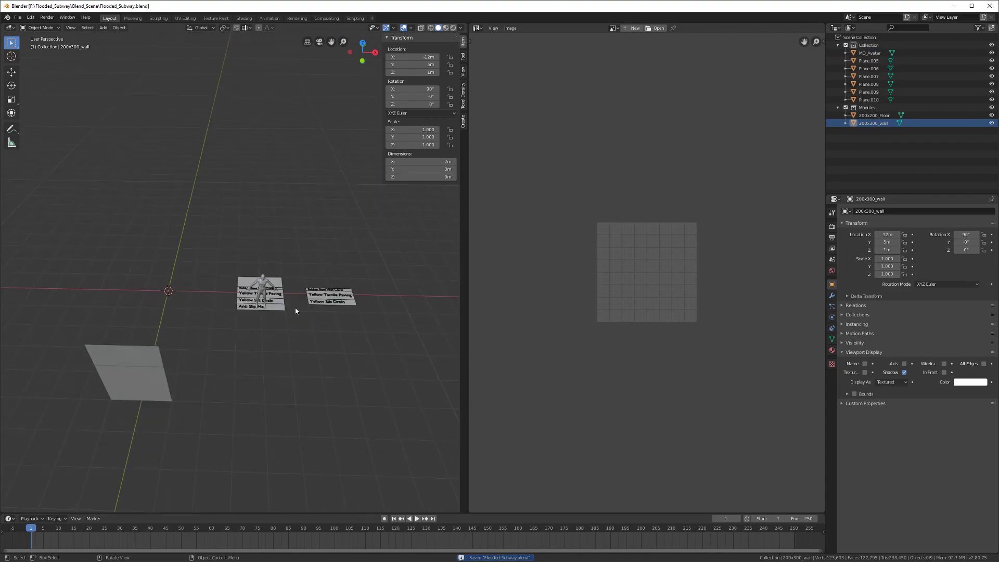
middle_click_drag(310, 313, 239, 304)
Step: Select the Yellow Tactile Paving floor tile and orbit around the labelled tiles
left_click(290, 320)
scroll(290, 319, "up", 3)
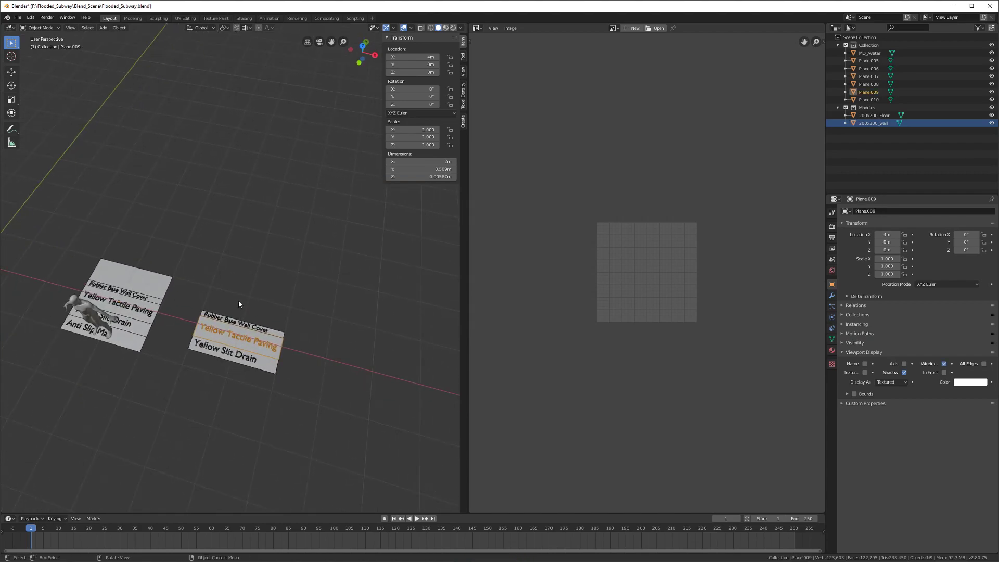
middle_click_drag(238, 304, 235, 279)
scroll(235, 279, "up", 3)
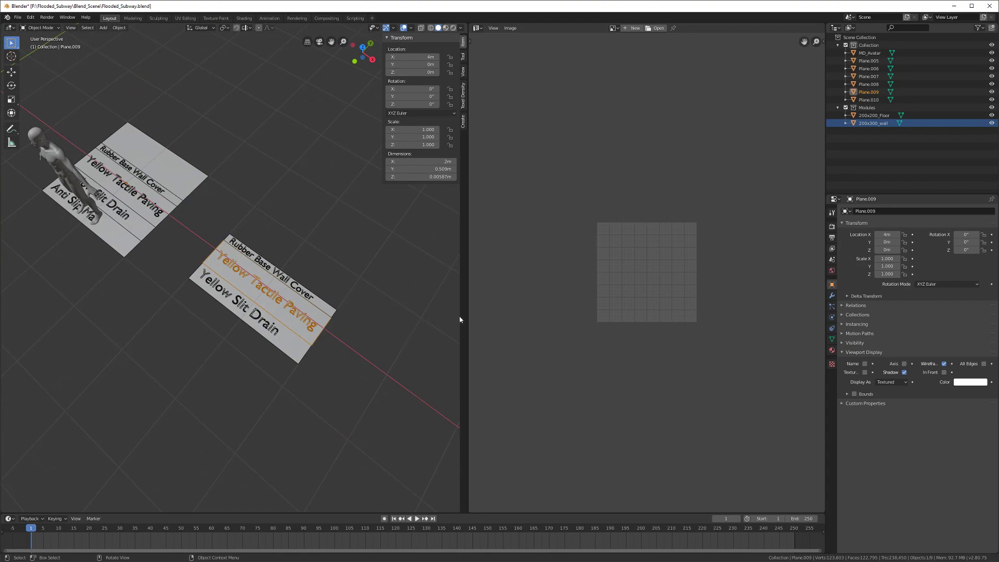
Step: Widen the 3D Viewport and frame the Yellow Tactile Paving tile in close-up
left_click_drag(467, 316, 710, 317)
scroll(399, 346, "down", 3)
middle_click_drag(399, 345, 314, 322)
middle_click_drag(293, 276, 291, 319, "shift")
scroll(291, 319, "down", 2)
middle_click_drag(246, 166, 319, 186)
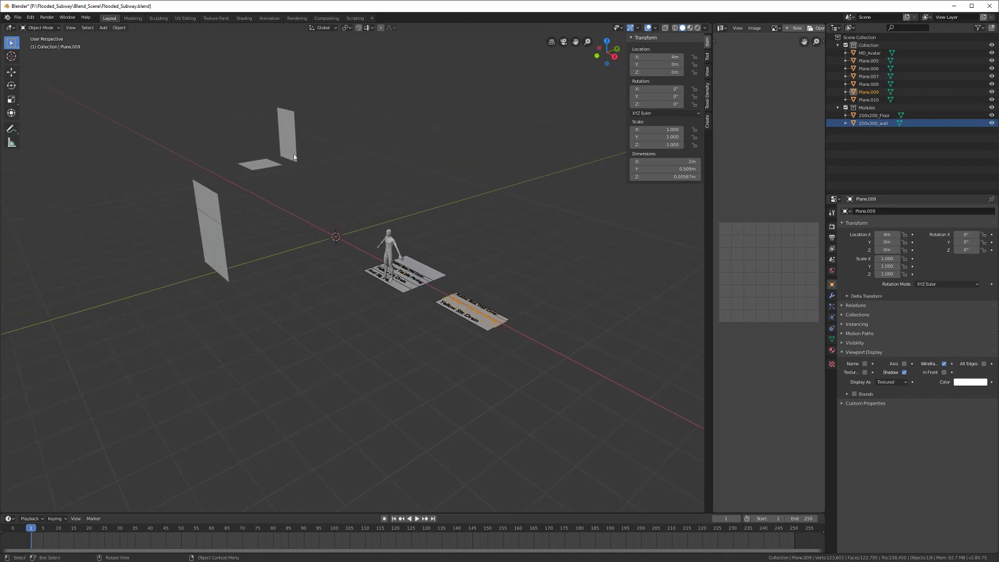
middle_click_drag(463, 290, 415, 294)
scroll(403, 327, "up", 4)
middle_click_drag(405, 349, 366, 324, "shift")
scroll(375, 317, "up", 3)
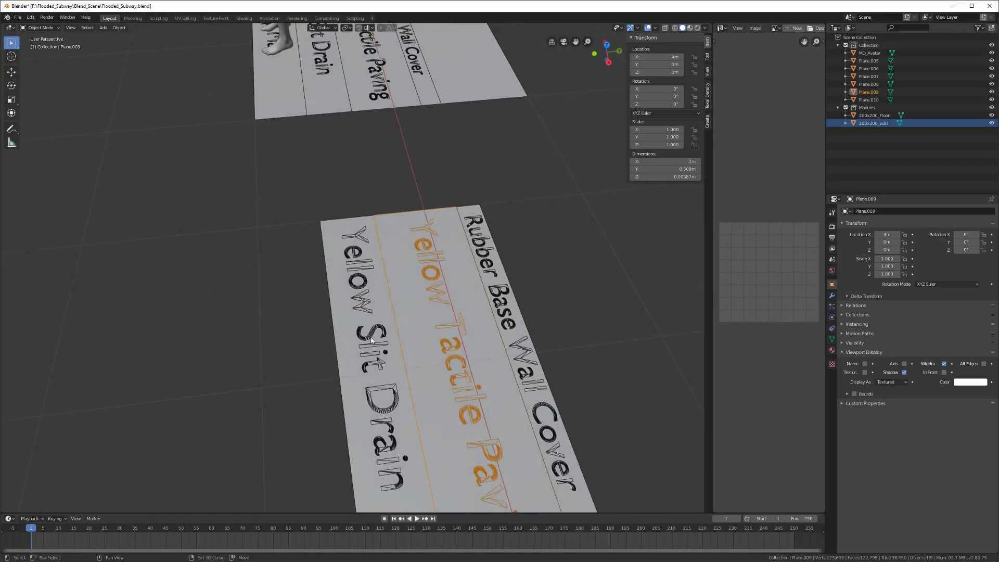
middle_click_drag(370, 407, 344, 346, "shift")
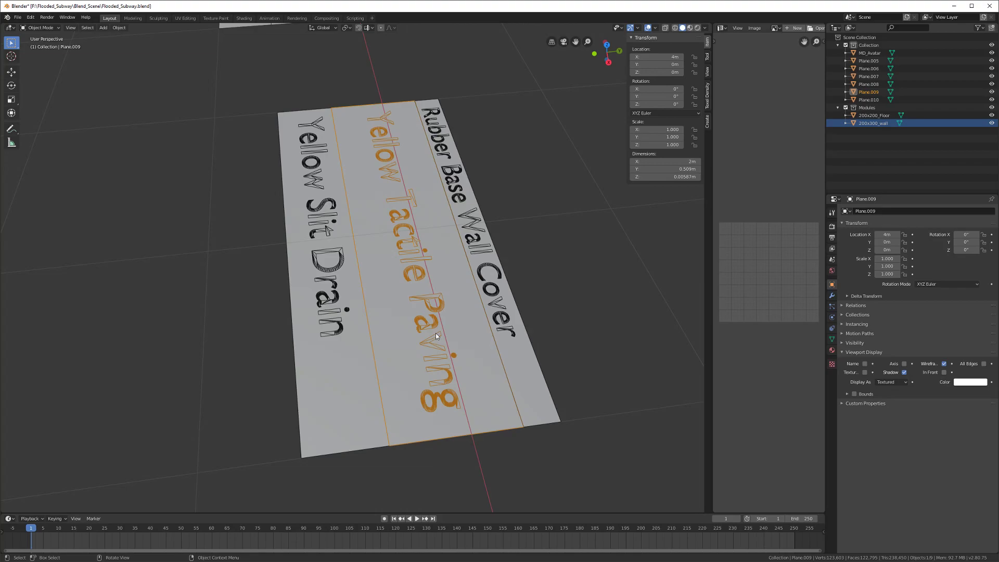
Step: Orbit toward a top-down angle and save the Flooded_Subway file
scroll(435, 333, "down", 3)
mouse_move(435, 333)
middle_mouse_down()
mouse_move(415, 302)
mouse_move(423, 353)
mouse_move(423, 332)
middle_mouse_up()
key("ctrl+s")
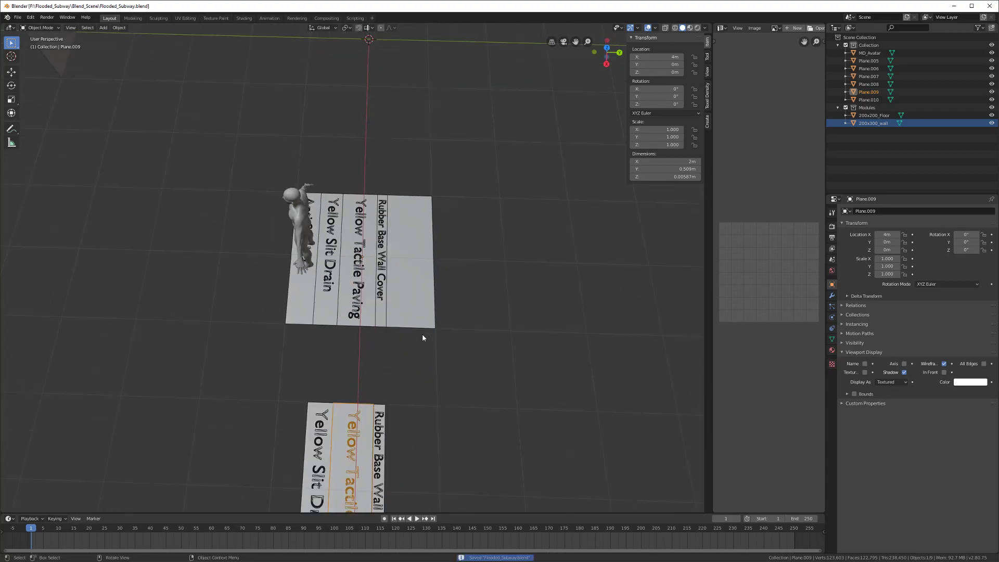
Step: Review the Rubber Base Wall Cover, Yellow Slit Drain and left label planes from straight above
middle_click_drag(381, 390, 364, 364)
left_click(363, 363)
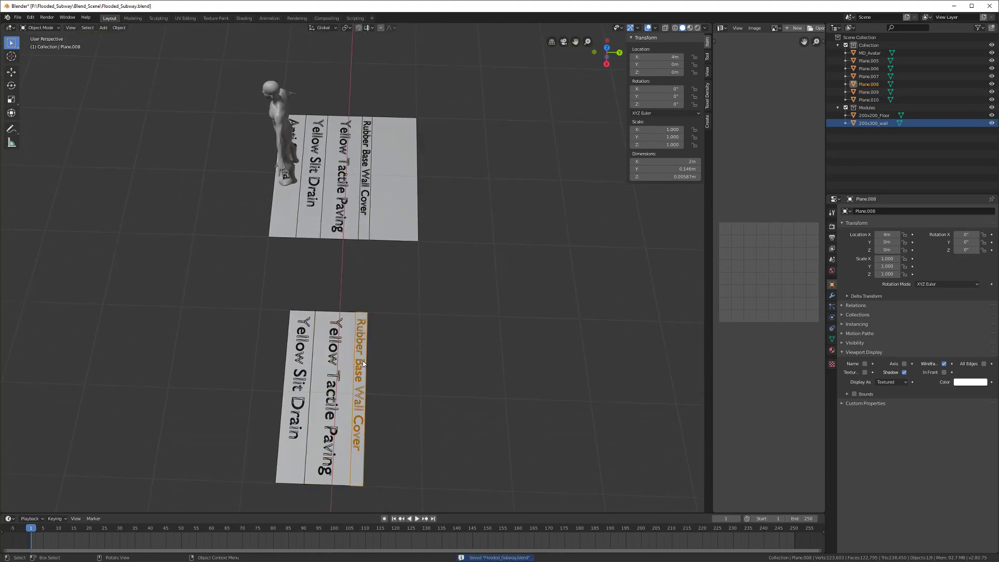
left_click(295, 381)
middle_click_drag(295, 381, 413, 369)
left_click(389, 298)
middle_click_drag(390, 299, 363, 291, "alt")
Step: Save again and select the 200x200_Floor tile
key("ctrl+s")
left_click(284, 320)
middle_click_drag(367, 244, 349, 286)
Step: Duplicate 200x200_Floor and place the copy 3 m along X beside the original
key("shift+d")
key("x")
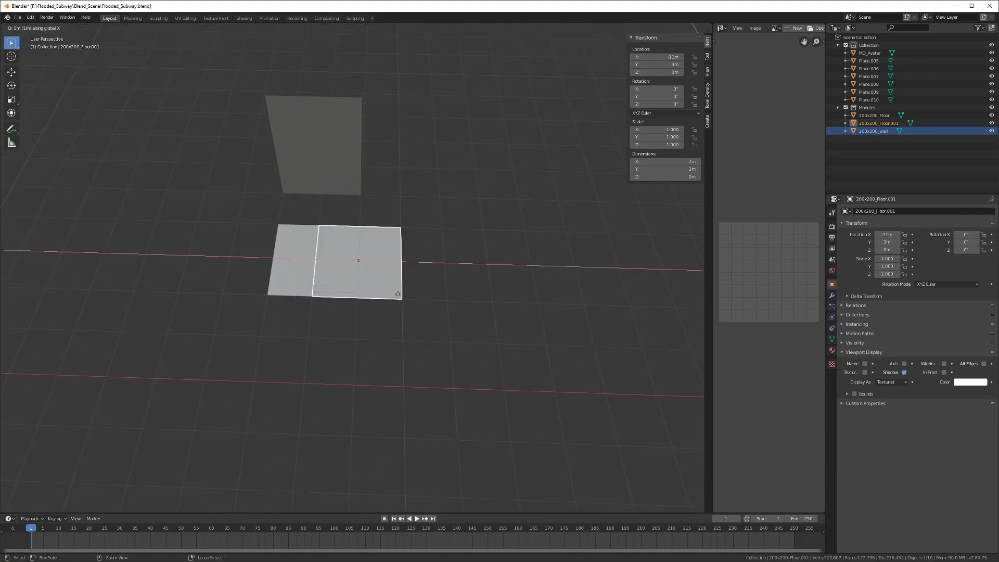
left_click(467, 304)
middle_click_drag(467, 305, 310, 330, "shift")
scroll(411, 309, "down", 5)
scroll(354, 337, "up", 4)
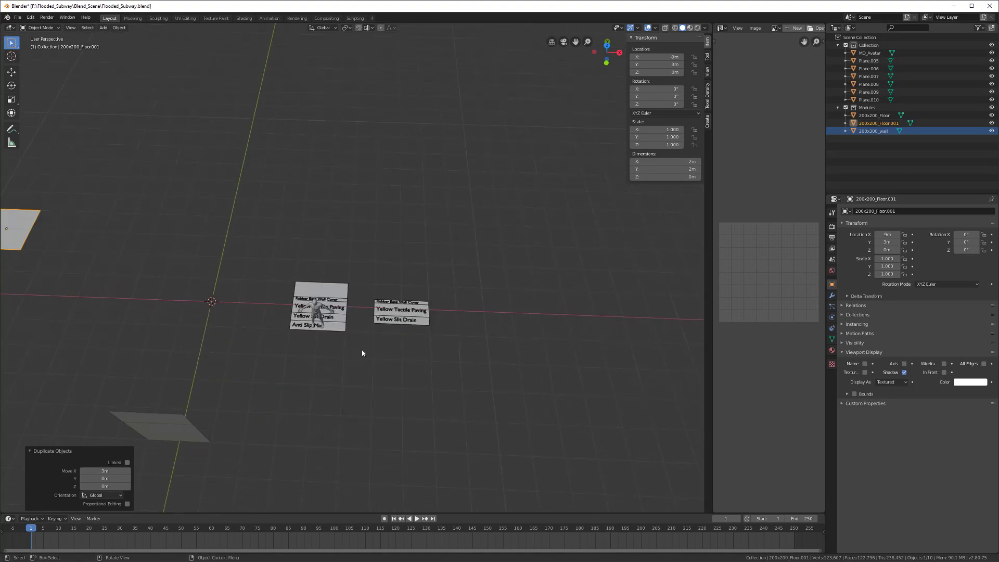
mouse_move(348, 357)
middle_mouse_down()
mouse_move(261, 350)
mouse_move(340, 338)
middle_mouse_up()
scroll(406, 367, "up", 5)
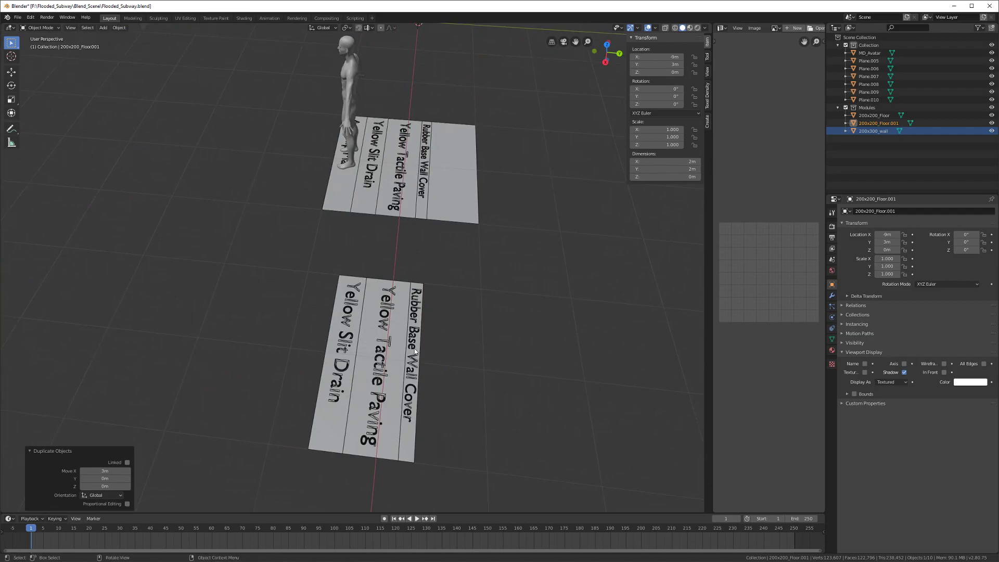
Step: Duplicate the Yellow Slit Drain strip and drop the copy 3 m along Y
left_click(411, 352)
middle_click_drag(407, 357, 323, 374)
left_click(418, 345)
scroll(386, 351, "down", 8)
key("shift+d")
key("x")
key("y")
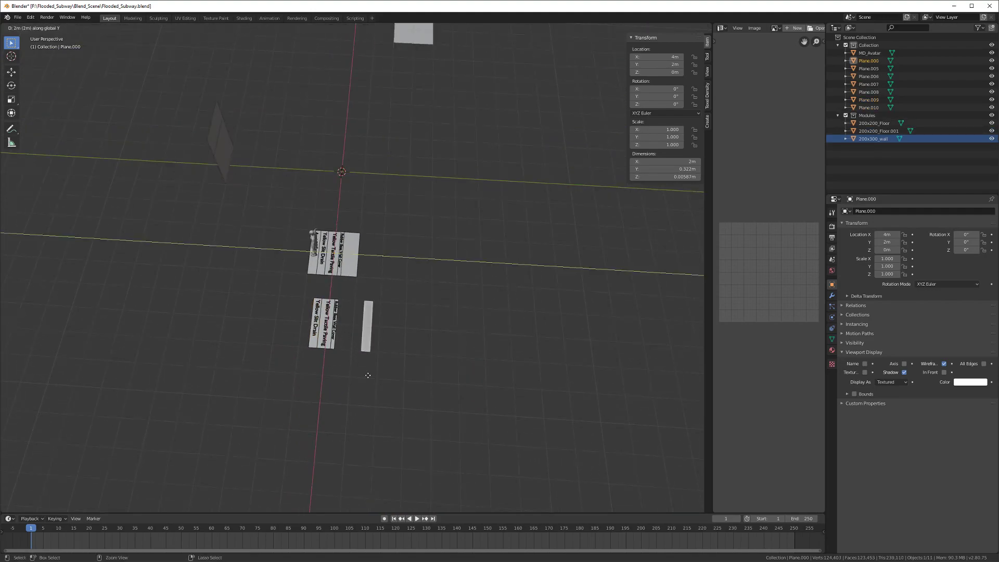
left_click(390, 378)
Step: Move the copied strip along X next to the floor tiles and frame it
middle_click_drag(390, 351, 354, 410, "shift")
key("g")
key("y")
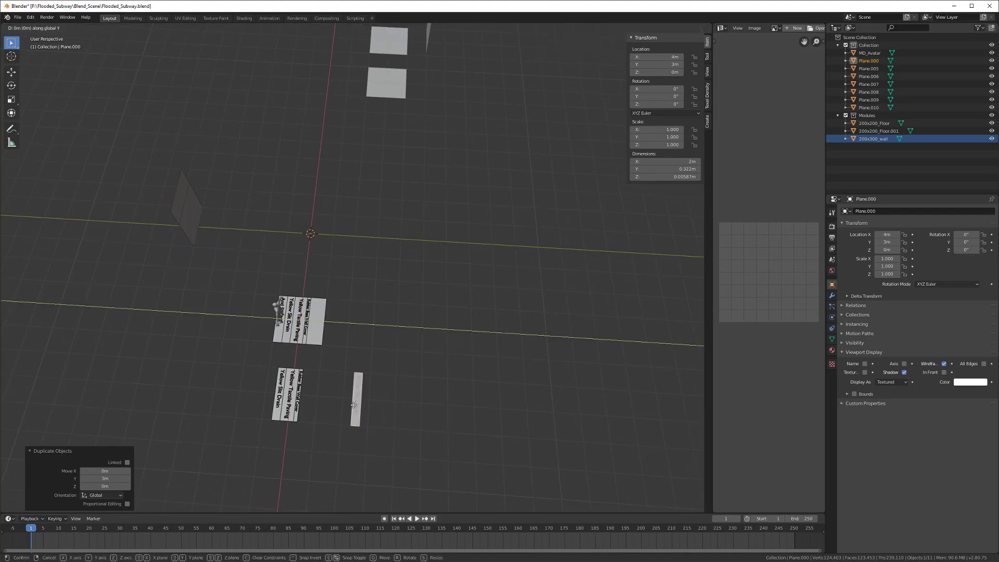
key("x")
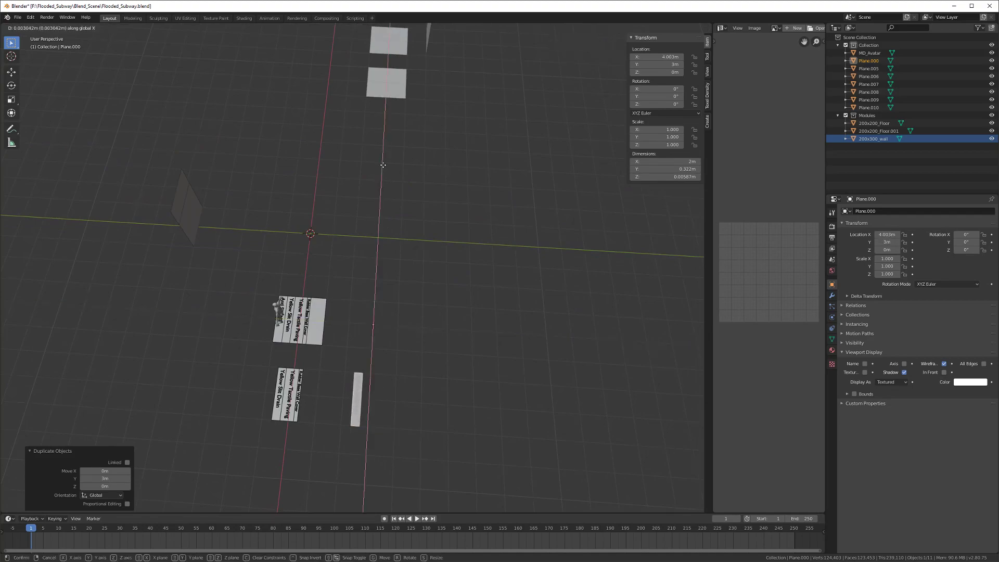
left_click(384, 131)
middle_click_drag(379, 134, 408, 323)
key("KP_Decimal")
scroll(369, 222, "down", 3)
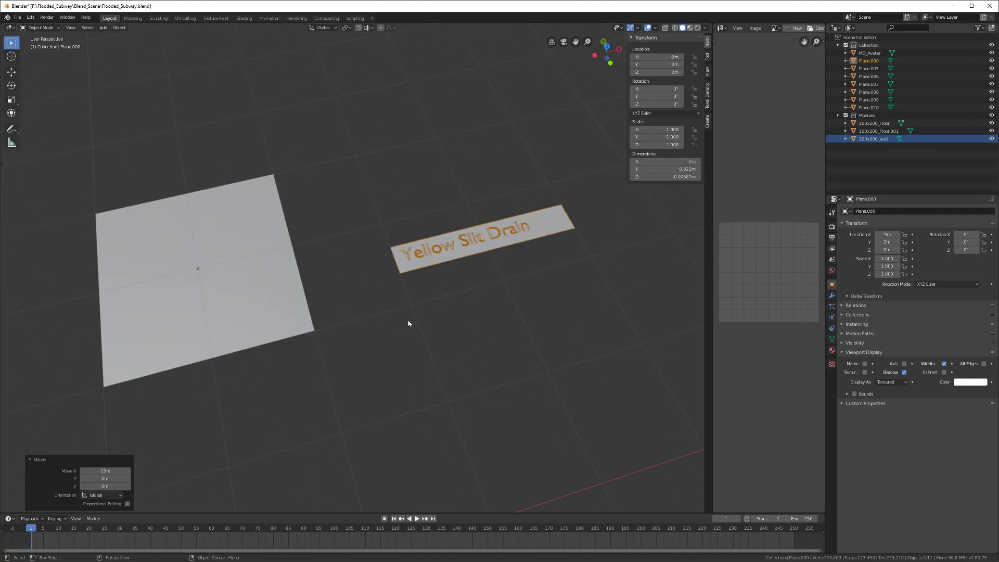
Step: Show the strip's material settings in the Properties editor
left_click(831, 349)
scroll(487, 277, "down", 5)
scroll(487, 277, "down", 4)
scroll(406, 297, "up", 2)
middle_click_drag(562, 280, 405, 325, "shift")
Step: Give the Yellow Slit Drain strip a new yellow Subway_Trimsheet material with a fake user
left_click(489, 319)
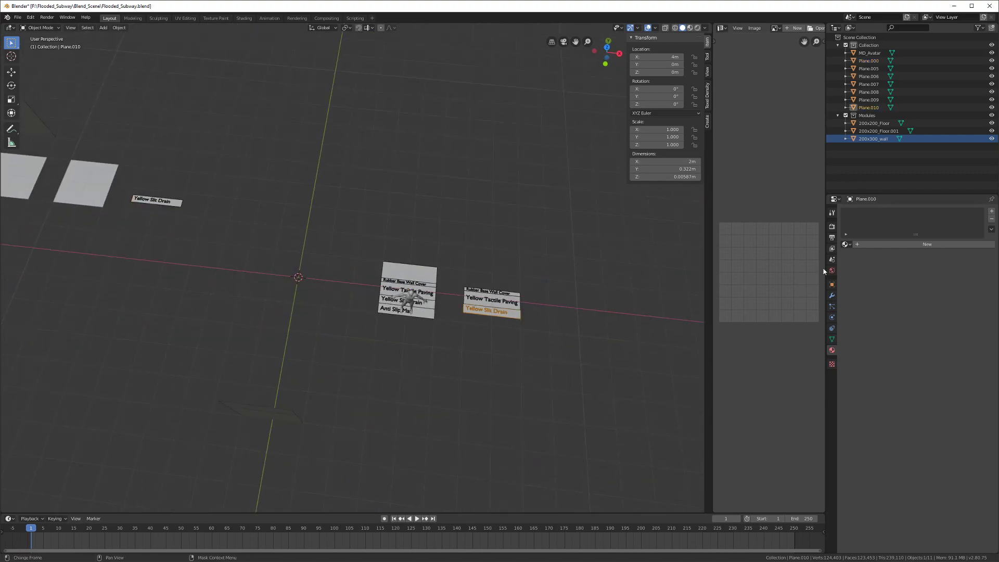
left_click(869, 245)
double_click(876, 215)
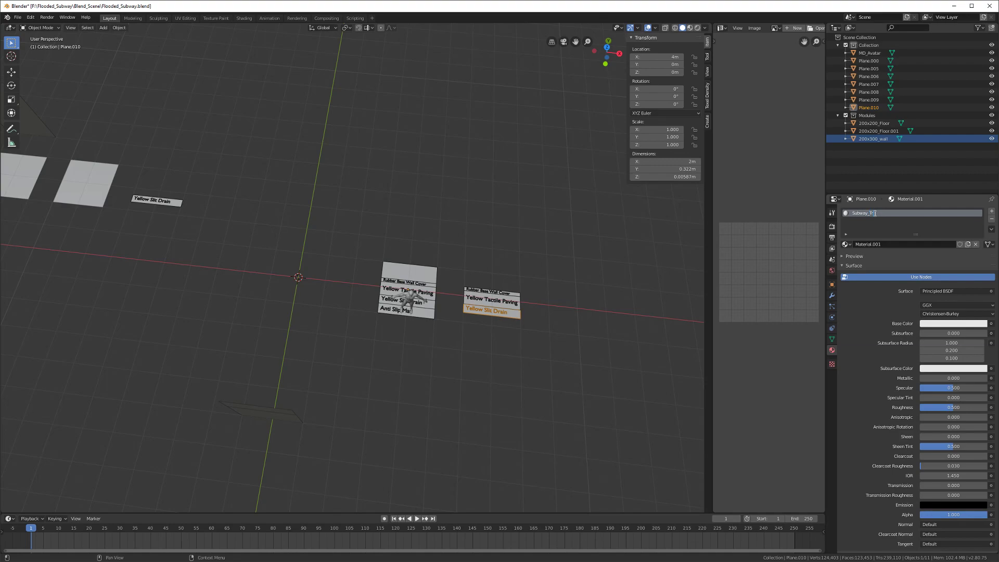
key("Return")
left_click(960, 244)
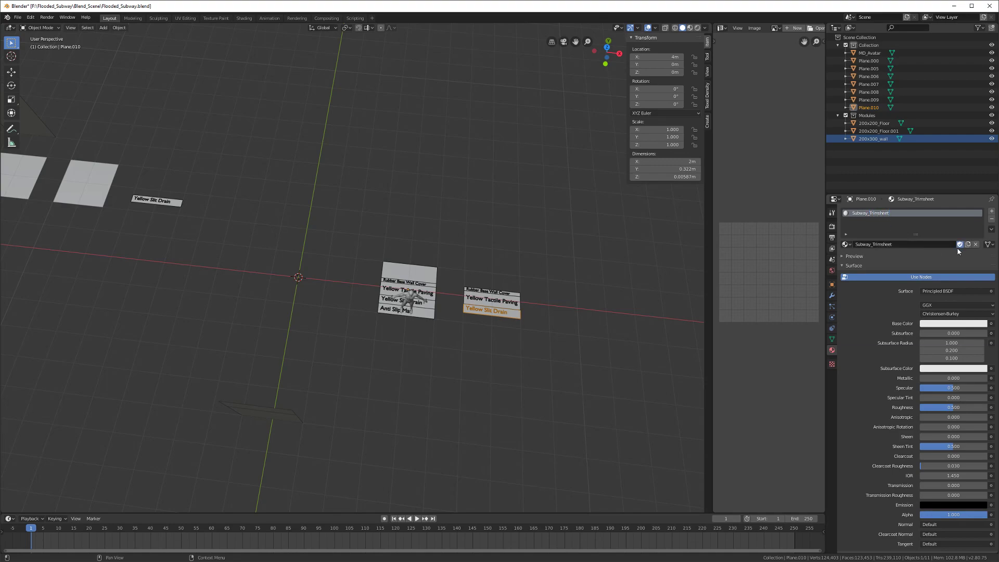
left_click(931, 325)
left_click_drag(941, 247, 923, 258)
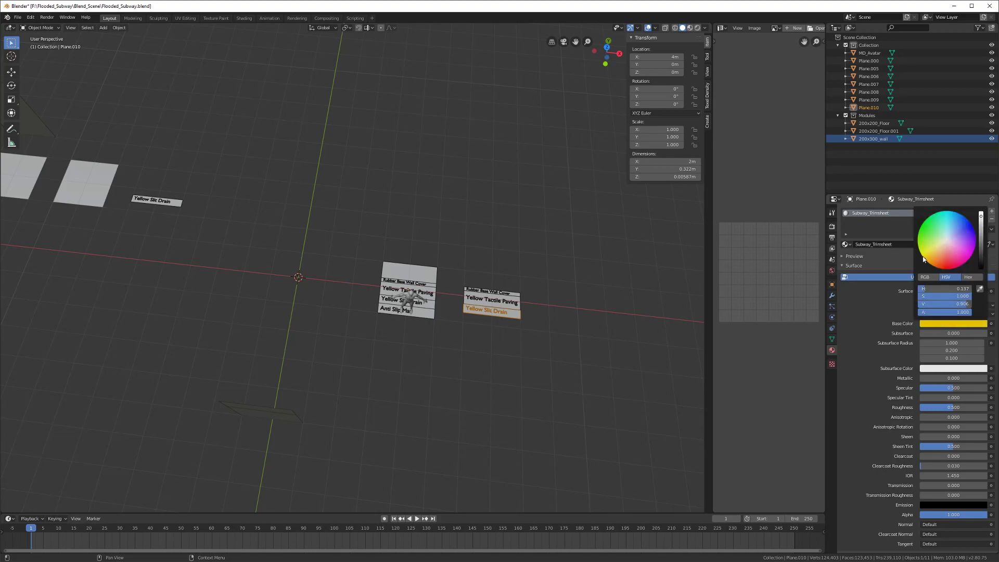
Step: Link the Subway_Trimsheet material from the yellow strip to the other label strips
middle_click_drag(523, 311, 417, 399)
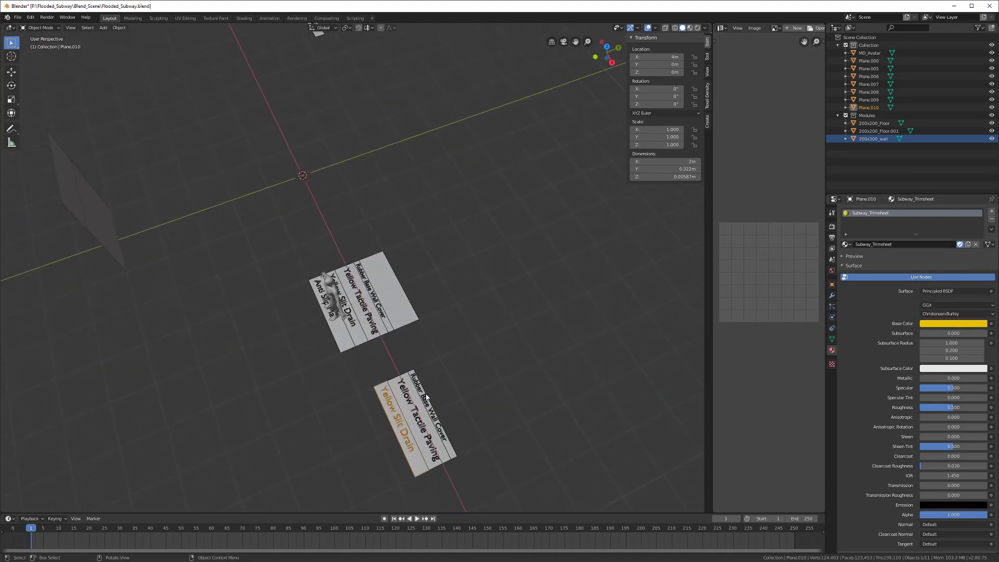
left_click(417, 398, "shift")
left_click(407, 387, "shift")
scroll(407, 387, "down", 2)
left_click(324, 80, "shift")
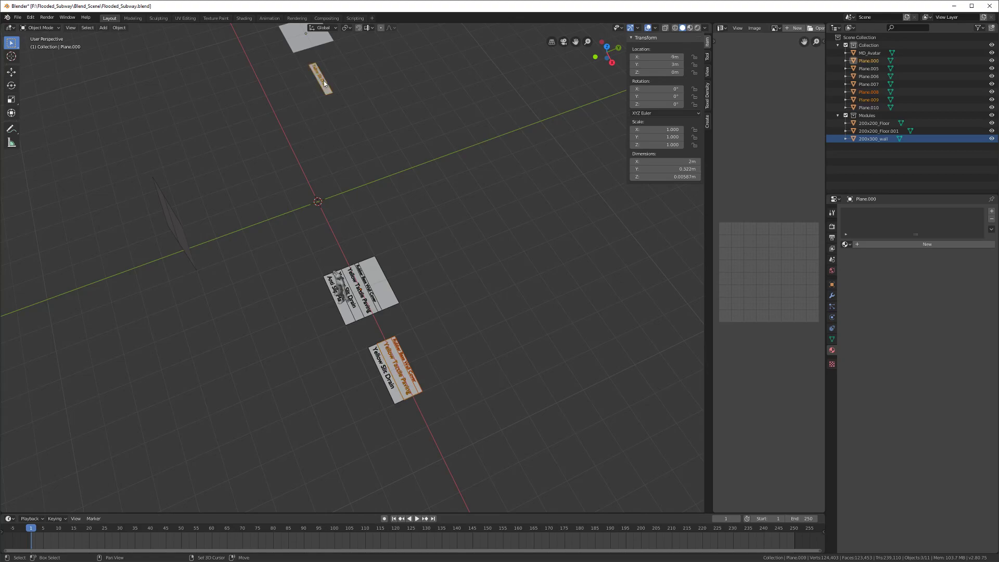
left_click(380, 365, "shift")
key("ctrl+l")
mouse_move(381, 366)
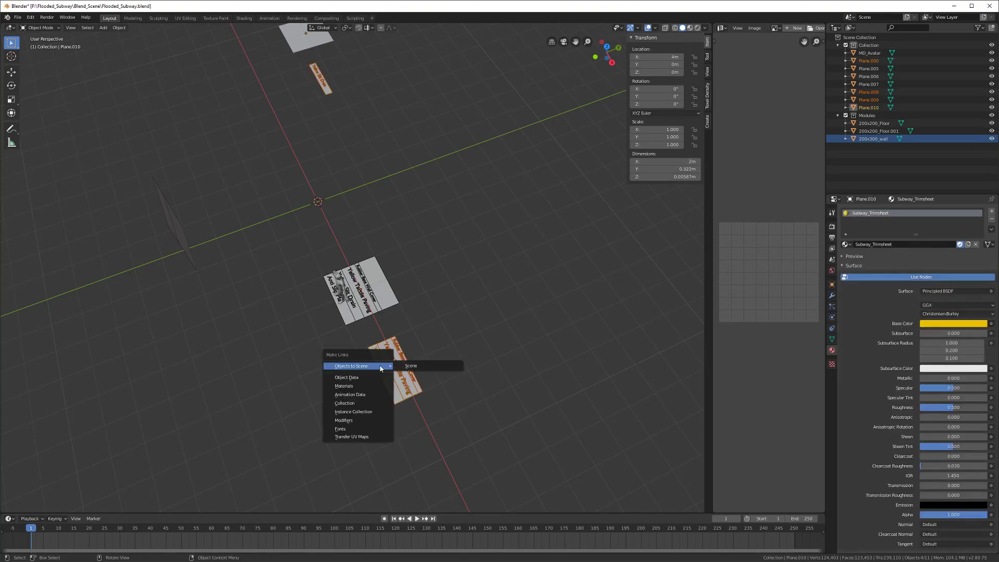
left_click(366, 386)
Step: Select only the copied Yellow Slit Drain strip from a near top-down view
middle_click_drag(377, 323, 382, 219)
left_click(299, 241)
scroll(441, 312, "up", 4)
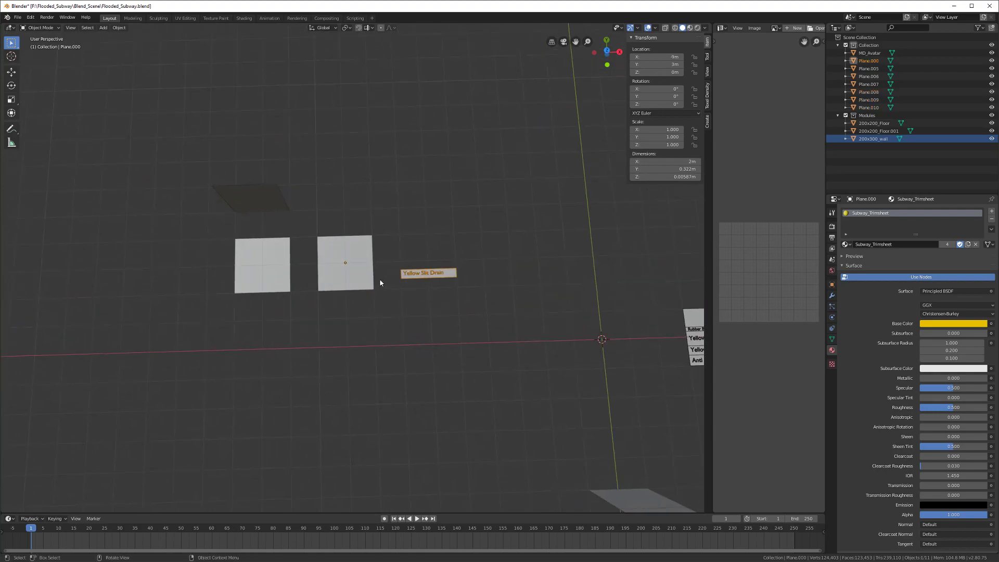
middle_click_drag(441, 312, 463, 314)
Step: Move the copied Yellow Slit Drain strip along X onto the second floor tile
key("g")
key("y")
key("x")
left_click(336, 315)
scroll(336, 314, "up", 3)
middle_click_drag(336, 315, 253, 289)
scroll(348, 283, "up", 3)
middle_click_drag(317, 353, 337, 257, "shift")
scroll(348, 283, "up", 3)
Step: Adjust the strip's height along Z and save the file
key("Tab")
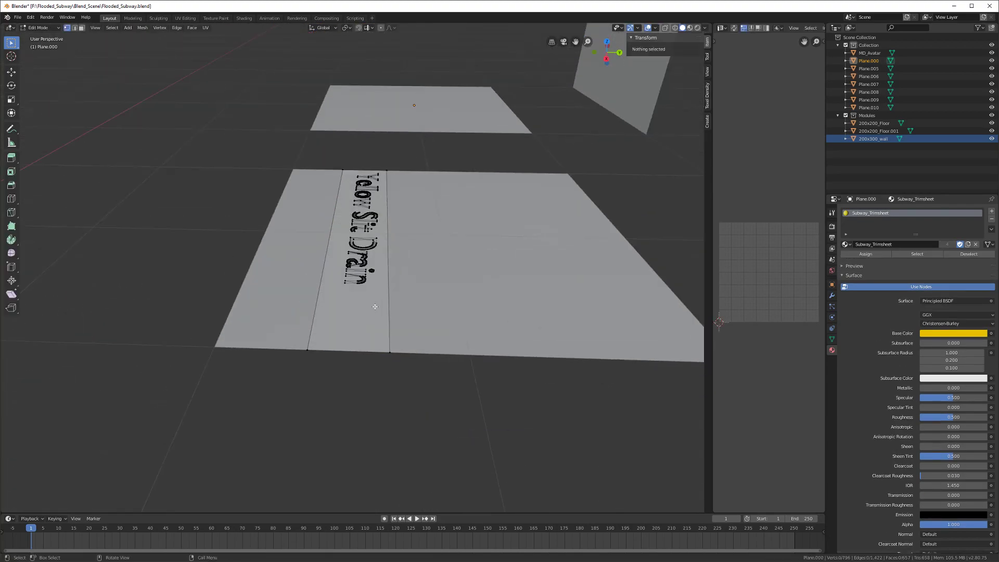
key("Tab")
middle_click_drag(374, 307, 379, 285)
key("g")
key("z")
left_click(380, 284)
key("ctrl+s")
Step: Select the second floor tile and clear its vertex selection in Edit Mode
left_click(517, 304)
middle_click_drag(517, 304, 436, 331)
key("Tab")
key("alt+a")
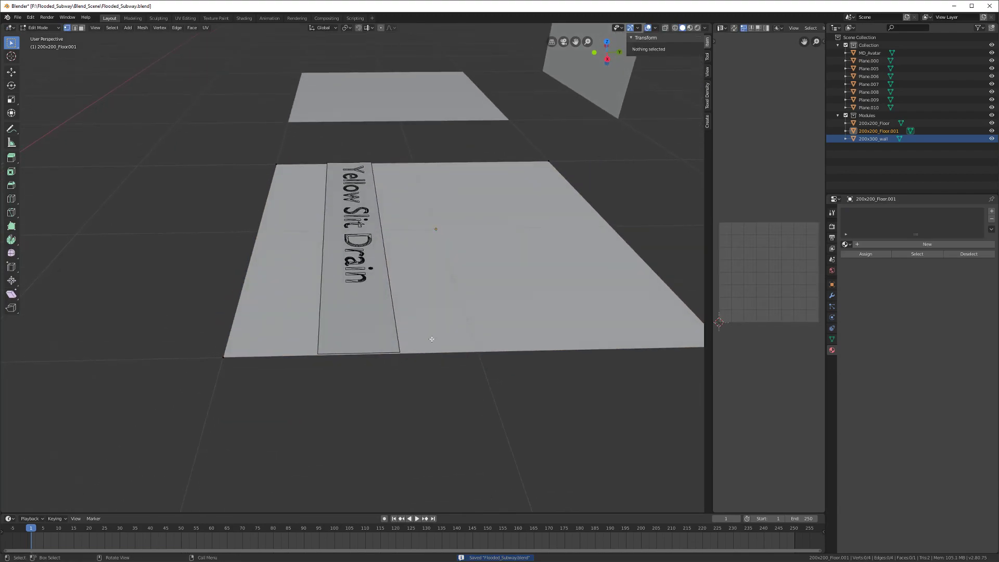
key("Tab")
Step: Place the 3D cursor at the Yellow Slit Drain strip's bottom-right corner vertex
left_click(369, 346)
key("Tab")
right_click(401, 355)
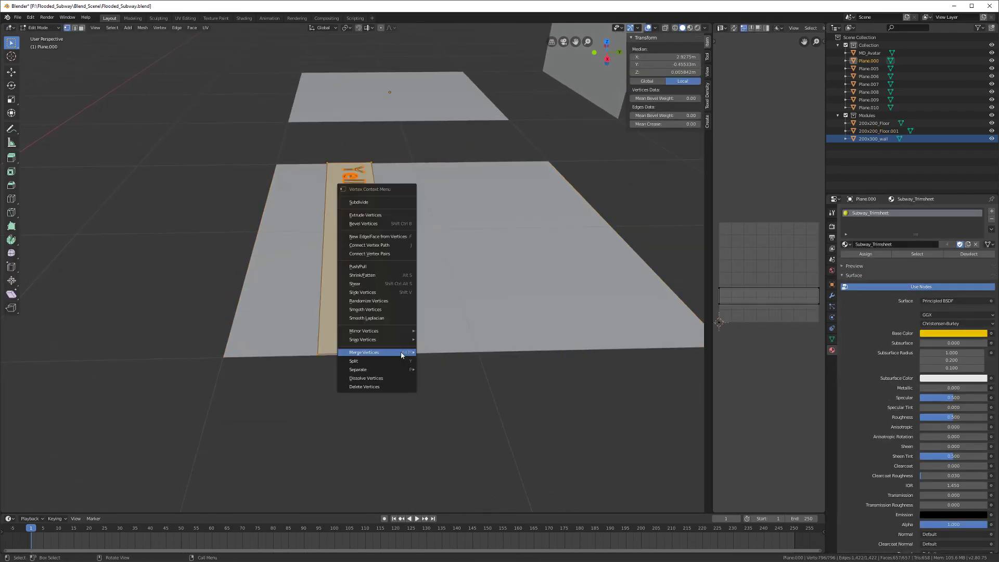
left_click(397, 402)
middle_click_drag(396, 402, 380, 410)
key("alt+a")
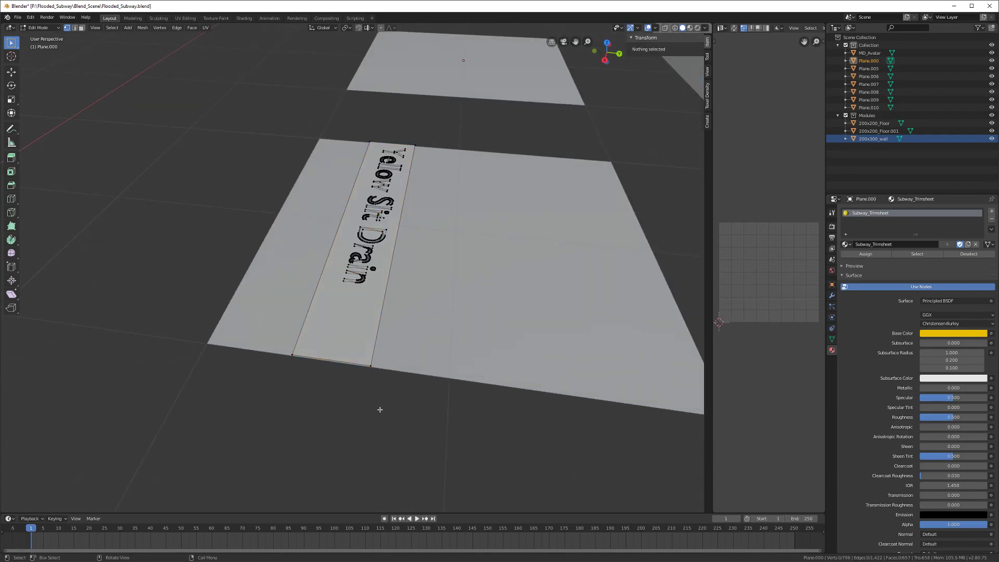
left_click(371, 366)
key("shift+s")
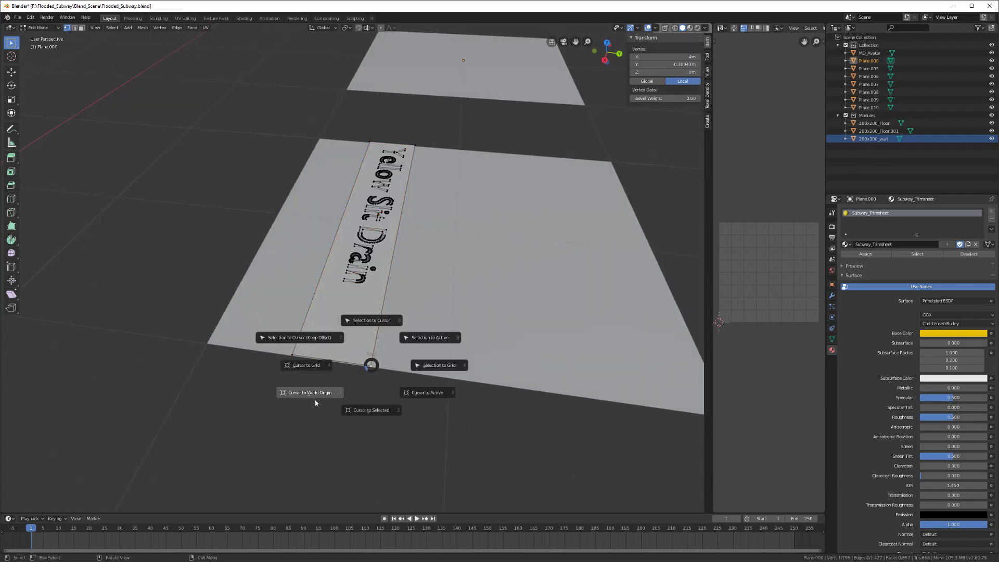
left_click(421, 397)
middle_click_drag(367, 393, 330, 376)
key("Tab")
Step: Loop-cut the second floor tile and flatten the loop (S Y 0) onto the strip's edge
left_click(412, 341)
key("Tab")
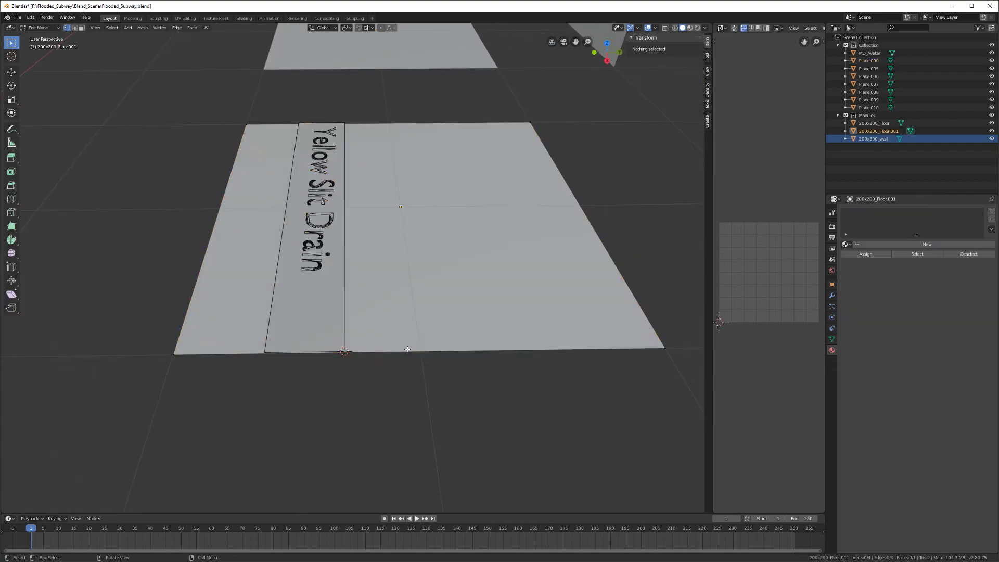
left_click(346, 27)
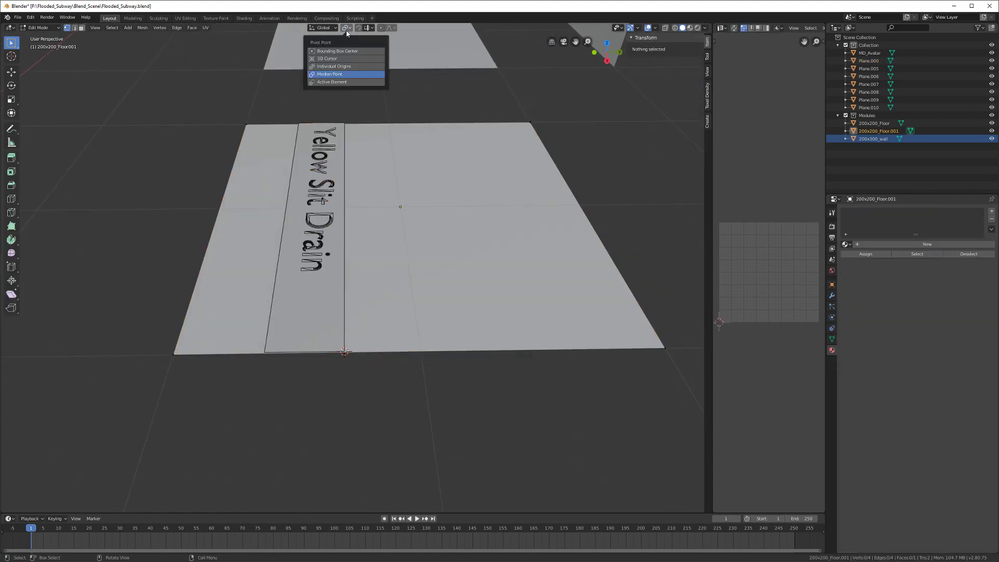
left_click(341, 58)
key("ctrl+r")
left_click(401, 350)
right_click(400, 380)
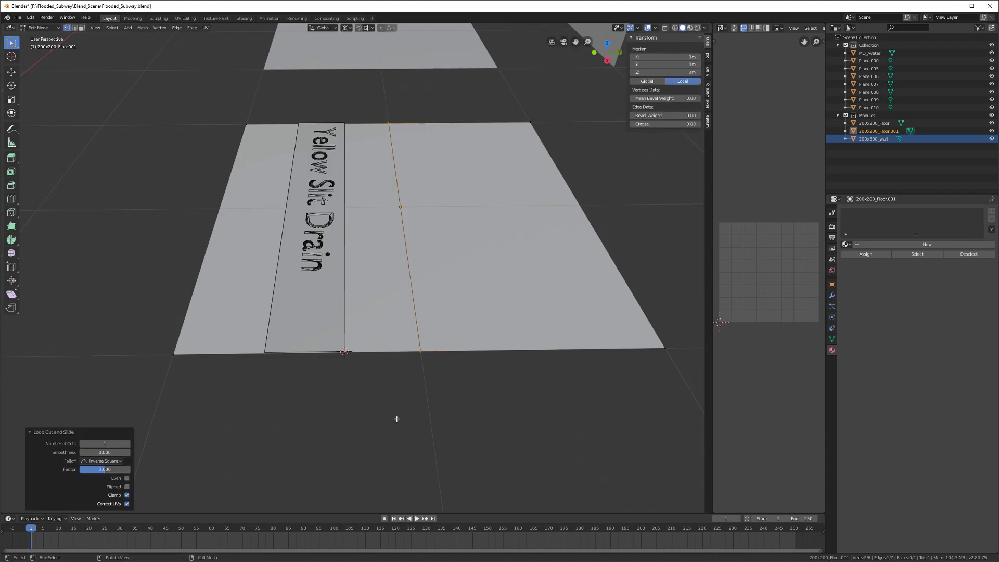
type("sxy0")
key("Return")
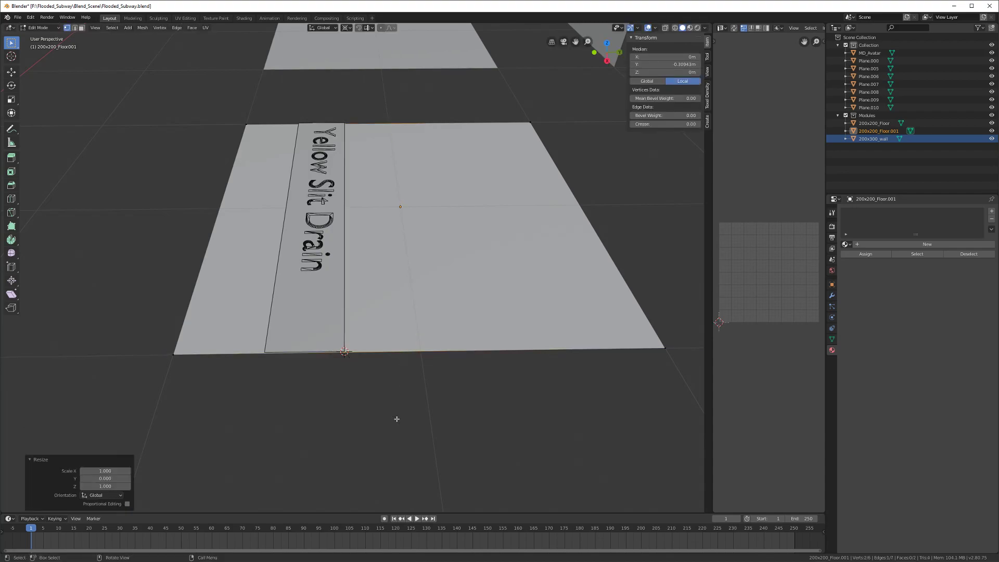
middle_click_drag(396, 419, 437, 415, "shift")
Step: Edit the strip and floor tile together with Active Element as pivot
key("Tab")
left_click(352, 317)
key("Tab")
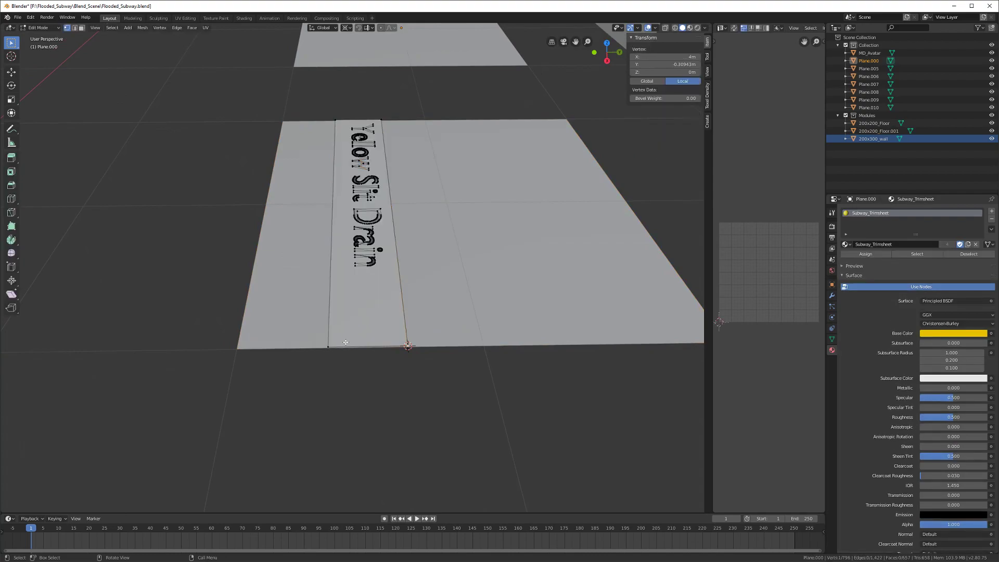
key("Tab")
left_click(295, 331, "shift")
key("Tab")
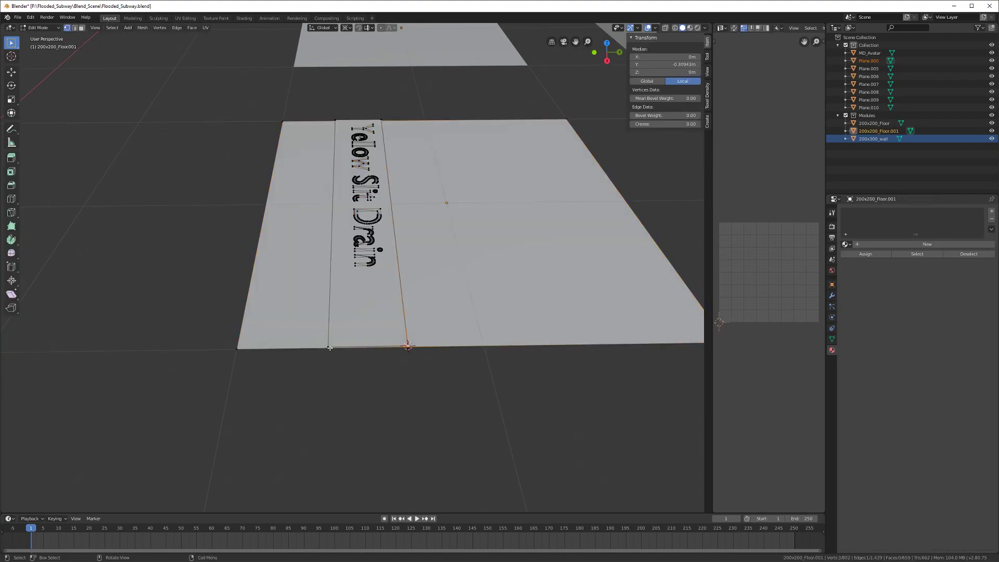
left_click(346, 28)
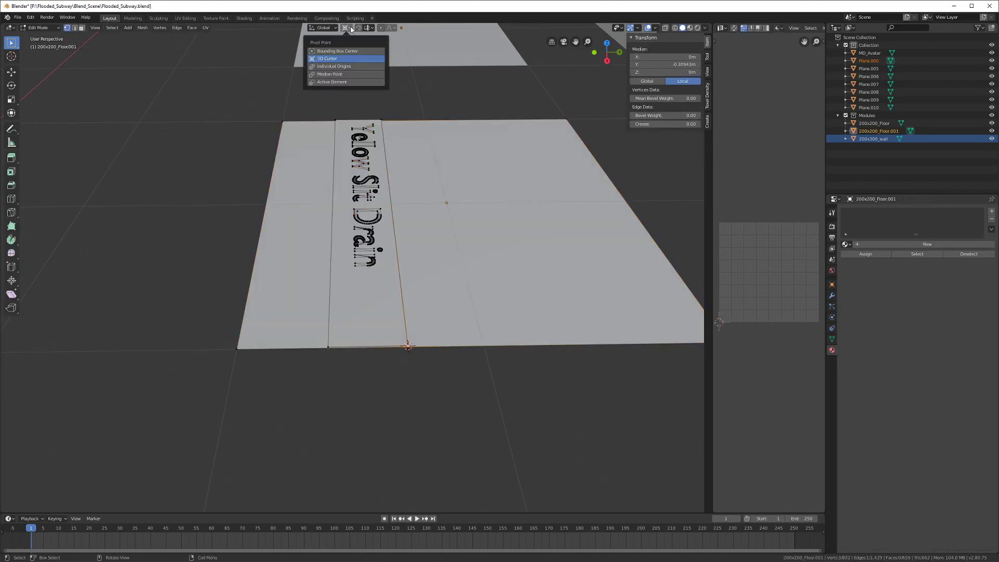
left_click(339, 74)
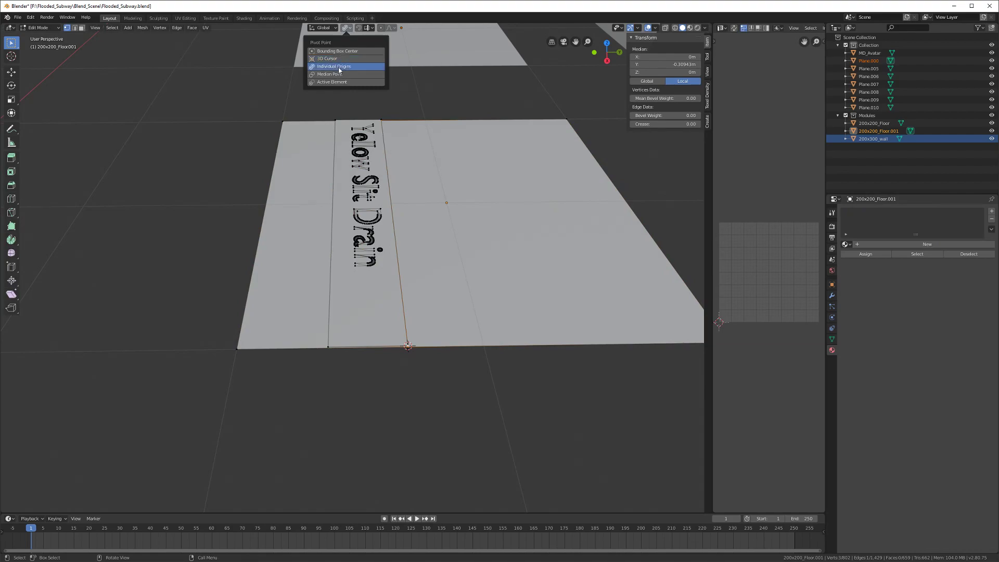
left_click(339, 83)
Step: Add a second loop cut and scale it to 0 on Y, aligning it to the strip's left edge
middle_click_drag(258, 167, 276, 160)
key("ctrl+r")
left_click(255, 152)
right_click(255, 152)
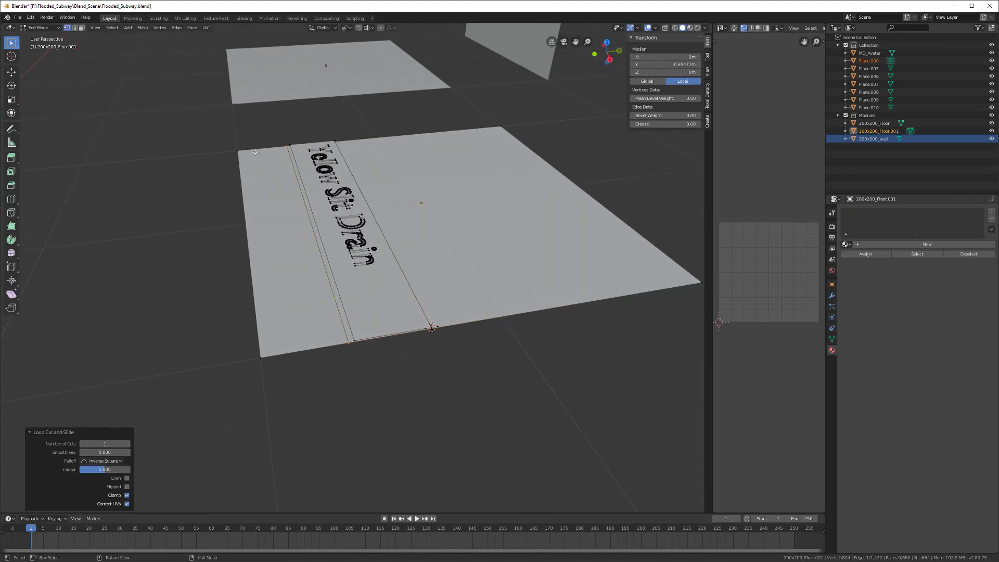
left_click(358, 338, "shift")
key("s")
key("x")
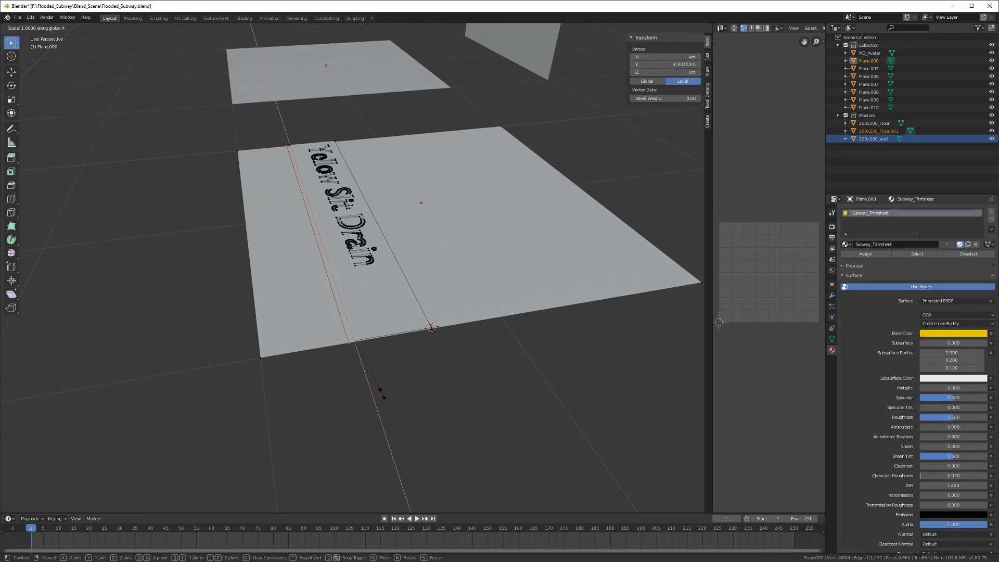
key("y")
key("0")
key("Return")
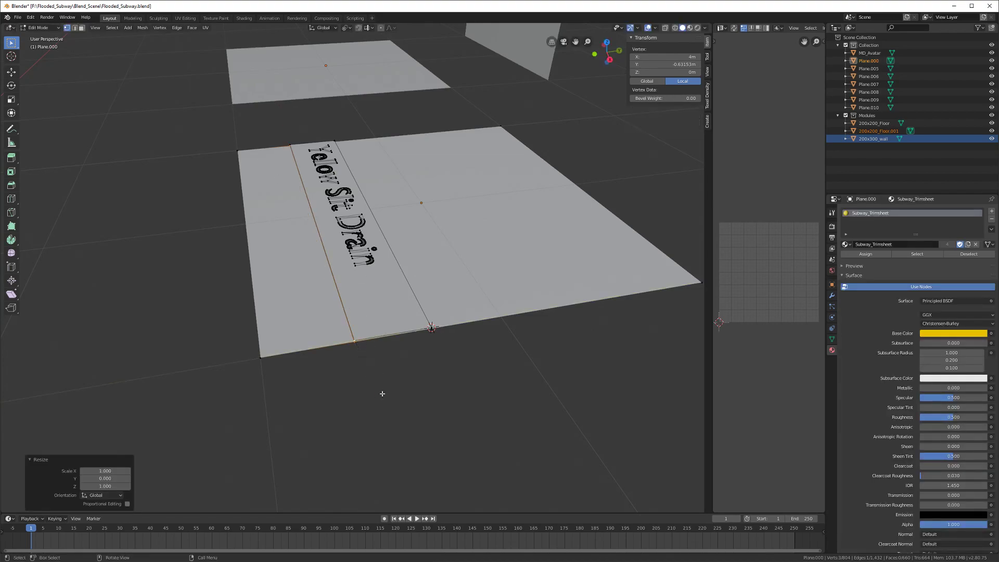
Step: Check a floor face in face select mode, then return to Object Mode and select the decal strip
scroll(382, 394, "up", 3)
middle_click_drag(382, 392, 357, 290)
key("3")
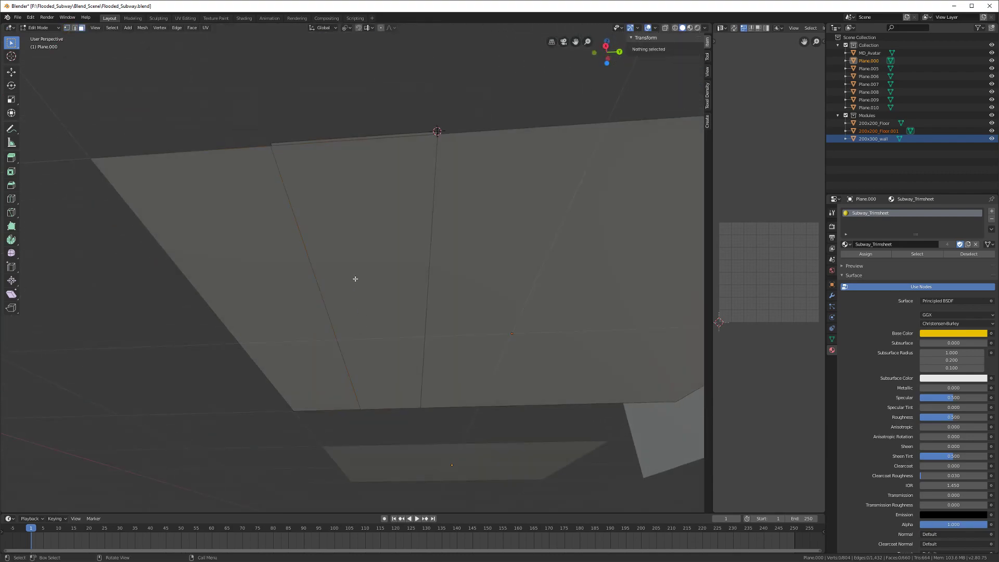
left_click(352, 225)
middle_click_drag(352, 222, 367, 268)
key("Tab")
left_click(366, 266)
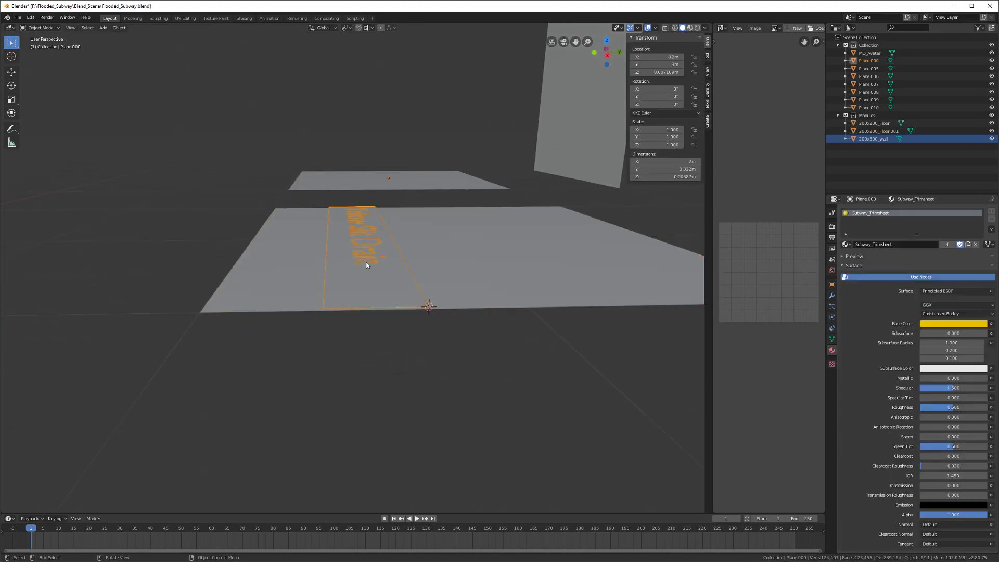
Step: Join the Yellow Slit Drain decal strip into 200x200_Floor.001 with Ctrl+J
left_click(497, 307, "shift")
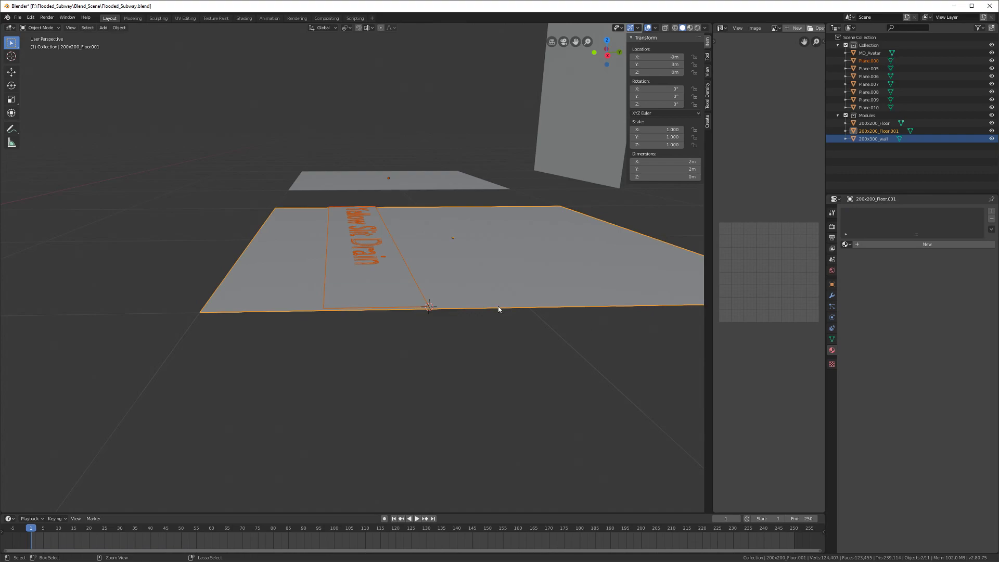
key("ctrl+j")
middle_click_drag(498, 310, 397, 312)
key("Tab")
key("Tab")
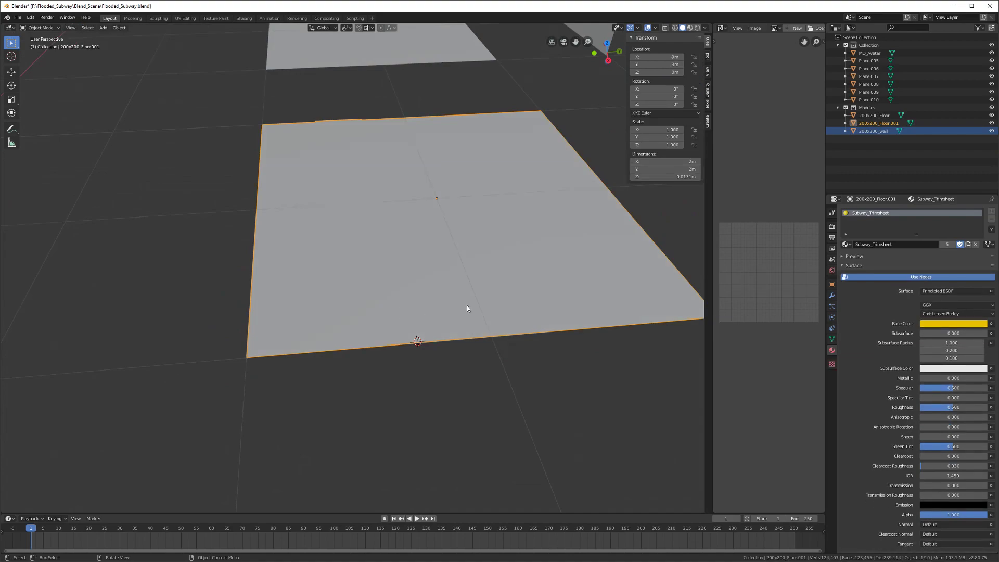
Step: Inspect the joined floor and drain strip in Edit Mode, then return to Object Mode
middle_click_drag(575, 310, 544, 287)
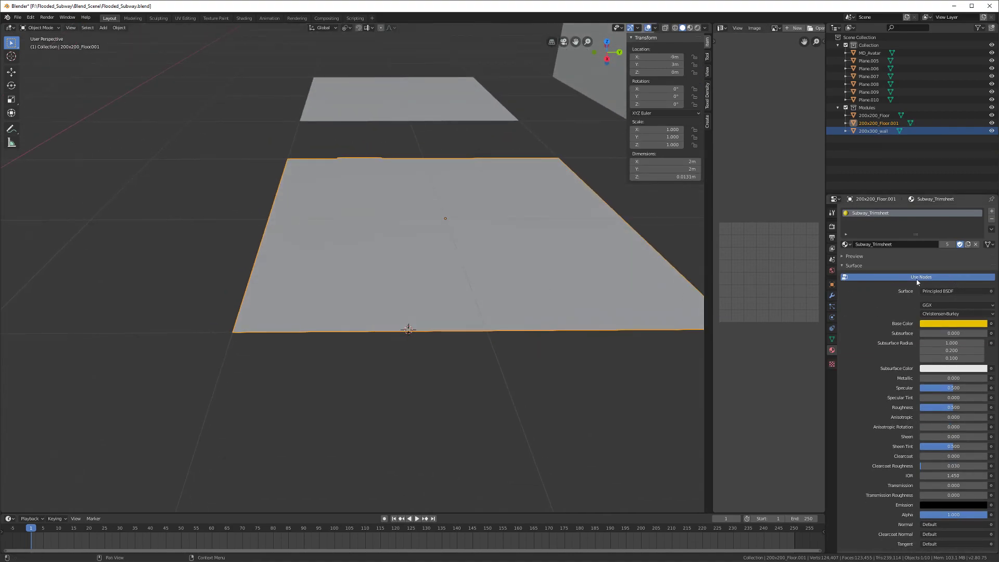
middle_click_drag(499, 268, 462, 304)
key("Tab")
scroll(461, 305, "down", 5)
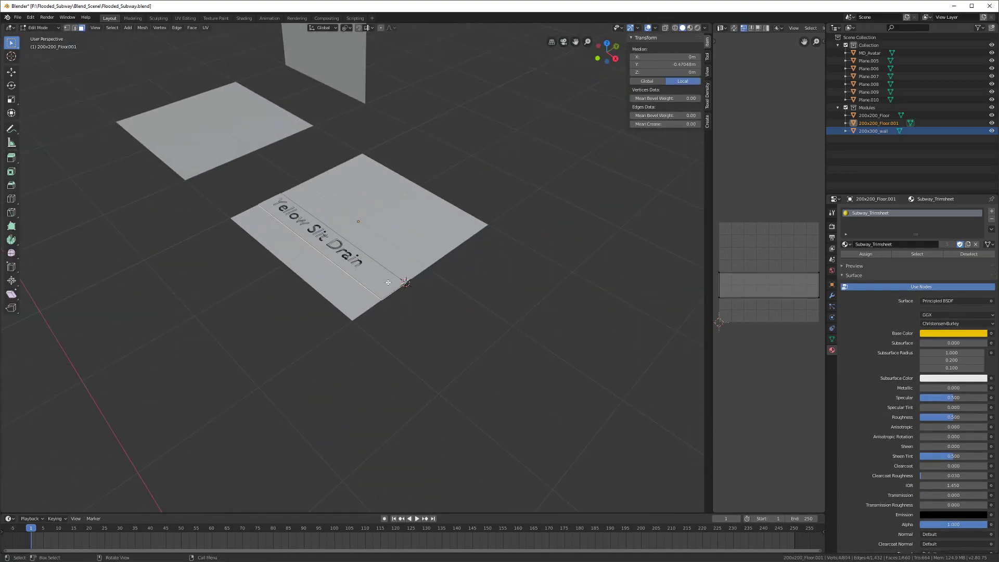
middle_click_drag(390, 283, 435, 294)
scroll(435, 295, "down", 8)
middle_click_drag(508, 306, 347, 309, "shift")
scroll(343, 281, "up", 4)
key("Tab")
Step: Select all of trimsheet plane Plane.007 in Edit Mode to view its UV layout
left_click(322, 312)
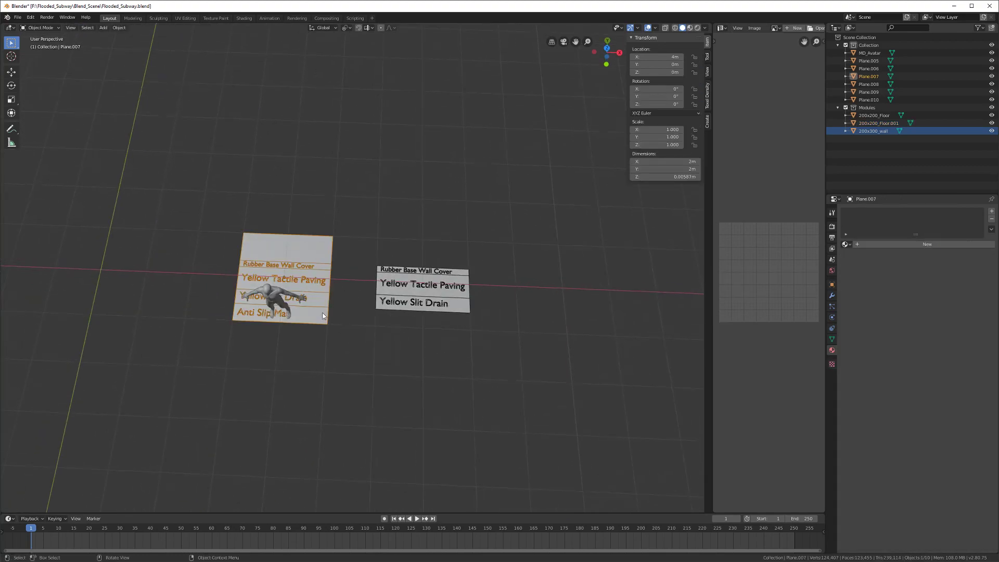
scroll(323, 312, "up", 2)
key("Tab")
key("a")
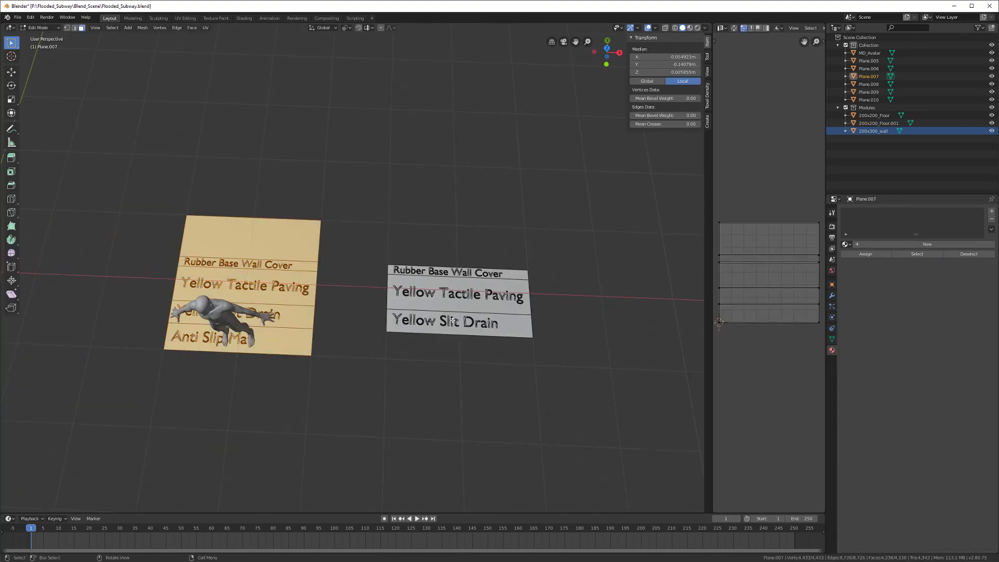
middle_click_drag(697, 285, 702, 299)
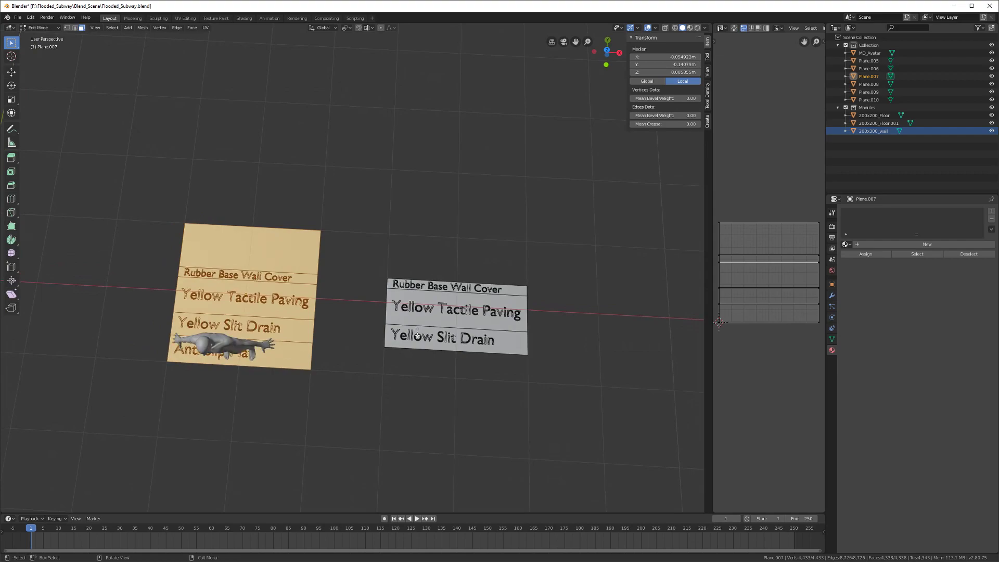
middle_click_drag(416, 341, 418, 348)
scroll(417, 348, "down", 2)
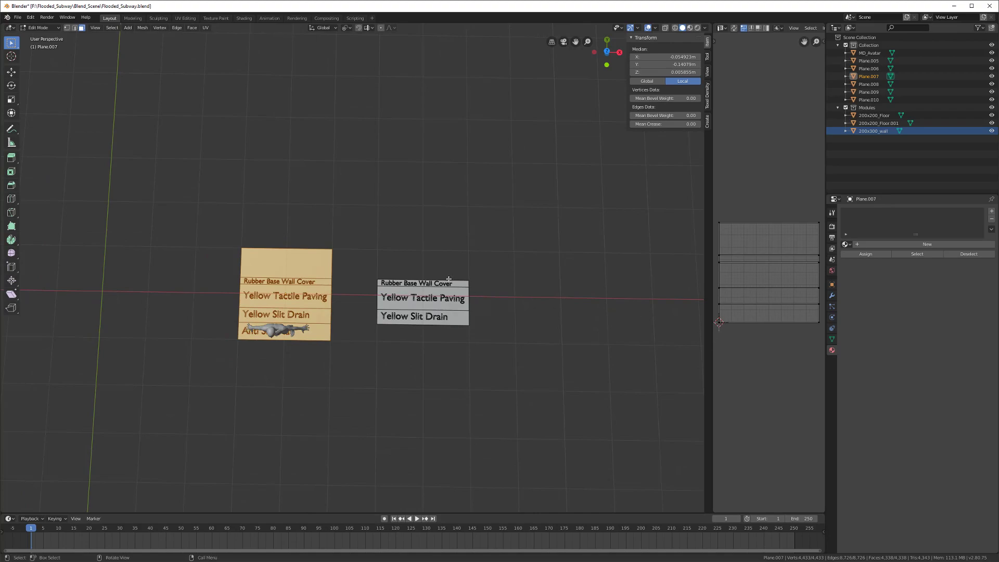
Step: Leave Edit Mode, pan back to the floor modules and select 200x200_Floor.001
middle_click_drag(260, 236, 486, 286, "shift")
middle_click_drag(158, 268, 375, 263, "shift")
middle_click_drag(229, 254, 358, 276, "shift")
key("Tab")
left_click(357, 261)
Step: Switch between the floor and Plane.007, toggling Edit Mode on each
key("Tab")
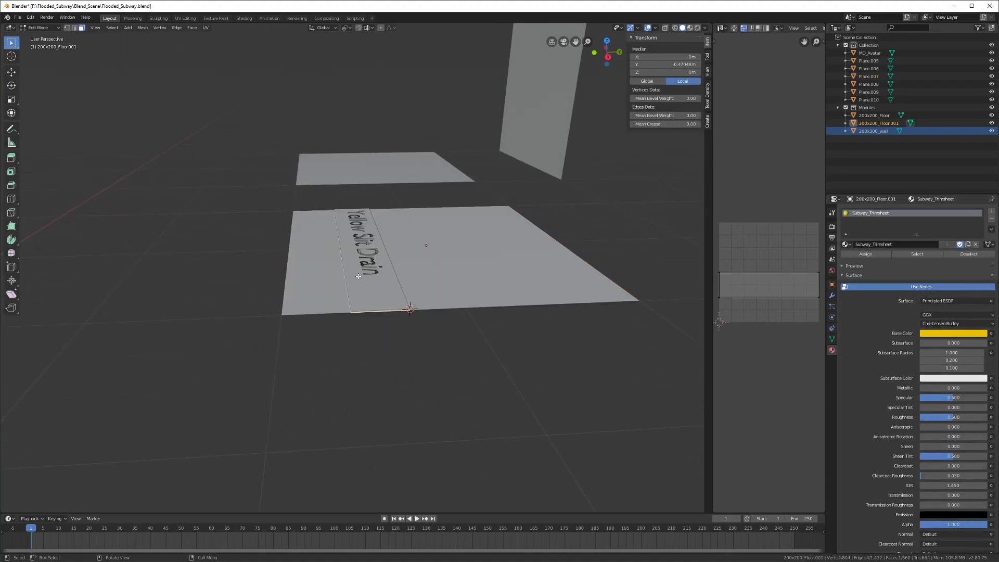
key("Tab")
key("Tab")
key("Tab")
left_click(374, 292)
key("Tab")
key("alt+a")
key("Tab")
left_click(374, 291)
key("Tab")
key("Tab")
key("Tab")
Step: Undo the join and delete the floor face under the drain strip
key("ctrl+z")
key("ctrl+z")
key("ctrl+z")
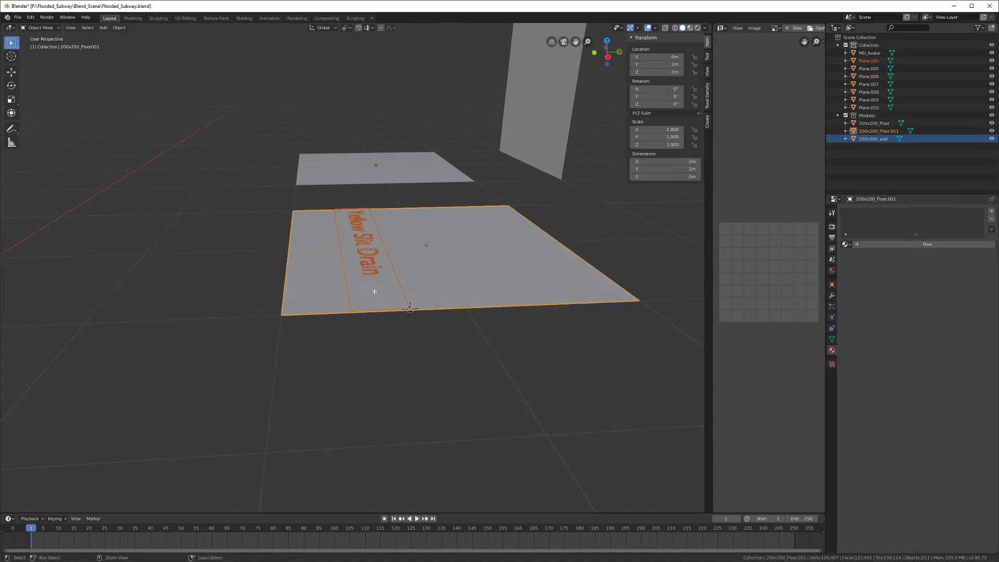
key("Tab")
key("Tab")
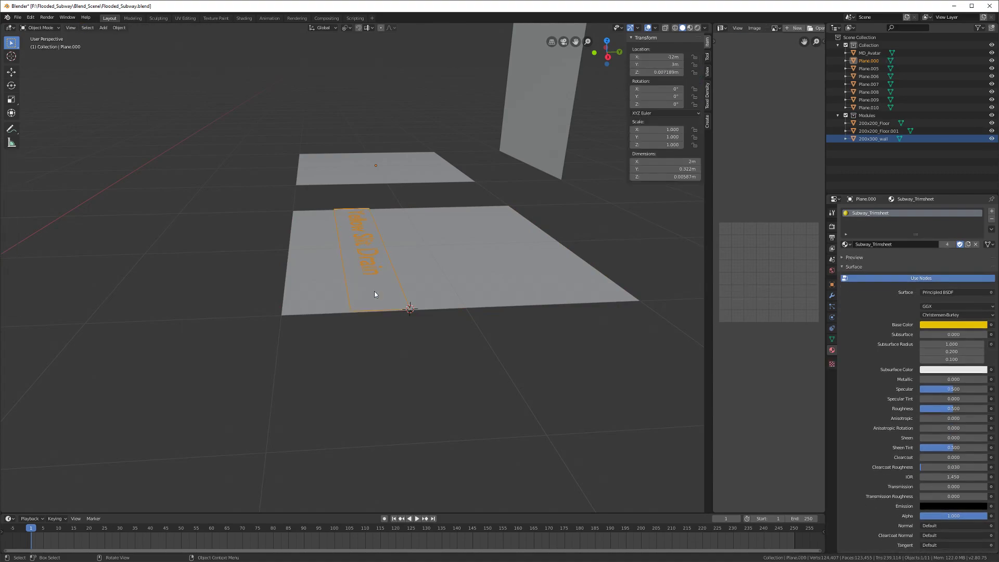
left_click(317, 294)
left_click(373, 297)
middle_click_drag(373, 300, 306, 291)
left_click(314, 274)
key("Tab")
key("x")
left_click(313, 265)
key("Tab")
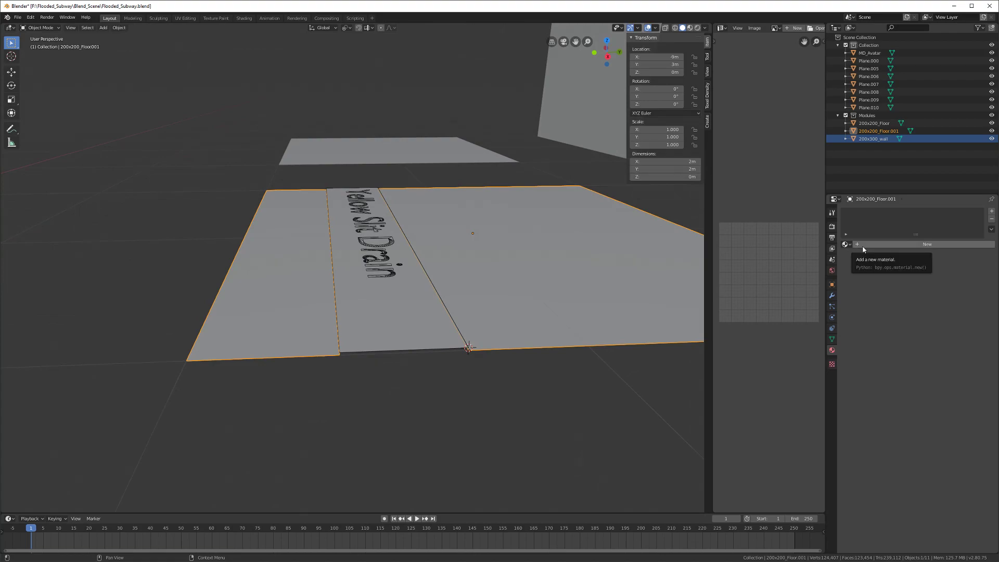
Step: Add a new floor material named Broken_Tile and protect it with a Fake User
left_click(863, 245)
double_click(876, 214)
type("Ti")
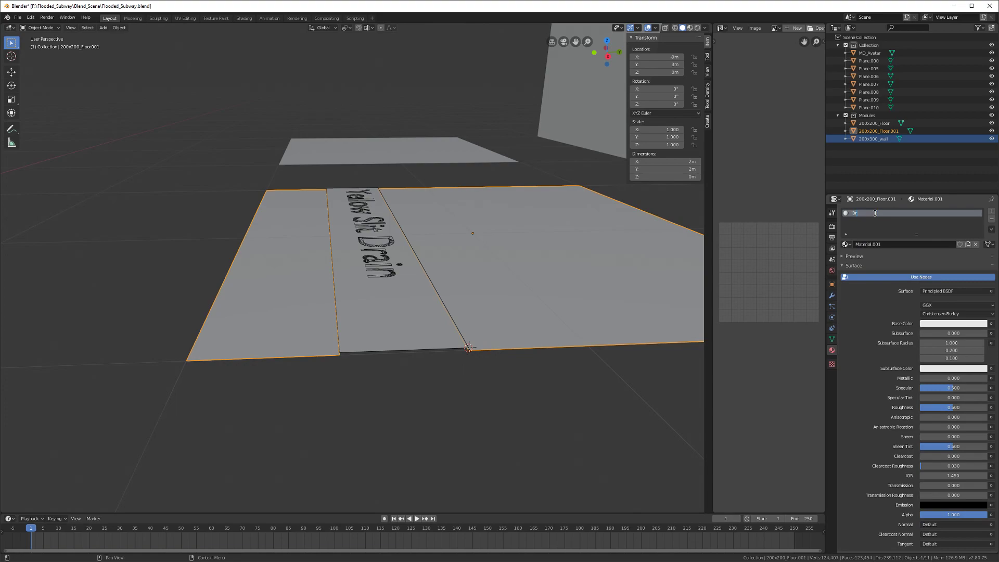
type("le")
key("Return")
left_click(960, 244)
Step: Rejoin the Yellow Slit Drain strip into 200x200_Floor.001 and check it in Edit Mode
middle_click_drag(411, 297, 395, 308)
left_click(396, 313)
left_click(471, 312, "shift")
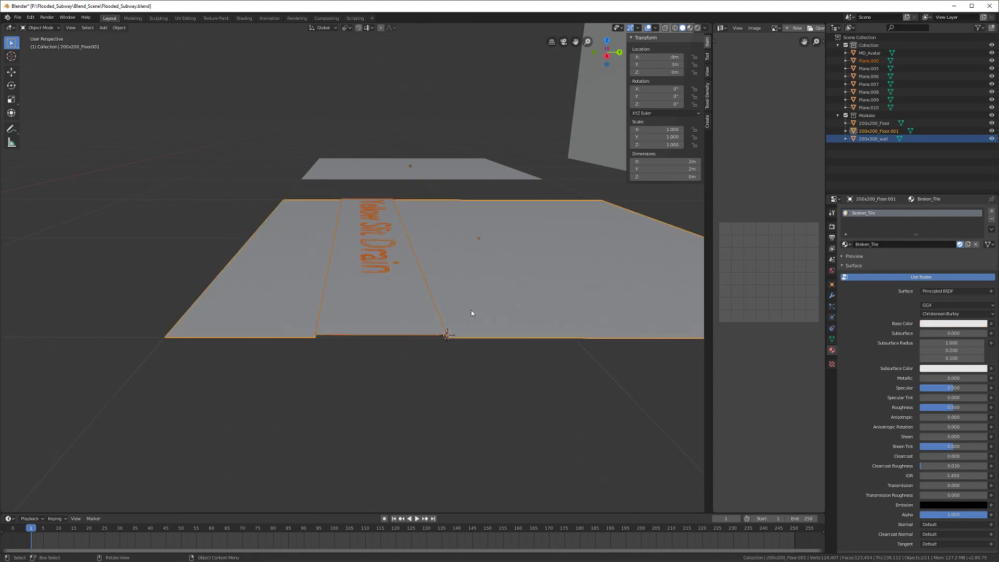
key("ctrl+j")
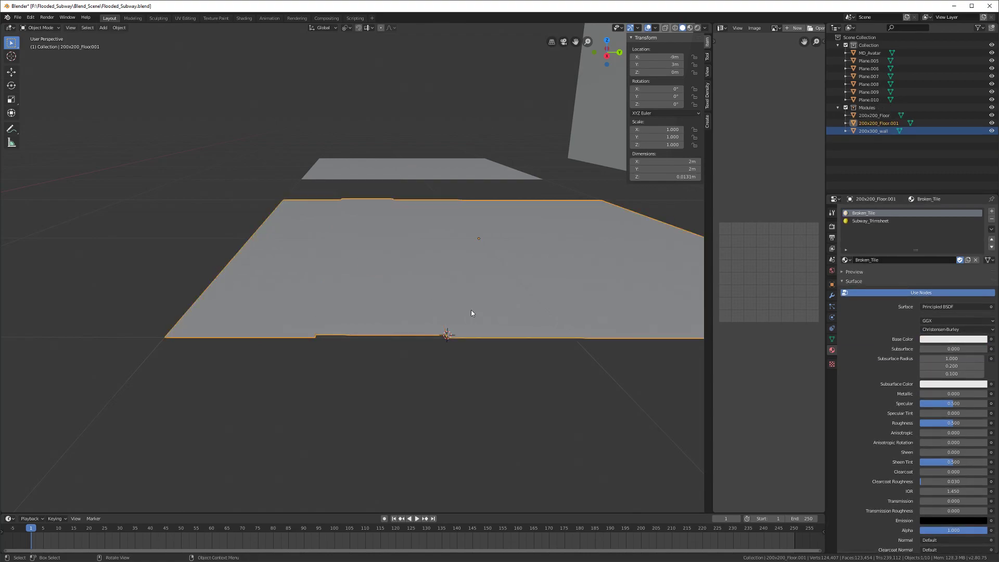
scroll(423, 346, "down", 2)
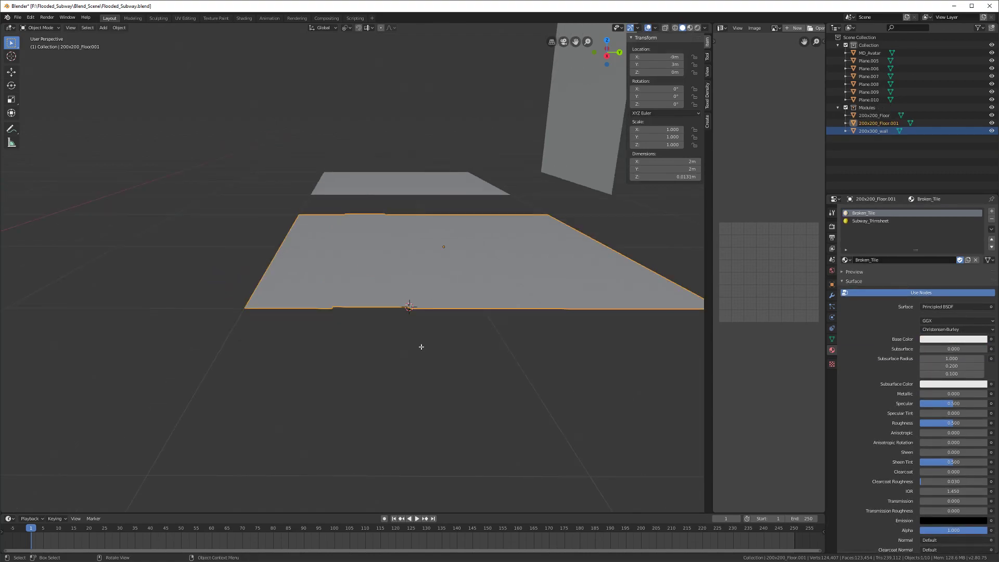
key("Tab")
scroll(394, 317, "up", 1)
key("Tab")
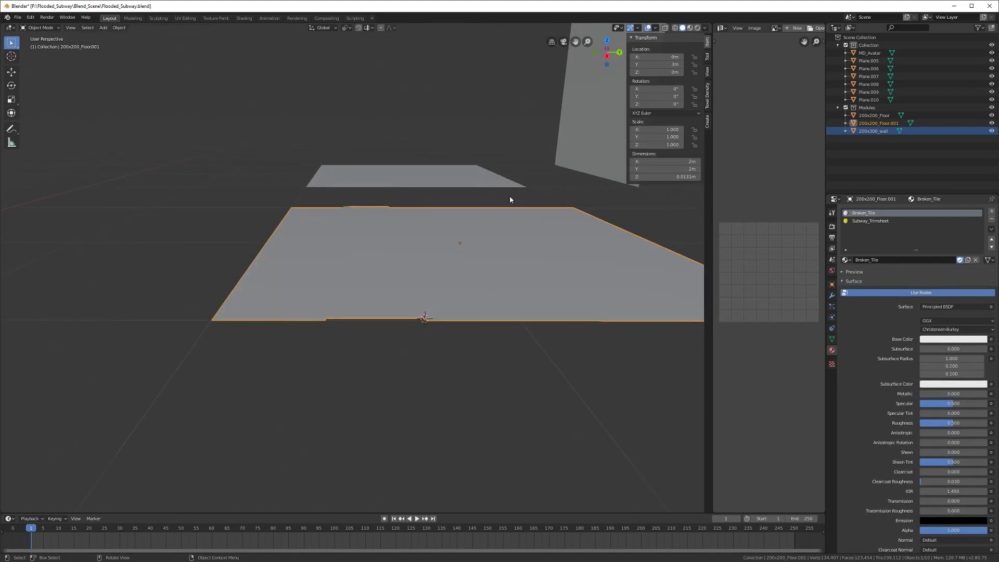
Step: Pick the Subway_Trimsheet material slot and toggle its node shading off and back on
left_click(705, 29)
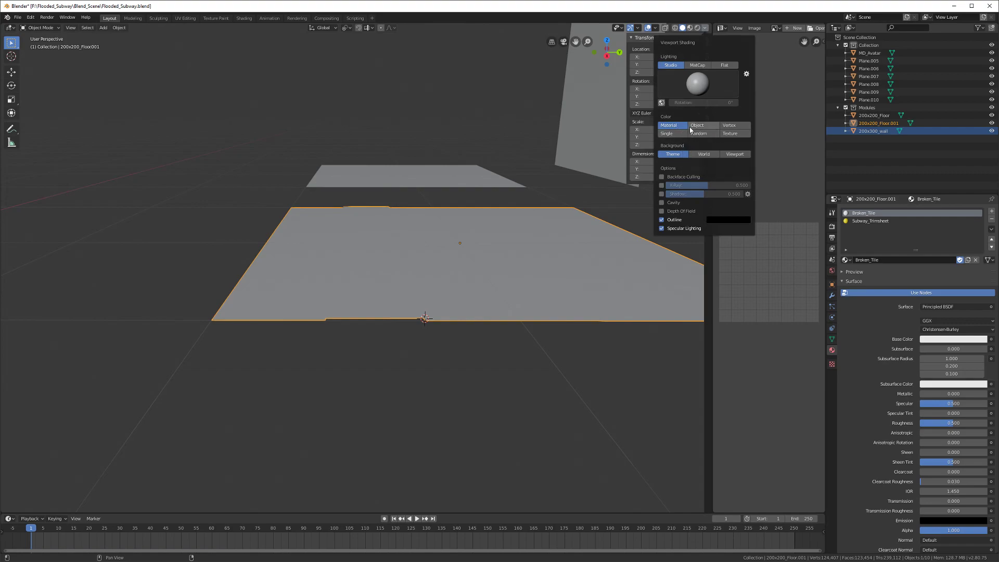
left_click(890, 221)
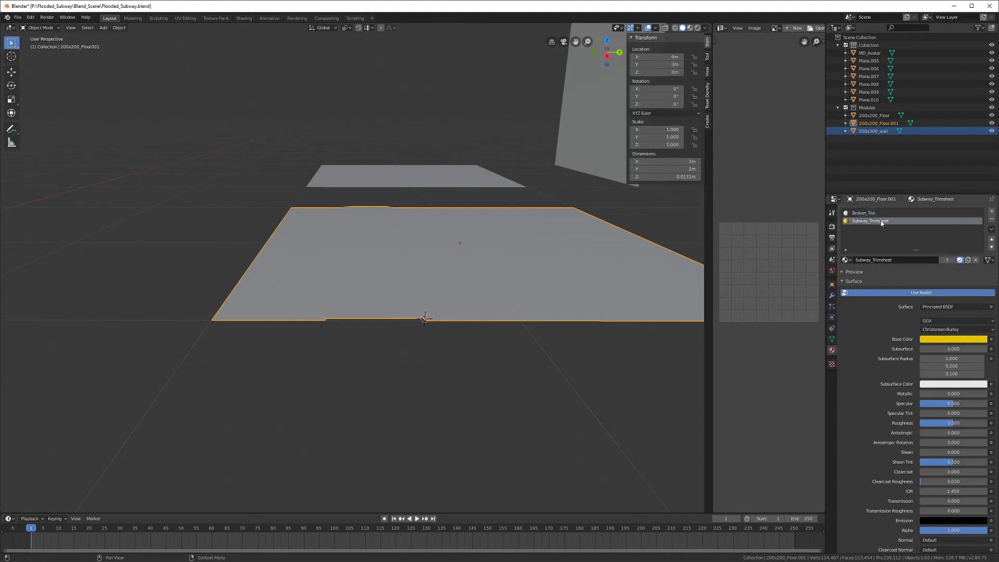
left_click(879, 294)
left_click(878, 294)
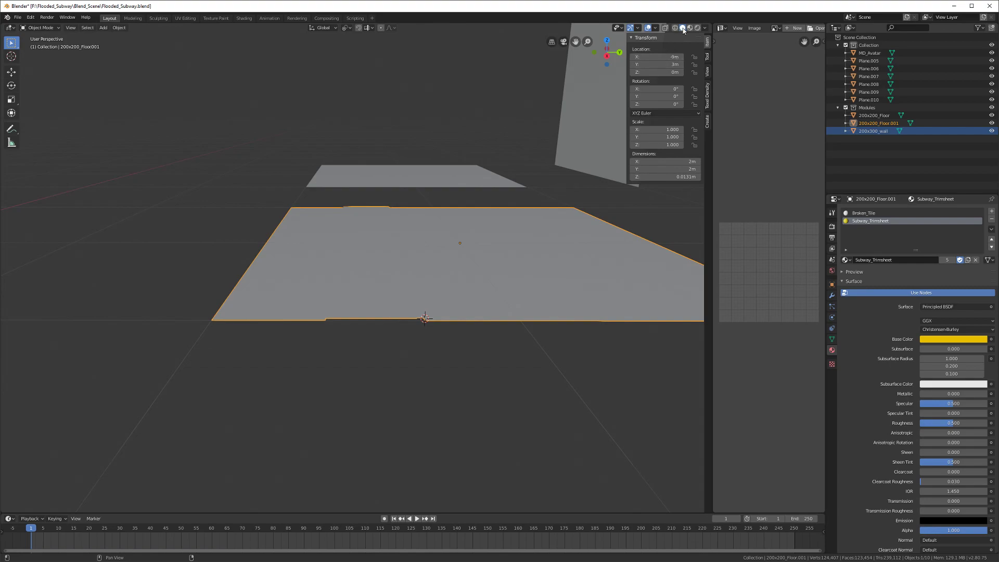
left_click(704, 29)
Step: Widen the image editor area and turn it into the Shader Editor
left_click_drag(711, 187, 497, 188)
left_click(508, 28)
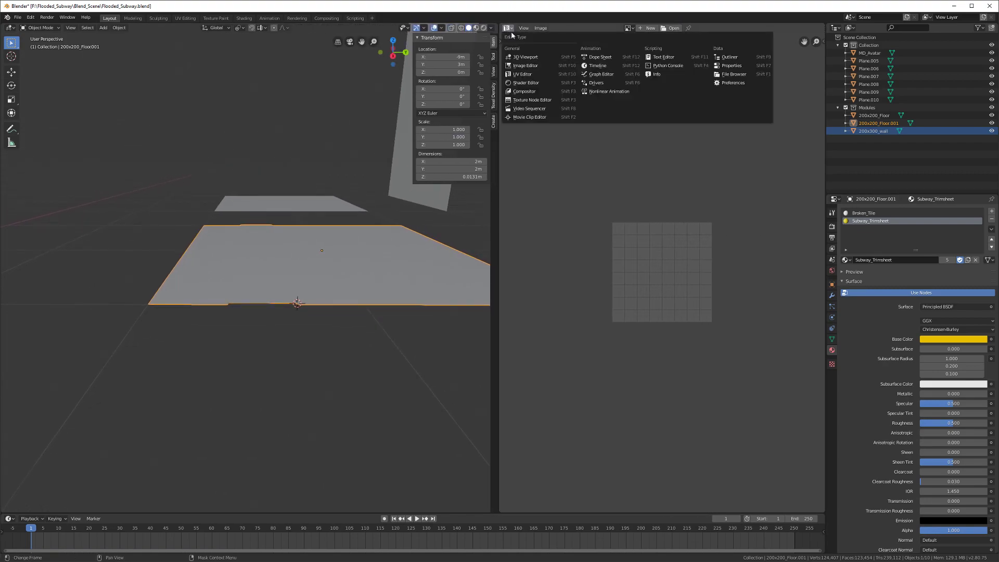
left_click(507, 28)
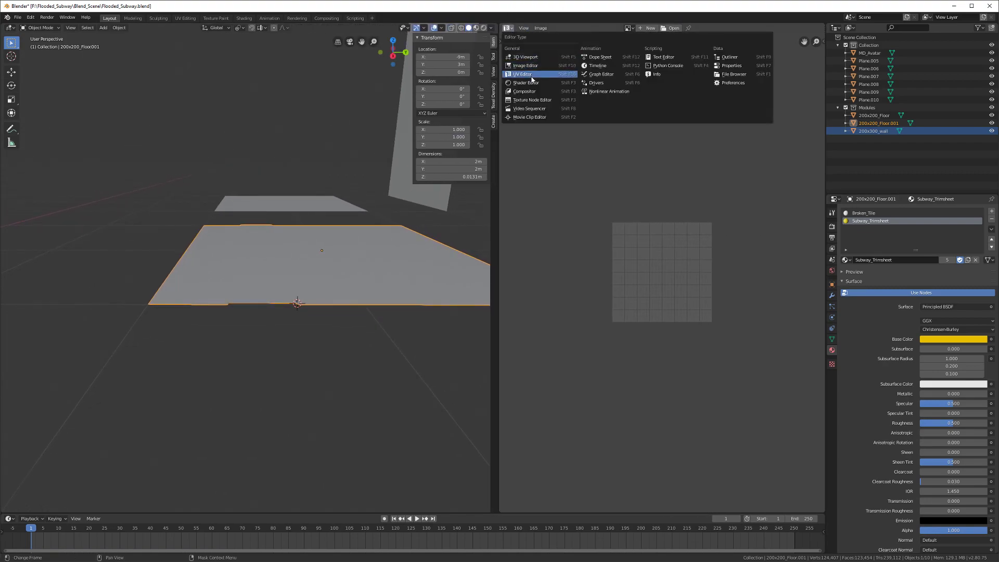
left_click(527, 82)
middle_click_drag(616, 129, 689, 69)
Step: Assign Subway_Trimsheet to the linked drain strip faces in Edit Mode
middle_click_drag(370, 214, 266, 304)
key("Tab")
scroll(277, 284, "up", 2)
key("l")
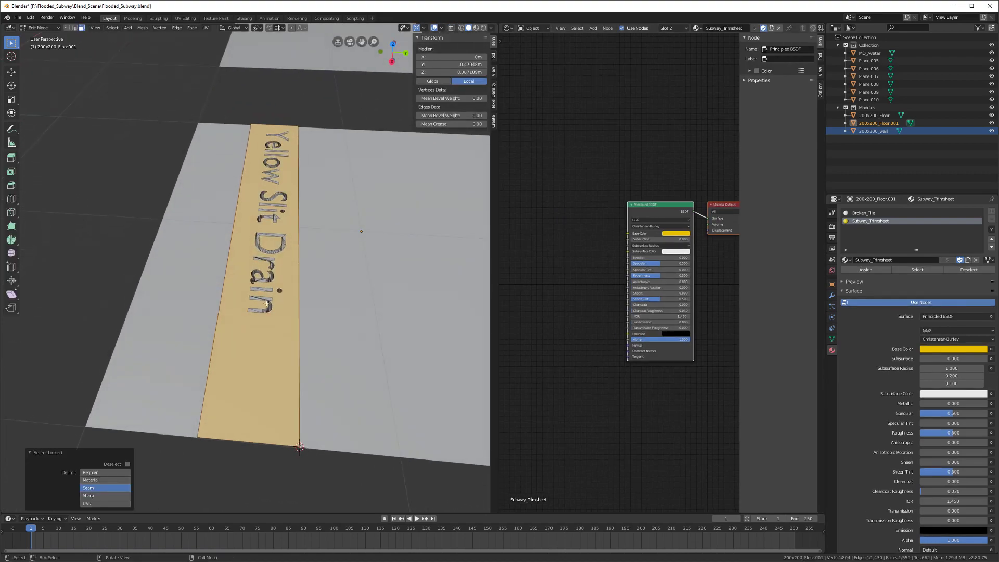
left_click(865, 270)
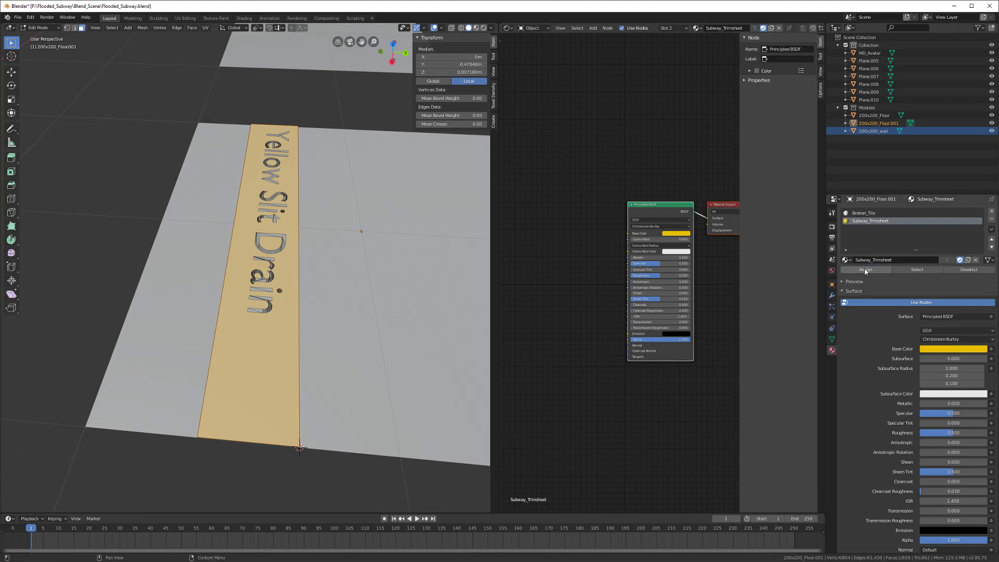
Step: Select the left floor strip face and the Yellow Slit Drain face, then exit Edit Mode
middle_click_drag(249, 307, 176, 330)
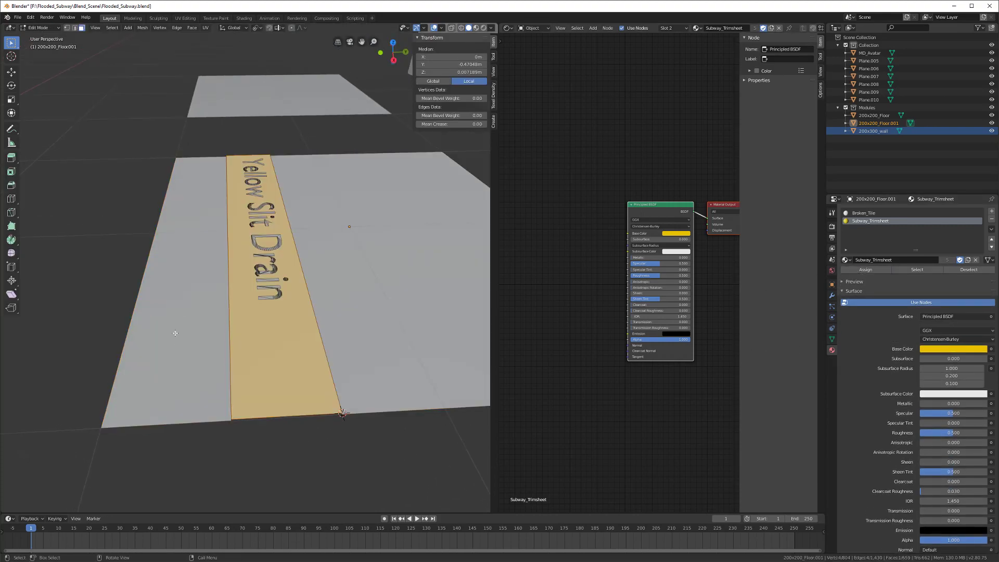
key("alt+a")
left_click(167, 390)
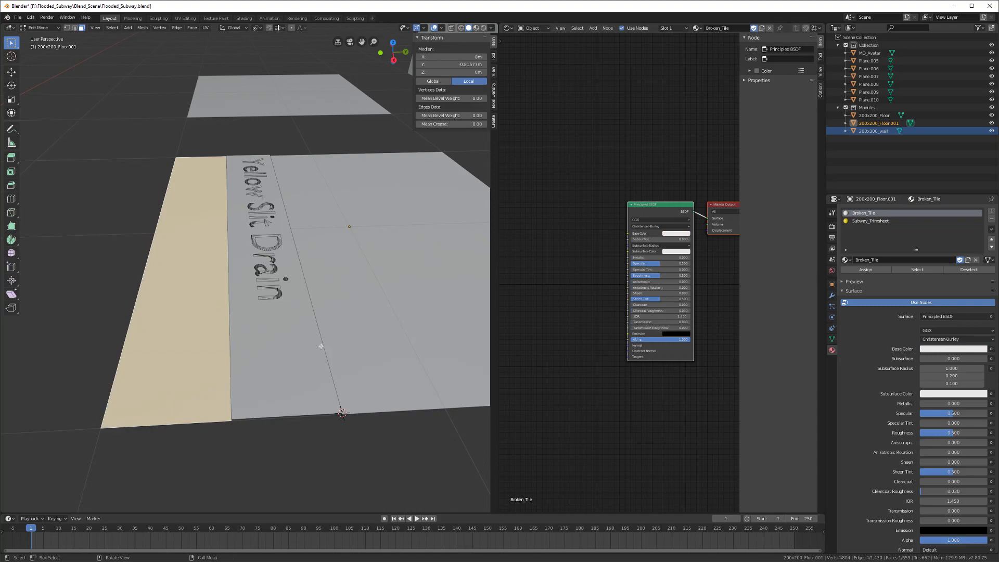
left_click(289, 351)
mouse_move(284, 306)
middle_mouse_down()
mouse_move(259, 318)
mouse_move(276, 322)
middle_mouse_up()
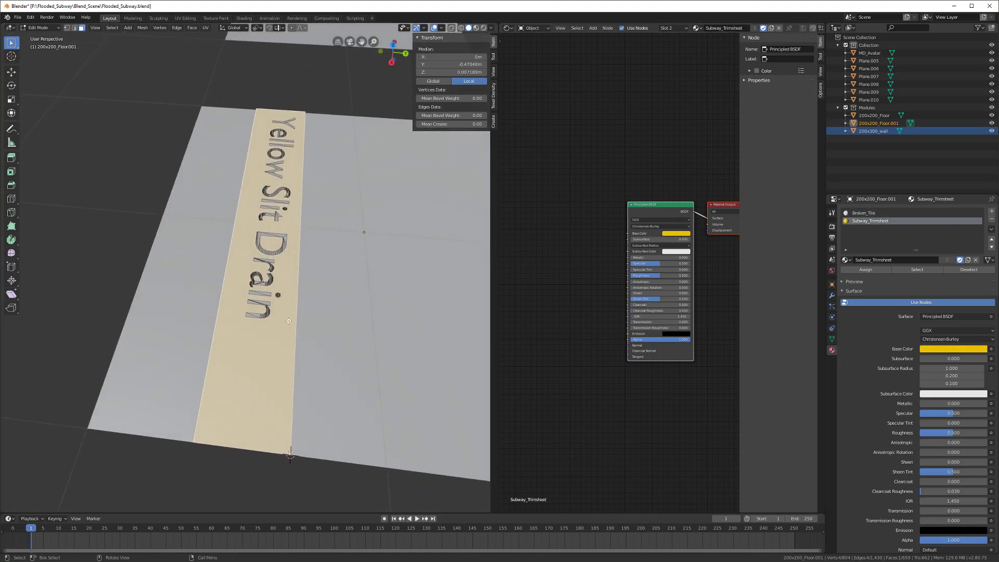
key("Tab")
Step: Try viewport colour modes, keep Material colouring, and switch to material preview shading
left_click(490, 27)
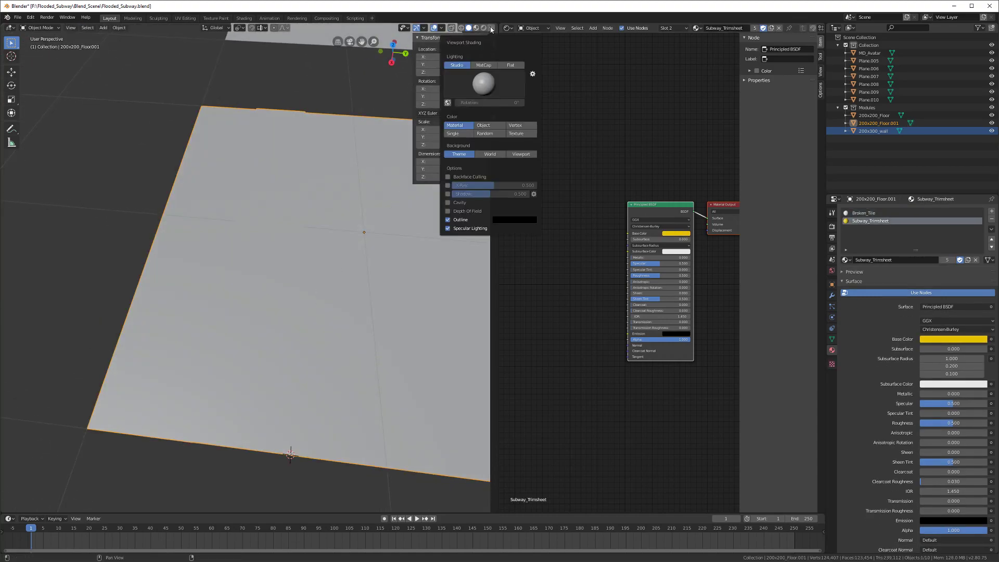
left_click(483, 85)
left_click(484, 85)
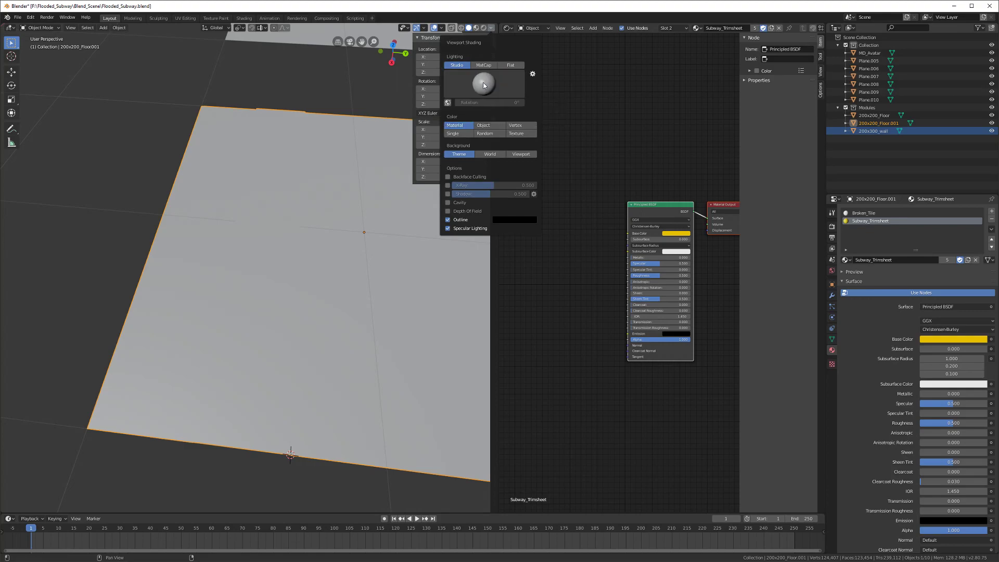
left_click(490, 135)
left_click(457, 125)
left_click(484, 125)
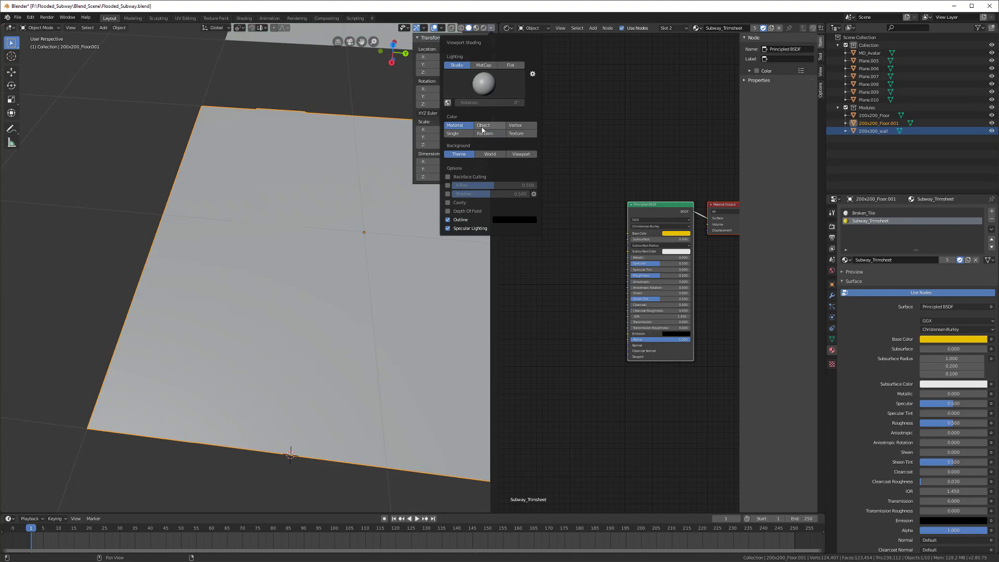
left_click(461, 127)
left_click(477, 31)
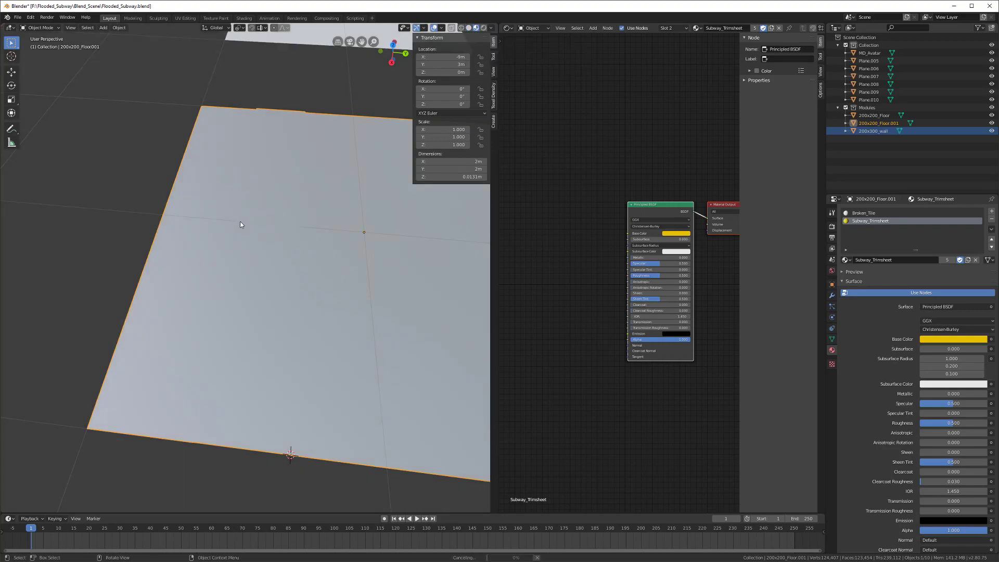
Step: Clear the selection, save the blend file, and enter Edit Mode on the floor plane
scroll(239, 220, "down", 4)
mouse_move(239, 221)
middle_mouse_down()
mouse_move(277, 210)
mouse_move(252, 226)
mouse_move(298, 219)
mouse_move(250, 226)
middle_mouse_up()
key("alt+a")
scroll(298, 219, "down", 2)
key("ctrl+s")
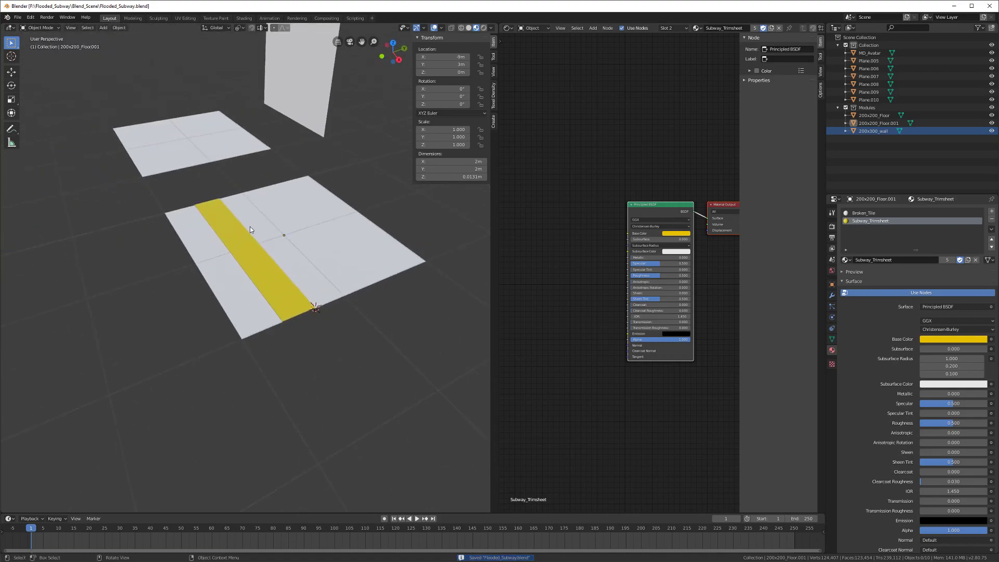
scroll(249, 226, "up", 3)
key("Tab")
mouse_move(220, 291)
middle_mouse_down()
mouse_move(191, 283)
mouse_move(237, 306)
mouse_move(229, 270)
mouse_move(209, 249)
mouse_move(371, 289)
mouse_move(292, 311)
middle_mouse_up()
key("alt+a")
Step: In wireframe vertex mode, box-select the drain text vertices and add the linked plane
key("z")
left_click(243, 315)
key("1")
scroll(184, 301, "down", 2)
key("b")
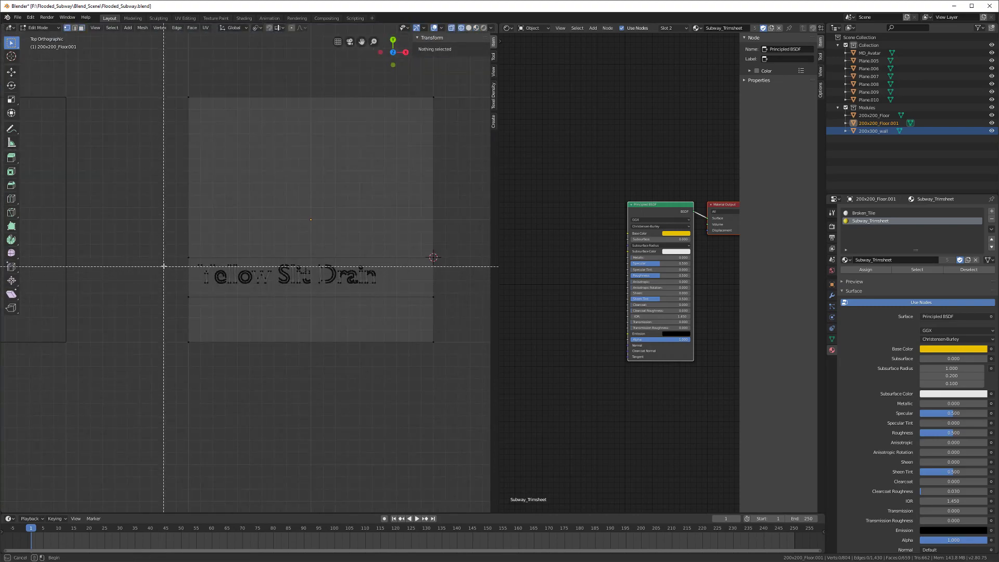
left_click_drag(164, 258, 401, 285)
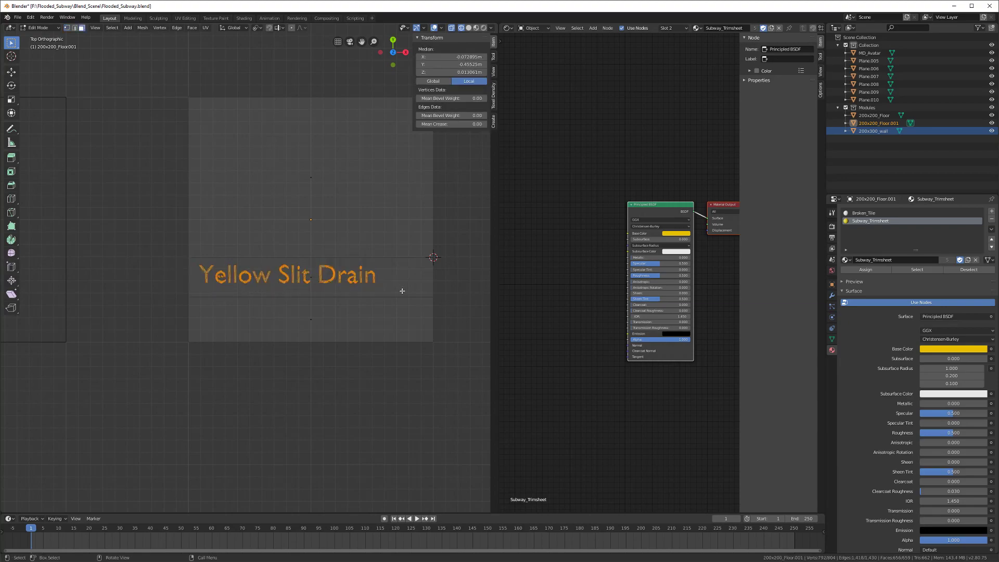
key("alt+a")
key("ctrl+z")
scroll(344, 283, "up", 3)
key("l")
Step: Switch the viewport back through solid to material preview shading
mouse_move(344, 284)
middle_mouse_down()
mouse_move(259, 195)
mouse_move(281, 244)
mouse_move(277, 263)
middle_mouse_up()
scroll(259, 195, "down", 3)
key("z")
left_click(286, 224)
key("z")
left_click(274, 290)
Step: Select the yellow strip and flatten it to zero height with S Z 0
left_click(267, 264)
mouse_move(257, 285)
middle_mouse_down()
mouse_move(245, 281)
mouse_move(246, 352)
middle_mouse_up()
left_click(245, 281)
scroll(245, 278, "up", 4)
left_click(239, 324)
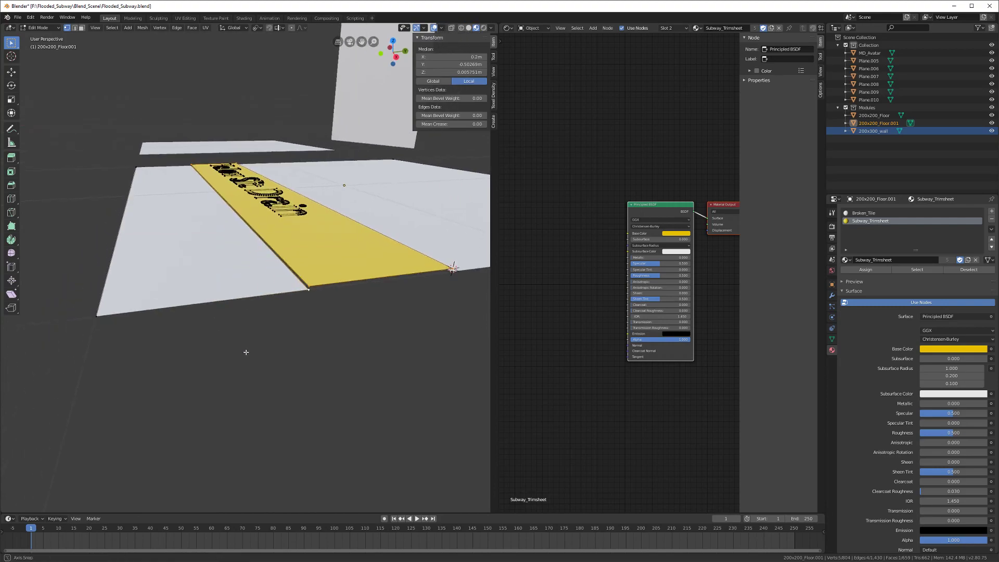
type("sz")
type("0")
key("Return")
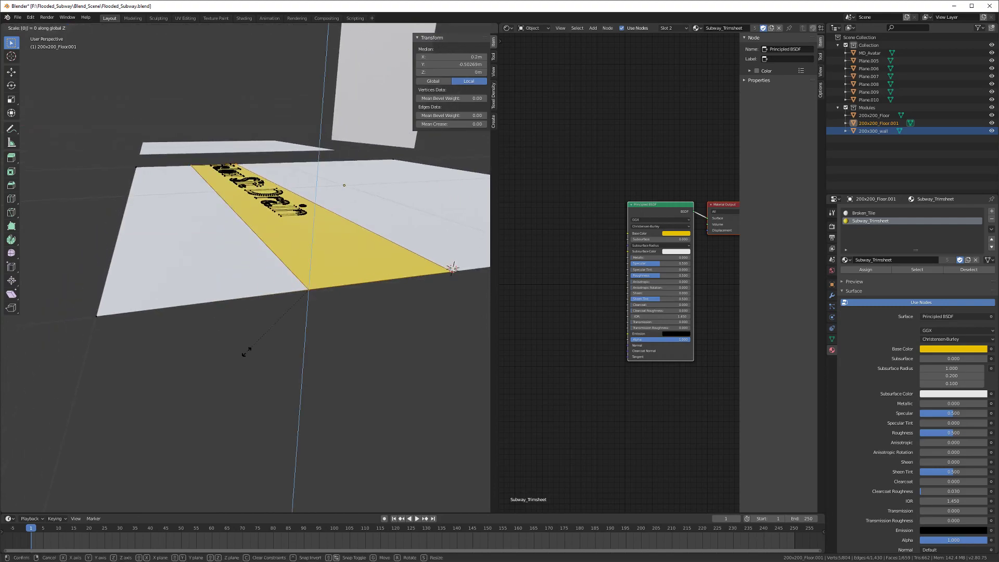
Step: Select the linked floor faces and merge vertices by distance, removing 4
middle_click_drag(282, 287, 222, 296)
key("l")
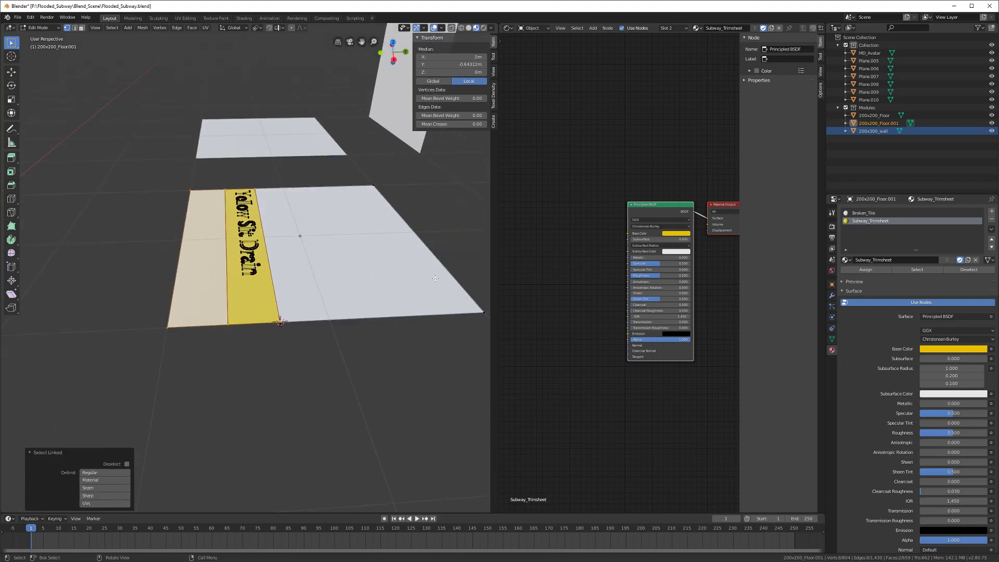
key("l")
right_click(310, 314)
mouse_move(310, 317)
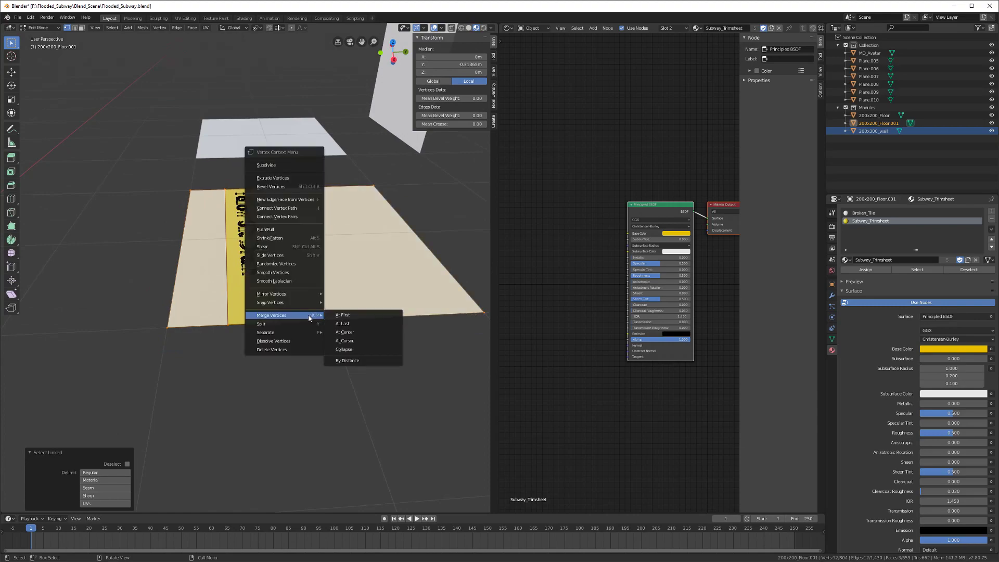
left_click(346, 360)
Step: Deselect everything and return 200x200_Floor.001 to Object Mode
scroll(258, 320, "up", 2)
middle_click_drag(258, 320, 319, 294)
left_click(243, 300)
mouse_move(245, 292)
middle_mouse_down()
mouse_move(280, 262)
mouse_move(260, 276)
mouse_move(257, 298)
middle_mouse_up()
key("Tab")
scroll(258, 277, "up", 4)
scroll(257, 277, "down", 2)
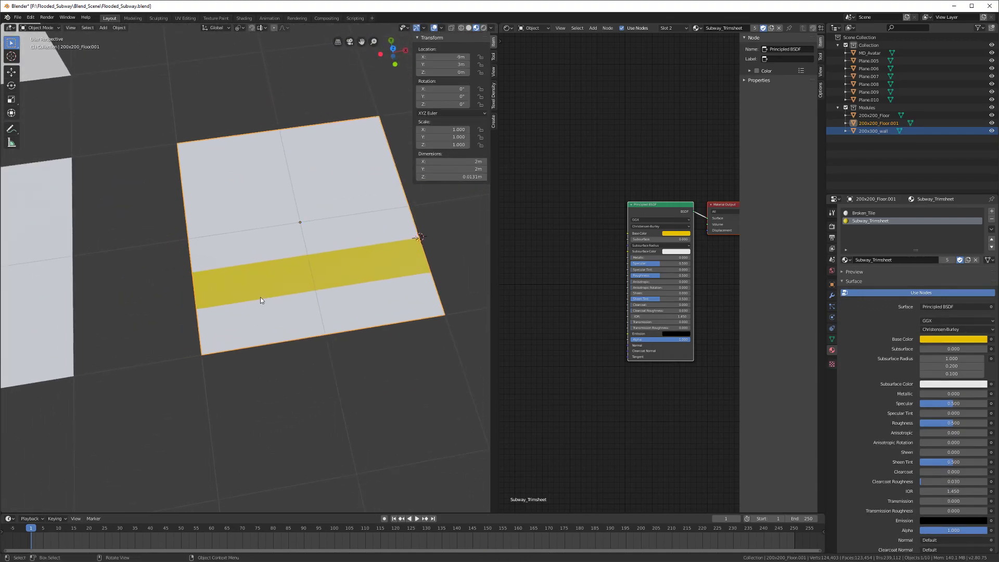
left_click(507, 27)
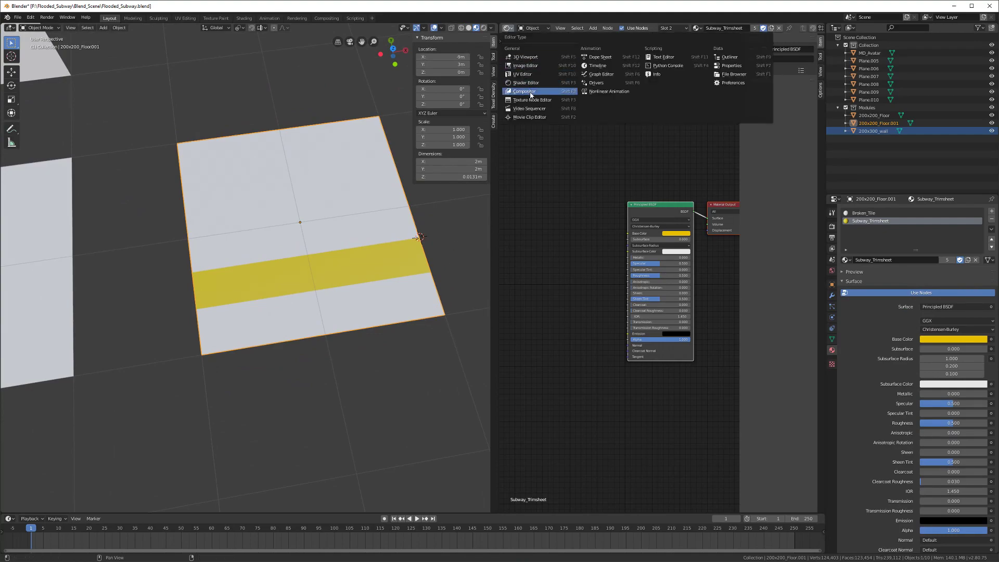
Step: Switch the shader node area to the UV Editor and save the file
left_click(522, 74)
scroll(360, 244, "up", 5)
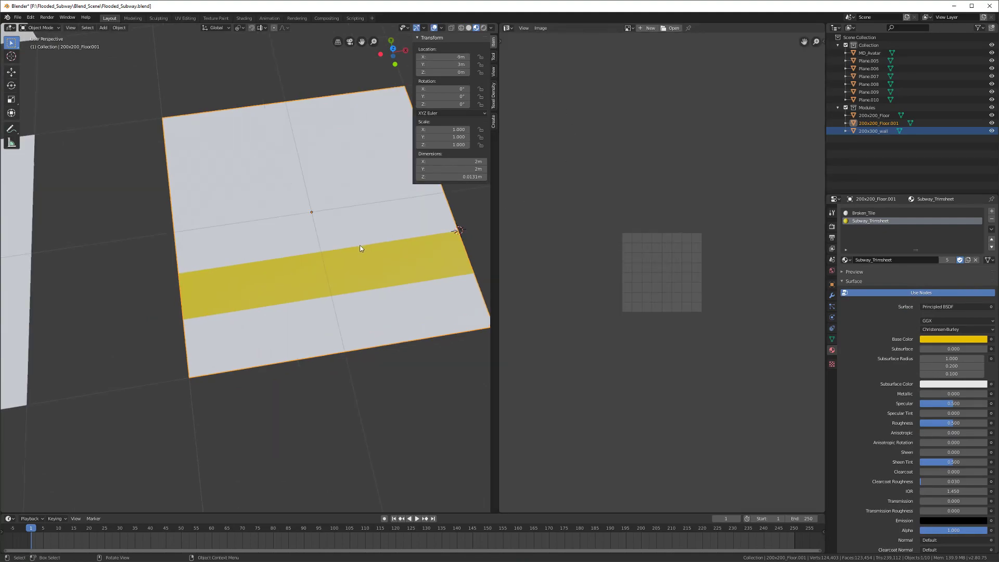
key("ctrl+s")
scroll(339, 259, "down", 2)
Step: Toggle the floor plane in and out of Edit Mode while orbiting around the floor tiles
middle_click_drag(339, 259, 232, 271)
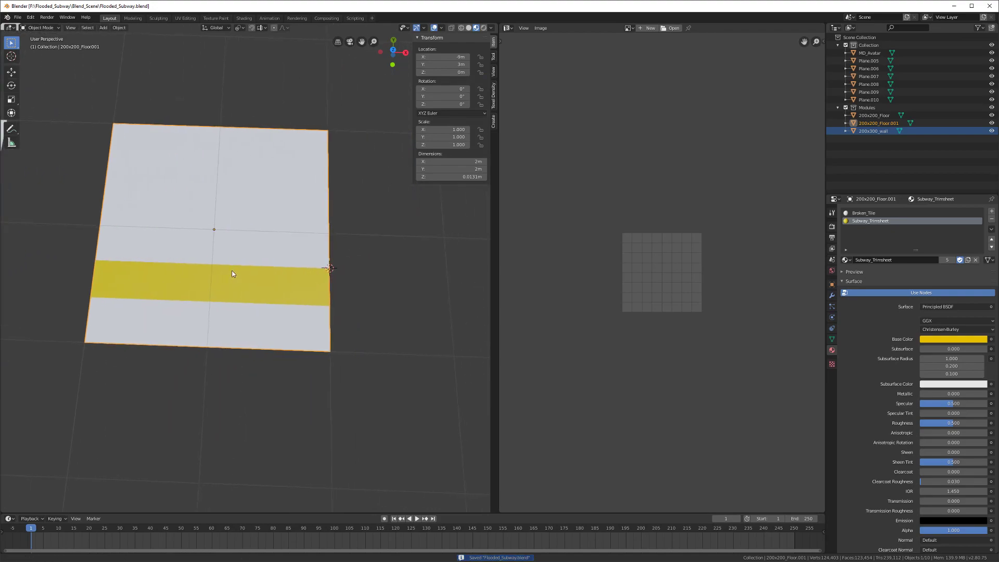
key("Tab")
scroll(222, 187, "down", 2)
middle_click_drag(182, 243, 288, 242, "shift")
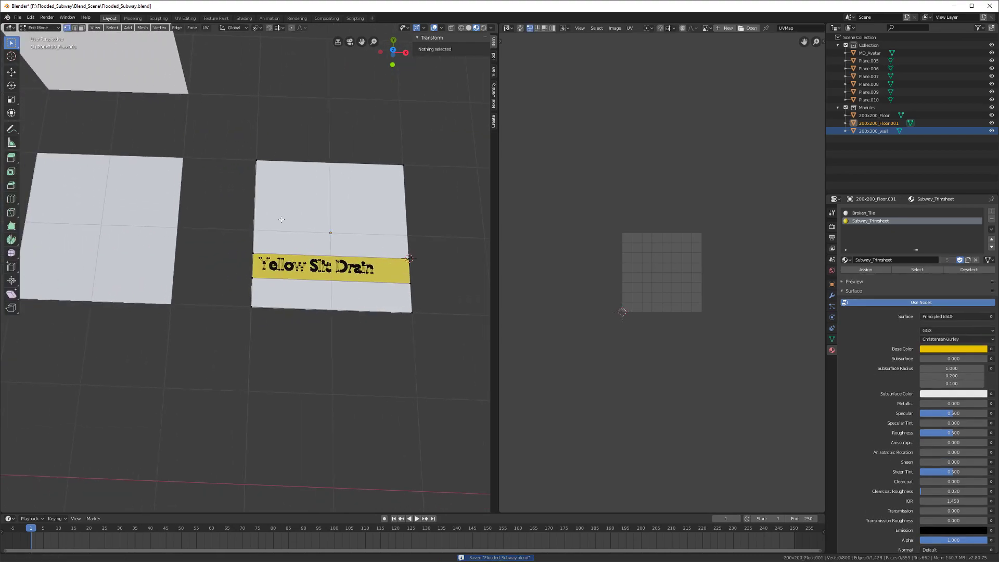
key("Tab")
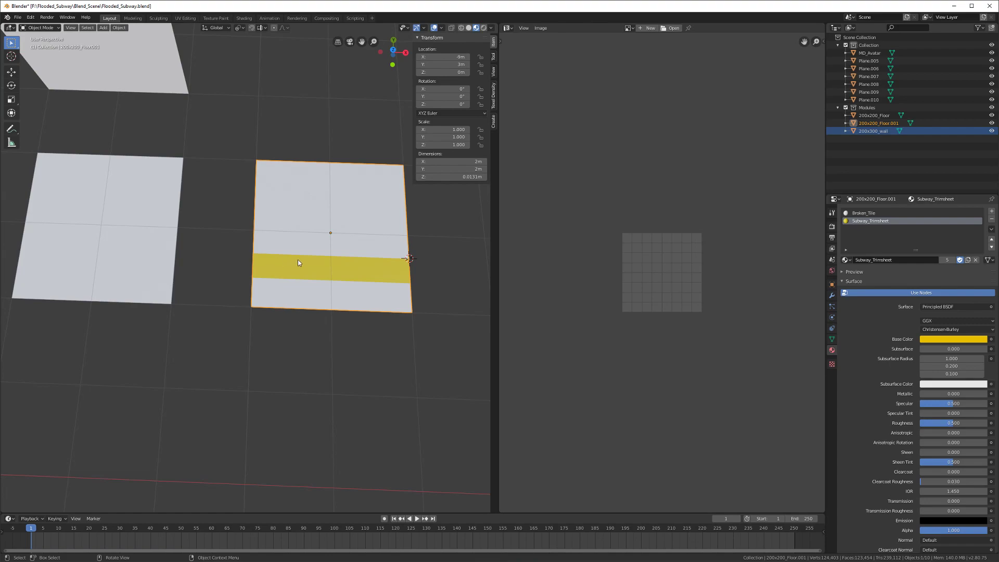
middle_click_drag(301, 254, 199, 200)
key("Tab")
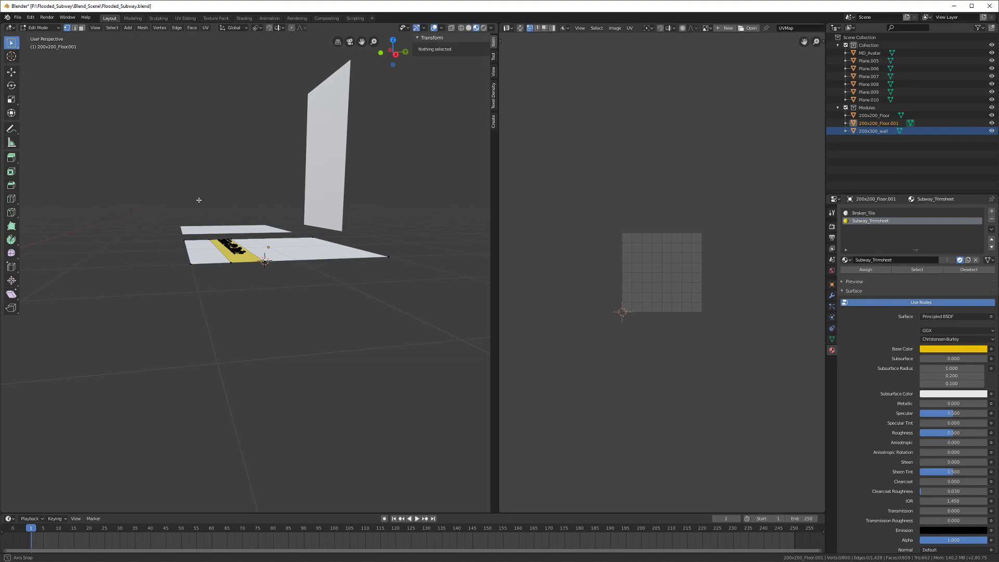
Step: Face-select only the yellow drain strip to see where its UVs sit on the trimsheet
middle_click_drag(228, 233, 240, 279)
key("3")
left_click(240, 279)
left_click(186, 350, "shift")
middle_click_drag(210, 334, 281, 333)
left_click(313, 284)
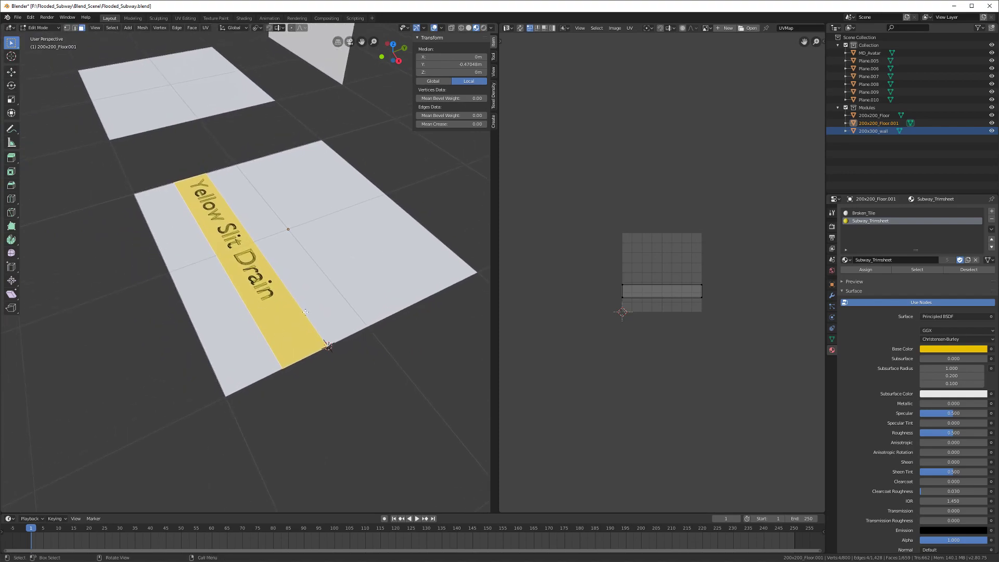
scroll(252, 323, "down", 3)
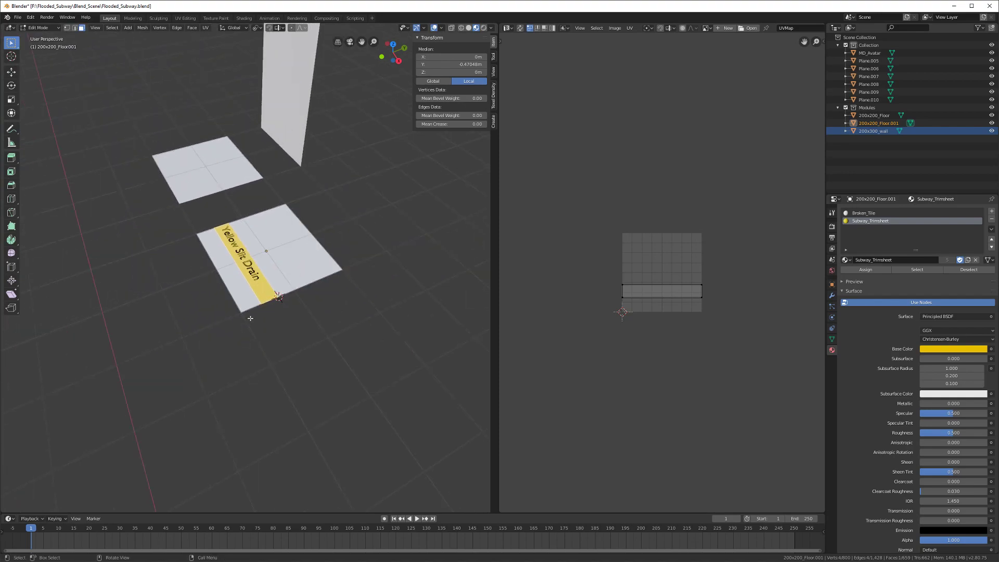
scroll(250, 279, "down", 1)
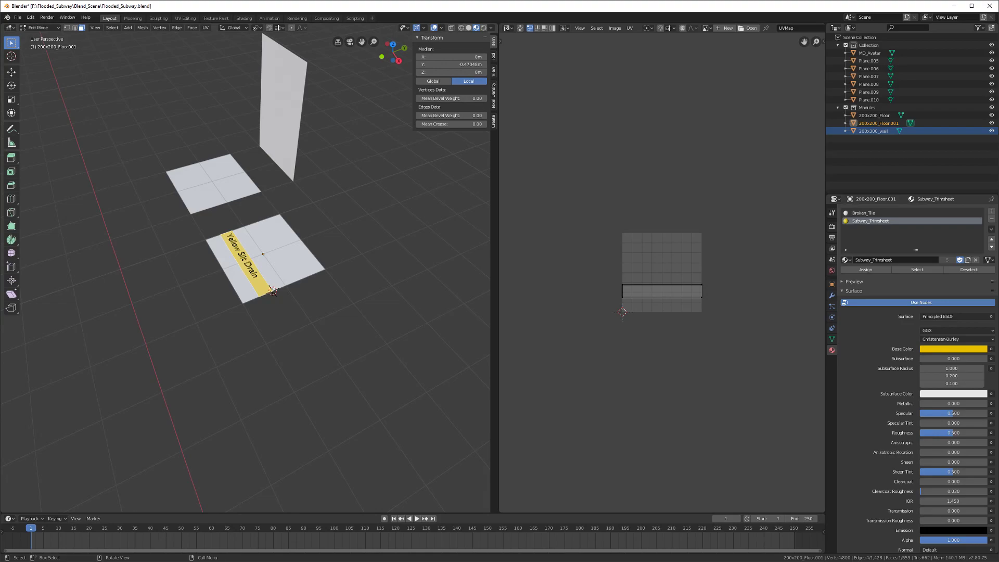
Step: Return the floor to Object Mode and save Flooded_Subway.blend
middle_click_drag(272, 290, 213, 261)
key("Tab")
key("ctrl+s")
scroll(220, 264, "down", 5)
scroll(216, 239, "up", 7)
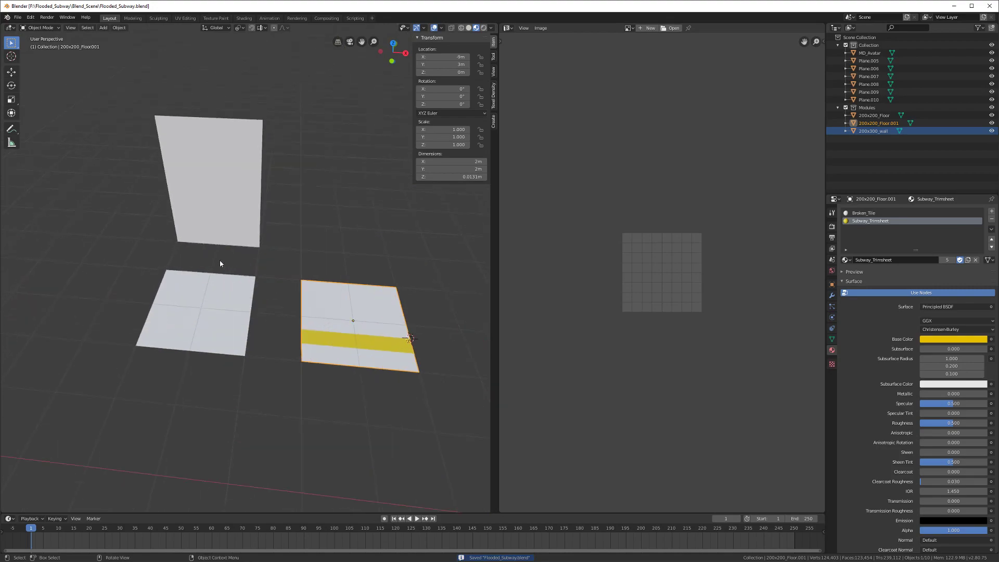
Step: Save the file and select the drain floor tile 200x200_Floor.001
left_click(216, 224)
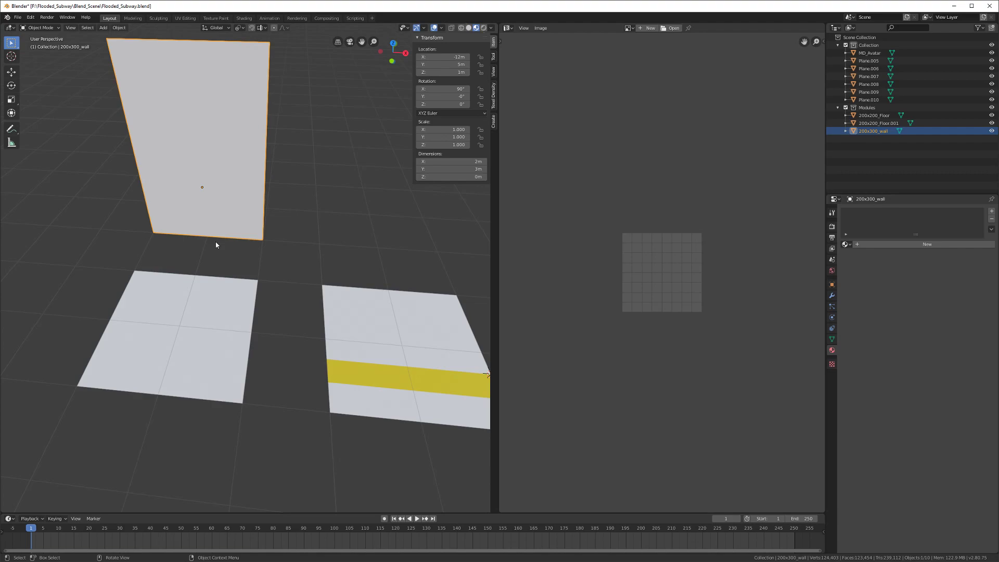
scroll(216, 244, "down", 5)
key("ctrl+s")
scroll(215, 242, "down", 2)
middle_click_drag(277, 279, 313, 334, "shift")
left_click(427, 308)
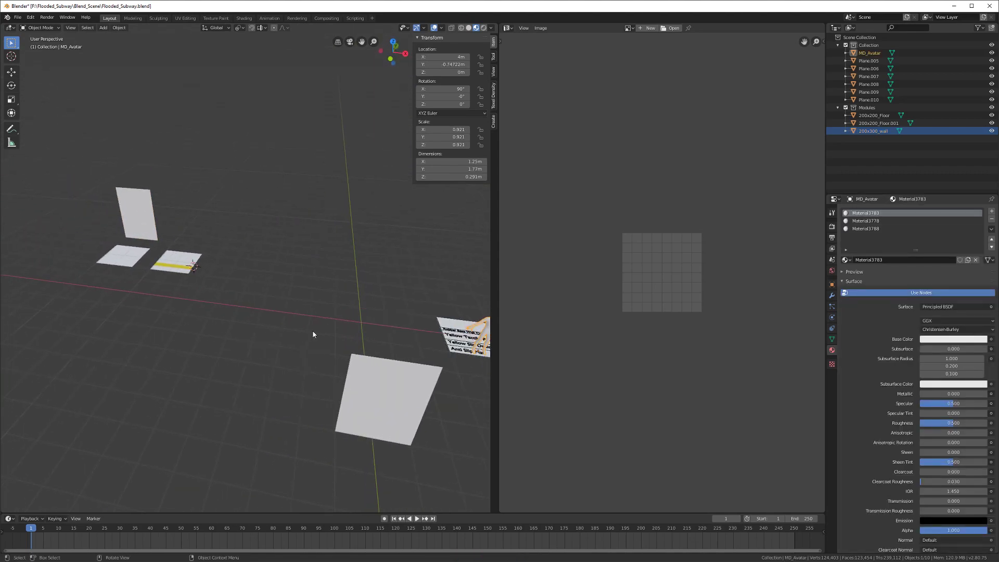
left_click(178, 268)
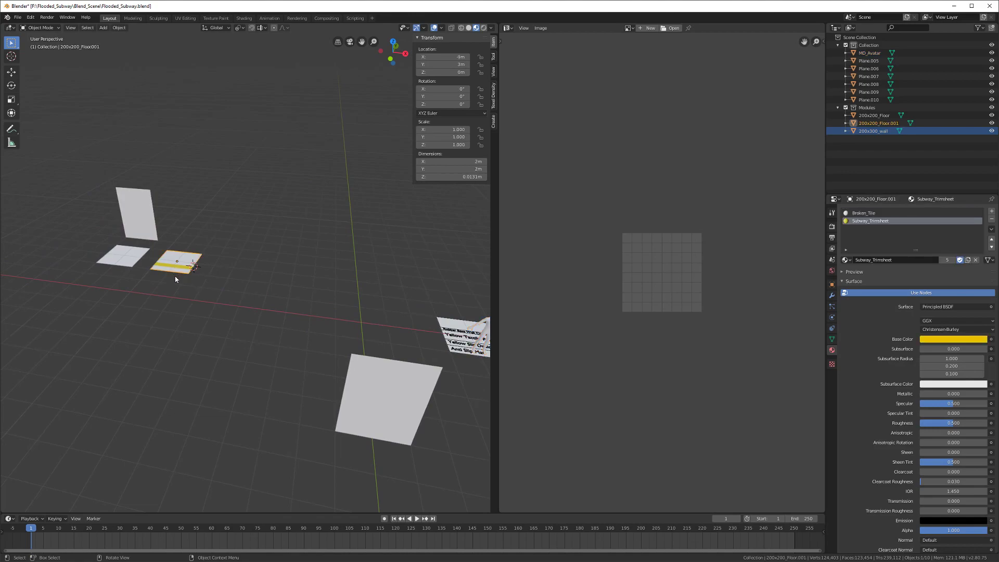
middle_click_drag(174, 275, 182, 288)
Step: Rename 200x200_Floor.001 to 200x200_FloorDrain and save
left_click(904, 122)
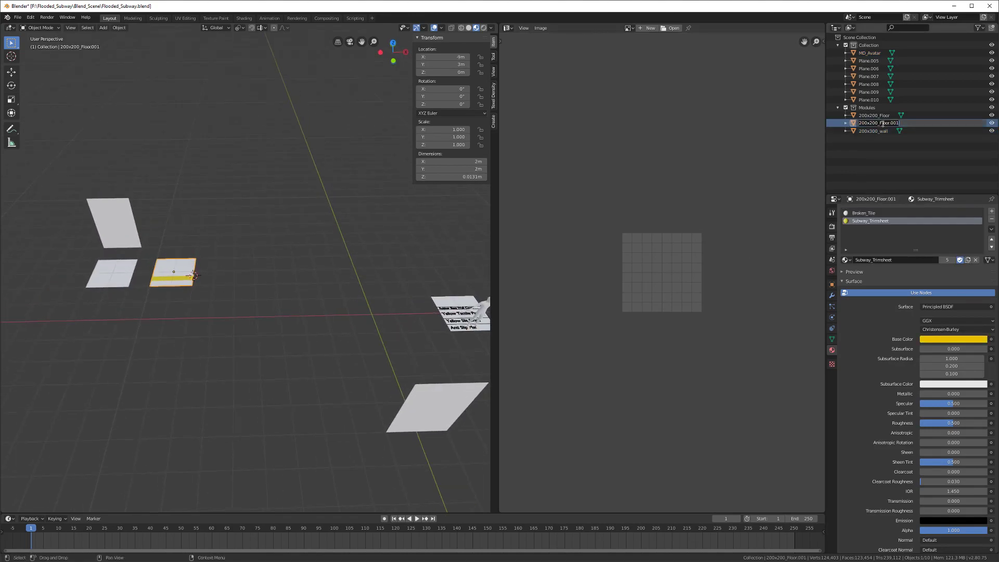
key("BackSpace")
key("BackSpace")
key("BackSpace")
type("Drain")
key("Return")
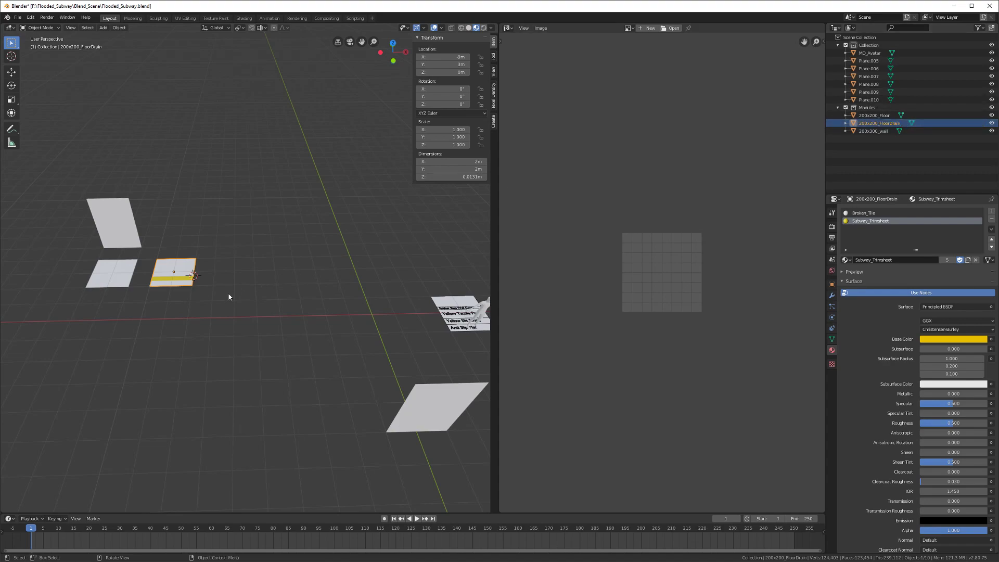
scroll(204, 294, "down", 3)
scroll(205, 294, "down", 2)
middle_click_drag(202, 301, 170, 272, "shift")
key("ctrl+s")
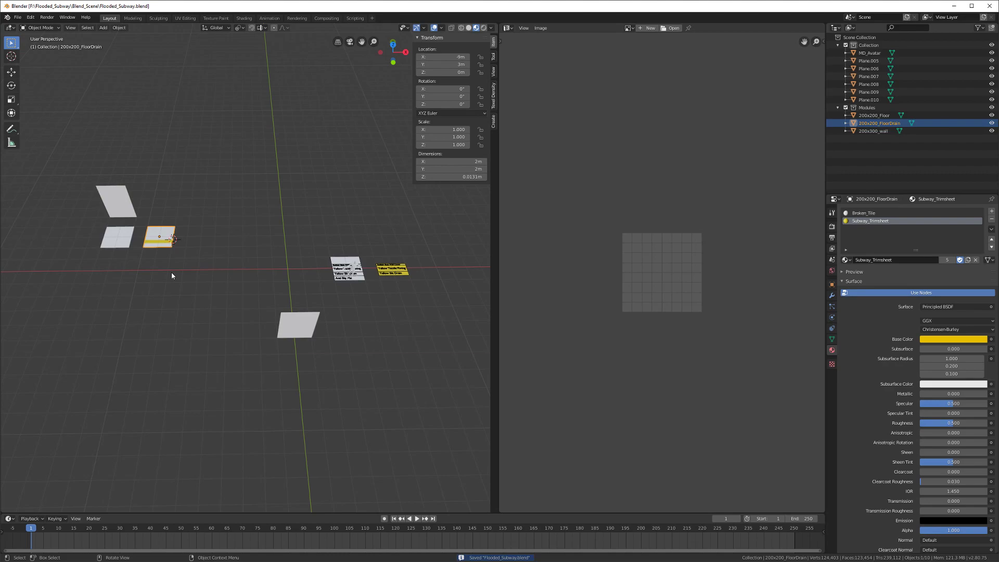
Step: Duplicate the 200x300_wall module along X to sit above the drain tile, and save
middle_click_drag(171, 273, 188, 295)
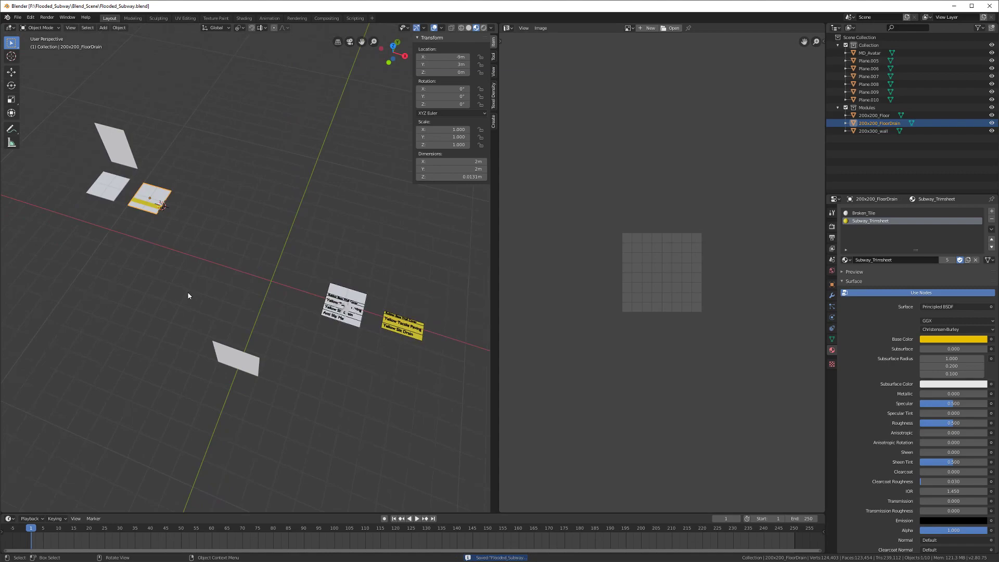
middle_click_drag(188, 295, 205, 286)
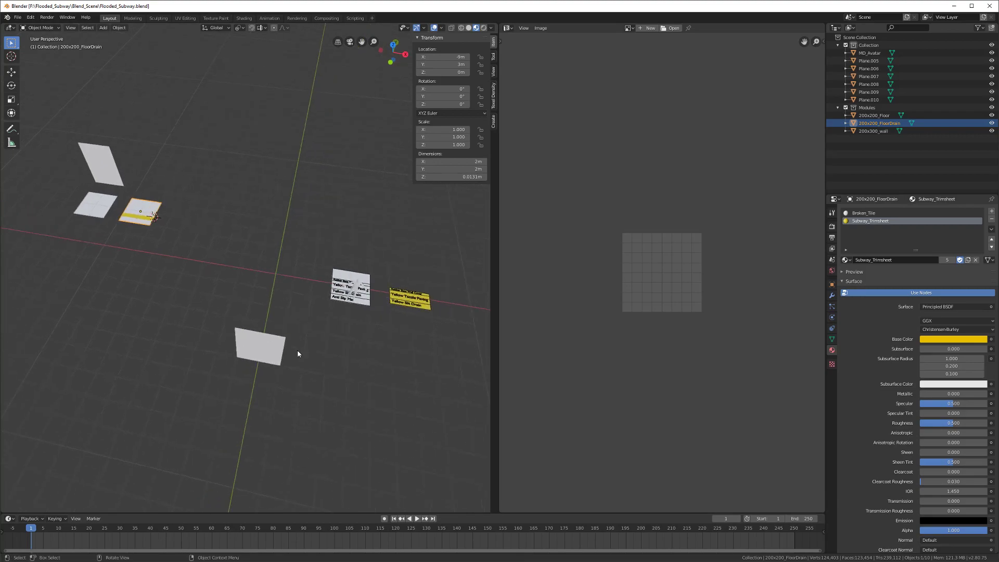
left_click(259, 347)
middle_click_drag(259, 347, 312, 339)
middle_click_drag(88, 267, 255, 277, "shift")
left_click(236, 293)
key("shift+d")
key("x")
left_click(319, 281)
key("ctrl+s")
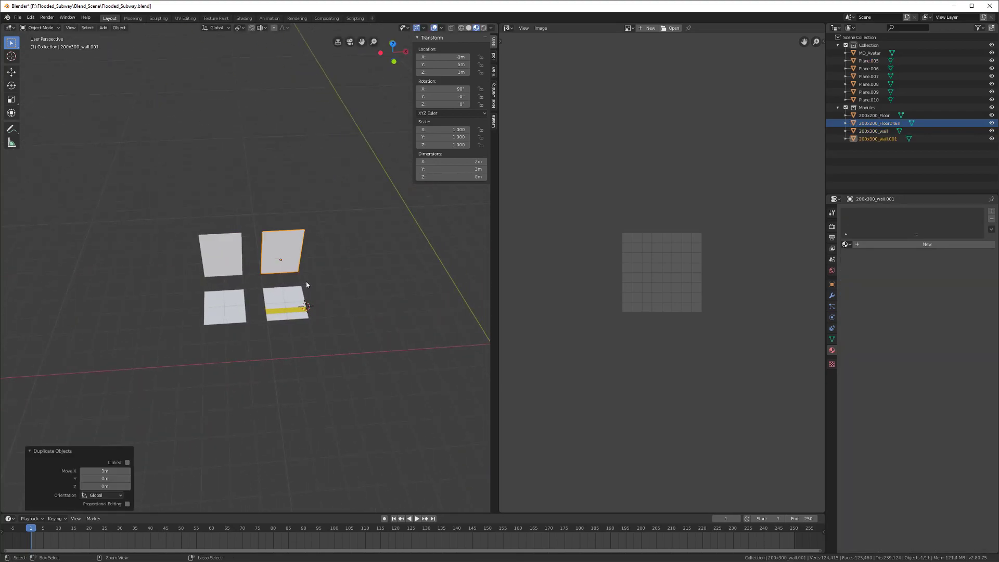
Step: Move the MD_Avatar figure horizontally, height locked, onto the drain floor tile
middle_click_drag(318, 281, 374, 298)
scroll(374, 298, "down", 3)
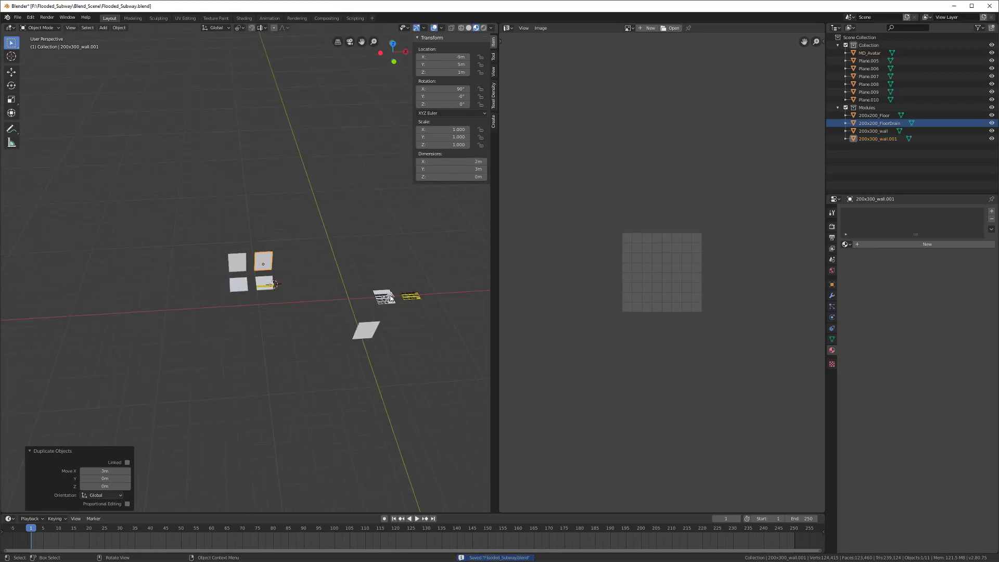
left_click(390, 298)
key("g")
key("shift+z")
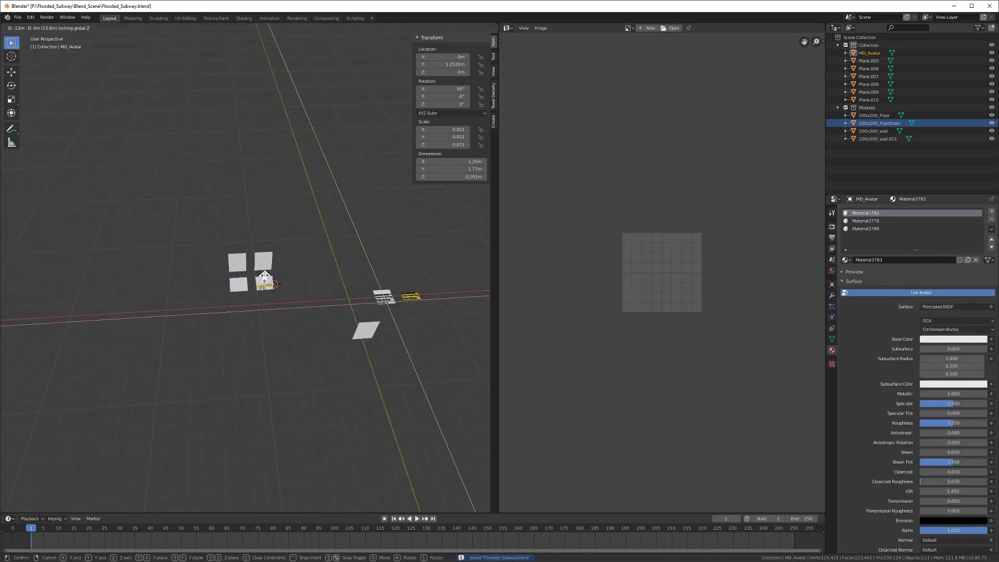
left_click(264, 281)
scroll(265, 285, "up", 3)
scroll(268, 294, "up", 8)
scroll(268, 297, "down", 10)
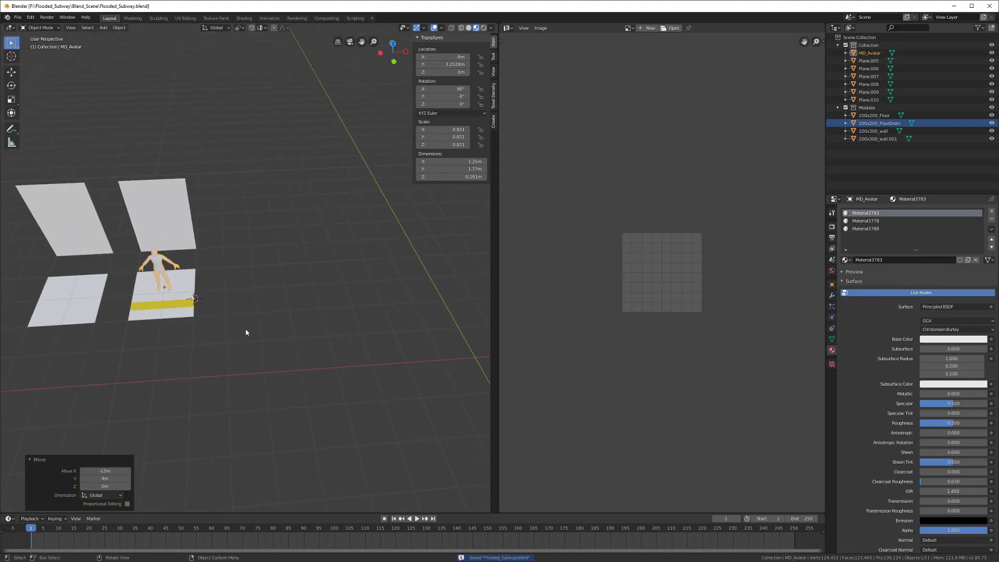
scroll(245, 330, "down", 3)
middle_click_drag(245, 329, 289, 331)
scroll(207, 299, "up", 8)
Step: Add a cube mesh beside the avatar
key("shift+a")
mouse_move(245, 278)
left_click(303, 285)
scroll(301, 287, "down", 4)
Step: Raise the cube's mesh 1 m along Z in Edit Mode and clear the selection
scroll(262, 370, "up", 8)
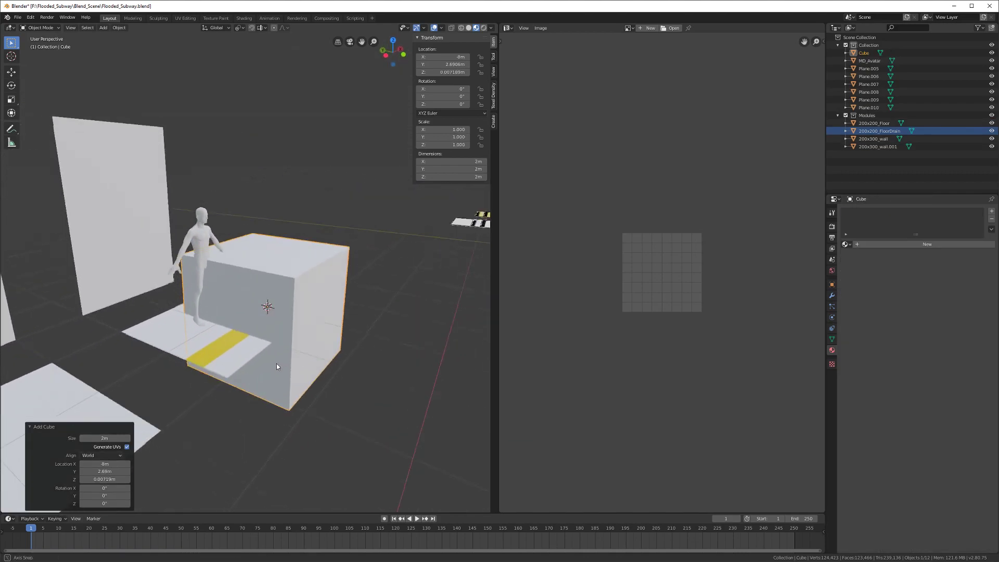
middle_click_drag(275, 367, 282, 393)
key("Tab")
key("g")
key("z")
key("1")
key("Return")
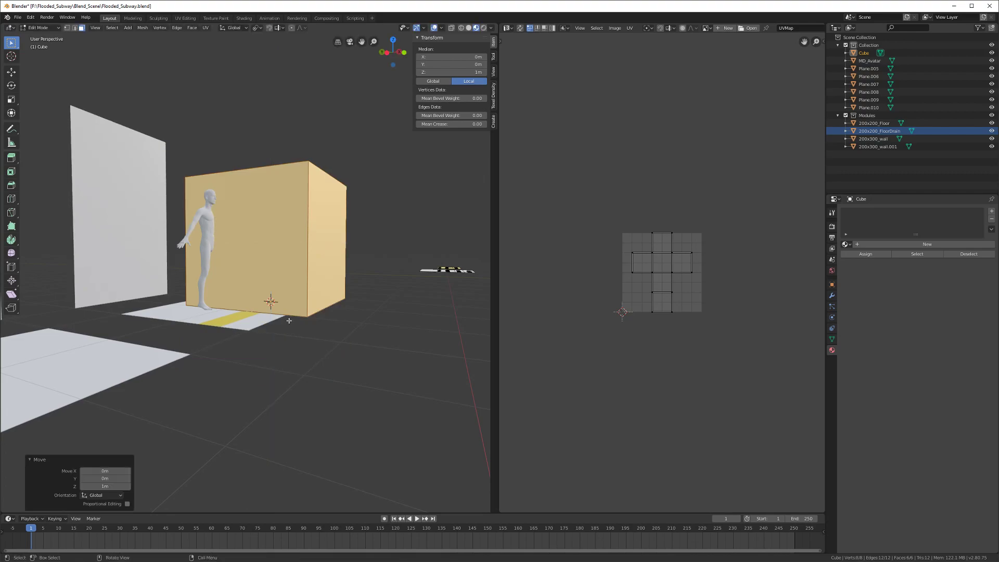
key("Tab")
middle_click_drag(290, 320, 241, 356)
key("Tab")
middle_click_drag(239, 265, 293, 235)
key("alt+a")
middle_click_drag(257, 359, 362, 268, "ctrl")
Step: Add ten evenly spaced horizontal loop cuts around the cube
key("ctrl+r")
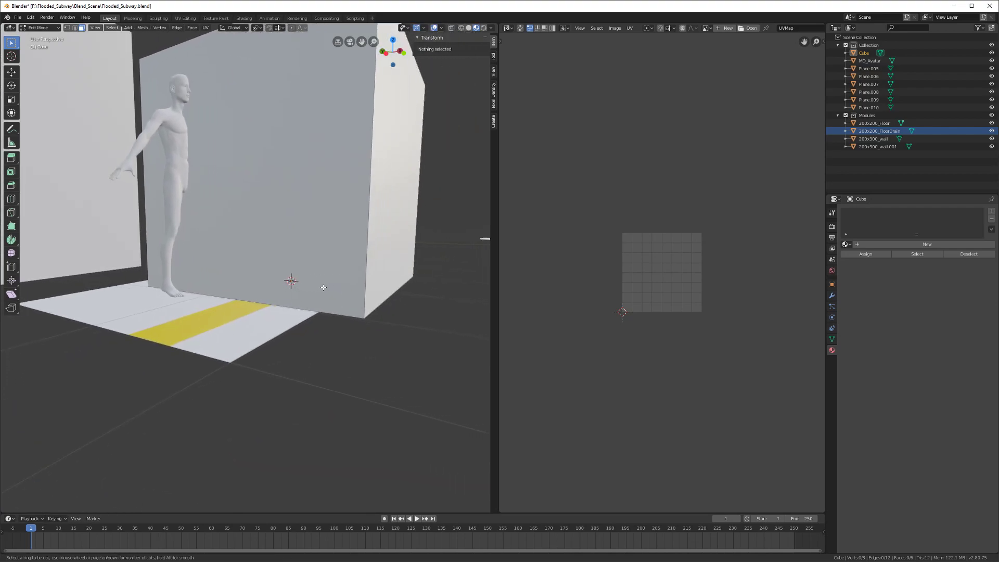
scroll(363, 268, "up", 8)
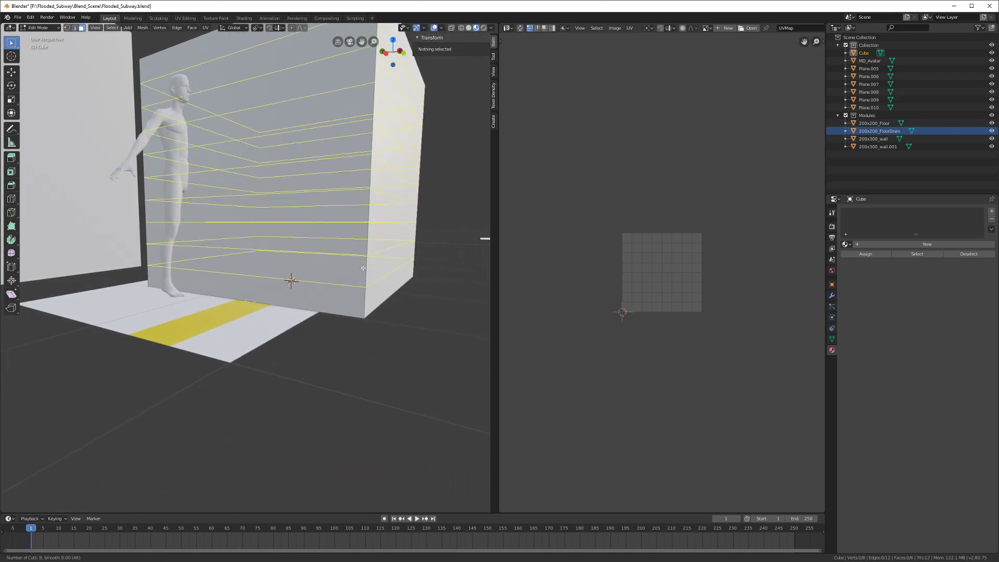
scroll(362, 268, "up", 1)
left_click(363, 268)
scroll(359, 270, "down", 3)
right_click(353, 276)
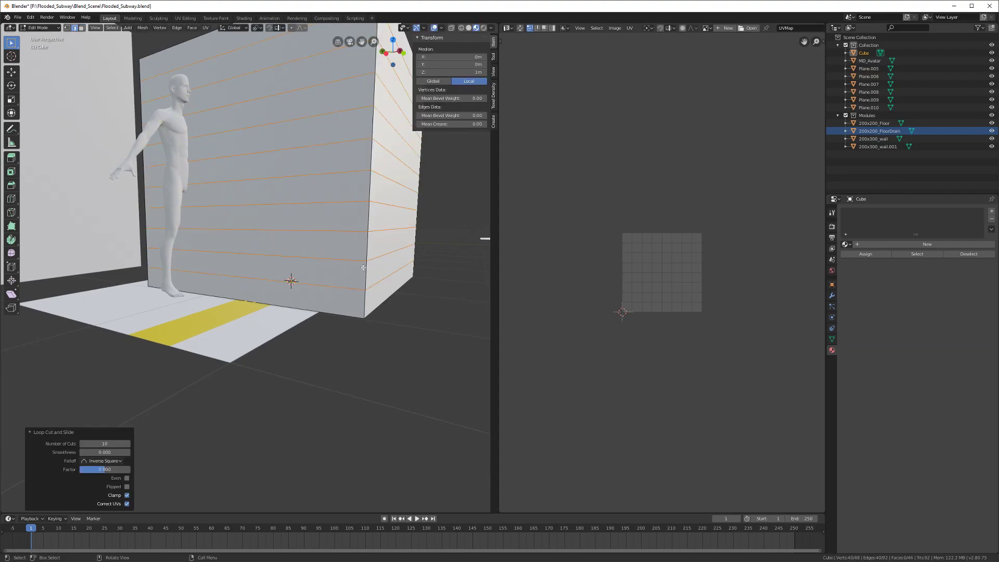
scroll(347, 283, "down", 1)
mouse_move(341, 286)
middle_mouse_down()
mouse_move(284, 286)
mouse_move(341, 285)
middle_mouse_up()
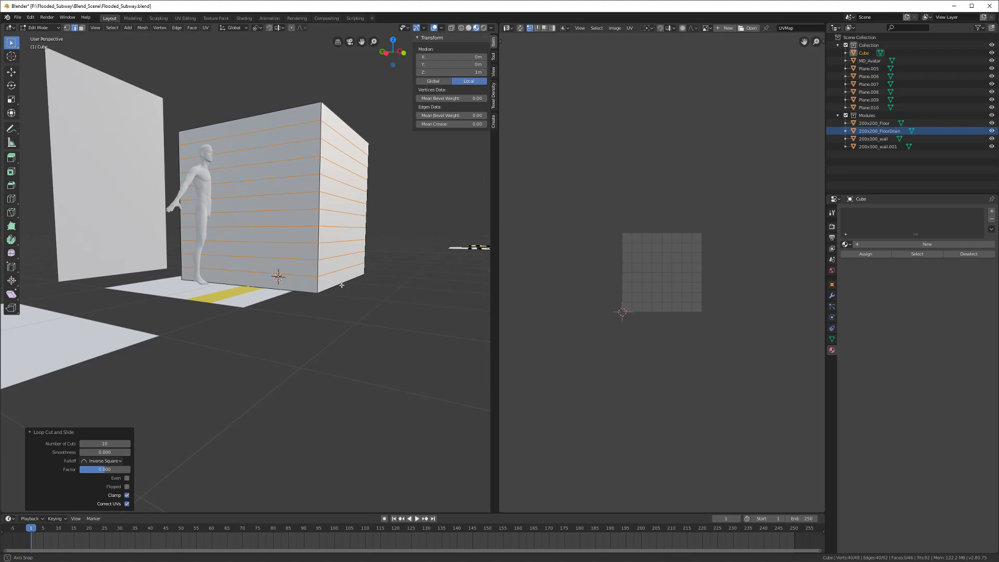
middle_click_drag(342, 285, 280, 291)
Step: Delete the cube's top face and two rings below it, leaving a shallow tray
key("3")
middle_click_drag(235, 136, 325, 143)
left_click(352, 136, "alt")
left_click(324, 143, "shift")
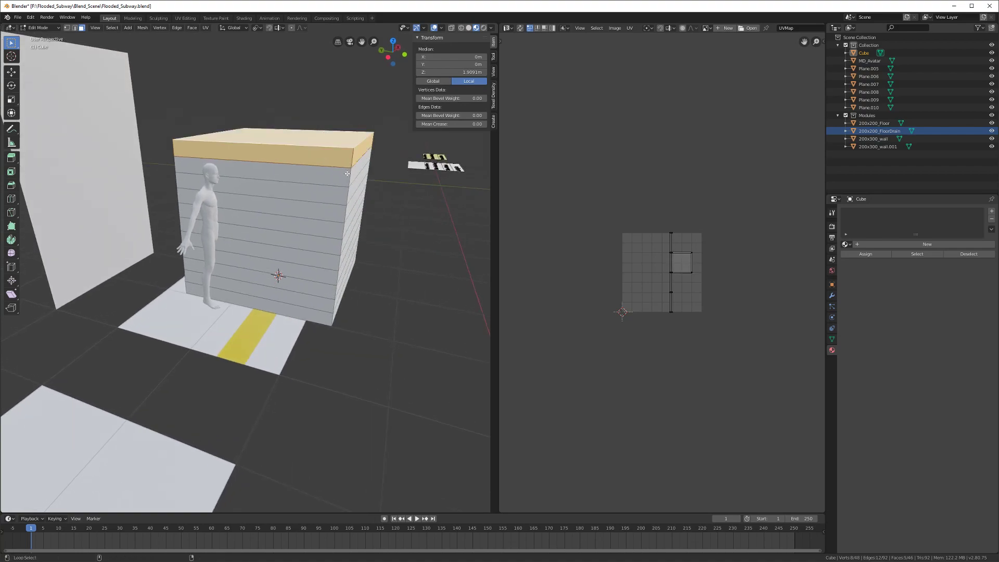
middle_click_drag(349, 176, 316, 138)
left_click(316, 137)
key("ctrl+KP_Add")
key("ctrl+KP_Add")
key("ctrl+KP_Add")
key("ctrl+KP_Add")
key("ctrl+KP_Add")
key("ctrl+KP_Add")
key("ctrl+KP_Add")
key("ctrl+KP_Add")
key("ctrl+KP_Add")
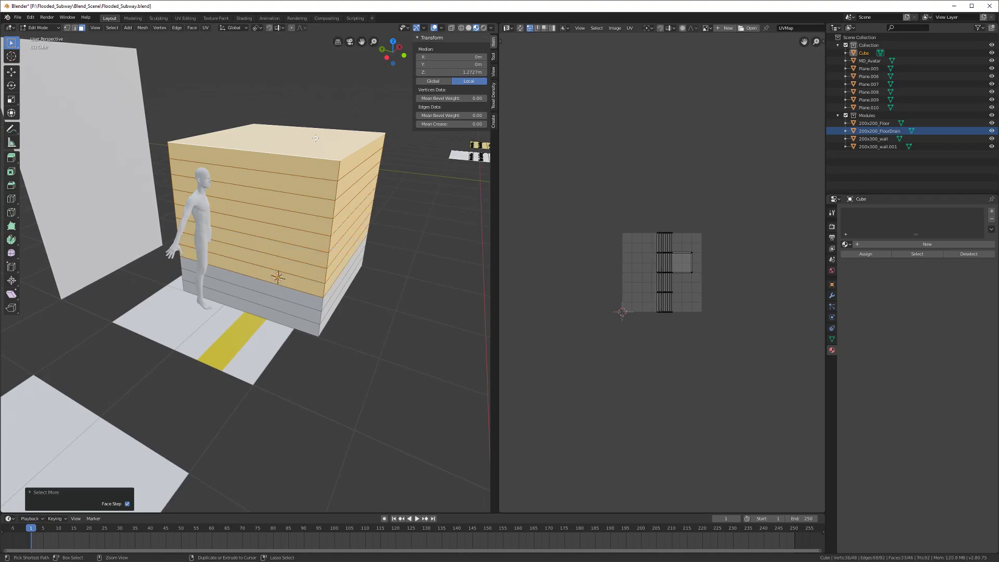
key("ctrl+KP_Add")
key("x")
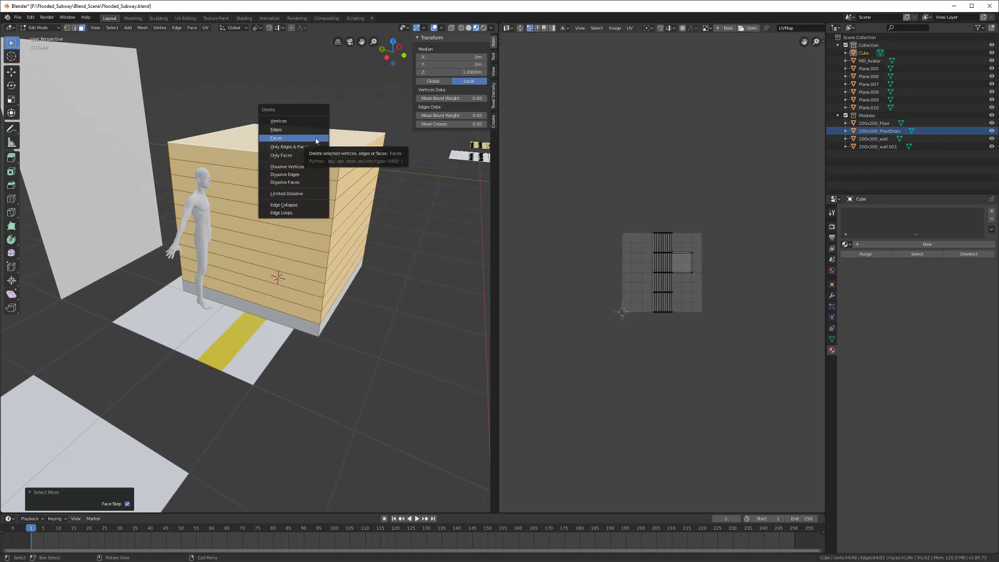
left_click(298, 138)
Step: Move the tray's side wall face -1 m along Y
middle_click_drag(298, 138, 210, 316)
left_click(236, 303)
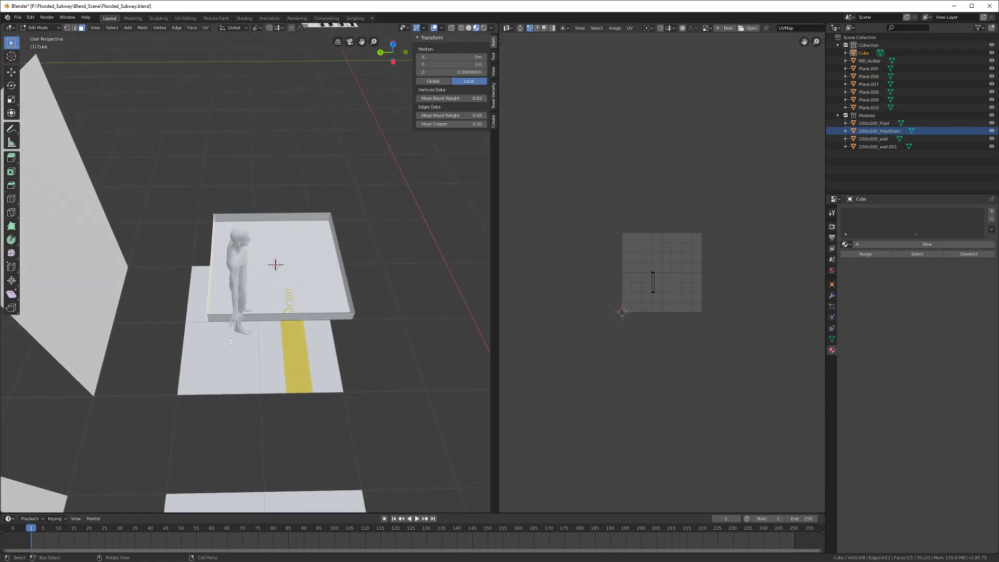
key("g")
type("y")
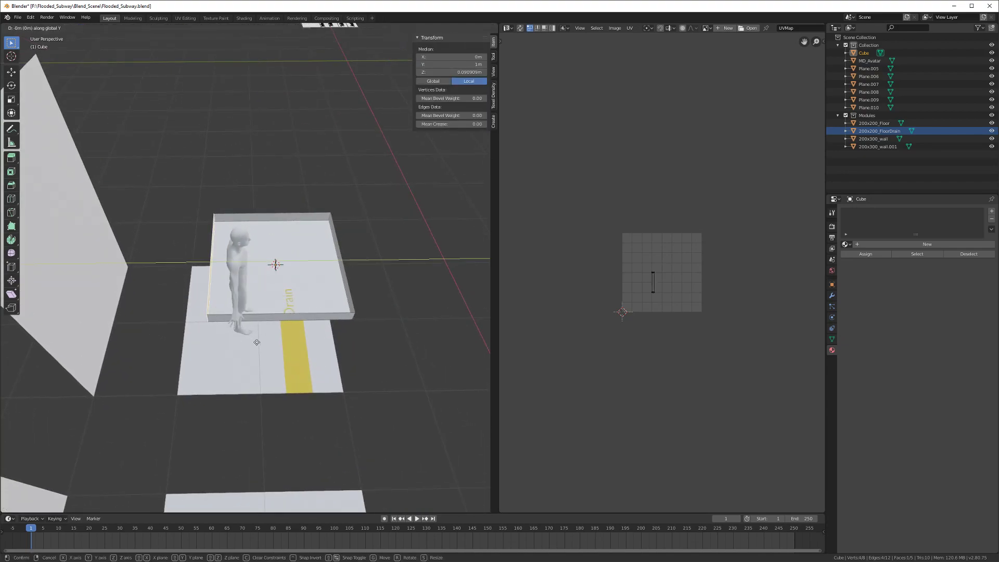
type("-1")
key("Return")
middle_click_drag(284, 346, 237, 359)
Step: Delete the drain tray cube object in Object Mode
key("Tab")
key("Delete")
scroll(292, 308, "down", 4)
scroll(211, 352, "down", 2)
scroll(212, 352, "up", 4)
Step: Select the labelled trim-sheet plane Plane.007 and enter its Edit Mode
middle_click_drag(237, 359, 192, 307, "shift")
scroll(192, 307, "up", 4)
middle_click_drag(270, 361, 267, 380)
middle_click_drag(135, 361, 277, 281, "shift")
left_click(226, 339)
key("Tab")
scroll(254, 335, "up", 2)
Step: In wireframe shading, box-select the Anti Slip Mat strip faces
key("z")
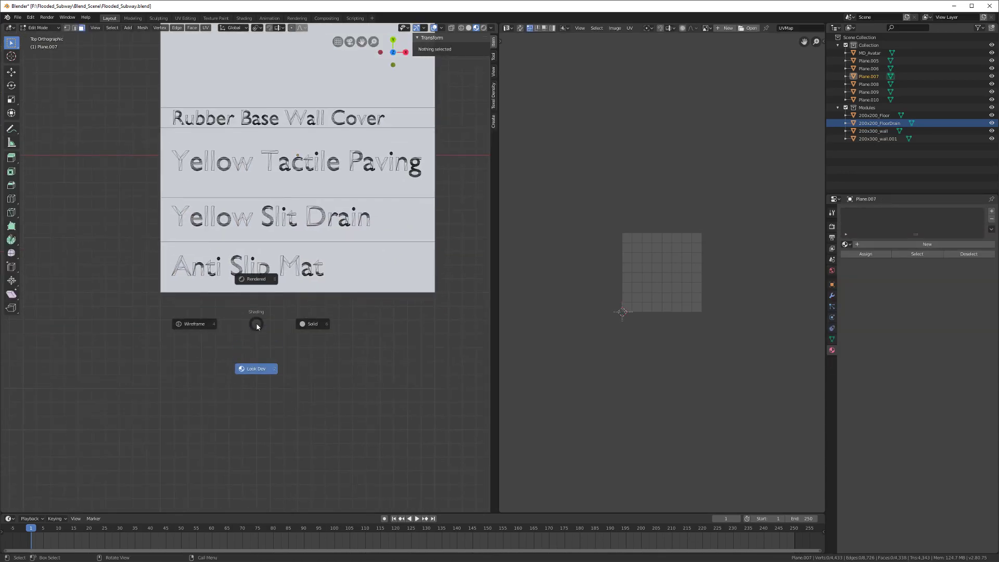
left_click(206, 322)
key("b")
left_click_drag(108, 247, 451, 301)
scroll(428, 314, "down", 3)
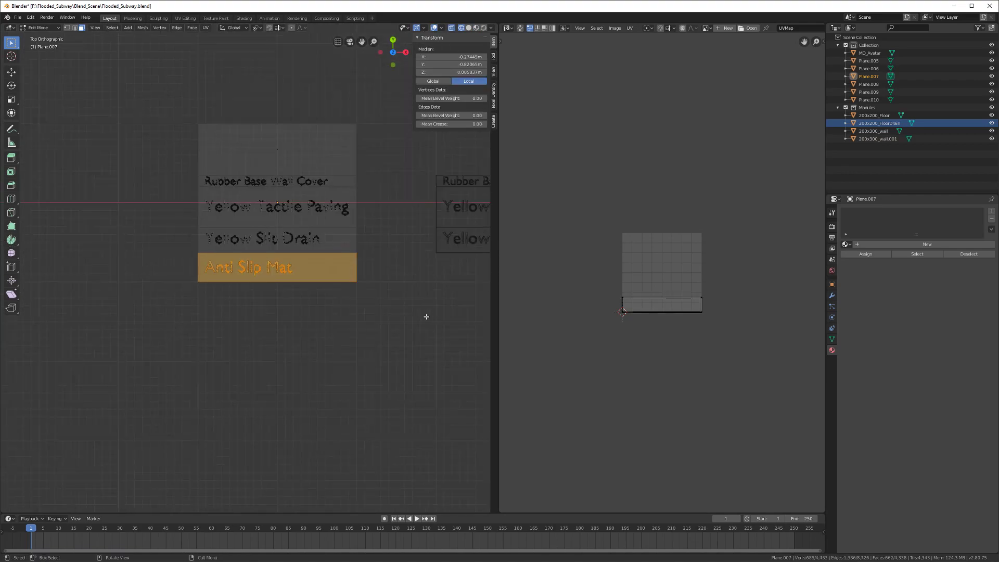
middle_click_drag(428, 314, 225, 310, "shift")
Step: Duplicate the Anti Slip Mat faces 3 m along X and separate them into their own object
key("shift+d")
key("x")
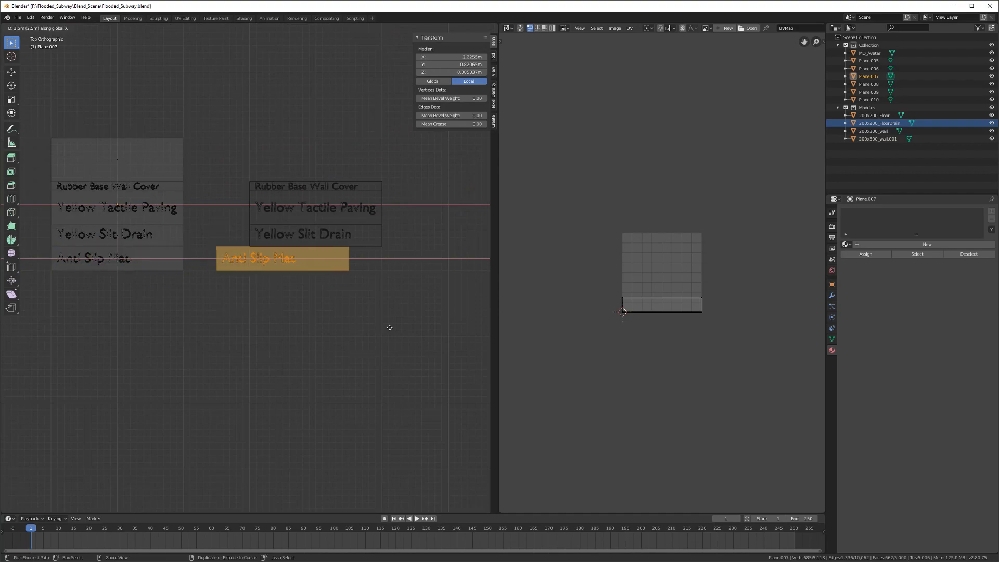
key("3")
key("Return")
key("p")
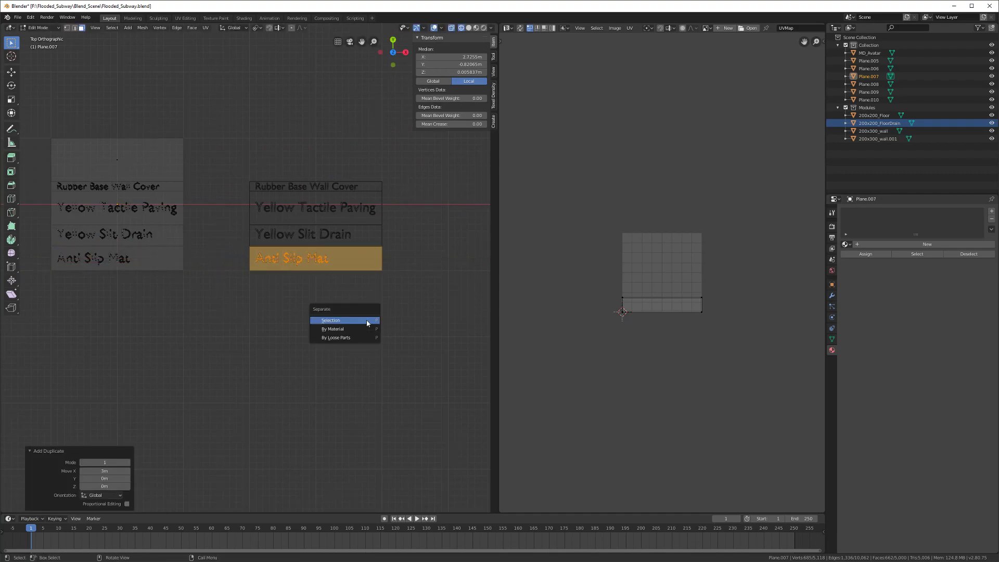
left_click(364, 320)
key("Tab")
Step: Link the Subway_Trimsheet material from Yellow Slit Drain to the Anti Slip Mat object and save
left_click(318, 268)
scroll(324, 257, "up", 2)
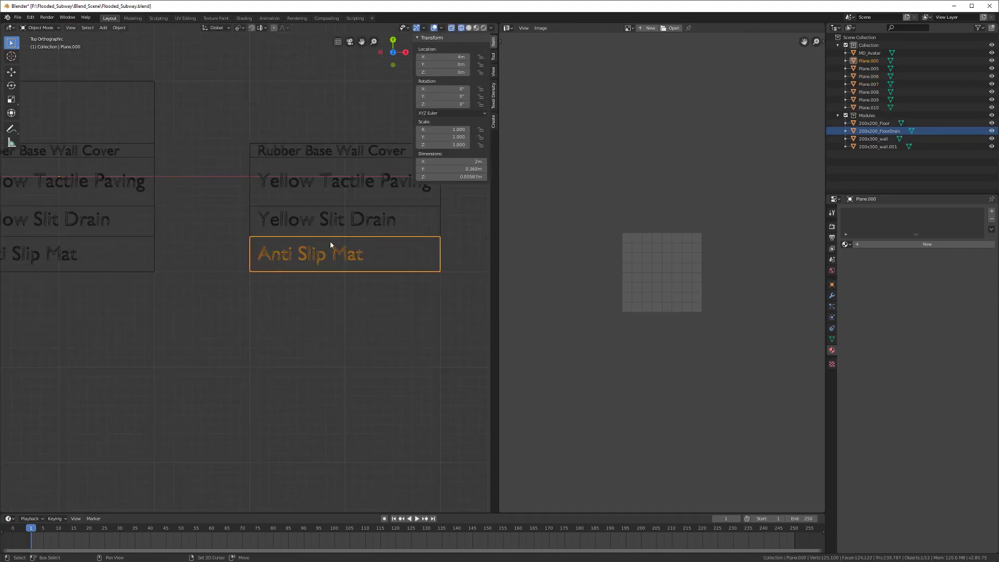
left_click(329, 230, "shift")
key("ctrl+l")
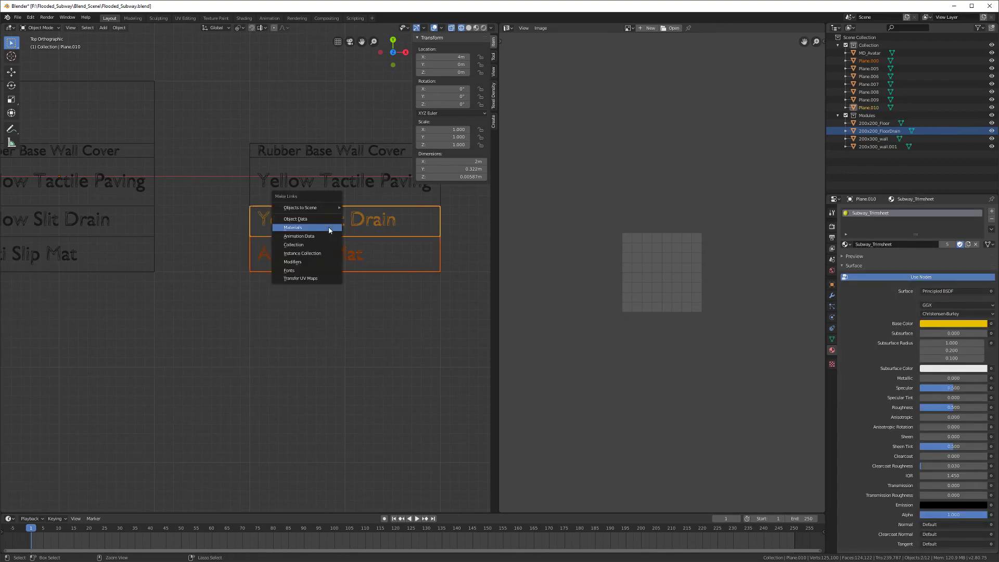
left_click(329, 227)
left_click(338, 261)
scroll(314, 270, "down", 4)
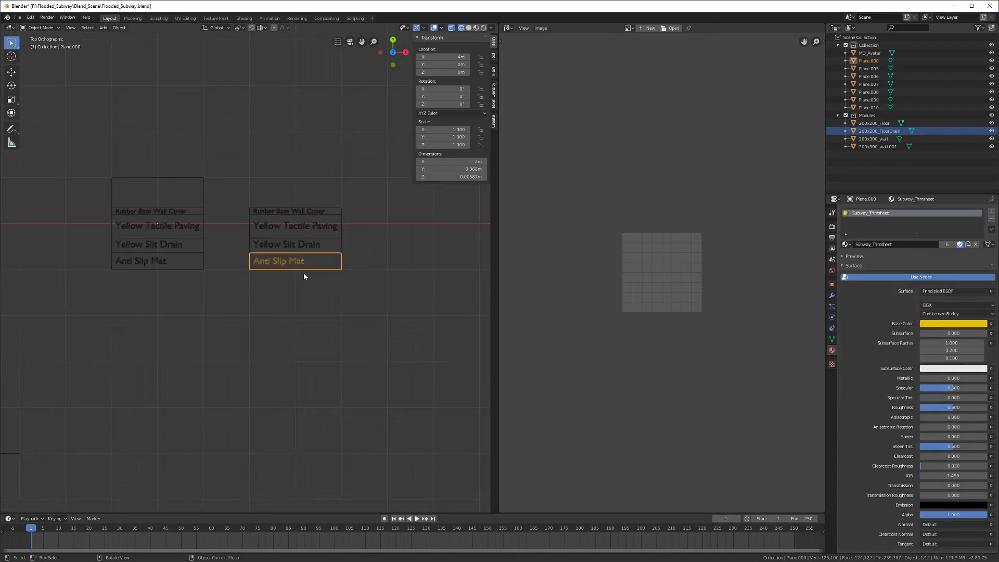
key("ctrl+s")
scroll(306, 299, "down", 3)
Step: Duplicate the Anti Slip Mat and move the copy 3 m along Y
middle_click_drag(297, 296, 388, 326, "shift")
scroll(389, 326, "down", 3)
key("shift+d")
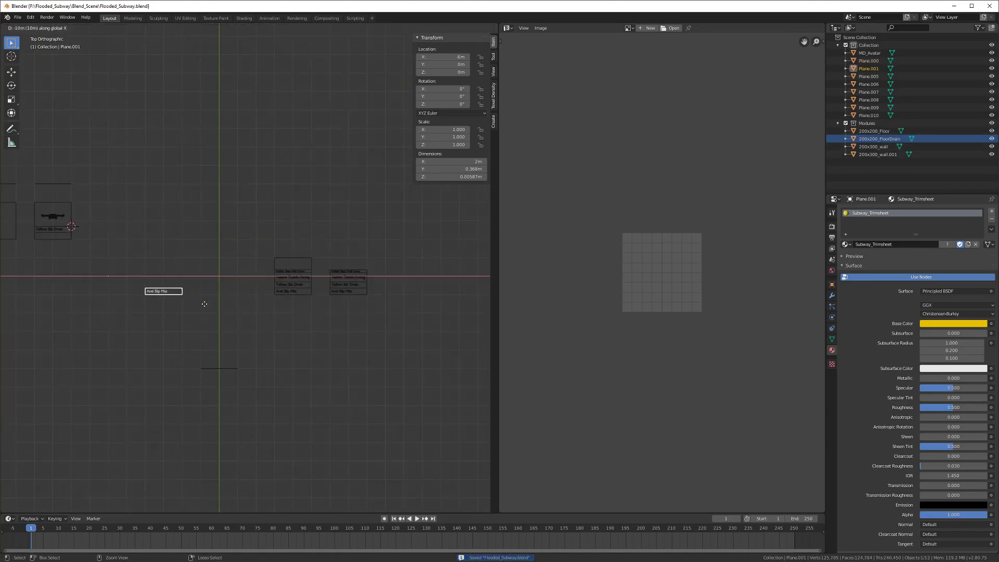
left_click(143, 296)
middle_click_drag(120, 298, 204, 318, "shift")
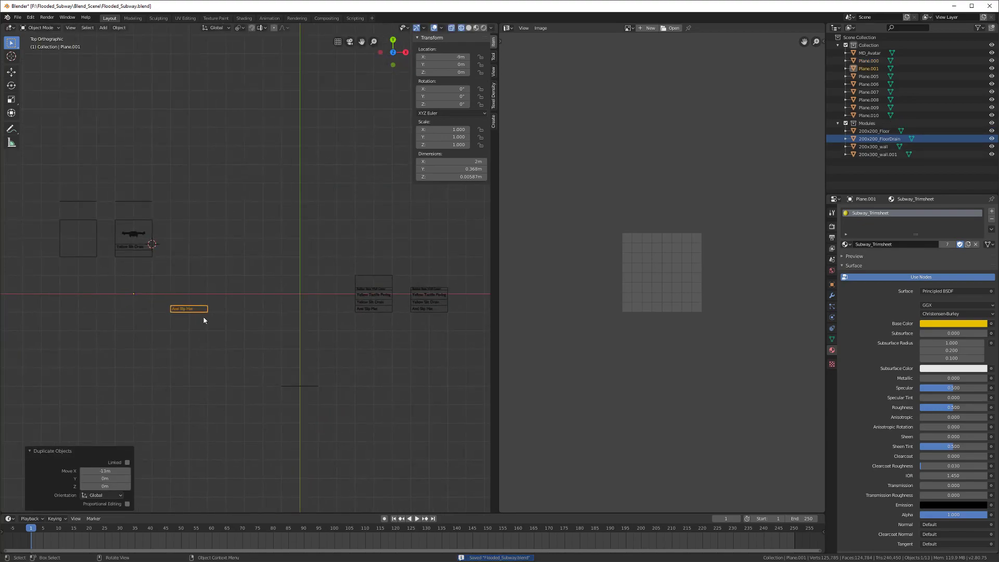
key("g")
key("y")
left_click(200, 263)
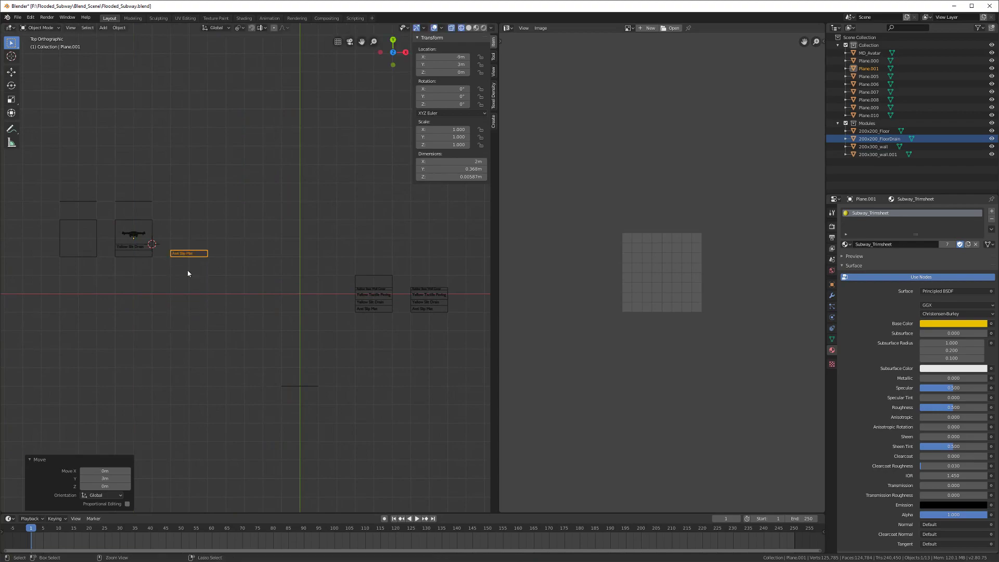
Step: Frame the new mat and switch the viewport back to solid shading
middle_click_drag(186, 274, 246, 262)
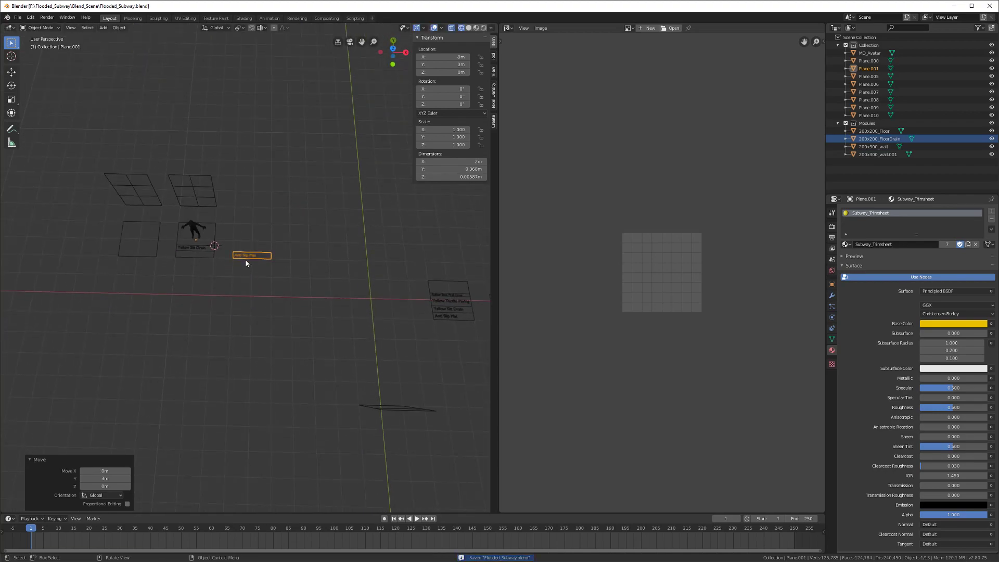
key("KP_Decimal")
key("z")
left_click(277, 268)
scroll(247, 299, "down", 3)
mouse_move(246, 300)
middle_mouse_down()
mouse_move(181, 277)
mouse_move(238, 291)
mouse_move(290, 283)
mouse_move(352, 312)
middle_mouse_up()
Step: Move the avatar 3 m along X, reselect the duplicated mat and save
left_click(118, 198)
scroll(200, 285, "down", 2)
key("g")
key("x")
left_click(385, 312)
left_click(371, 289)
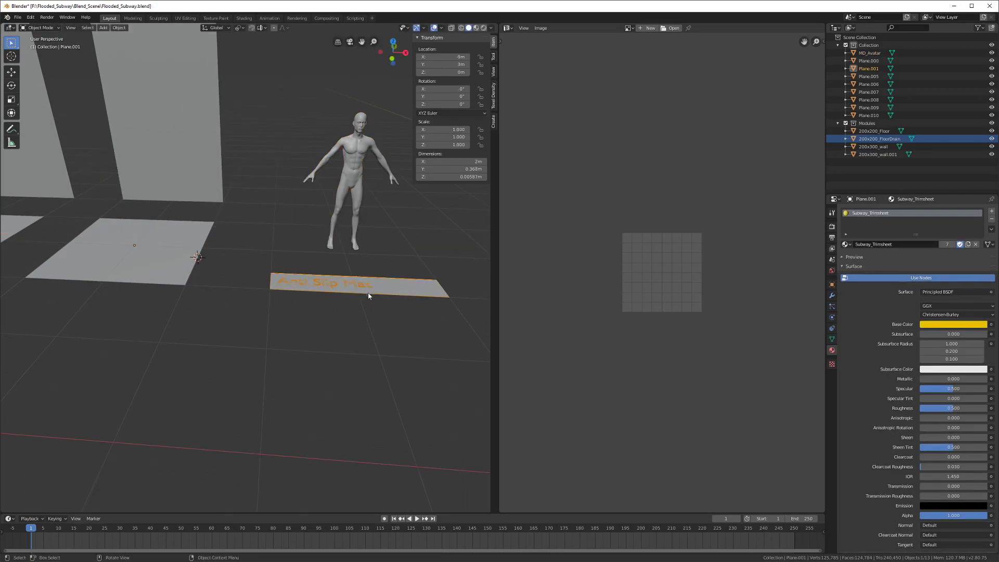
scroll(264, 308, "up", 5)
key("ctrl+s")
Step: In front view, raise the mat to Z 0.158 m and enter Edit Mode on it
middle_click_drag(263, 311, 280, 309)
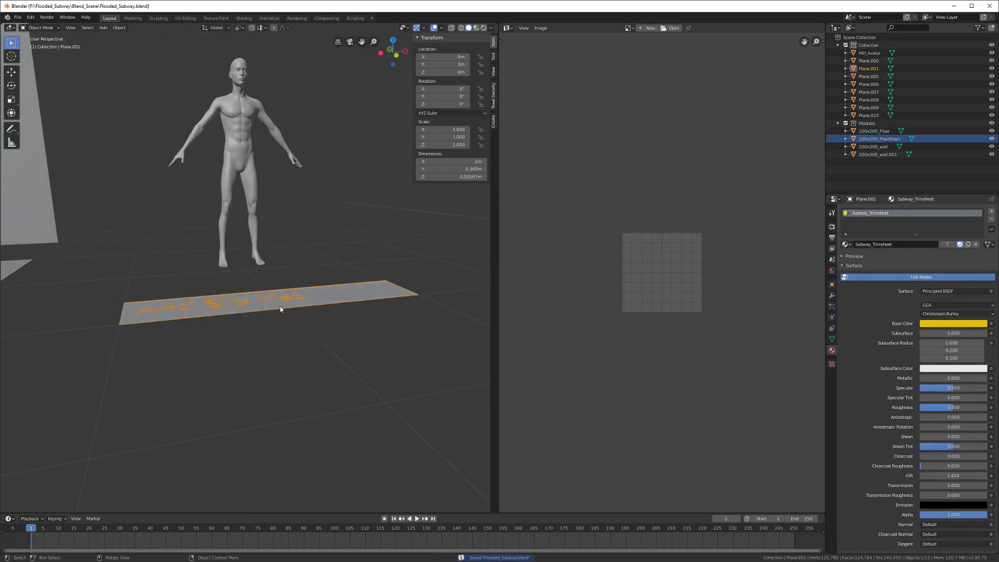
key("KP_7")
key("KP_1")
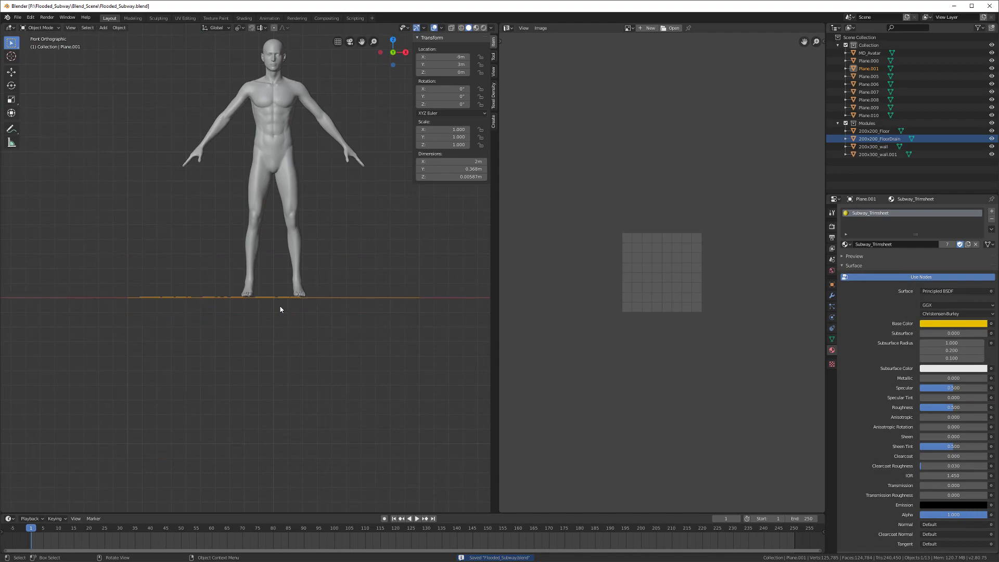
scroll(276, 312, "up", 4)
scroll(240, 315, "down", 1)
key("g")
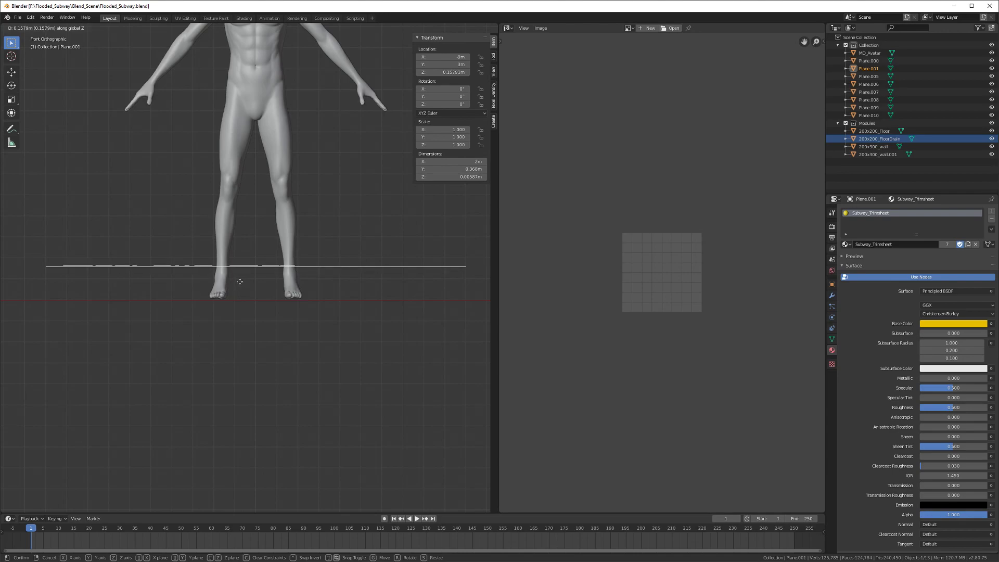
left_click(240, 281)
middle_click_drag(232, 288, 275, 323)
key("Tab")
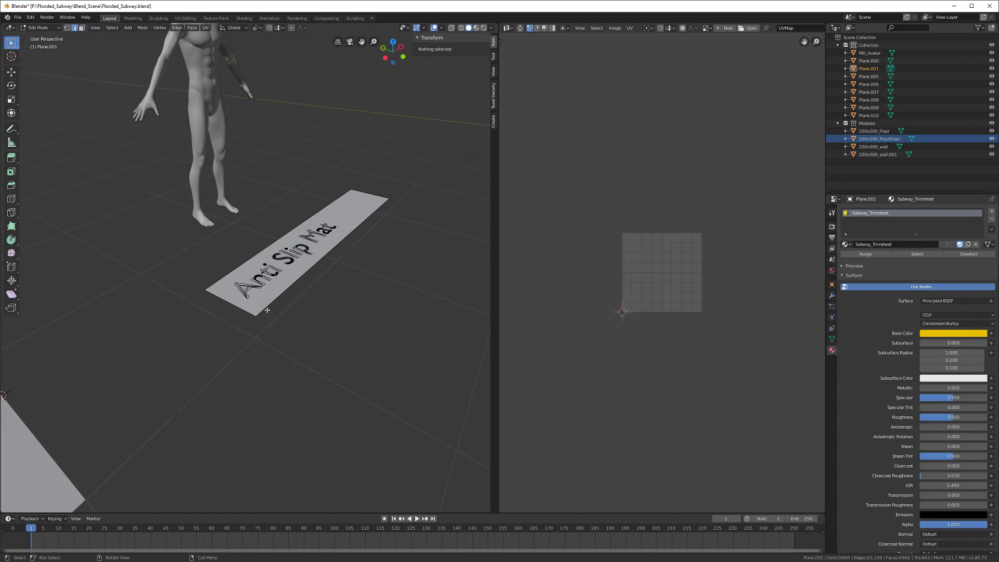
Step: Select the mat's face and extrude it upward into a slab
left_click(264, 310)
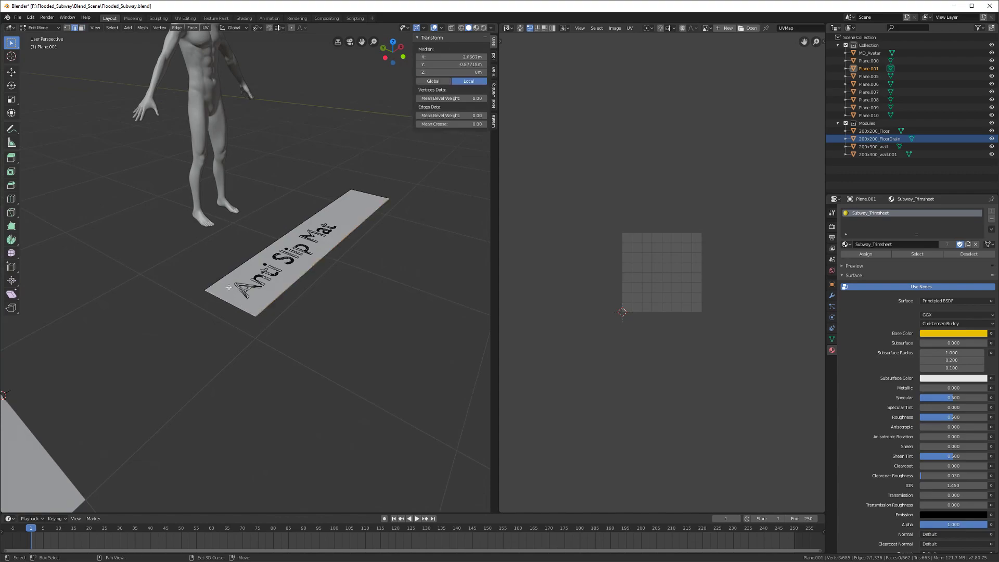
left_click(381, 194, "shift")
scroll(312, 286, "up", 2)
middle_click_drag(281, 312, 253, 301)
scroll(239, 325, "up", 2)
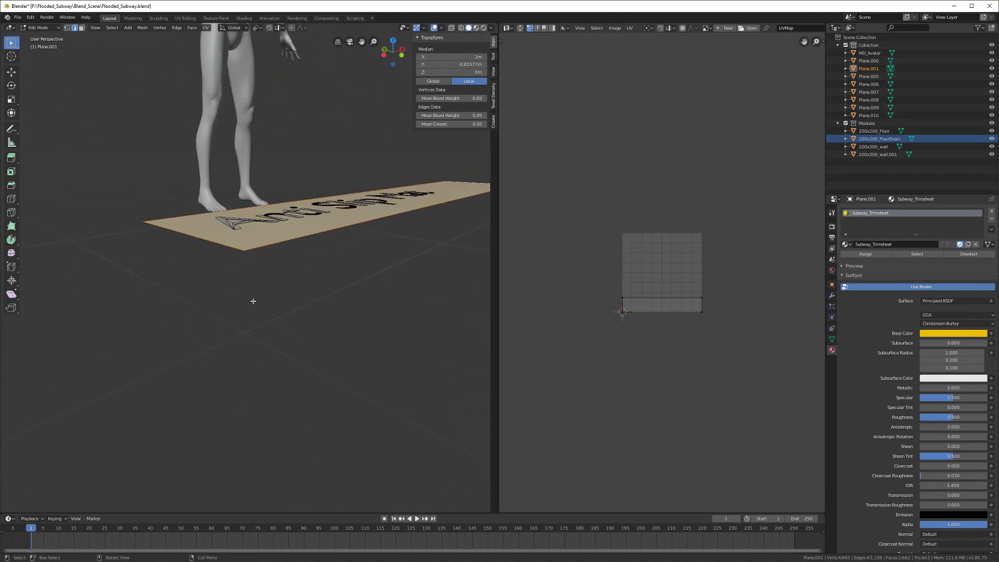
key("e")
left_click(253, 296)
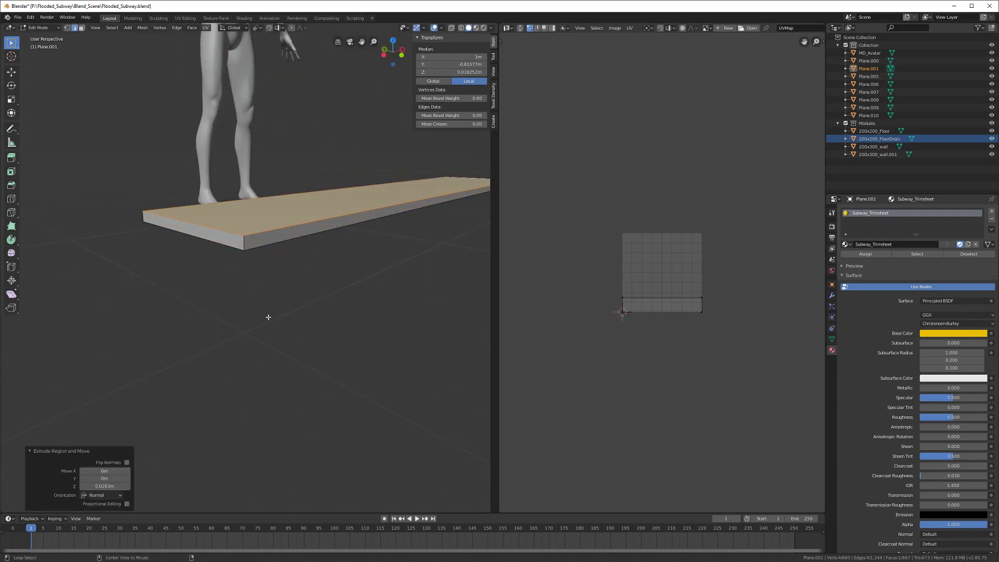
Step: Push the slab's faces outward with Shrink/Fatten and delete its top face
key("alt+s")
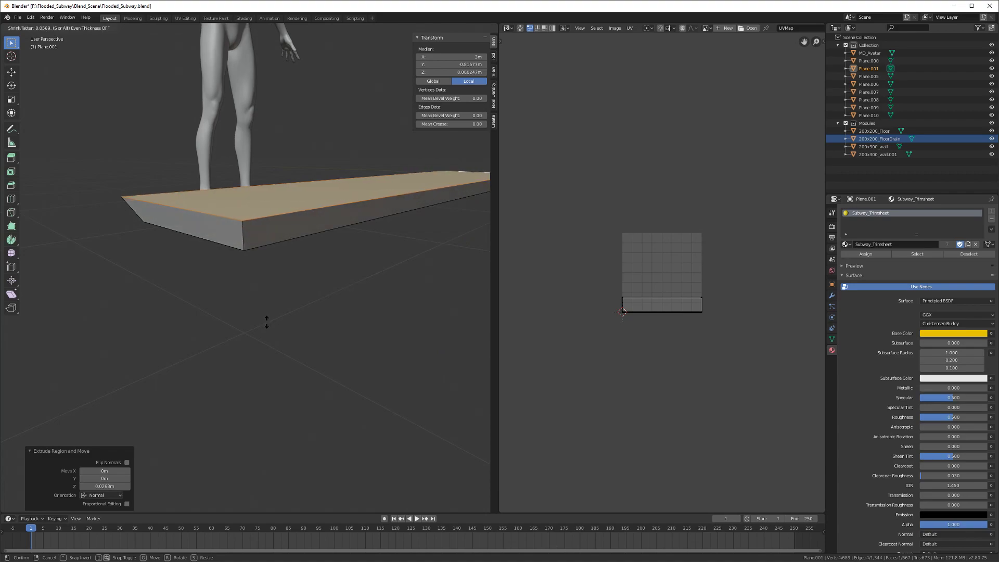
left_click(267, 323)
key("x")
left_click(266, 323)
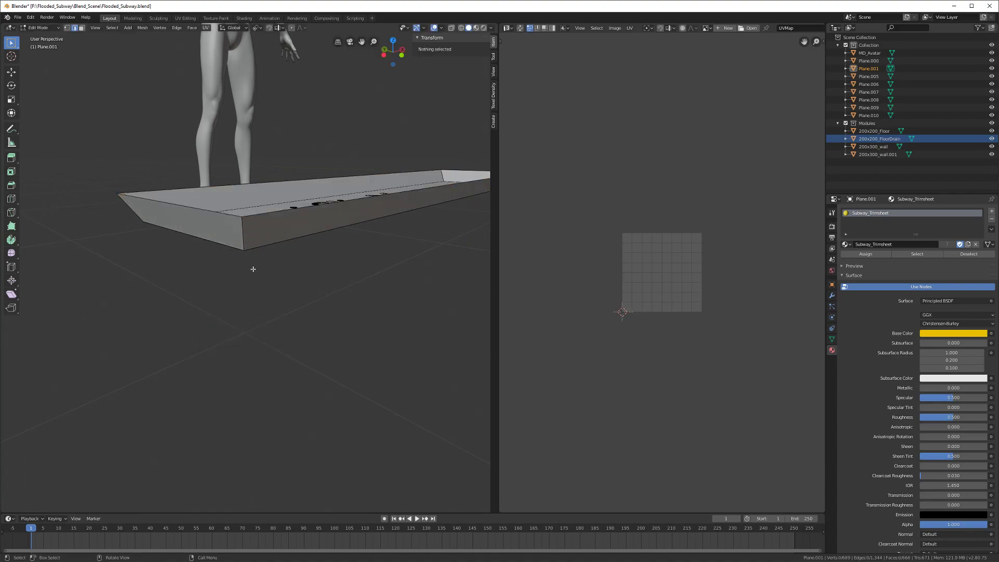
Step: Lower the top boundary loop 0.063 m and begin a vertical rim extrusion
left_click(262, 224, "alt")
key("g")
key("z")
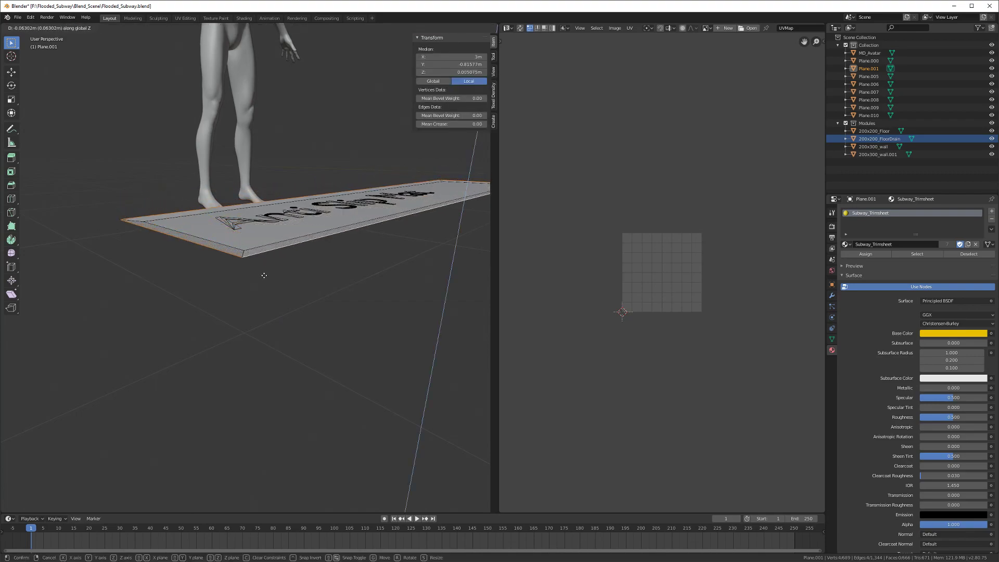
left_click(263, 276)
scroll(255, 292, "up", 6)
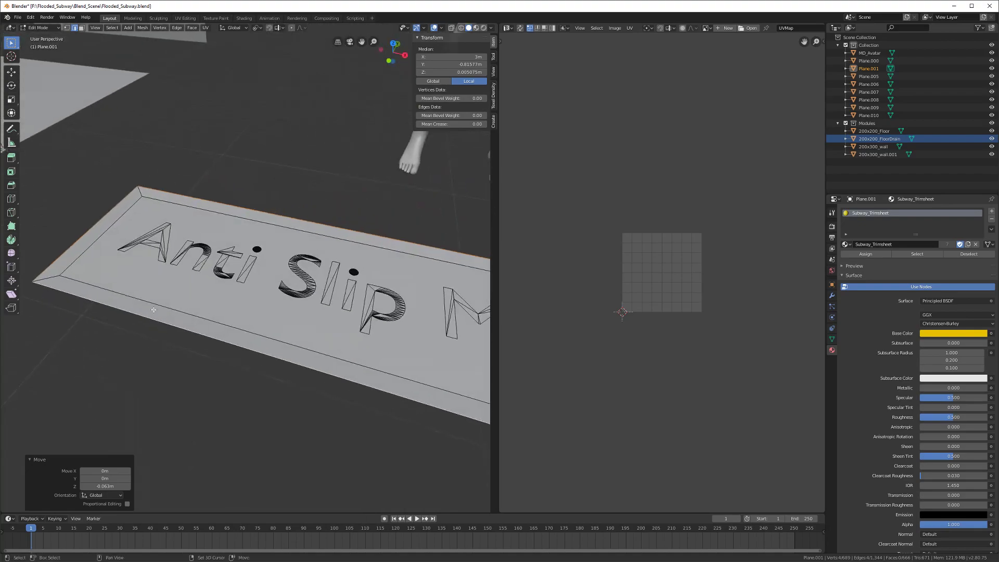
scroll(245, 314, "down", 5)
middle_click_drag(256, 306, 290, 283)
key("e")
key("z")
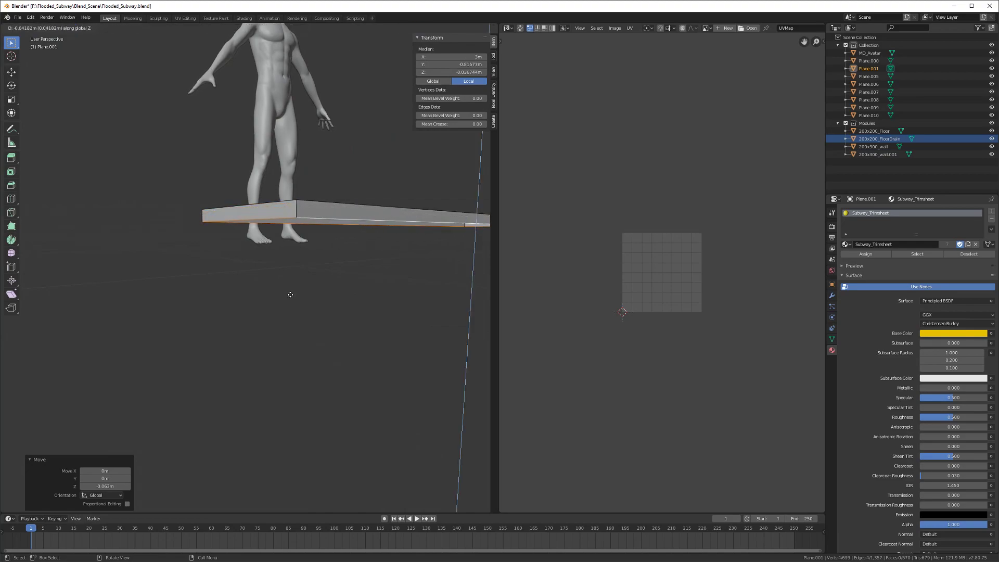
Step: Extrude the rim down twice, the second time by 0.0241 m, and shift one bottom edge along Y
left_click(290, 292)
mouse_move(292, 287)
middle_mouse_down()
mouse_move(264, 312)
mouse_move(293, 303)
middle_mouse_up()
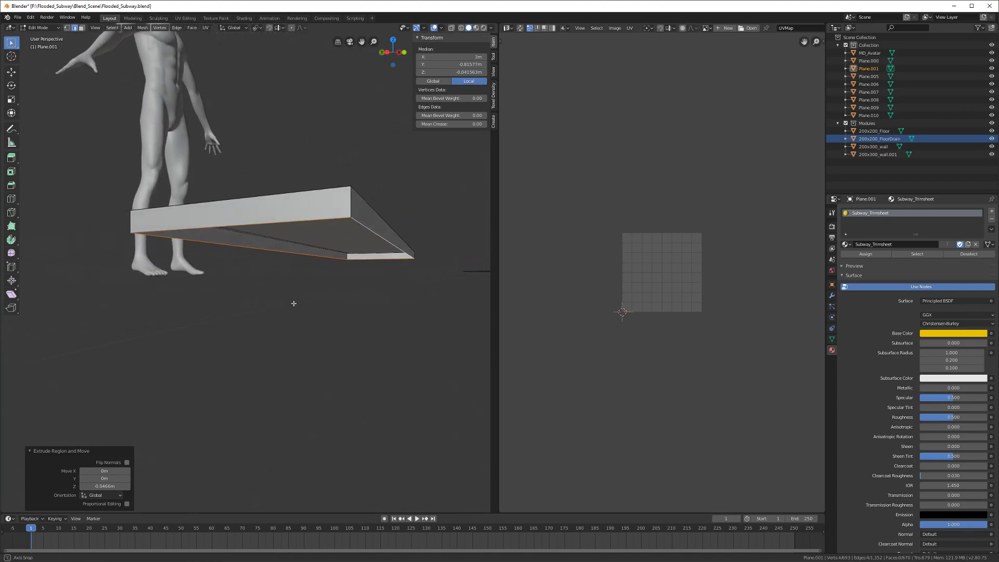
key("e")
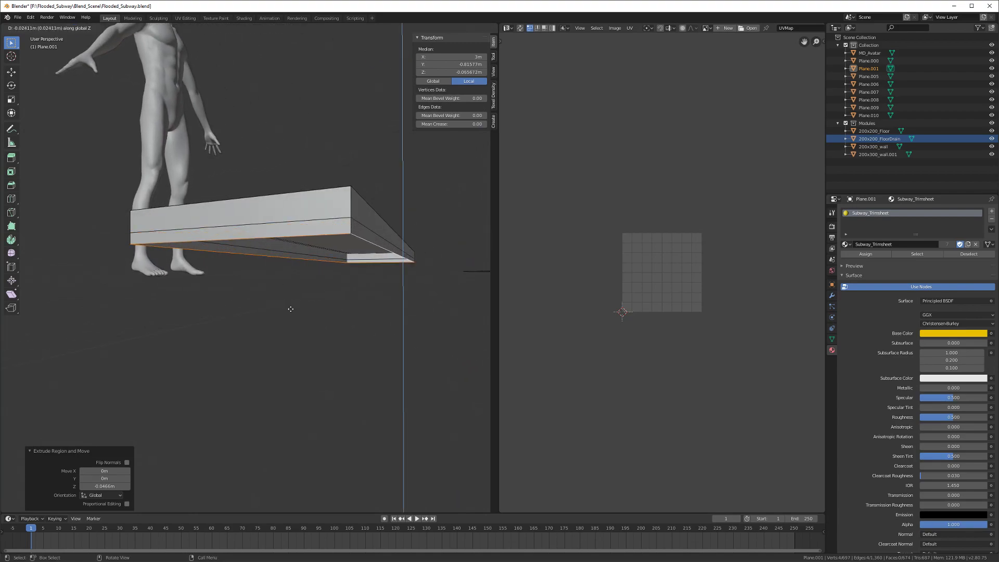
left_click(312, 289)
middle_click_drag(368, 241, 374, 274)
left_click(375, 274)
key("g")
key("y")
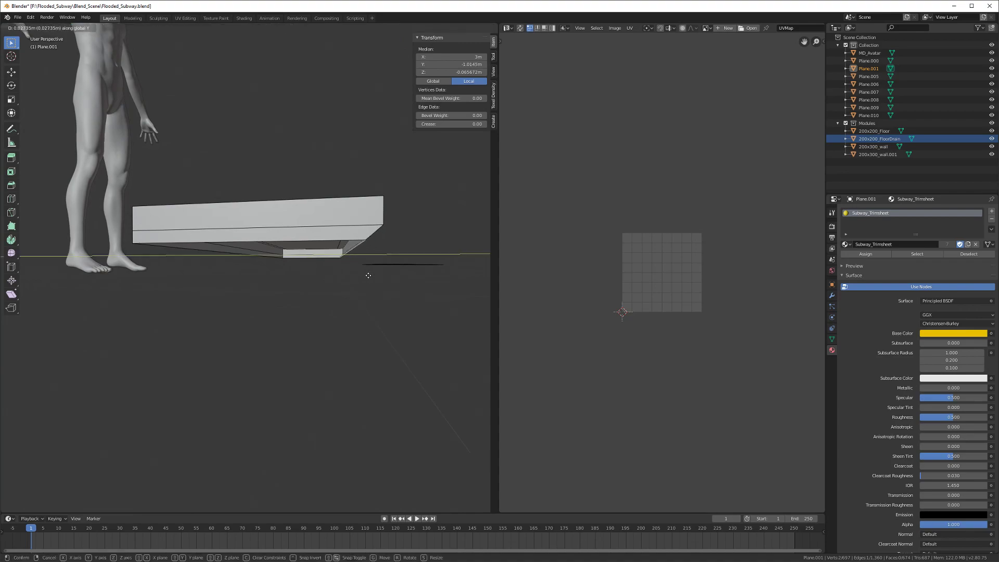
left_click(368, 275)
Step: Lower the bottom edge loop 0.0175 m and set the pivot to the 3D cursor
left_click(316, 258, "alt")
middle_click_drag(316, 258, 305, 267)
key("g")
key("z")
left_click(306, 275)
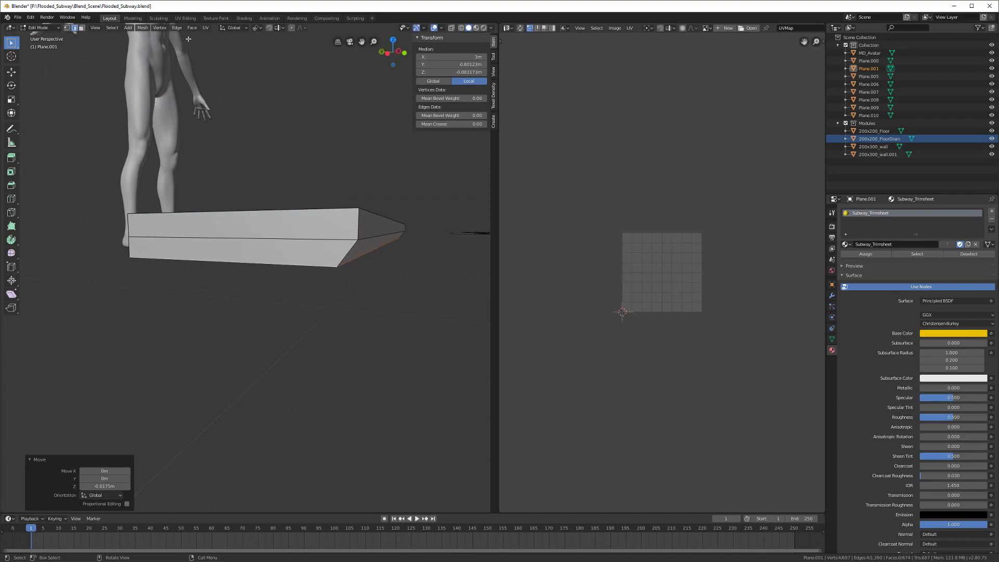
left_click(255, 28)
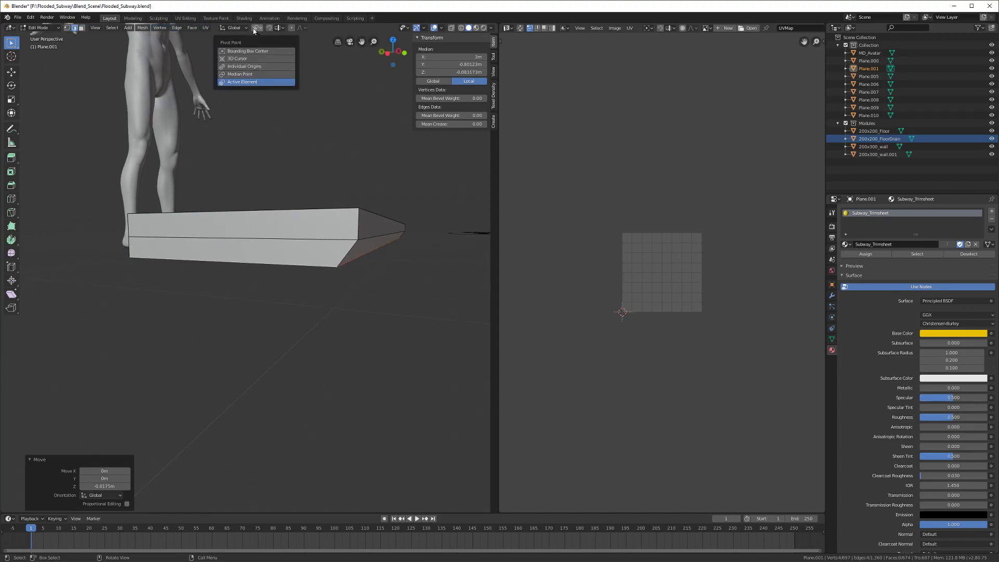
left_click(239, 59)
middle_click_drag(305, 296, 299, 304)
key("s")
key("z")
key("Escape")
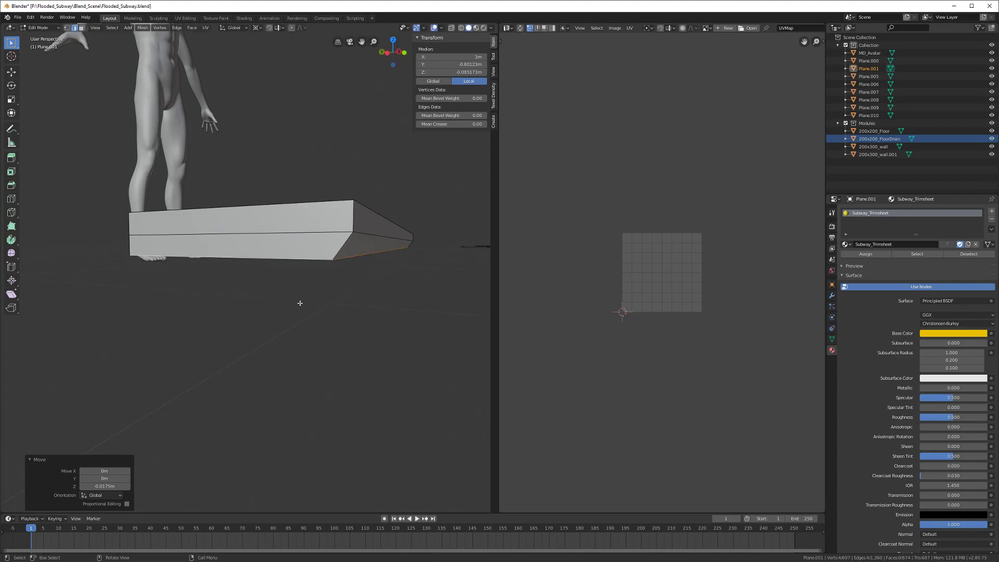
Step: Extrude a new bottom loop in place and lower it vertically
key("e")
key("z")
key("Escape")
mouse_move(305, 310)
middle_mouse_down()
mouse_move(289, 310)
mouse_move(270, 264)
mouse_move(303, 303)
mouse_move(292, 306)
middle_mouse_up()
key("g")
key("z")
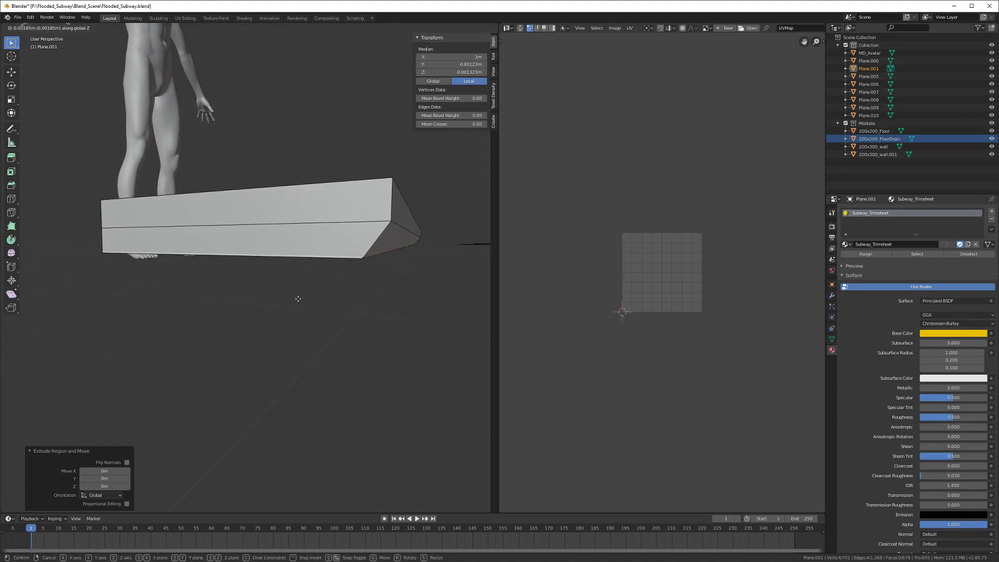
left_click(298, 298)
key("g")
key("z")
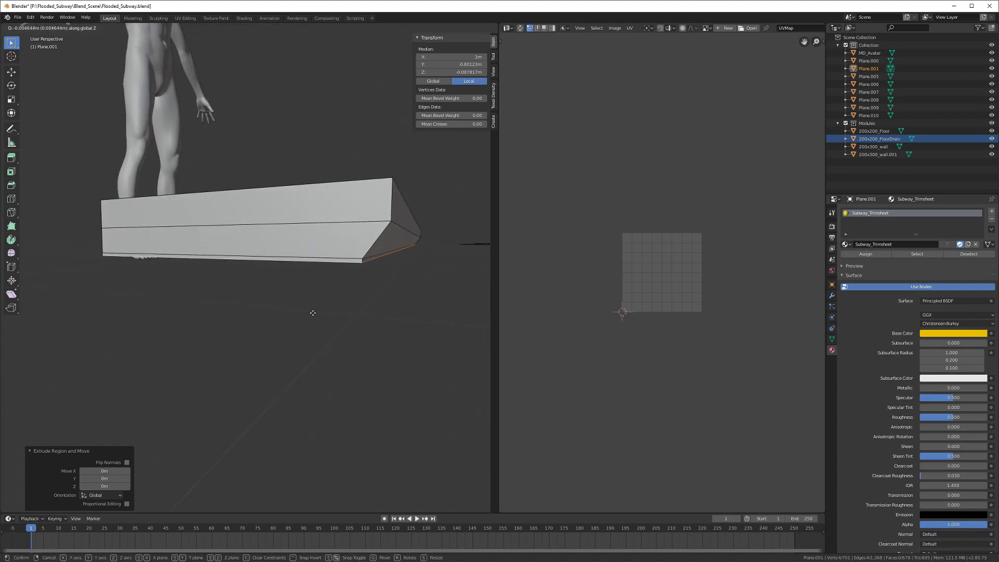
right_click(313, 343)
Step: Scale the bottom loop to 0 on Z for a flat base
key("s")
right_click(312, 343)
key("s")
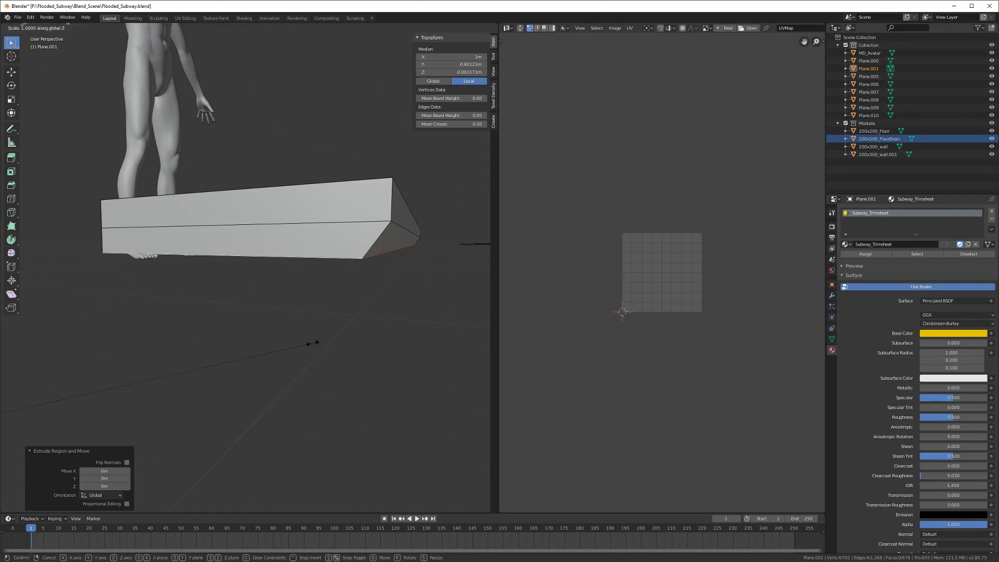
key("z")
key("0")
key("Return")
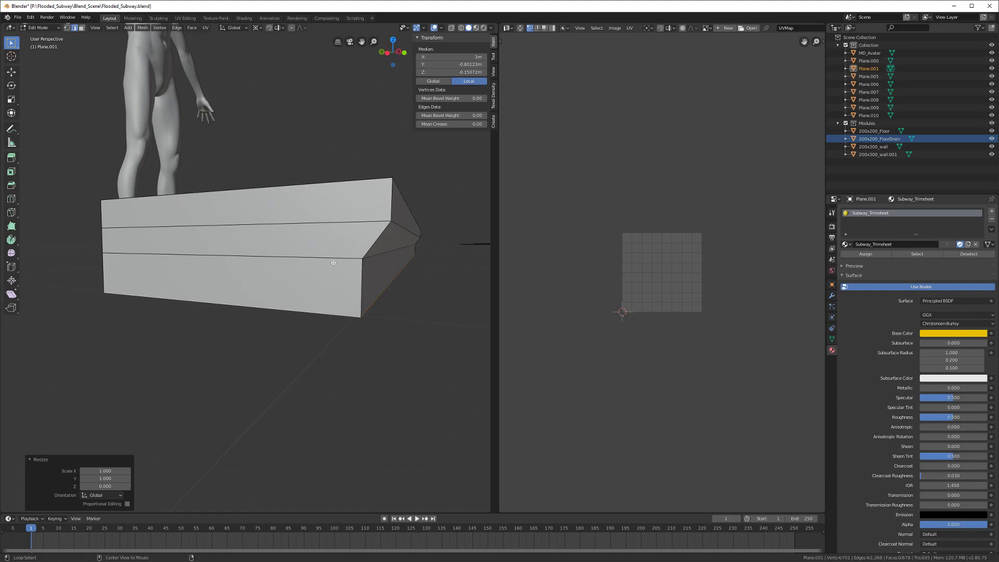
Step: Set the pivot back to median point and raise the middle edge loop 0.0275 m
left_click(332, 262, "alt")
left_click(256, 28)
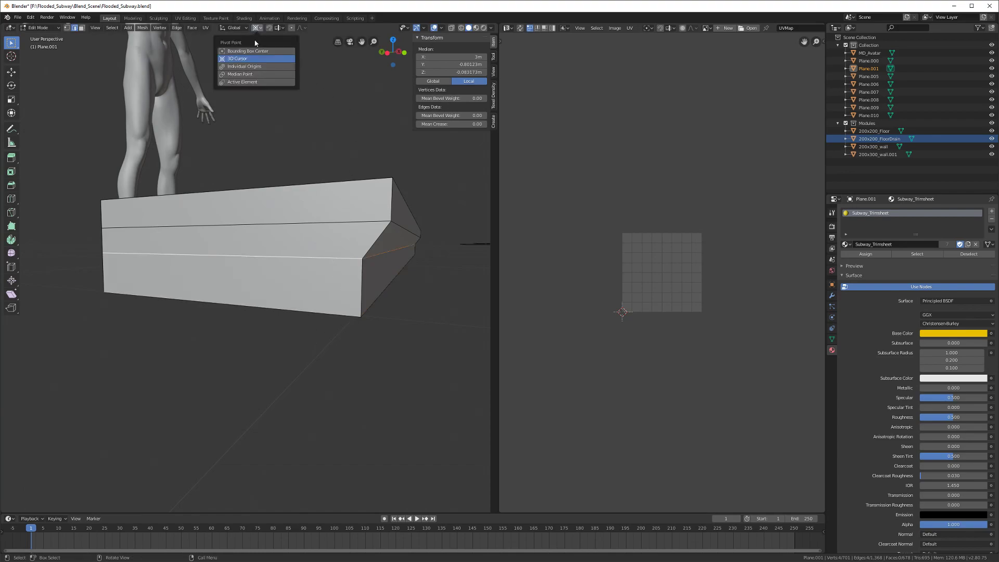
left_click(244, 74)
middle_click_drag(271, 291, 281, 350)
key("g")
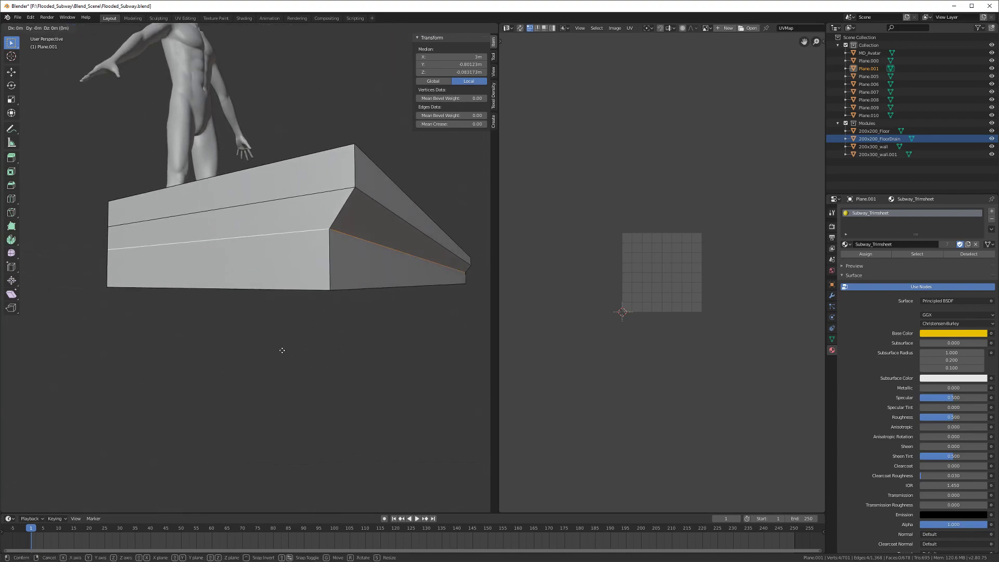
key("z")
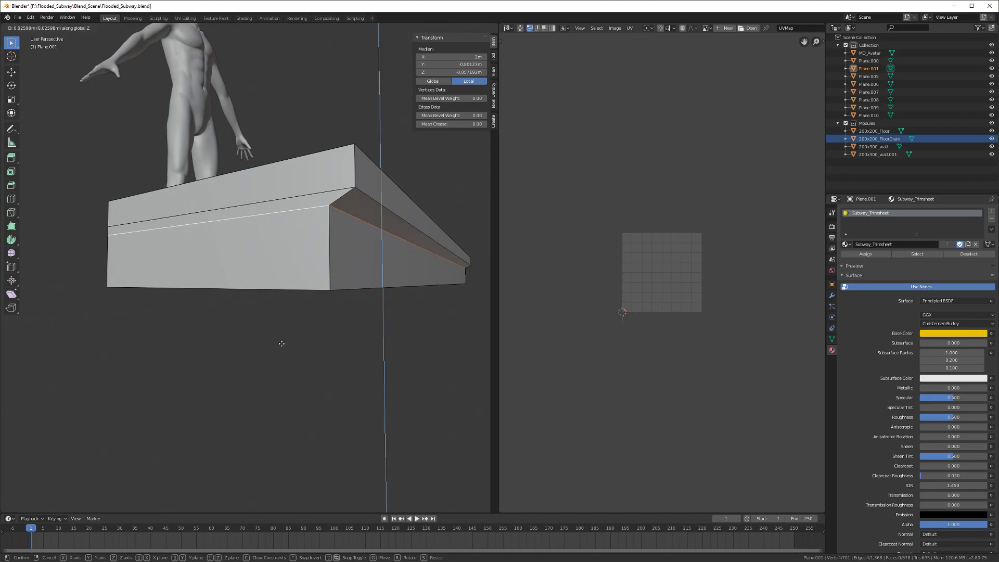
left_click(281, 344)
middle_click_drag(281, 344, 258, 371)
scroll(262, 366, "up", 2)
Step: Bevel the slab's top rim edge loop and return to Object Mode
key("alt+a")
key("Tab")
key("Tab")
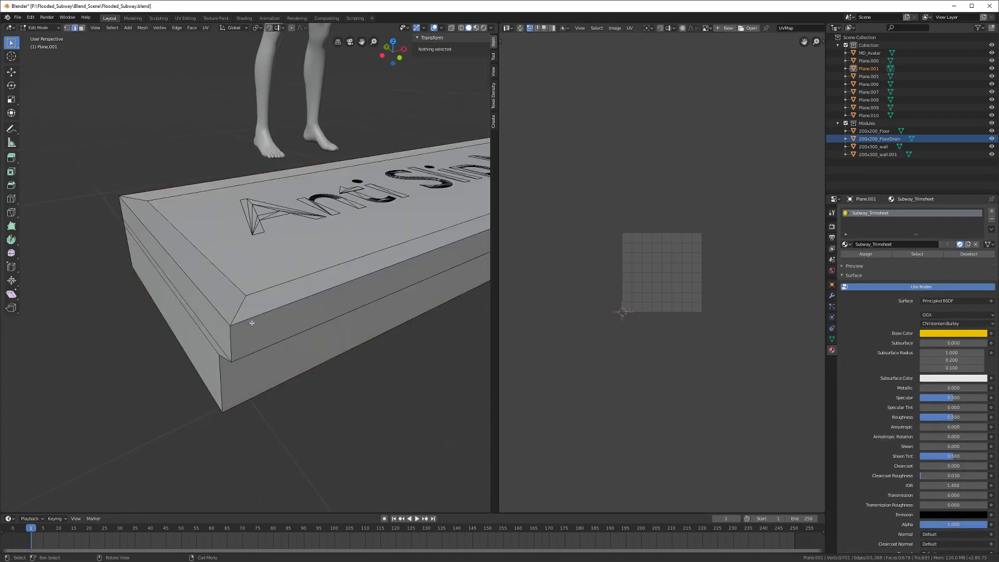
left_click(252, 323, "alt")
middle_click_drag(251, 323, 236, 356)
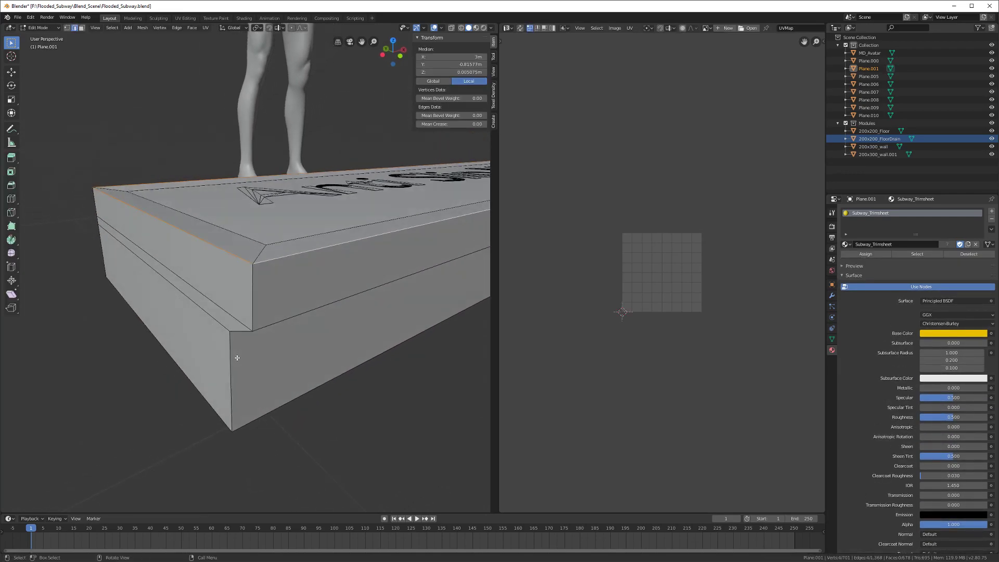
key("ctrl+b")
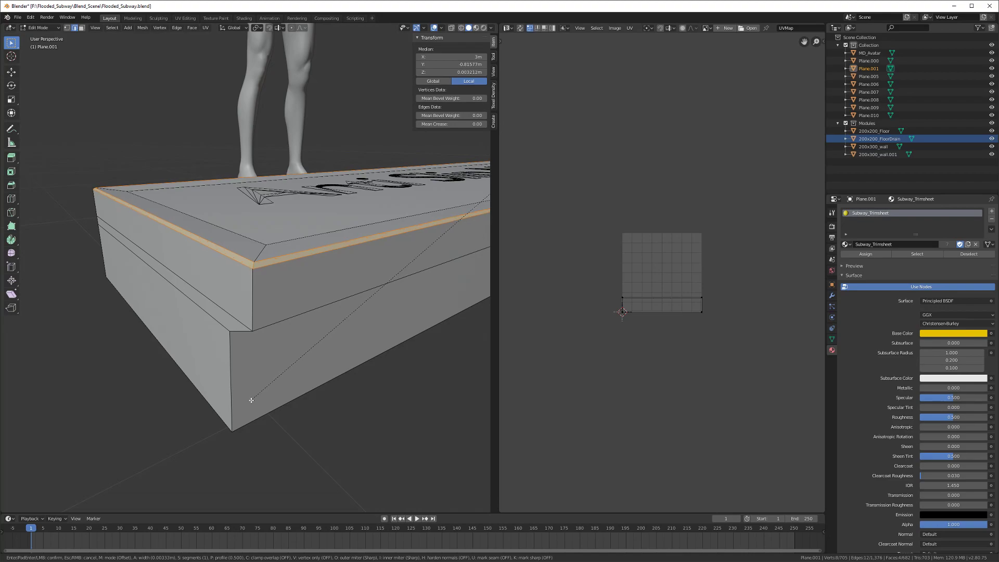
left_click(250, 400)
scroll(250, 400, "down", 5)
middle_click_drag(250, 401, 252, 319)
key("Tab")
scroll(227, 389, "down", 3)
Step: Save Flooded_Subway.blend and type 200x45 as Plane.001's new name in the Outliner
key("ctrl+s")
scroll(253, 321, "up", 3)
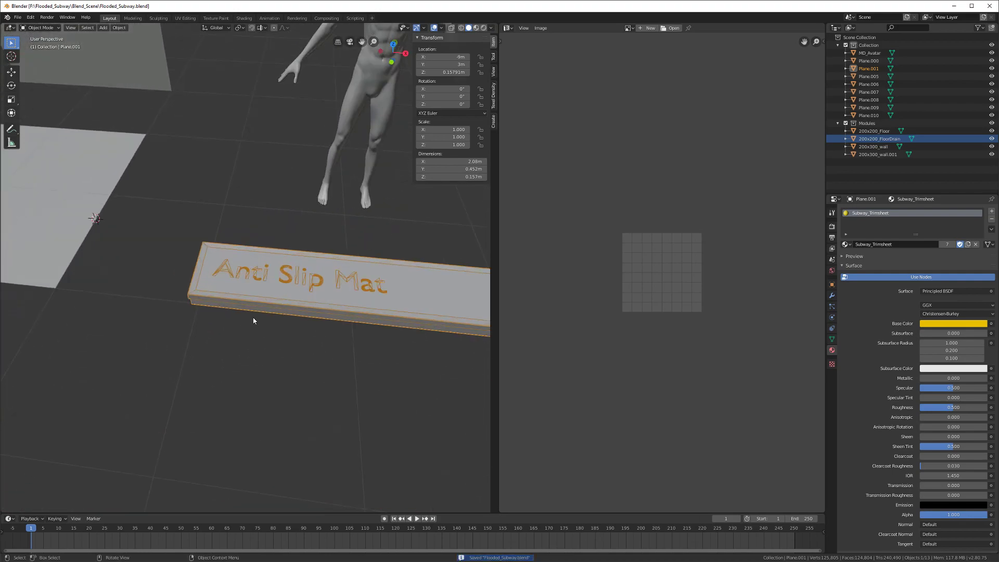
scroll(241, 308, "down", 4)
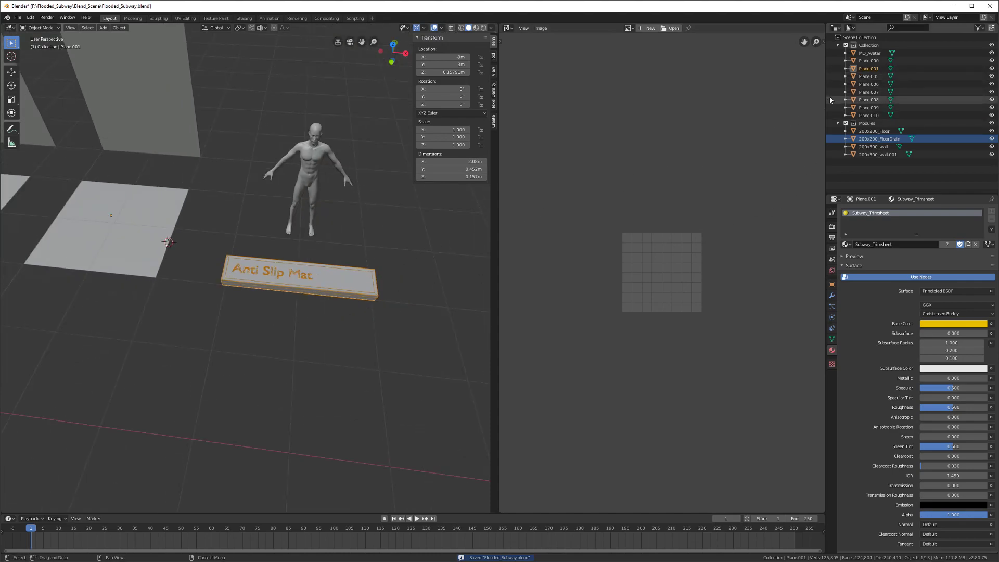
double_click(868, 69)
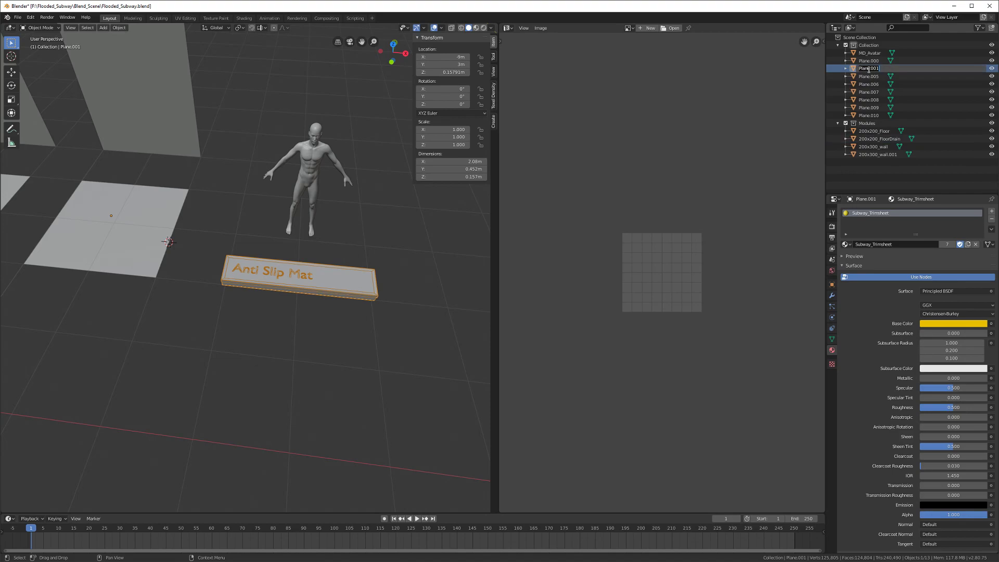
type("200x45")
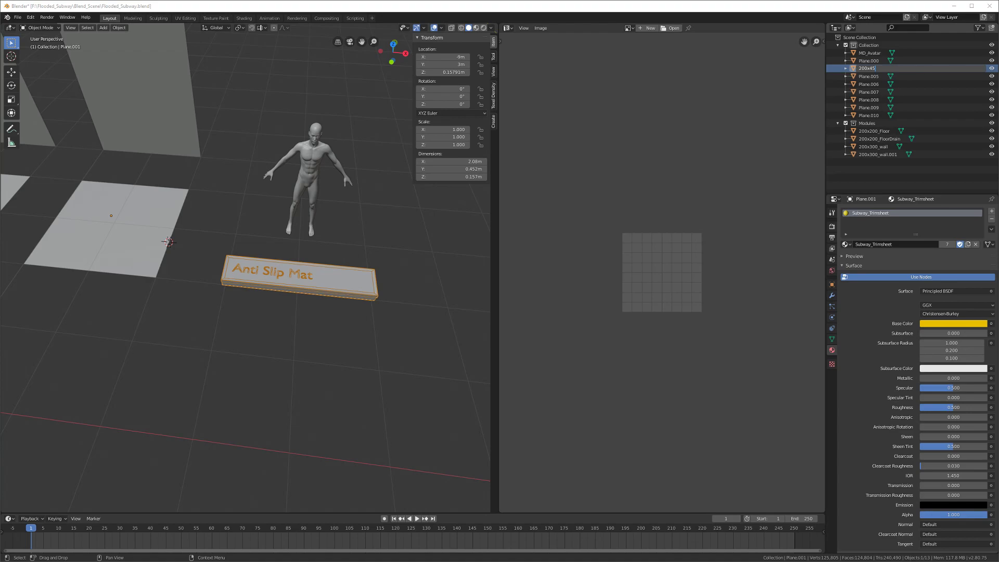
Step: Confirm the name 200x45, save, and widen the 3D viewport over the image editor
key("Return")
middle_click_drag(264, 346, 306, 403)
key("ctrl+s")
scroll(271, 339, "down", 1)
left_click_drag(501, 346, 570, 356)
Step: Move MD_Avatar 3 m along X to stand in front of the second wall, then save
left_click(407, 421)
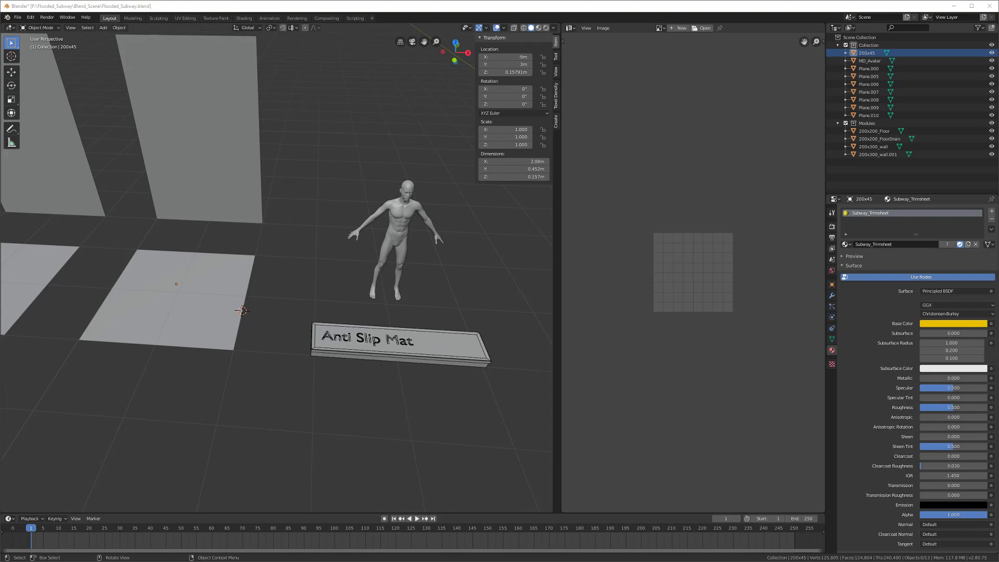
middle_click_drag(213, 275, 223, 262)
left_click(390, 255)
left_click(232, 206)
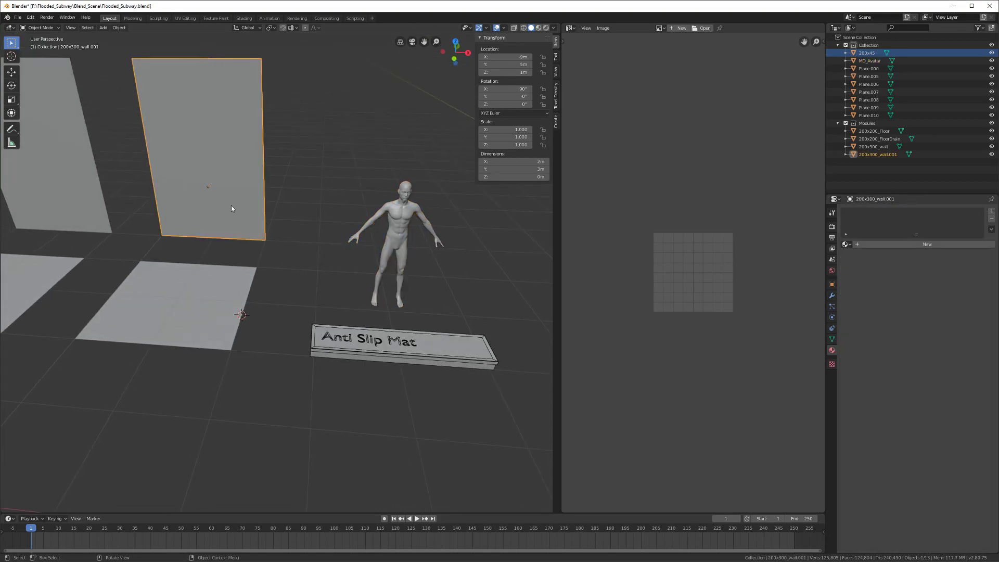
left_click(389, 260)
middle_click_drag(341, 300, 336, 313)
key("g")
key("x")
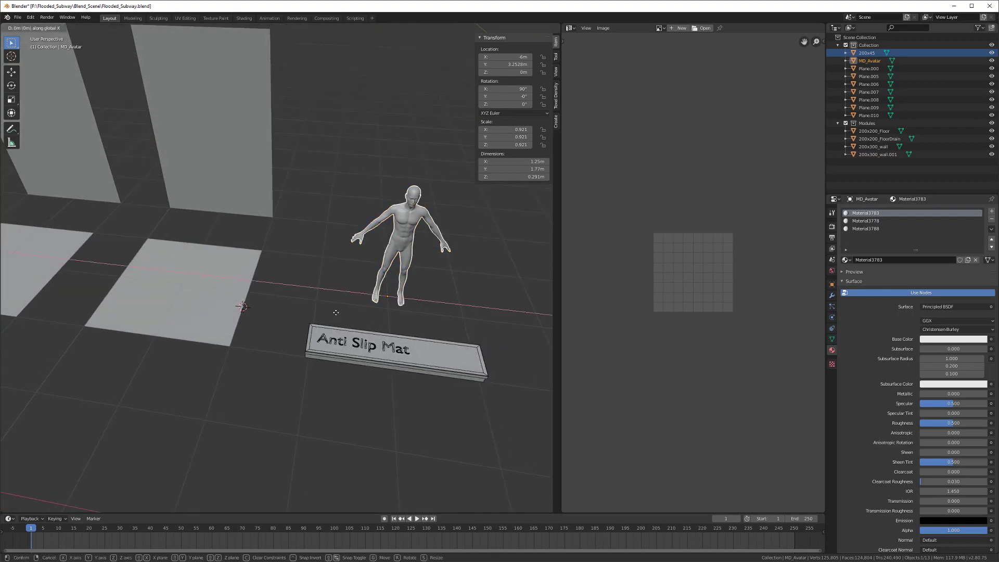
left_click(189, 288)
middle_click_drag(189, 288, 289, 323, "shift")
key("g")
left_click(404, 239)
key("ctrl+s")
key("shift+a")
mouse_move(289, 323)
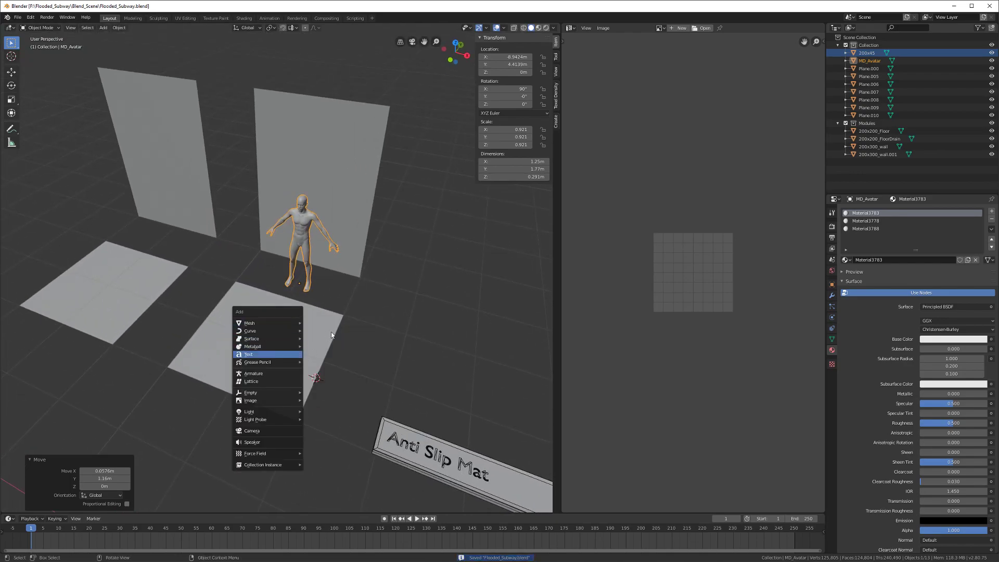
Step: Send the 200x45 mat to the Modules collection and rename it 200x45_AntiSlipStep
left_click(442, 463)
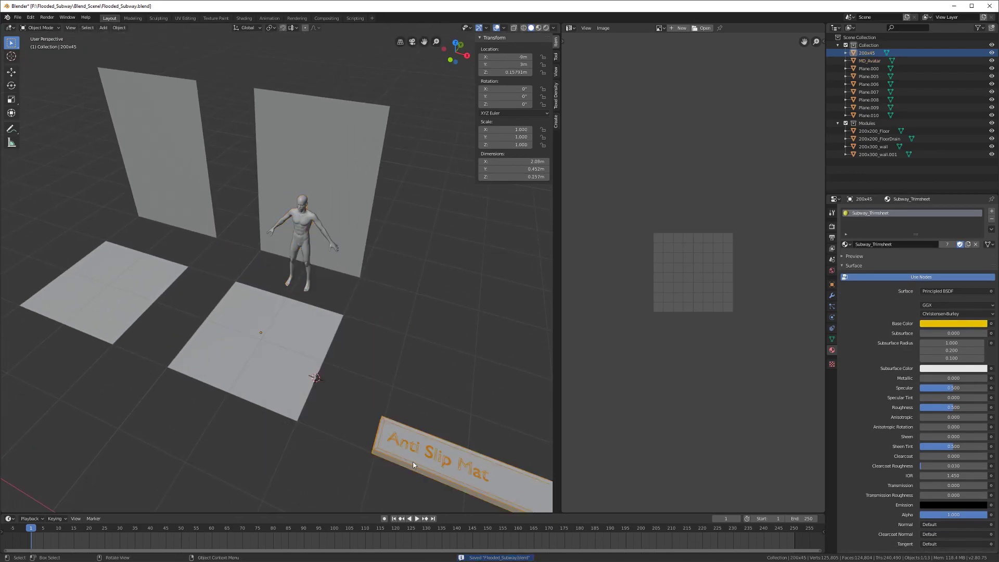
scroll(389, 436, "down", 4)
key("m")
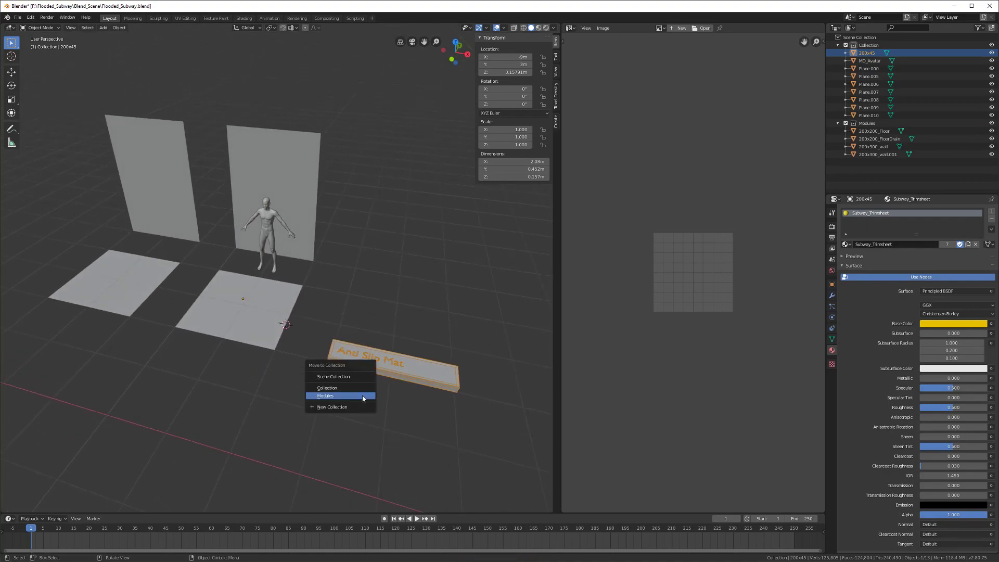
left_click(363, 398)
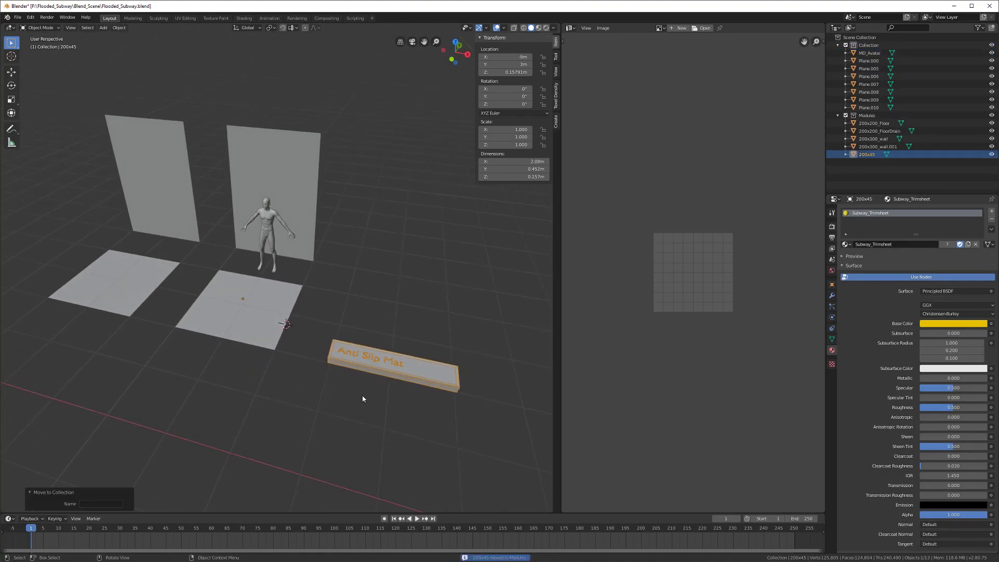
double_click(877, 154)
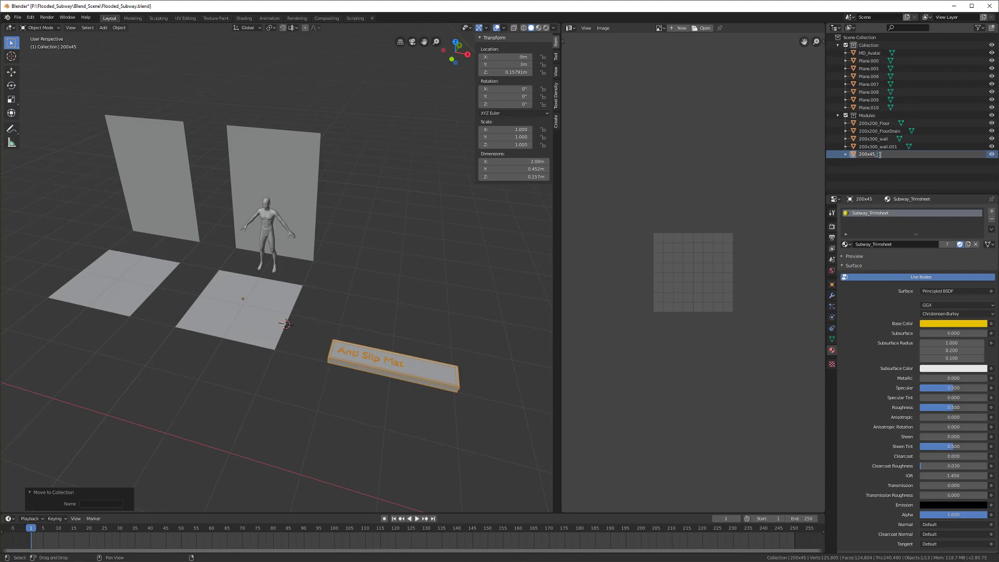
type("_AntiSlipStep")
key("Return")
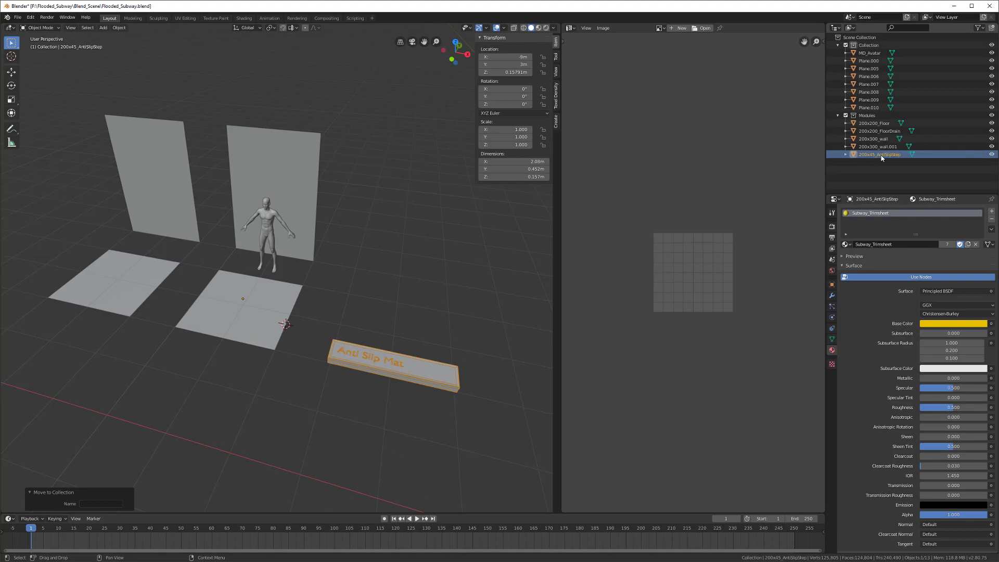
Step: Save Flooded_Subway.blend, then select the floor drain tile and the Anti Slip Mat step
scroll(335, 343, "up", 4)
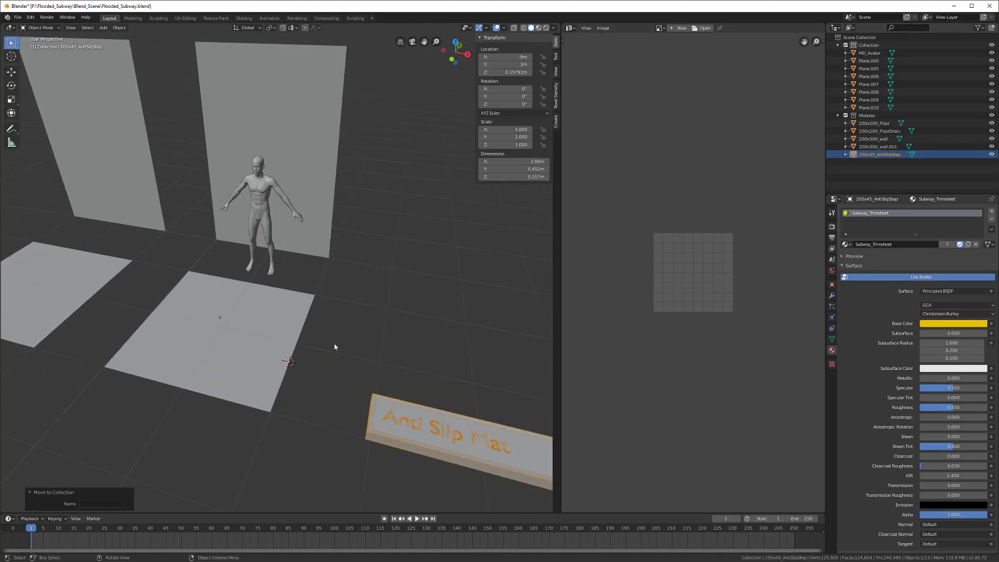
key("ctrl+s")
scroll(337, 340, "down", 2)
middle_click_drag(336, 340, 311, 344)
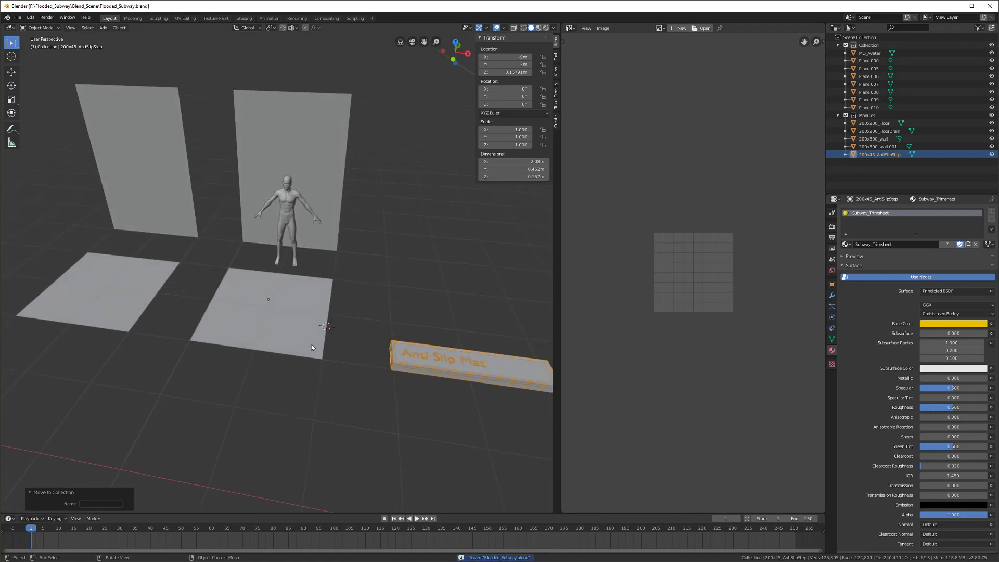
left_click(305, 341)
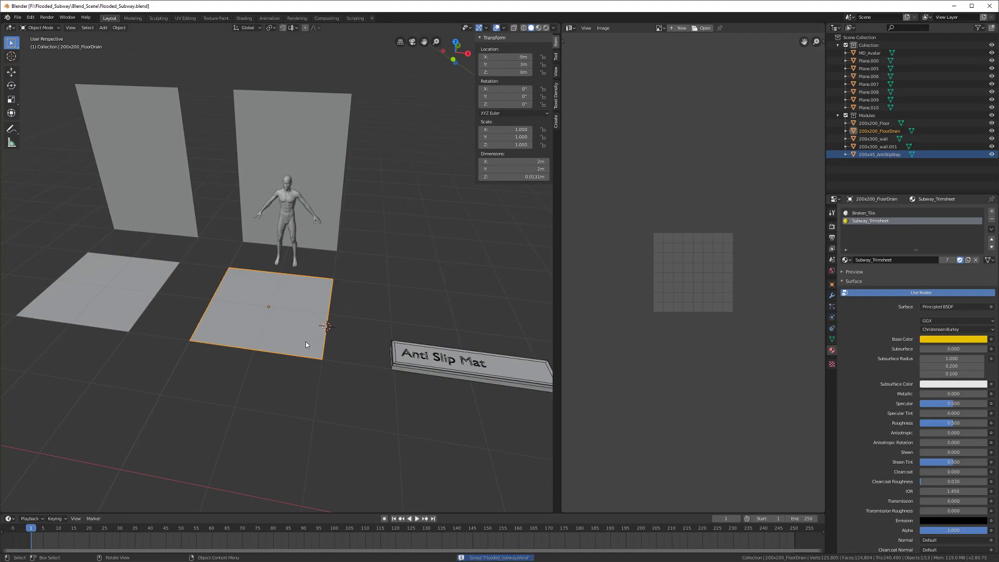
scroll(305, 341, "down", 1)
left_click(409, 342, "shift")
Step: Orbit toward the floor tiles and reselect the floor drain tile to inspect it
middle_click_drag(378, 344, 370, 350)
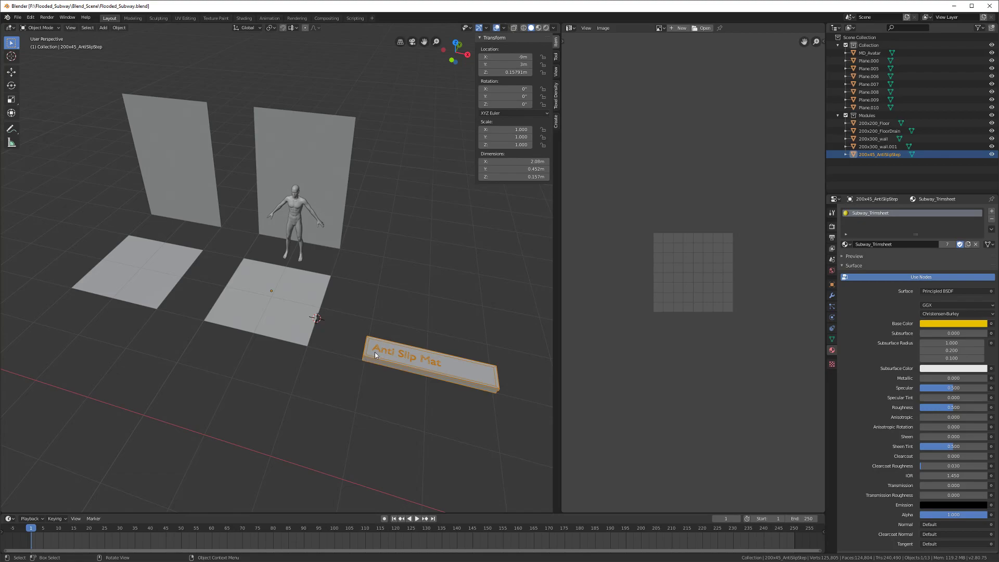
middle_click_drag(368, 353, 329, 332)
middle_click_drag(303, 364, 295, 320, "shift")
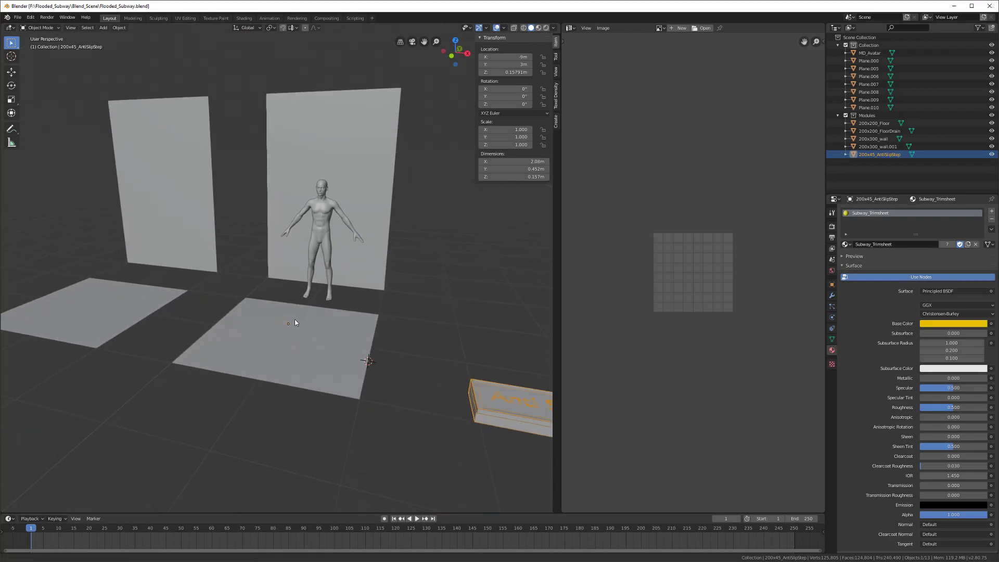
scroll(283, 336, "up", 3)
left_click(296, 385)
scroll(297, 384, "down", 4)
middle_click_drag(297, 384, 213, 399)
Step: Select the Anti Slip Mat, view it from a steeper angle, and save again
scroll(282, 373, "up", 5)
scroll(265, 386, "down", 4)
scroll(210, 381, "up", 5)
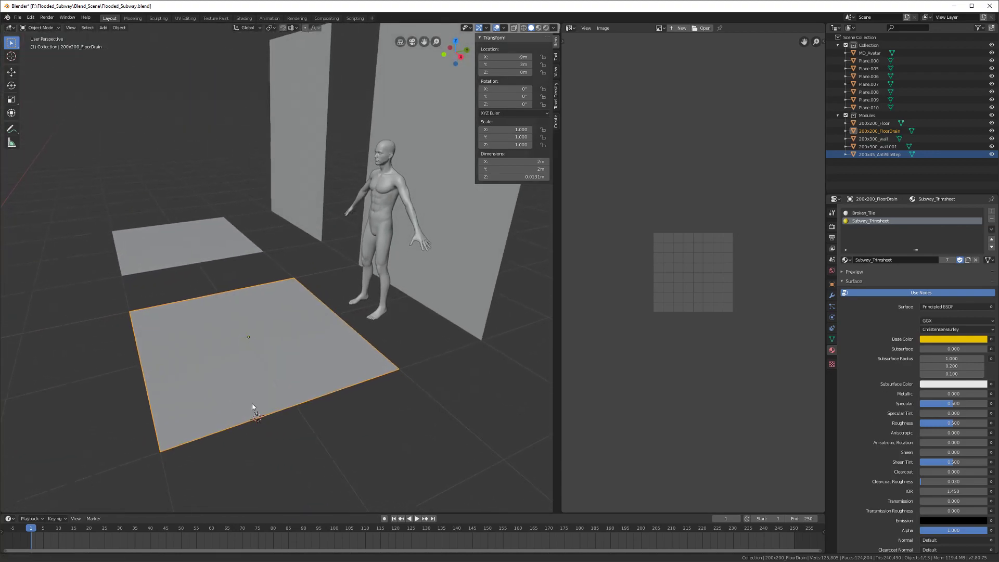
scroll(252, 412, "down", 5)
left_click(308, 348)
middle_click_drag(292, 356, 338, 365)
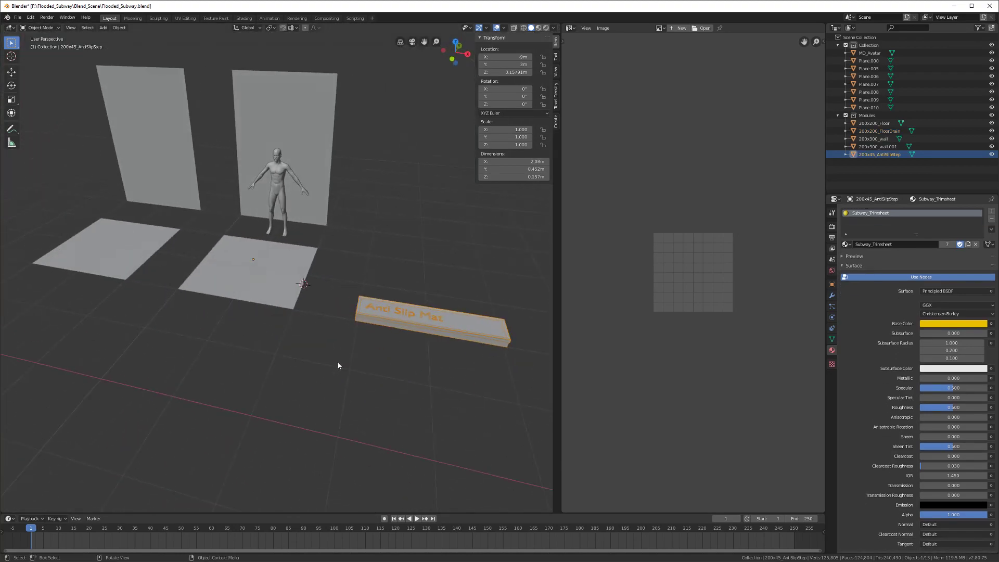
middle_click_drag(313, 300, 298, 374)
key("ctrl+s")
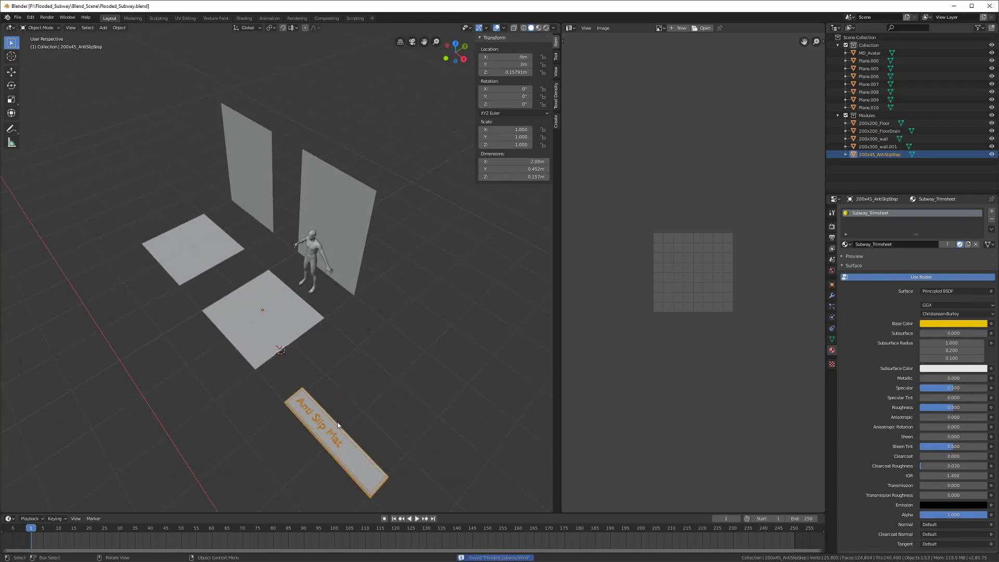
Step: Inspect the floor drain tile from a lower angle, then select the 200x300_wall.001 wall module
left_click(283, 334)
middle_click_drag(283, 334, 236, 348)
scroll(275, 318, "up", 4)
scroll(307, 336, "down", 5)
scroll(269, 366, "up", 3)
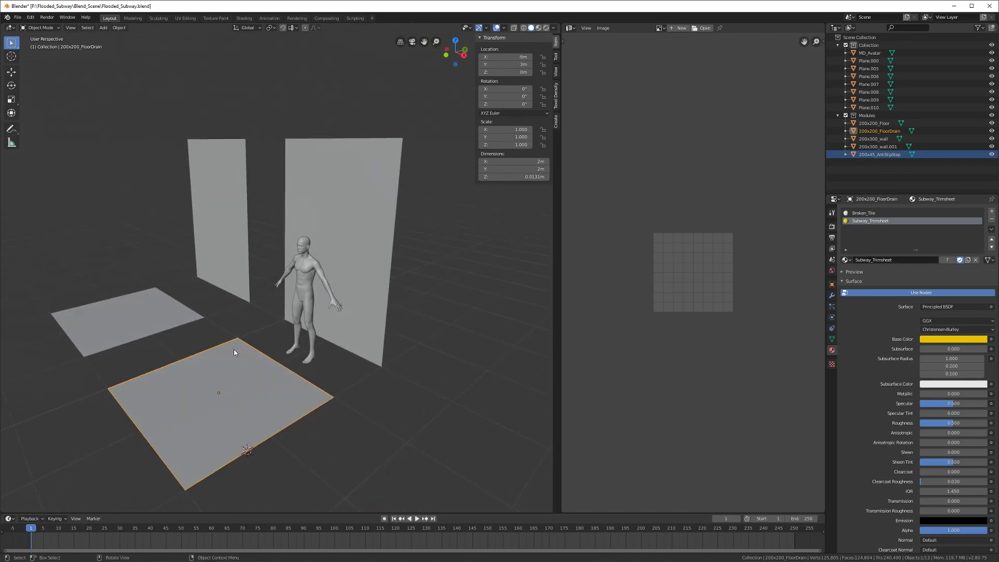
middle_click_drag(258, 380, 265, 344, "shift")
left_click(375, 299)
scroll(344, 340, "up", 3)
middle_click_drag(345, 341, 359, 307)
Step: Add a cylinder mesh and set its vertex count to 8
scroll(329, 283, "up", 3)
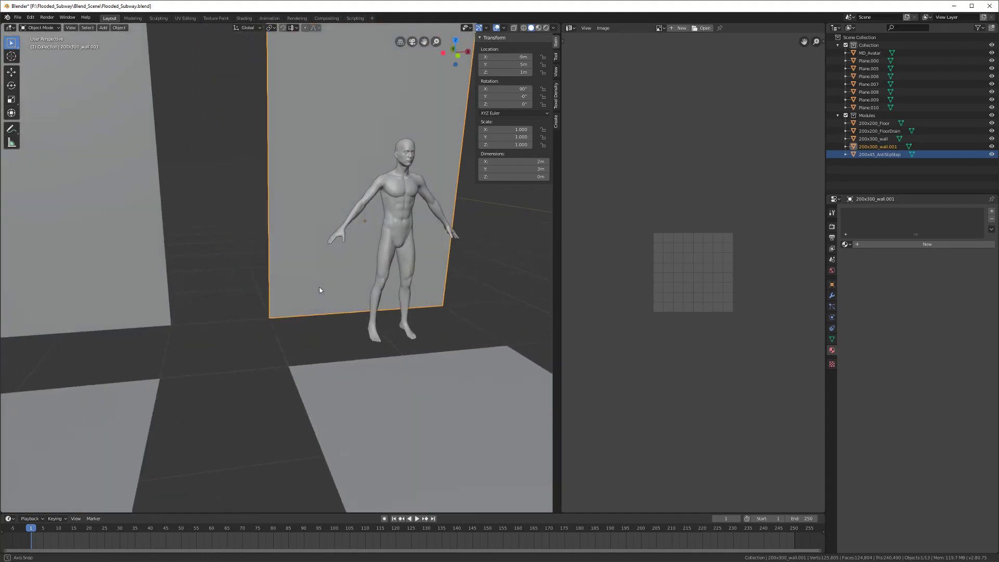
key("shift+a")
mouse_move(314, 287)
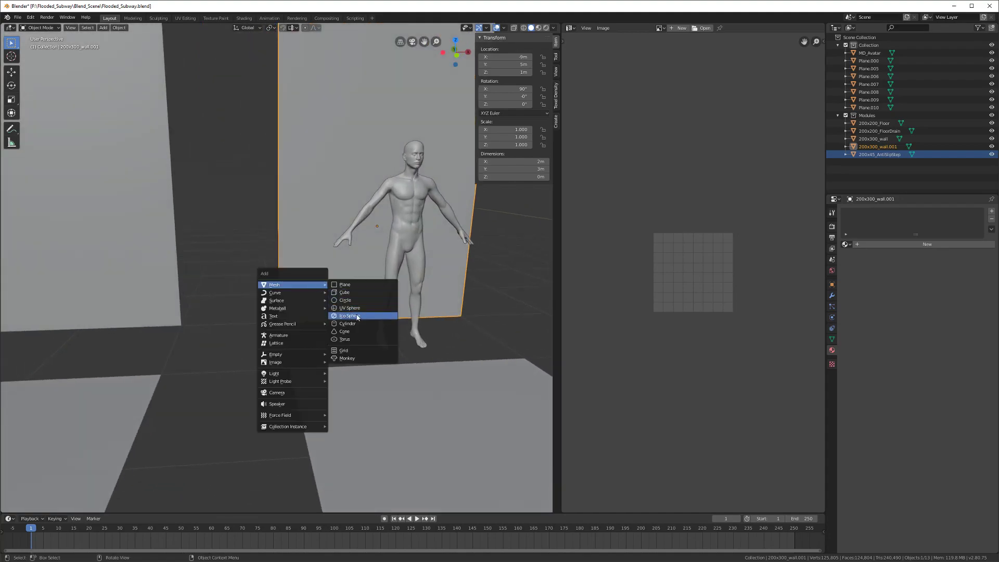
left_click(345, 323)
middle_click_drag(349, 342, 296, 333, "shift")
left_click(107, 412)
type("8")
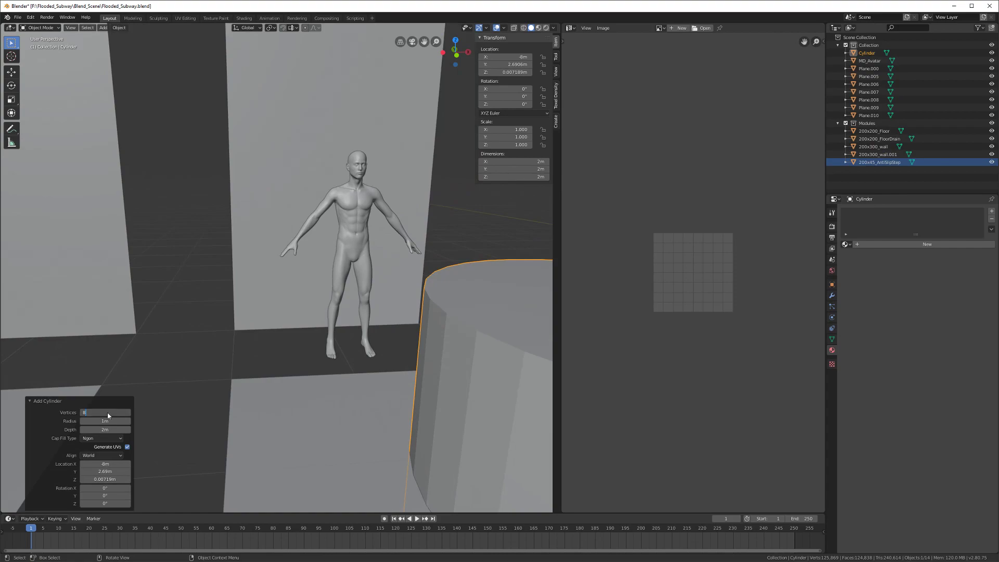
key("Return")
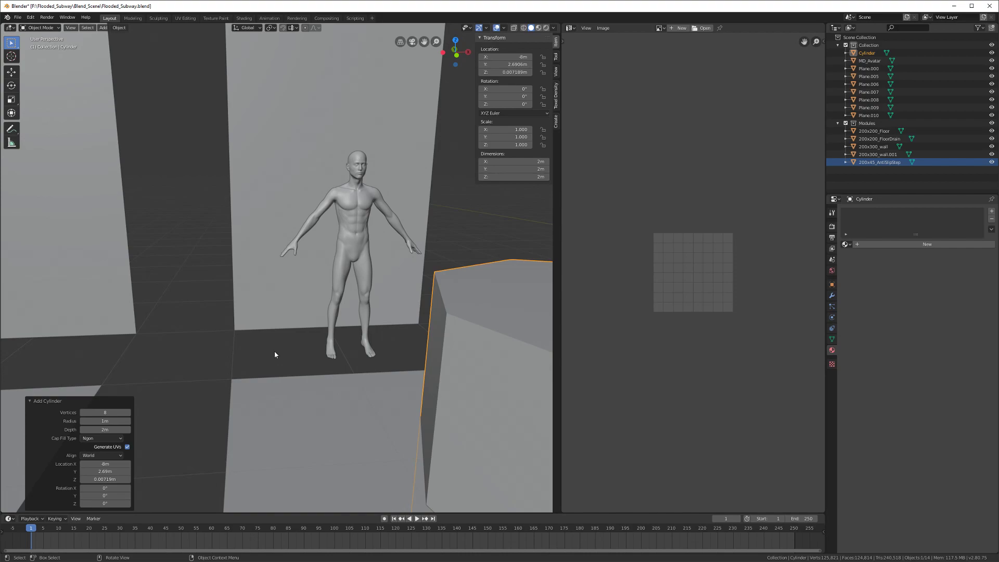
Step: Slim the 8-sided cylinder with Z height fixed, then delete this test cylinder
scroll(274, 354, "down", 8)
key("s")
key("shift+z")
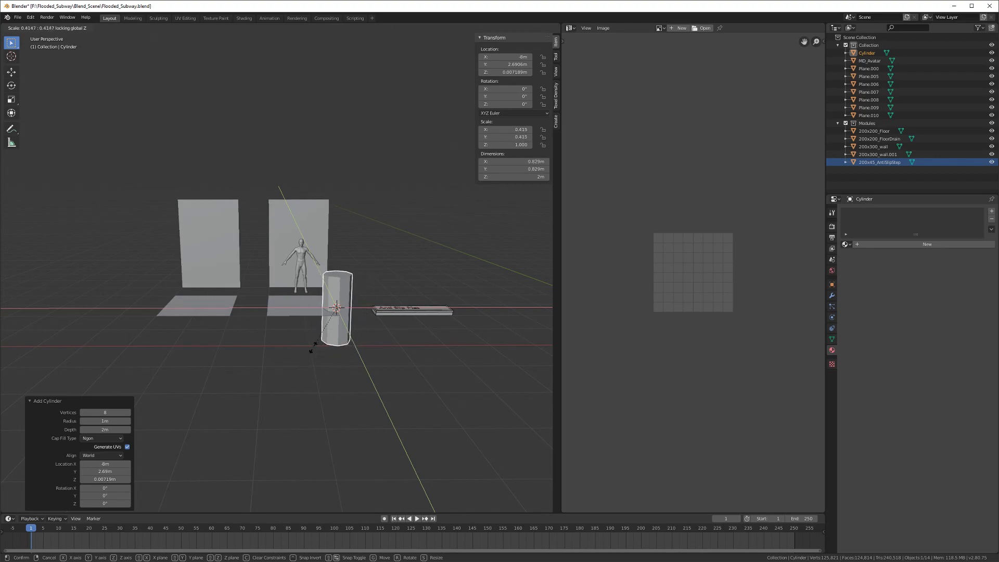
left_click(335, 317)
middle_click_drag(335, 317, 283, 362)
scroll(290, 375, "up", 5)
key("Delete")
Step: Add a new cylinder mesh with 12 vertices
key("shift+a")
mouse_move(281, 360)
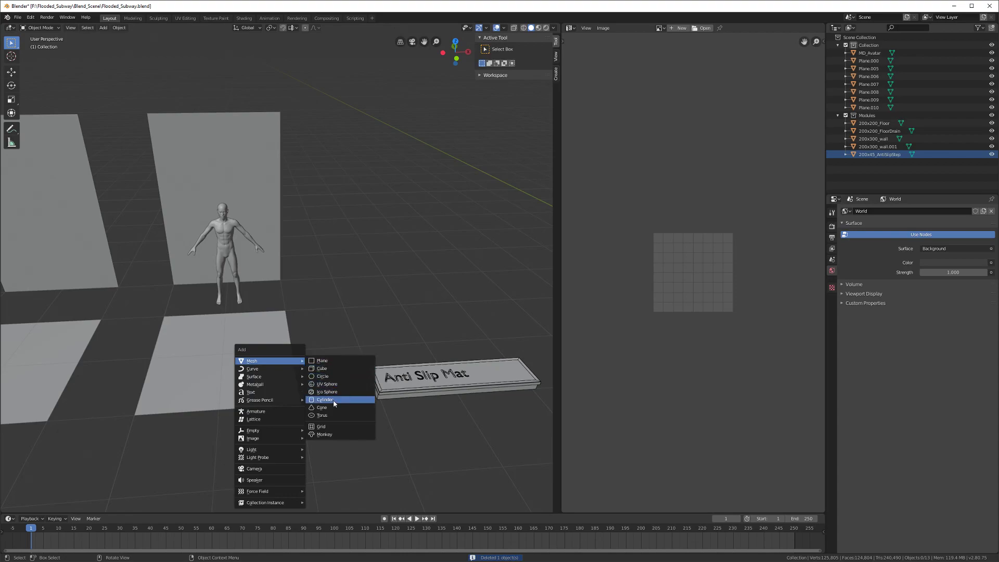
left_click(325, 399)
left_click(106, 412)
type("12")
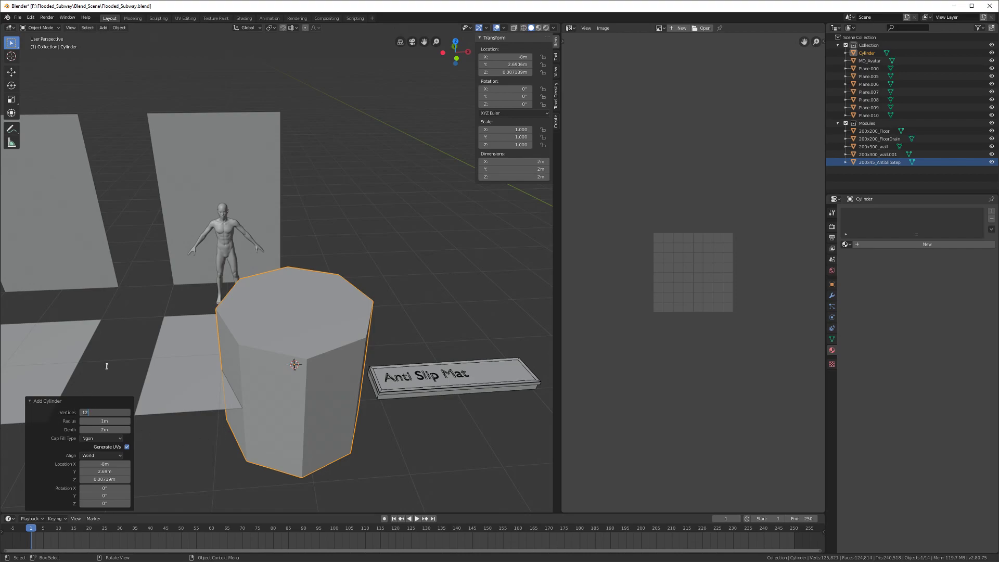
key("Return")
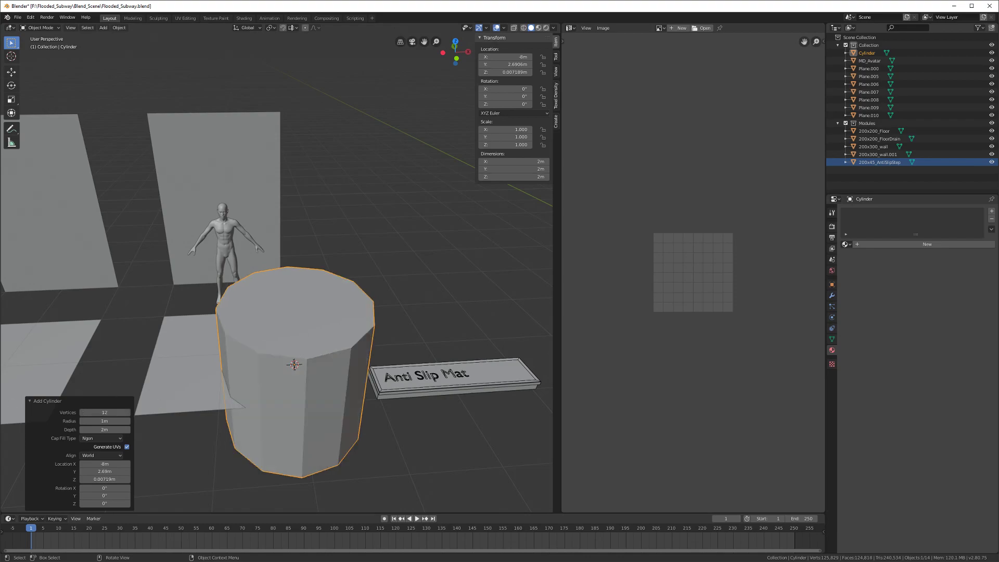
Step: Slim the cylinder to 0.071 scale, rotate it 90° to lie flat, and move it -1 m on X
middle_click_drag(371, 371, 297, 431)
key("s")
key("shift+z")
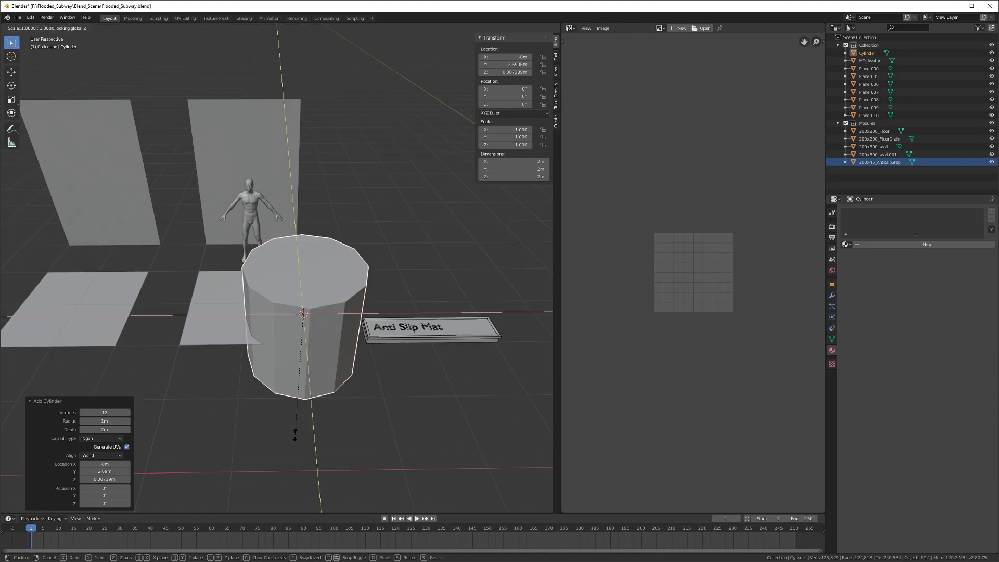
left_click(309, 319)
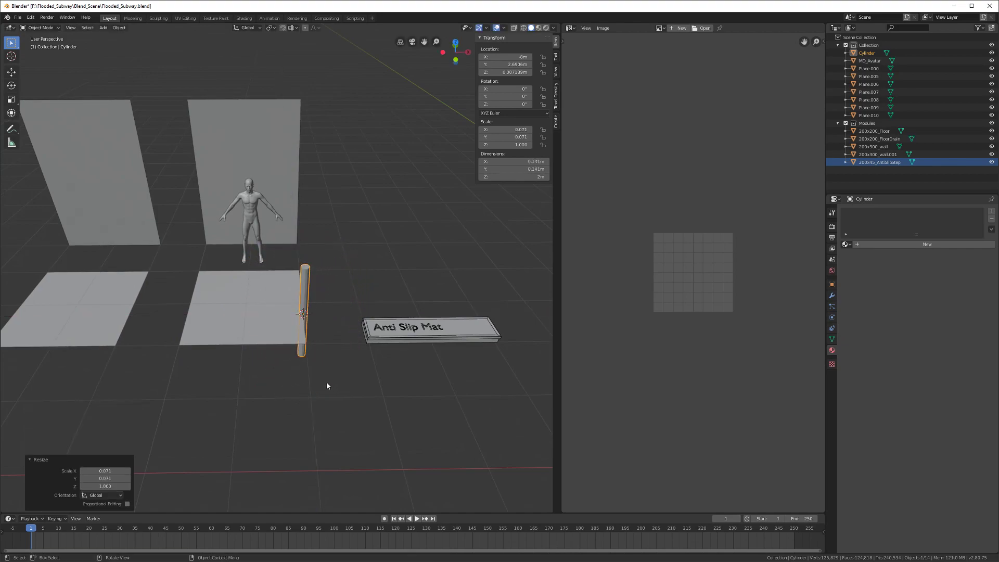
scroll(328, 390, "up", 3)
type("rxy")
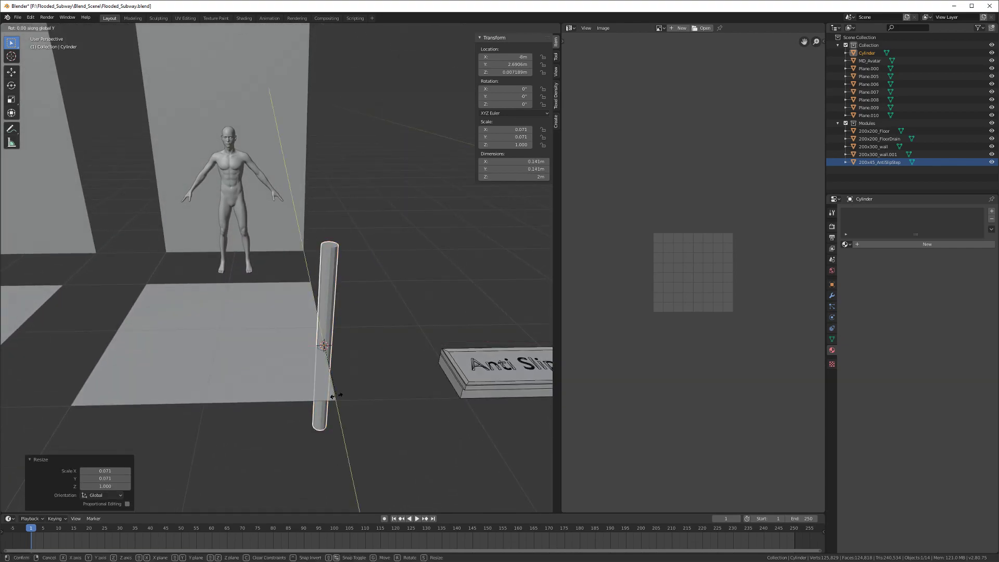
type("90")
key("Return")
type("gx")
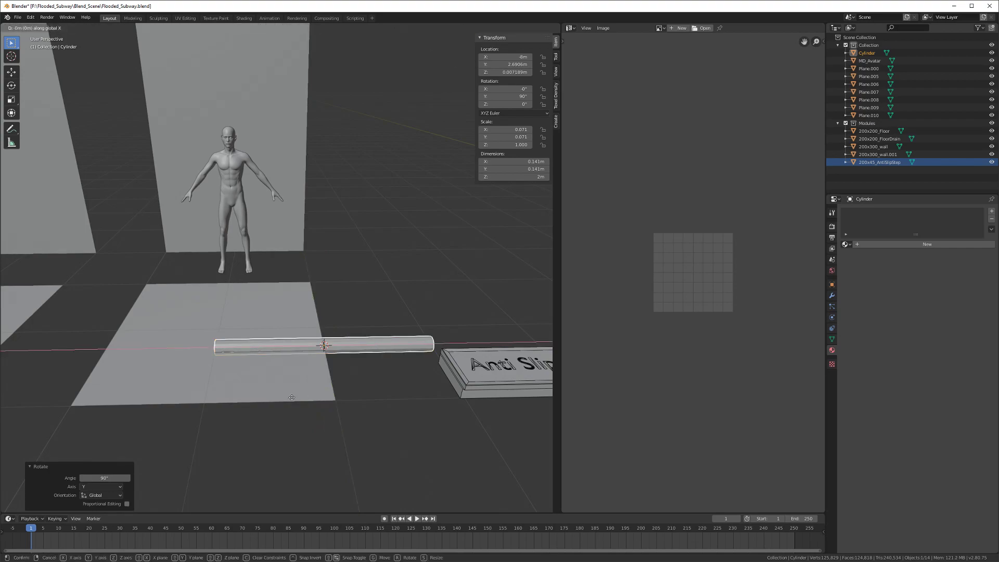
type("-1")
key("Return")
Step: Thin the pipe without changing its length and move it 2 m along Y
middle_click_drag(270, 403, 287, 400)
key("s")
key("shift+x")
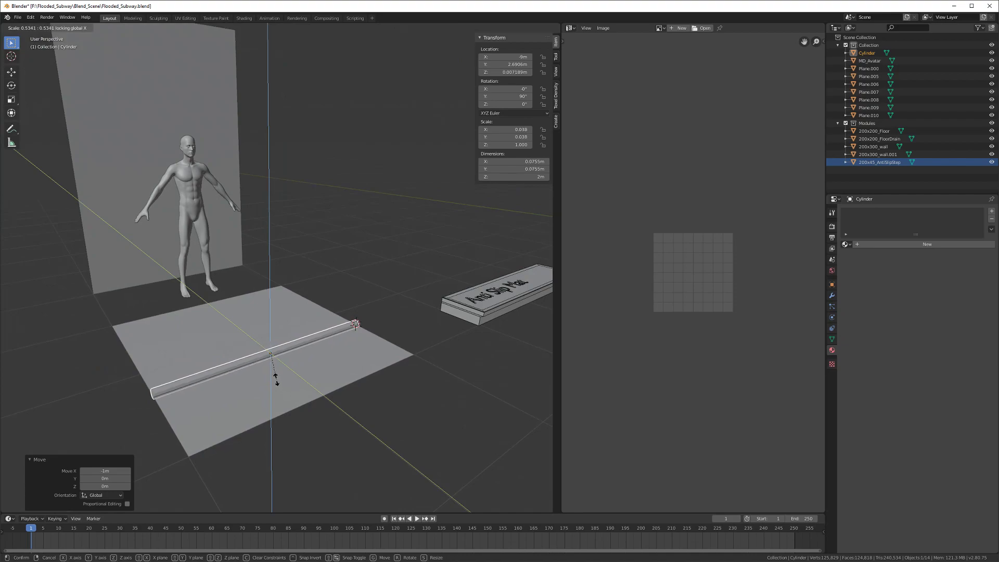
left_click(276, 379)
middle_click_drag(277, 379, 353, 410)
key("g")
key("x")
key("y")
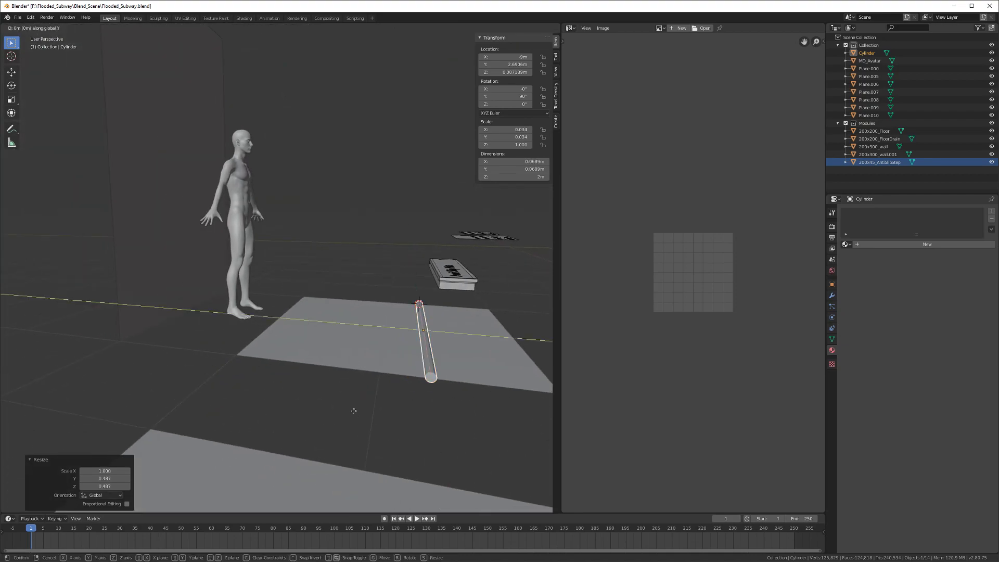
left_click(171, 391, "ctrl")
Step: Shift the pipe toward the wall and raise it to handrail height, about Z 1.0225 m
middle_click_drag(171, 391, 237, 381)
key("g")
key("y")
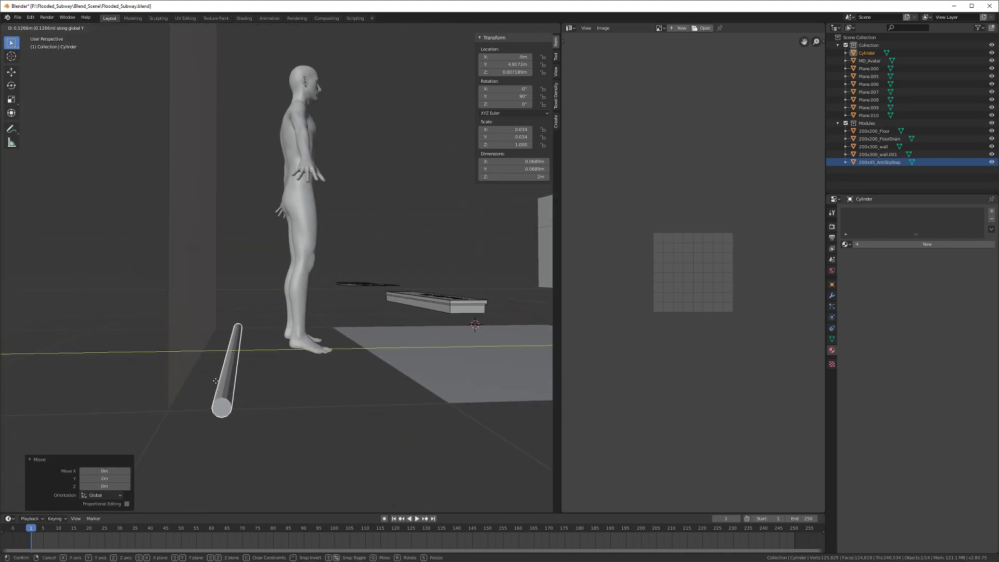
left_click(199, 384)
middle_click_drag(199, 383, 223, 396)
key("g")
key("z")
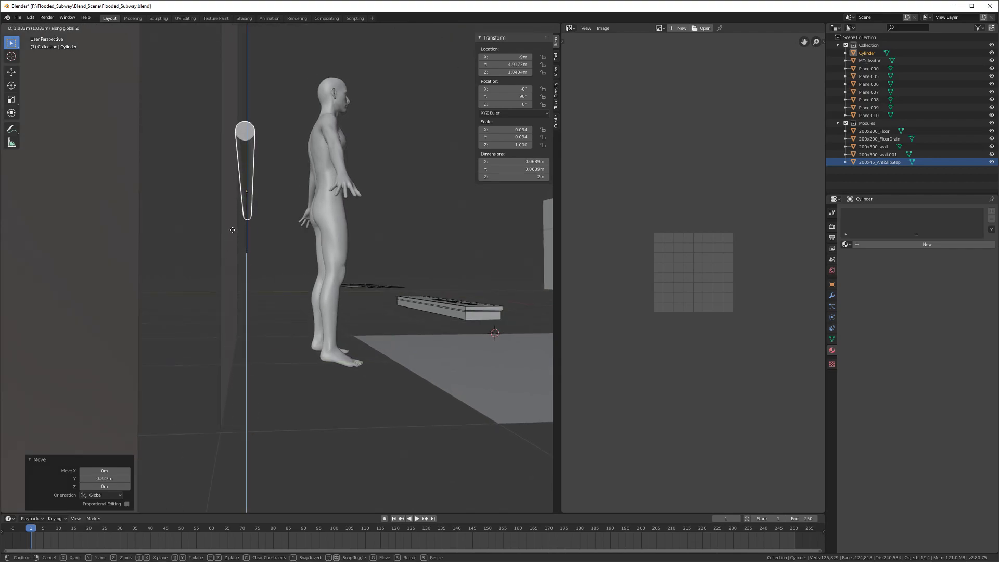
left_click(234, 225)
middle_click_drag(234, 224, 254, 250)
key("g")
key("z")
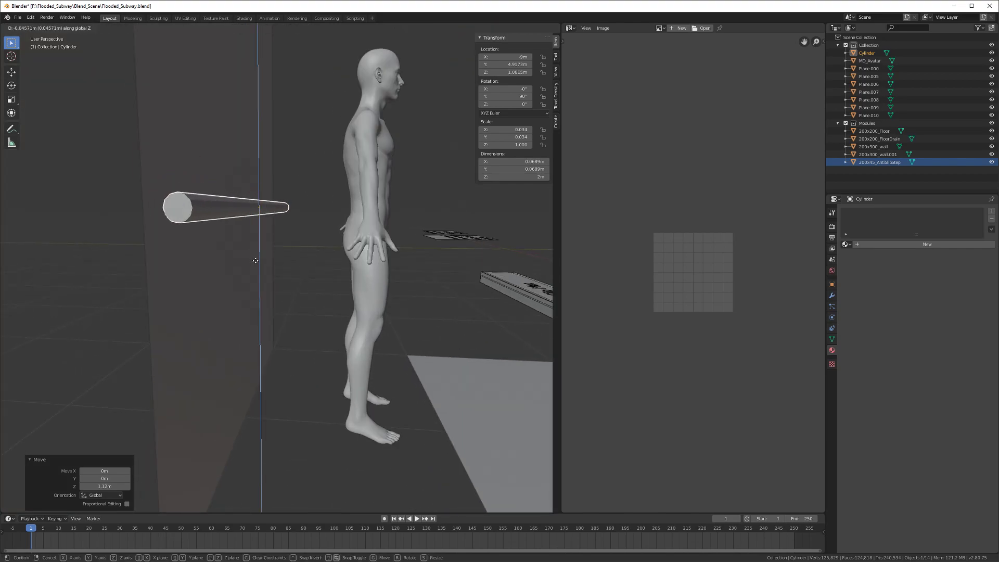
left_click(254, 271)
Step: Slim the pipe's thickness slightly without changing its length
middle_click_drag(254, 271, 253, 307)
key("s")
key("shift+x")
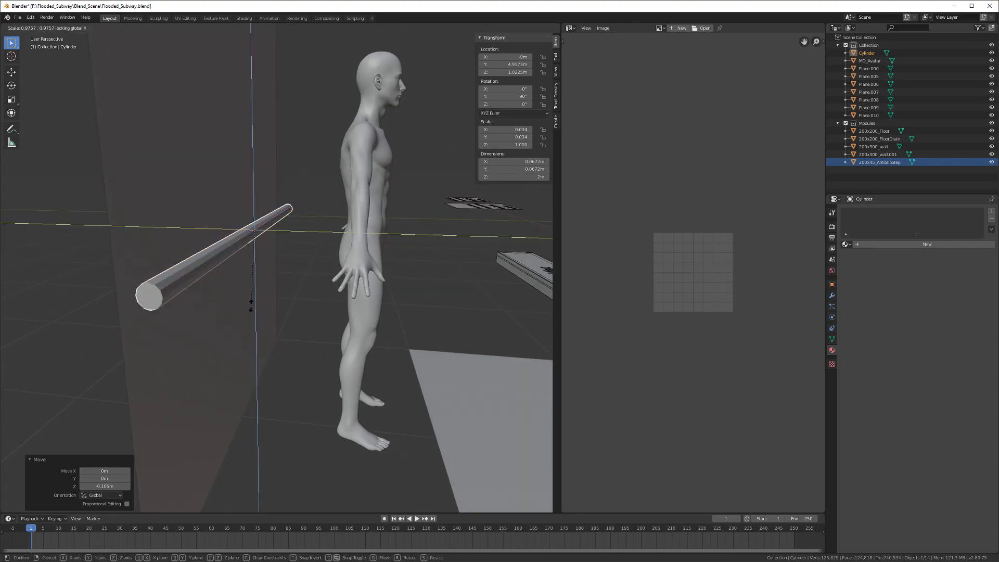
left_click(255, 295)
middle_click_drag(254, 295, 268, 291)
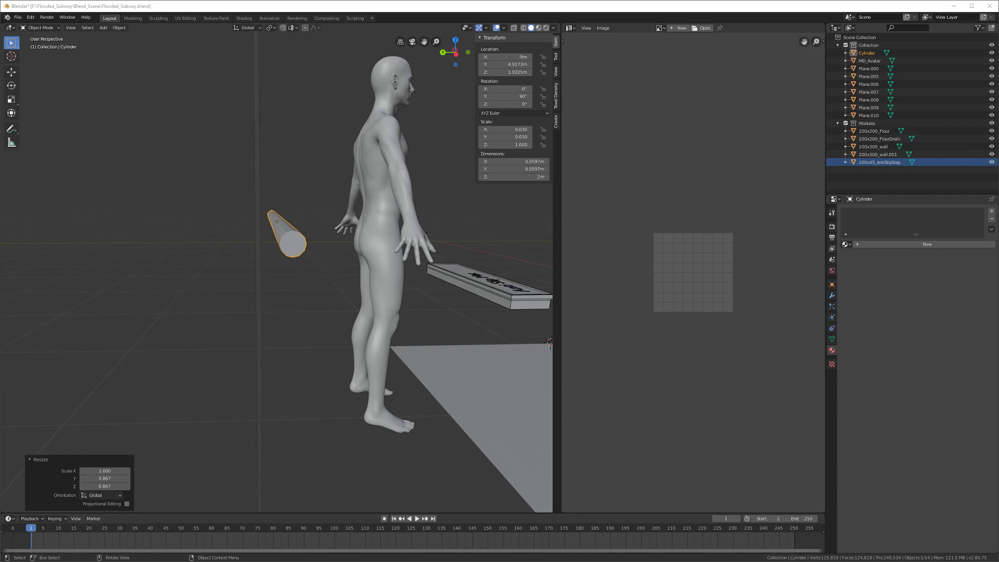
middle_click_drag(314, 336, 261, 324)
Step: Apply the pipe's rotation and scale and give it smooth shading
key("ctrl+a")
left_click(270, 325)
right_click(392, 323)
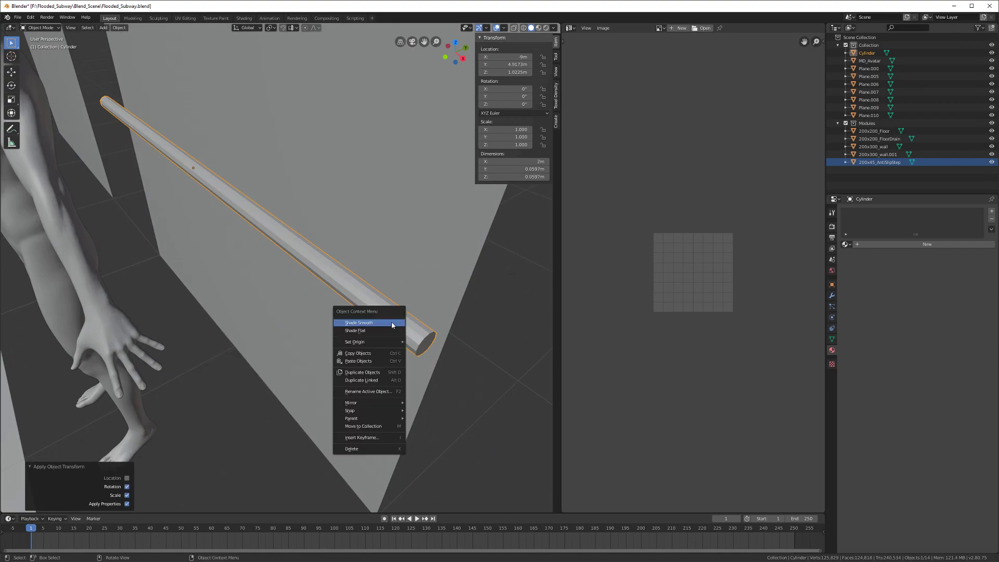
left_click(392, 323)
middle_click_drag(391, 323, 326, 292)
Step: Mark both end edge loops of the pipe as sharp
key("Tab")
left_click(347, 319, "alt")
left_click(346, 275, "alt+shift")
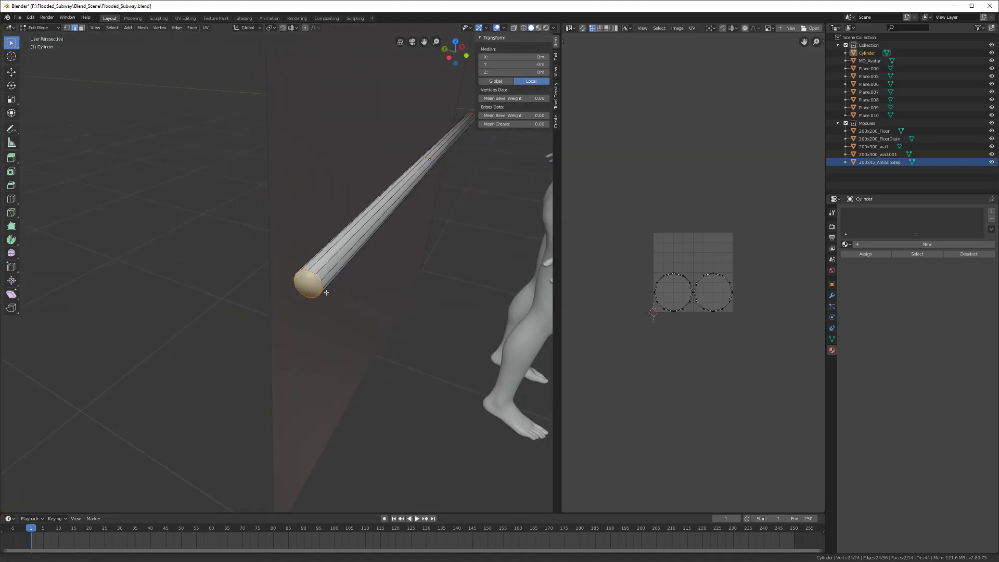
key("ctrl+e")
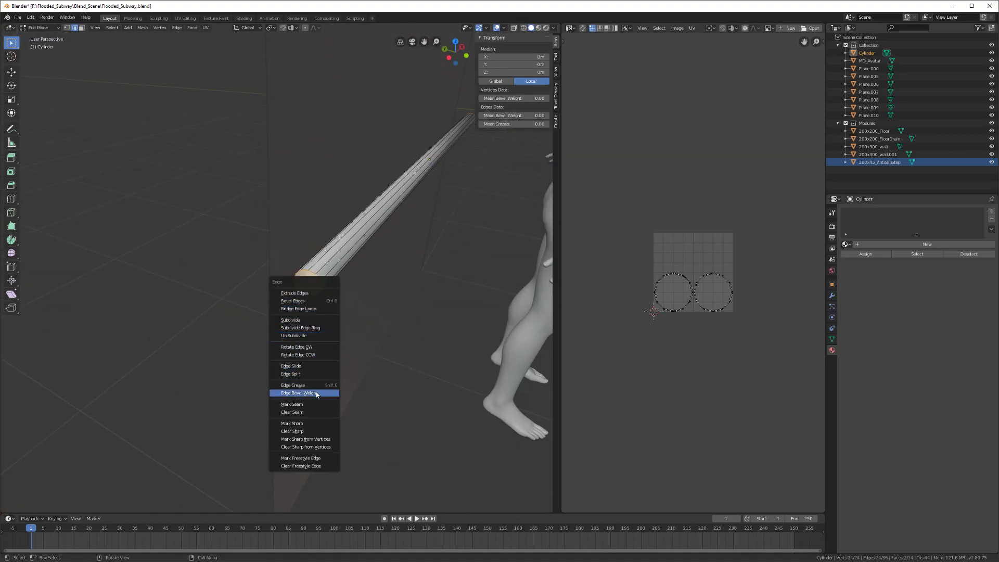
left_click(311, 424)
middle_click_drag(302, 397, 284, 398)
key("Tab")
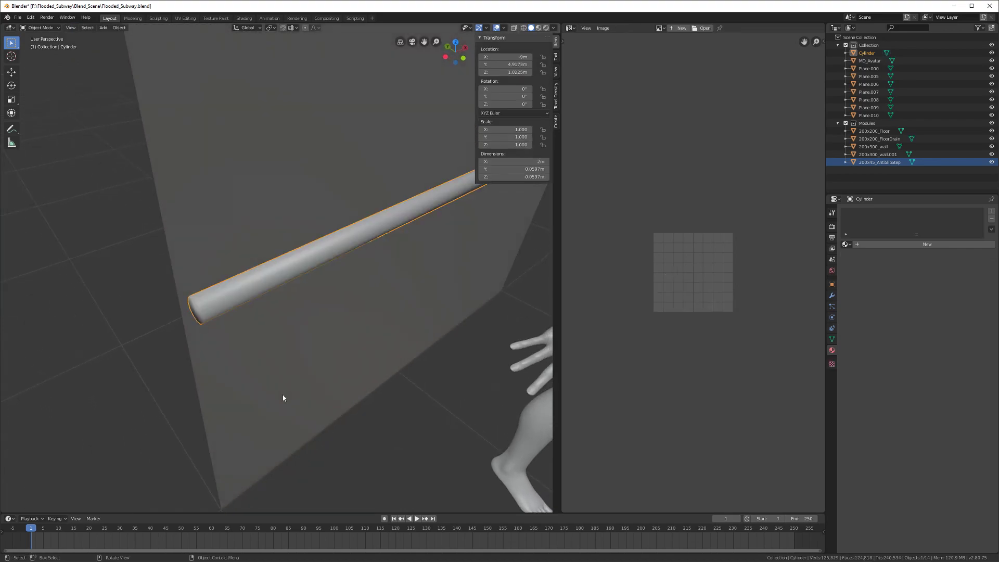
Step: Turn on Auto Smooth in the pipe's mesh normals settings and save the file
left_click(832, 339)
left_click(843, 345)
left_click(854, 354)
middle_click_drag(273, 309, 219, 326)
key("ctrl+s")
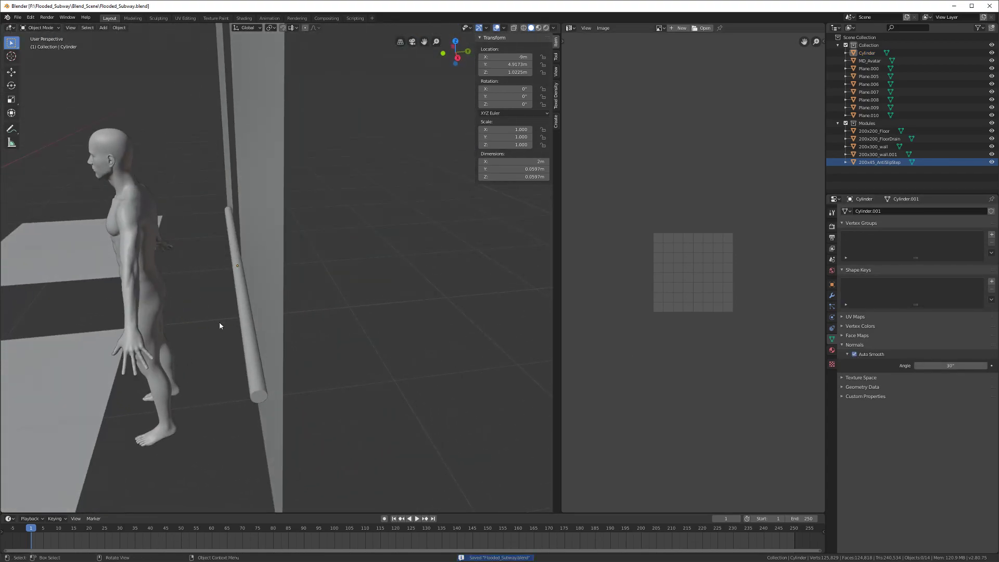
Step: Test a duplicated rail placed above the original, then delete the duplicate
left_click(242, 331)
scroll(251, 314, "up", 6)
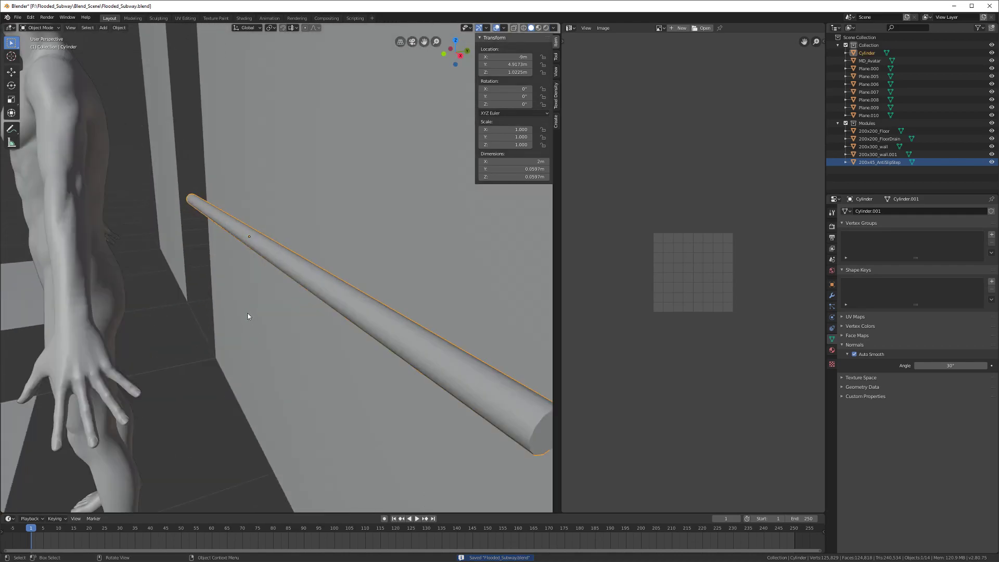
middle_click_drag(246, 311, 261, 286)
key("shift+d")
key("z")
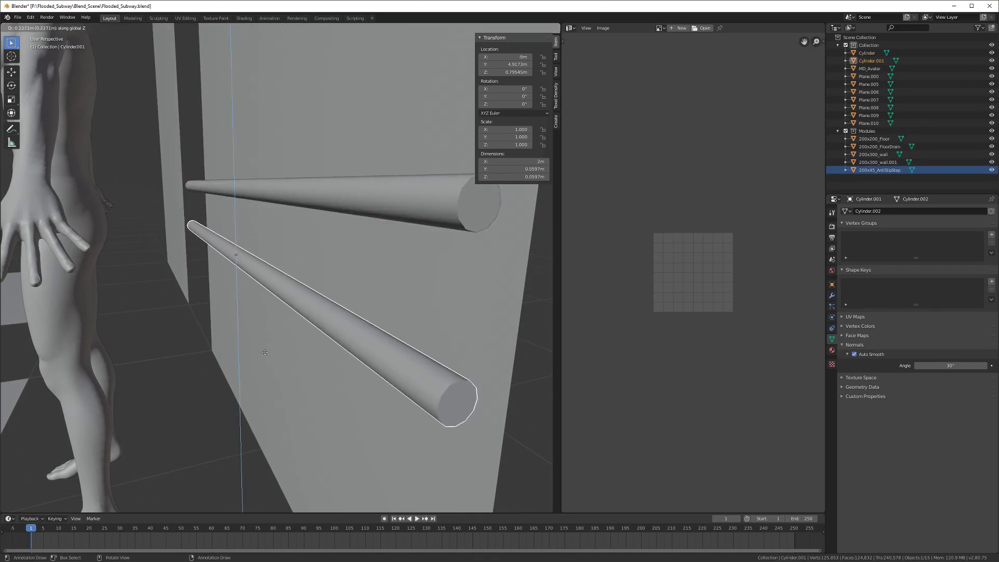
left_click(265, 353)
middle_click_drag(260, 342, 334, 291)
key("Delete")
Step: Add a cube to the scene and slide it along the X axis
key("shift+a")
mouse_move(336, 289)
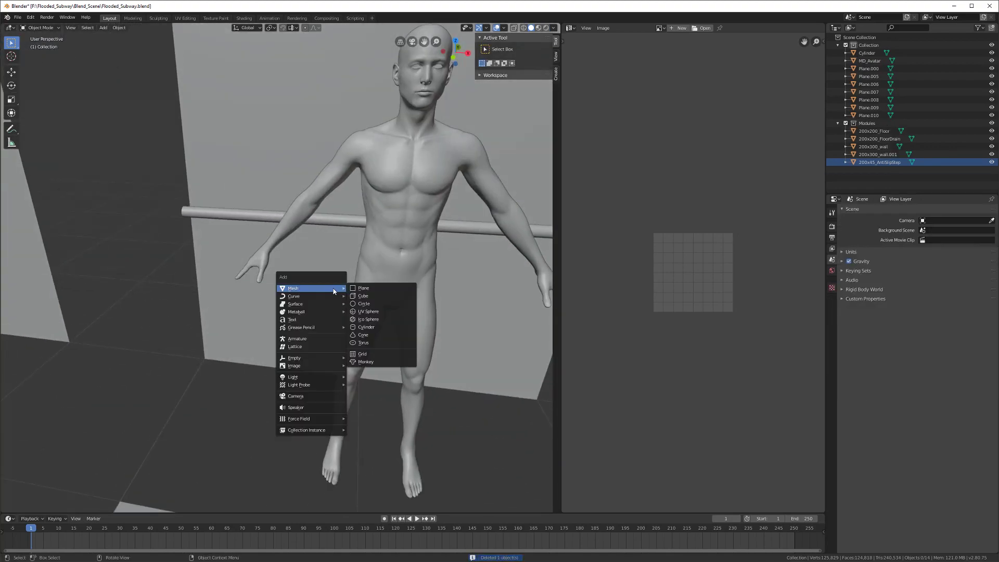
left_click(363, 295)
scroll(364, 300, "down", 5)
key("g")
key("x")
left_click(296, 336)
Step: Move the MD_Avatar figure 2 m aside along X
left_click(308, 257)
key("g")
key("x")
left_click(430, 290)
middle_click_drag(323, 330, 312, 363)
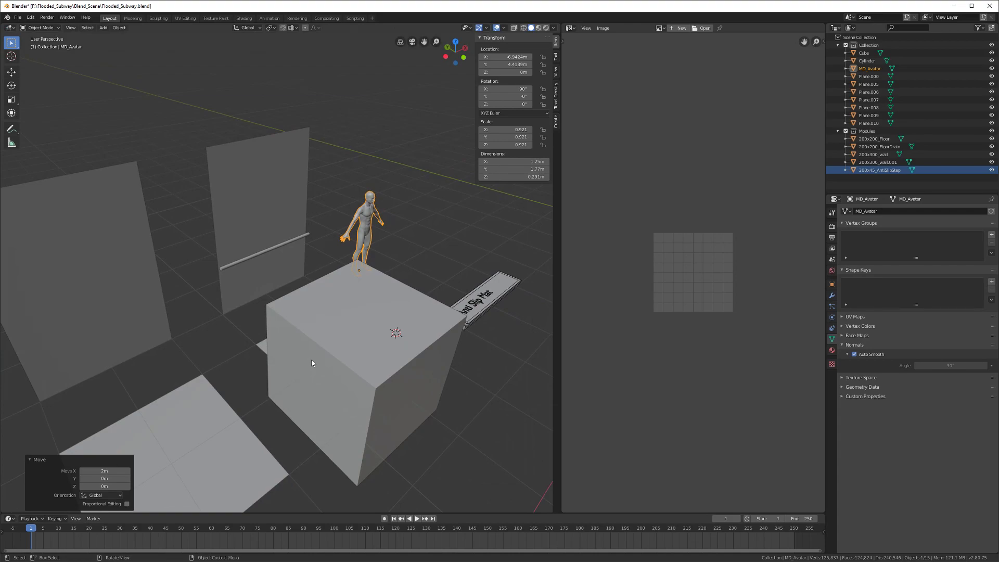
scroll(320, 352, "up", 2)
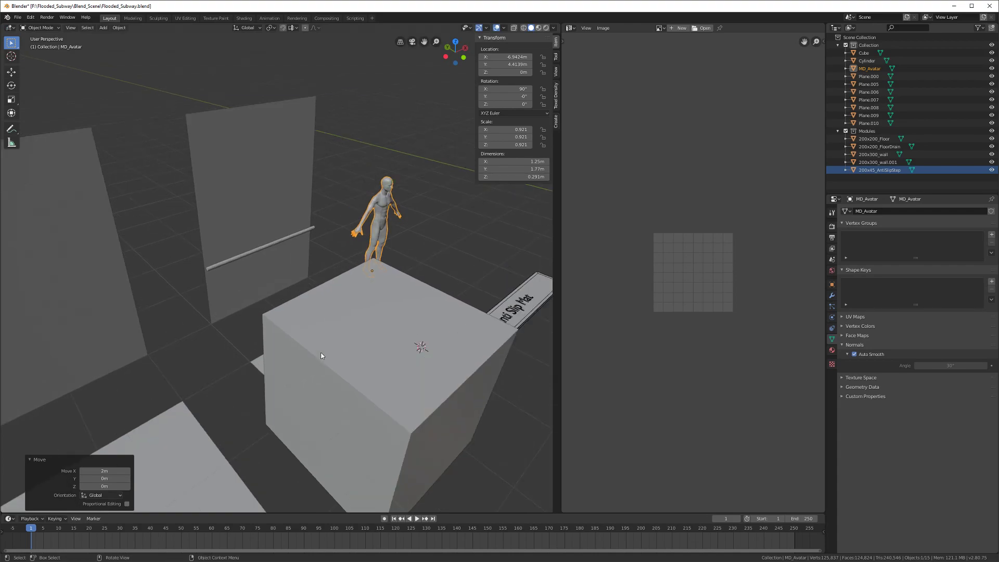
Step: Save the Flooded_Subway file, then move the cube 2 m along Y and raise it 1 m
key("ctrl+s")
left_click(373, 362)
middle_click_drag(373, 362, 388, 380)
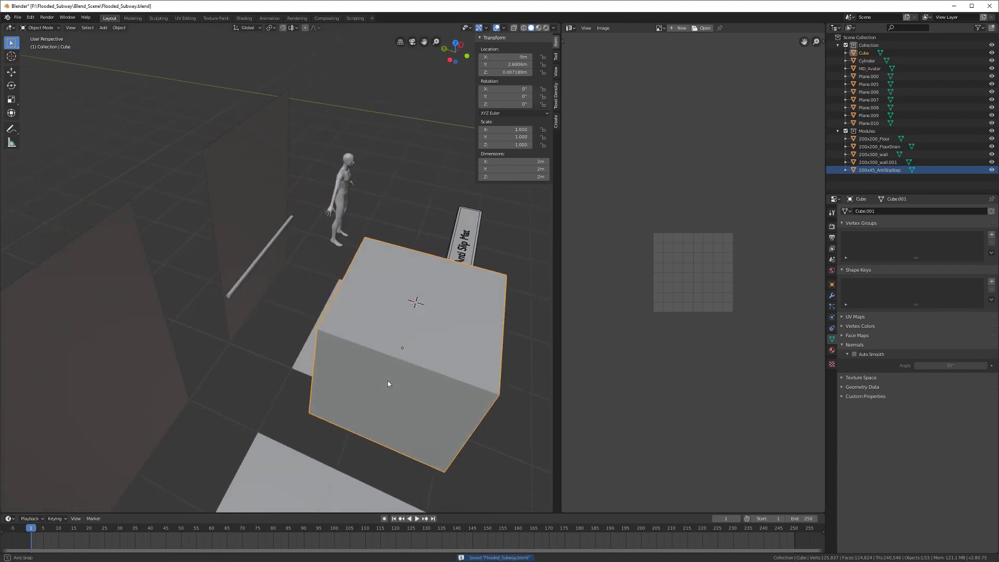
key("g")
key("y")
left_click(286, 345)
middle_click_drag(314, 381, 278, 370)
scroll(278, 370, "up", 1)
type("gz")
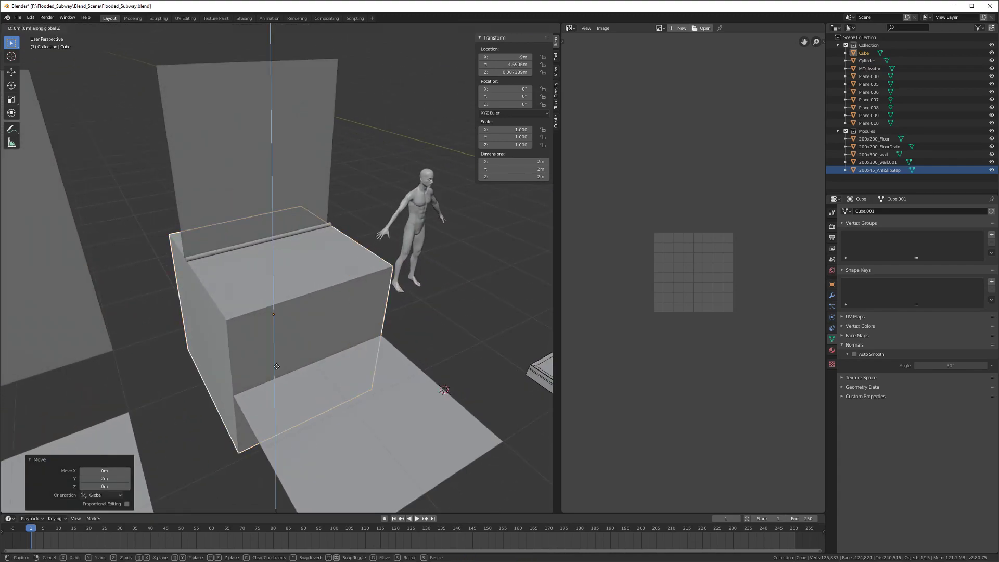
type("1")
key("Return")
Step: Shrink the cube to a tiny 0.041 m block and slide it beside the rail
key("s")
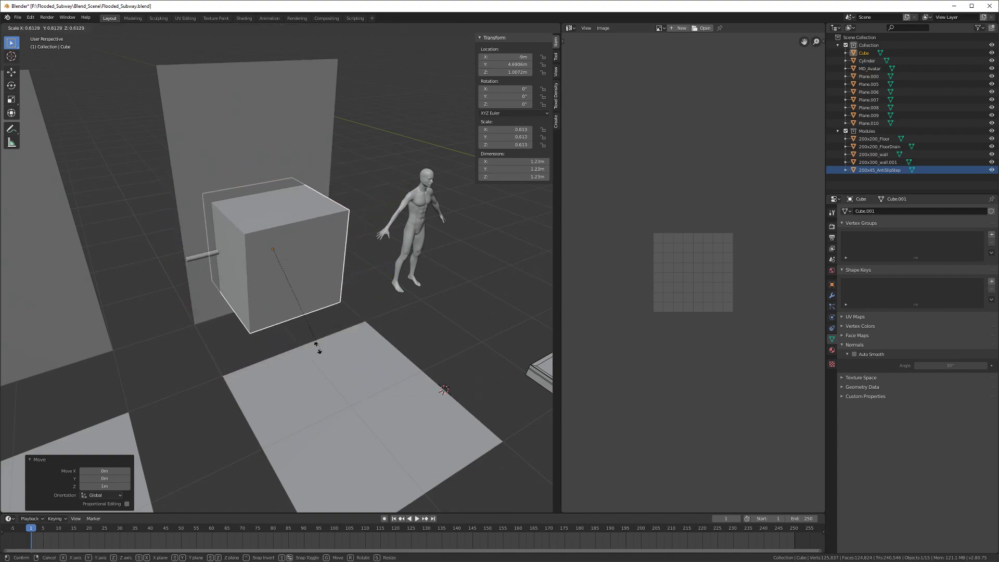
left_click(283, 282)
key("KP_Decimal")
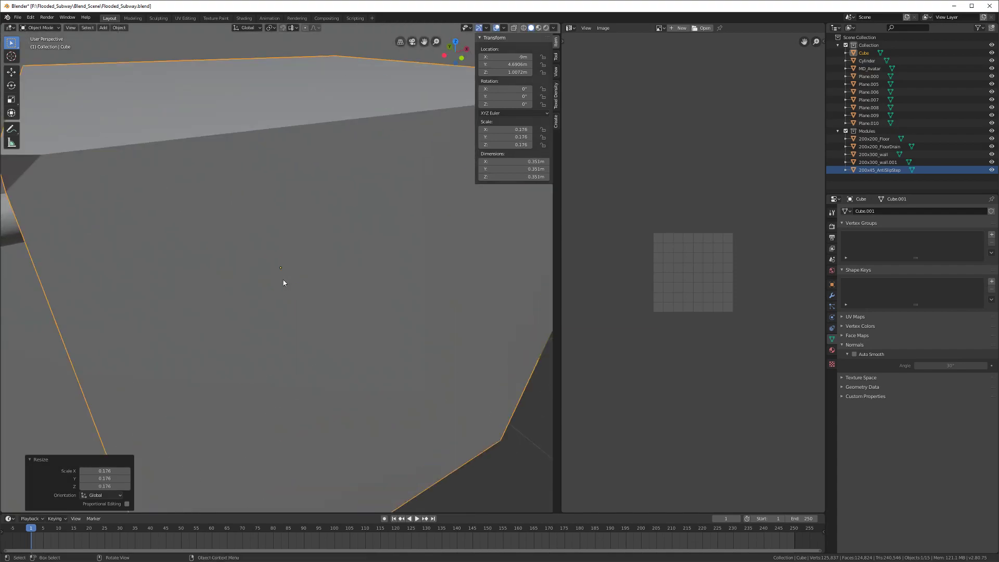
scroll(284, 283, "down", 4)
middle_click_drag(279, 293, 322, 326)
key("g")
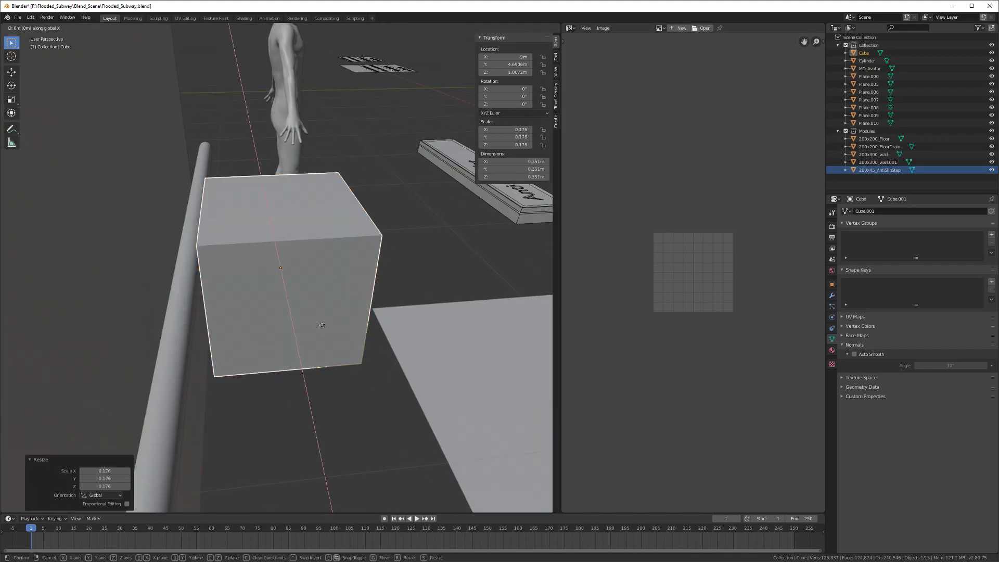
key("y")
left_click(235, 328)
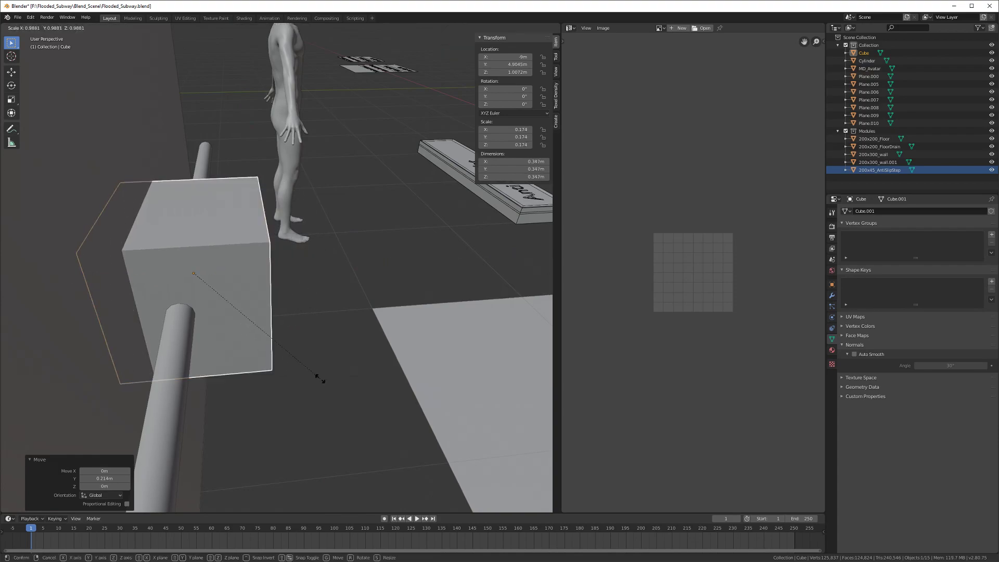
key("s")
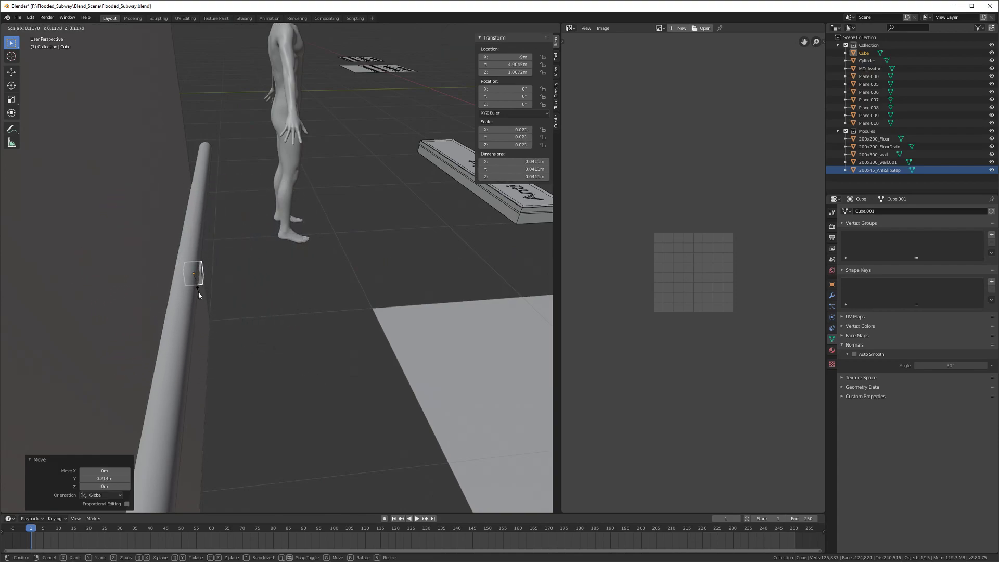
left_click(196, 295)
mouse_move(196, 295)
middle_mouse_down()
mouse_move(223, 312)
mouse_move(210, 290)
mouse_move(183, 298)
mouse_move(198, 301)
middle_mouse_up()
Step: In Edit Mode, add a centred loop cut across the tiny cube
key("x")
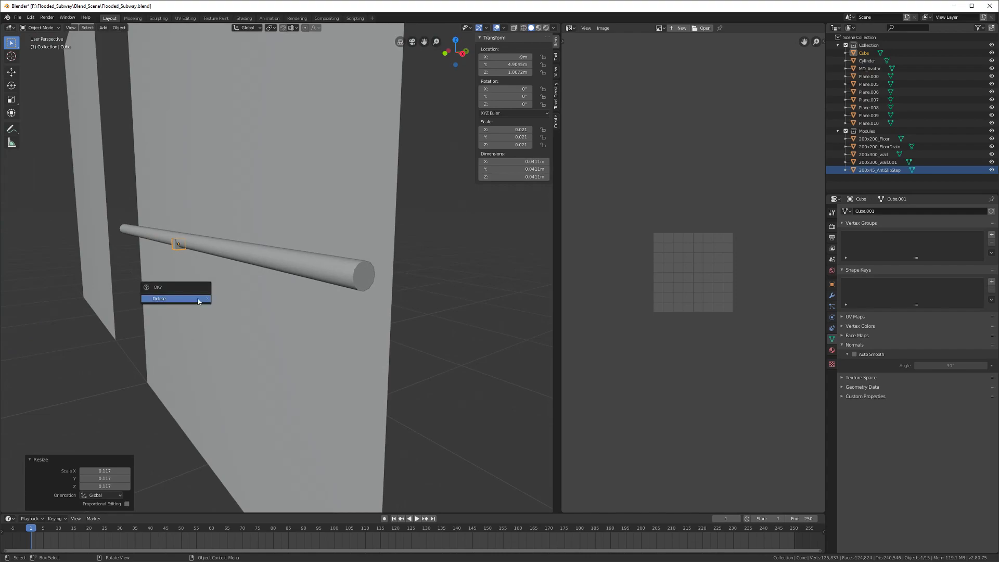
middle_click_drag(357, 316, 283, 315)
scroll(283, 315, "up", 3)
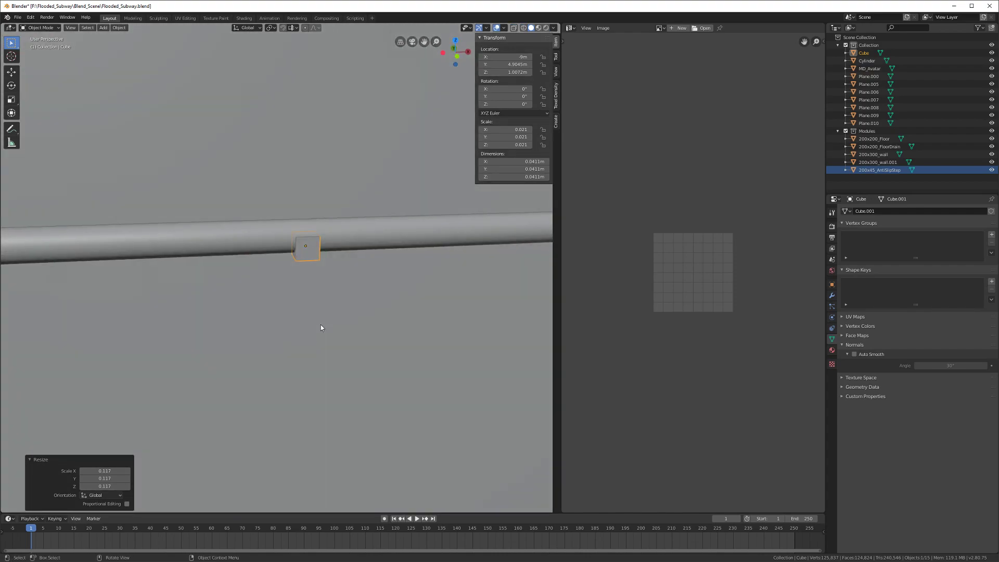
key("Tab")
key("alt+a")
scroll(312, 287, "up", 3)
key("ctrl+r")
left_click(318, 213)
right_click(316, 222)
Step: Delete the cube's two opposite side faces, leaving only the middle edge loop
key("3")
middle_click_drag(299, 285, 259, 312)
left_click(350, 271)
left_click(251, 276, "shift")
key("x")
left_click(246, 258)
Step: Select the remaining edge loop's vertices and return to Object Mode
key("1")
middle_click_drag(239, 269, 220, 279)
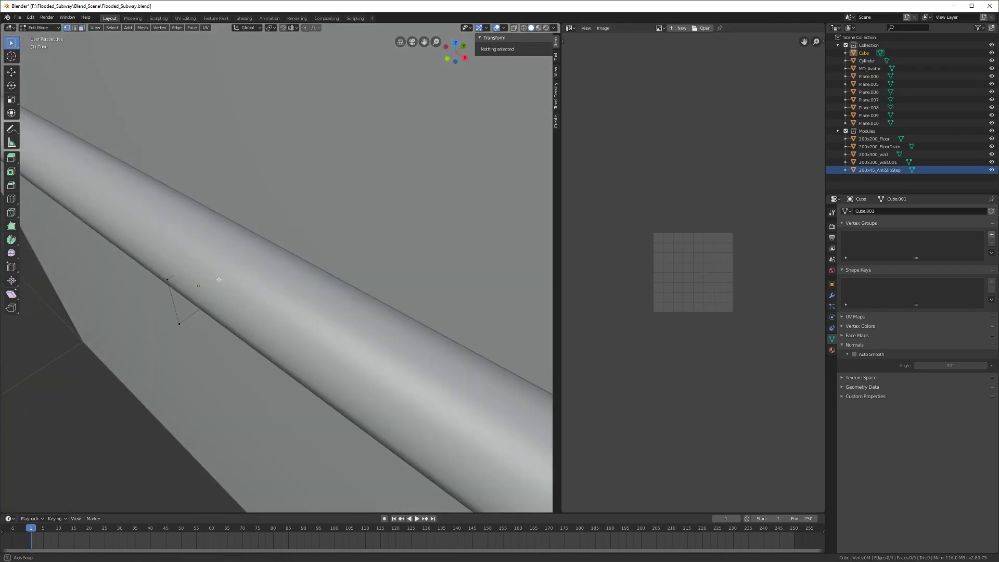
key("a")
scroll(220, 279, "down", 2)
middle_click_drag(264, 307, 248, 315)
key("Tab")
middle_click_drag(180, 352, 261, 333)
scroll(261, 333, "down", 1)
Step: Delete one vertex to leave an L-shaped edge path, then bring up the Add Modifier list
key("g")
key("y")
left_click(201, 356)
key("Tab")
left_click(249, 266)
key("x")
left_click(249, 264)
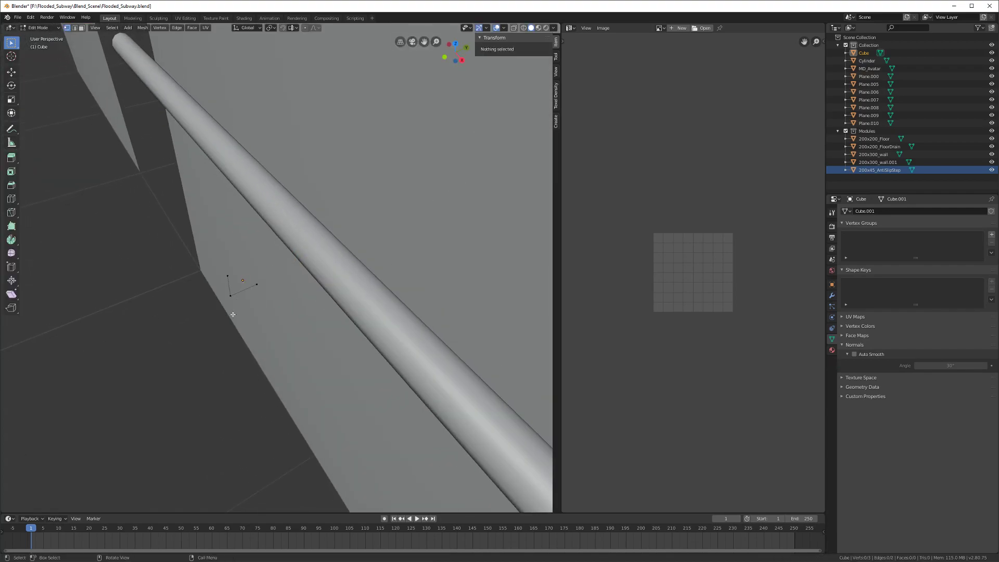
middle_click_drag(229, 306, 272, 312)
key("Tab")
left_click(831, 295)
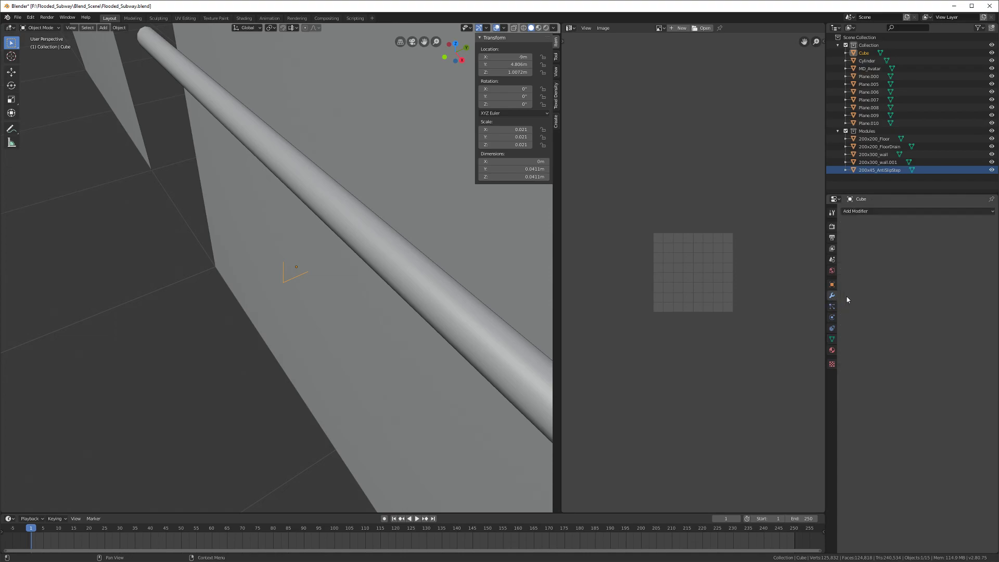
left_click(857, 211)
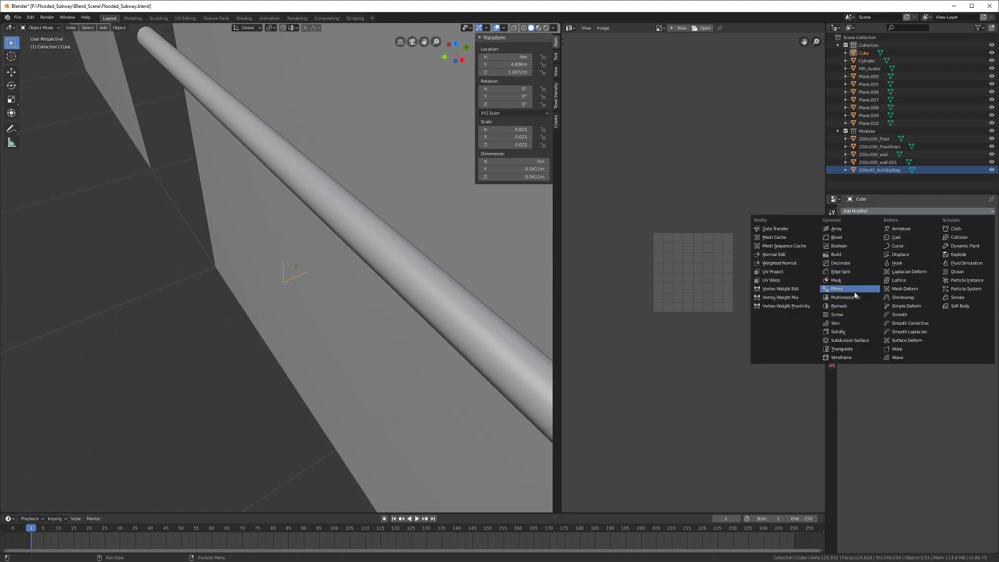
Step: Add a Skin modifier to the edge path and enlarge its skin thickness with Ctrl+A
left_click(851, 324)
middle_click_drag(439, 304, 311, 265)
key("a")
key("Tab")
key("Tab")
key("Tab")
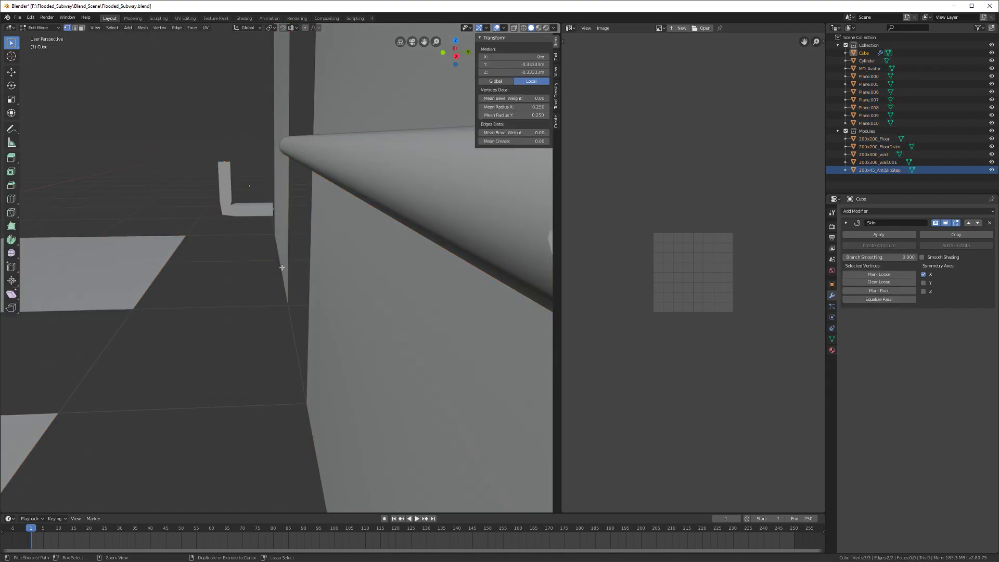
key("ctrl+a")
left_click(289, 277)
key("Tab")
middle_click_drag(290, 278, 286, 279)
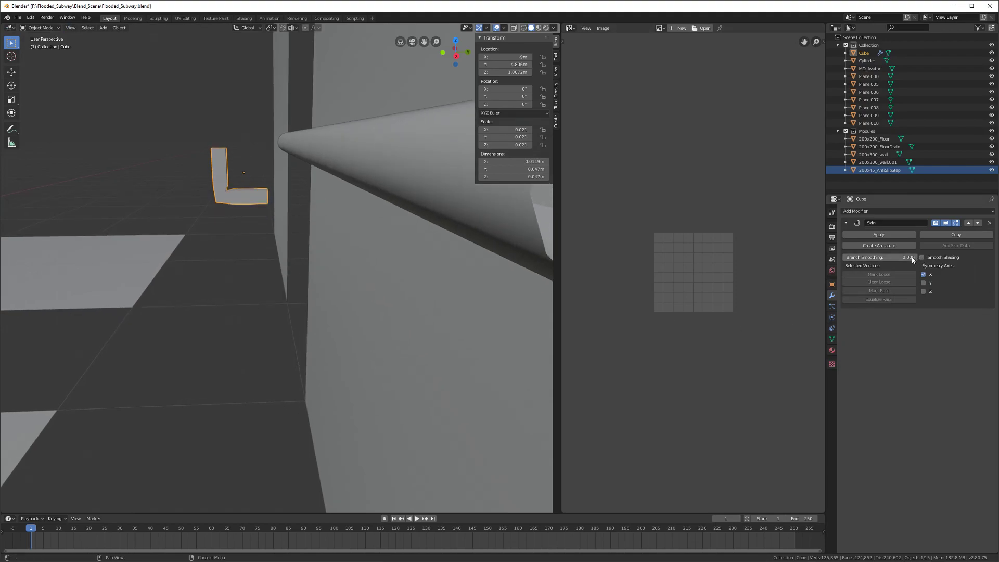
Step: Move the bracket along Y to the rail and lower it slightly
middle_click_drag(469, 292, 285, 260)
key("Tab")
key("Tab")
key("g")
key("x")
key("y")
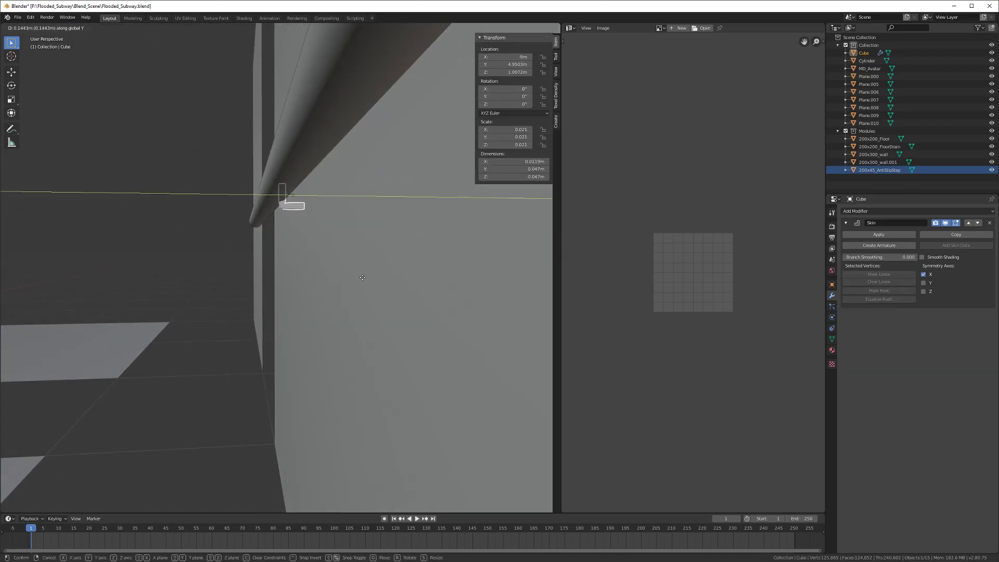
left_click(362, 278)
key("g")
key("z")
left_click(361, 298)
Step: Fine-tune the bracket's Y position and nudge it up slightly under the rail
middle_click_drag(361, 297, 298, 292)
key("g")
key("x")
key("y")
left_click(260, 292)
key("g")
key("z")
left_click(254, 294)
Step: In wireframe, lower the bracket's two upright vertices vertically
key("Tab")
middle_click_drag(254, 294, 269, 287)
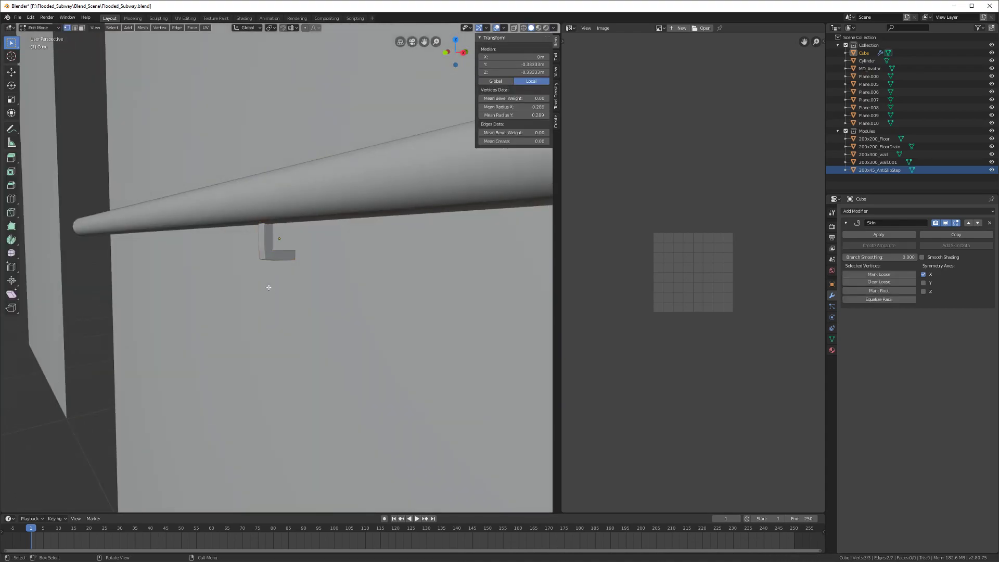
left_click(265, 255)
left_click(292, 255, "shift")
key("z")
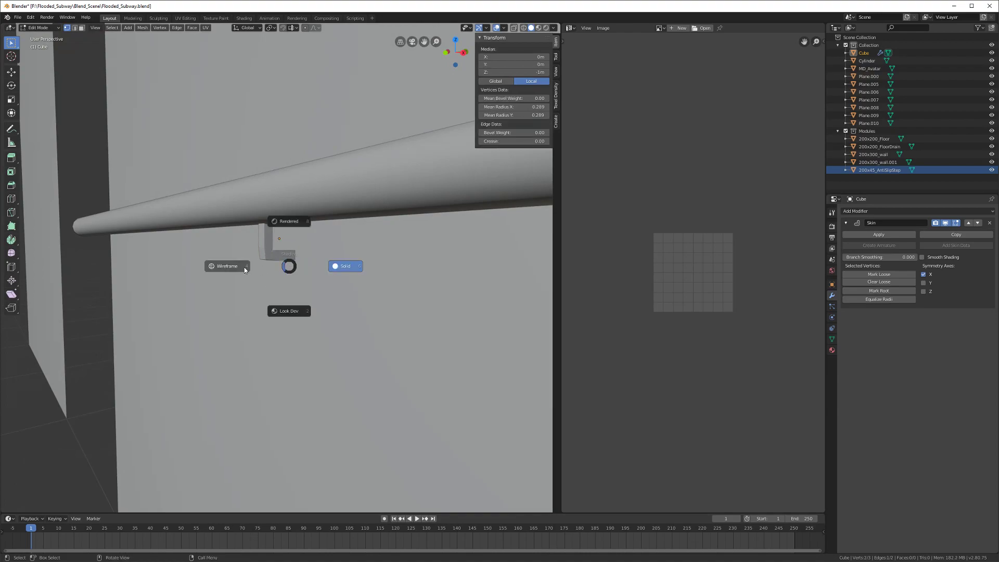
left_click(279, 253)
key("g")
key("z")
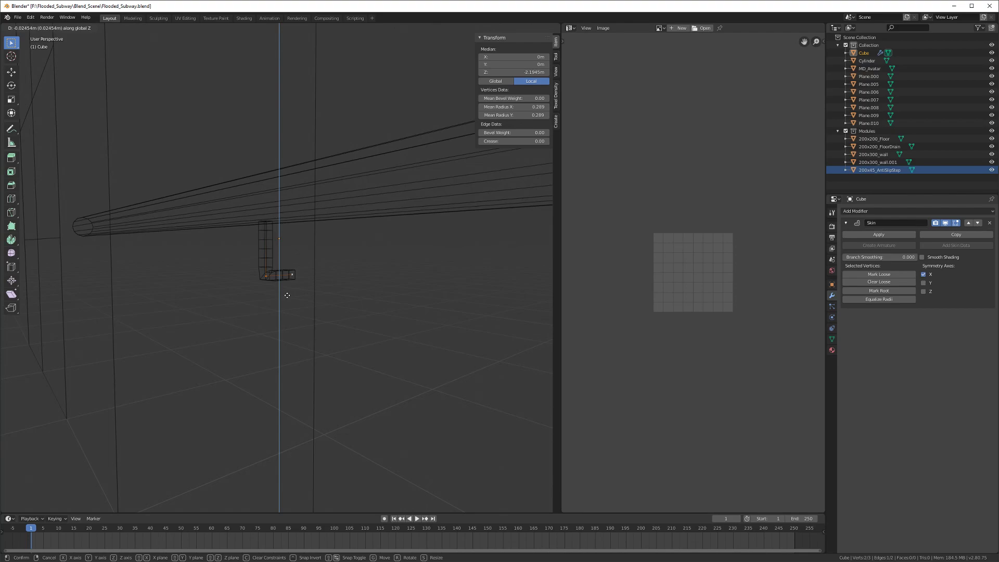
left_click(291, 288)
Step: Lengthen the bracket's foot by moving its end vertex along Y
left_click(294, 271)
mouse_move(290, 279)
middle_mouse_down()
mouse_move(260, 276)
mouse_move(279, 290)
mouse_move(282, 282)
mouse_move(275, 292)
mouse_move(261, 286)
mouse_move(287, 270)
middle_mouse_up()
key("g")
key("x")
key("y")
left_click(296, 282)
key("z")
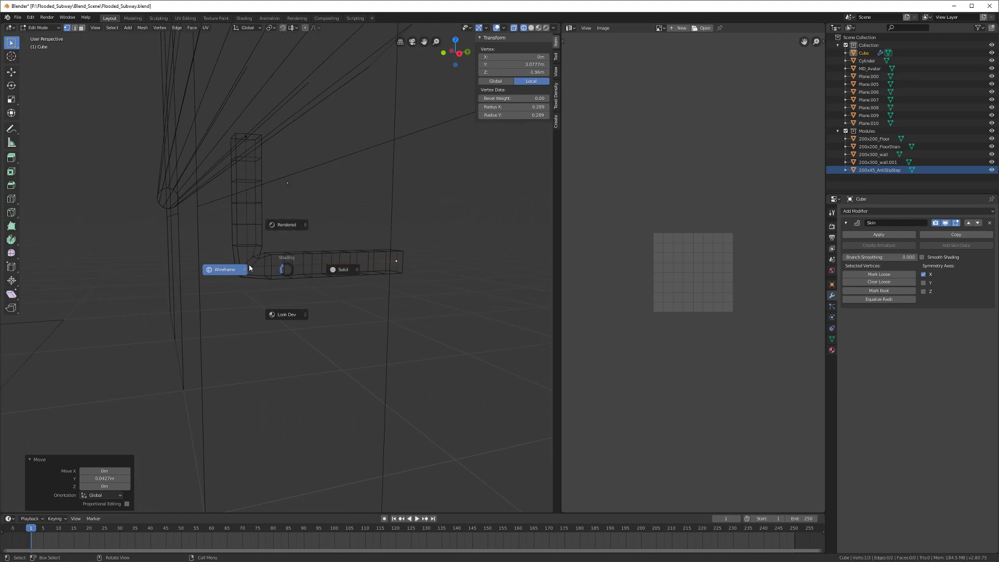
left_click(326, 276)
Step: Bevel the bracket's corner vertex with Ctrl+Shift+B into a rounded bend
mouse_move(297, 283)
middle_mouse_down()
mouse_move(334, 290)
mouse_move(315, 272)
mouse_move(314, 288)
mouse_move(283, 270)
middle_mouse_up()
key("z")
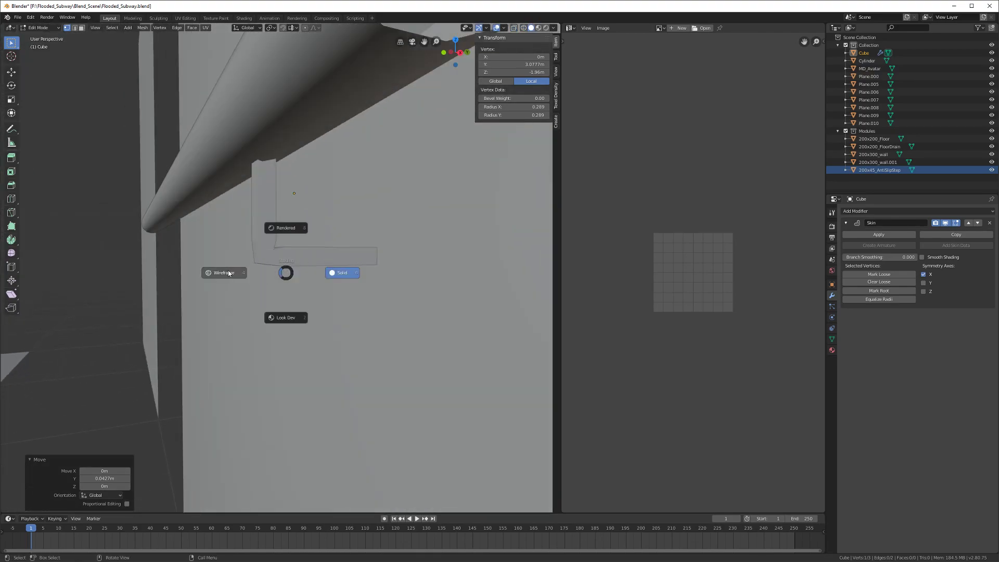
left_click(260, 272)
left_click(265, 260)
key("ctrl+shift+b")
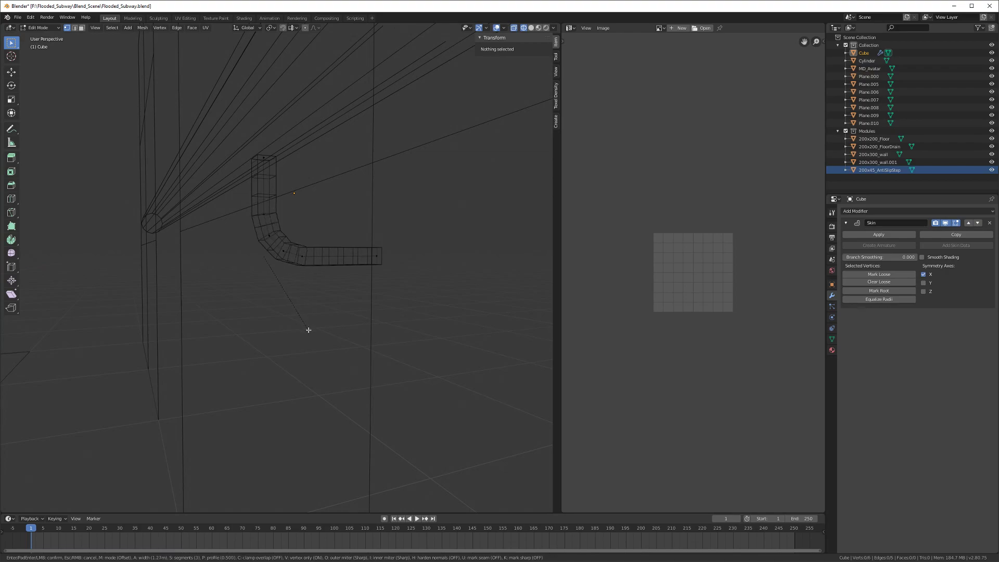
left_click(310, 332)
middle_click_drag(311, 333, 283, 329)
key("Tab")
key("z")
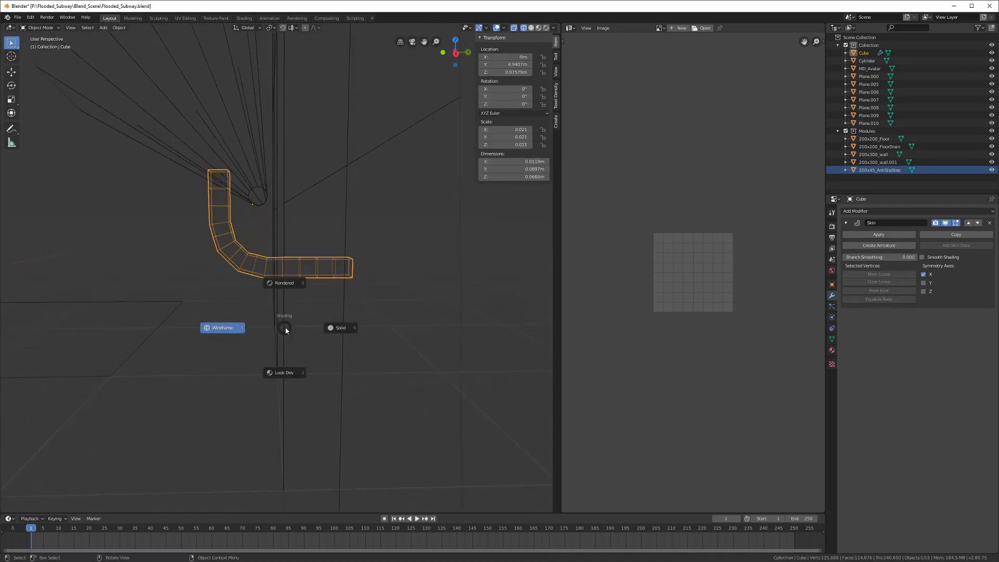
left_click(323, 327)
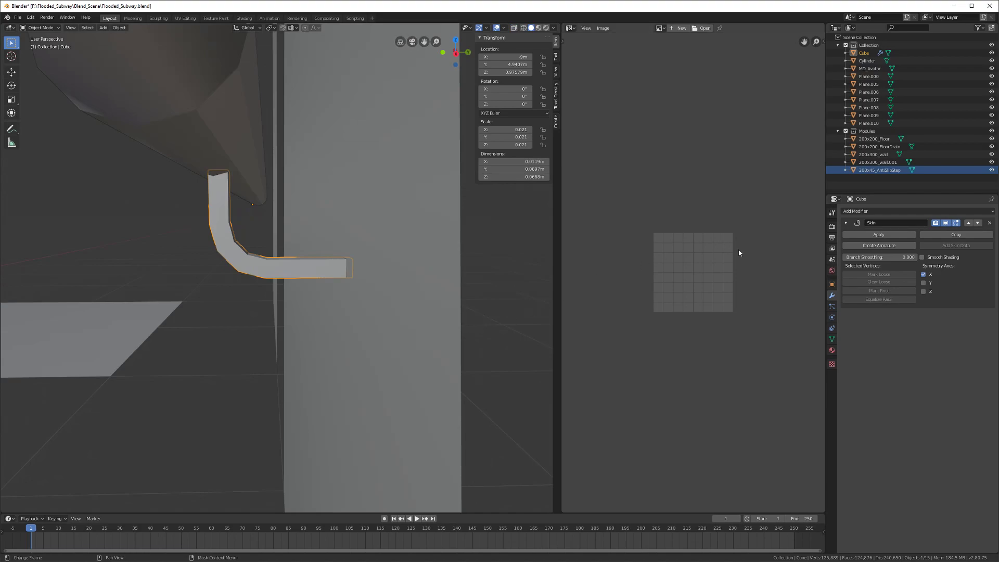
Step: Apply the Skin modifier and add Subdivision smoothing with Ctrl+1
left_click(878, 235)
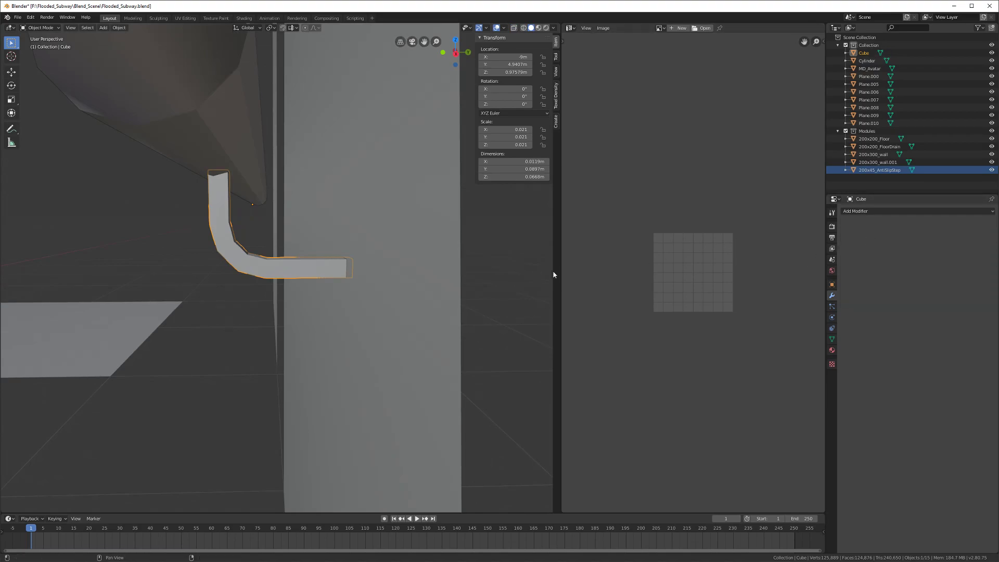
middle_click_drag(413, 286, 315, 312)
key("ctrl+1")
Step: Thin the whole bracket tube with a −0.208 m Shrink/Fatten
key("Tab")
key("a")
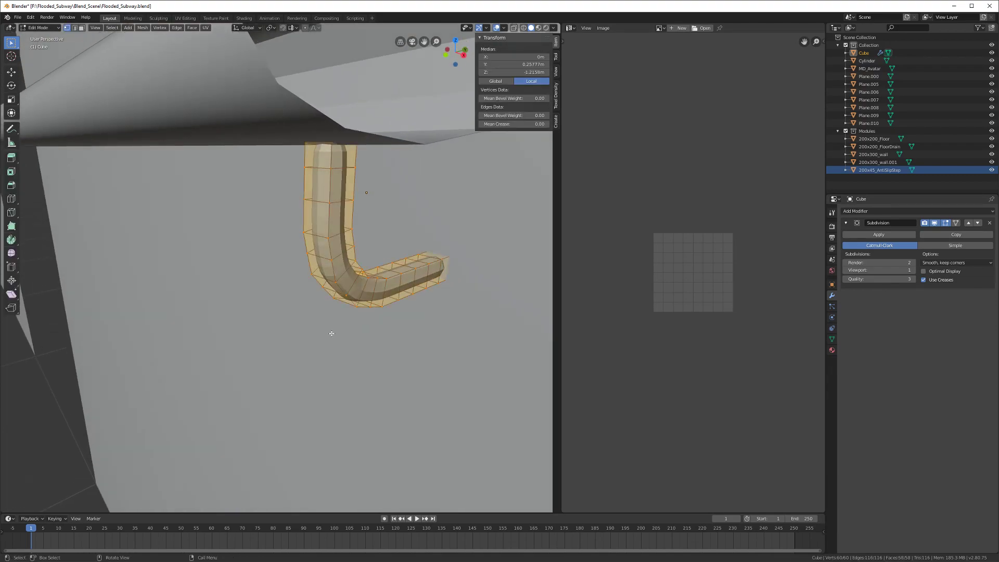
key("alt+s")
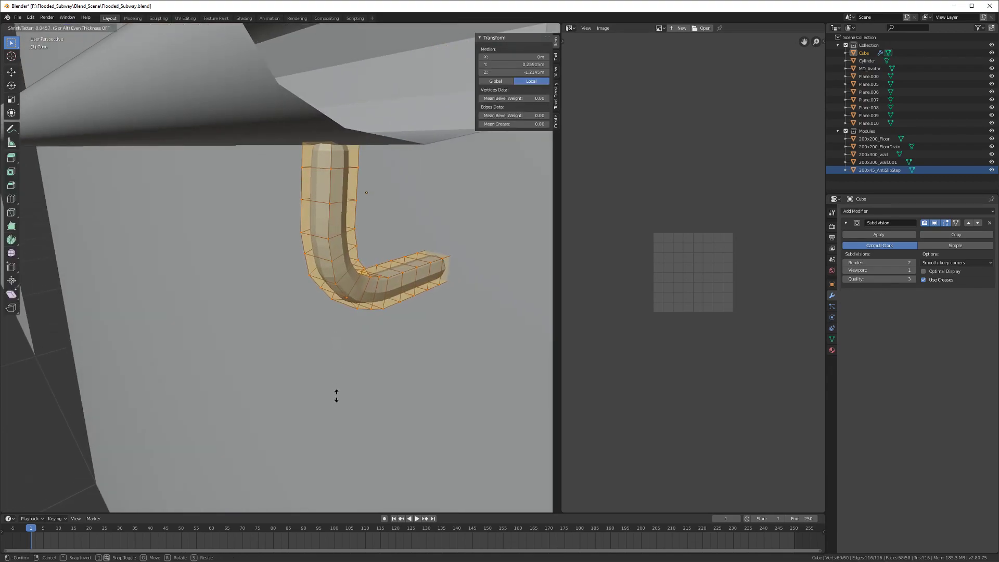
left_click(351, 109)
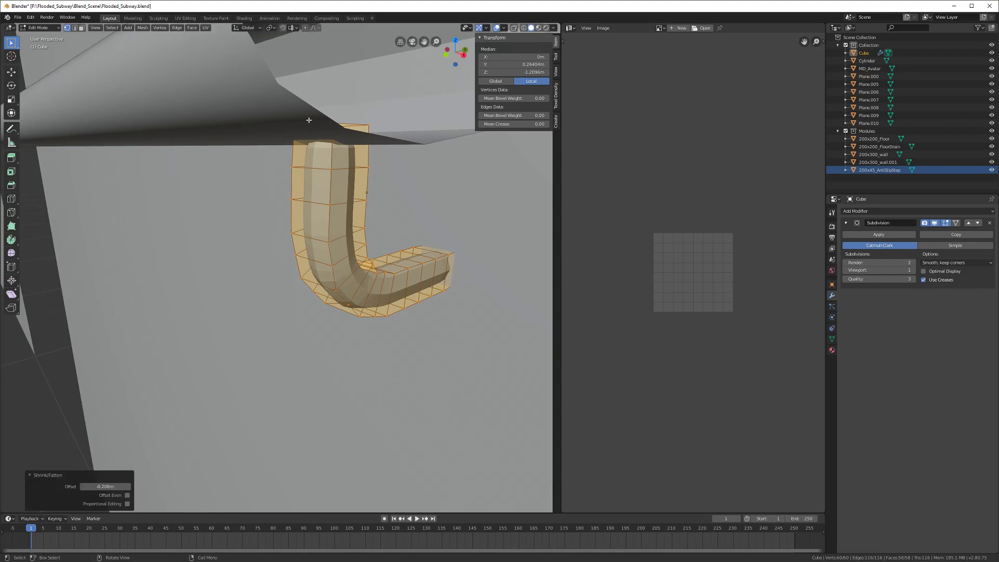
middle_click_drag(289, 233, 335, 260)
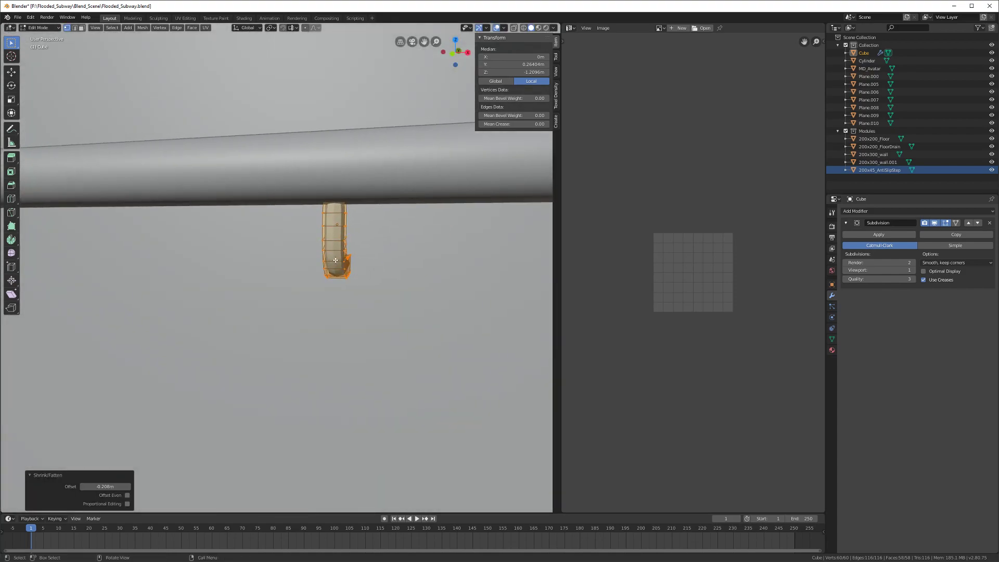
middle_click_drag(289, 319, 266, 301)
key("Tab")
left_click(266, 301)
Step: Shift the rail cylinder along X and the bent bracket pipe along Y
key("g")
key("x")
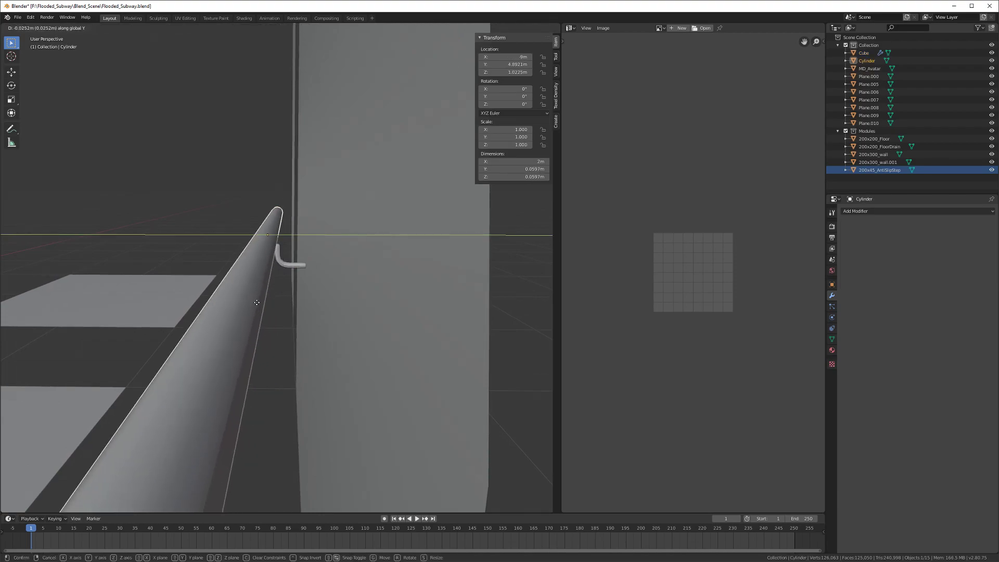
left_click(286, 267)
left_click(285, 268)
middle_click_drag(285, 268, 351, 213)
key("g")
key("y")
left_click(265, 256)
Step: In Edit Mode, delete the cap face at the bracket's top end
scroll(300, 272, "up", 5)
key("Tab")
scroll(300, 272, "up", 3)
left_click(355, 196, "alt")
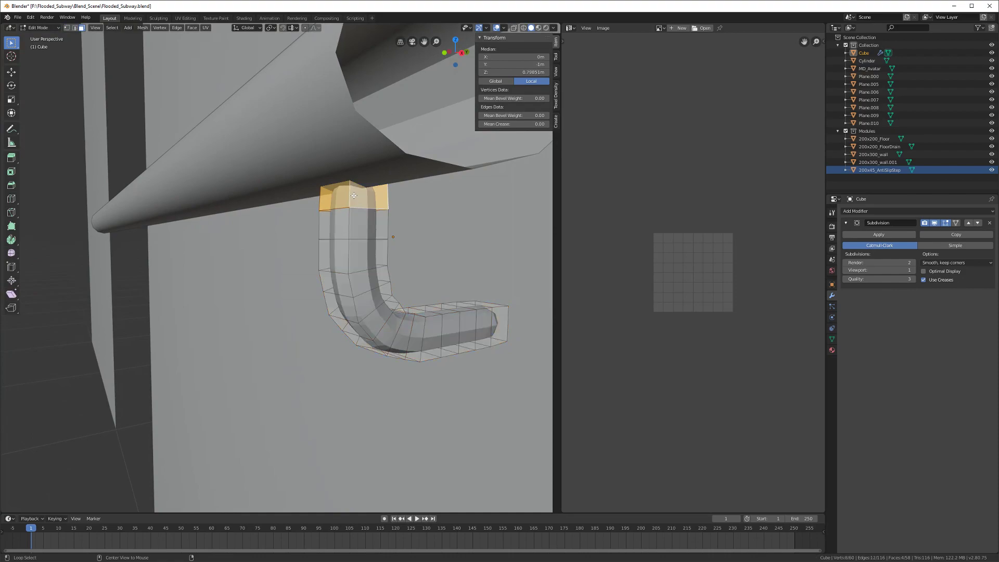
key("x")
key("Escape")
middle_click_drag(354, 198, 346, 235)
left_click(341, 227)
key("x")
left_click(342, 227)
Step: Raise the bracket's open top edge loop along Z up into the rail
key("2")
left_click(345, 239, "alt")
middle_click_drag(359, 291, 343, 273)
key("g")
key("z")
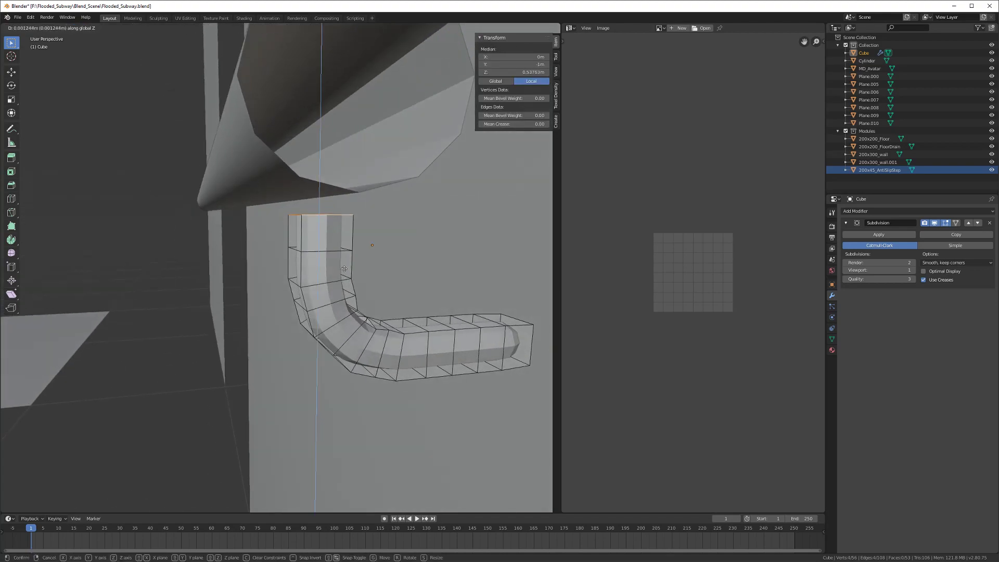
left_click(342, 237)
Step: Delete the bracket's outer end cap and push the open loop 0.0137 m along Y toward the wall
scroll(342, 250, "down", 2)
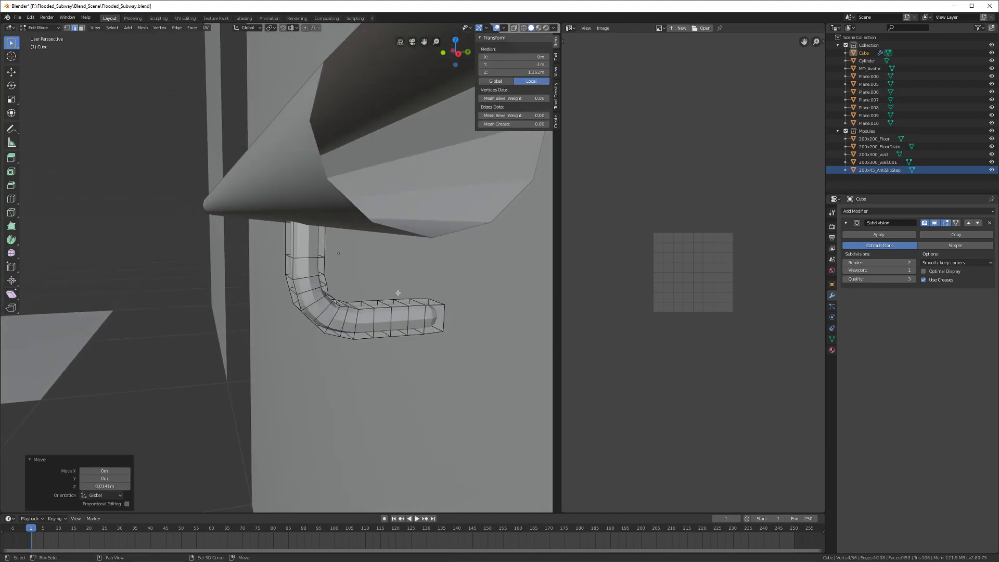
scroll(314, 286, "up", 4)
mouse_move(316, 290)
middle_mouse_down()
mouse_move(286, 302)
mouse_move(307, 305)
middle_mouse_up()
key("alt+a")
left_click(299, 301)
key("x")
left_click(302, 302)
left_click(266, 301, "alt")
key("g")
key("x")
key("y")
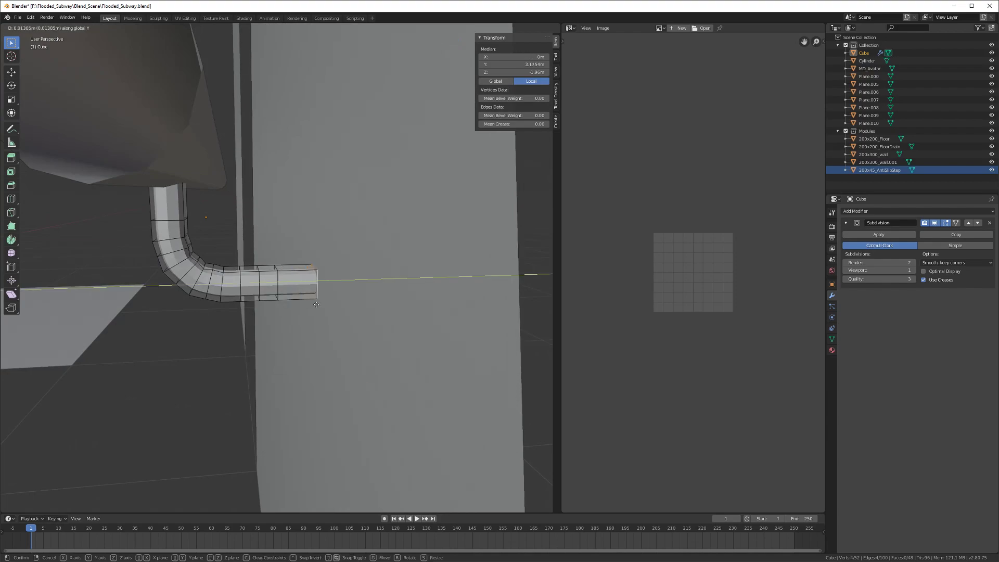
left_click(347, 303)
Step: Return to Object Mode and save Flooded_Subway.blend
middle_click_drag(292, 311, 273, 297)
scroll(229, 313, "up", 2)
scroll(229, 313, "up", 1)
scroll(301, 309, "down", 4)
key("Tab")
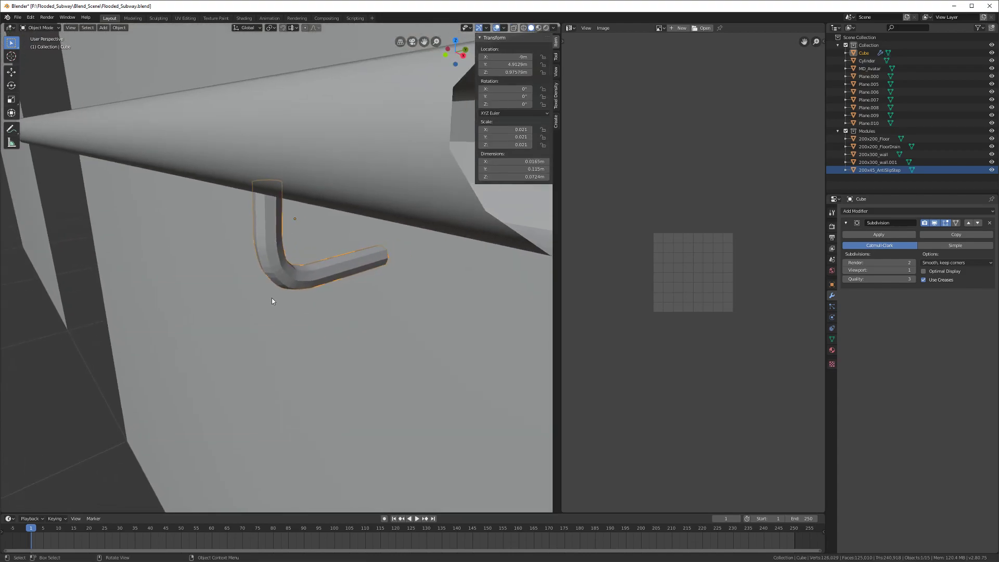
scroll(272, 298, "down", 2)
key("ctrl+s")
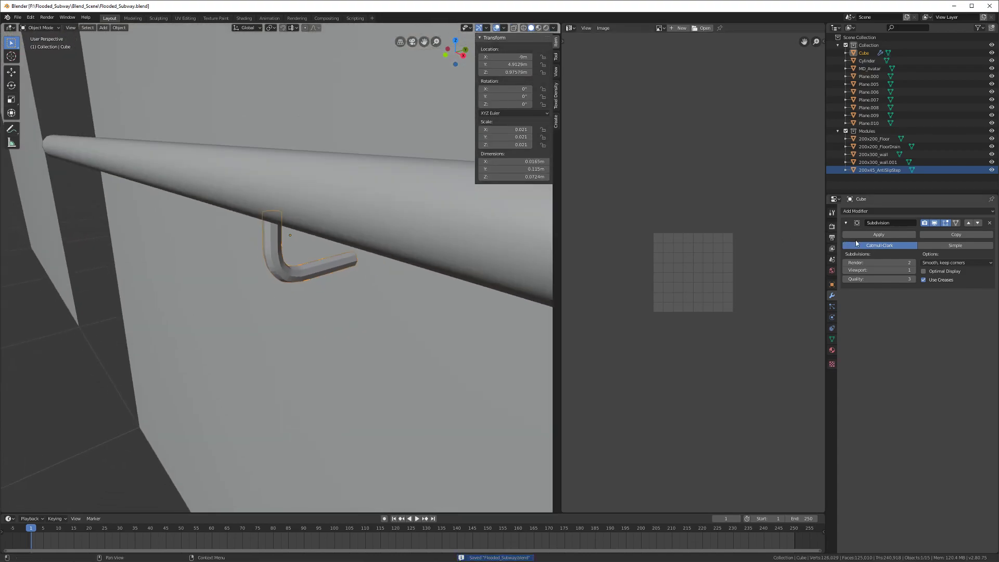
Step: Apply the bracket's Subdivision modifier and dissolve two edge loops near the tube's top
left_click(879, 234)
scroll(431, 299, "up", 5)
key("Tab")
middle_click_drag(389, 307, 355, 303)
left_click(216, 159, "alt")
left_click(218, 188, "alt+shift")
key("x")
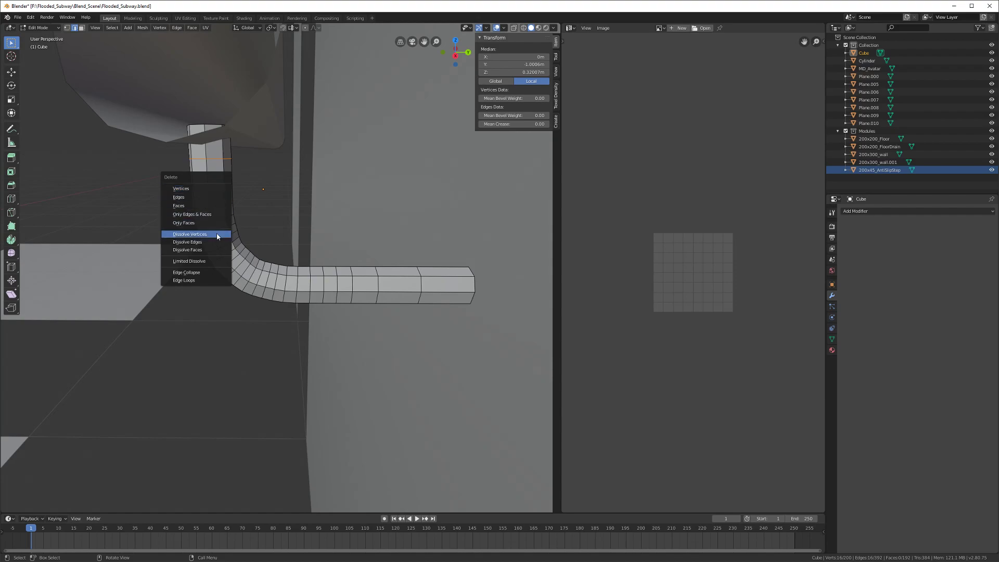
left_click(212, 244)
Step: Dissolve the remaining extra edge loops along the bracket's bend and horizontal arm
middle_click_drag(212, 244, 258, 230)
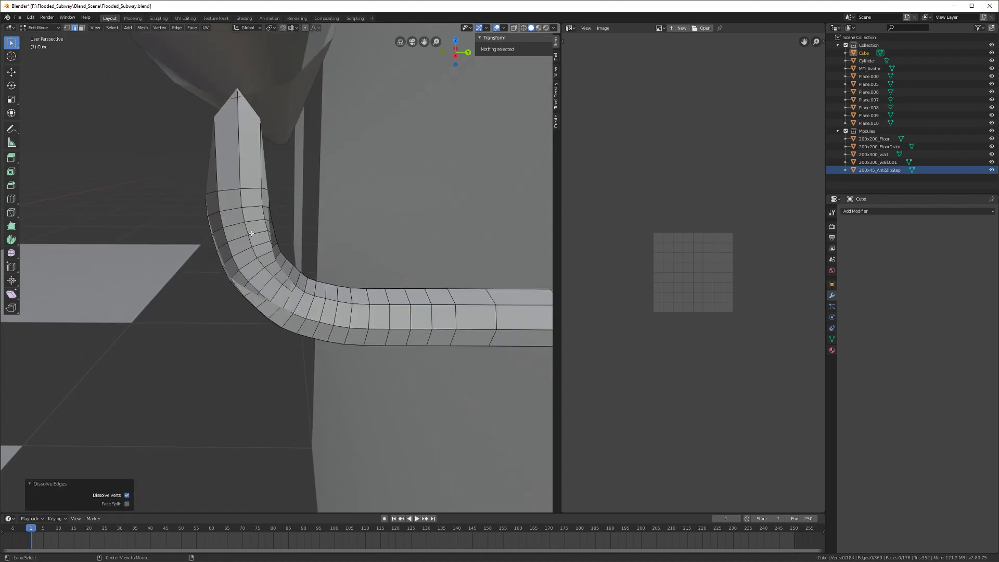
left_click(261, 234, "alt")
key("x")
left_click(262, 244)
left_click(268, 262, "alt")
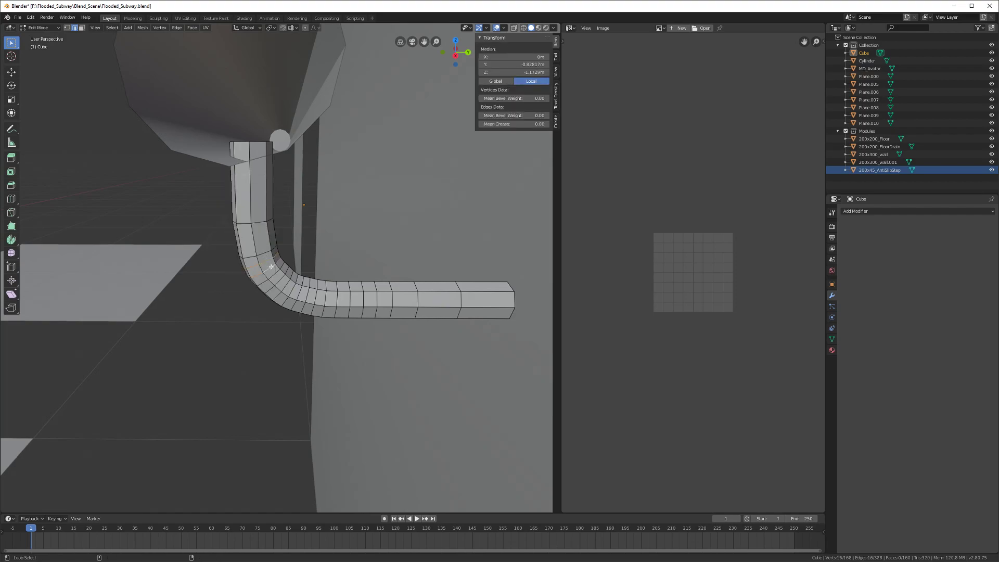
key("x")
left_click(268, 263)
left_click(282, 281, "alt")
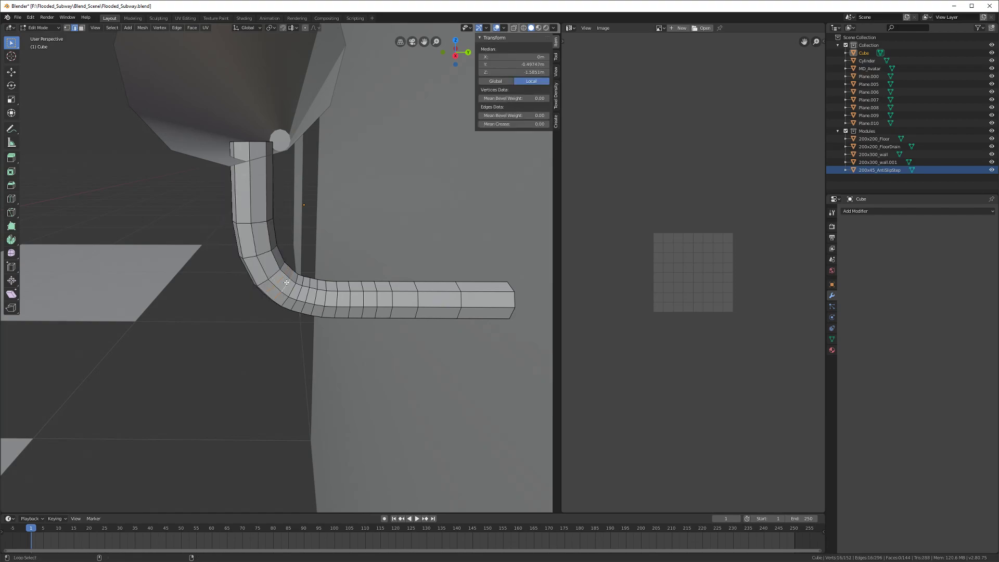
key("x")
left_click(288, 285)
left_click(305, 293, "alt")
key("x")
left_click(317, 293)
left_click(337, 297, "alt")
key("x")
left_click(462, 299)
middle_click_drag(329, 299, 229, 299)
Step: Back in Object Mode, shade the bracket smooth and save the file
key("Tab")
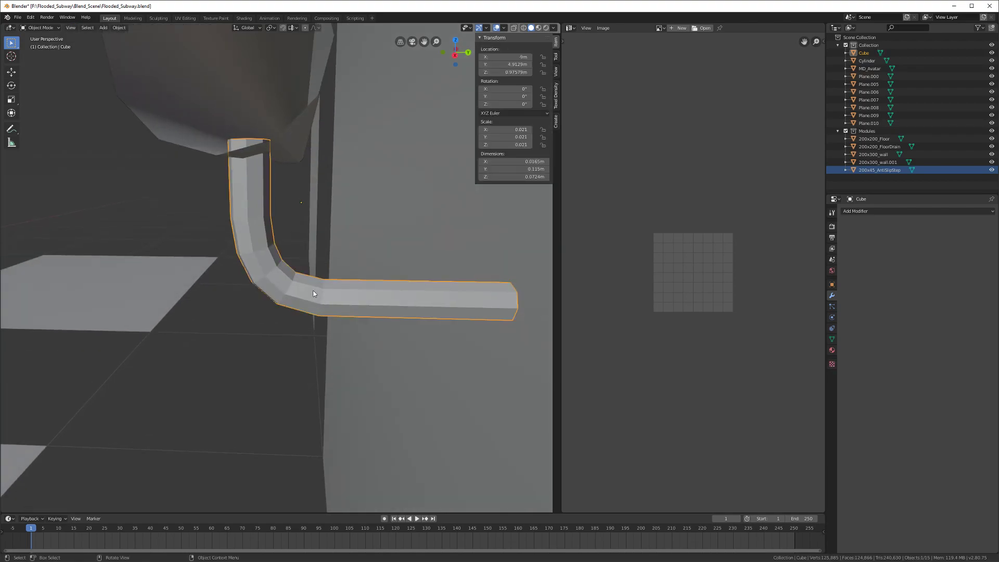
right_click(313, 294)
left_click(313, 289)
key("ctrl+s")
Step: Snap the 3D cursor to the bracket's origin with Cursor to Selected
middle_click_drag(402, 319, 348, 297)
middle_click_drag(214, 252, 334, 262)
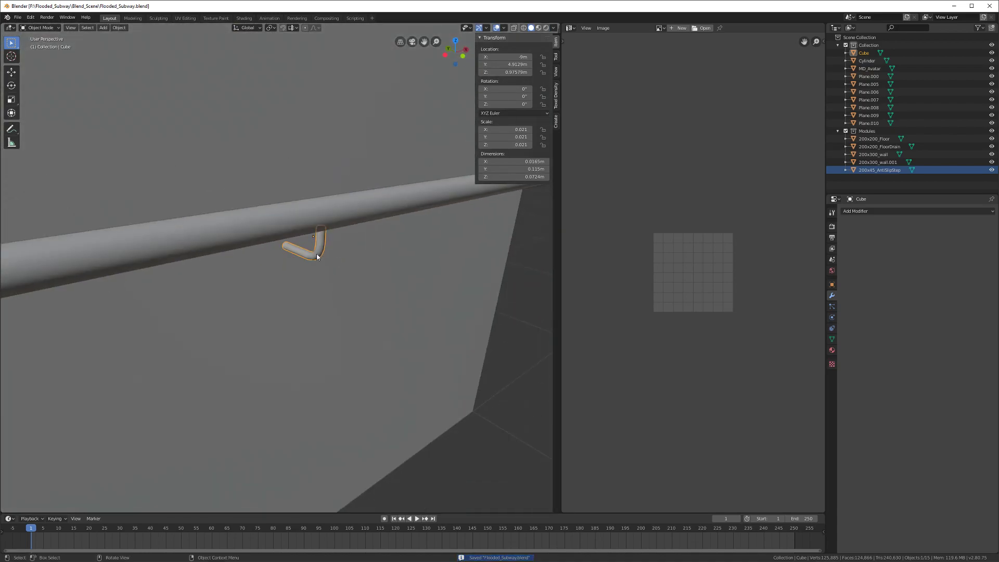
right_click(323, 243)
key("Escape")
key("shift+s")
left_click(355, 277)
Step: Add a cube at the bracket and shrink it to a small block
middle_click_drag(359, 281, 304, 289)
key("shift+a")
mouse_move(303, 289)
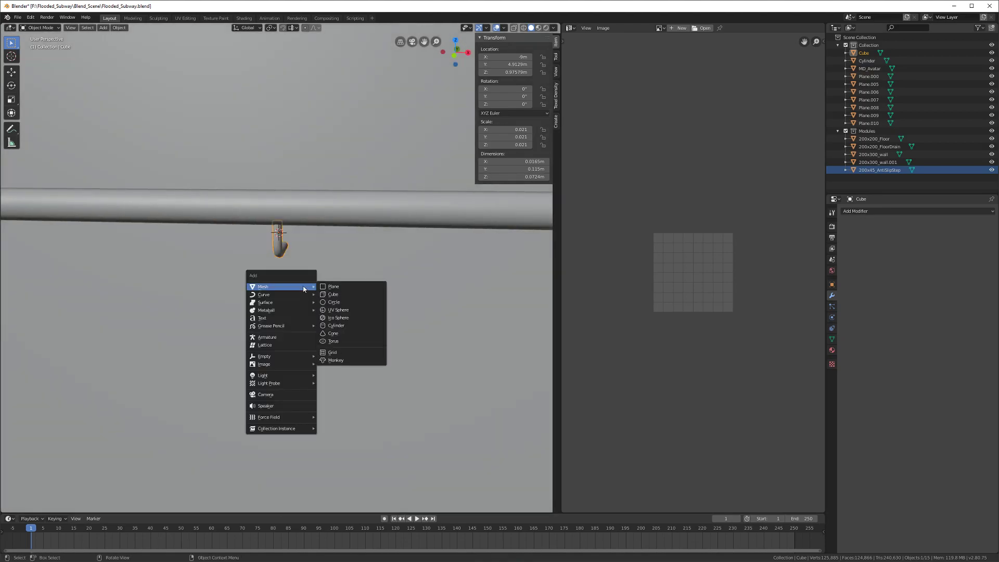
key("shift+a")
mouse_move(299, 245)
left_click(337, 252)
scroll(321, 272, "down", 6)
key("s")
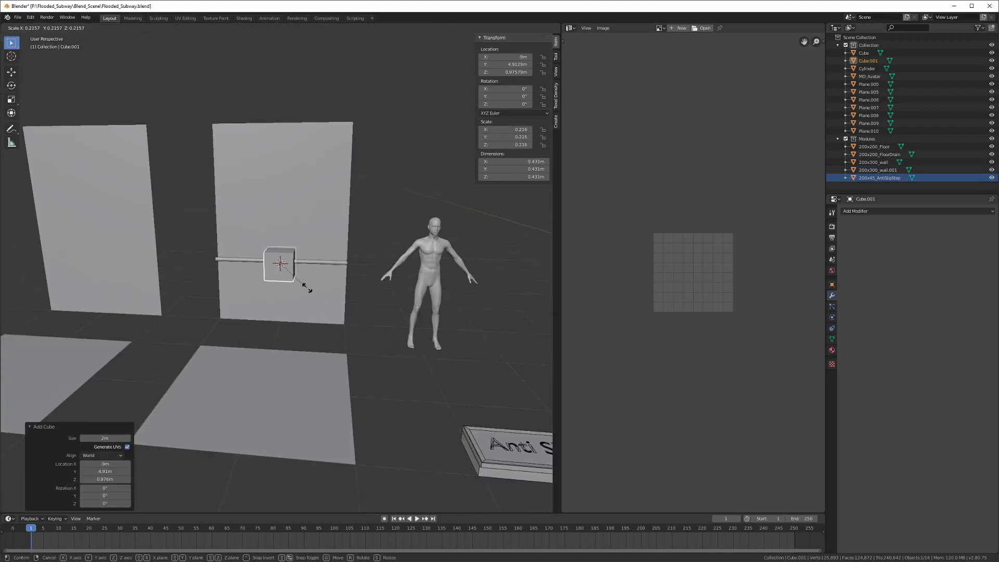
left_click(303, 283)
Step: Scale the block along Y and X into a flat plate, shrink it to about 0.72, and save
scroll(300, 285, "up", 4)
middle_click_drag(301, 286, 296, 324)
key("s")
key("y")
left_click(283, 275)
key("s")
key("x")
left_click(283, 315)
scroll(283, 315, "up", 2)
key("s")
key("y")
left_click(276, 297)
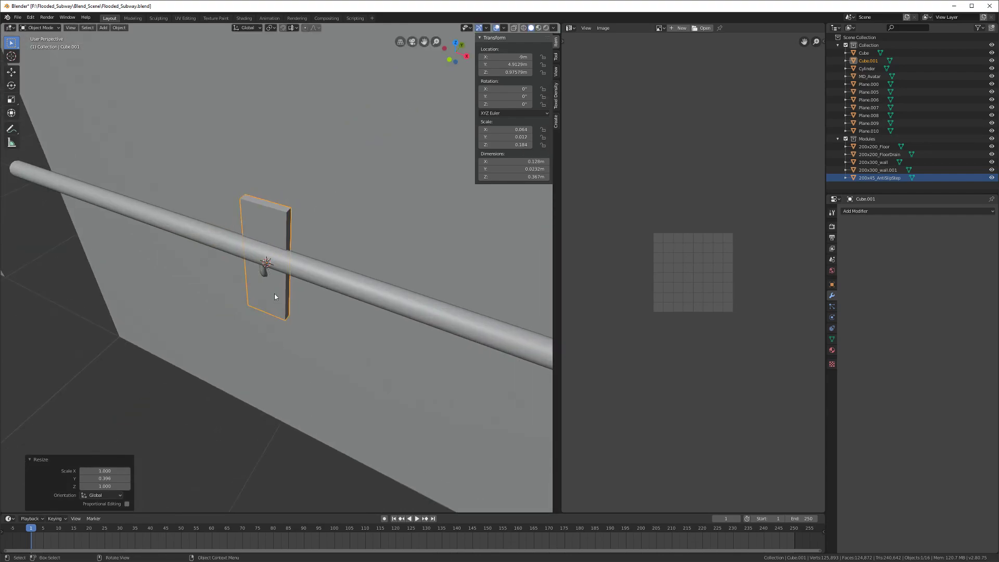
key("s")
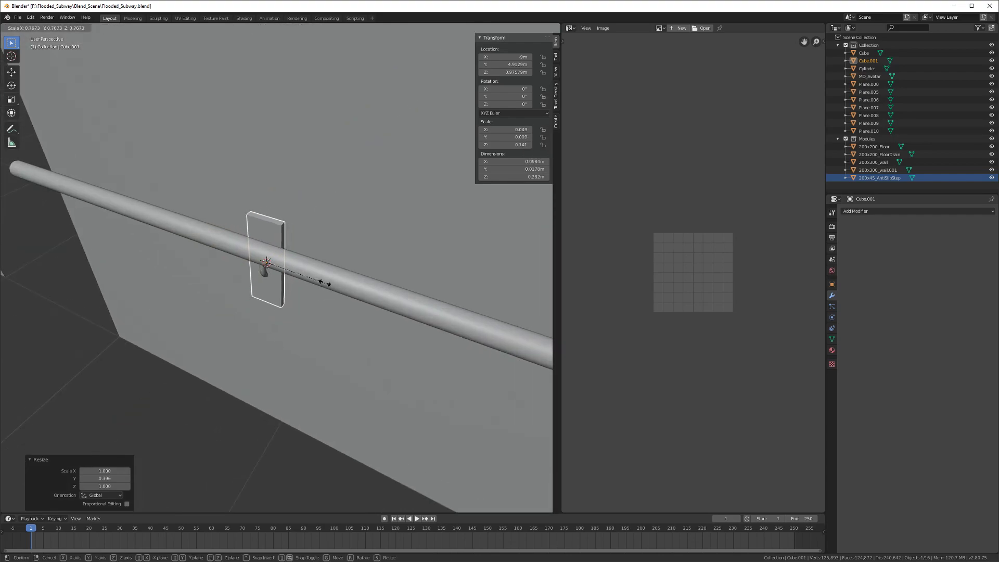
left_click(320, 281)
scroll(318, 284, "up", 2)
middle_click_drag(298, 299, 290, 338)
key("ctrl+s")
Step: Make the plate thinner along Y and narrower along X, about 0.0588 × 0.0142 × 0.264 m
scroll(303, 301, "up", 2)
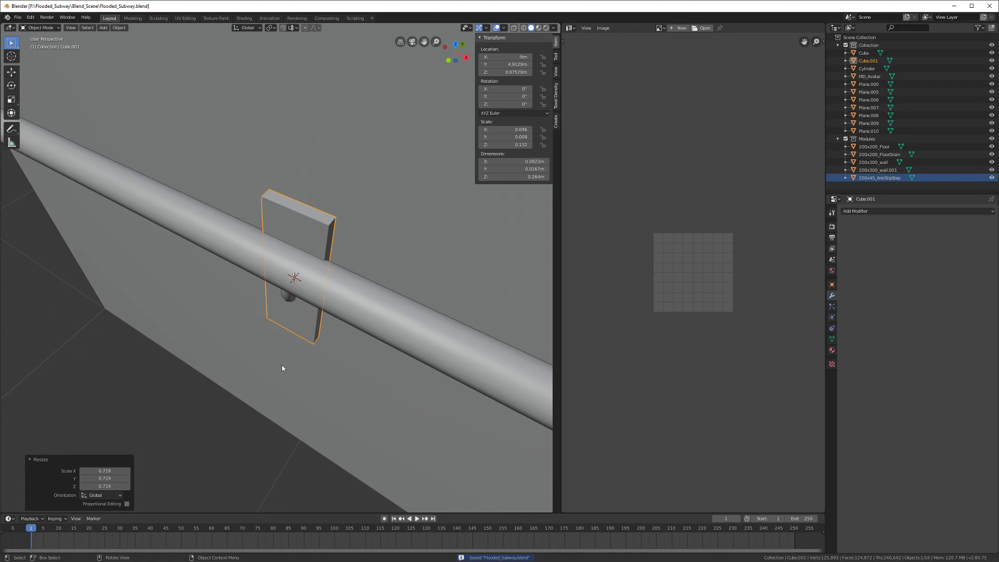
middle_click_drag(284, 368, 266, 382)
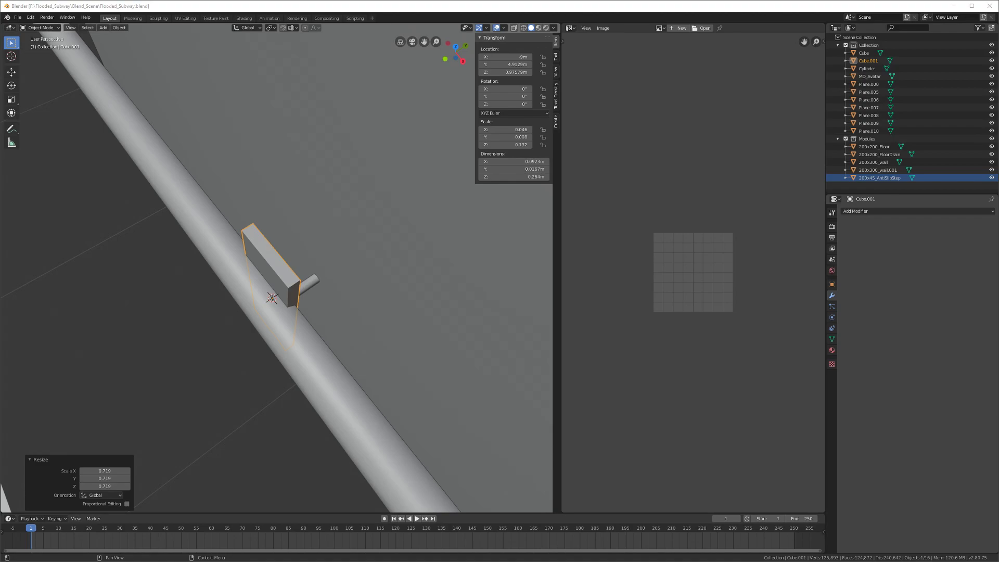
middle_click_drag(383, 281, 311, 348)
key("s")
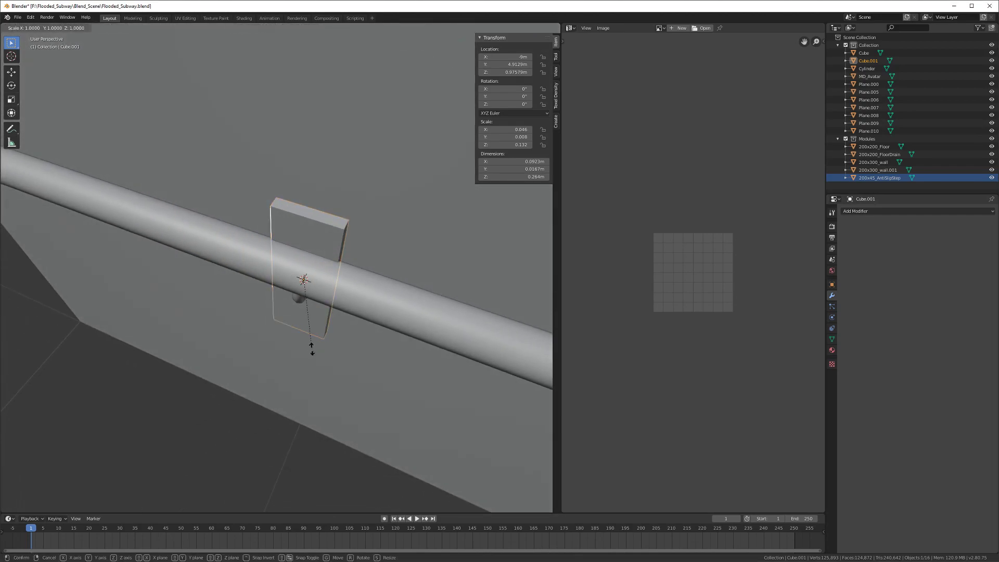
key("y")
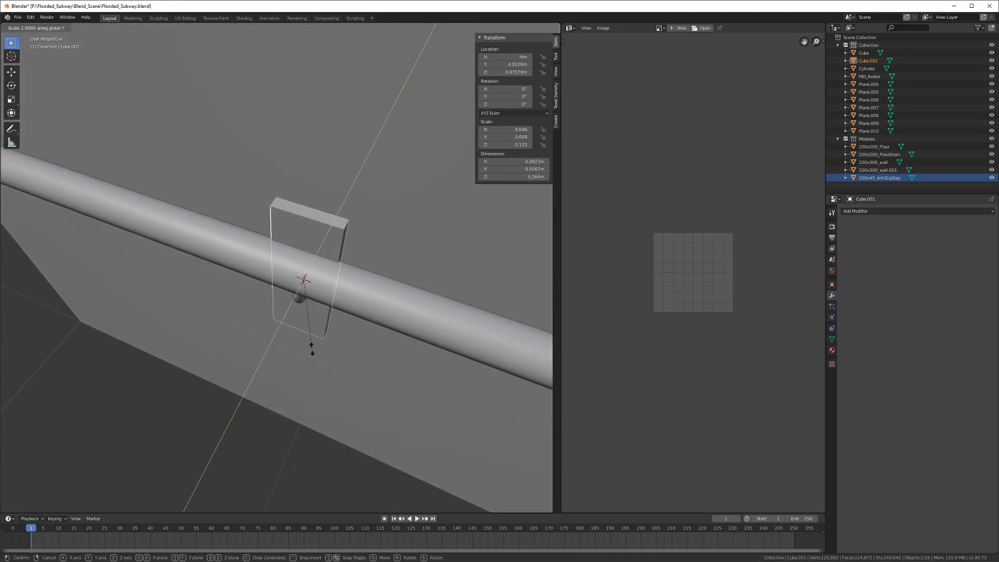
left_click(311, 348)
middle_click_drag(311, 348, 316, 327)
key("s")
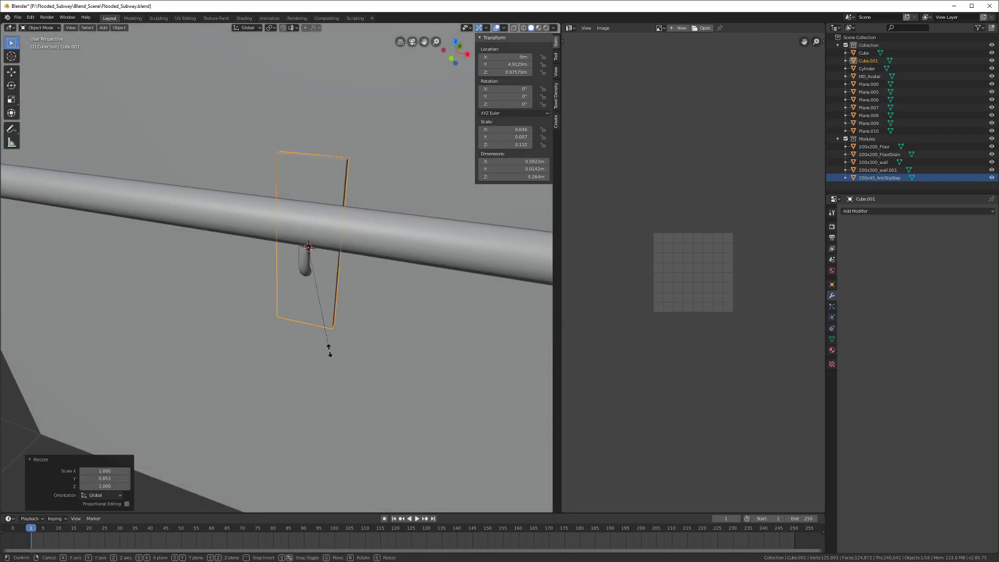
key("x")
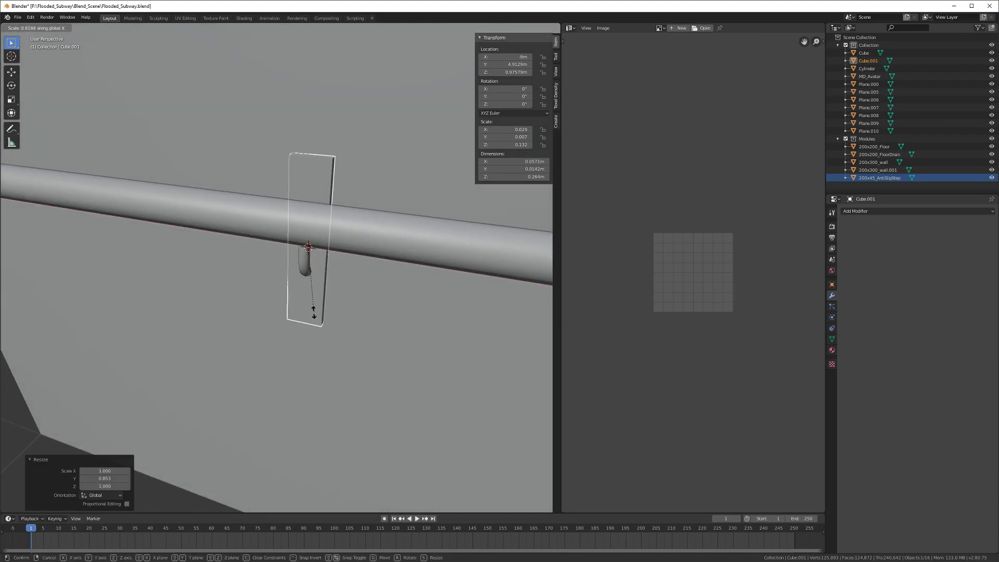
left_click(312, 314)
Step: Lower the plate below the bracket and push it back along Y against the wall
middle_click_drag(313, 315, 270, 285)
key("g")
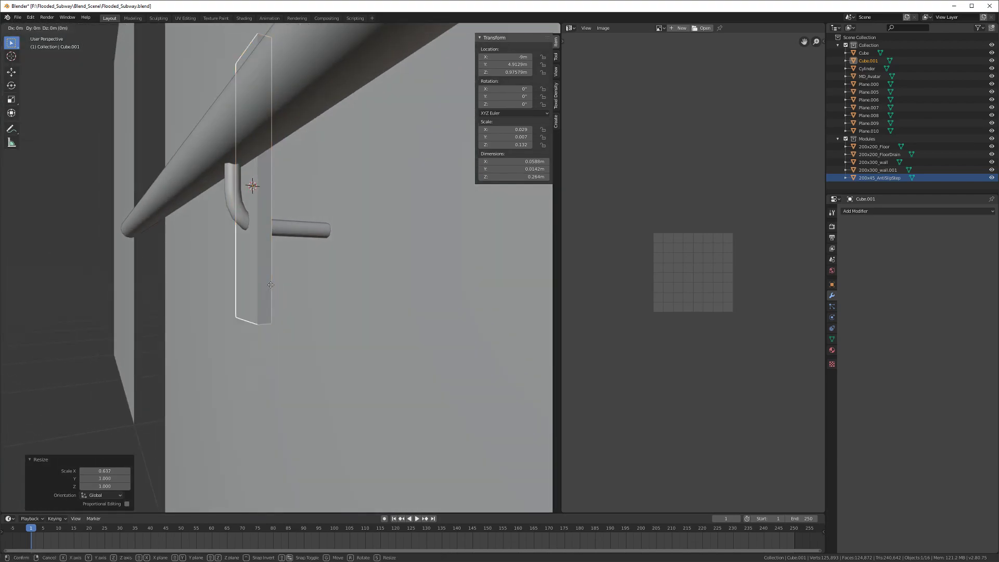
key("z")
left_click(275, 388)
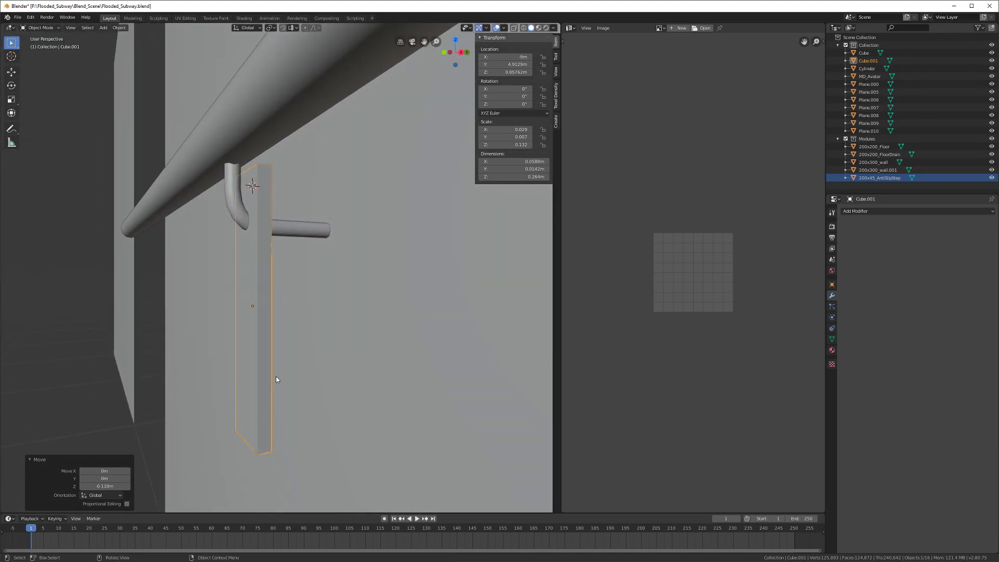
middle_click_drag(276, 388, 250, 323)
key("g")
key("y")
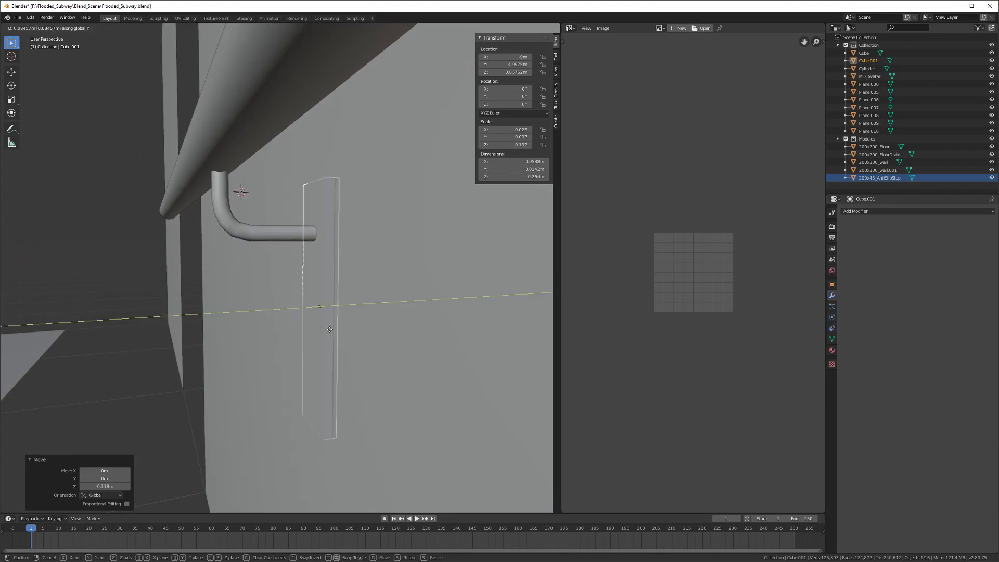
left_click(320, 325)
Step: Check the plate in material preview, then fine-tune its height along Z in solid shading
middle_click_drag(320, 325, 272, 292)
key("z")
left_click(271, 301)
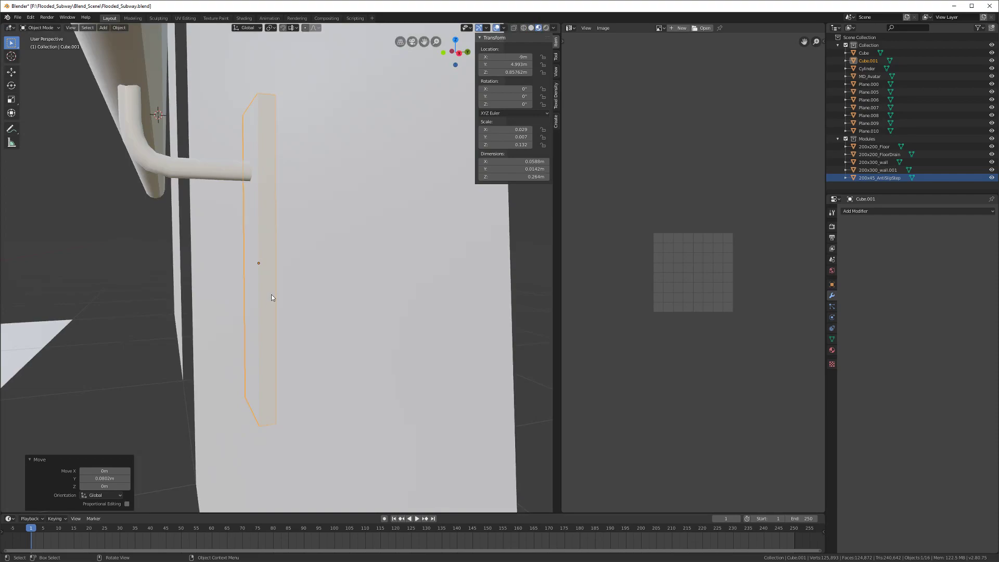
key("z")
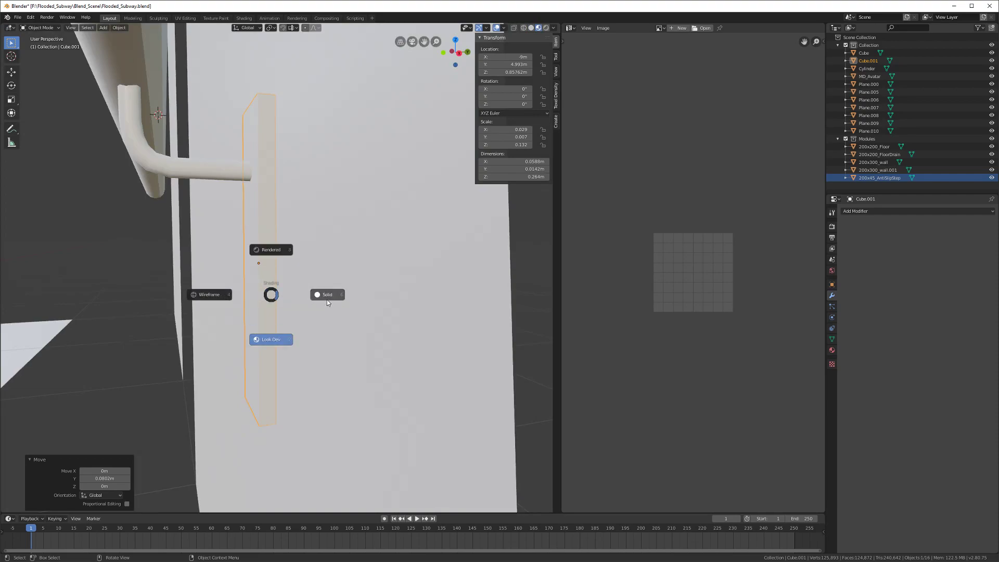
left_click(326, 300)
key("g")
key("z")
middle_click_drag(235, 284, 345, 322)
left_click(271, 325)
key("g")
key("z")
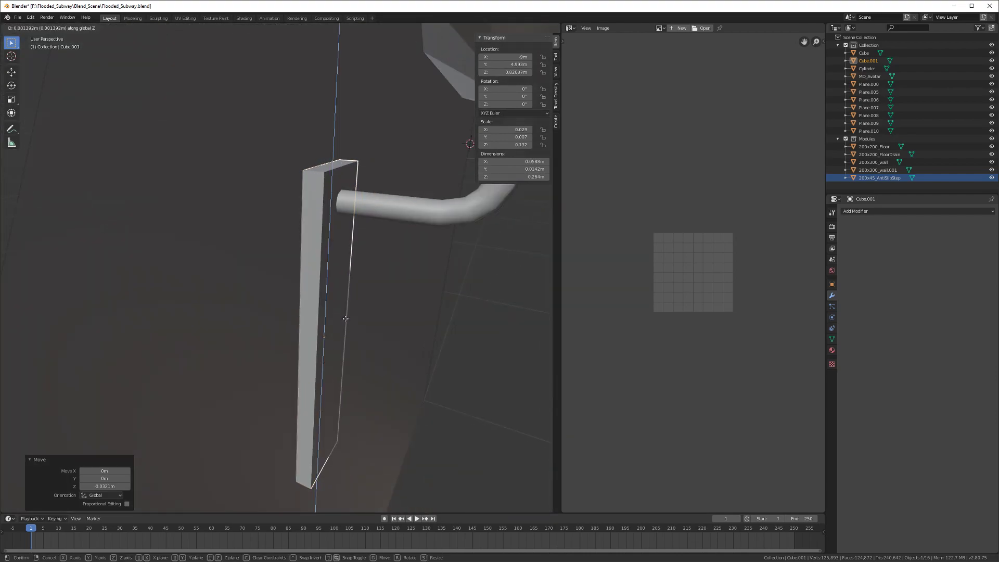
left_click(346, 322)
Step: Apply the plate's rotation and scale and save the file
key("ctrl+a")
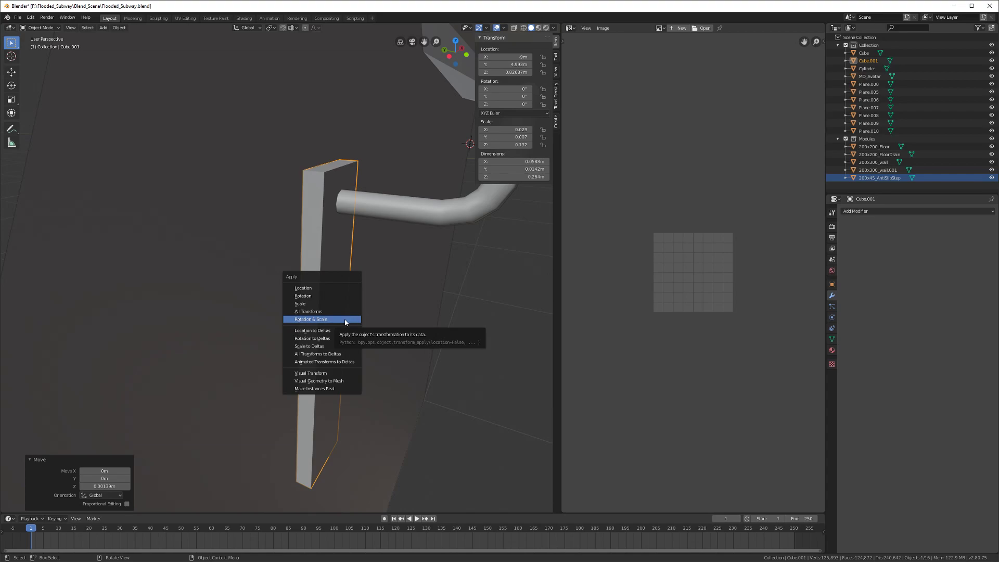
left_click(345, 319)
middle_click_drag(331, 323, 299, 260)
key("ctrl+s")
Step: Duplicate the bent bracket and rail, dropping the copies vertically below the original rail
left_click(298, 257)
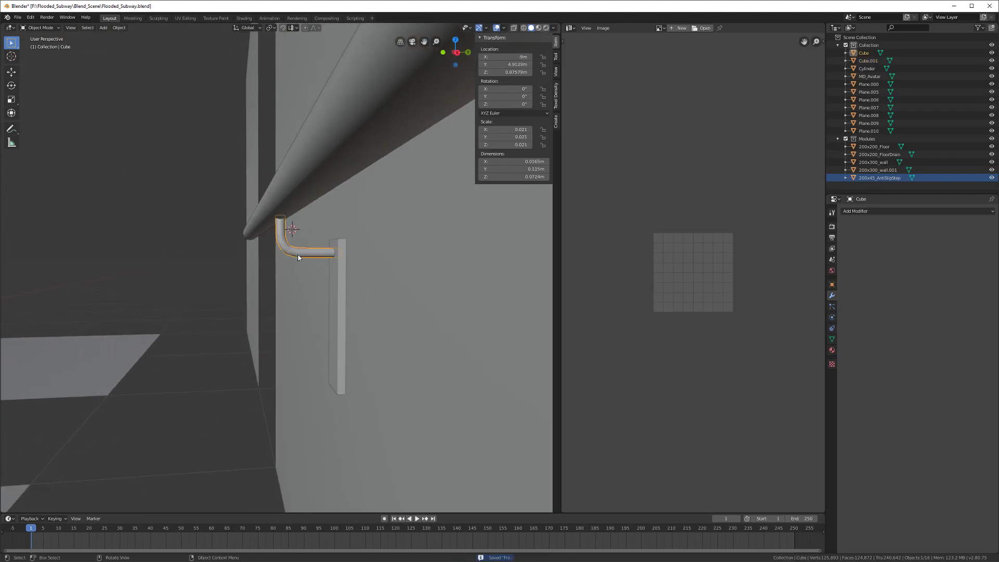
left_click(288, 194, "shift")
middle_click_drag(289, 194, 288, 206)
key("shift+d")
key("z")
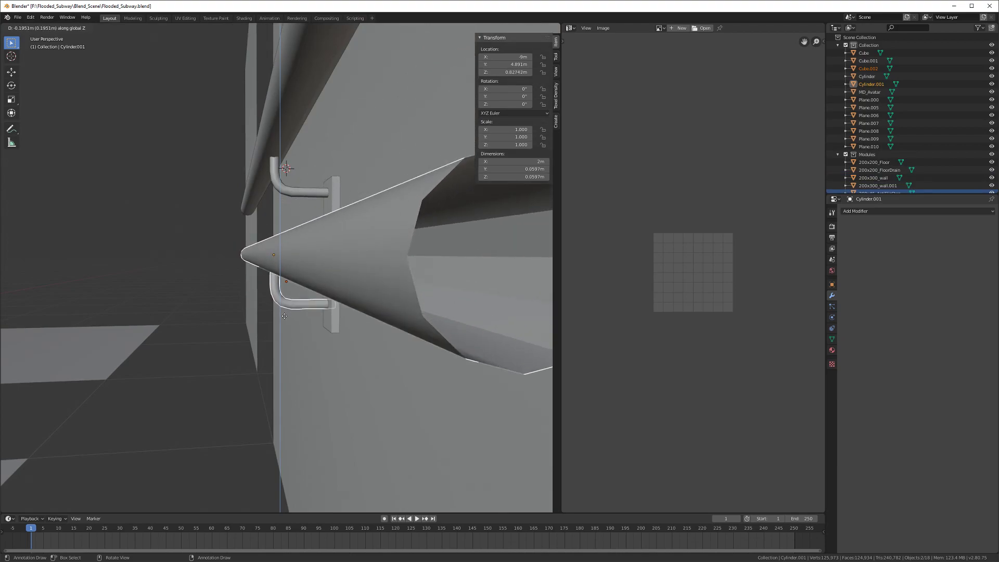
left_click(283, 317)
middle_click_drag(283, 318, 279, 308)
Step: Shift the copied rail along the Y axis
key("g")
key("y")
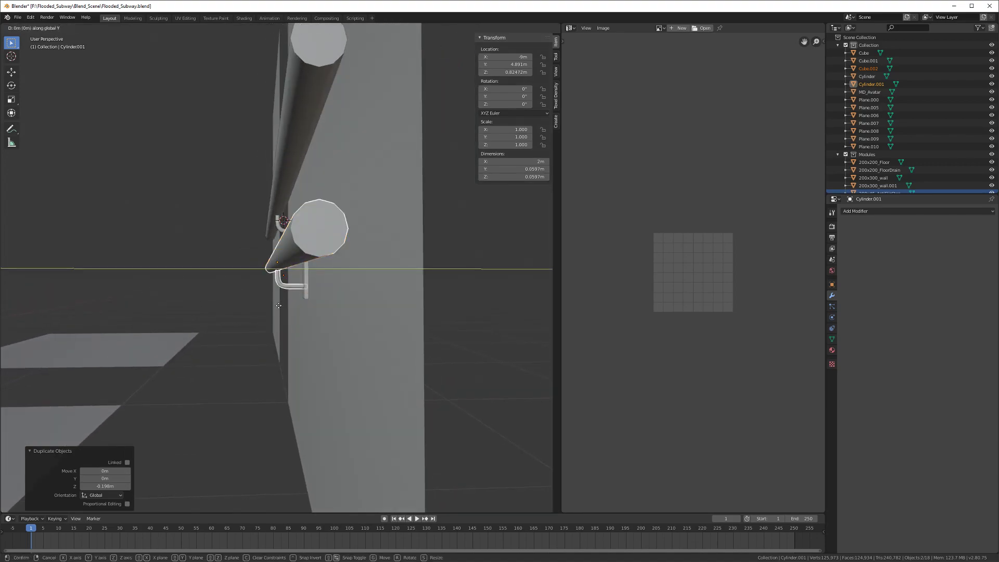
left_click(253, 303)
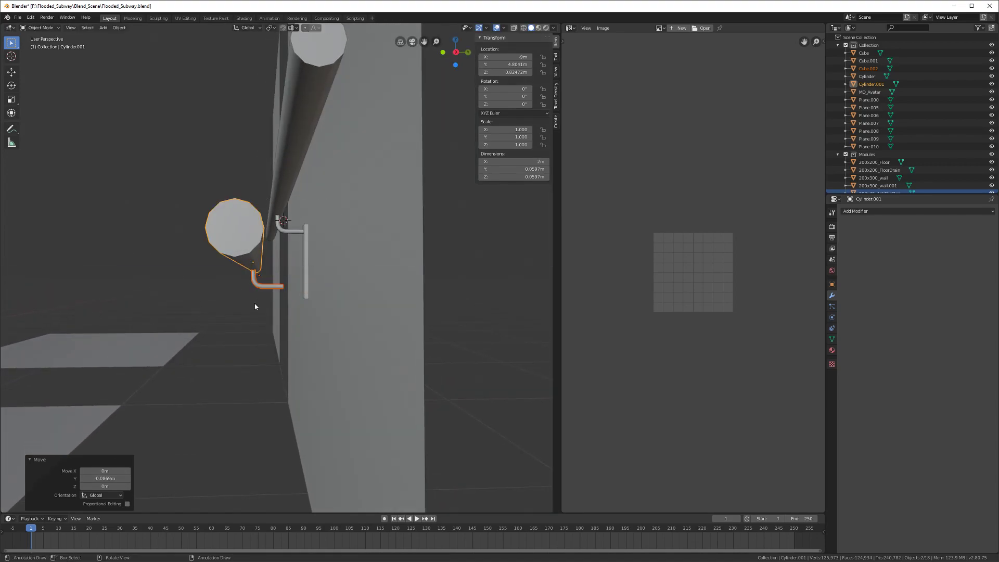
scroll(254, 304, "up", 5)
Step: Lengthen the lower bent bracket pipe by moving its end ring along Y
left_click(254, 313)
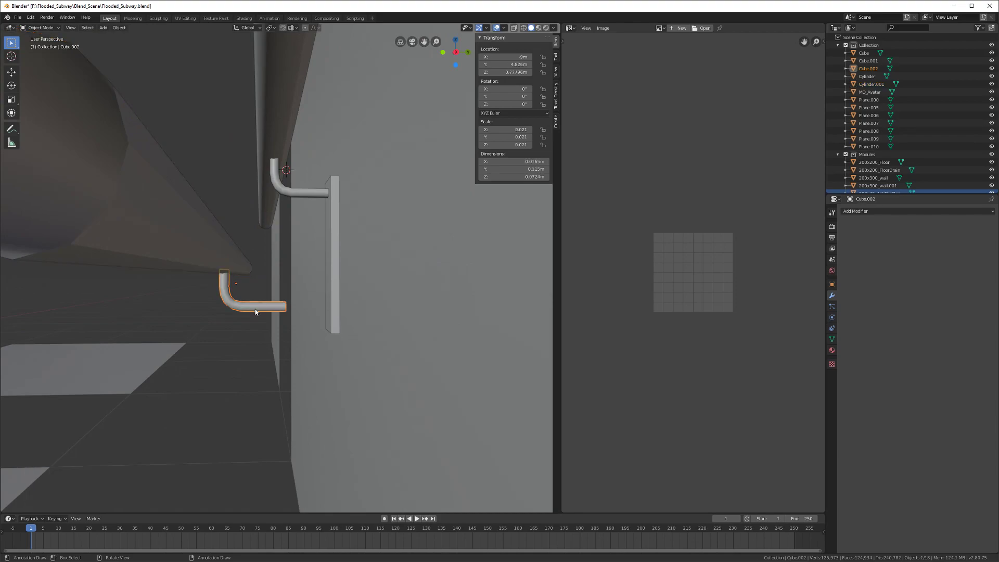
scroll(260, 302, "up", 3)
key("Tab")
middle_click_drag(272, 299, 294, 310)
scroll(294, 310, "up", 2)
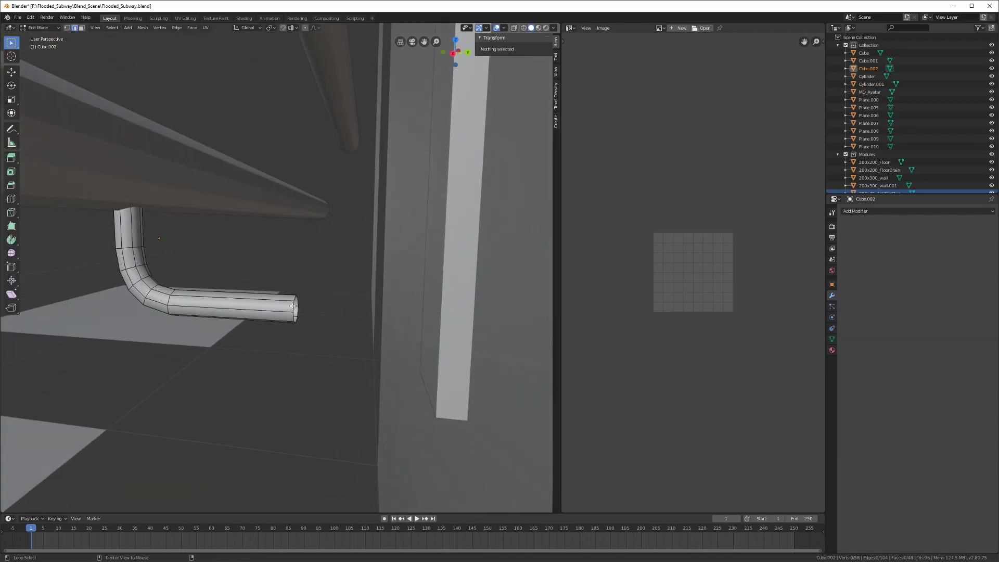
left_click(300, 313, "alt")
key("g")
key("y")
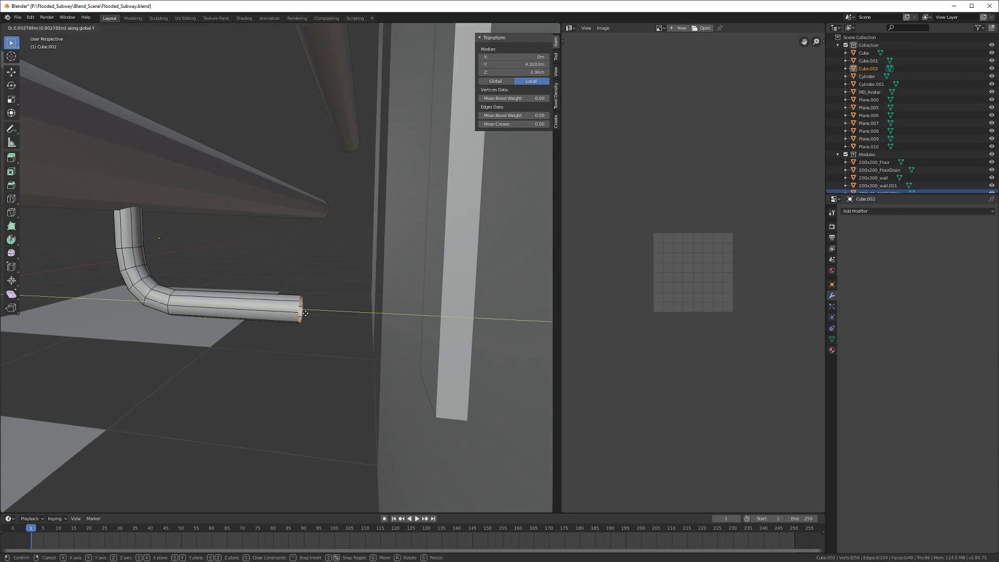
left_click(333, 314)
key("Tab")
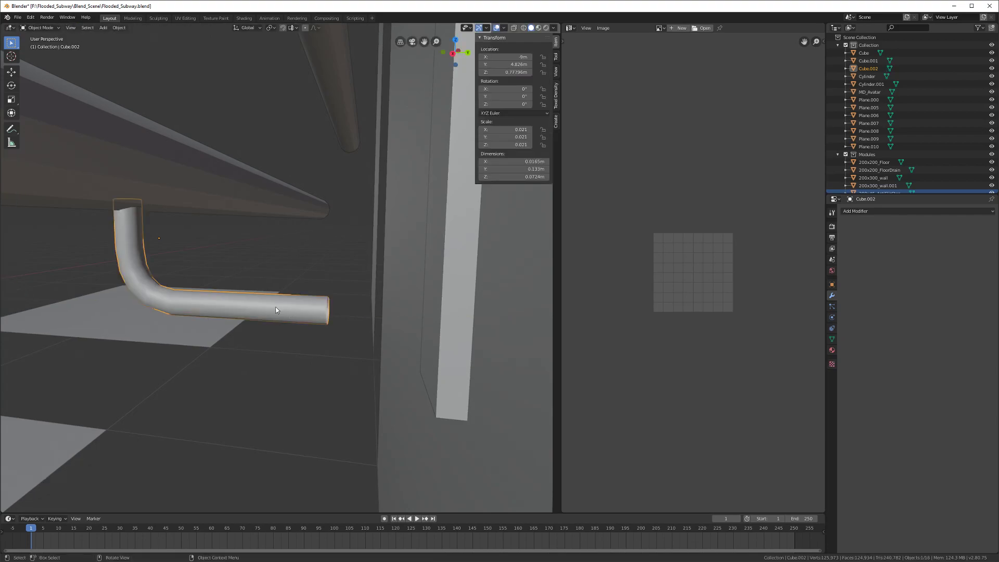
Step: Shift the lower pipe and lower rail together along Y in two small nudges
left_click(182, 200, "shift")
middle_click_drag(183, 200, 257, 283)
key("g")
key("x")
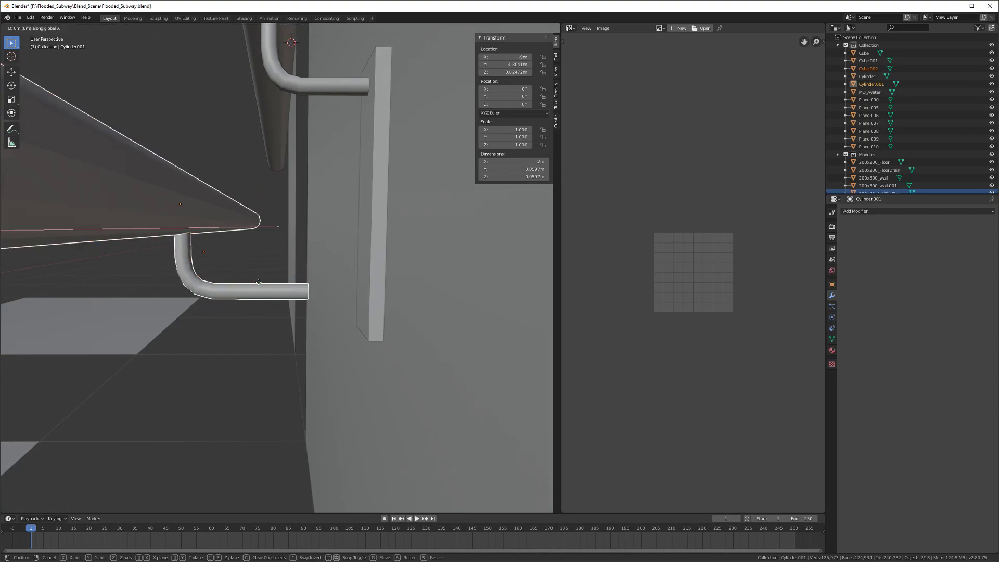
key("y")
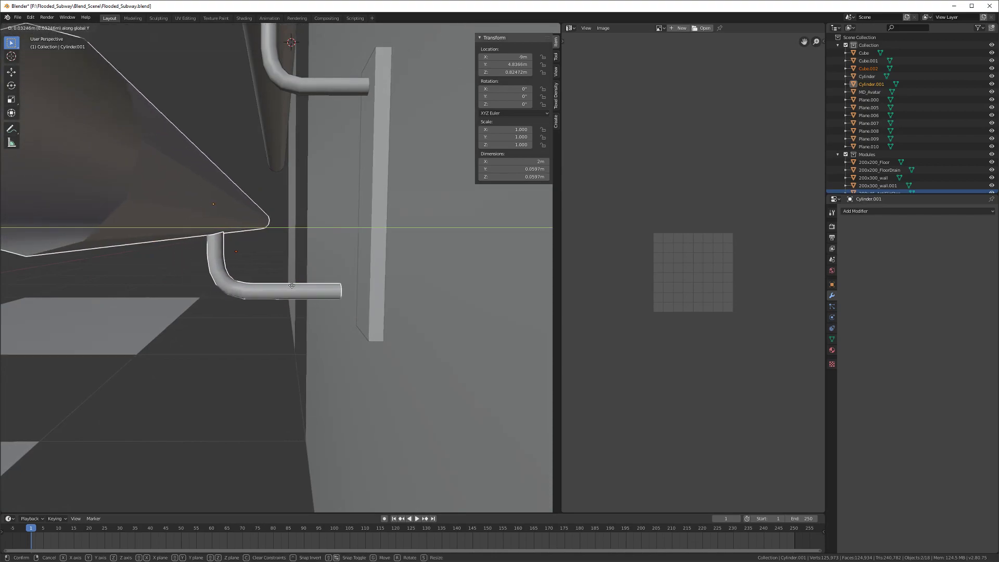
left_click(297, 287)
middle_click_drag(297, 288, 324, 299)
scroll(294, 296, "up", 2)
key("g")
key("y")
left_click(292, 296)
Step: Extend the pipe's end edge loop along Y so the bracket arm reaches the wall plate
key("Tab")
left_click(324, 297, "alt")
key("g")
key("y")
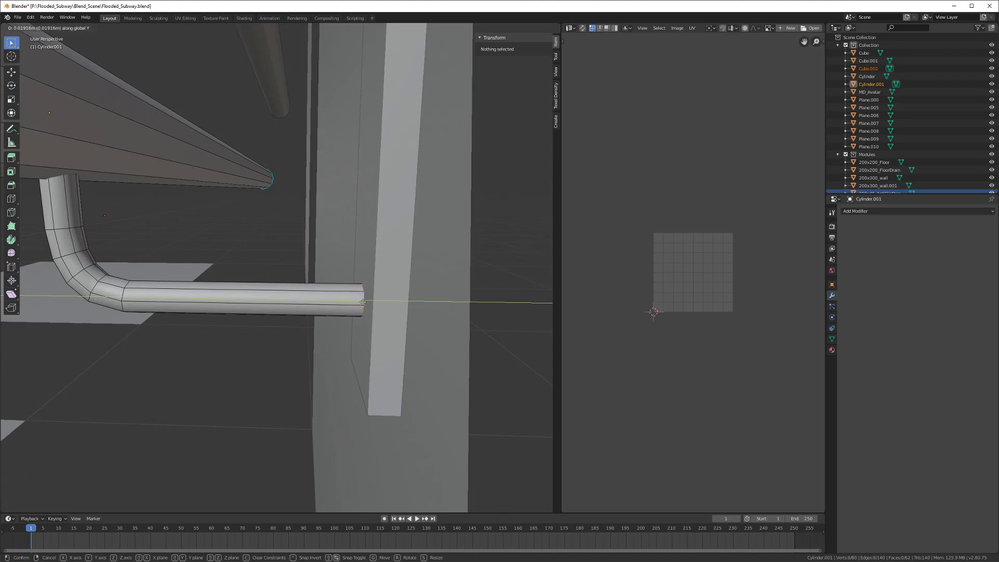
left_click(362, 302)
middle_click_drag(362, 301, 337, 322)
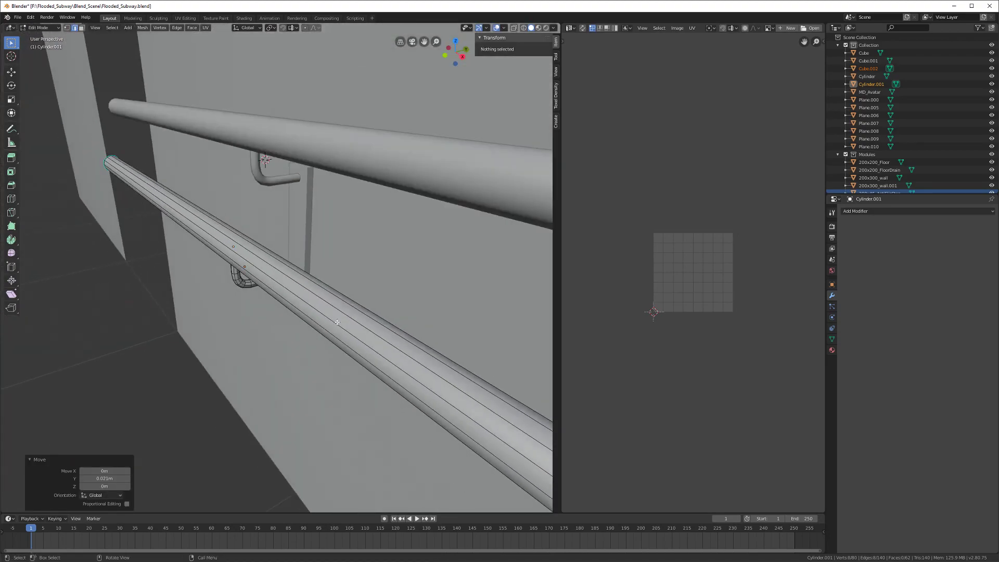
key("Tab")
Step: Save the blend file and reselect the lower bent bracket pipe
middle_click_drag(222, 286, 342, 270)
key("ctrl+s")
left_click(325, 283)
scroll(319, 289, "up", 2)
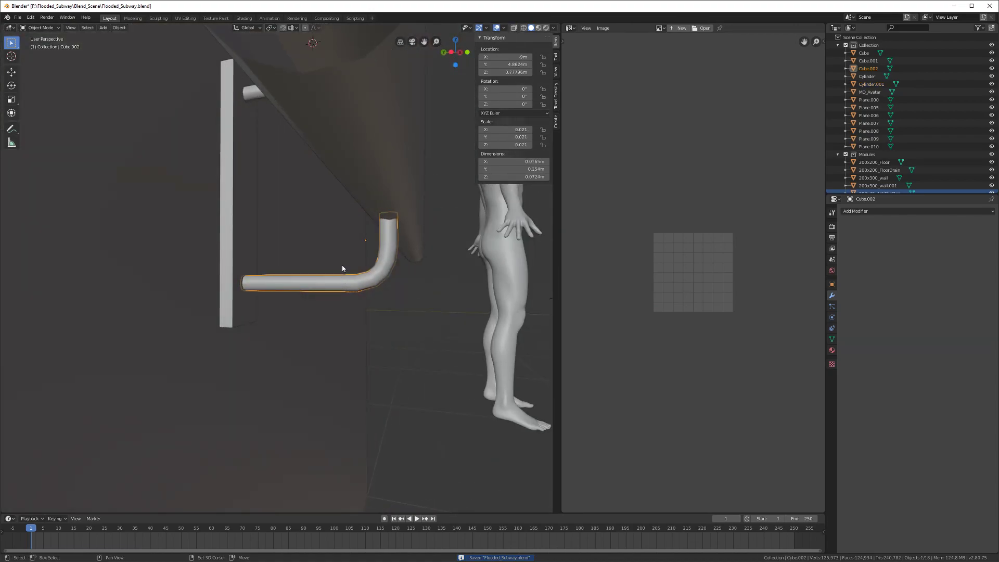
Step: Select both rails, the bracket pipes and the wall plate, and join them into one object
left_click(354, 174, "shift")
left_click(253, 93, "shift")
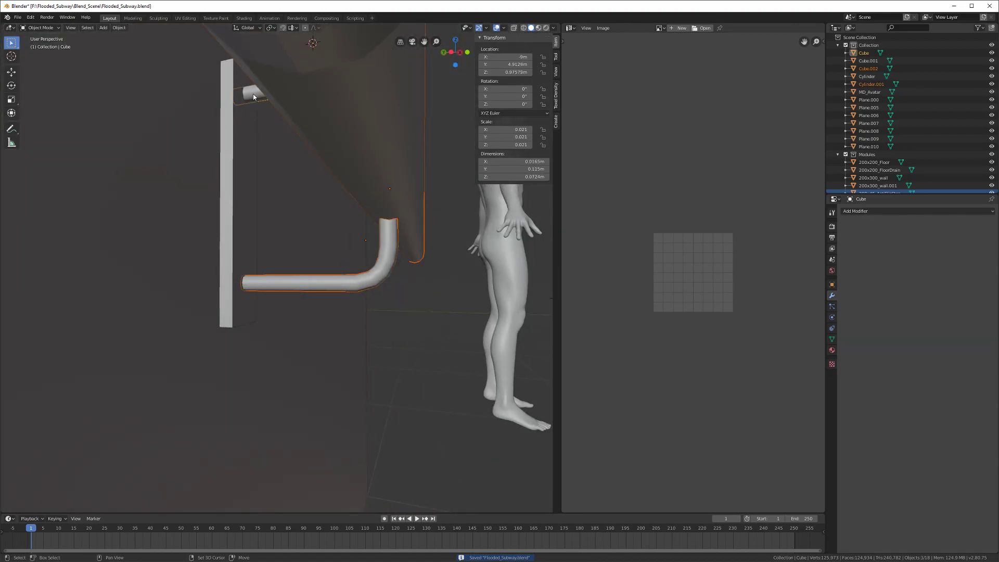
left_click(240, 128, "shift")
scroll(266, 159, "down", 3)
scroll(266, 163, "down", 2)
left_click(291, 158, "shift")
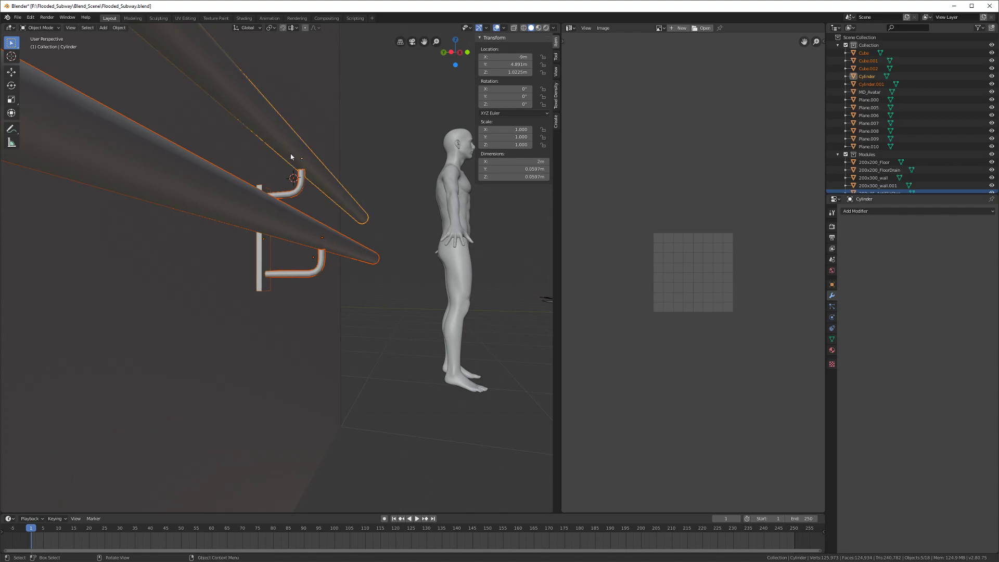
key("ctrl+h")
middle_click_drag(288, 262, 560, 323)
key("ctrl+j")
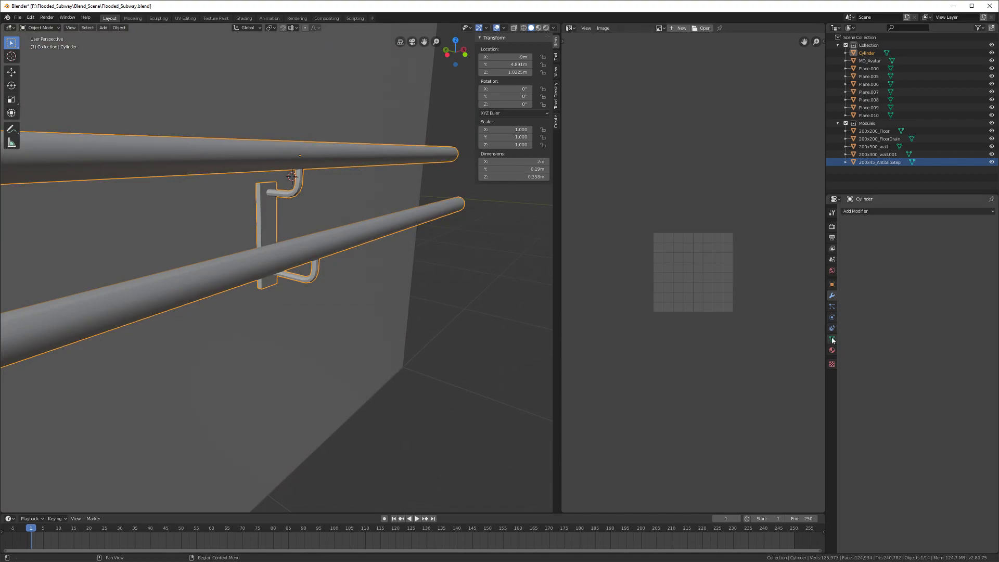
Step: Shade the joined handrail smooth and set its Auto Smooth angle to 80°
left_click(832, 339)
middle_click_drag(319, 210, 312, 234)
right_click(293, 259)
left_click(293, 258)
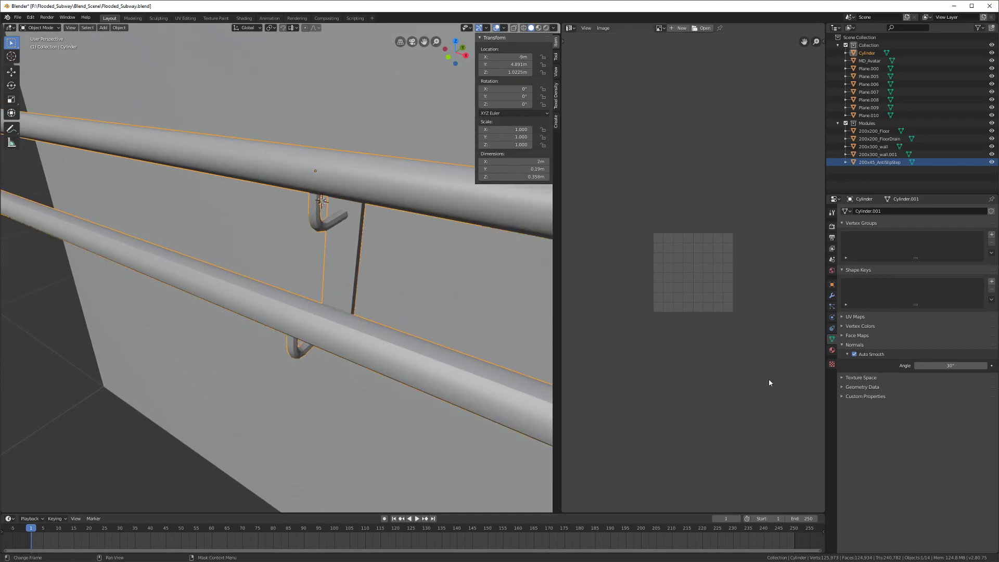
left_click(956, 365)
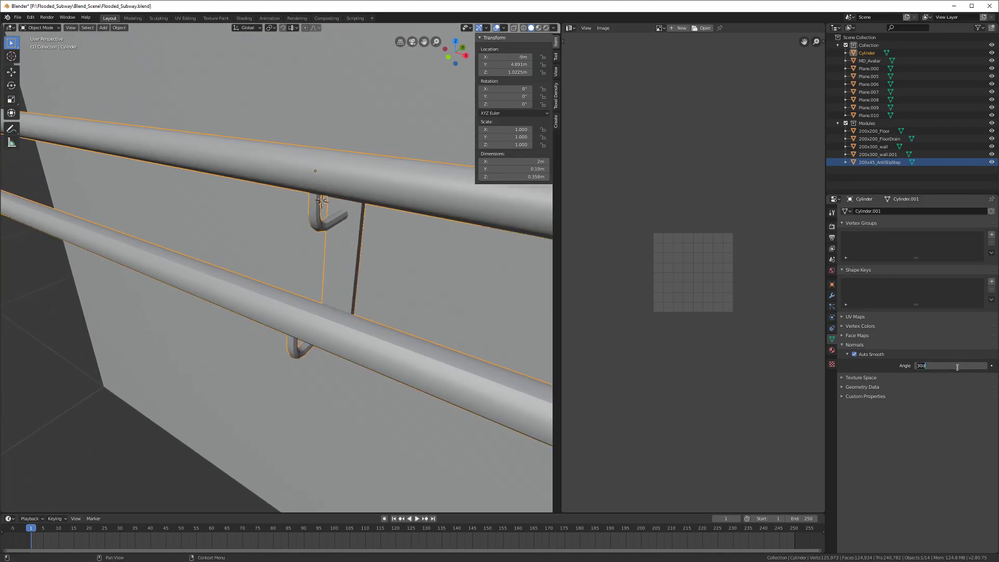
type("90")
key("Return")
left_click(957, 366)
type("80")
key("Return")
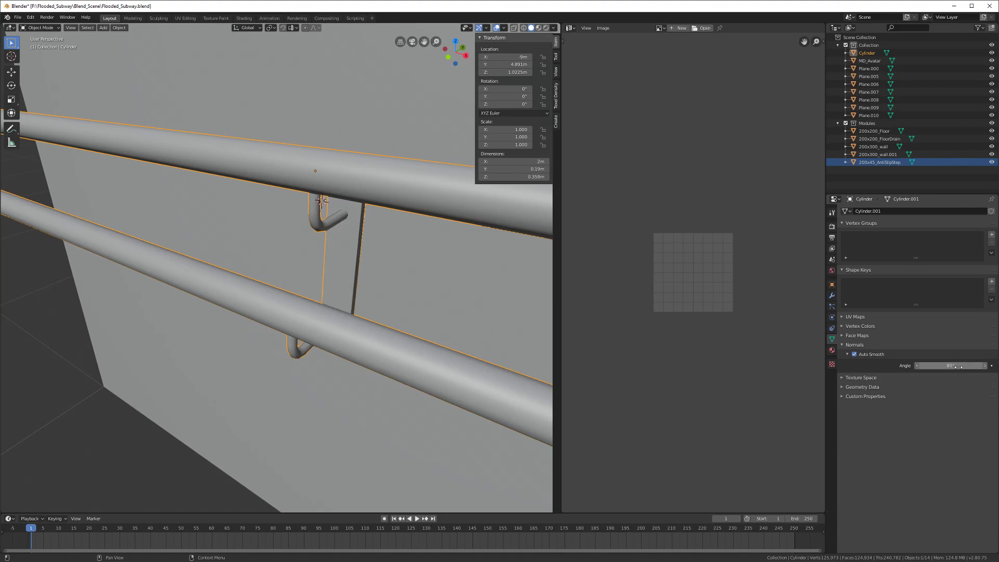
Step: Save Flooded_Subway.blend, then select the handrail and enter Edit Mode
mouse_move(250, 291)
middle_mouse_down()
mouse_move(286, 318)
mouse_move(276, 295)
mouse_move(323, 287)
middle_mouse_up()
key("ctrl+s")
left_click(304, 276)
key("Tab")
scroll(304, 277, "up", 5)
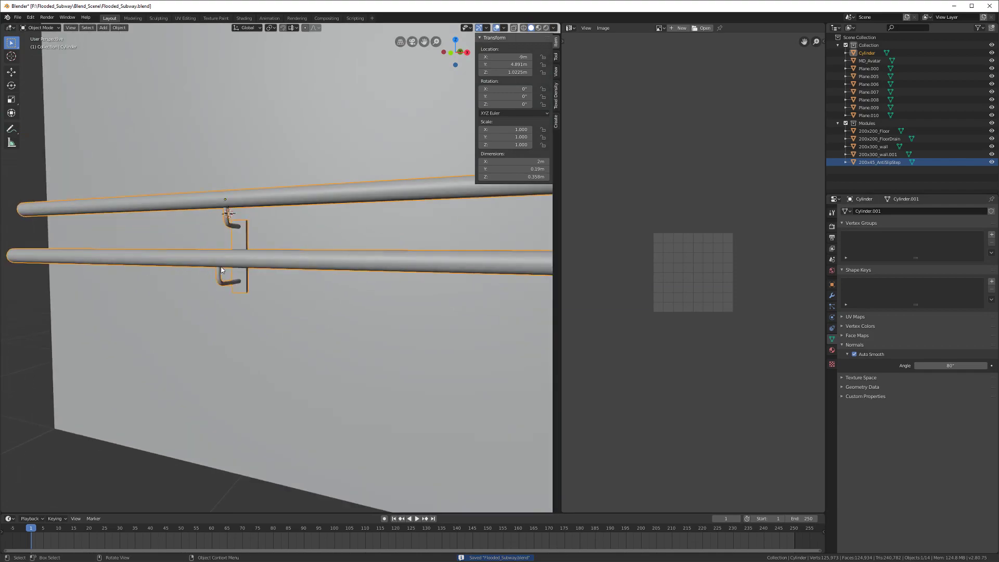
Step: Select the bracket and wall plate geometry by picking both rails and inverting the selection
key("alt+a")
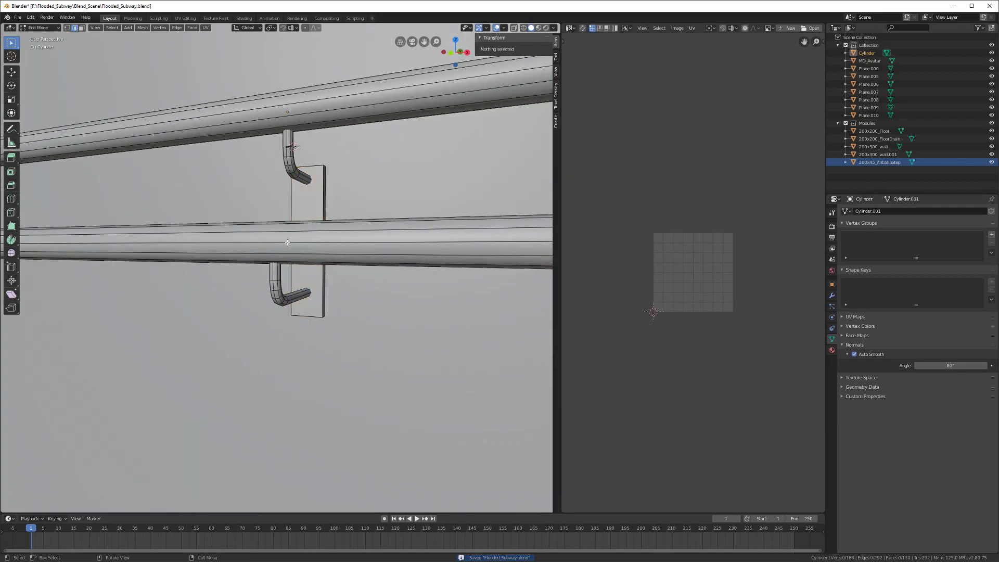
key("l")
key("l")
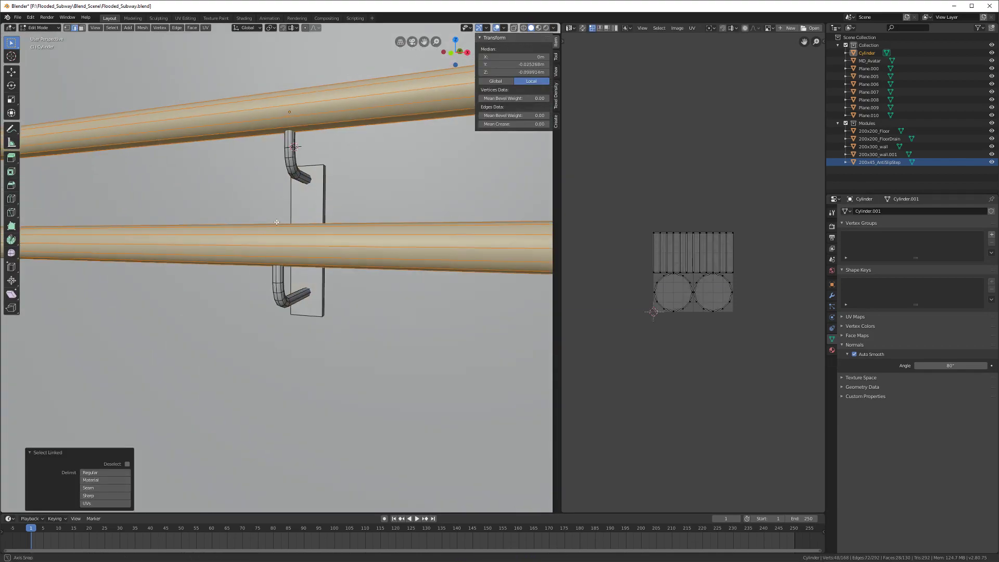
middle_click_drag(291, 208, 283, 225)
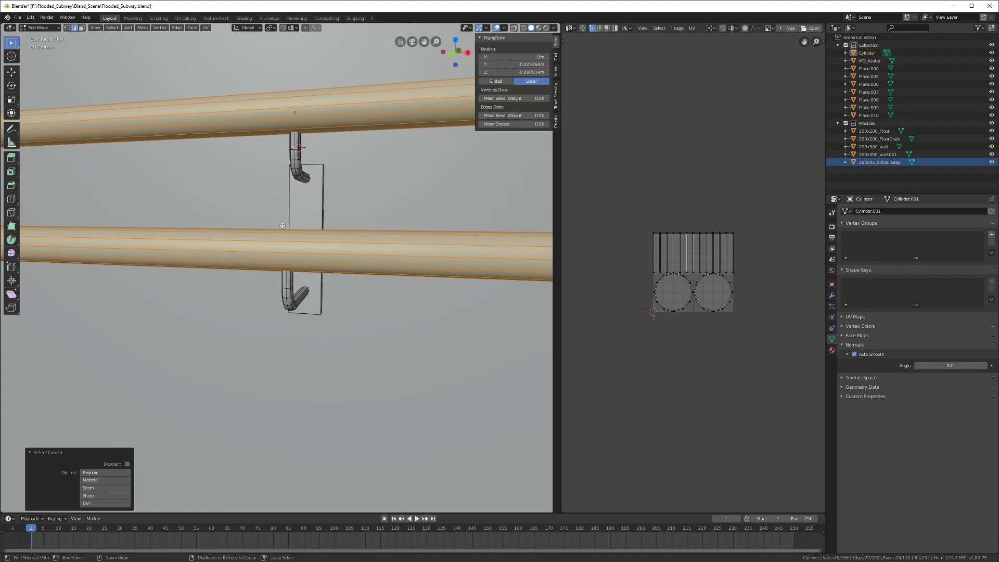
key("ctrl+i")
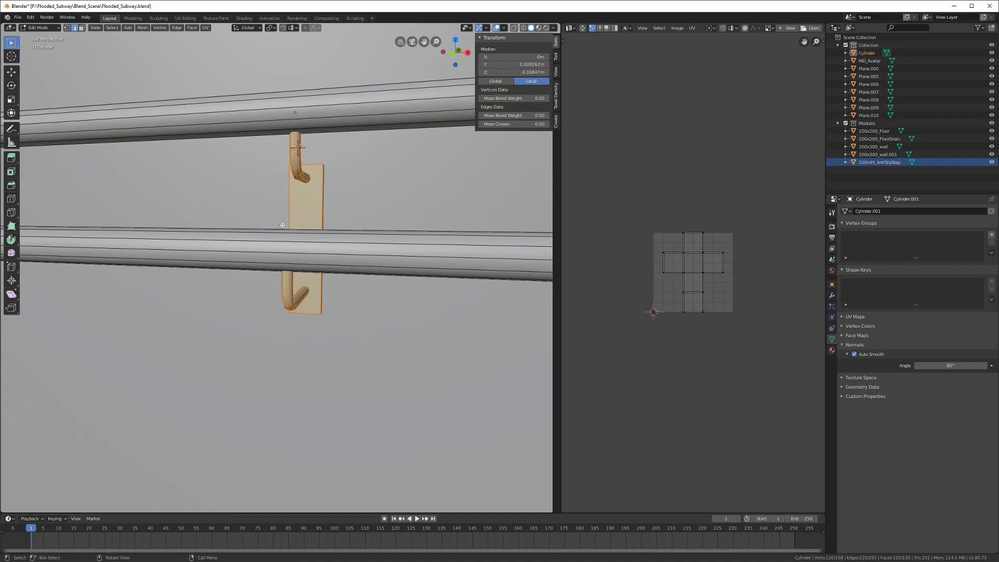
scroll(283, 224, "down", 3)
middle_click_drag(286, 227, 303, 257)
Step: Move the bracket assembly 0.5 m along X and duplicate it -1 m along X
key("g")
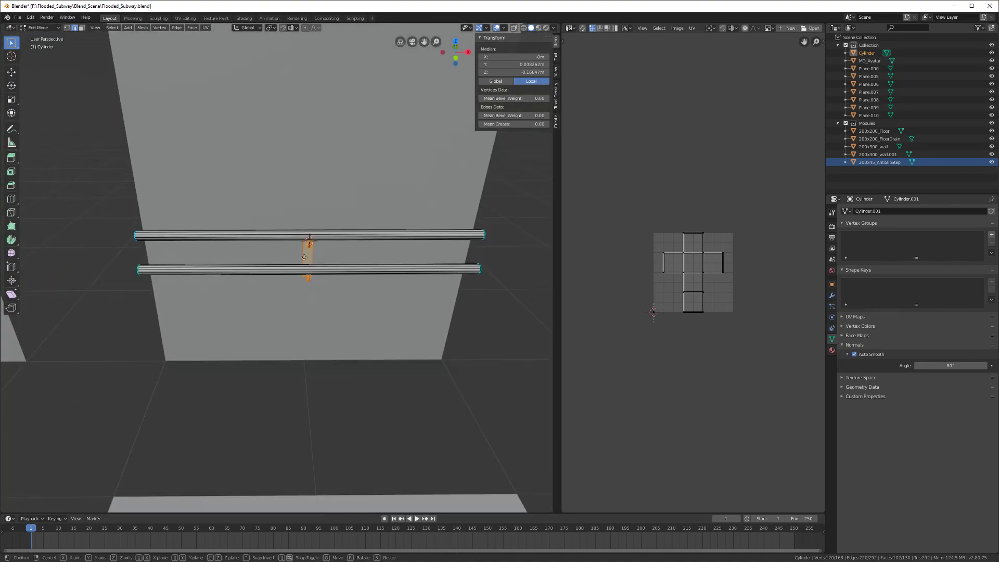
type("x")
type("0.5")
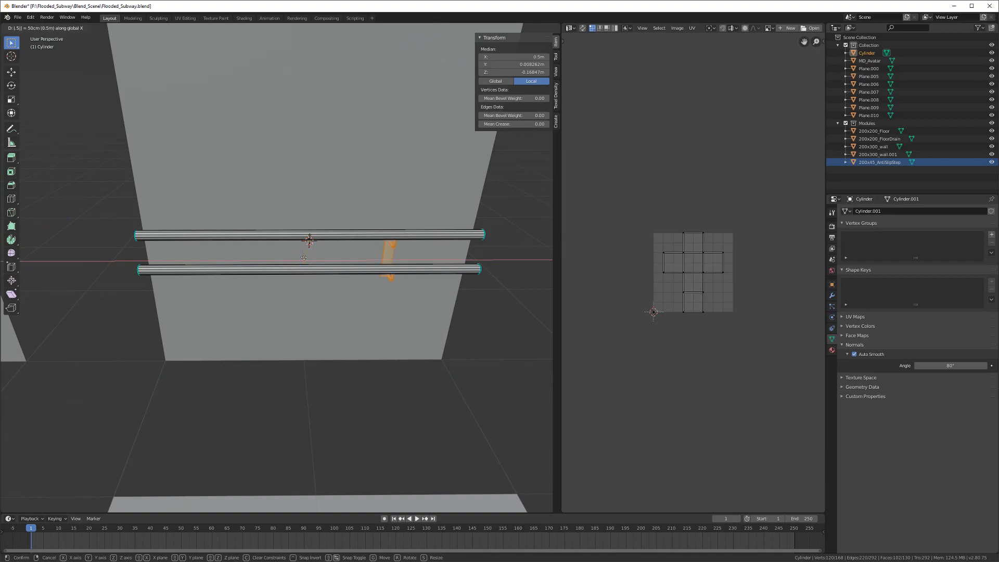
key("Return")
key("shift+d")
key("x")
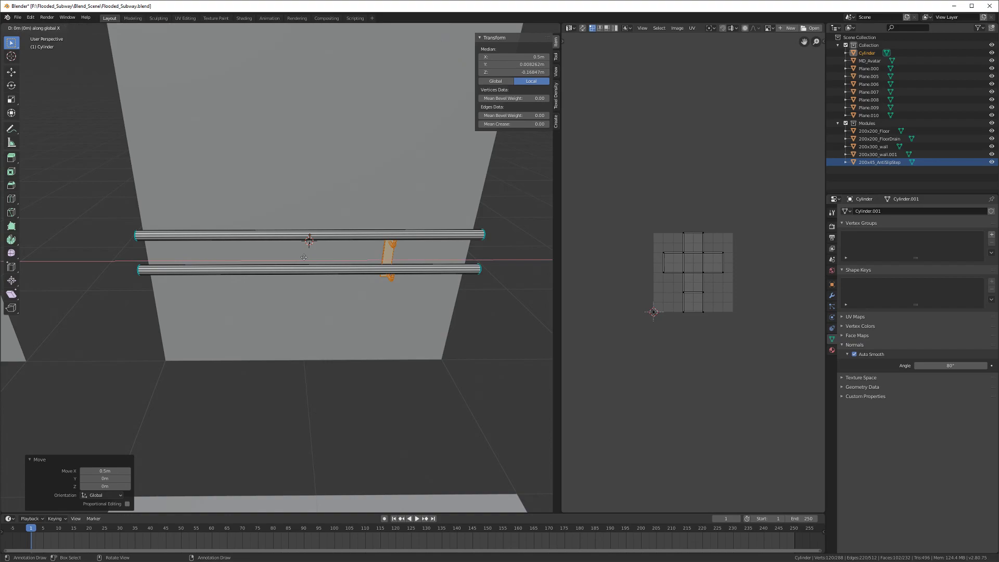
type("1")
key("minus")
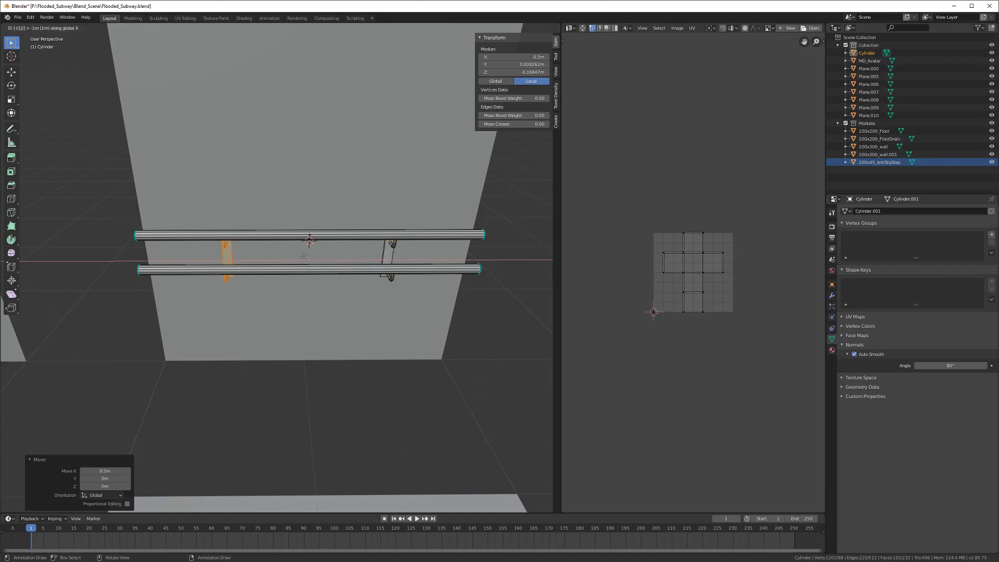
key("Return")
key("Tab")
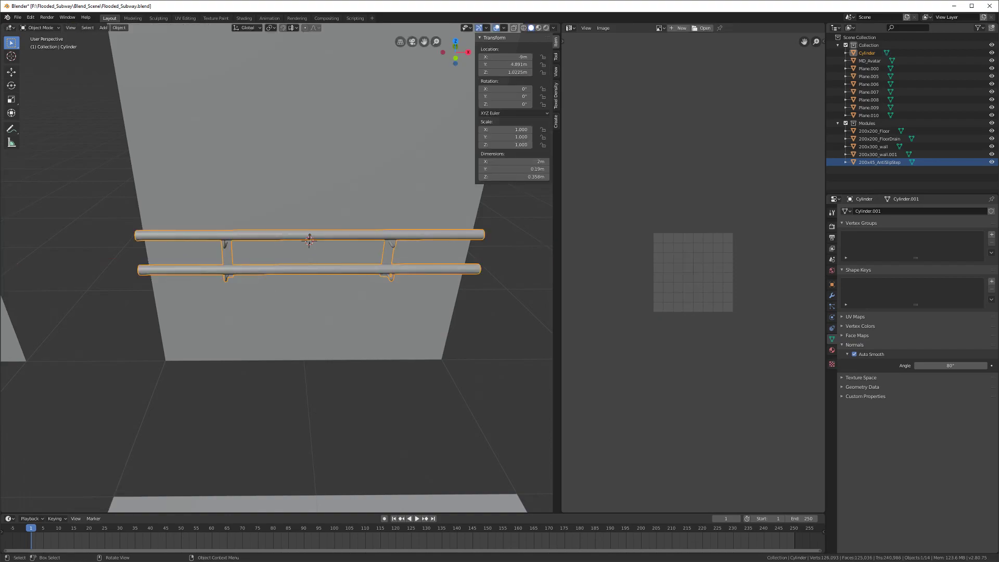
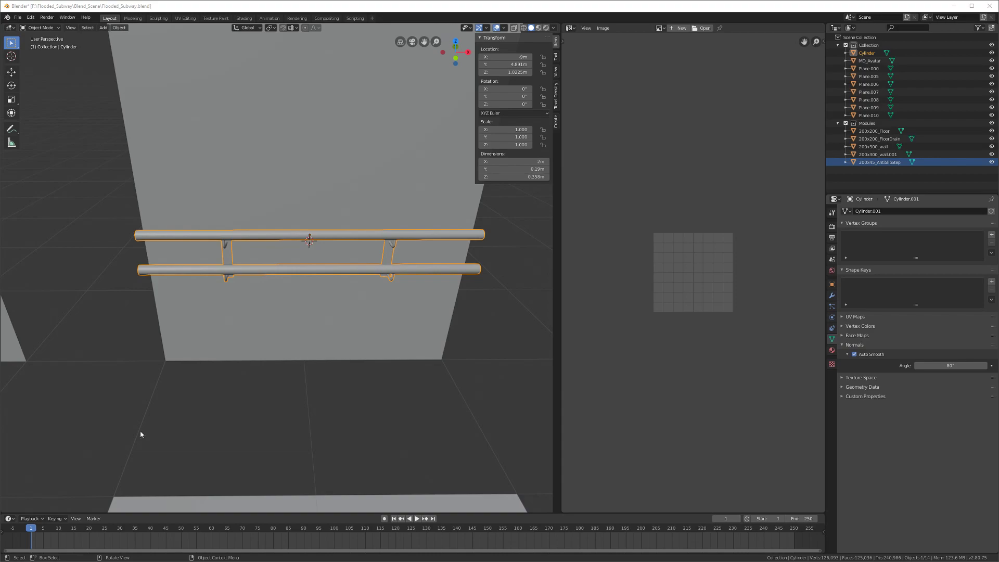
Step: Save the file, then reselect the handrail and show its object transform properties
middle_click_drag(326, 357, 284, 303)
key("ctrl+s")
scroll(319, 314, "down", 5)
key("alt+a")
left_click(286, 272)
key("n")
key("n")
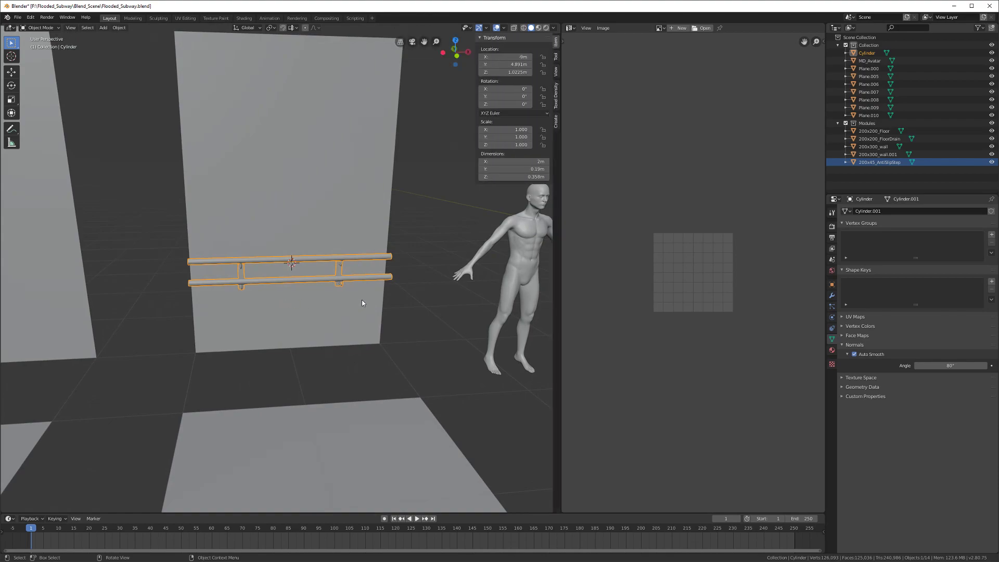
scroll(553, 72, "down", 4)
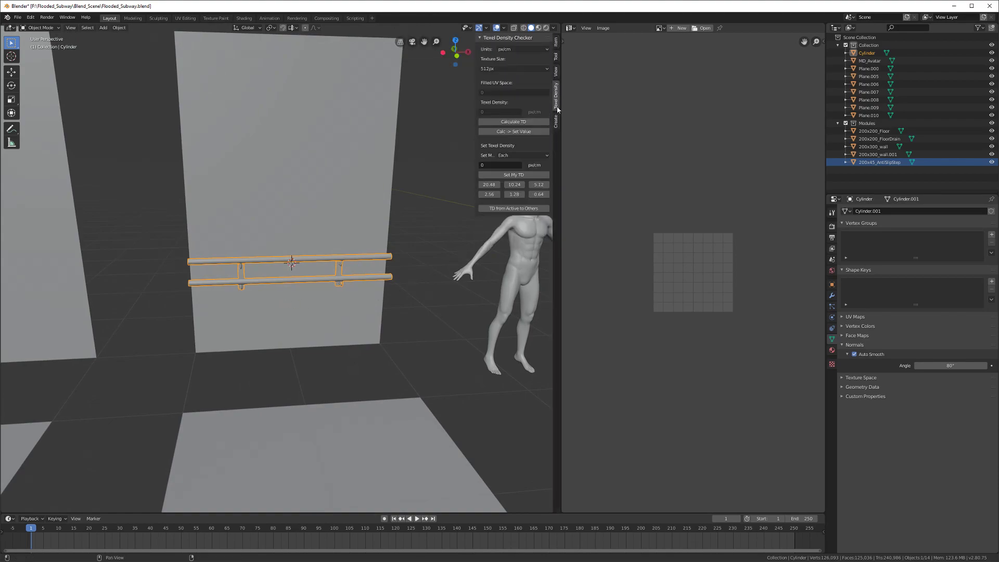
left_click(555, 45)
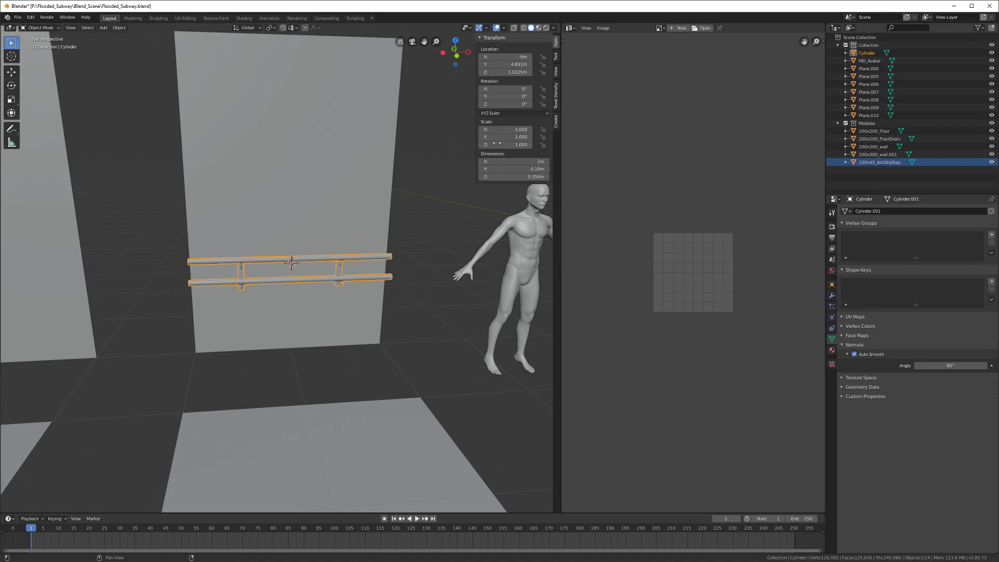
Step: Rename the Cylinder object to 200x_HandRailStraight and save the blend file
left_click(872, 53)
double_click(872, 53)
type("200")
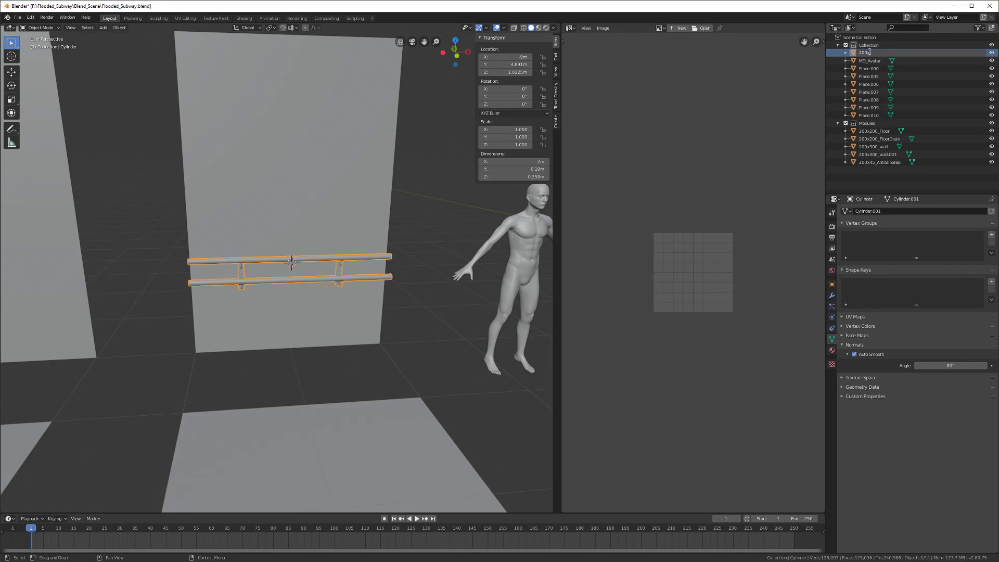
type("x_HandRail_St")
key("BackSpace")
key("Return")
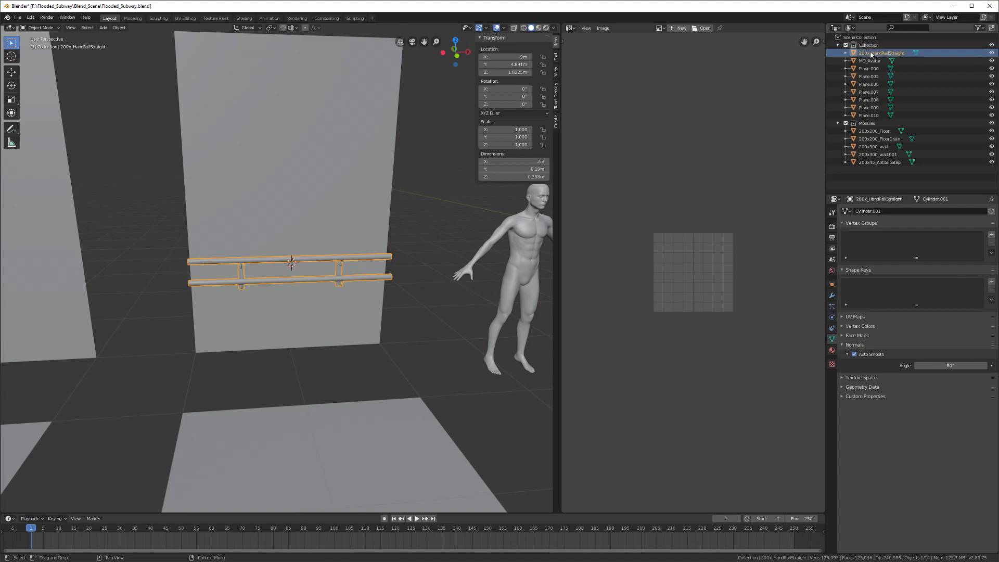
middle_click_drag(384, 269, 369, 281)
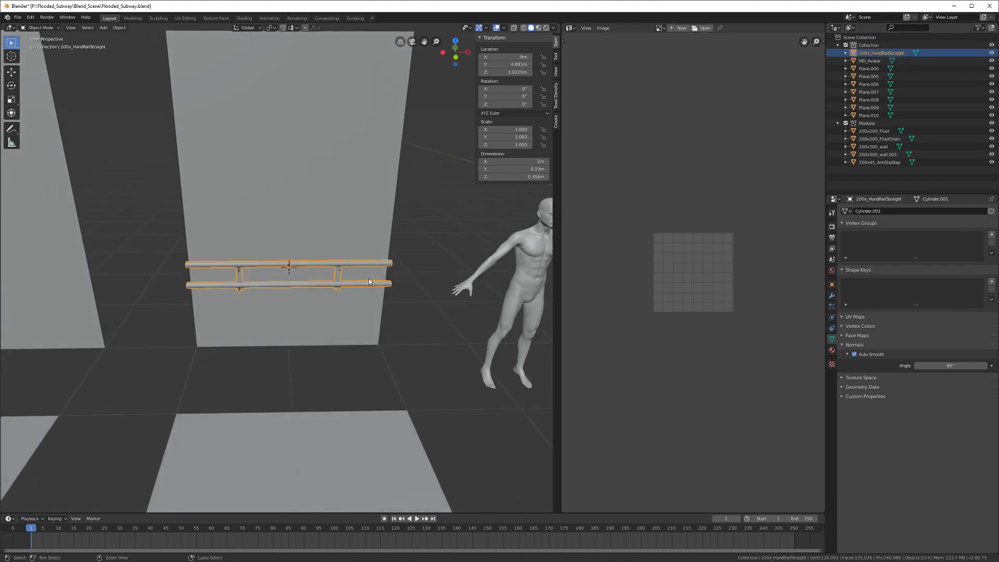
key("ctrl+s")
scroll(371, 281, "down", 3)
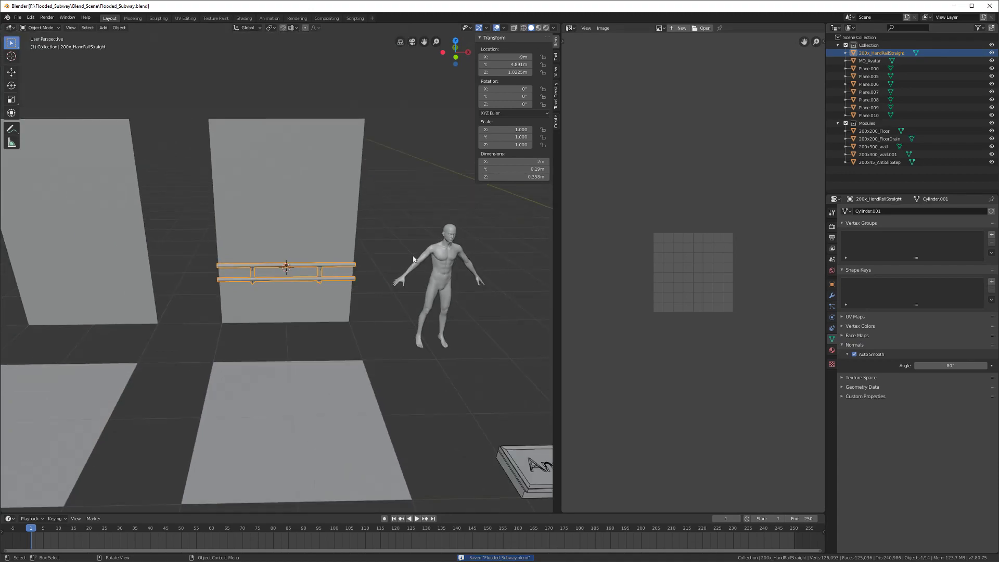
middle_click_drag(305, 280, 379, 285)
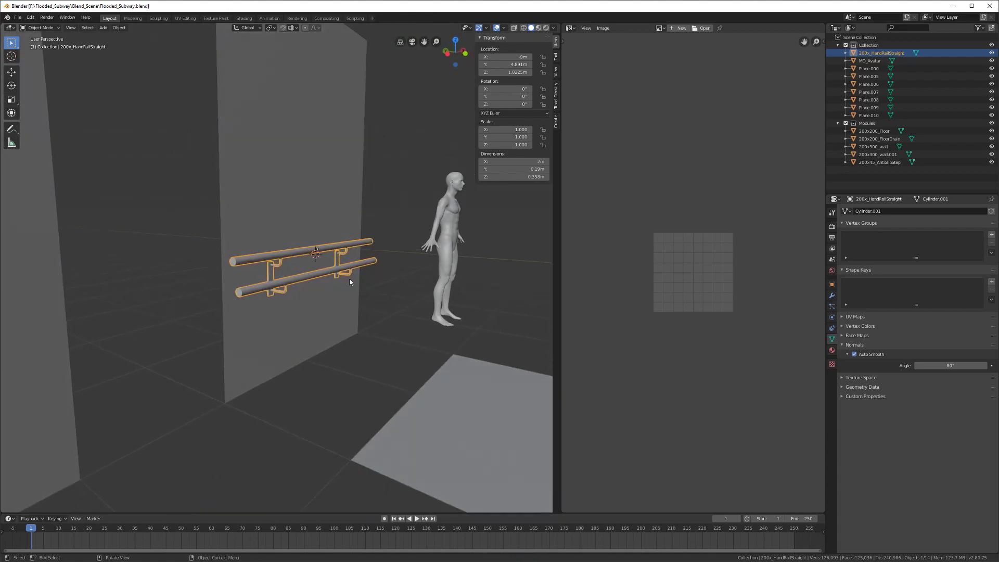
Step: Lower the handrail along Z by -0.1 and again, to about 0.62 m
key("ctrl+s")
type("gz-.1")
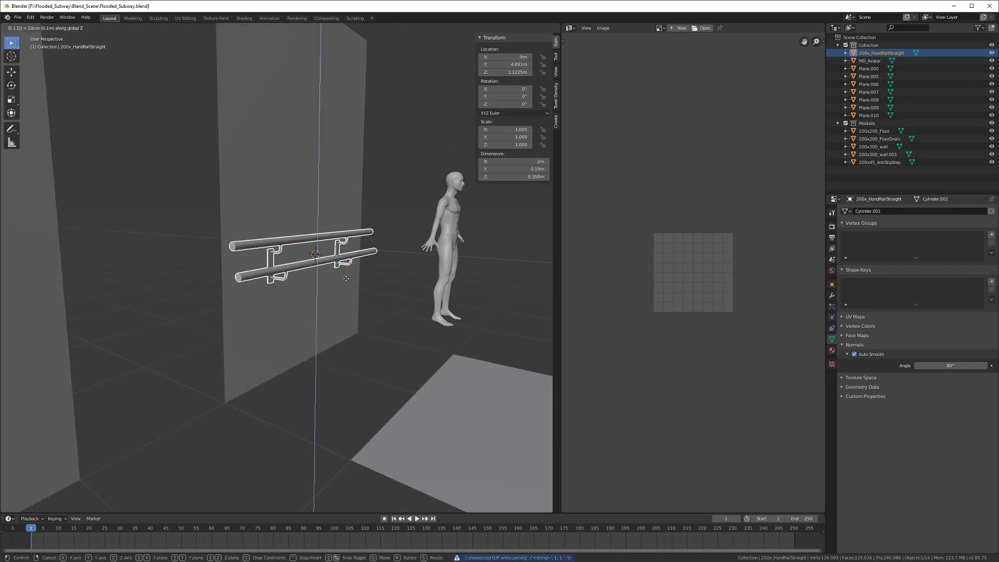
key("Return")
key("shift+r")
key("shift+r")
key("shift+r")
key("shift+r")
key("shift+r")
key("shift+r")
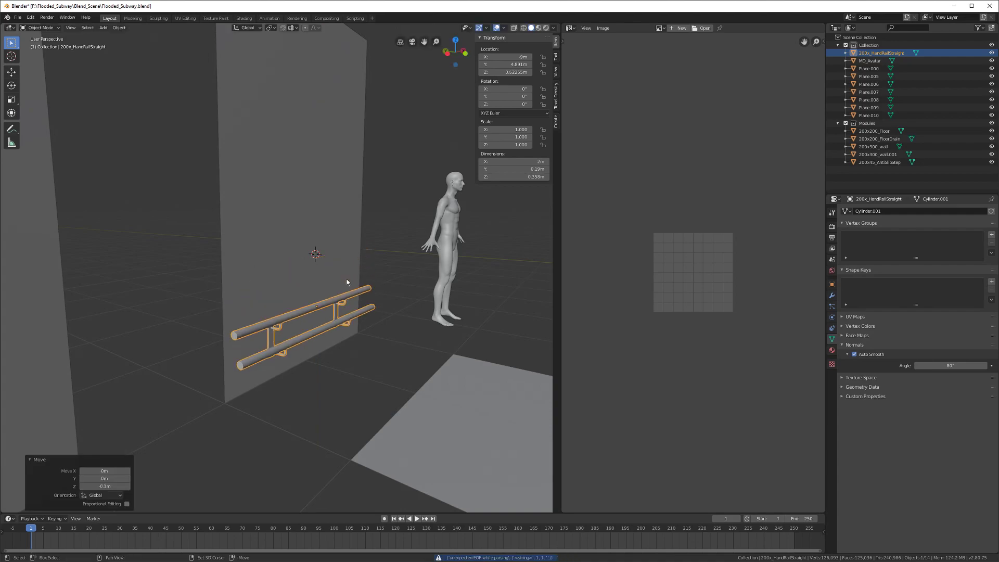
middle_click_drag(330, 317, 228, 327)
Step: Save, then delete the wall behind the handrail
key("ctrl+s")
scroll(275, 324, "down", 5)
left_click(233, 235)
key("x")
left_click(233, 235)
Step: Frame the handrail and apply its rotation and scale
left_click(217, 284)
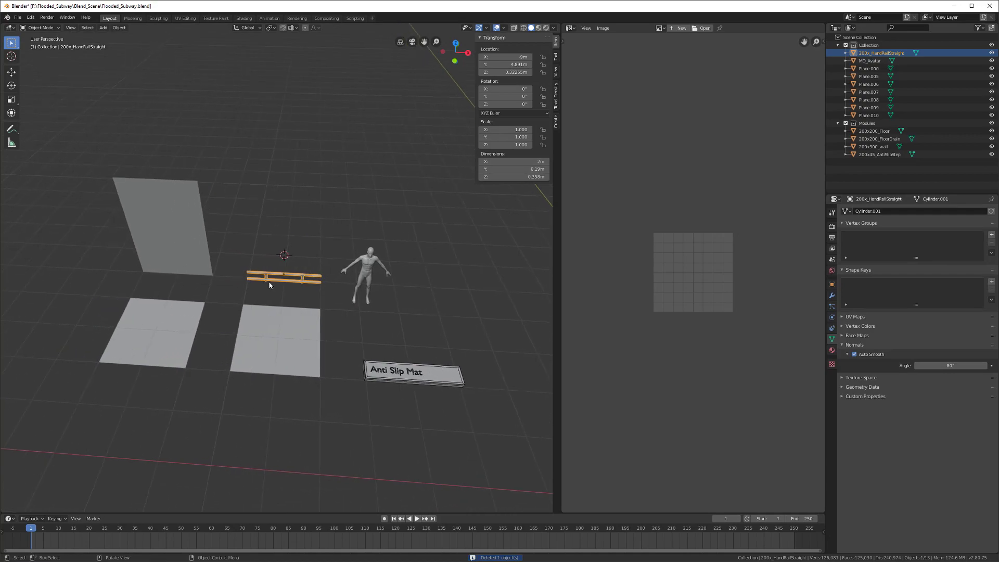
key("KP_Decimal")
key("ctrl+a")
left_click(279, 284)
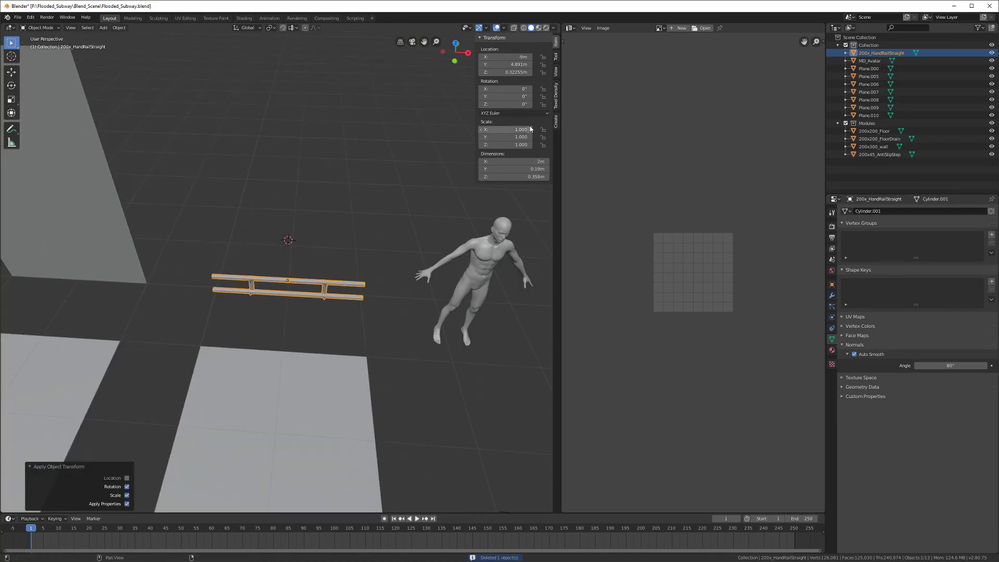
Step: Widen the 3D view, zoom out to the whole scene, and switch to wireframe shading
left_click_drag(561, 192, 754, 192)
scroll(461, 310, "down", 8)
middle_click_drag(461, 310, 331, 266, "shift")
left_click(339, 332)
mouse_move(339, 333)
middle_mouse_down()
mouse_move(347, 345)
mouse_move(371, 334)
middle_mouse_up()
key("z")
left_click(385, 328)
Step: Box-select the seven sign planes, shift them along X, return to solid shading and save
key("b")
left_click_drag(257, 419, 586, 195)
middle_click_drag(493, 277, 364, 296)
key("g")
key("x")
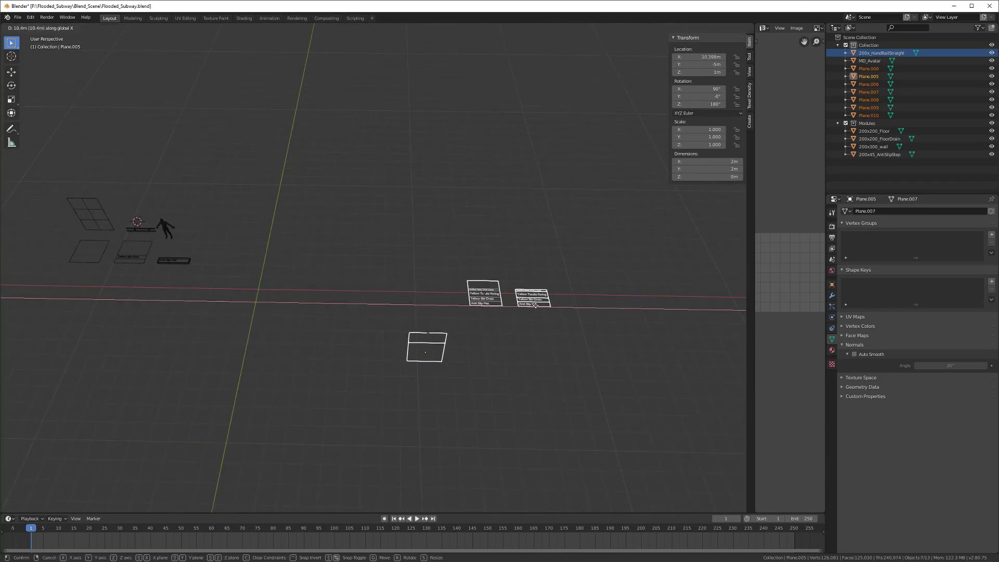
left_click(581, 310)
mouse_move(290, 301)
middle_mouse_down()
mouse_move(406, 304)
mouse_move(234, 290)
middle_mouse_up()
key("z")
left_click(382, 287)
key("ctrl+s")
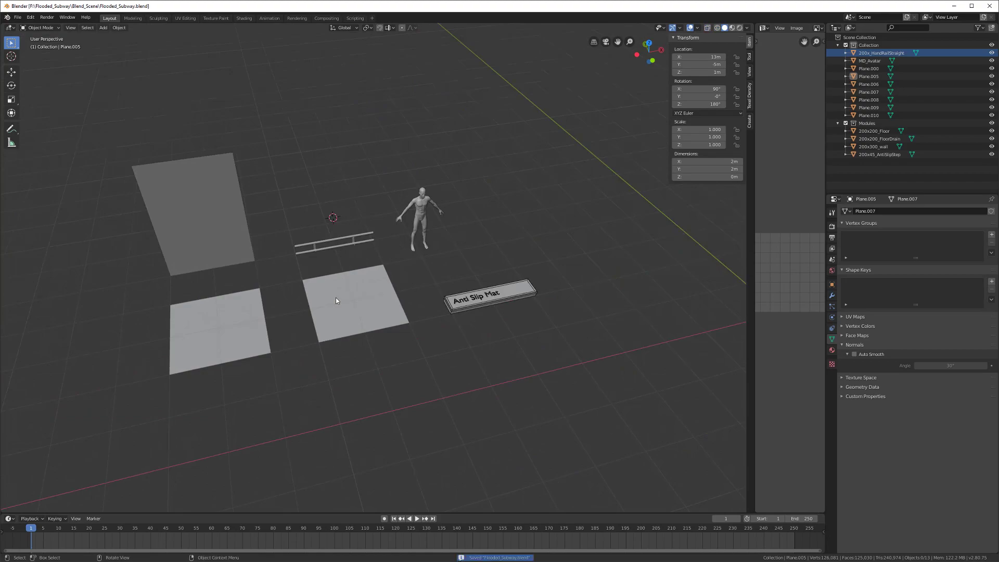
Step: Select the 200x300_wall plane and move it 12 m along X
left_click(211, 227)
scroll(214, 231, "down", 3)
mouse_move(319, 286)
middle_mouse_down()
mouse_move(298, 274)
mouse_move(338, 276)
mouse_move(312, 285)
middle_mouse_up()
scroll(340, 278, "down", 2)
key("g")
key("y")
key("x")
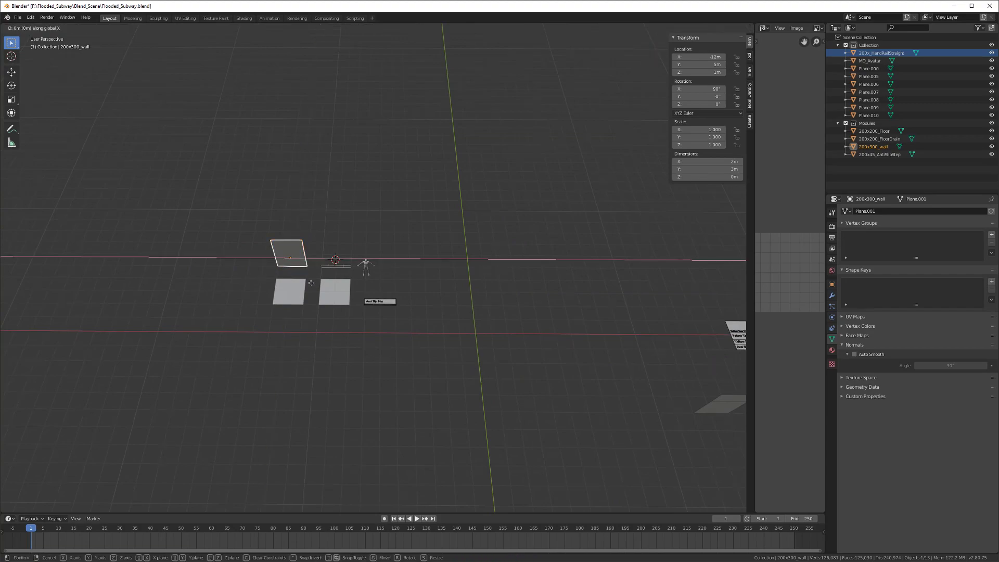
left_click(483, 305)
middle_click_drag(483, 304, 403, 315)
Step: Move the wall -5 m along Y, save, and open the Windows notification panel
key("g")
key("y")
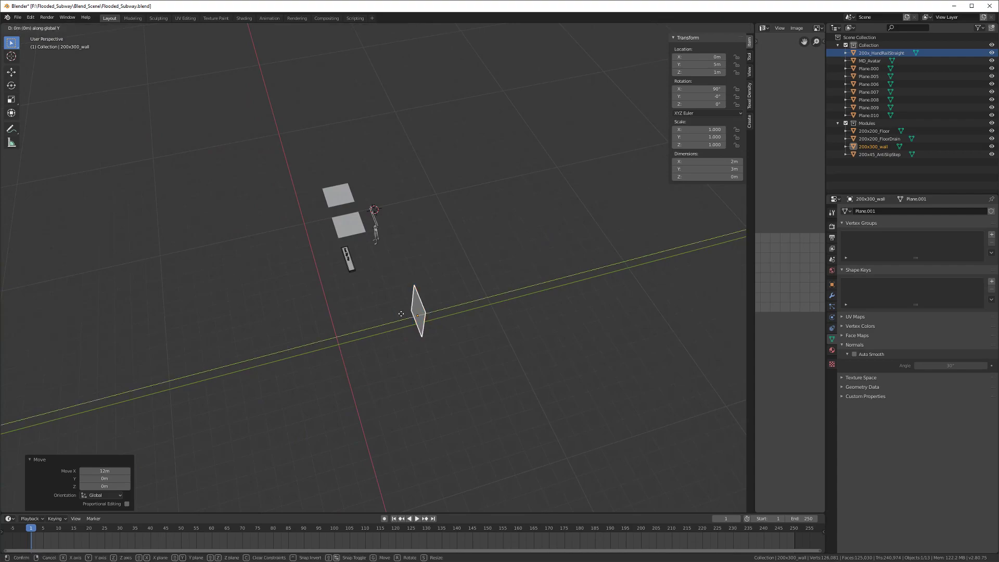
left_click(315, 338)
middle_click_drag(314, 339, 356, 191)
middle_click_drag(318, 324, 339, 305)
scroll(339, 307, "up", 9)
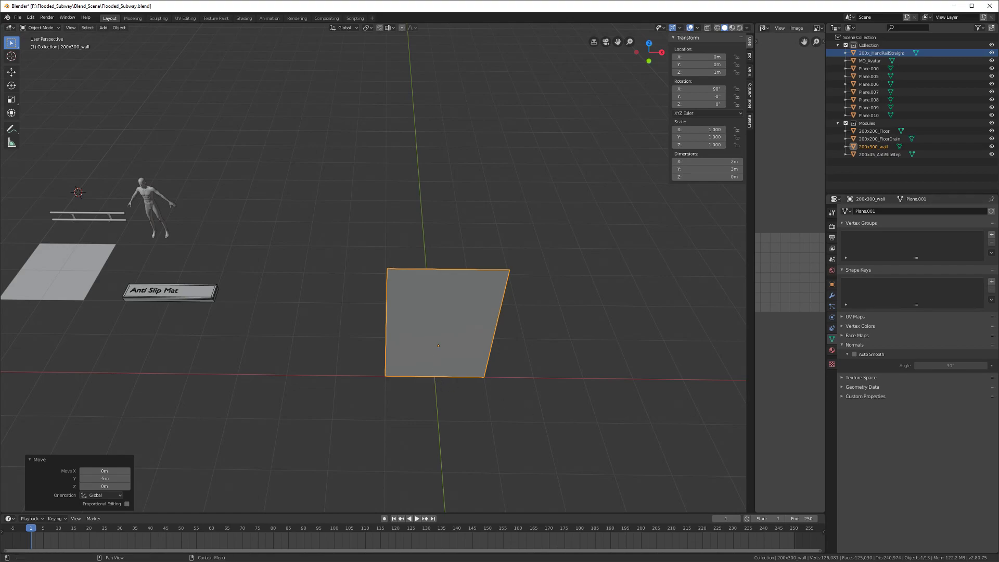
scroll(379, 297, "down", 2)
middle_click_drag(379, 298, 332, 307)
key("ctrl+s")
scroll(330, 307, "down", 2)
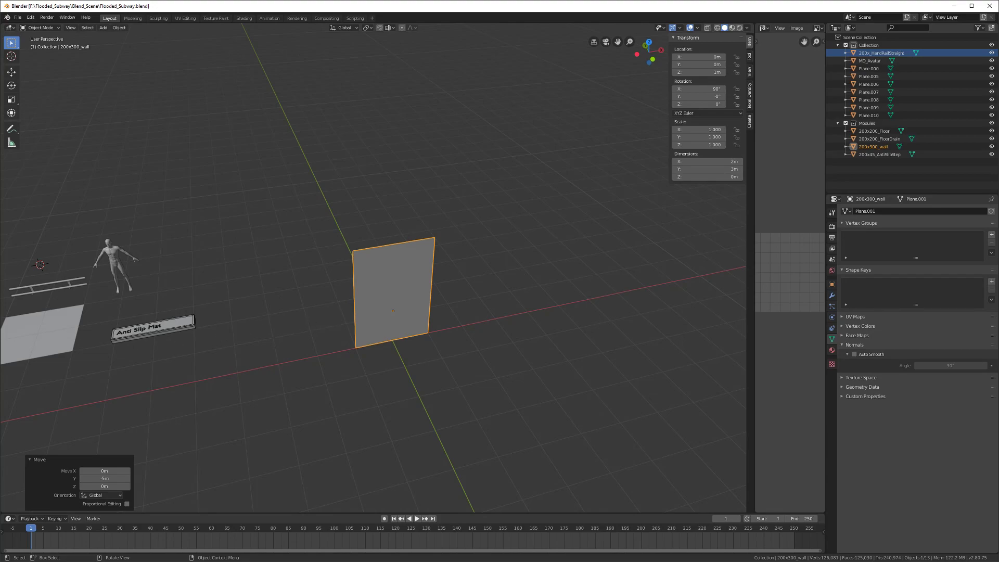
key("super+a")
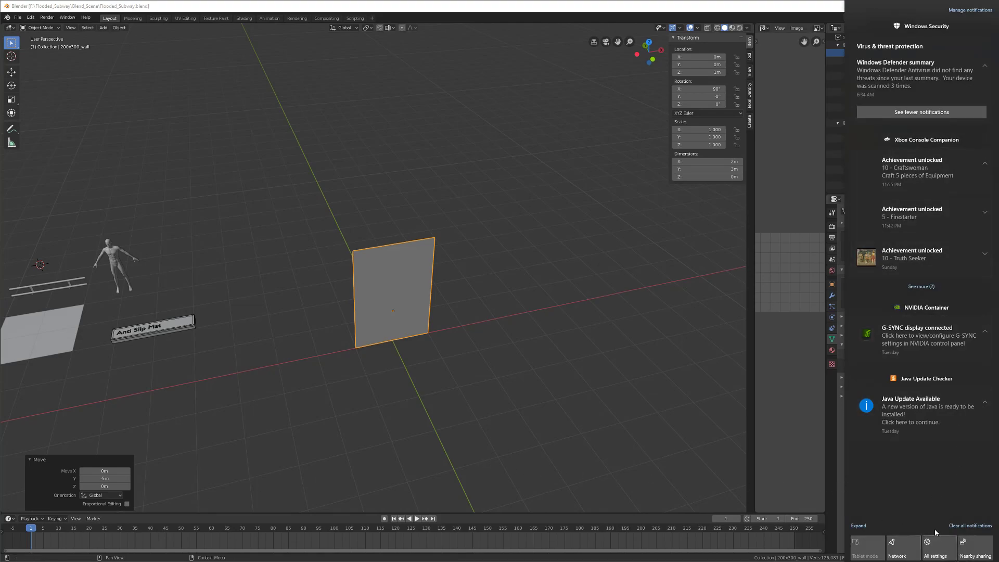
Step: Open Windows Settings from the notification panel, then close it
left_click(943, 555)
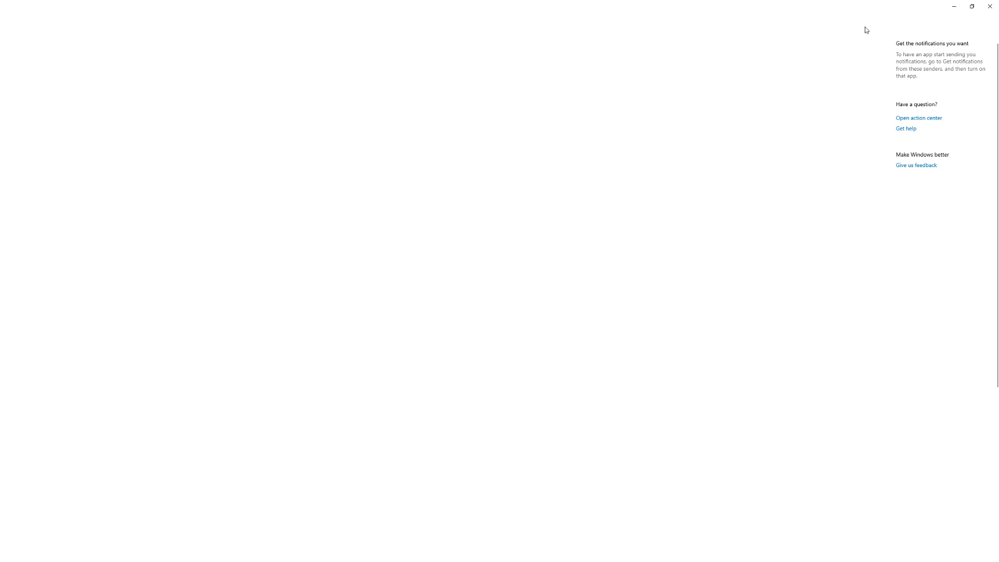
left_click(990, 6)
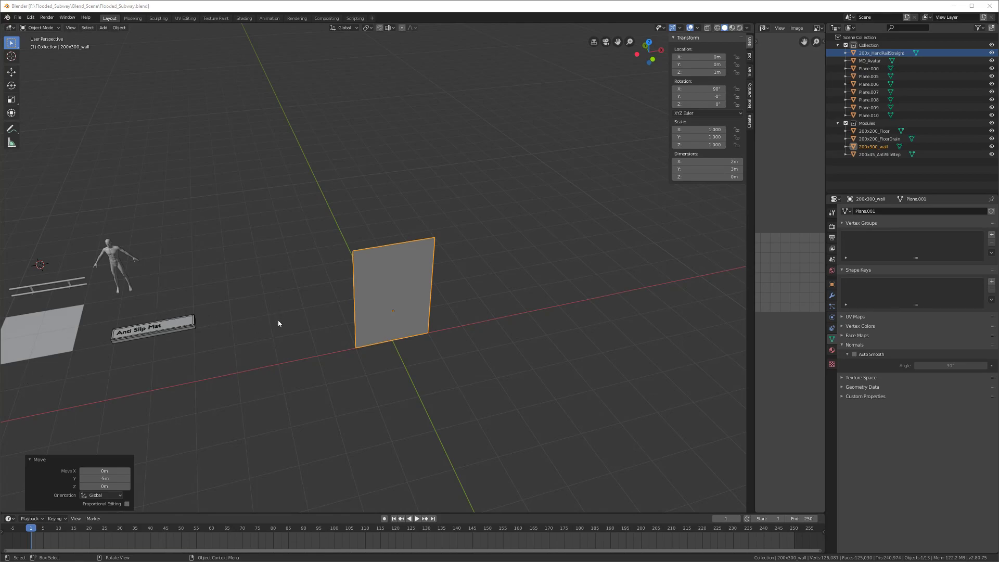
Step: Snap the 3D cursor to the world origin and save the file
middle_click_drag(271, 330, 395, 329)
key("ctrl+s")
scroll(444, 292, "up", 2)
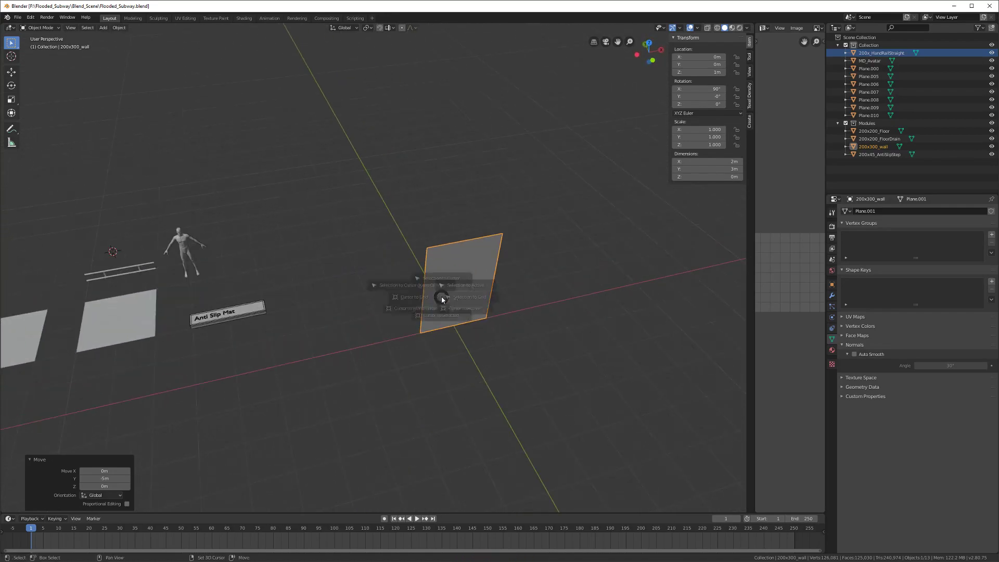
key("shift+s")
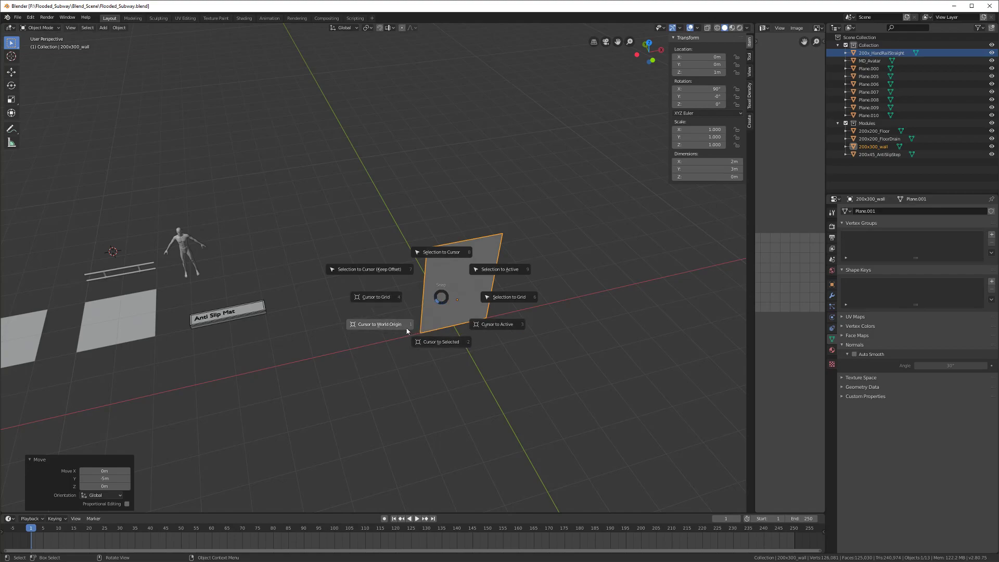
left_click(406, 330)
middle_click_drag(406, 330, 330, 341)
scroll(330, 325, "up", 4)
key("ctrl+s")
Step: Set the 200x300_wall origin to the 3D cursor and save
middle_click_drag(326, 320, 351, 303, "shift")
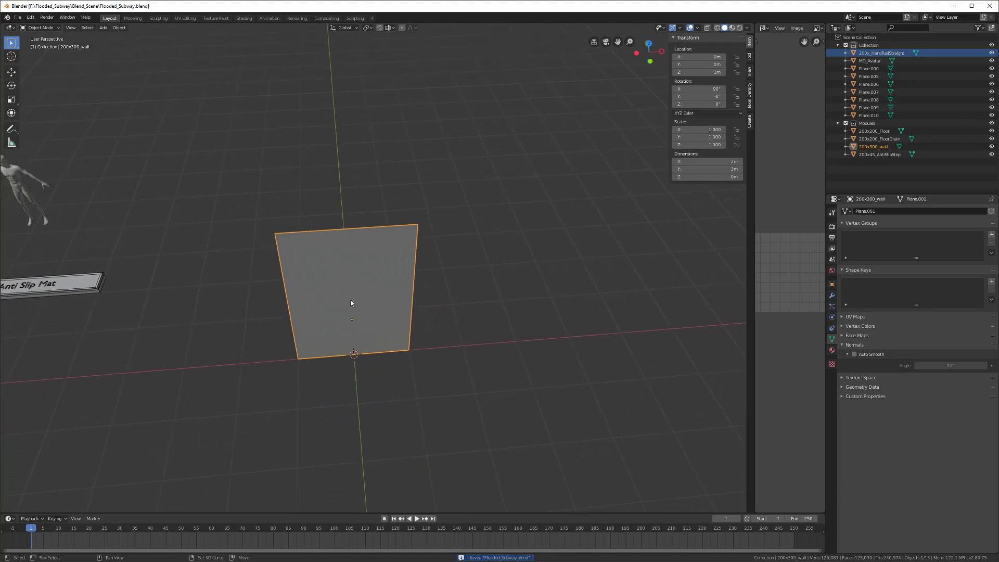
right_click(351, 303)
mouse_move(348, 321)
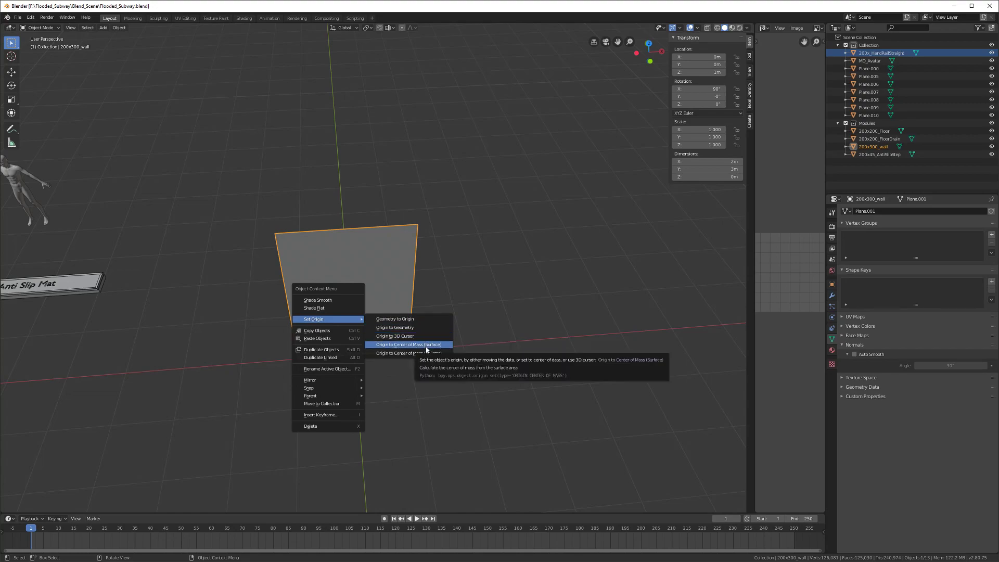
left_click(411, 336)
middle_click_drag(340, 368, 324, 346)
key("ctrl+s")
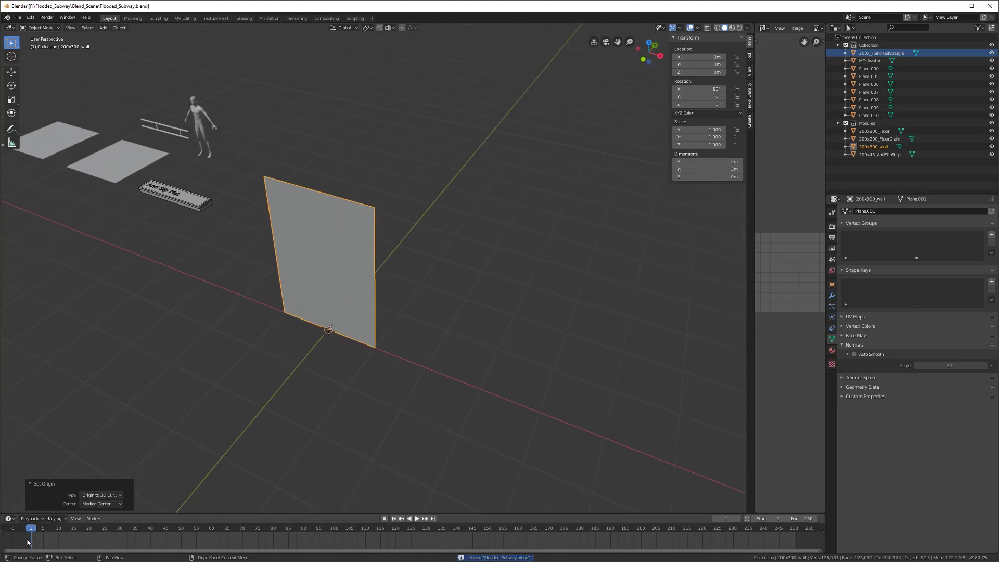
Step: Scrub and play the timeline between frames 1 and 5, enlarge the timeline, and save
right_click(29, 542)
left_click(42, 542)
right_click(35, 536)
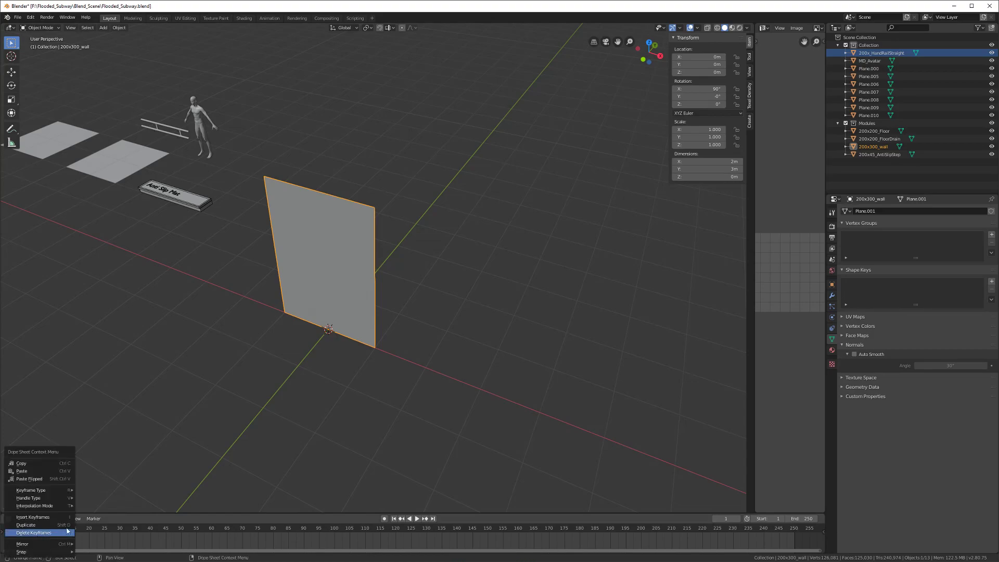
left_click(62, 533)
middle_click_drag(39, 543, 39, 545)
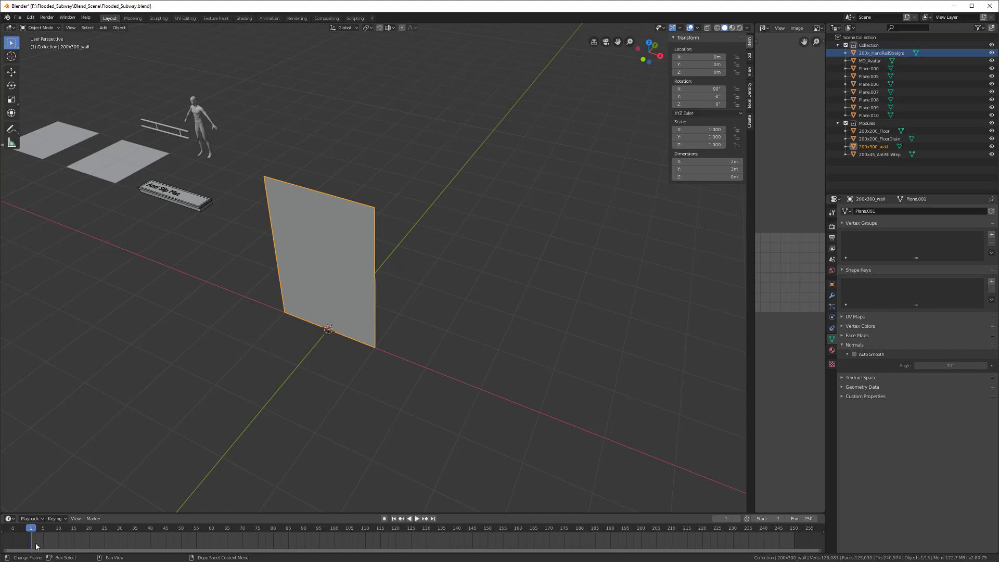
mouse_move(33, 529)
left_mouse_down()
mouse_move(258, 529)
mouse_move(31, 535)
left_mouse_up()
right_click(36, 545)
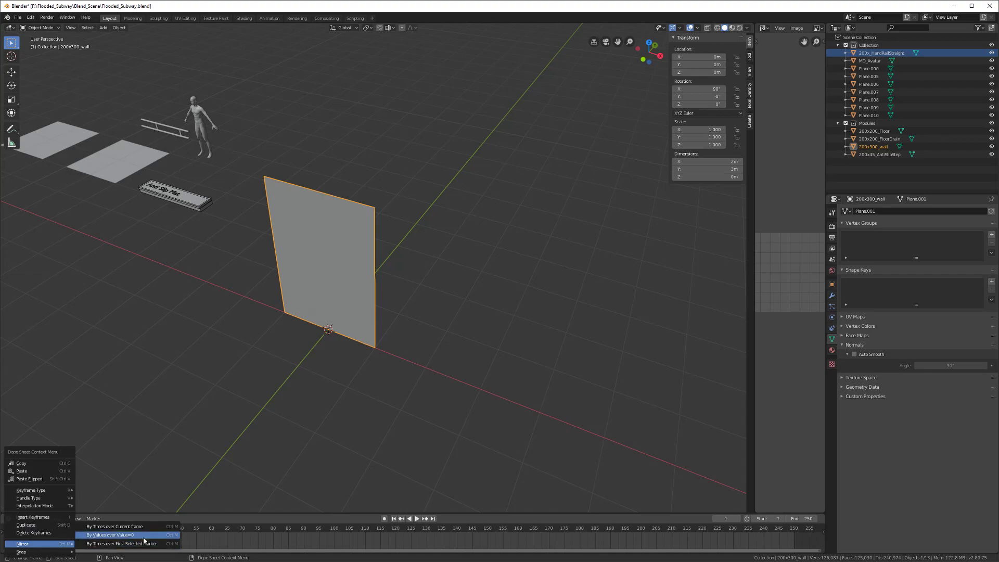
key("space")
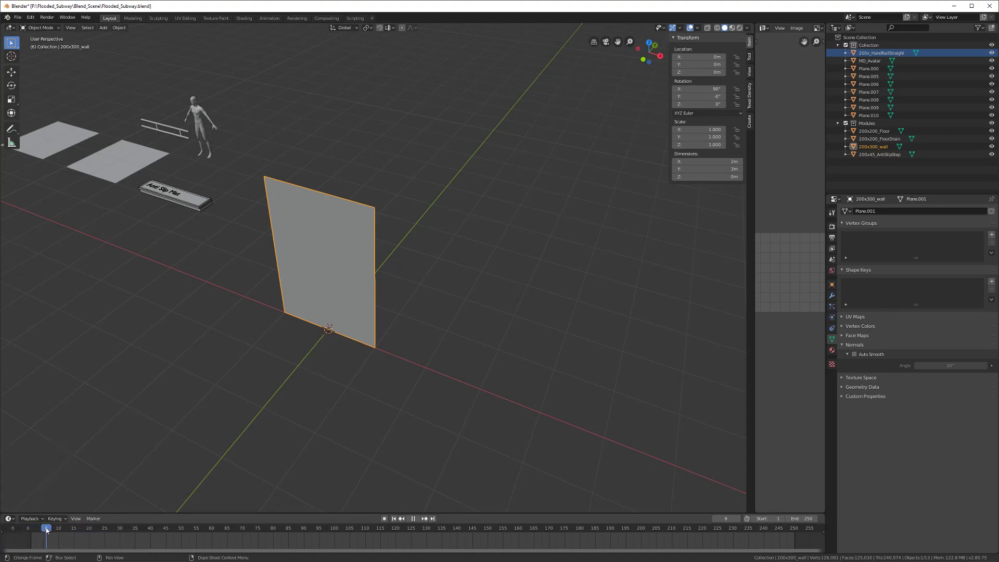
left_click(44, 531)
left_click_drag(43, 530, 58, 501)
key("space")
middle_click_drag(177, 419, 229, 384)
key("ctrl+s")
Step: Apply the wall's rotation and scale so rotation reads 0°, then begin keying its location
key("i")
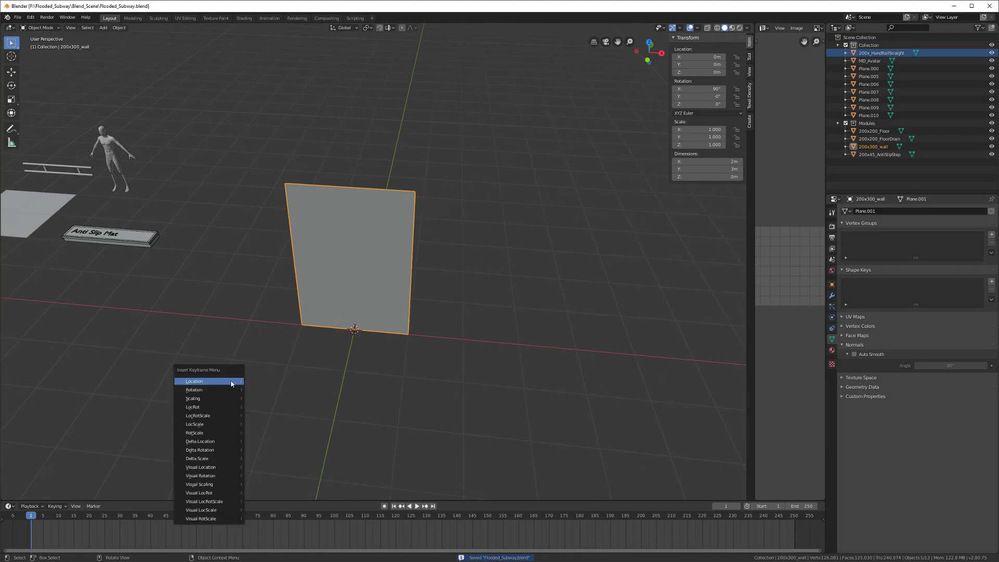
key("Escape")
key("ctrl+a")
left_click(400, 280)
middle_click_drag(401, 280, 315, 352)
key("i")
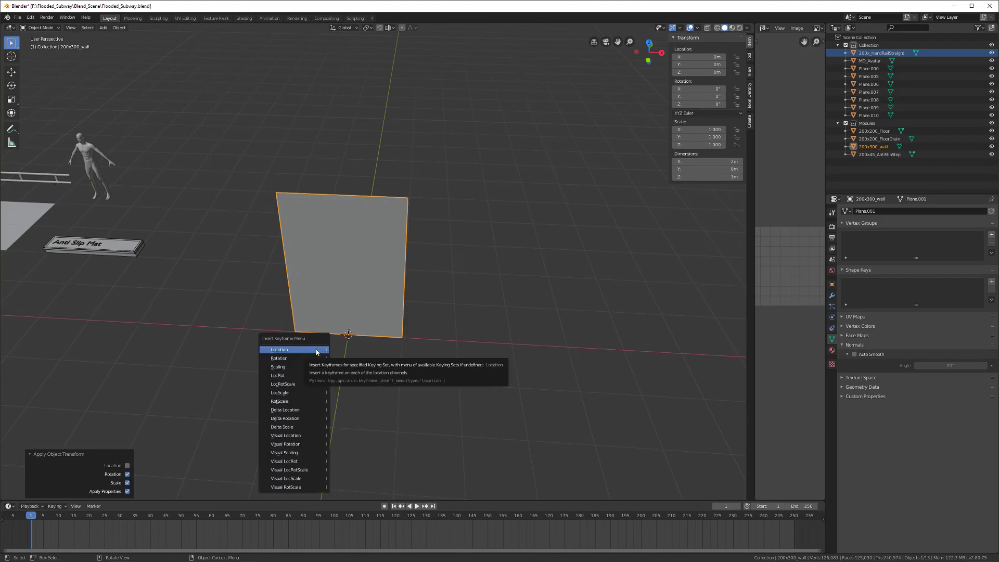
Step: Key the wall's location on frame 1, then advance to frame 2
left_click(317, 352)
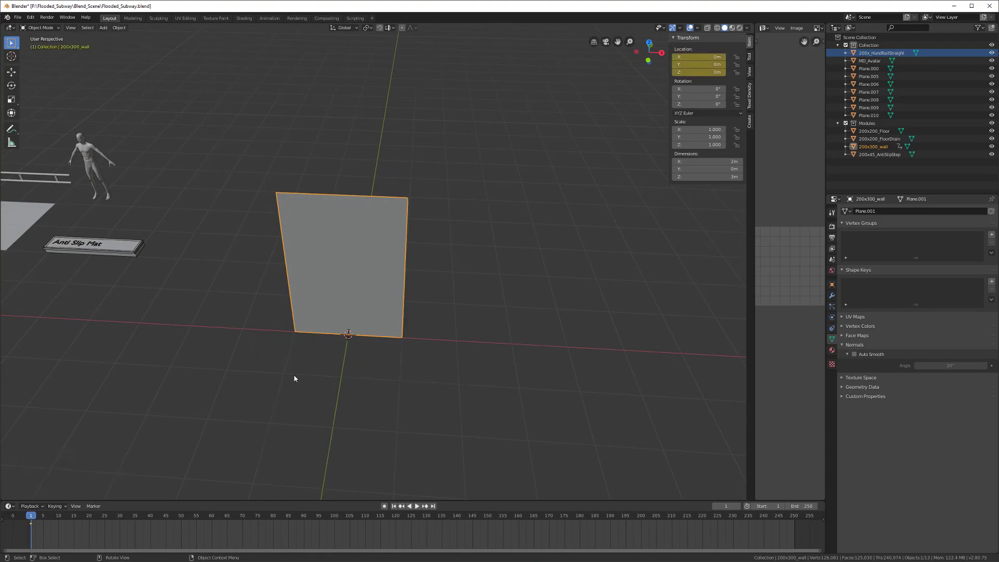
middle_click_drag(301, 368, 281, 380)
key("space")
left_click_drag(32, 518, 34, 517)
middle_click_drag(239, 359, 400, 356)
Step: On frame 2, move the wall -12 on X and 5 on Y and key its Location
key("g")
key("x")
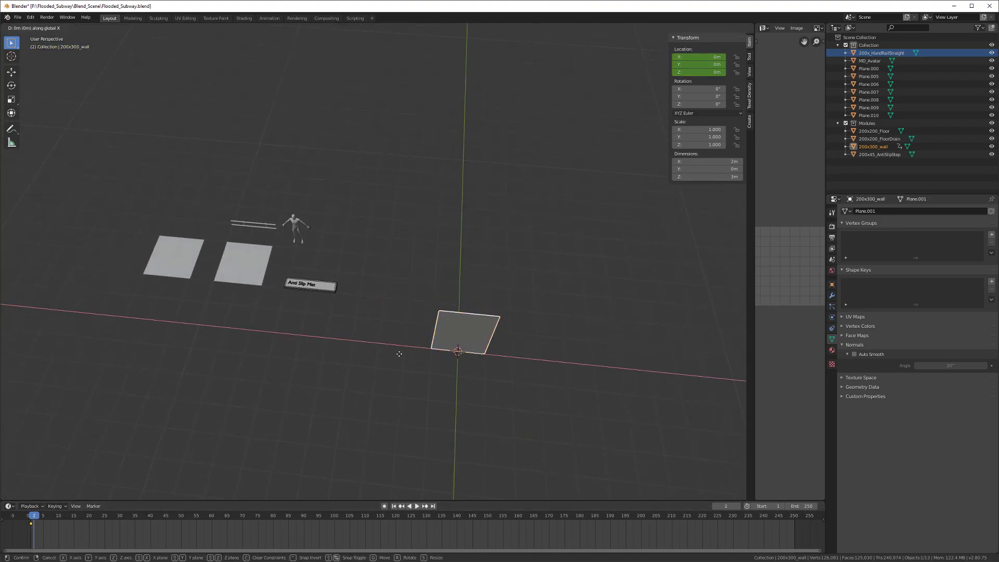
left_click(100, 323)
key("g")
key("y")
left_click(202, 229)
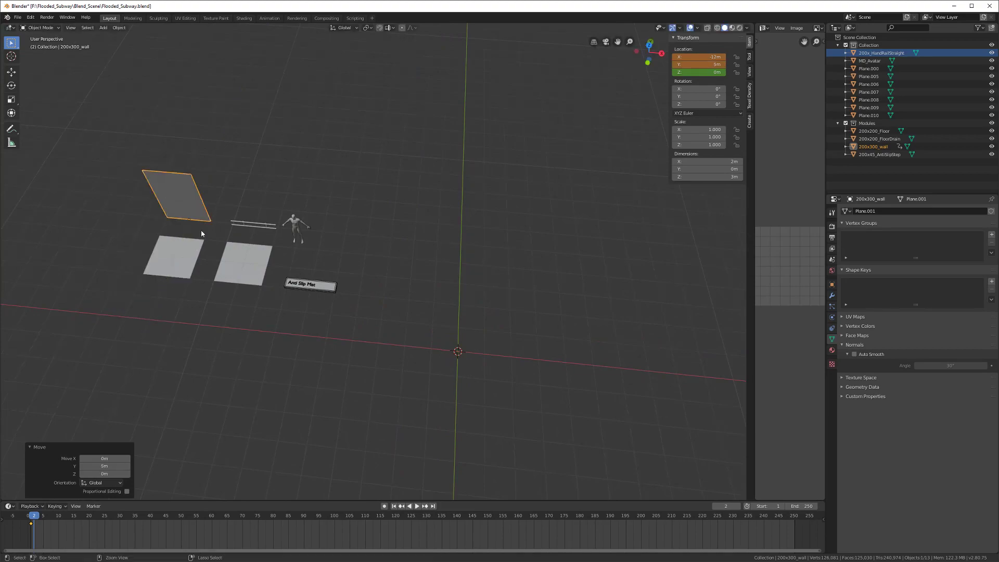
middle_click_drag(199, 255, 278, 287)
key("i")
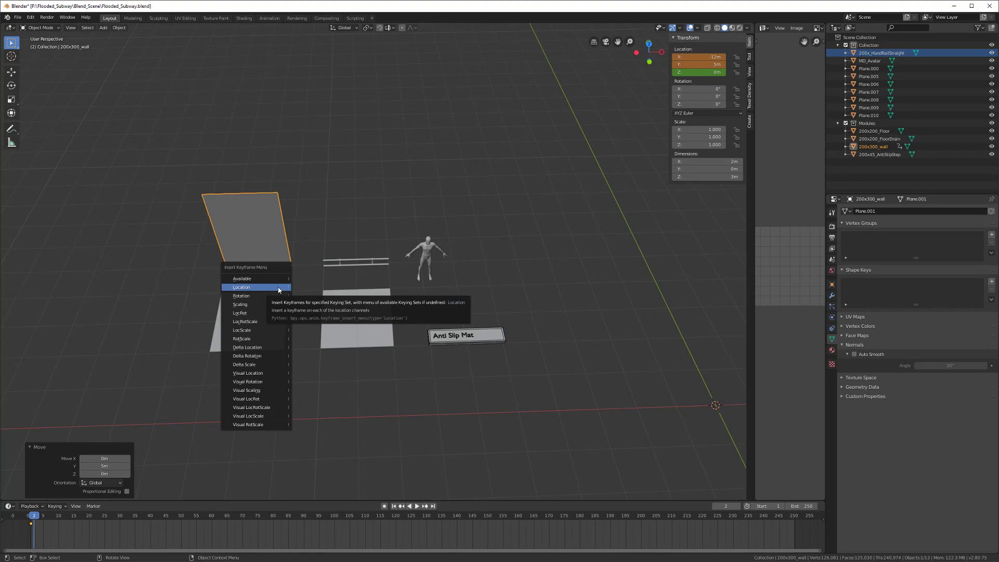
left_click(278, 287)
Step: Select the 200x200_Floor tile and key its location on frame 2
middle_click_drag(278, 290, 253, 318)
left_click(274, 311)
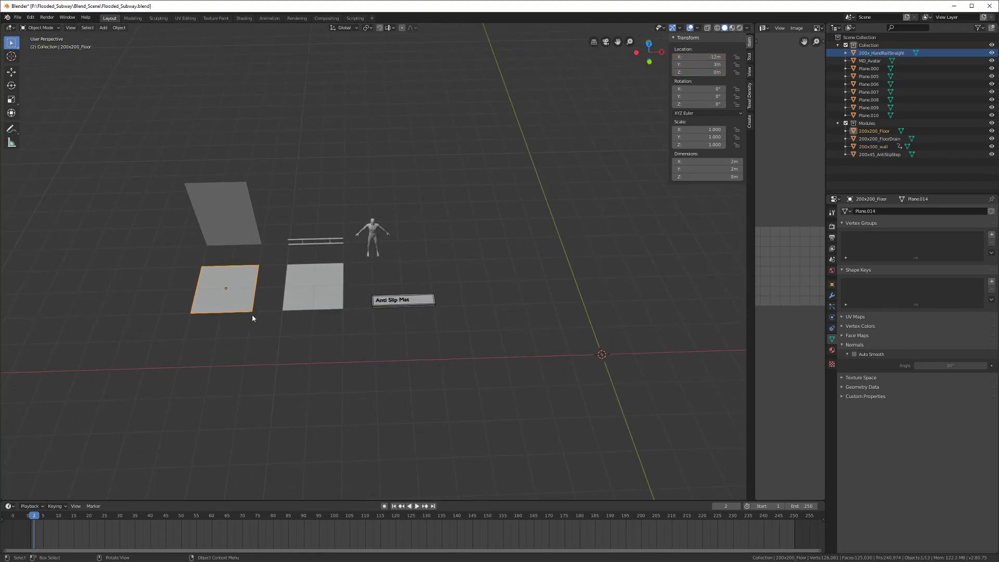
middle_click_drag(252, 317, 185, 289)
left_click(277, 300)
left_click(233, 303)
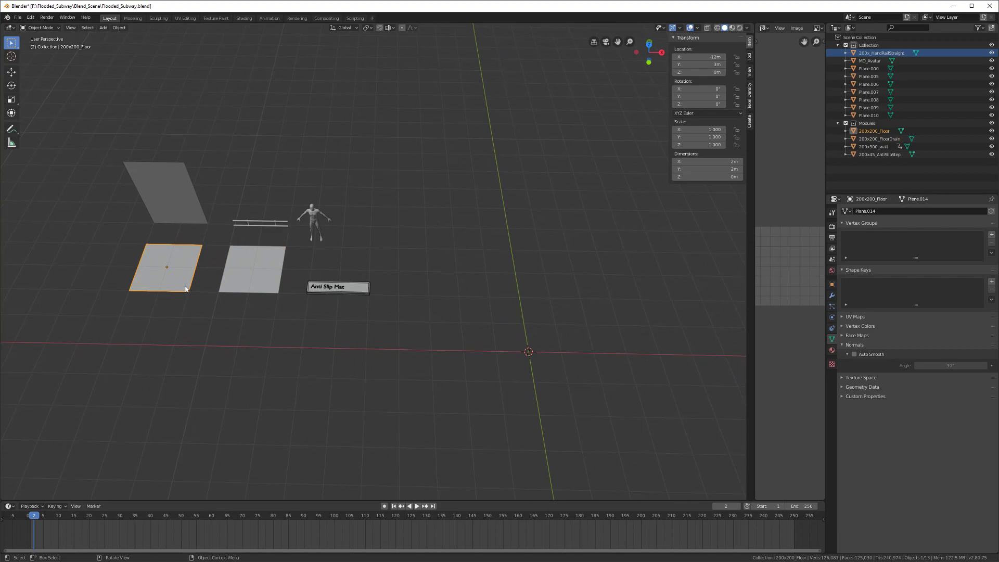
key("g")
right_click(170, 344)
middle_click_drag(160, 329, 227, 326, "shift")
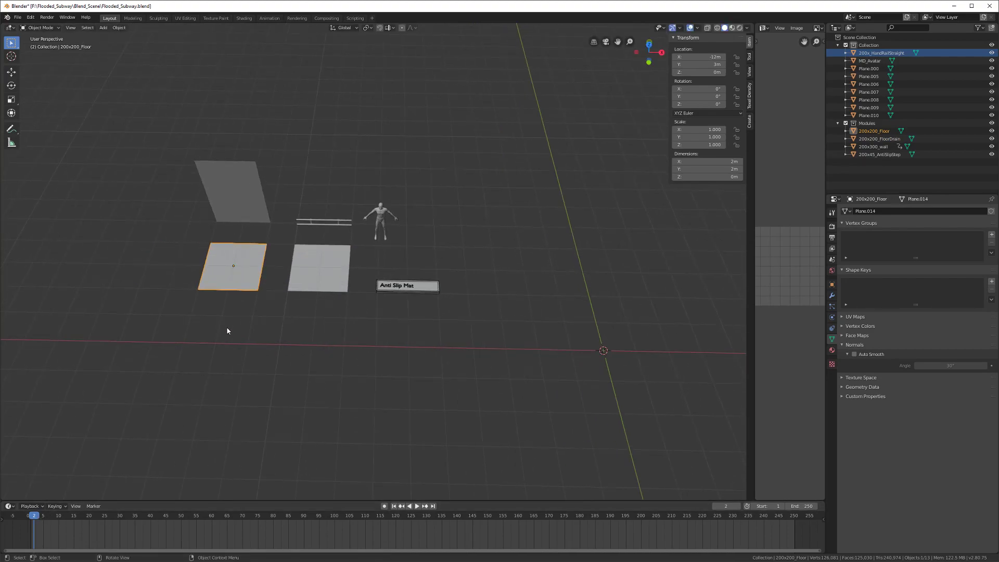
key("i")
left_click(227, 327)
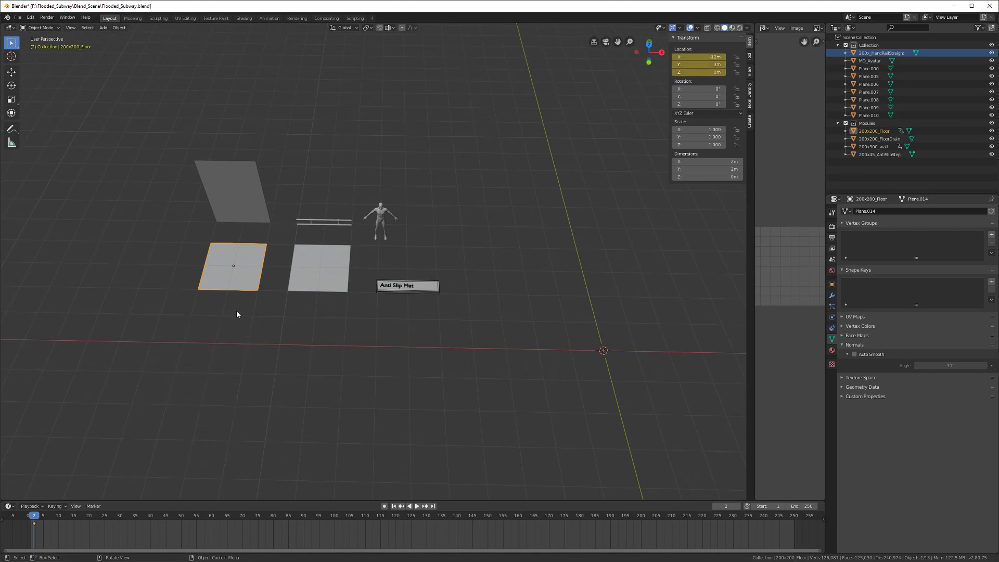
Step: Slide the floor tile to X 0 and Y 0, then return to frame 1
middle_click_drag(258, 312, 201, 313, "shift")
key("g")
key("x")
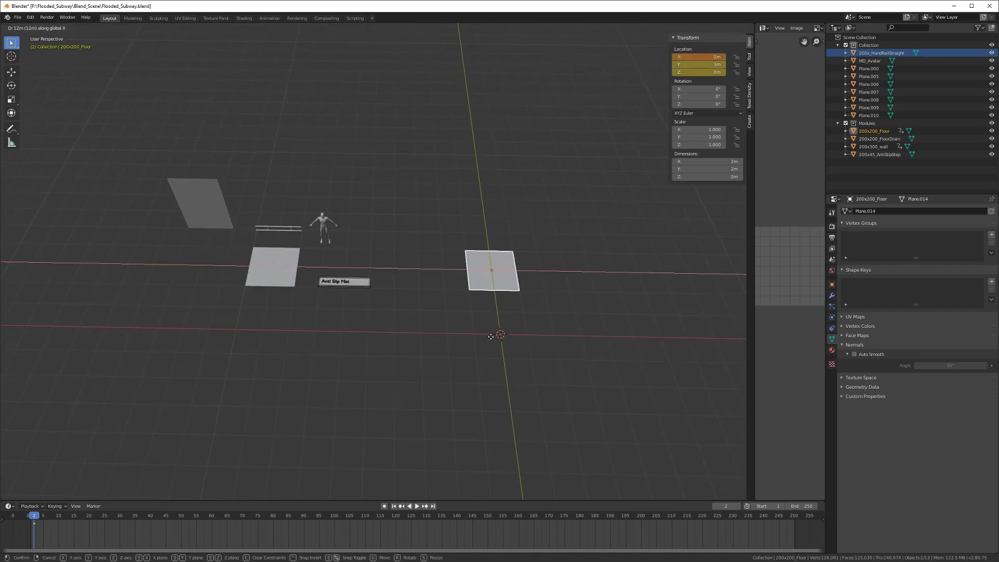
left_click(491, 337)
key("g")
key("y")
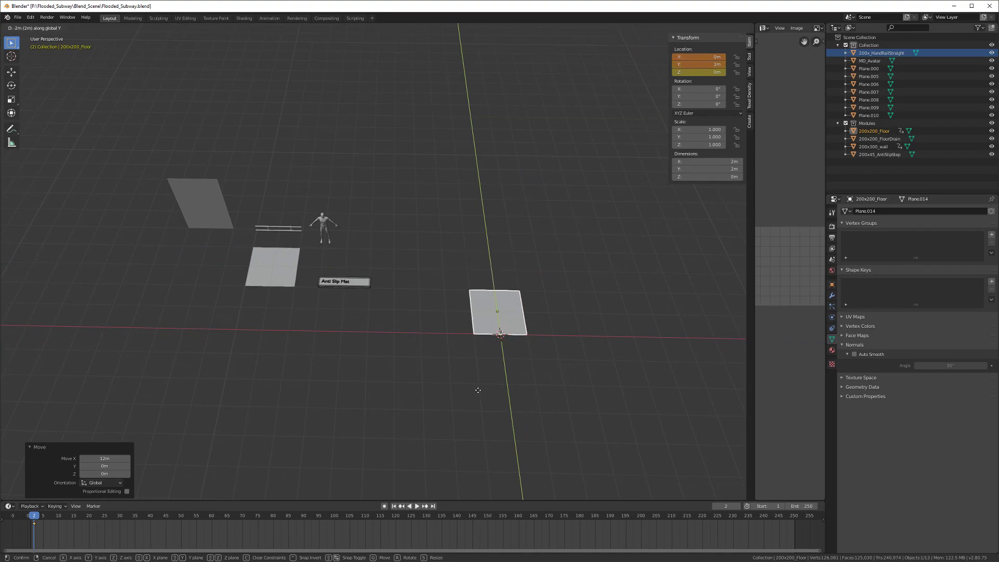
left_click(475, 406)
left_click(32, 520)
key("space")
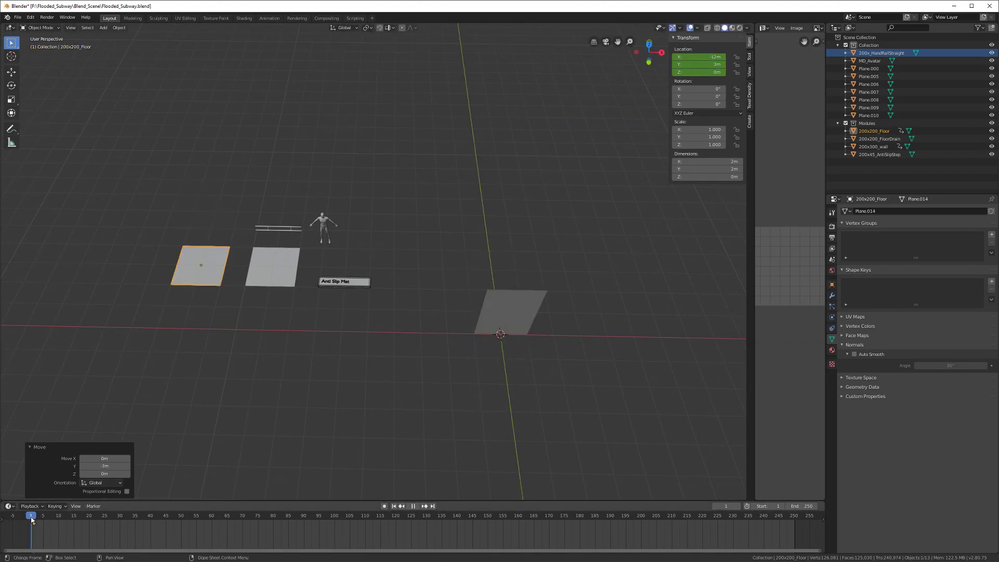
key("space")
Step: On frame 1, place the floor tile at the origin and key its Location
key("g")
key("x")
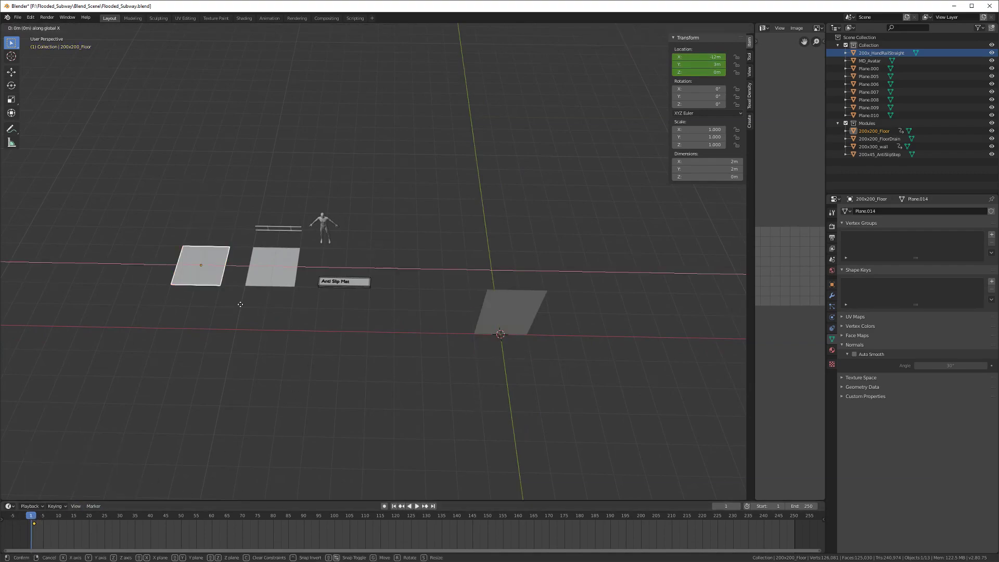
left_click(532, 352)
key("g")
key("y")
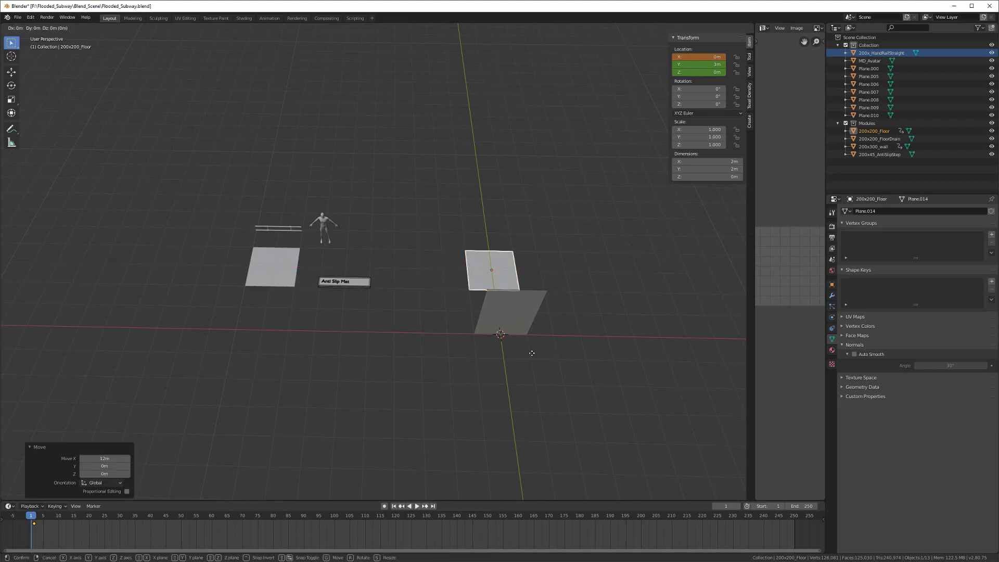
left_click(529, 421)
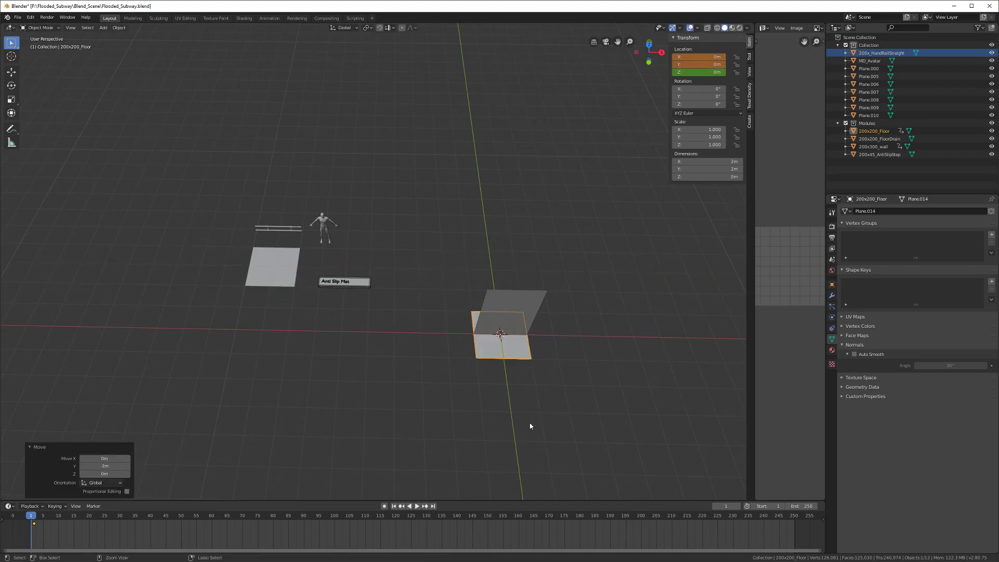
key("i")
left_click(421, 375)
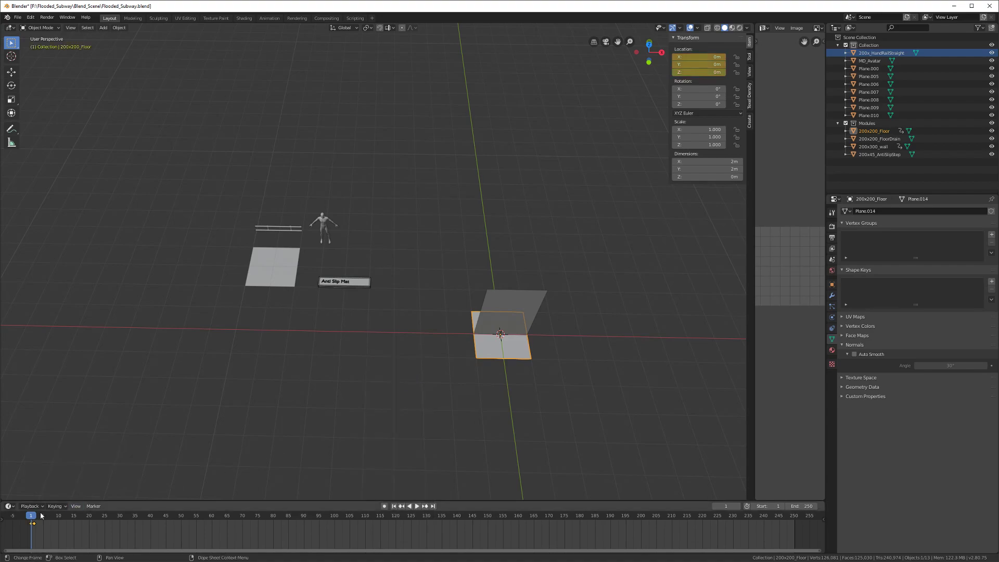
Step: Compare the floor's positions on frames 1 and 2, then save the blend file
left_click_drag(30, 518, 35, 522)
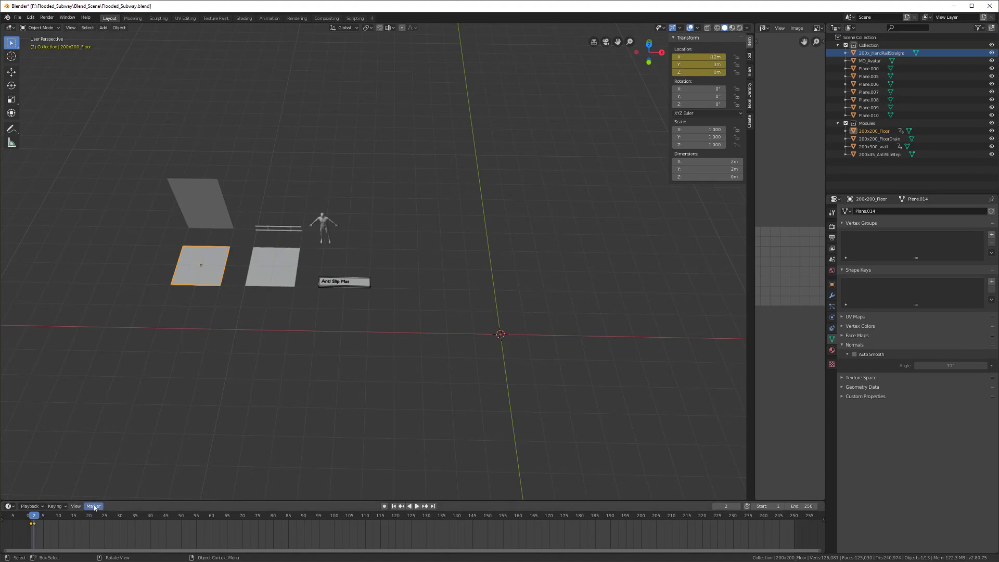
left_click_drag(34, 518, 33, 520)
middle_click_drag(252, 416, 333, 394, "shift")
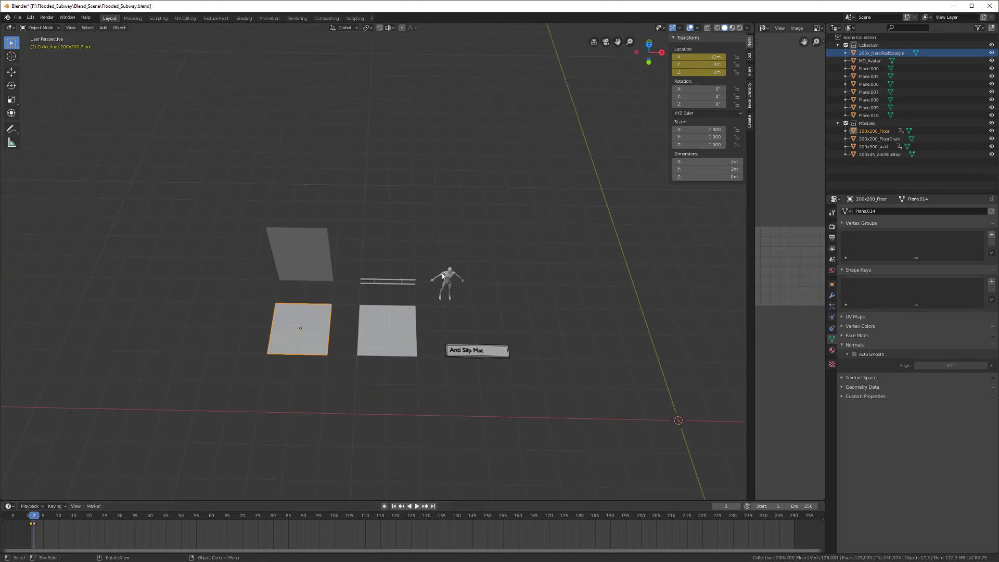
mouse_move(369, 332)
middle_mouse_down()
mouse_move(326, 364)
mouse_move(297, 350)
mouse_move(335, 338)
mouse_move(241, 299)
mouse_move(352, 328)
middle_mouse_up()
key("ctrl+s")
Step: Select the 200x200_FloorDrain tile, switch to Material Preview, and save
left_click(364, 336)
key("Tab")
scroll(335, 334, "up", 5)
key("Tab")
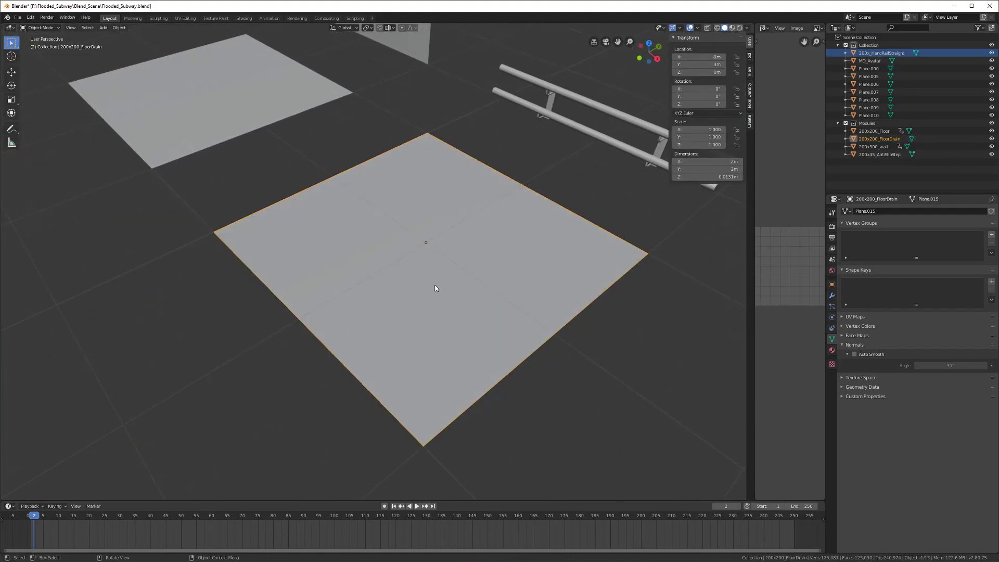
left_click(732, 27)
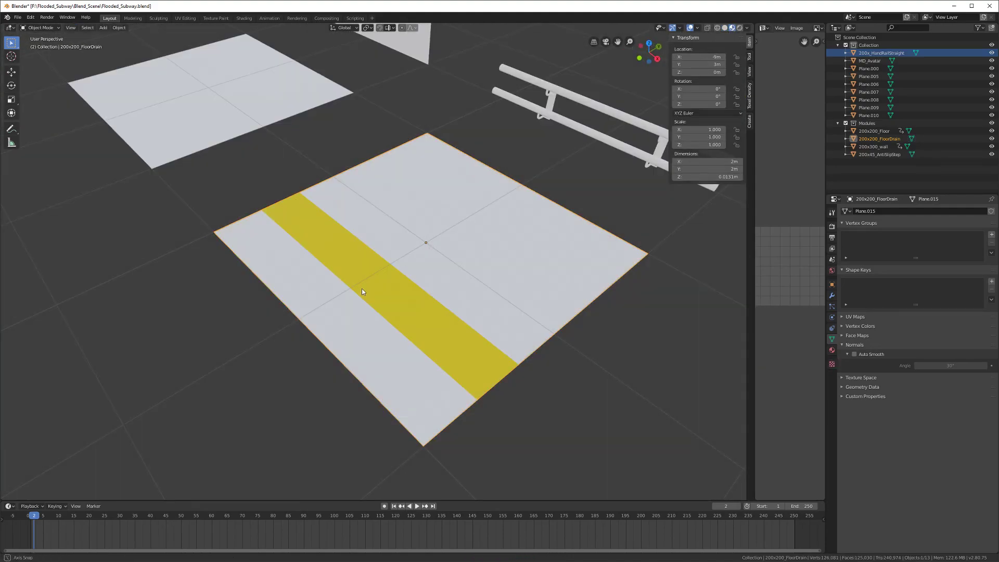
middle_click_drag(362, 291, 379, 324)
scroll(379, 323, "up", 5)
key("ctrl+s")
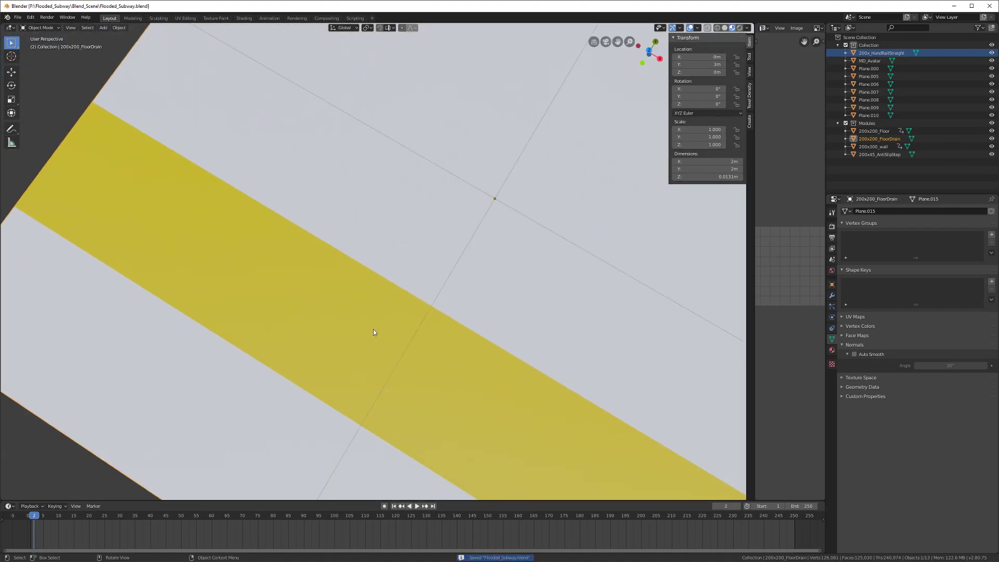
Step: In Edit Mode, box-select the Yellow Slit Drain lettering from the top view
scroll(373, 329, "down", 6)
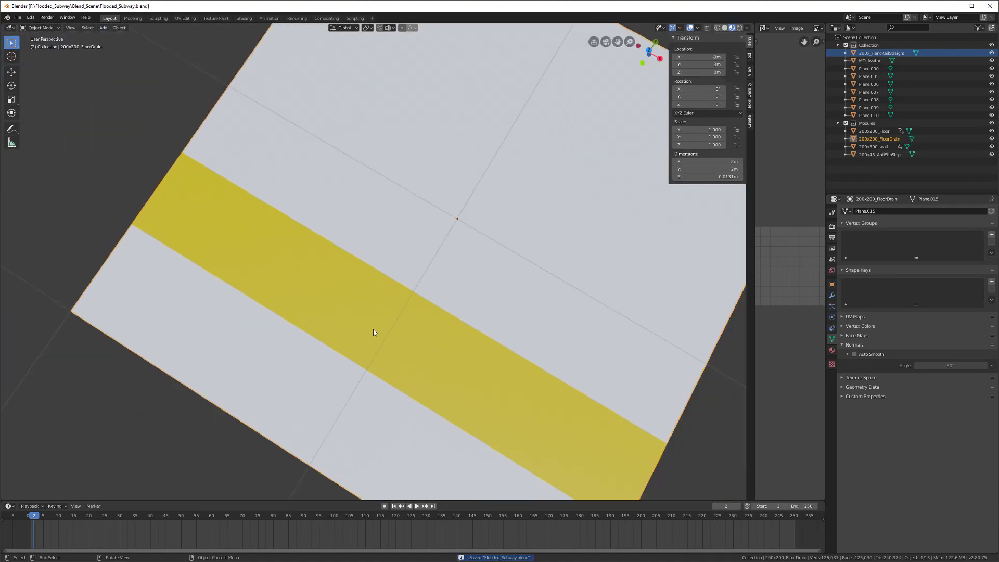
middle_click_drag(376, 319, 419, 279)
key("Tab")
middle_click_drag(343, 292, 315, 391)
scroll(407, 328, "up", 3)
key("KP_7")
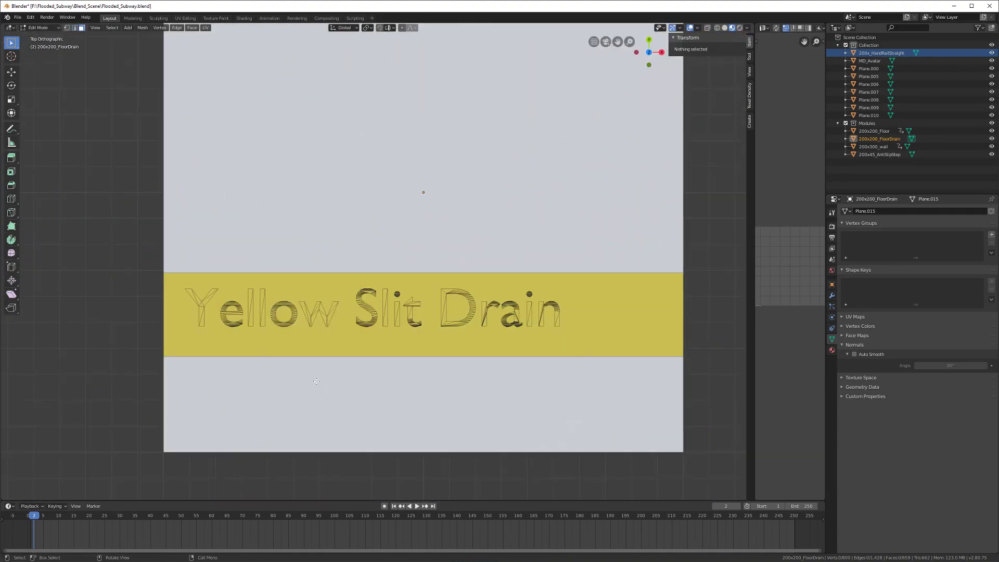
scroll(287, 337, "down", 1)
left_click_drag(177, 273, 520, 317)
left_click_drag(601, 328, 601, 328)
Step: Extrude the lettering slightly along its normals, exit Edit Mode and save
middle_click_drag(520, 312, 352, 285)
key("e")
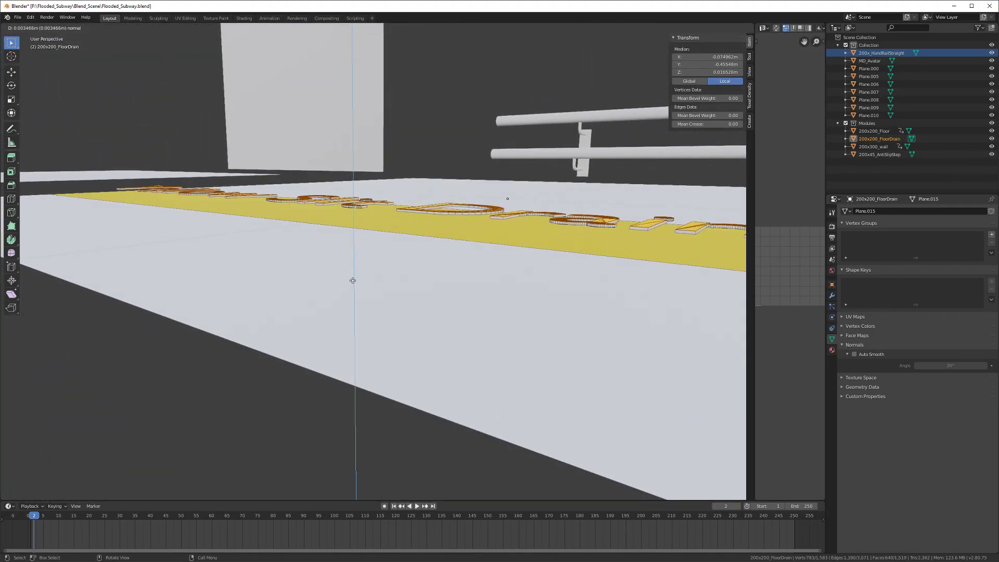
left_click(349, 271)
middle_click_drag(349, 271, 385, 307)
scroll(399, 302, "down", 6)
key("Tab")
key("ctrl+s")
Step: Scrub the timeline back to frame 0 and reselect the 200x200_FloorDrain tile
scroll(385, 307, "down", 1, "alt")
key("alt+a")
scroll(385, 310, "down", 2)
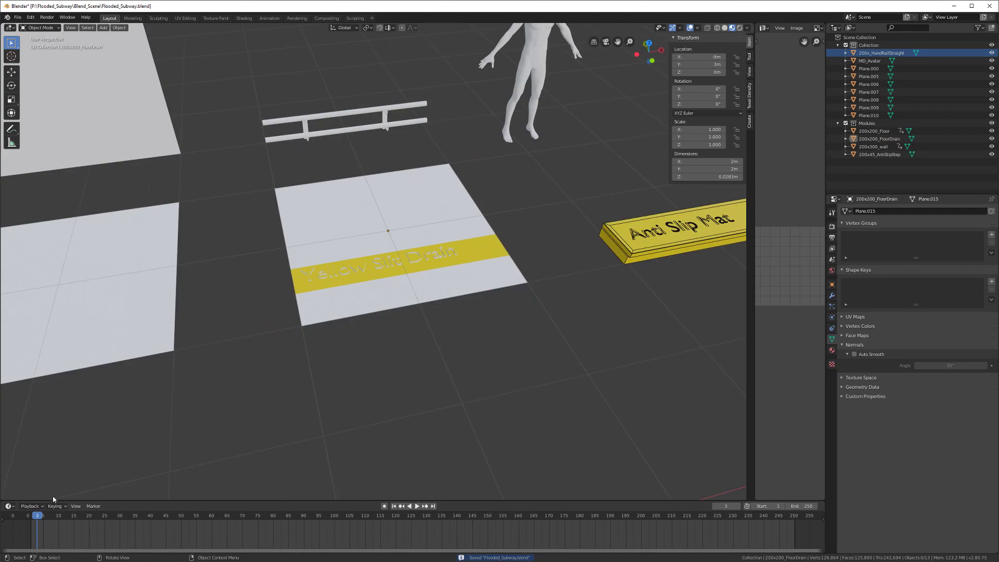
left_click_drag(35, 516, 35, 519)
scroll(266, 324, "down", 2)
middle_click_drag(260, 312, 266, 323)
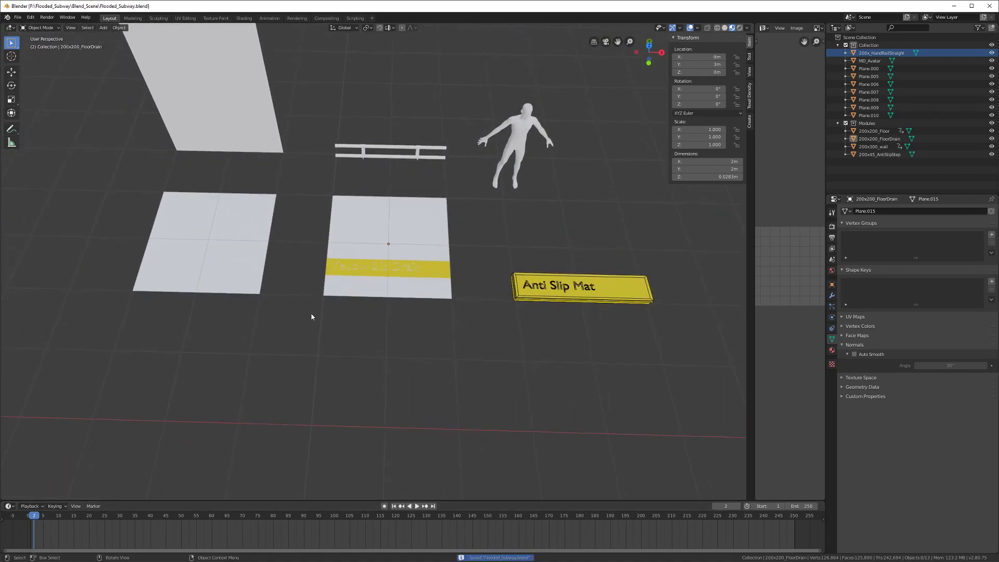
left_click(392, 233)
scroll(292, 327, "down", 2)
middle_click_drag(319, 324, 273, 334)
Step: Key the FloorDrain tile's location on frame 2, then go to frame 1
key("i")
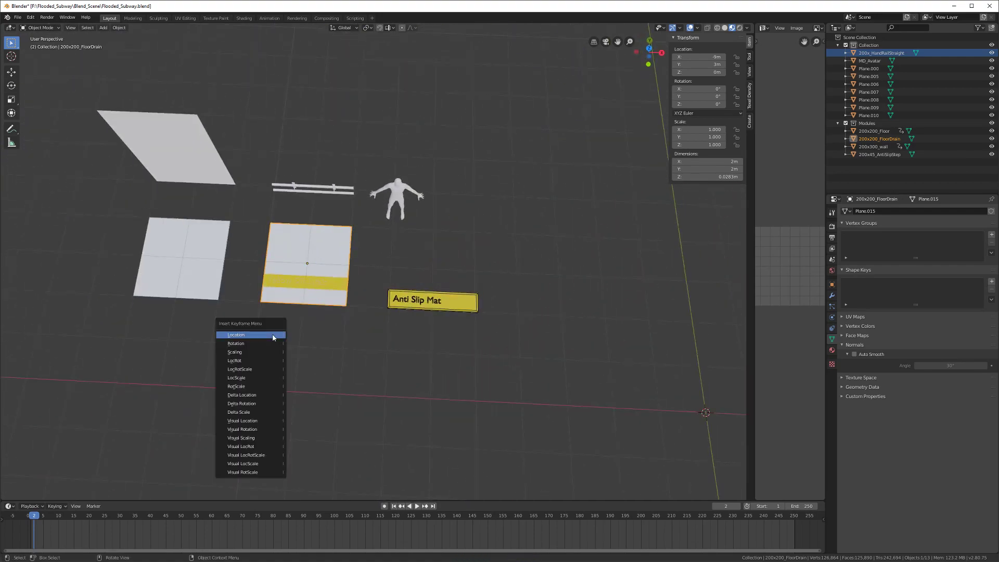
left_click(273, 335)
middle_click_drag(354, 352, 292, 297, "shift")
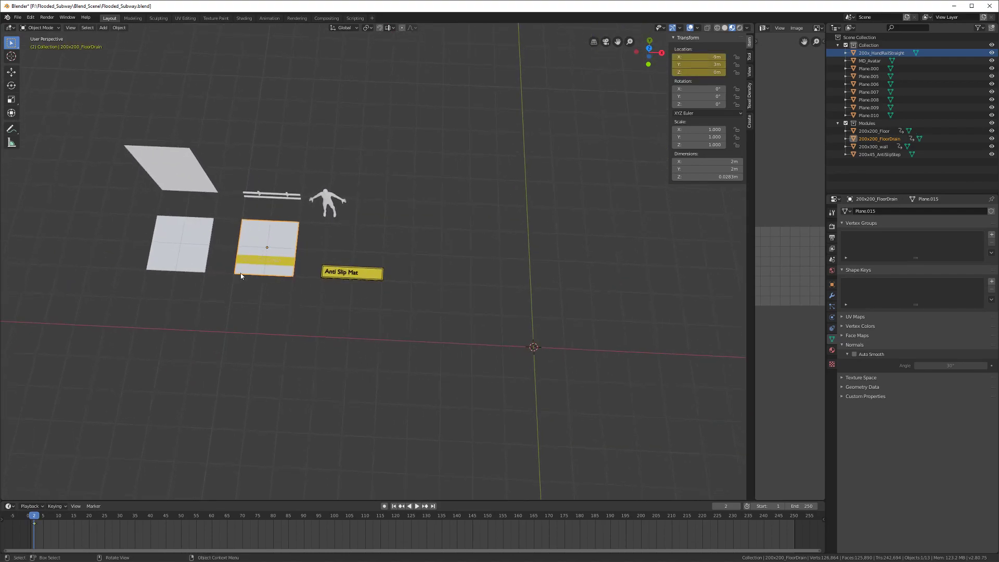
left_click_drag(35, 519, 32, 520)
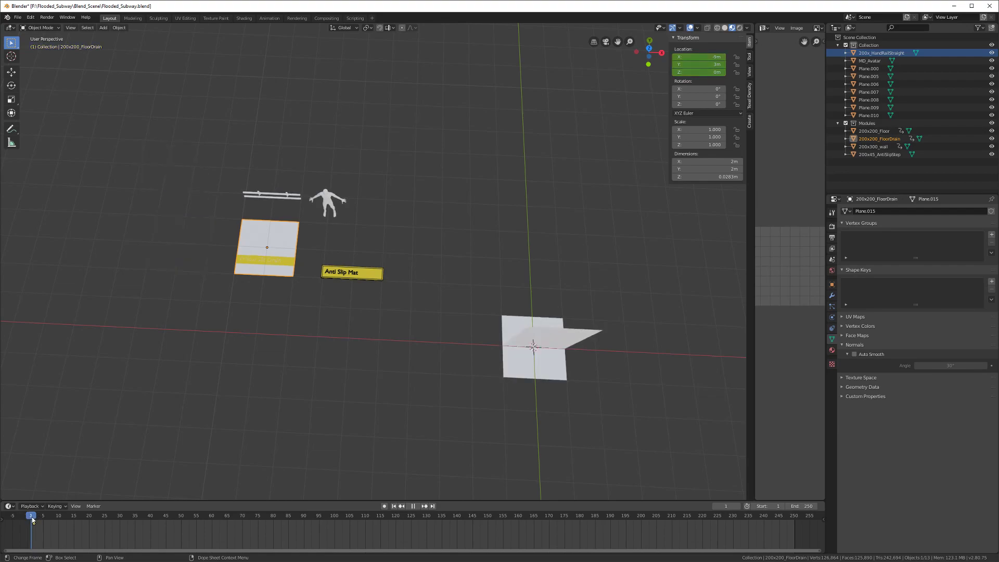
middle_click_drag(398, 379, 265, 359, "shift")
scroll(265, 358, "down", 2)
Step: Move the FloorDrain tile to X 0, Y 0 and key its Location on frame 1
key("g")
key("x")
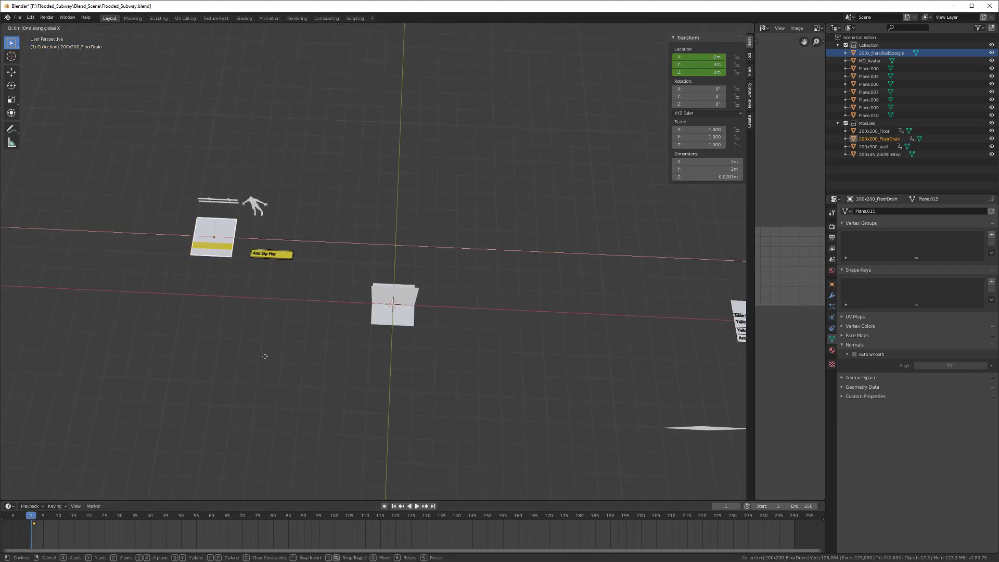
left_click(439, 381)
key("g")
key("y")
left_click(402, 403)
middle_click_drag(403, 403, 389, 375)
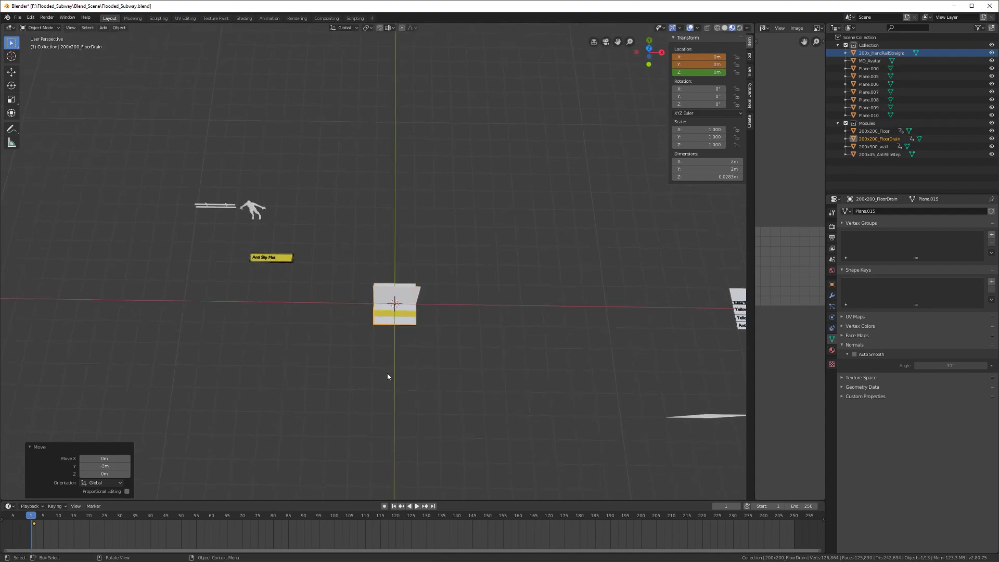
key("i")
left_click(390, 375)
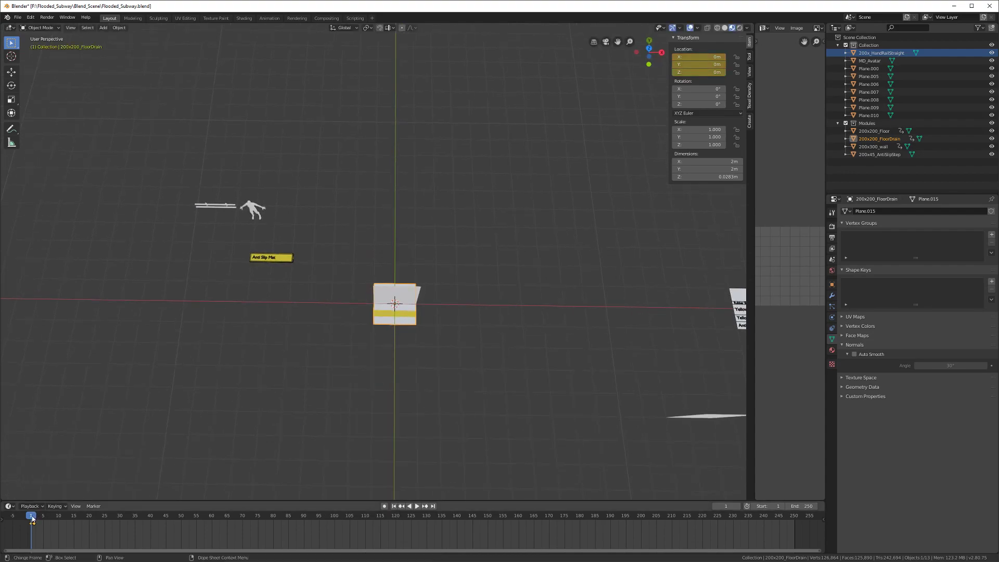
Step: Return to frame 2 and select the straight handrail
left_click_drag(32, 516, 35, 517)
middle_click_drag(251, 316, 368, 351, "shift")
scroll(331, 259, "up", 3)
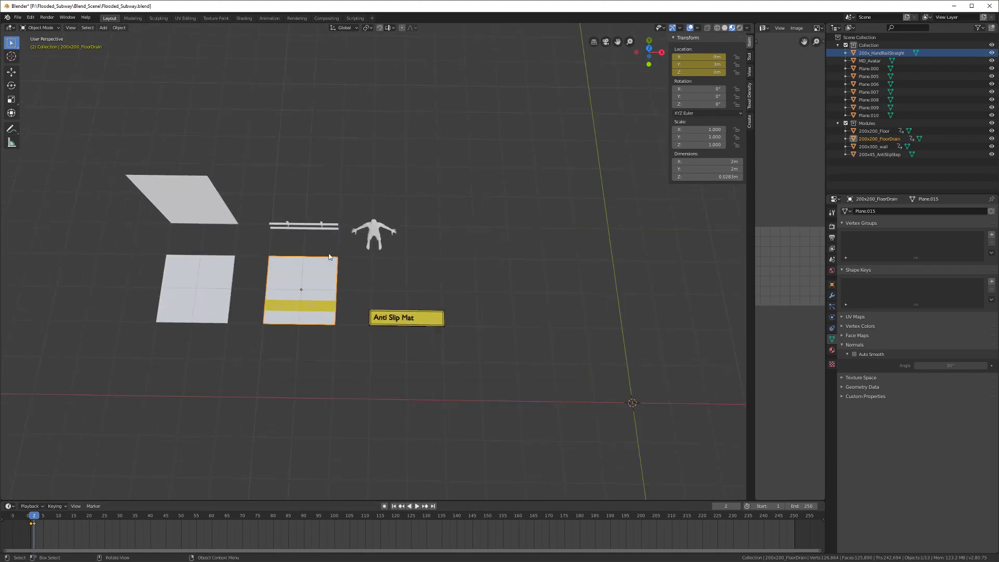
left_click(315, 229)
Step: Move 200x_HandRailStraight into the Modules collection
middle_click_drag(442, 261, 517, 258, "shift")
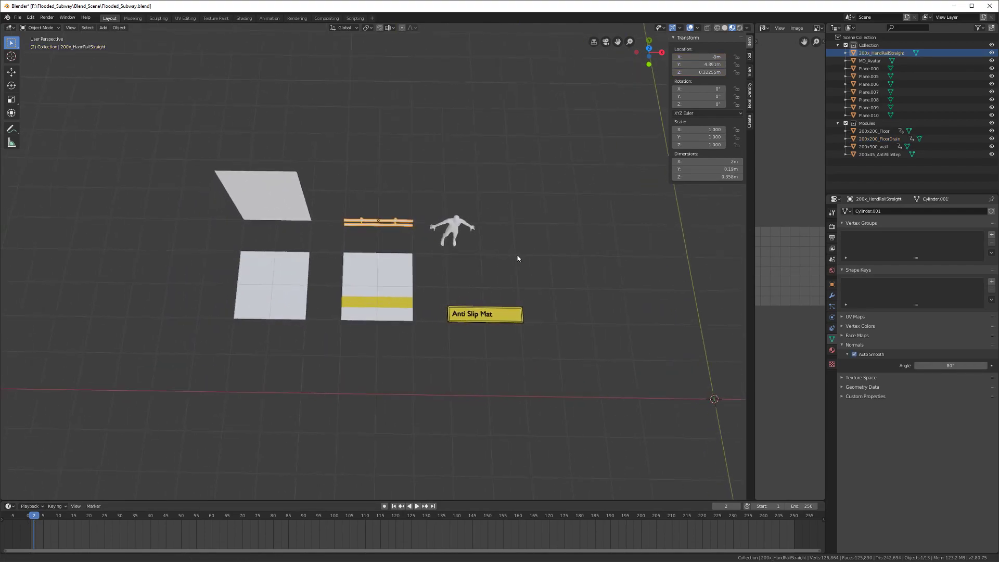
key("m")
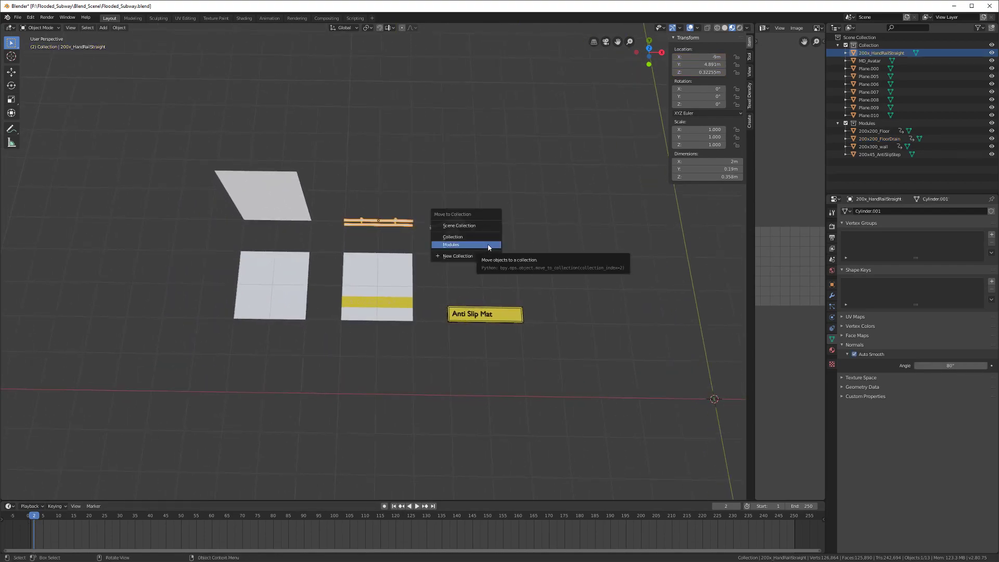
left_click(486, 243)
middle_click_drag(378, 342, 322, 332)
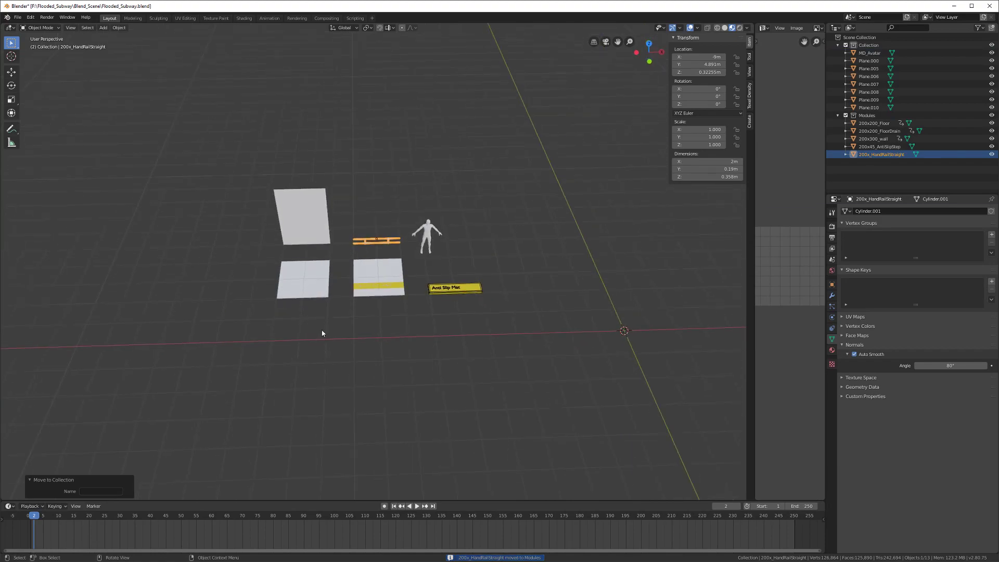
scroll(333, 299, "up", 6)
middle_click_drag(352, 279, 419, 245)
left_click(419, 293)
middle_click_drag(420, 292, 400, 312)
left_click(281, 267)
Step: Move the handrail along Y and then X to the world origin
scroll(281, 267, "down", 4)
middle_click_drag(330, 265, 311, 329)
scroll(319, 308, "down", 3)
key("g")
key("y")
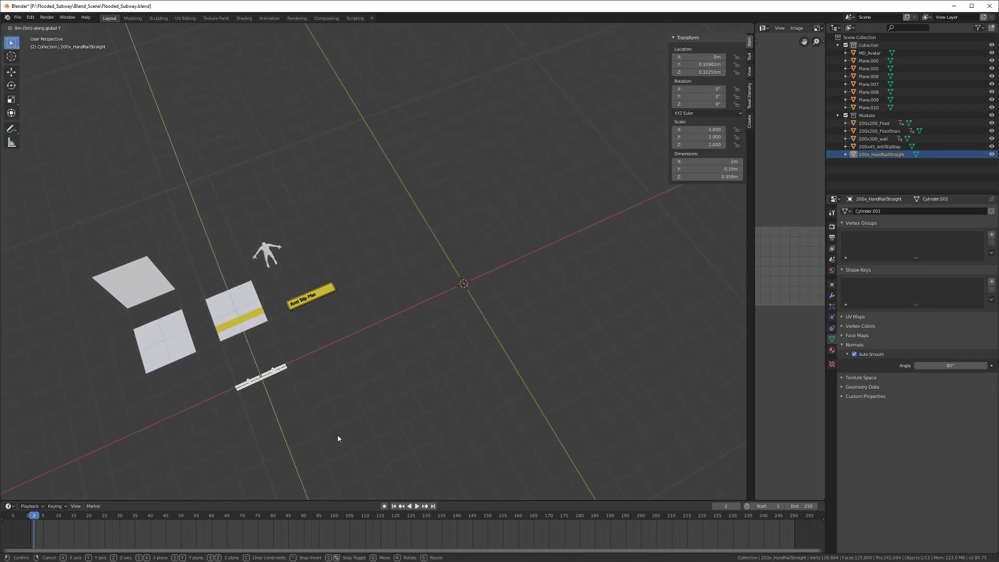
left_click(337, 435)
middle_click_drag(337, 435, 312, 404)
key("g")
key("x")
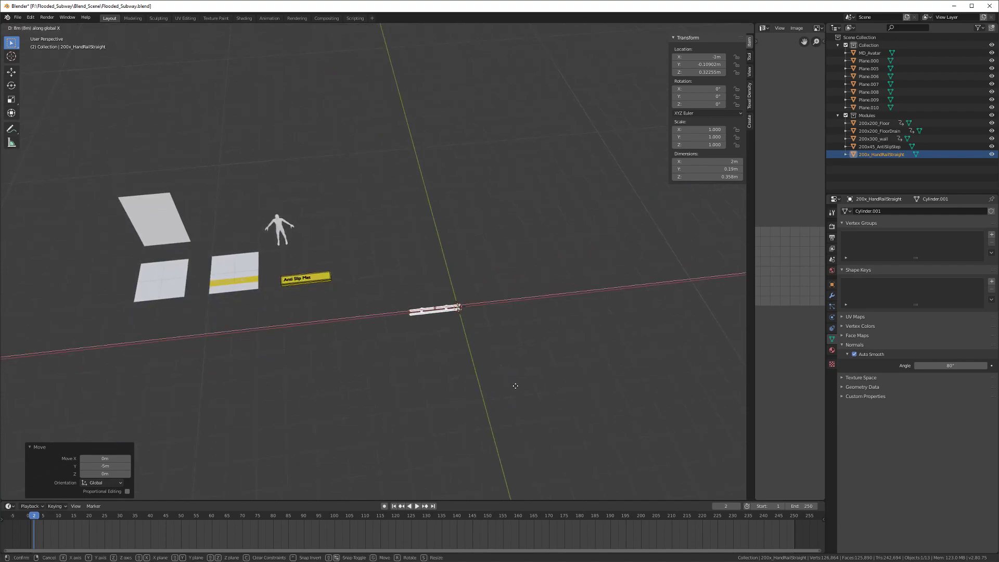
left_click(536, 387)
Step: Set the handrail's origin to the 3D cursor and apply its rotation and scale
middle_click_drag(538, 388, 426, 350, "shift")
scroll(424, 333, "up", 4)
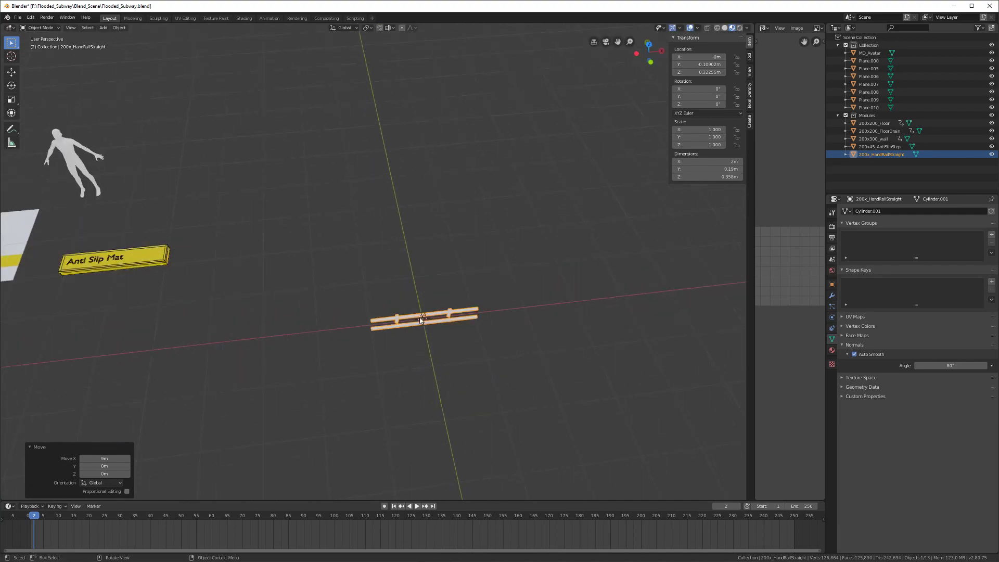
right_click(419, 315)
mouse_move(419, 316)
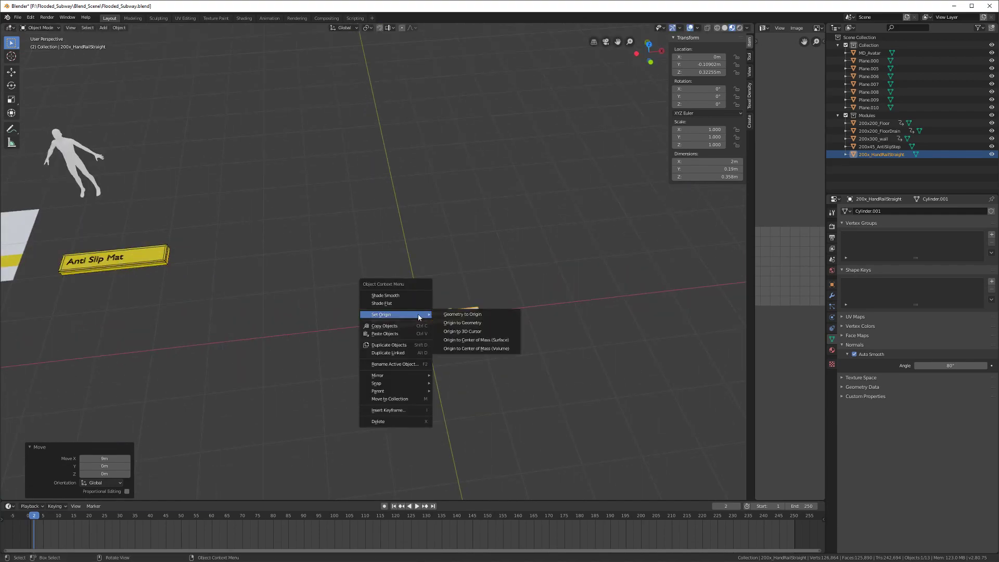
left_click(468, 332)
middle_click_drag(425, 359, 398, 337)
key("ctrl+a")
left_click(399, 337)
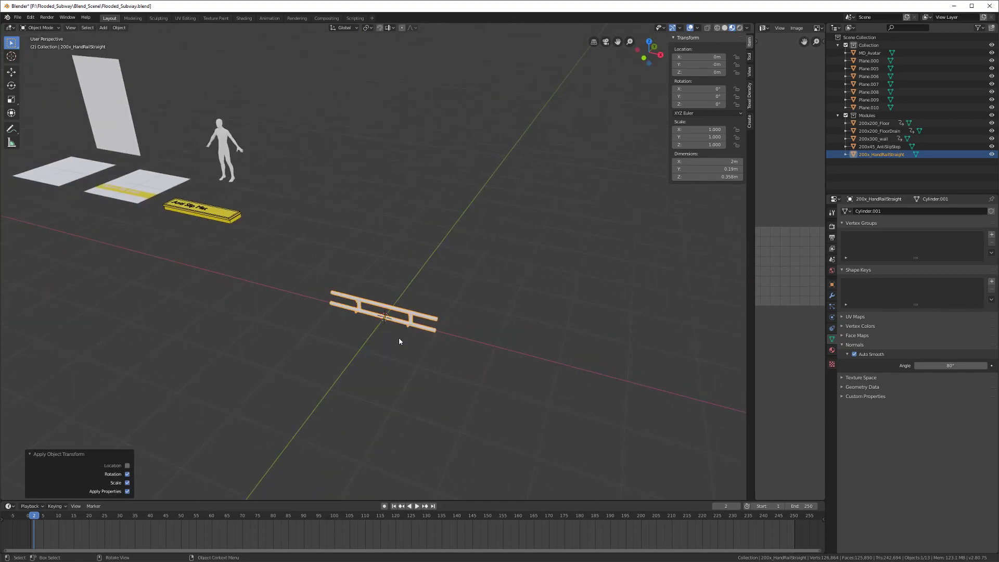
Step: Keyframe the handrail's location at the origin on frame 1
middle_click_drag(213, 421, 291, 364)
left_click_drag(34, 518, 32, 519)
middle_click_drag(320, 351, 323, 350)
key("i")
left_click(324, 350)
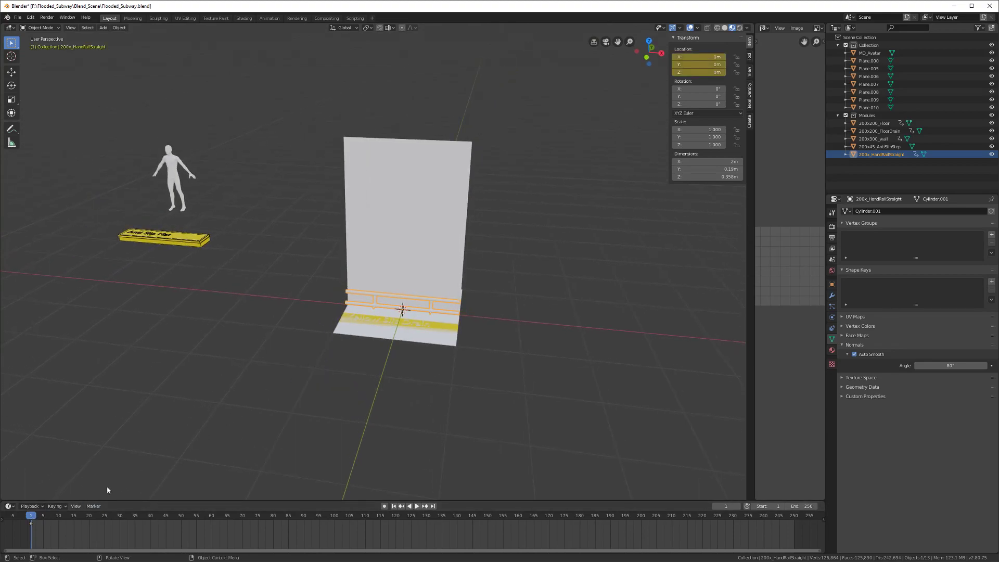
Step: On frame 2, move the handrail to X -9 m, Y 5 m and keyframe its location
key("Right")
middle_click_drag(408, 319, 495, 345)
key("g")
key("x")
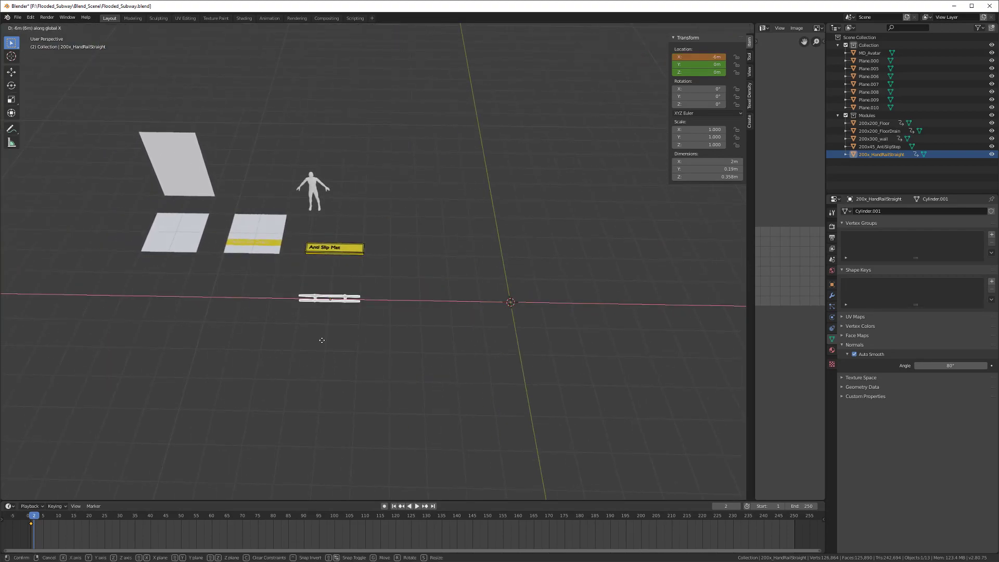
left_click(223, 337)
middle_click_drag(223, 337, 285, 323)
key("g")
key("y")
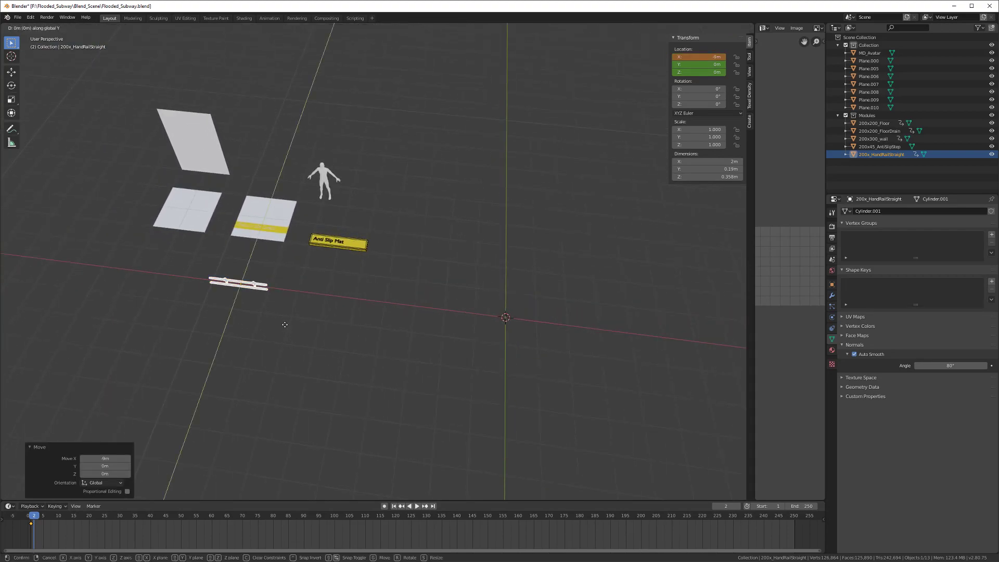
left_click(328, 224)
key("i")
middle_click_drag(304, 245, 332, 272)
left_click(310, 242)
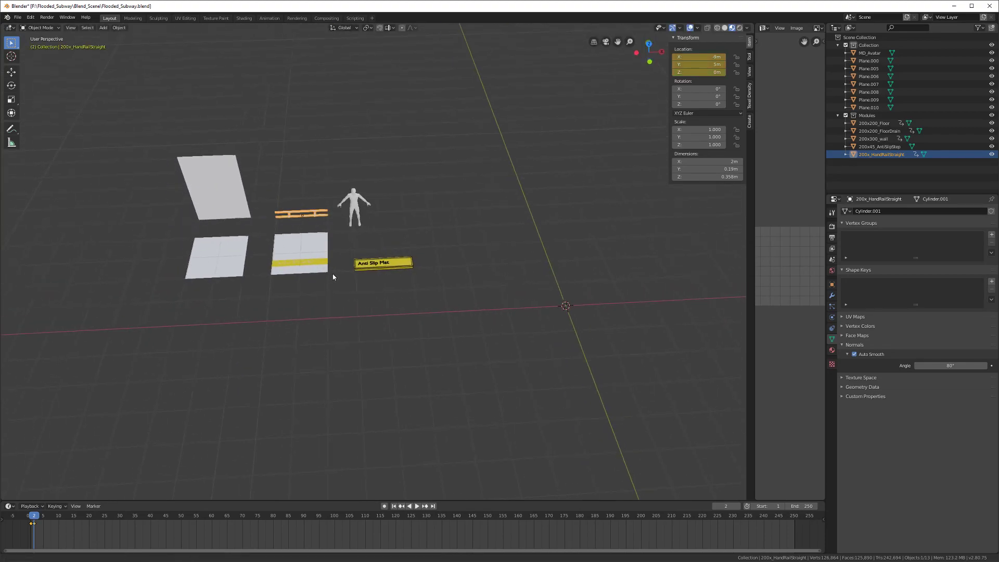
scroll(332, 275, "up", 2)
Step: Select the 200x45_AntiSlipStep and zoom in to inspect its open underside
left_click_drag(34, 516, 34, 516)
left_click(412, 269)
mouse_move(397, 283)
middle_mouse_down()
mouse_move(359, 299)
mouse_move(401, 256)
mouse_move(421, 252)
mouse_move(342, 323)
mouse_move(408, 274)
middle_mouse_up()
scroll(351, 300, "up", 3)
scroll(357, 317, "up", 3)
middle_click_drag(333, 322, 340, 300, "shift")
scroll(431, 285, "up", 4)
scroll(350, 311, "up", 5)
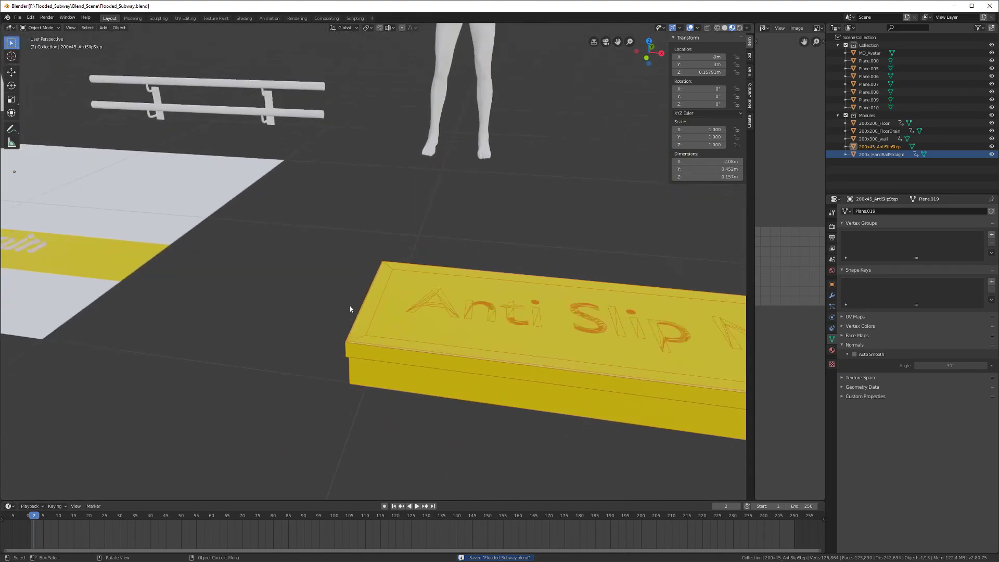
middle_click_drag(353, 423, 315, 360, "shift")
scroll(315, 361, "up", 3)
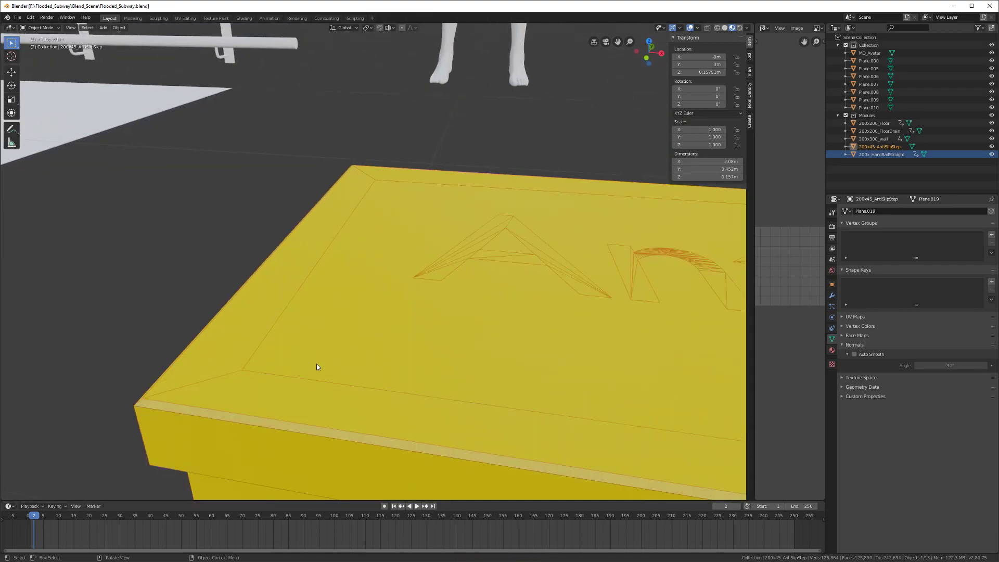
middle_click_drag(232, 315, 402, 301)
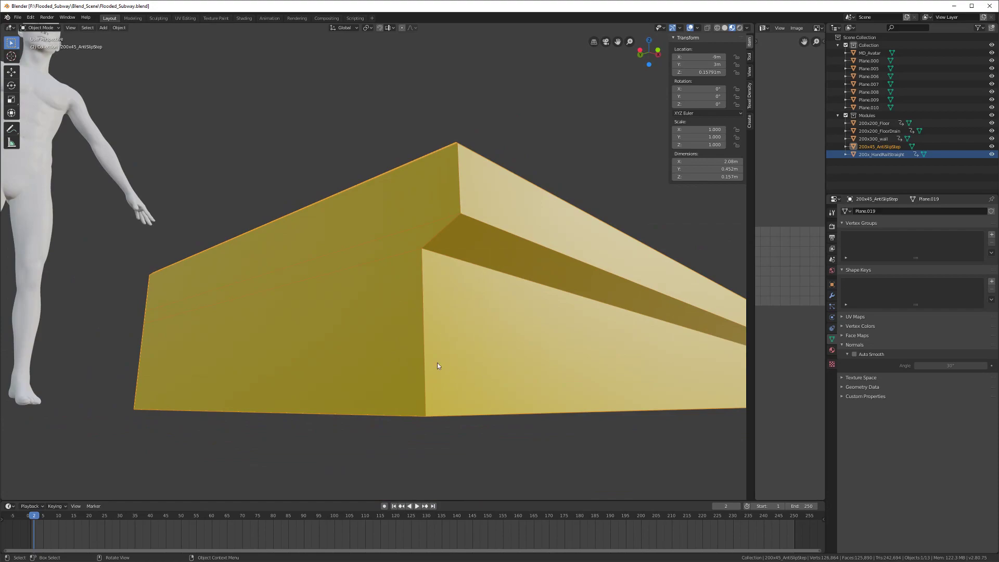
scroll(424, 340, "down", 6)
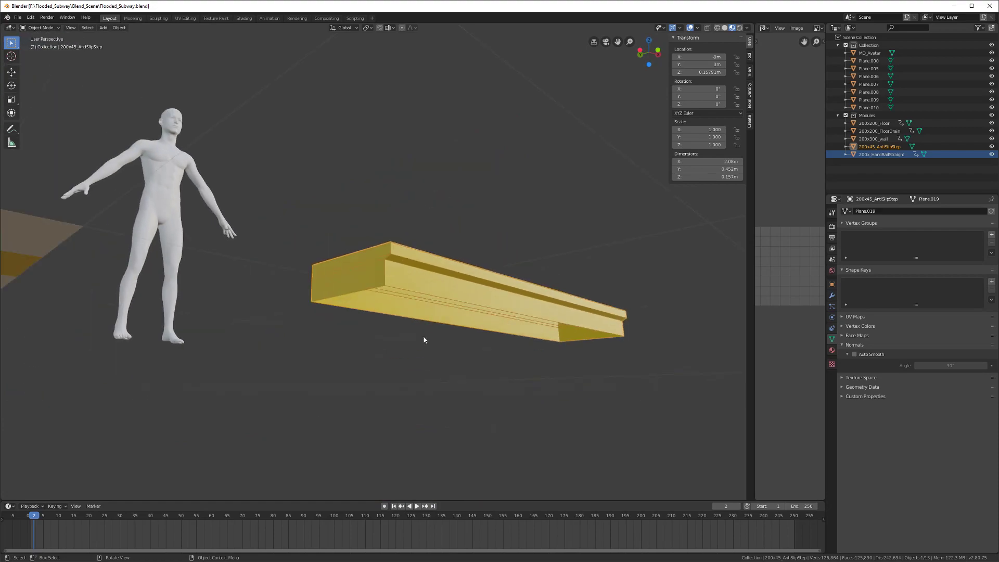
scroll(424, 340, "down", 2)
middle_click_drag(448, 281, 421, 278)
scroll(416, 334, "down", 4)
scroll(381, 335, "up", 4)
Step: Fill the step's open bottom edge loop with a new face in Edit Mode
key("Tab")
scroll(421, 286, "up", 3)
key("2")
left_click(261, 282, "alt")
key("f")
key("alt+a")
key("Tab")
Step: Save the blend file and orbit so the world axes are centred
middle_click_drag(367, 315, 329, 367)
key("ctrl+s")
scroll(329, 366, "down", 5)
middle_click_drag(390, 326, 380, 348)
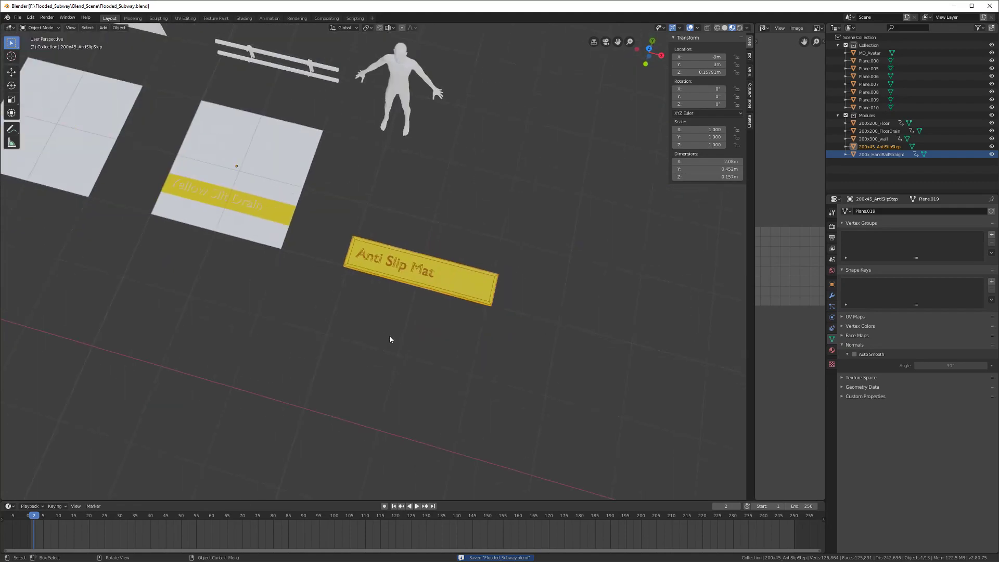
scroll(429, 284, "down", 3)
middle_click_drag(430, 319, 330, 307)
Step: Move the Anti Slip Mat along X, then to Y 1 m
key("g")
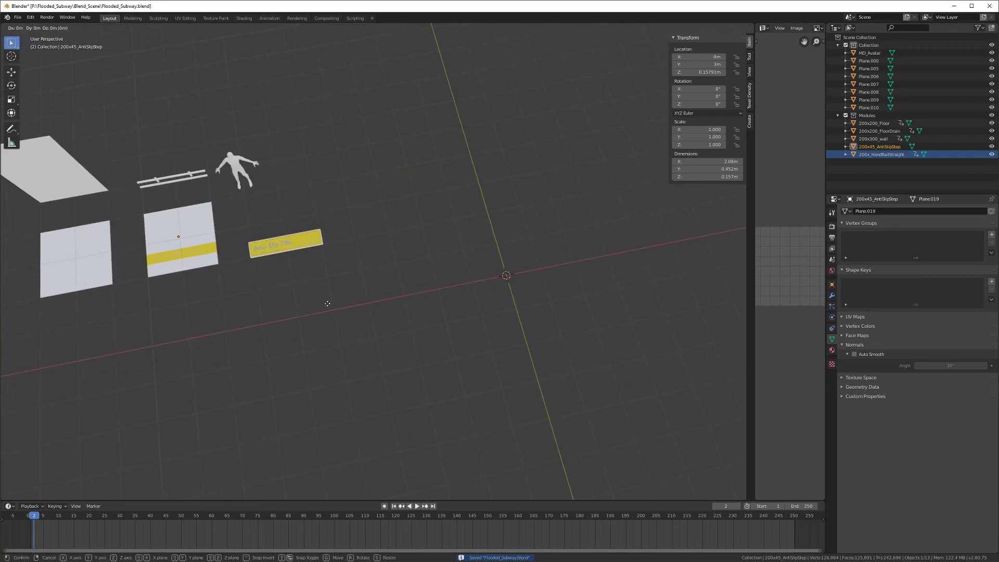
key("x")
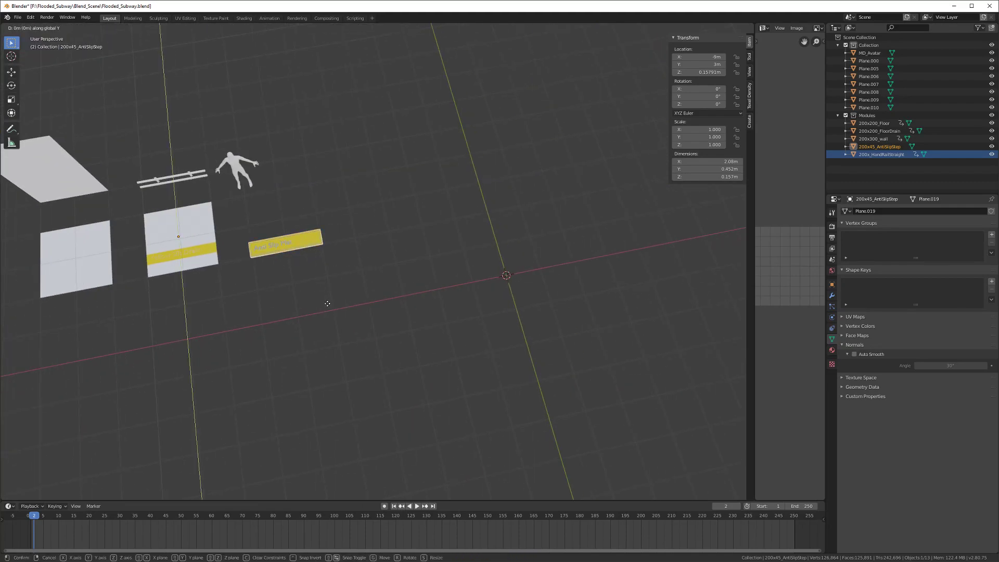
left_click(516, 317)
key("g")
key("x")
key("y")
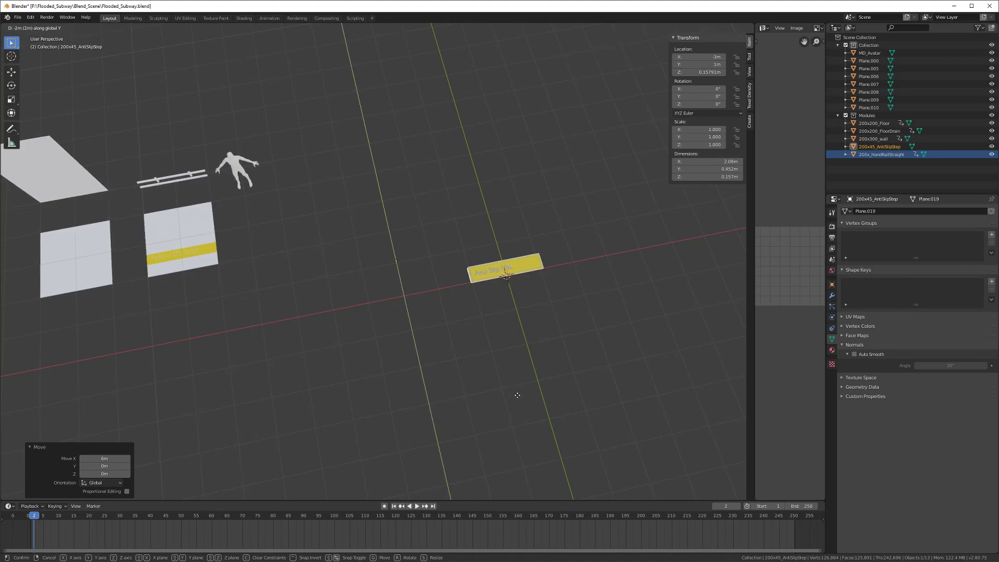
left_click(517, 396)
middle_click_drag(506, 352, 405, 310, "shift")
scroll(386, 339, "up", 5)
Step: Set the mat's origin to the 3D cursor
right_click(405, 306)
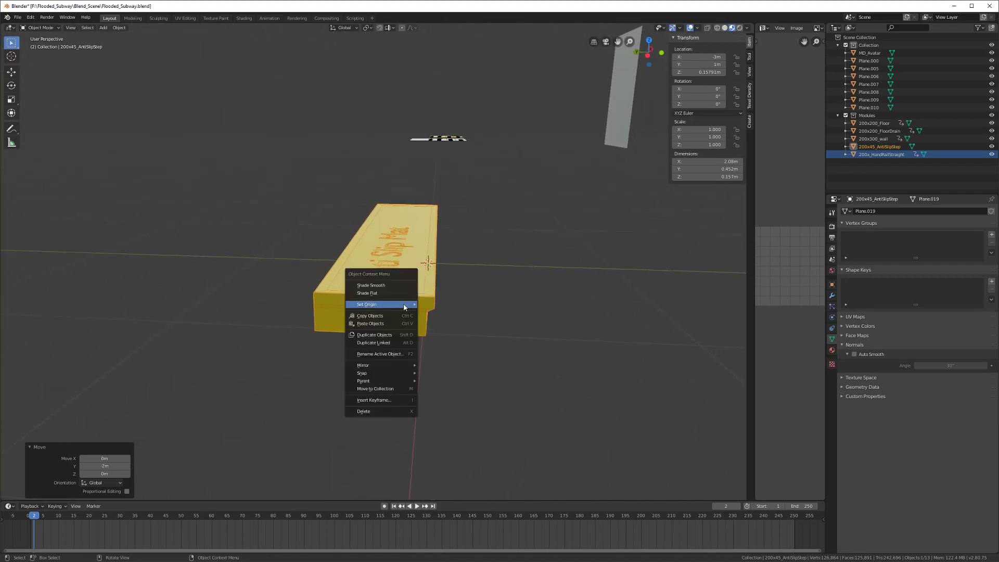
mouse_move(405, 307)
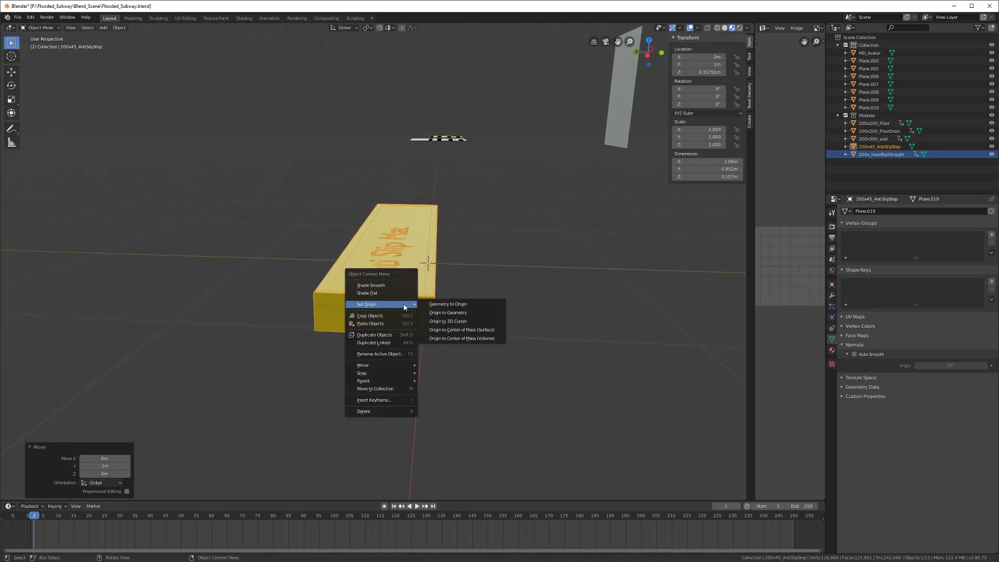
left_click(443, 320)
middle_click_drag(442, 320, 383, 348)
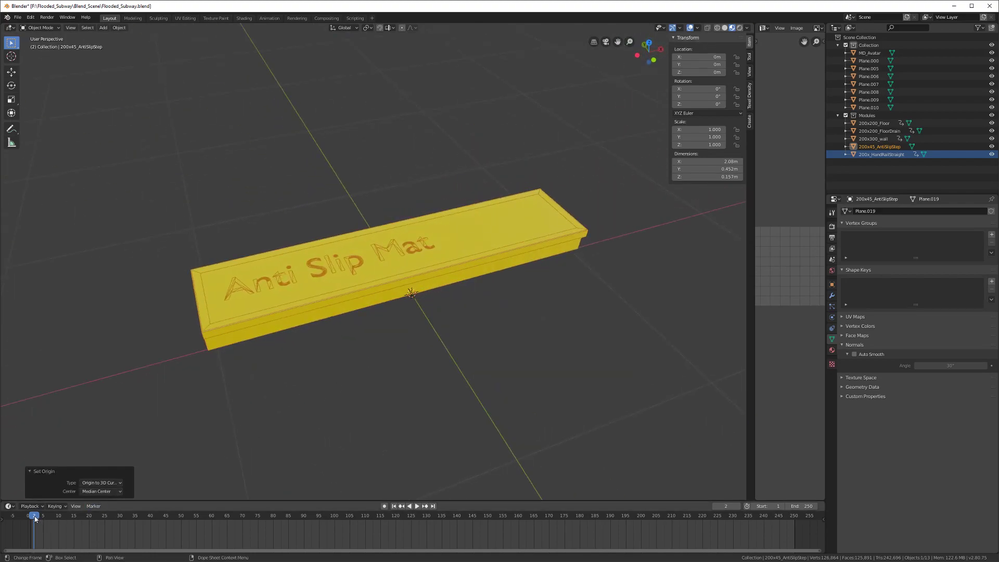
key("Left")
Step: Keyframe the mat's location on frame 1
key("KP_Divide")
key("i")
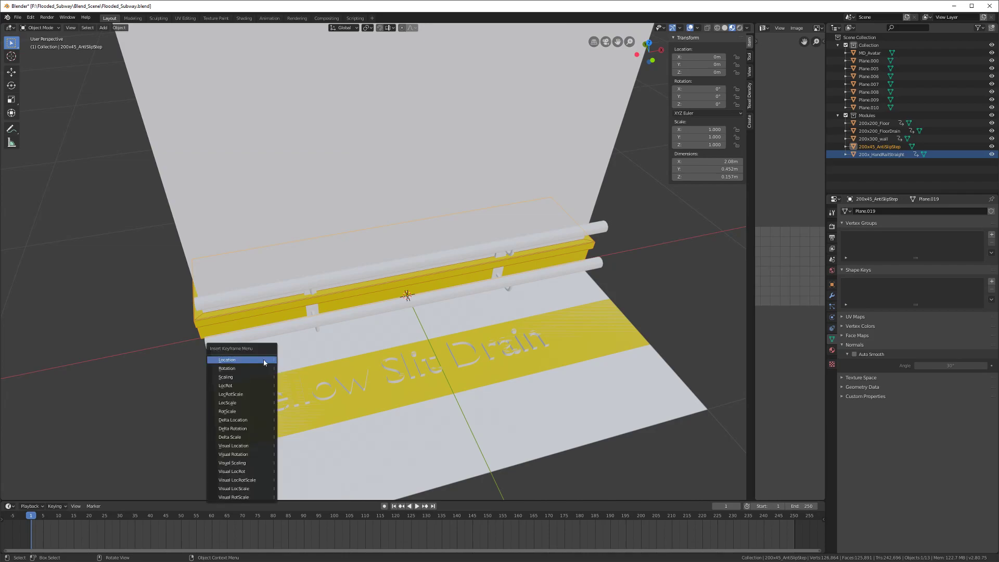
left_click(264, 361)
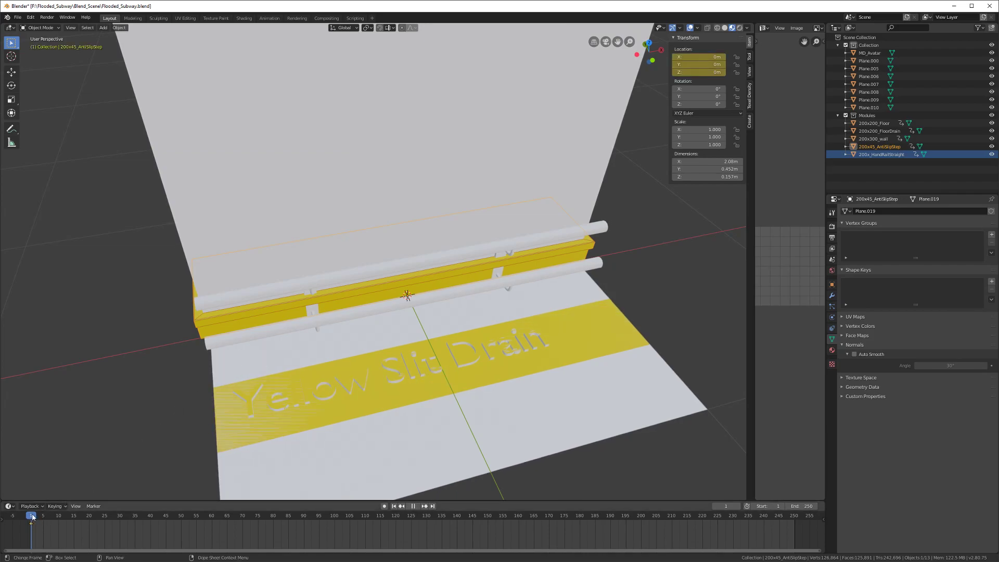
Step: On frame 2, move the mat 6 m along X and 2 m along Y and keyframe it
left_click(33, 516)
scroll(246, 338, "down", 6)
middle_click_drag(281, 318, 421, 342, "shift")
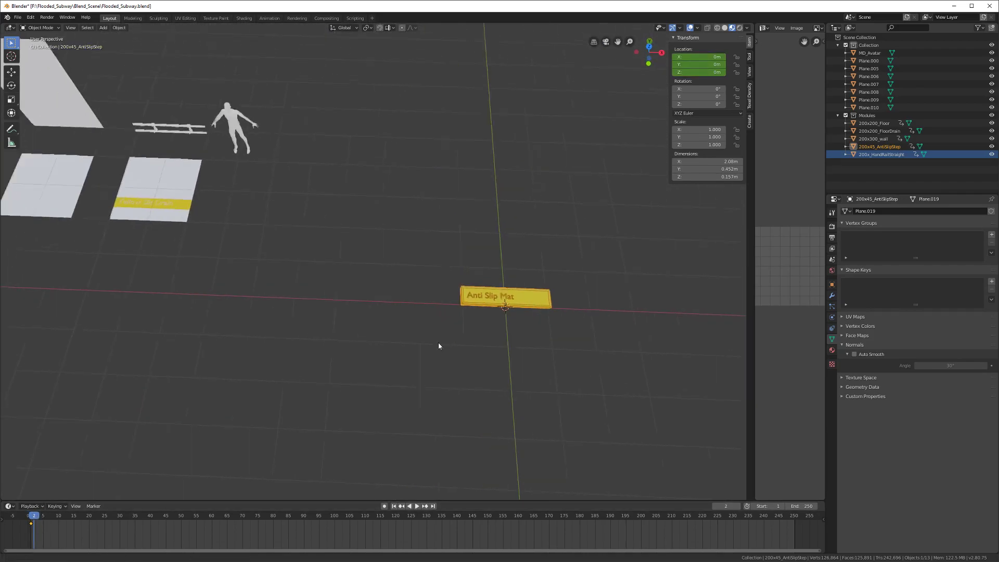
key("g")
key("x")
left_click(331, 343)
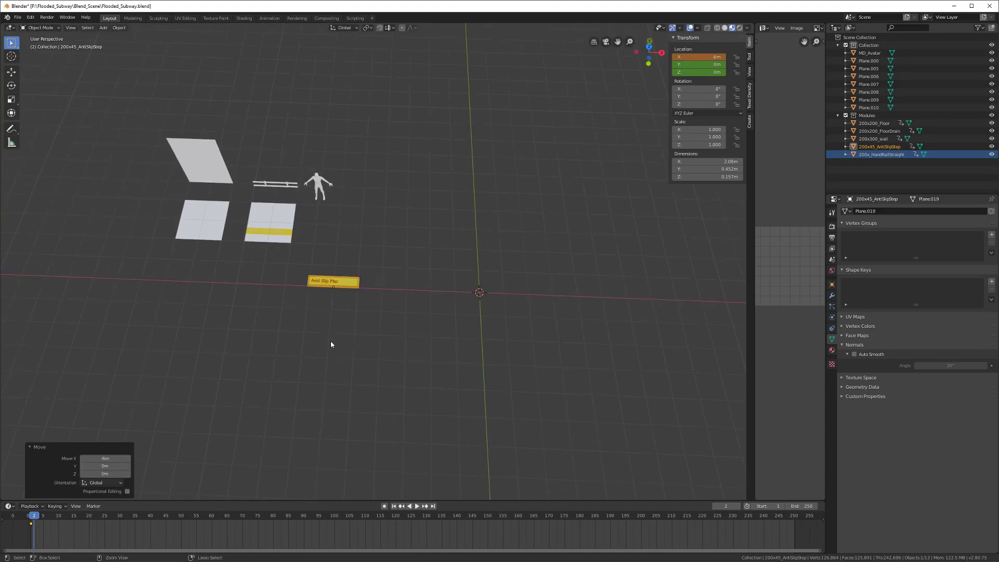
middle_click_drag(330, 344, 367, 341)
key("g")
key("y")
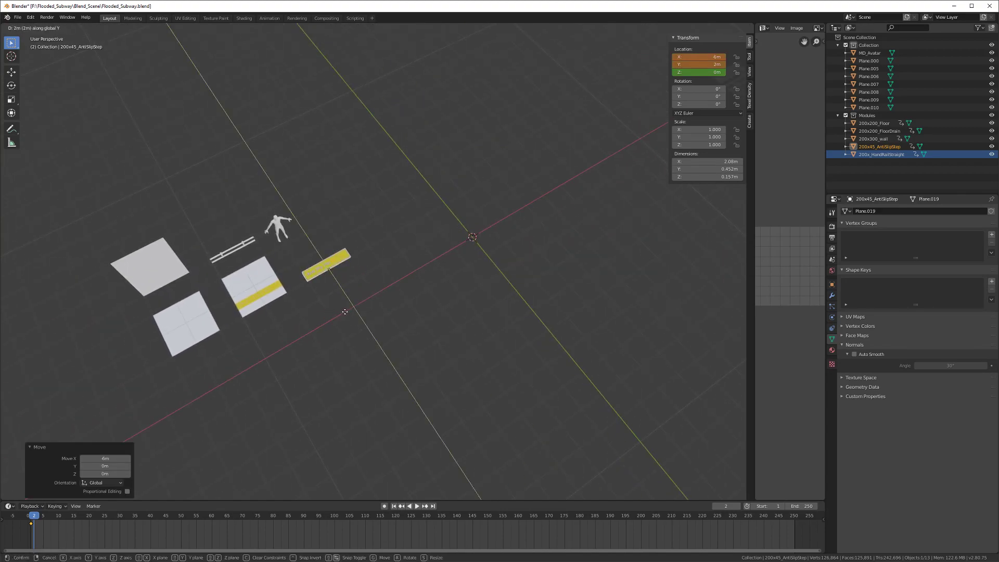
left_click(345, 311)
scroll(345, 312, "up", 3)
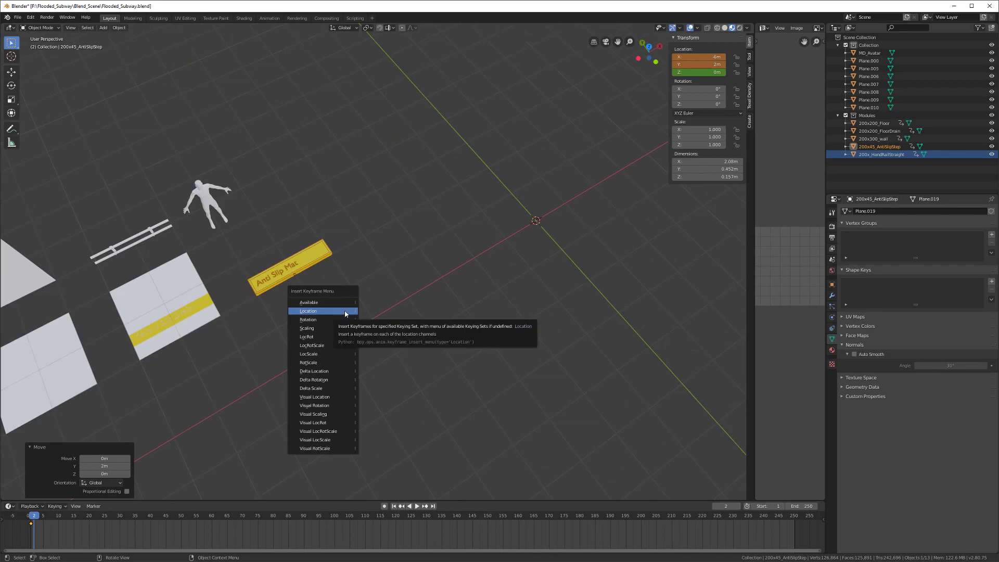
left_click(345, 312)
scroll(350, 313, "down", 4)
Step: Save the file, then select and frame the 200x200_Floor tile and save again
key("ctrl+s")
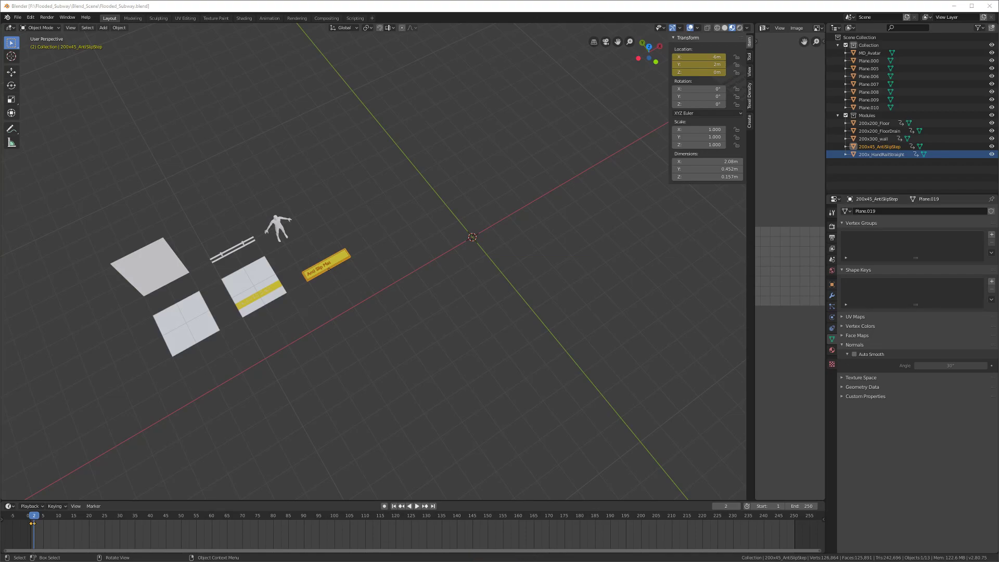
middle_click_drag(301, 426, 302, 386)
scroll(302, 386, "up", 3)
key("ctrl+s")
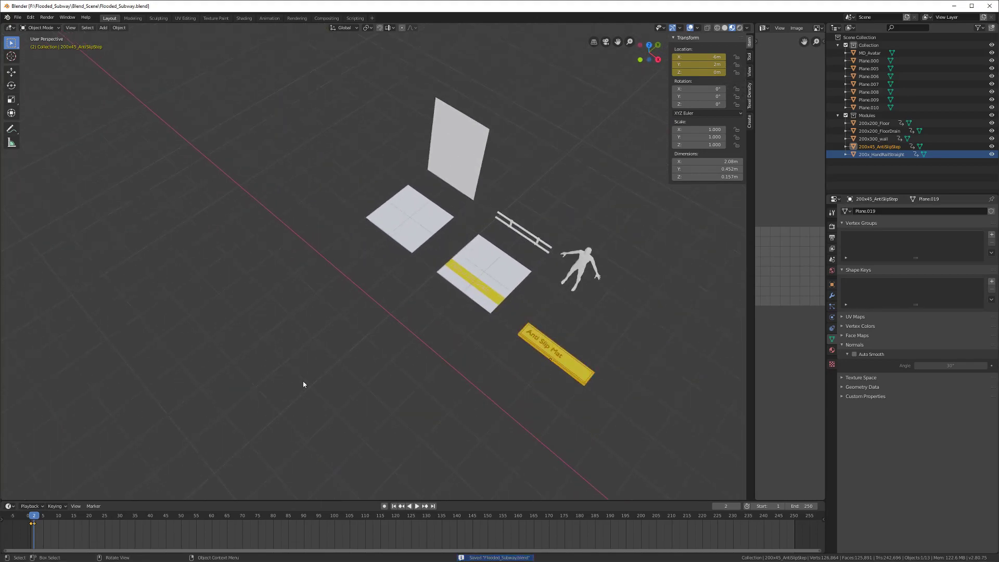
middle_click_drag(549, 249, 288, 288)
left_click(375, 278)
key("KP_Decimal")
scroll(373, 276, "down", 5)
scroll(349, 279, "up", 4)
key("ctrl+s")
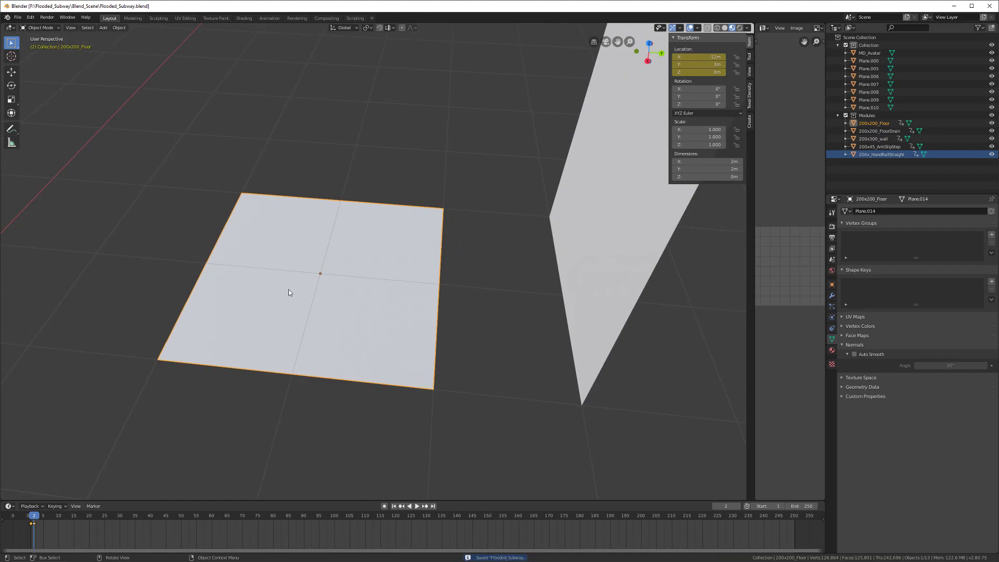
Step: Duplicate the floor tile in place and flip the copy 180° about X
scroll(310, 304, "down", 3)
scroll(310, 305, "down", 2)
middle_click_drag(302, 310, 397, 298)
key("shift+d")
right_click(429, 367)
middle_click_drag(428, 367, 407, 363)
type("rx180")
key("Return")
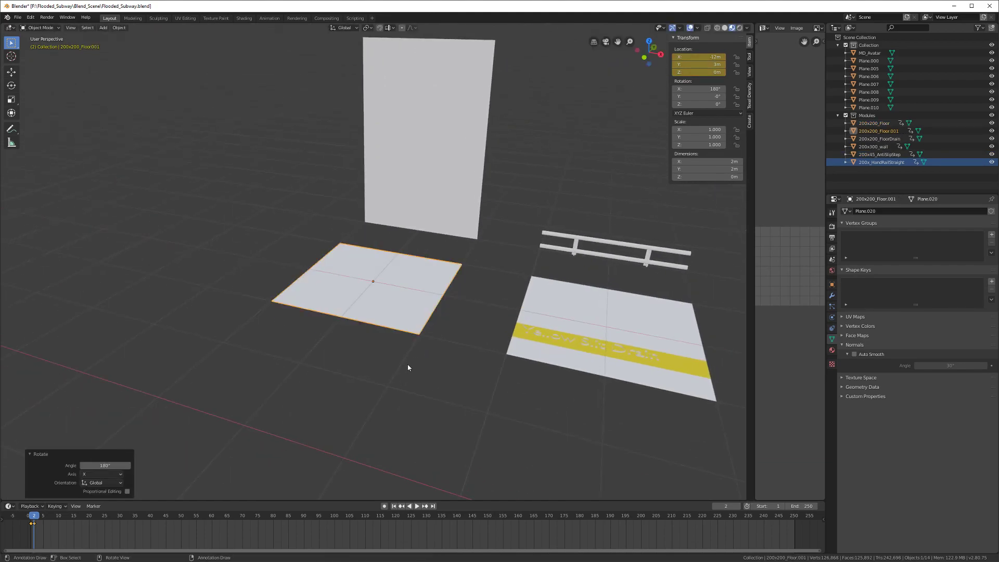
Step: Raise the flipped copy 3 m in Z, shift it 1 m along Y over the wall, and save
middle_click_drag(408, 367, 298, 380)
key("g")
key("z")
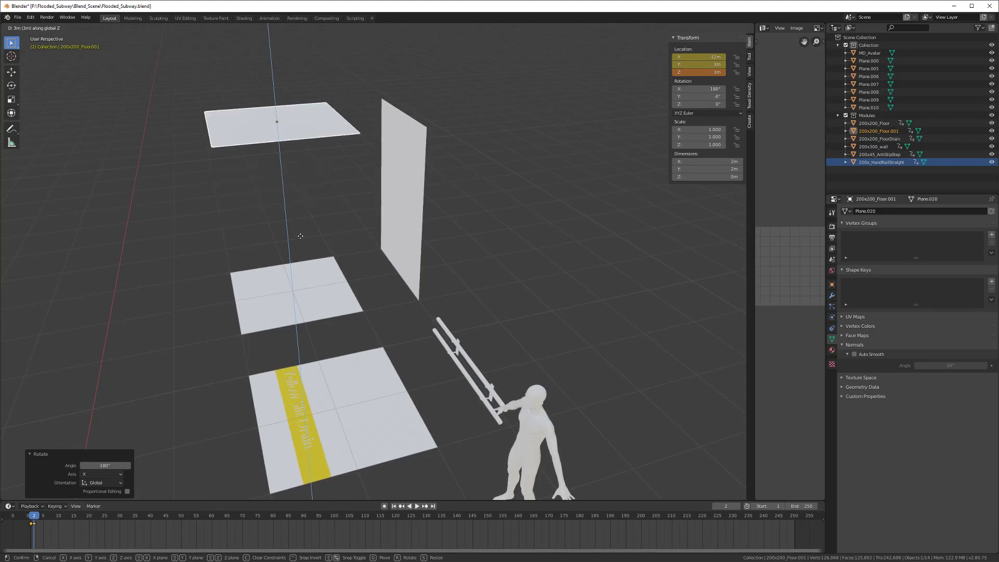
left_click(300, 239)
middle_click_drag(300, 239, 296, 292)
key("g")
key("x")
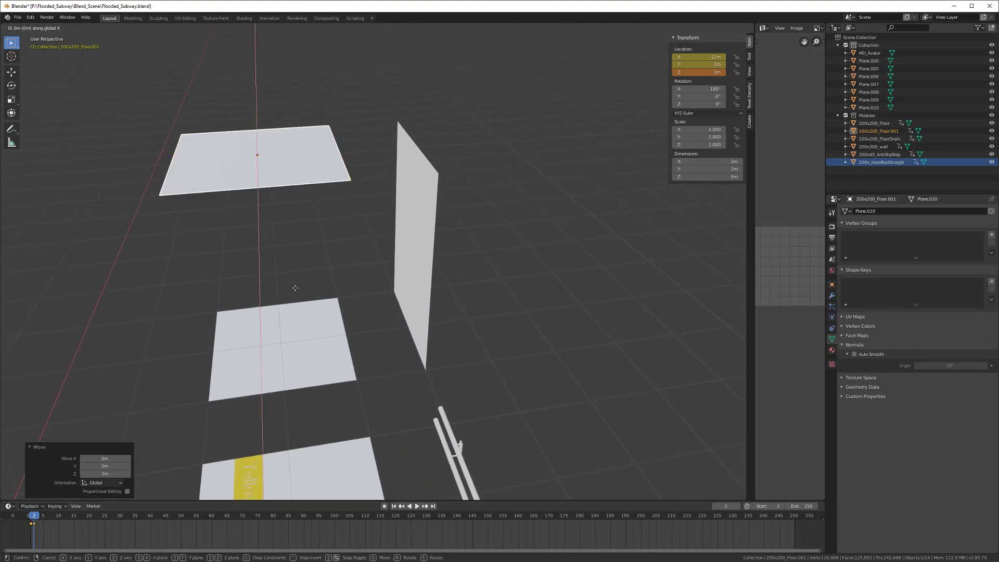
key("y")
left_click(356, 294)
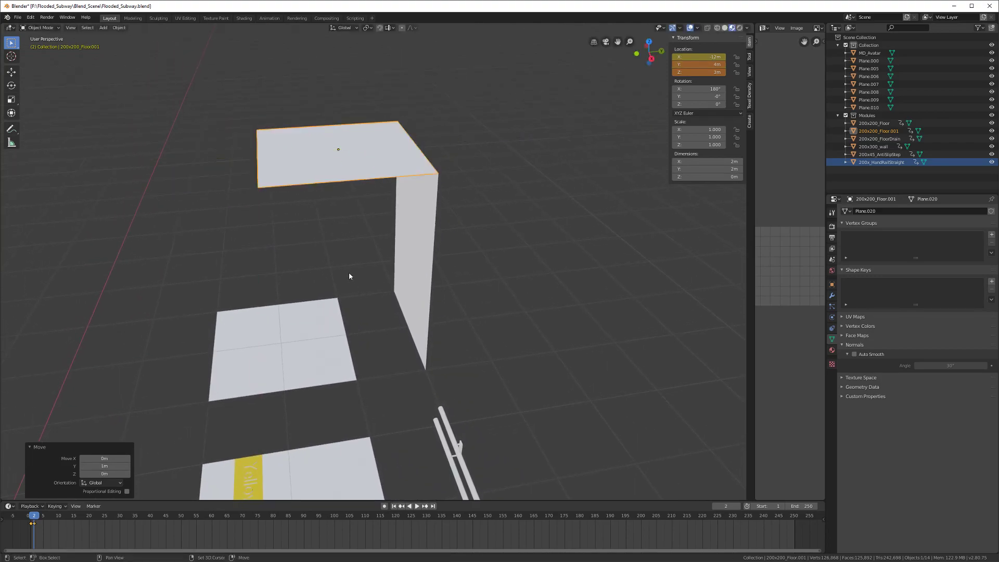
key("ctrl+s")
Step: Raise the ceiling tile a further 0.5 m along Z
mouse_move(347, 321)
middle_mouse_down()
mouse_move(339, 305)
mouse_move(339, 339)
mouse_move(337, 324)
middle_mouse_up()
key("g")
key("z")
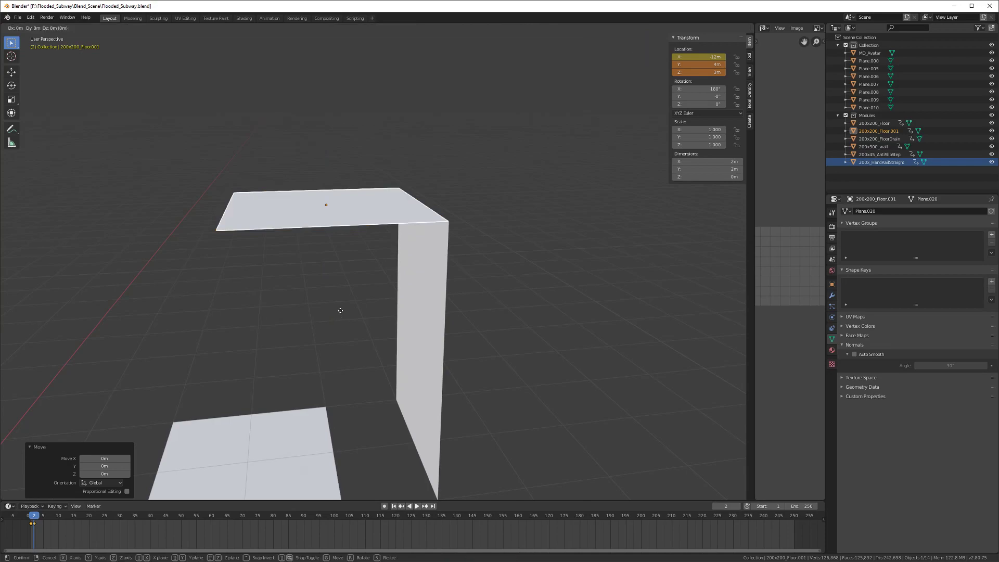
type(".5")
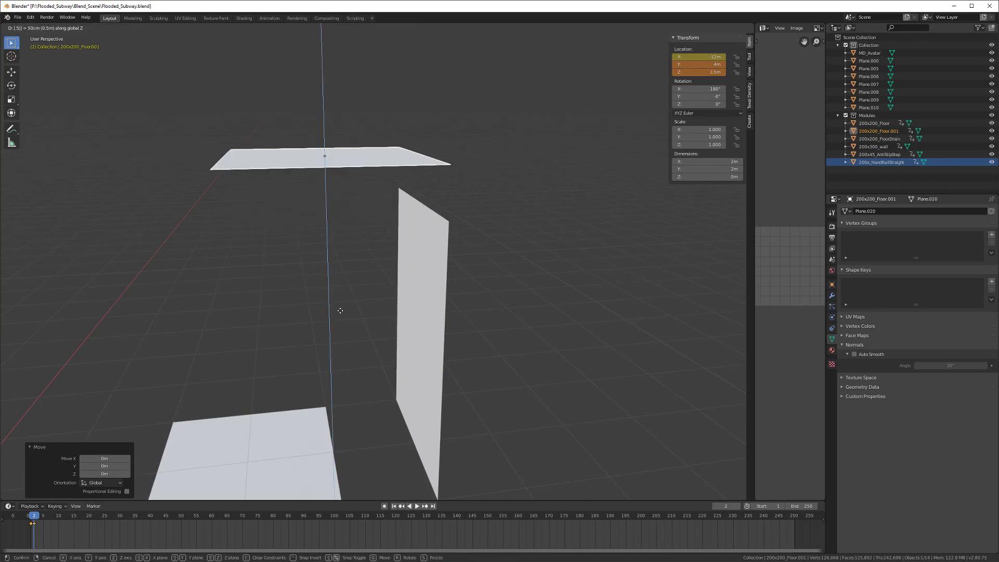
key("Return")
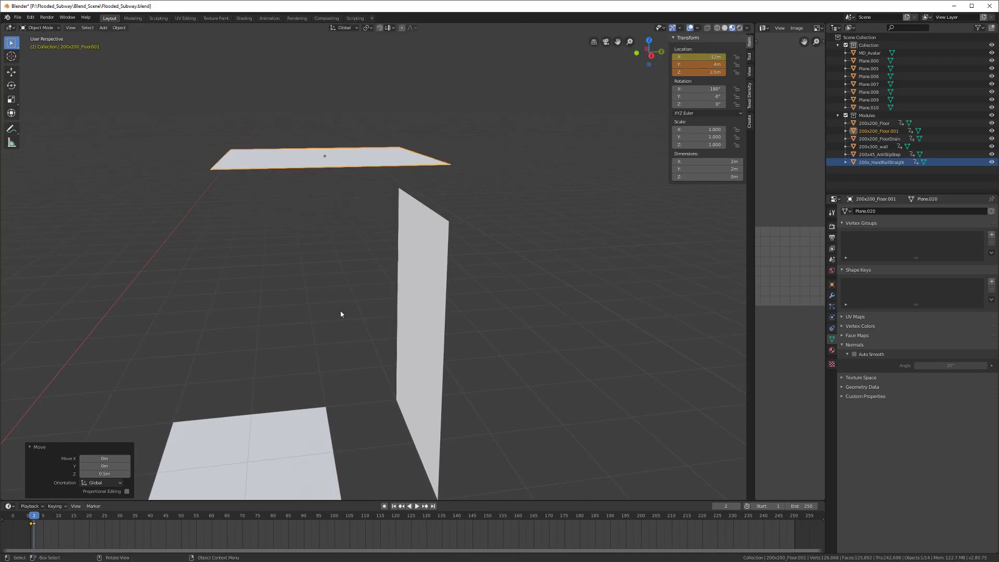
scroll(338, 320, "up", 2)
Step: Add a loop cut across the ceiling tile and slide it 0.5 m along Y
key("Tab")
key("ctrl+r")
left_click(325, 218)
key("g")
key("x")
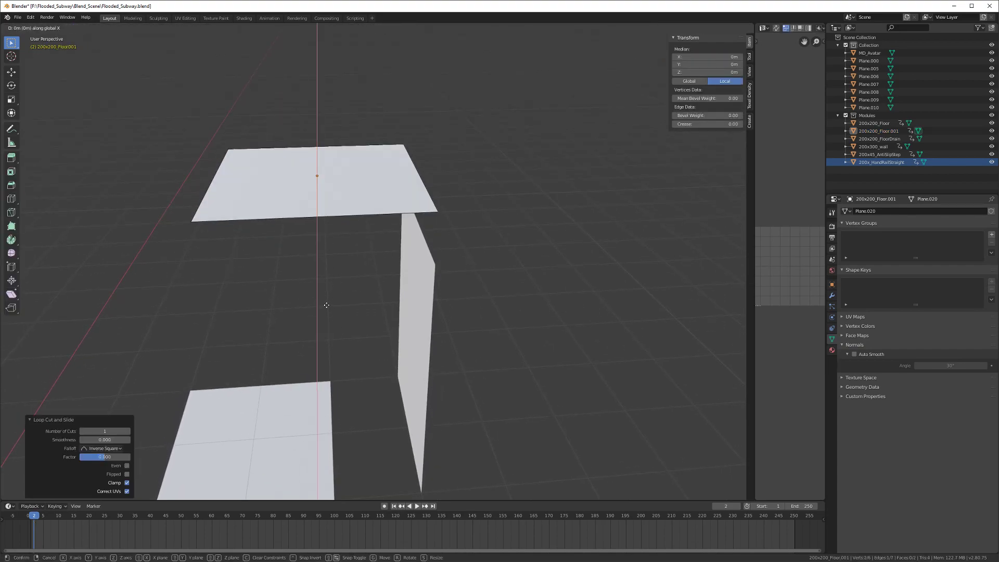
type("y0.5")
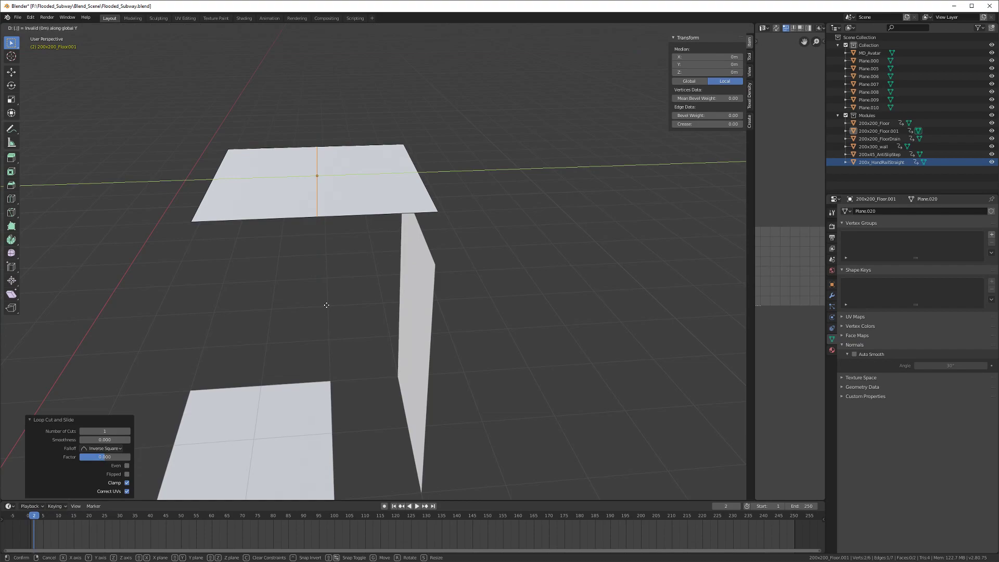
key("Return")
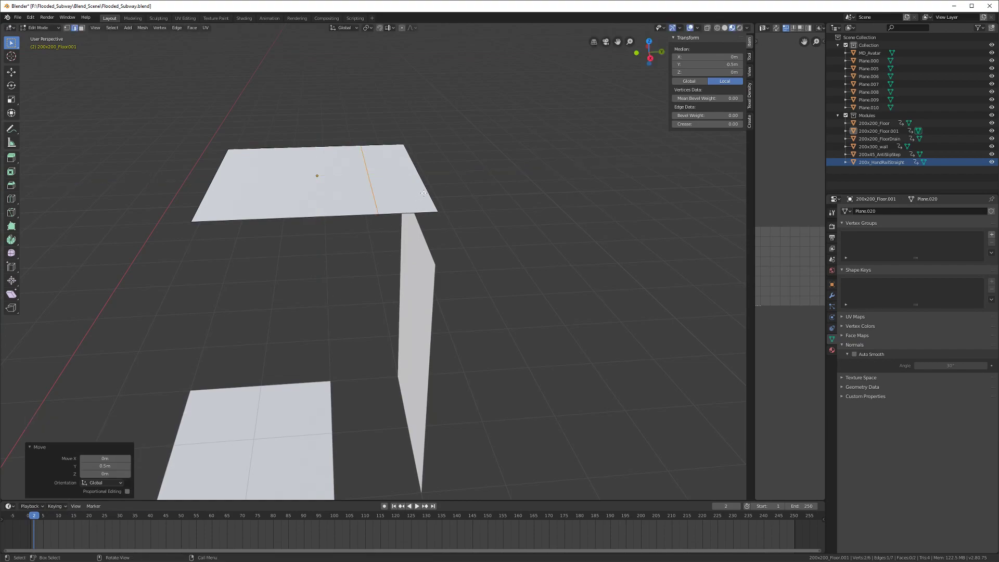
Step: Lower the tile's outer edge 0.5 m along Z
left_click(423, 183)
middle_click_drag(392, 282, 390, 254)
type("gz")
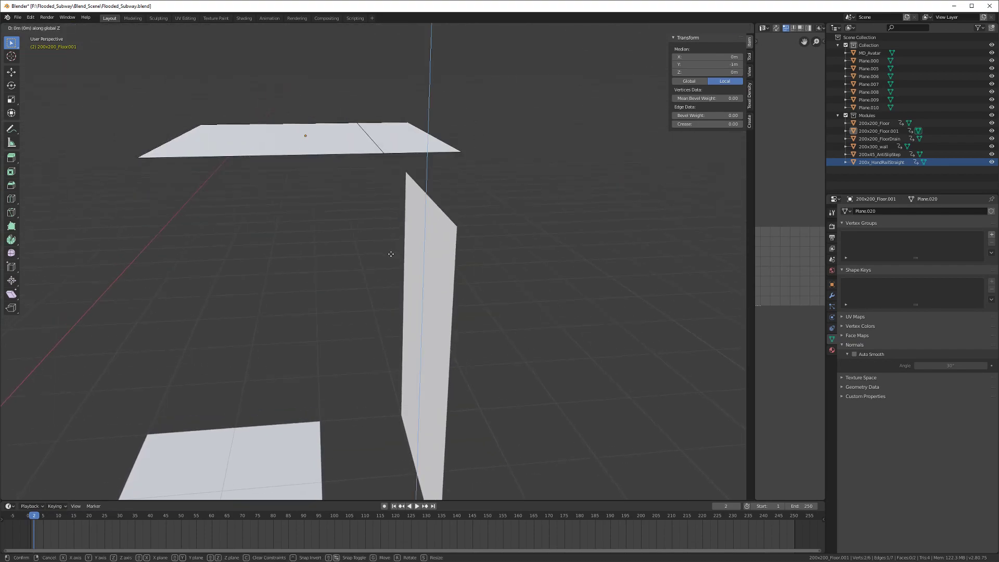
type("-0.5")
key("Return")
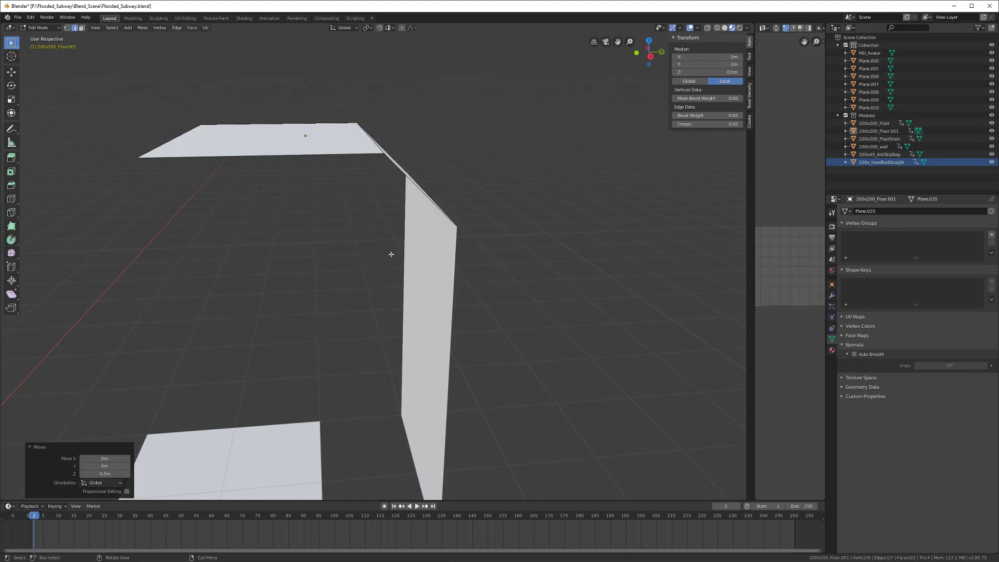
middle_click_drag(391, 254, 332, 242)
Step: Bevel the ceiling's corner edge and return to Object Mode
left_click(363, 207)
scroll(361, 264, "up", 2)
scroll(346, 283, "up", 3)
key("ctrl+b")
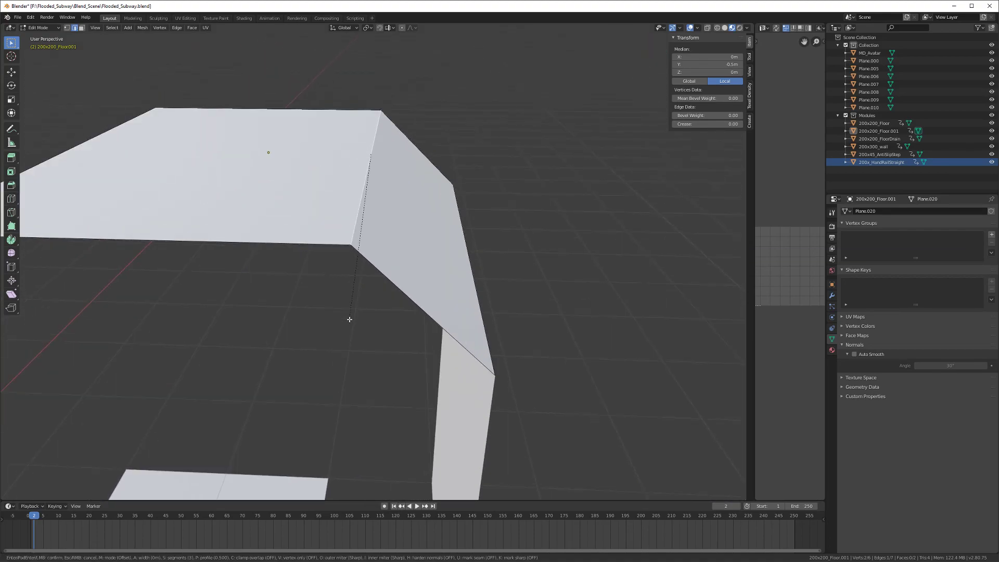
left_click(350, 323)
key("Tab")
right_click(336, 198)
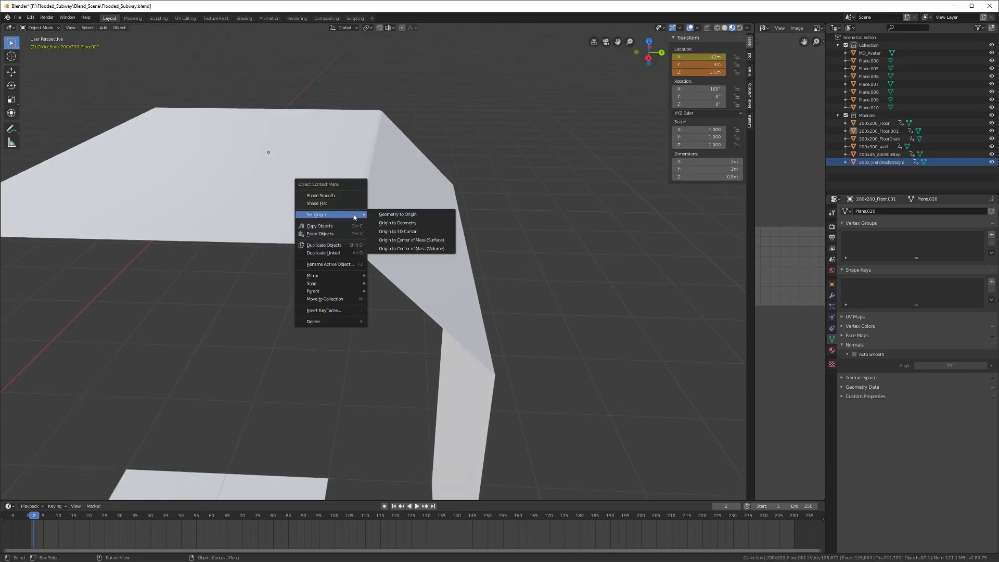
Step: Apply smooth shading with Auto Smooth to the ceiling piece
left_click(341, 202)
left_click(855, 355)
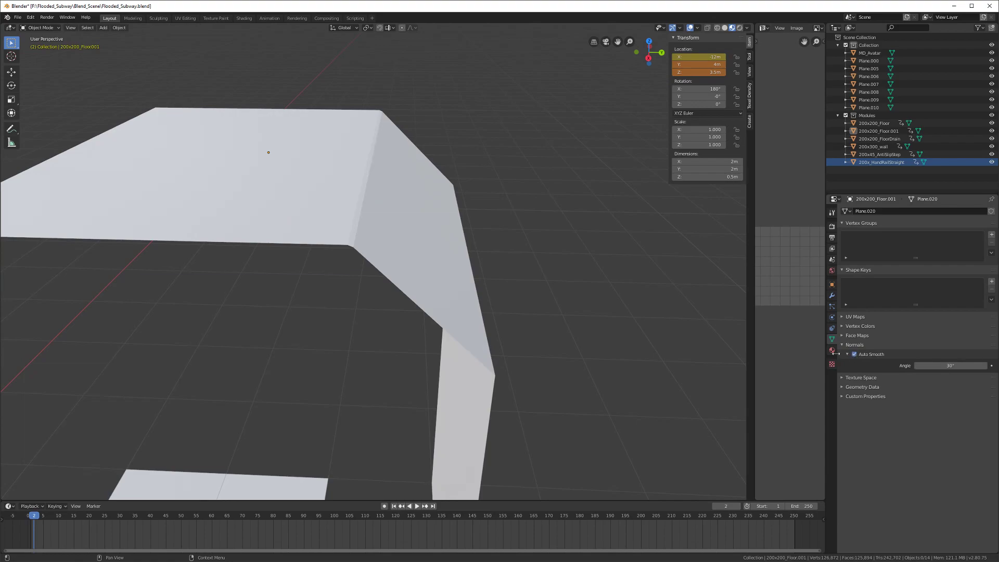
left_click(374, 236)
right_click(373, 236)
left_click(373, 237)
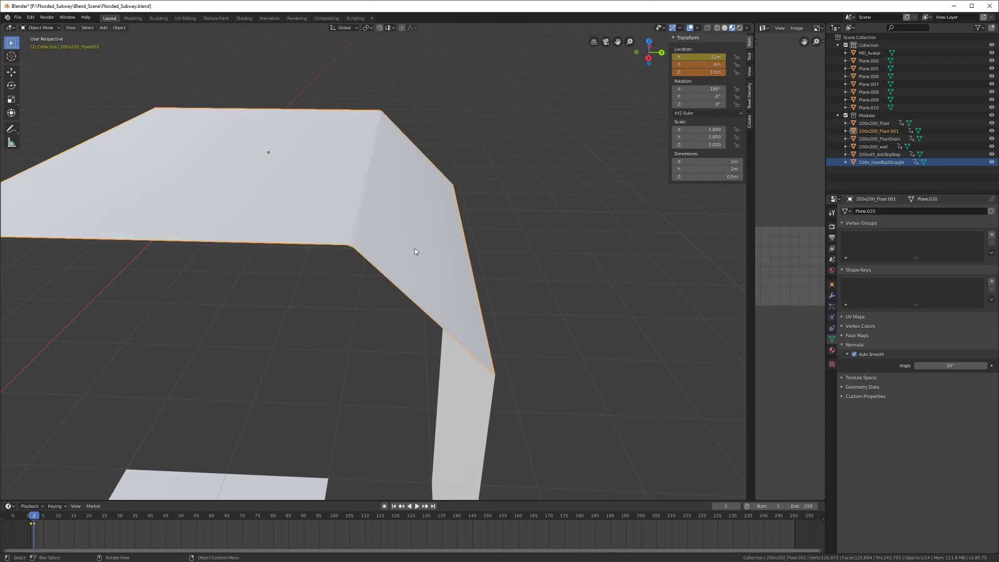
Step: Add a Weighted Normal modifier to the ceiling, deselect it, and save the blend file
left_click(832, 295)
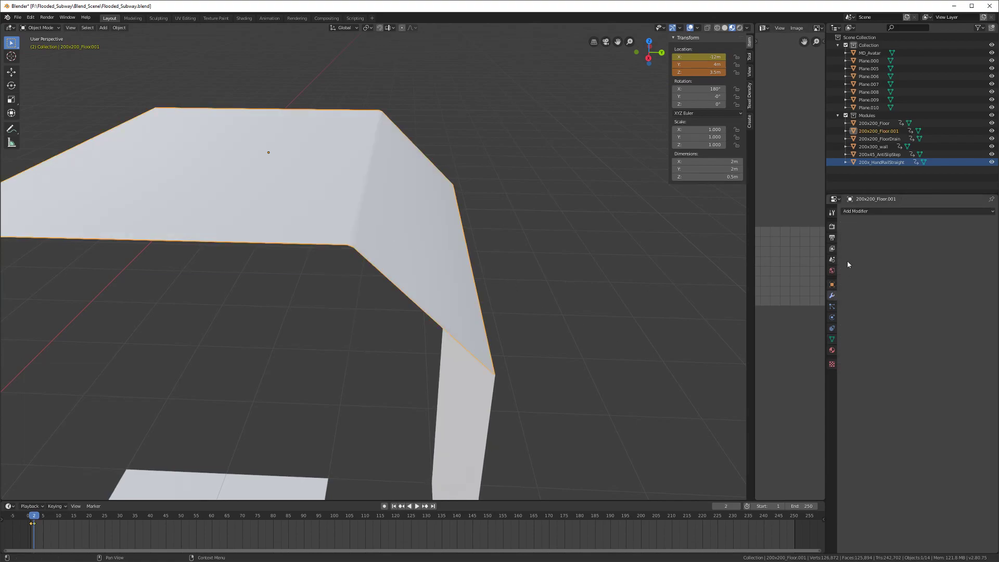
left_click(863, 211)
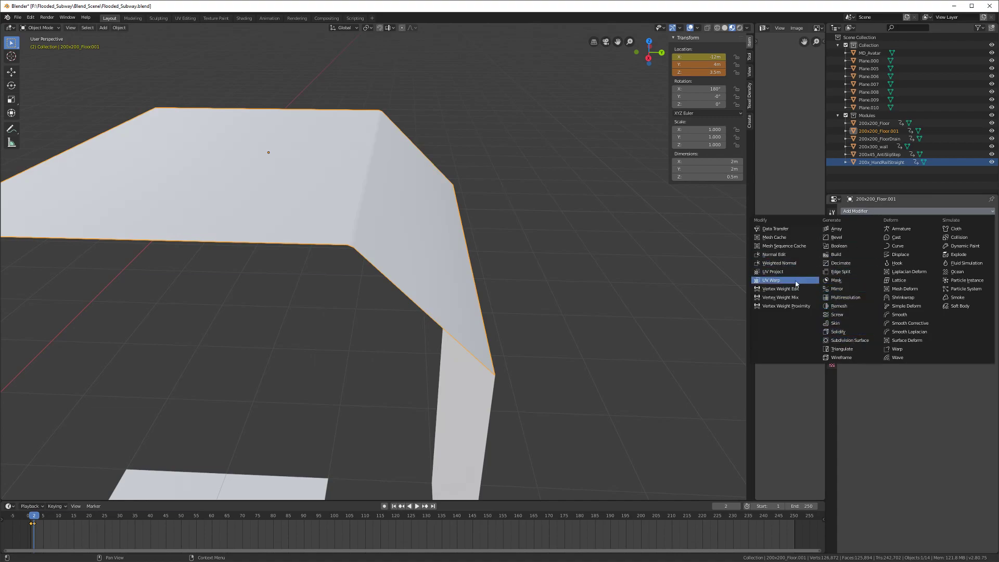
left_click(785, 264)
mouse_move(457, 283)
middle_mouse_down()
mouse_move(406, 296)
mouse_move(513, 245)
mouse_move(412, 265)
mouse_move(517, 274)
mouse_move(455, 281)
middle_mouse_up()
key("alt+a")
scroll(413, 265, "up", 4)
key("ctrl+s")
Step: Inspect the 200x200_Floor.001 piece on the wall from above and save again
middle_click_drag(374, 285, 437, 292, "shift")
scroll(423, 285, "up", 3)
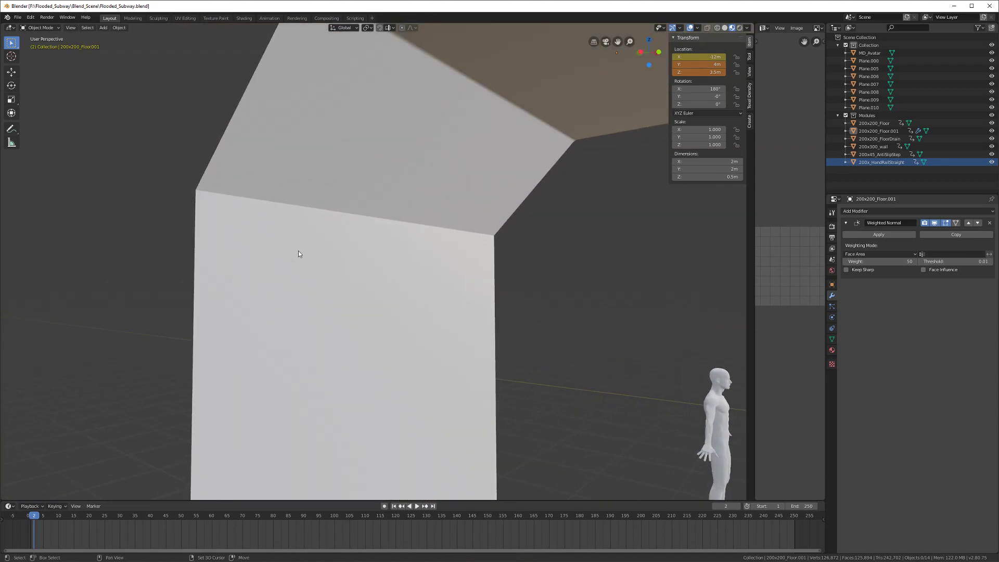
middle_click_drag(296, 250, 361, 253, "shift")
scroll(359, 251, "up", 2)
scroll(284, 162, "down", 4)
mouse_move(316, 171)
middle_mouse_down()
mouse_move(276, 194)
mouse_move(321, 188)
middle_mouse_up()
scroll(277, 195, "down", 2)
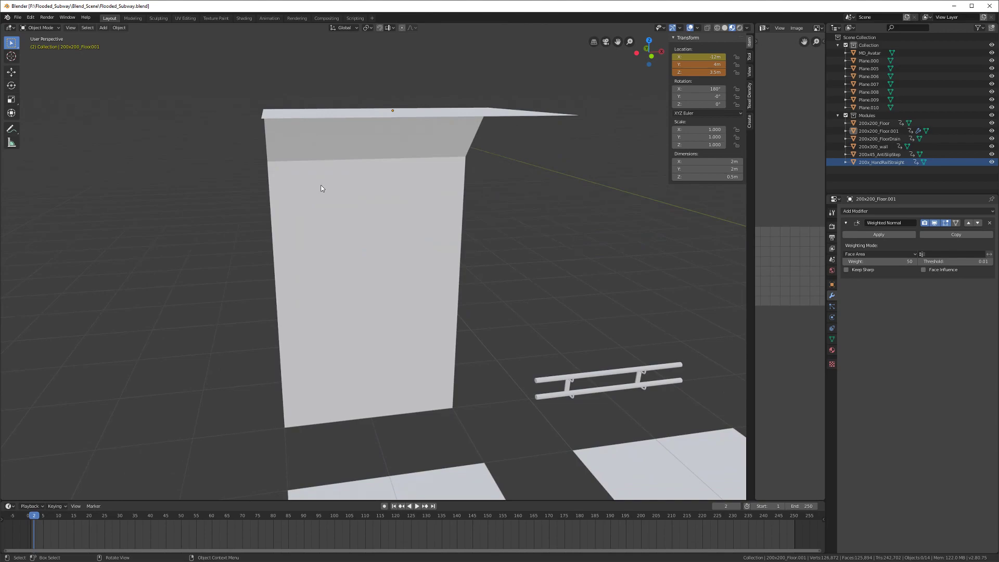
scroll(321, 189, "down", 2)
middle_click_drag(358, 193, 308, 234)
key("ctrl+s")
scroll(312, 228, "down", 1)
Step: Move 200x200_Floor.001 along X to -15 m and save the blend file
left_click(332, 194)
middle_click_drag(334, 196, 471, 232)
scroll(480, 234, "down", 3)
key("g")
key("x")
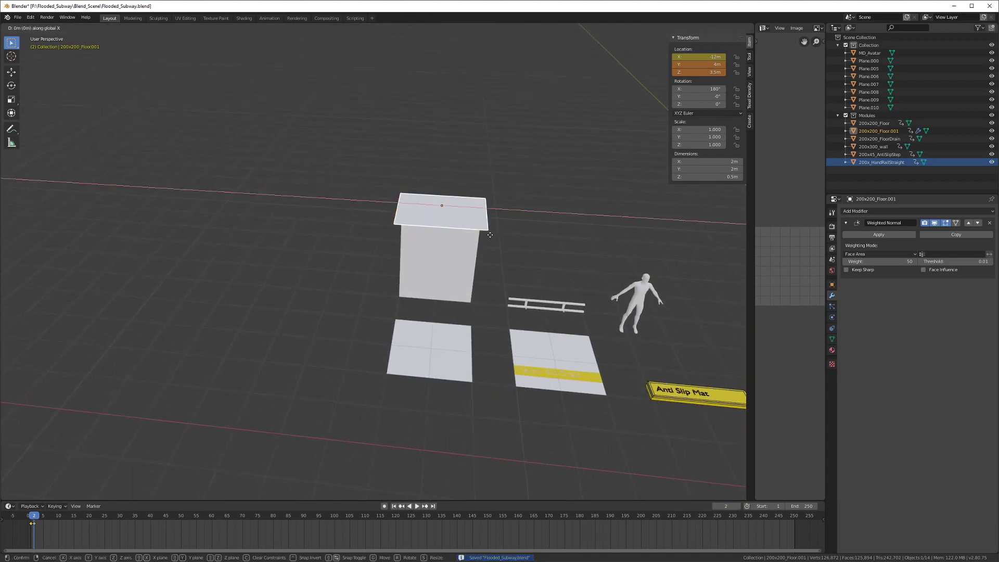
left_click(371, 238)
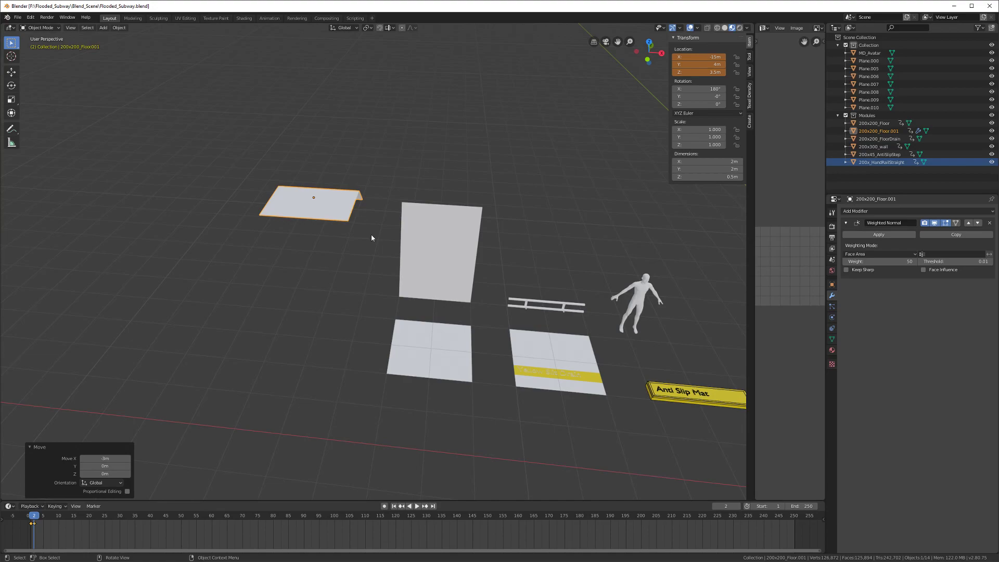
middle_click_drag(375, 235, 405, 317)
key("ctrl+s")
Step: Orbit the view to reveal the avatar and the Anti Slip Mat
scroll(454, 306, "down", 4)
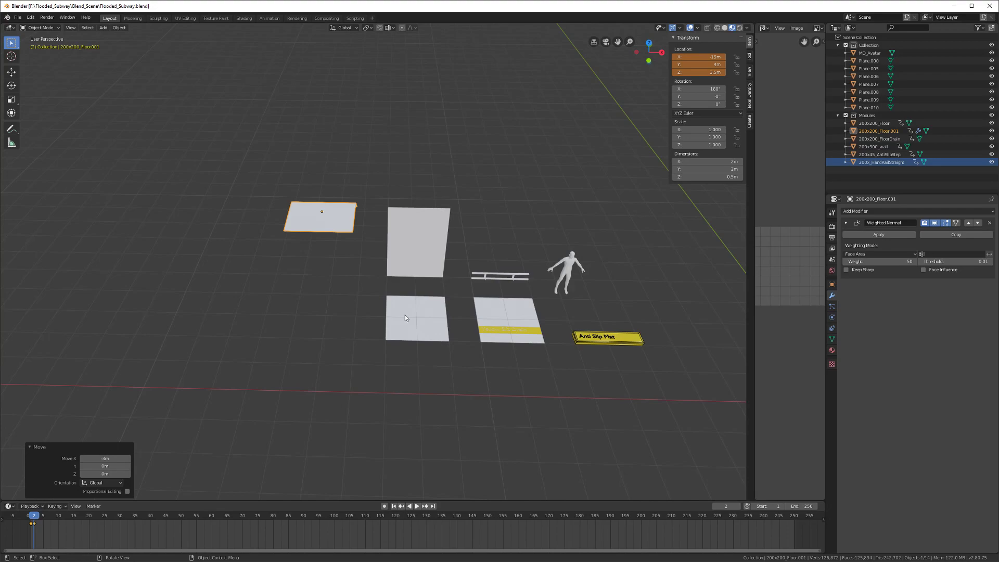
scroll(399, 314, "up", 2)
middle_click_drag(410, 292, 344, 305)
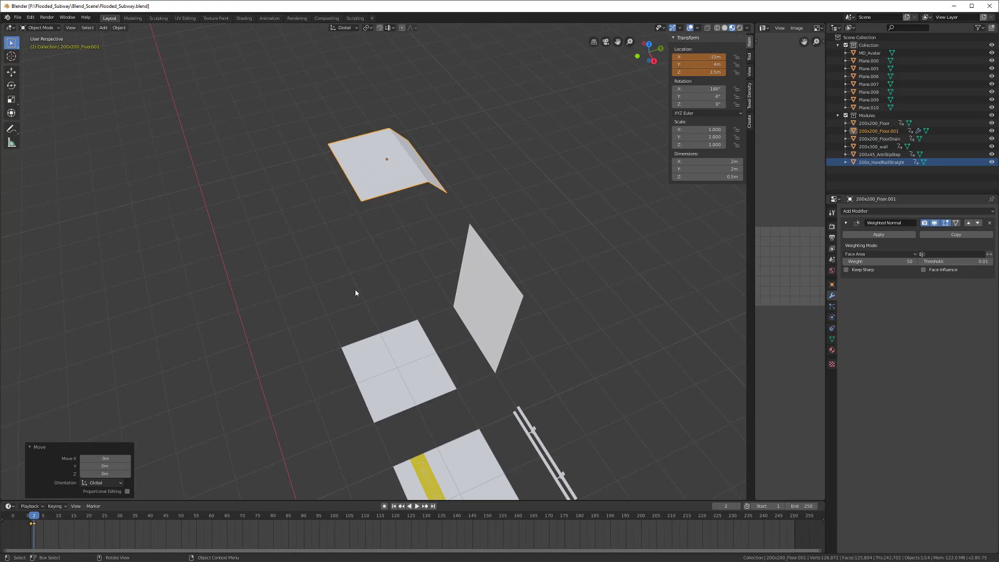
middle_click_drag(355, 292, 224, 287)
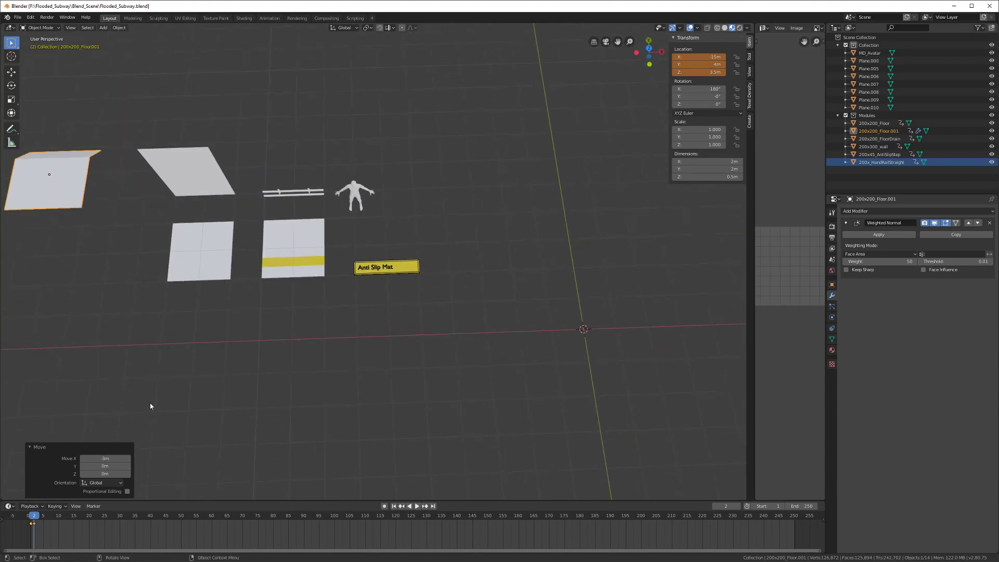
Step: Rename the yellow-striped drain tile to 200x200_FloorDrainTile
left_click(287, 263)
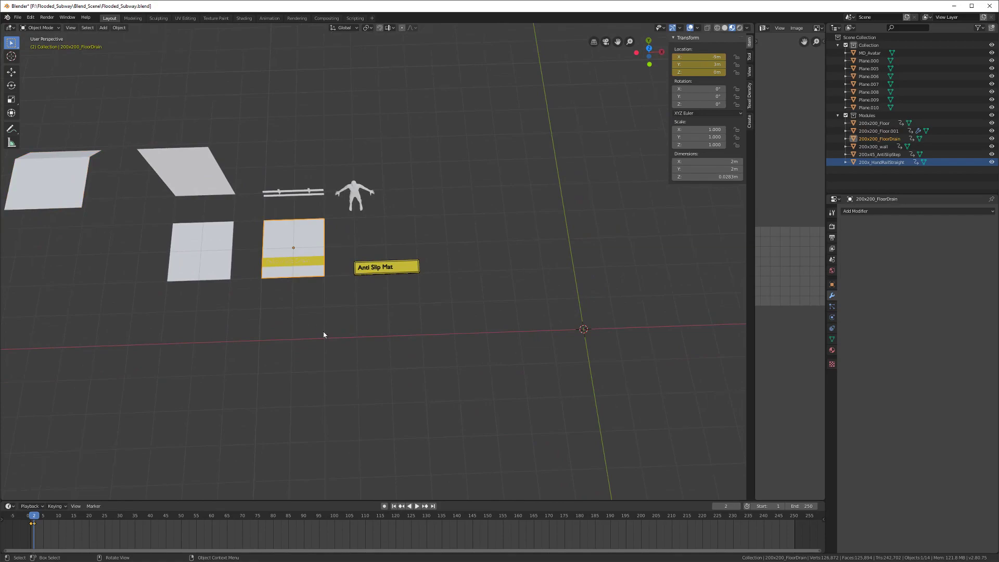
scroll(326, 317, "up", 3)
scroll(283, 379, "down", 5)
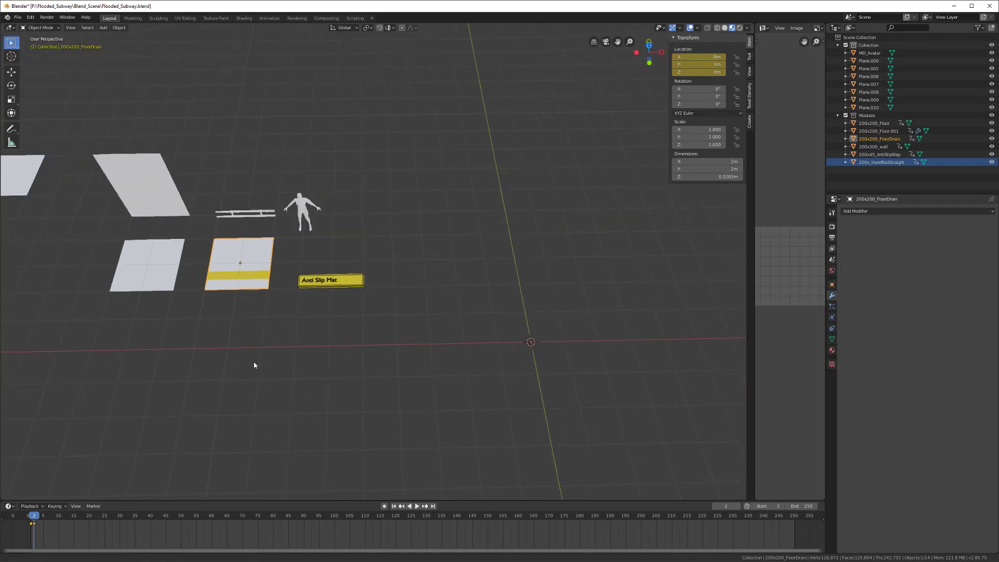
right_click(37, 517)
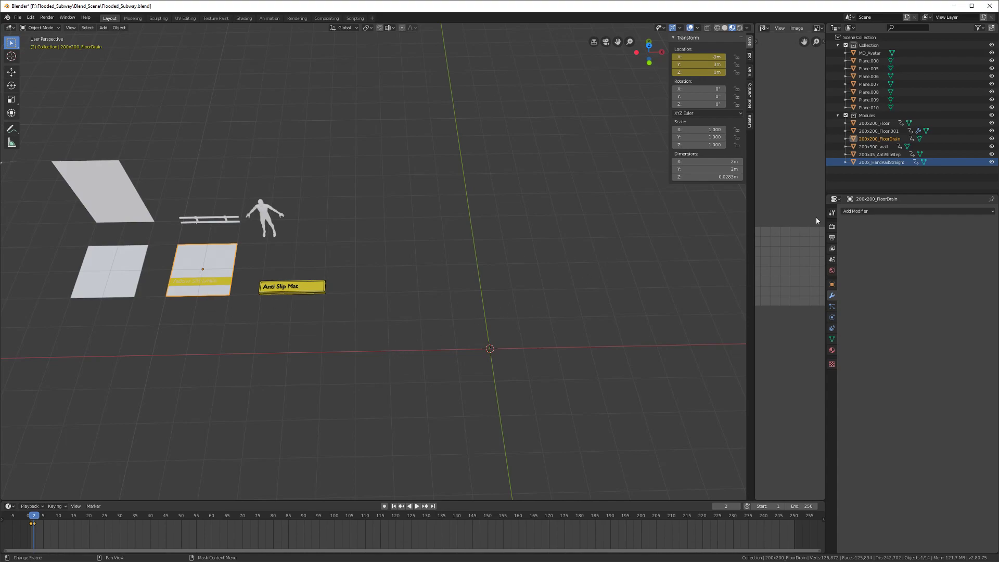
double_click(885, 138)
type("Tile")
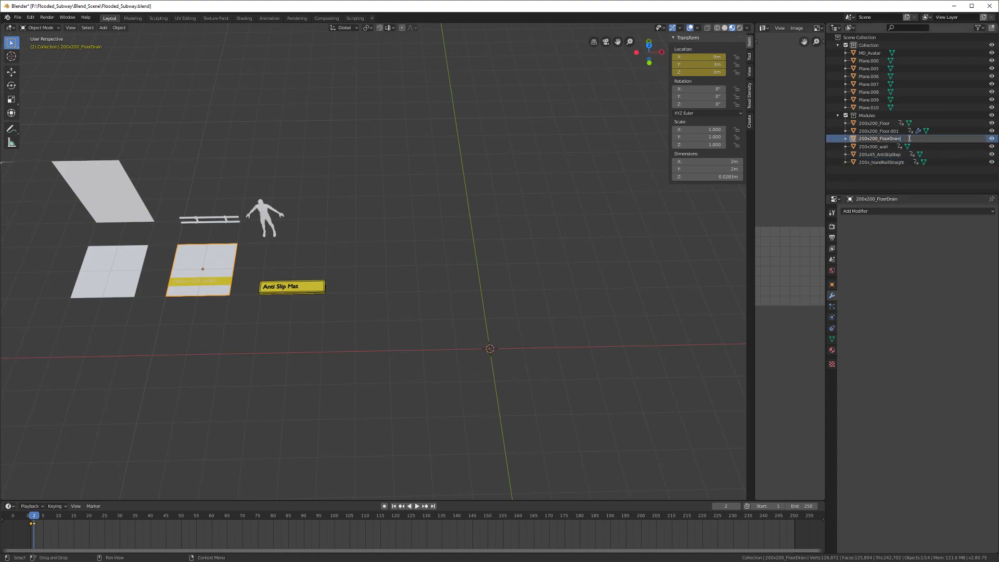
key("Return")
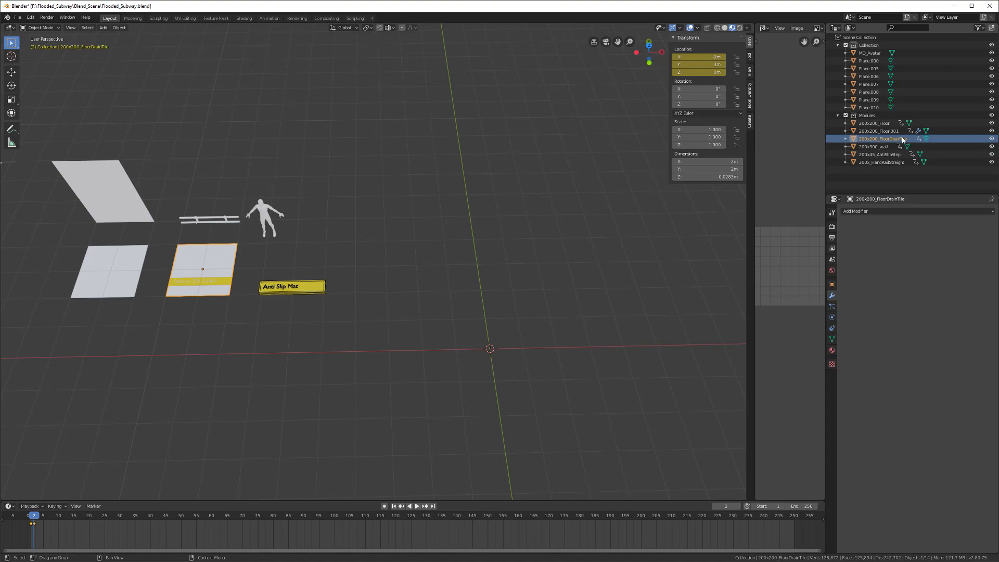
Step: Give the plain 200x200_Floor tile the Broken_Tile material
left_click(832, 350)
middle_click_drag(349, 303, 284, 287)
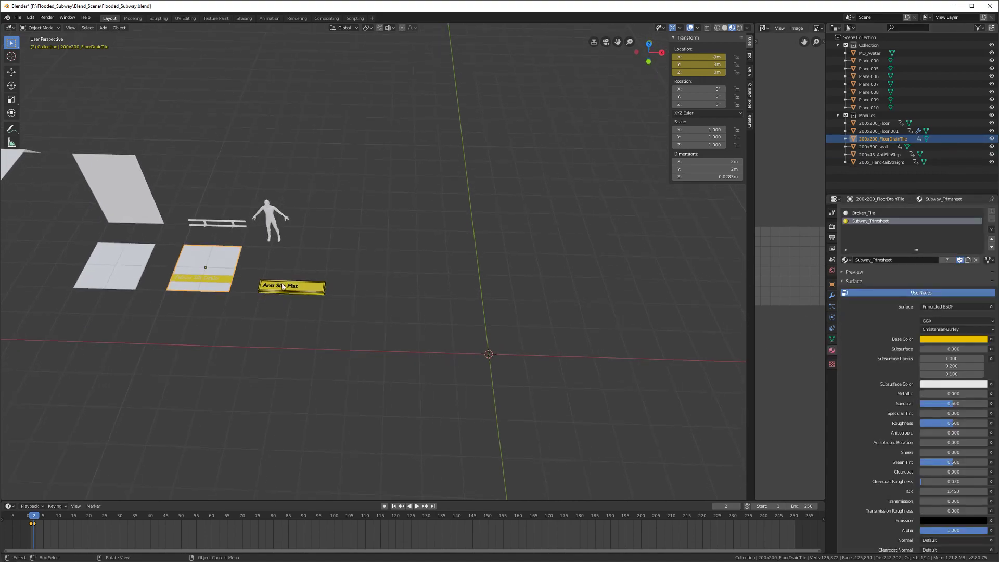
key("ctrl+s")
middle_click_drag(128, 275, 274, 291, "shift")
left_click(276, 293)
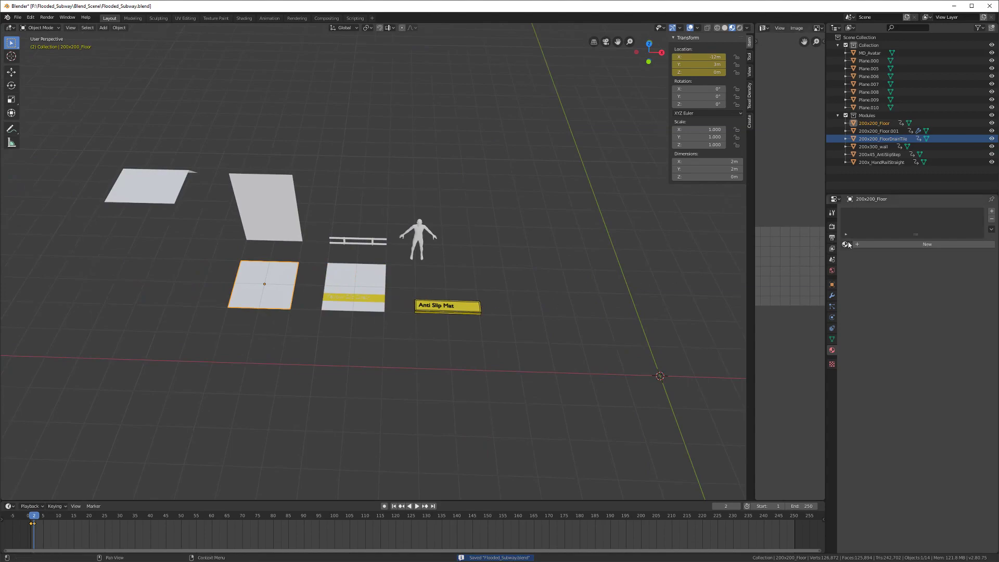
left_click(846, 244)
left_click(866, 256)
Step: Assign Broken_Tile to the 200x300_wall and save the blend file
middle_click_drag(395, 276, 466, 300, "shift")
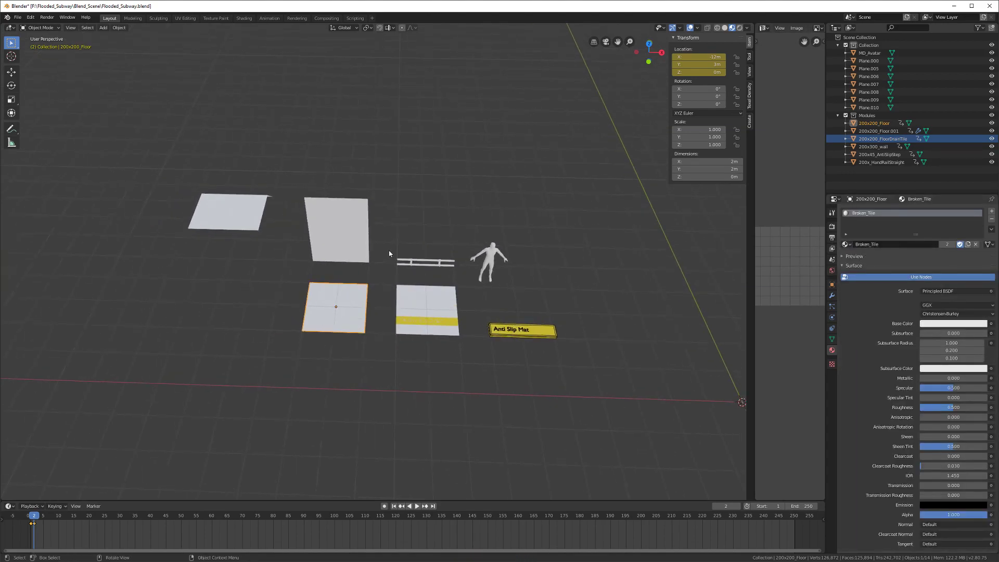
left_click(335, 228)
left_click(847, 244)
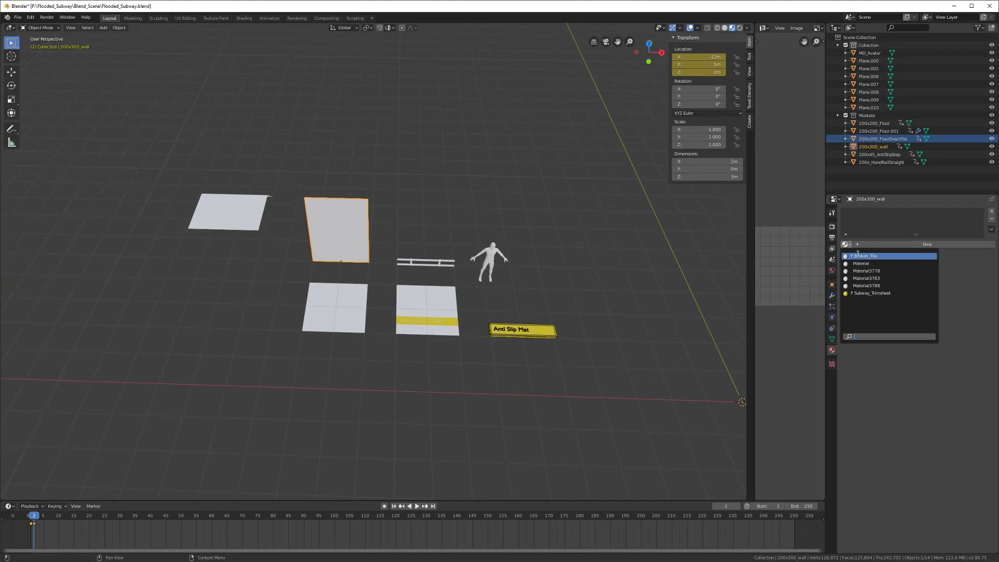
left_click(858, 255)
middle_click_drag(366, 302, 320, 301)
key("ctrl+s")
scroll(319, 303, "up", 5)
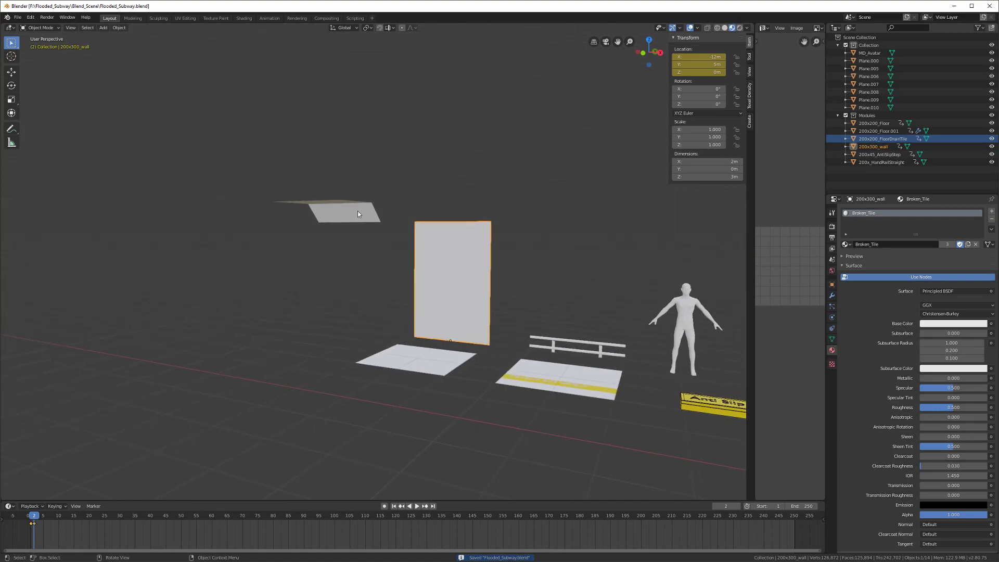
left_click(357, 213)
scroll(358, 213, "down", 5)
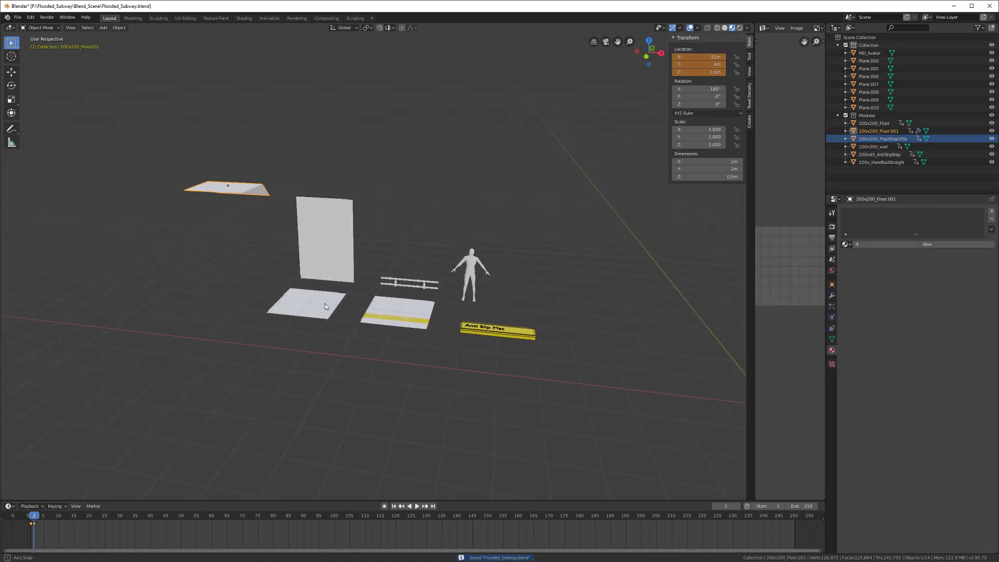
middle_click_drag(324, 306, 342, 319)
key("ctrl+s")
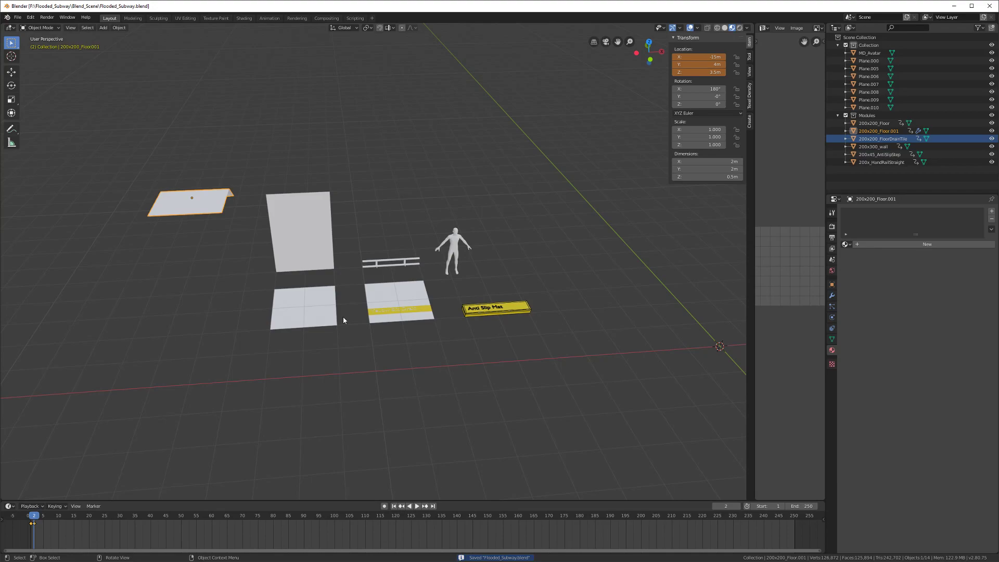
Step: Select the 200x200_FloorDrainTile and look down on it
middle_click_drag(343, 320, 435, 287)
left_click(400, 303)
scroll(389, 308, "down", 2)
key("shift+a")
mouse_move(435, 290)
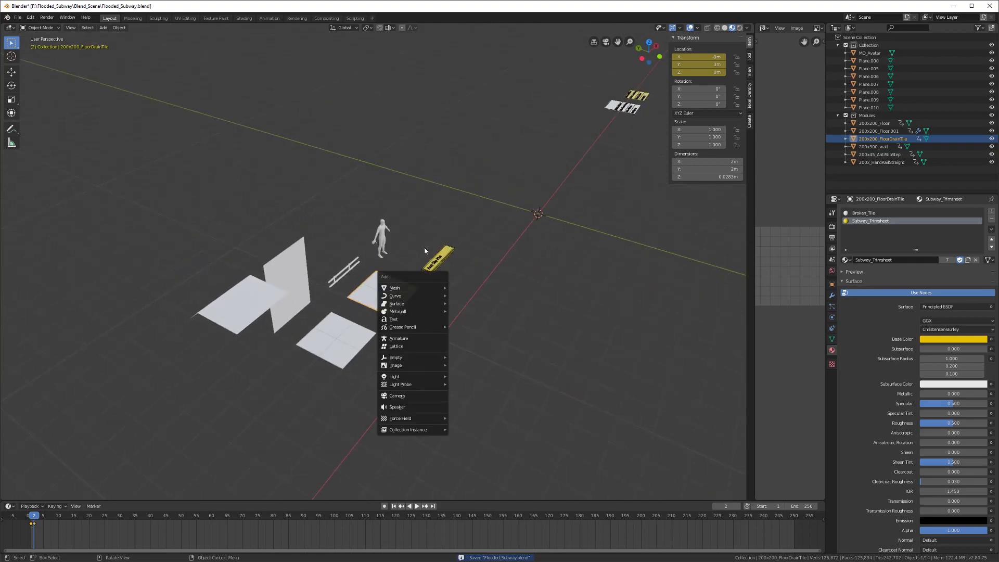
key("Escape")
middle_click_drag(364, 281, 354, 269)
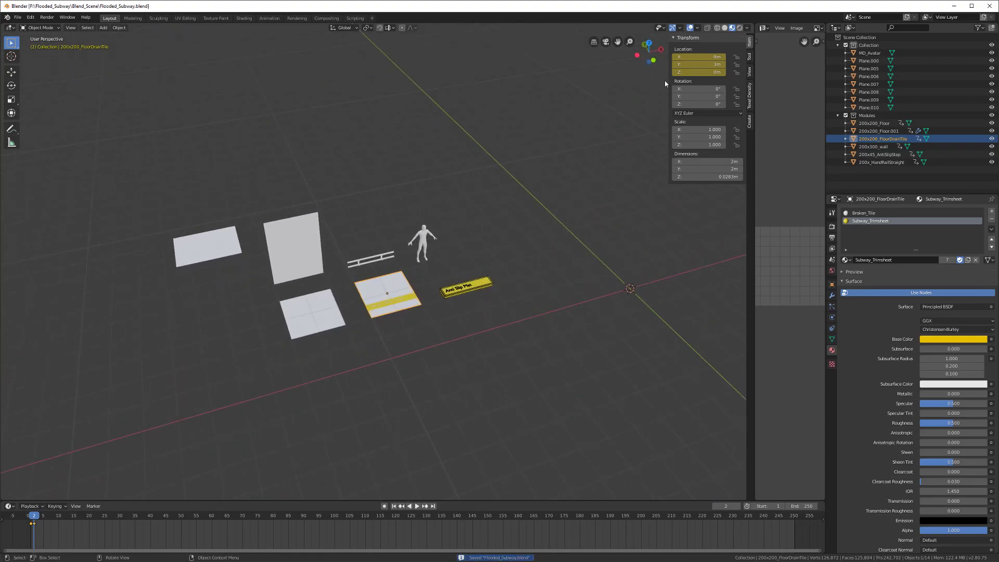
Step: Switch the viewport to Solid shading with Shadow turned on
left_click(747, 28)
left_click(725, 27)
left_click(697, 27)
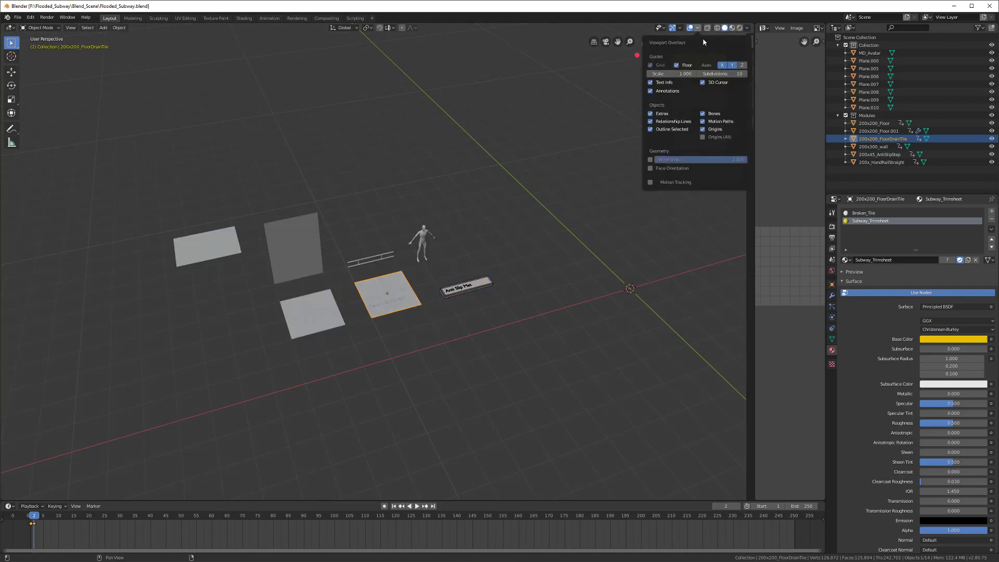
left_click(725, 29)
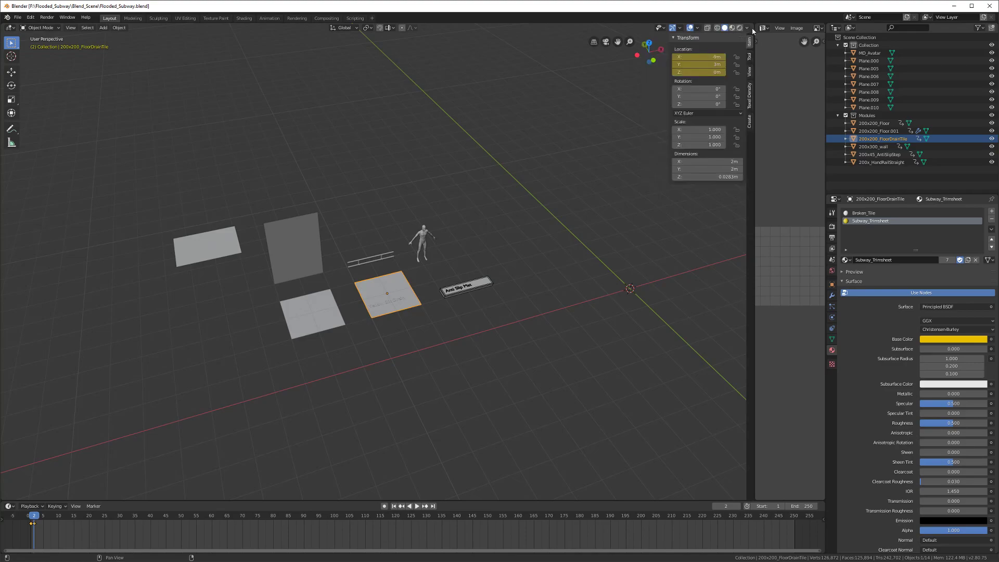
left_click(747, 27)
left_click(704, 193)
Step: Enable Cavity shading with a stronger Ridge value and save the file
left_click(705, 202)
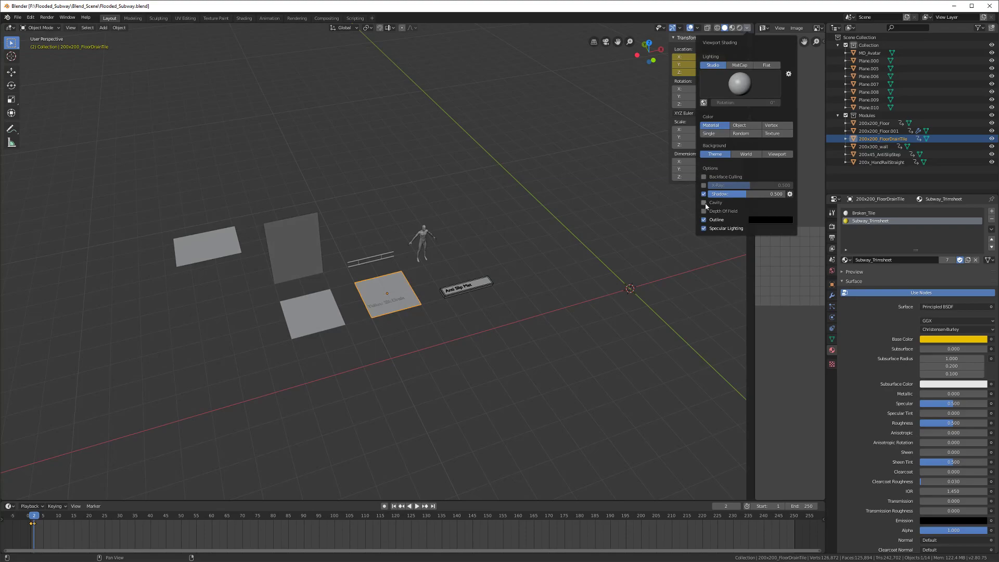
left_click_drag(720, 220, 737, 219)
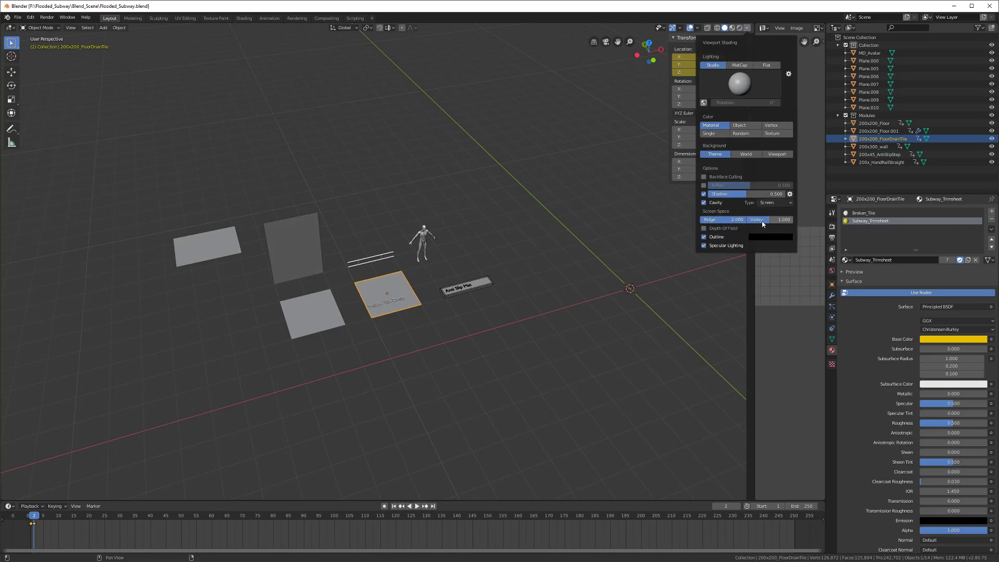
scroll(358, 385, "up", 2)
scroll(358, 384, "up", 5)
middle_click_drag(358, 384, 326, 395)
middle_click_drag(326, 395, 336, 267, "shift")
scroll(382, 306, "up", 5)
mouse_move(383, 306)
middle_mouse_down()
mouse_move(436, 302)
mouse_move(437, 241)
mouse_move(377, 258)
mouse_move(403, 252)
mouse_move(432, 273)
middle_mouse_up()
scroll(436, 299, "down", 3)
scroll(437, 241, "down", 1)
scroll(437, 242, "down", 4)
key("ctrl+s")
Step: Turn the viewport Shadow option off and save Flooded_Subway.blend
left_click(747, 28)
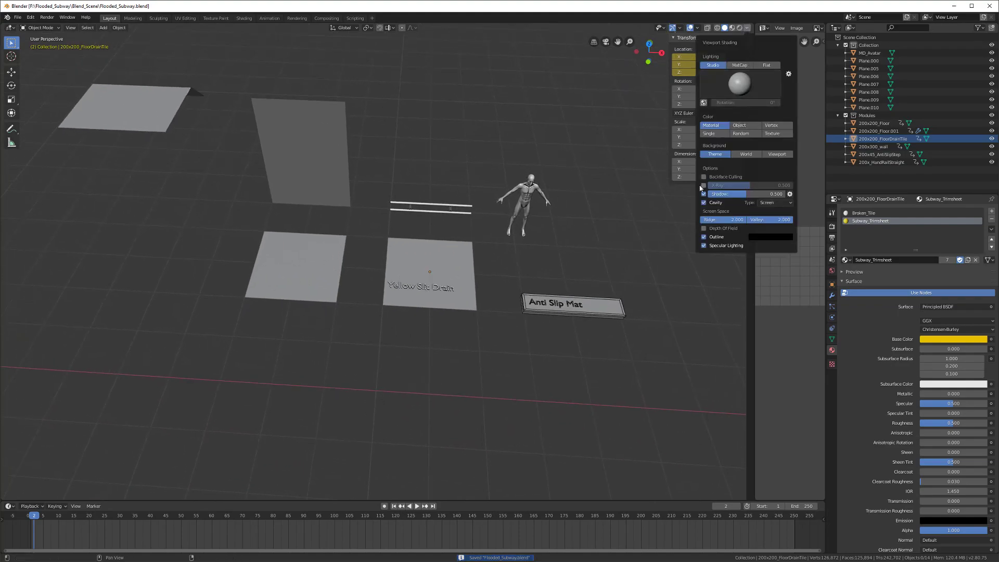
left_click(704, 195)
left_click(705, 195)
left_click(704, 195)
scroll(439, 306, "up", 8)
middle_click_drag(439, 307, 257, 311)
scroll(324, 260, "down", 5)
key("ctrl+s")
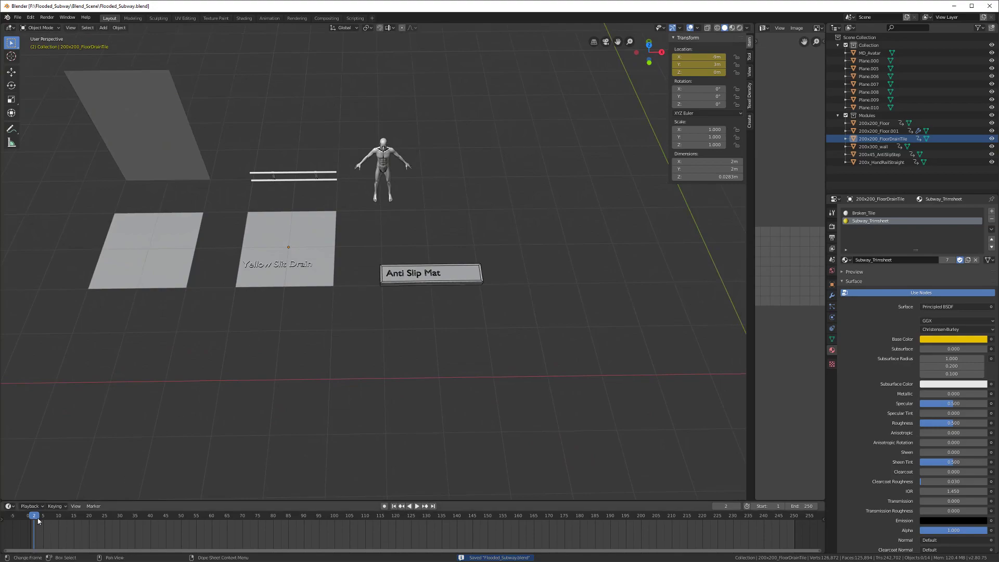
Step: Scrub the timeline to frame 2 and select the 200x200_Floor tile from an eye-level view
key("space")
left_click(31, 519)
left_click_drag(31, 519, 34, 519)
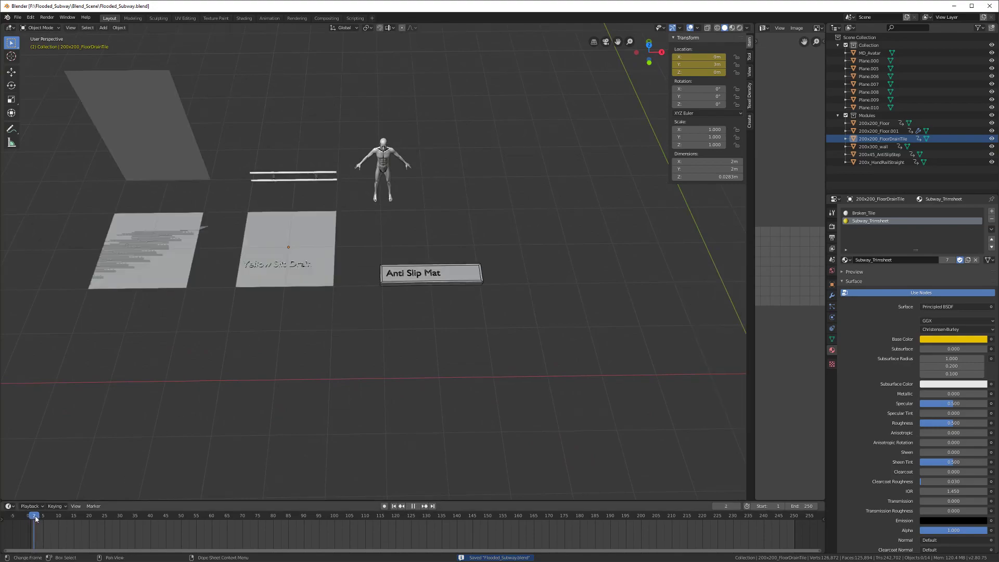
left_click(161, 280)
middle_click_drag(141, 293, 313, 314, "shift")
scroll(314, 315, "up", 5)
scroll(313, 316, "down", 5)
middle_click_drag(307, 357, 384, 319)
Step: Select the 200x200_Floor.001 plane, raise it along Z and move it 1 m along Y
left_click(328, 262)
key("g")
key("z")
left_click(389, 212)
middle_click_drag(390, 212, 337, 222)
key("g")
key("y")
key("1")
key("Return")
key("z")
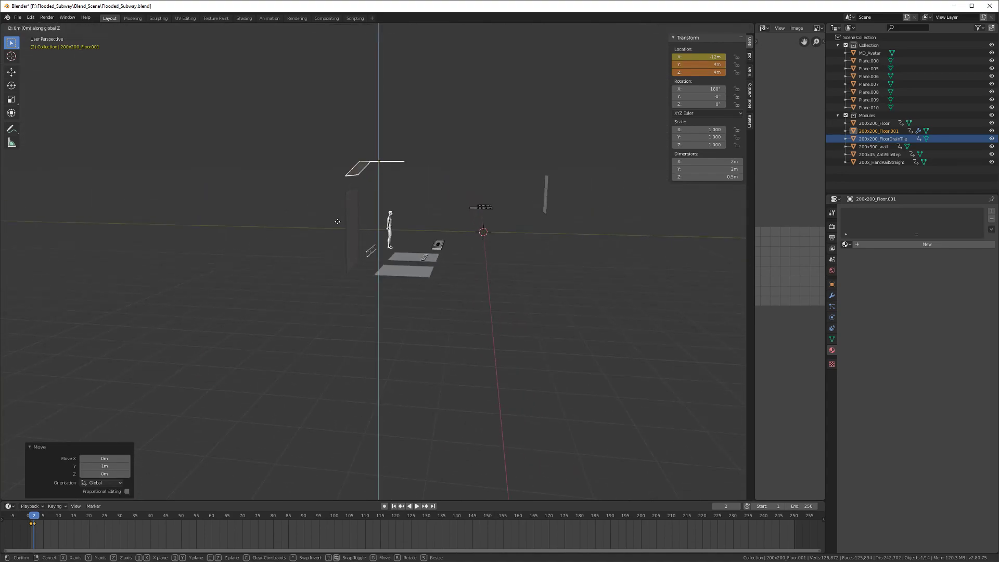
left_click(336, 229)
Step: Put the plane at Z 3.5 m and shift it 3 m along X
scroll(336, 229, "up", 6)
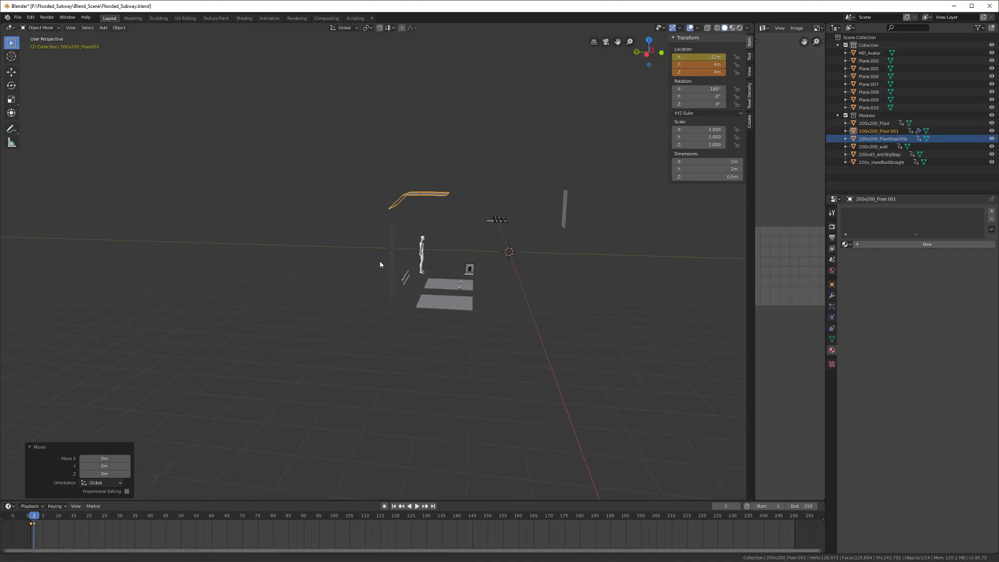
middle_click_drag(352, 263, 411, 260)
type("gz")
type("0.5")
key("minus")
key("Return")
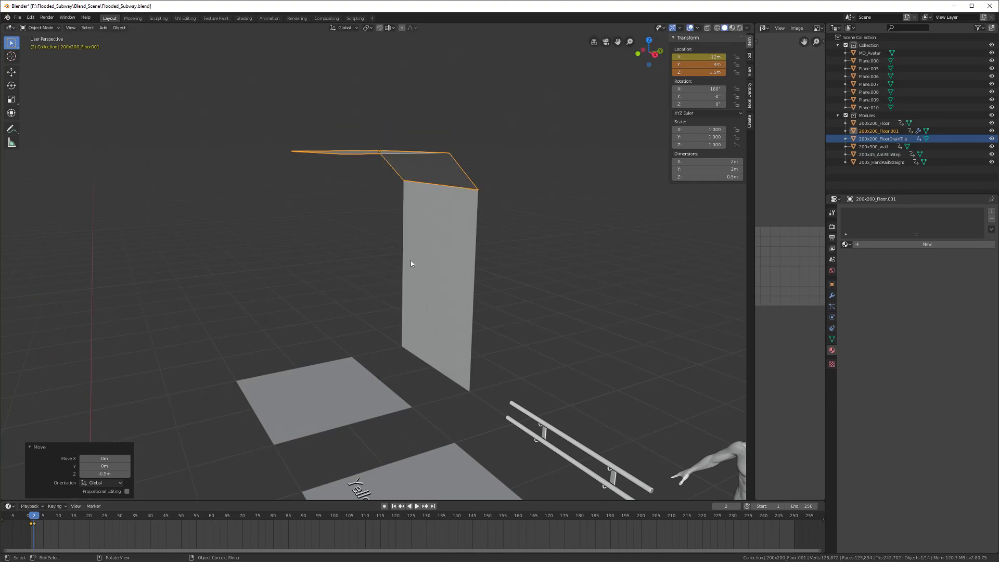
scroll(411, 260, "down", 5)
middle_click_drag(380, 252, 463, 277)
key("g")
key("x")
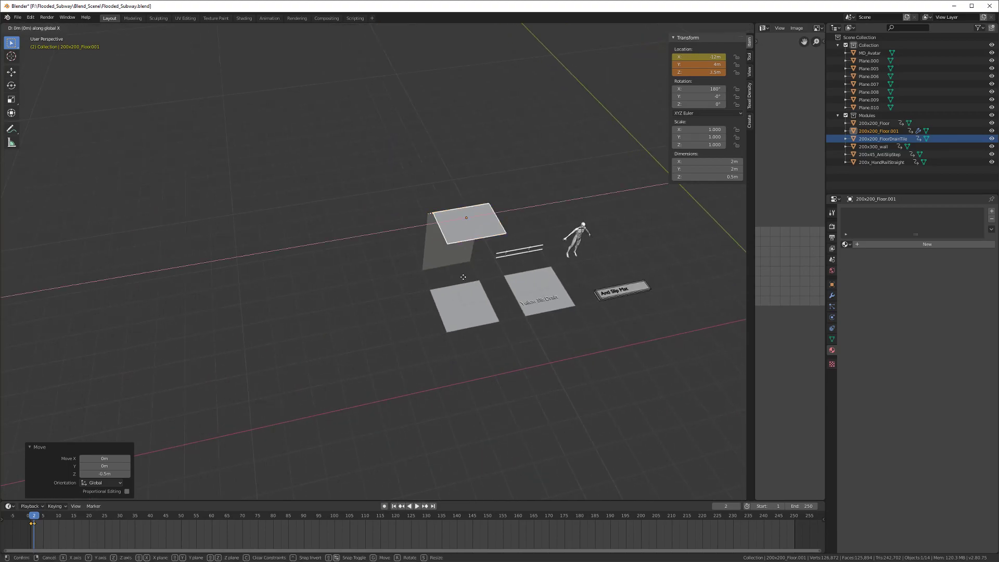
left_click(382, 285)
Step: Keyframe the plane's location and save Flooded_Subway.blend
key("i")
left_click(382, 287)
scroll(417, 332, "down", 3)
middle_click_drag(417, 332, 249, 315)
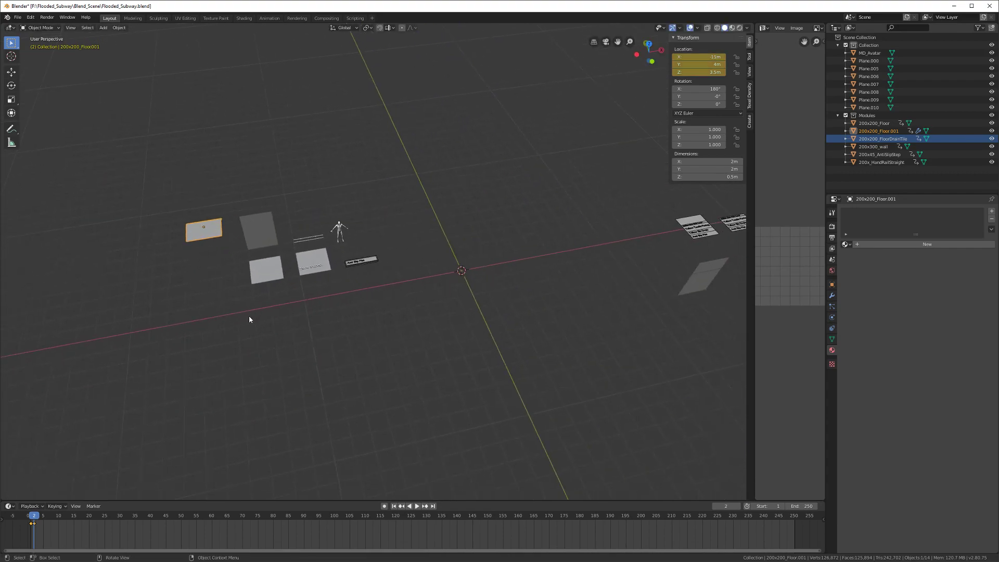
key("ctrl+s")
Step: Check frames 1 and 2 with 200x200_Floor active, return to frame 1, and save again
left_click(32, 517)
left_click_drag(34, 518, 34, 518)
left_click(874, 123)
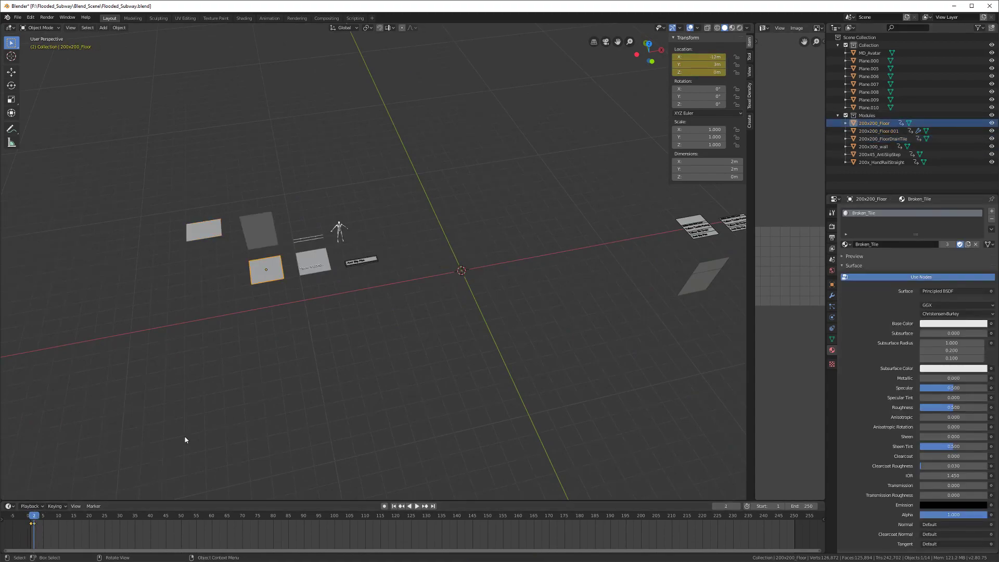
left_click(30, 517)
middle_click_drag(447, 364, 292, 274)
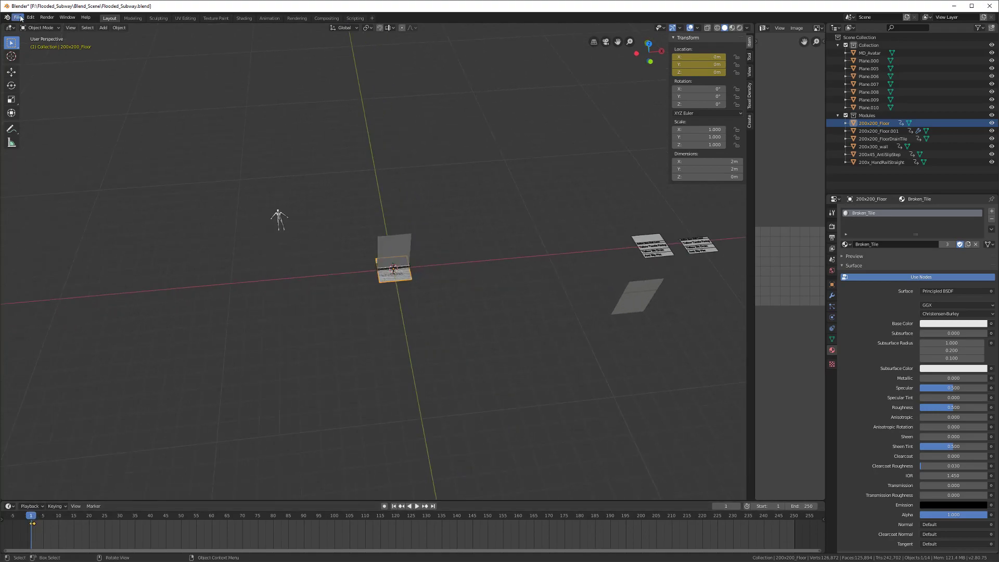
middle_click_drag(175, 193, 170, 187)
key("ctrl+s")
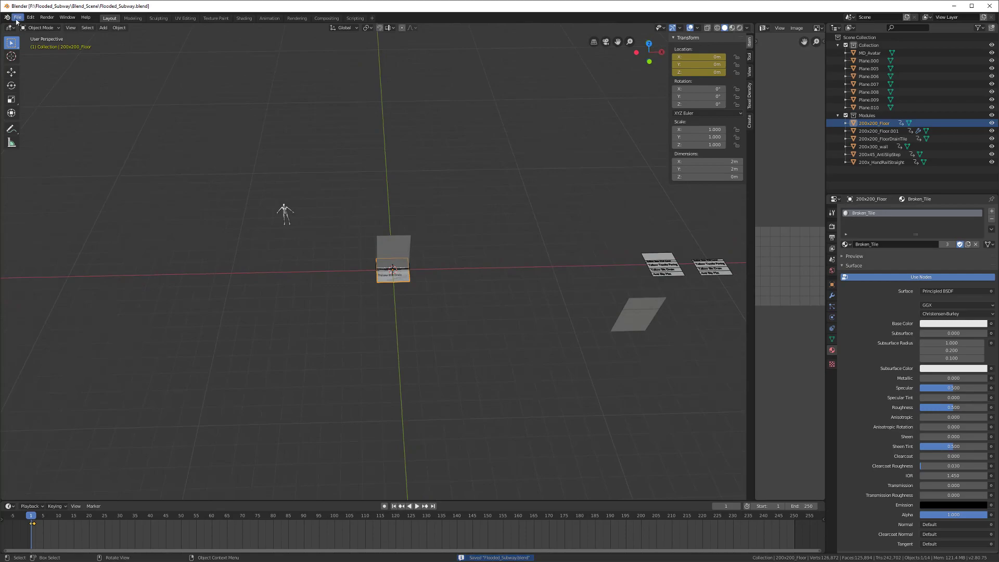
left_click(18, 19)
Step: Start an FBX export and create a new folder in Blend_Scene
mouse_move(43, 132)
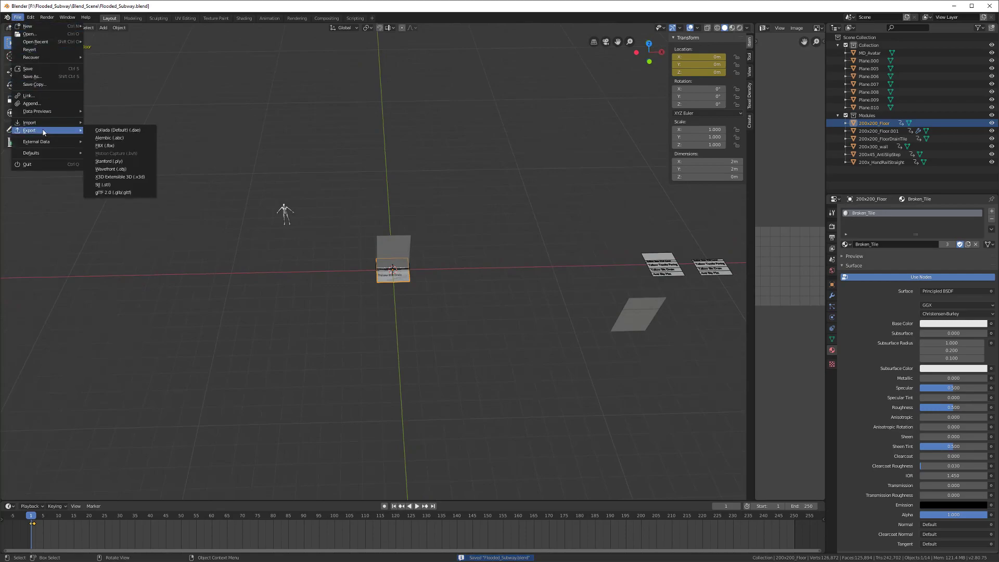
left_click(119, 145)
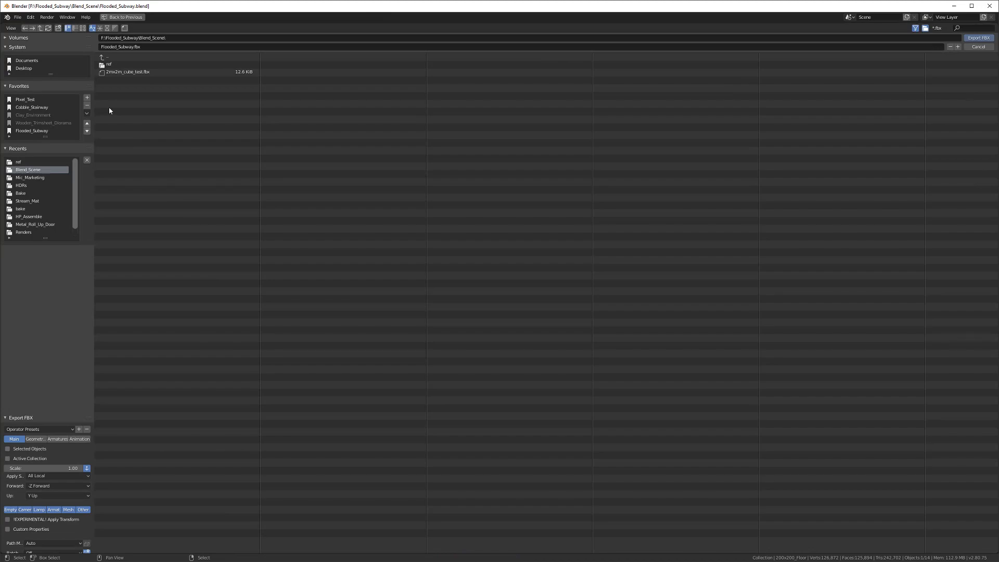
left_click(58, 28)
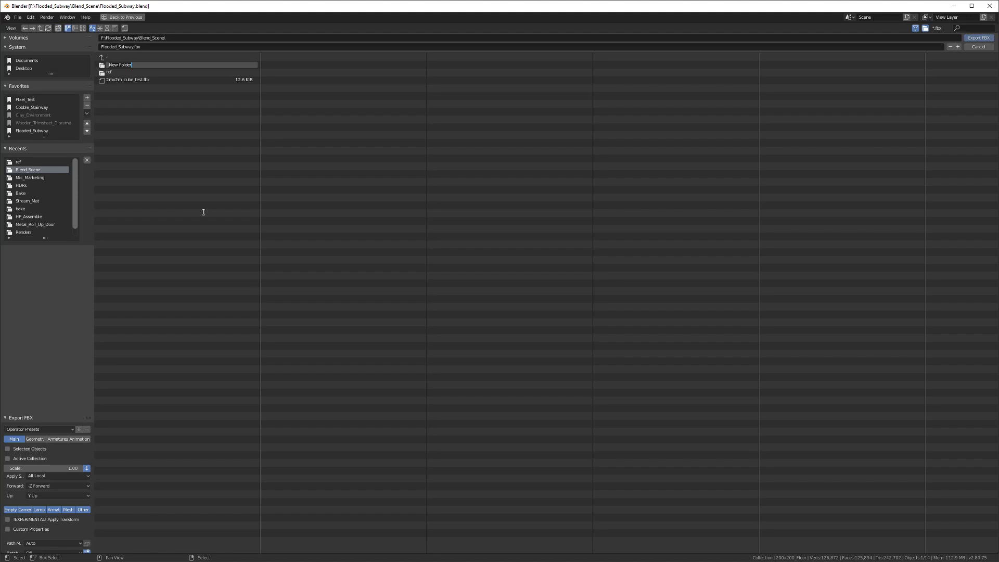
type("Prim")
key("BackSpace")
key("BackSpace")
key("BackSpace")
key("BackSpace")
key("BackSpace")
left_click(203, 212)
Step: Apply the Ue4 export preset and review its geometry, armature and animation settings
left_click(33, 429)
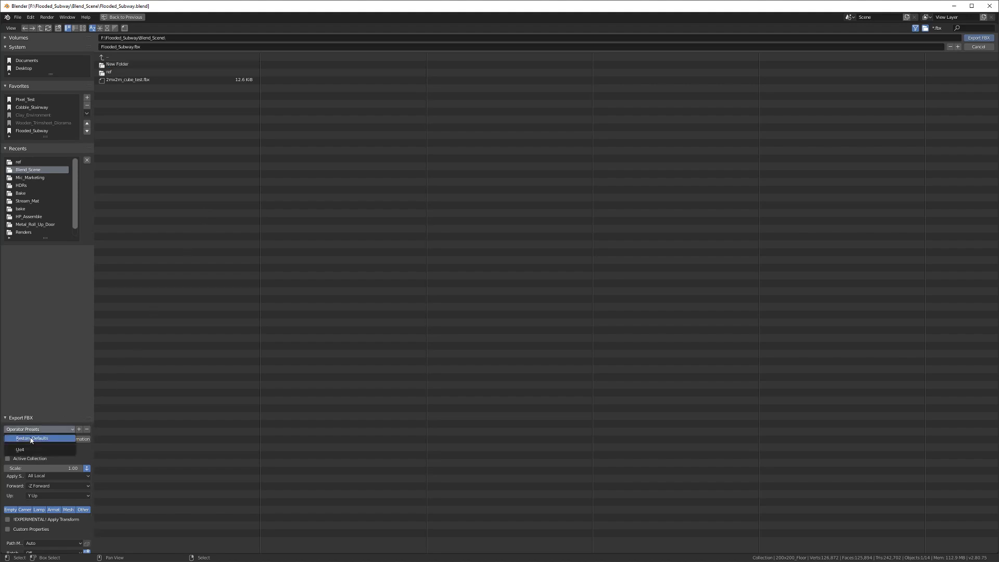
left_click(25, 450)
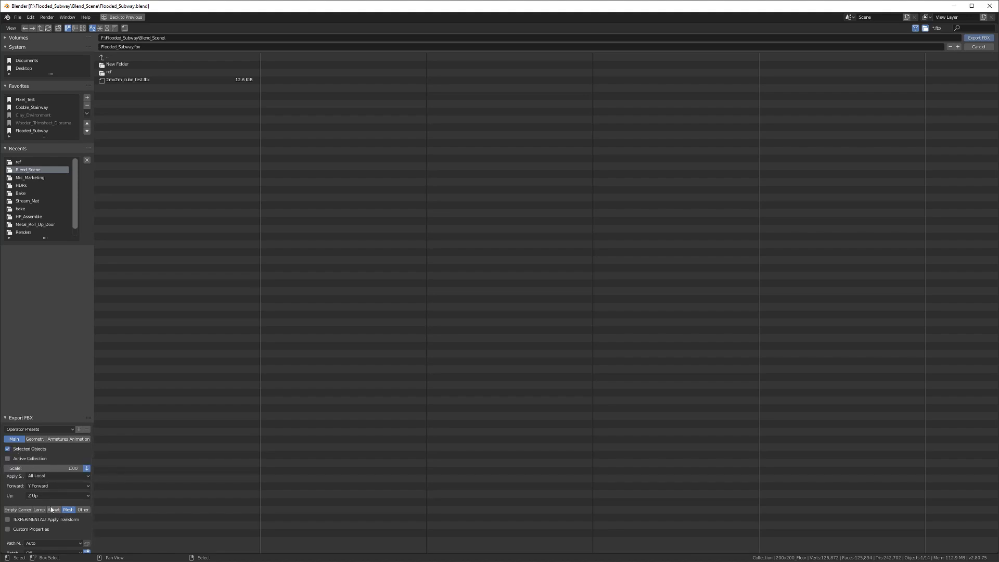
left_click(35, 444)
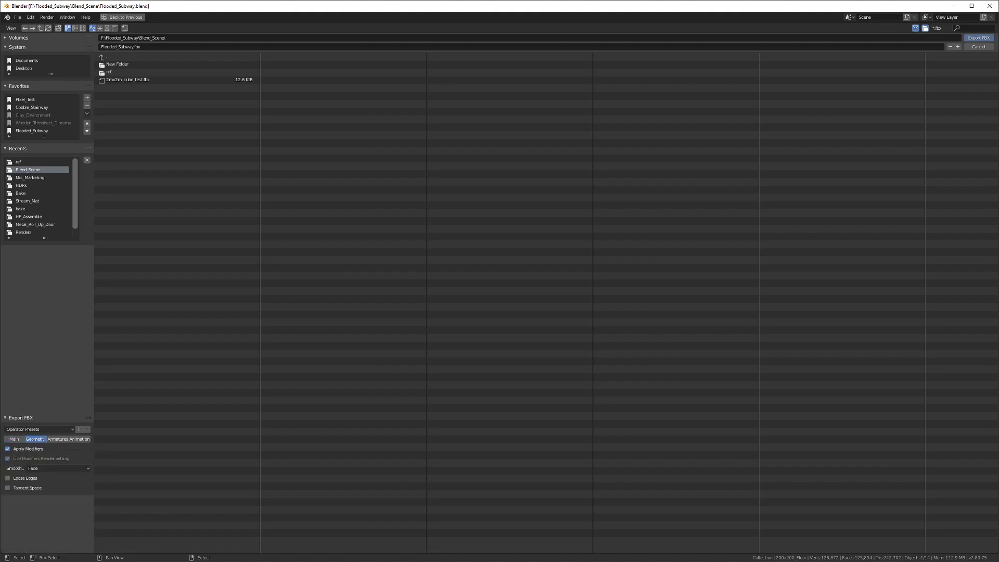
left_click(44, 469)
left_click(43, 471)
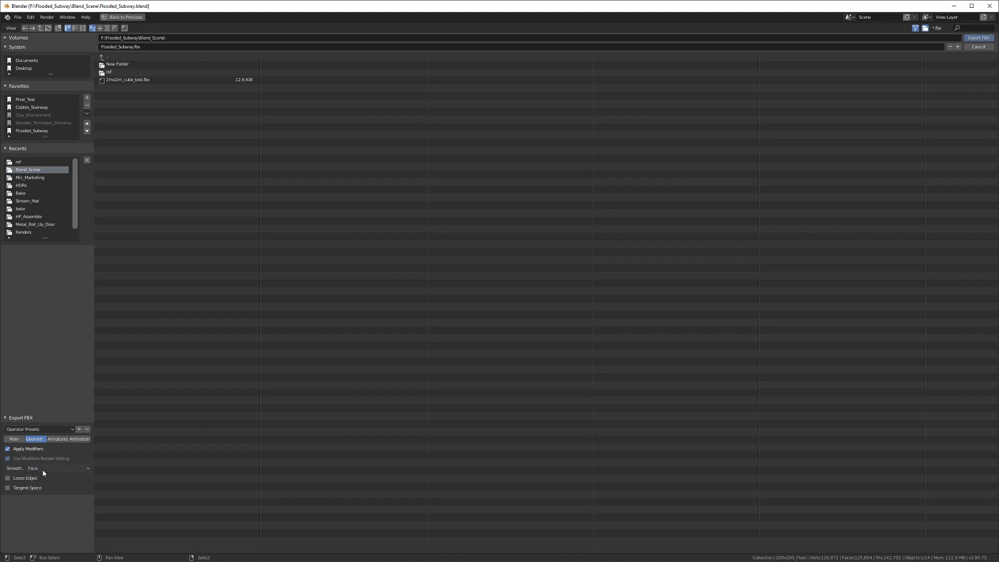
left_click(55, 441)
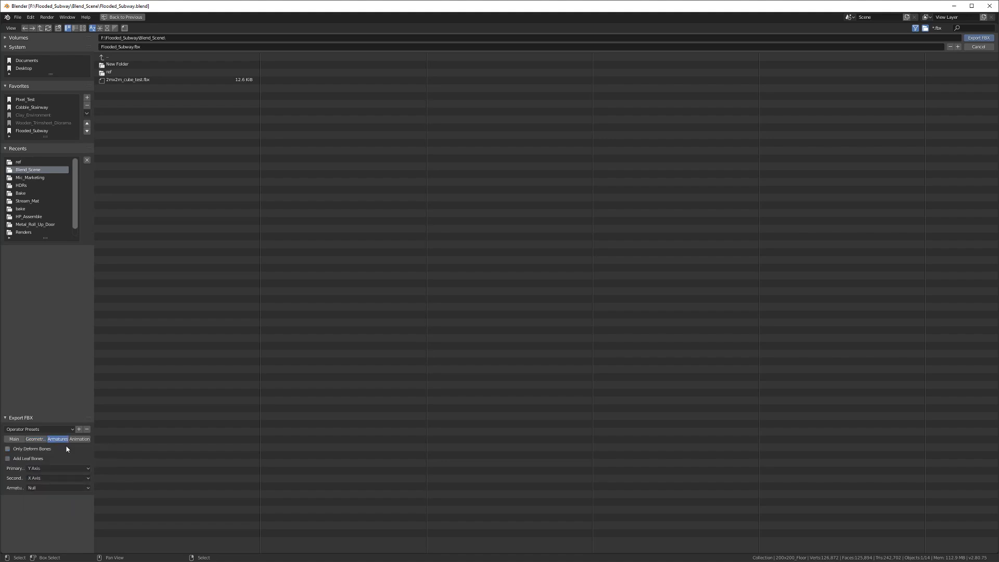
left_click(71, 440)
left_click(58, 439)
left_click(21, 440)
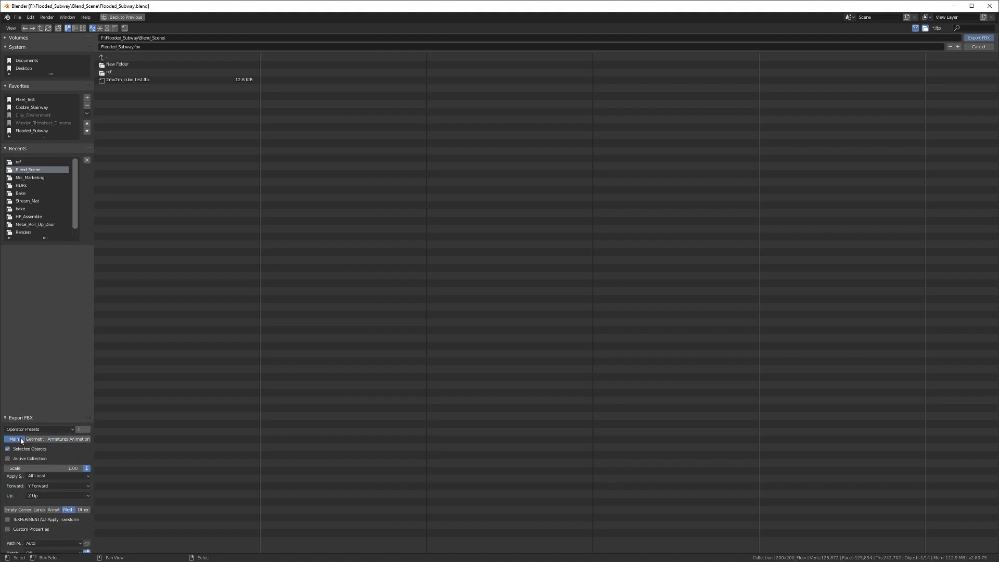
Step: Create a Modules folder in Blend_Scene and open it as the export destination
left_click(119, 64)
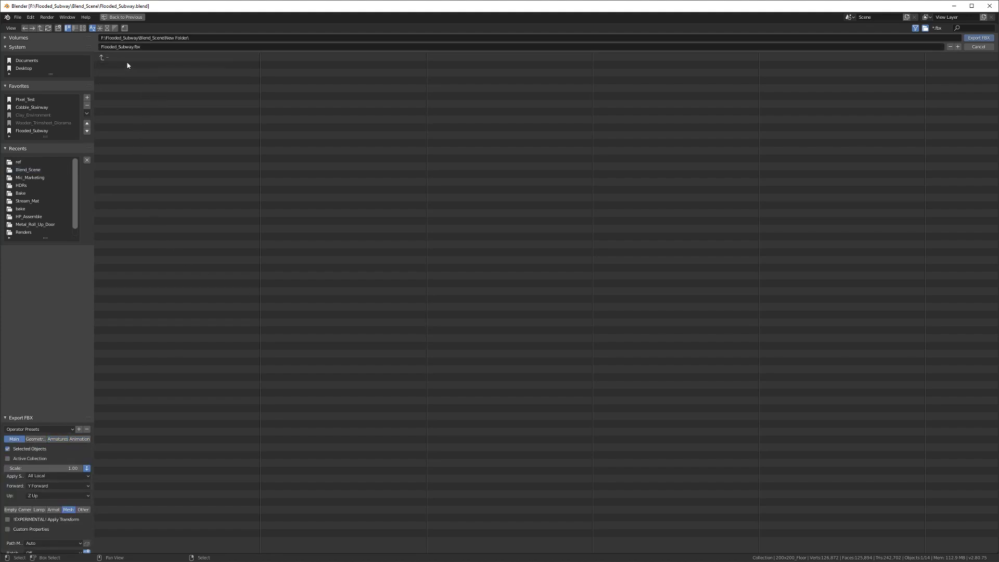
left_click(109, 57)
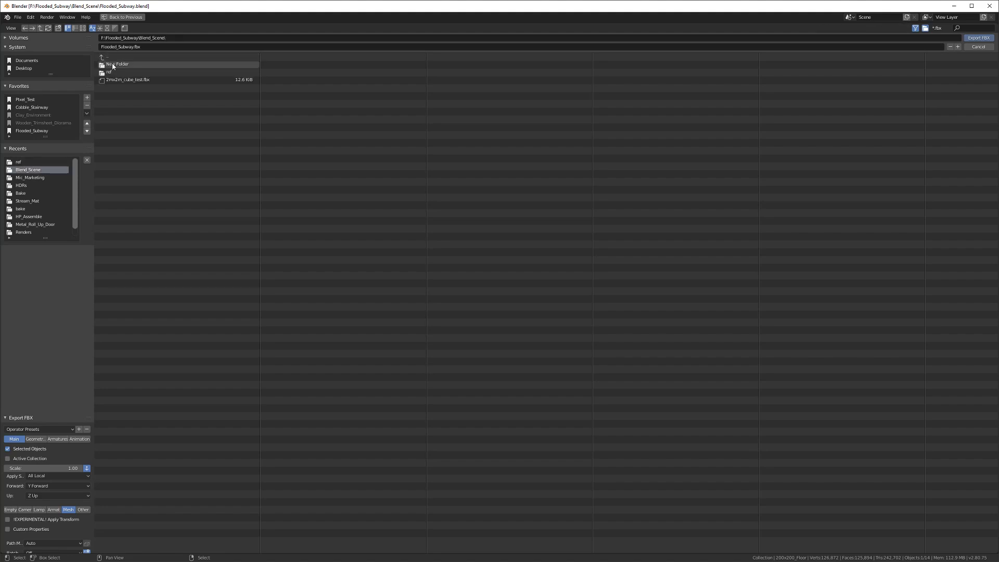
left_click(117, 64)
left_click(105, 57)
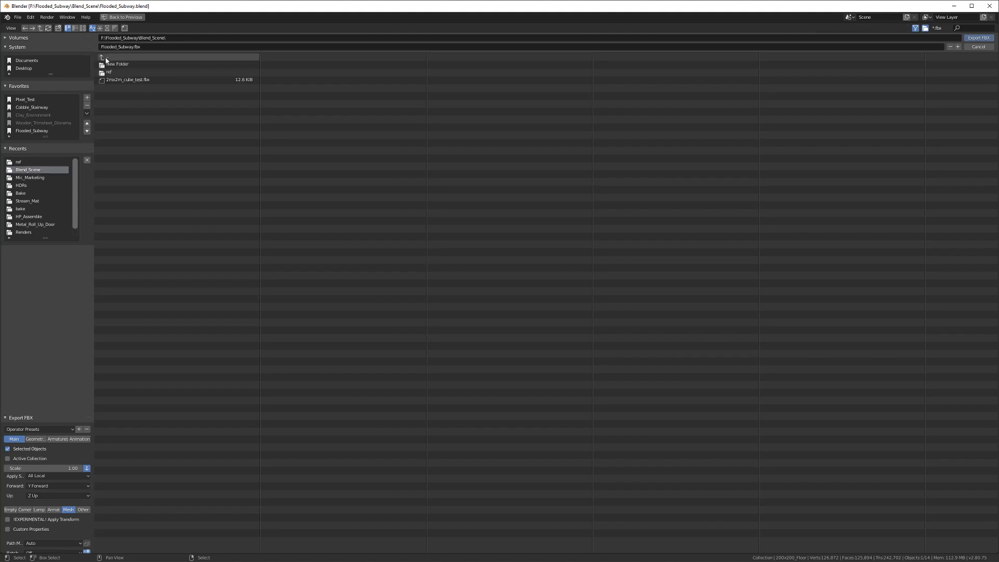
left_click(121, 65)
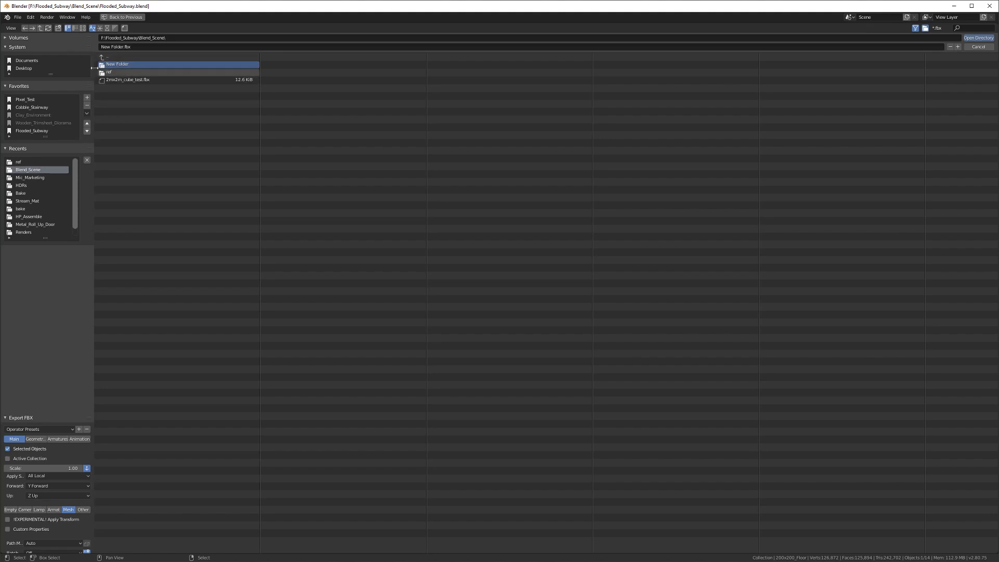
left_click(58, 28)
type("Modules")
key("Return")
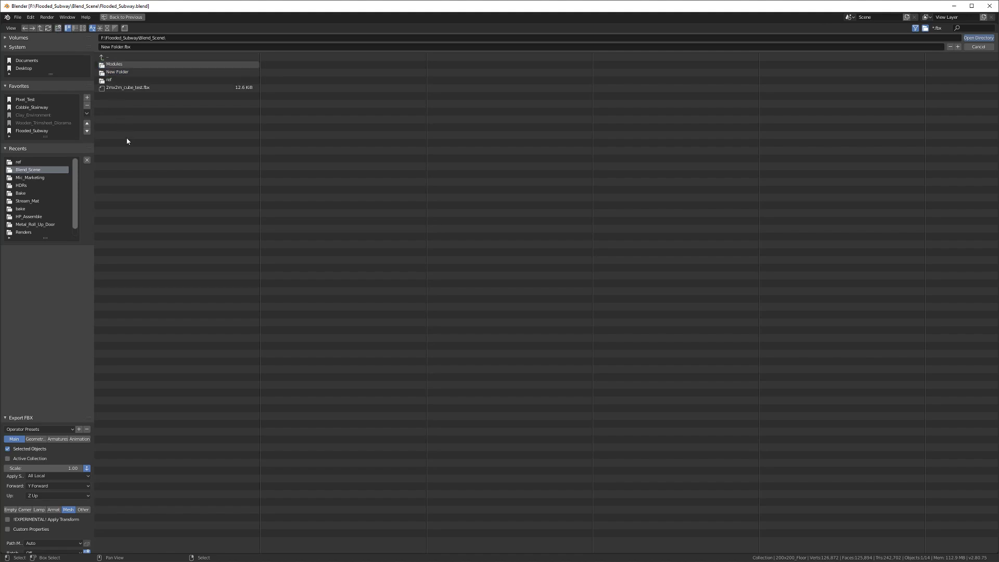
double_click(116, 64)
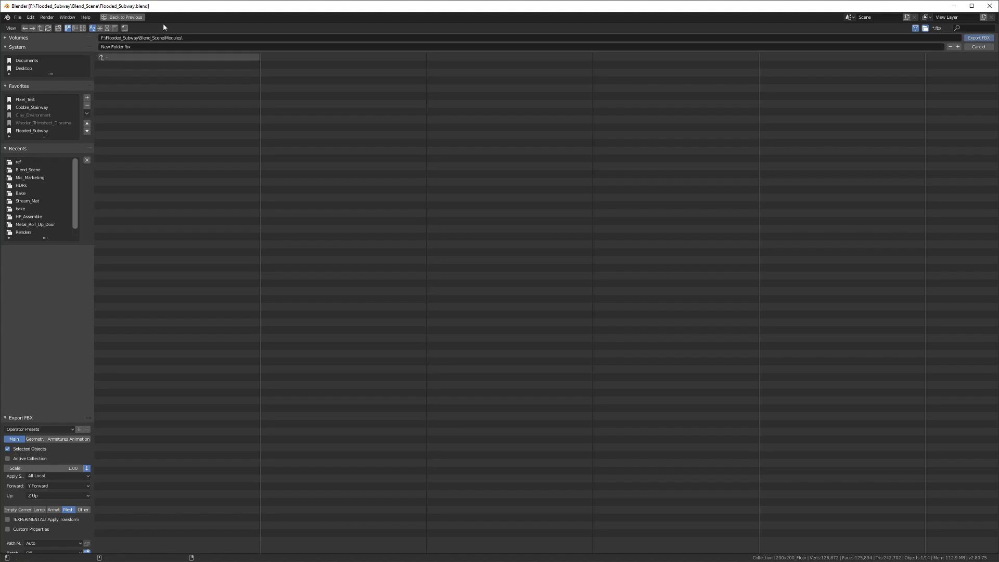
Step: Name the export file 200x200_Floor.fbx
left_click(114, 47)
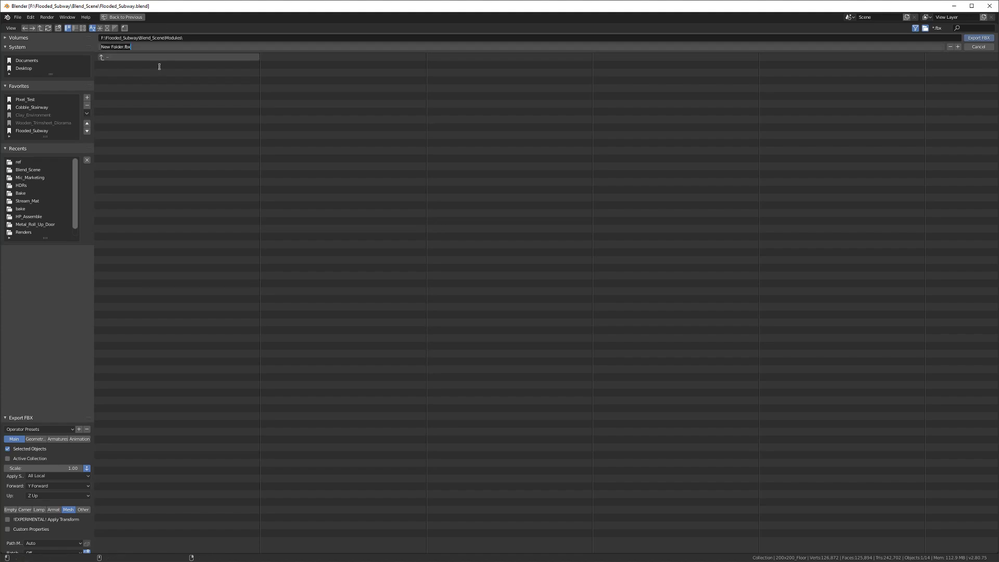
type("200x200_Floor")
key("Return")
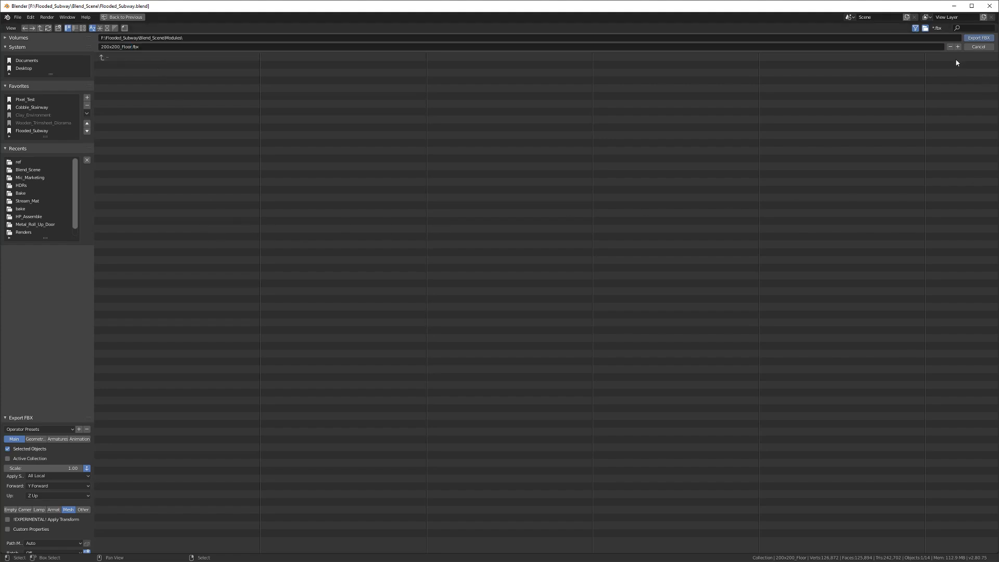
Step: Export the floor tile as 200x200_Floor.fbx and save the blend file
left_click(977, 39)
middle_click_drag(529, 223, 414, 265)
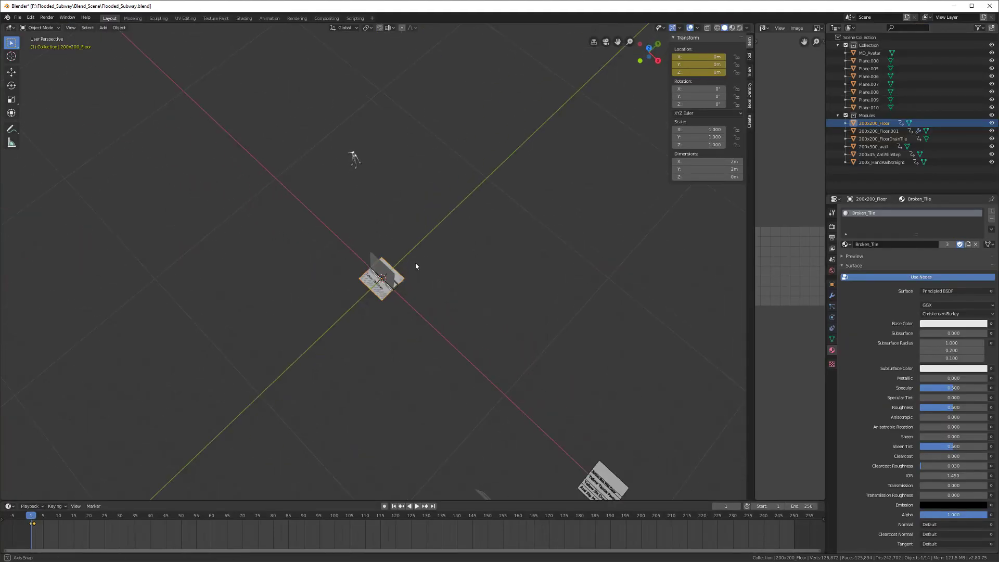
scroll(300, 355, "up", 2)
mouse_move(347, 335)
middle_mouse_down()
mouse_move(417, 310)
mouse_move(392, 307)
mouse_move(357, 339)
middle_mouse_up()
key("ctrl+s")
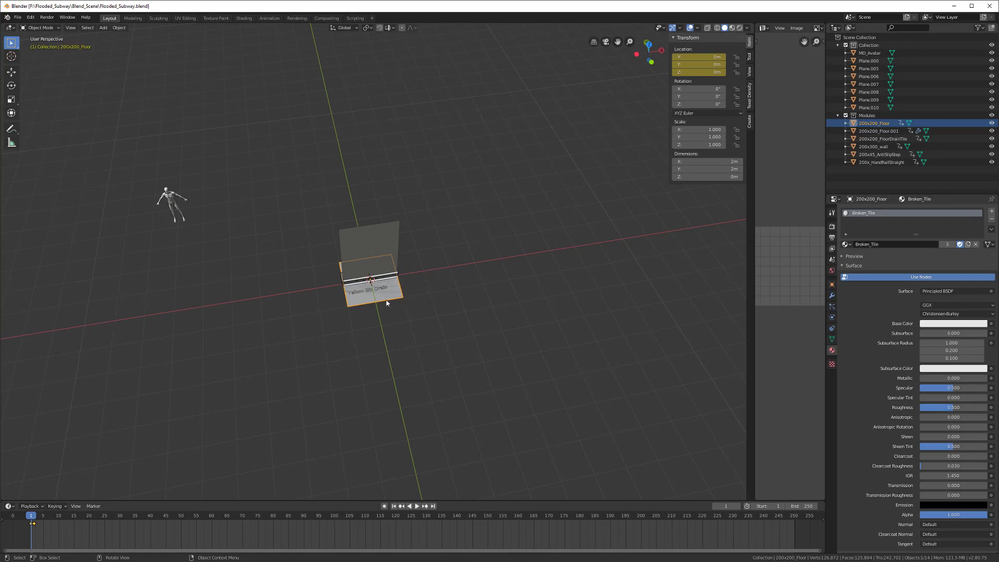
Step: Select 200x200_Floor.001 and go to frame 2 to view the spread-out modules
left_click(883, 131)
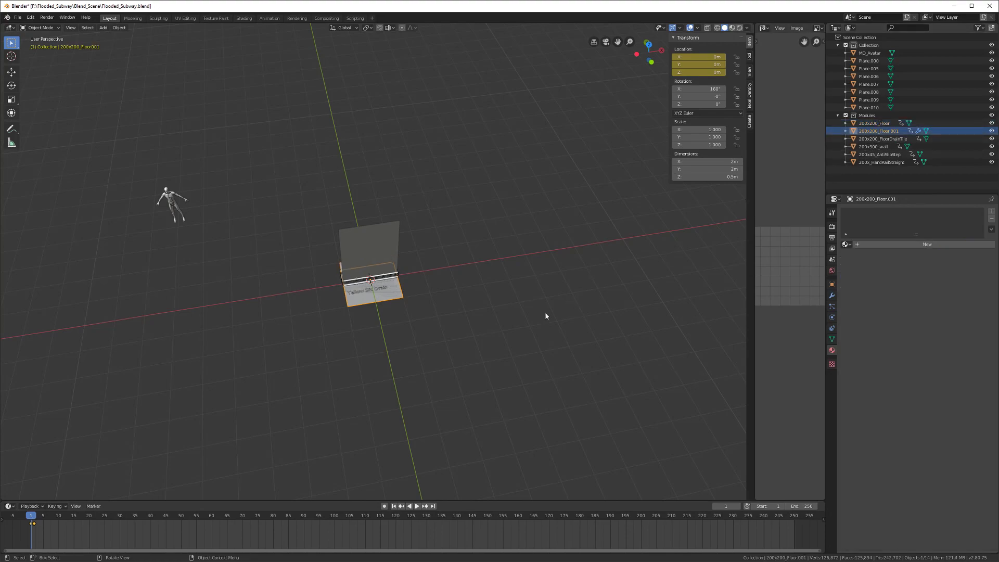
key("space")
left_click_drag(33, 518, 34, 518)
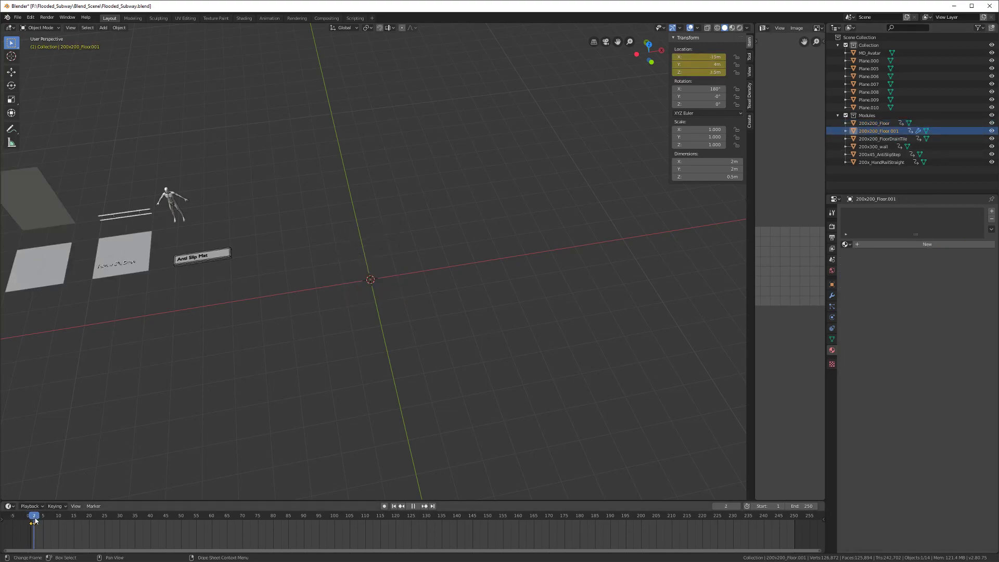
middle_click_drag(145, 368, 388, 349, "shift")
middle_click_drag(485, 294, 712, 263)
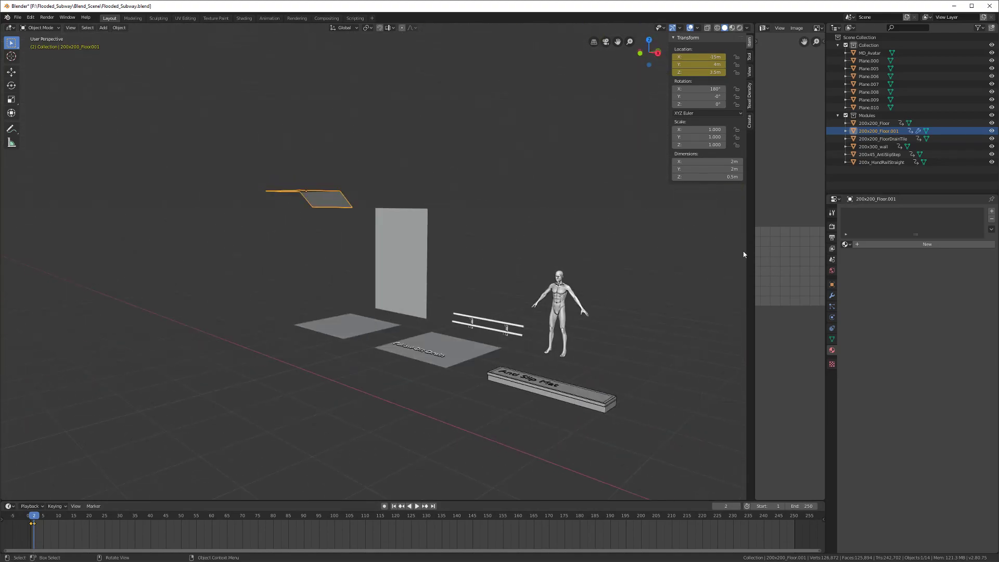
Step: Rename 200x200_Floor.001 to 200x200_RampedCeiling and save the file
double_click(871, 130)
left_click(909, 131)
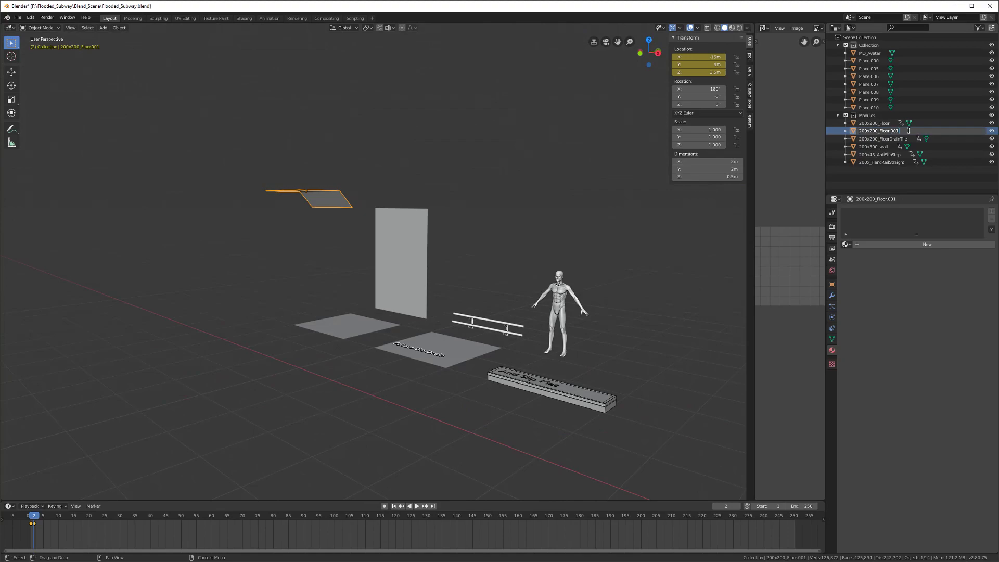
key("BackSpace")
key("BackSpace")
key("BackSpace")
key("BackSpace")
key("BackSpace")
type("RampedCe")
key("Return")
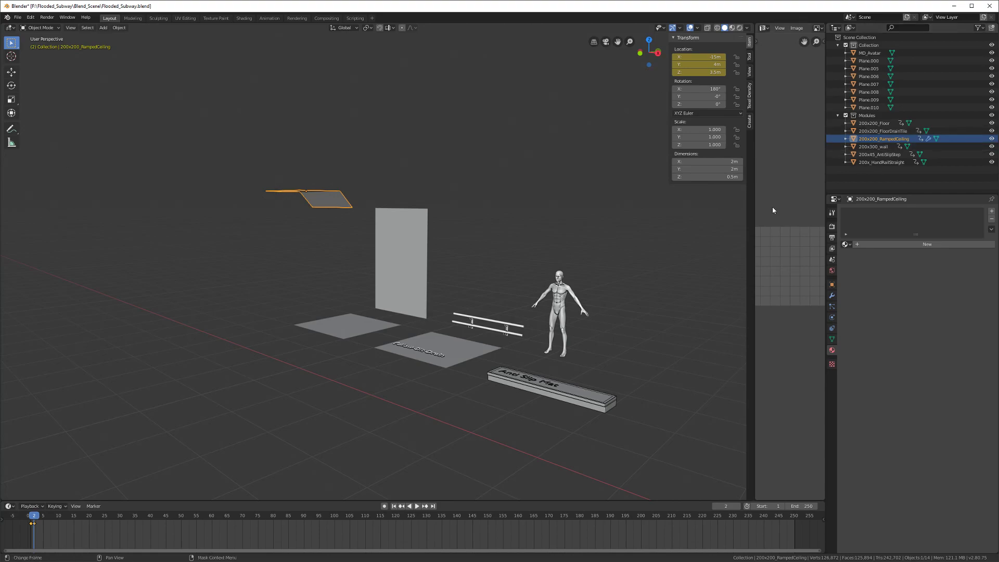
key("ctrl+s")
middle_click_drag(410, 239, 312, 234)
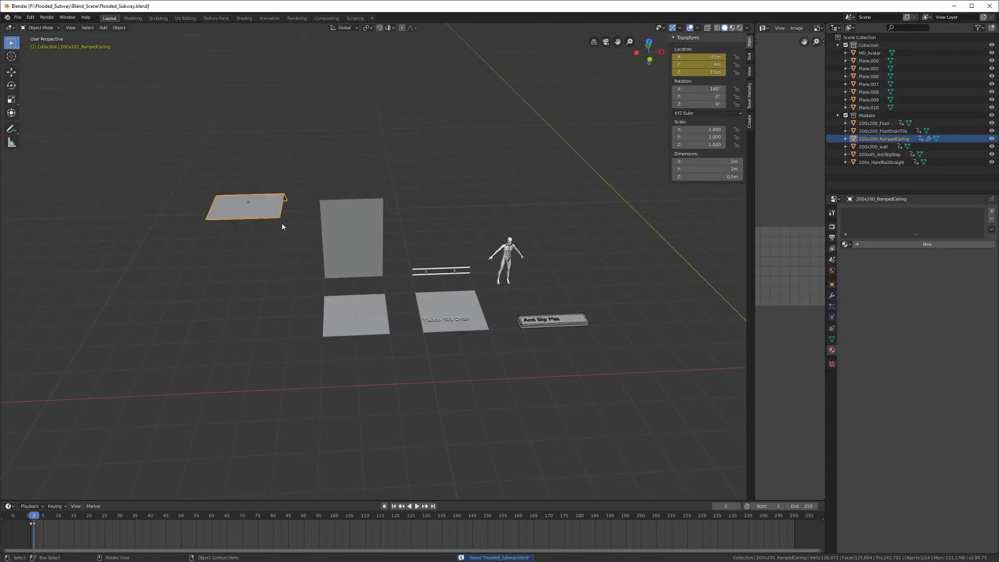
Step: At frame 1, export the ramped ceiling as 200x200_RampedCeiling.fbx
middle_click_drag(282, 224, 136, 250, "shift")
left_click_drag(34, 518, 30, 518)
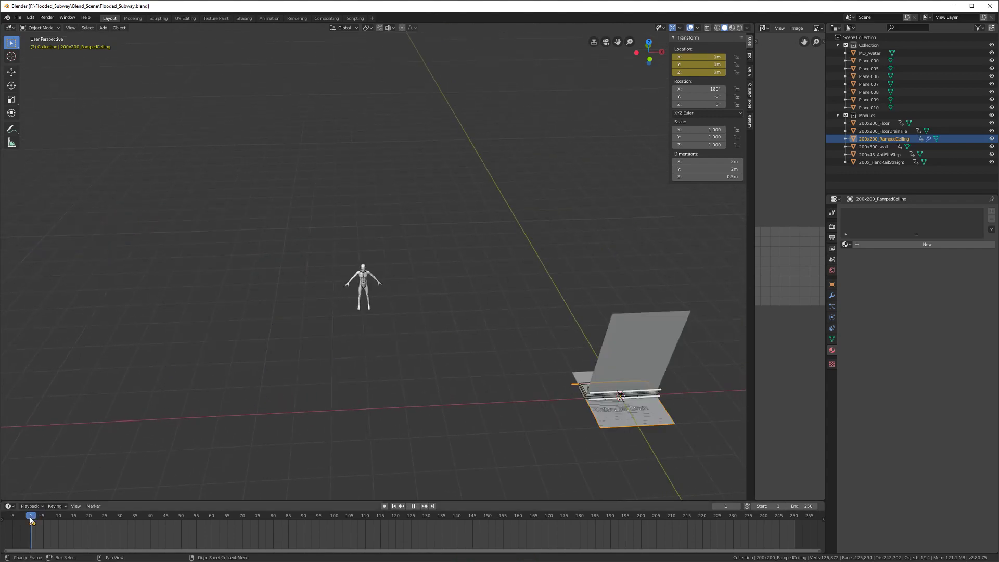
double_click(893, 139)
key("ctrl+c")
left_click(893, 140)
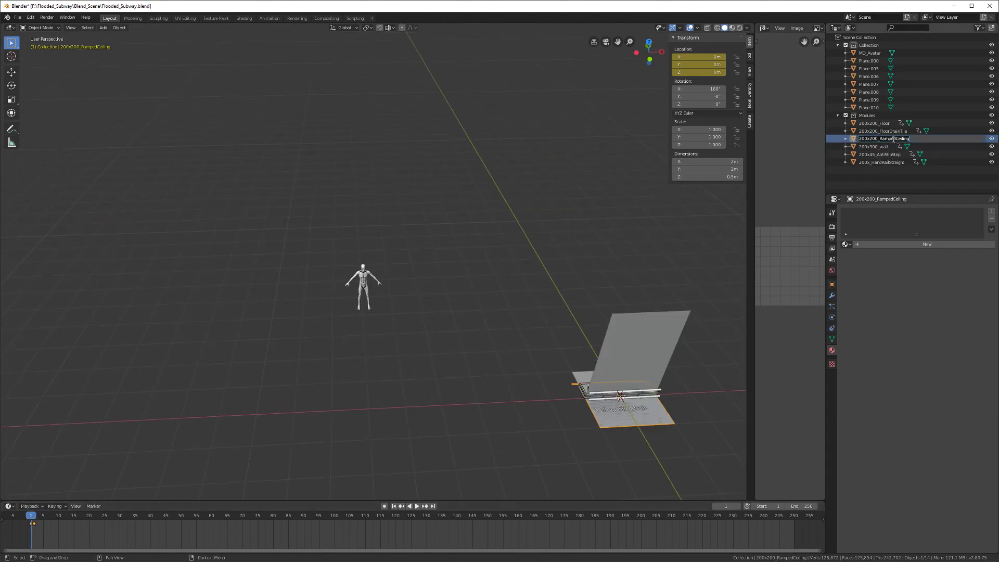
key("Return")
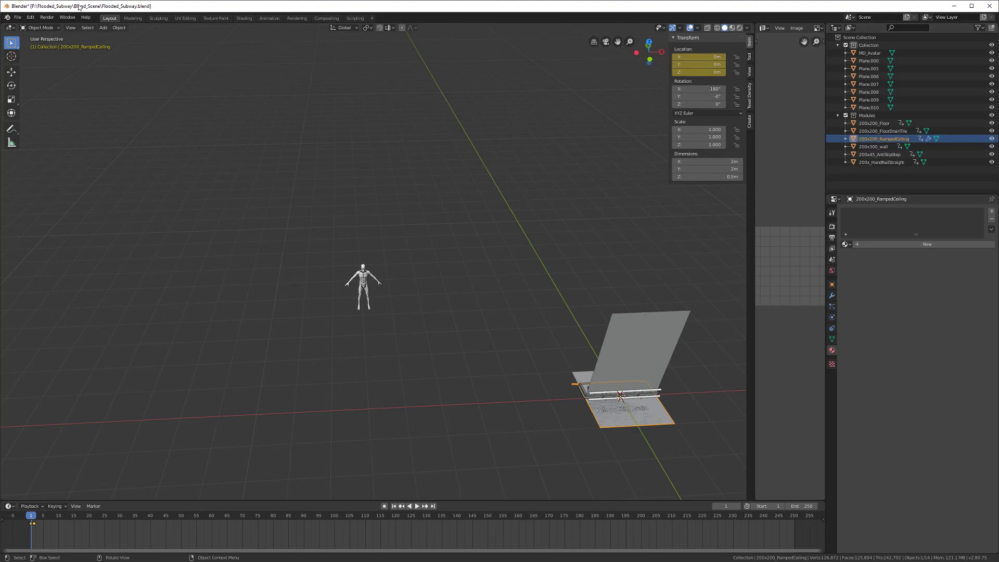
left_click(17, 17)
mouse_move(38, 134)
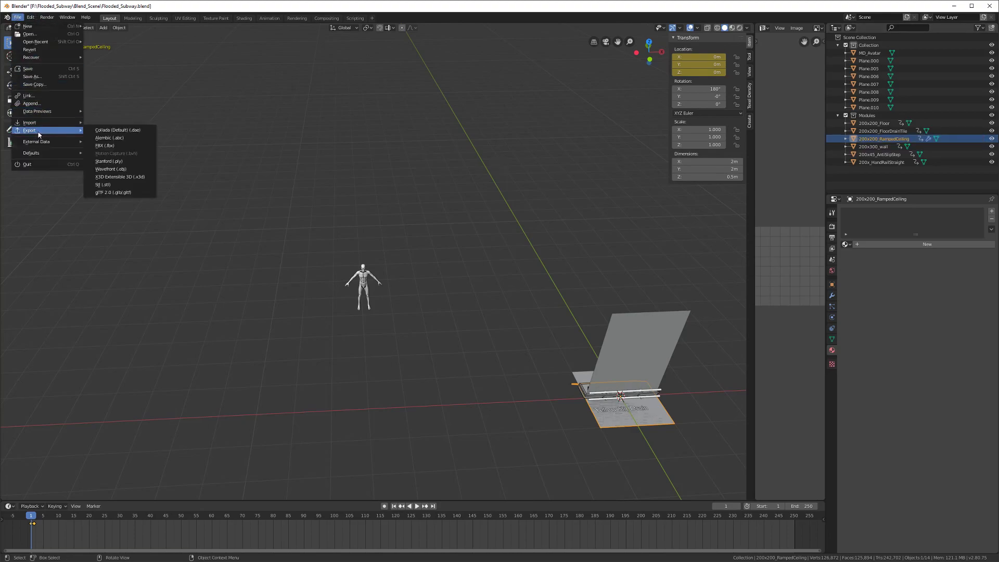
left_click(105, 146)
left_click(142, 47)
key("ctrl+v")
key("Return")
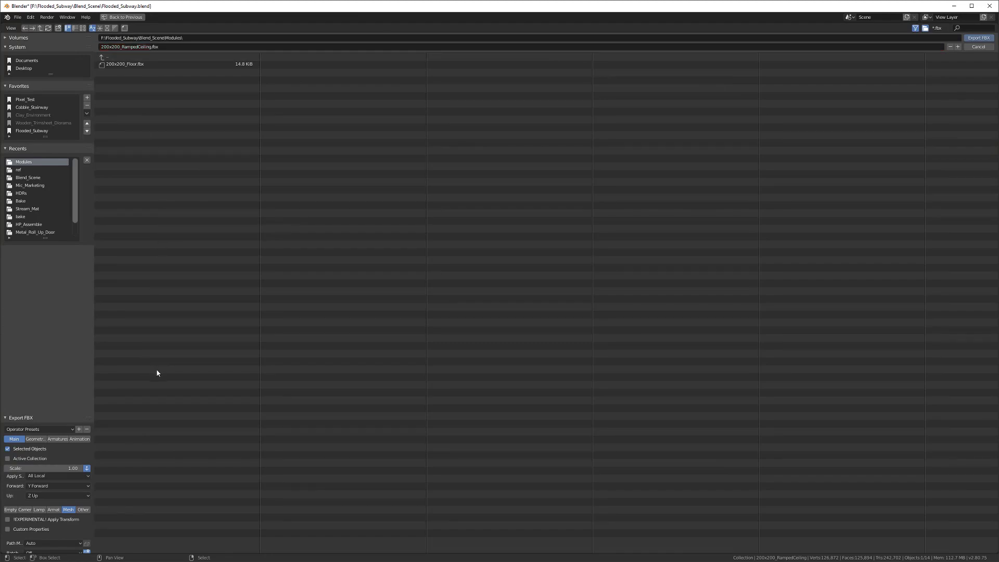
left_click(978, 38)
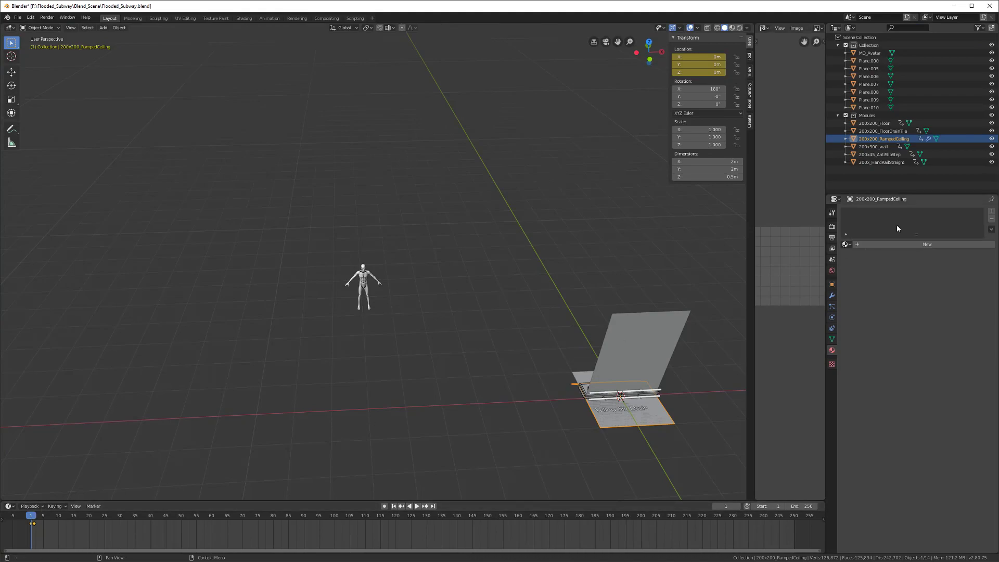
Step: Rename the 200x300_wall module to 200x300_Wall
left_click(886, 147)
middle_click_drag(607, 270, 468, 271)
double_click(887, 146)
left_click(899, 146)
key("BackSpace")
type("Wall")
key("Return")
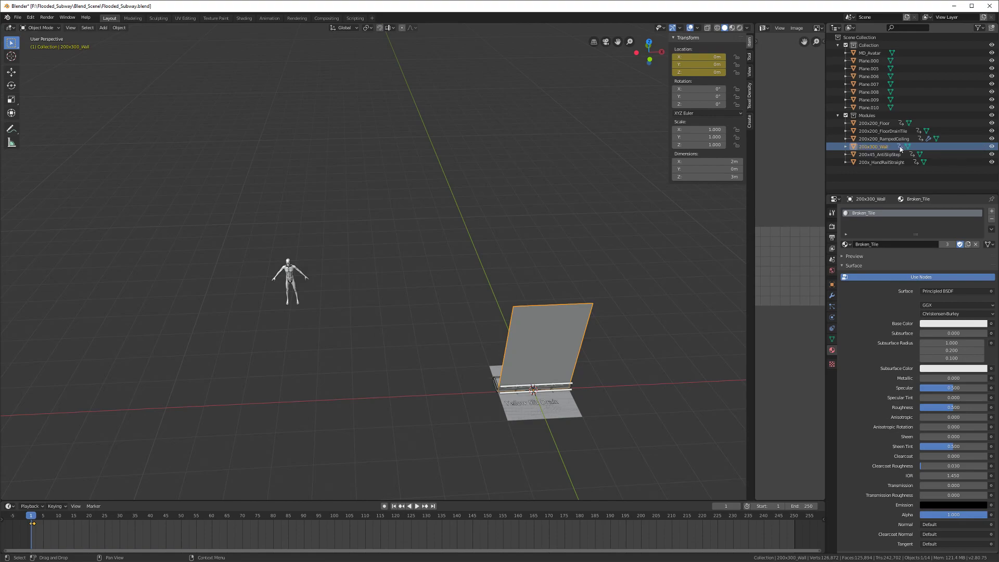
double_click(874, 147)
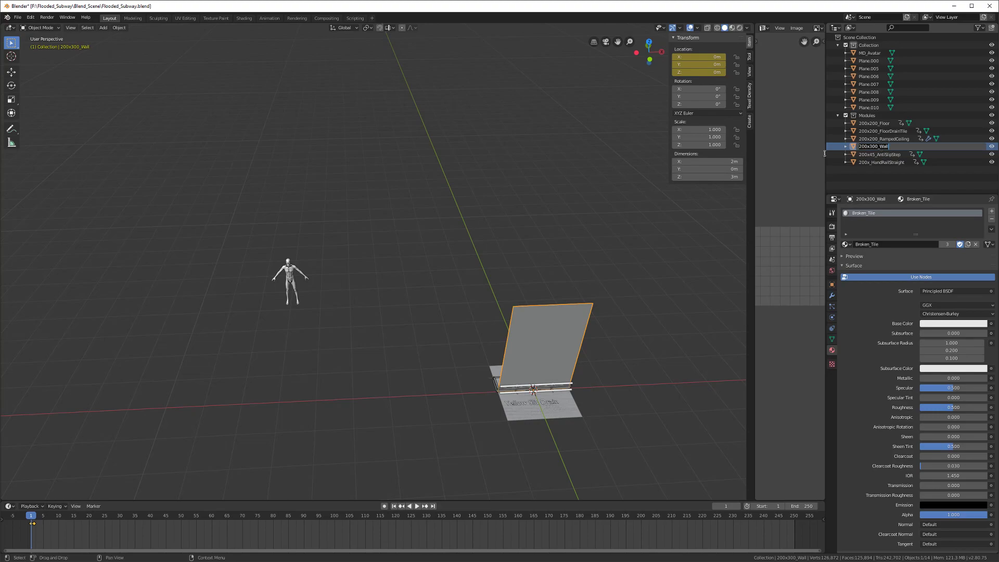
left_click(489, 180)
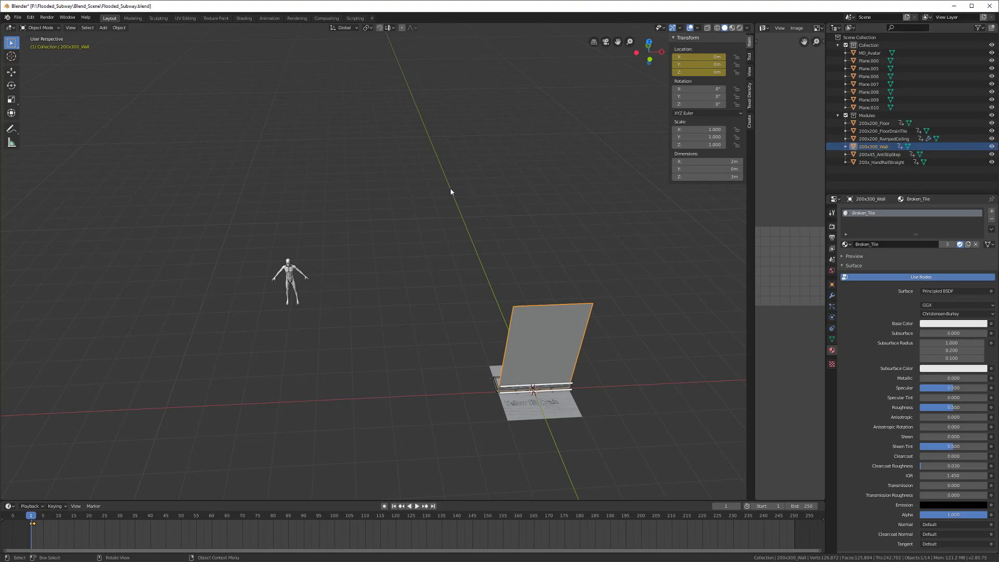
Step: Export the wall as 200x300_Wall.fbx and save the blend file
left_click(17, 18)
mouse_move(50, 133)
left_click(97, 146)
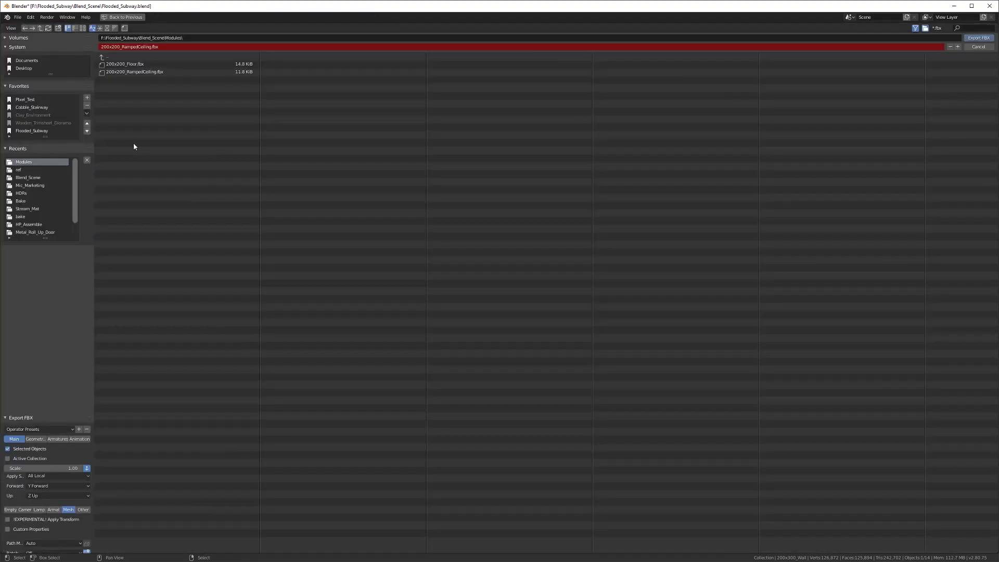
left_click(144, 46)
type("200x300_Wall")
left_click(204, 259)
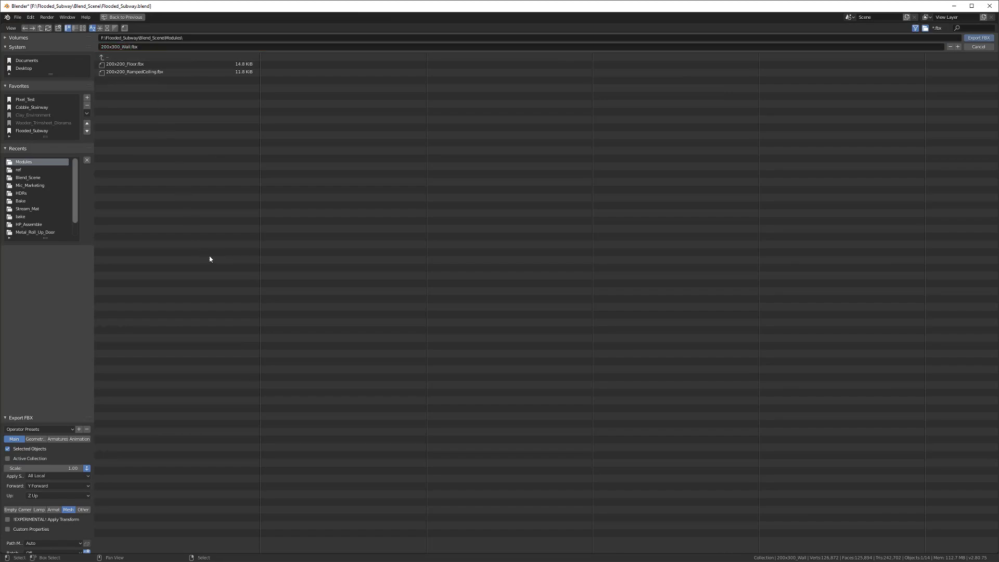
left_click(978, 38)
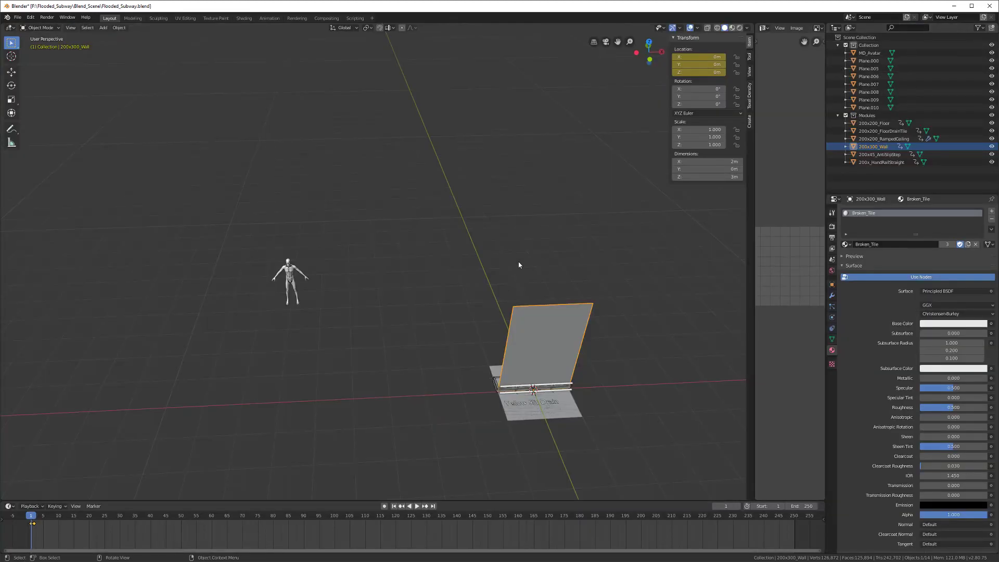
middle_click_drag(497, 275, 402, 241)
key("ctrl+s")
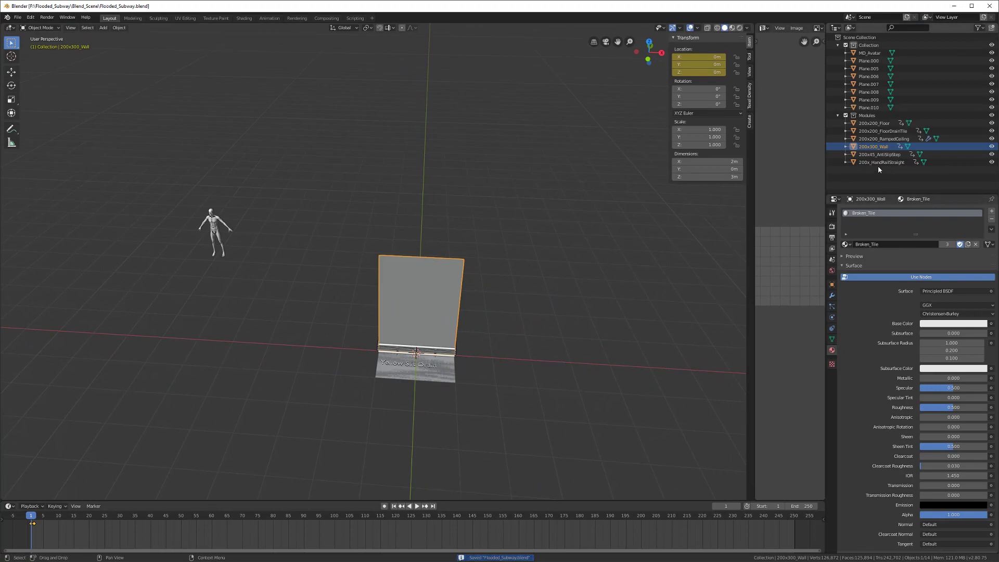
Step: Export the anti-slip step module as 200x45_AntiSlipStep.fbx
left_click(879, 154)
double_click(893, 155)
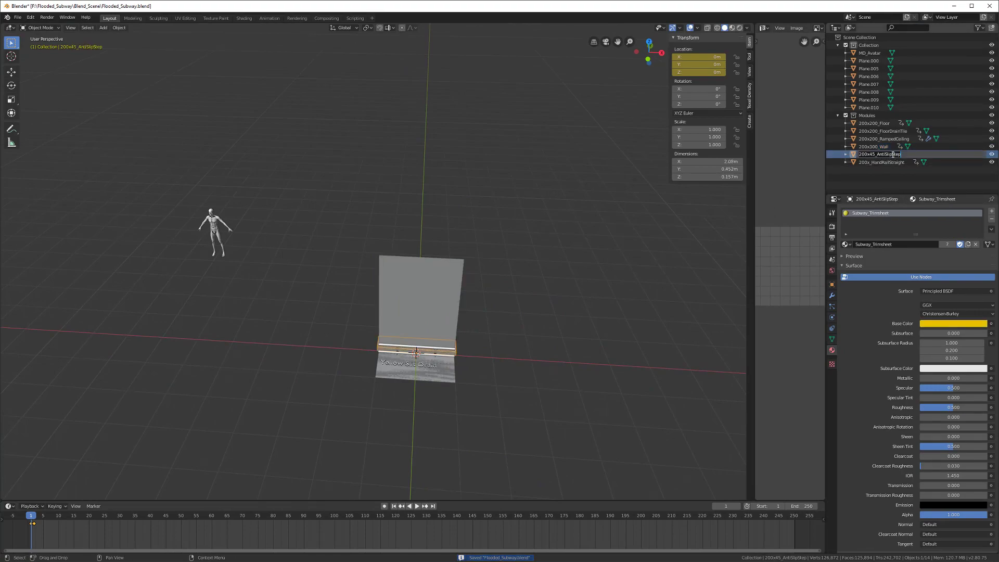
key("Escape")
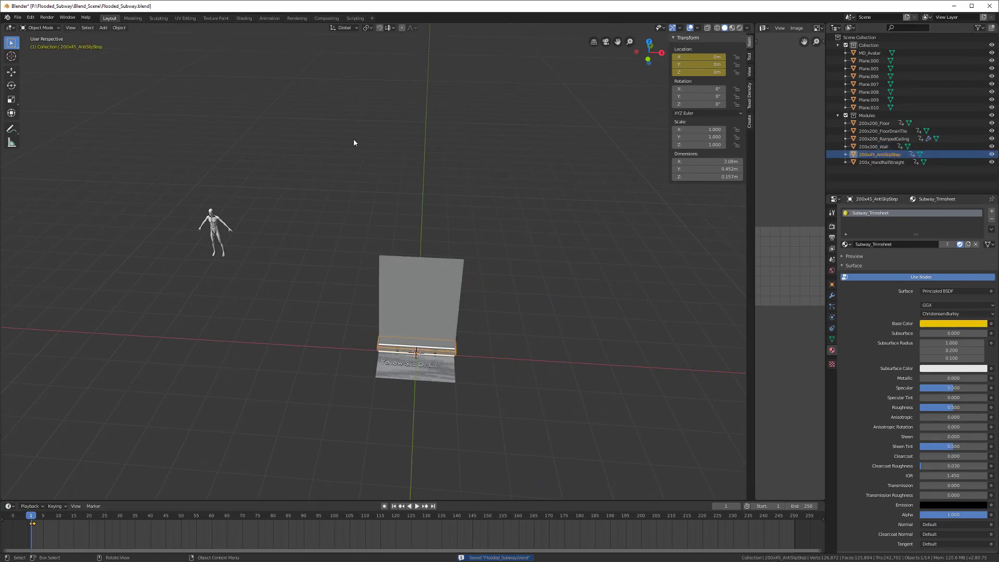
left_click(18, 17)
mouse_move(41, 130)
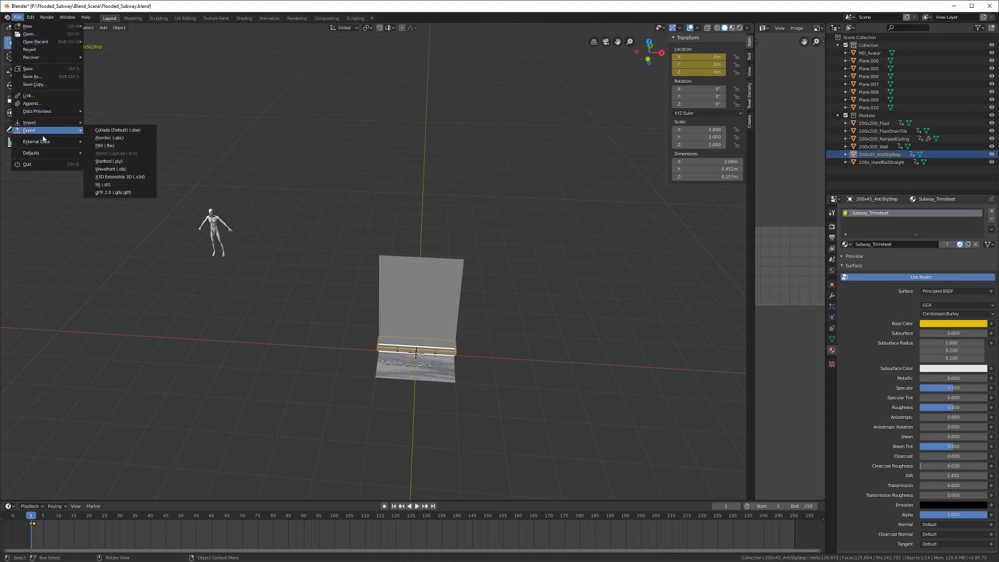
left_click(102, 147)
left_click(129, 47)
type("200x45_AntiSlipStep")
key("Return")
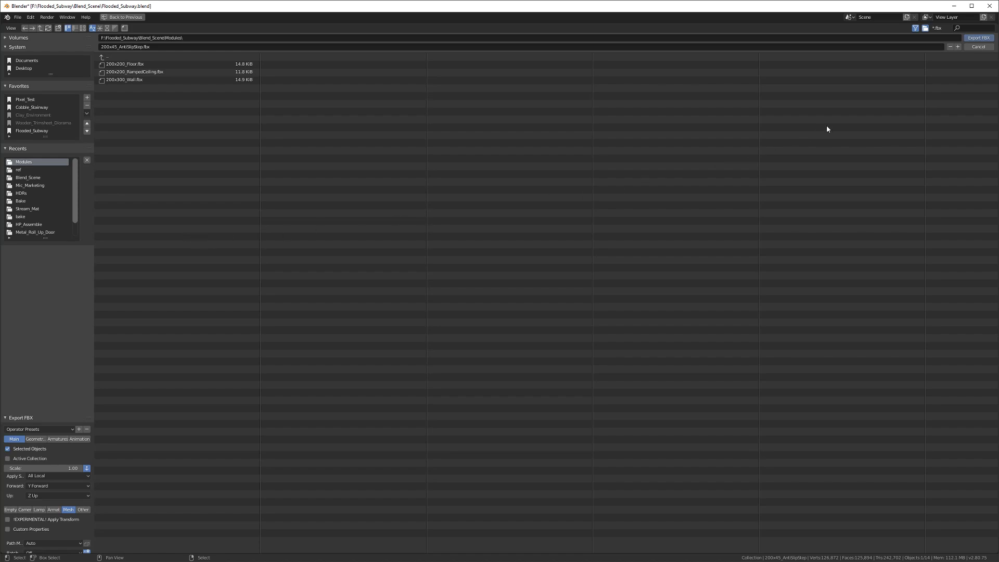
left_click(978, 38)
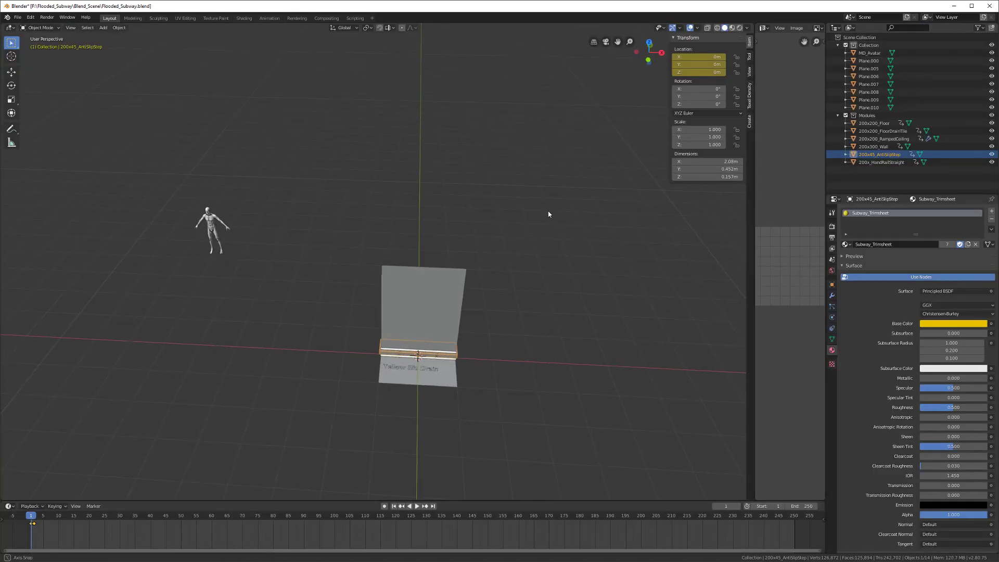
Step: Export the handrail module as 200x_HandRailStraight.fbx and save the blend file
left_click(876, 163)
double_click(887, 162)
key("ctrl+c")
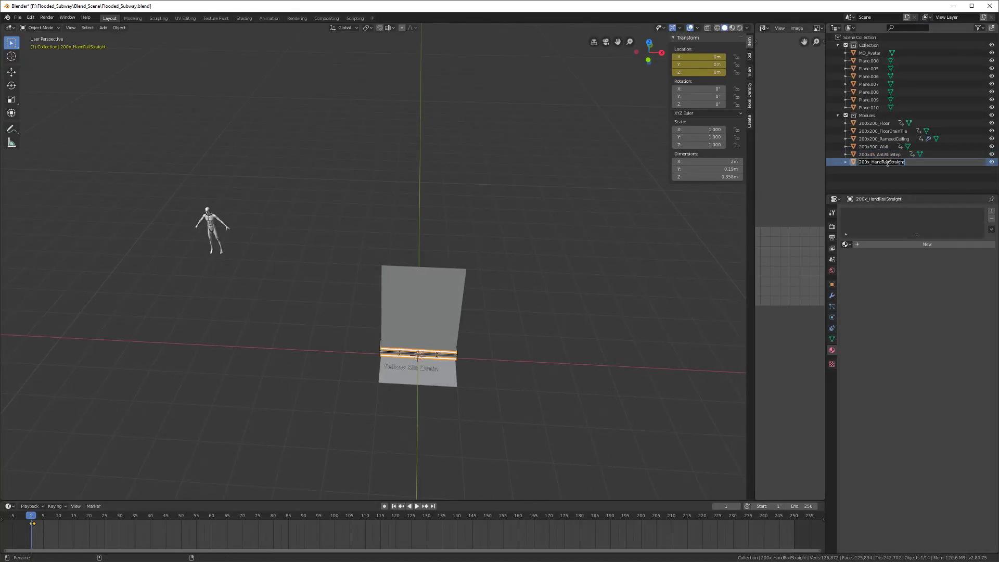
key("Return")
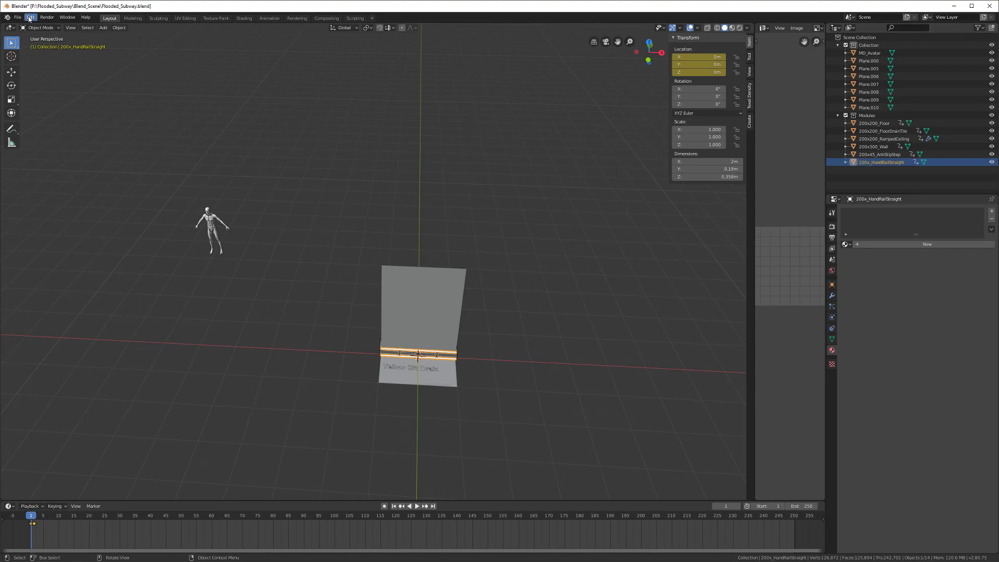
left_click(17, 17)
mouse_move(33, 130)
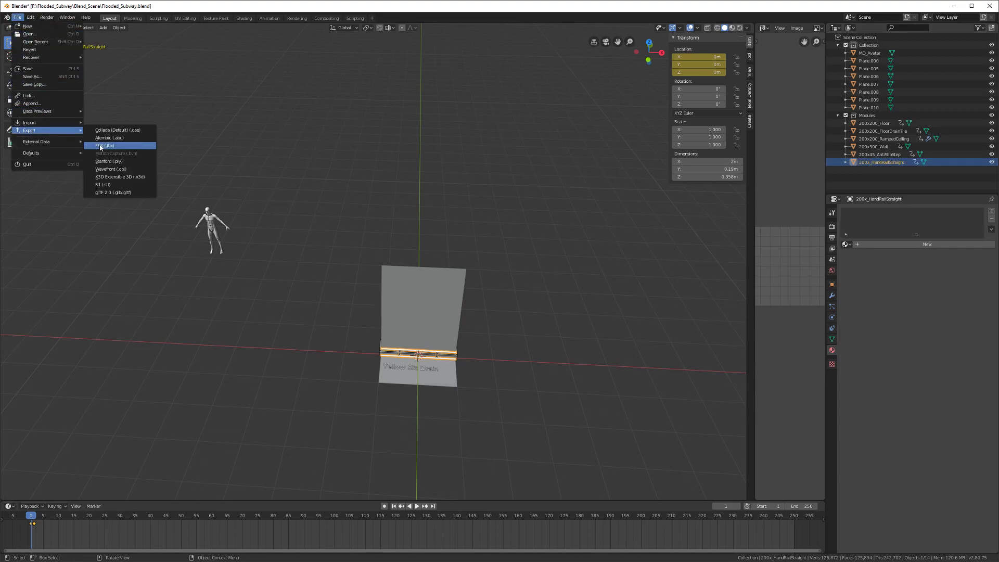
left_click(97, 145)
left_click(146, 47)
key("ctrl+v")
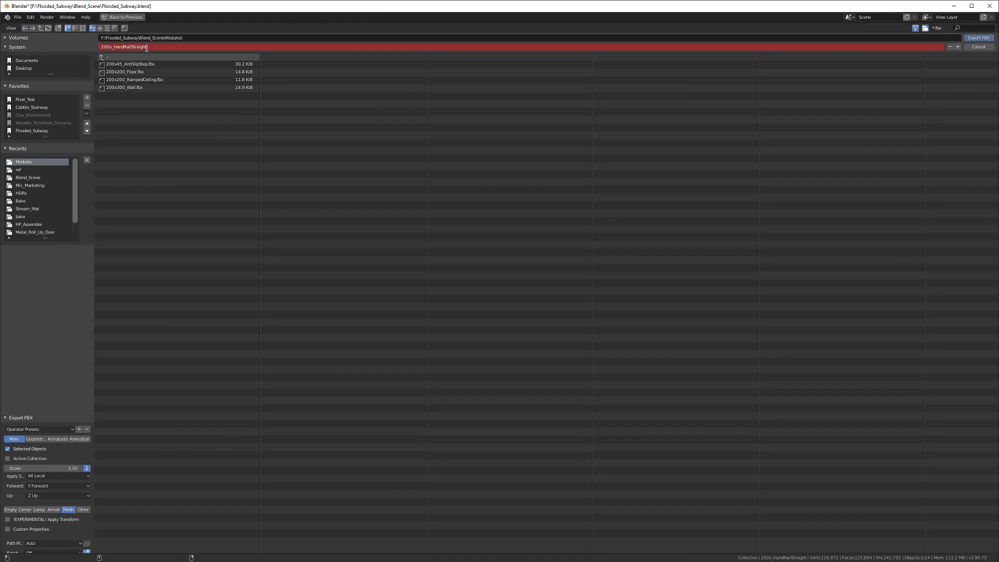
key("Return")
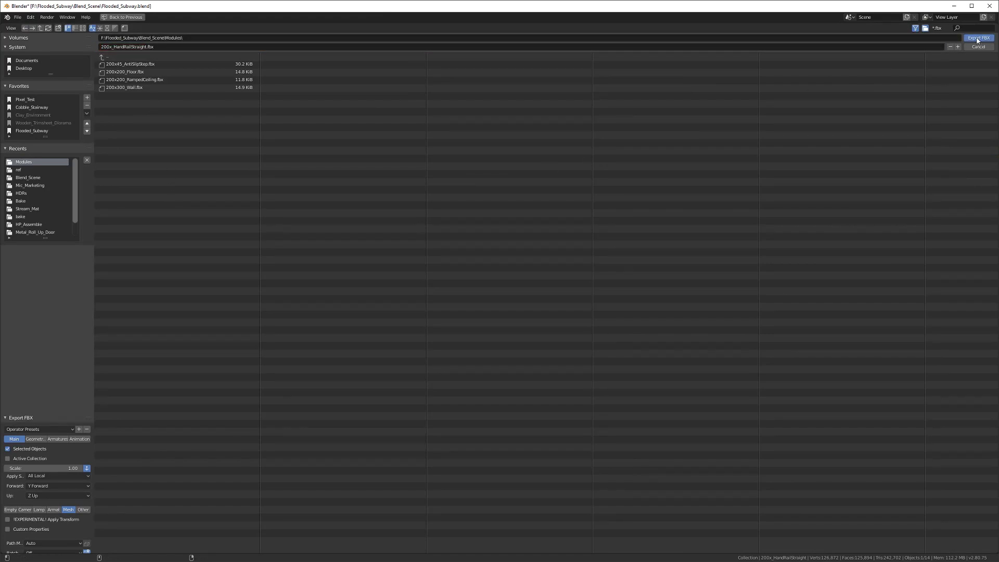
left_click(978, 38)
key("ctrl+s")
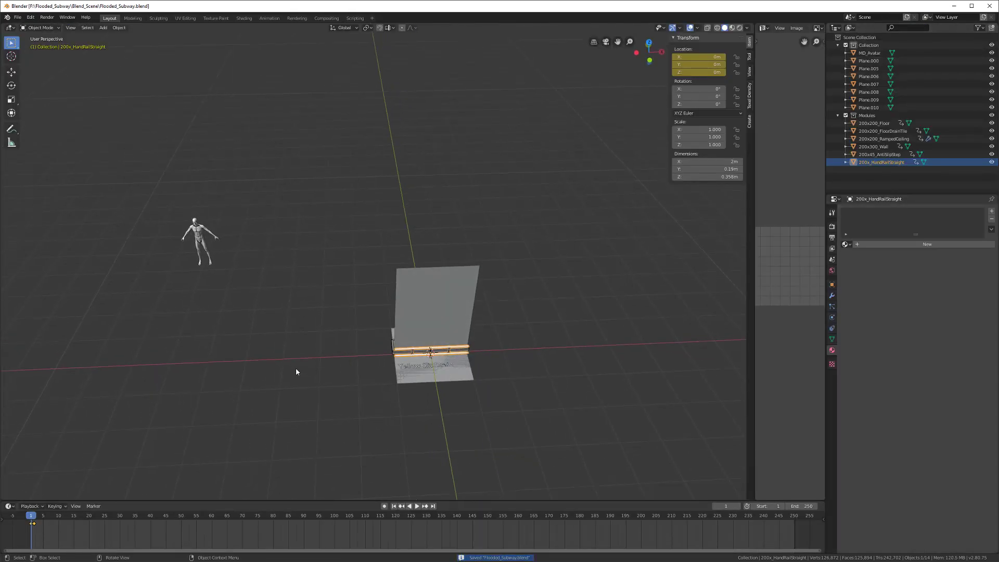
Step: Spread the modules out at frame 2, deselect everything, and save Flooded_Subway.blend
left_click(34, 516)
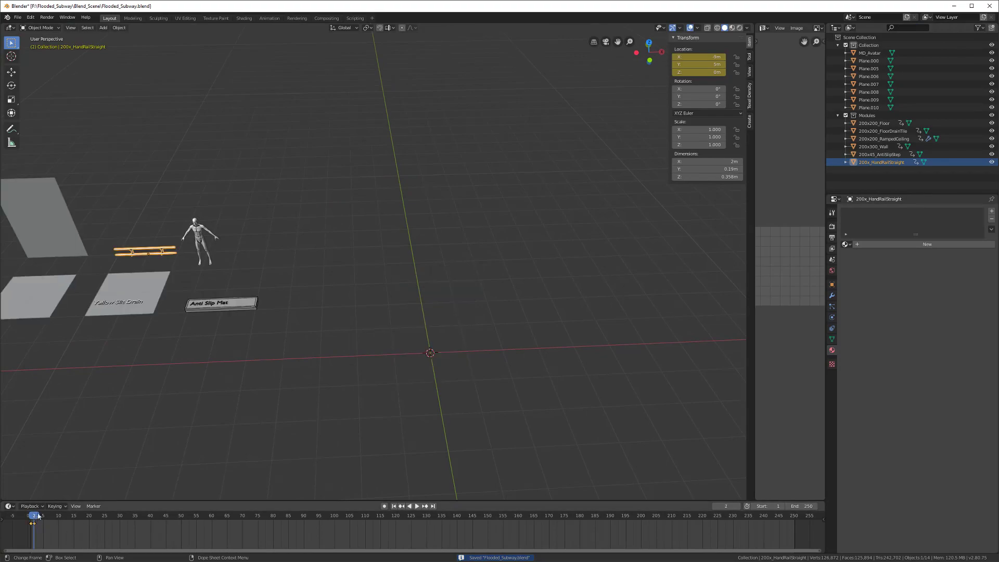
scroll(267, 388, "down", 4)
middle_click_drag(294, 358, 322, 358, "shift")
key("alt+a")
key("ctrl+s")
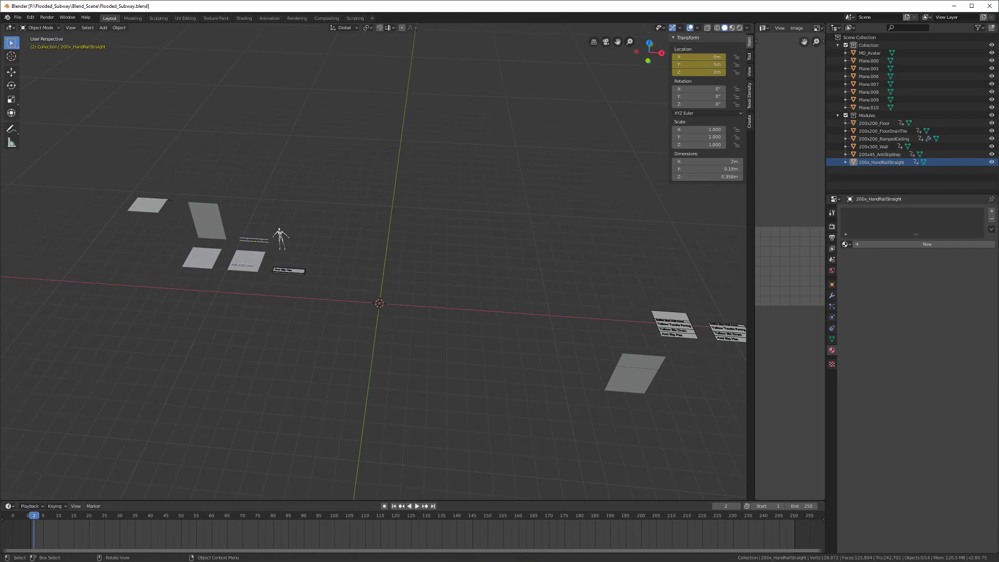
middle_click_drag(60, 383, 136, 335)
key("ctrl+s")
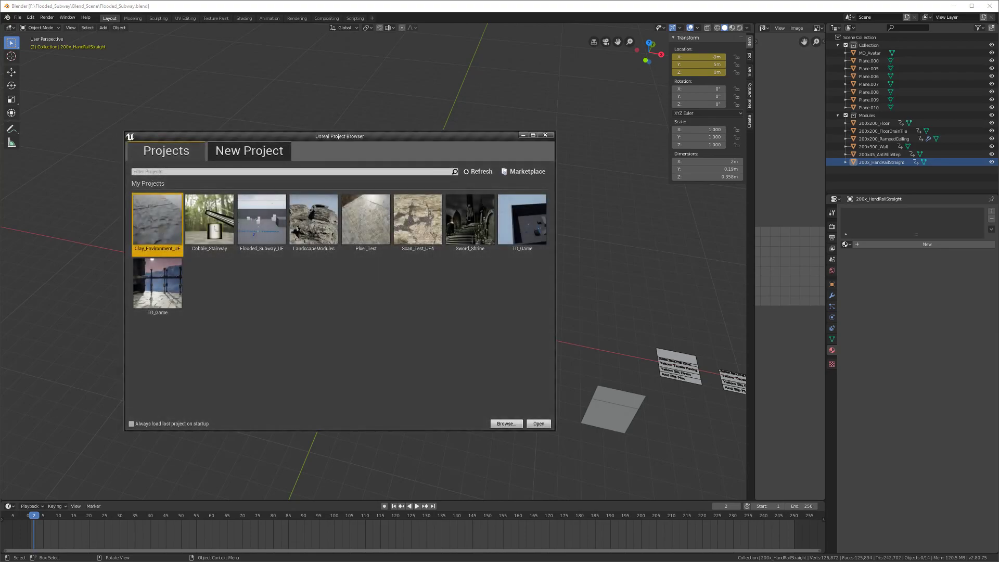
Step: Open Flooded_Subway_UE from the Project Browser and widen the editor window across the screen
double_click(269, 228)
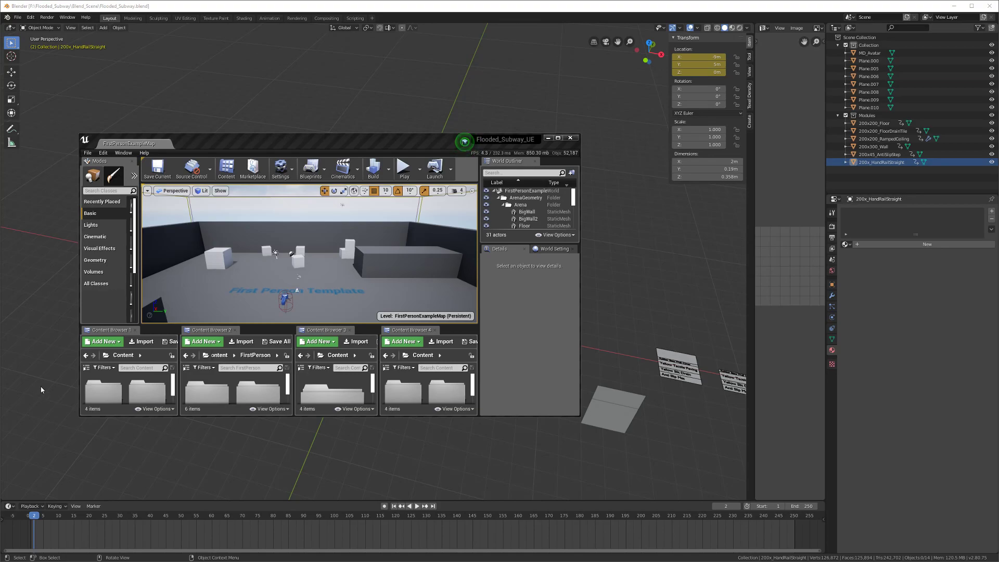
left_click_drag(277, 140, 998, 202)
left_click_drag(342, 262, 2, 258)
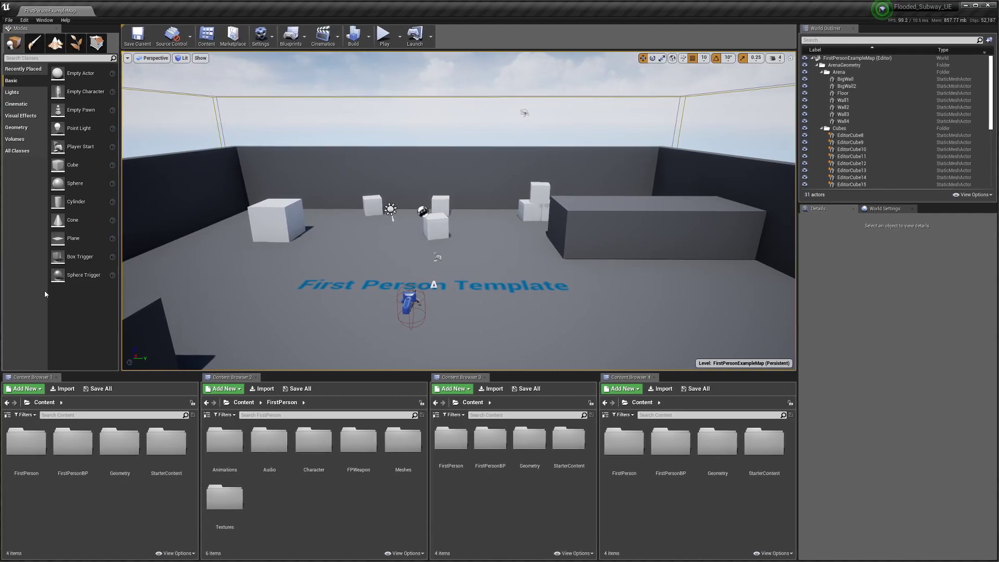
Step: Create a new folder named Flooded_Subway under Content
right_click(72, 512)
left_click(97, 260)
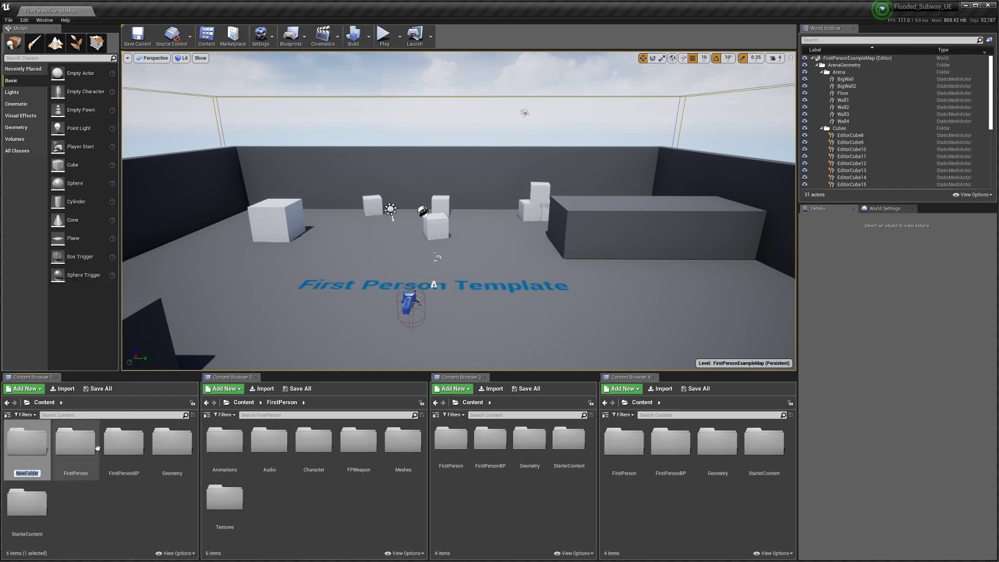
type("Flood")
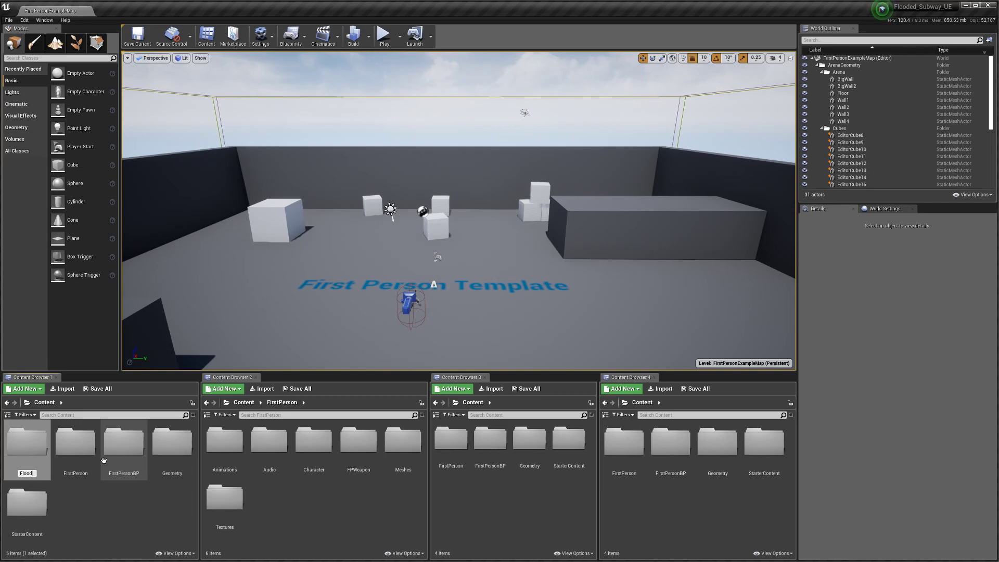
type("ed_Subway")
key("Return")
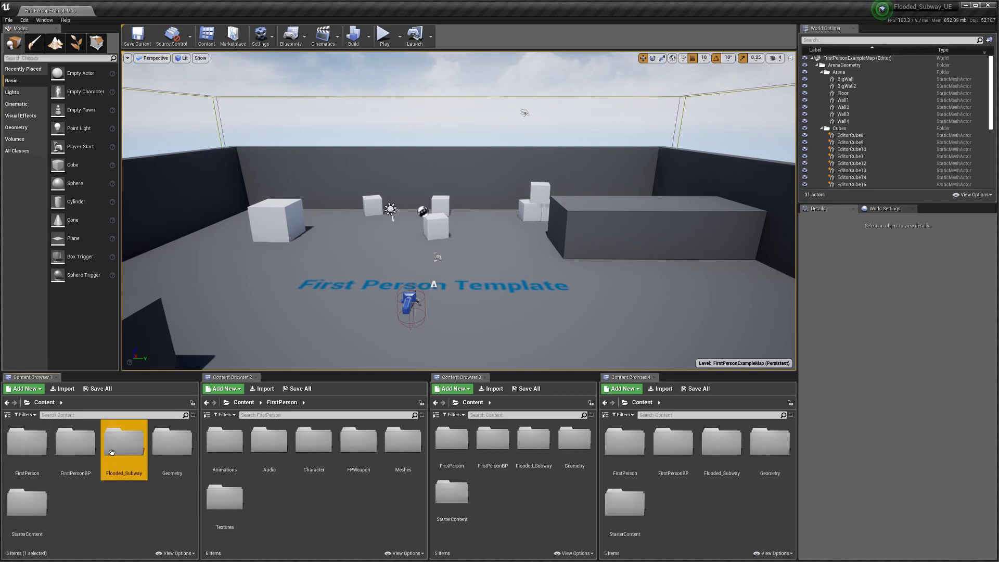
Step: Inside Flooded_Subway, create a new level asset named FloodedSubway
double_click(114, 456)
right_click(113, 457)
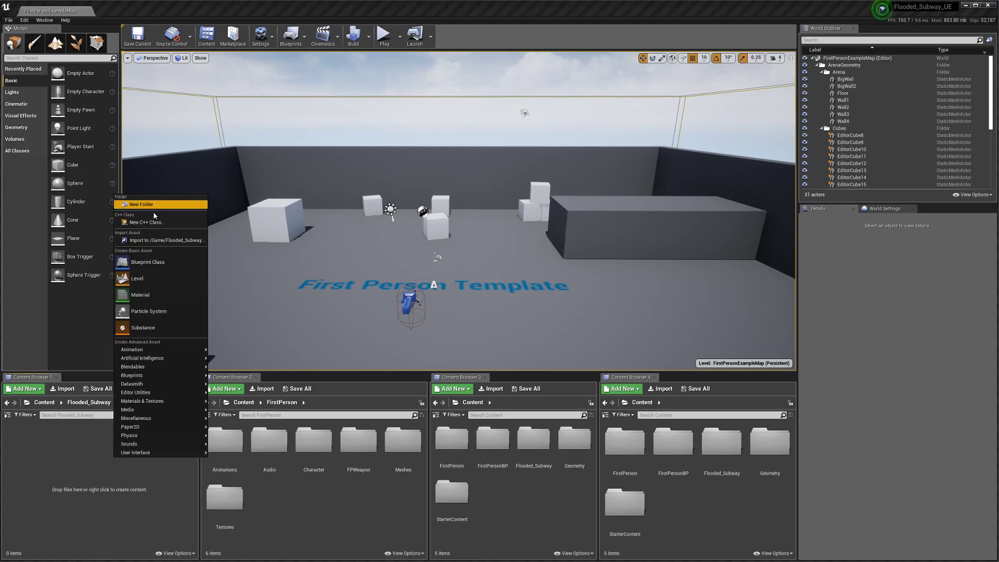
left_click(154, 278)
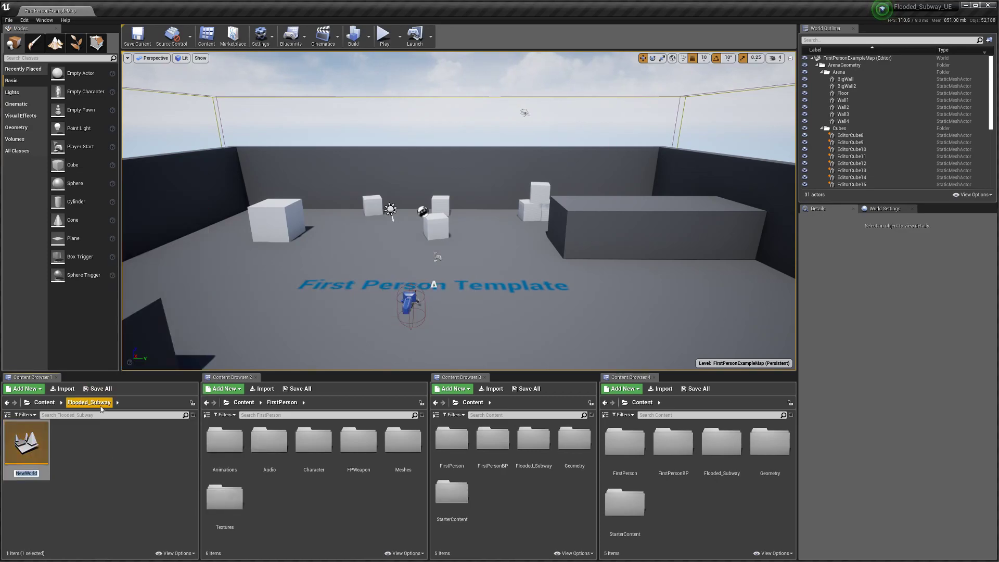
type("Floode")
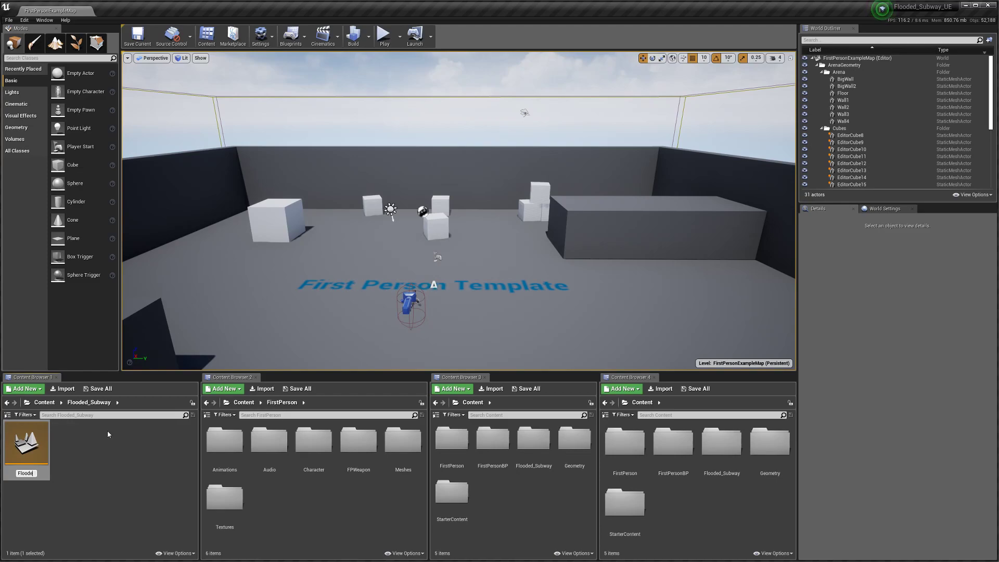
type("dSubway")
key("Return")
Step: Add Modules and Materials folders inside Flooded_Subway
right_click(108, 437)
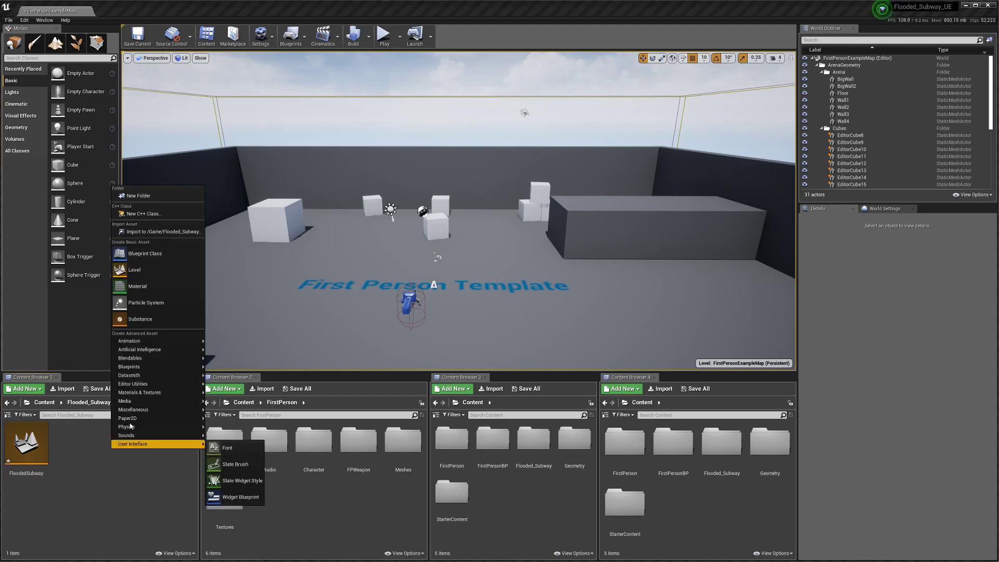
left_click(138, 196)
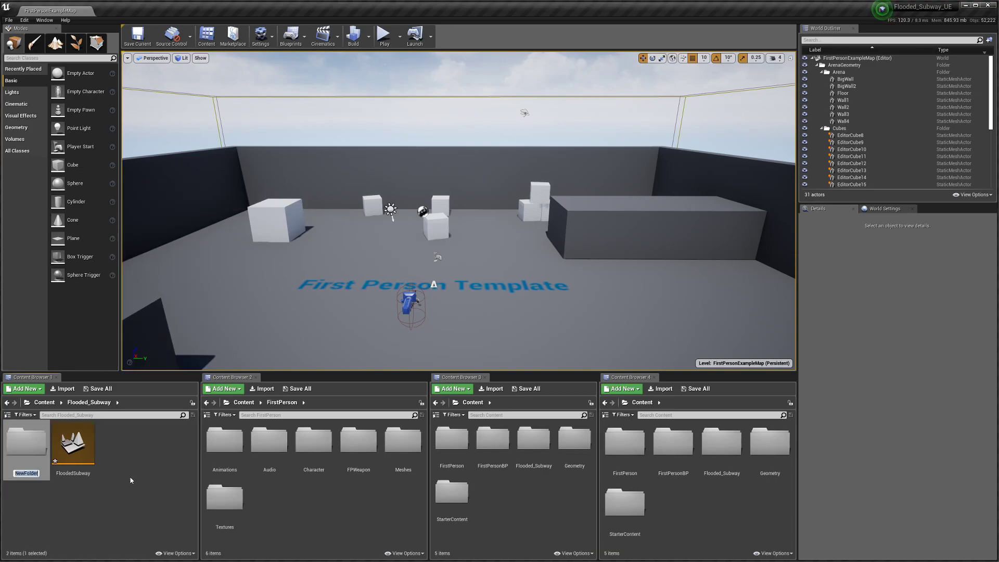
type("Modules")
key("Return")
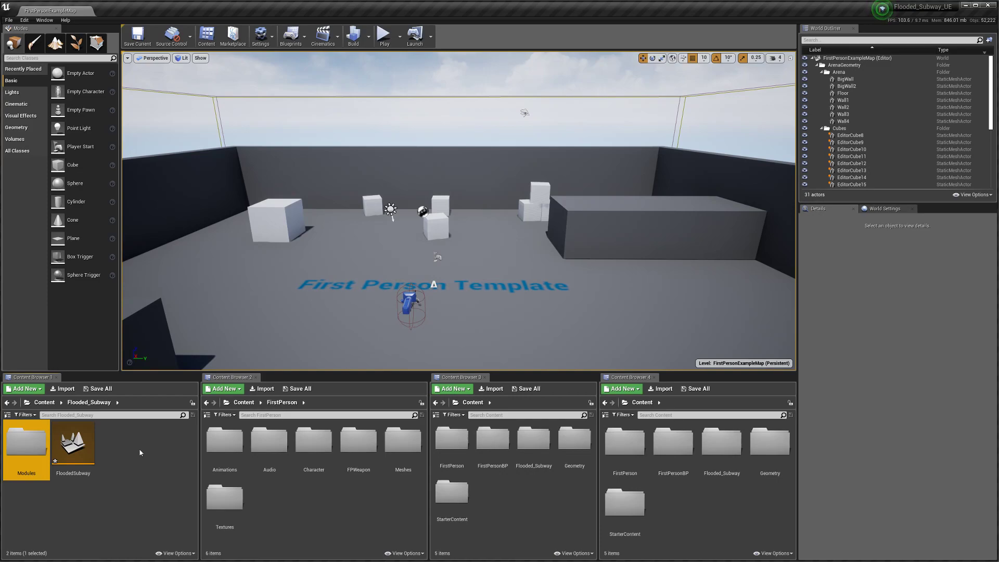
right_click(115, 465)
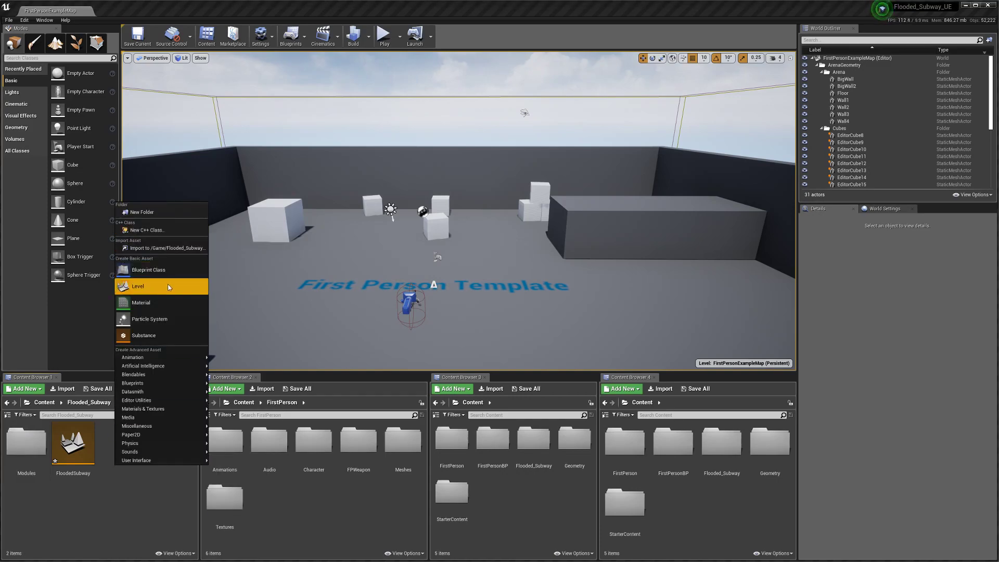
left_click(141, 212)
type("Materials")
key("Return")
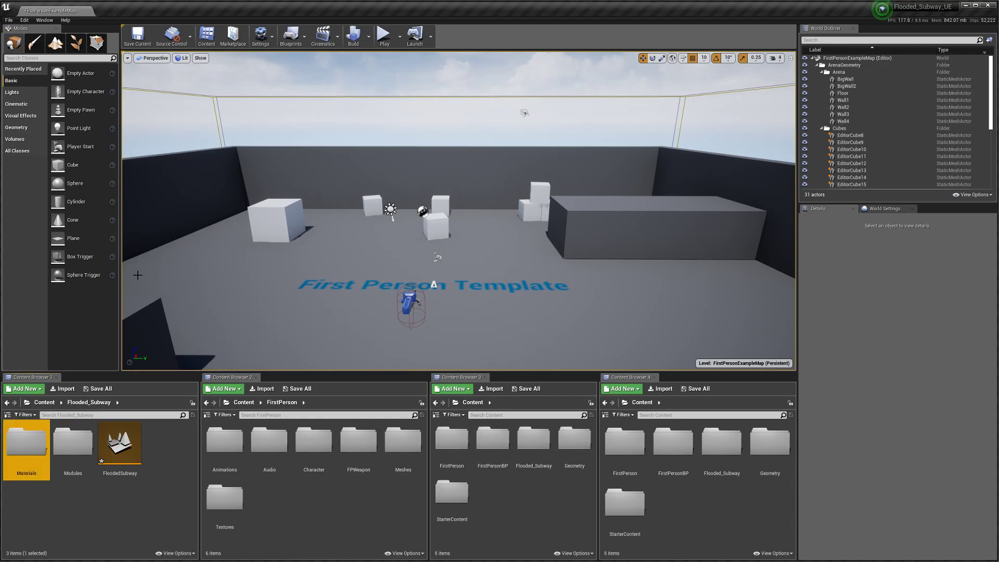
Step: Add a Textures folder inside Flooded_Subway
left_click(113, 509)
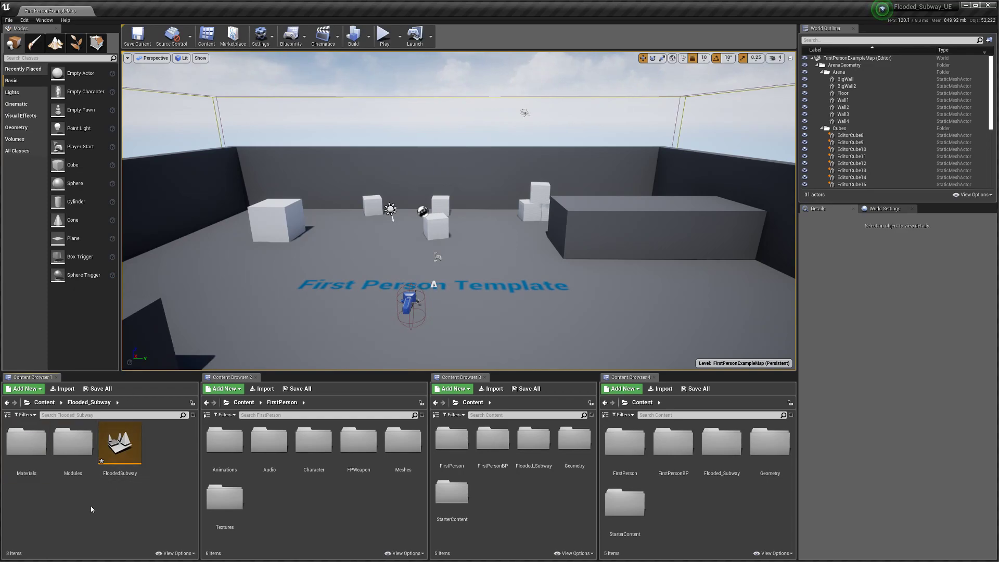
right_click(91, 509)
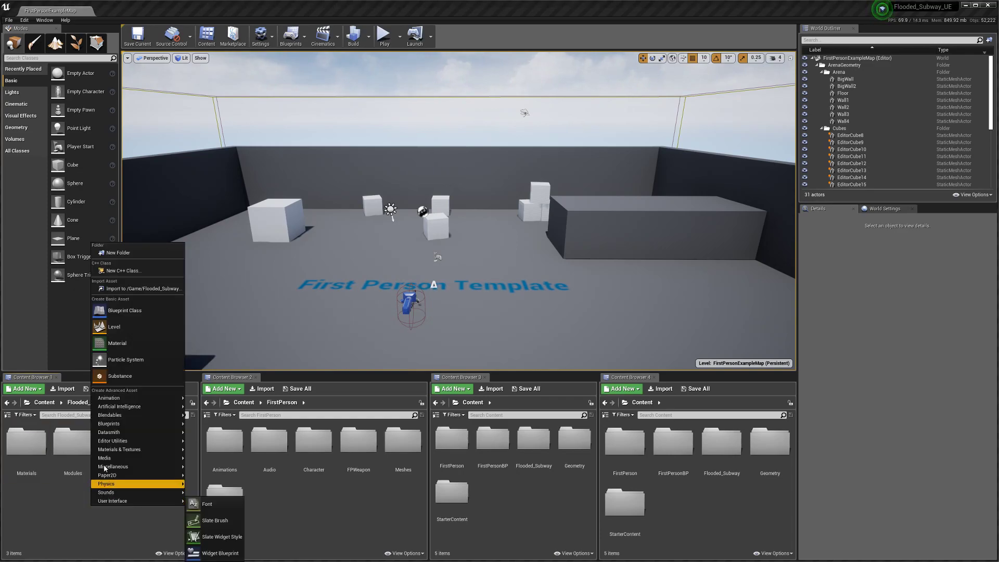
left_click(130, 252)
type("Textures")
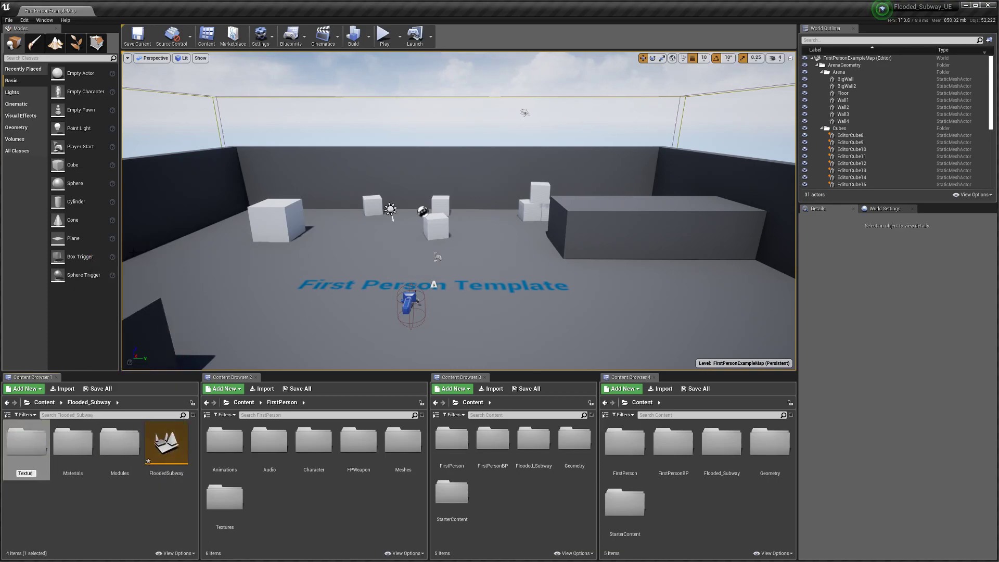
key("Return")
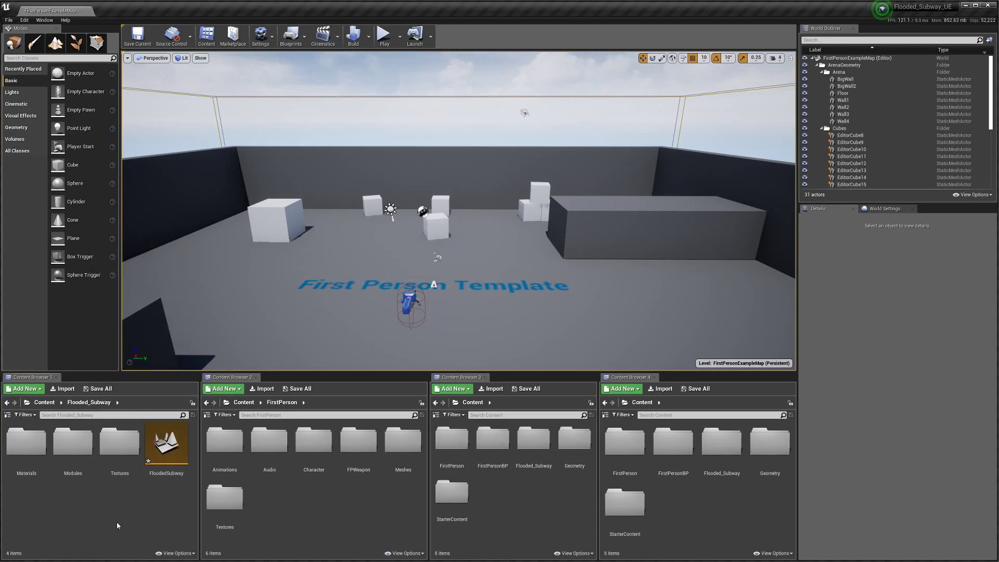
Step: Add a Material_Instances folder, then open the FloodedSubway level
right_click(117, 522)
left_click(153, 270)
type("MAterial")
key("BackSpace")
key("BackSpace")
key("BackSpace")
key("BackSpace")
key("BackSpace")
key("BackSpace")
key("BackSpace")
type("aterial")
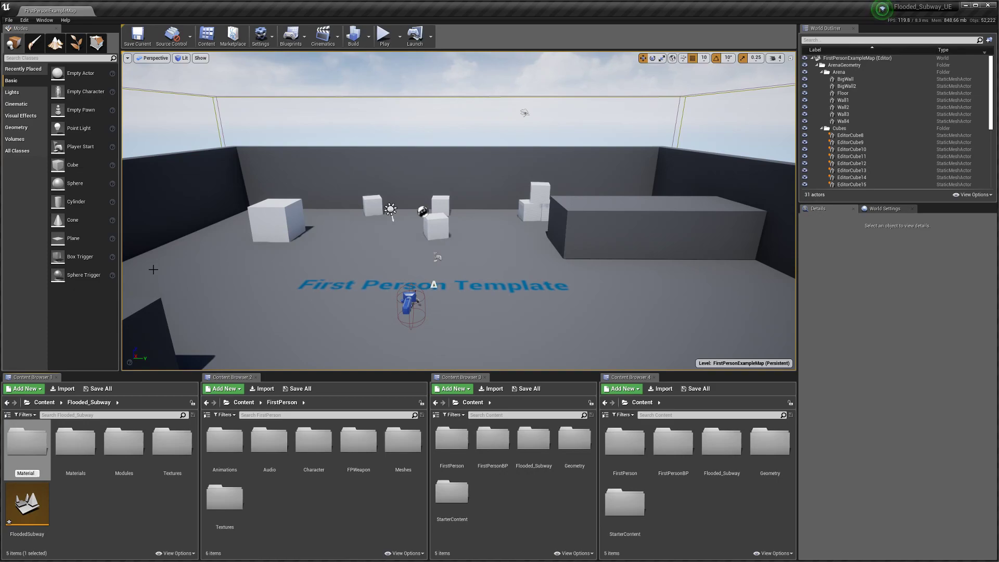
type("_Instances")
key("Return")
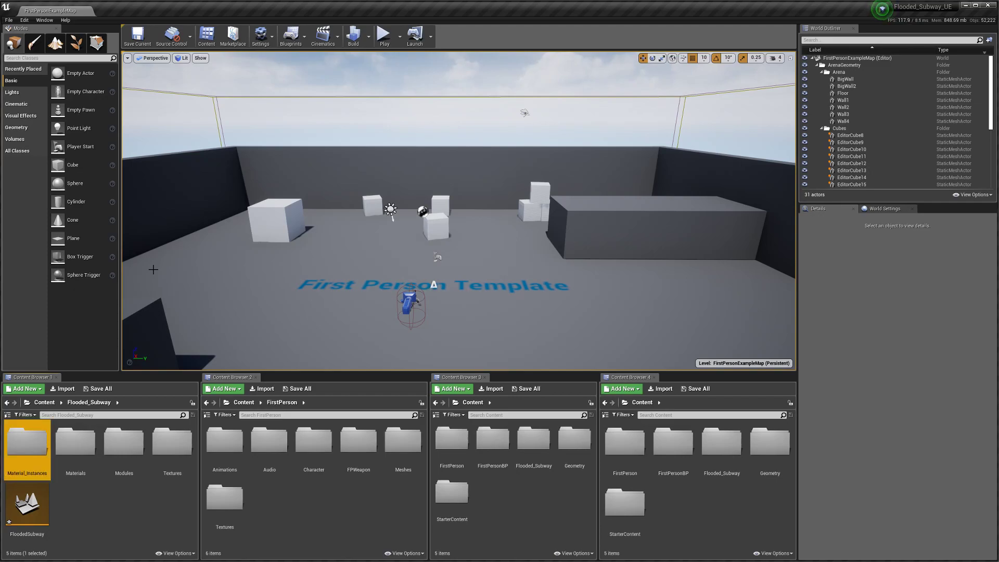
right_click_drag(361, 216, 269, 318)
left_click(132, 509)
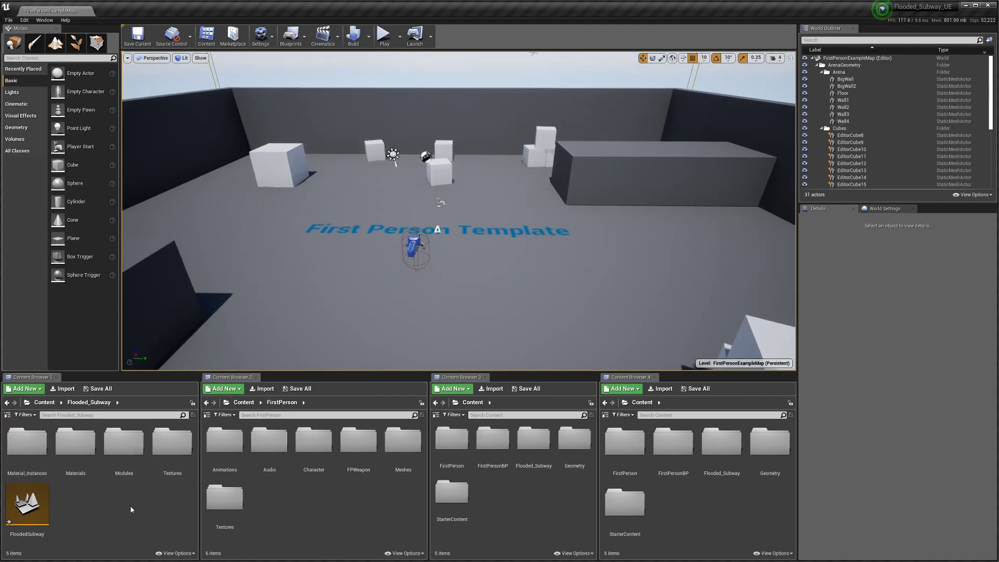
double_click(38, 507)
Step: Load FloodedSubway without saving the old map, place a BP_Sky_Sphere, and save the level
left_click(412, 356)
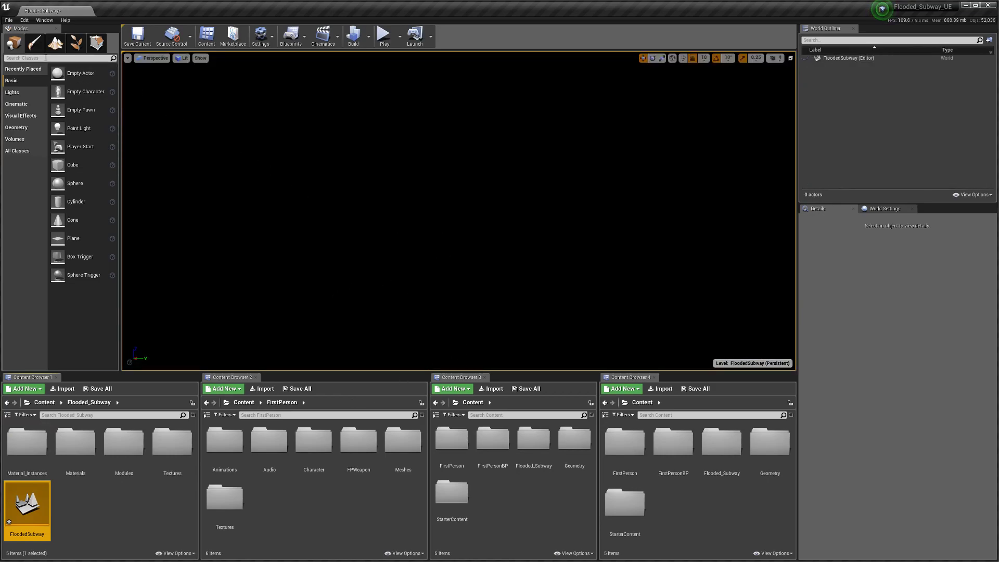
left_click(46, 58)
type("bp")
left_click_drag(36, 72, 493, 239)
mouse_move(402, 234)
right_mouse_down()
mouse_move(468, 197)
mouse_move(384, 209)
mouse_move(442, 234)
mouse_move(404, 234)
right_mouse_up()
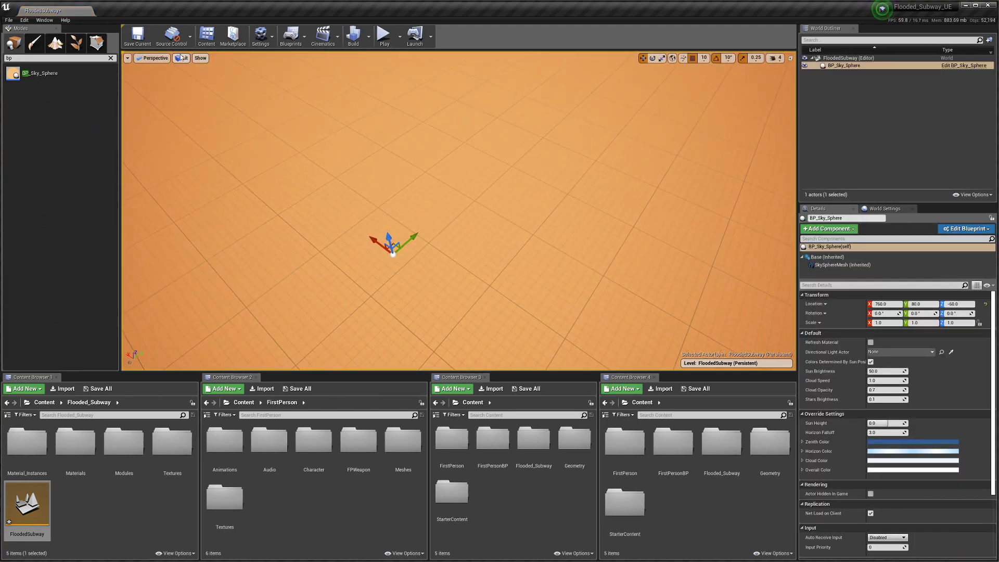
left_click(137, 36)
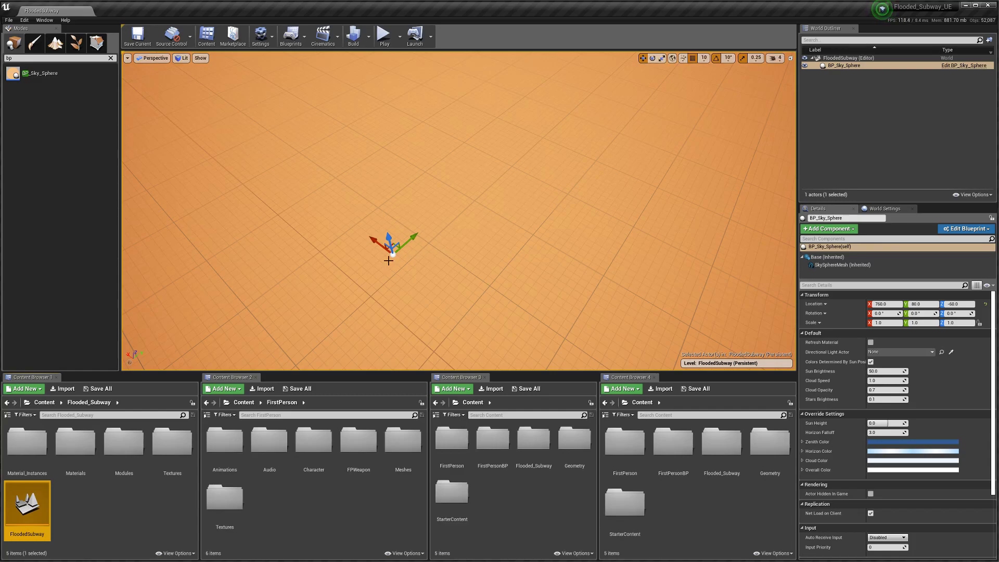
Step: Open the empty Modules folder in the Content Browser
left_click(127, 534)
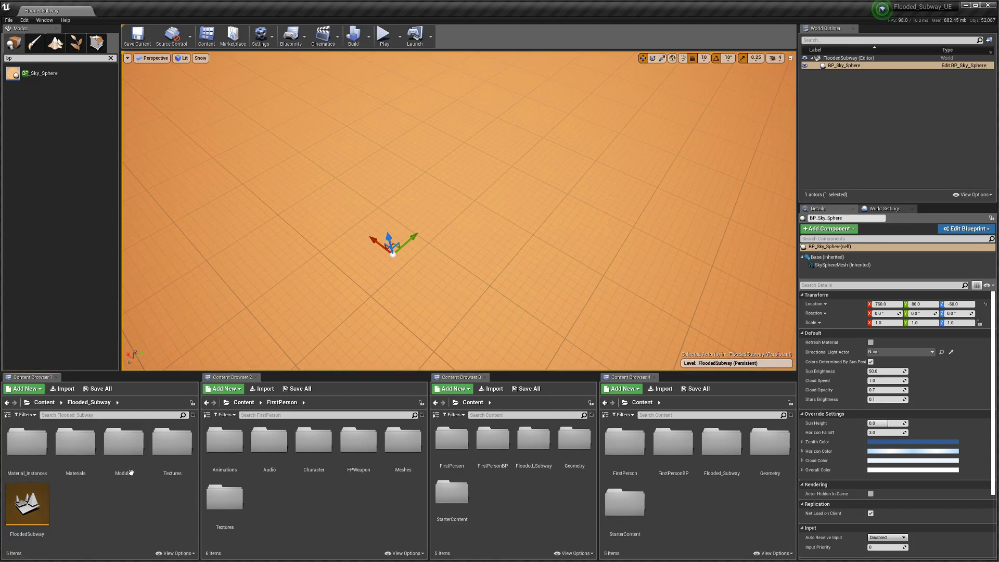
double_click(124, 458)
right_click(126, 455)
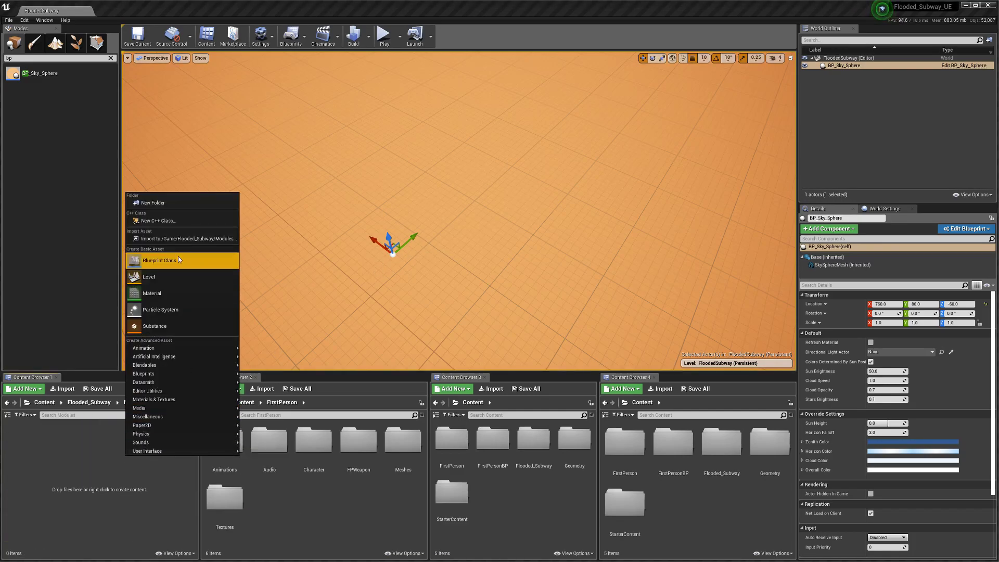
left_click(103, 494)
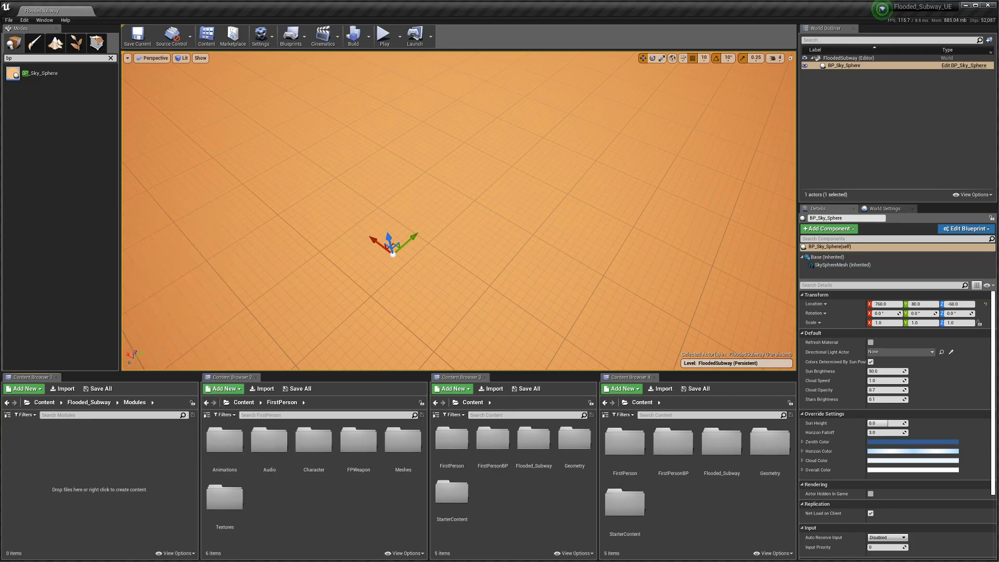
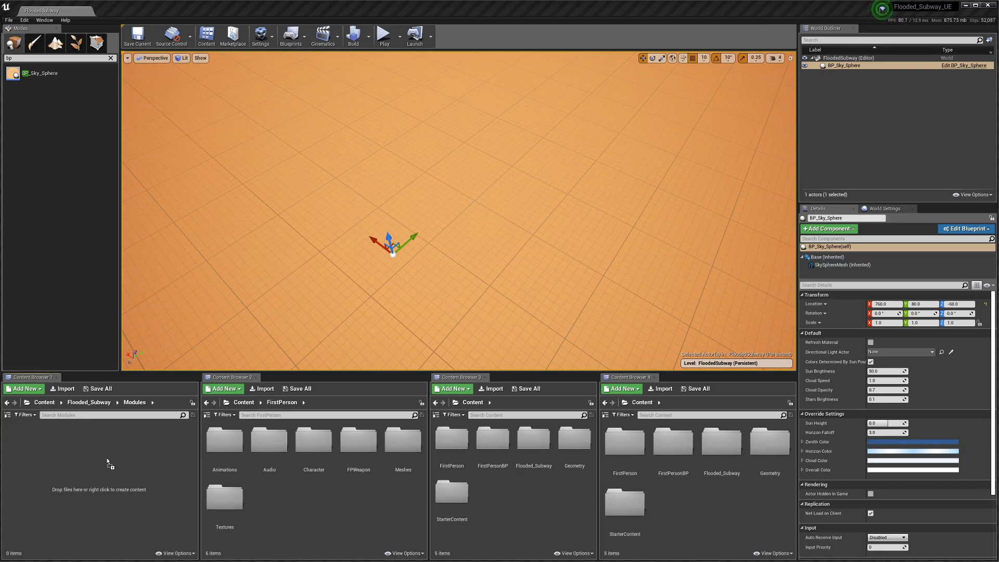
Step: Drop the five exported module FBX files into the Modules folder and import them all with the same settings
left_click_drag(107, 458, 107, 459)
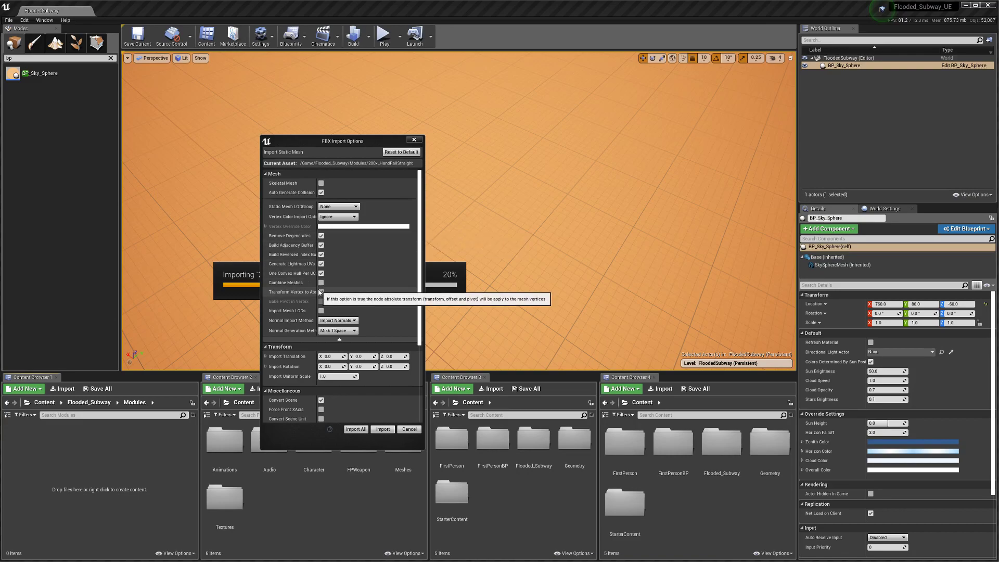
scroll(358, 312, "down", 3)
scroll(358, 312, "down", 2)
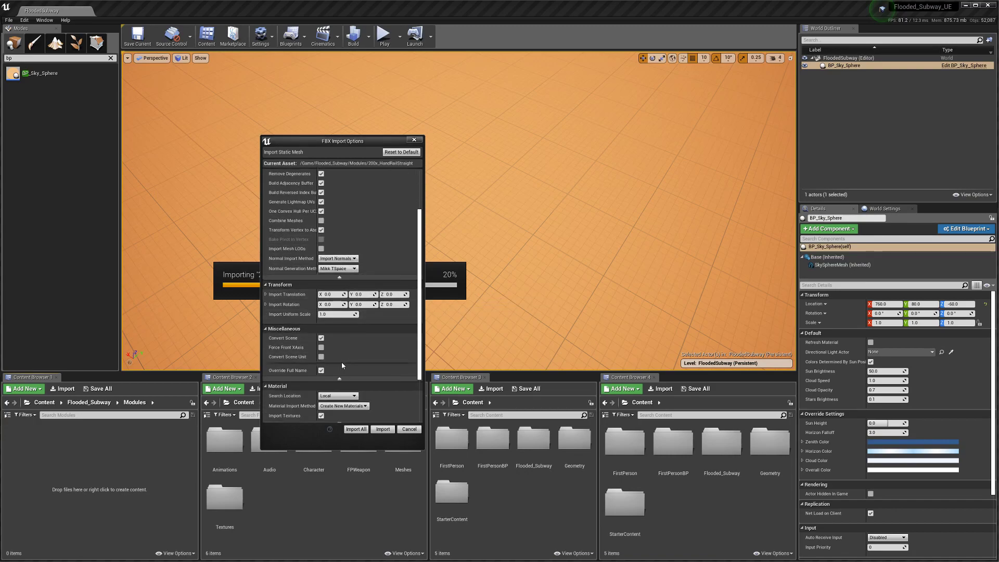
scroll(342, 365, "down", 4)
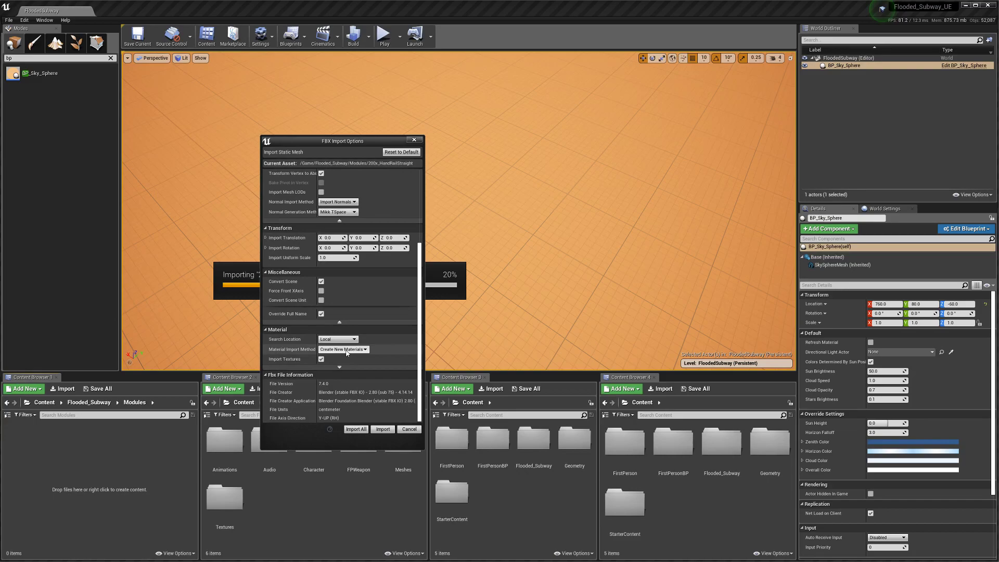
scroll(347, 351, "up", 6)
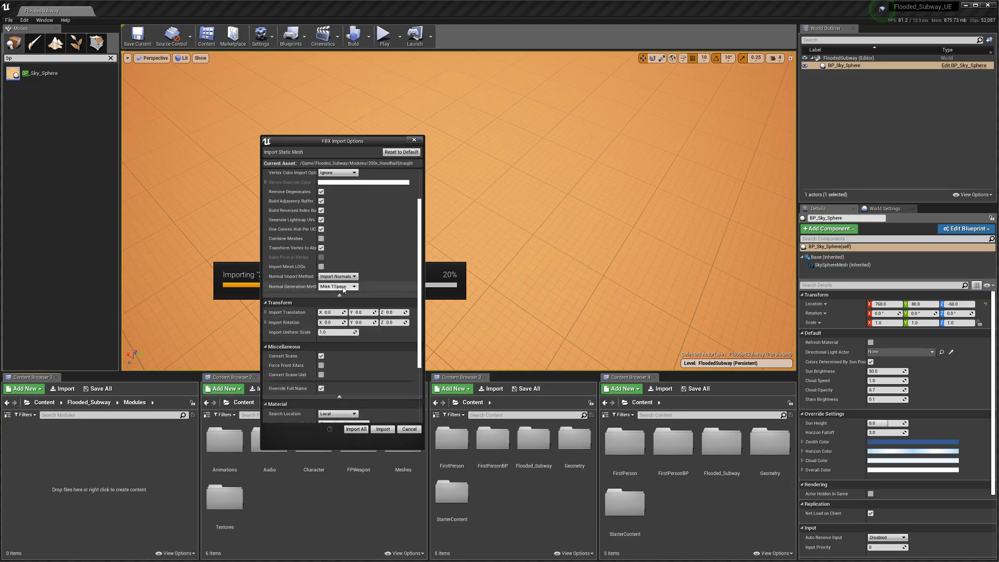
scroll(343, 279, "up", 3)
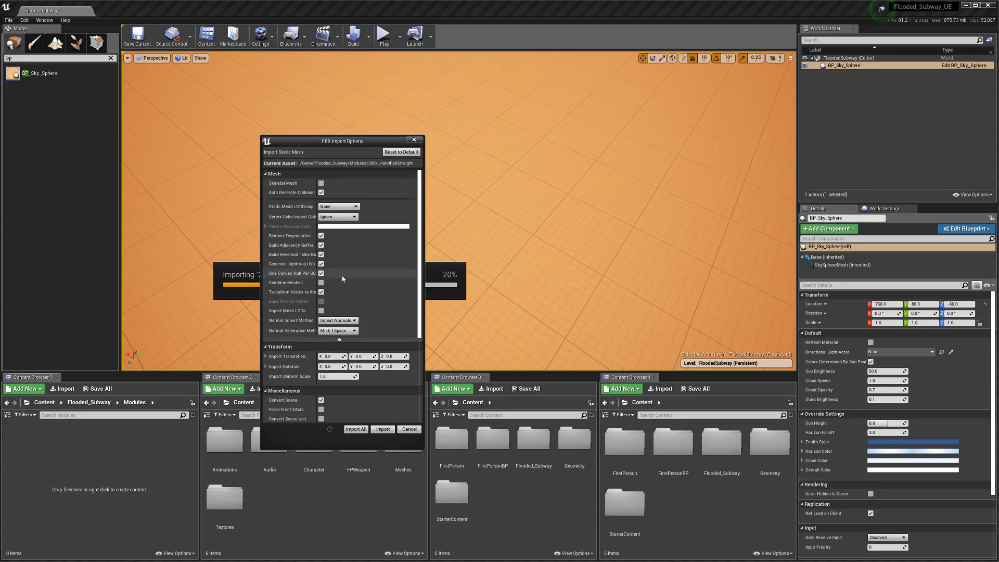
left_click(359, 430)
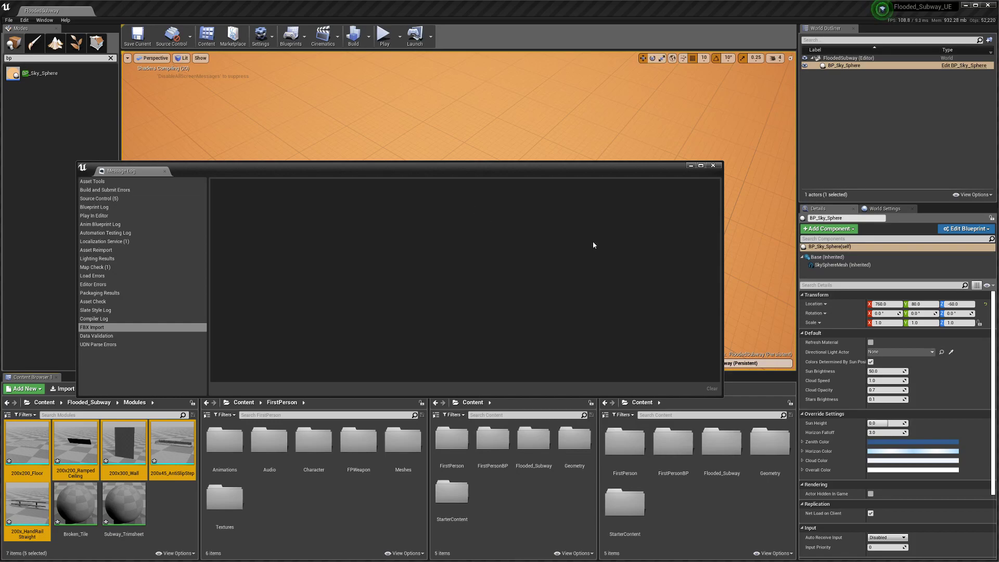
Step: Force delete the imported Subway_Trimsheet and Broken_Tile materials
left_click(718, 167)
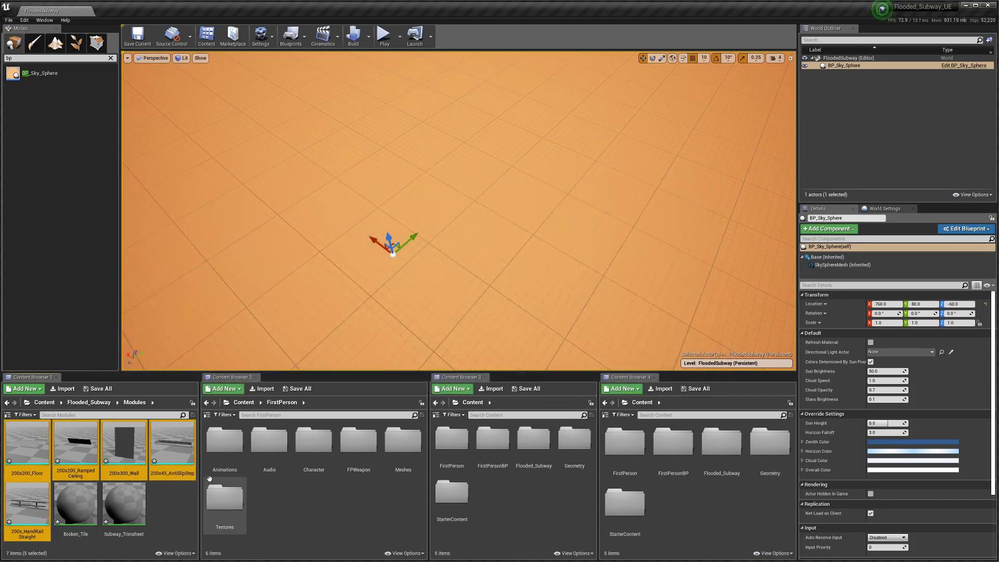
left_click(125, 515)
left_click(89, 515, "ctrl")
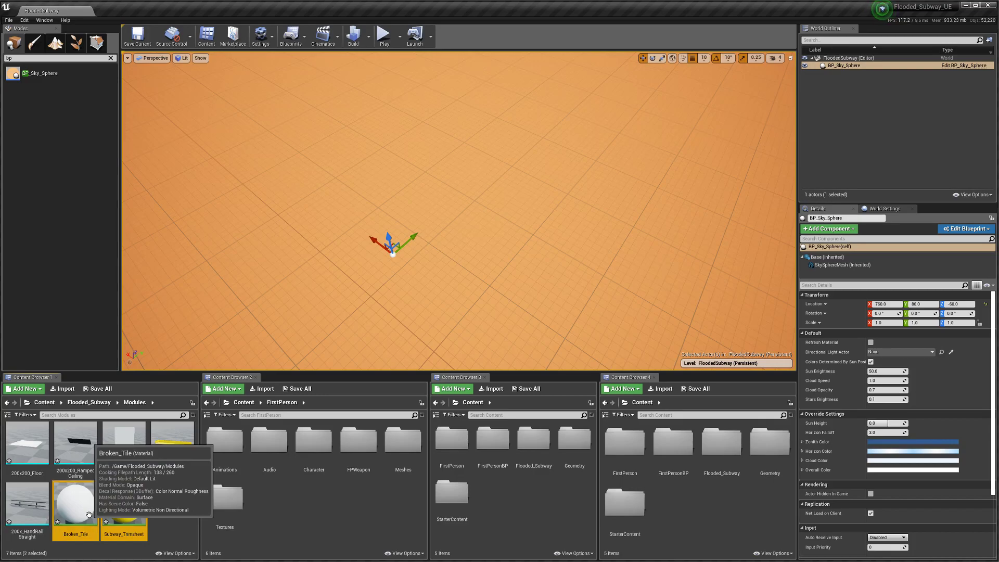
key("Delete")
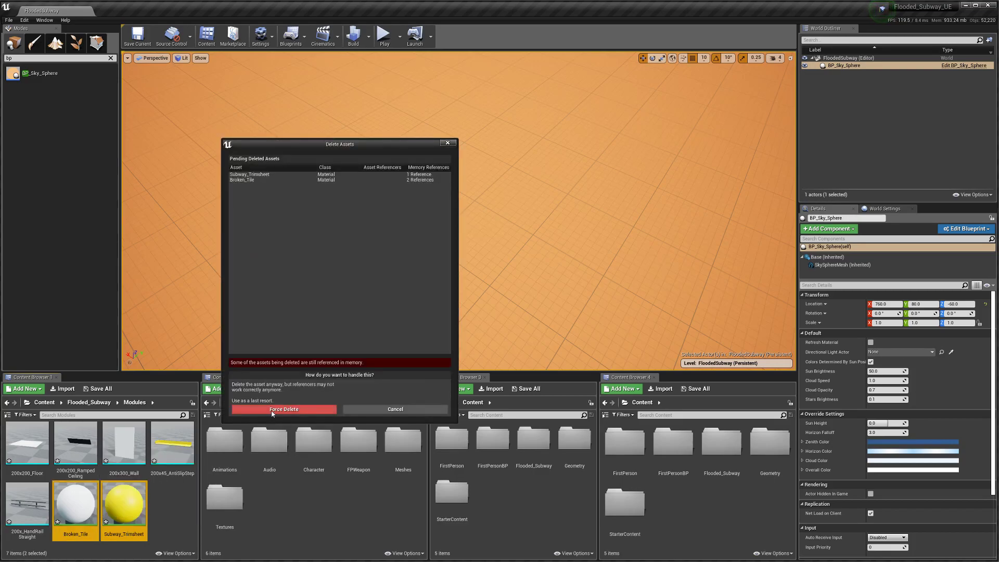
left_click(271, 409)
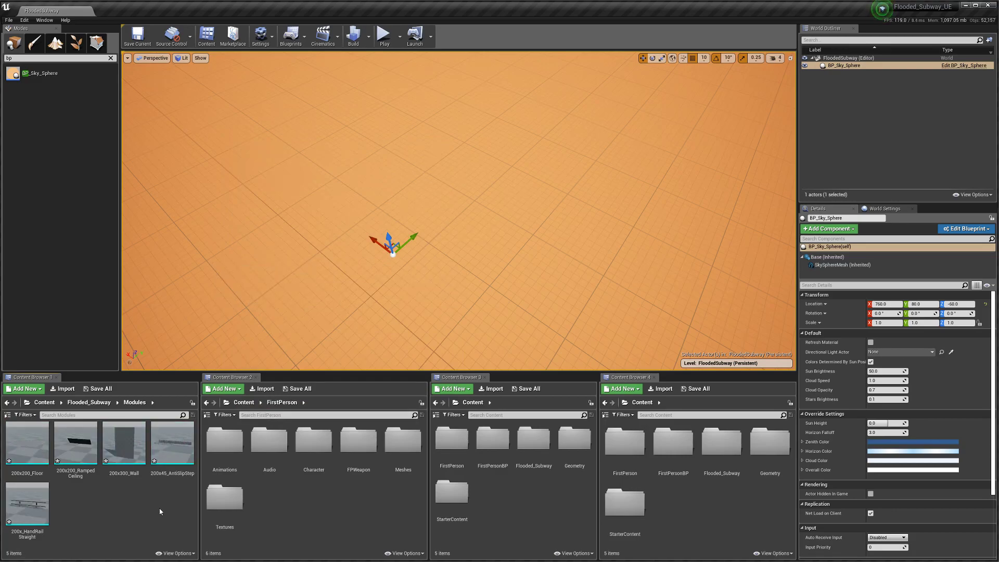
Step: Drag the 200x300_Wall mesh into the level
key("ctrl+a")
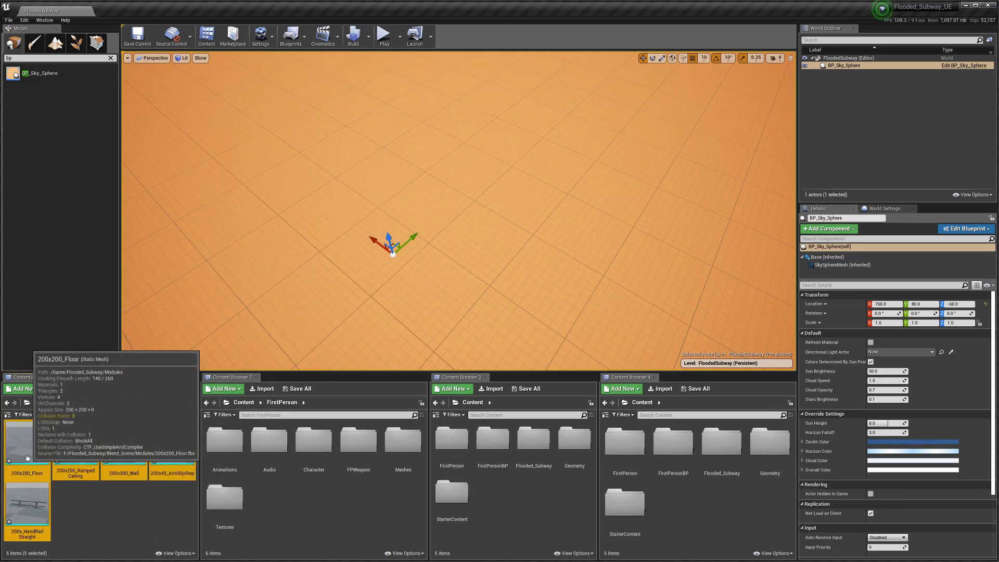
left_click(111, 507)
left_click(124, 442)
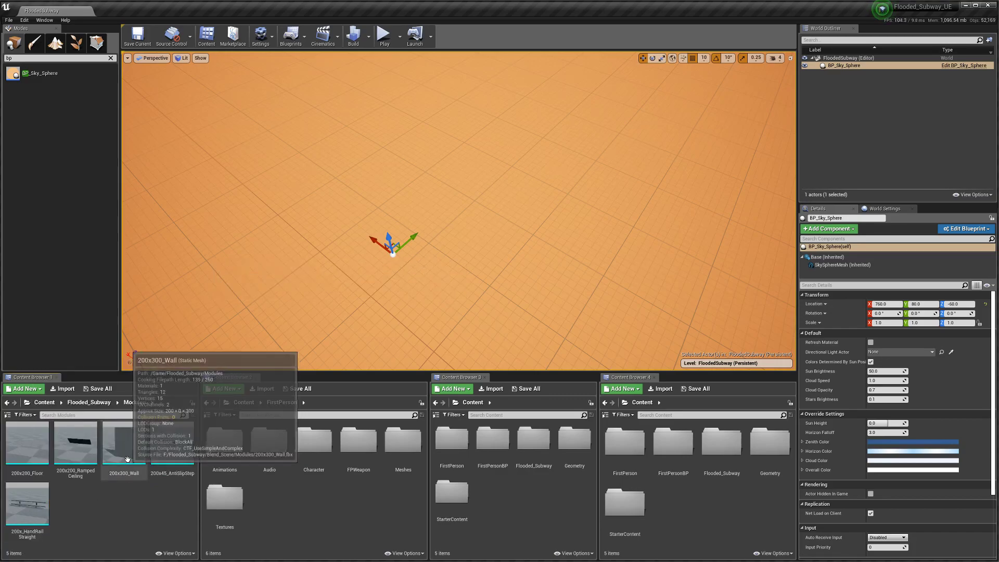
left_click_drag(300, 307, 343, 304)
right_click_drag(344, 304, 187, 263)
mouse_move(618, 346)
right_mouse_down()
mouse_move(619, 364)
mouse_move(618, 346)
right_mouse_up()
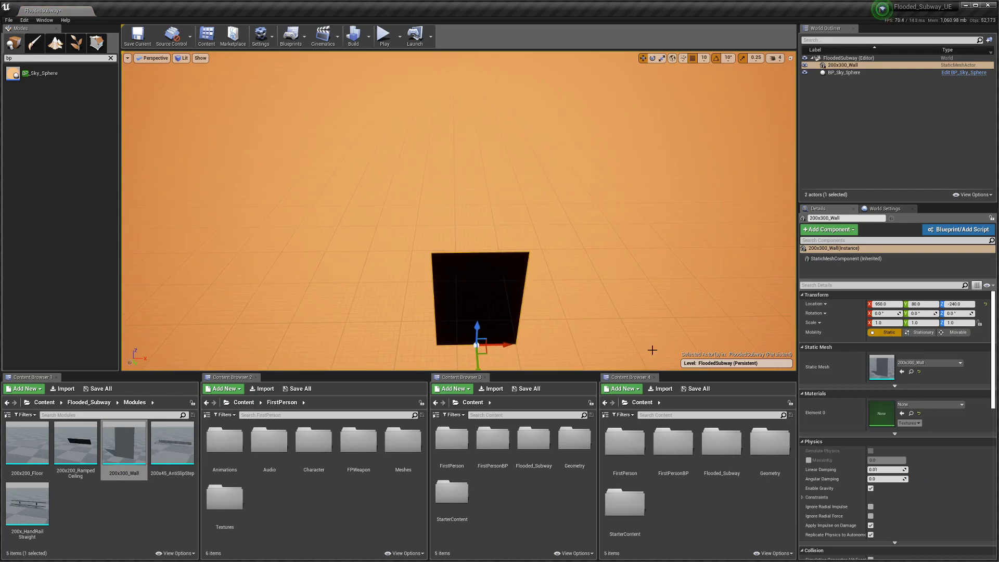
Step: Set the wall's location to 0, 0, 0 and frame it in the viewport
left_click(884, 304)
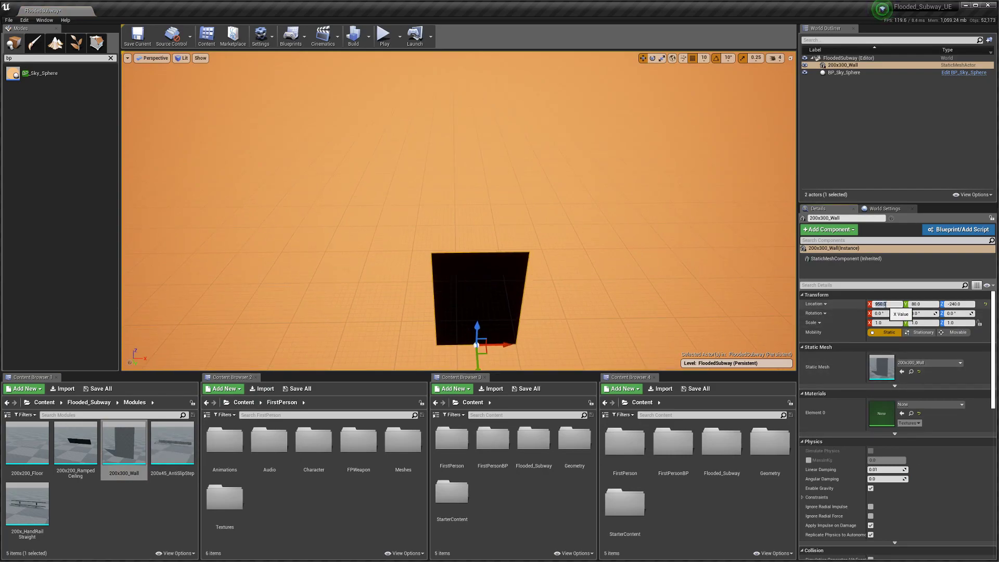
type("0")
key("Tab")
type("0")
key("Tab")
type("0")
key("Return")
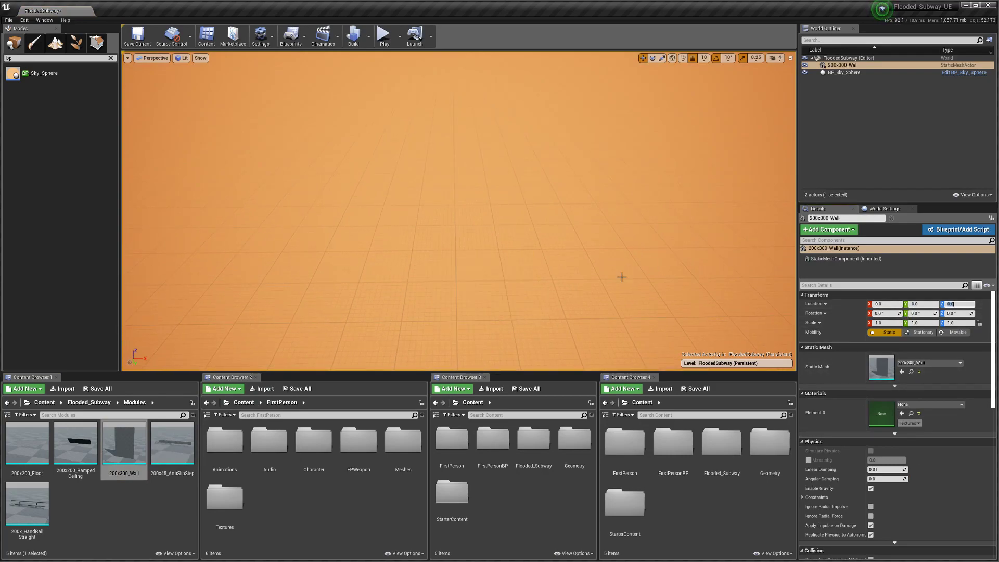
key("f")
Step: Place the 200x200_Floor mesh in the level at location 0, 0, 0
left_click(160, 524)
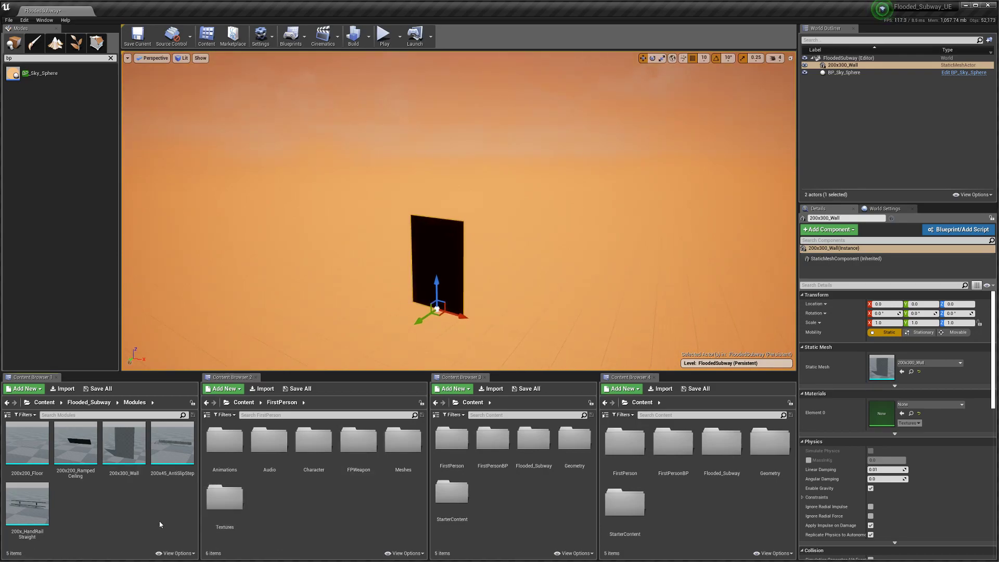
left_click_drag(29, 445, 301, 339)
left_click(888, 304)
type("0")
key("Tab")
type("0")
key("Tab")
type("0")
key("Return")
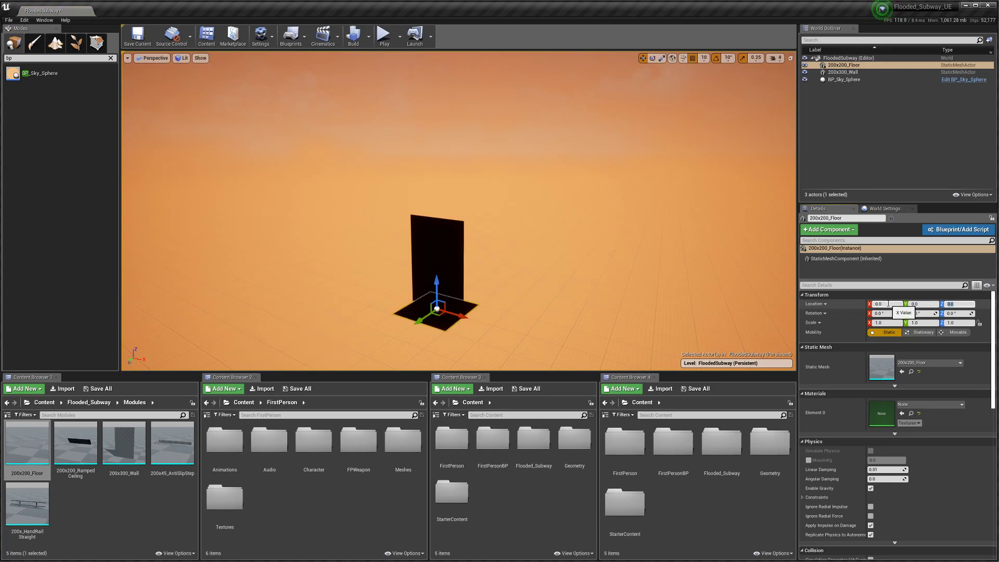
right_click_drag(542, 310, 557, 286)
left_click(520, 242)
mouse_move(521, 242)
right_mouse_down()
mouse_move(520, 232)
mouse_move(520, 255)
right_mouse_up()
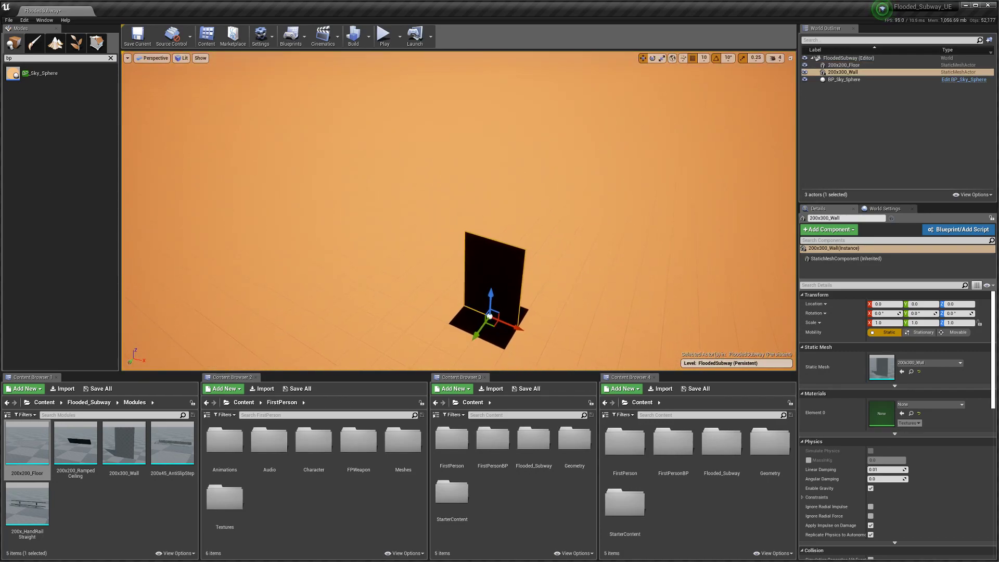
left_click(39, 61)
Step: Add a Directional Light from a 'ligh' search and rotate it to -50 degrees around Z
key("BackSpace")
key("BackSpace")
type("light")
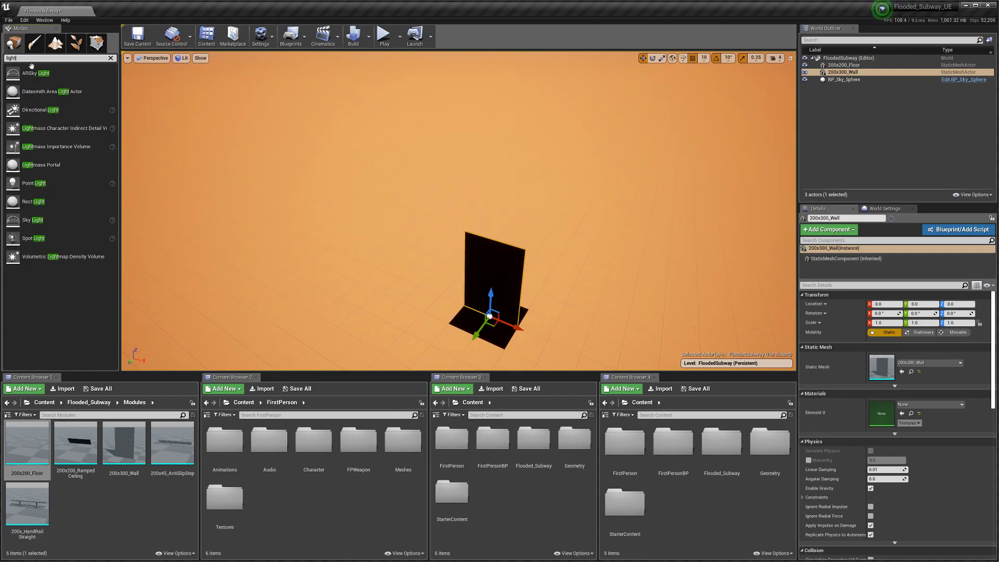
left_click_drag(42, 110, 283, 127)
right_click_drag(283, 127, 328, 73)
key("e")
left_click_drag(409, 227, 212, 156)
key("w")
Step: Add a Sky Light and move it off to the left of the meshes
left_click(32, 59)
left_click_drag(33, 219, 370, 299)
right_click_drag(371, 300, 451, 326)
left_click_drag(564, 260, 217, 167)
mouse_move(222, 167)
right_mouse_down()
mouse_move(172, 125)
mouse_move(237, 174)
mouse_move(226, 170)
right_mouse_up()
left_click_drag(463, 217, 308, 237)
scroll(815, 404, "down", 8)
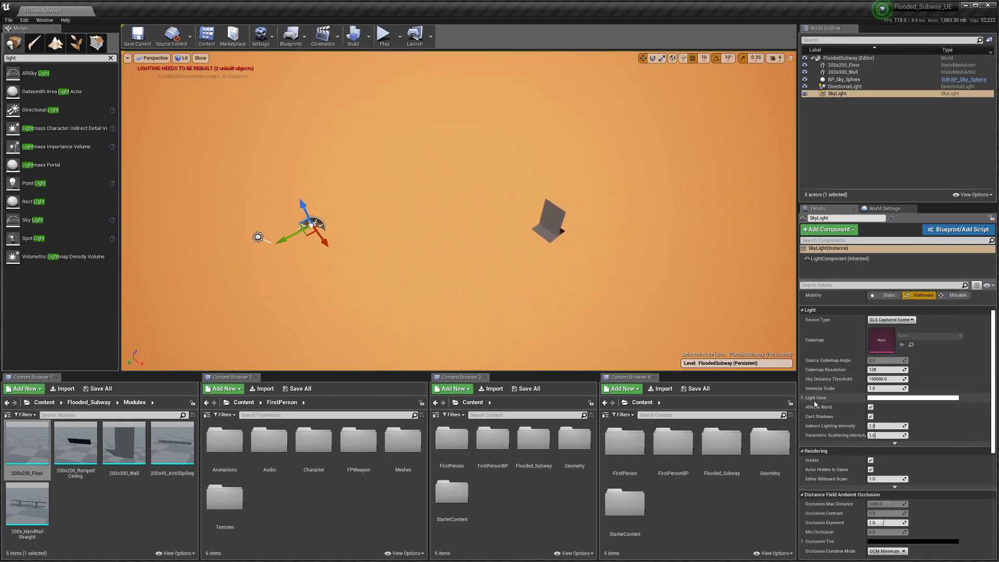
scroll(815, 404, "up", 6)
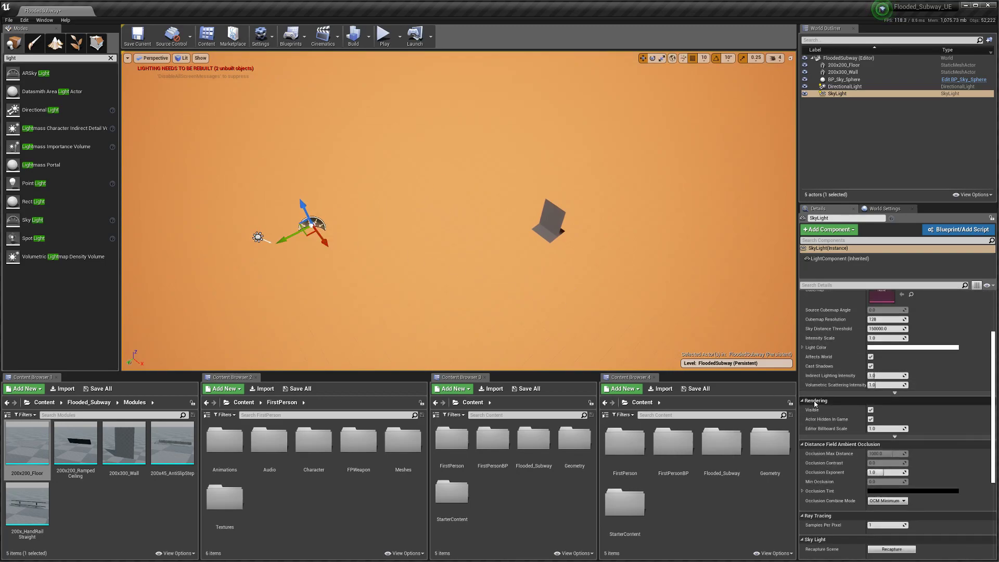
Step: Slide the wall along Y so it lines up with the floor's edge
right_click_drag(620, 345, 661, 359)
key("w")
key("s")
left_click(481, 247)
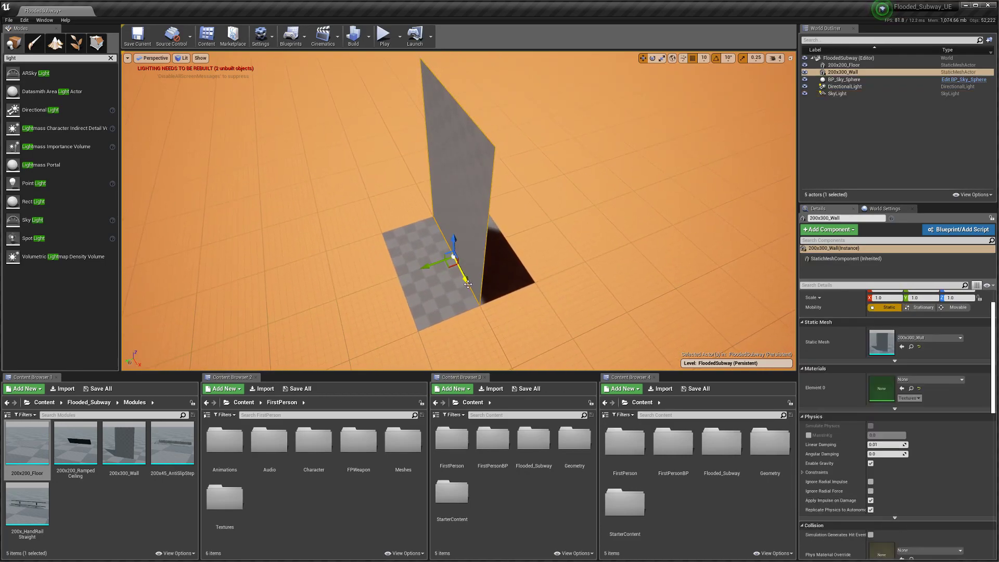
left_click_drag(438, 265, 493, 257)
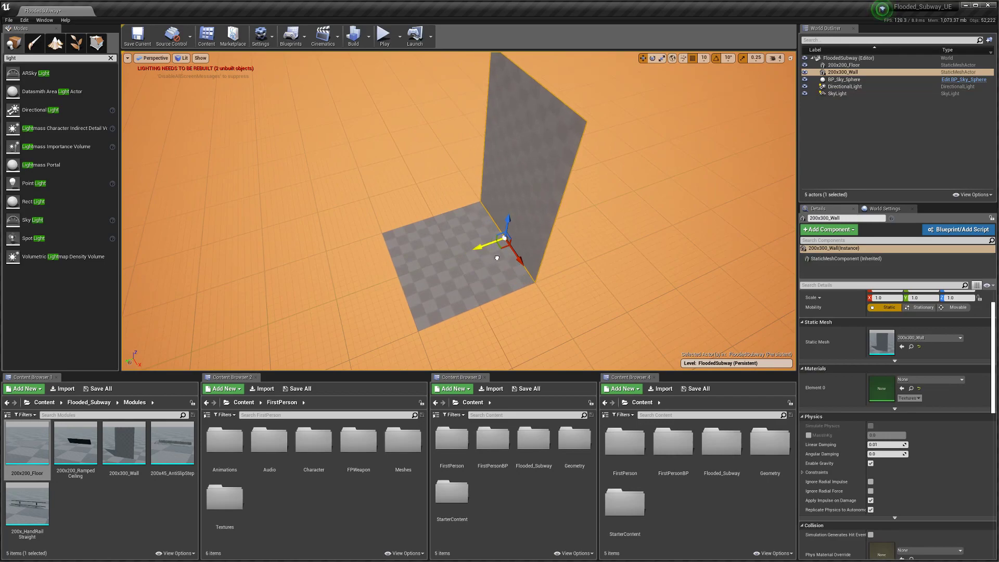
right_click_drag(471, 298, 473, 278)
right_click(472, 298)
left_click(100, 487)
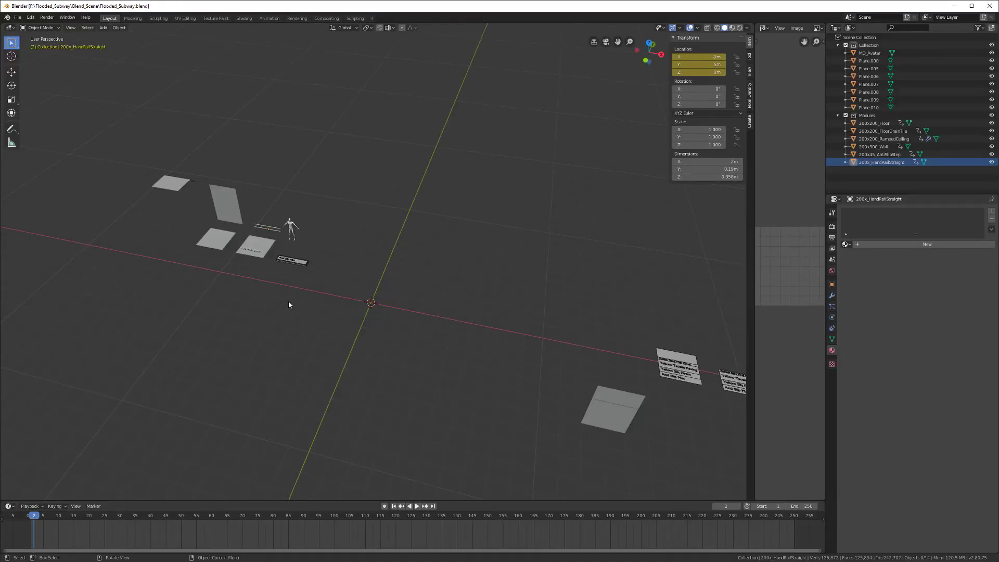
Step: Select the floor drain tile in the Blender scene
scroll(285, 293, "up", 1)
middle_click_drag(281, 283, 302, 315)
left_click(317, 288)
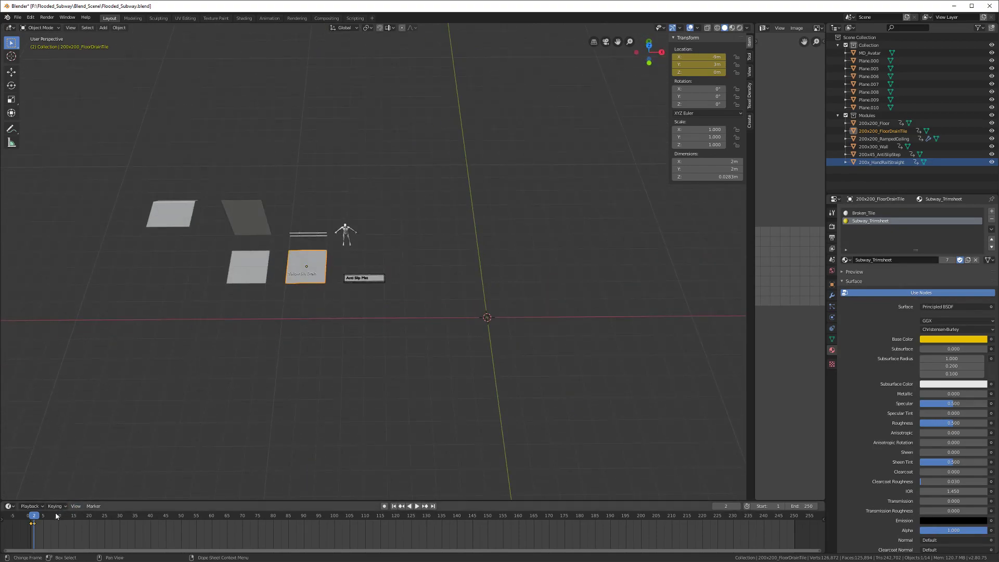
Step: Stop playback, run a first FBX export, then take the 200x200_FloorDrainTile name from the Outliner
right_click(35, 517)
key("Escape")
left_click(18, 17)
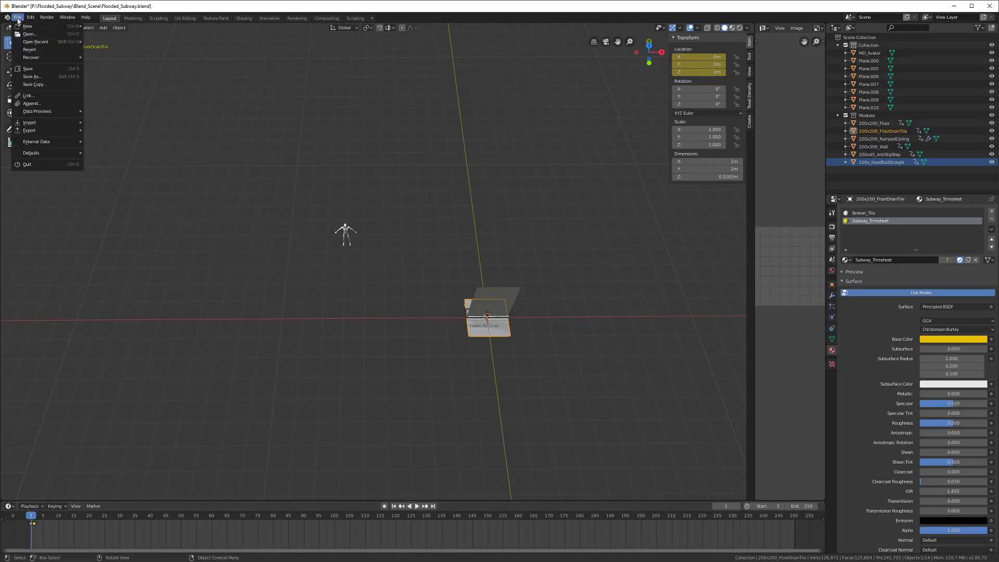
mouse_move(62, 131)
left_click(104, 146)
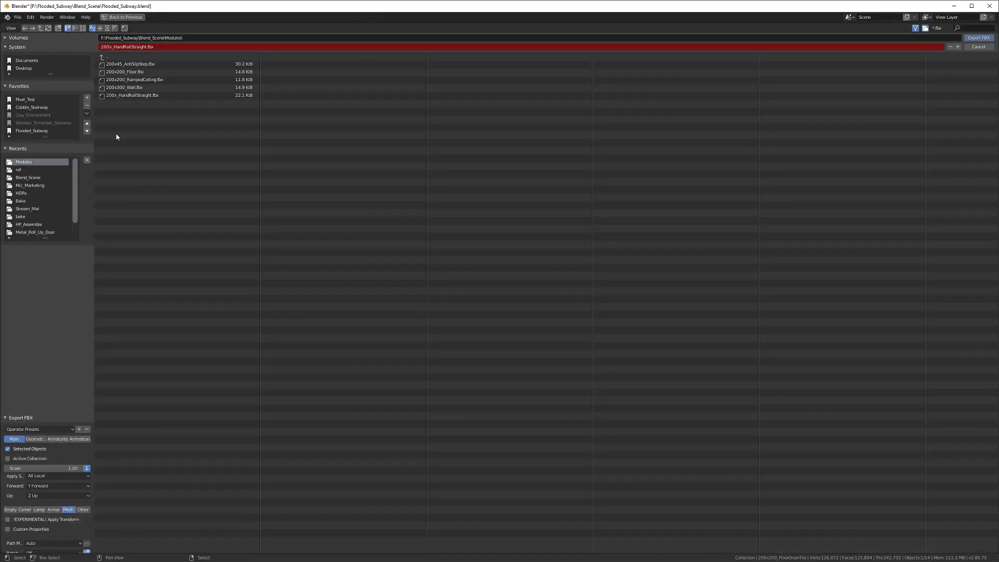
left_click(978, 38)
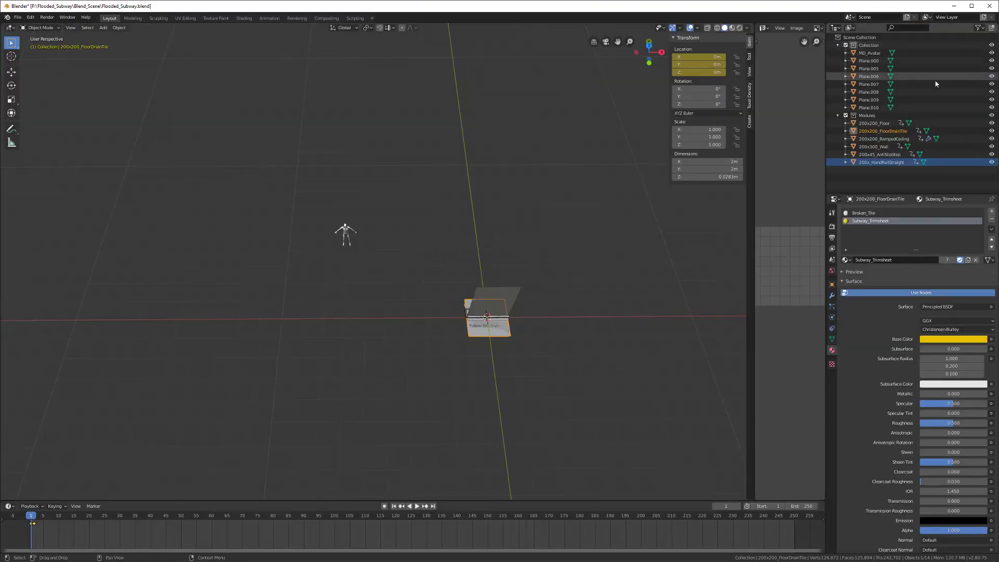
double_click(900, 131)
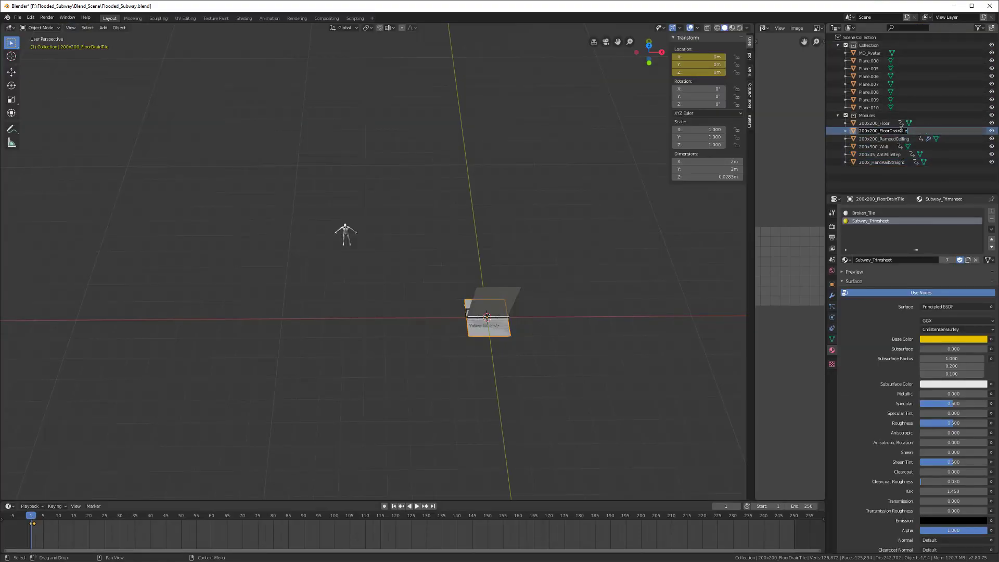
key("Return")
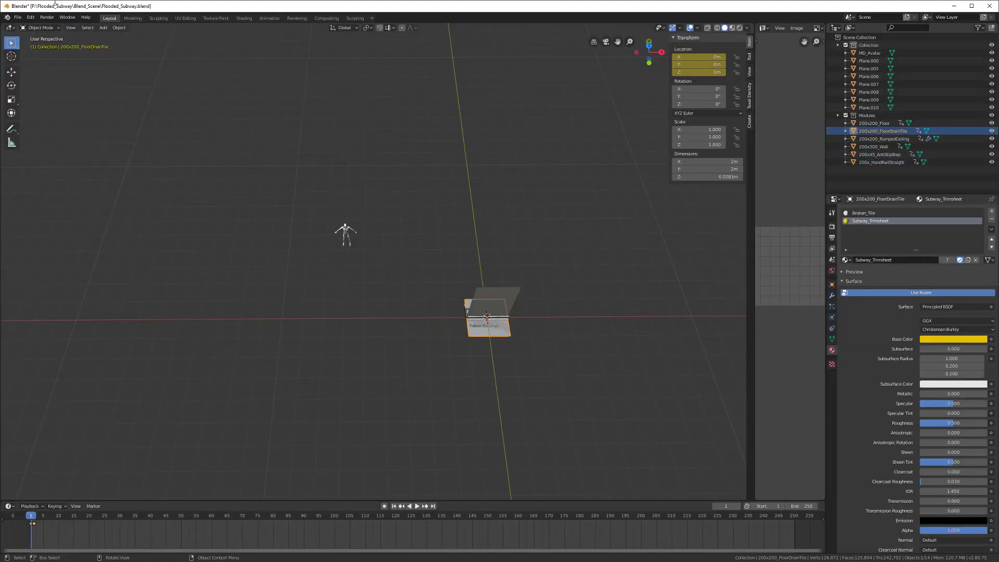
Step: Re-export as FBX with the pasted file name 200x200_FloorDrainTile.fbx
left_click(16, 19)
mouse_move(73, 131)
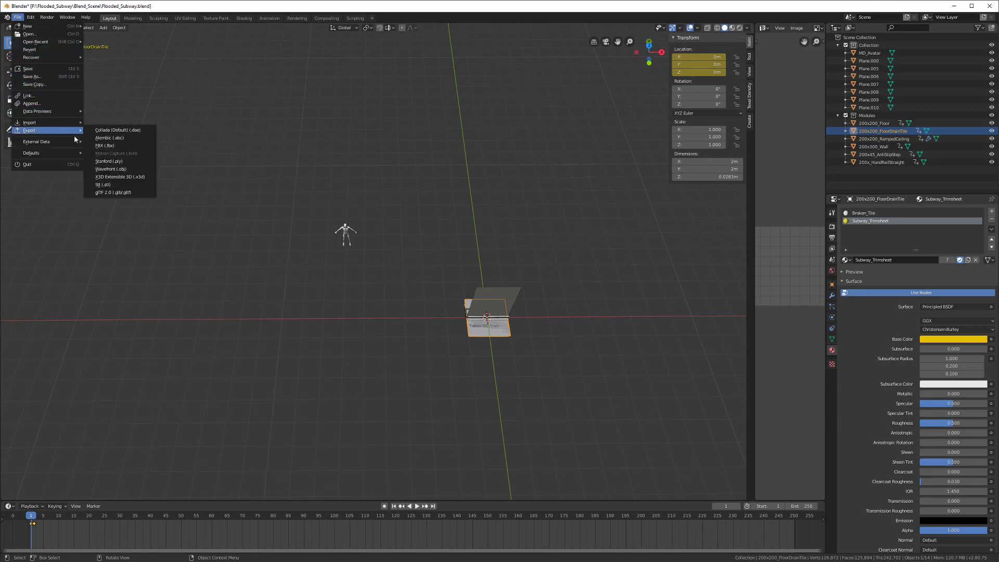
left_click(102, 146)
type("200x200_FloorDrainTile")
key("Return")
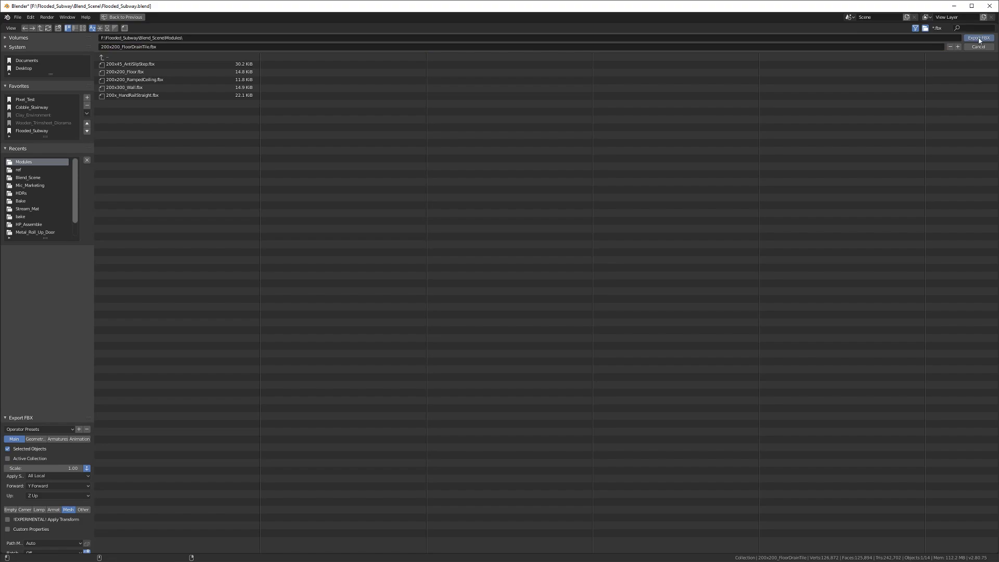
left_click(978, 38)
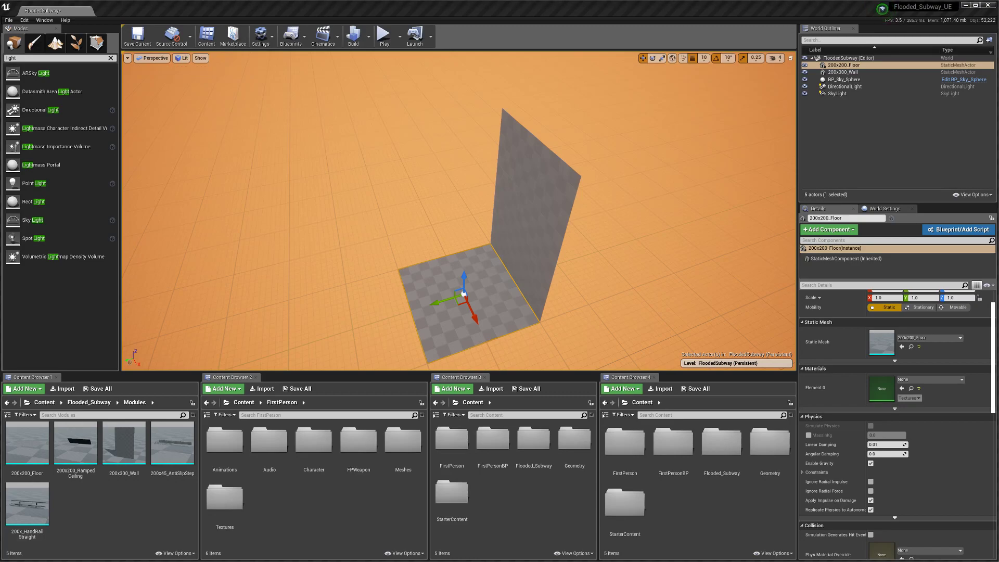
Step: Import 200x200_FloorDrainTile.fbx into Modules and dismiss the import warnings
left_click_drag(1, 257, 109, 509)
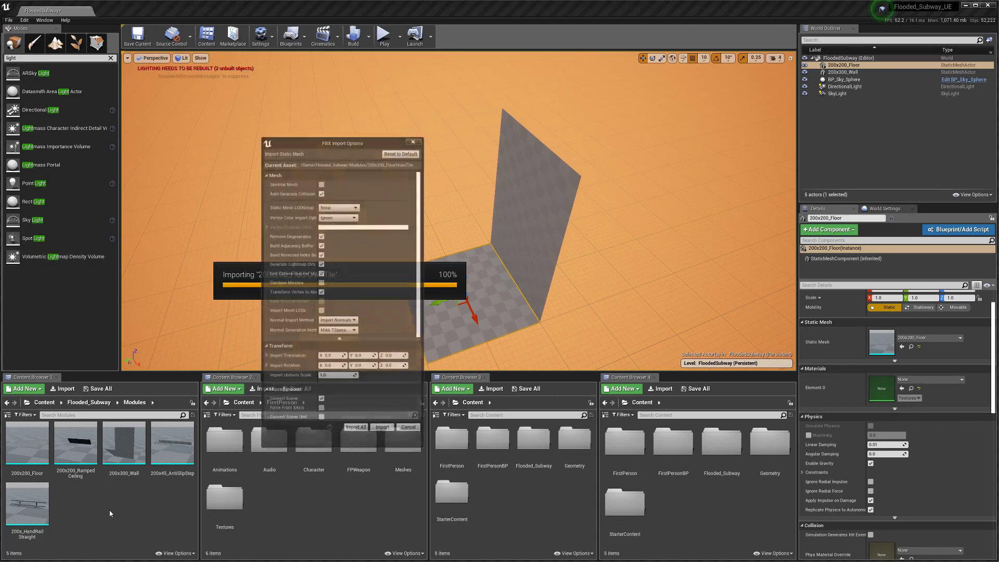
left_click(383, 429)
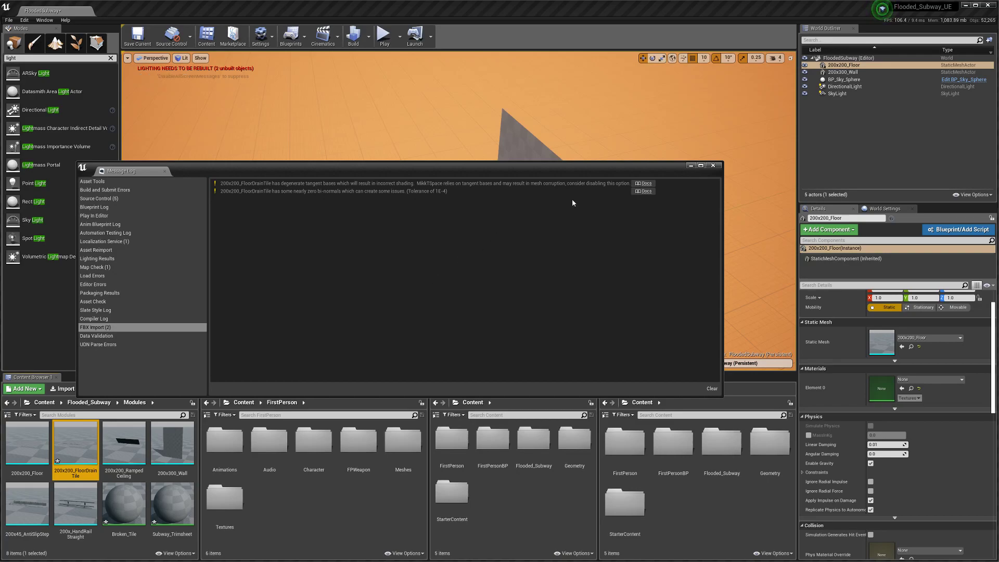
left_click(713, 166)
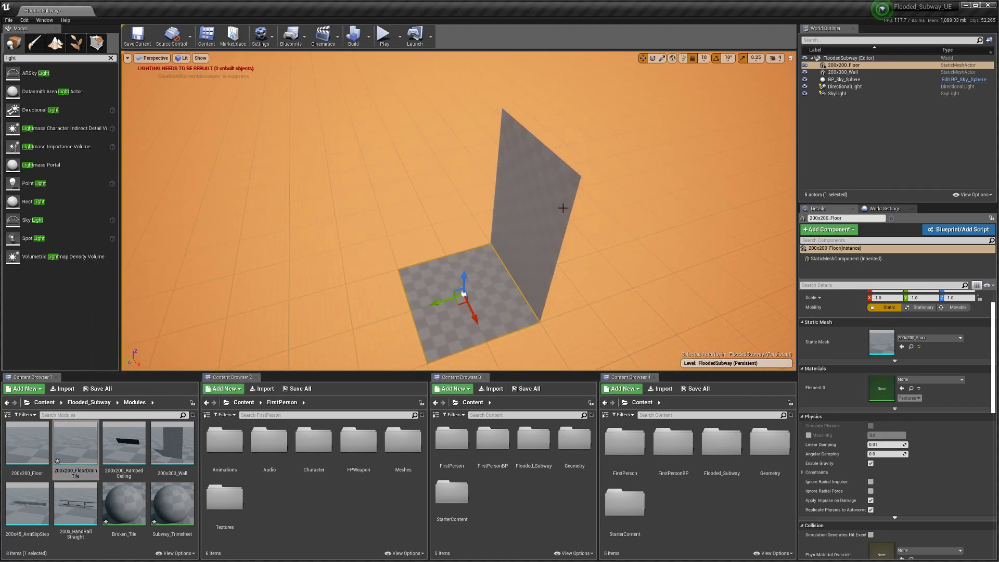
left_click_drag(386, 165, 400, 205)
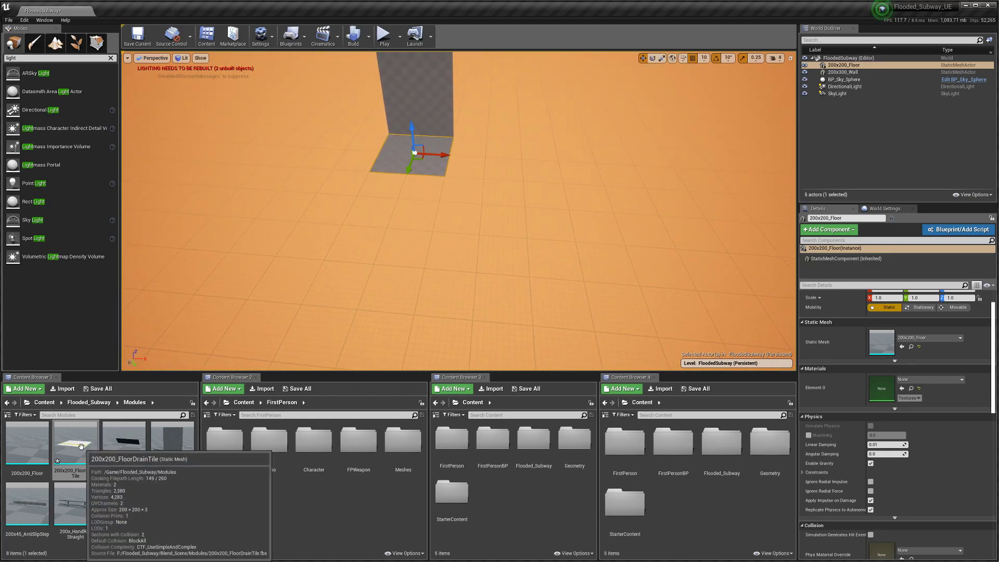
left_click(172, 502)
left_click(140, 505, "ctrl")
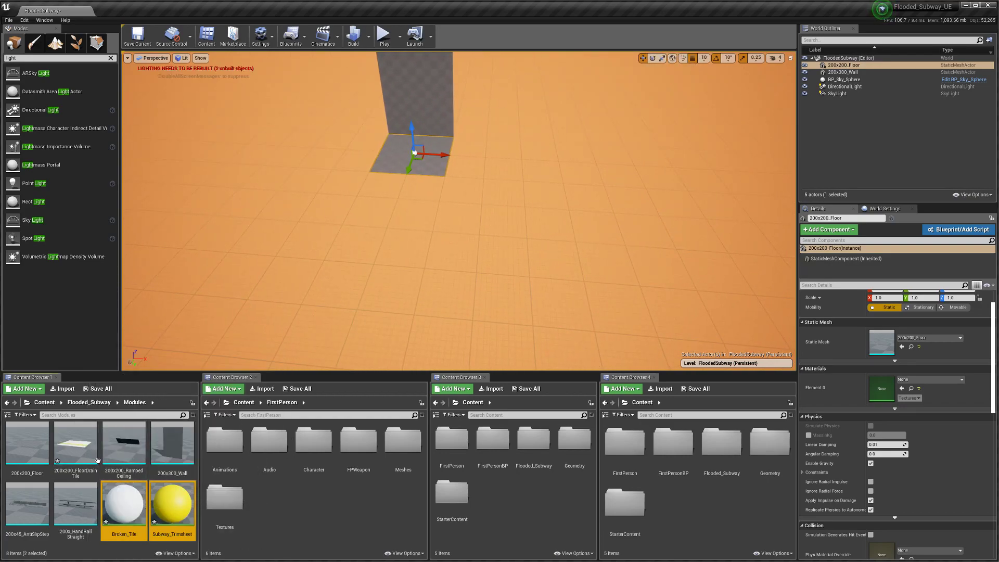
Step: Place the 200x200_FloorDrainTile mesh in the level at location 0, 0, 0
left_click_drag(75, 446, 407, 245)
scroll(895, 338, "up", 2)
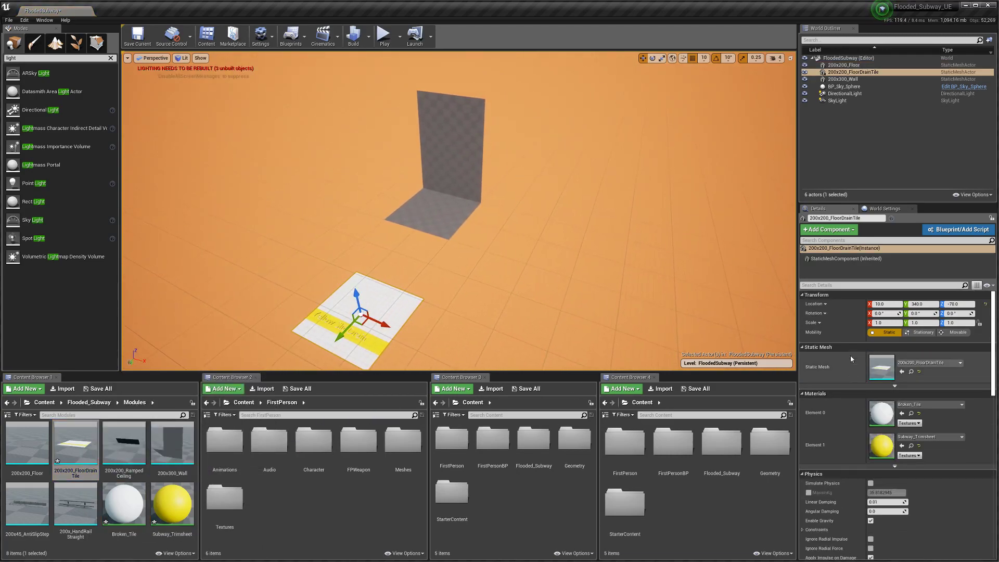
left_click(887, 304)
type("0")
key("Tab")
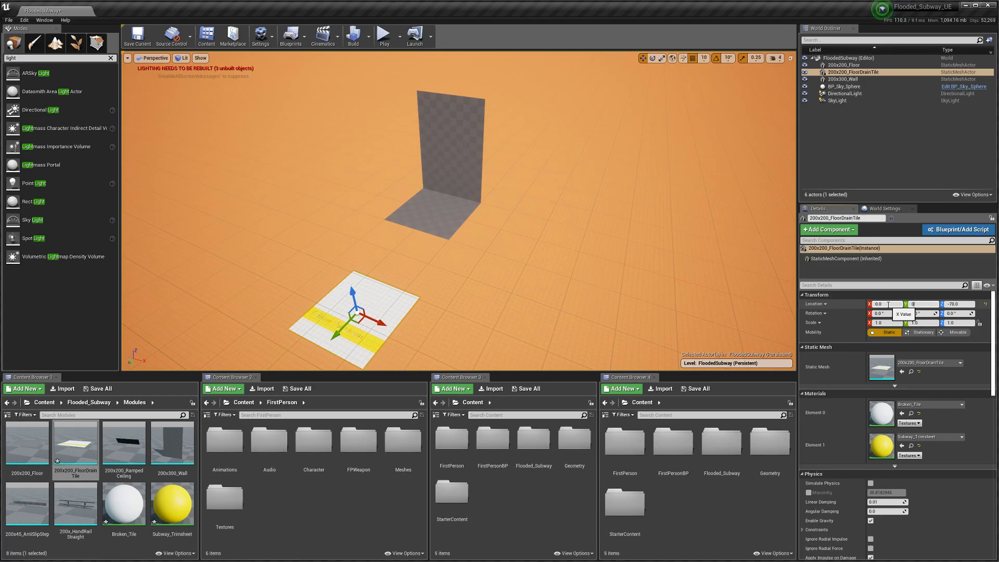
type("0")
key("Tab")
type("0")
key("Return")
key("f")
left_click_drag(472, 285, 294, 237, "alt")
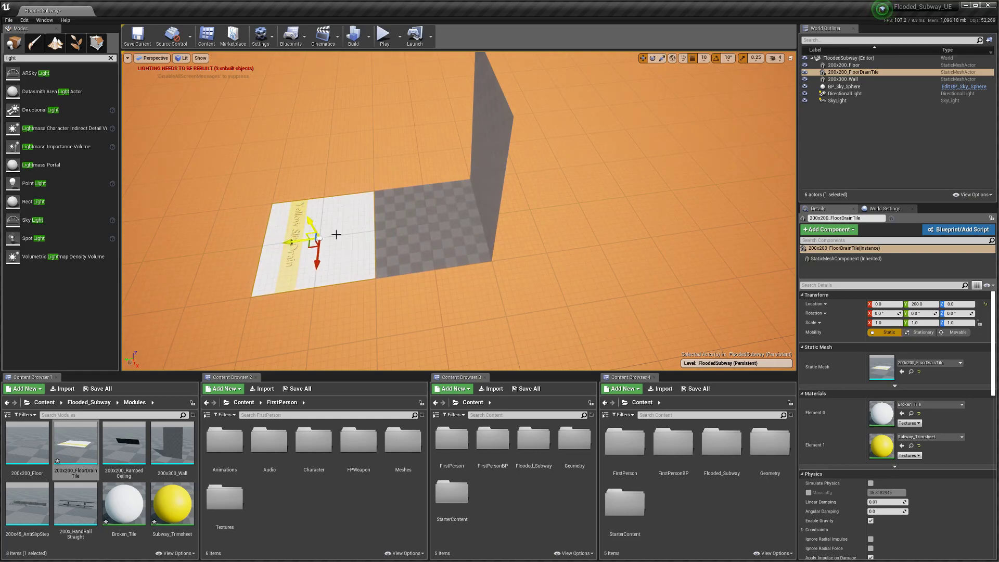
Step: Set grid snapping to 50 and slide the plain floor tile beside the drain tile to Y 200
left_click(703, 58)
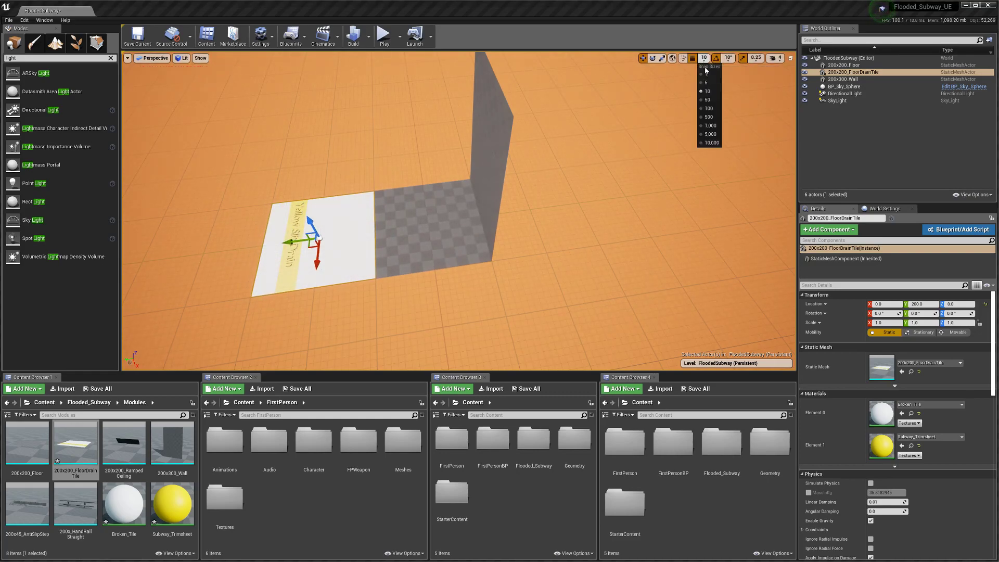
left_click(708, 99)
left_click_drag(468, 219, 468, 177, "alt")
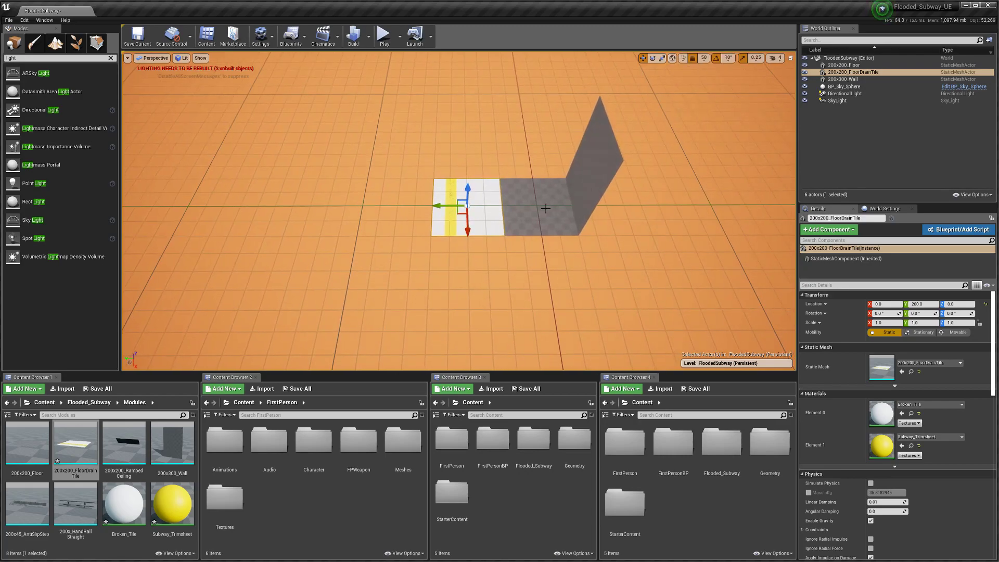
left_click(501, 228)
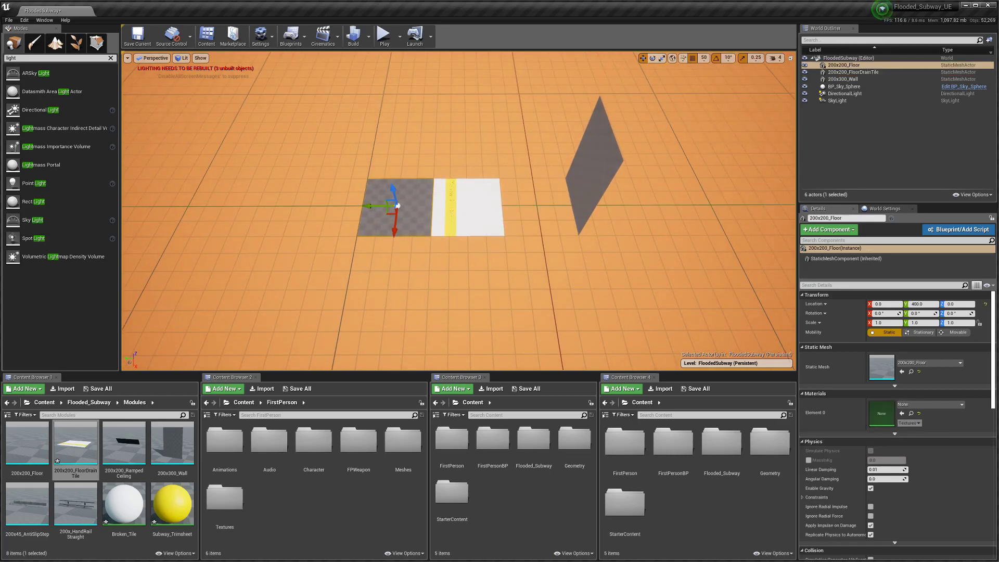
left_click(465, 220)
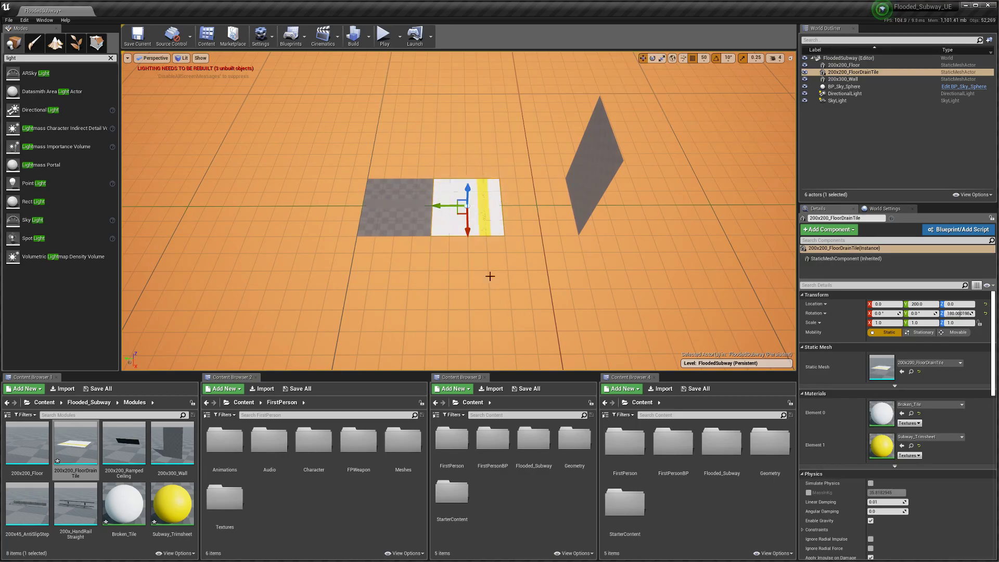
right_click_drag(514, 267, 649, 280)
key("w")
key("a")
key("w")
key("d")
key("w")
key("s")
key("s")
left_click(420, 255)
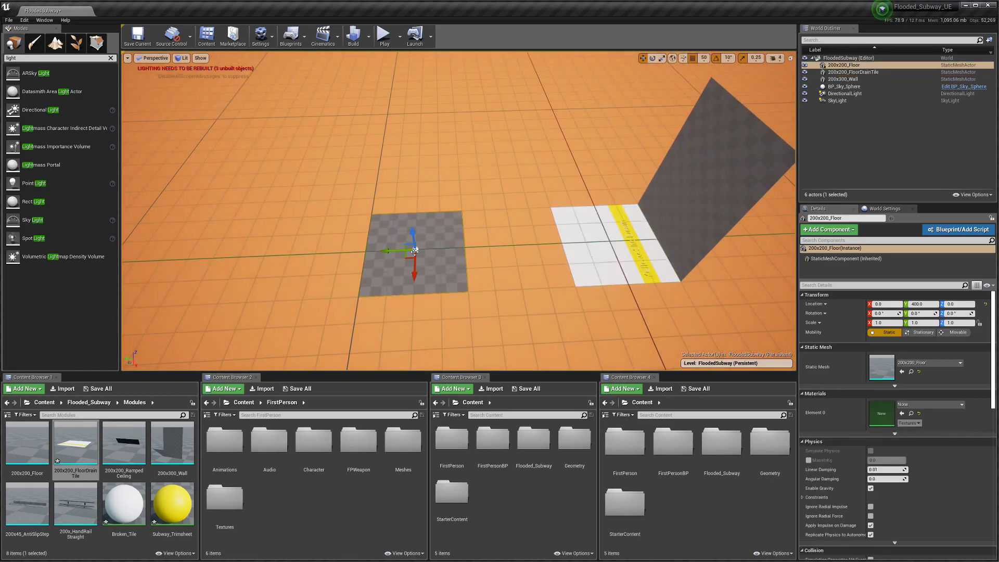
left_click_drag(387, 250, 482, 250)
right_click_drag(481, 251, 587, 220)
Step: Duplicate the wall with Ctrl+W
left_click(658, 185)
right_click_drag(658, 186, 599, 262)
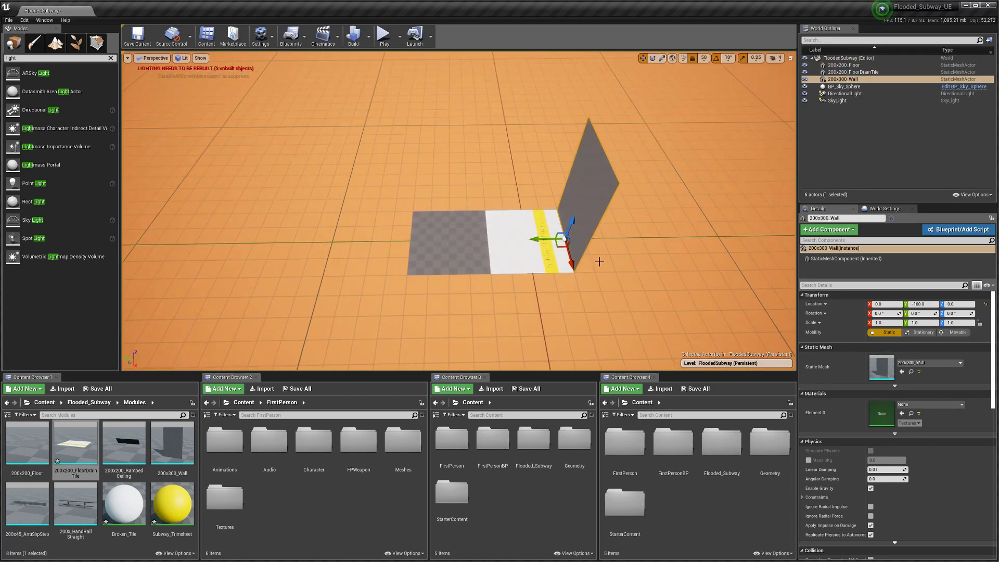
key("ctrl+w")
Step: Turn the wall copy around and move it to the floor strip's opposite edge
left_click_drag(548, 267, 585, 211)
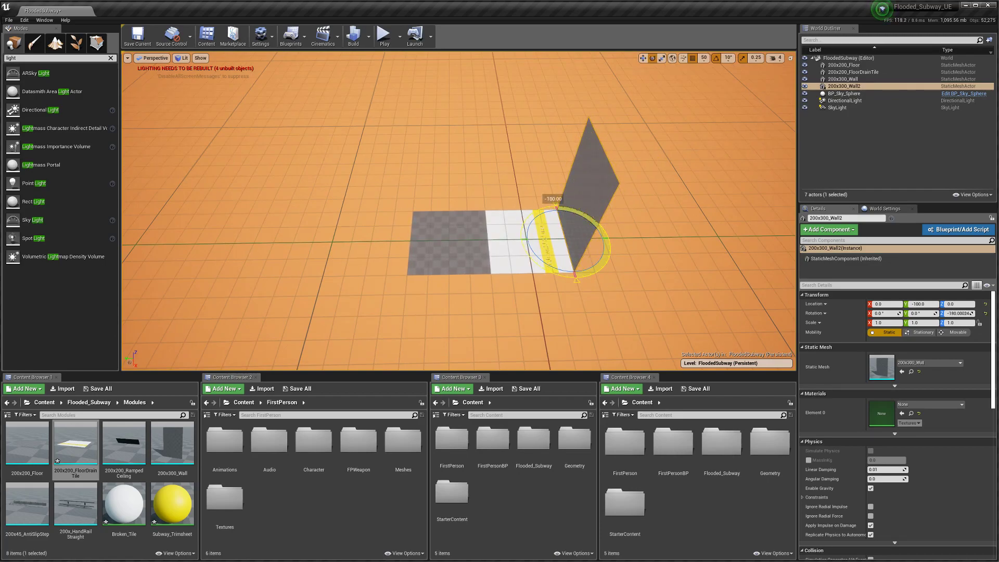
left_click_drag(446, 235, 351, 241)
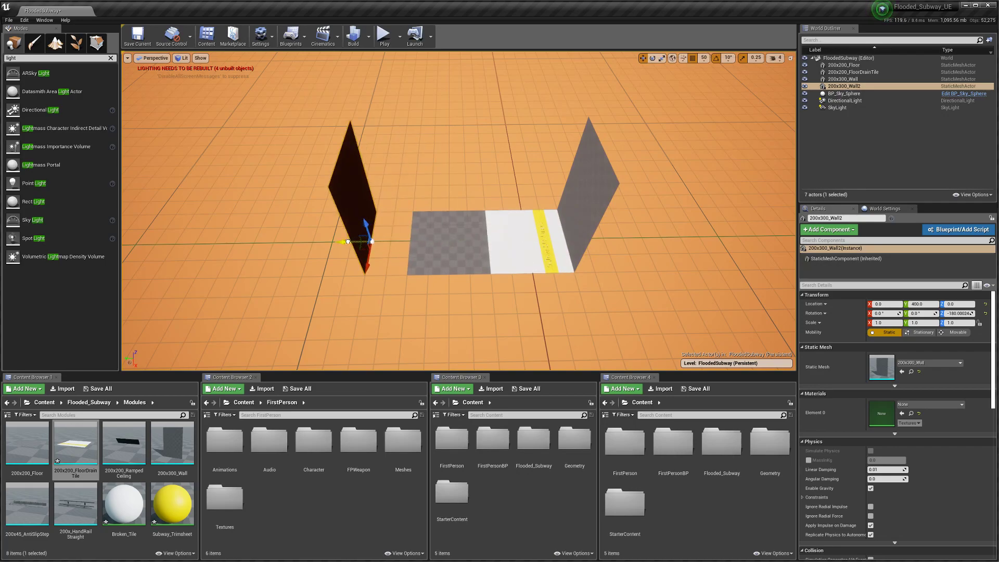
left_click(506, 258)
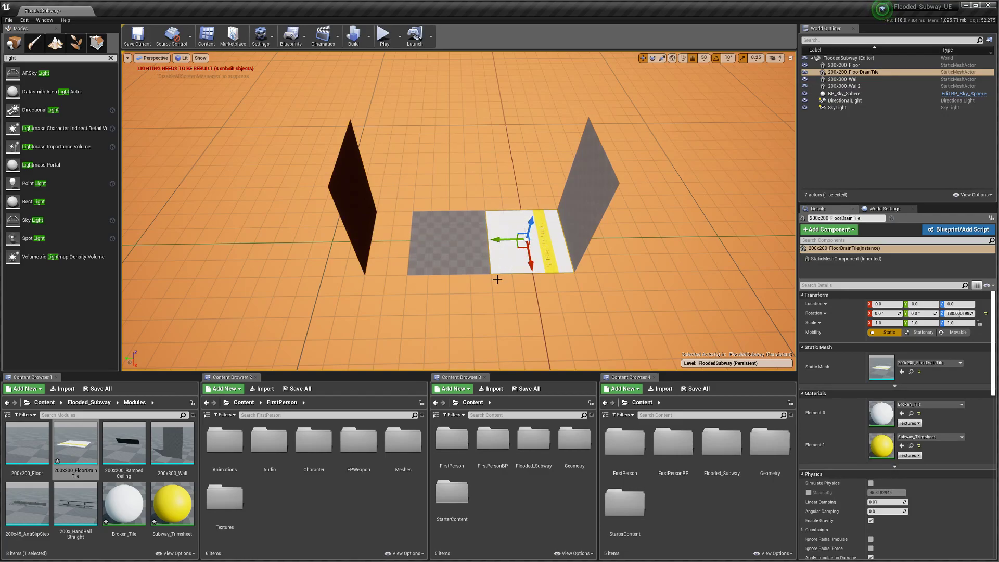
left_click(371, 242)
left_click_drag(342, 243, 311, 243)
Step: Try a floor tile copy at the strip's end, then delete it
left_click(462, 258)
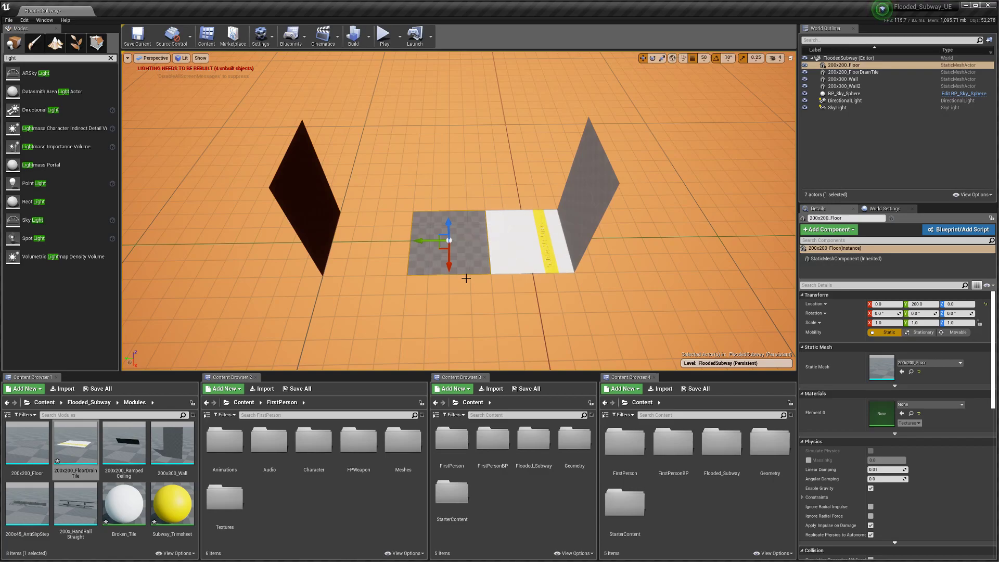
key("ctrl+w")
left_click_drag(425, 241, 346, 240)
mouse_move(346, 241)
right_mouse_down()
mouse_move(344, 228)
mouse_move(343, 243)
right_mouse_up()
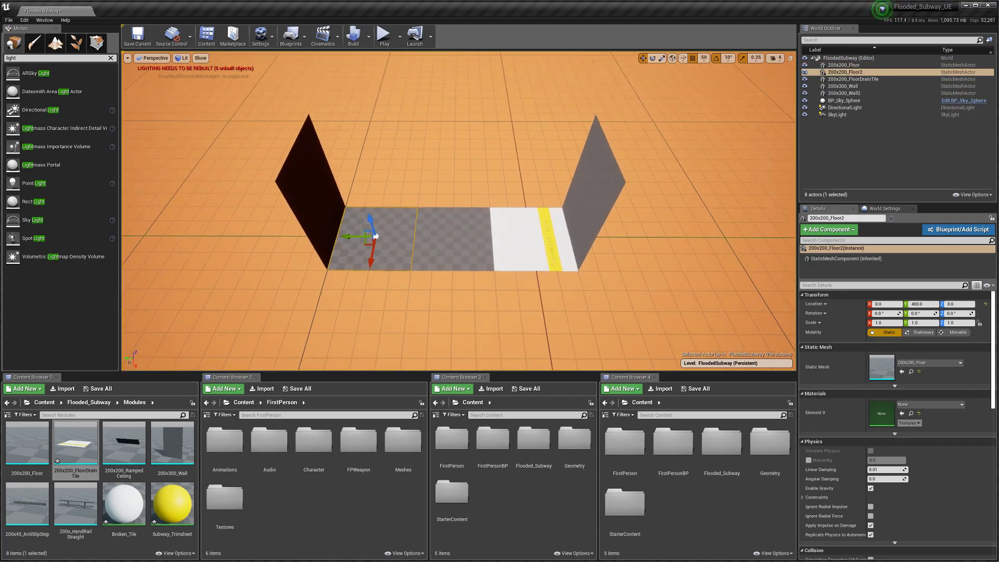
left_click(524, 253)
right_click_drag(524, 253, 517, 240)
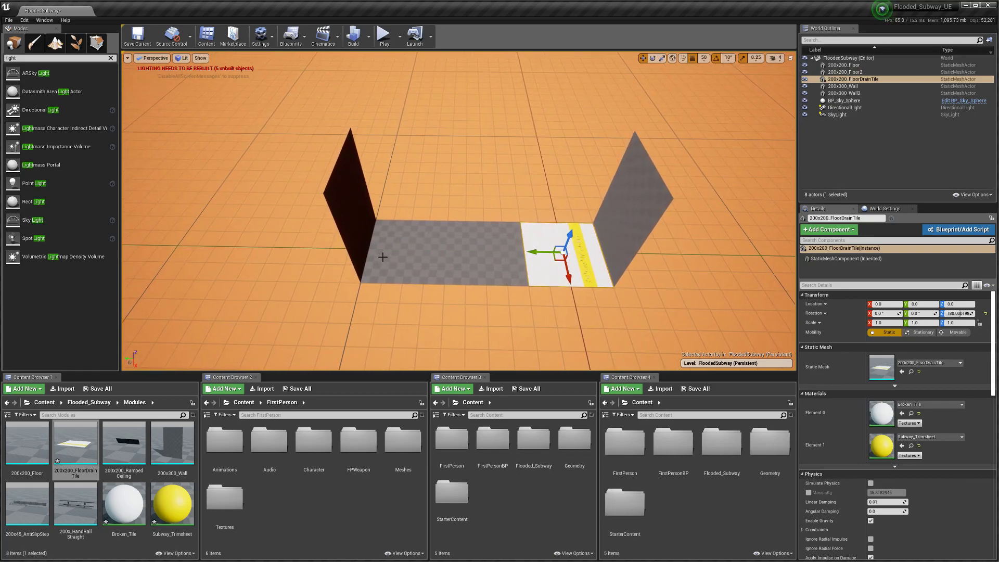
left_click(411, 262)
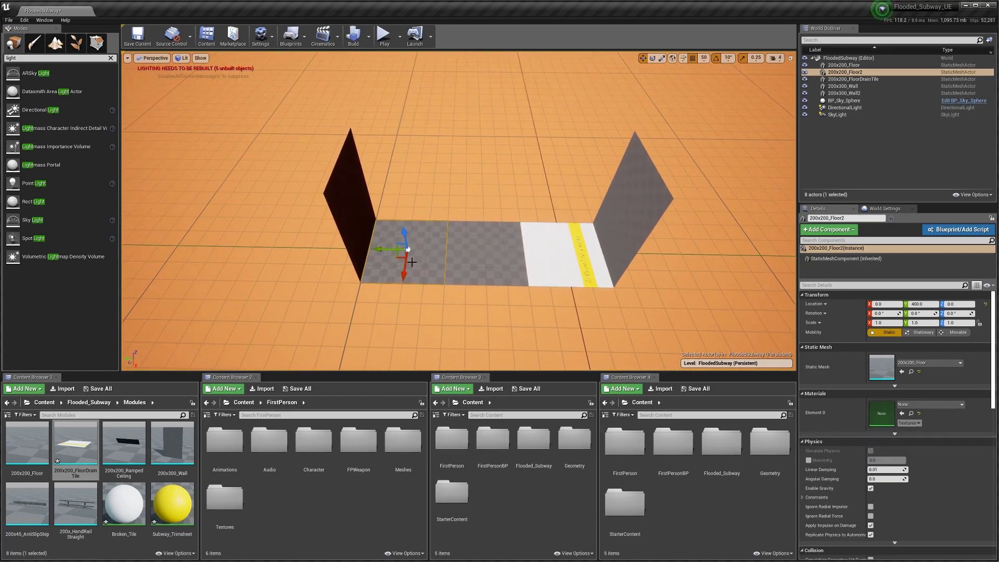
key("Delete")
Step: Duplicate the drain tile as 200x200_FloorDrainTile2 at Y 400
left_click(541, 274)
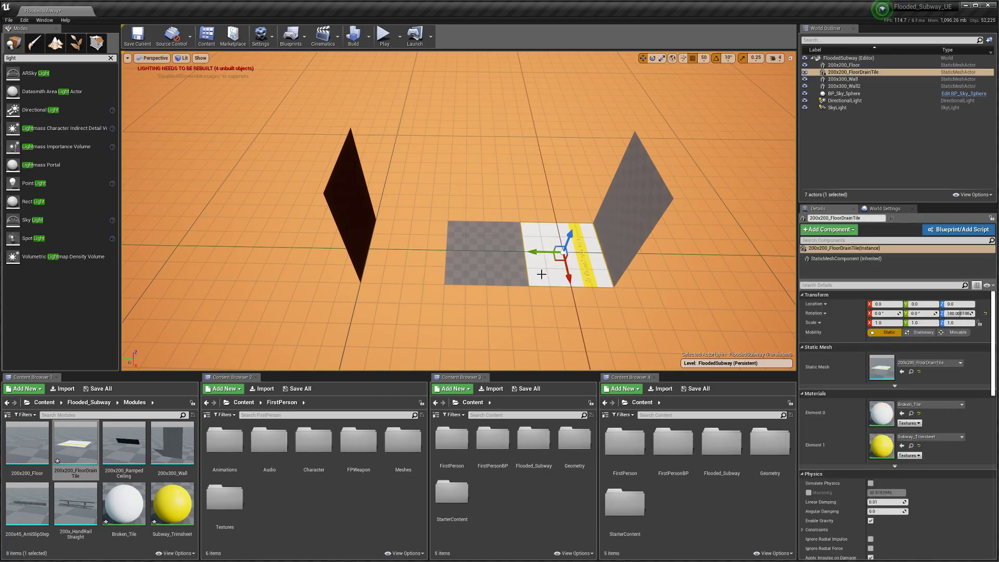
key("ctrl+w")
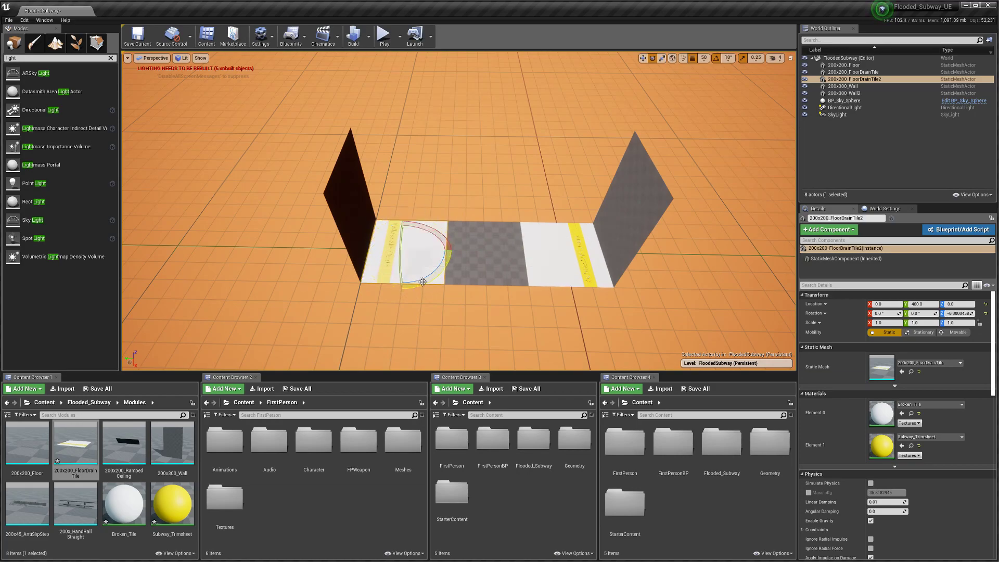
scroll(442, 319, "down", 4)
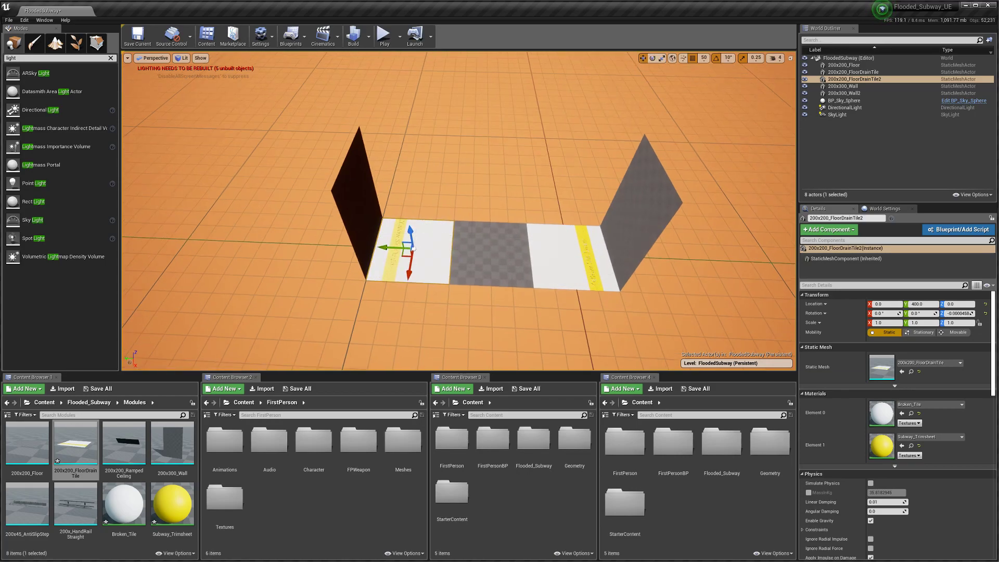
left_click(436, 318)
Step: Save the level and group the sky sphere and lights into a Lighting_Base folder
left_click(137, 36)
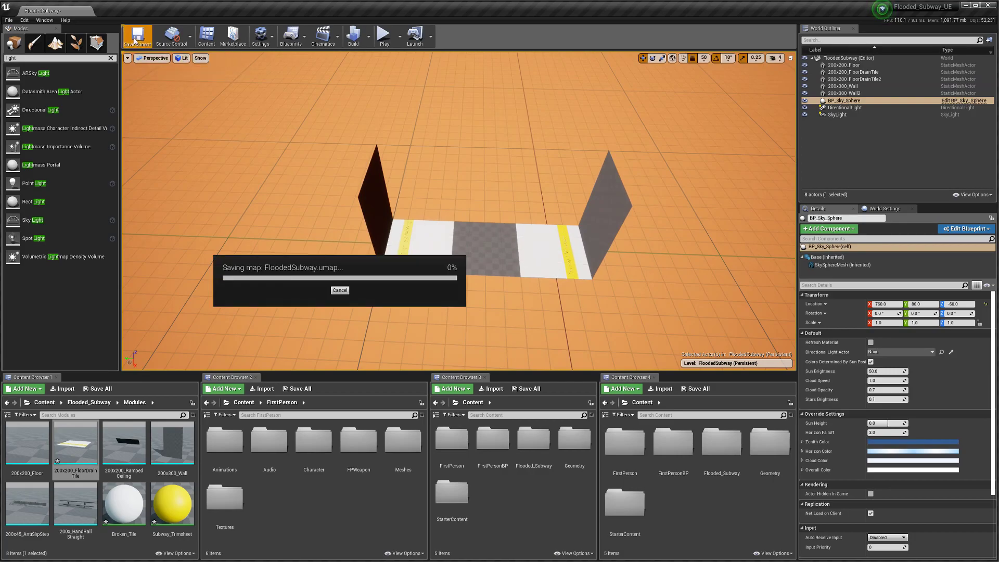
right_click_drag(262, 215, 573, 160)
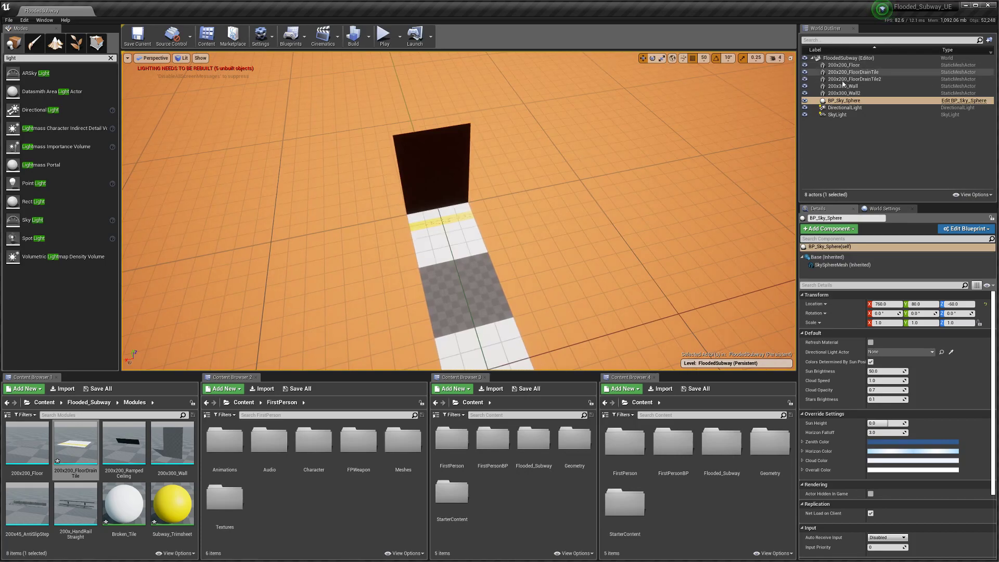
left_click(842, 94)
left_click(838, 101)
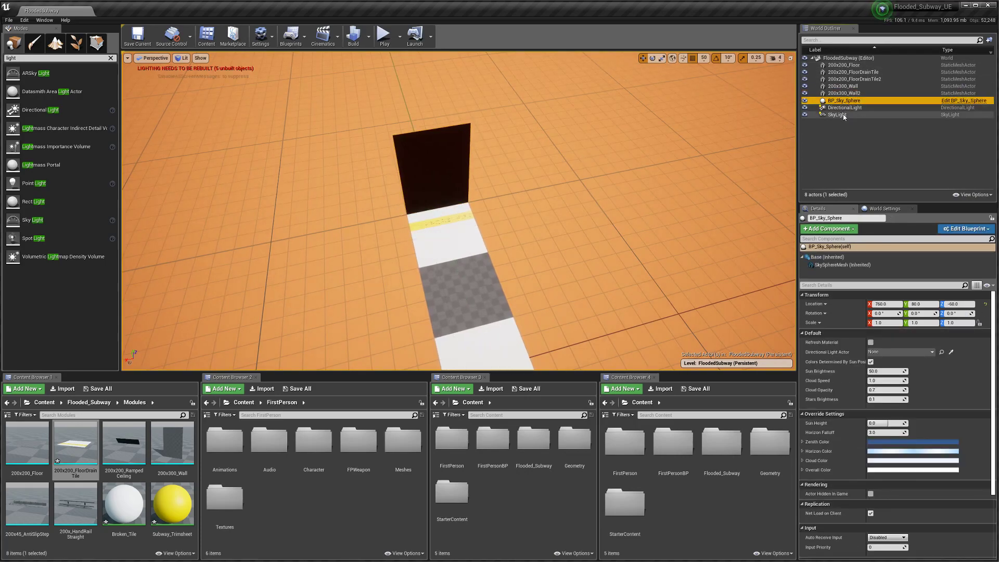
left_click(838, 114, "shift")
left_click(989, 40)
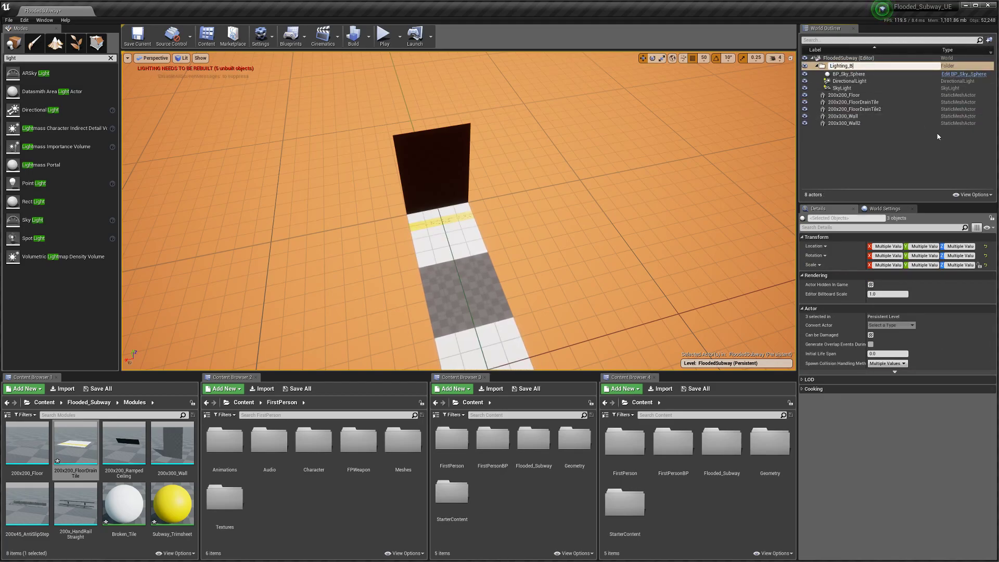
key("Return")
left_click(817, 66)
Step: Group the floor and wall pieces into a folder named Base_Modules
left_click(843, 72)
left_click(843, 99, "shift")
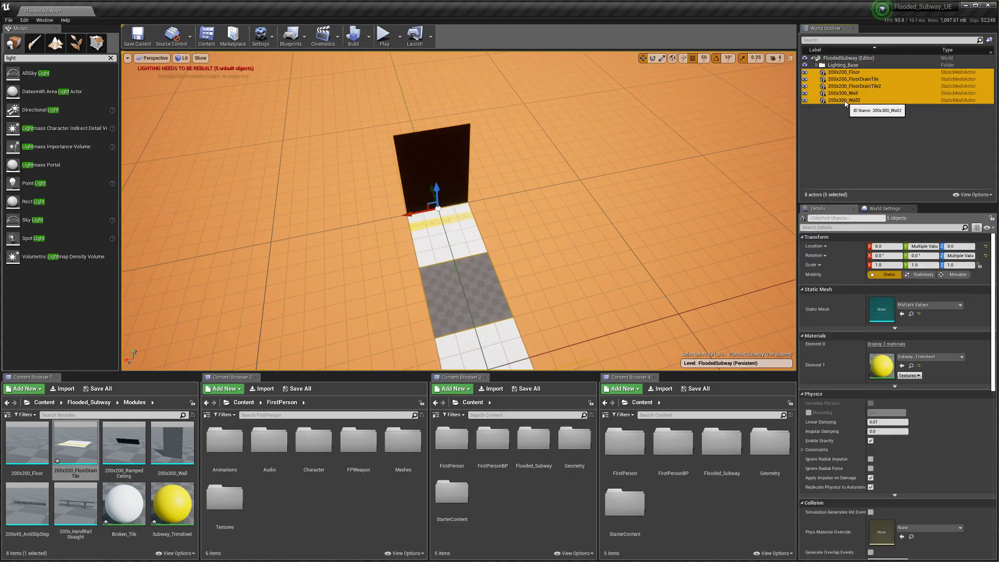
left_click(989, 39)
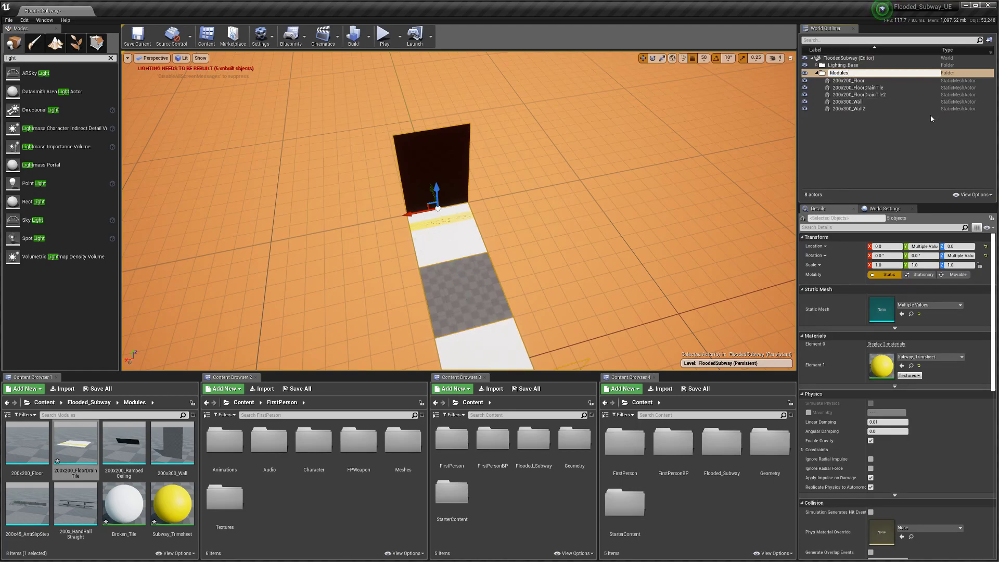
type("M")
key("BackSpace")
type("Base_")
key("Return")
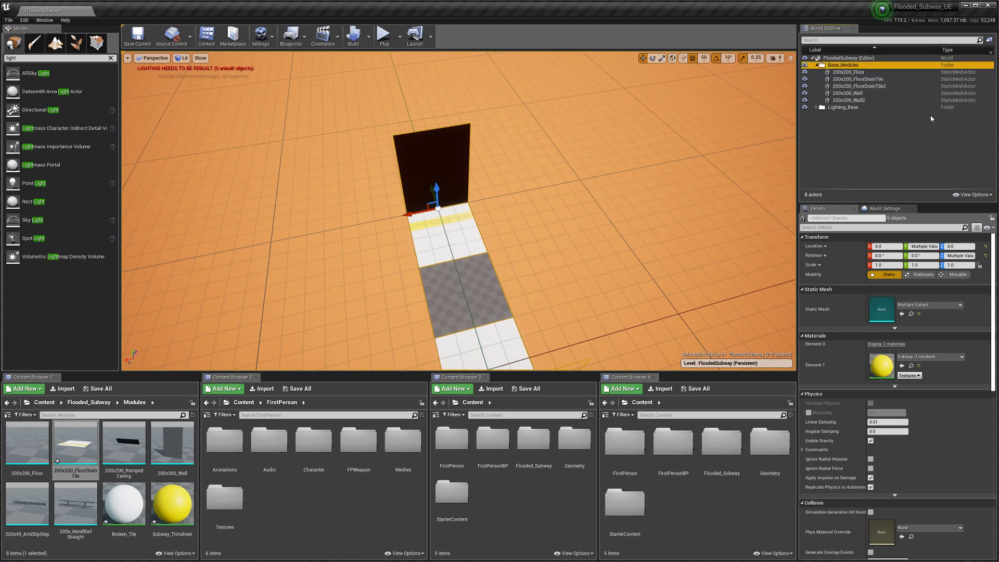
Step: Frame the three floor tiles and drop a 200x_HandRailStraight into the level over them
key("f")
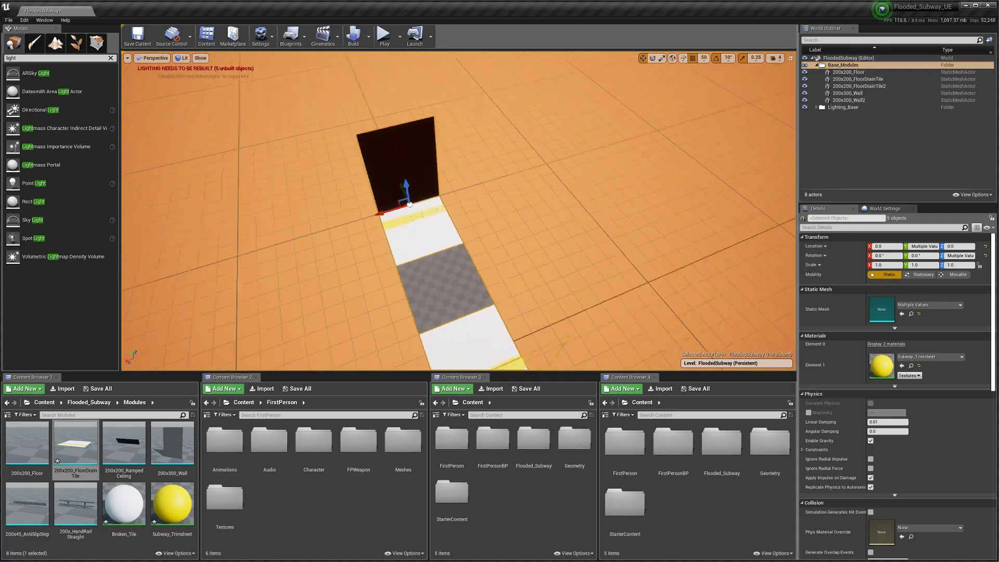
left_click(400, 253)
left_click(502, 254, "ctrl")
left_click(603, 254, "ctrl")
right_click_drag(604, 253, 468, 224)
left_click(424, 127)
left_click(477, 159, "ctrl")
left_click(545, 211, "ctrl")
key("f")
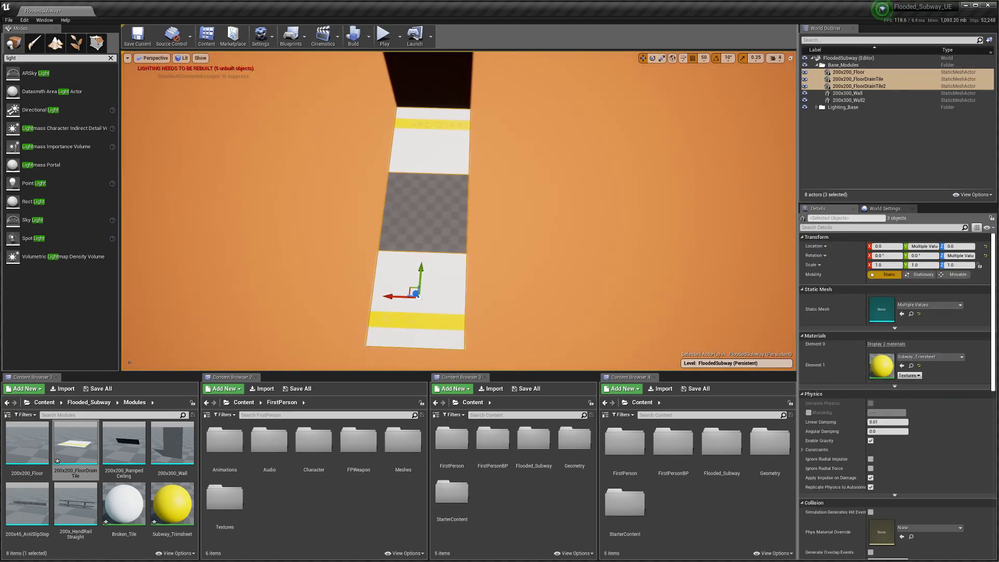
left_click_drag(469, 223, 413, 319, "alt")
left_click_drag(86, 512, 457, 201)
Step: Set the handrail's Y location to 0 and slide the walls and floor tiles along Y
left_click(917, 304)
type("0")
key("Return")
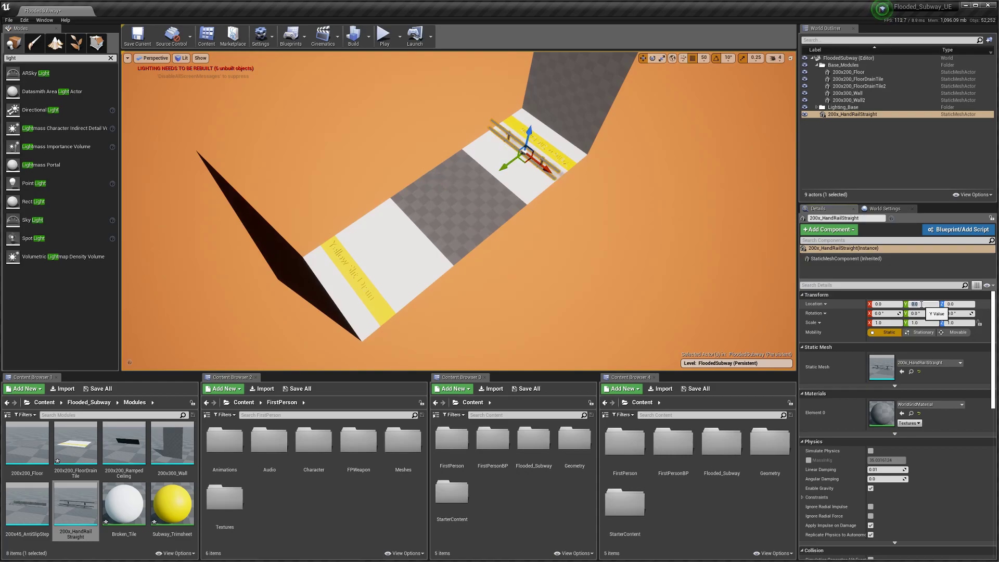
right_click_drag(684, 276, 562, 218)
scroll(560, 270, "down", 5)
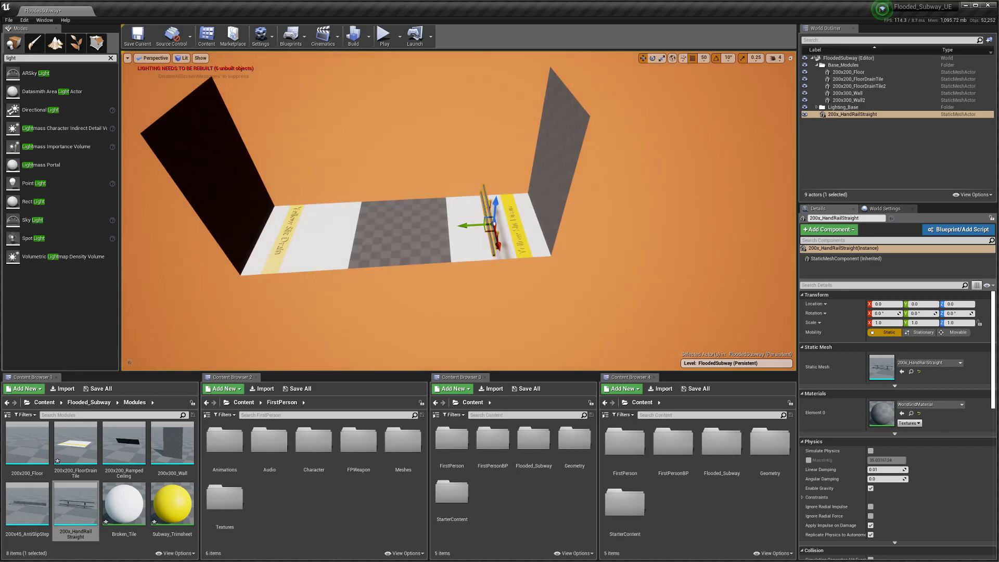
left_click(550, 215)
left_click(475, 250, "ctrl")
left_click(429, 248, "ctrl")
left_click(292, 231, "ctrl")
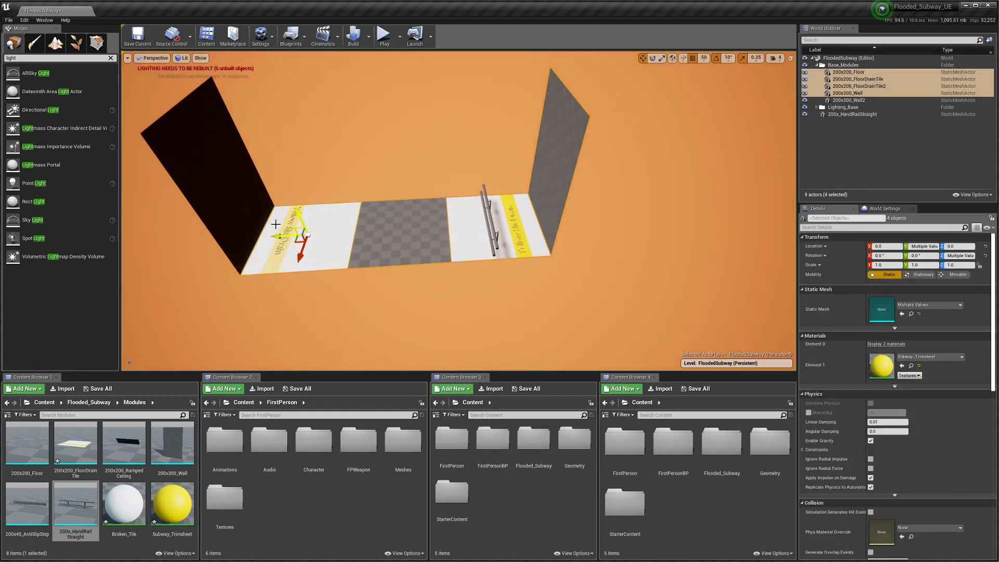
left_click(257, 230, "ctrl")
left_click_drag(229, 236, 326, 241)
Step: Move the handrail onto the right drain tile and, with grid snap 10, raise it to height 80
left_click(488, 216)
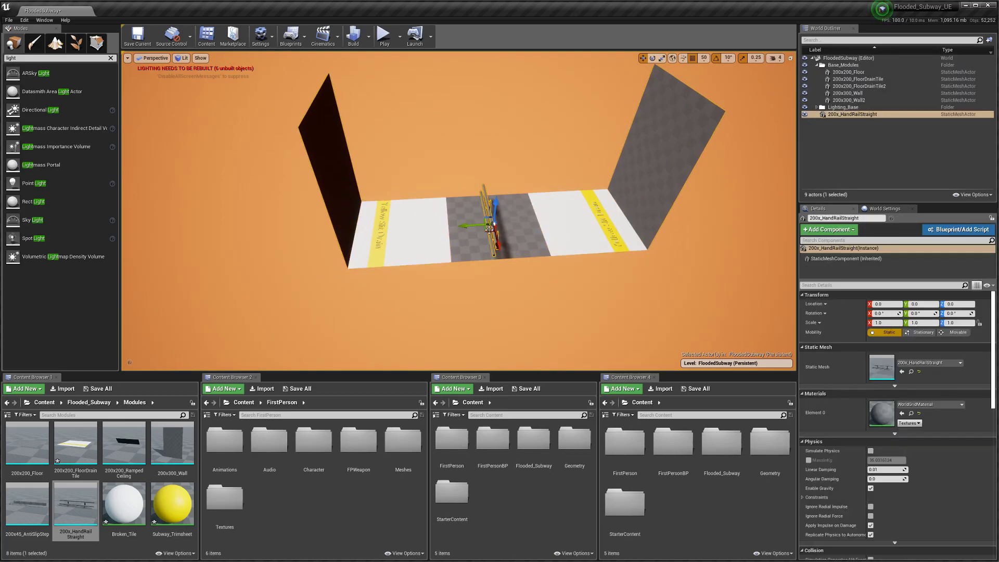
left_click_drag(472, 227, 606, 218)
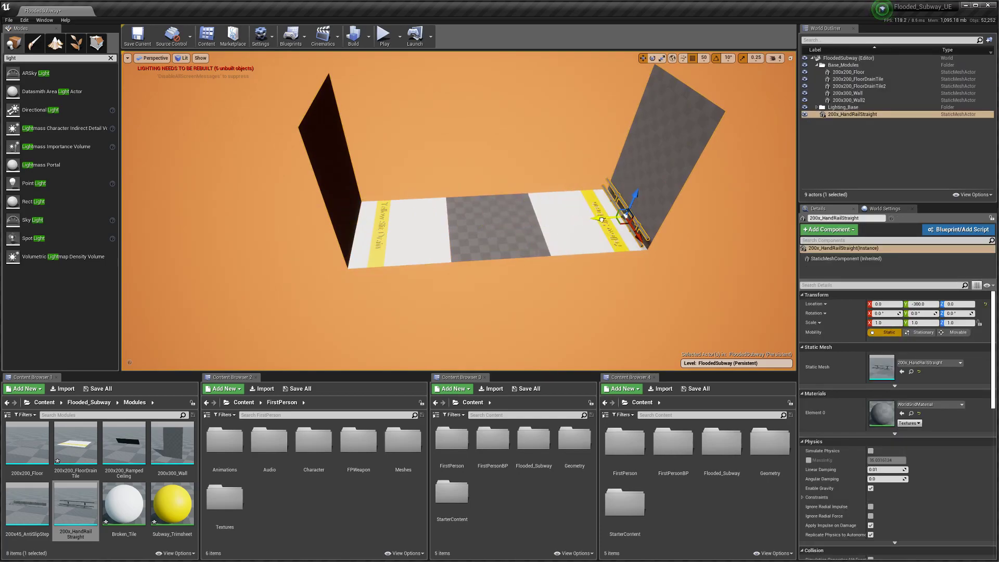
key("f")
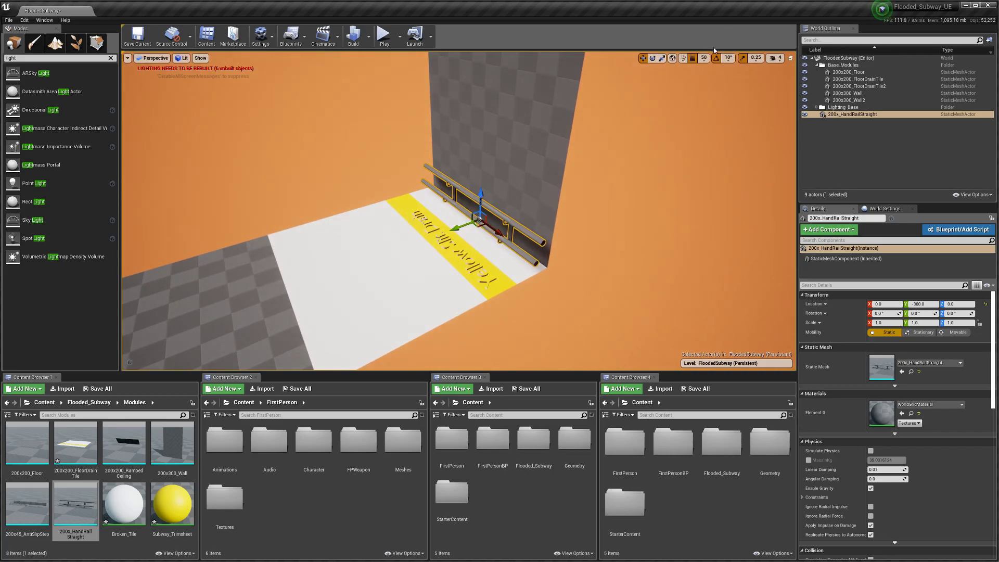
left_click(703, 58)
left_click(709, 89)
right_click_drag(550, 215, 541, 189)
left_click_drag(505, 264, 512, 191)
key("s")
right_click_drag(492, 223, 607, 283)
key("a")
key("w")
key("s")
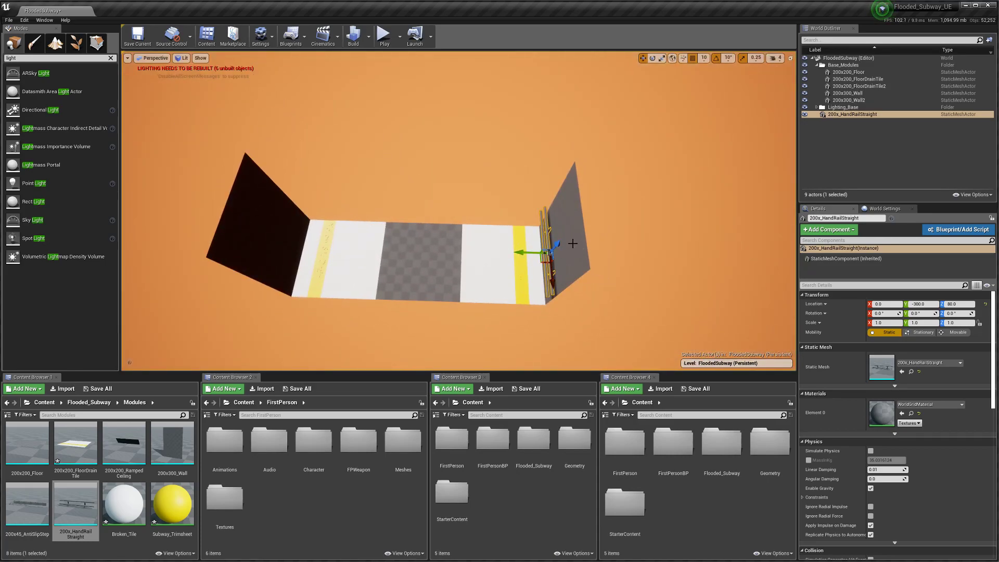
Step: Save the level, then duplicate the handrail, turn the copy 180° and place it on the left floor tile
left_click(137, 34)
right_click_drag(442, 215, 461, 223)
key("ctrl+w")
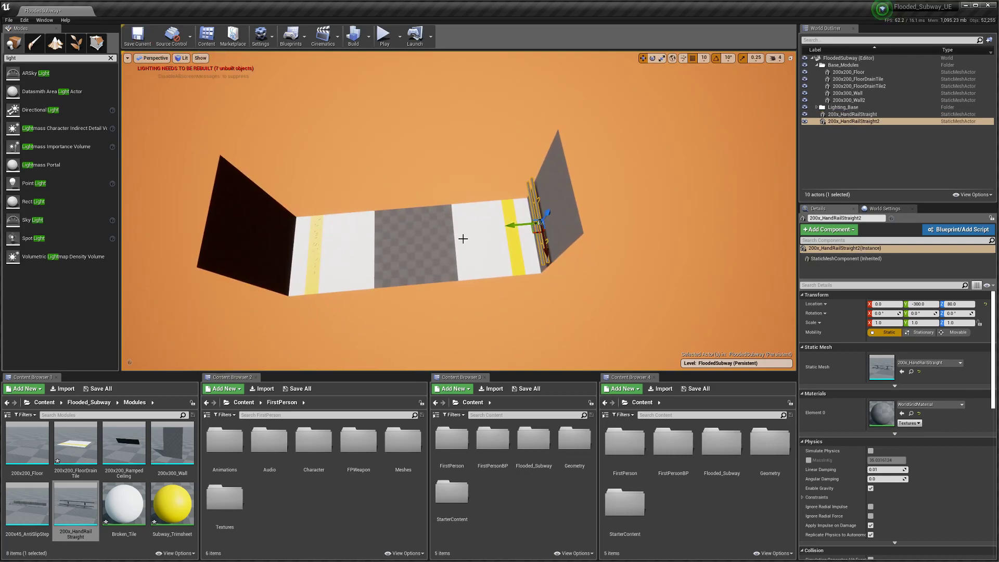
left_click_drag(515, 221, 342, 245)
key("e")
left_click_drag(397, 267, 458, 207)
right_click_drag(390, 328, 333, 289)
key("w")
left_click_drag(453, 310, 361, 308)
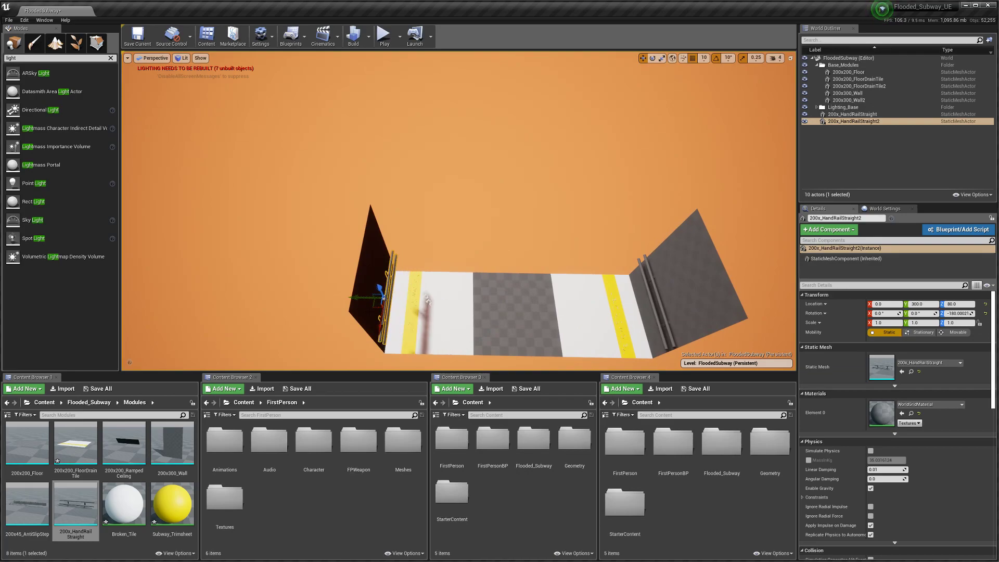
key("f")
right_click_drag(361, 307, 468, 255)
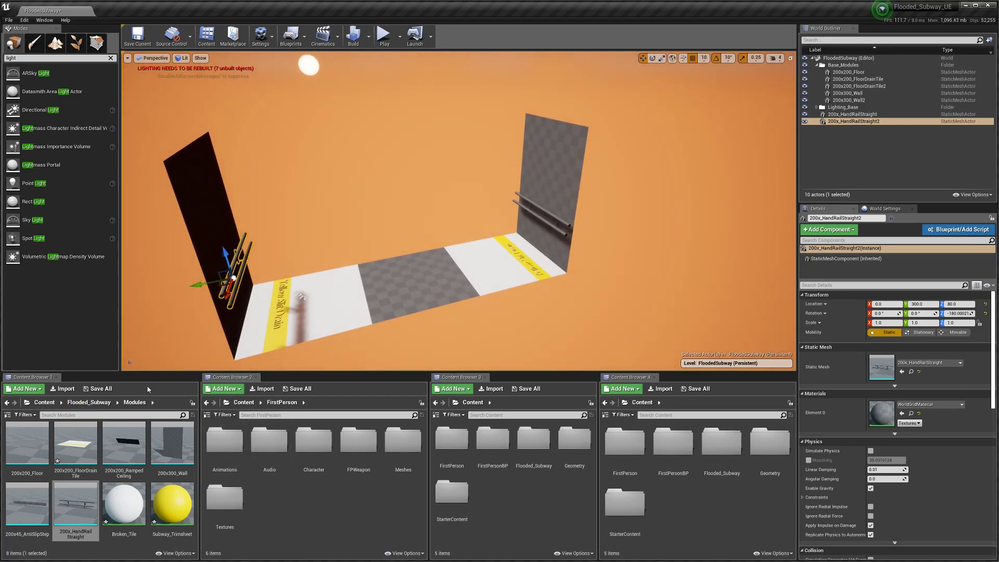
Step: Enlarge the content browser and select the Subway_Trimsheet and Broken_Tile materials
left_click_drag(156, 373, 156, 293)
left_click(172, 424)
left_click(130, 430, "ctrl")
Step: Force delete the two selected materials and create a Prefabs folder in Modules
key("Delete")
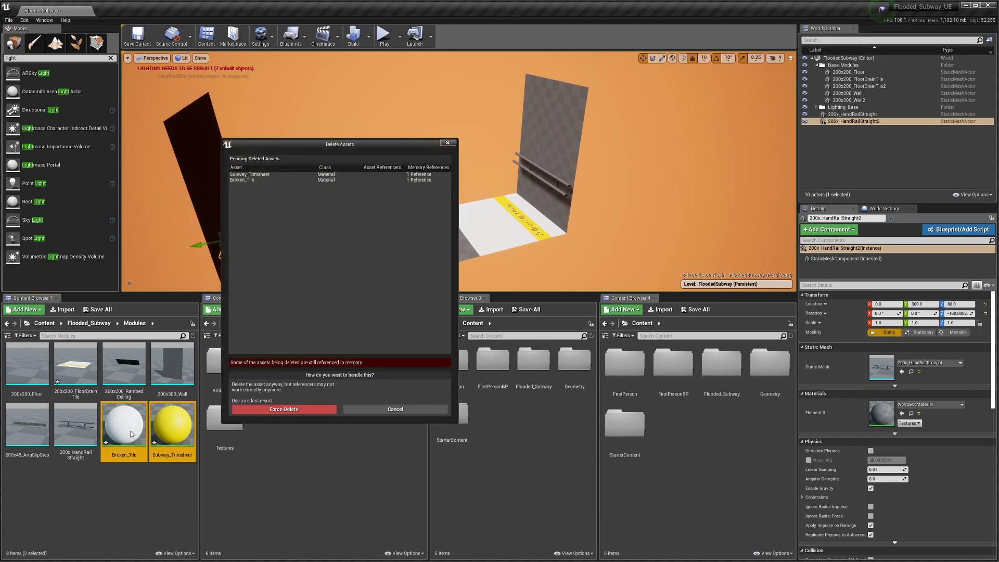
left_click(283, 409)
right_click(163, 489)
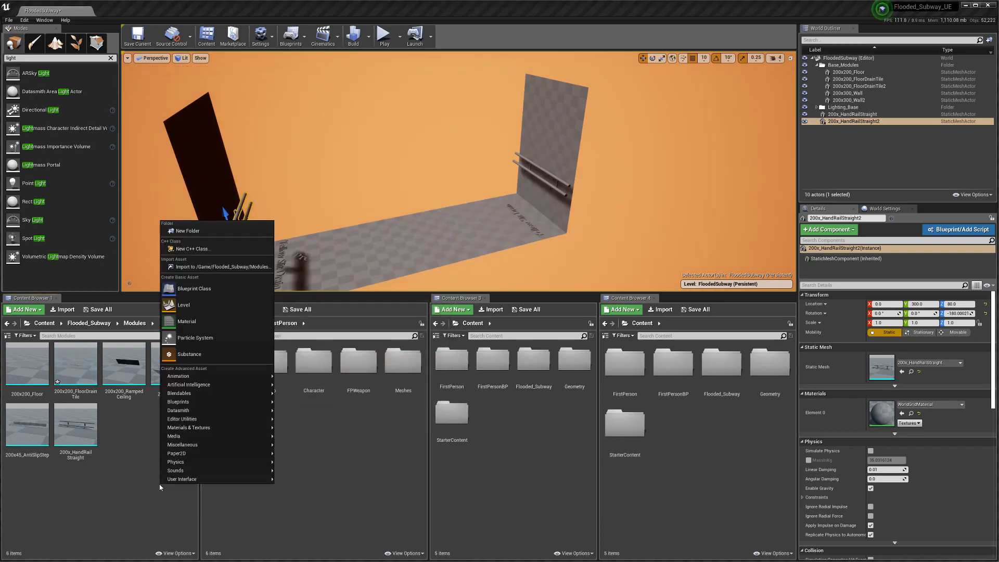
left_click(187, 231)
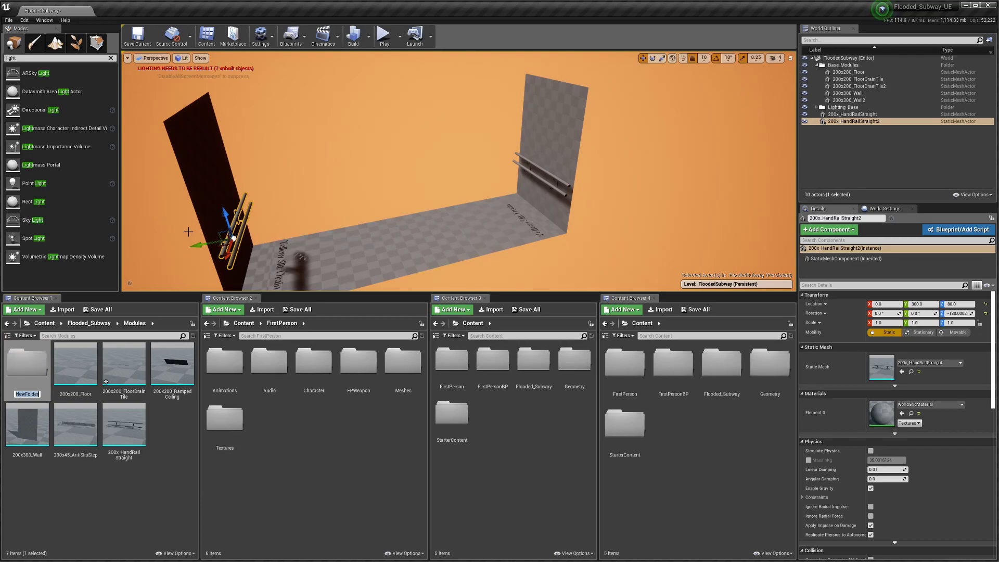
type("Prefabs")
key("Return")
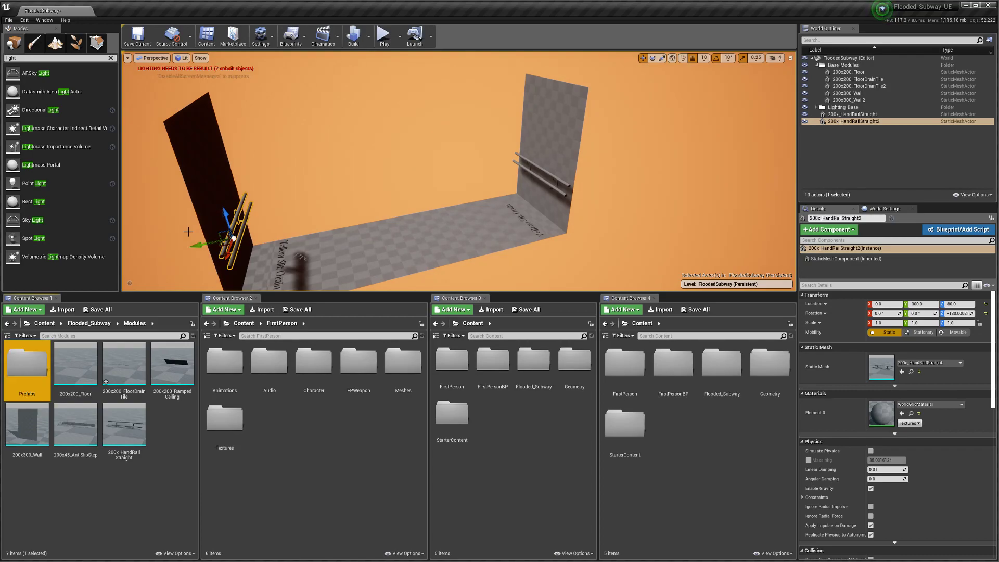
Step: Select the wall together with its handrail and frame them in the viewport
left_click(169, 483)
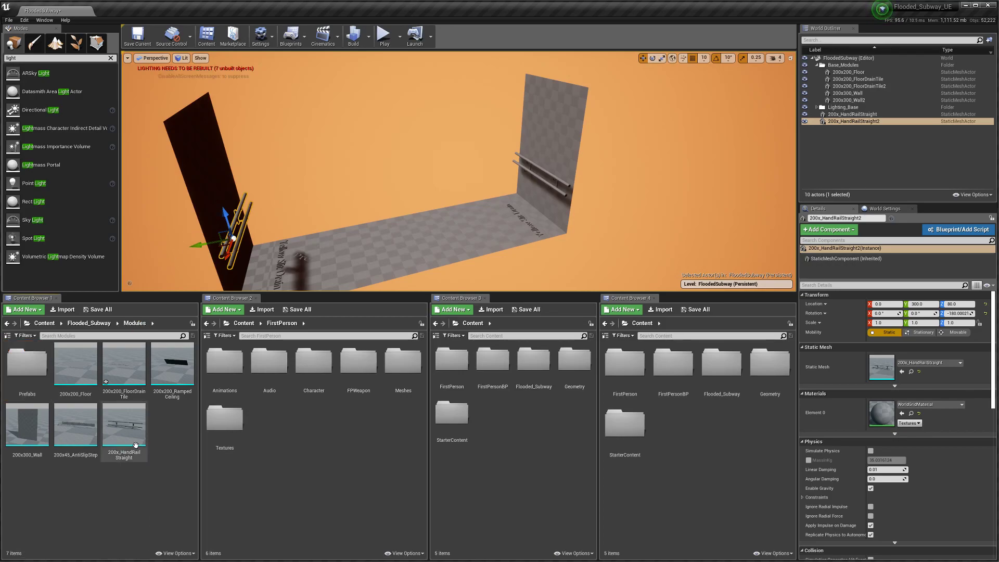
left_click_drag(344, 233, 403, 179)
left_click(404, 204)
left_click(405, 218, "ctrl")
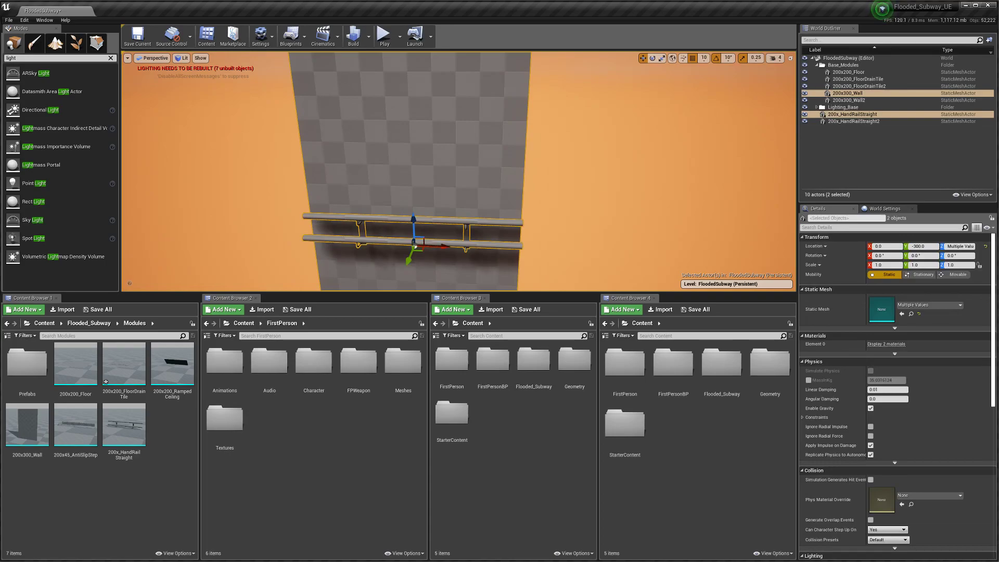
right_click(401, 217)
key("f")
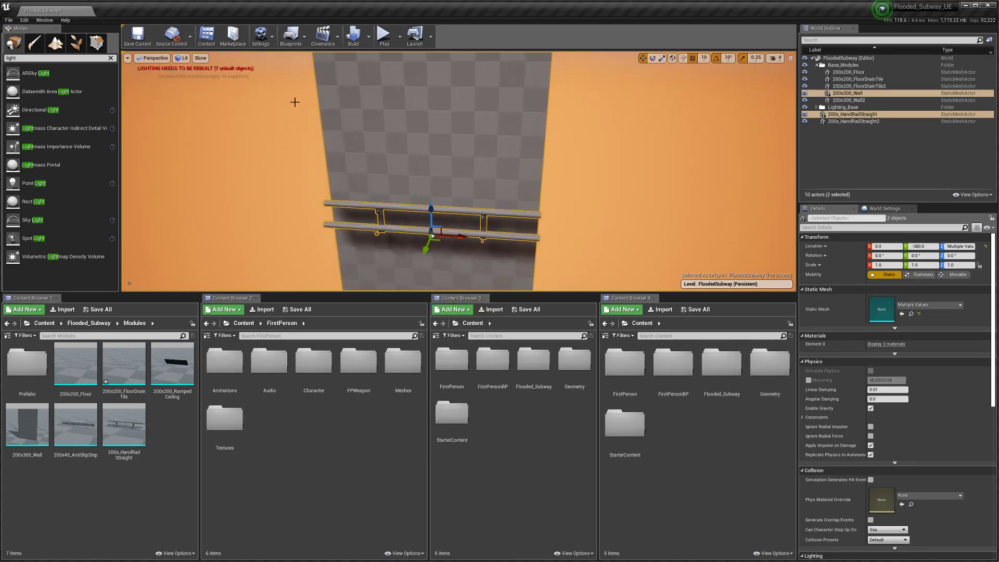
left_click(369, 35)
mouse_move(413, 67)
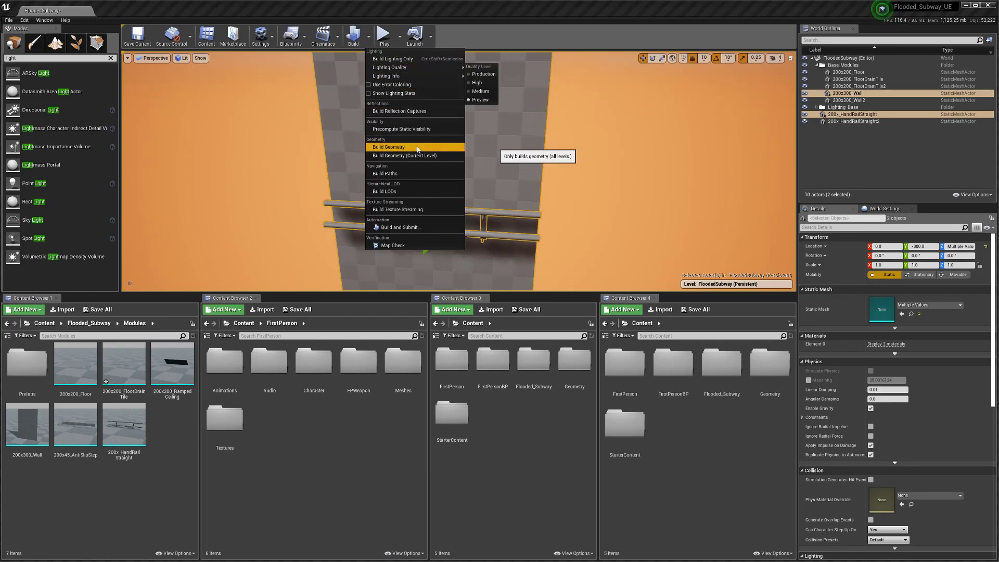
Step: Convert the selected wall and handrail into a blueprint named 200x300_WallStraightRail in Modules/Prefabs
left_click(291, 36)
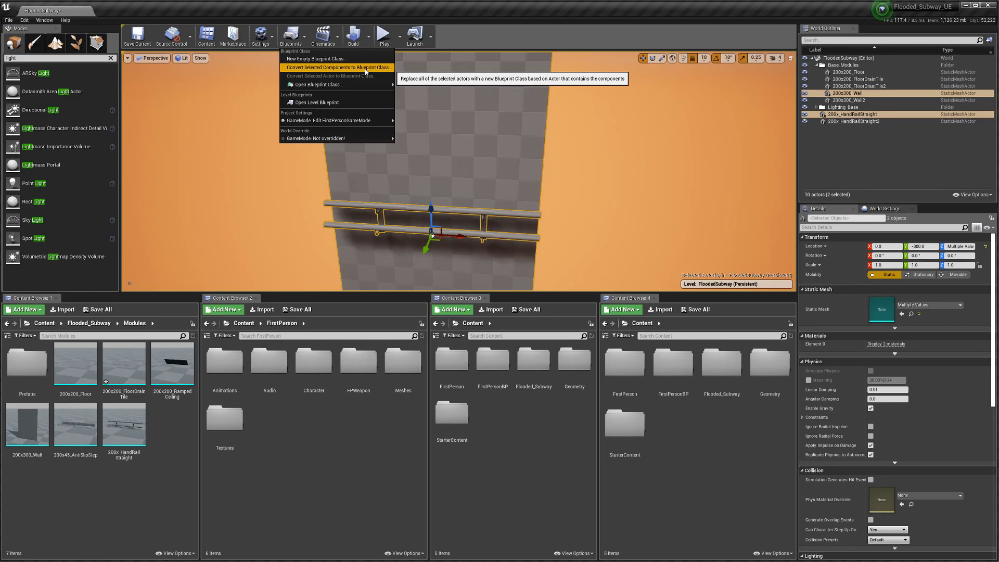
left_click(365, 70)
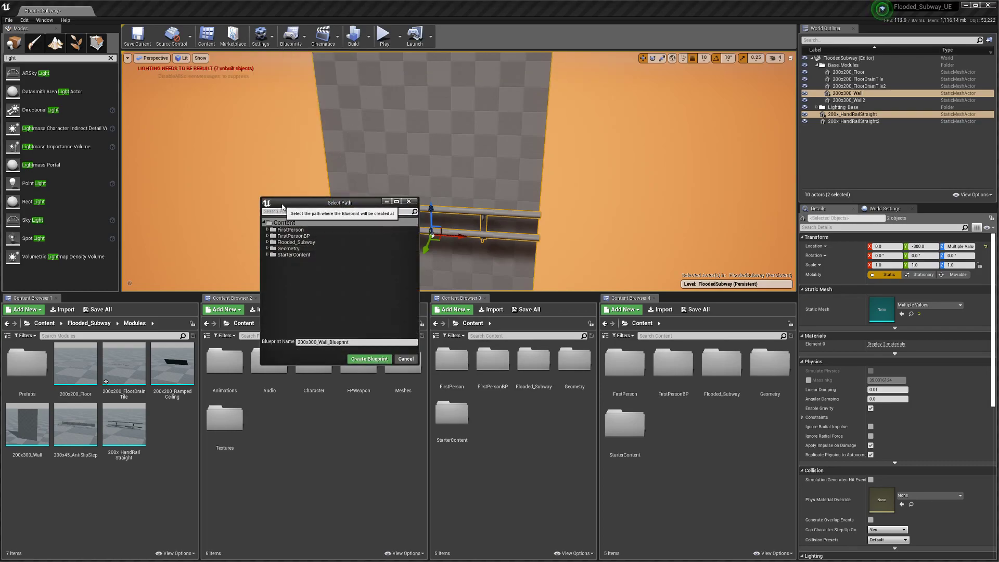
left_click(267, 242)
left_click(284, 223)
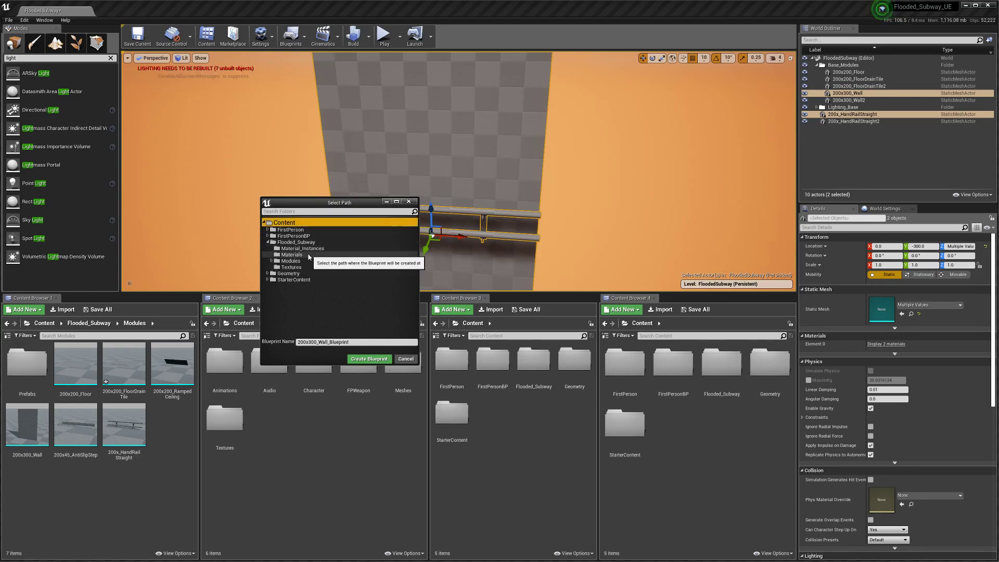
left_click(272, 262)
left_click(294, 267)
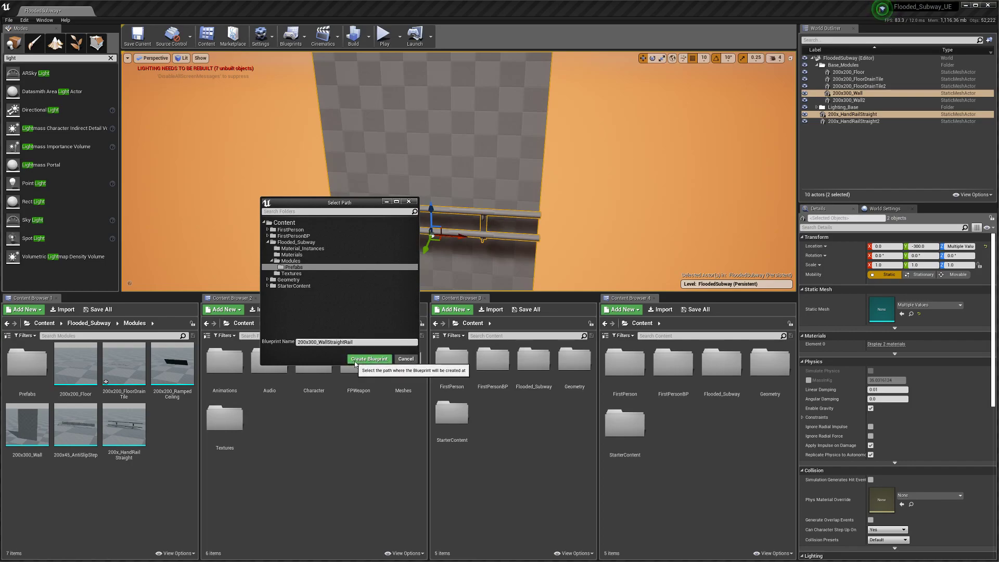
left_click(356, 361)
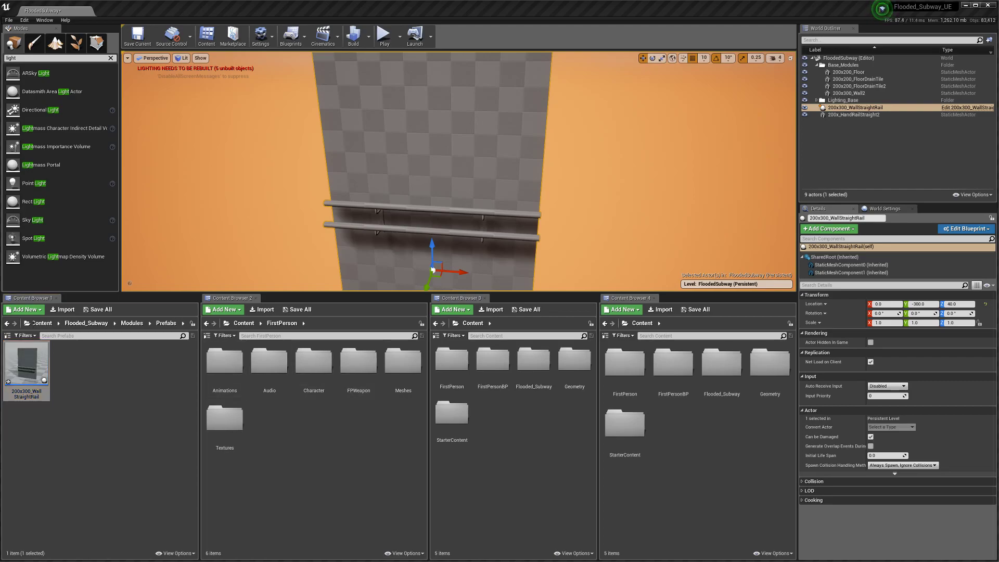
Step: Arrange the blueprint editor window and raise the wall component to Z location 0
left_click_drag(270, 266, 324, 108)
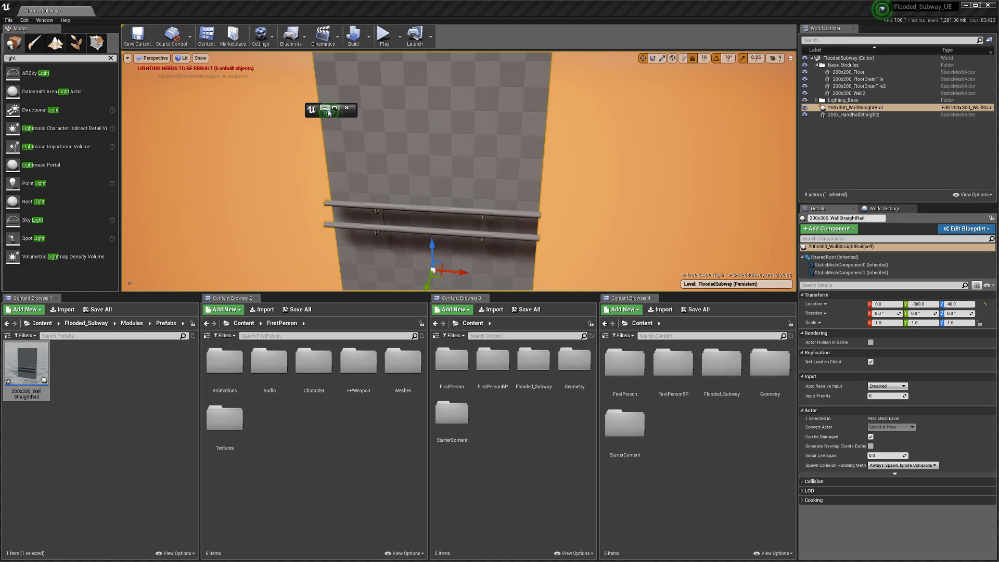
left_click(334, 110)
left_click(964, 5)
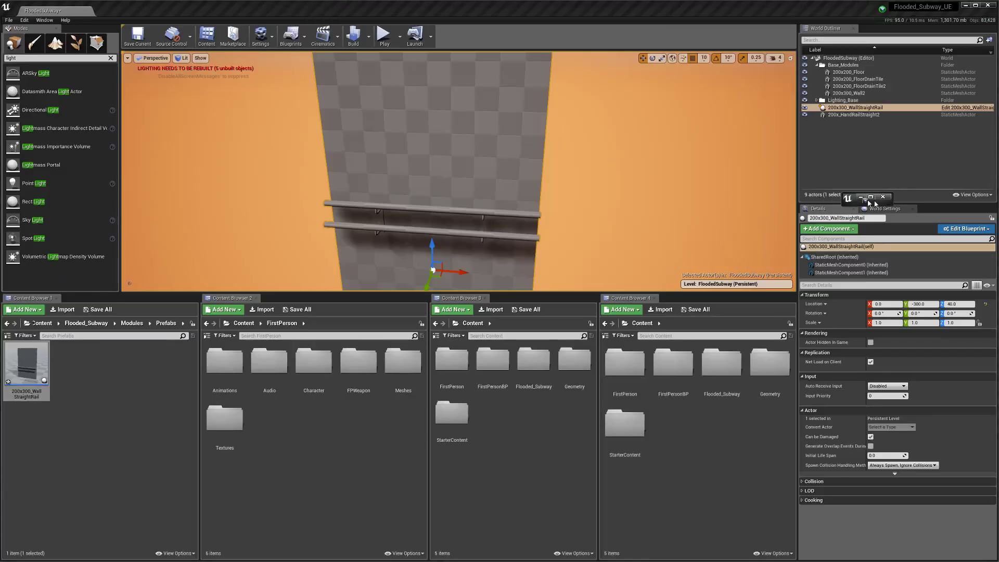
left_click_drag(995, 227, 998, 265)
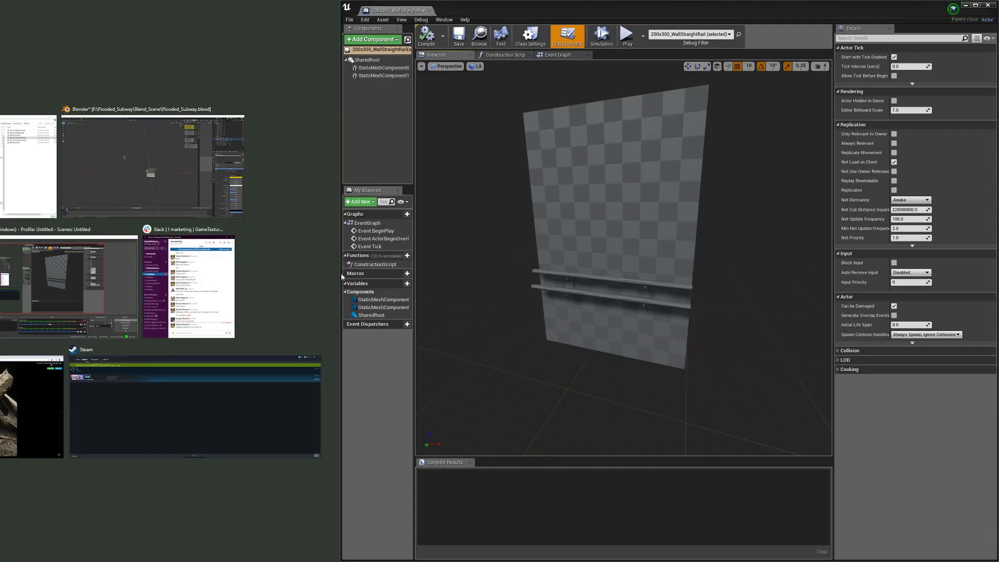
left_click_drag(340, 275, 3, 306)
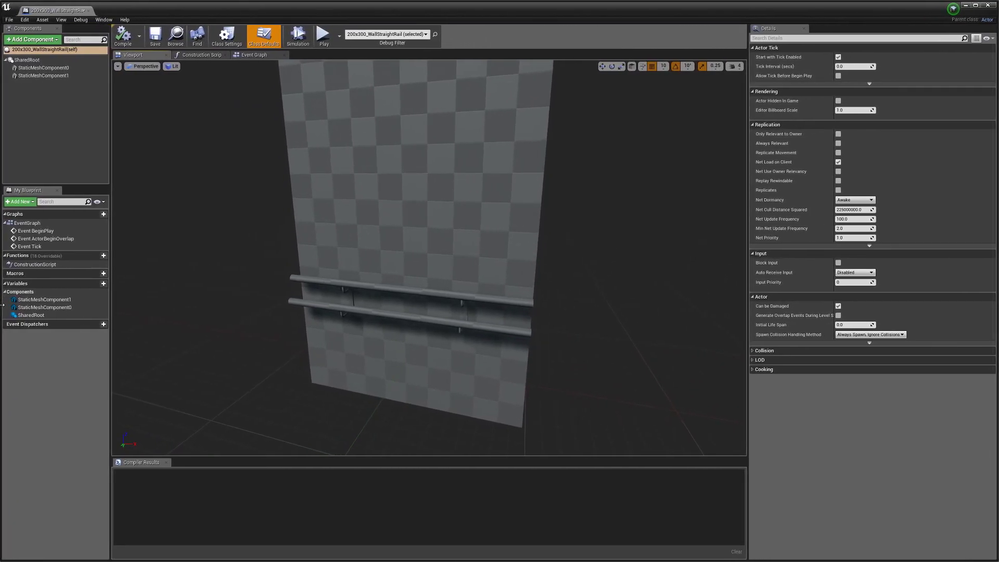
left_click(451, 326)
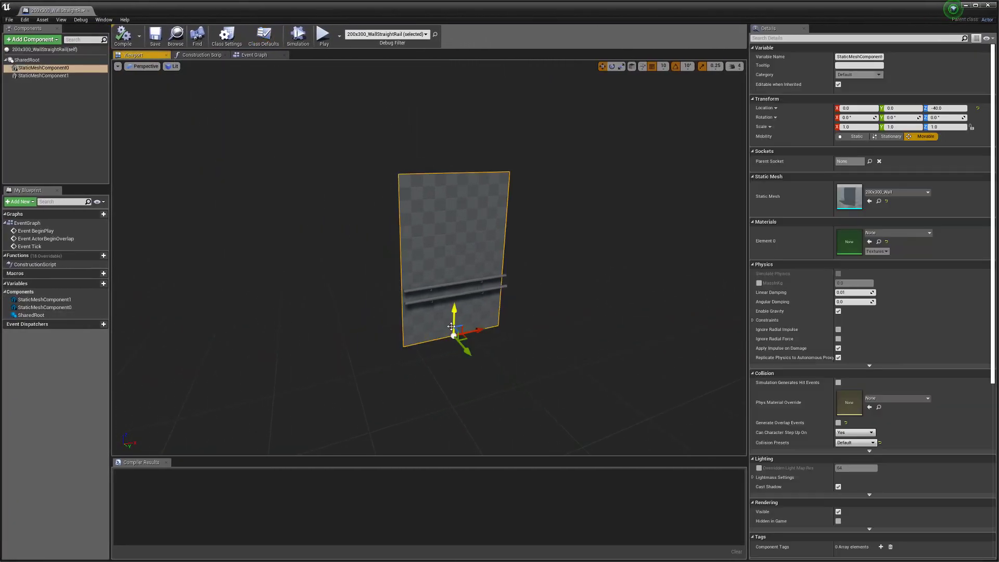
right_click_drag(421, 327, 400, 331)
left_click_drag(444, 244, 452, 214)
right_click_drag(447, 261, 512, 318)
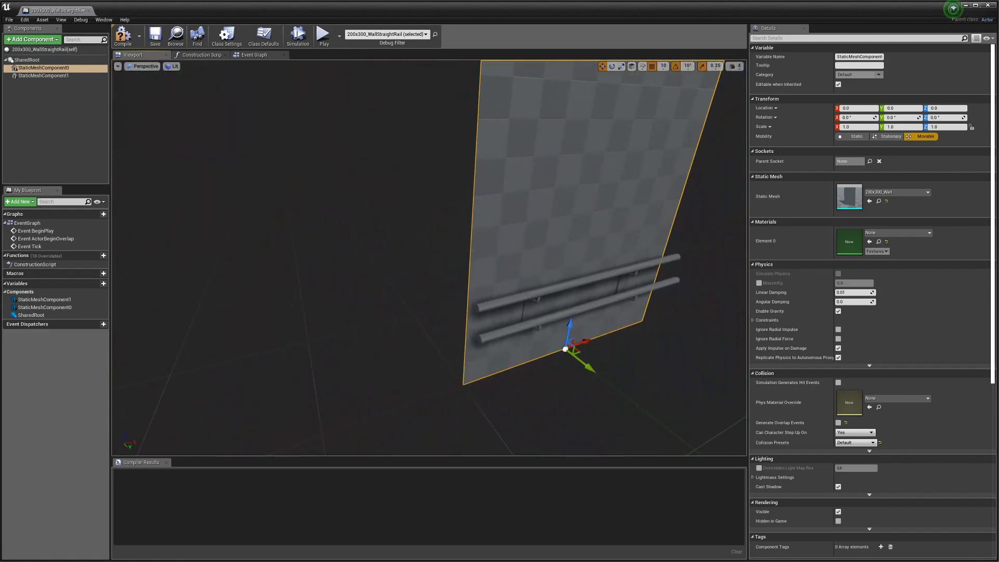
right_click_drag(211, 125, 140, 129)
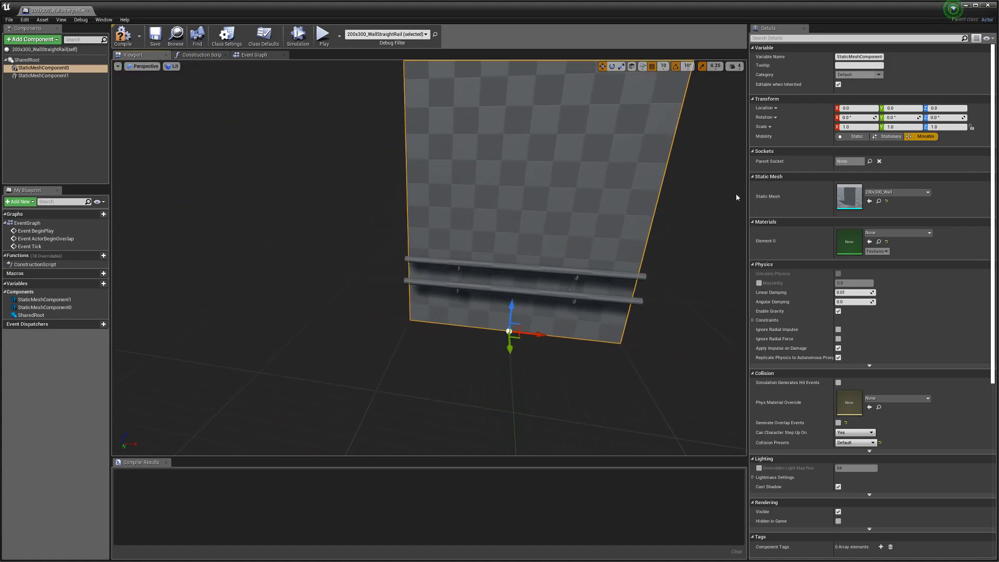
Step: Set the wall mesh mobility to Static, then save, compile and close the blueprint
left_click(854, 136)
right_click_drag(528, 286, 580, 275)
left_click(161, 36)
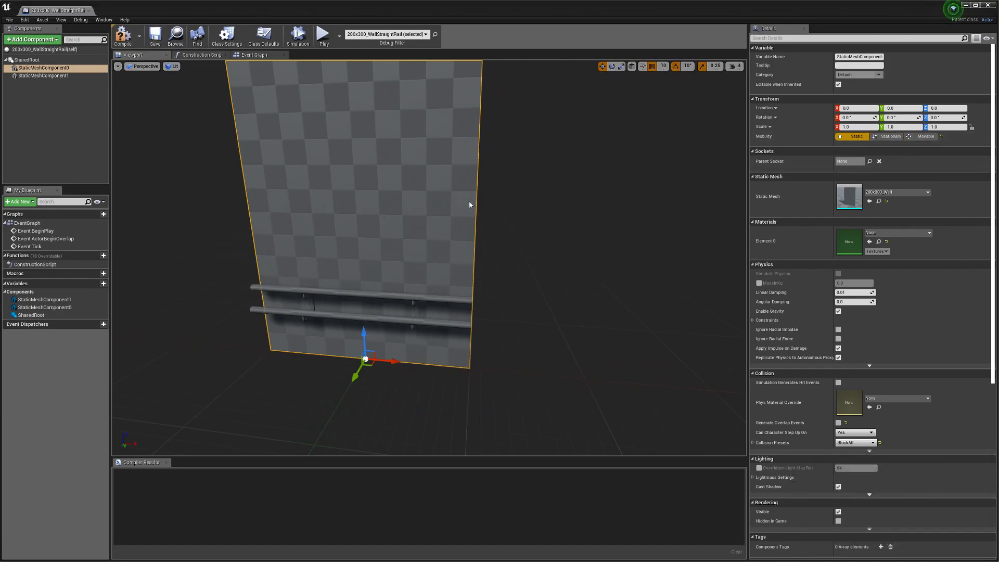
left_click(123, 35)
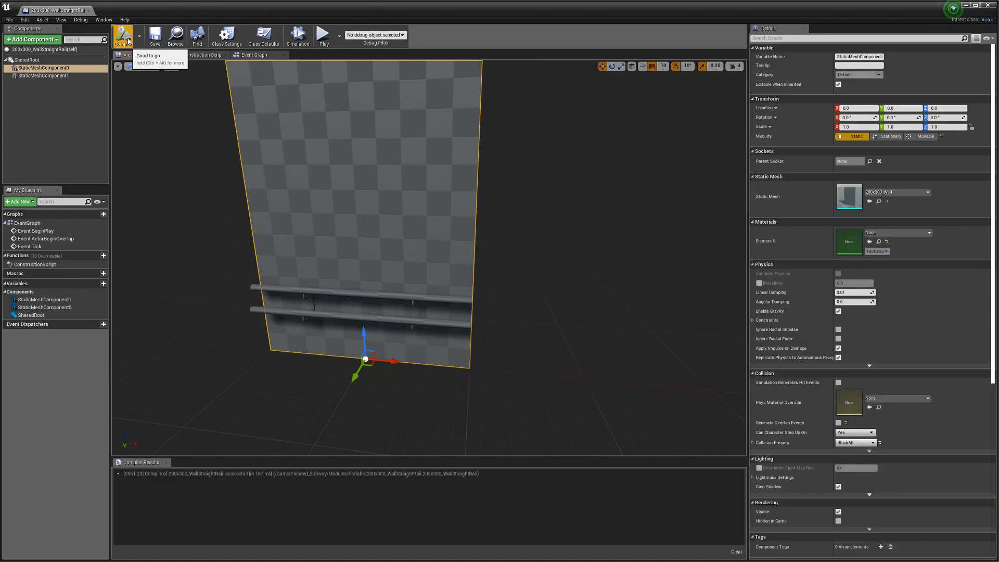
left_click(89, 11)
Step: Lower the rail wall onto the floor and delete the old left wall and handrail
mouse_move(417, 173)
right_mouse_down()
mouse_move(411, 208)
mouse_move(417, 174)
right_mouse_up()
left_click_drag(469, 134, 470, 166)
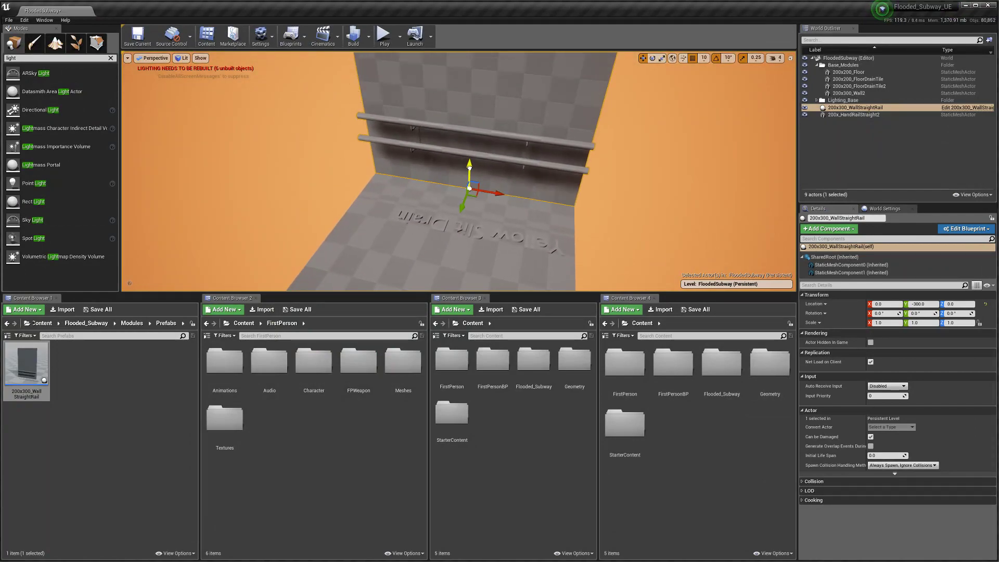
mouse_move(420, 170)
right_mouse_down()
mouse_move(312, 172)
mouse_move(420, 170)
right_mouse_up()
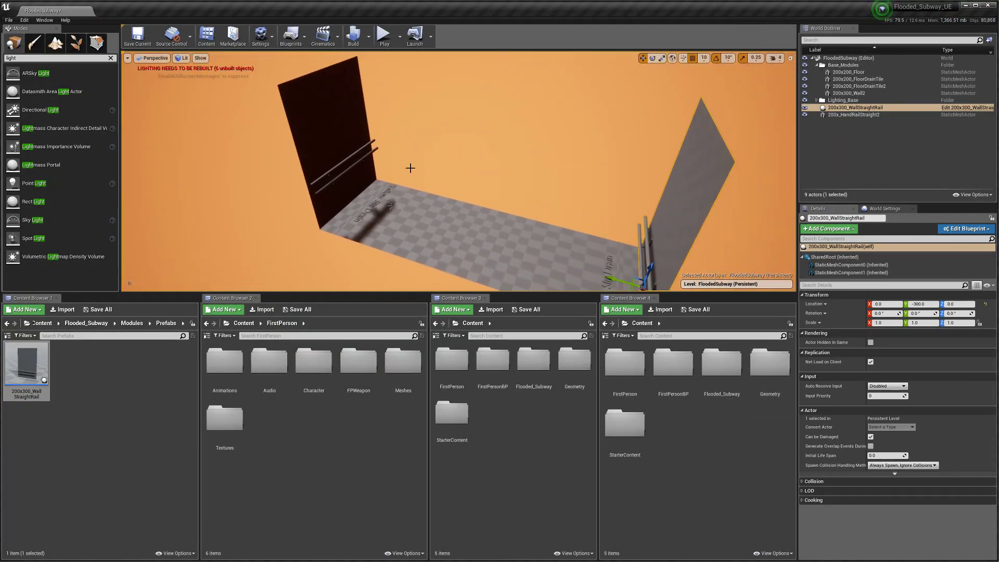
left_click(821, 93)
left_click(848, 114, "ctrl")
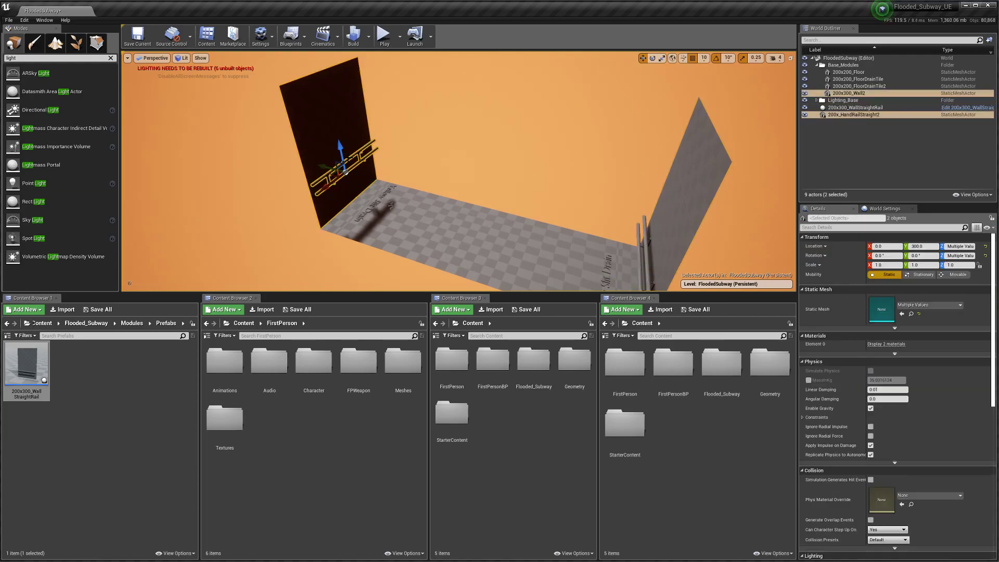
key("Delete")
Step: Move the rail wall into the Base_Modules folder and reselect it in the viewport
right_click_drag(317, 150, 442, 178)
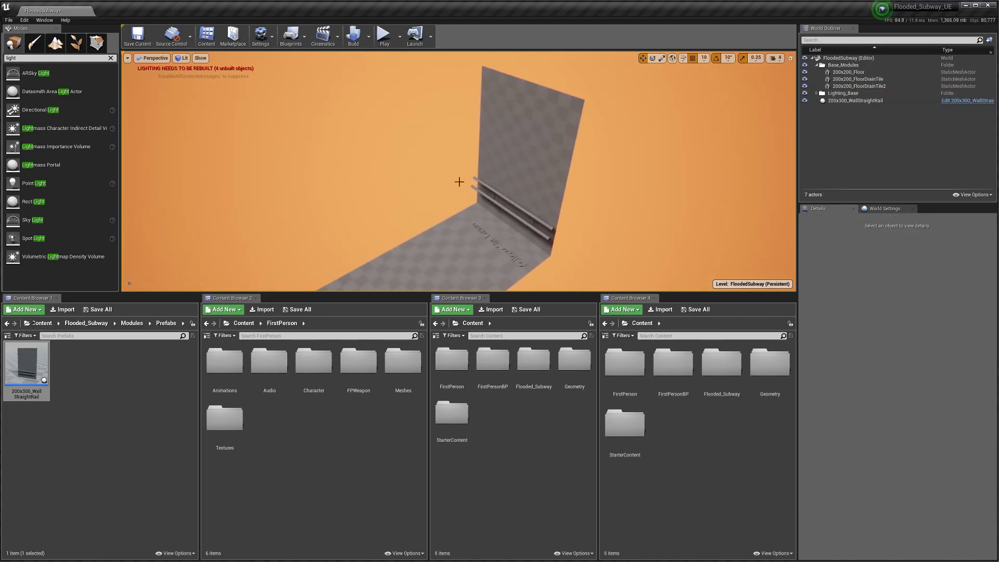
left_click(552, 198)
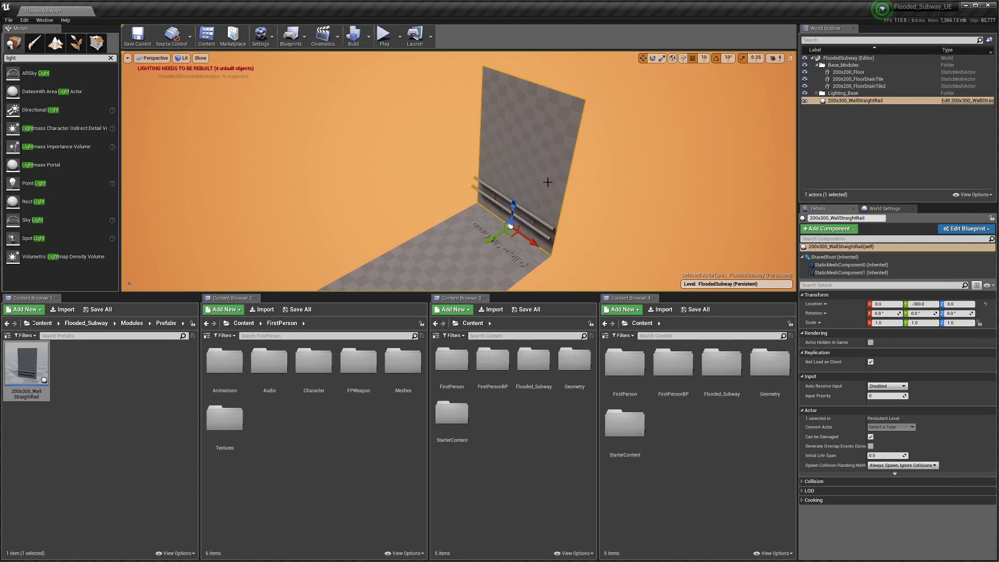
left_click_drag(847, 105, 843, 68)
left_click(375, 151)
right_click_drag(374, 150, 565, 178)
key("w")
key("s")
left_click(581, 177)
scroll(534, 207, "down", 3)
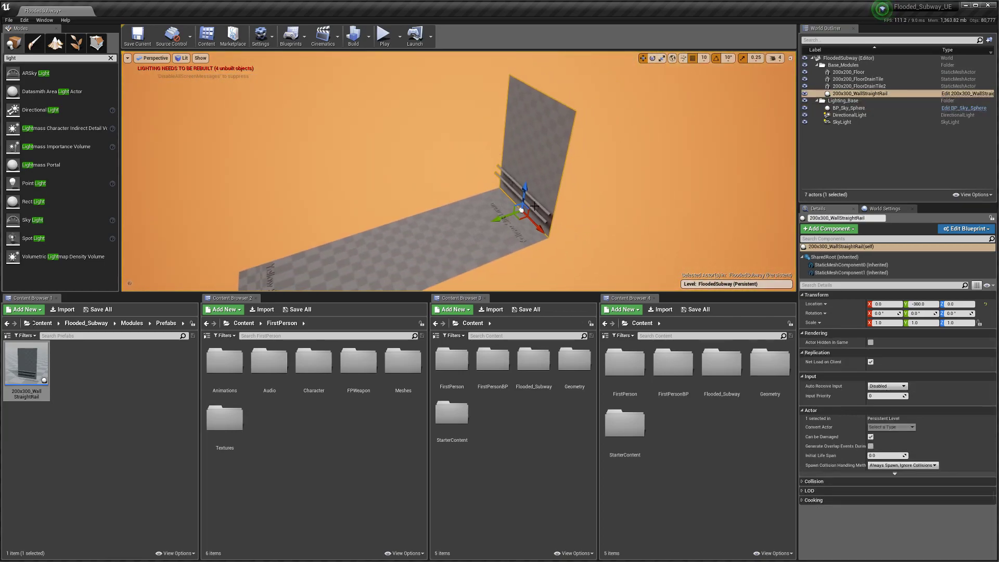
Step: Duplicate the rail wall, rotate the copy 180° and move it to Y 300 across the floor
key("ctrl+w")
left_click_drag(504, 237, 492, 185)
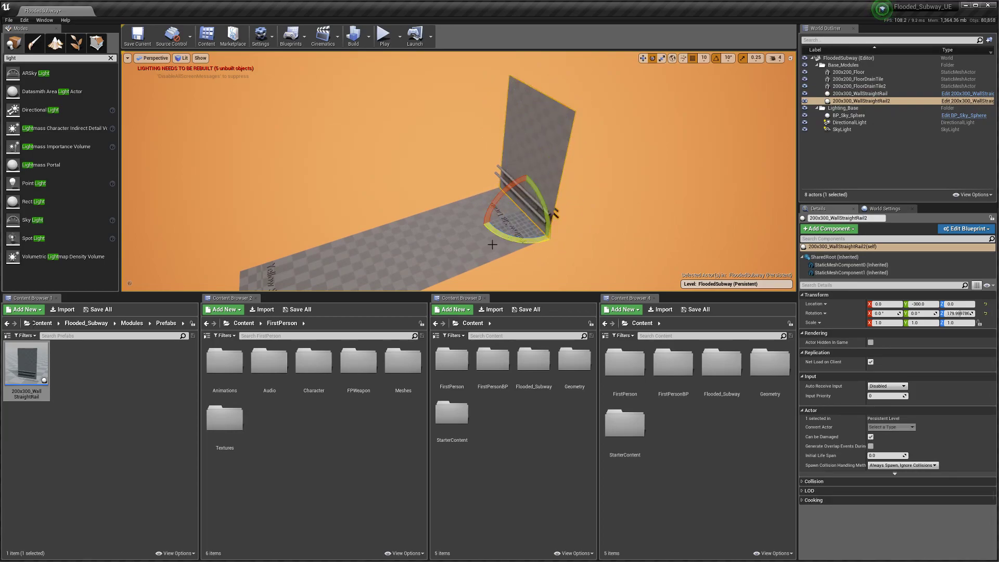
key("w")
right_click_drag(446, 264, 416, 276)
left_click_drag(580, 213, 301, 252)
right_click_drag(380, 242, 401, 182)
Step: Select the corridor's two floor tiles, drain tile and rail walls, and frame the five pieces
left_click(400, 181, "ctrl")
left_click(520, 171, "ctrl")
left_click(582, 165, "ctrl")
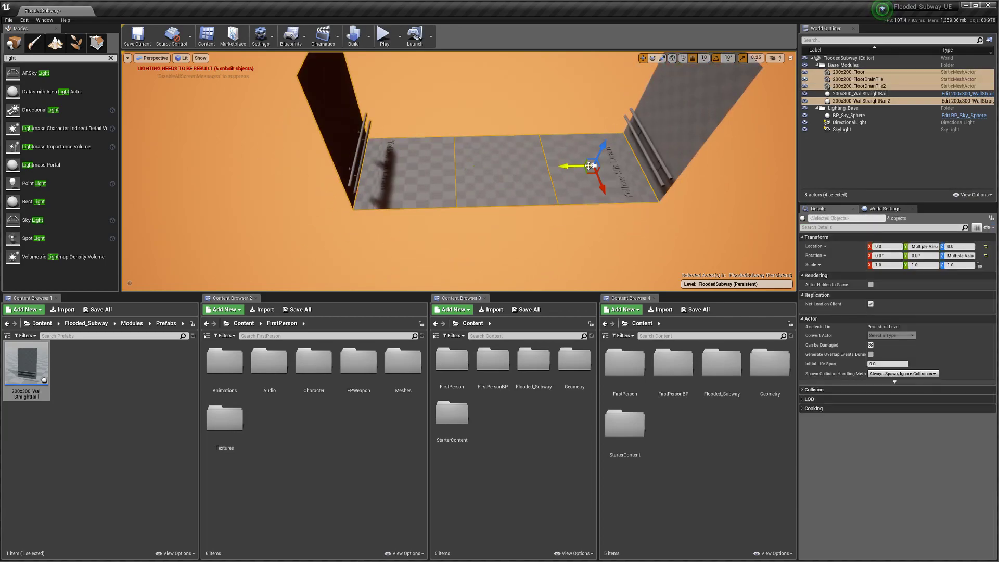
left_click(685, 142, "ctrl")
right_click_drag(513, 190, 494, 210)
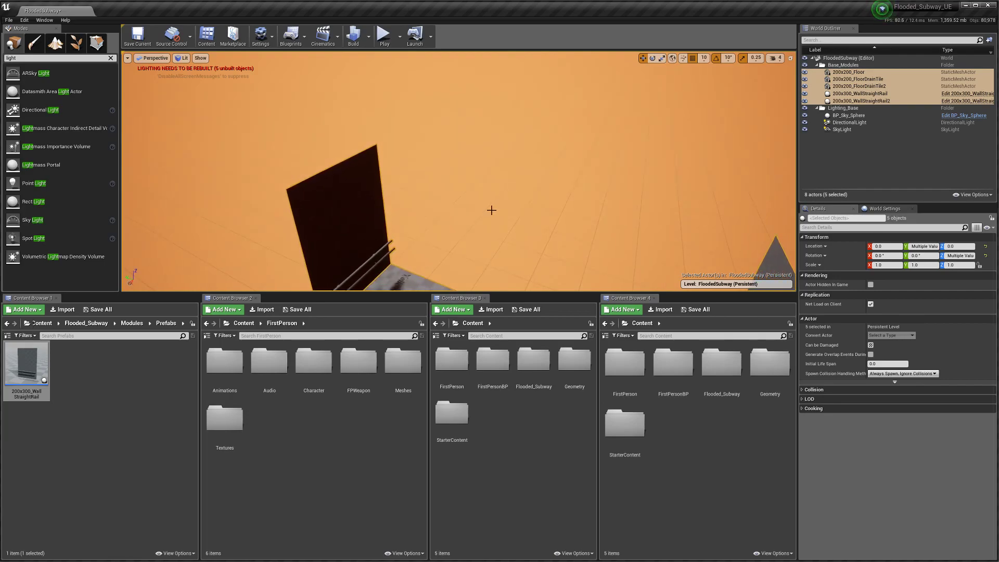
key("f")
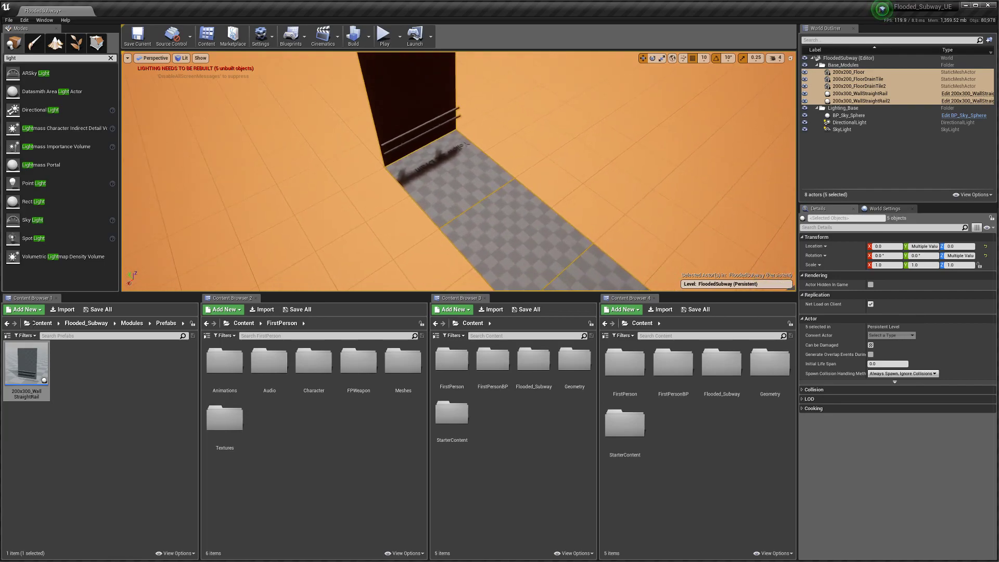
left_click_drag(440, 253, 440, 253)
key("d")
right_click_drag(440, 252, 416, 237)
Step: Duplicate the five pieces beside the originals along X and set grid snap to 100
key("ctrl+w")
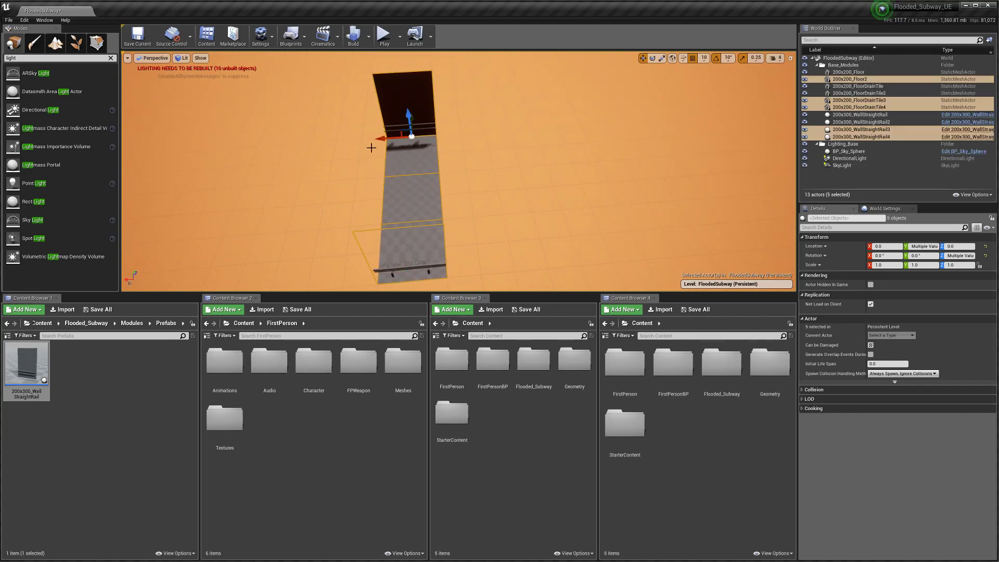
left_click_drag(379, 142, 431, 143)
left_click(704, 58)
left_click(711, 109)
mouse_move(573, 187)
right_mouse_down()
mouse_move(572, 178)
mouse_move(572, 187)
right_mouse_up()
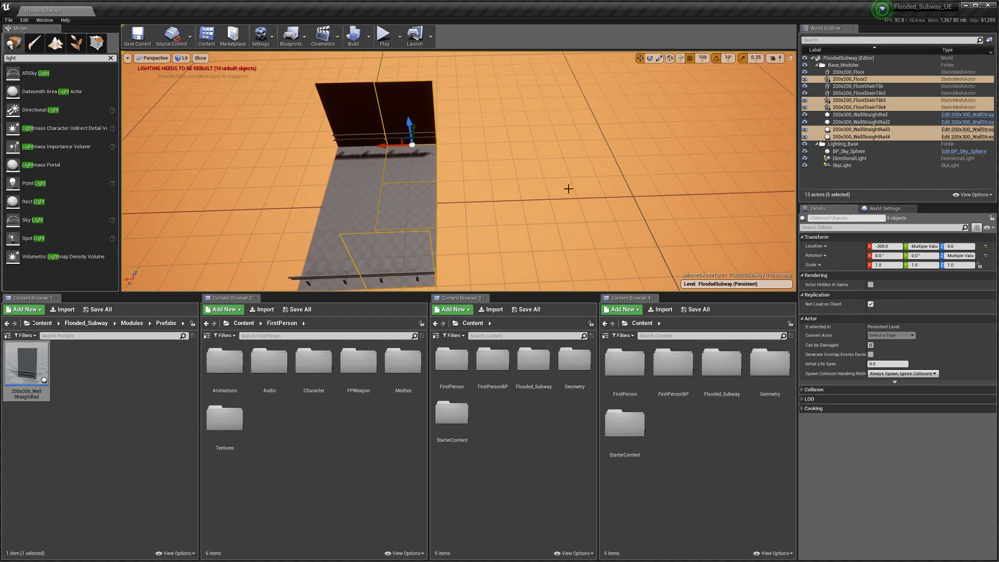
Step: Duplicate the newest corridor section repeatedly to extend it to X -400, -600 and -800
key("ctrl+w")
left_click_drag(386, 147, 435, 149)
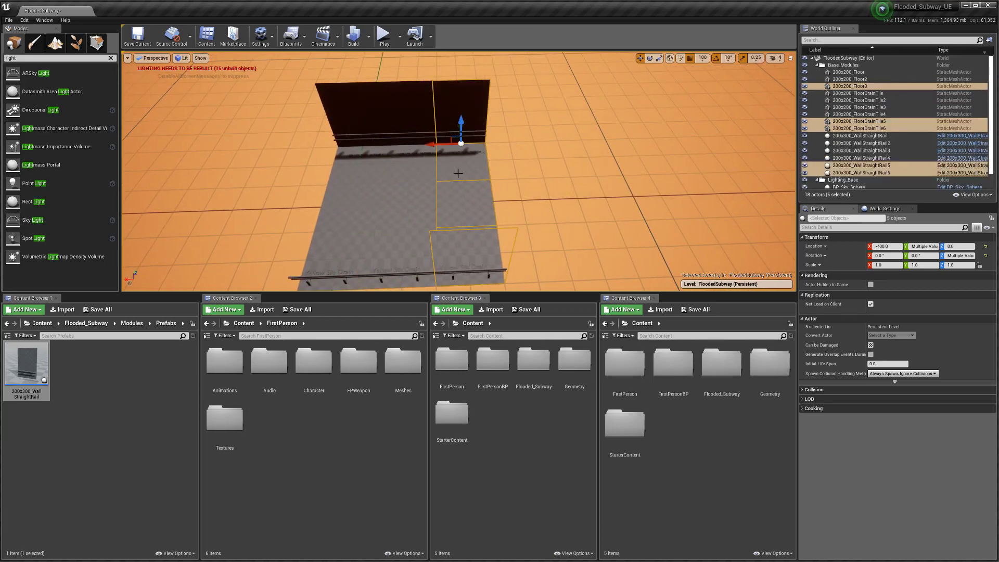
key("ctrl+w")
left_click_drag(436, 145, 528, 145)
key("ctrl+w")
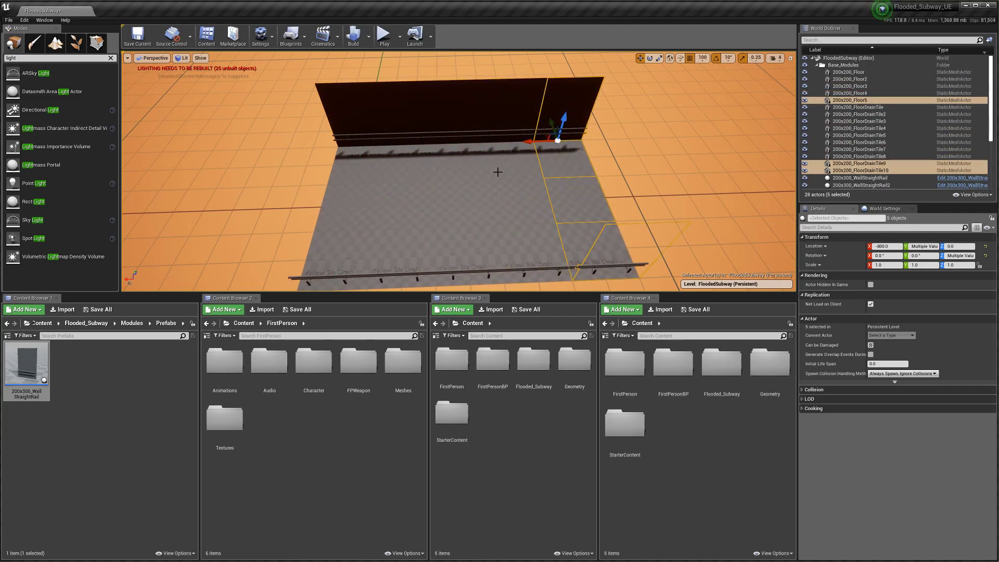
mouse_move(476, 195)
right_mouse_down()
mouse_move(475, 207)
mouse_move(489, 203)
mouse_move(475, 196)
right_mouse_up()
Step: Add two more corridor copies at X -1000 and -1200, then fly along the corridor
key("ctrl+w")
left_click_drag(447, 142, 502, 149)
key("d")
mouse_move(475, 200)
right_mouse_down()
mouse_move(475, 188)
mouse_move(475, 200)
right_mouse_up()
key("ctrl+w")
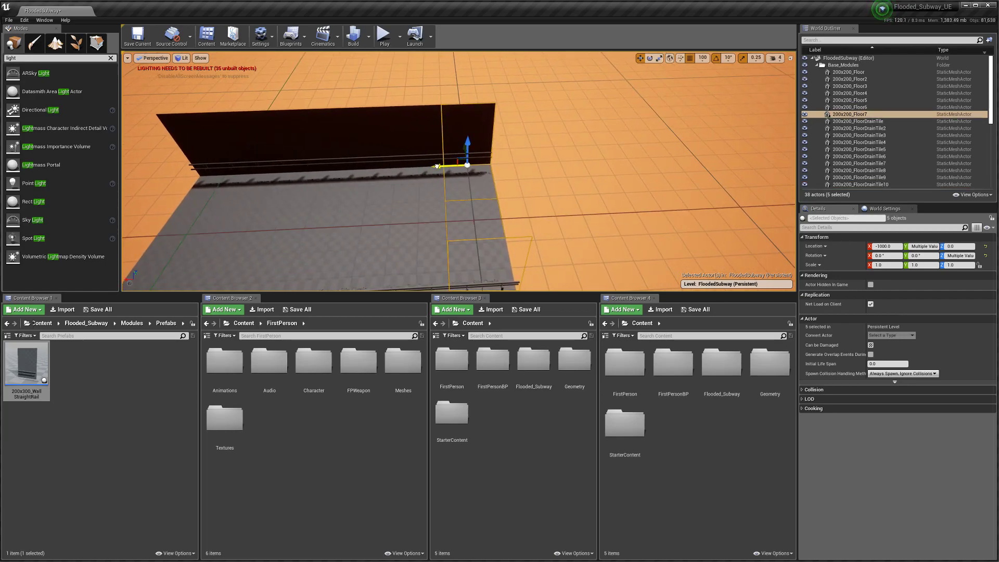
left_click_drag(437, 166, 485, 165)
right_click_drag(484, 172, 481, 197)
key("w")
key("s")
Step: Restore the grid display, select the 200x200_Floor tile and save the level
key("g")
key("w")
left_click(472, 185)
key("s")
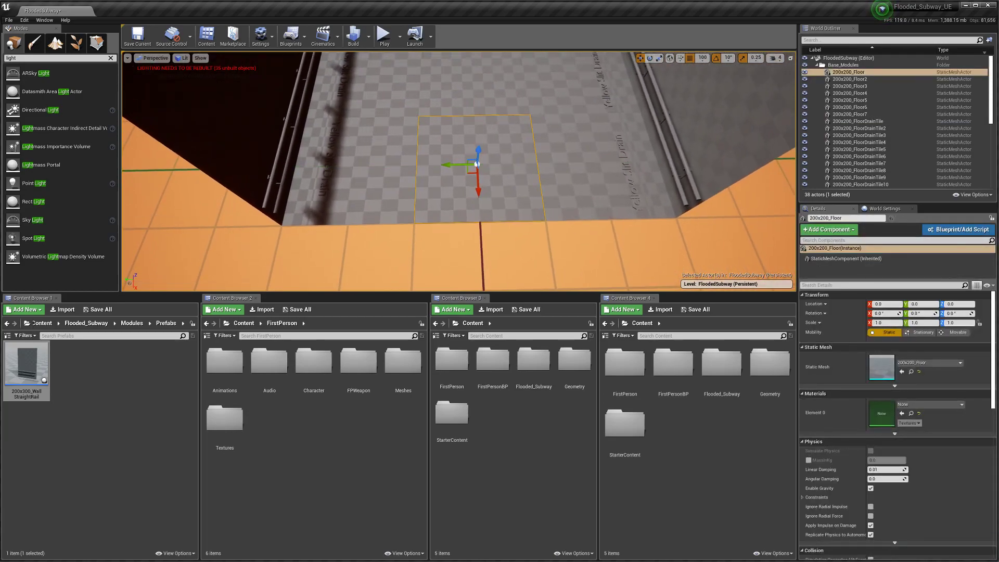
key("s")
right_click_drag(459, 206, 466, 205)
key("a")
key("w")
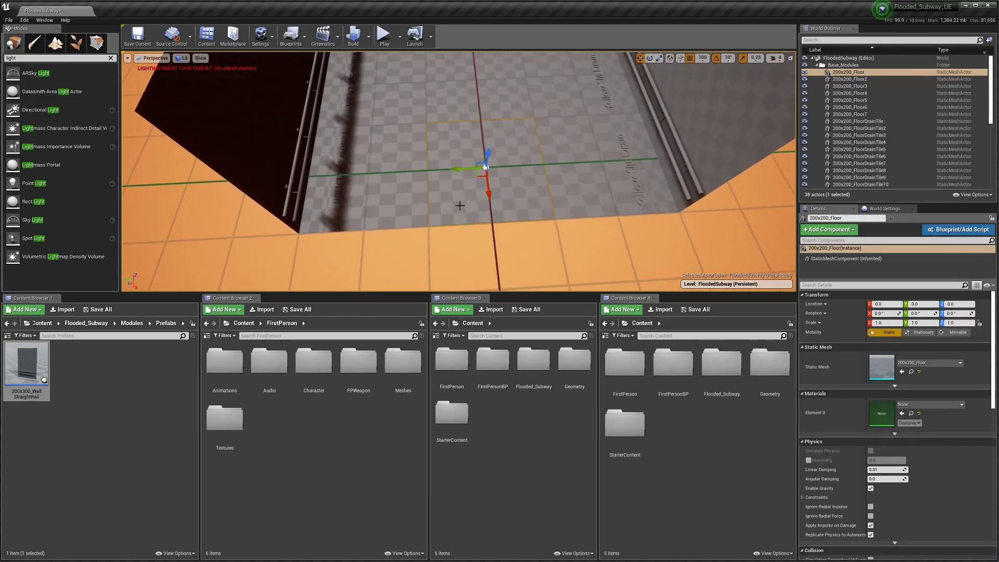
key("ctrl+s")
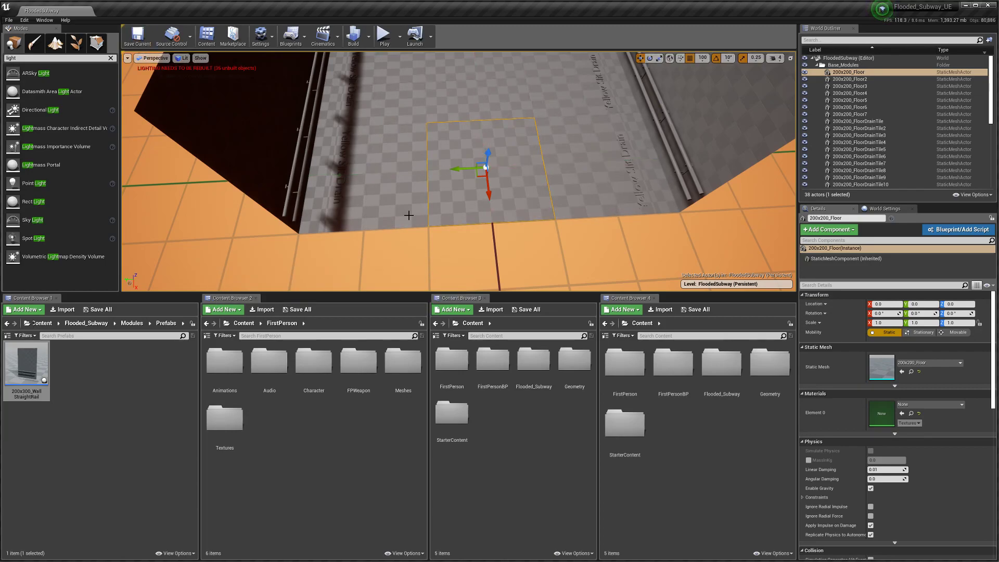
Step: Select the 200x200_FloorDrainTile2 tile and look over the corridor from above
left_click(382, 174)
right_click_drag(383, 175, 423, 142)
key("a")
key("d")
key("d")
key("s")
key("a")
key("d")
key("w")
key("s")
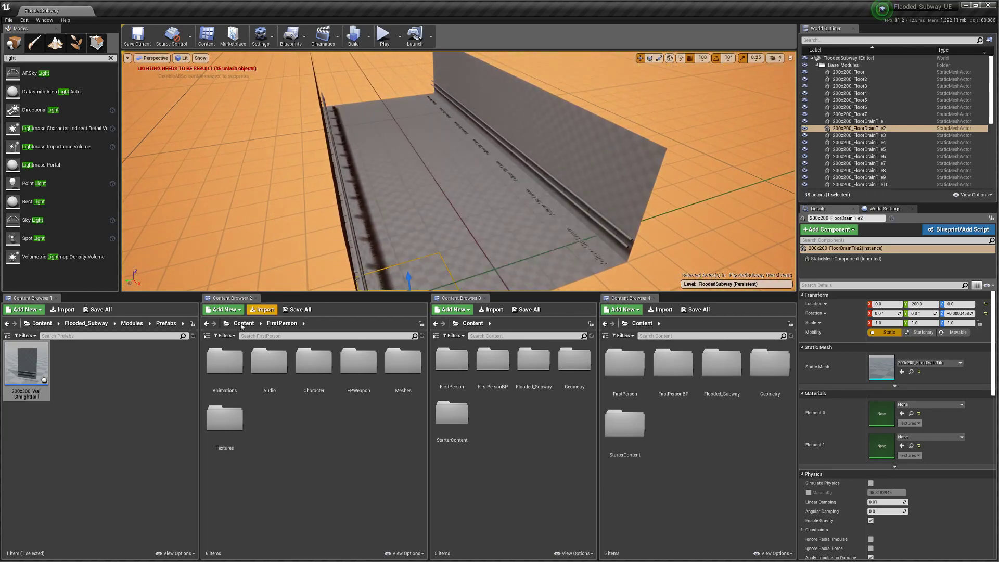
Step: Show the Modules asset folder in the content browser, leaving no asset selected
left_click(129, 323)
left_click(121, 368)
left_click(143, 487)
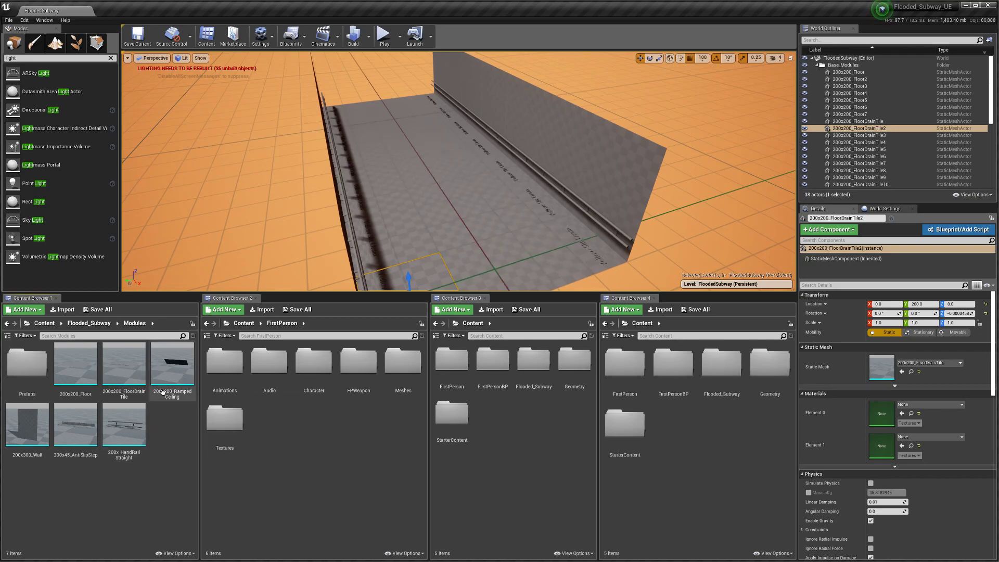
Step: Place a 200x200_RampedCeiling piece in the level and lift it above the floor
left_click_drag(169, 367, 553, 248)
right_click_drag(551, 247, 545, 225)
left_click_drag(492, 189, 499, 47)
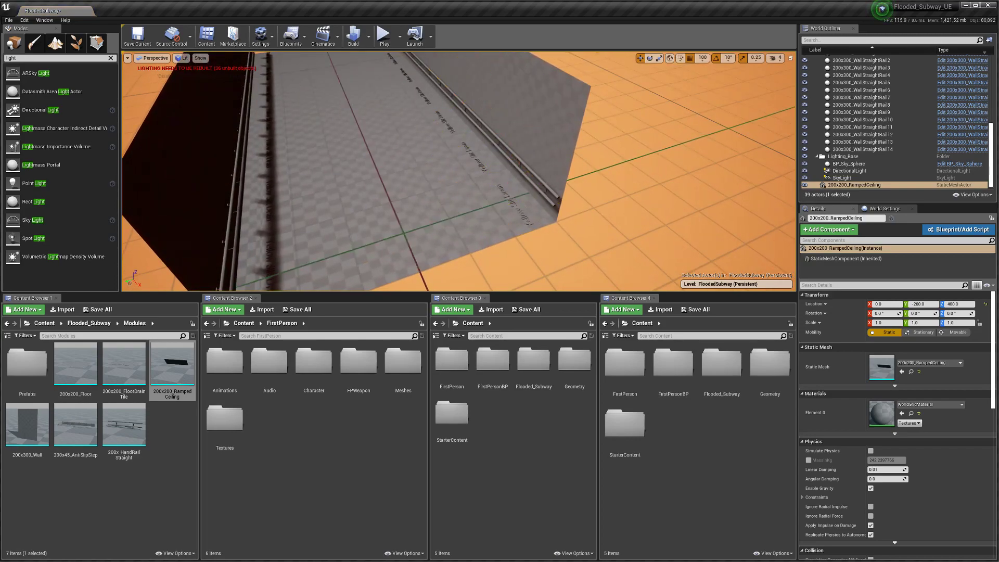
right_click_drag(646, 156, 648, 121)
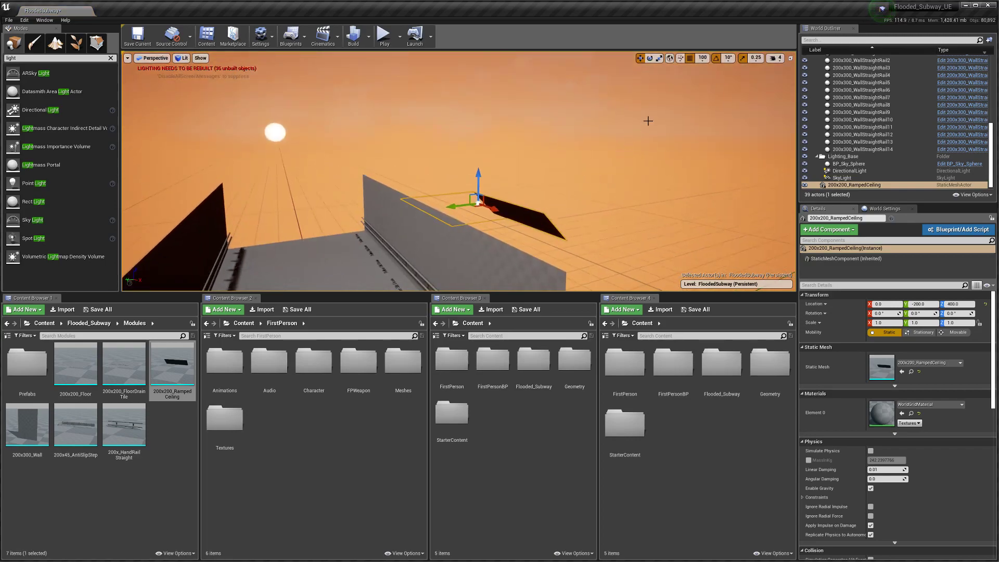
Step: Set grid snap to 50 and bring the ramped ceiling to height 350
left_click(701, 58)
left_click(705, 99)
mouse_move(520, 156)
right_mouse_down()
mouse_move(520, 177)
mouse_move(520, 151)
right_mouse_up()
key("f")
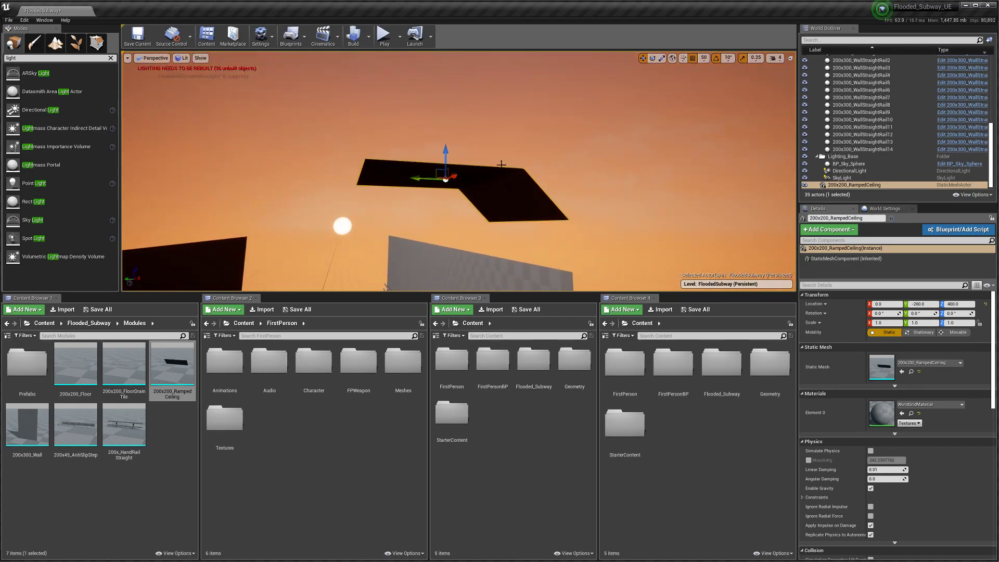
left_click_drag(445, 156, 446, 198)
right_click_drag(446, 198, 403, 240)
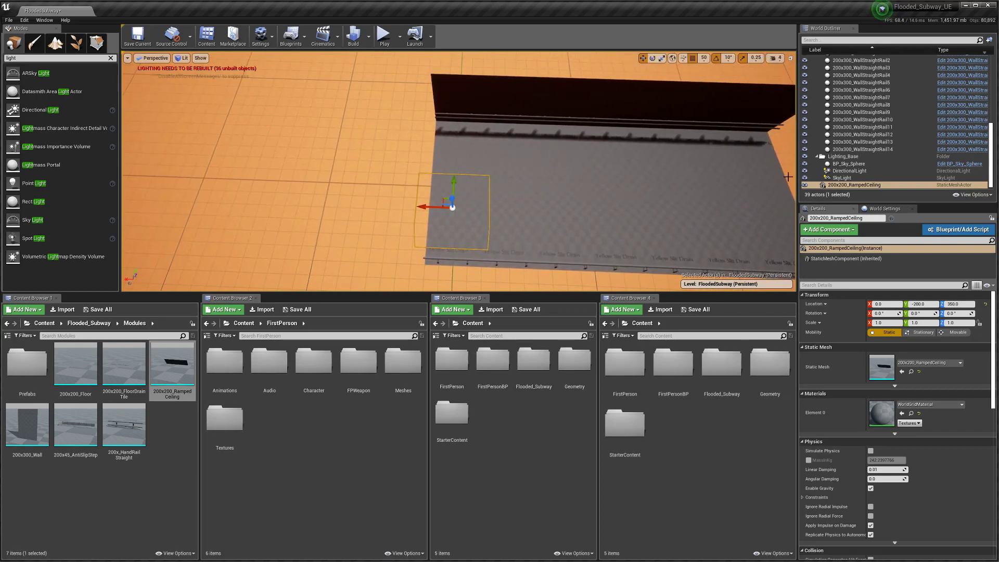
Step: File the ramped ceiling under Base_Modules, move it to X -200, and select the sky light
scroll(853, 174, "up", 5)
left_click(816, 65)
left_click_drag(832, 101, 843, 67)
right_click_drag(543, 191, 543, 191)
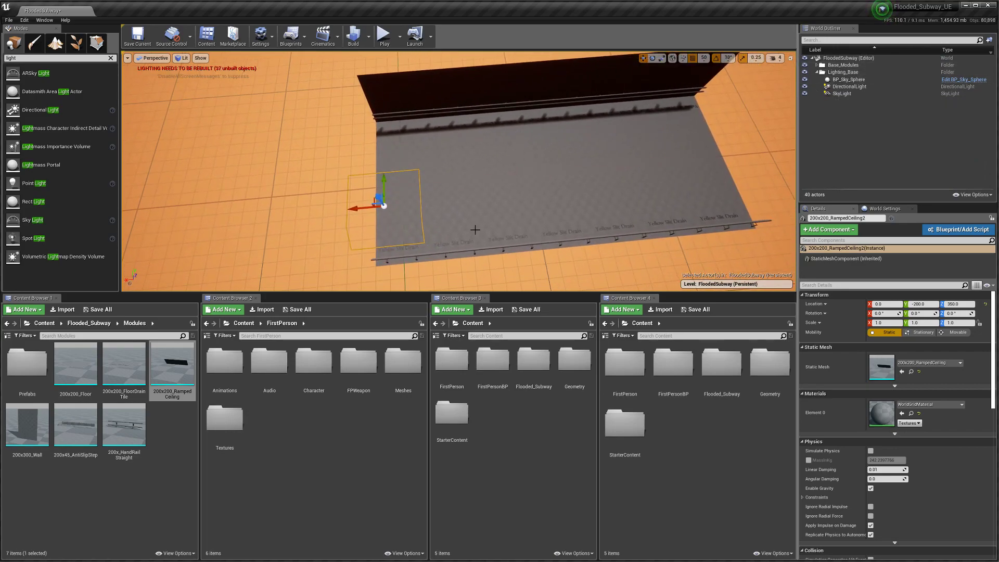
right_click_drag(446, 210, 445, 210)
left_click_drag(338, 173, 359, 172)
right_click_drag(363, 198, 384, 206)
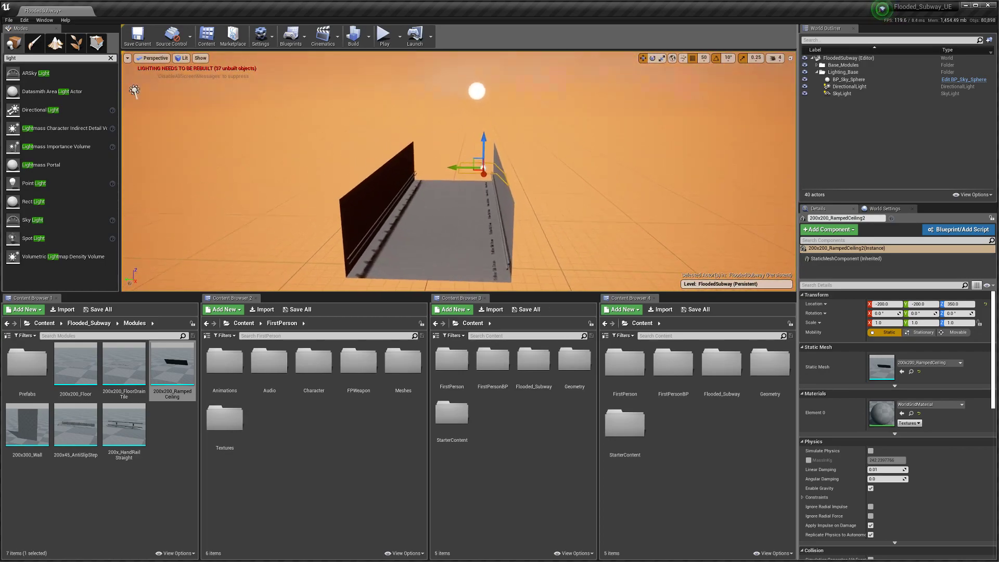
left_click(839, 94)
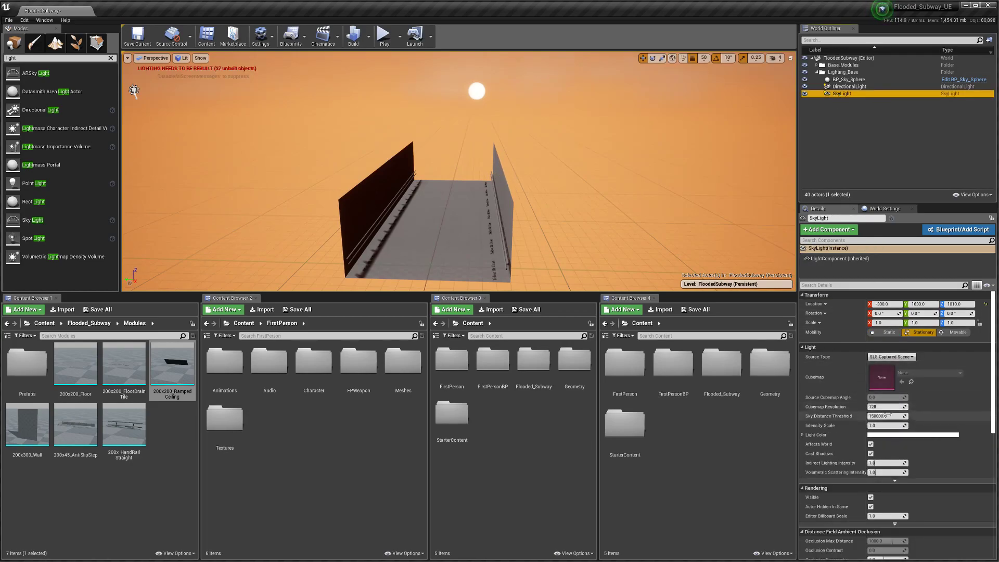
left_click(883, 425)
Step: Set the sky light's Intensity Scale to 5.0
type("10")
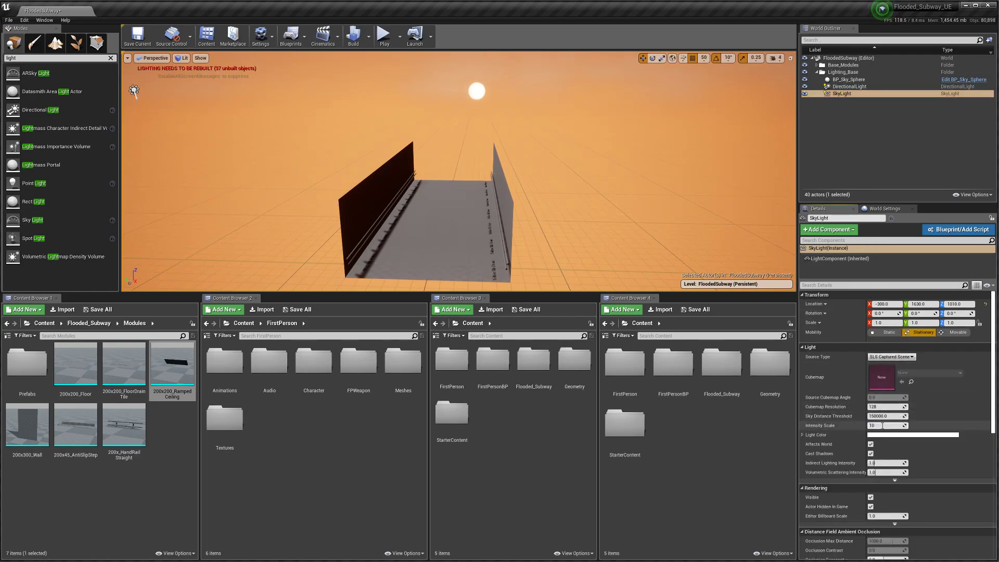
key("Return")
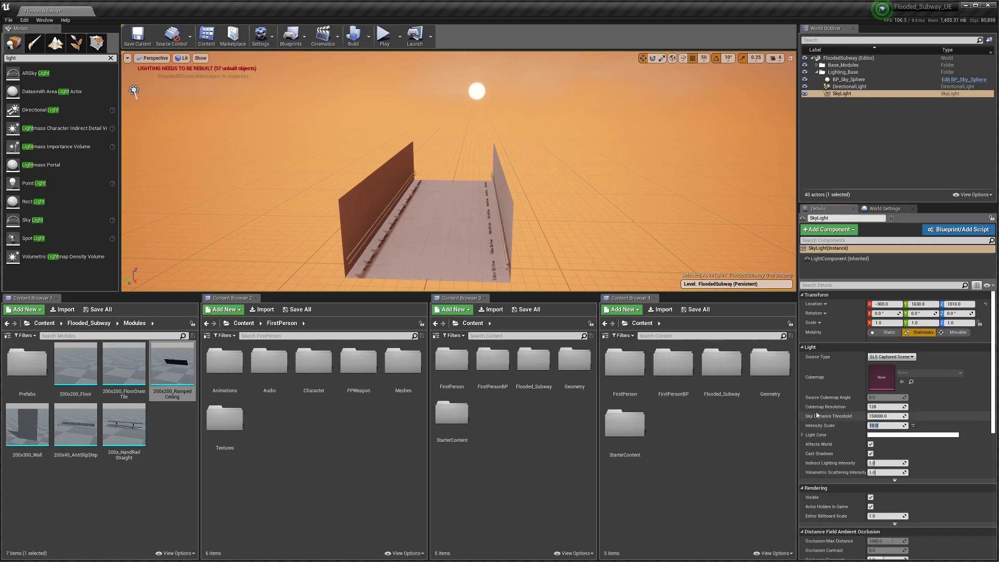
right_click_drag(561, 254, 567, 282)
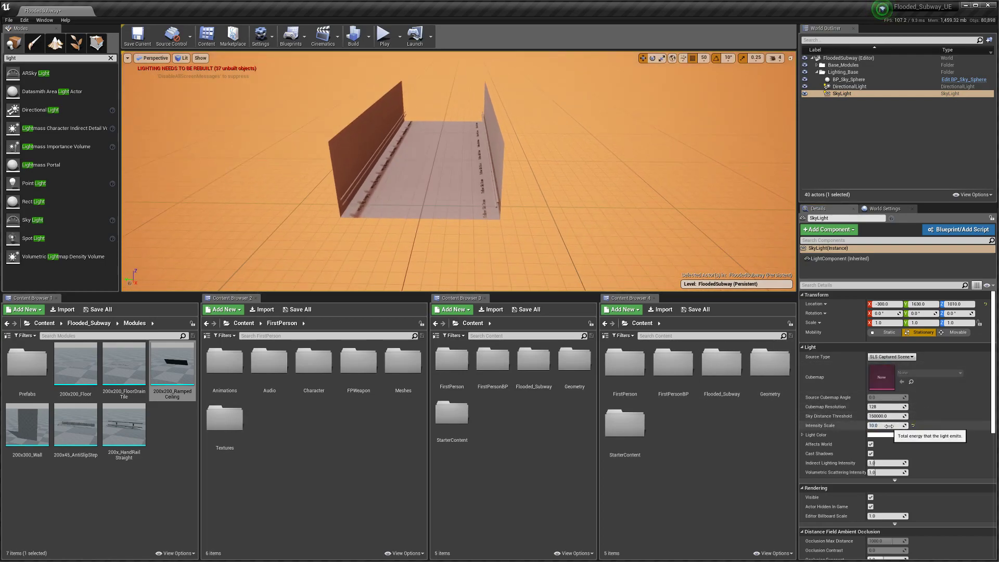
left_click(889, 426)
type("5")
key("Return")
Step: Save the FloodedSubway map and select a floor tile between the walls
right_click_drag(567, 229, 624, 174)
key("w")
key("w")
key("s")
key("ctrl+s")
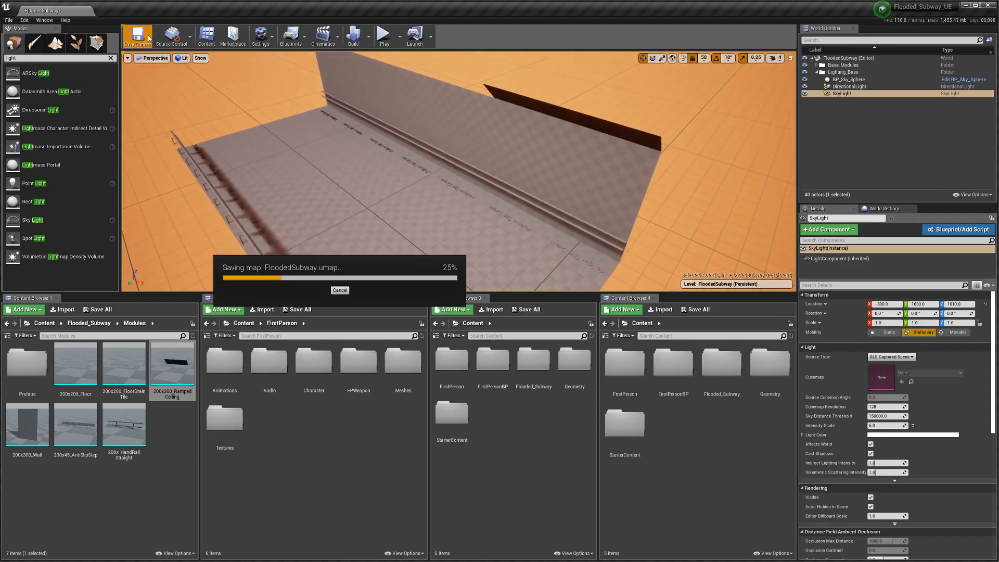
right_click_drag(364, 156, 458, 161)
left_click(468, 211)
left_click(471, 136, "ctrl")
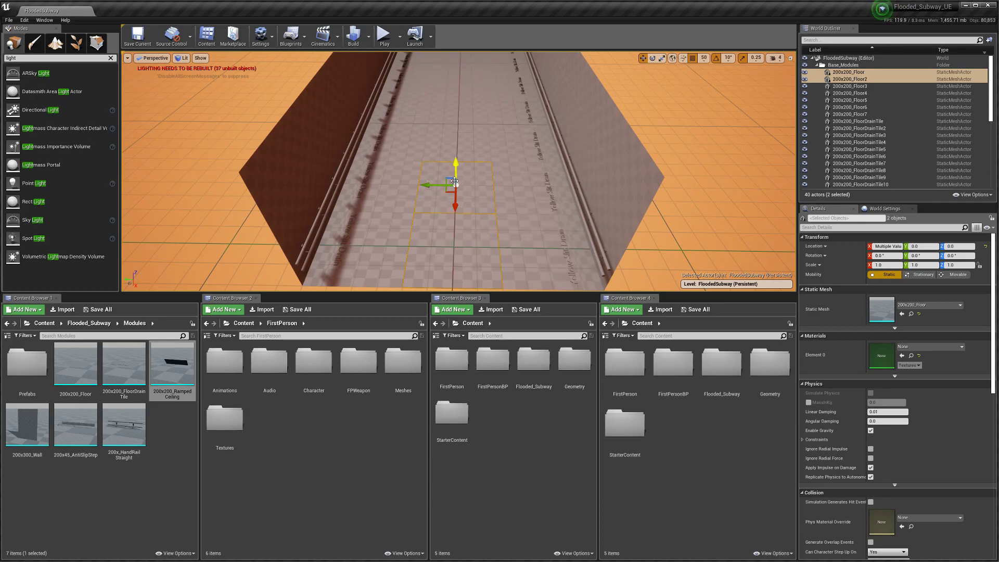
right_click_drag(417, 235, 386, 250)
left_click(386, 250)
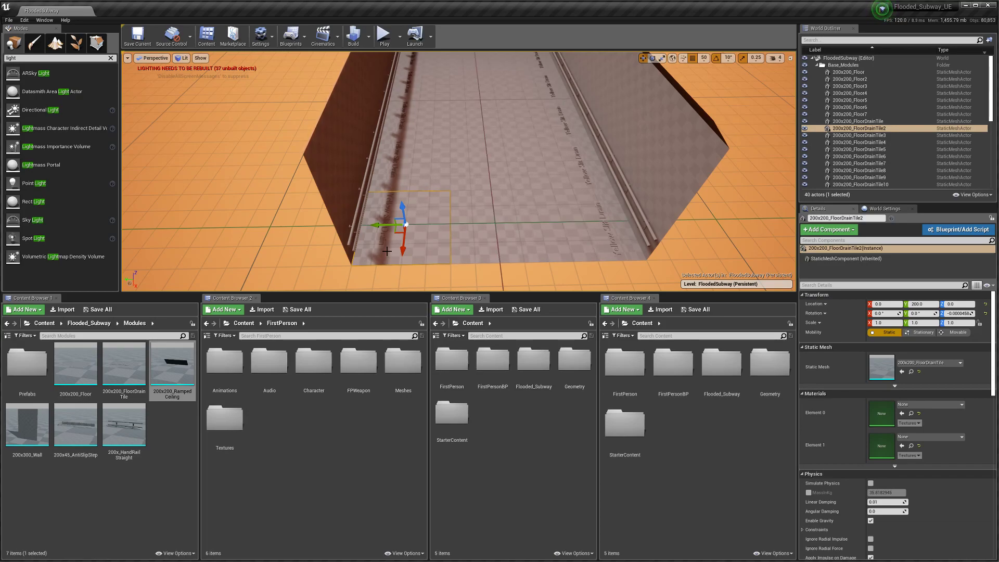
right_click_drag(411, 255, 349, 237)
key("d")
left_click(411, 255)
left_click(344, 256)
left_click(386, 252)
key("a")
key("w")
key("s")
key("a")
key("d")
key("w")
key("s")
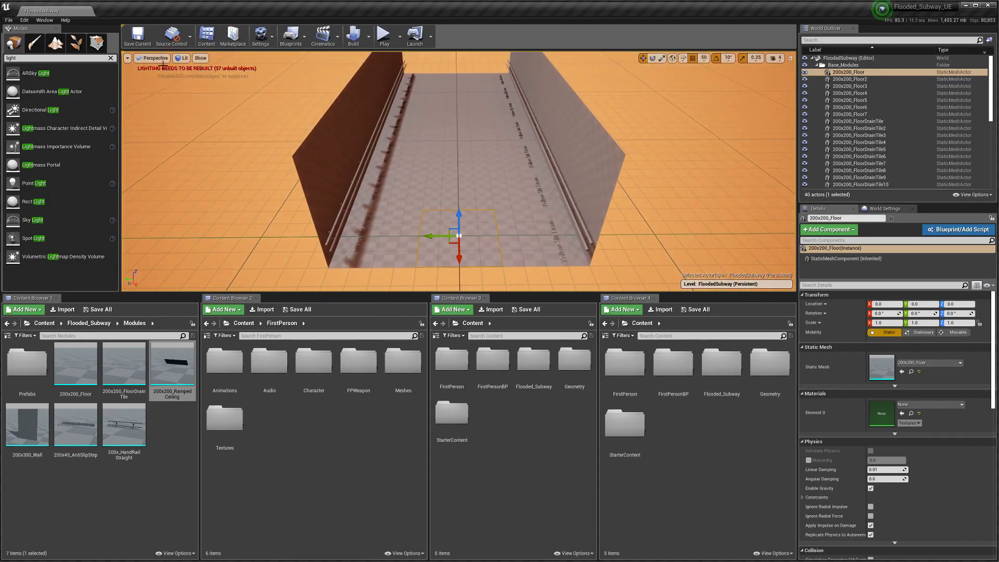
right_click_drag(365, 177, 346, 180)
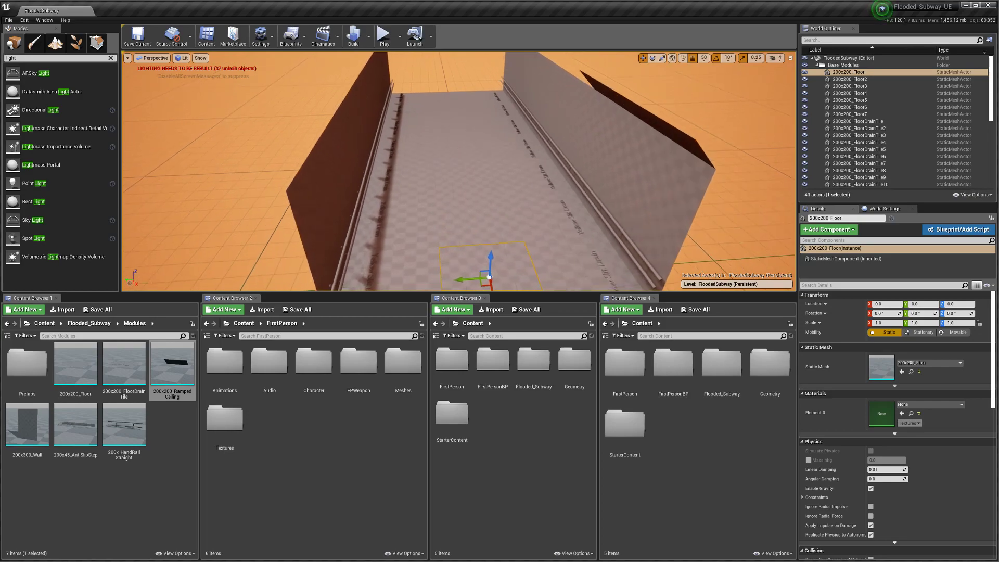
key("w")
key("d")
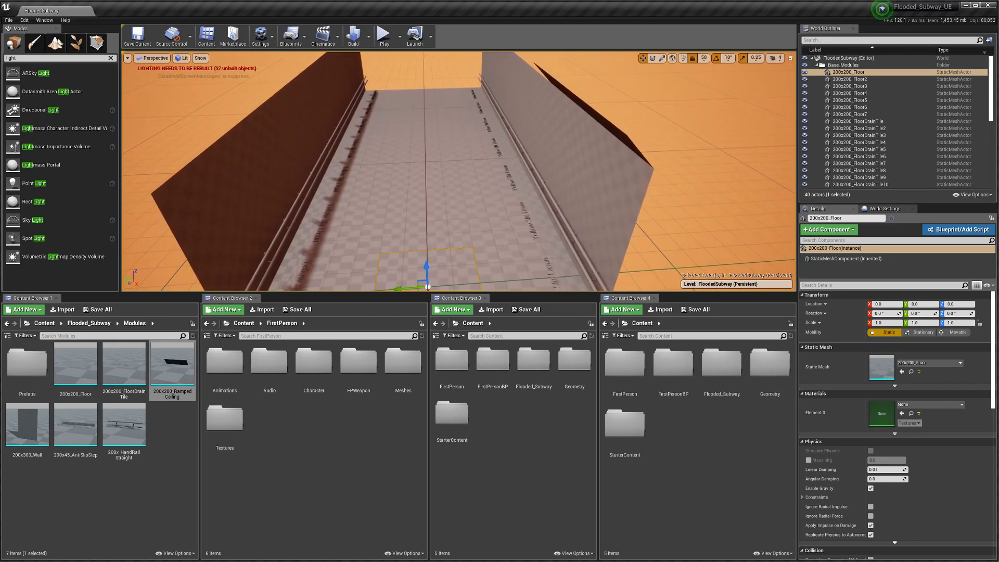
key("s")
right_click_drag(364, 177, 475, 236)
key("a")
key("s")
key("d")
key("w")
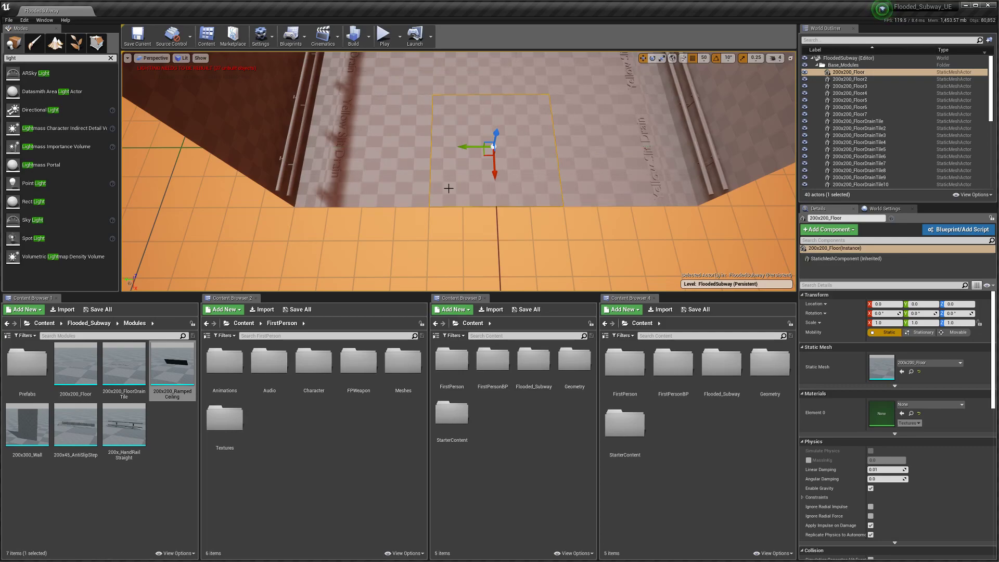
right_click_drag(446, 185, 413, 146)
key("s")
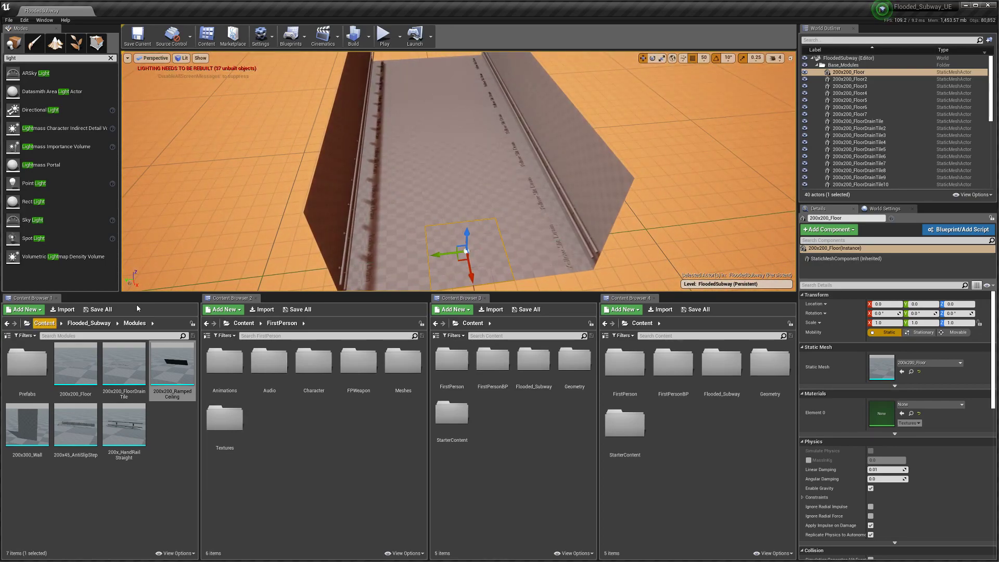
Step: Duplicate the two ramped ceiling pieces and slide the copies left to extend the row
right_click_drag(458, 172, 583, 120)
right_click_drag(525, 182, 459, 174)
left_click(459, 177)
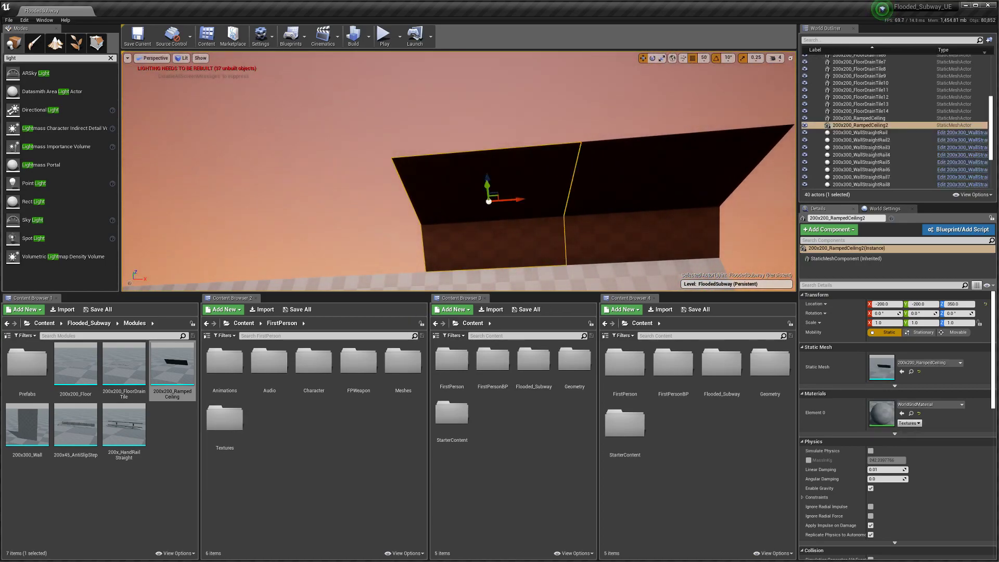
left_click(595, 218, "ctrl")
right_click_drag(595, 217, 565, 231)
key("ctrl+w")
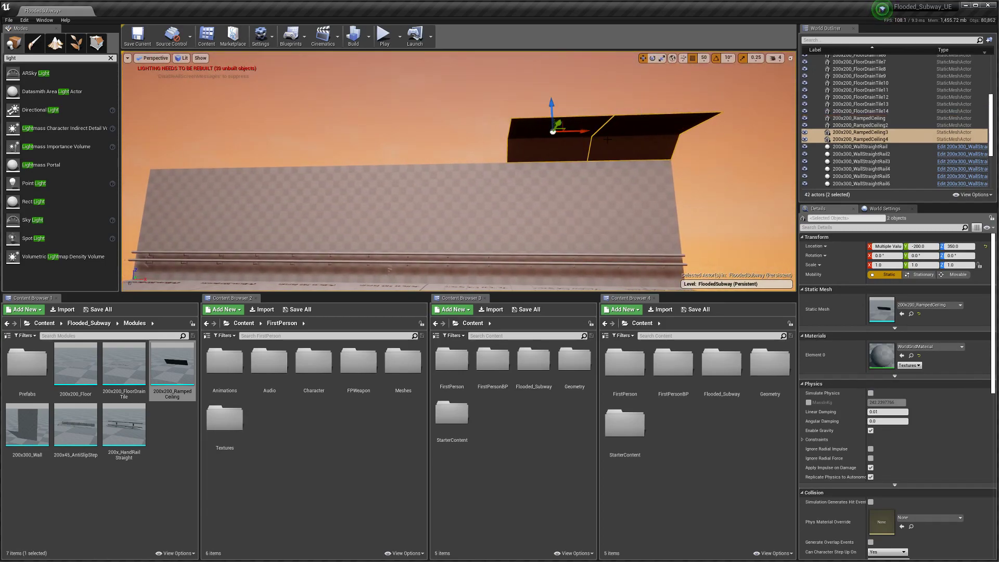
left_click_drag(587, 132, 416, 135)
Step: Duplicate all four ceiling pieces and slide the copies further left along the row
left_click(551, 137, "ctrl")
left_click(640, 134, "ctrl")
mouse_move(589, 184)
right_mouse_down()
mouse_move(577, 185)
mouse_move(591, 186)
right_mouse_up()
key("ctrl+w")
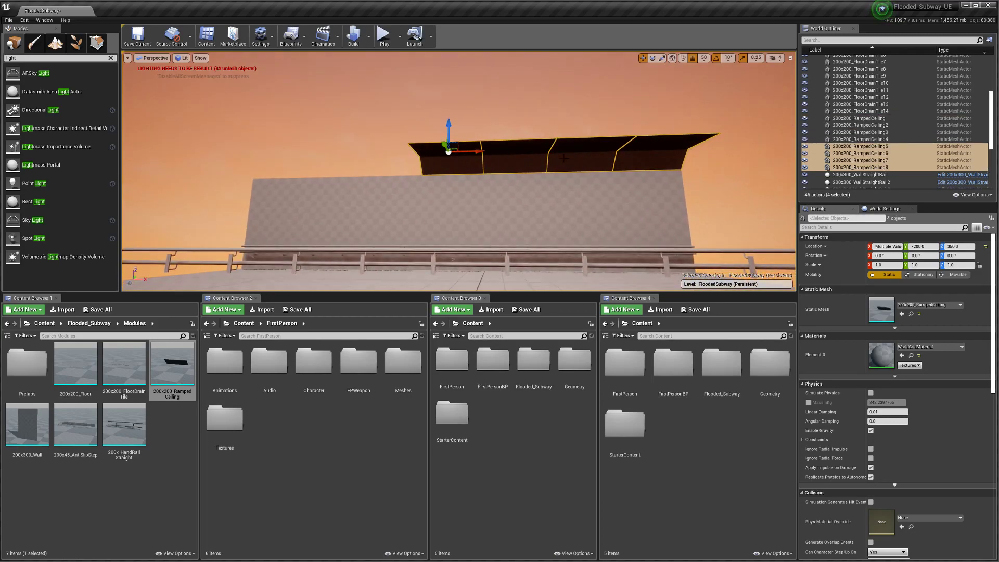
left_click_drag(477, 151, 226, 161)
Step: Delete the surplus leftmost ramped ceiling copy
right_click_drag(225, 162, 280, 191)
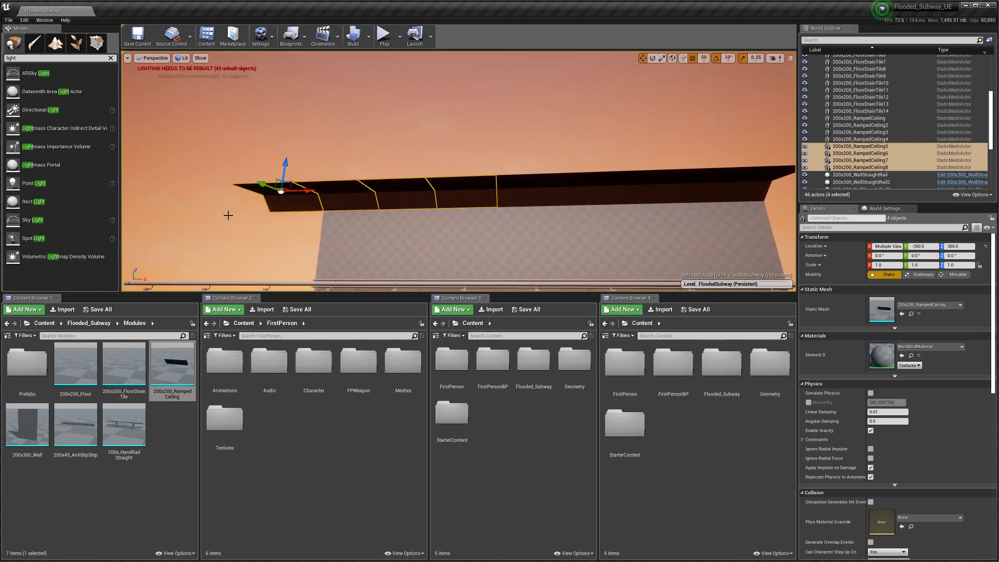
left_click(285, 207)
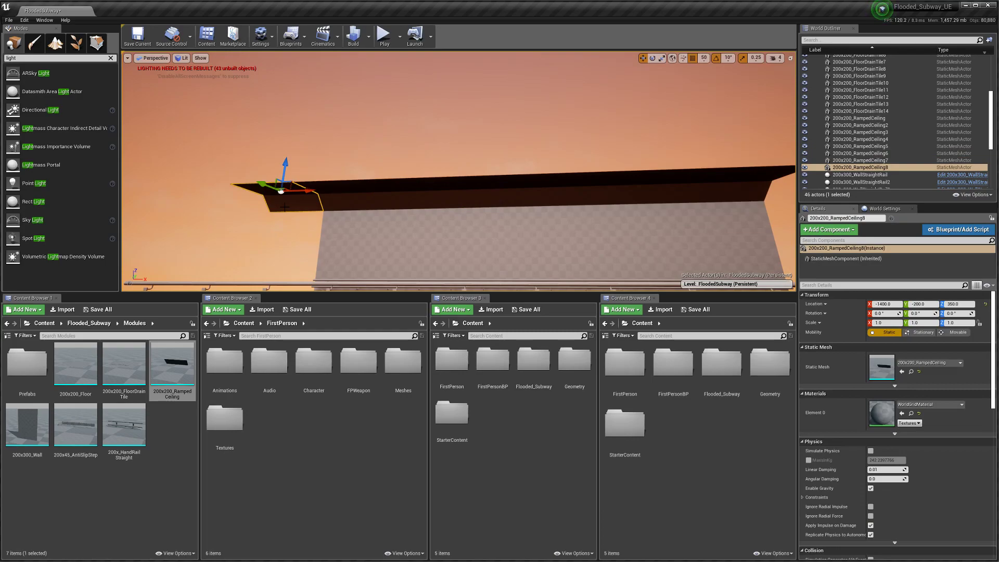
key("Delete")
mouse_move(408, 254)
right_mouse_down()
mouse_move(415, 300)
mouse_move(411, 282)
mouse_move(359, 286)
mouse_move(489, 289)
right_mouse_up()
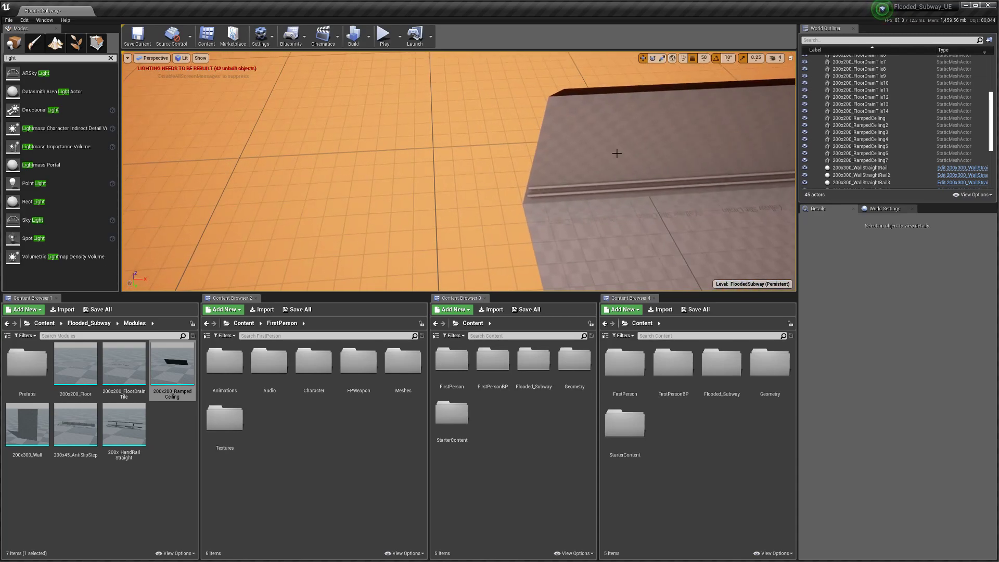
left_click(563, 197)
right_click_drag(563, 197, 437, 208)
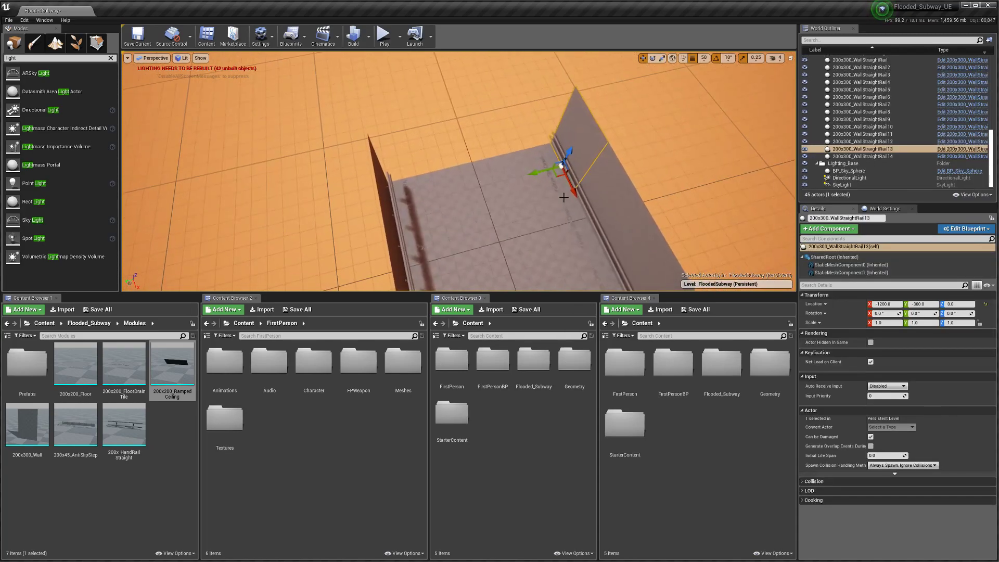
left_click_drag(570, 179, 453, 236, "alt")
right_click_drag(453, 236, 573, 244)
key("w")
left_click_drag(497, 191, 319, 172)
right_click_drag(366, 181, 287, 140)
key("ctrl+s")
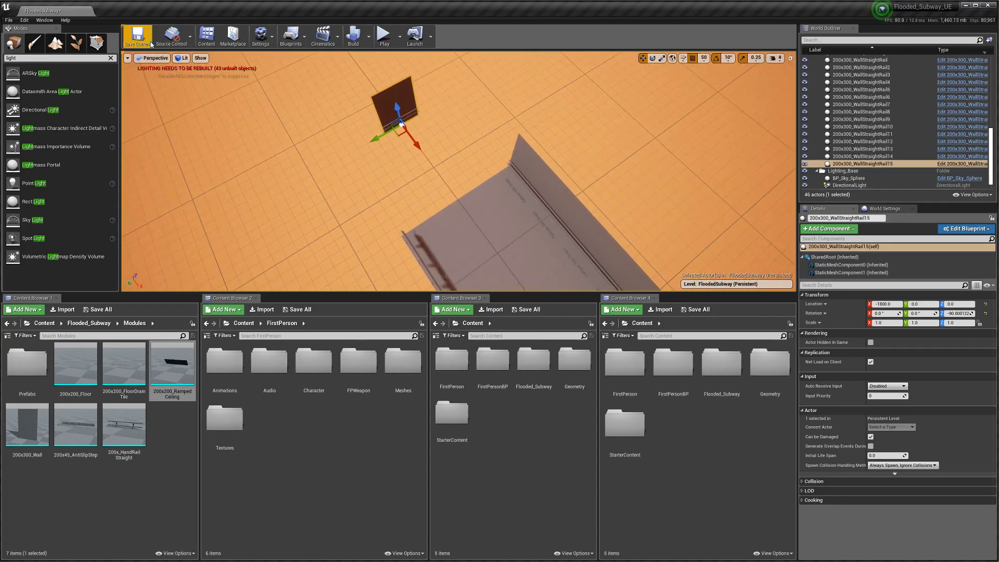
mouse_move(133, 435)
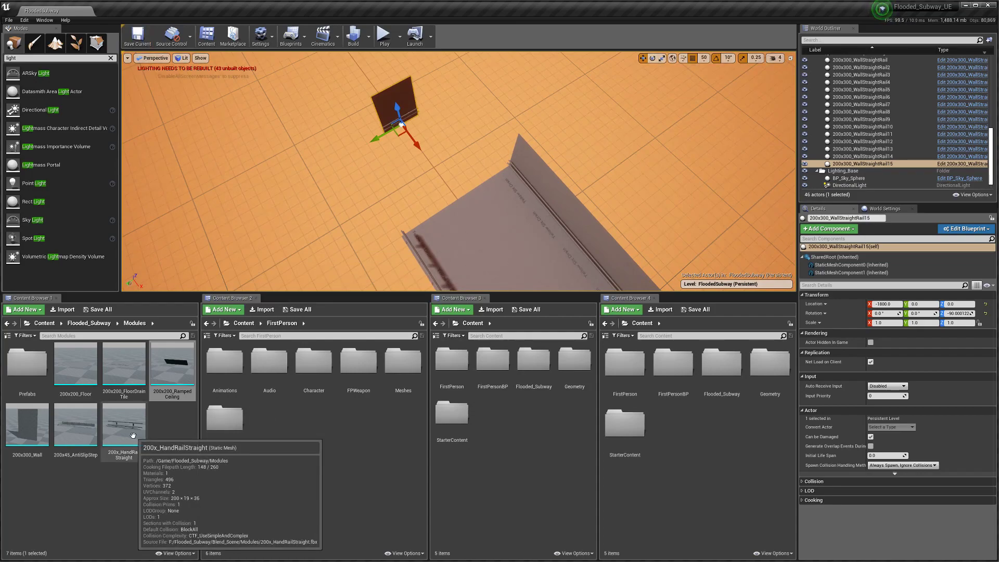
mouse_move(341, 194)
right_mouse_down()
mouse_move(331, 205)
mouse_move(341, 208)
mouse_move(310, 201)
mouse_move(353, 197)
mouse_move(328, 198)
right_mouse_up()
key("w")
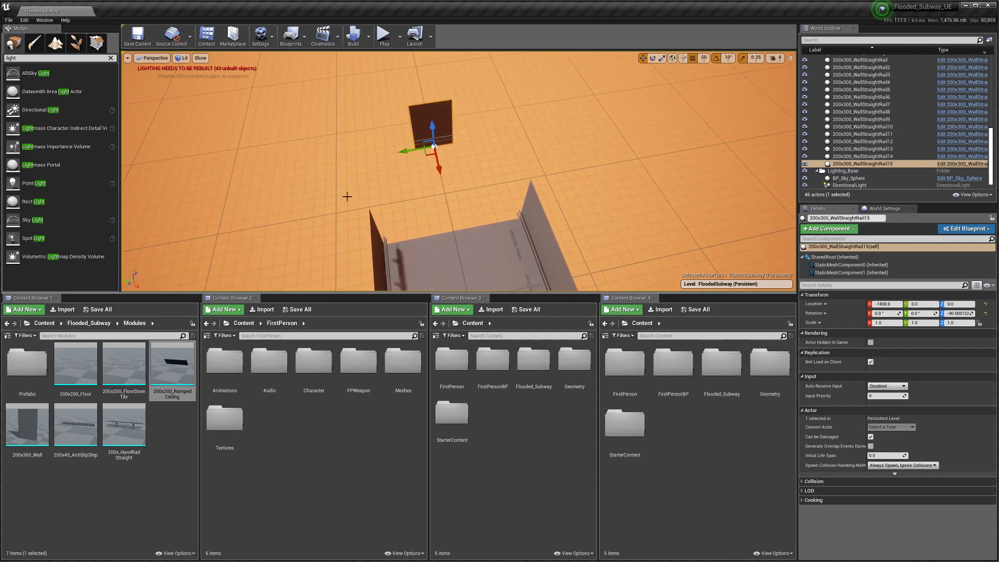
key("Delete")
mouse_move(338, 215)
right_mouse_down()
mouse_move(512, 221)
mouse_move(339, 229)
right_mouse_up()
key("w")
Step: Select all 14 wall and ceiling modules along the corridor
left_click(389, 223)
left_click(499, 202, "ctrl")
left_click(409, 112, "ctrl")
left_click(457, 118, "ctrl")
right_click_drag(594, 197, 707, 200)
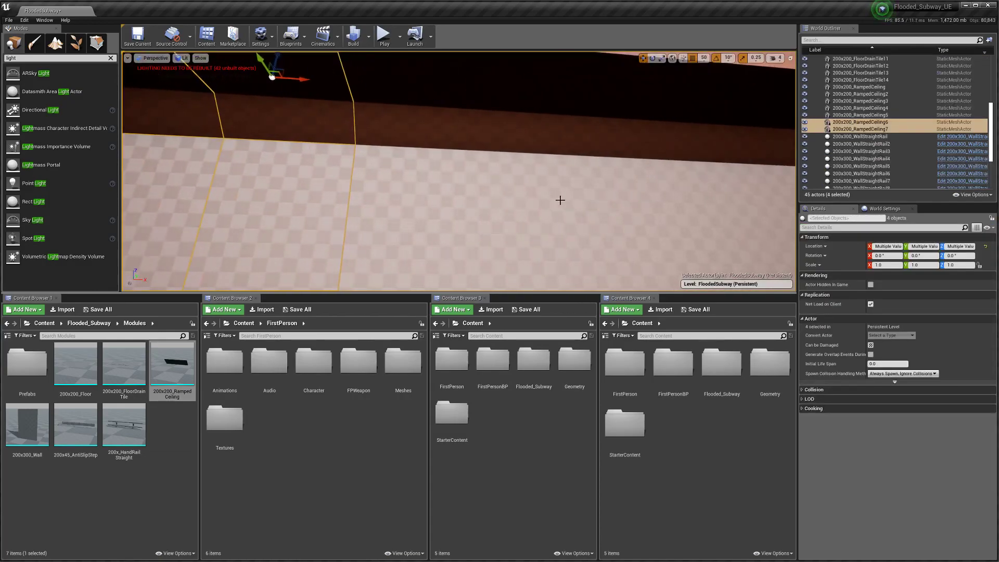
left_click(465, 195, "ctrl")
left_click(520, 138, "ctrl")
left_click(527, 199, "ctrl")
right_click_drag(522, 209, 577, 207)
left_click(522, 209, "ctrl")
left_click(521, 156, "ctrl")
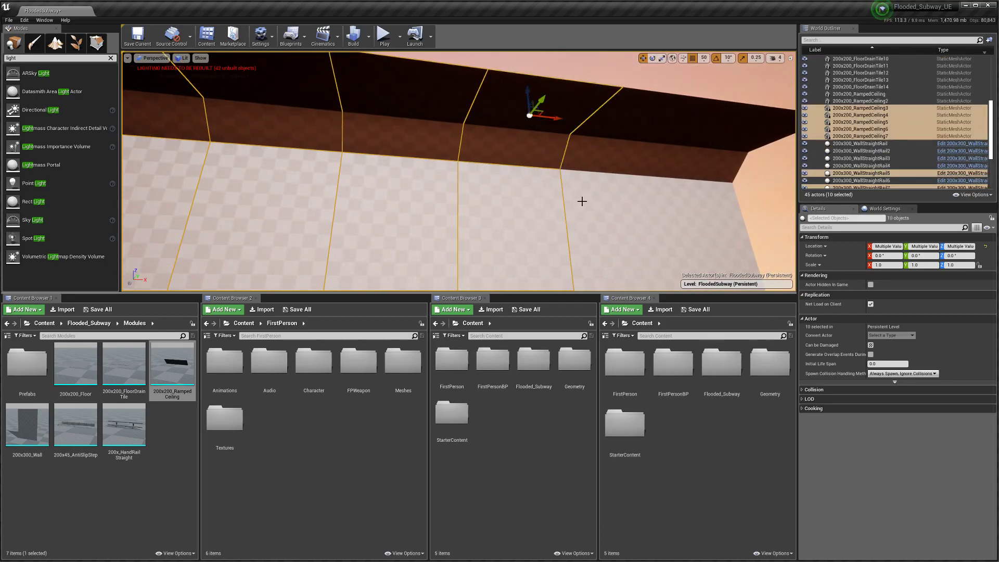
left_click(582, 200, "ctrl")
left_click(598, 158, "ctrl")
left_click(685, 214, "ctrl")
left_click(691, 166, "ctrl")
mouse_move(543, 208)
right_mouse_down()
mouse_move(523, 281)
mouse_move(512, 273)
mouse_move(554, 208)
right_mouse_up()
key("s")
Step: Duplicate the 14 modules, rotate the copy -90° on Z, and slide it across the corridor end
key("ctrl+w")
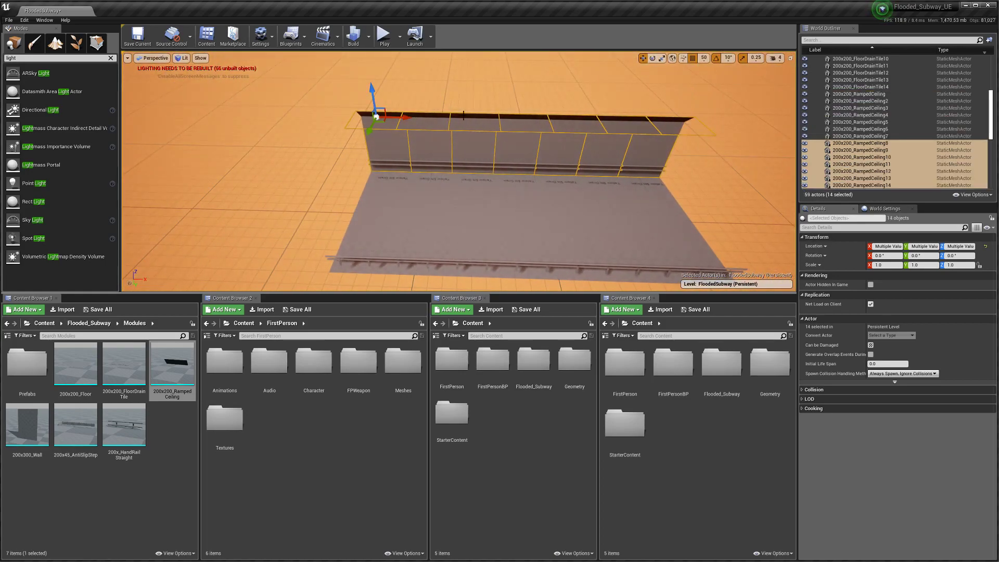
key("e")
left_click_drag(402, 135, 489, 122)
right_click_drag(489, 156, 515, 104)
right_click_drag(480, 180, 435, 244)
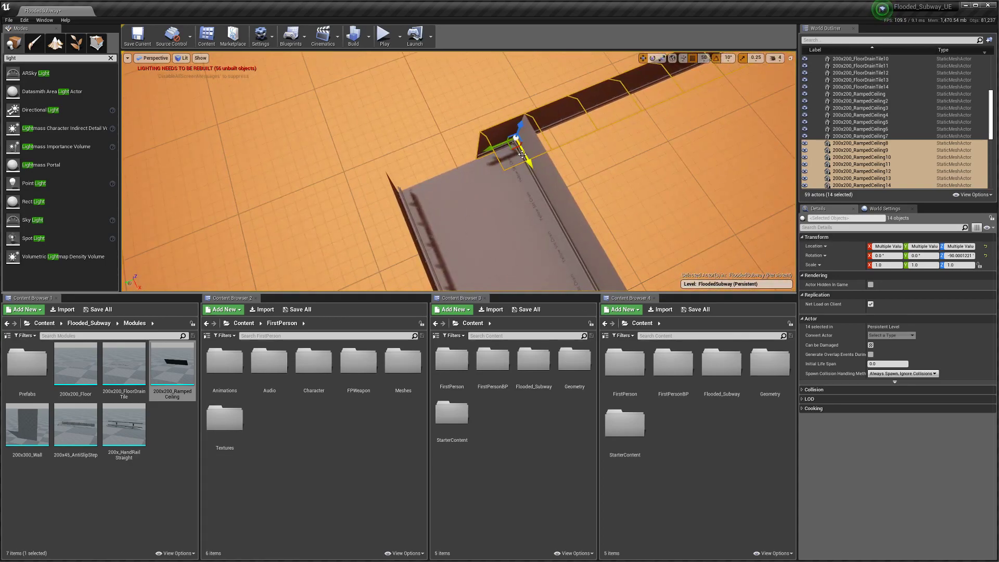
left_click_drag(495, 147, 313, 213)
right_click_drag(314, 214, 373, 198)
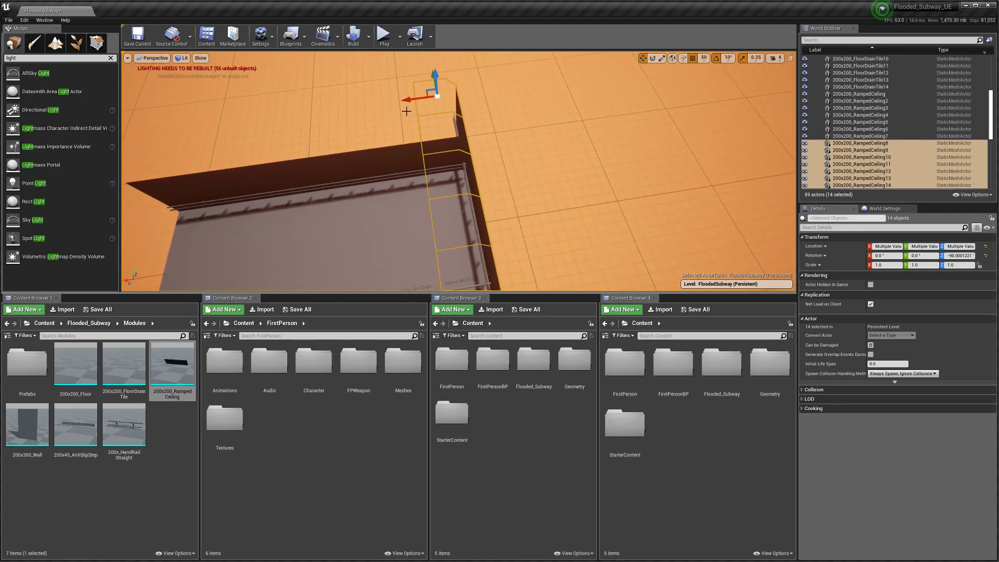
left_click_drag(409, 101, 519, 102)
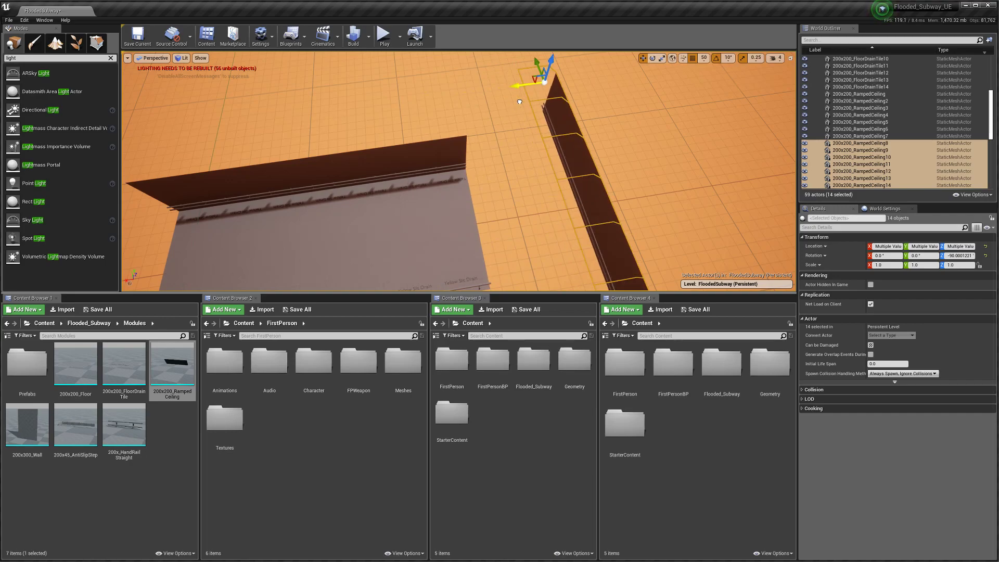
Step: Fly down over the checkered floor and select the FloorDrainTile14 tile
mouse_move(519, 102)
right_mouse_down()
mouse_move(531, 140)
mouse_move(507, 115)
right_mouse_up()
key("w")
left_click(338, 135)
right_click_drag(339, 135, 312, 132)
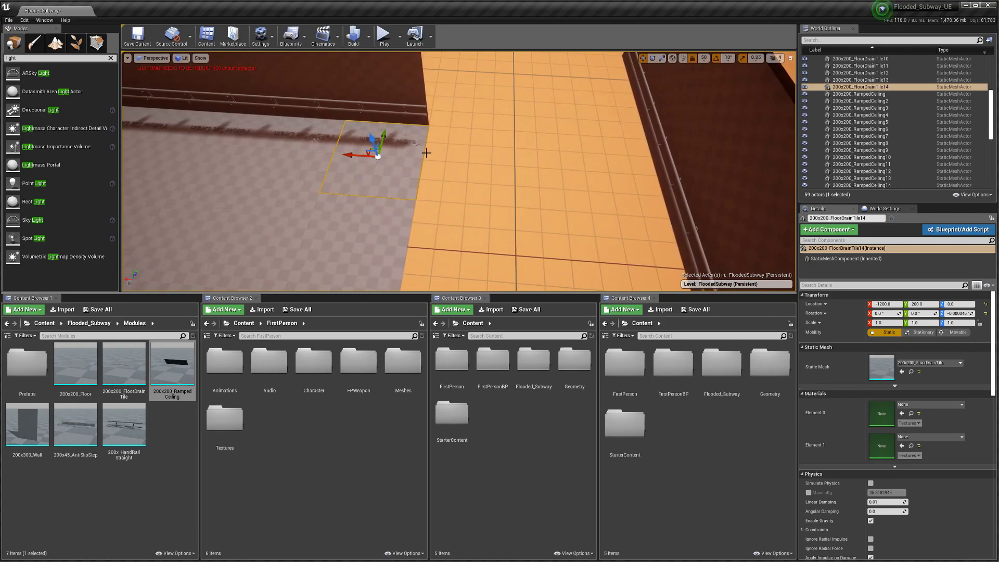
Step: Duplicate FloorDrainTile14, place the copy at X -1400, Y 400 turned -90°, and save the map
key("ctrl+w")
left_click_drag(355, 156, 424, 157)
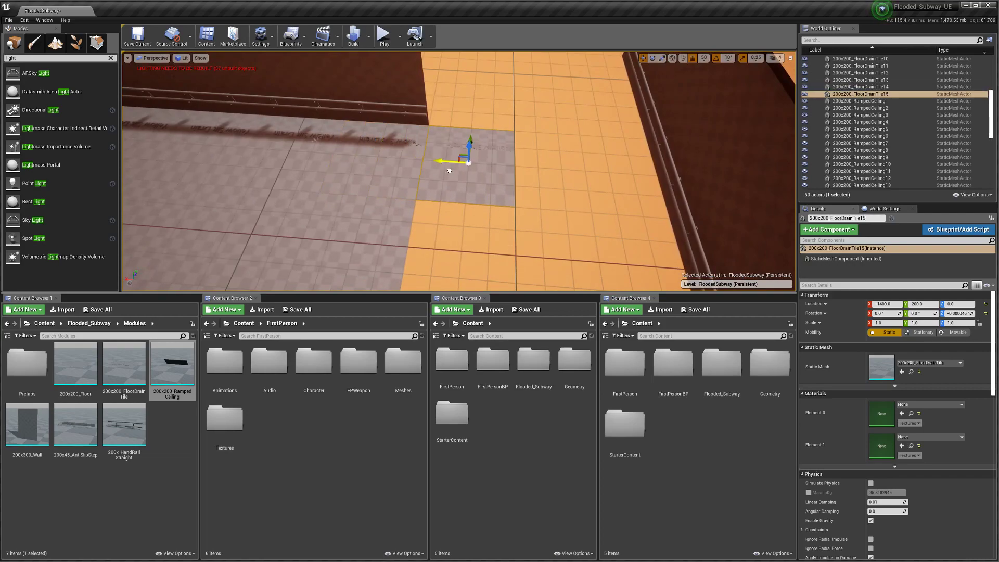
key("e")
left_click_drag(479, 197, 434, 200)
right_click_drag(434, 200, 479, 216)
key("w")
left_click_drag(509, 210, 619, 211)
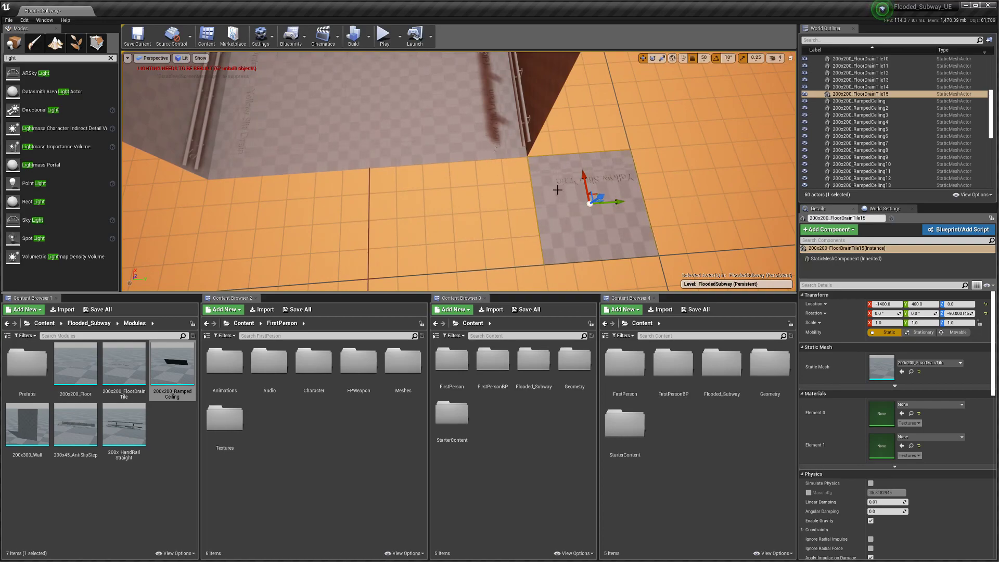
right_click_drag(486, 185, 469, 193)
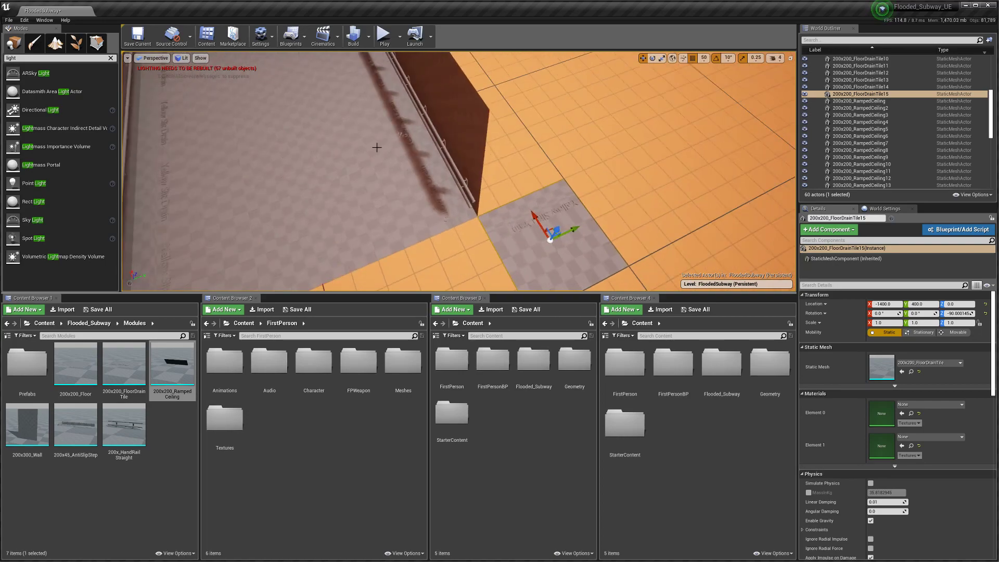
left_click(137, 36)
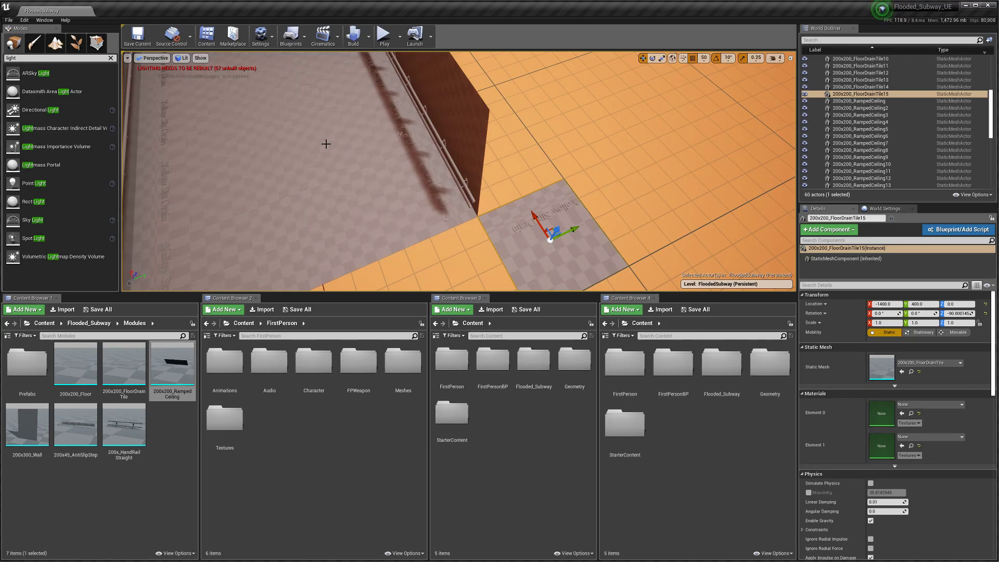
Step: Duplicate the drain tile again and move the copy across to Y -400
mouse_move(468, 193)
right_mouse_down()
mouse_move(447, 200)
mouse_move(460, 192)
right_mouse_up()
right_click_drag(336, 172, 342, 170)
key("ctrl+w")
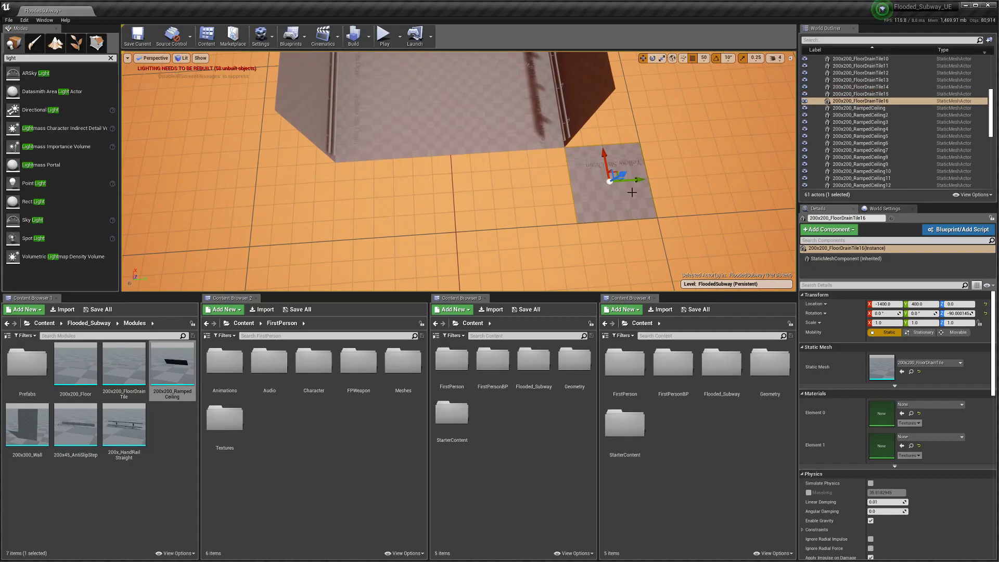
left_click_drag(640, 182, 332, 206)
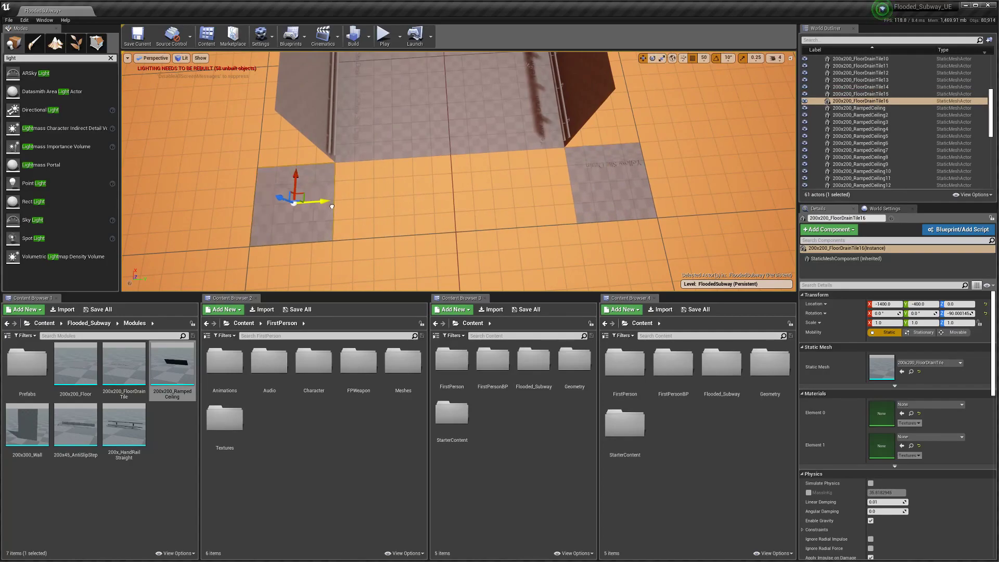
right_click_drag(370, 198, 396, 208)
right_click_drag(441, 176, 447, 207)
left_click(441, 176)
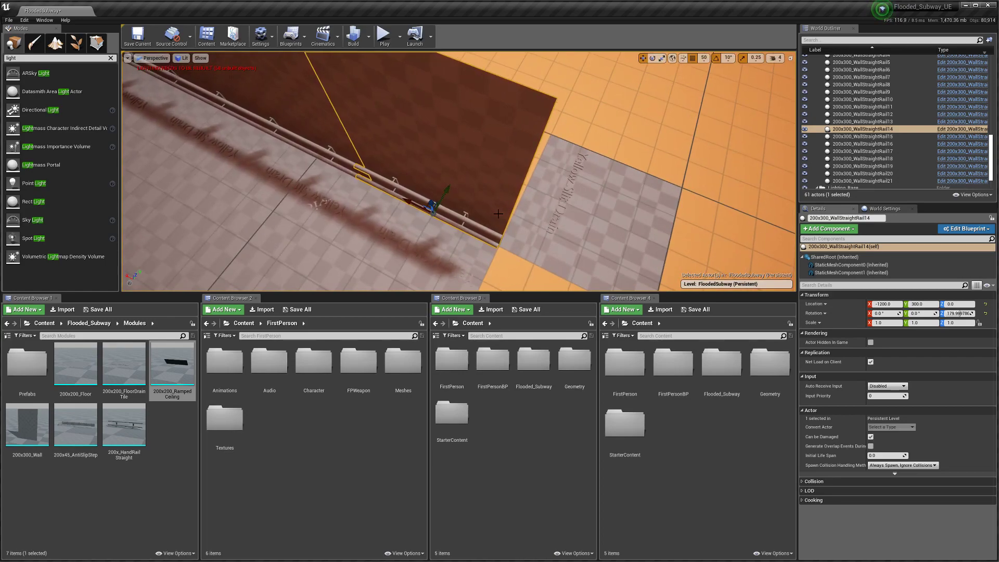
Step: Alt-drag a copy of the railed wall section and shift it 50 units along Y
scroll(476, 213, "down", 4)
left_click_drag(431, 228, 513, 248, "alt")
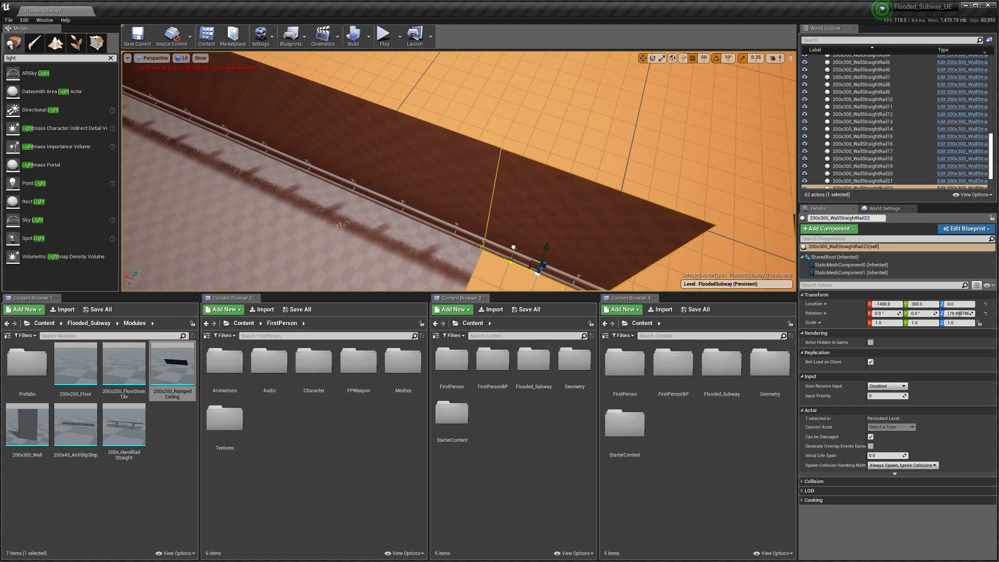
right_click_drag(515, 255, 485, 255)
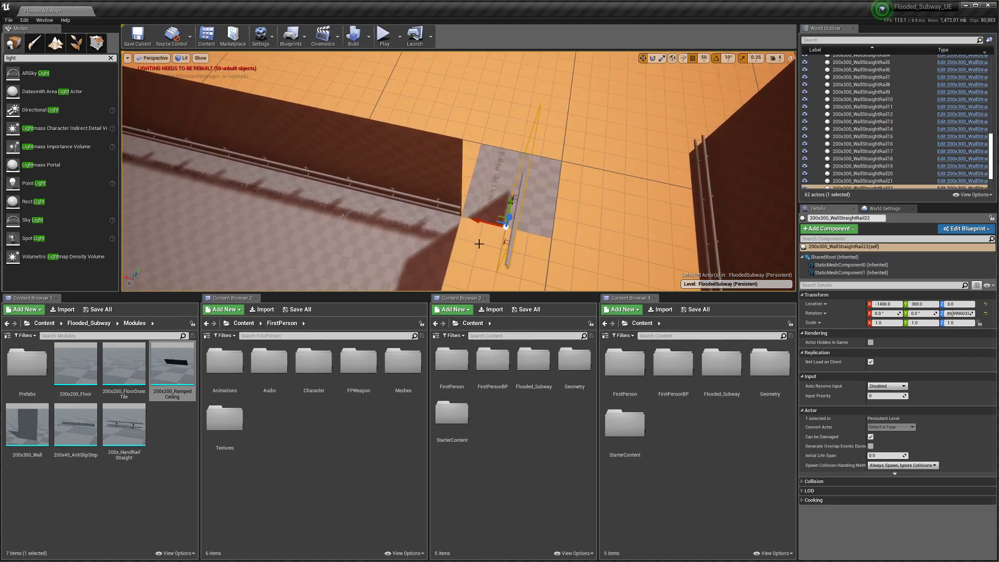
right_click_drag(452, 228, 468, 215)
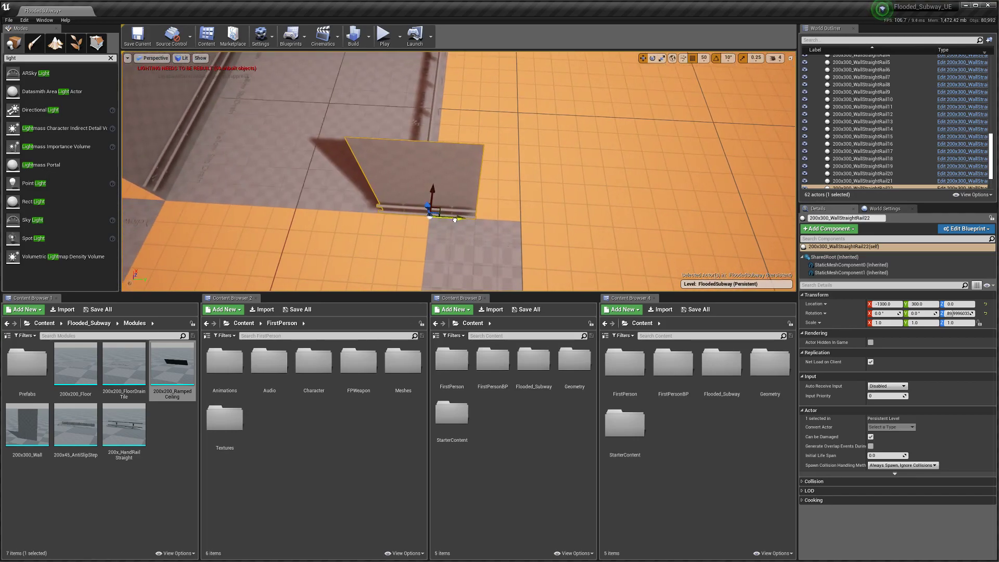
left_click_drag(455, 219, 475, 221)
right_click_drag(408, 212, 530, 177)
left_click(481, 164)
Step: Duplicate the drain tile, rotate it 180° and slide it along X to -1700
right_click_drag(509, 218, 494, 214)
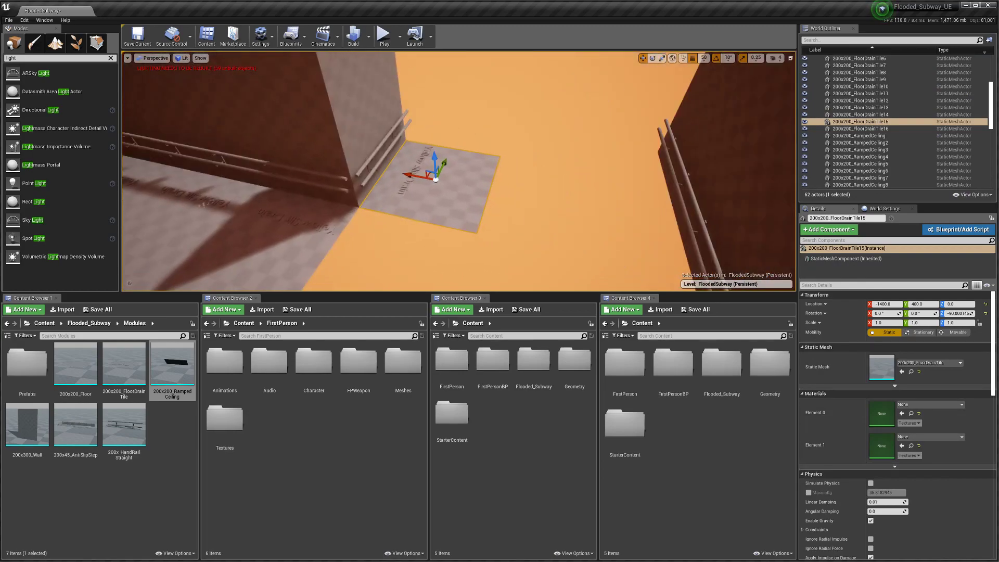
key("ctrl+w")
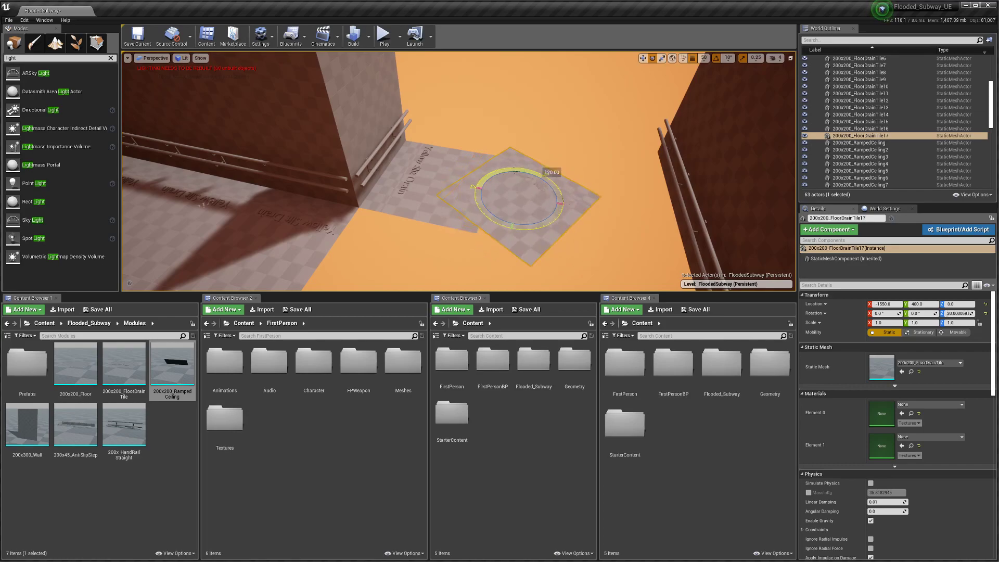
left_click_drag(553, 227, 553, 231)
right_click_drag(553, 232, 604, 230)
key("w")
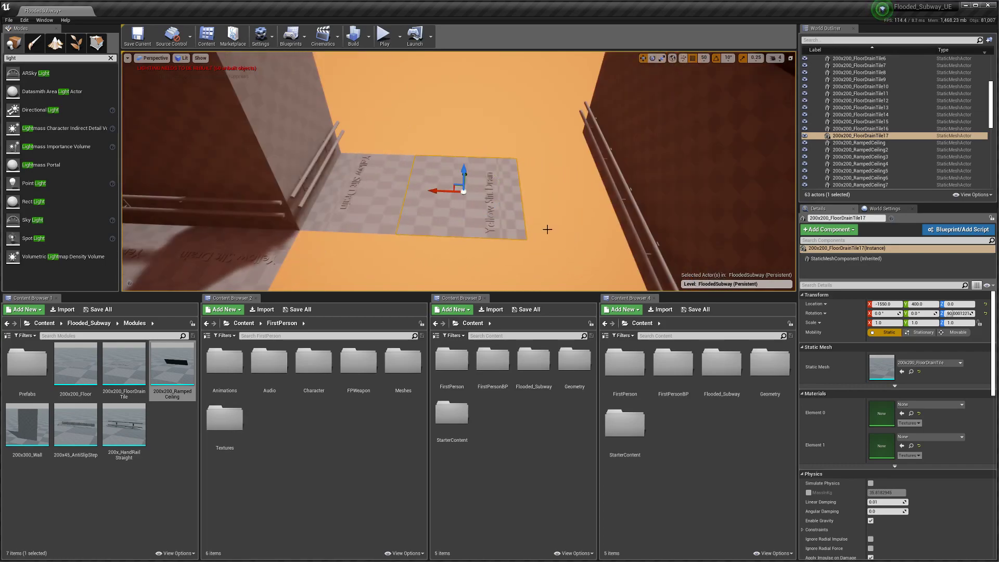
left_click_drag(434, 193, 515, 205)
right_click_drag(515, 206, 363, 163)
Step: Select the neighbouring wall rail sections and frame the view on them
left_click(361, 112)
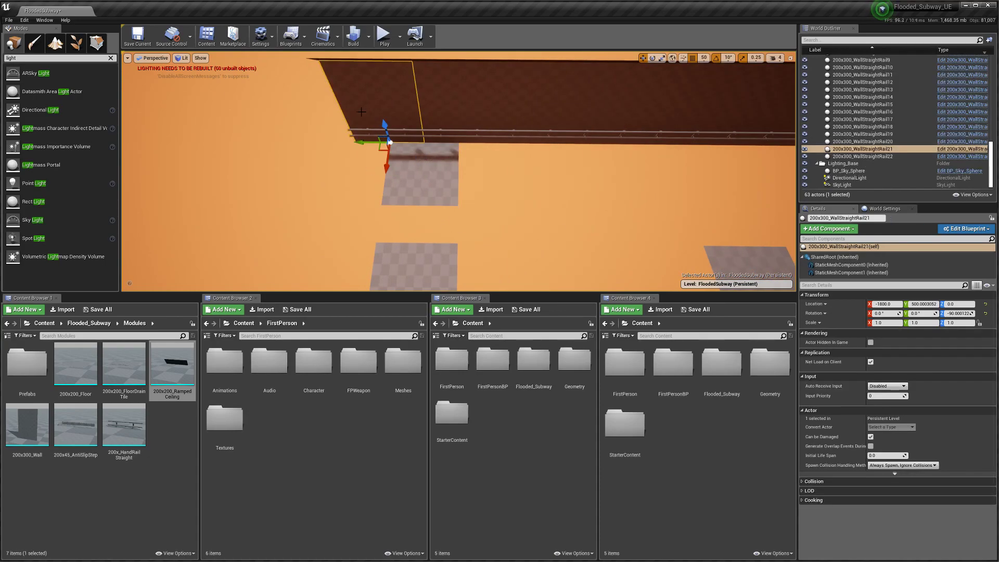
left_click(428, 123)
key("f")
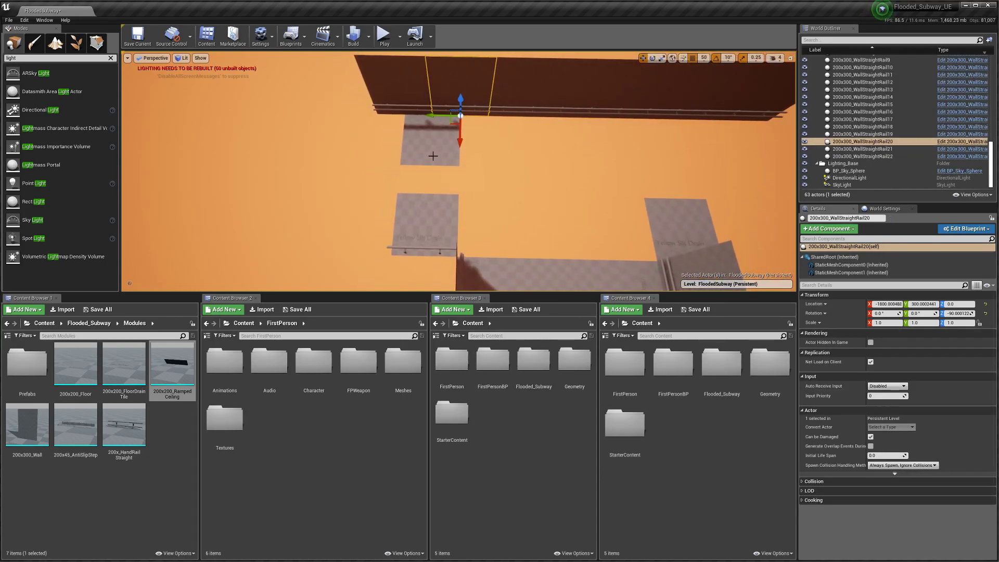
Step: Select the seven railed wall sections and slide them along the corridor
left_click(408, 102, "ctrl")
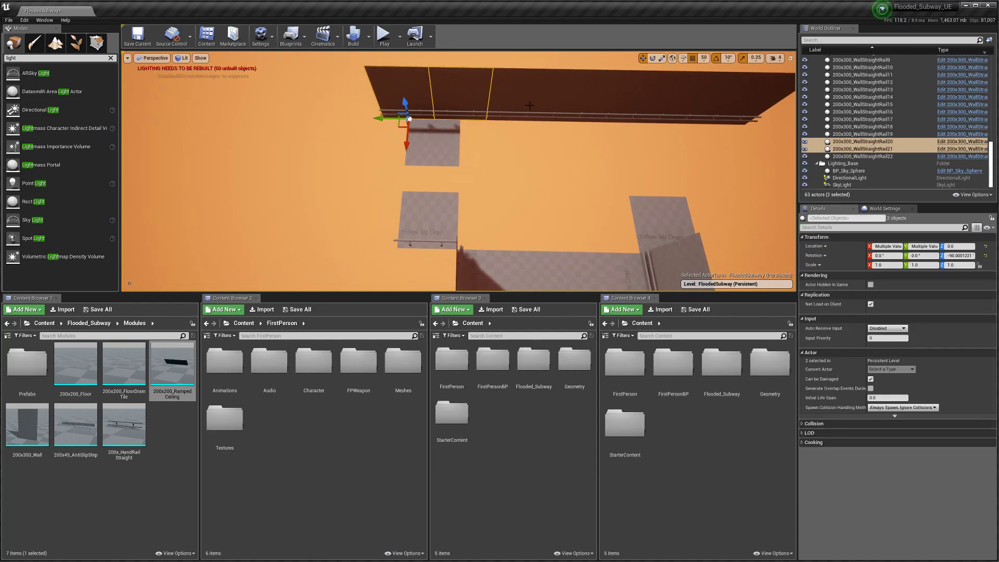
left_click(522, 104, "ctrl")
left_click(567, 103, "ctrl")
left_click(619, 104, "ctrl")
left_click(676, 108, "ctrl")
left_click(736, 111, "ctrl")
left_click_drag(700, 124, 675, 124)
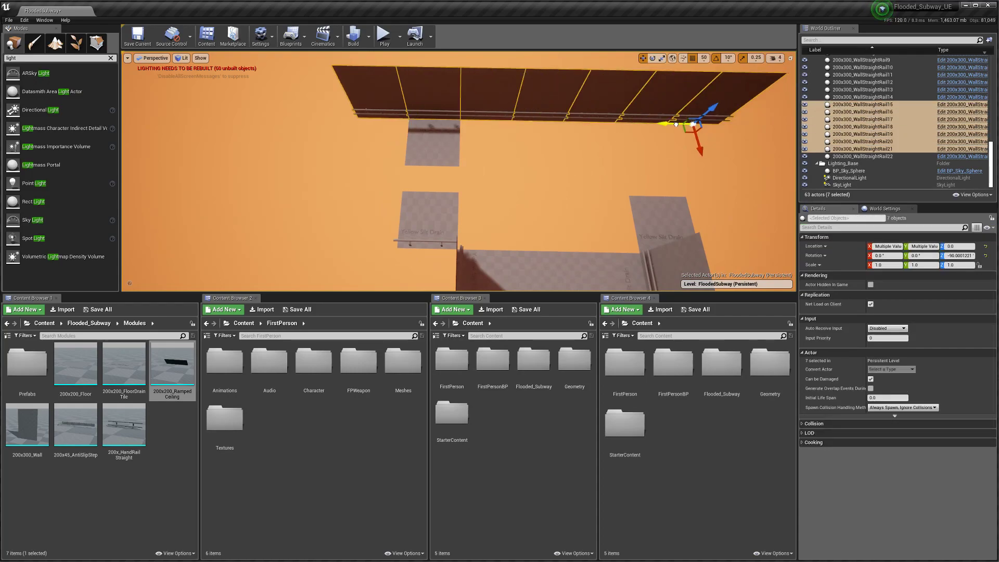
Step: Select the second floor drain tile and save the level
left_click(445, 164)
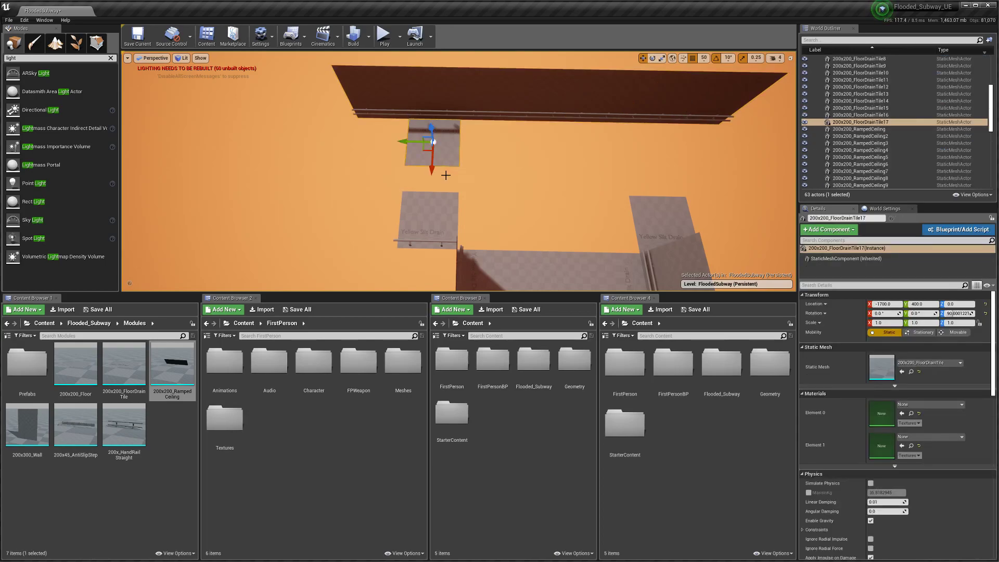
right_click_drag(440, 180, 440, 144)
left_click(137, 39)
Step: Duplicate the drain tile into a row along Y, starting at Y 200
right_click_drag(385, 163, 400, 170)
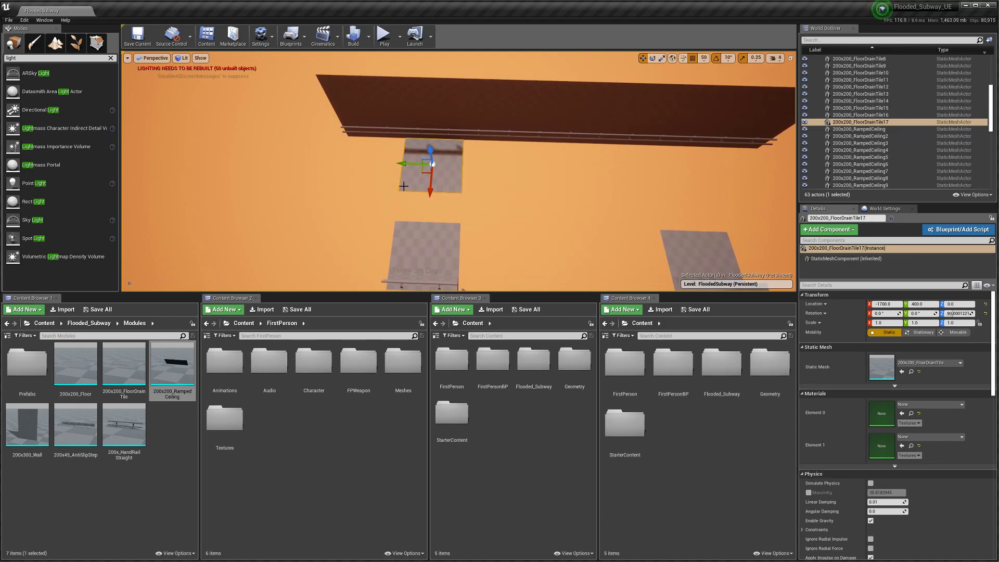
key("ctrl+w")
left_click_drag(402, 163, 458, 164)
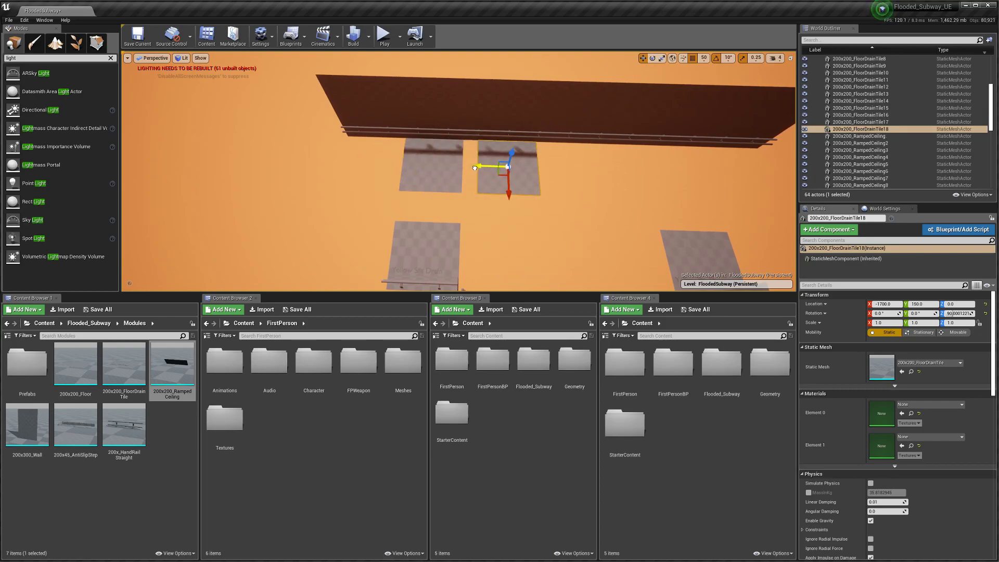
mouse_move(458, 165)
right_mouse_down()
mouse_move(484, 167)
mouse_move(466, 169)
right_mouse_up()
key("ctrl+w")
left_click_drag(350, 168, 459, 176)
key("ctrl+w")
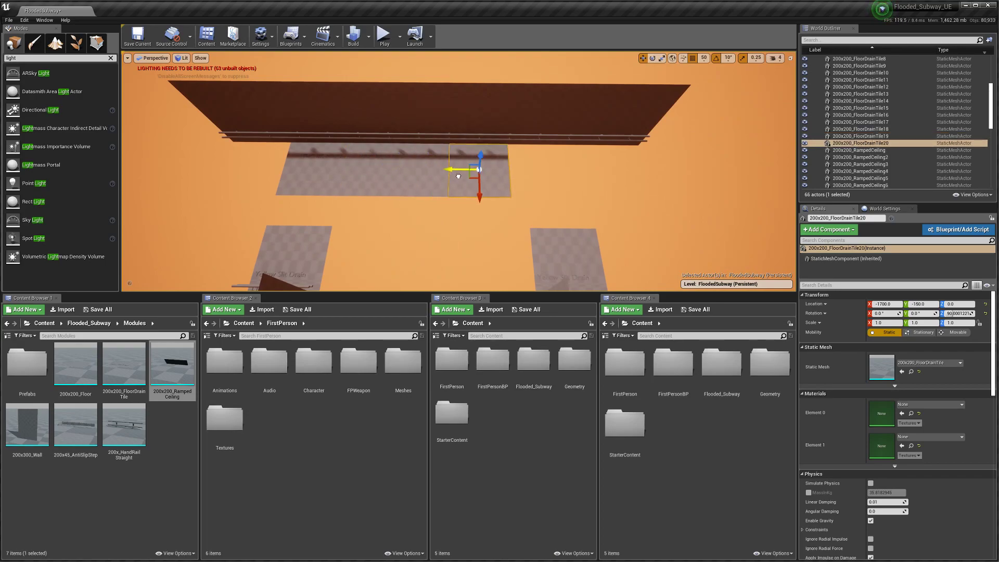
key("d")
right_click_drag(466, 185, 474, 185)
Step: Extend the drain tile row with copies at Y -400, -500, -600 and 600
key("ctrl+w")
left_click_drag(370, 168, 436, 164)
key("d")
right_click_drag(424, 179, 417, 179)
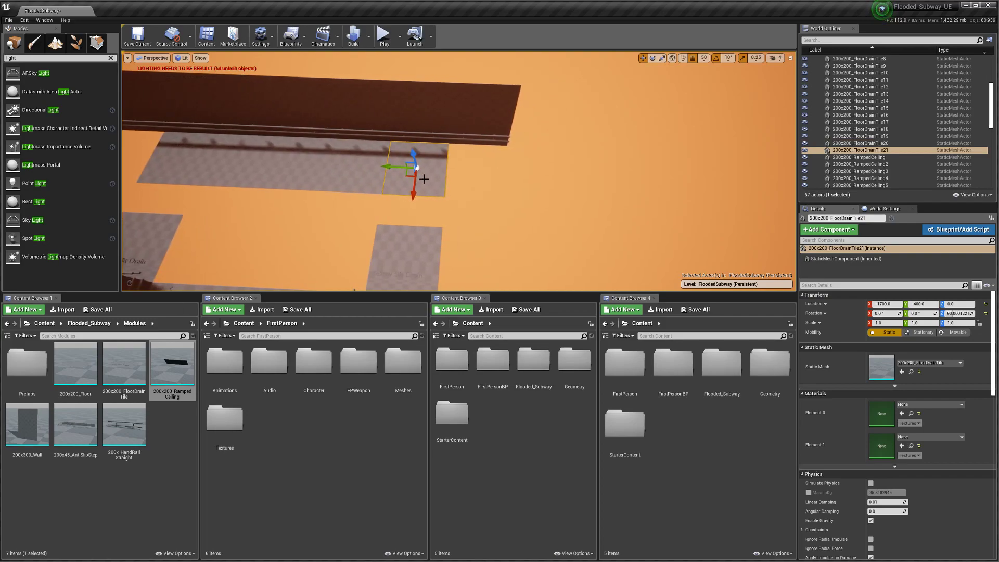
left_click_drag(395, 171, 450, 171)
key("ctrl+w")
right_click_drag(450, 172, 399, 150)
left_click(402, 154)
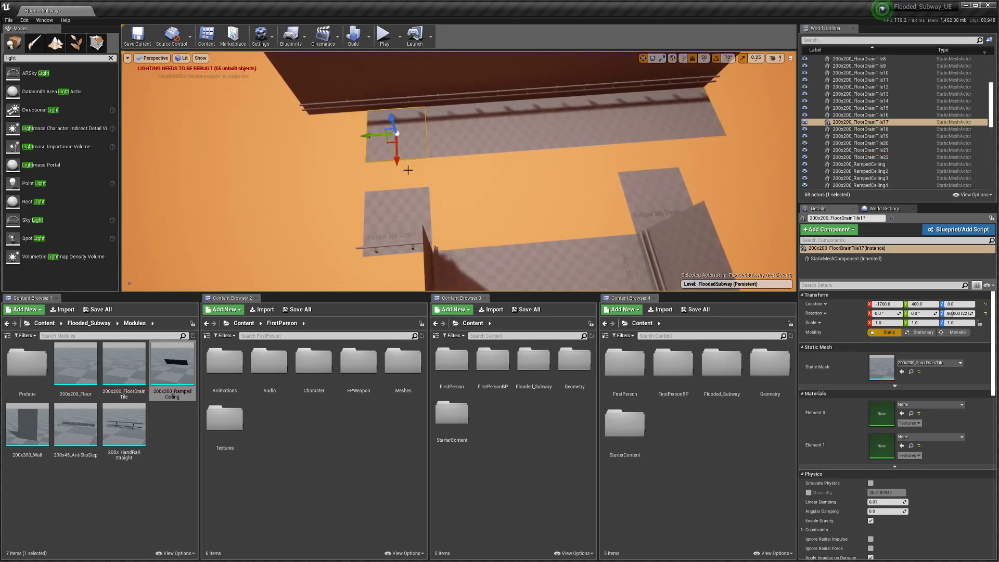
key("ctrl+w")
left_click_drag(369, 137, 316, 147)
Step: Duplicate the original drain tile with the end wall section to Y 600 and save
left_click(404, 215)
right_click_drag(417, 214, 438, 219)
left_click(475, 150, "ctrl")
key("ctrl+w")
left_click_drag(453, 173, 505, 175)
right_click_drag(505, 176, 382, 189)
left_click(151, 46)
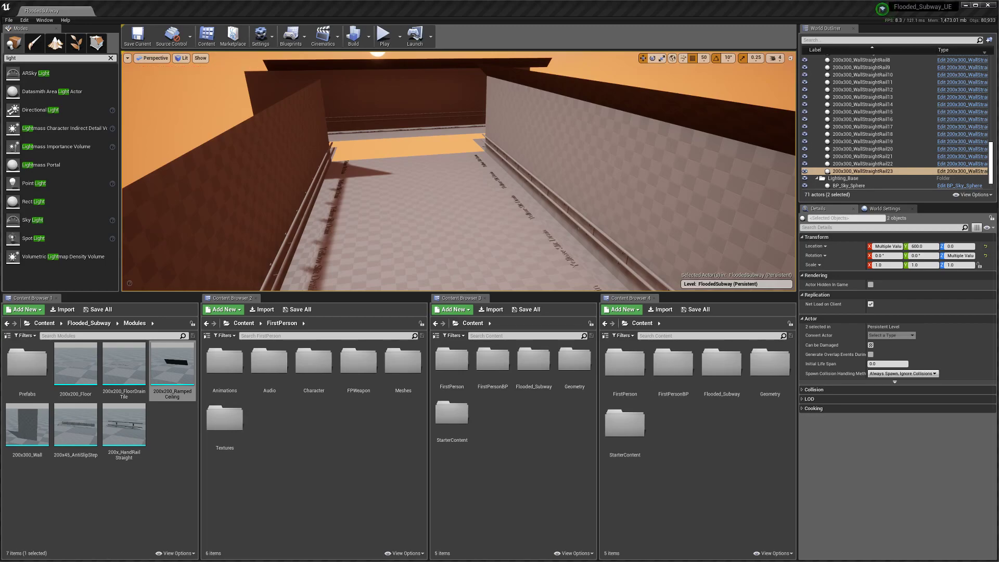
Step: Switch to Blender and orbit around the modules
key("alt+Tab")
scroll(447, 342, "up", 2)
middle_click_drag(450, 341, 314, 335)
scroll(428, 350, "up", 2)
Step: Save Flooded_Subway.blend, move the playhead to frame 2, and reframe the spread modules
key("ctrl+s")
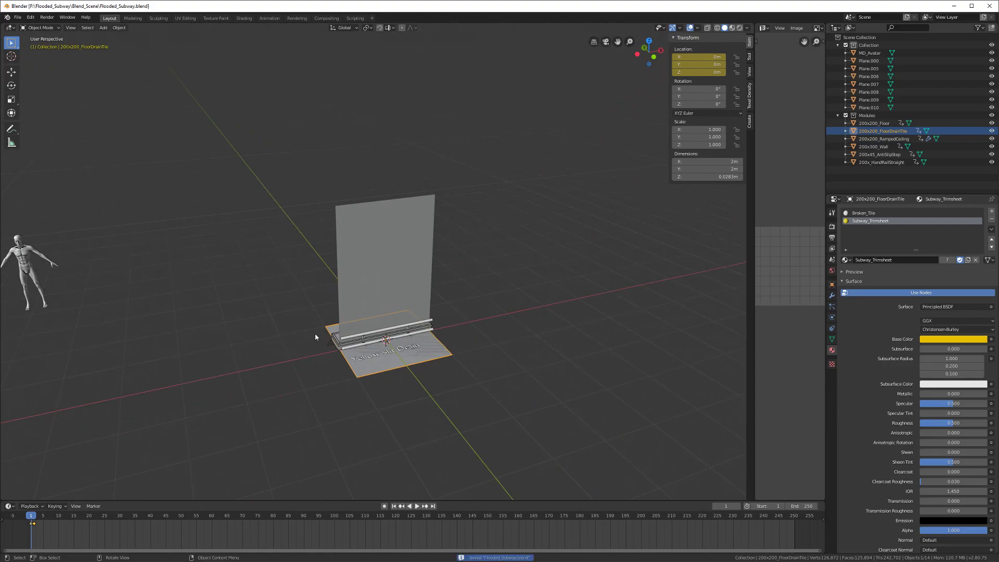
scroll(336, 353, "up", 1)
left_click_drag(31, 516, 34, 515)
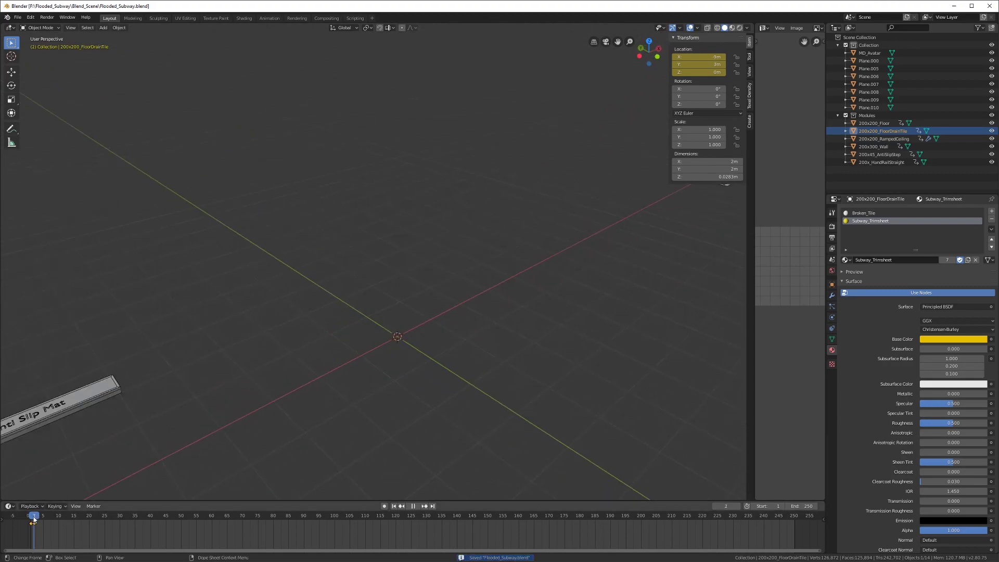
middle_click_drag(284, 365, 430, 317)
scroll(415, 355, "up", 2)
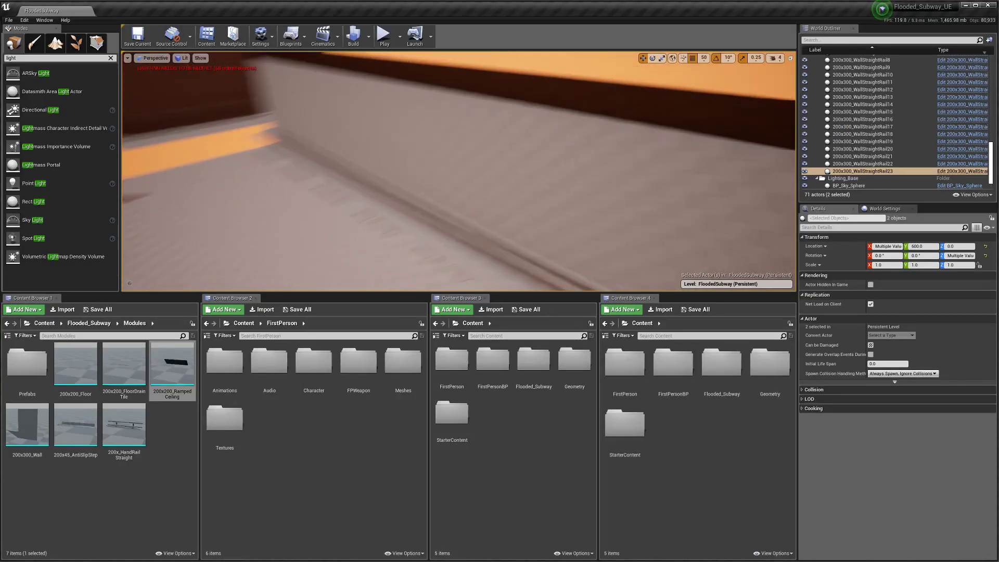
Step: Drag 200x45_AntiSlipStep from Content Browser 1 into the corridor at X -500, Y -100
left_click_drag(75, 424, 390, 228)
mouse_move(390, 227)
right_mouse_down()
mouse_move(484, 200)
mouse_move(393, 235)
right_mouse_up()
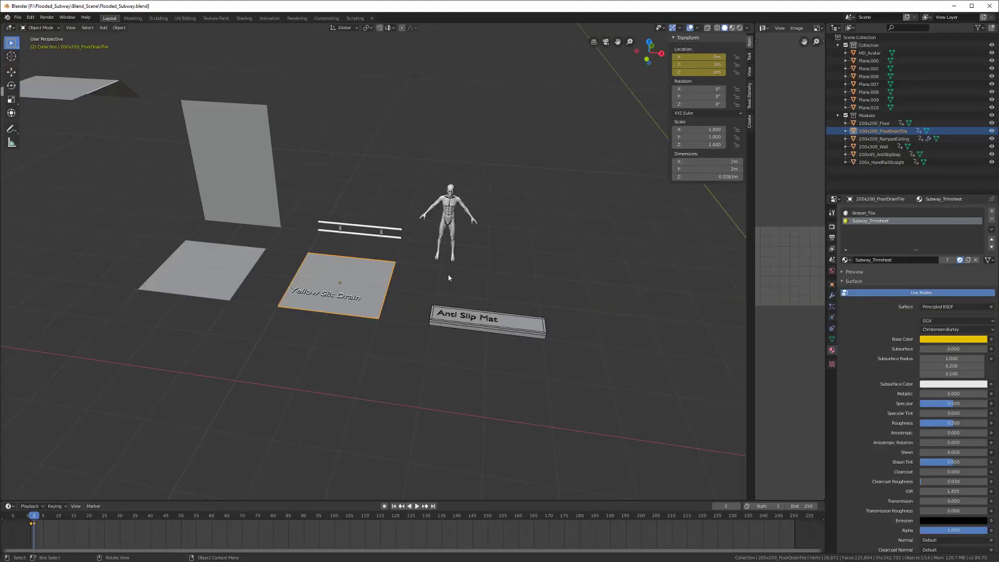
Step: Recalculate the Anti Slip Mat normals outward and return the timeline to frame 1
left_click(479, 333)
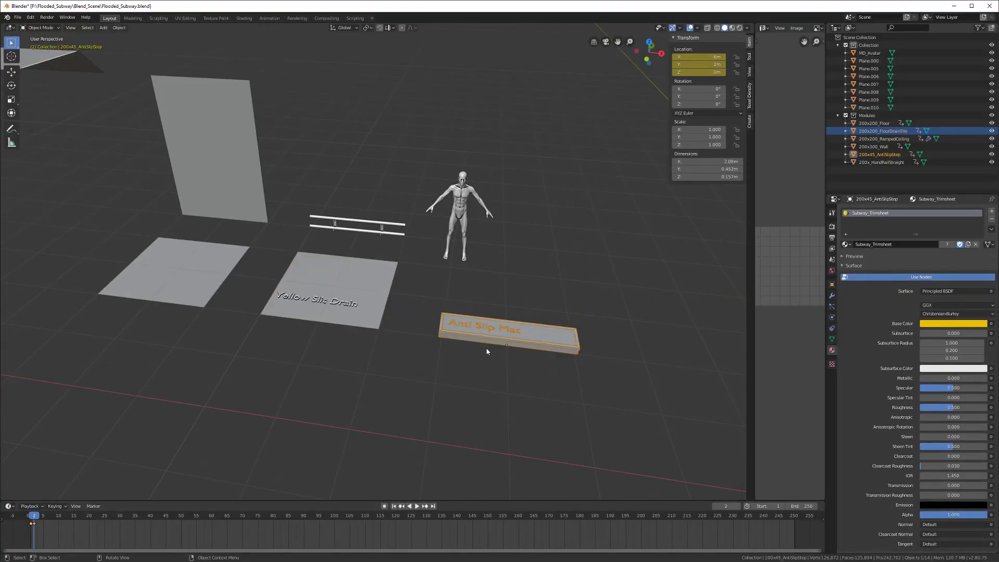
scroll(483, 346, "up", 2)
key("Tab")
key("shift+n")
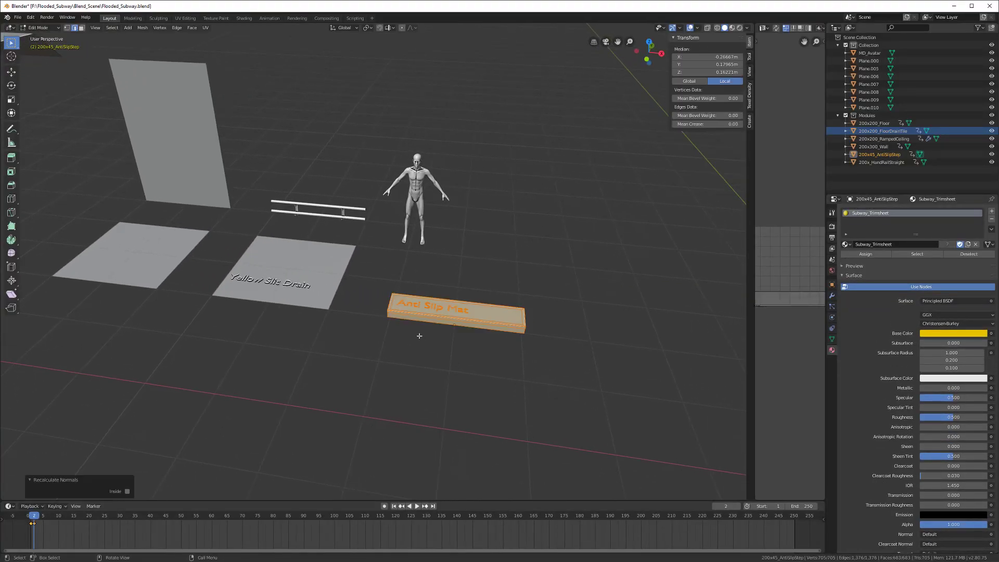
scroll(266, 412, "down", 4)
key("Tab")
middle_click_drag(244, 342, 270, 395)
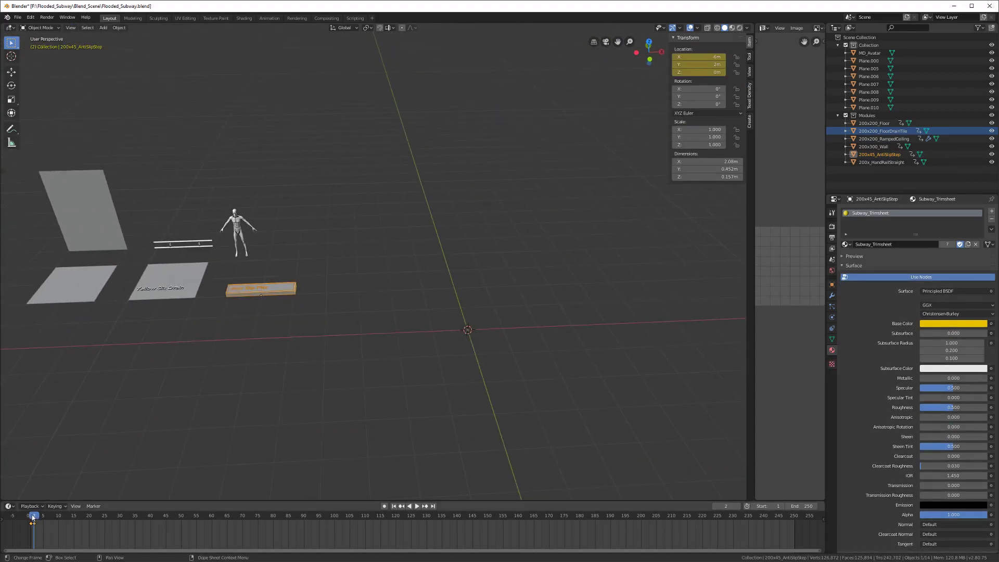
left_click_drag(34, 516, 31, 517)
middle_click_drag(404, 370, 317, 340, "shift")
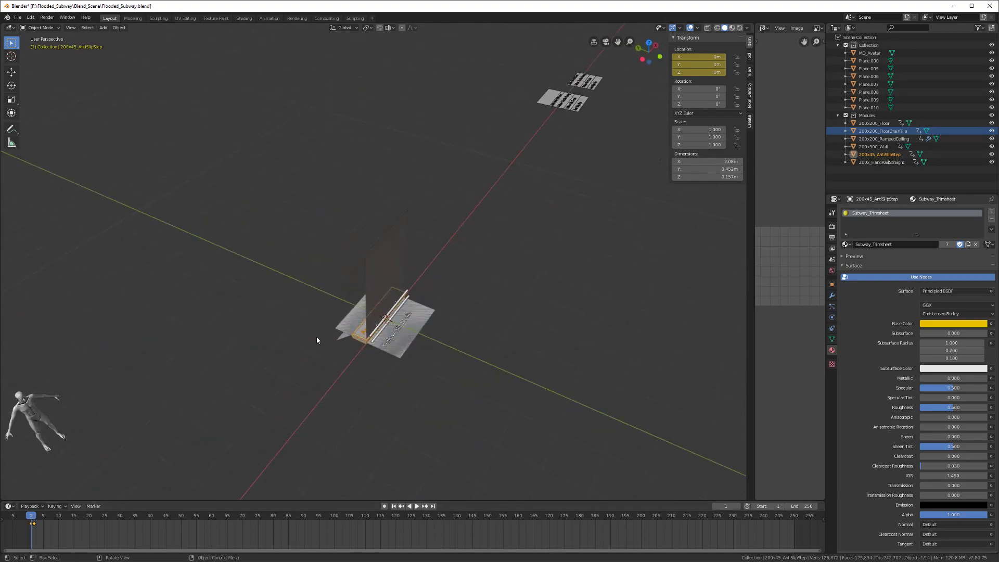
Step: Export the step as FBX, overwriting 200x45_AntiSlipStep.fbx in the Modules folder
left_click(19, 20)
mouse_move(41, 132)
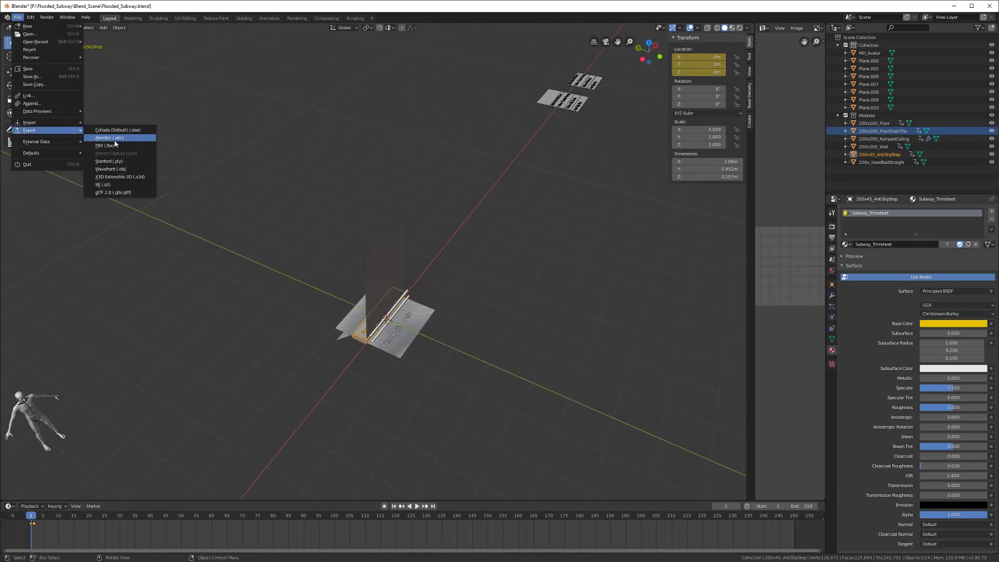
left_click(115, 145)
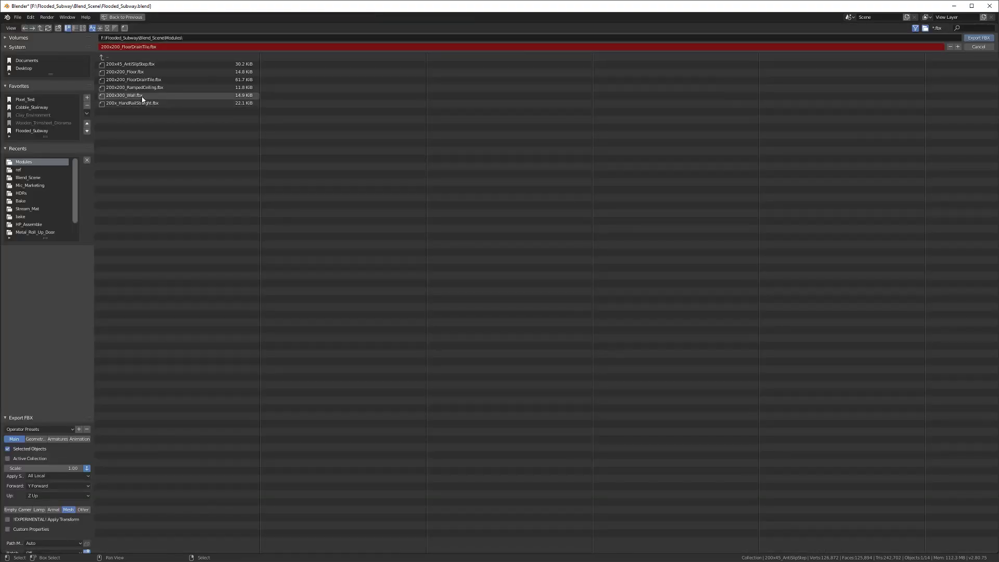
left_click(149, 64)
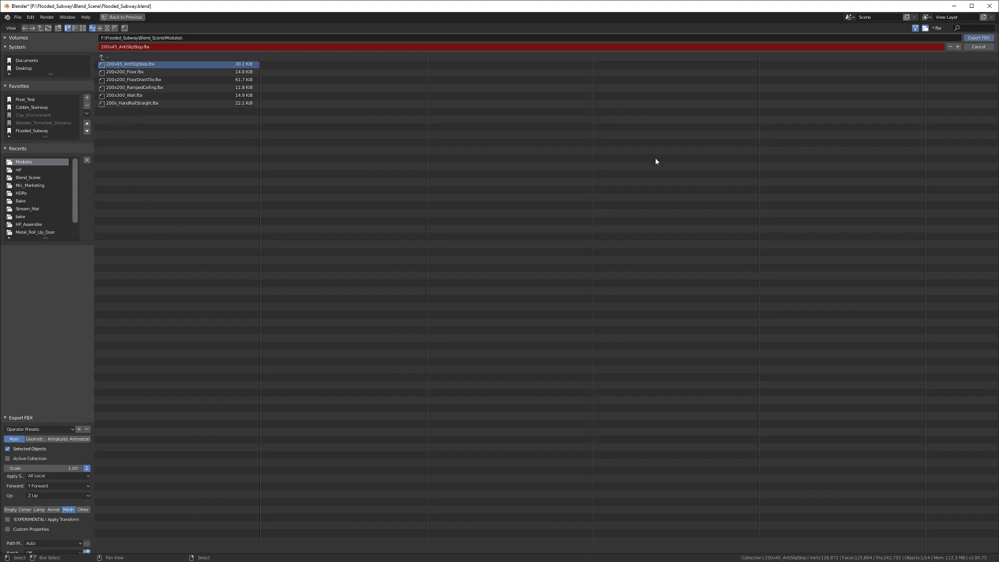
left_click(978, 38)
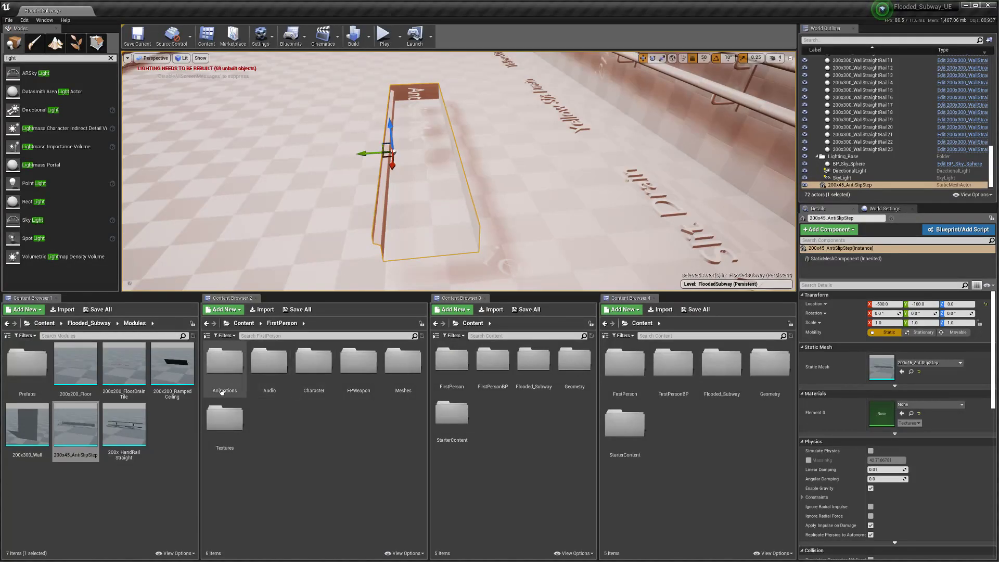
Step: Reimport the updated anti-slip step mesh and move the step along Y to -250
right_click(88, 440)
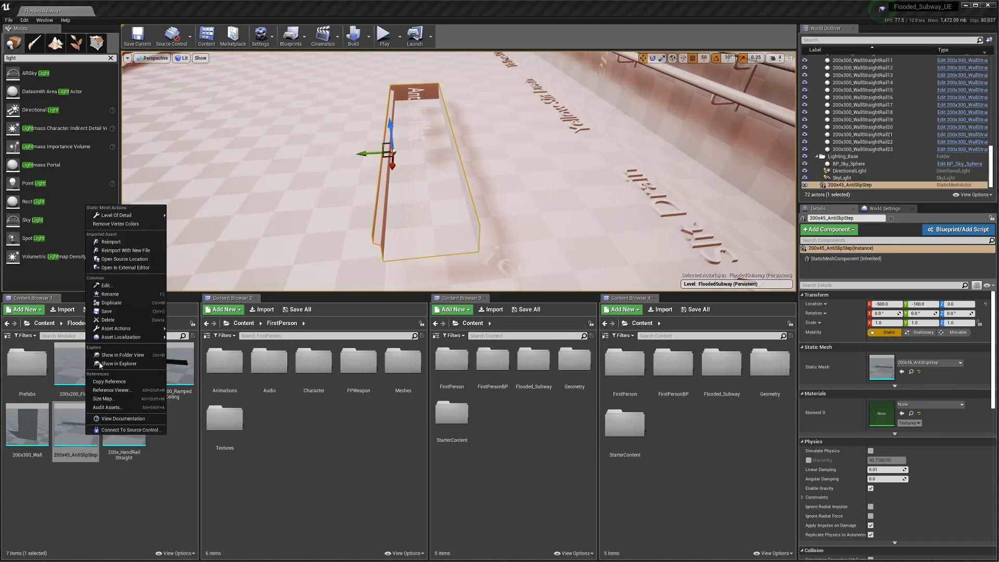
left_click(132, 243)
key("f")
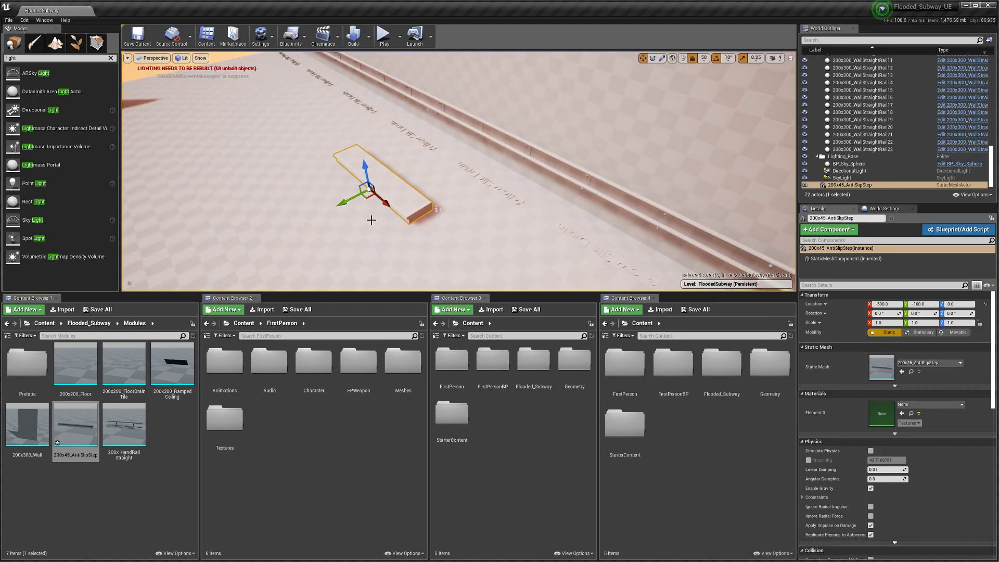
left_click_drag(349, 199, 432, 165)
Step: Select and inspect the wall rail sections beside the step
right_click_drag(442, 163, 455, 141)
left_click(424, 218)
key("f")
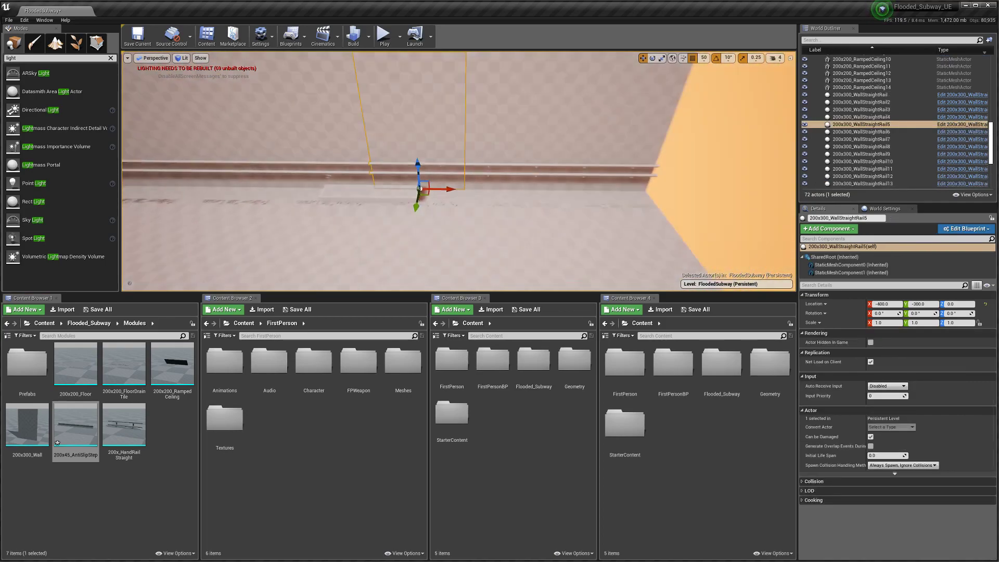
left_click(395, 177)
left_click(379, 185)
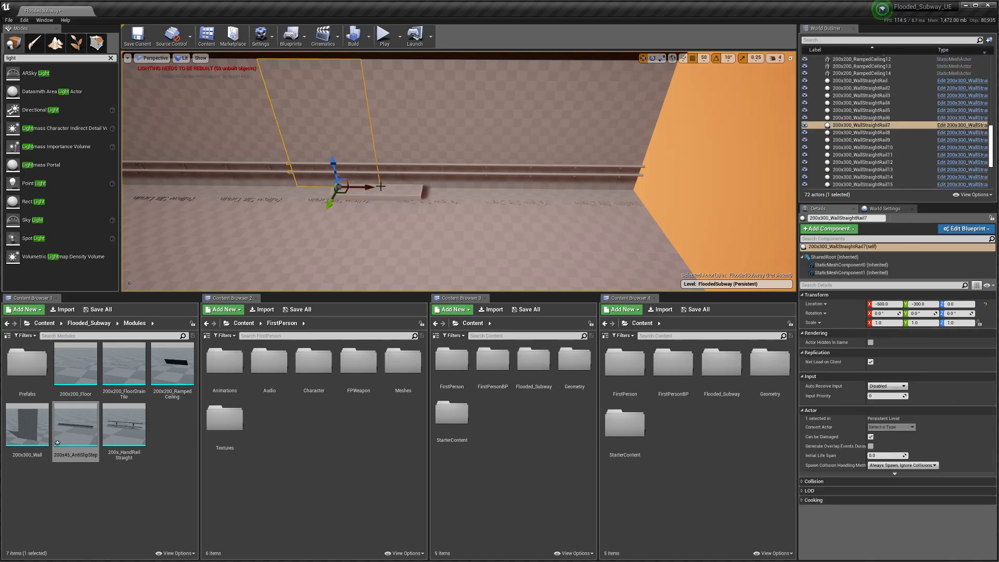
left_click(393, 200)
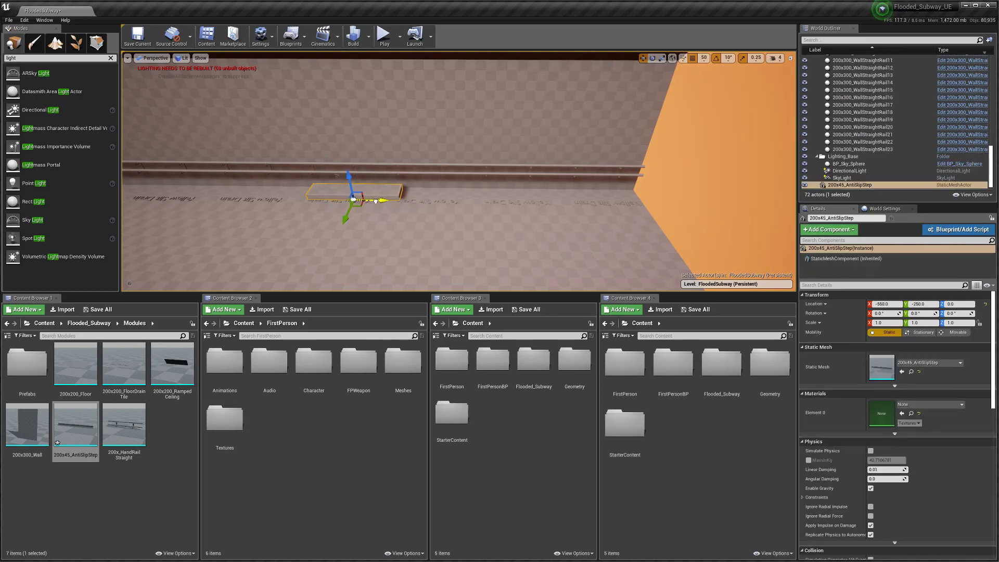
left_click(365, 169)
key("f")
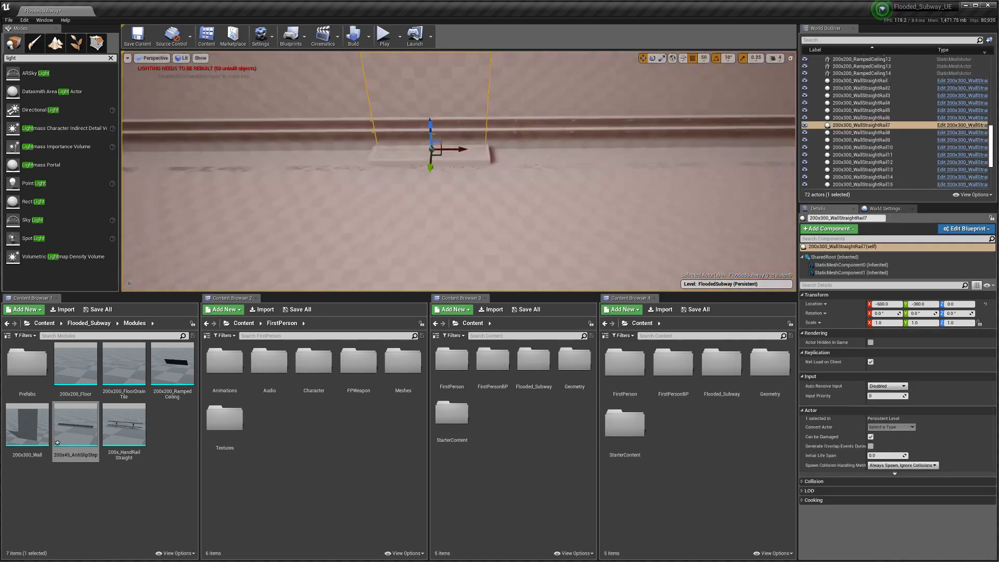
right_click_drag(364, 169, 380, 202)
Step: Set position snapping to 10 units, shift the rail 20 along Y, then delete it
right_click_drag(529, 131, 541, 131)
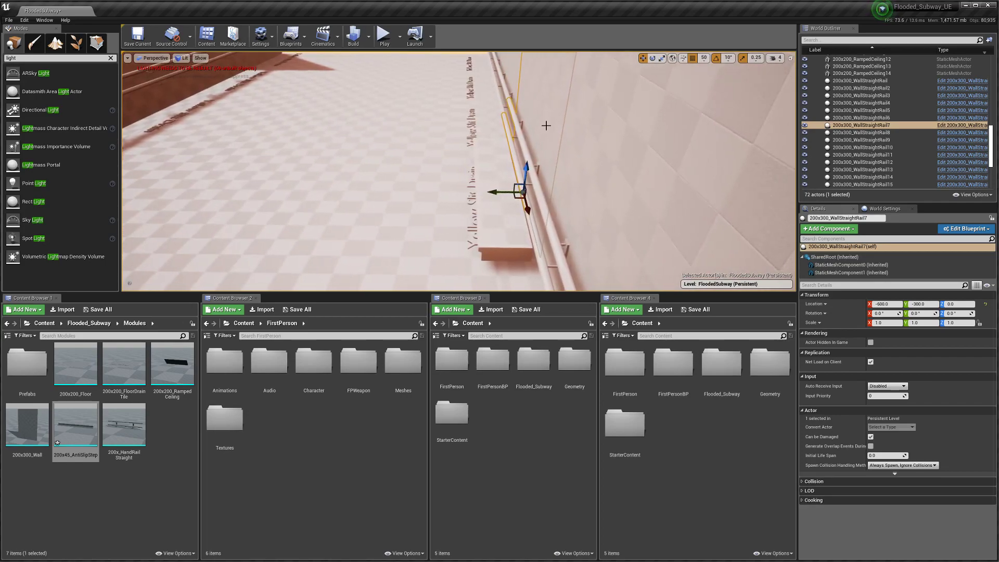
left_click(703, 57)
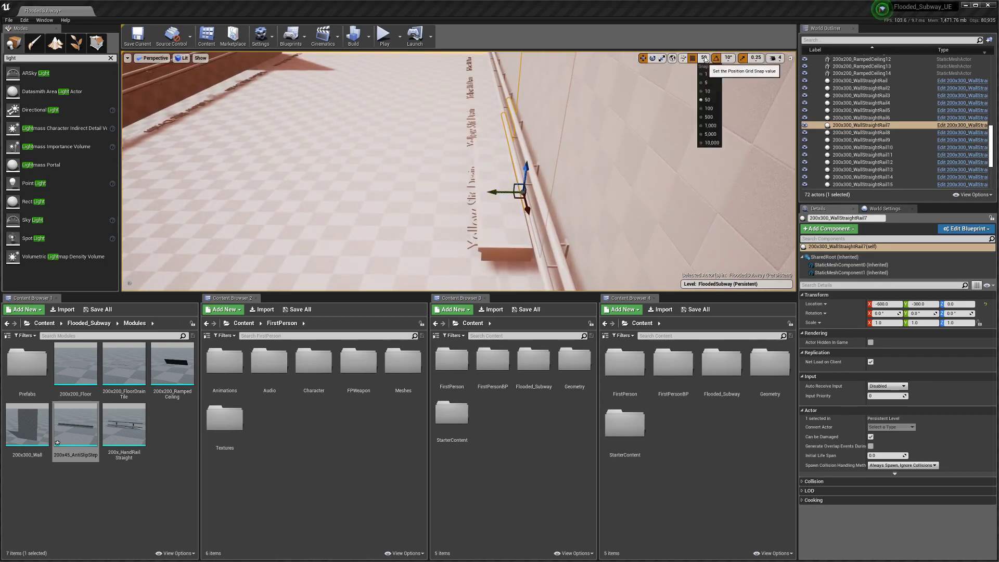
left_click(712, 89)
left_click_drag(501, 193, 532, 192)
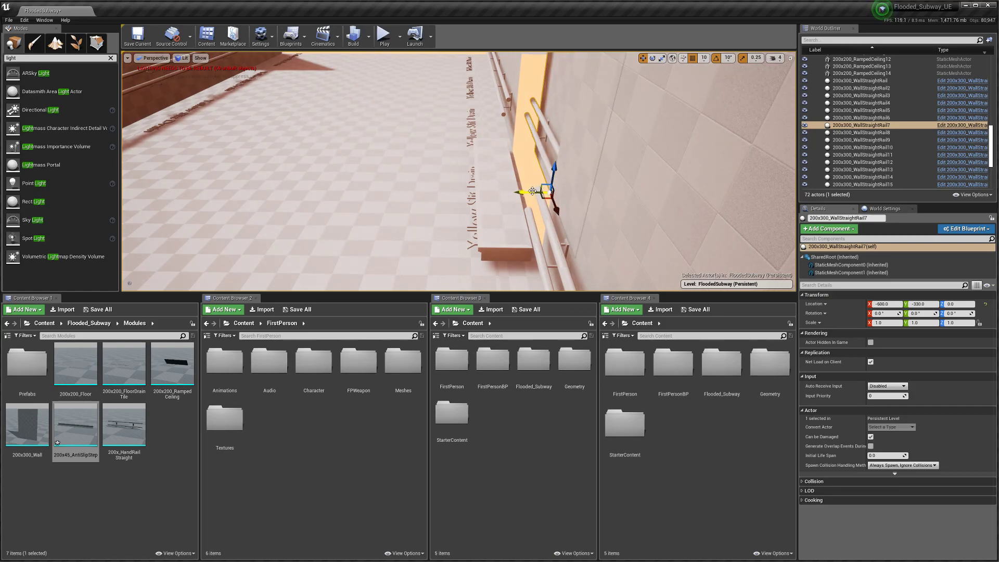
key("Delete")
Step: Push the anti-slip step 50 units back against the wall and duplicate it
left_click(503, 180)
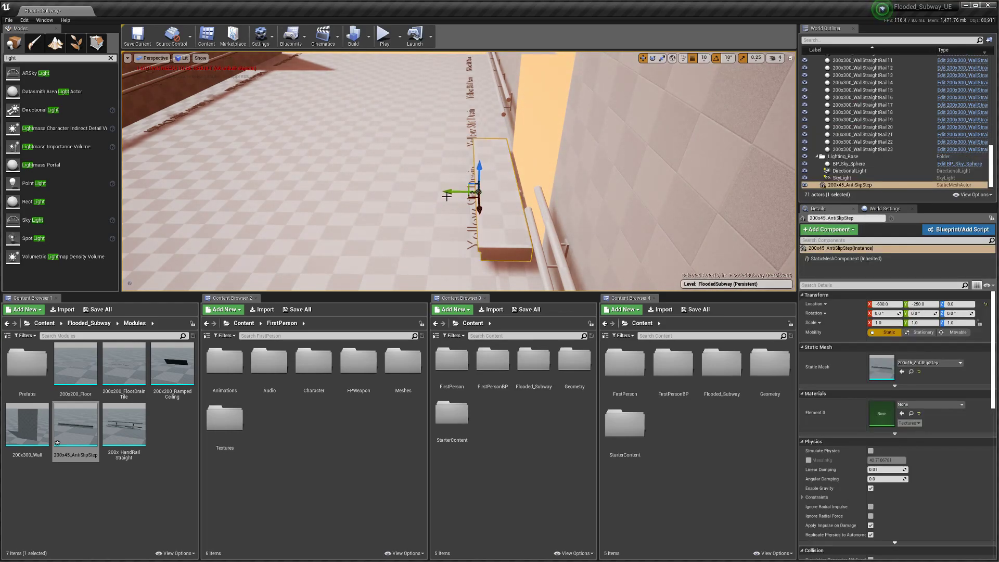
left_click_drag(449, 190, 489, 194)
right_click_drag(489, 194, 482, 199)
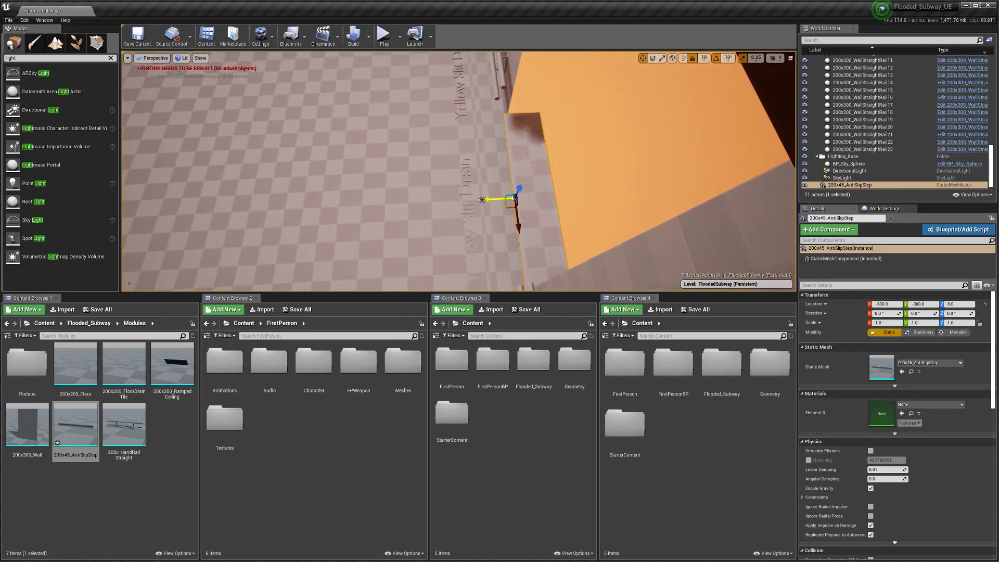
key("ctrl+w")
Step: Move 200x45_AntiSlipStep2 to Y -340 and Z 20, then switch to Blender
left_click_drag(492, 199, 513, 197)
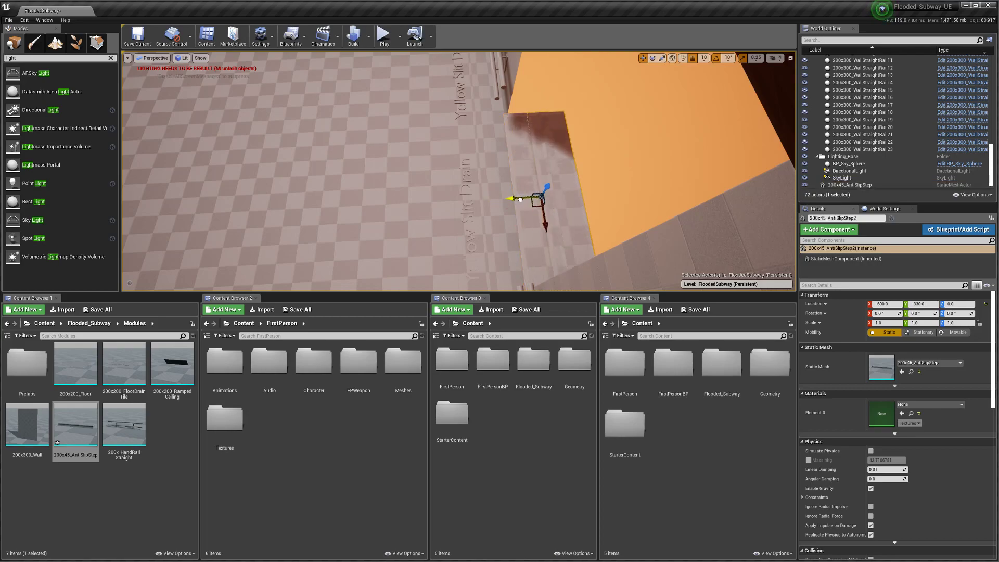
right_click_drag(513, 197, 475, 172)
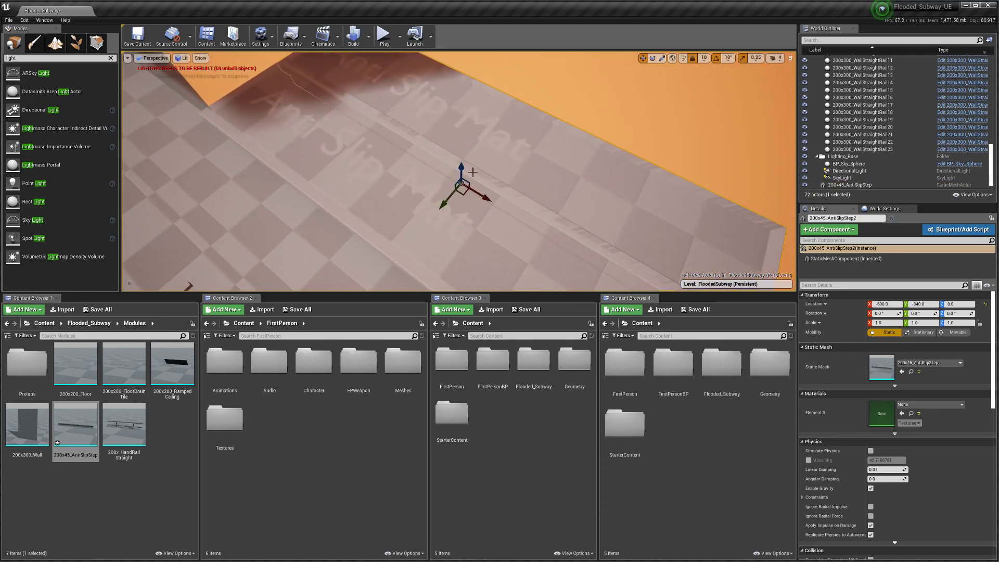
left_click_drag(462, 169, 464, 155)
right_click_drag(464, 155, 464, 155)
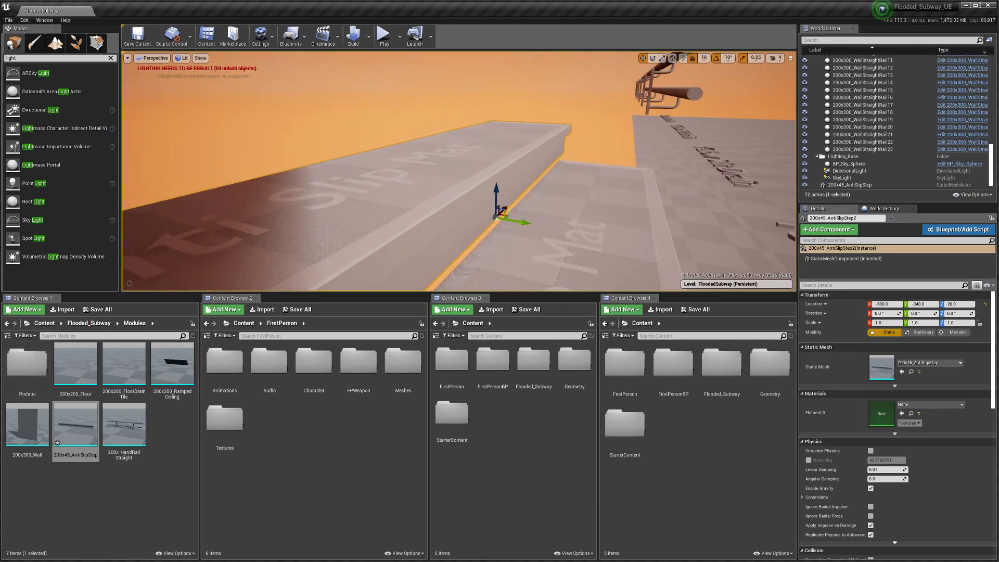
key("alt+Tab")
middle_click_drag(410, 300, 398, 308)
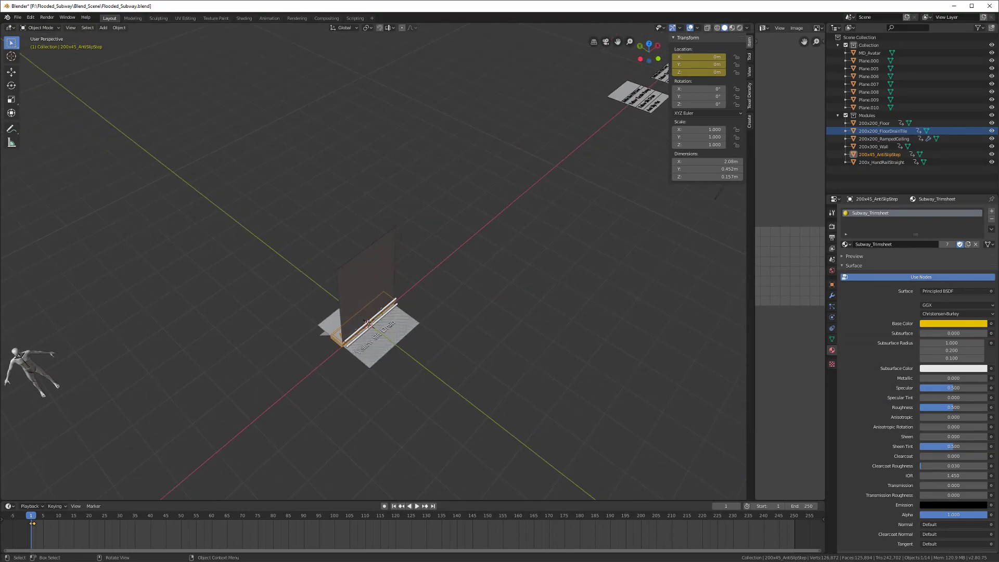
Step: Go to frame 3, bring the anti-slip step into view, and save the file
middle_click_drag(390, 337, 469, 364)
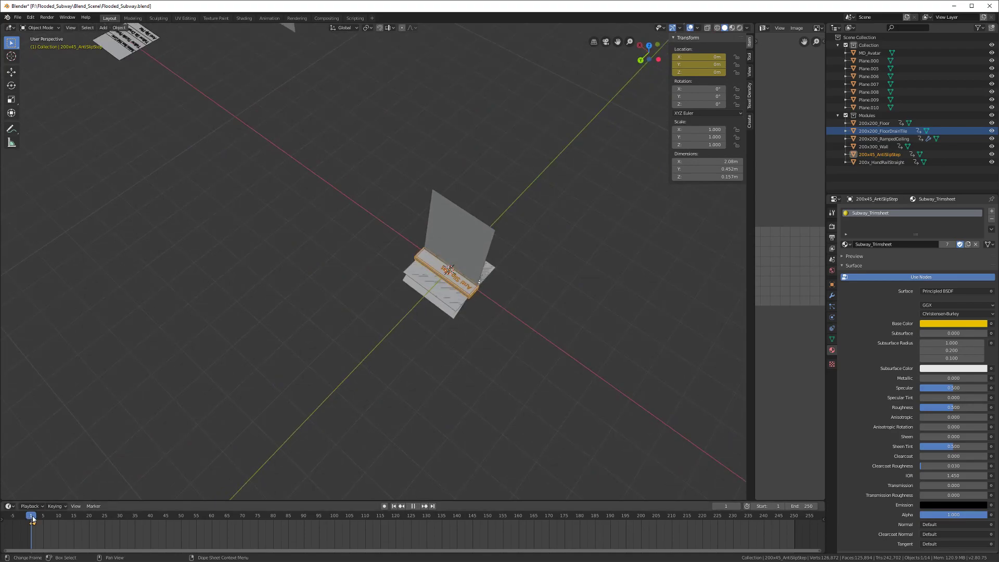
left_click_drag(32, 518, 37, 519)
middle_click_drag(436, 318, 395, 368)
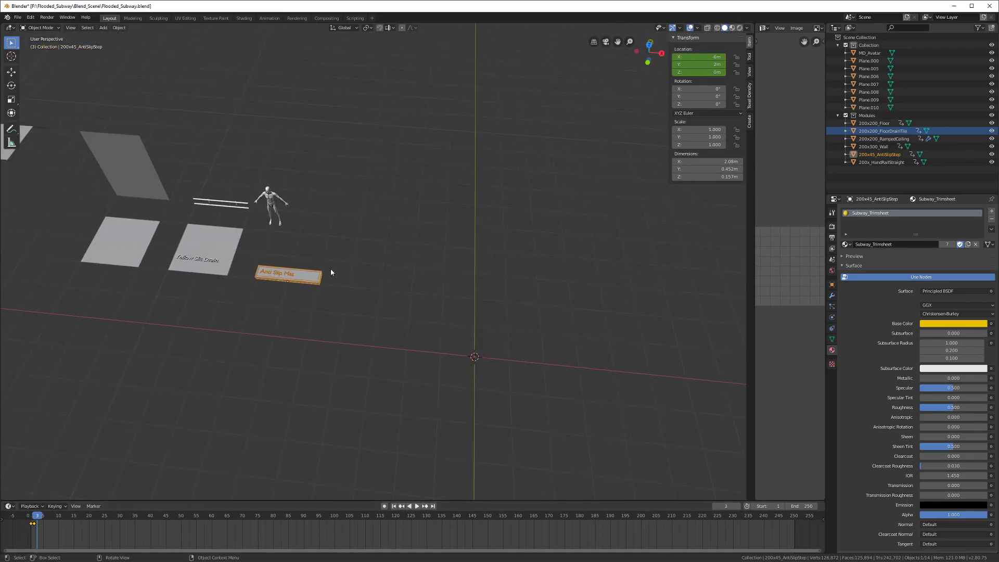
scroll(302, 282, "up", 3)
middle_click_drag(295, 289, 286, 332)
scroll(405, 325, "up", 2)
scroll(406, 324, "up", 3)
key("ctrl+s")
Step: Make a linked copy of the step, moved 0.4 m back along Y and 0.2 m up
key("shift+d")
key("x")
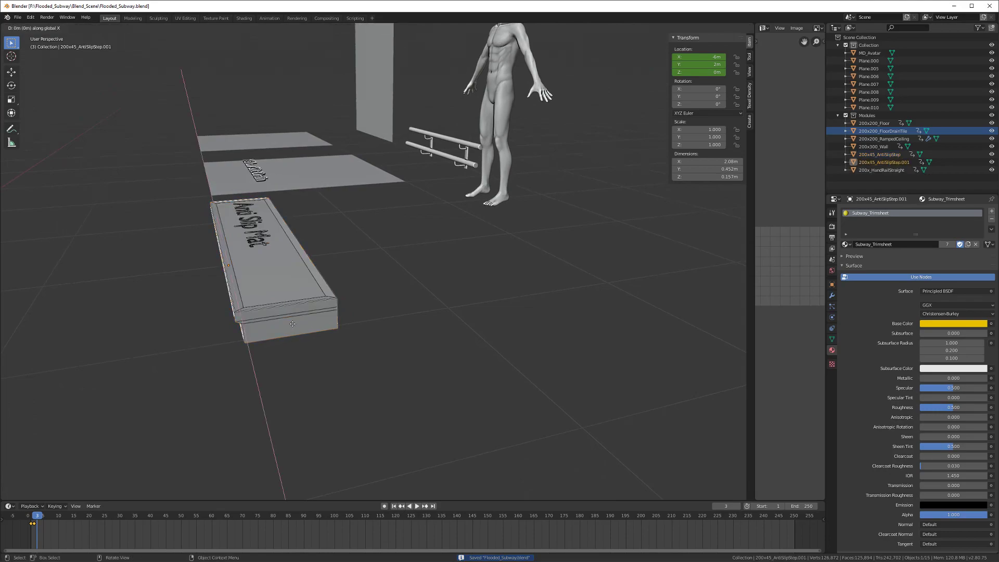
key("y")
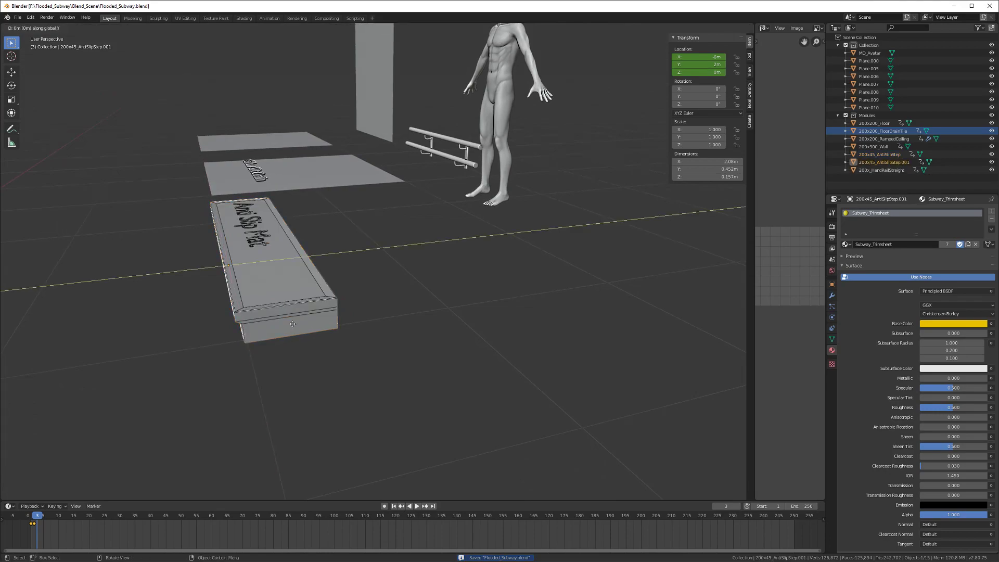
type("10")
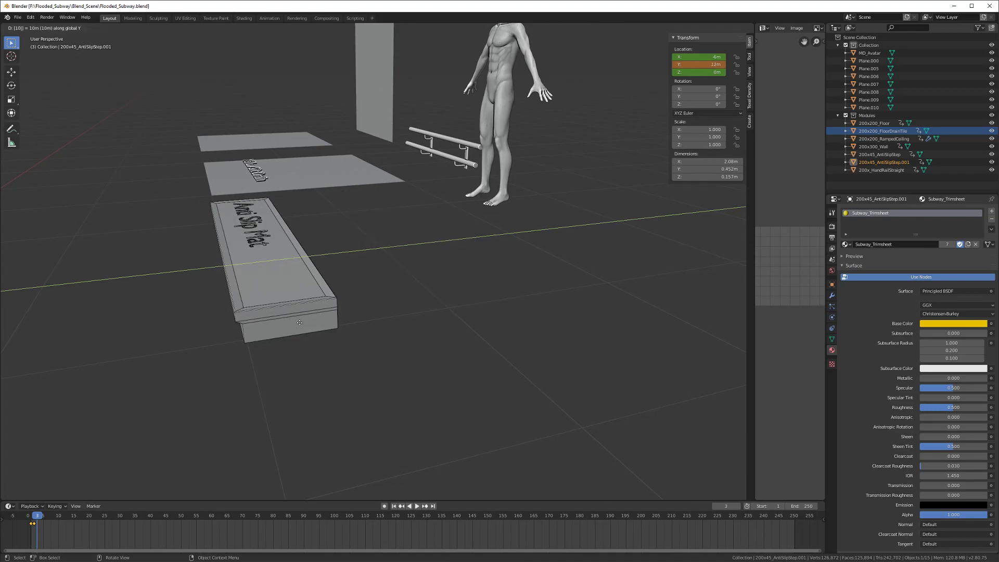
key("BackSpace")
key("BackSpace")
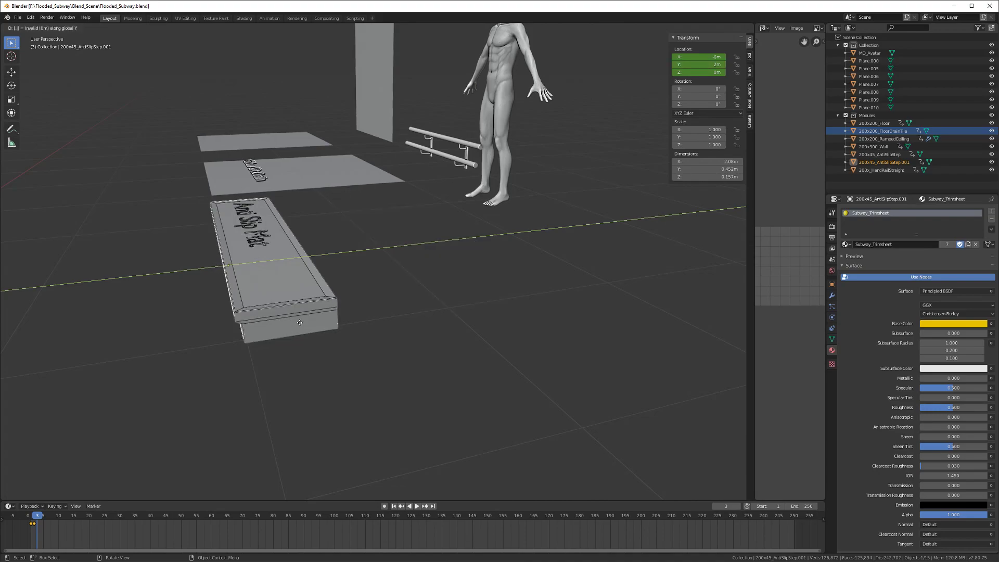
type(".13")
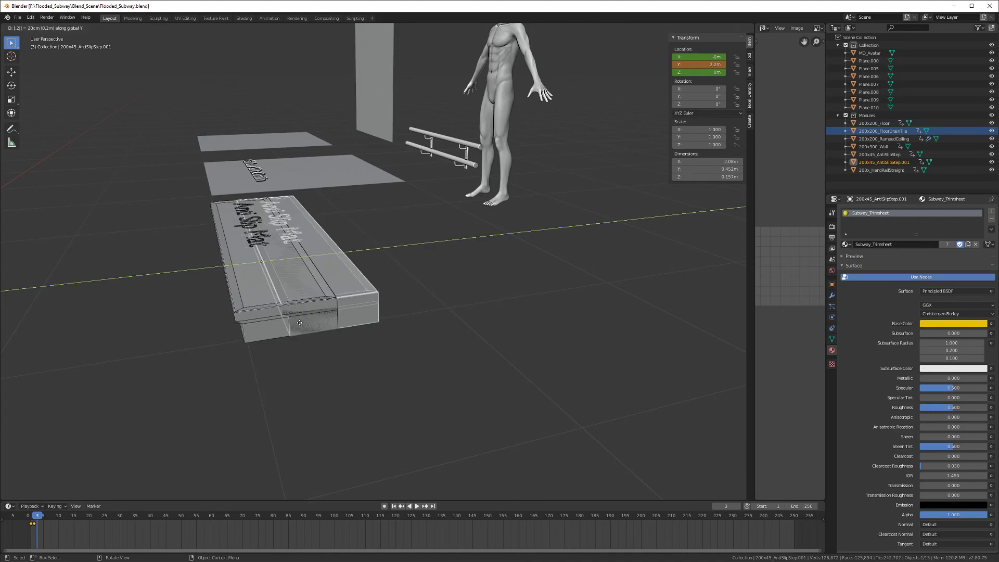
type("4")
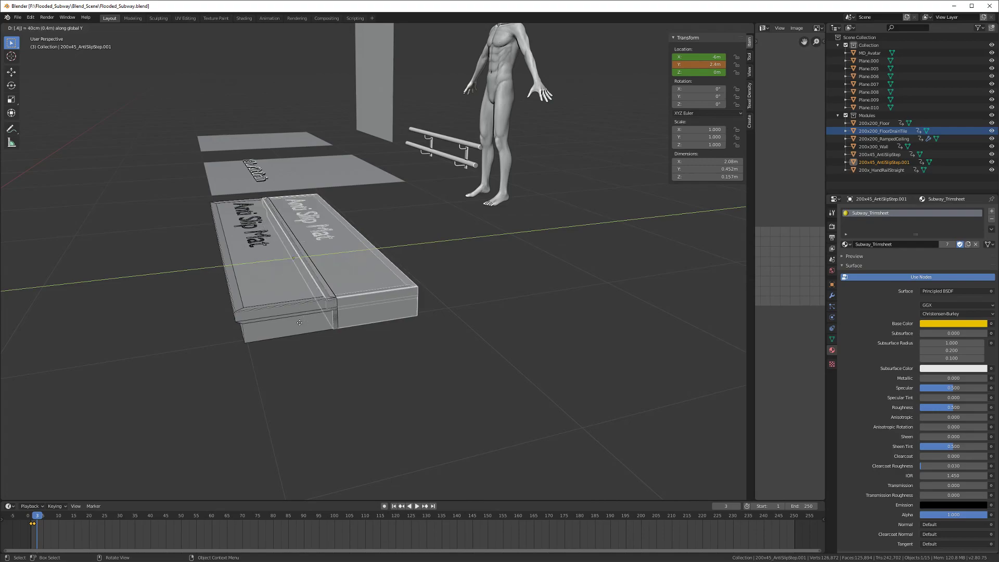
type("5")
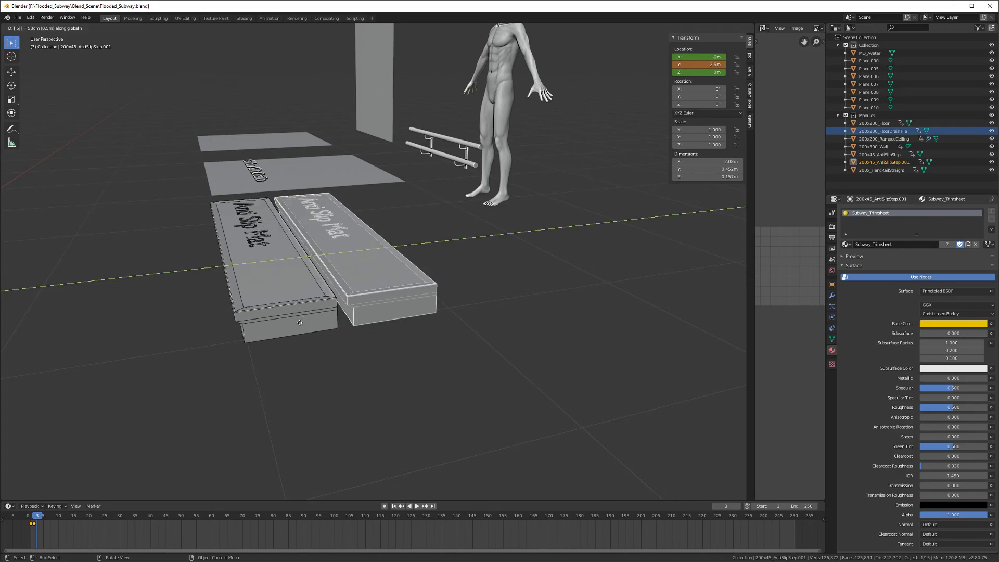
type("4")
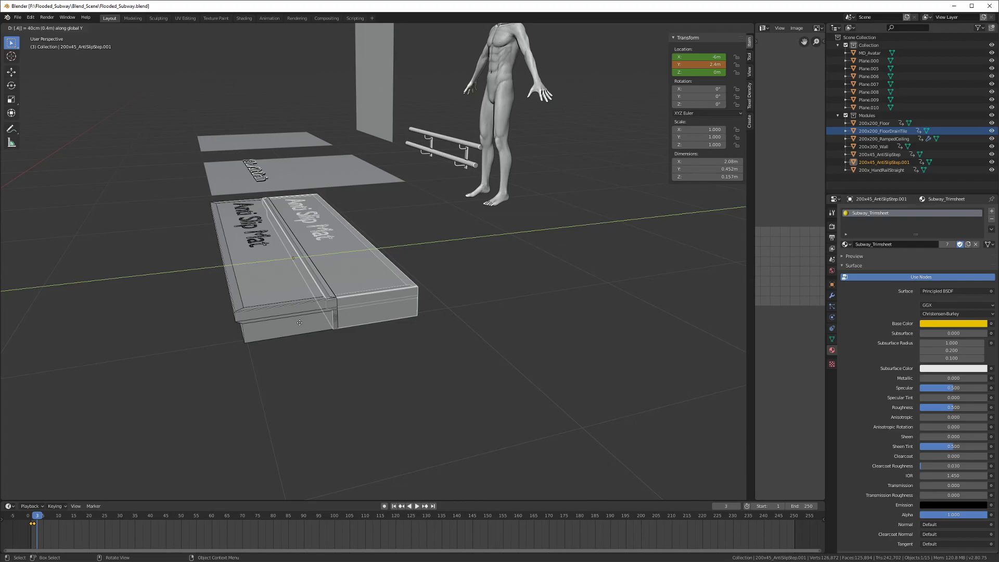
key("Return")
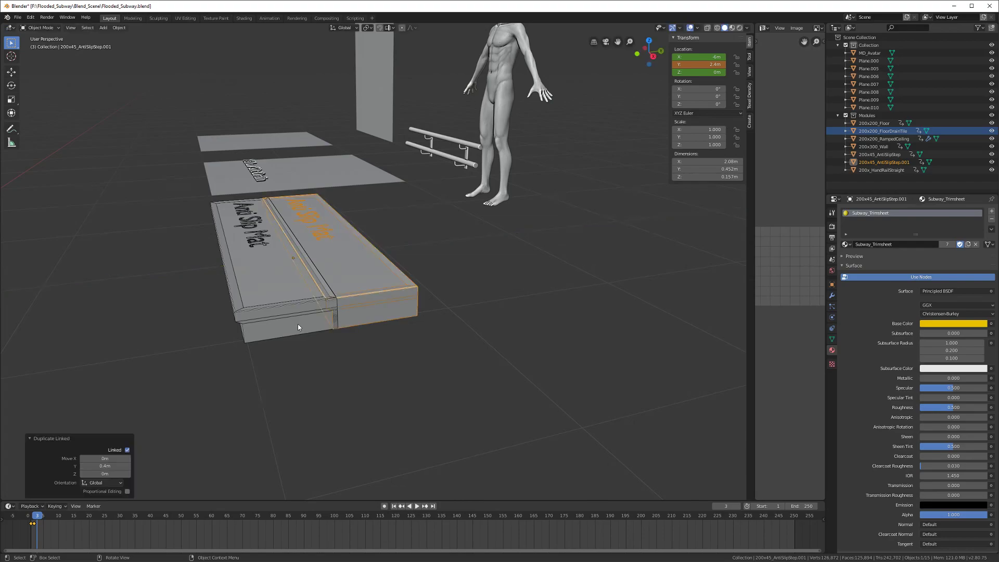
middle_click_drag(298, 323, 295, 320)
type("gz")
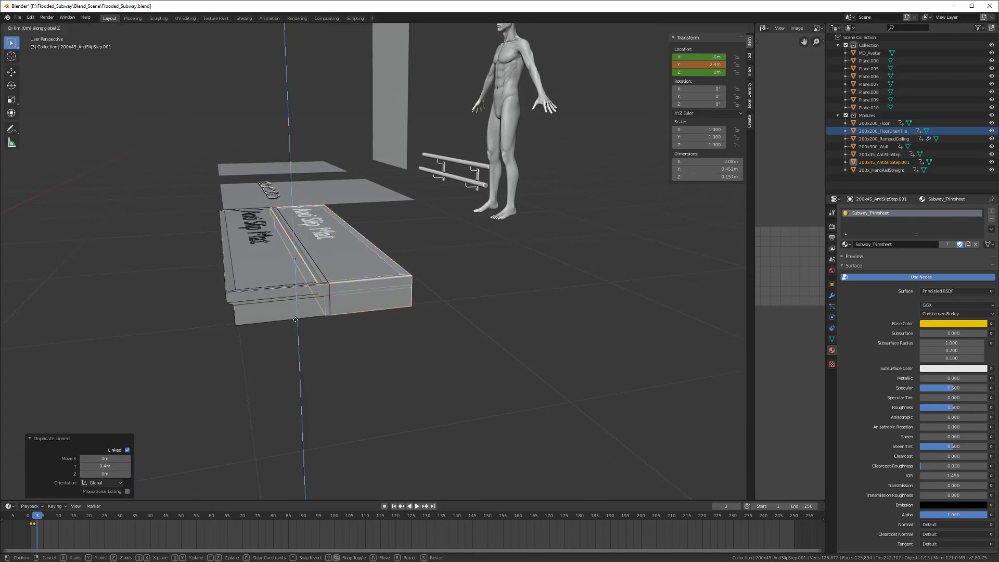
type(".2")
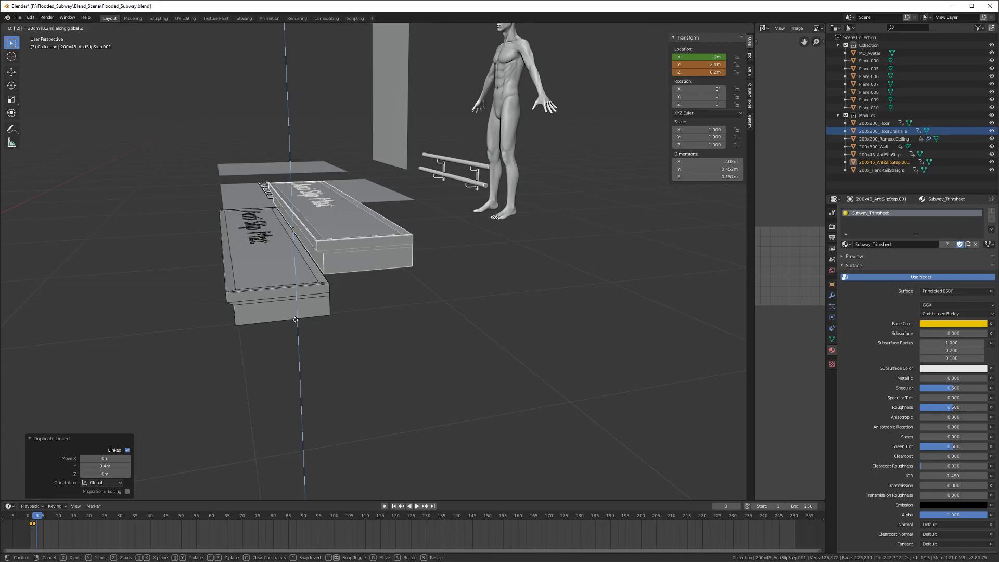
key("Return")
Step: Select the lower step, save, and enter Edit Mode with nothing selected
mouse_move(301, 321)
middle_mouse_down()
mouse_move(339, 307)
mouse_move(300, 312)
mouse_move(337, 342)
mouse_move(323, 339)
mouse_move(306, 267)
mouse_move(290, 268)
mouse_move(290, 319)
middle_mouse_up()
left_click(331, 315)
key("ctrl+s")
key("Tab")
key("alt+a")
key("a")
key("alt+a")
Step: Select all but the step's underside faces and raise them about 0.046 m along Z
left_click(306, 268)
key("ctrl+i")
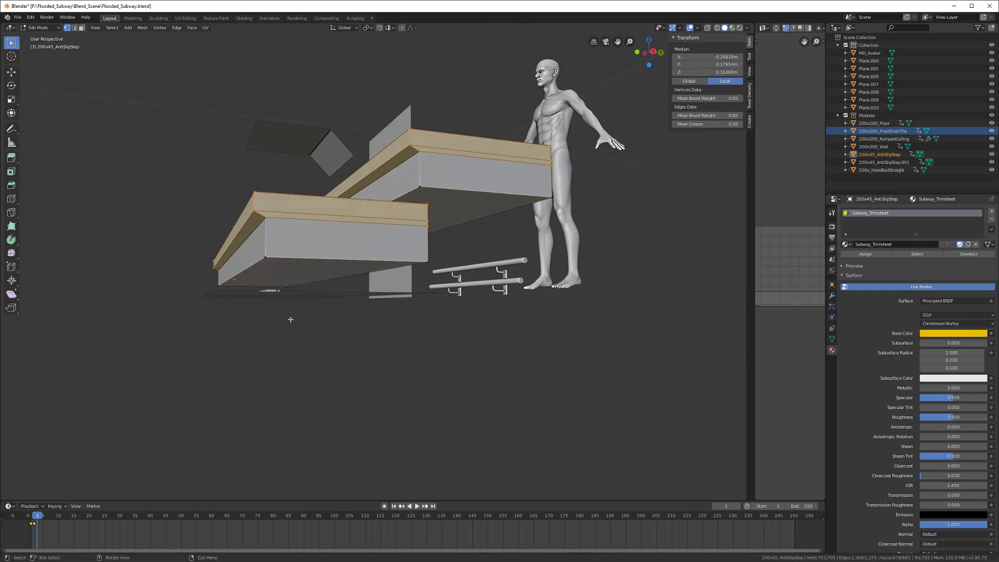
scroll(298, 300, "up", 2)
middle_click_drag(299, 265, 310, 298)
scroll(309, 299, "up", 1)
key("g")
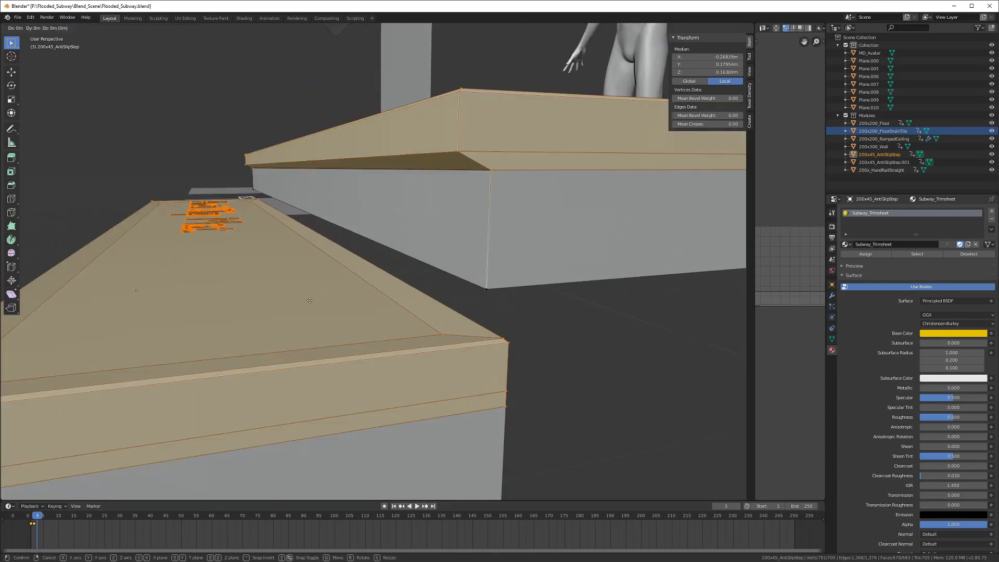
key("z")
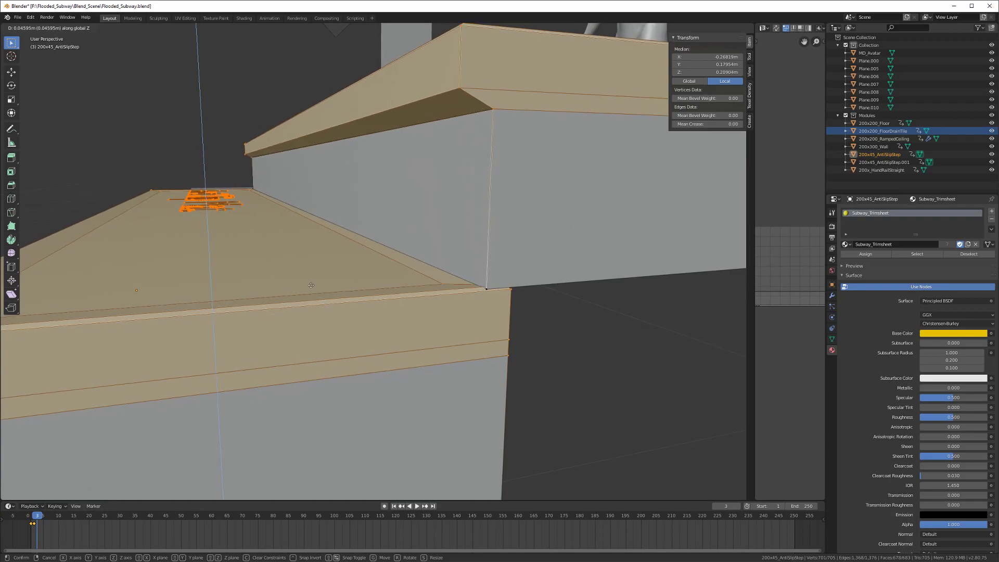
left_click(310, 285)
scroll(312, 285, "down", 5)
middle_click_drag(312, 286, 364, 334)
Step: Back in Object Mode, delete the .001 linked copy and save Flooded_Subway.blend
key("alt+a")
key("Tab")
middle_click_drag(423, 296, 396, 282)
key("x")
left_click(338, 272)
middle_click_drag(338, 271, 339, 326)
scroll(339, 326, "up", 2)
key("ctrl+s")
left_click(354, 326)
scroll(355, 325, "down", 3)
left_click(35, 517)
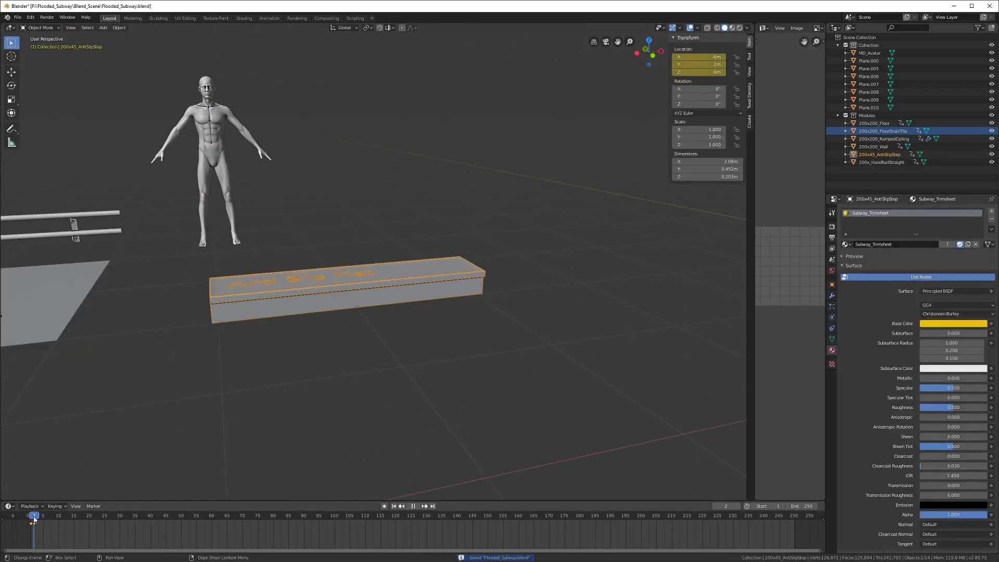
Step: Return to frame 1, export the step as 200x45_AntiSlipStep.fbx, and switch to Unreal Engine
left_click_drag(35, 519, 31, 519)
left_click(17, 17)
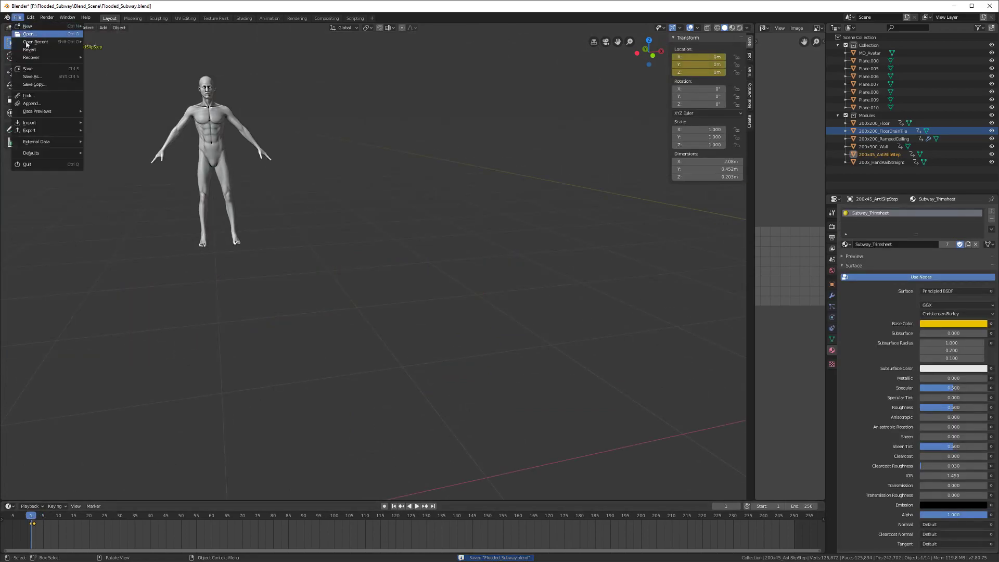
mouse_move(69, 131)
left_click(107, 146)
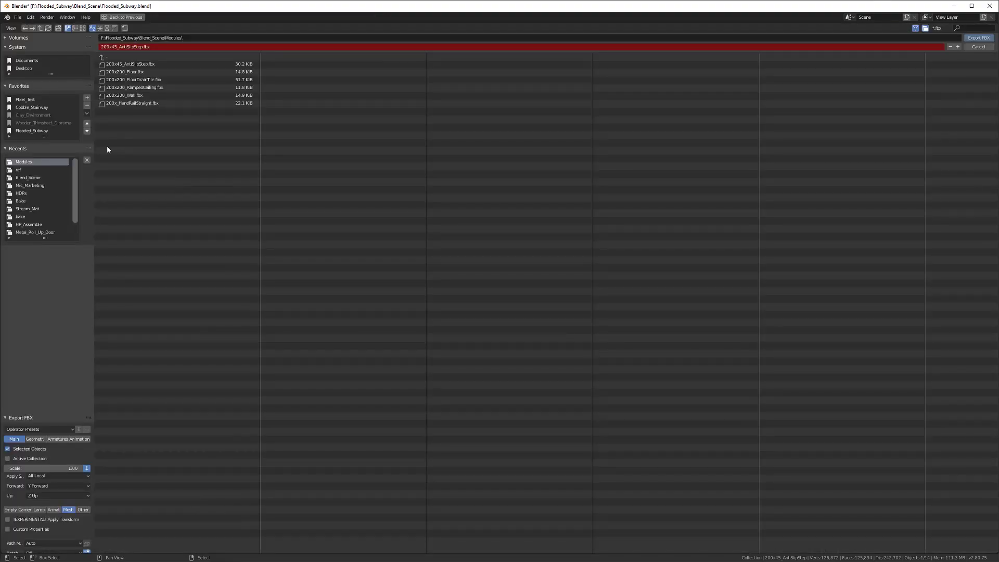
left_click(978, 38)
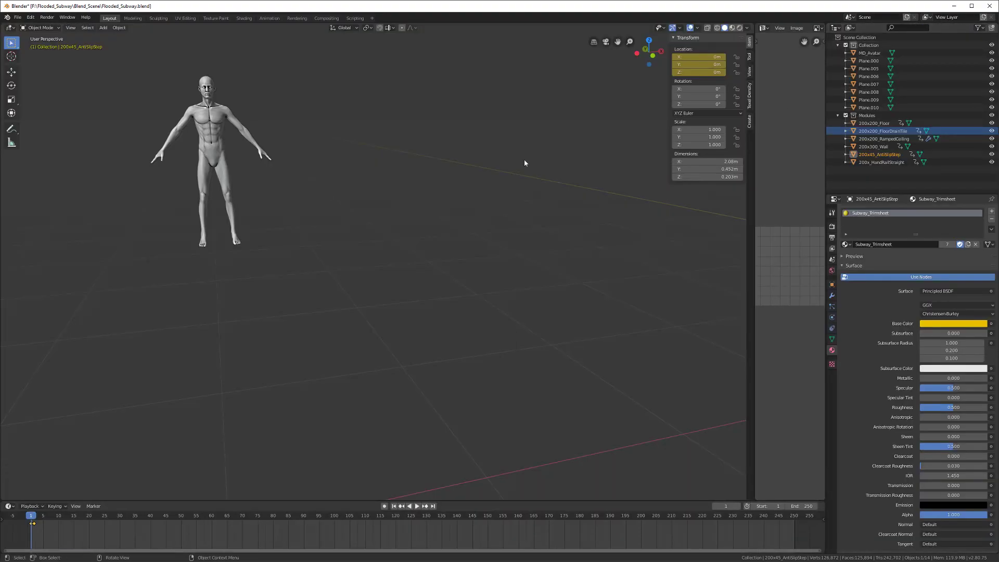
key("alt+Tab")
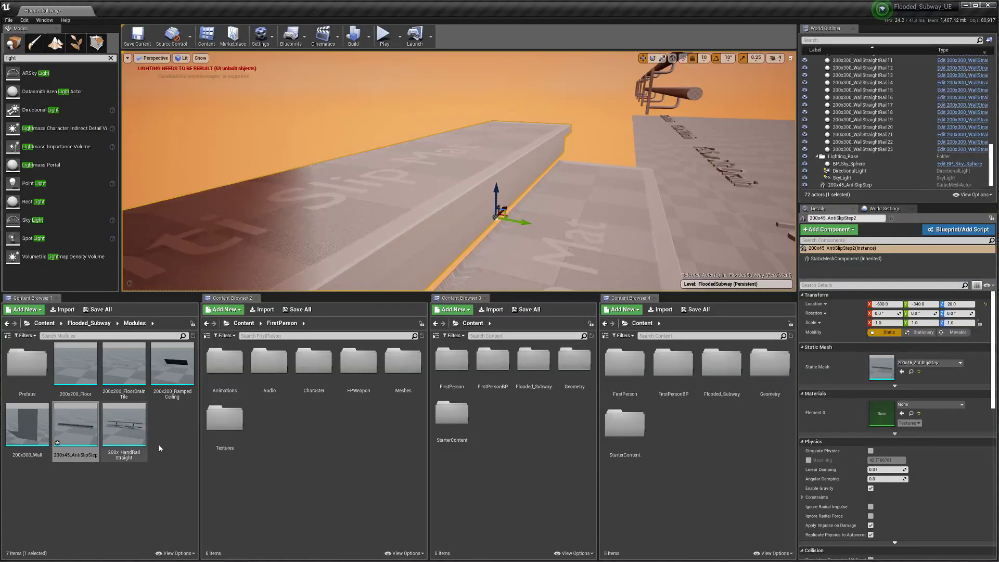
Step: Reimport the updated anti-slip step asset and save the level
right_click(76, 427)
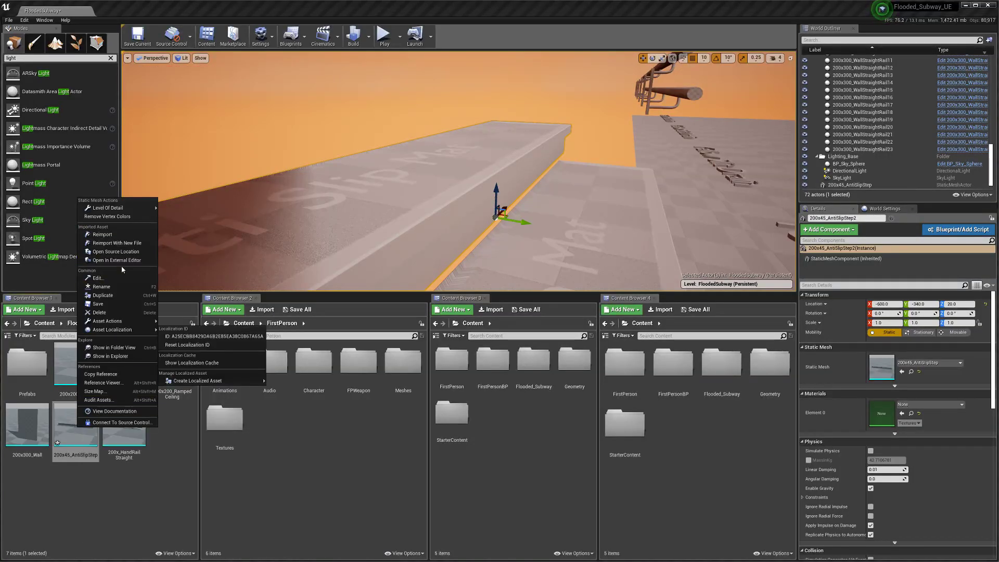
left_click(104, 234)
left_click_drag(506, 218, 416, 218, "alt")
key("g")
right_click_drag(458, 171, 436, 218)
left_click(138, 37)
Step: Place a 200x300_Wall beside the stairs, rotated -90°, at Y -400 and X -700
left_click_drag(27, 424, 448, 254)
right_click_drag(447, 255, 425, 256)
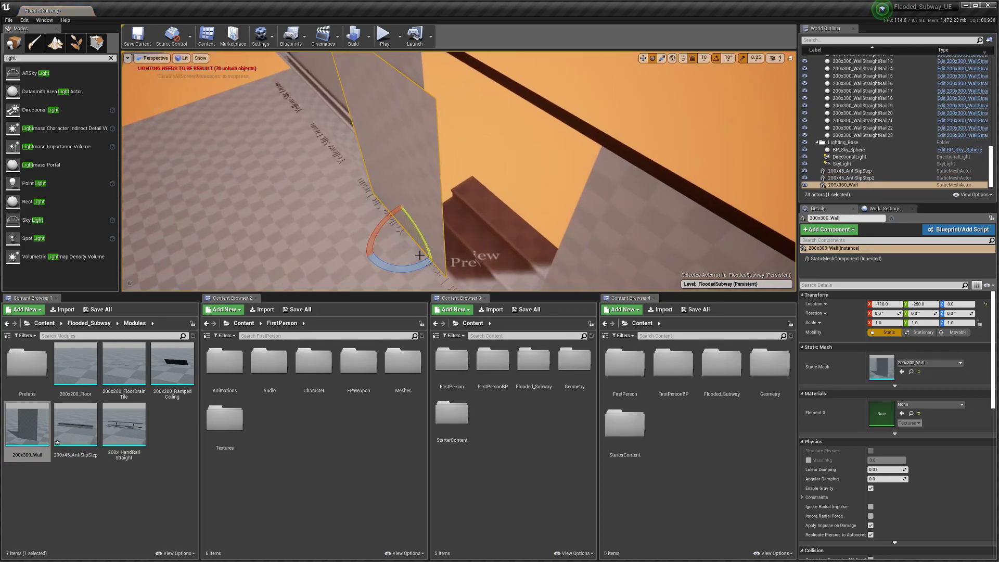
left_click_drag(435, 264, 430, 205)
right_click_drag(433, 254, 408, 254)
key("w")
left_click_drag(422, 237, 520, 236)
right_click_drag(521, 236, 614, 232)
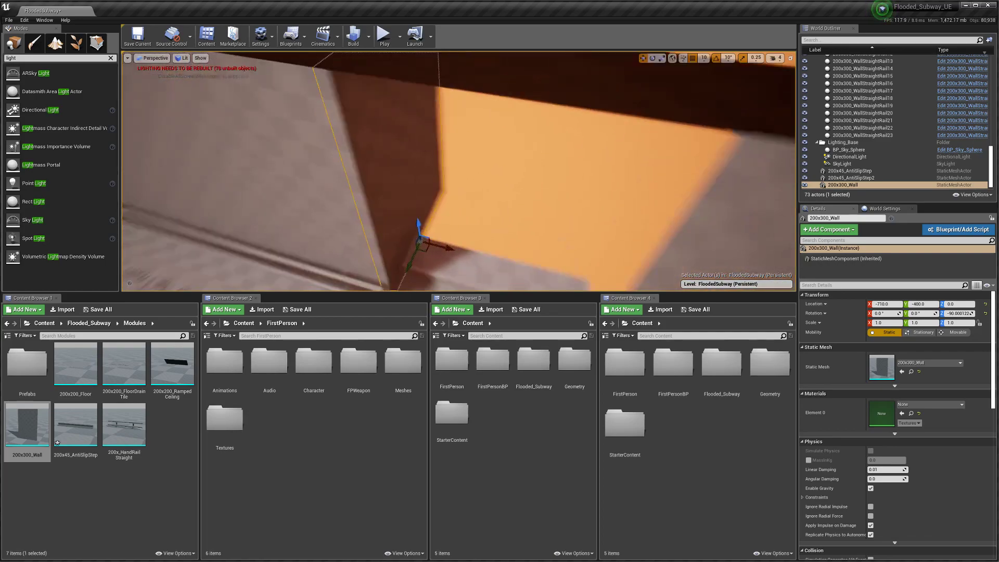
right_click_drag(488, 236, 536, 234)
left_click_drag(454, 214, 462, 217)
right_click_drag(462, 216, 416, 255)
Step: Duplicate the step into a third at Y -380, height 40, and a fourth at height 60
left_click(435, 246)
key("ctrl+w")
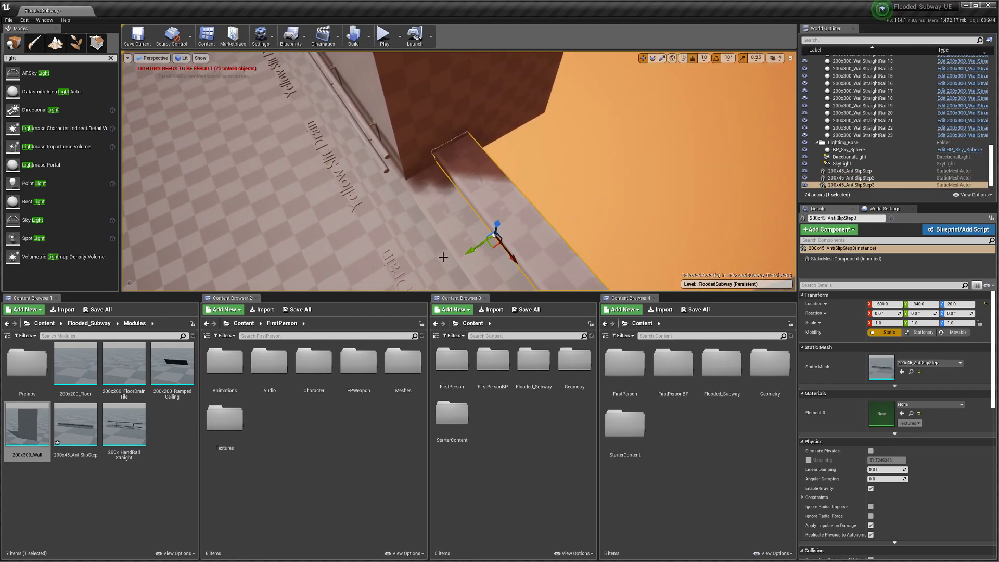
left_click_drag(468, 250, 499, 228)
right_click_drag(500, 228, 472, 198)
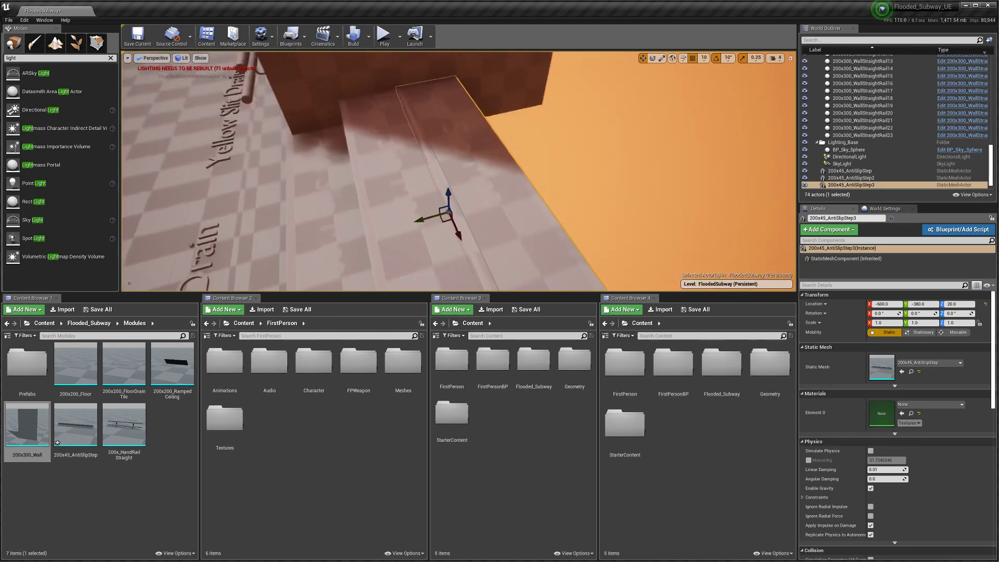
left_click_drag(446, 196, 572, 140)
right_click_drag(451, 198, 428, 196)
left_click_drag(338, 261, 393, 216, "alt")
right_click_drag(394, 215, 509, 210)
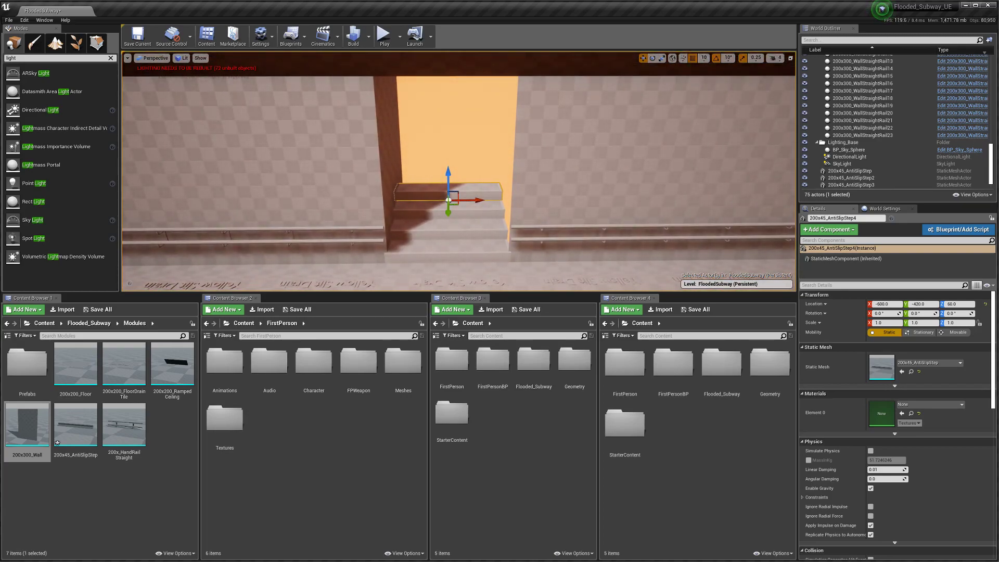
right_click_drag(393, 218, 318, 224)
right_click_drag(406, 213, 435, 213)
Step: Discard a trial floor copy and set position grid snapping to 50 units
left_click(435, 212)
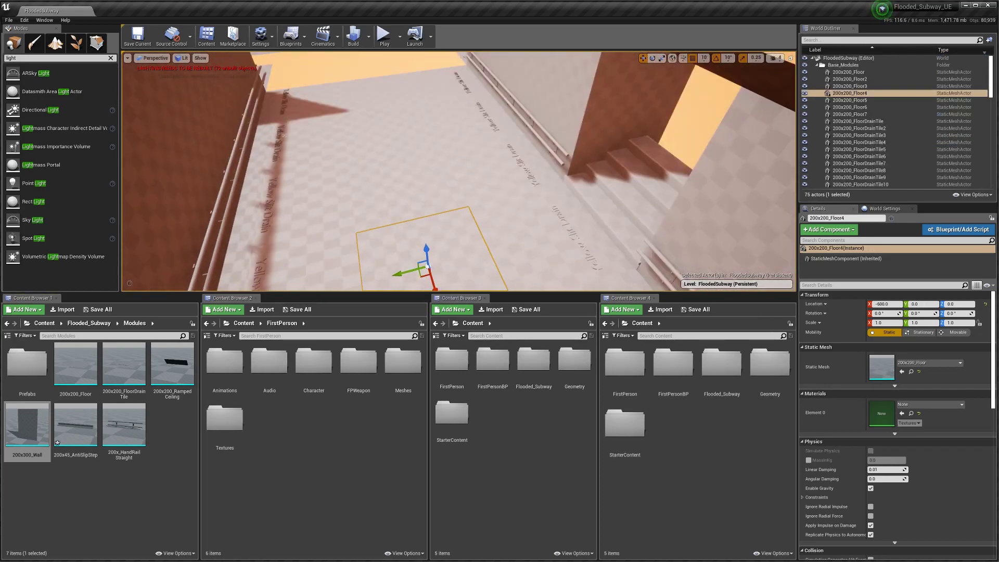
key("ctrl+w")
left_click_drag(446, 219, 446, 201)
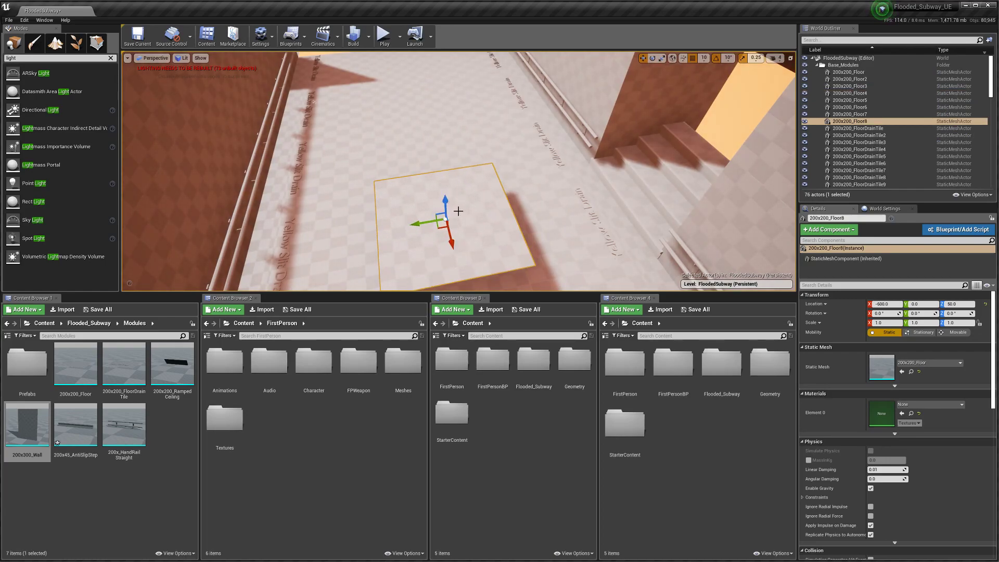
key("Delete")
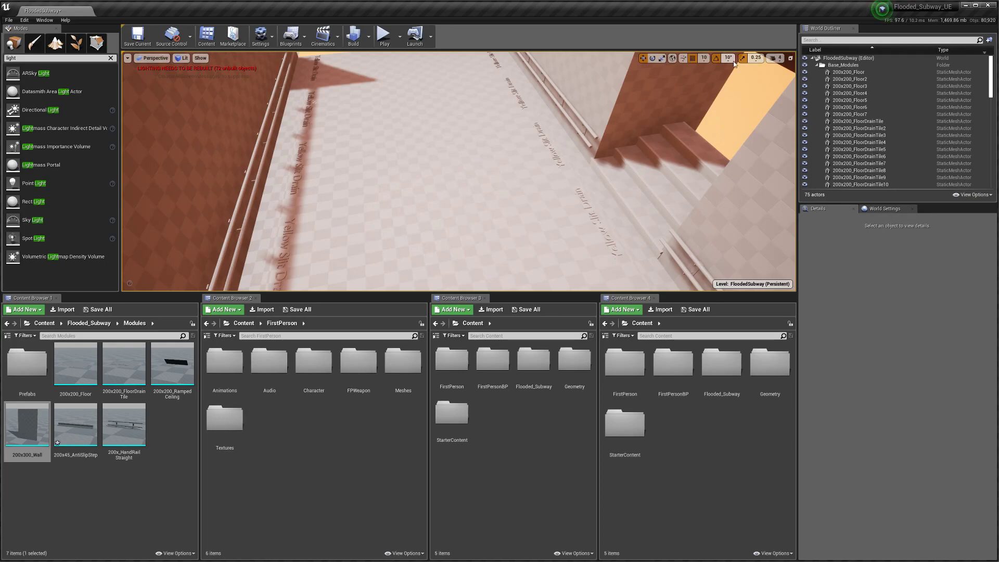
left_click(728, 57)
left_click(703, 58)
left_click(703, 58)
left_click(710, 100)
Step: Duplicate Floor4 and move the copy to Y -600, height 100, as the landing
left_click(446, 241)
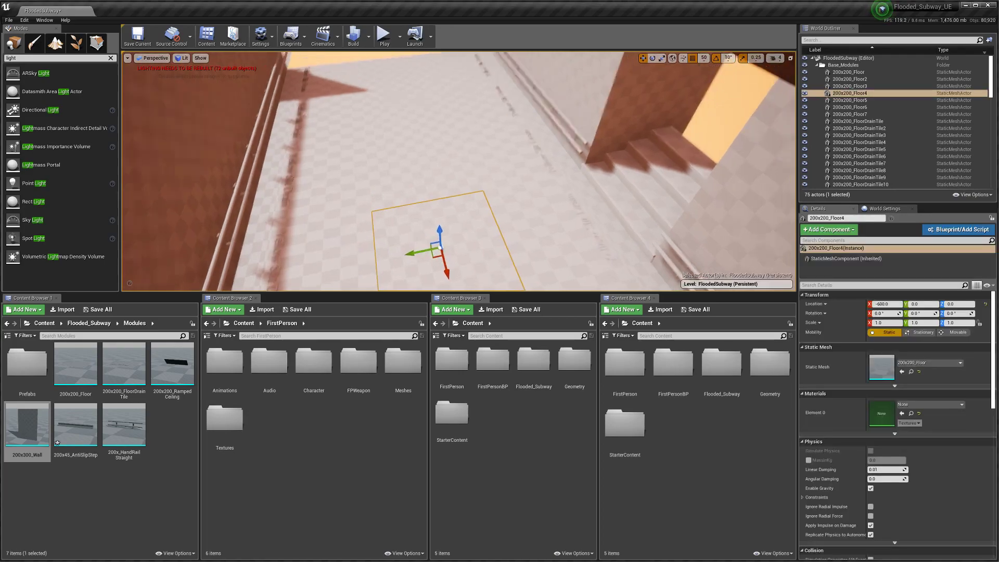
key("ctrl+w")
left_click_drag(416, 224, 700, 151)
right_click_drag(595, 194, 595, 195)
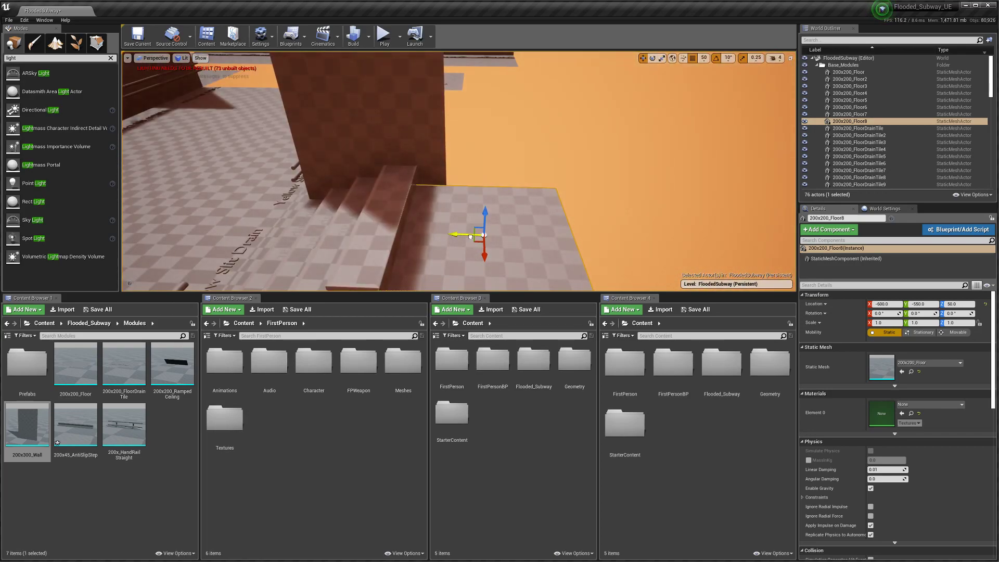
left_click_drag(453, 234, 481, 234)
right_click_drag(481, 234, 482, 234)
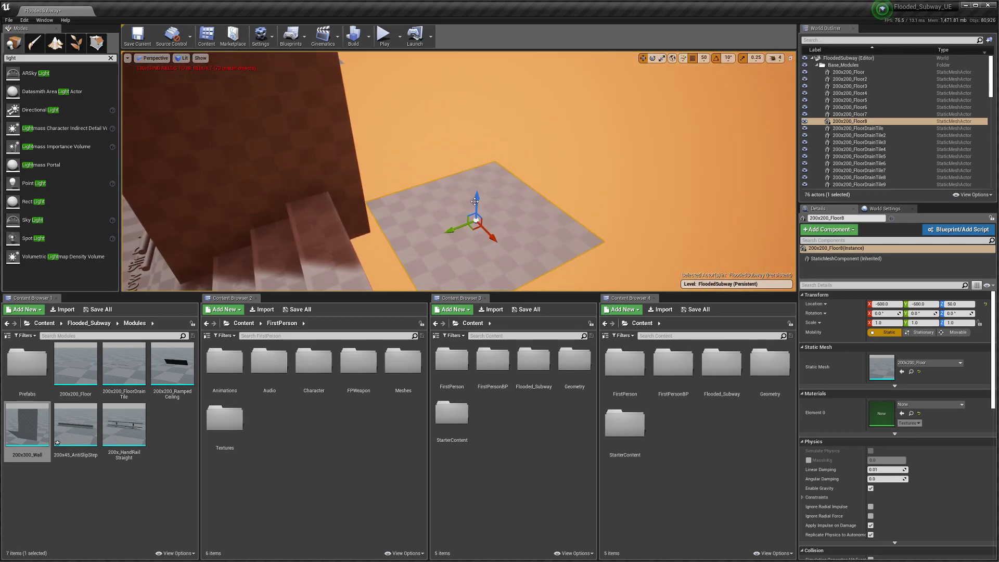
left_click_drag(458, 220, 465, 181)
right_click_drag(465, 181, 465, 181)
Step: Duplicate AntiSlipStep4 and, with 10-unit snapping, place the copy at Y -460, height 80
left_click(465, 180)
right_click_drag(464, 221, 464, 221)
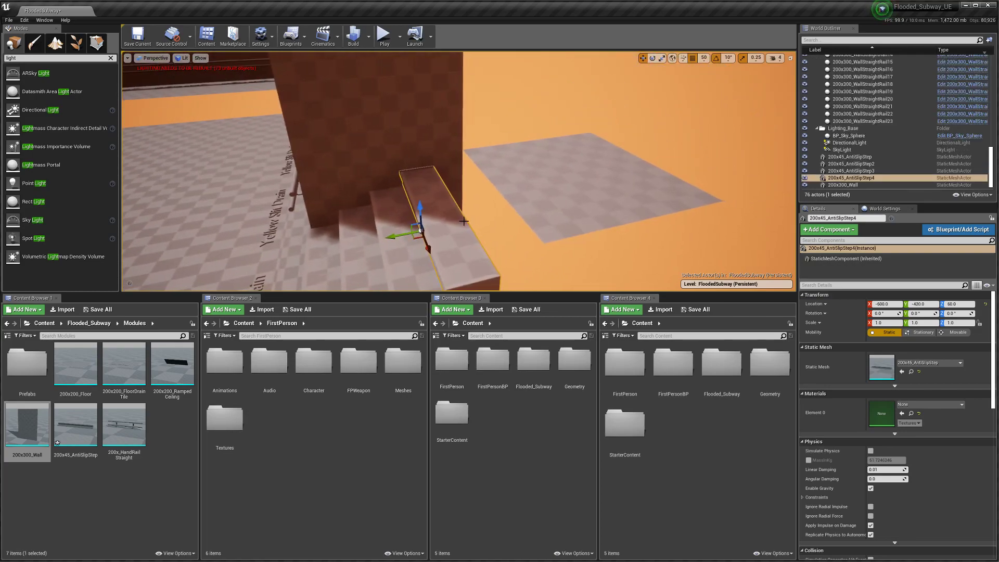
key("ctrl+w")
left_click_drag(391, 235, 422, 234)
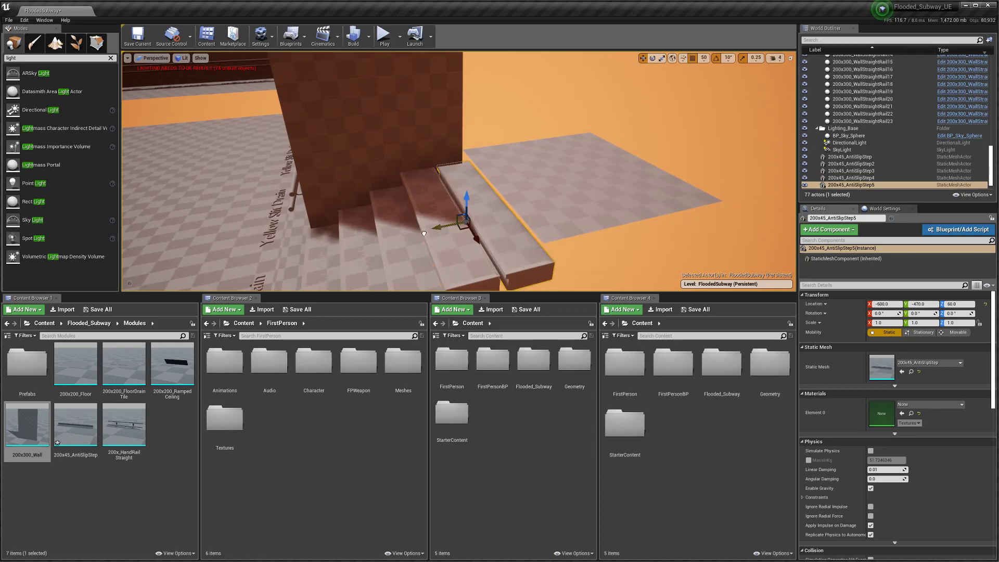
left_click(703, 58)
left_click(708, 91)
left_click_drag(493, 173, 492, 174)
left_click_drag(438, 157, 453, 112)
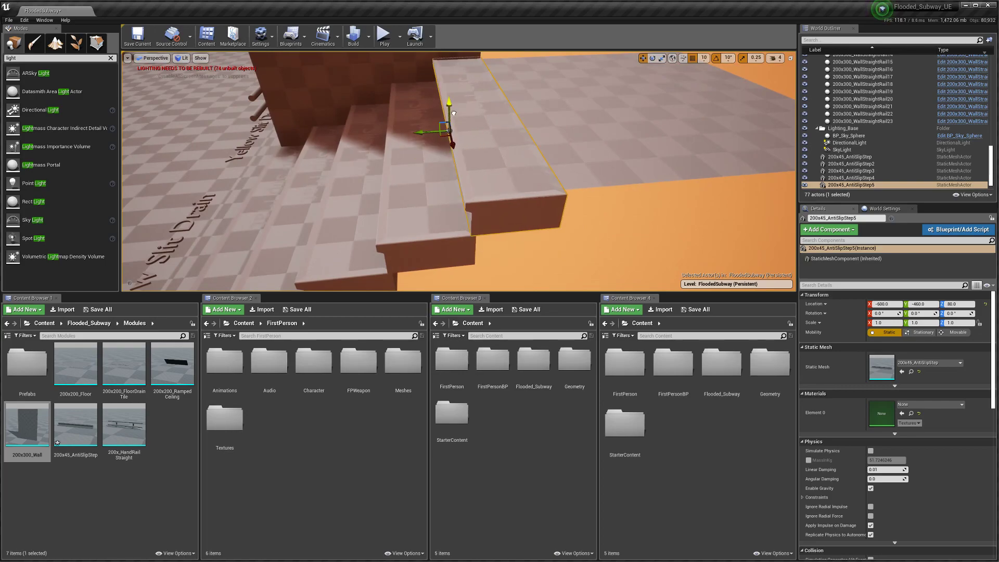
right_click_drag(453, 112, 481, 153)
mouse_move(489, 196)
right_mouse_down()
mouse_move(512, 197)
mouse_move(489, 196)
mouse_move(463, 214)
mouse_move(450, 207)
mouse_move(447, 218)
mouse_move(359, 213)
mouse_move(358, 194)
mouse_move(360, 218)
mouse_move(359, 206)
mouse_move(492, 205)
right_mouse_up()
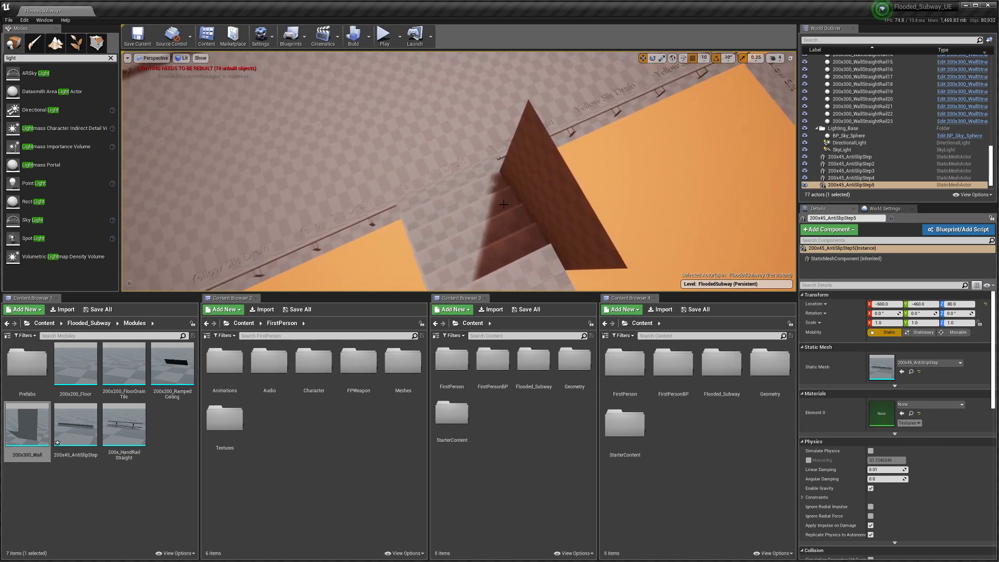
Step: Copy the stair wall and move the second wall across to X -480
left_click(551, 218)
right_click_drag(551, 219, 550, 218)
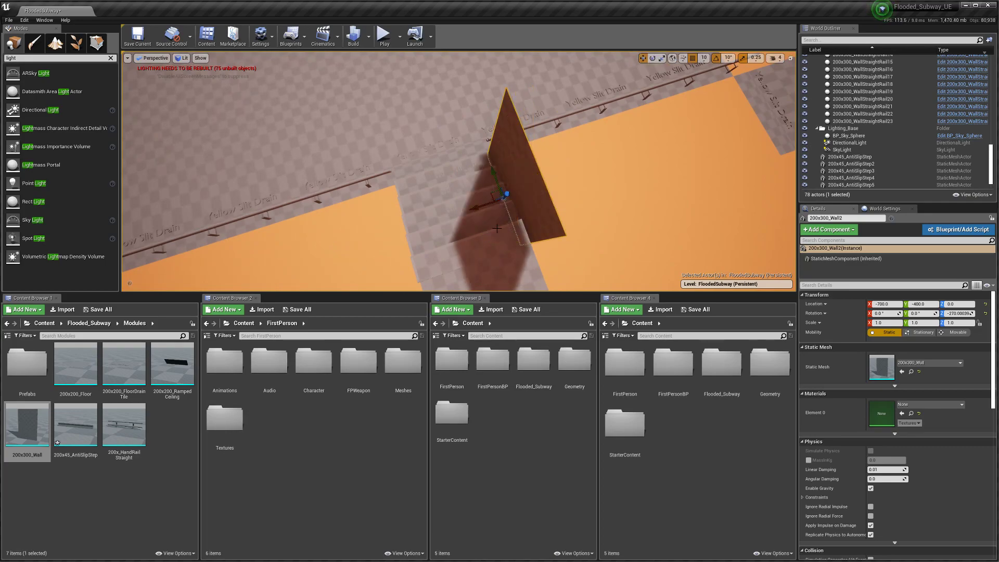
left_click_drag(445, 214, 381, 242)
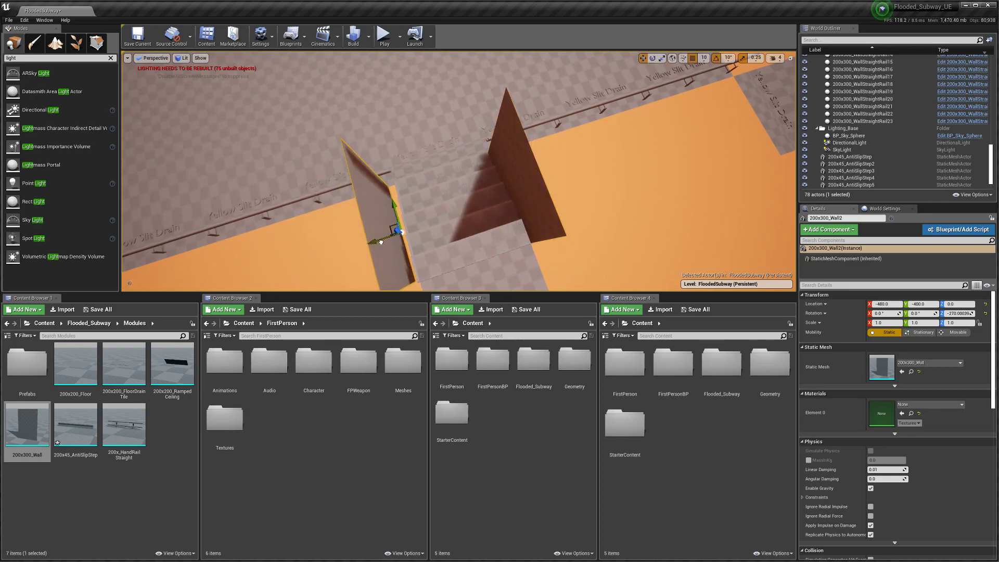
right_click_drag(389, 239, 208, 229)
Step: Select both walls, duplicate them, then delete the unwanted extra copies
left_click(454, 183)
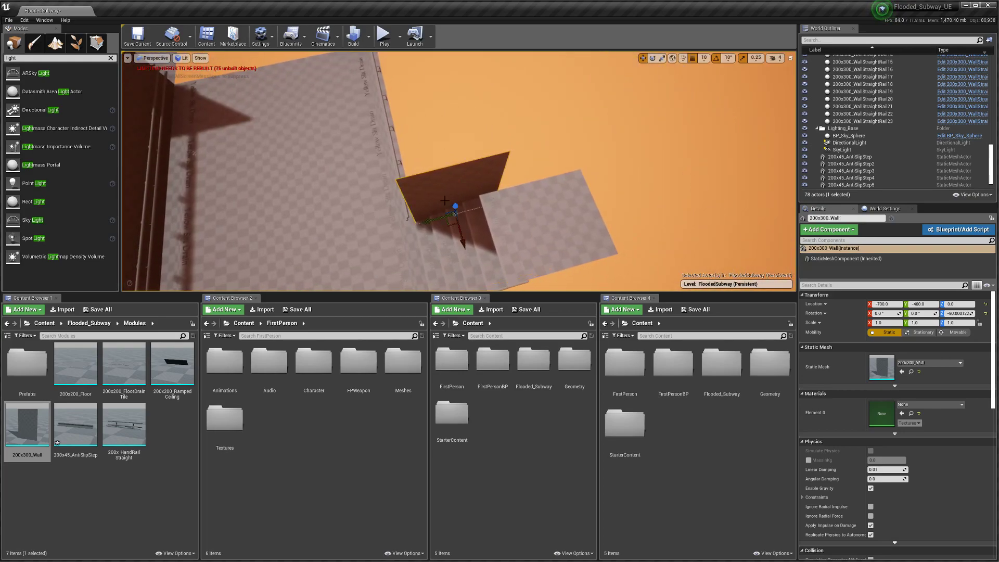
right_click_drag(453, 183, 536, 182)
right_click_drag(459, 213, 598, 210)
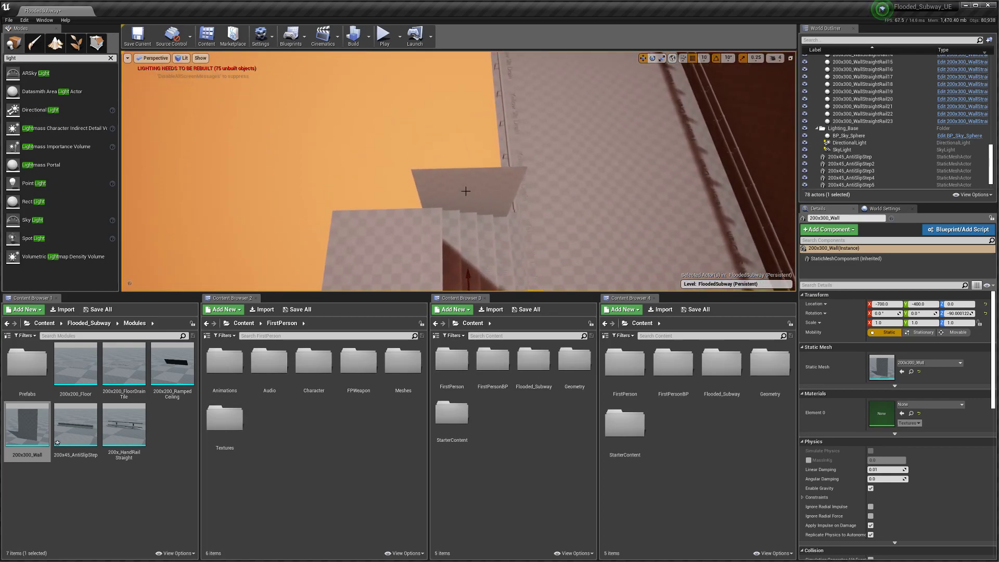
left_click(466, 192, "ctrl")
right_click_drag(493, 238, 239, 247)
left_click_drag(471, 231, 529, 210, "alt")
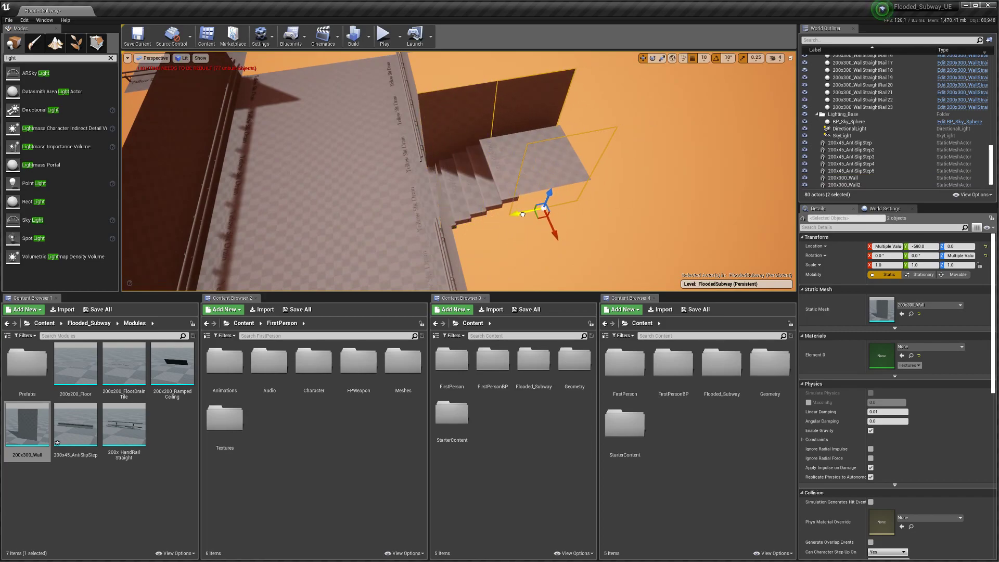
right_click_drag(509, 220, 509, 204)
key("d")
key("Delete")
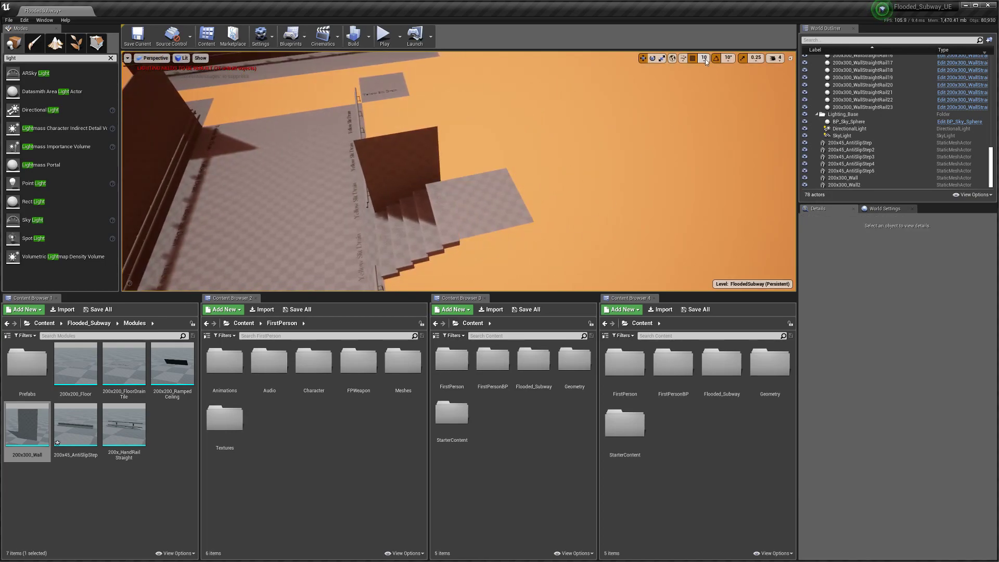
Step: With 100-unit snapping, copy both walls to Y -600 and raise them by 100
left_click(705, 61)
left_click(707, 108)
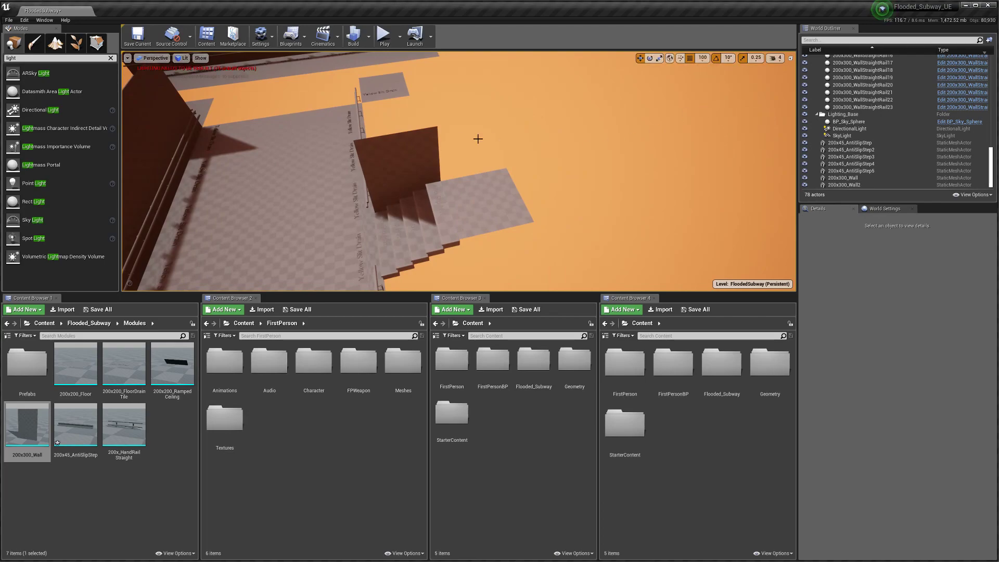
left_click(402, 188)
key("d")
right_click_drag(397, 194, 198, 194)
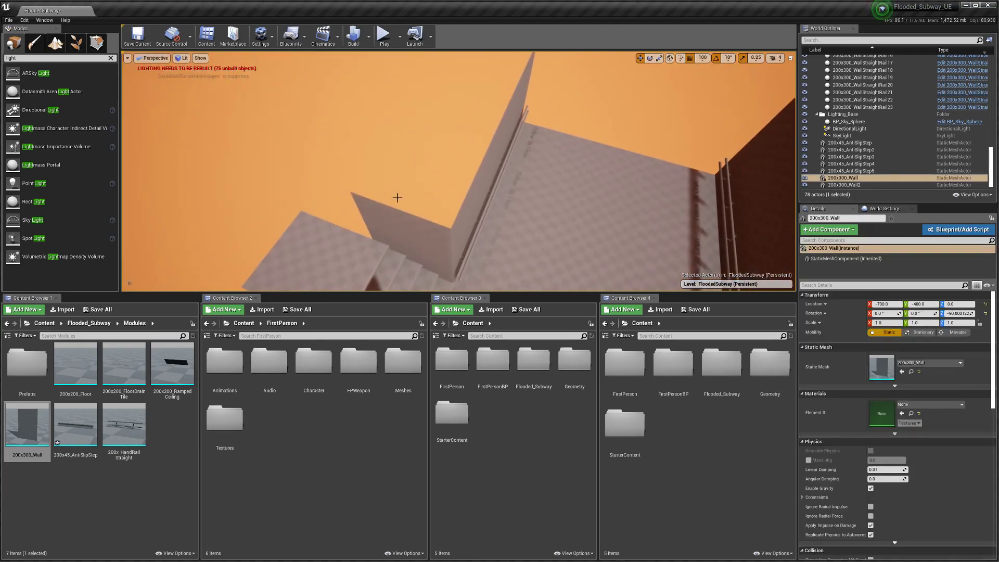
left_click(396, 219, "ctrl")
right_click_drag(396, 219, 202, 214)
key("d")
key("ctrl+w")
left_click_drag(386, 255, 468, 224)
right_click_drag(461, 233, 560, 137)
key("a")
Step: Make the 3D viewport taller, inspect the landing, and save the FloodedSubway map
key("w")
right_click_drag(457, 172, 408, 309)
key("s")
left_click_drag(409, 293, 412, 419)
right_click_drag(385, 307, 427, 373)
left_click(150, 45)
key("d")
right_click_drag(246, 144, 246, 145)
left_click(148, 43)
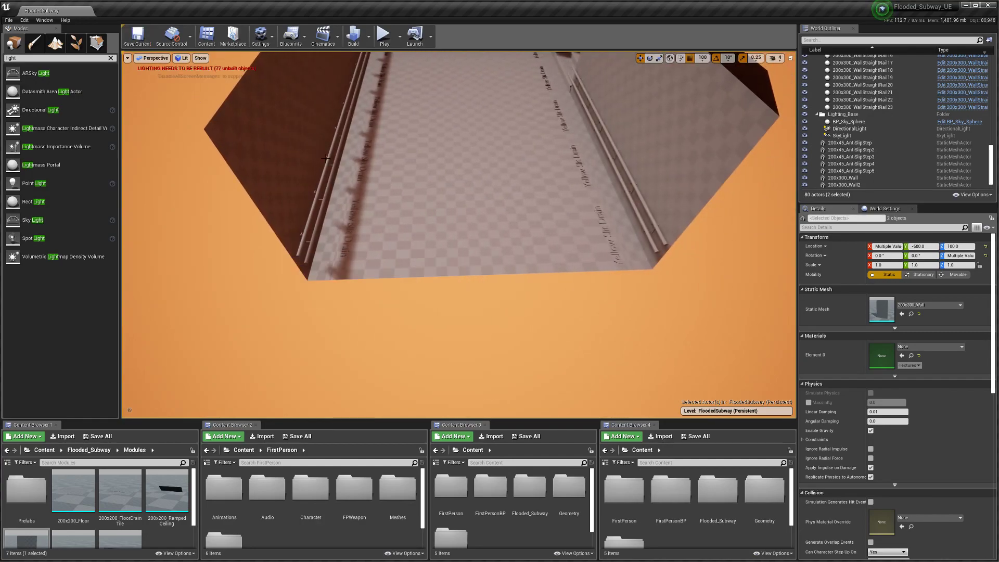
mouse_move(355, 190)
right_mouse_down()
mouse_move(355, 208)
mouse_move(370, 198)
right_mouse_up()
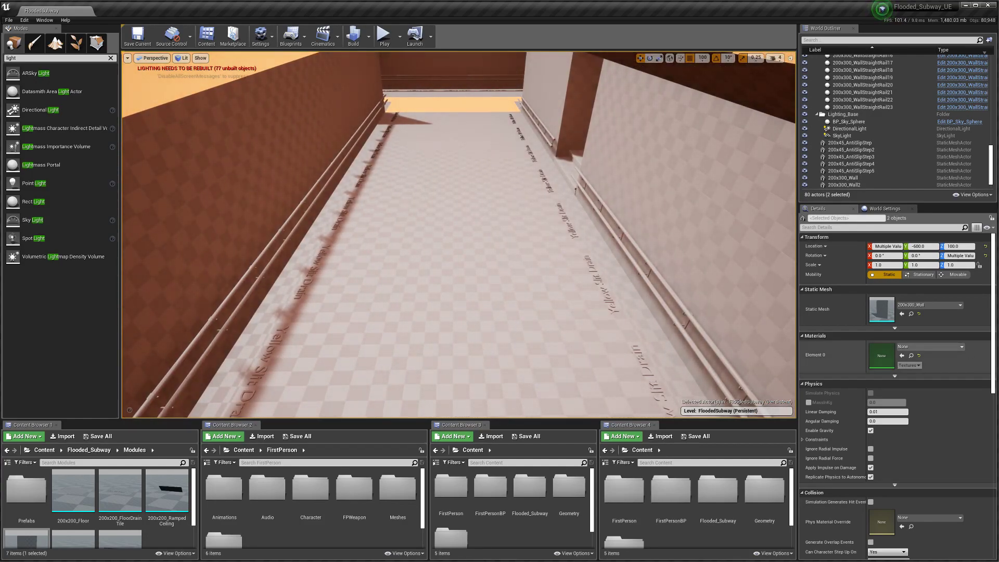
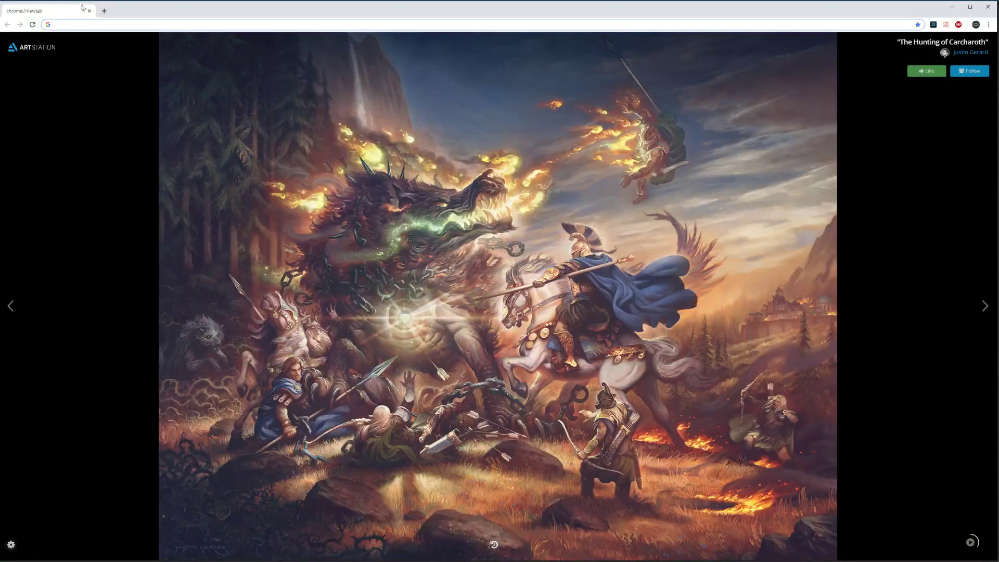
Step: Go to the GameTextures website and view all the Tile materials
type("gametextures.com")
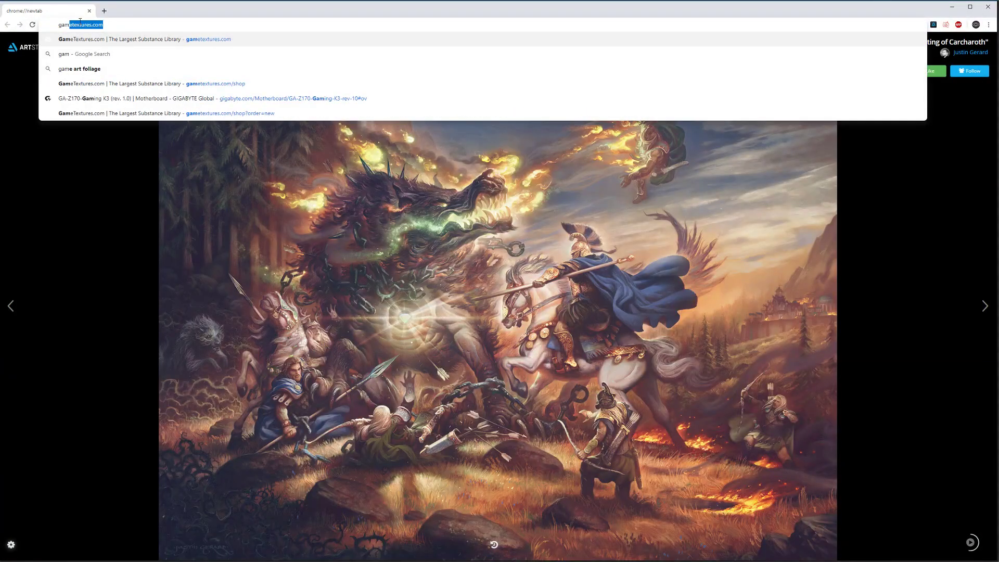
key("Return")
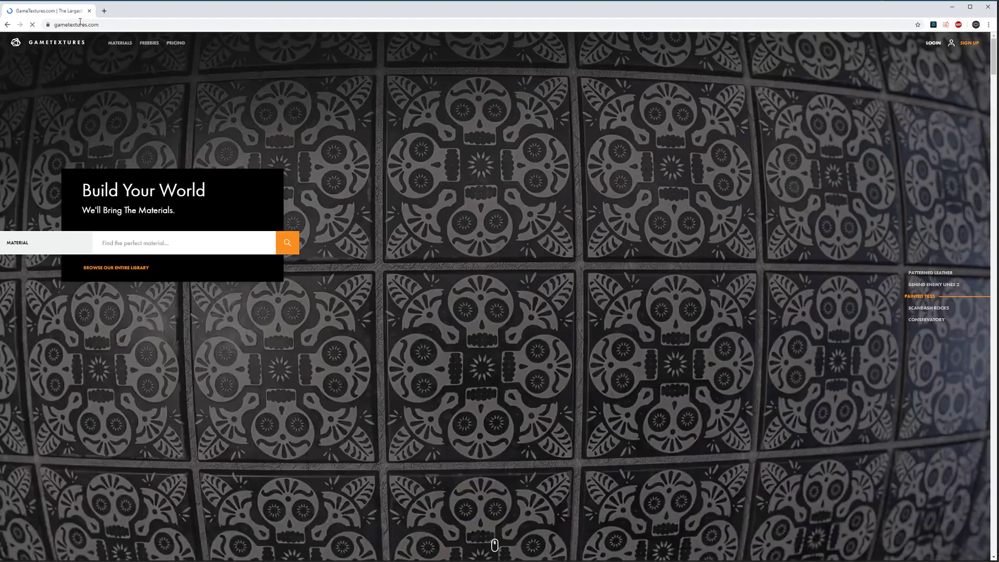
left_click(109, 45)
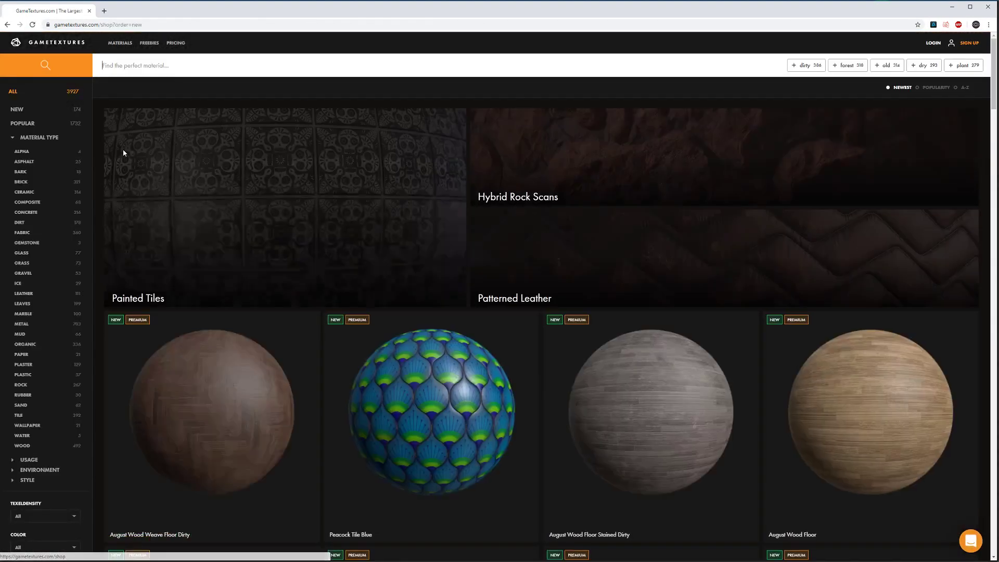
mouse_move(124, 153)
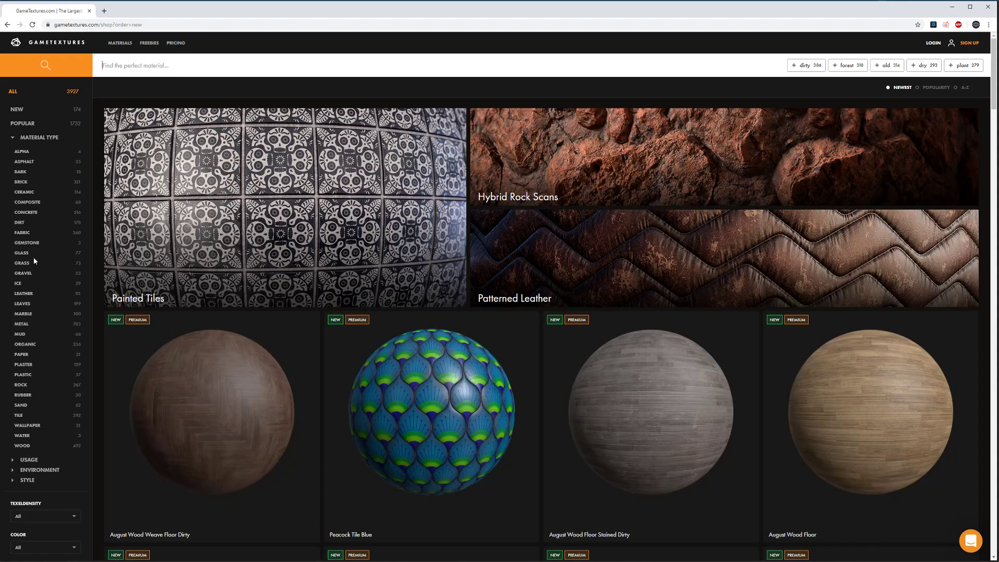
mouse_move(165, 244)
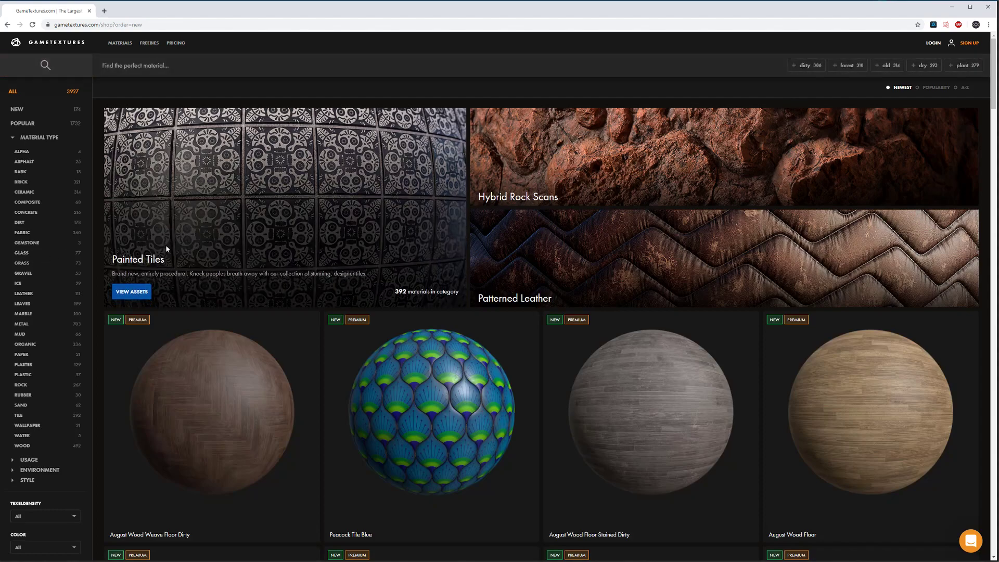
left_click(130, 292)
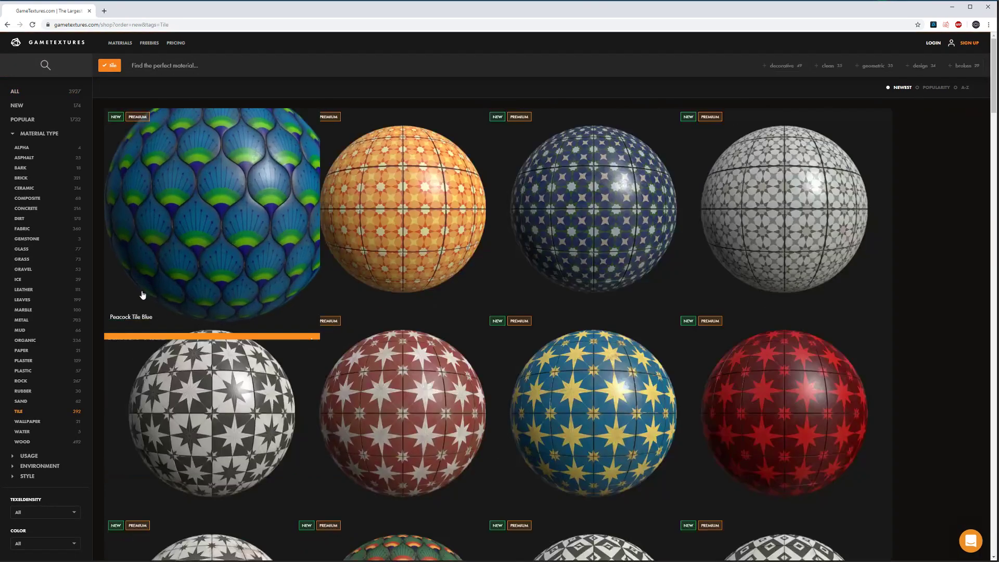
Step: Look at Polished Porcelain Tiles Broken, Modern Broken Square Tile and Modern Rectangle Tiles Offset Dirty
scroll(165, 290, "down", 20)
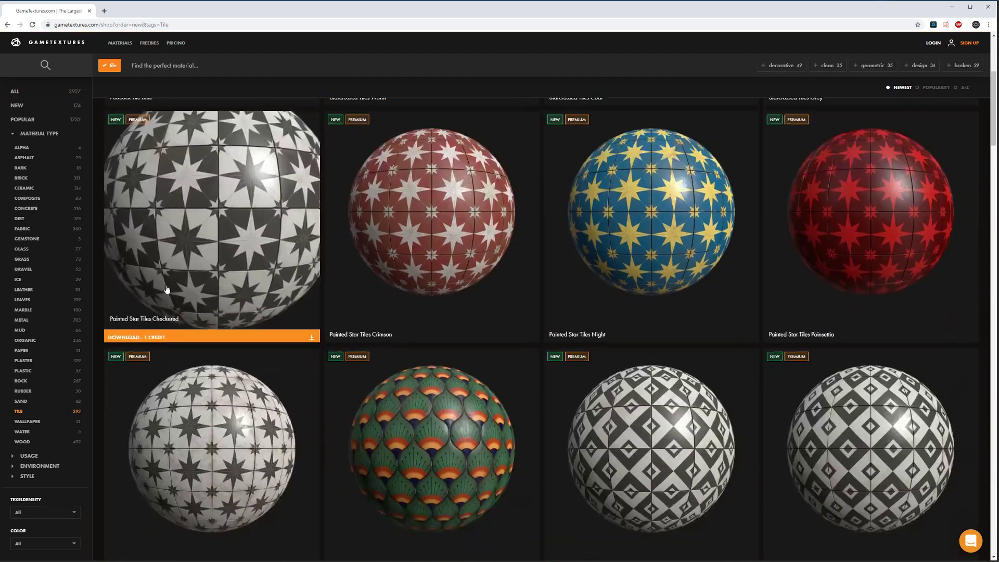
scroll(312, 331, "down", 14)
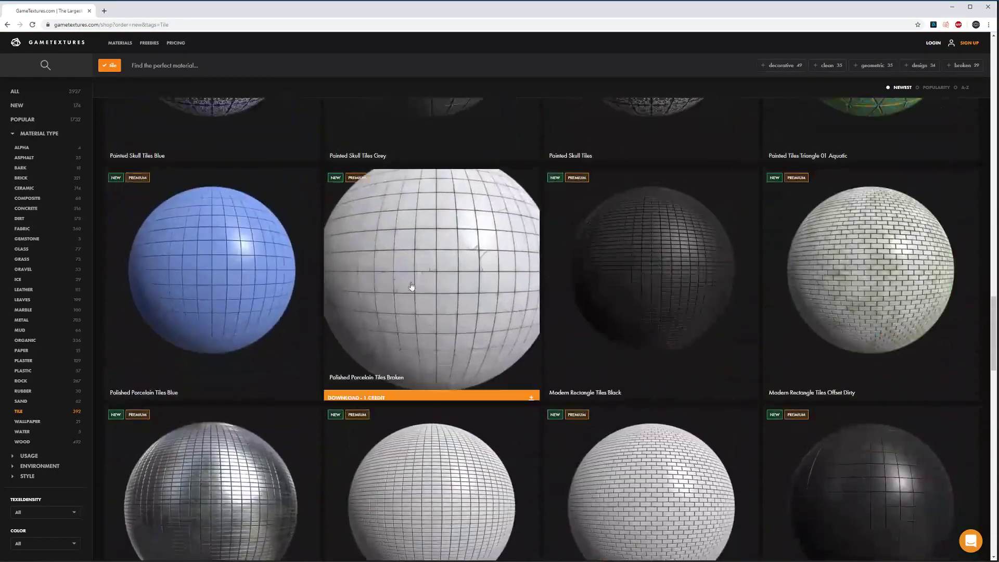
left_click(411, 287)
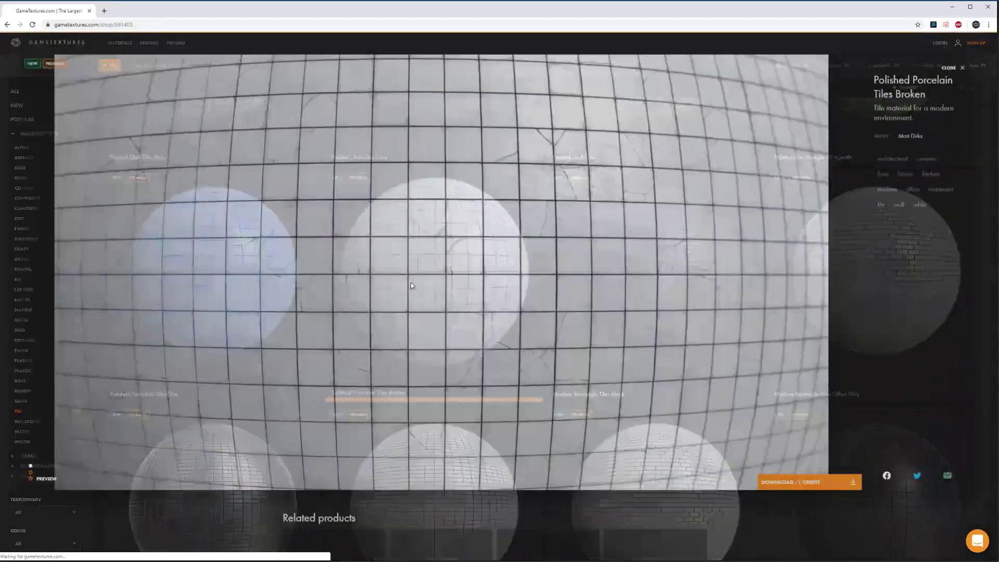
left_click(716, 503)
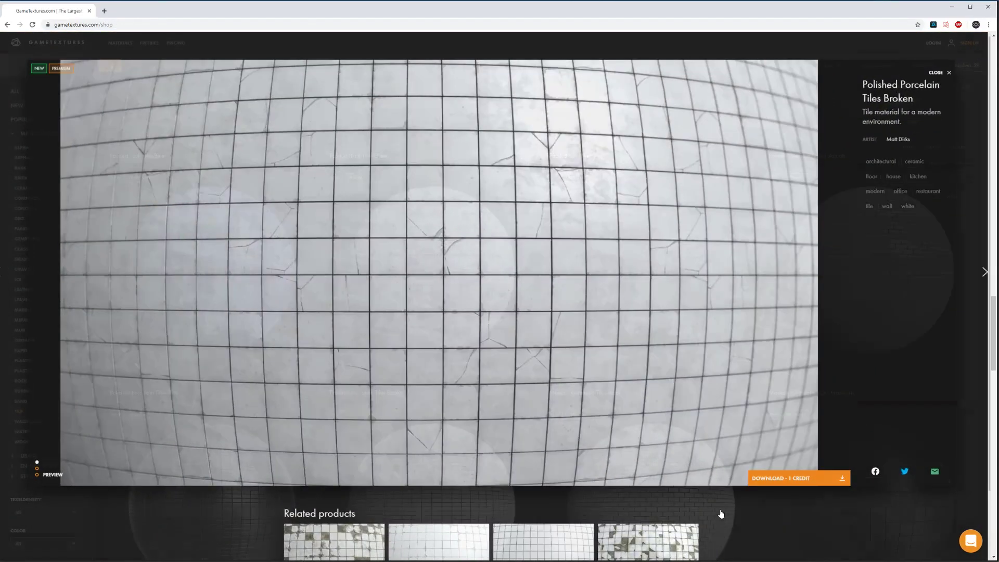
left_click(455, 338)
scroll(463, 517, "down", 3)
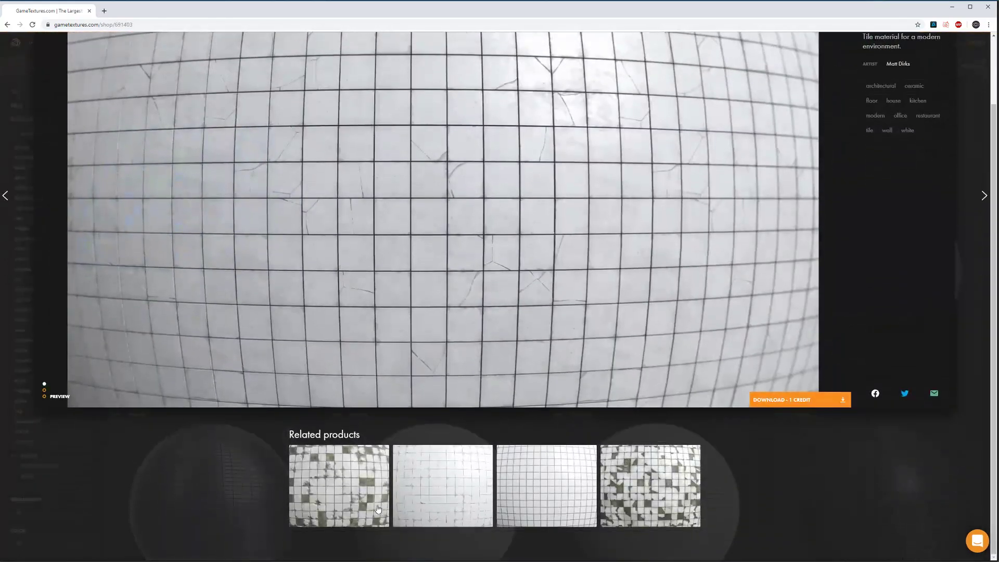
left_click(650, 487)
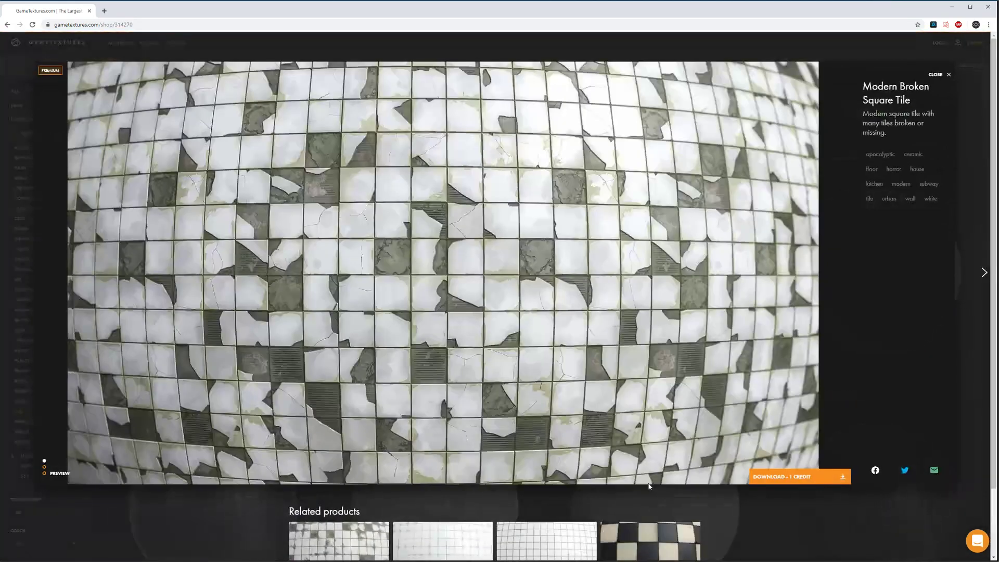
left_click(728, 526)
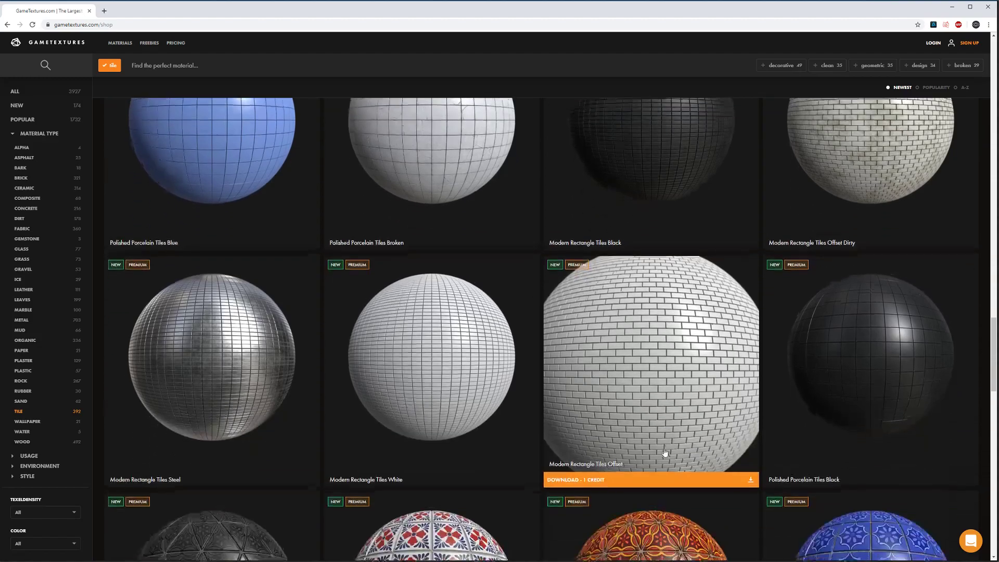
scroll(666, 453, "down", 3)
scroll(665, 454, "up", 4)
left_click(852, 284)
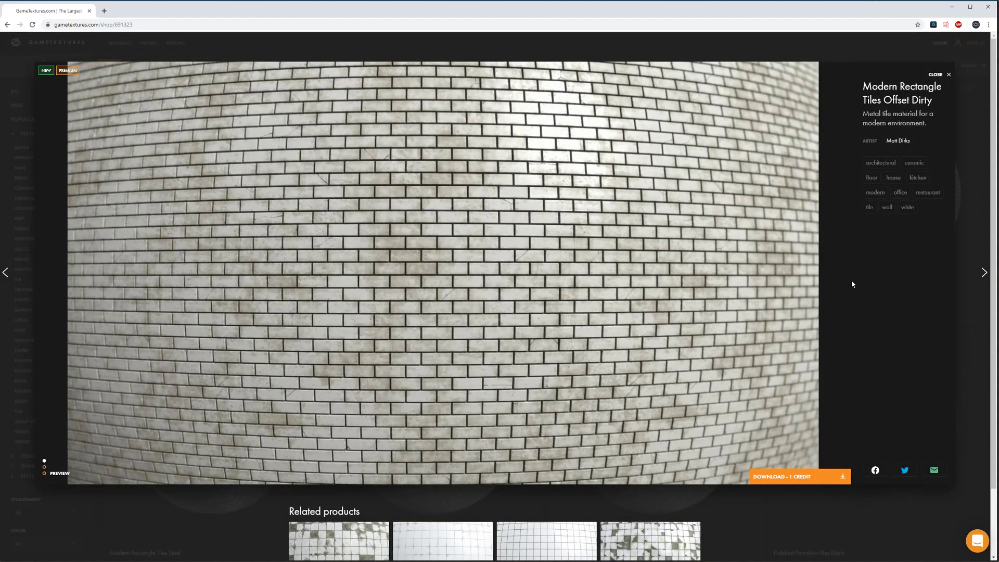
left_click(731, 508)
Step: Check Polished Porcelain Tiles White and scroll further through the tile listing
scroll(495, 401, "down", 5)
scroll(496, 406, "down", 5)
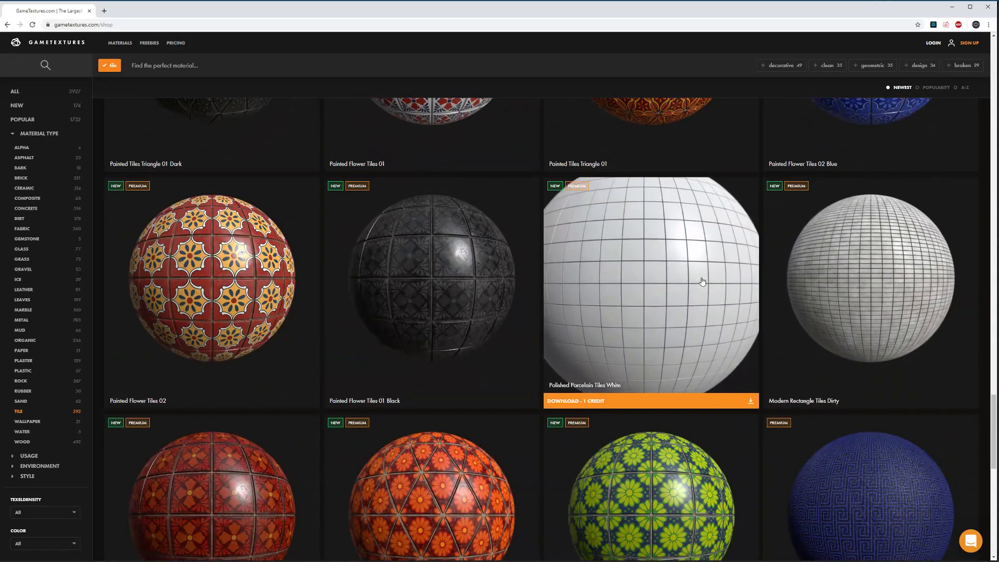
left_click(702, 280)
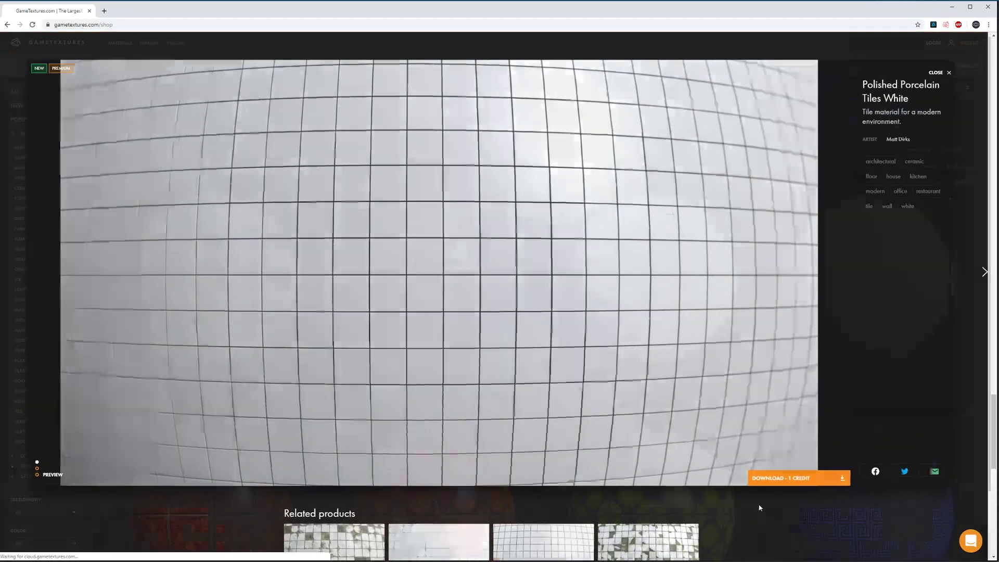
left_click(757, 501)
scroll(500, 406, "down", 10)
scroll(500, 404, "down", 15)
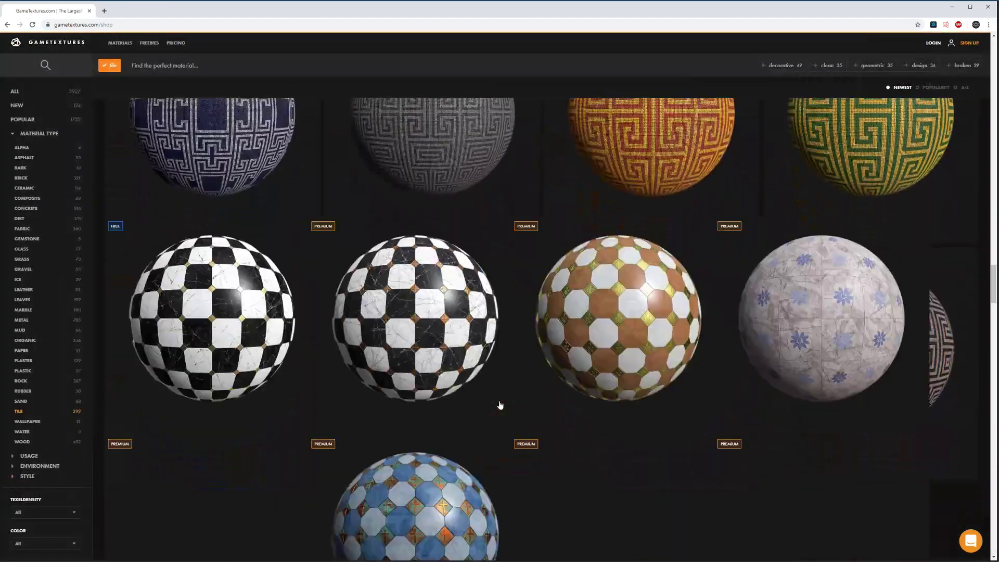
scroll(500, 405, "down", 15)
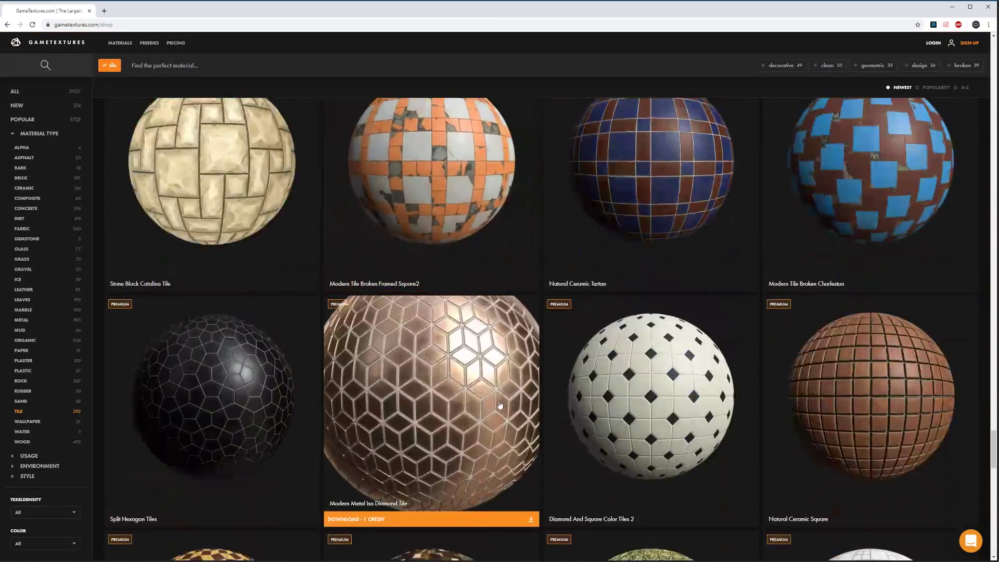
scroll(499, 404, "up", 5)
Step: Try downloading Modern Tile Broken Framed Square2, dismiss the premium notice and close it
left_click(449, 328)
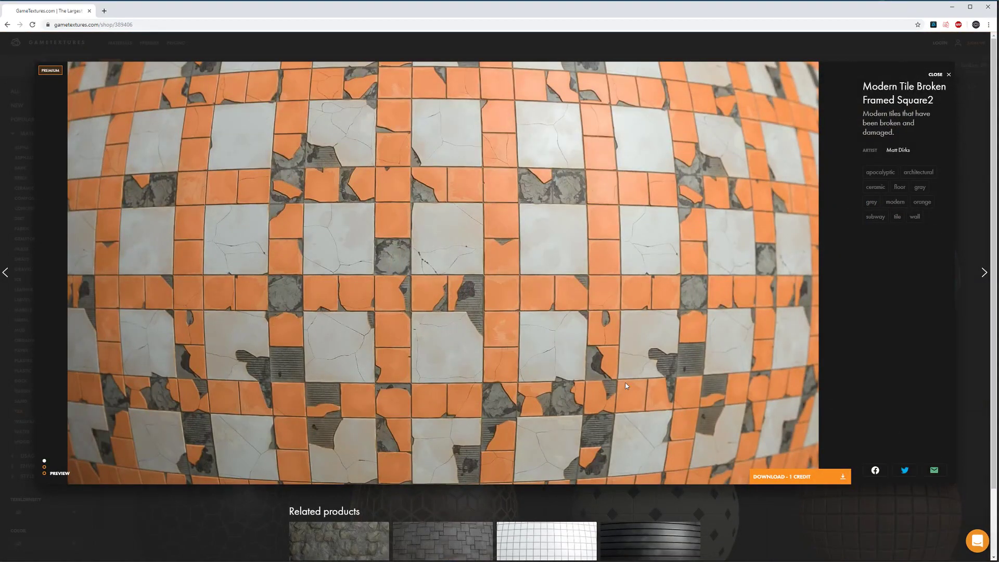
left_click(840, 479)
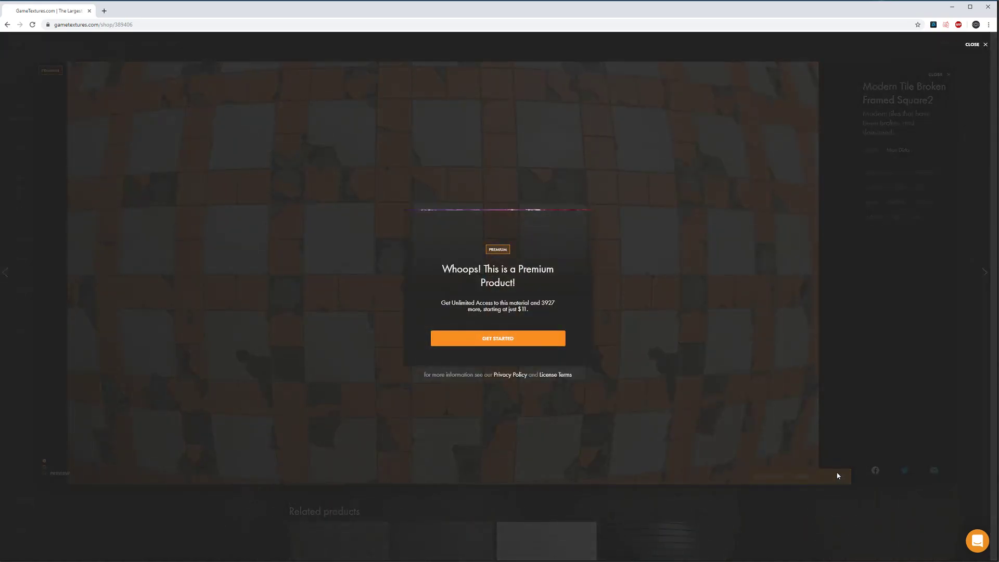
left_click(597, 410)
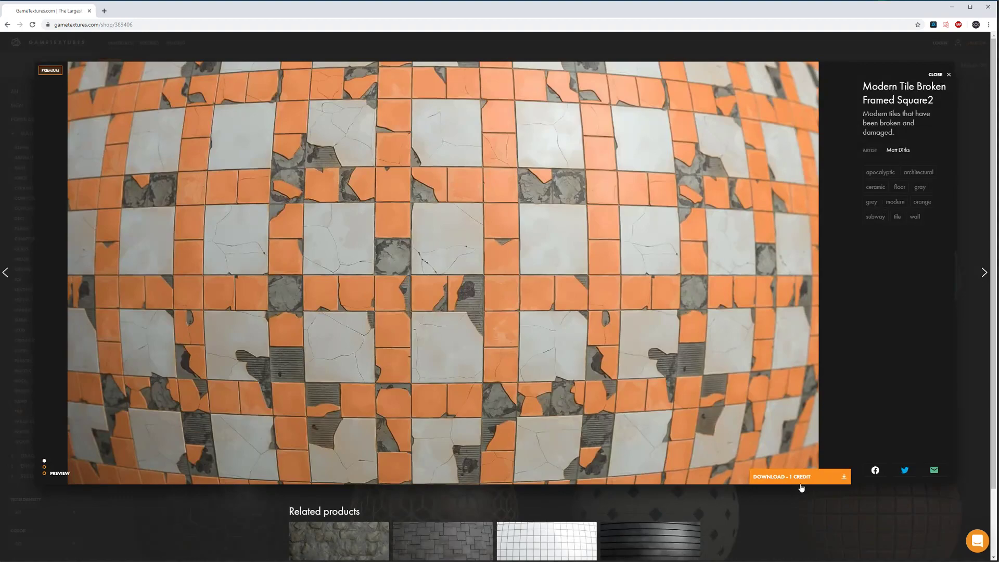
left_click(947, 73)
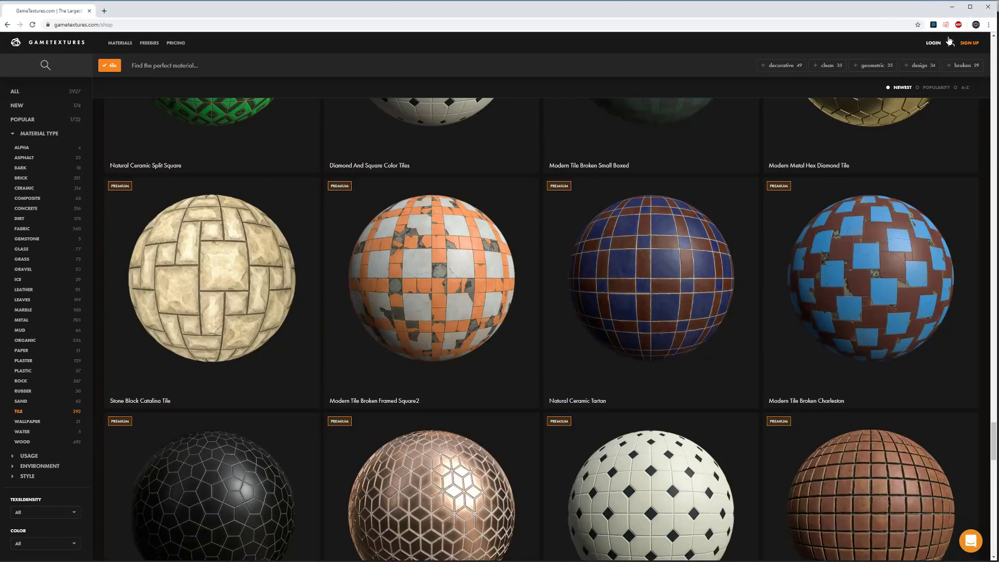
Step: Log in and download Modern Tile Broken Framed Square2 with the Substance engine format, then minimise Chrome
left_click(934, 42)
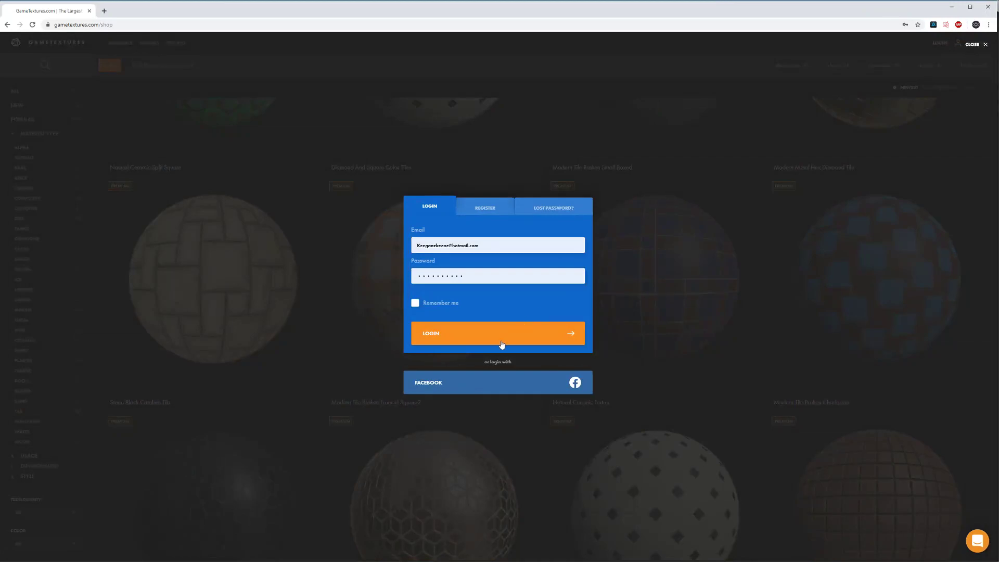
left_click(500, 342)
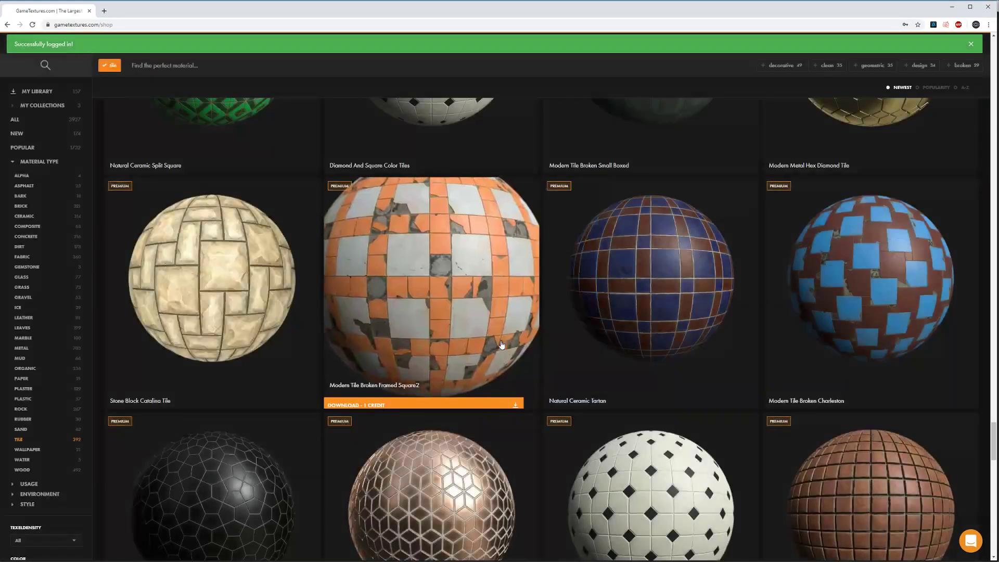
left_click(517, 401)
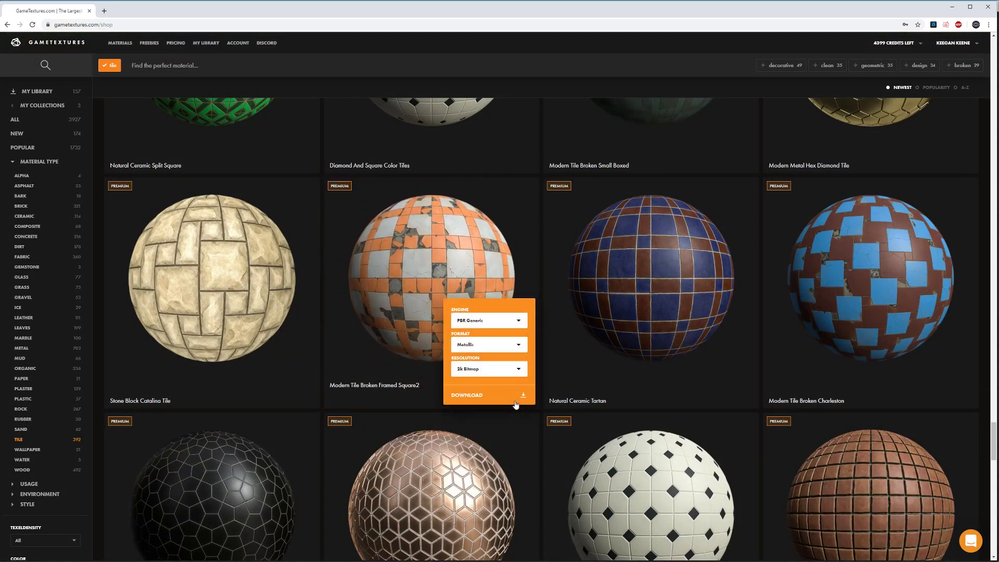
left_click(482, 321)
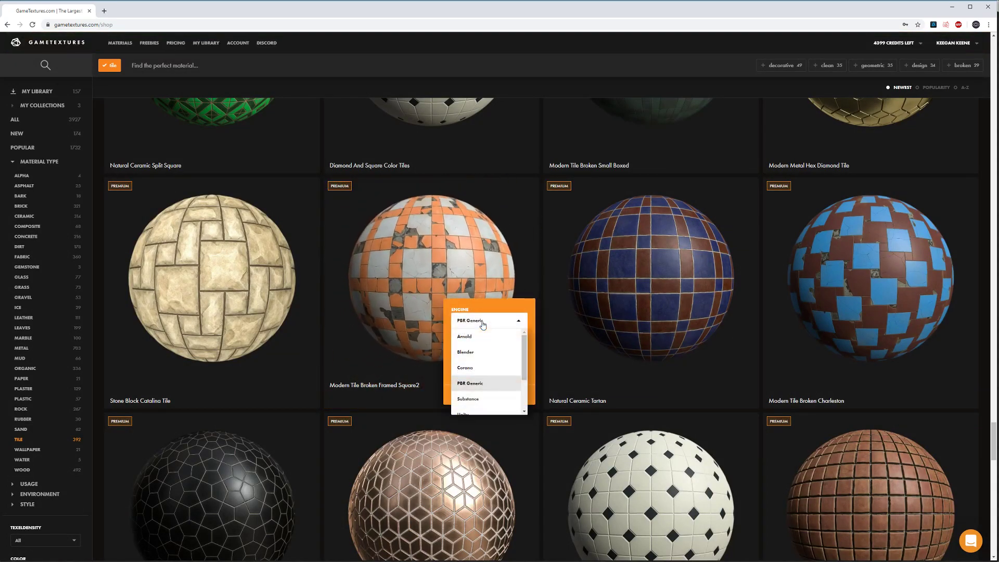
left_click(479, 399)
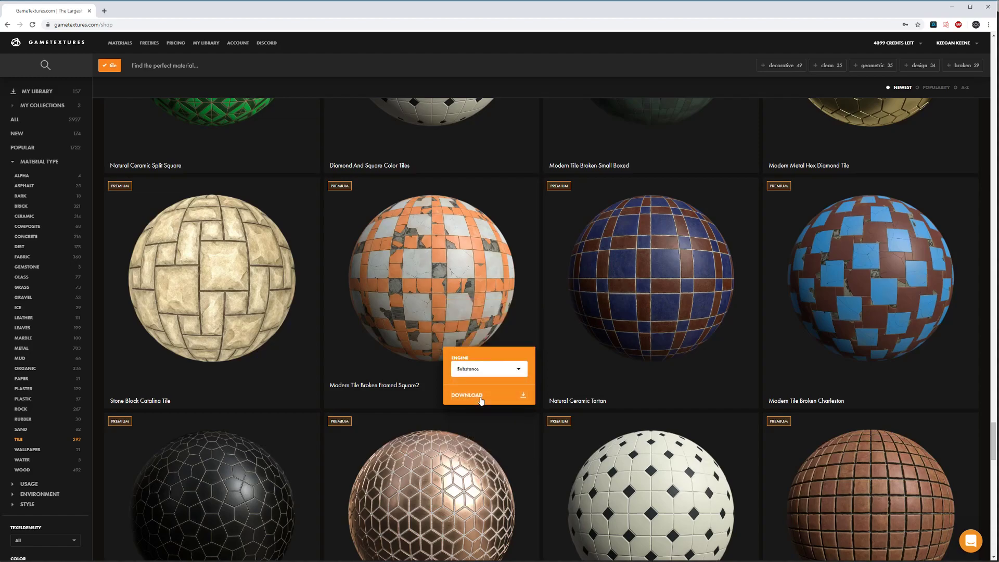
left_click(523, 395)
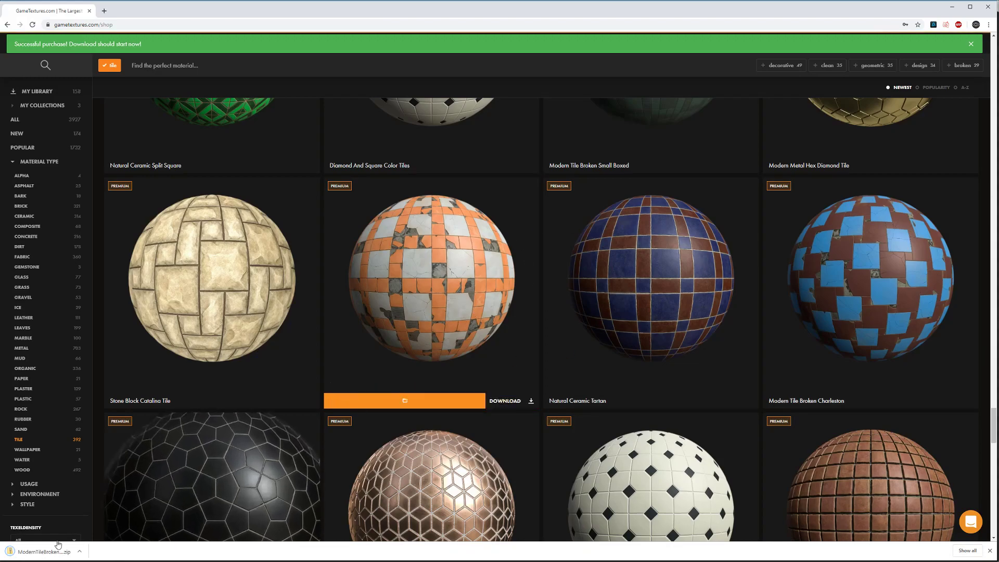
right_click(40, 556)
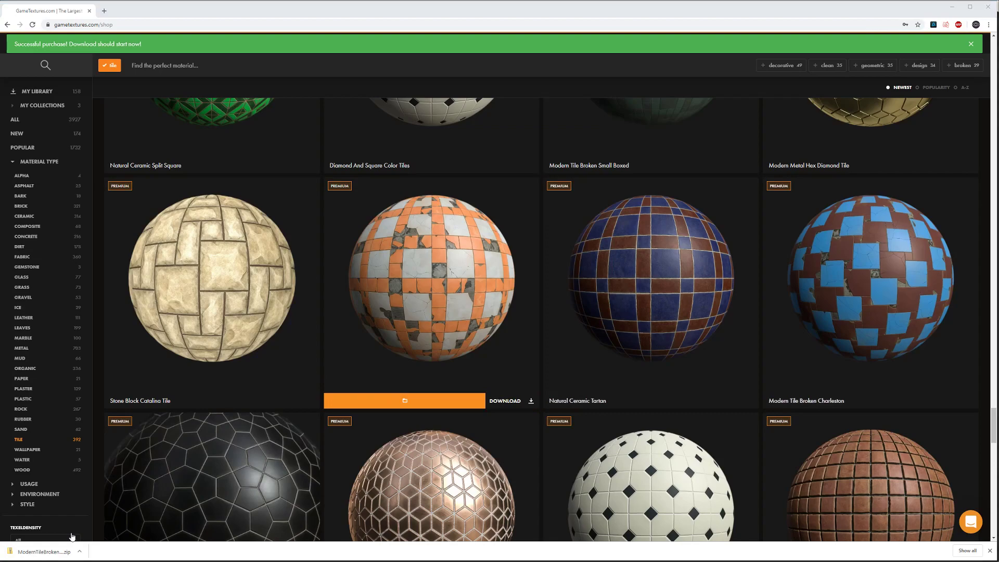
left_click(951, 11)
Step: Open the downloaded Framed Square2 zip and, in a second window, go up to Flooded_Subway
left_click_drag(0, 19, 426, 122)
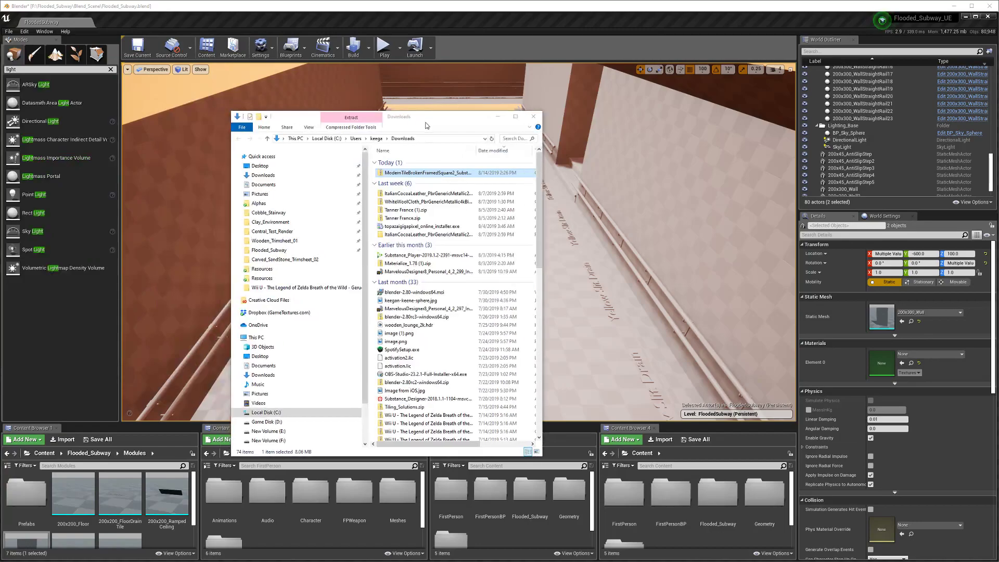
double_click(419, 175)
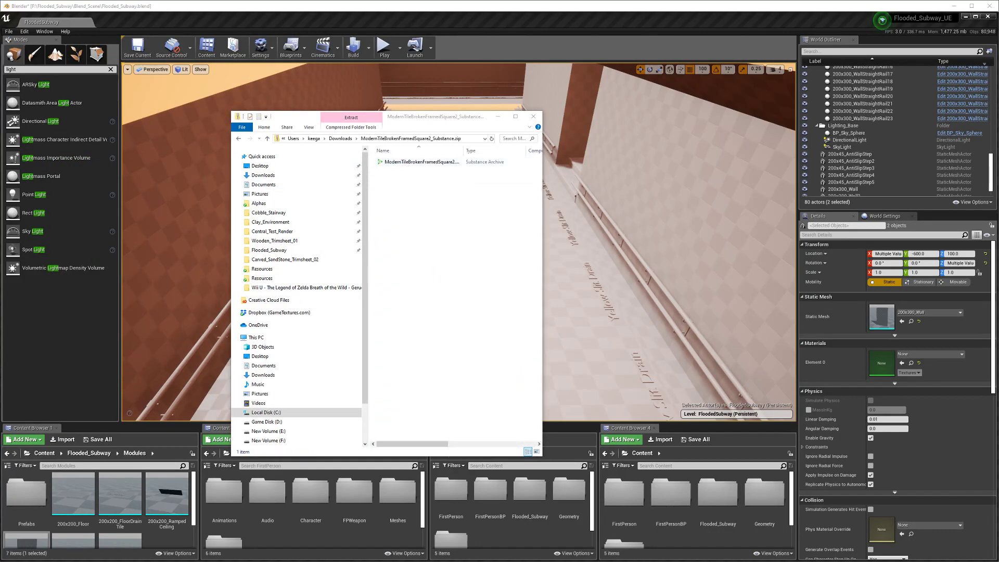
left_click_drag(0, 28, 783, 134)
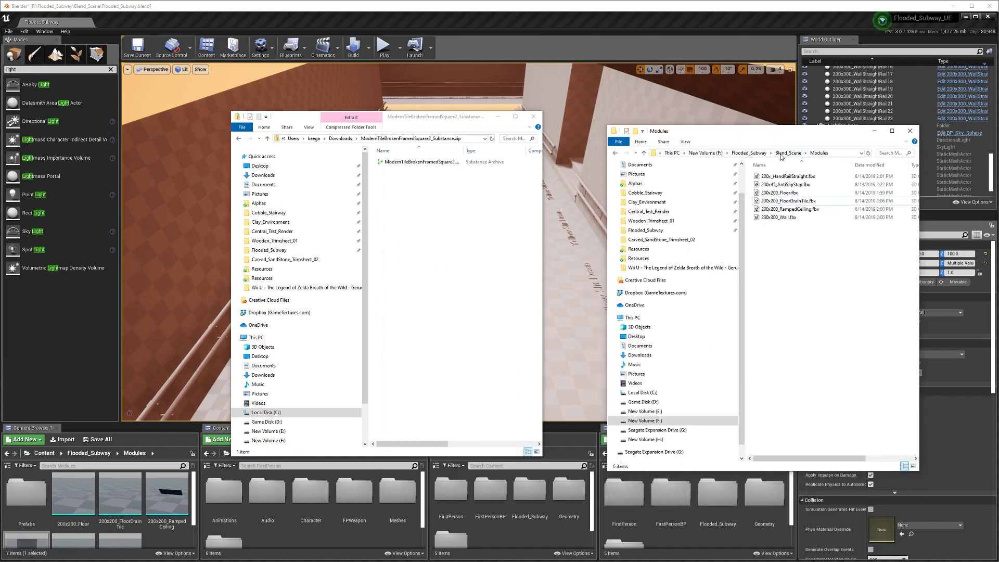
left_click(787, 153)
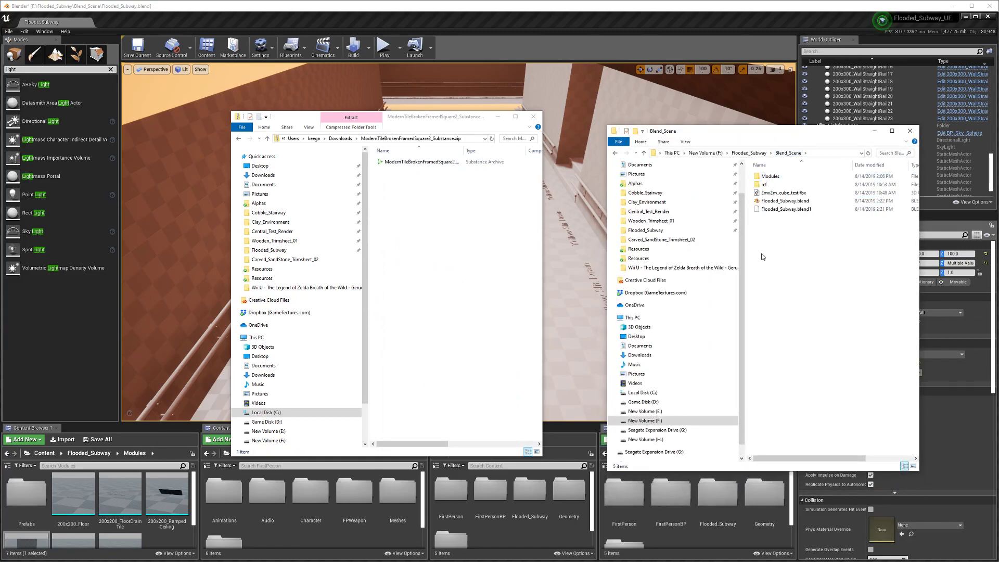
left_click(750, 153)
Step: Create a Textures folder in Flooded_Subway and open it
right_click(778, 263)
mouse_move(821, 359)
left_click(890, 357)
type("Textures")
key("Return")
double_click(779, 195)
Step: Create a Broken_Tiles subfolder and copy the tile .sbsar from the zip into it
left_click(481, 185)
right_click(762, 242)
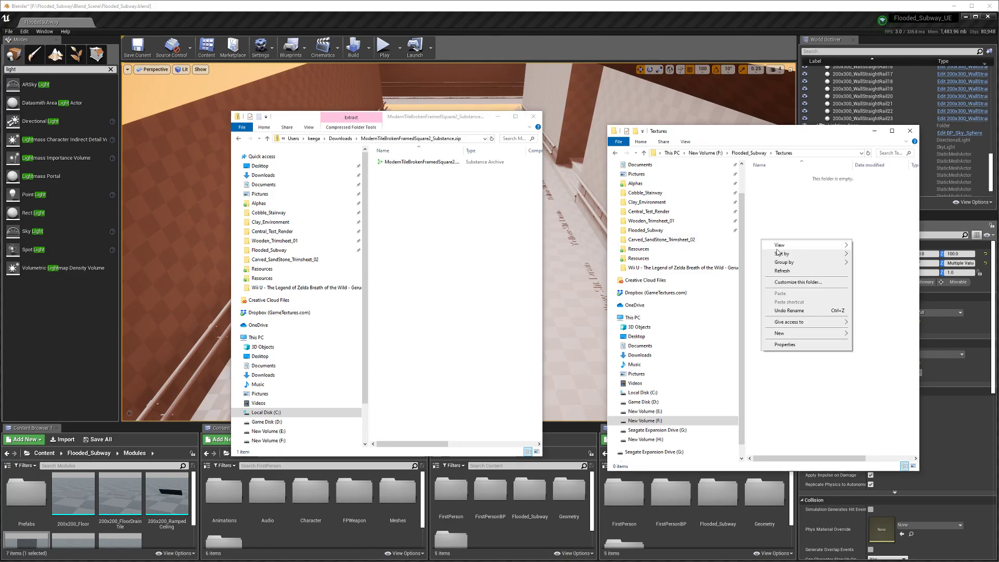
mouse_move(801, 333)
left_click(865, 335)
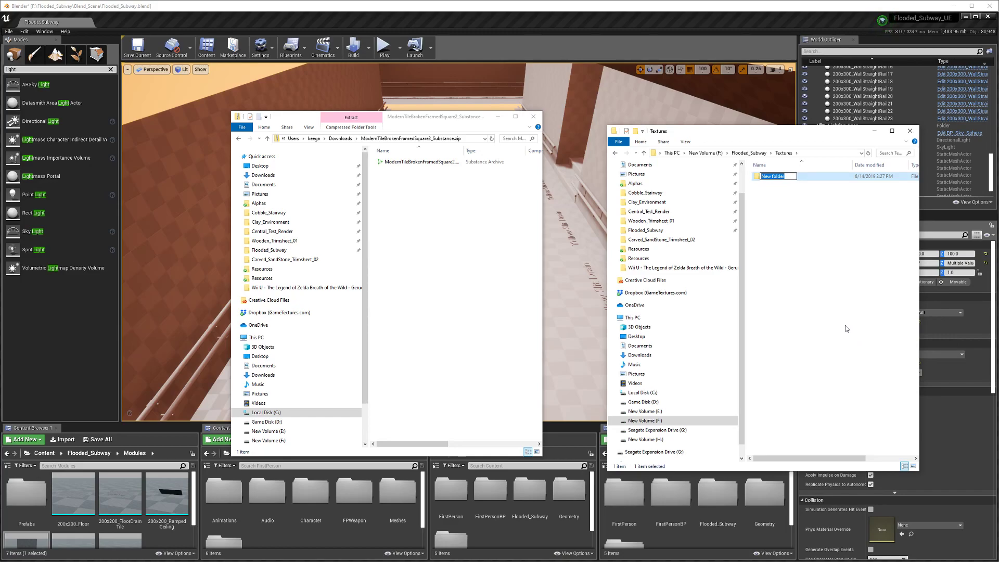
type("Broken_Tiles")
key("Return")
left_click(421, 162)
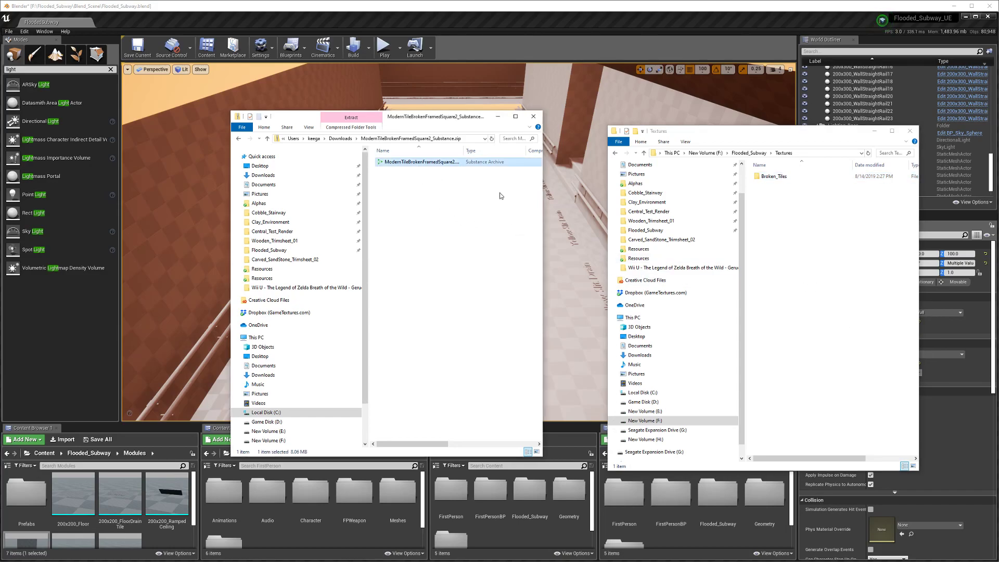
double_click(770, 177)
left_click_drag(421, 162, 770, 219)
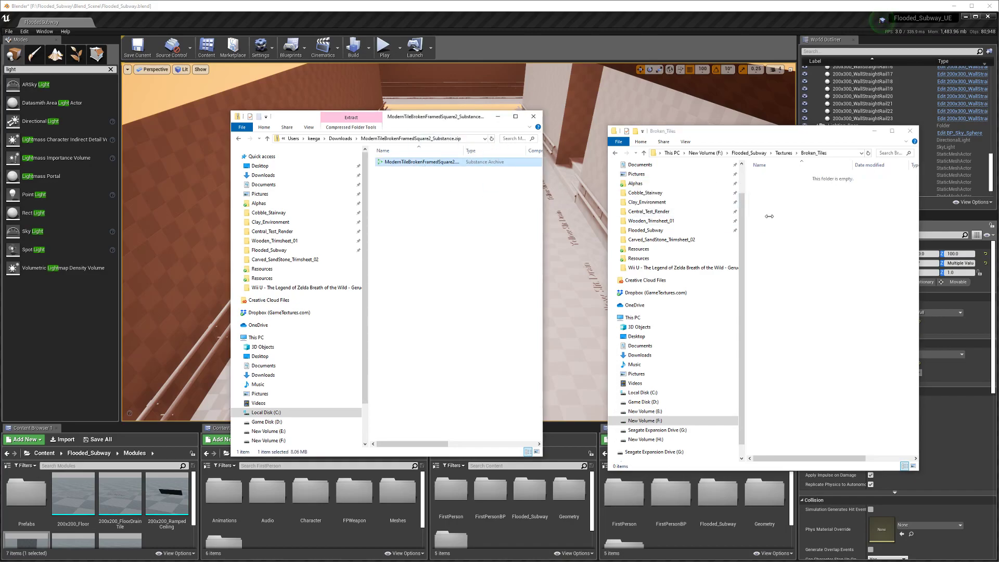
Step: Add Subway_Trimsheet and Metal_Trimsheet subfolders to Textures
left_click(643, 153)
right_click(776, 222)
mouse_move(804, 307)
left_click(884, 308)
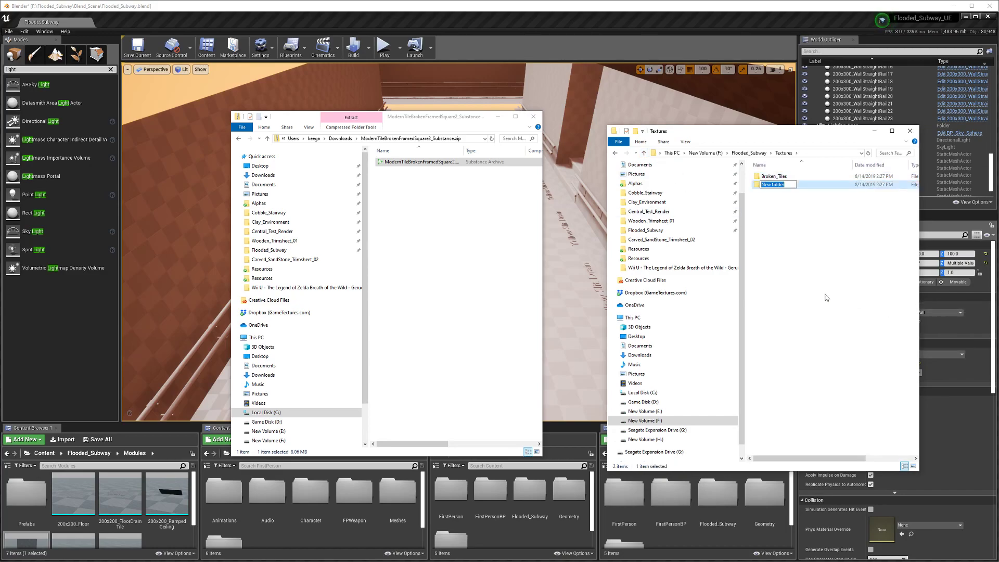
type("Subway_Trimsheet")
left_click(802, 258)
right_click(802, 259)
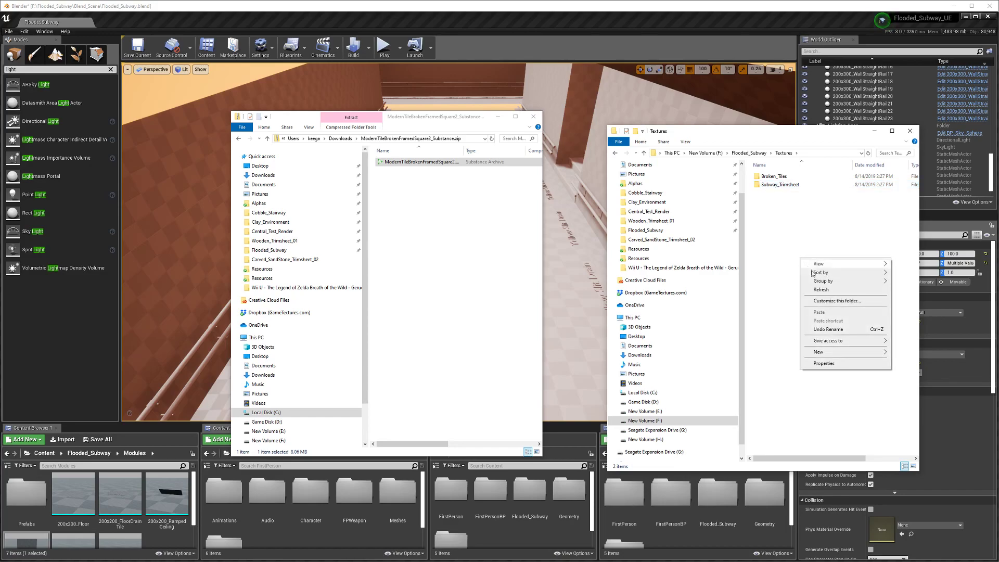
mouse_move(834, 356)
left_click(899, 353)
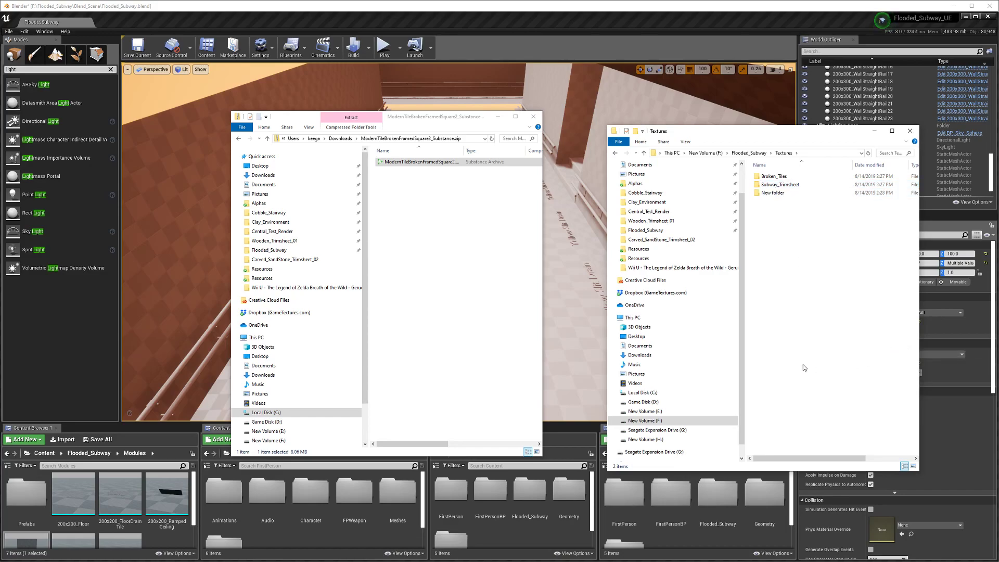
type("Metal")
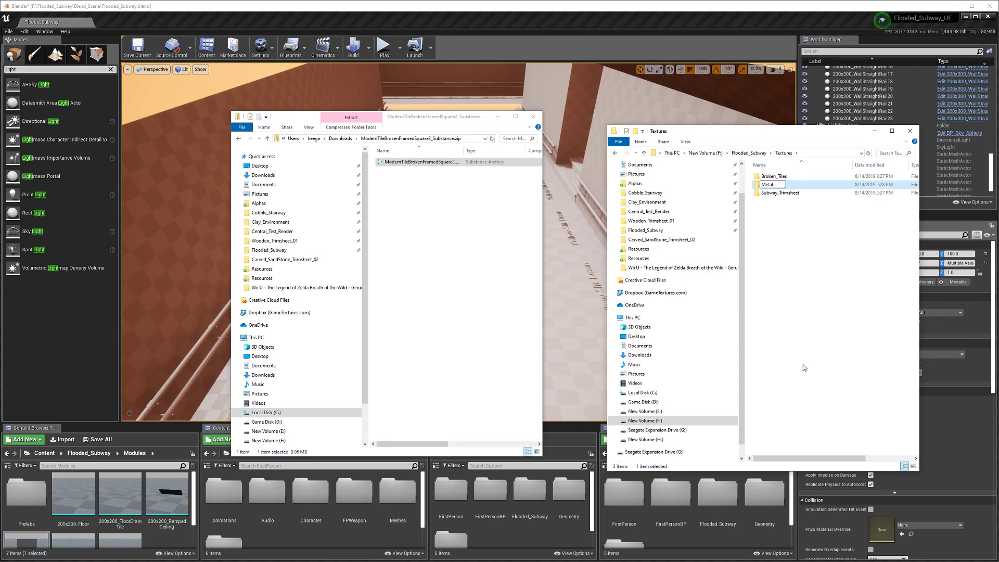
type("_Trimsheet")
key("Return")
Step: Open Broken_Tiles, move its window left, and minimise Blender to reveal Unreal
left_click(789, 276)
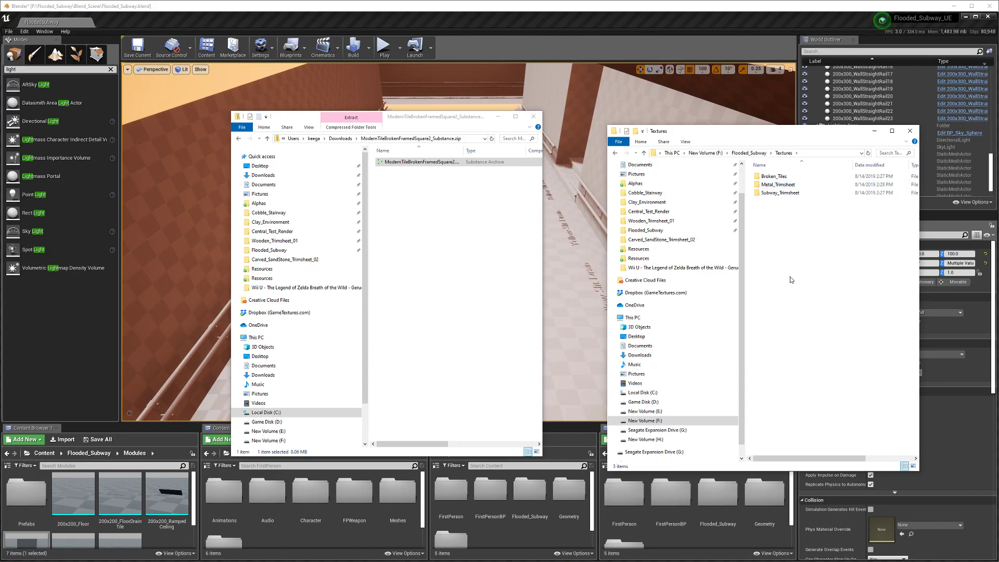
left_click(791, 178)
double_click(792, 178)
left_click_drag(847, 131, 22, 138)
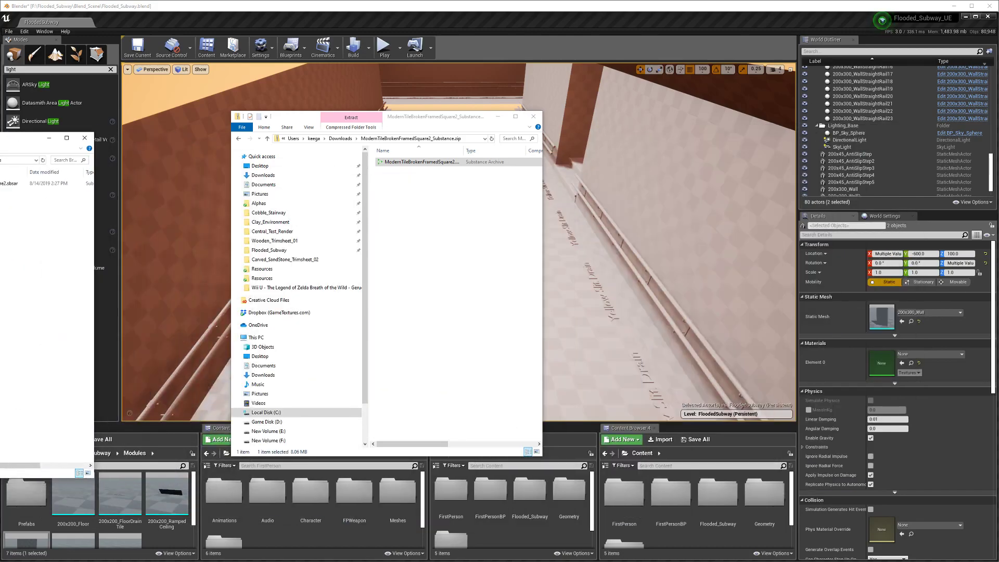
left_click(142, 7)
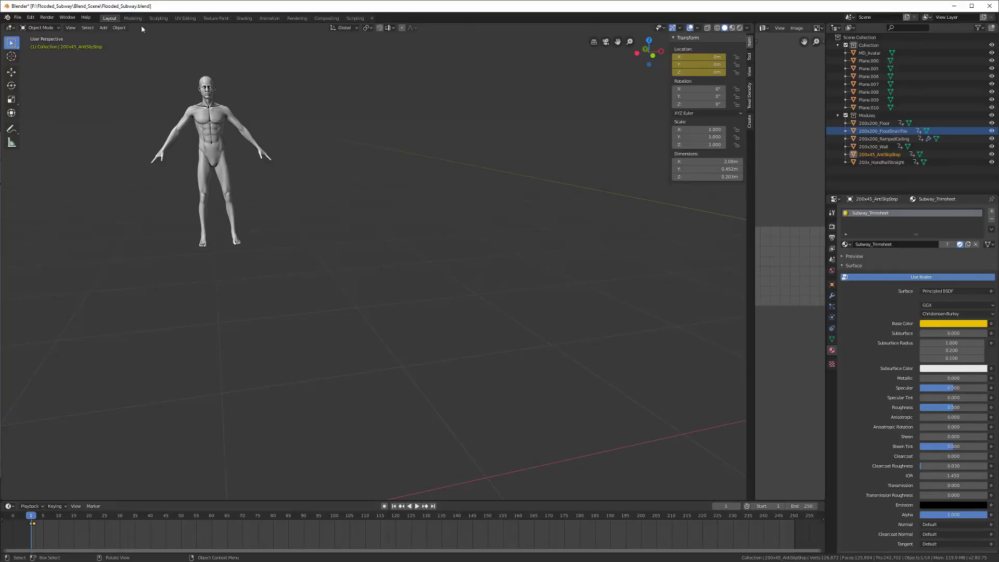
left_click(954, 6)
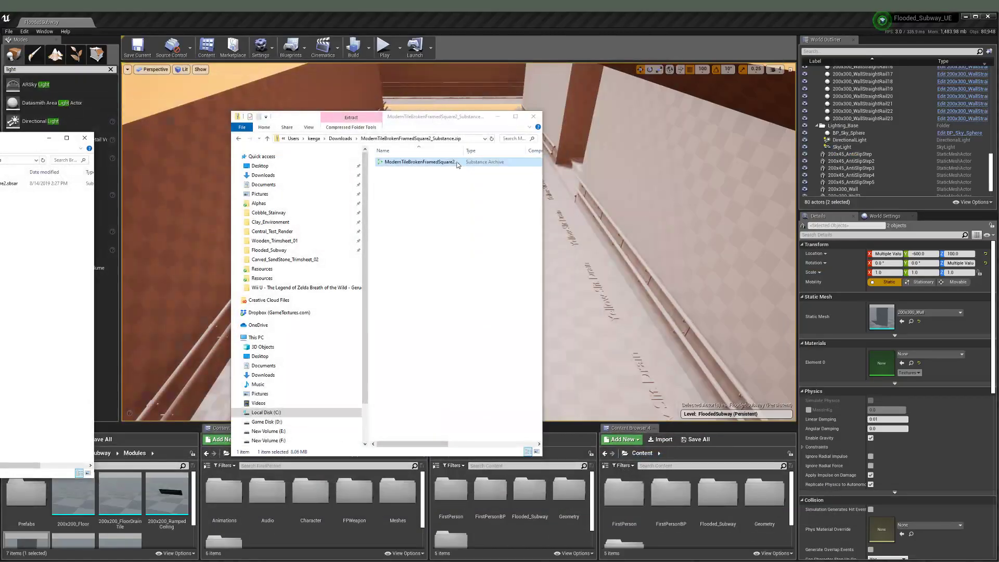
Step: Save the Flooded_Subway level with Save Current
left_click(141, 50)
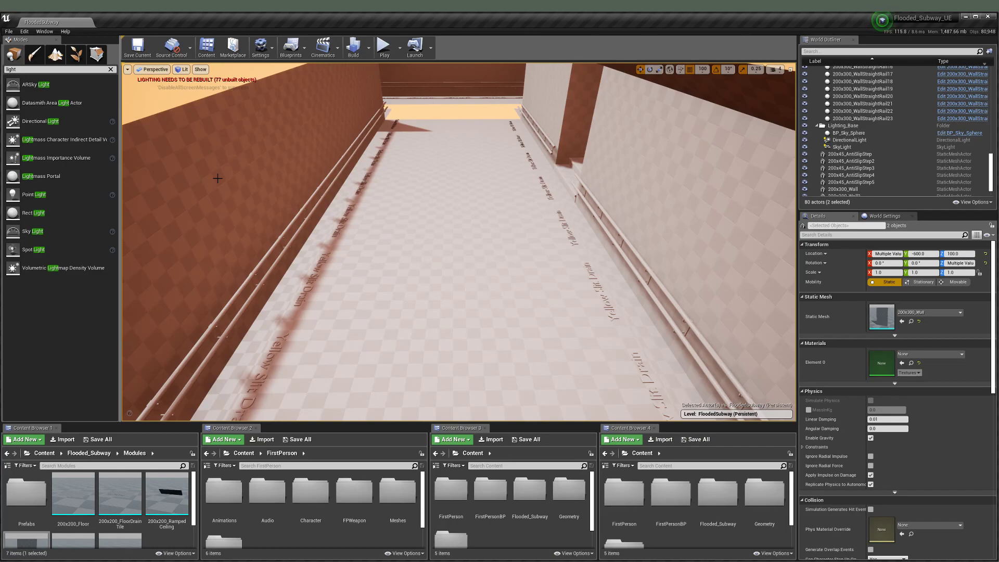
Step: Minimise Unreal, reposition the Broken_Tiles window, and launch Substance Designer from the launcher
left_click(965, 17)
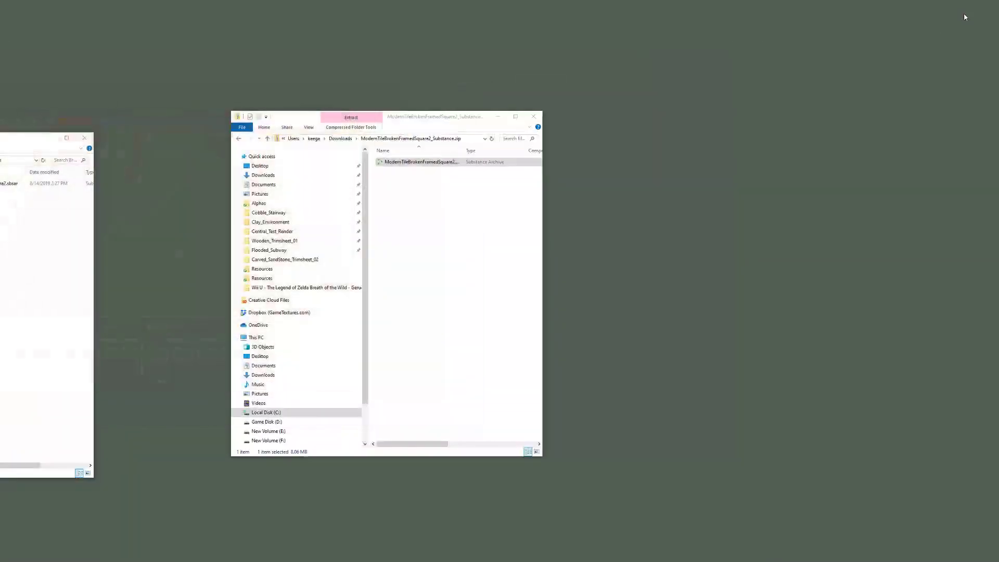
left_click_drag(21, 137, 62, 75)
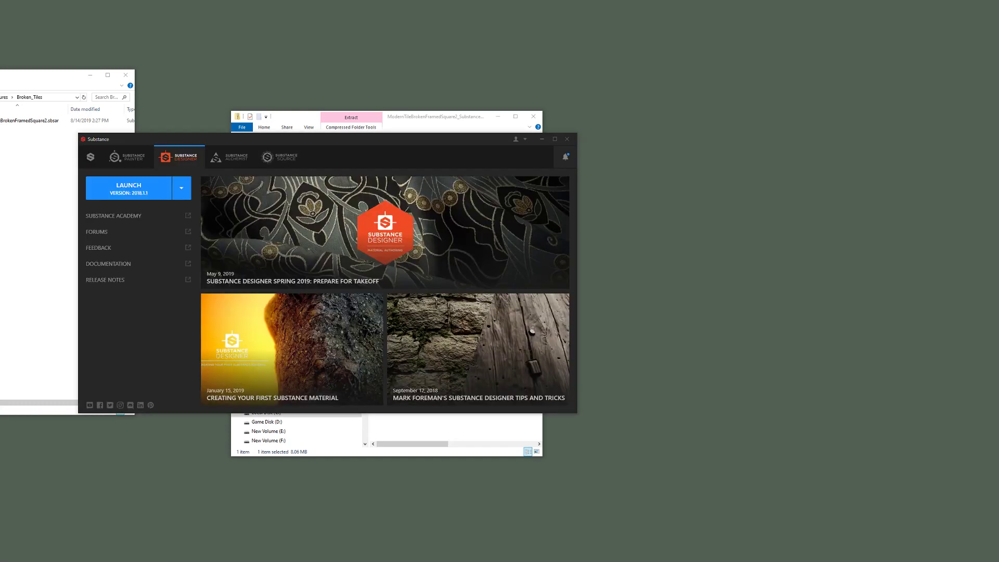
left_click(124, 193)
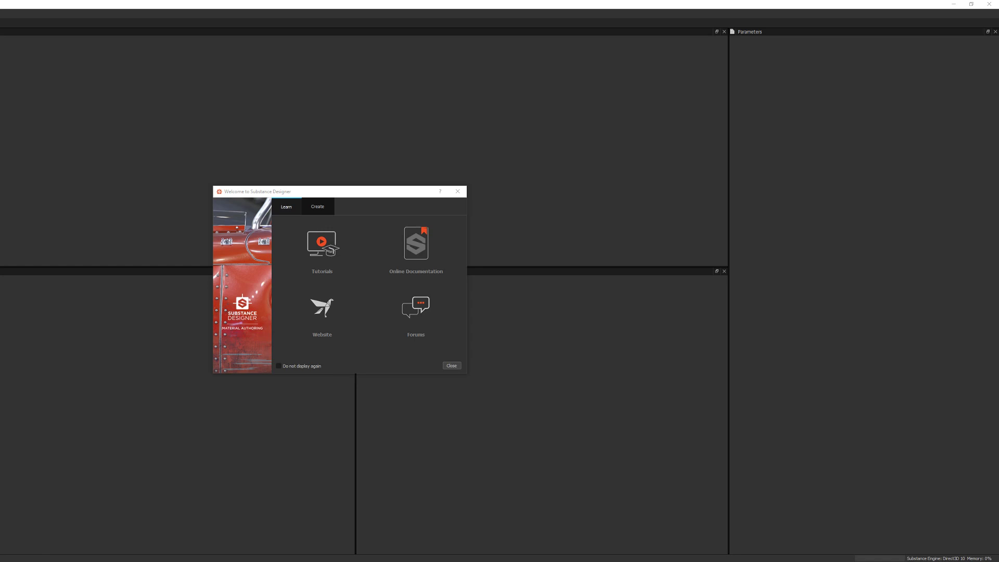
Step: Dismiss the welcome screen and resize the Substance Designer window to fill the screen
left_click(451, 366)
left_click_drag(392, 3, 997, 175)
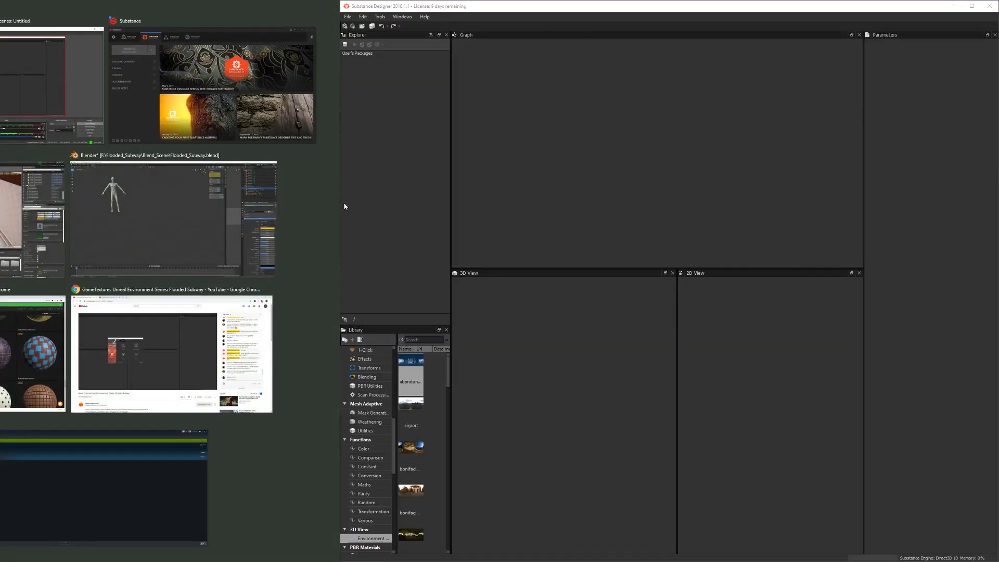
left_click_drag(336, 205, 218, 204)
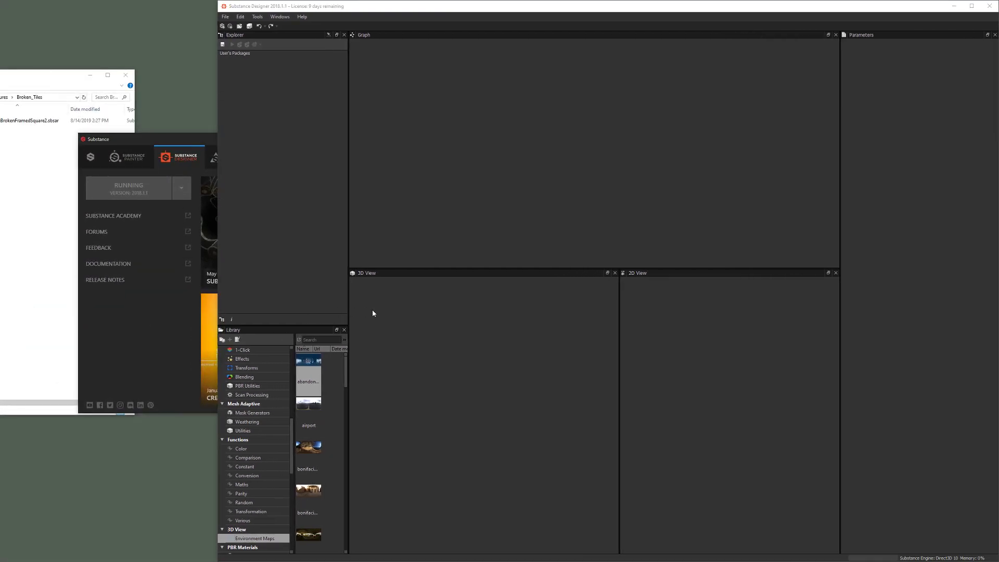
left_click_drag(218, 294, 1, 292)
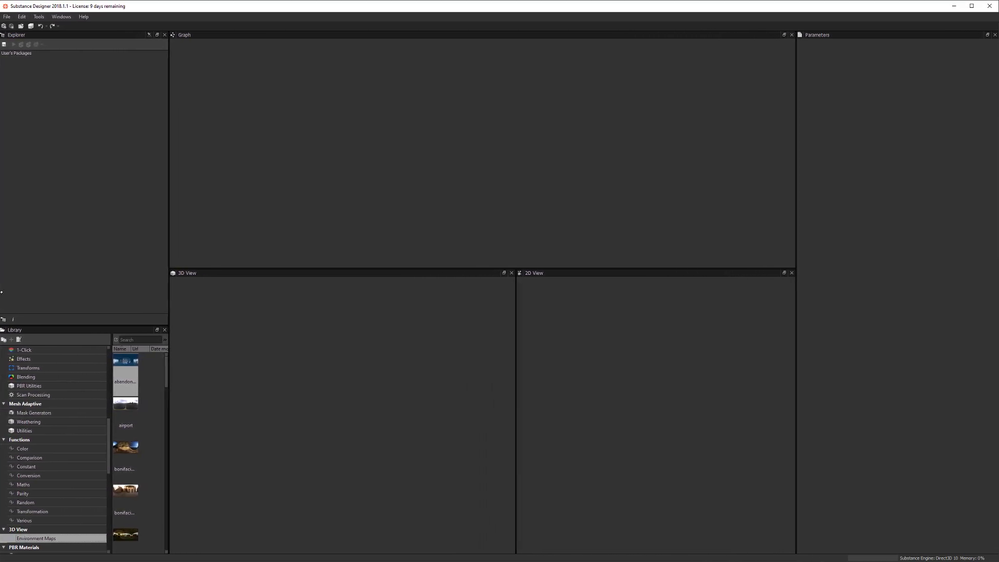
Step: Create a new Substance graph named Broken_Tiles using the Physically Based (Metallic/Roughness) template
left_click(7, 17)
left_click(26, 25)
type("Broken_Tiles")
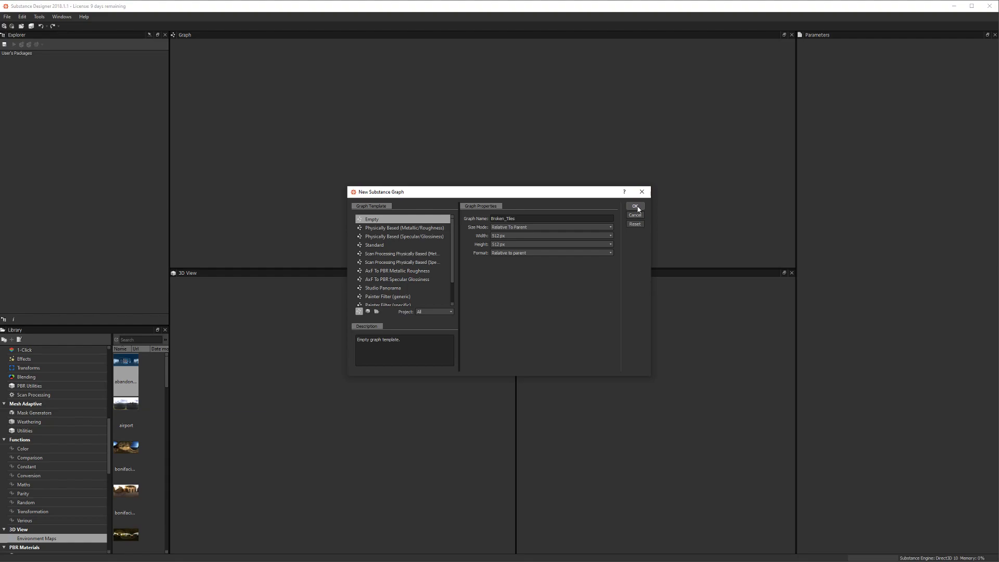
left_click(437, 228)
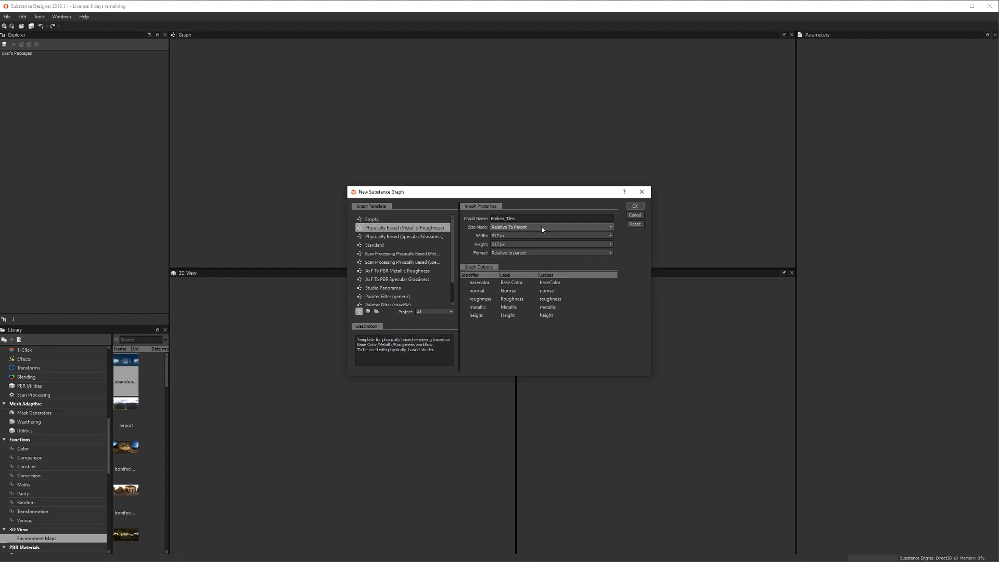
left_click(636, 208)
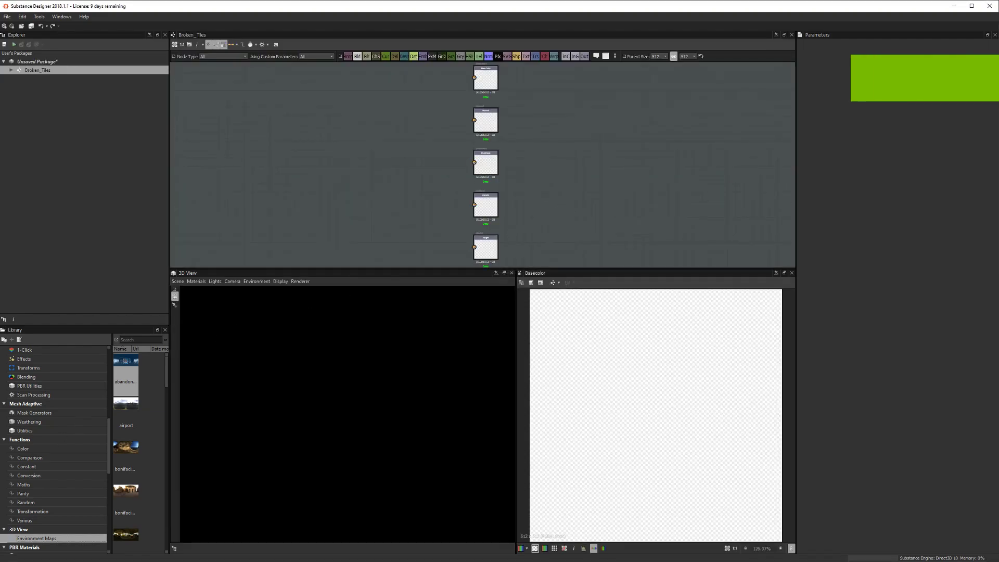
Step: Drag the tile .sbsar from the Broken_Tiles folder into the graph as a node
key("alt+Tab")
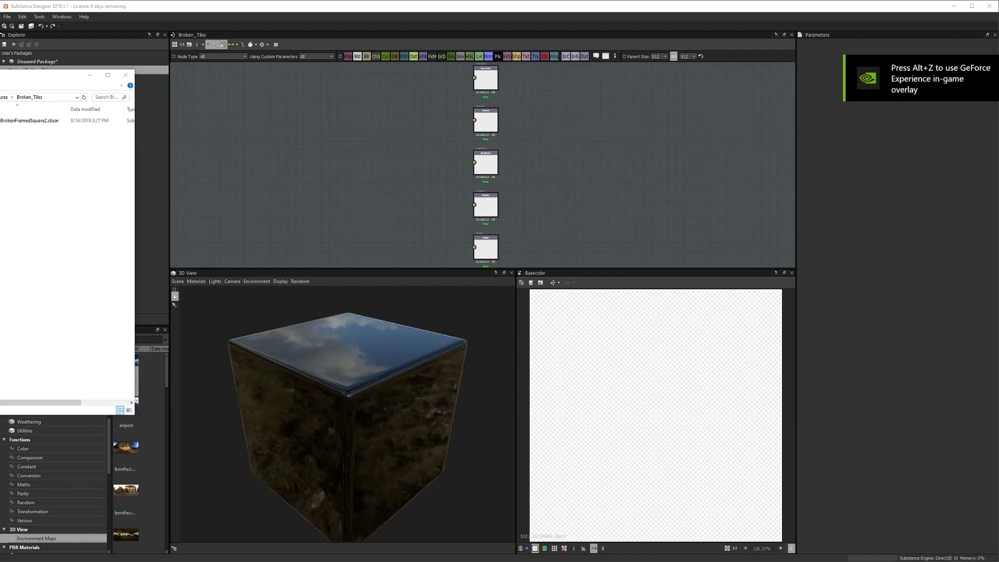
left_click(35, 121)
left_click_drag(35, 122, 281, 154)
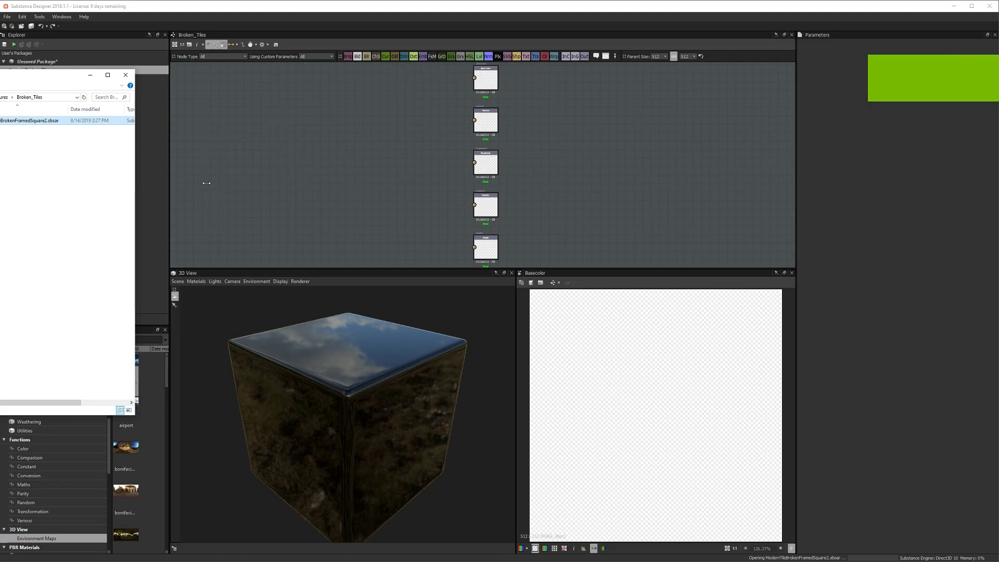
left_click(89, 78)
Step: Save the package into the Textures > Broken_Tiles folder
left_click(31, 62)
left_click(4, 44)
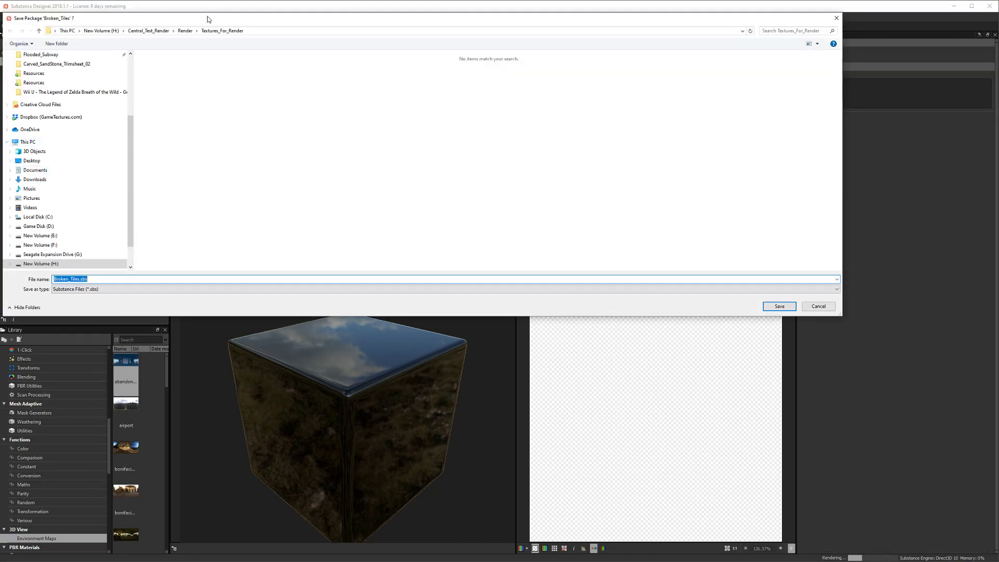
left_click_drag(208, 19, 75, 51)
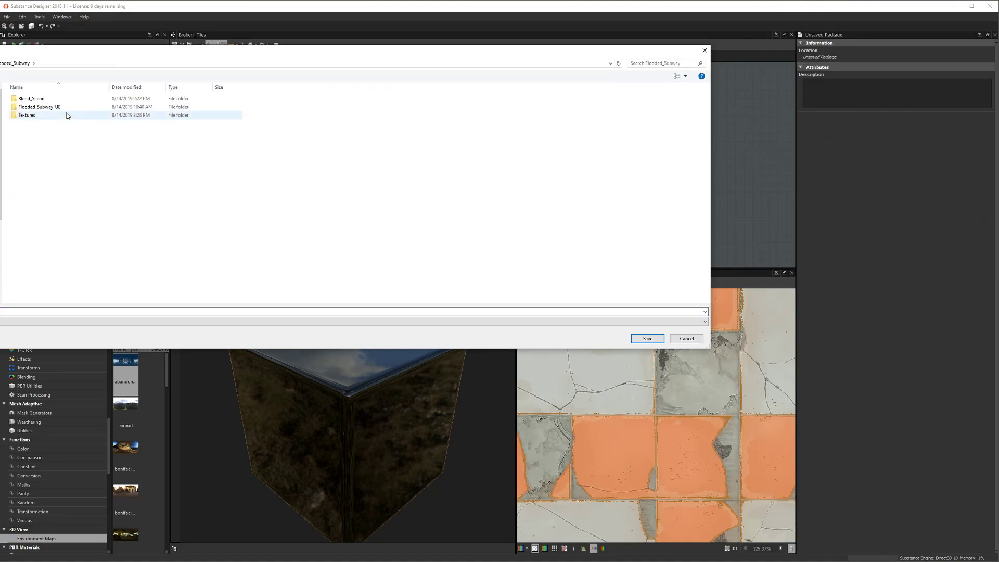
double_click(65, 115)
left_click(52, 98)
double_click(51, 98)
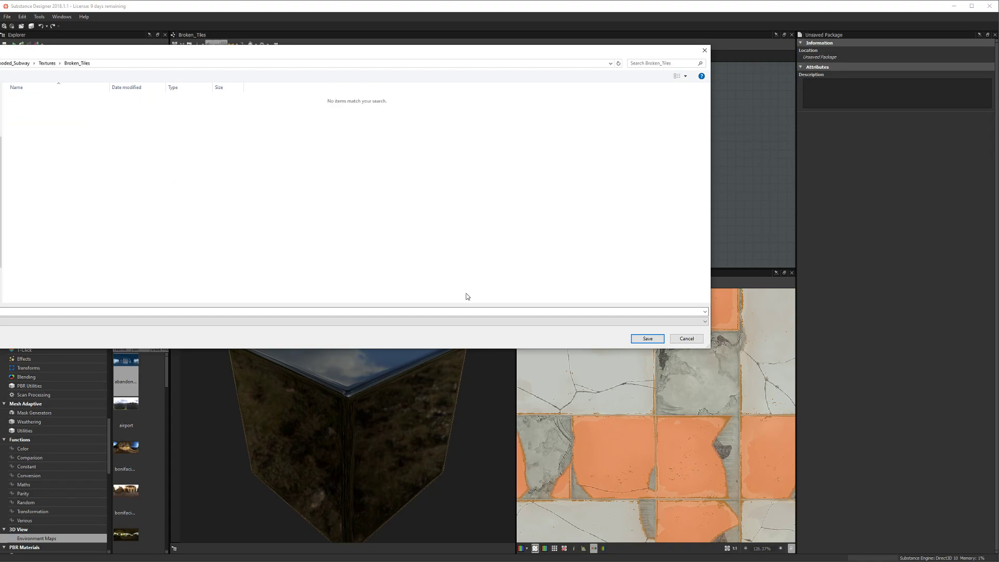
left_click(647, 338)
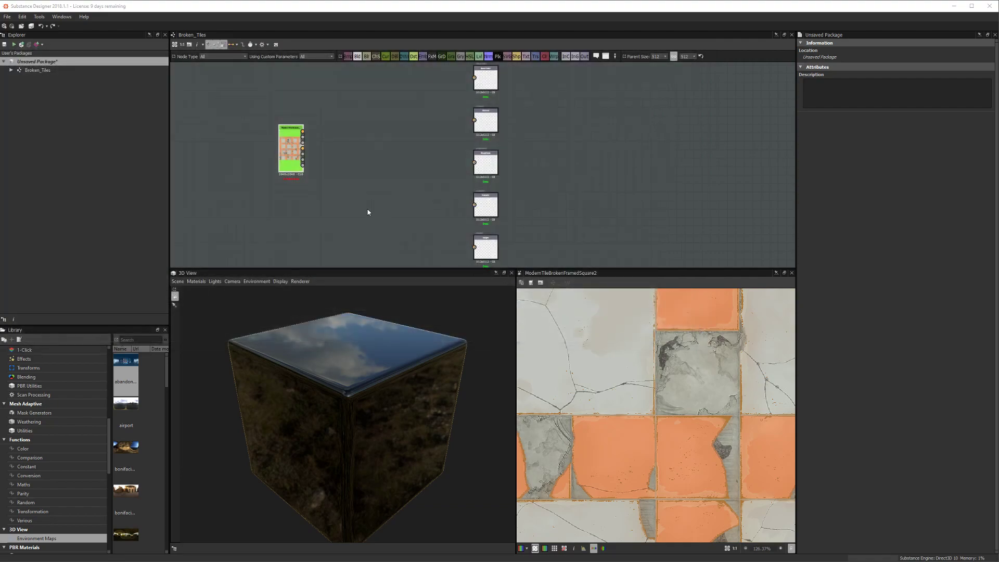
Step: Arrange the graph and link the tile node's Base Color, Normal and Roughness to their outputs
middle_click_drag(320, 164, 427, 195)
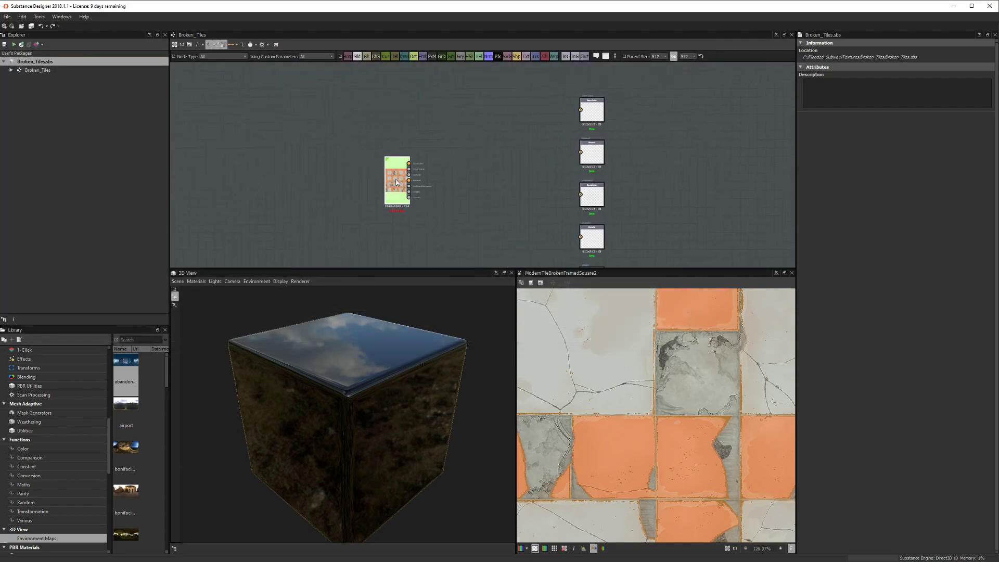
left_click_drag(398, 179, 347, 188)
left_click_drag(515, 353, 327, 354)
scroll(399, 206, "up", 2)
left_click_drag(364, 168, 503, 125)
middle_click_drag(352, 195, 488, 138)
middle_click_drag(373, 180, 447, 163)
scroll(350, 187, "up", 3)
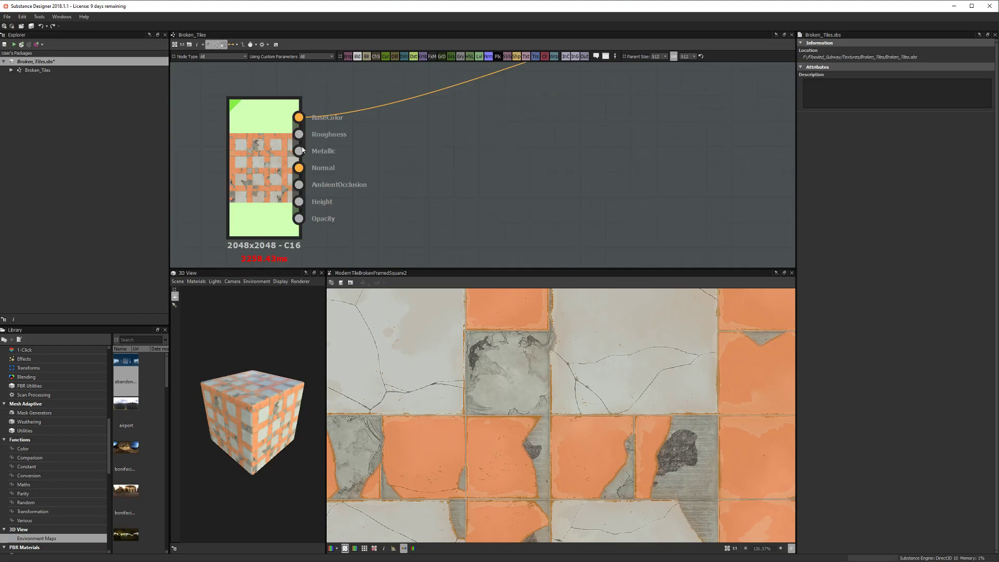
scroll(526, 179, "down", 2)
left_click_drag(299, 168, 507, 133)
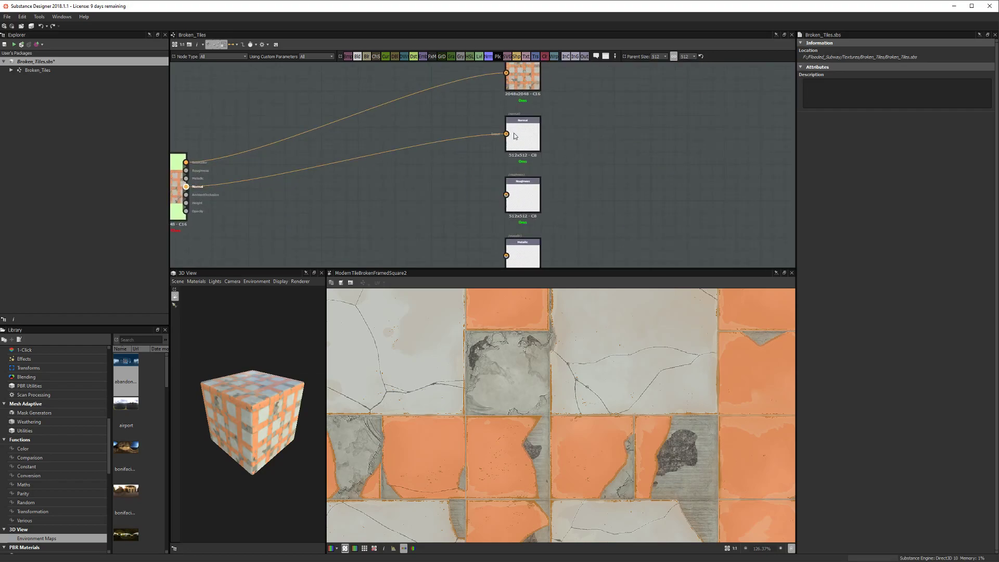
scroll(278, 212, "up", 4)
left_click_drag(273, 128, 550, 166)
scroll(374, 150, "down", 3)
scroll(357, 183, "up", 2)
Step: Connect the tile node's Metallic and AmbientOcclusion outputs to their output nodes
middle_click_drag(288, 212, 489, 210)
middle_click_drag(248, 167, 353, 187)
left_click_drag(297, 161, 562, 214)
scroll(452, 186, "down", 3)
scroll(536, 213, "up", 3)
middle_click_drag(371, 189, 368, 120)
scroll(332, 162, "up", 2)
left_click(283, 151)
scroll(353, 167, "down", 4)
scroll(375, 174, "up", 3)
scroll(367, 122, "down", 1)
middle_click_drag(324, 167, 402, 224)
scroll(406, 223, "down", 4)
scroll(401, 224, "up", 3)
left_click(374, 208)
Step: Link Height to the Height output node, save the package, and widen the window
scroll(325, 170, "up", 3)
left_click(288, 137)
scroll(358, 162, "down", 2)
scroll(373, 166, "down", 2)
middle_click_drag(462, 191, 345, 145)
left_click(531, 218)
middle_click_drag(386, 190, 475, 217)
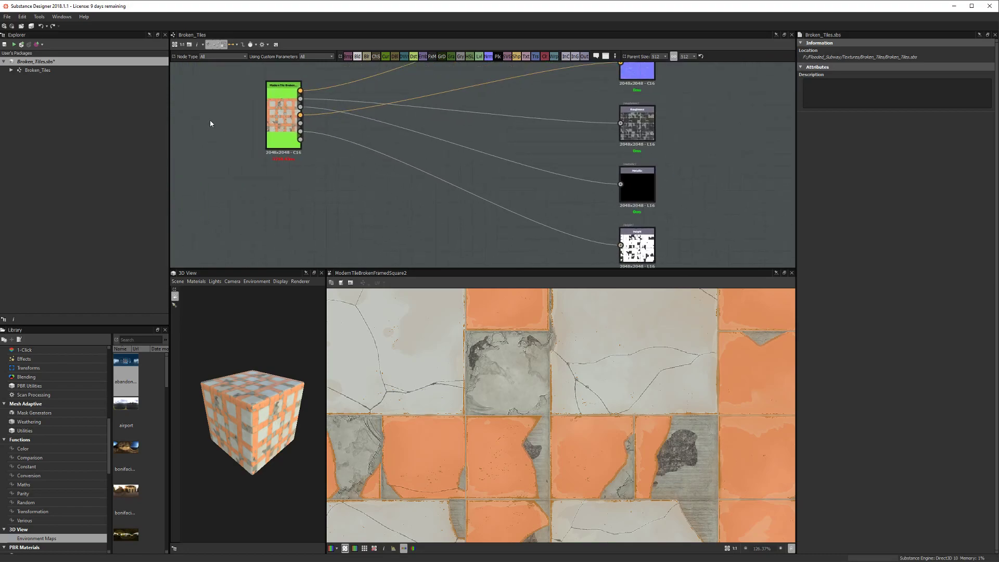
left_click(4, 44)
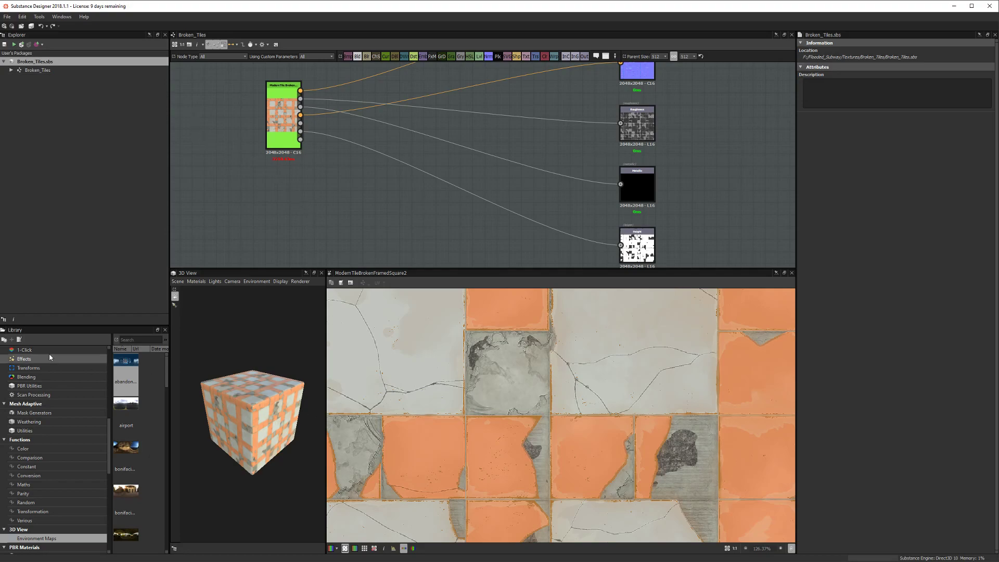
left_click_drag(1, 312, 0, 312)
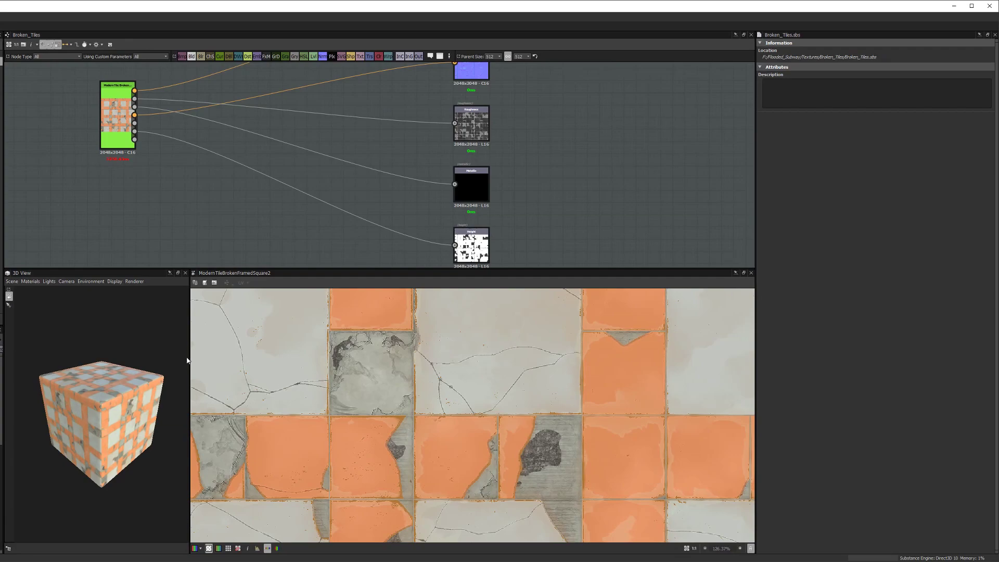
Step: Enlarge the 3D preview and set the graph's Parent Size to 2048
left_click_drag(187, 360, 386, 360)
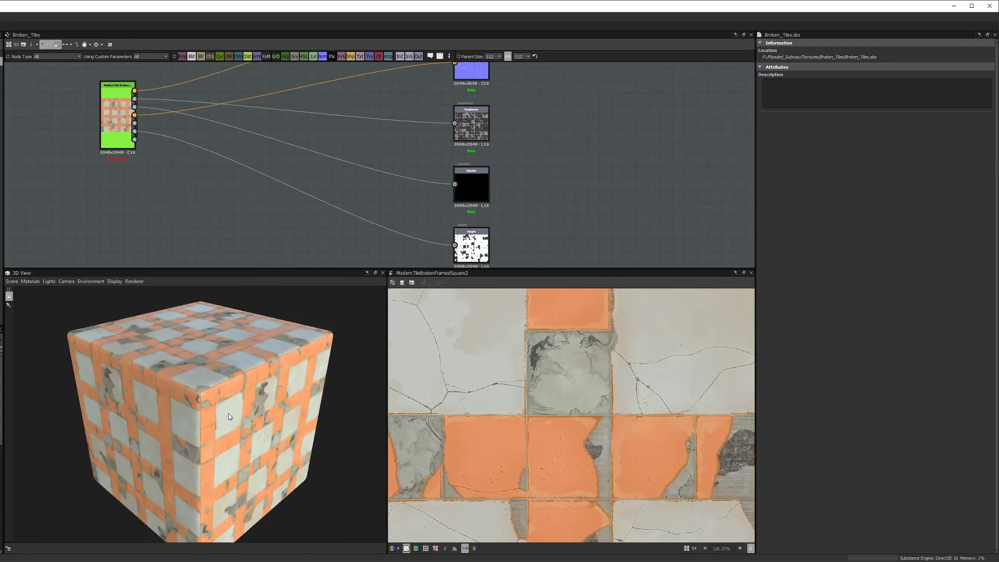
scroll(229, 413, "up", 6)
middle_click_drag(356, 132, 364, 175)
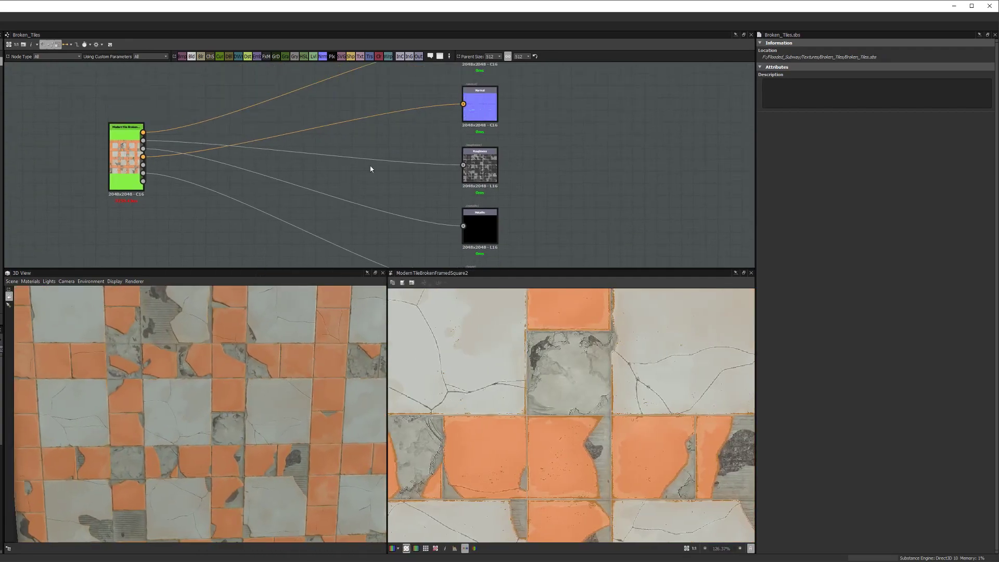
left_click(492, 57)
left_click(491, 99)
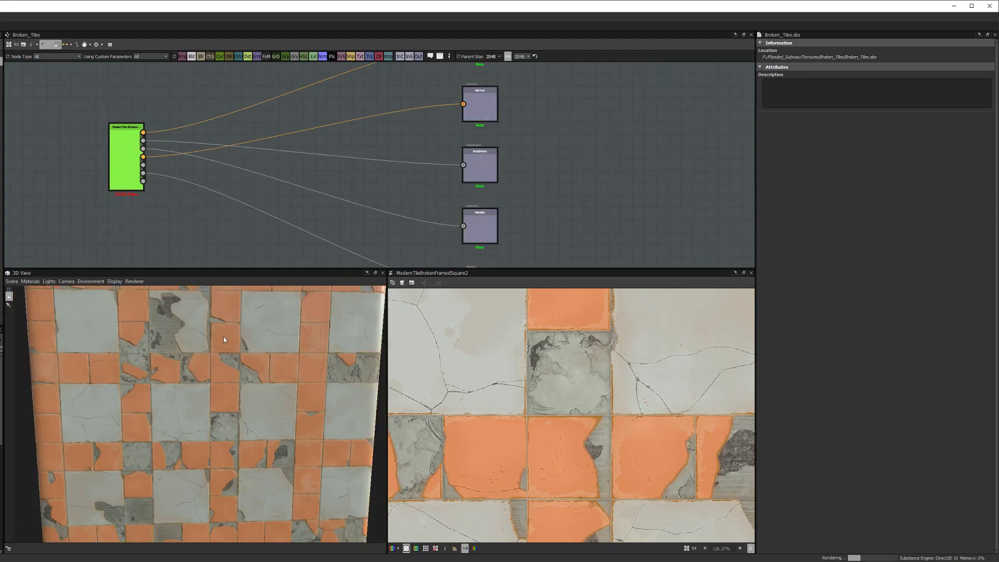
Step: Select the ModernTile Broken node to show its parameters
scroll(223, 339, "down", 1)
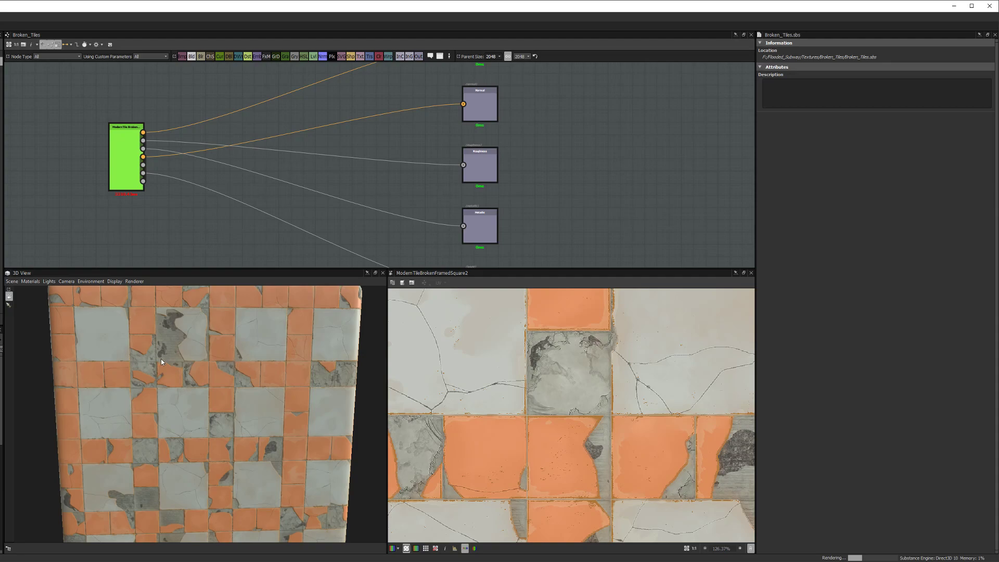
scroll(161, 362, "down", 1)
scroll(189, 384, "up", 5)
scroll(189, 384, "up", 2)
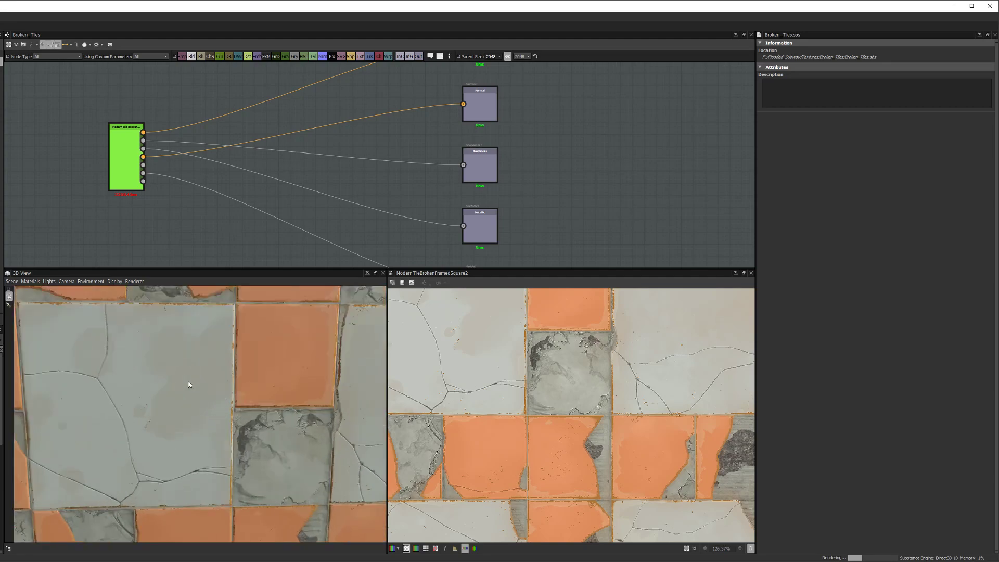
scroll(189, 384, "down", 3)
middle_click_drag(205, 204, 264, 215)
left_click(194, 162)
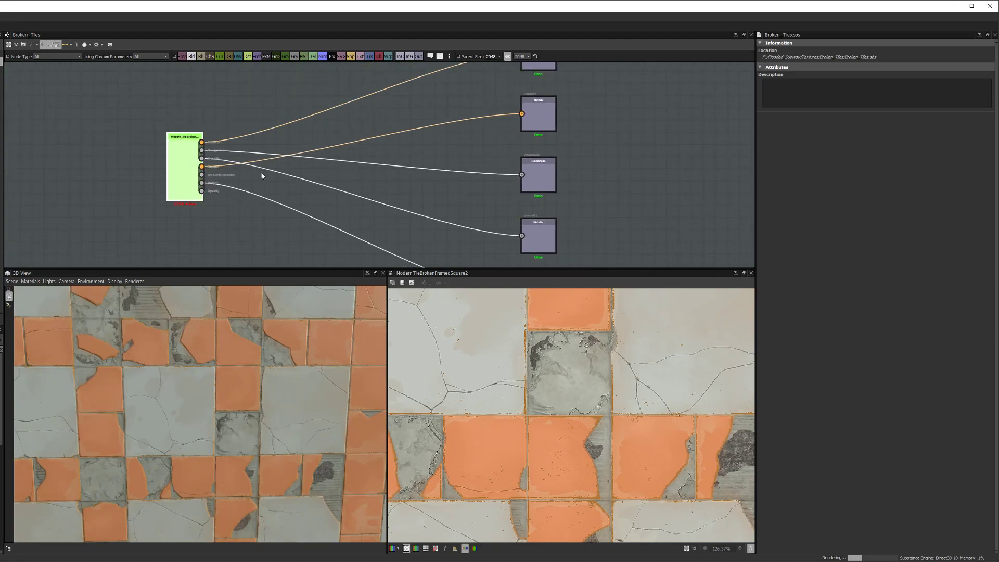
scroll(262, 176, "down", 1)
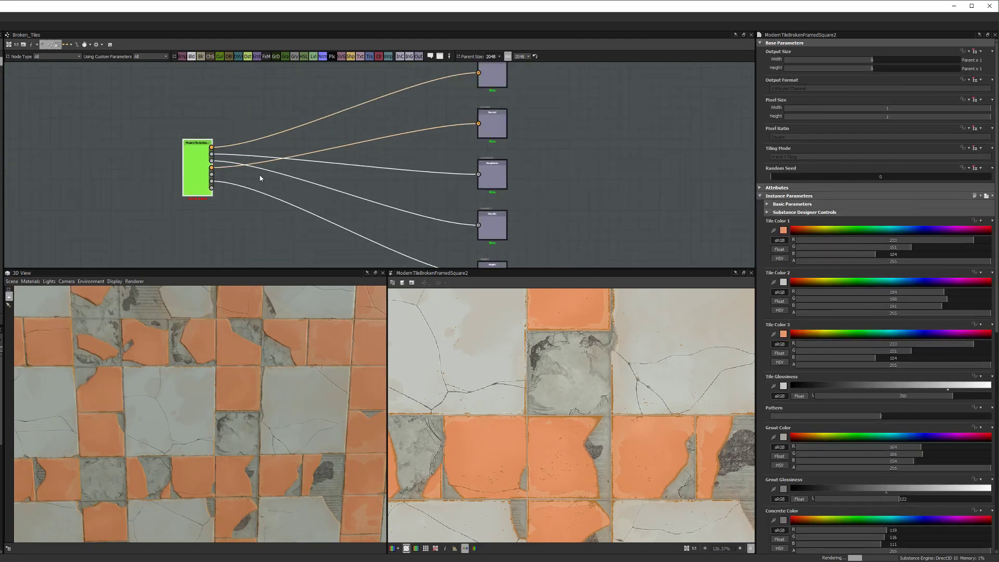
scroll(276, 179, "up", 1)
middle_click_drag(276, 179, 247, 188)
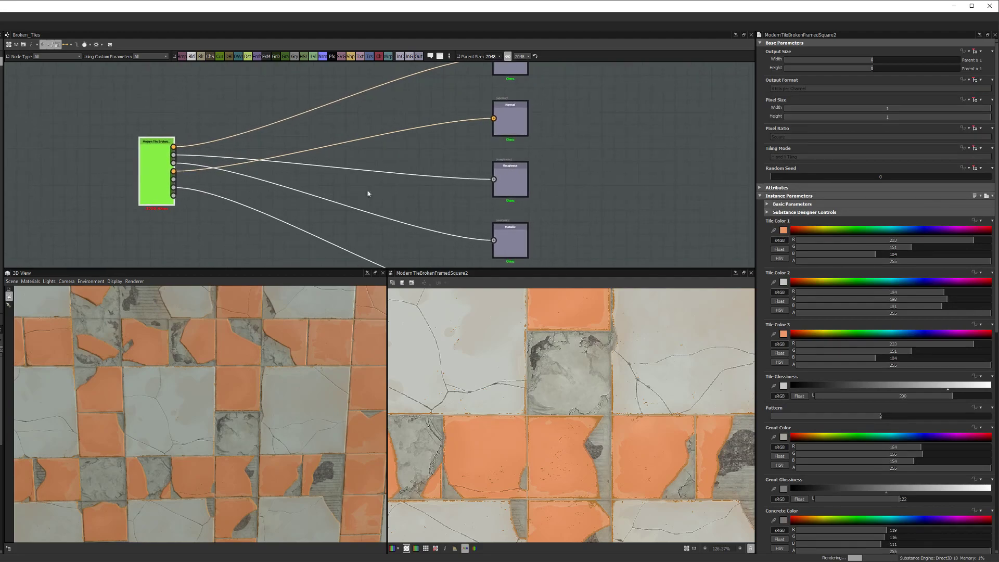
left_click(767, 213)
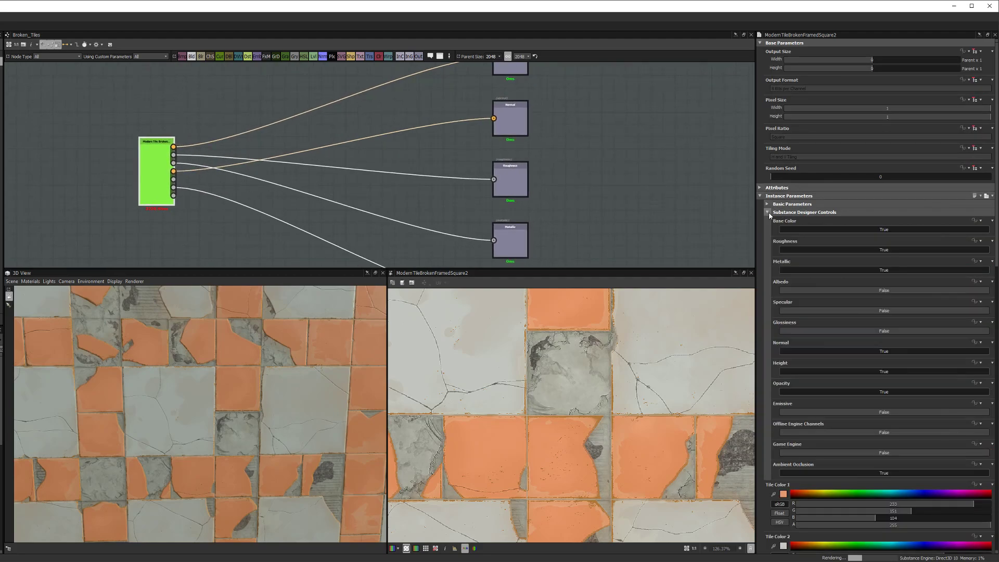
left_click(768, 212)
left_click(769, 205)
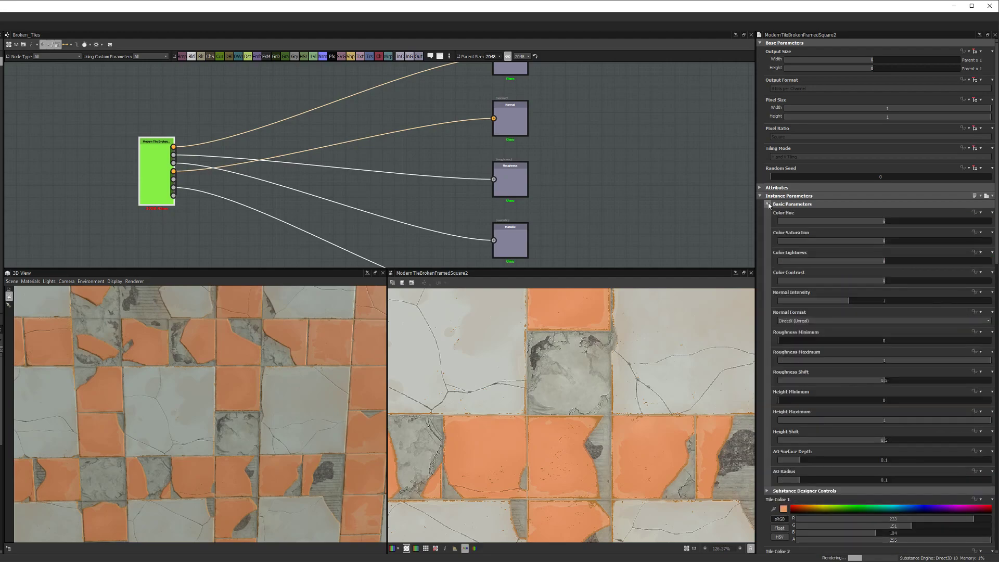
left_click(769, 204)
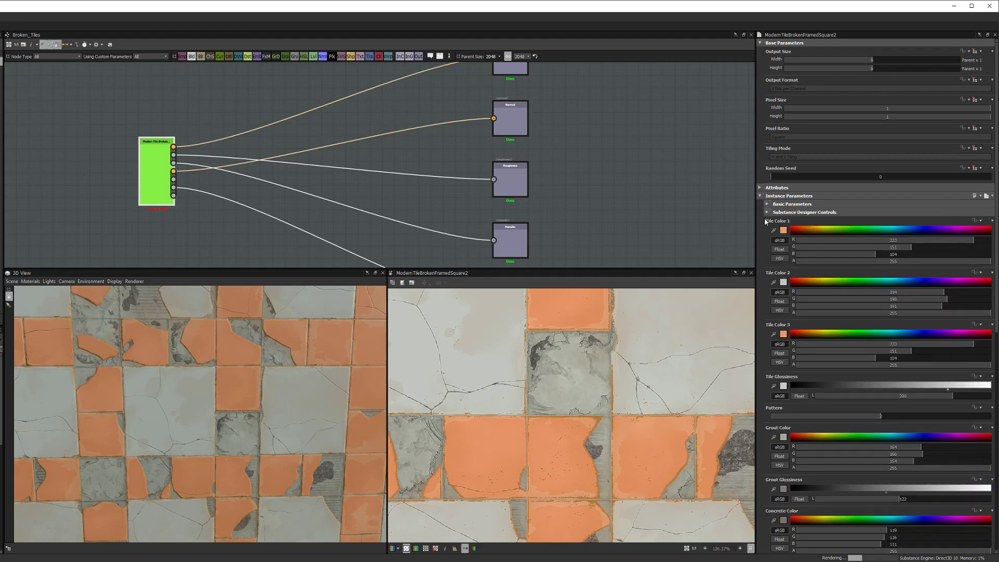
left_click(768, 212)
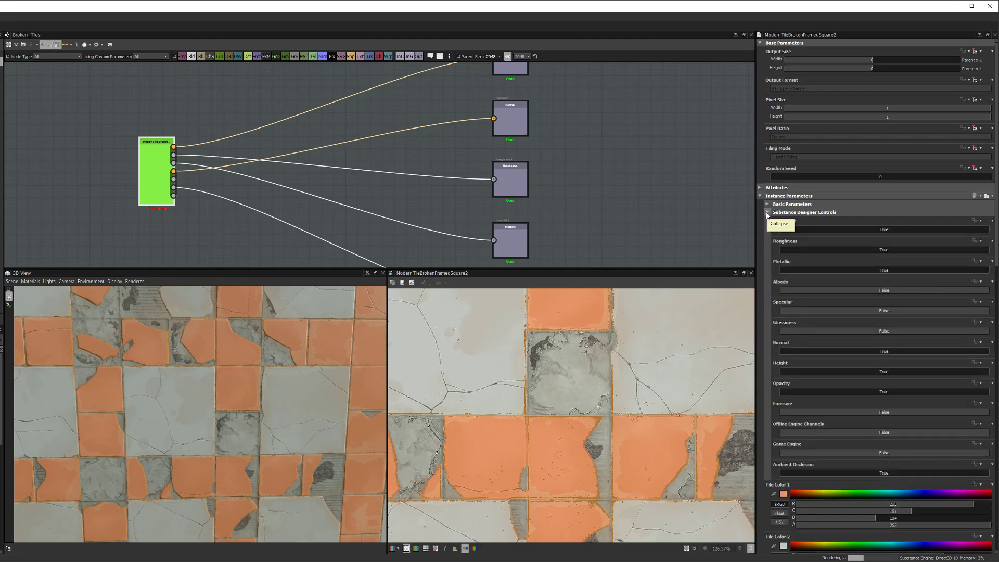
left_click(767, 213)
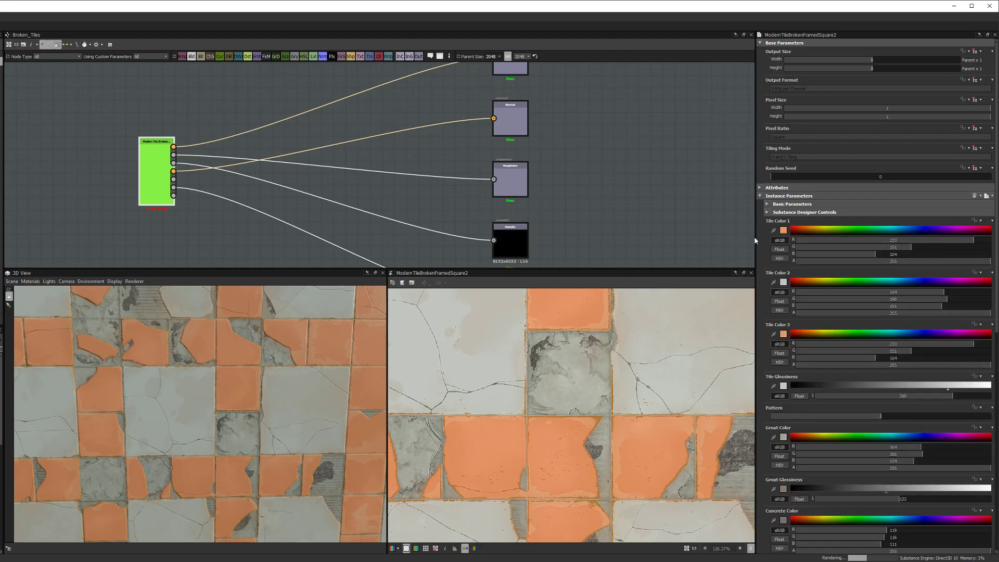
scroll(761, 252, "down", 5)
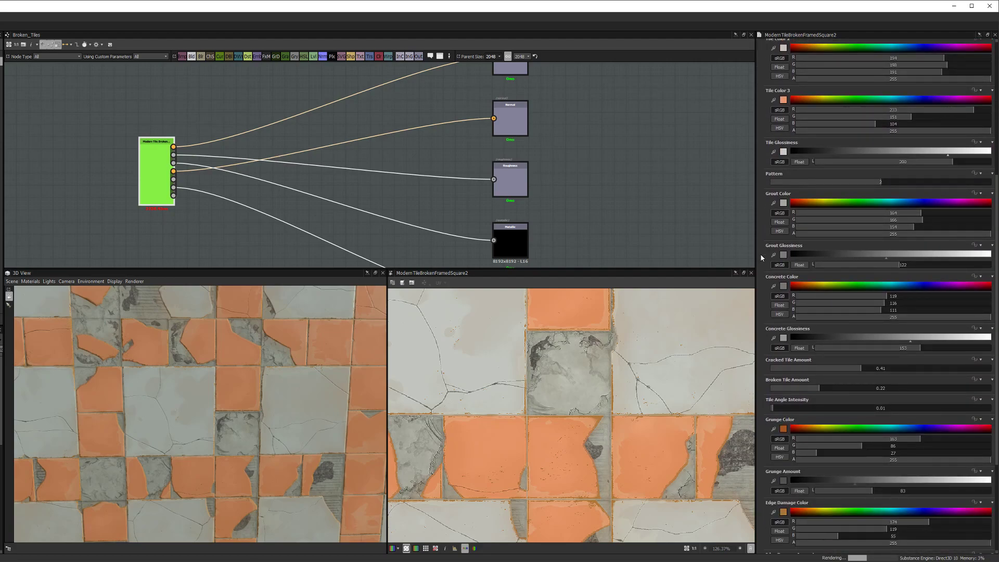
scroll(760, 257, "down", 3)
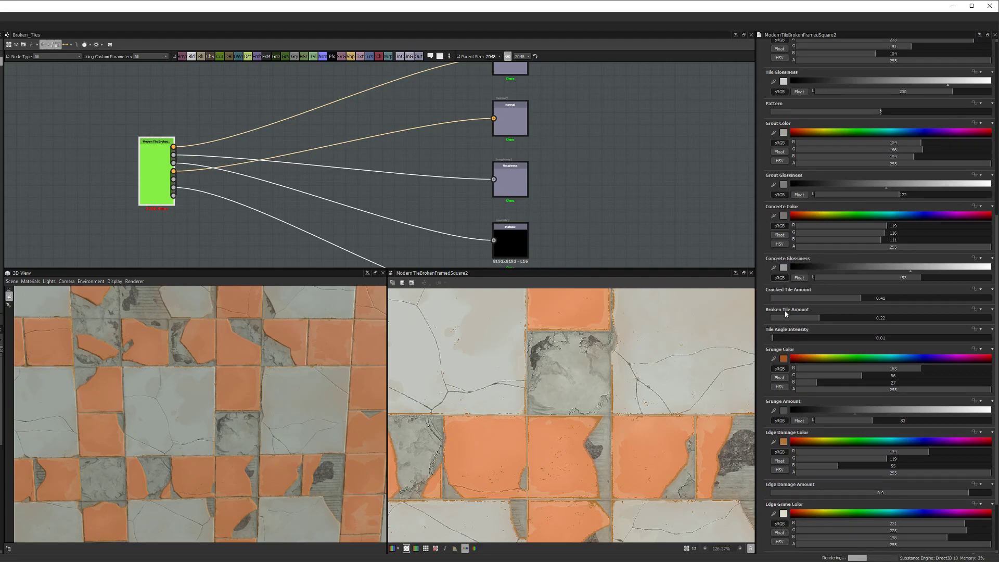
scroll(223, 421, "down", 3)
mouse_move(223, 422)
left_mouse_down()
mouse_move(204, 448)
mouse_move(209, 466)
mouse_move(242, 432)
mouse_move(231, 436)
left_mouse_up()
scroll(768, 466, "down", 3)
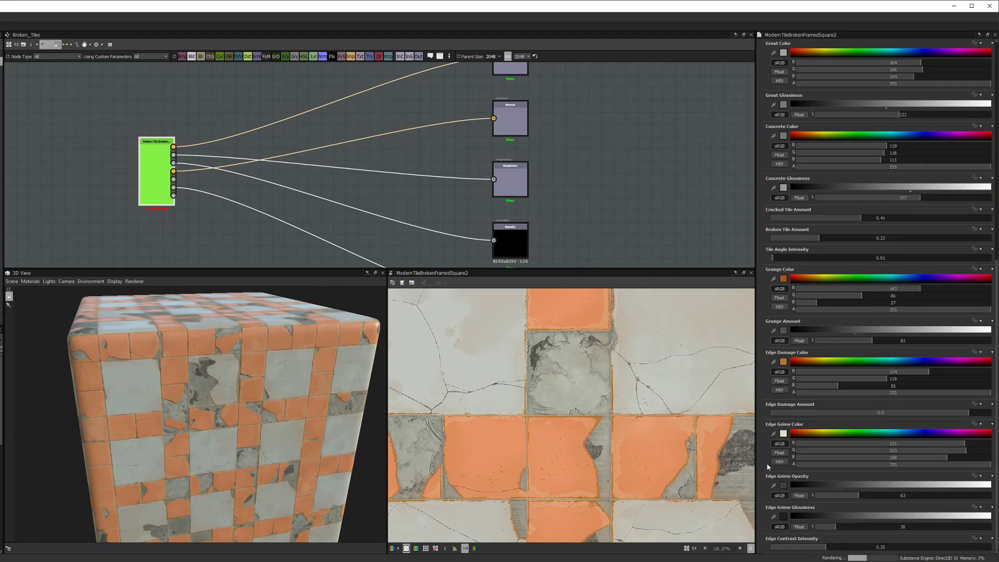
scroll(768, 467, "up", 1)
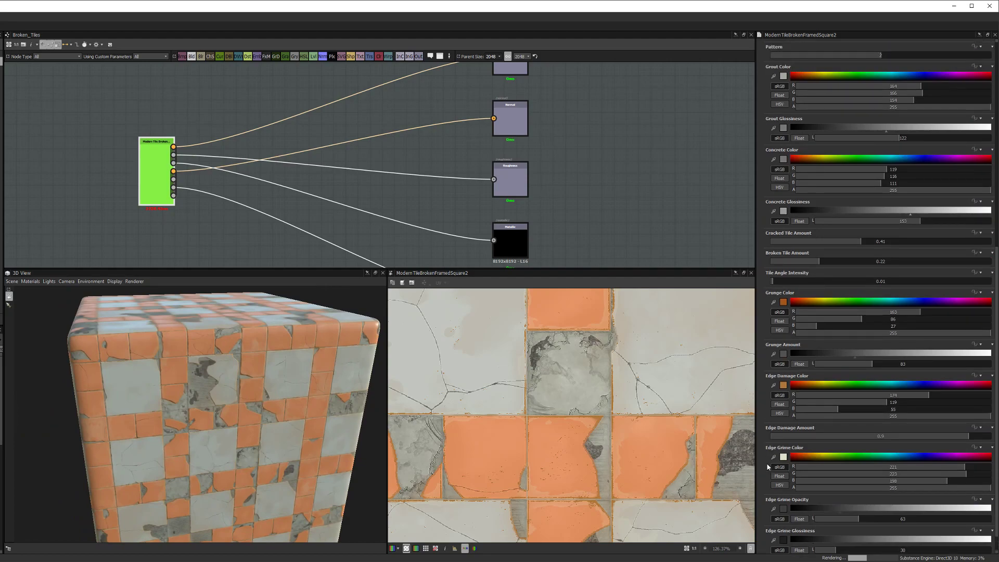
scroll(768, 467, "up", 1)
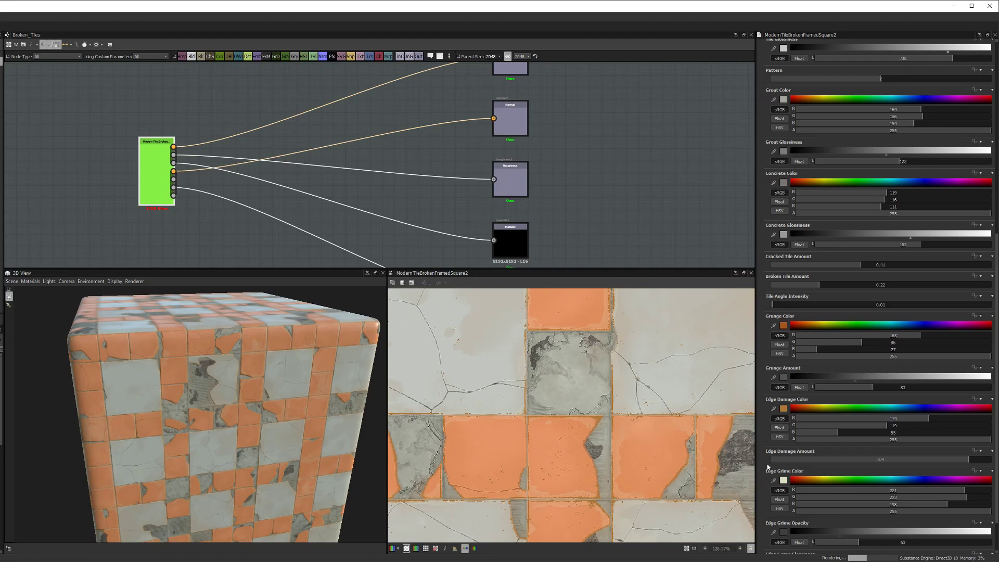
scroll(768, 467, "up", 11)
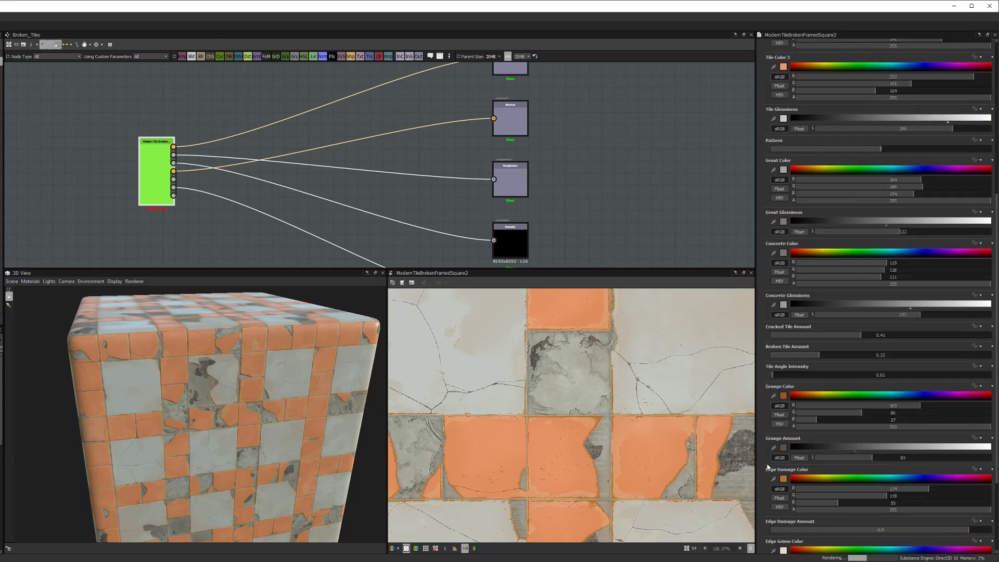
scroll(768, 467, "up", 3)
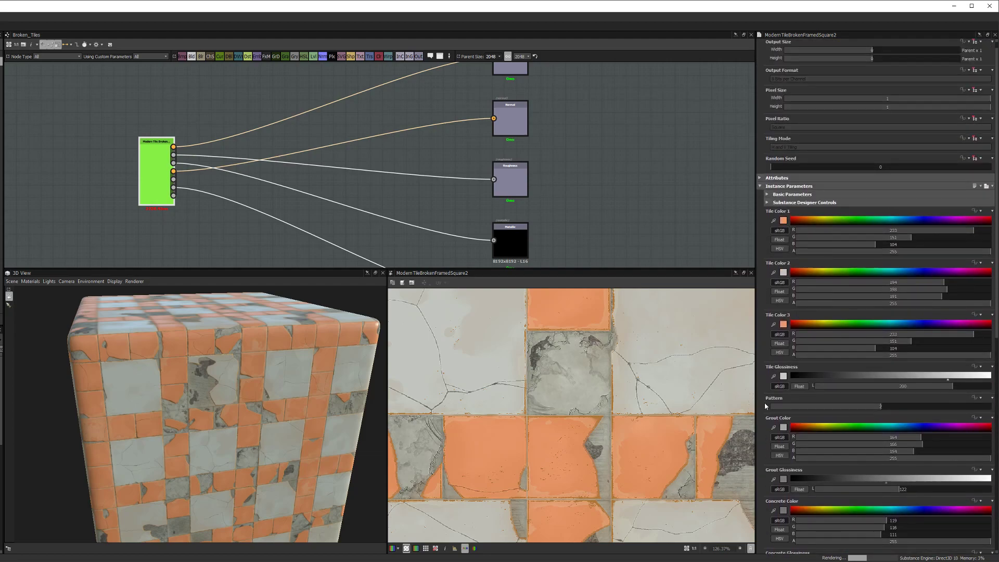
left_click(767, 203)
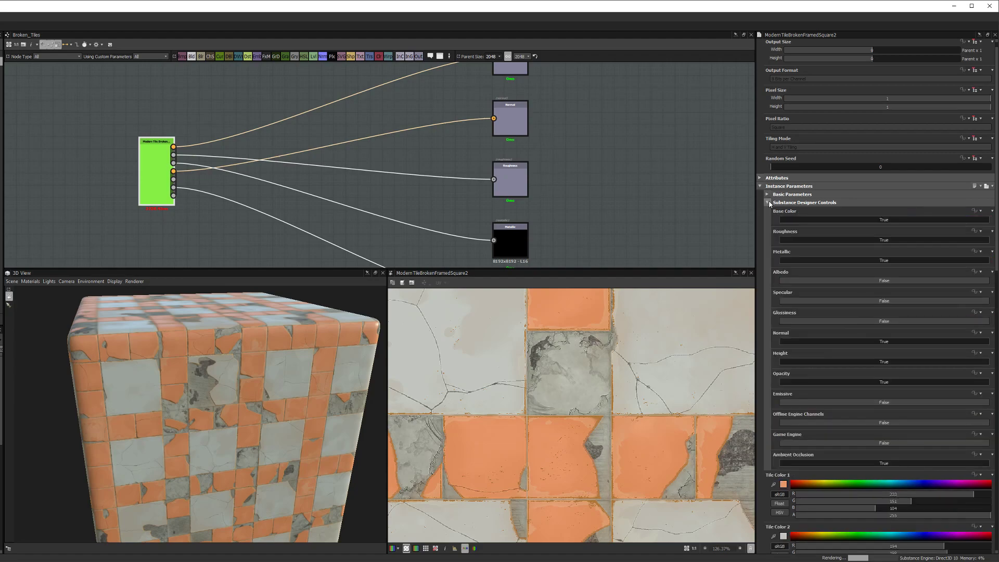
left_click(768, 203)
left_click(768, 195)
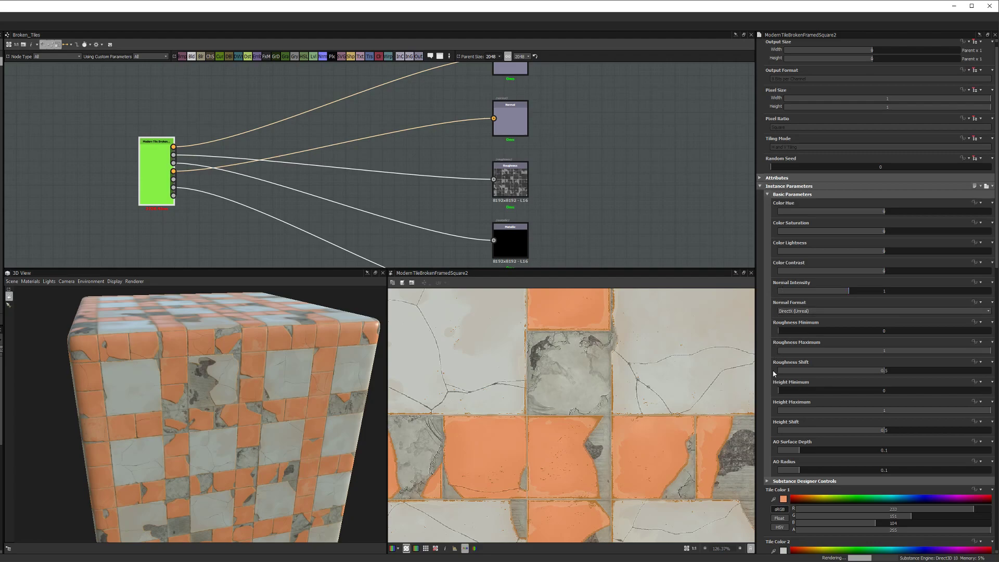
scroll(774, 374, "down", 2)
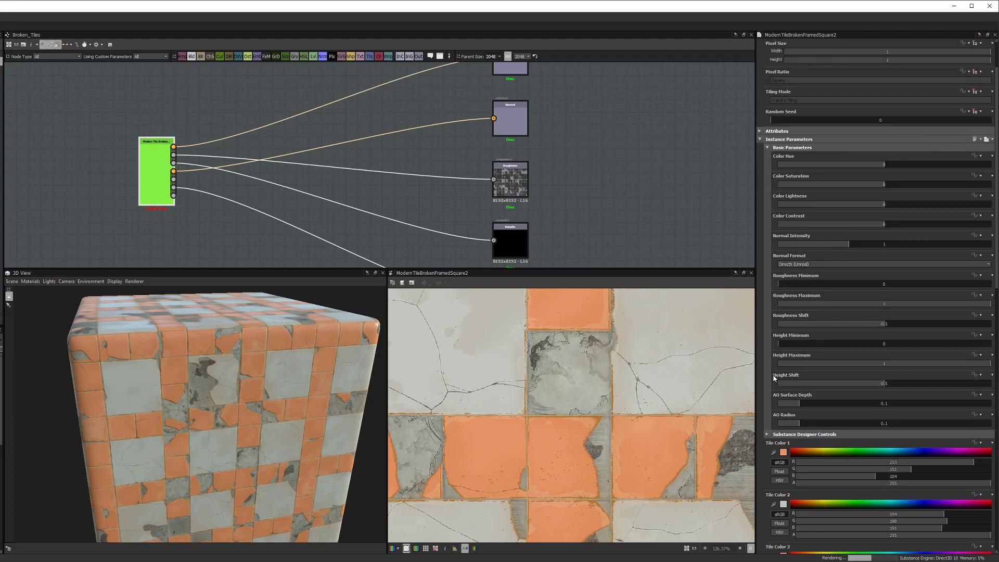
scroll(774, 377, "up", 2)
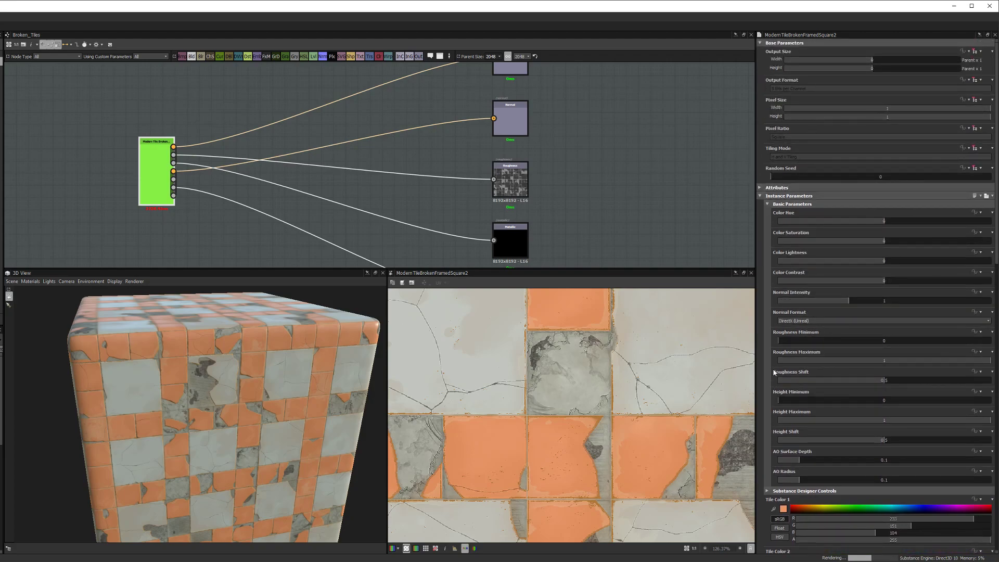
scroll(774, 373, "down", 3)
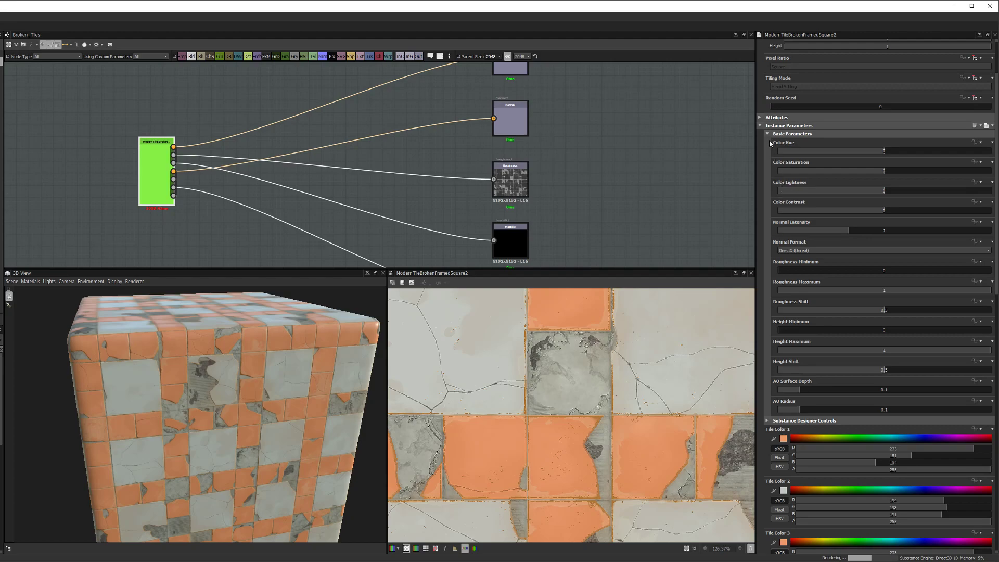
left_click(767, 134)
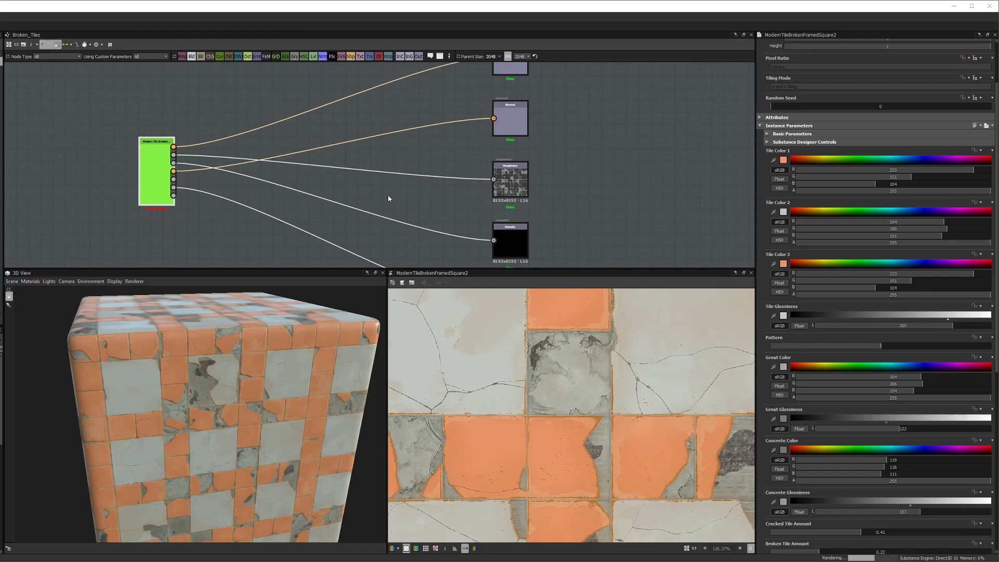
Step: Add a new output node above the others and rename its identifier to albedo
scroll(203, 216, "up", 2)
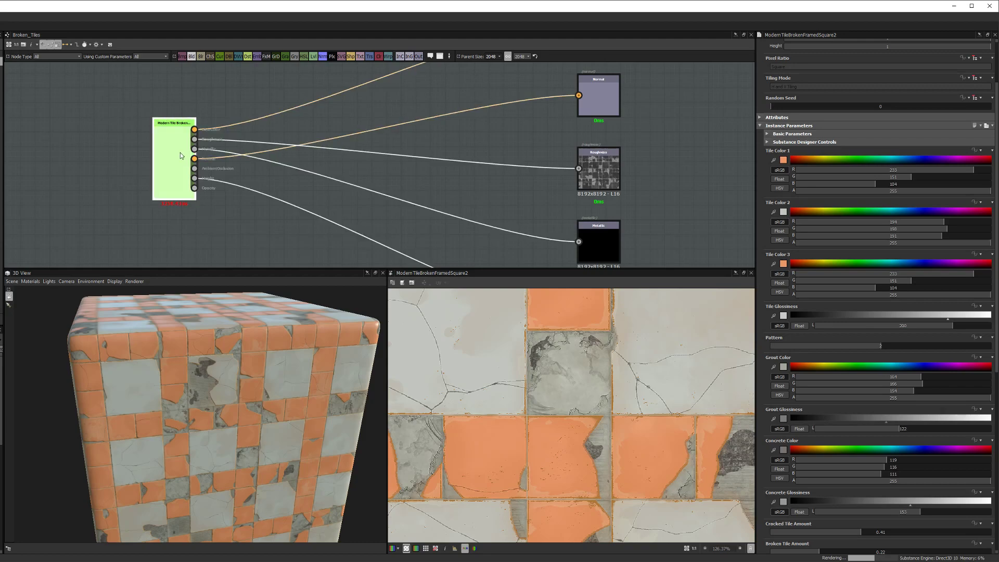
scroll(286, 152, "down", 2)
middle_click_drag(319, 145, 306, 159)
scroll(305, 159, "down", 1)
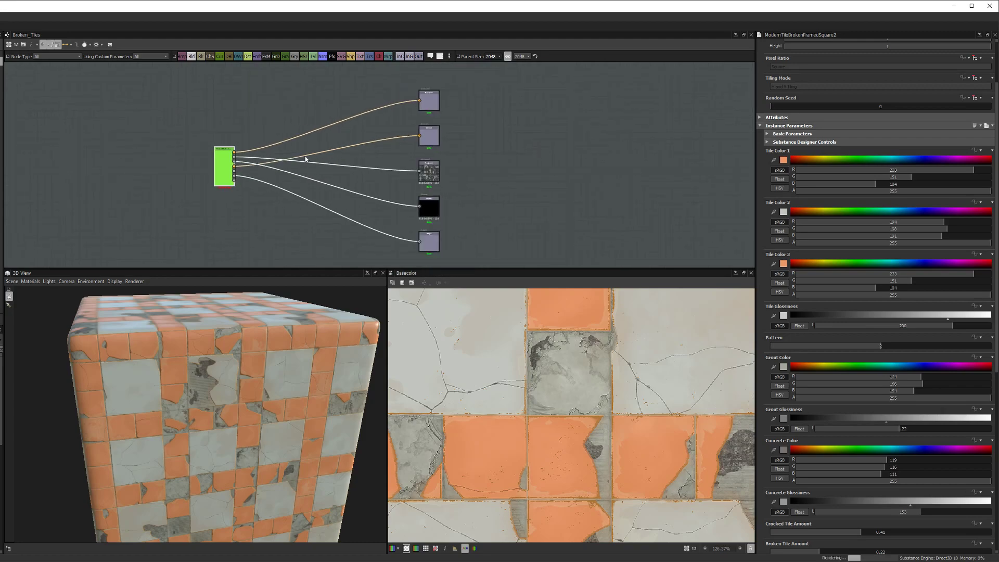
middle_click_drag(528, 196, 511, 245)
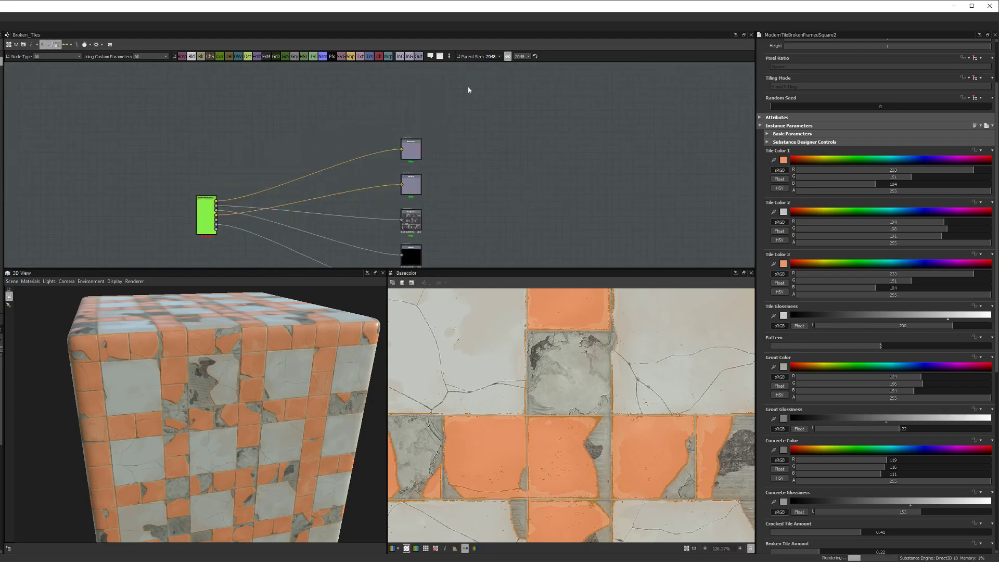
left_click(418, 57)
scroll(364, 177, "up", 3)
left_click_drag(351, 210, 429, 98)
key("ctrl+a")
type("albed")
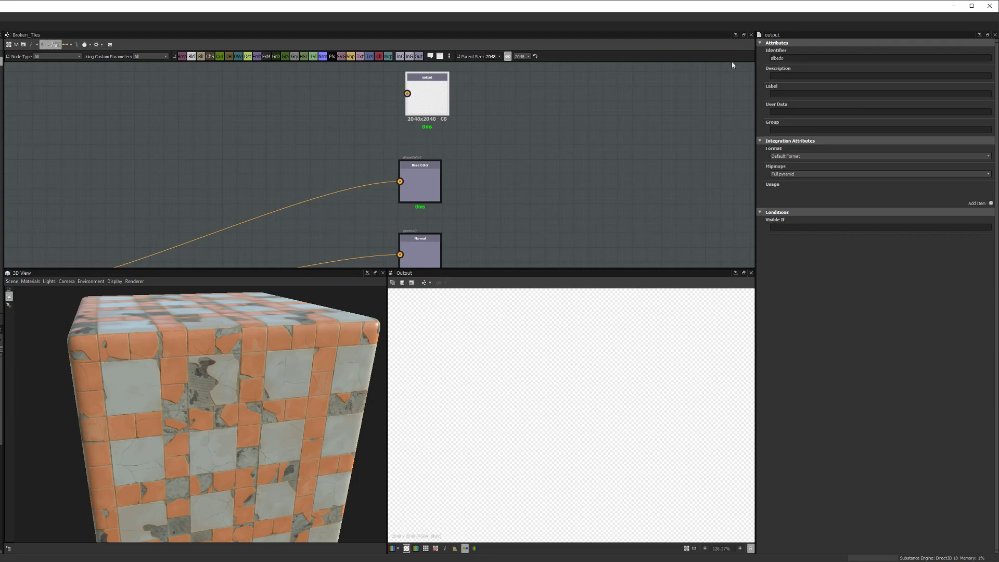
scroll(633, 133, "down", 1)
middle_click_drag(584, 156, 488, 199)
left_click_drag(436, 166, 424, 116)
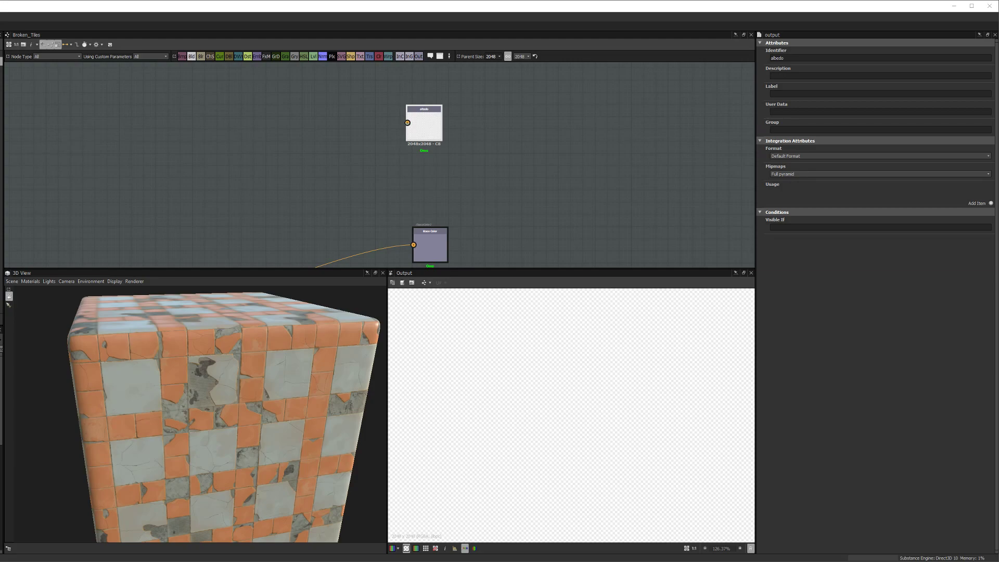
Step: Wire the broken-tile material node's output into the albedo output node
left_click_drag(227, 368, 249, 359)
middle_click_drag(344, 149, 361, 123)
scroll(361, 123, "down", 2)
middle_click_drag(305, 186, 331, 162)
scroll(225, 216, "up", 2)
middle_click_drag(256, 185, 250, 193)
left_click_drag(199, 239, 396, 101)
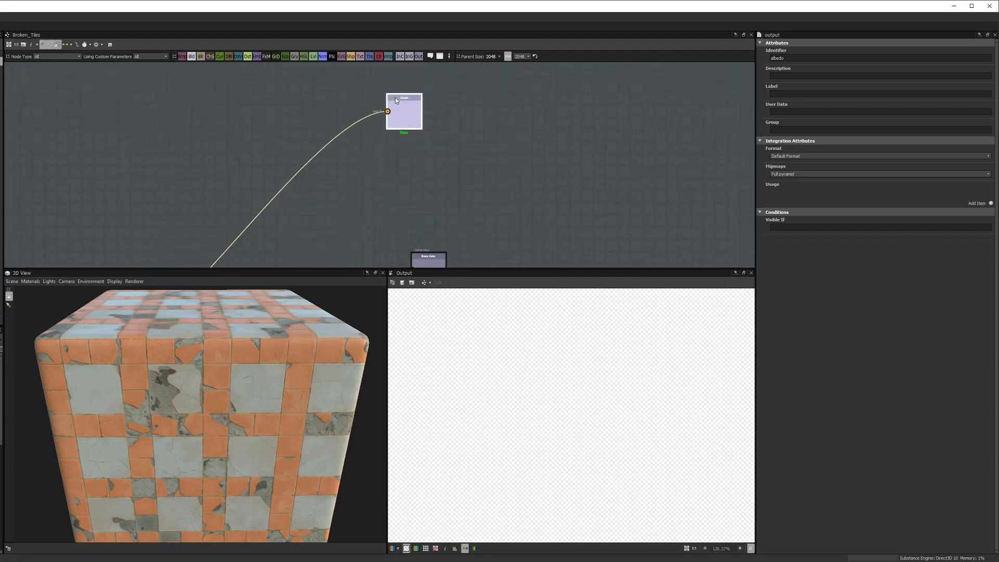
Step: Add an RGBA Split node from the 'rgb' node search and place it below the outputs
middle_click_drag(312, 216, 357, 178)
key("space")
type("sep")
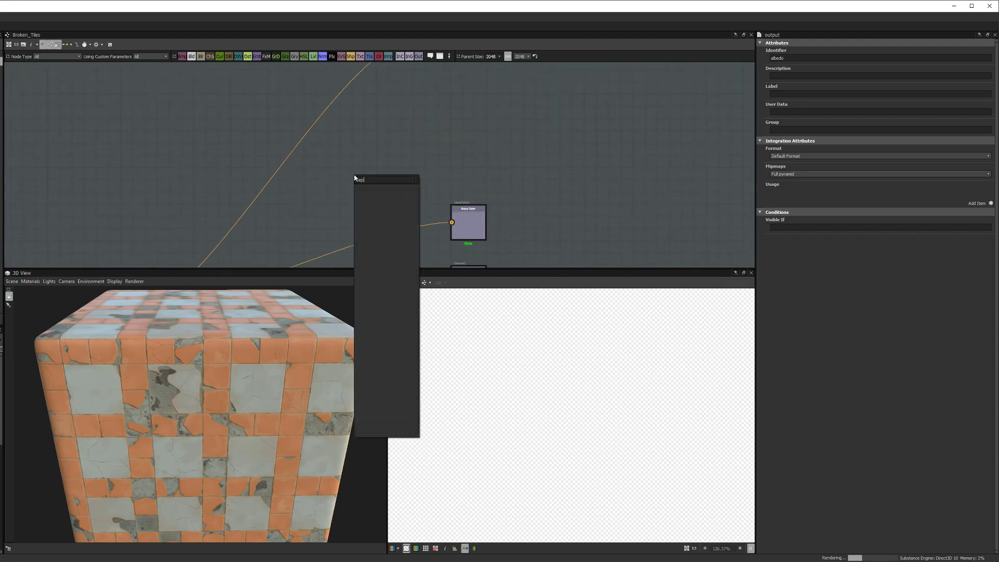
key("BackSpace")
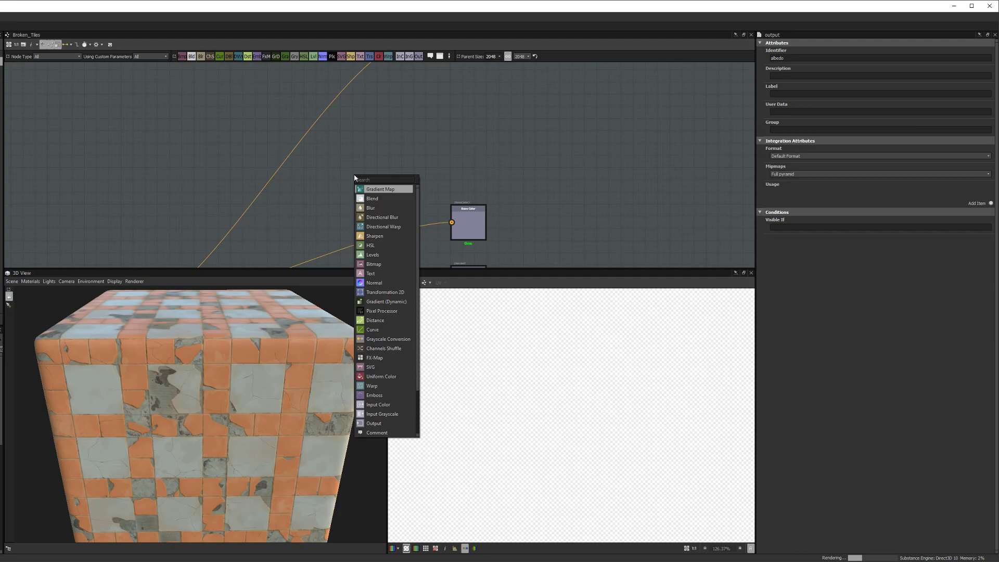
type("rgb")
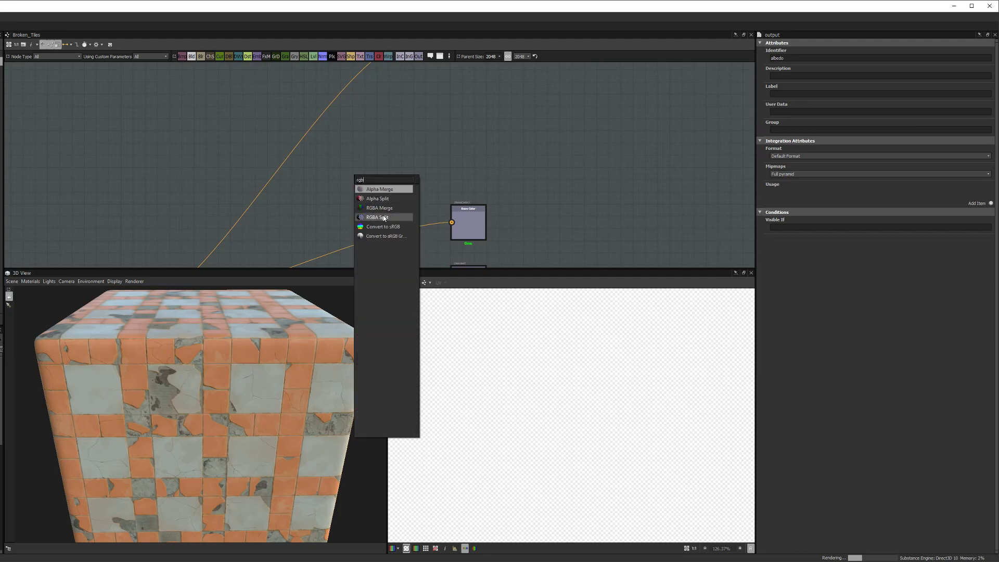
left_click(378, 217)
scroll(337, 208, "down", 1)
left_click_drag(339, 207, 284, 231)
middle_click_drag(292, 200, 381, 100)
scroll(249, 213, "up", 3)
middle_click_drag(275, 207, 254, 231)
scroll(255, 232, "up", 2)
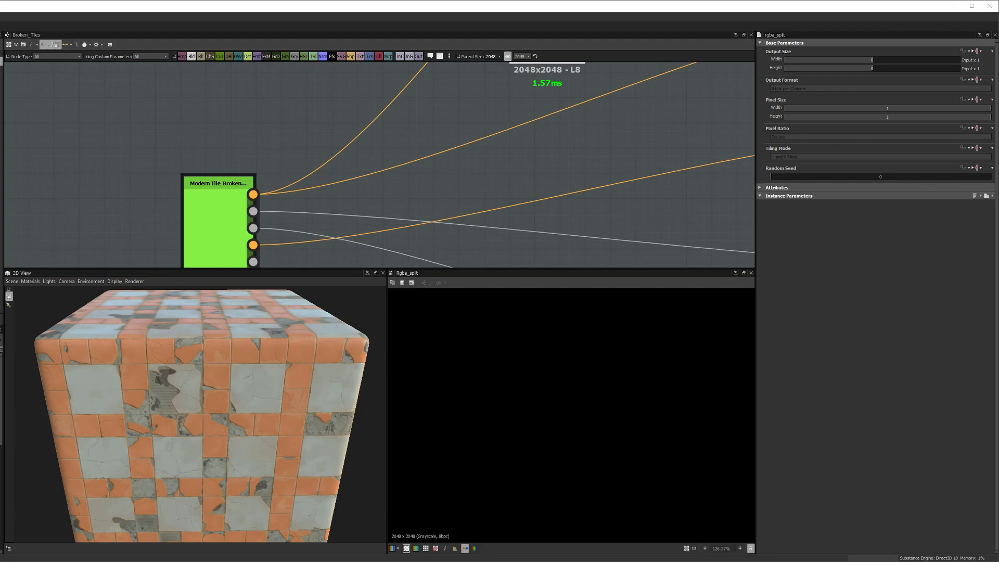
Step: Link the tile material's Normal output into the RGBA Split input and reposition the node
scroll(280, 159, "down", 5)
middle_click_drag(382, 104, 285, 184)
scroll(277, 188, "up", 2)
middle_click_drag(226, 217, 311, 132)
scroll(188, 214, "up", 2)
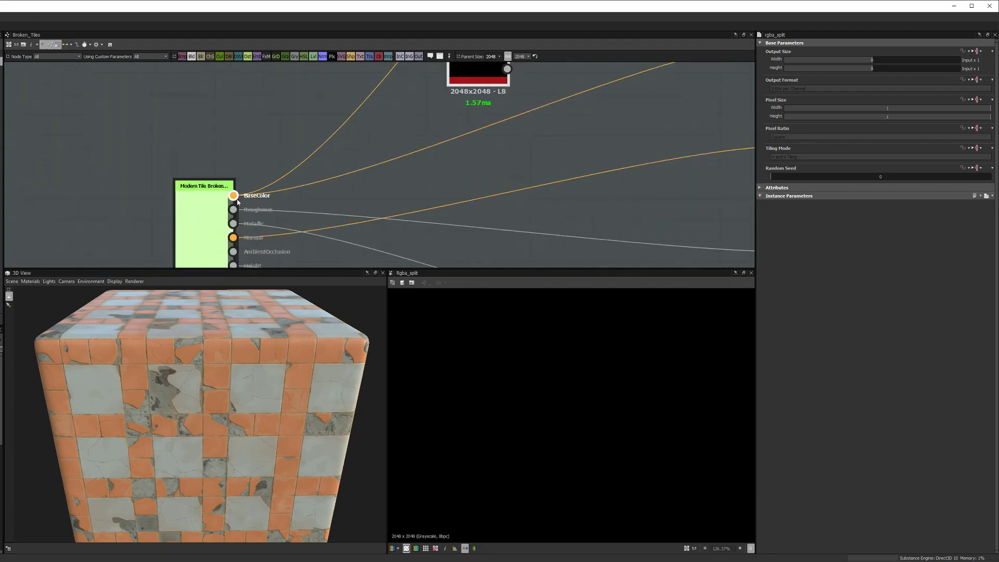
left_click(233, 236)
scroll(366, 175, "down", 3)
middle_click_drag(403, 126, 362, 185)
left_click_drag(363, 188, 373, 158)
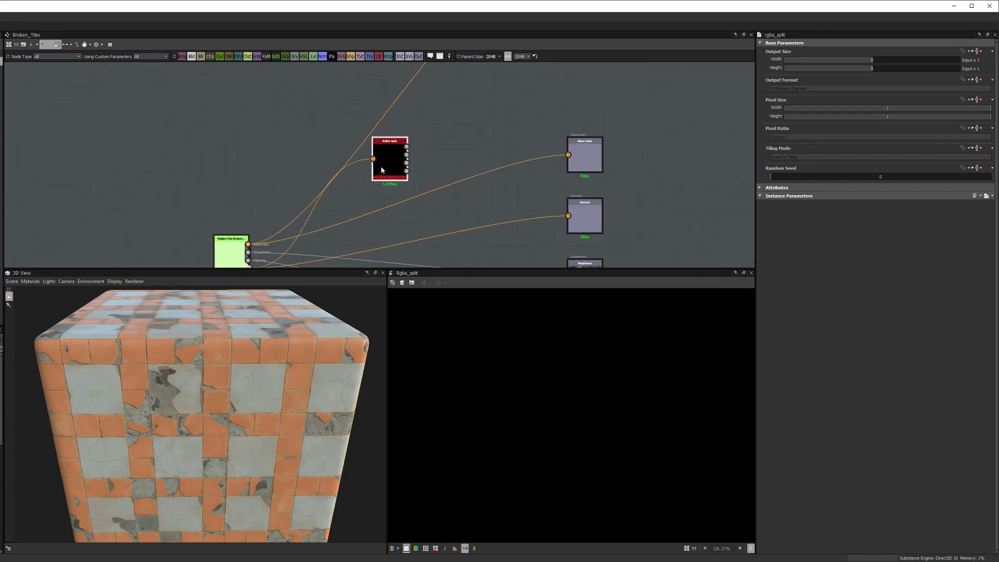
middle_click_drag(397, 169, 357, 207)
left_click_drag(357, 207, 373, 155)
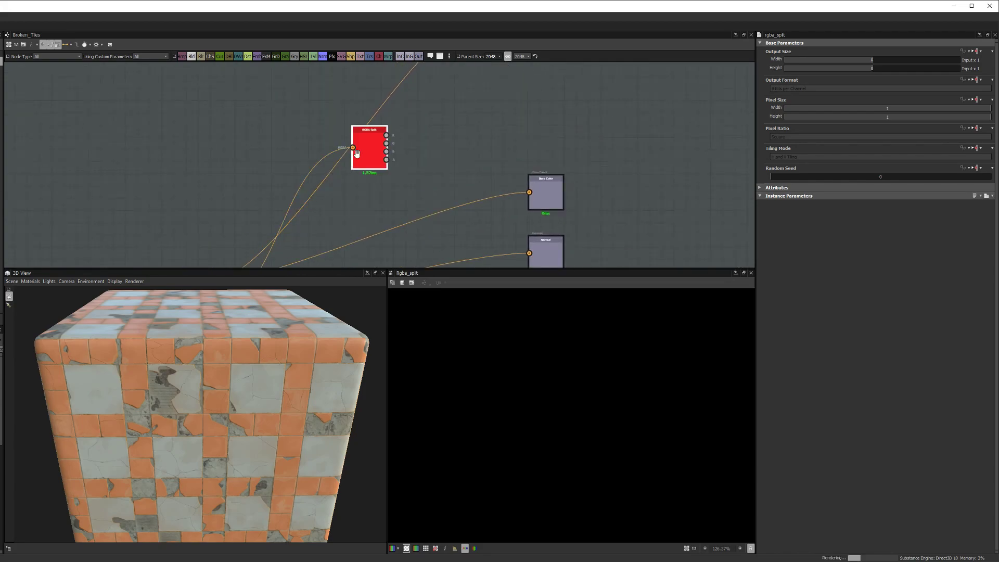
middle_click_drag(445, 145, 417, 167)
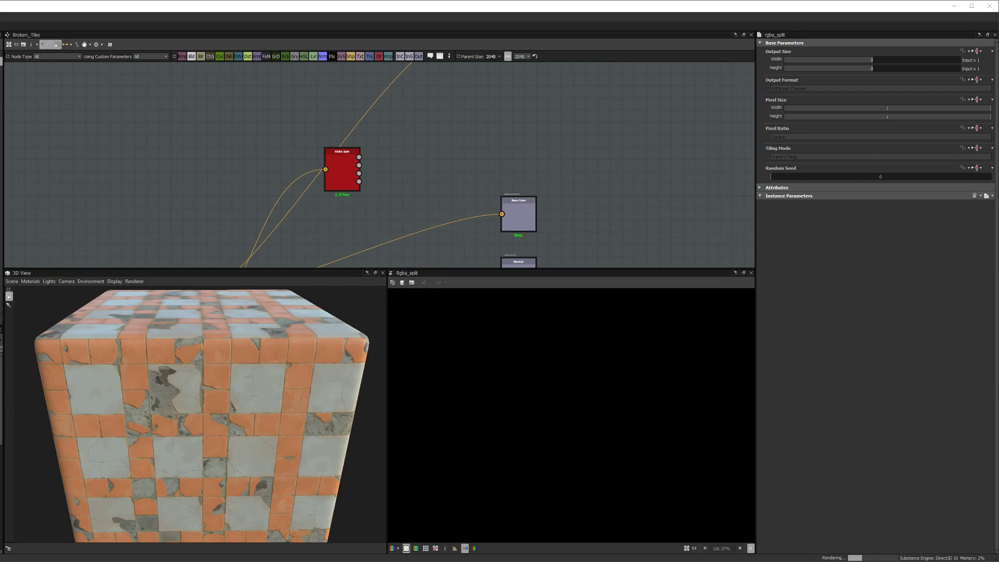
Step: Download the Substance version of Modern Broken Square Tile from GameTextures.com
key("alt+Tab")
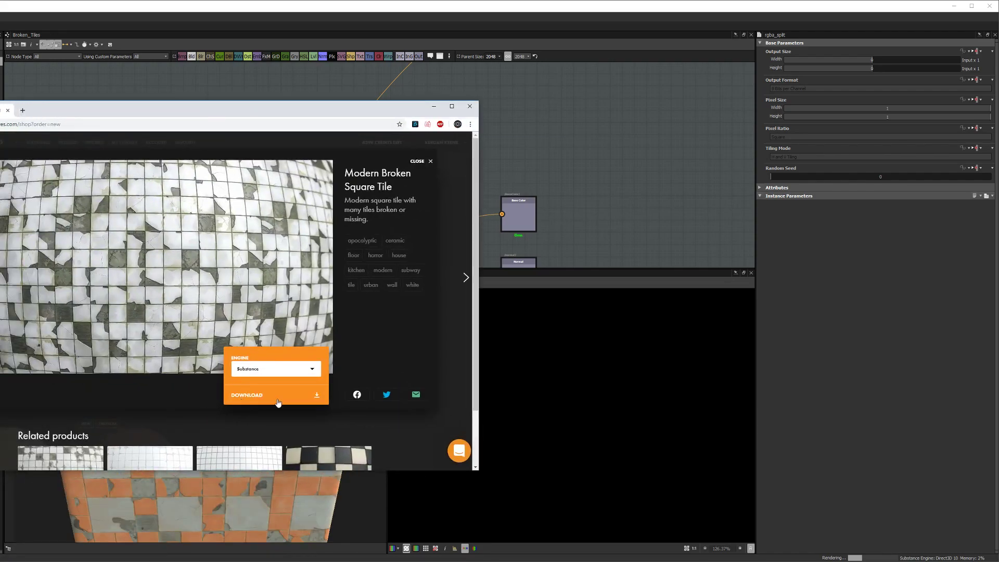
left_click(315, 393)
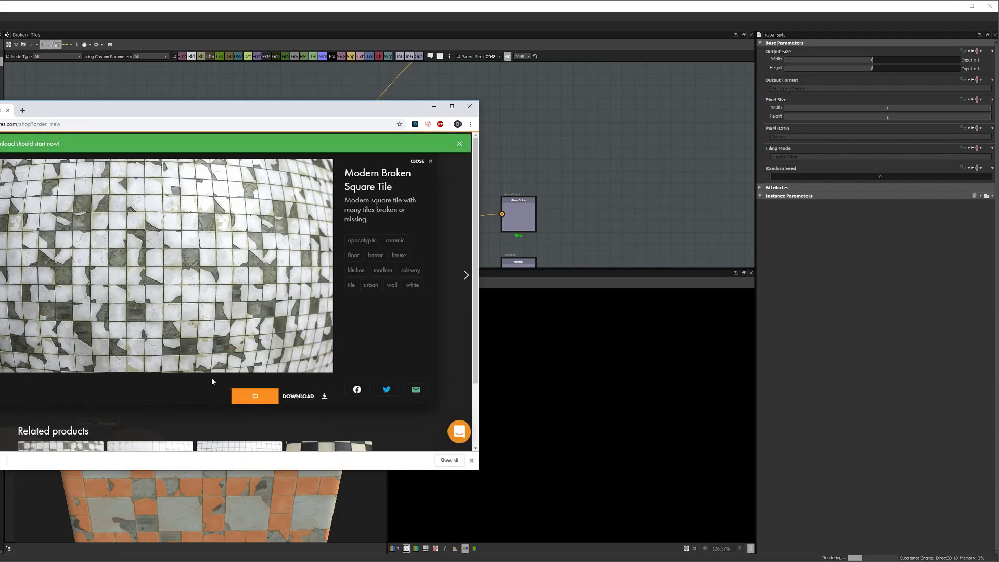
left_click_drag(80, 112, 0, 125)
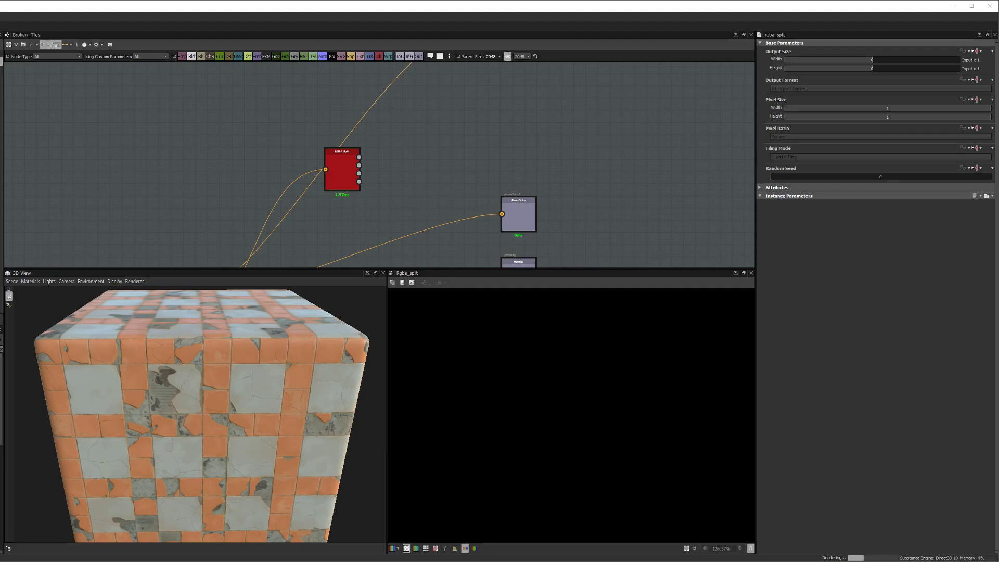
Step: Drag ModernBrokenSquareTile.sbsar from the Downloads folder into the graph, then close Explorer
scroll(282, 143, "down", 4)
middle_click_drag(280, 148, 372, 91)
scroll(283, 177, "up", 4)
middle_click_drag(242, 205, 199, 221)
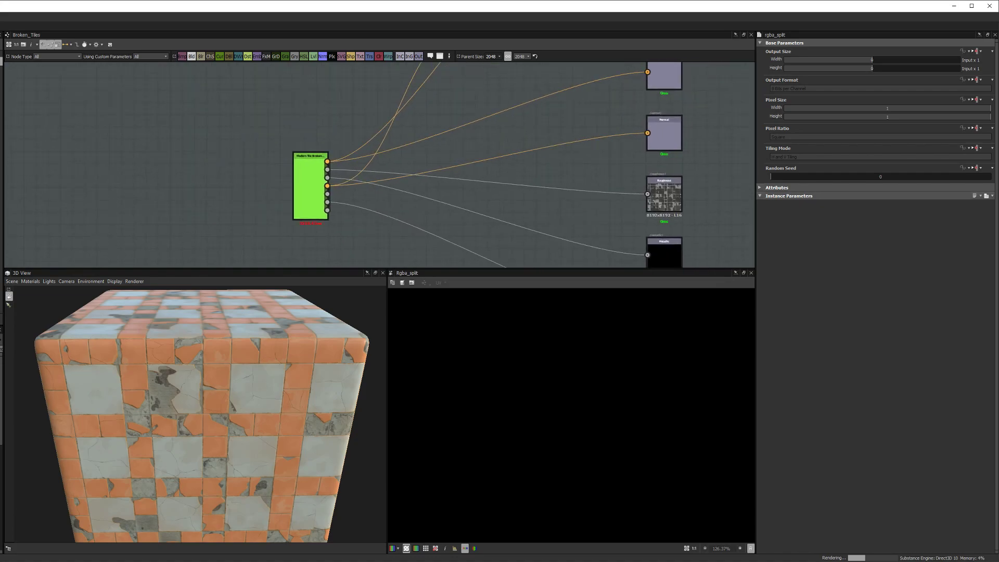
key("alt+Tab")
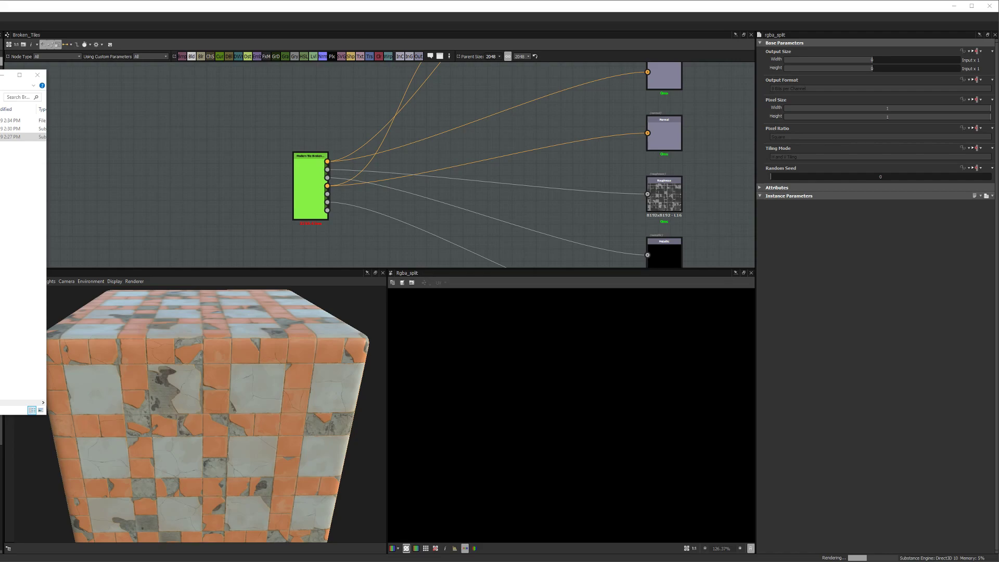
left_click(11, 137)
left_click(11, 137)
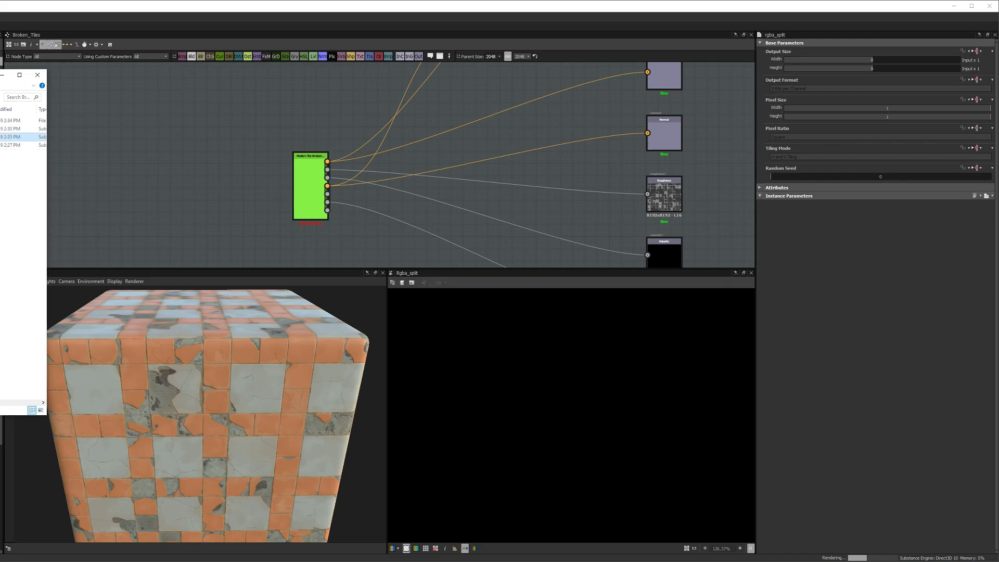
left_click_drag(11, 137, 182, 172)
left_click(37, 75)
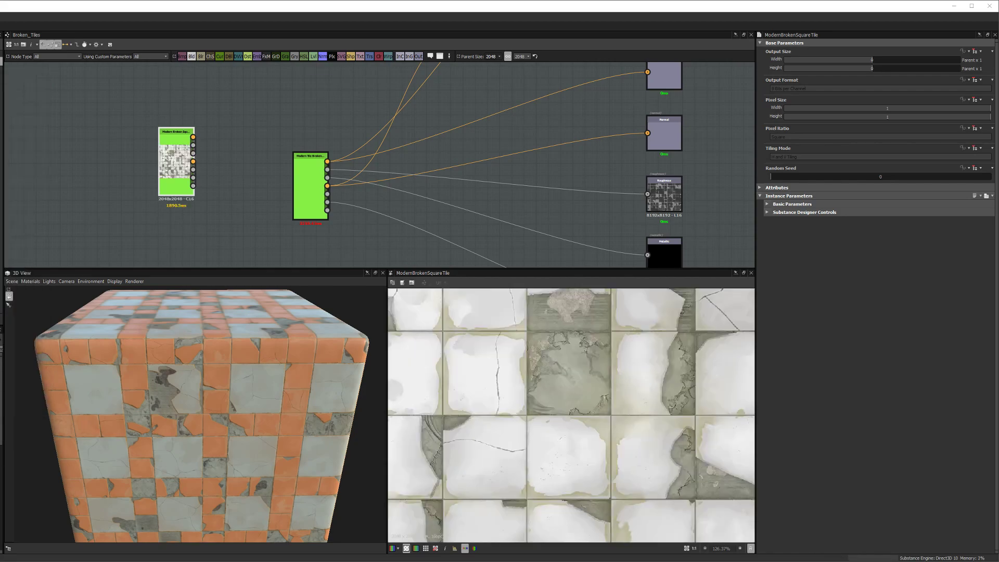
Step: Move the BaseColor, Roughness, Metallic and Normal links onto ModernBrokenSquareTile's outputs
scroll(234, 167, "up", 1)
middle_click_drag(235, 164, 303, 177)
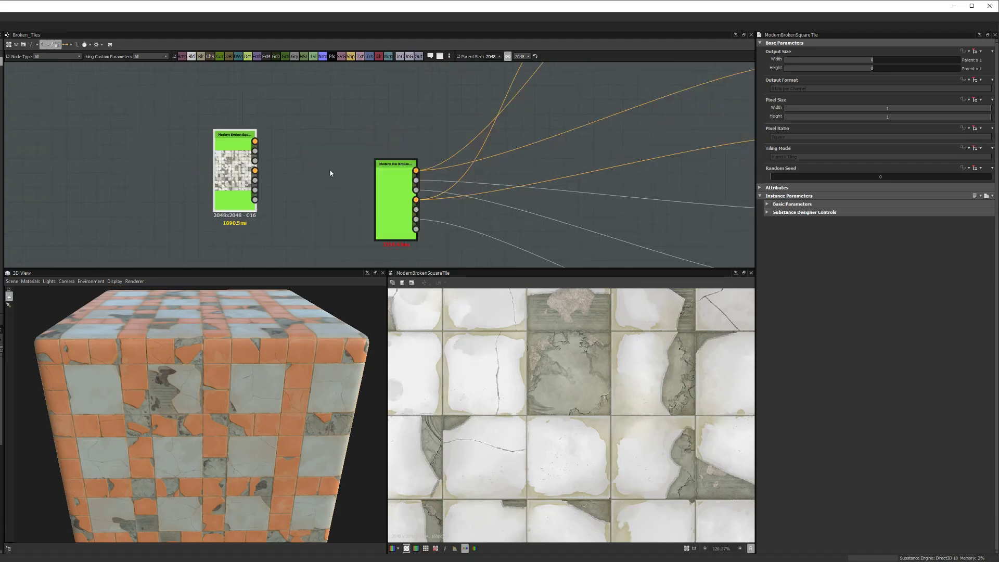
scroll(372, 169, "up", 1)
left_click_drag(426, 172, 233, 135, "shift")
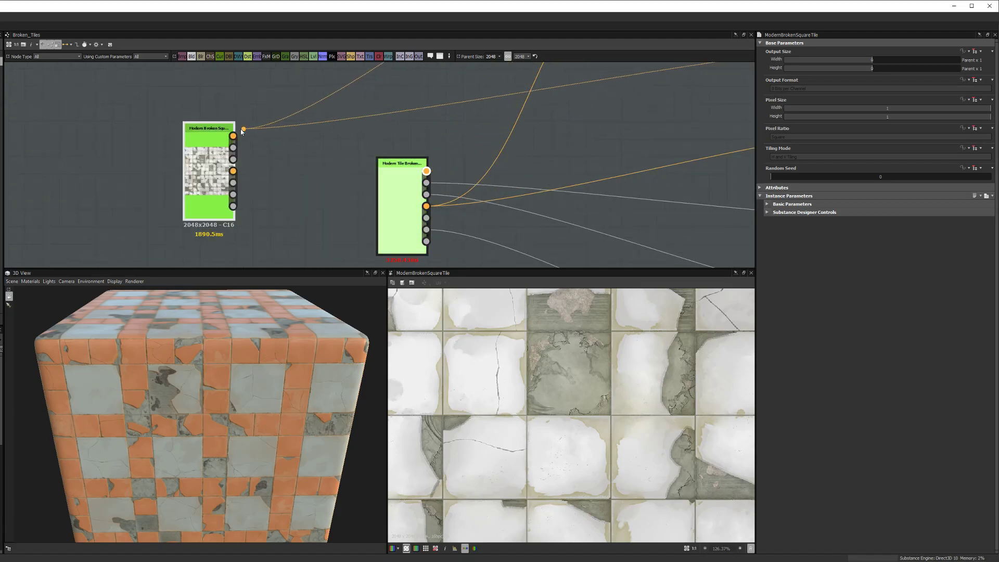
left_click_drag(426, 183, 233, 148, "shift")
left_click_drag(426, 194, 233, 159, "shift")
left_click_drag(426, 206, 233, 170, "shift")
Step: Delete the old Modern Tile Broken Framed Square2 node and select the new tile node
left_click_drag(398, 211, 274, 245)
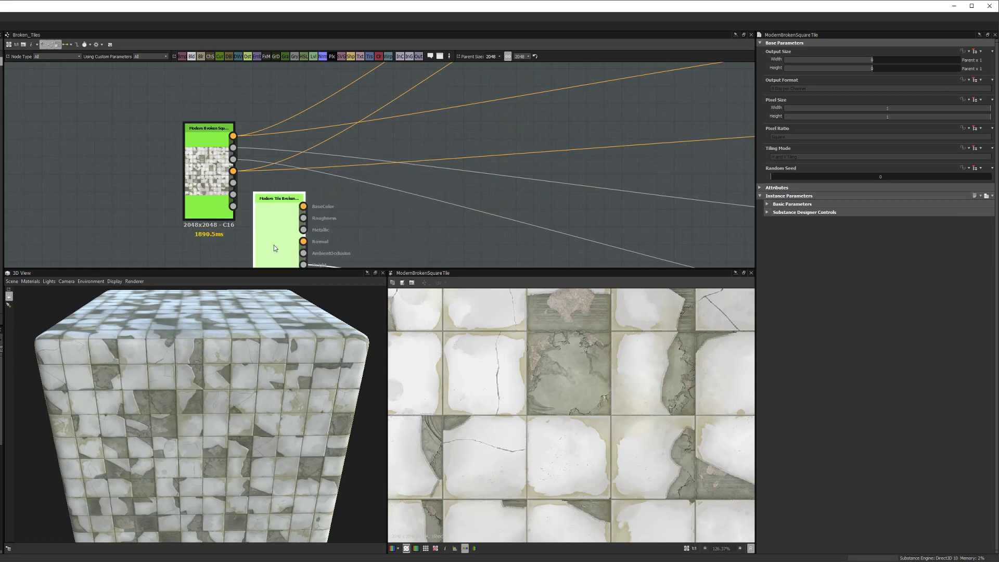
middle_click_drag(288, 252, 314, 191)
left_click_drag(314, 191, 260, 133)
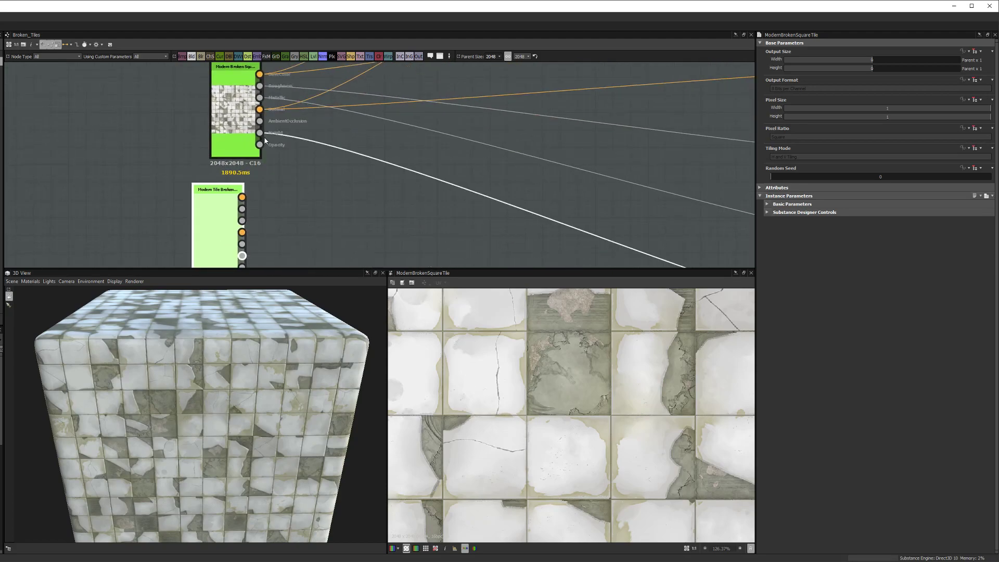
left_click(213, 213)
scroll(218, 211, "down", 1)
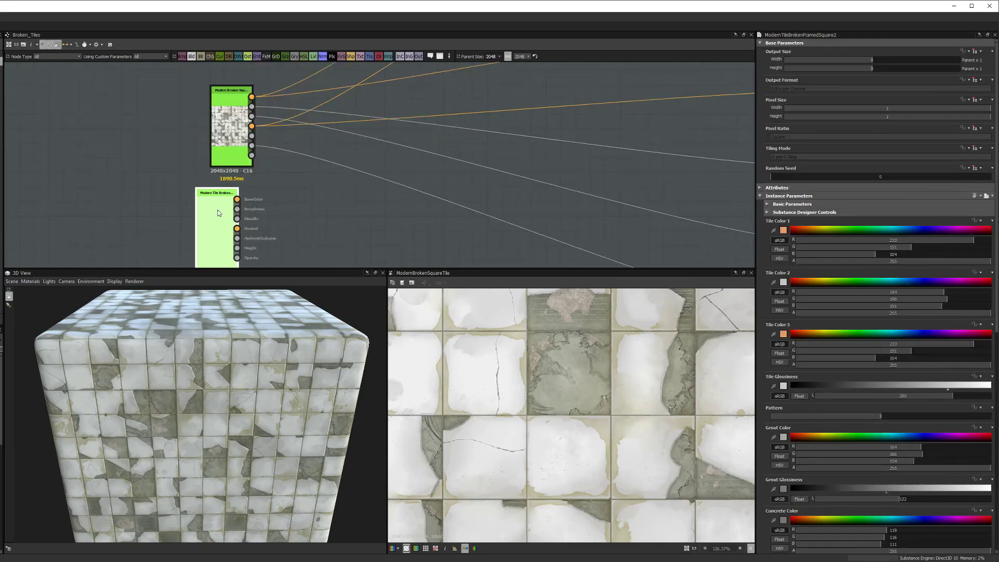
key("Delete")
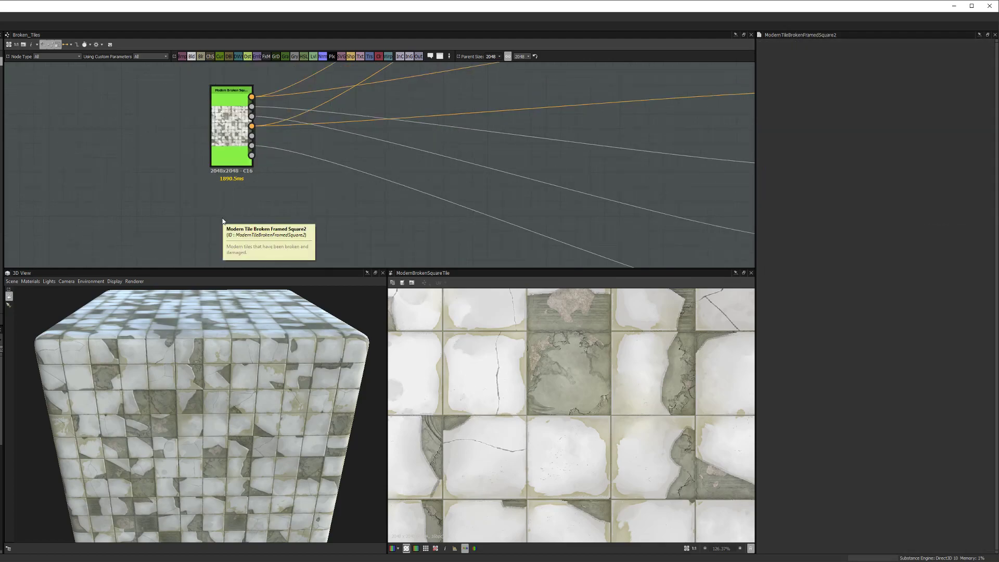
left_click(229, 137)
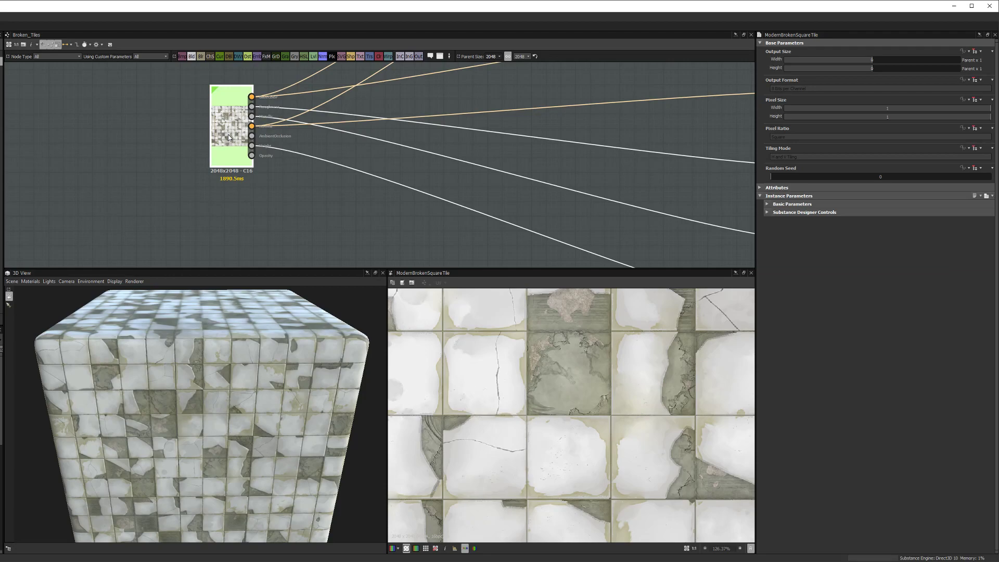
Step: Browse the tile's parameter groups and preview ModernBrokenSquareTile's base color in 2D
scroll(246, 139, "down", 1)
middle_click_drag(285, 141, 265, 161)
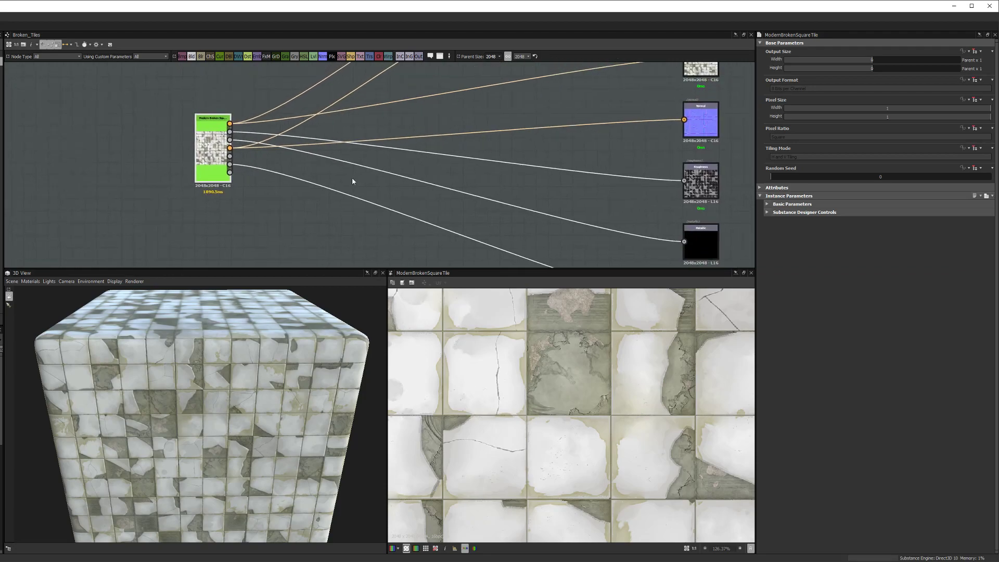
left_click(768, 212)
left_click(766, 204)
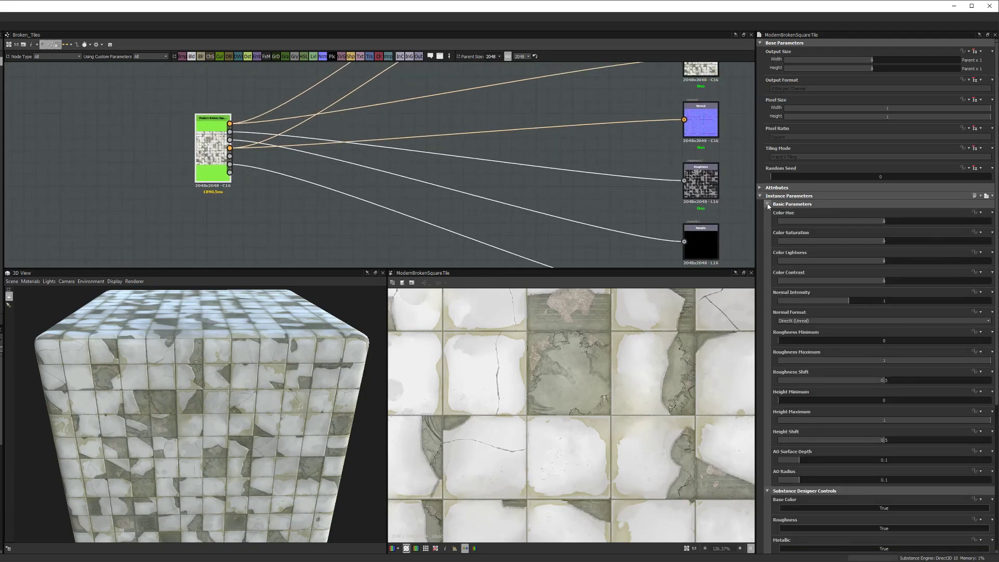
left_click(767, 204)
left_click(767, 212)
left_click(279, 235)
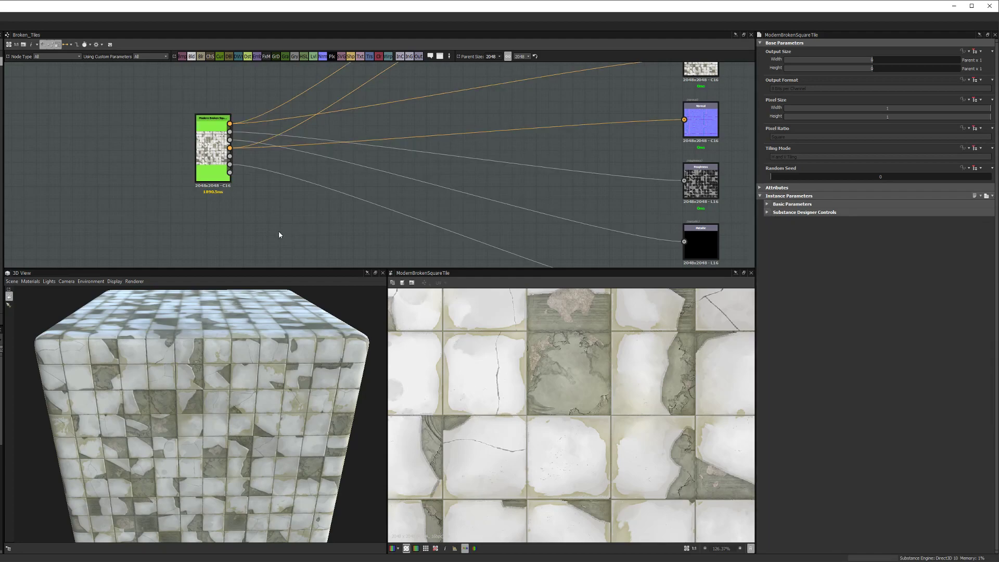
scroll(222, 189, "up", 1)
double_click(220, 168)
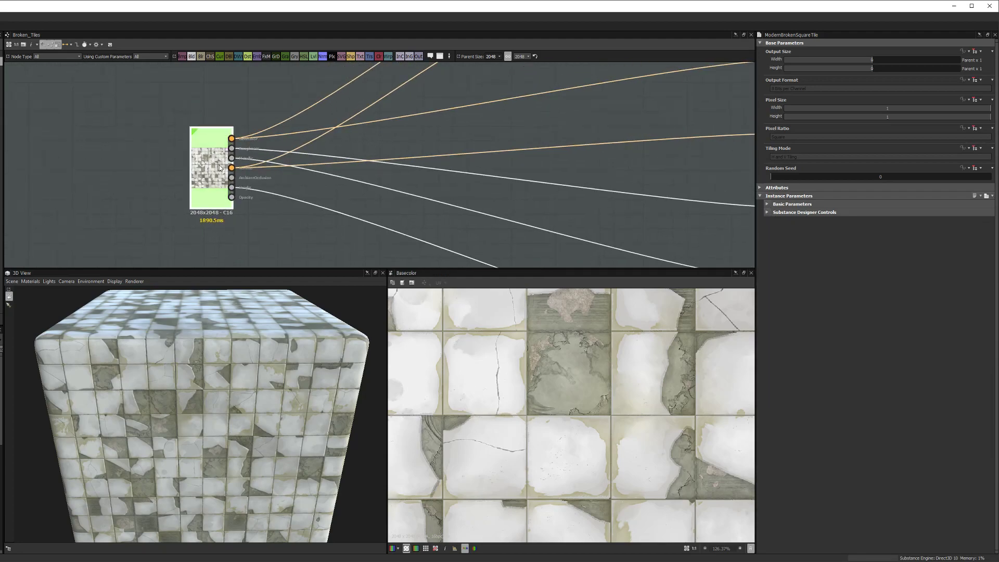
scroll(333, 184, "down", 1)
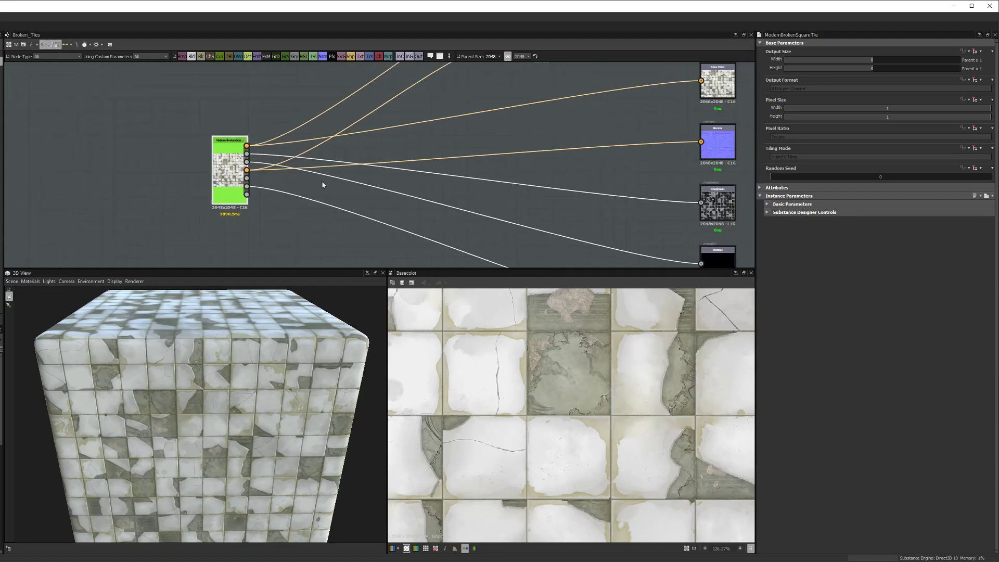
Step: Show the rgba_split node's grayscale crack output in the 2D view
left_click(768, 204)
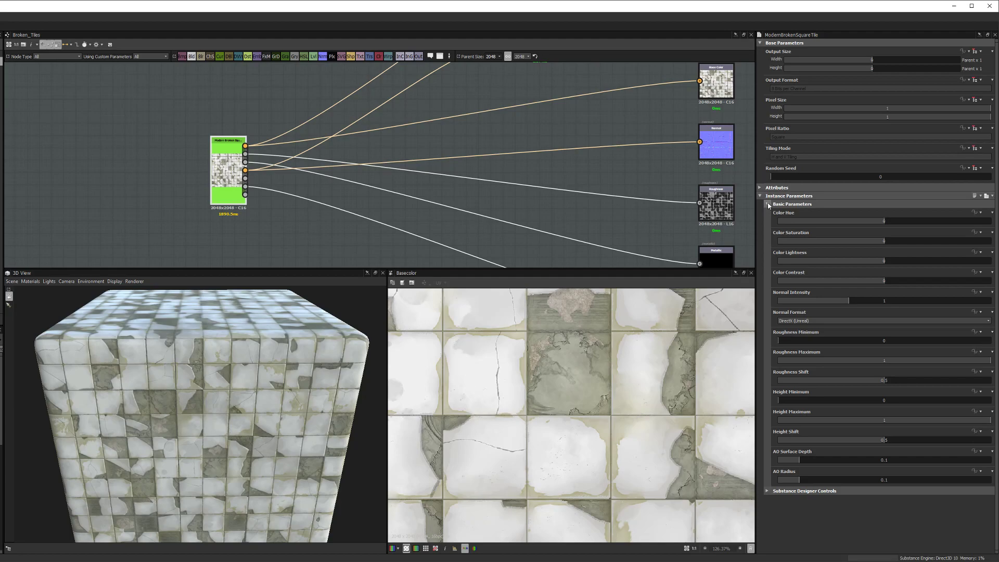
left_click(768, 204)
left_click(768, 205)
left_click(768, 205)
middle_click_drag(433, 160, 352, 229)
double_click(455, 111)
mouse_move(452, 112)
middle_mouse_down()
mouse_move(429, 136)
mouse_move(467, 120)
middle_mouse_up()
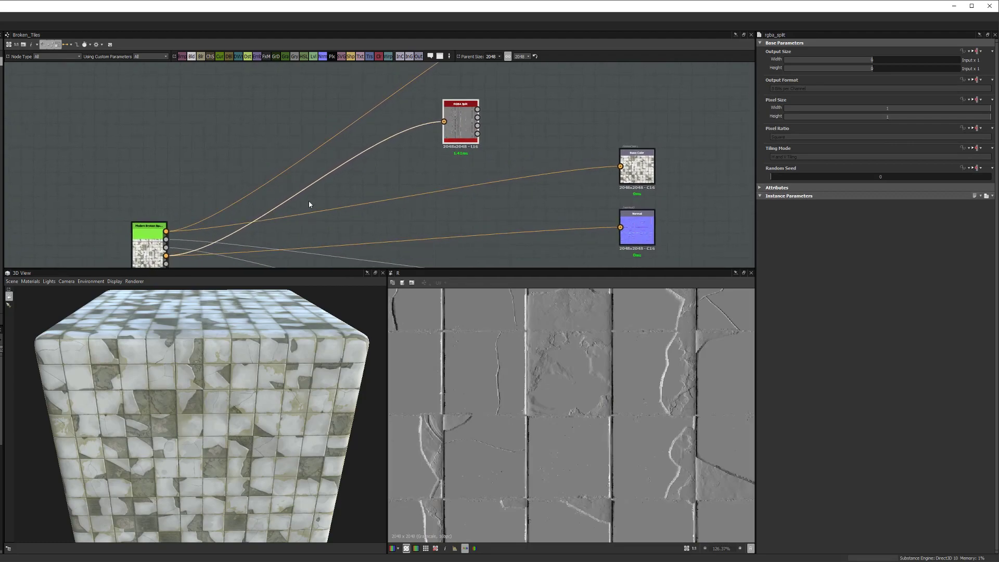
Step: Remove the normal_1 duplicate of the Normal output node
middle_click_drag(379, 178, 413, 174)
left_click_drag(389, 164, 481, 151)
left_click(565, 246)
key("ctrl+d")
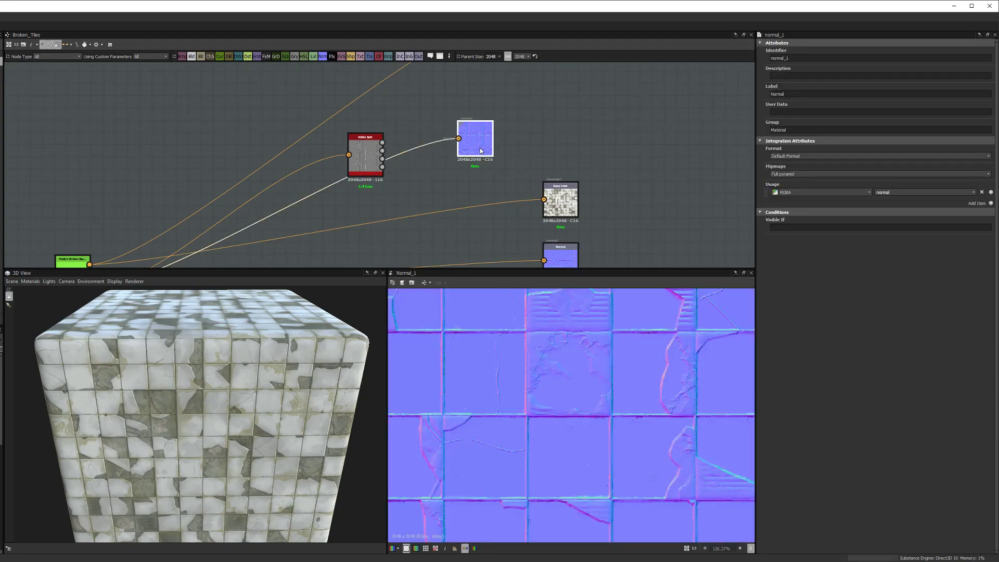
middle_click_drag(481, 151, 427, 199)
left_click_drag(427, 198, 508, 179)
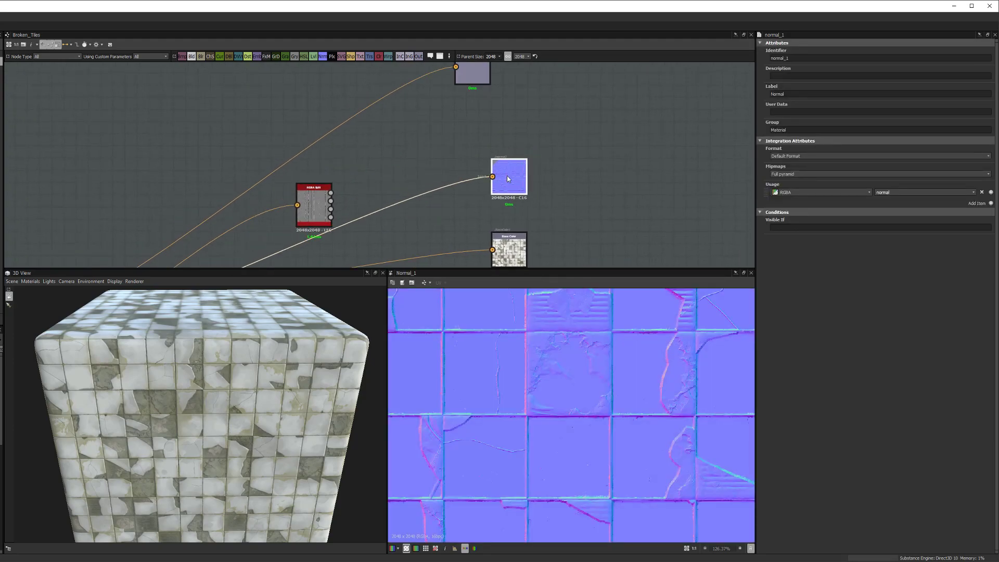
key("ctrl+a")
left_click(595, 138)
left_click(514, 167)
key("Delete")
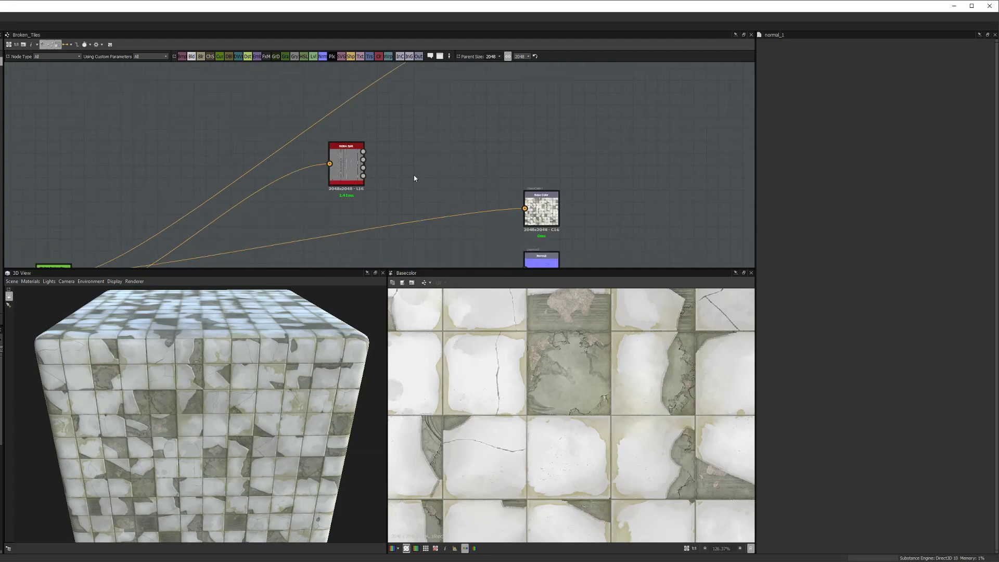
Step: Preview the albedo output's 2048×2048 broken-tile colour map in the 2D view
middle_click_drag(417, 178, 527, 154)
scroll(520, 157, "up", 2)
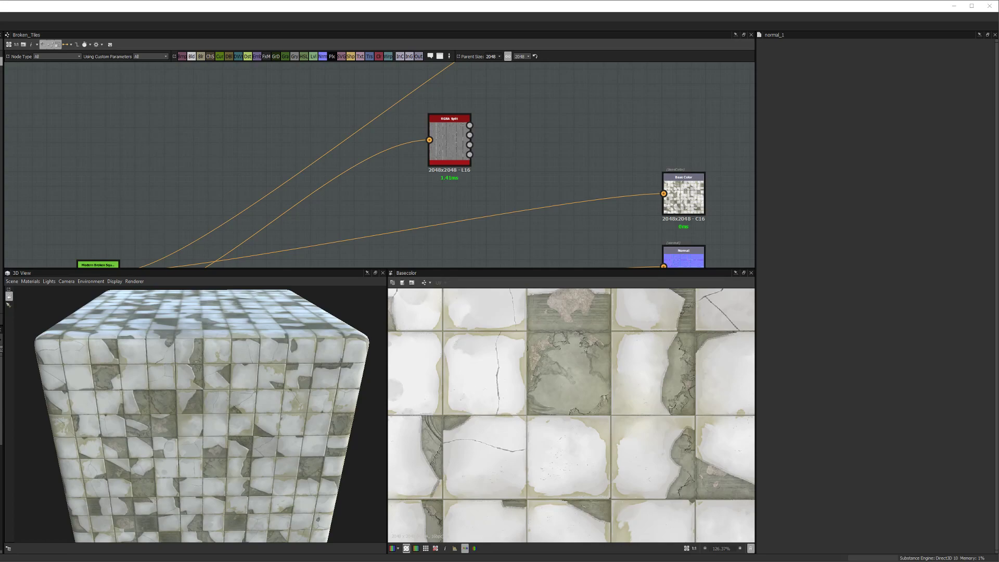
scroll(480, 167, "down", 2)
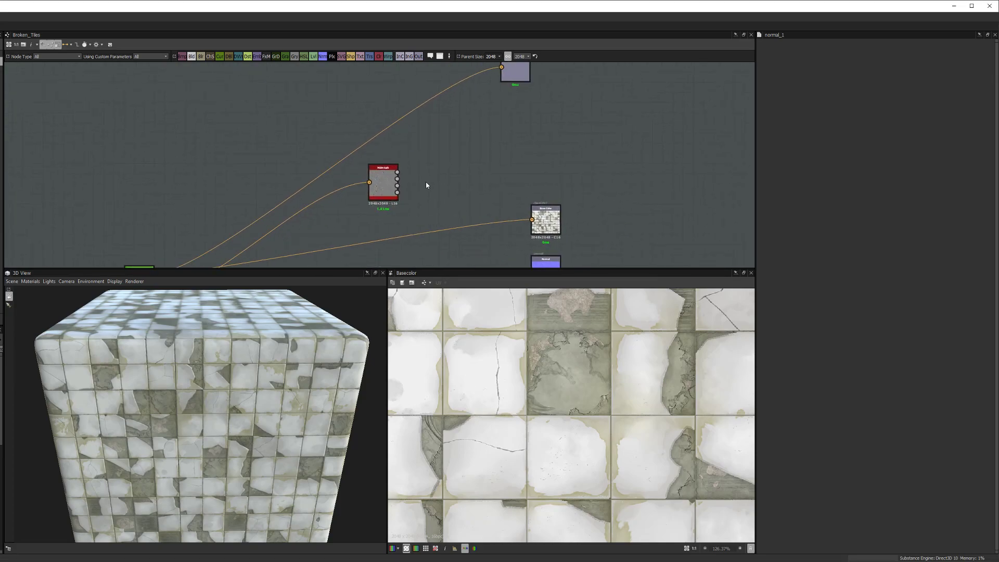
left_click(395, 152)
middle_click_drag(457, 163, 390, 195)
left_click_drag(450, 105, 405, 96)
double_click(407, 97)
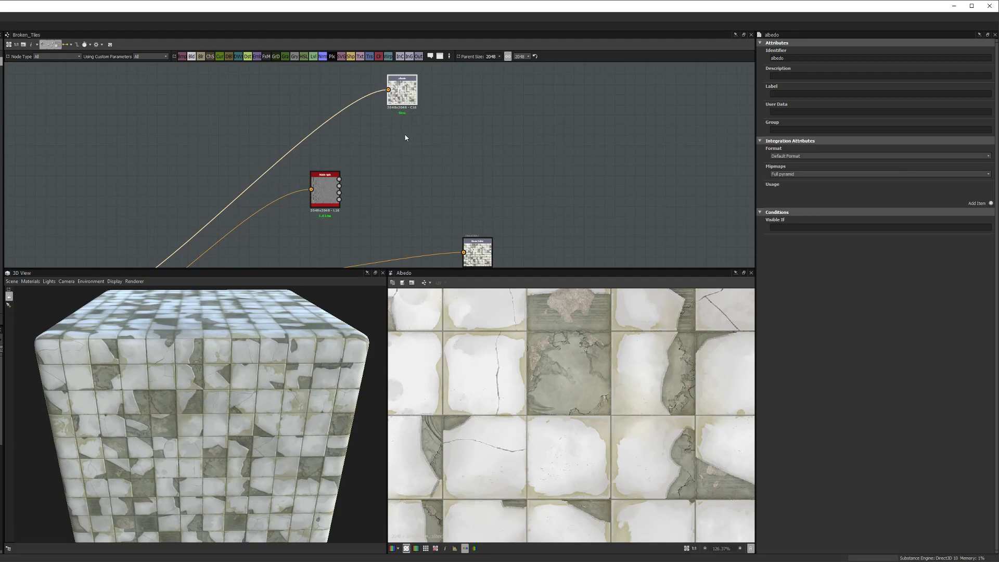
Step: Move the Normal output node above Base Color, next to the RGBA Split node
scroll(528, 333, "down", 4)
scroll(516, 370, "down", 3)
scroll(516, 370, "up", 3)
scroll(516, 369, "down", 3)
middle_click_drag(379, 209, 345, 202)
scroll(407, 231, "up", 1)
scroll(632, 235, "up", 1)
left_click_drag(631, 263, 631, 95)
middle_click_drag(632, 95, 584, 168)
left_click(517, 139)
middle_click_drag(482, 162, 418, 183)
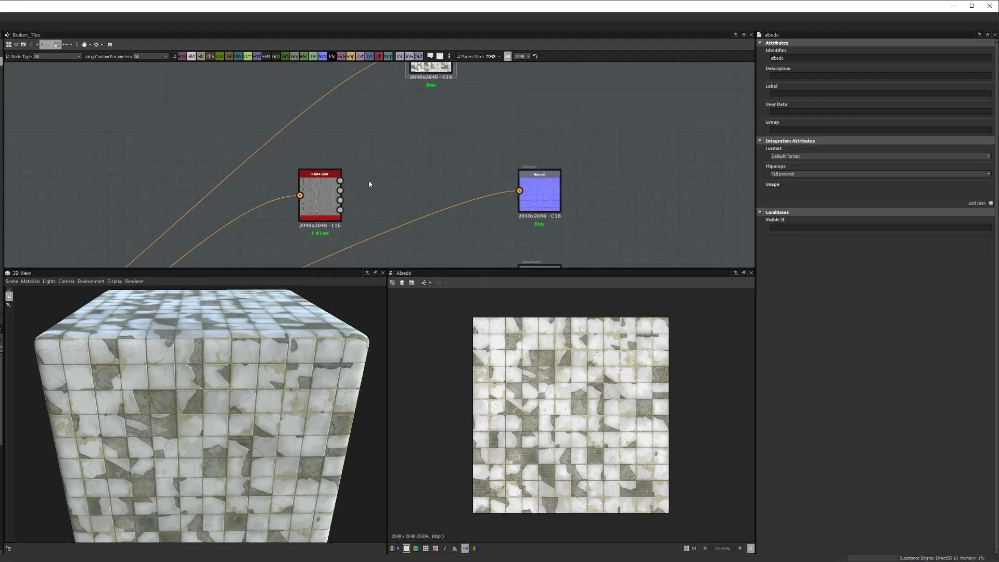
key("space")
Step: Add an RGBA Merge node and wire RGBA Split's red and green channels into it
type("rgba")
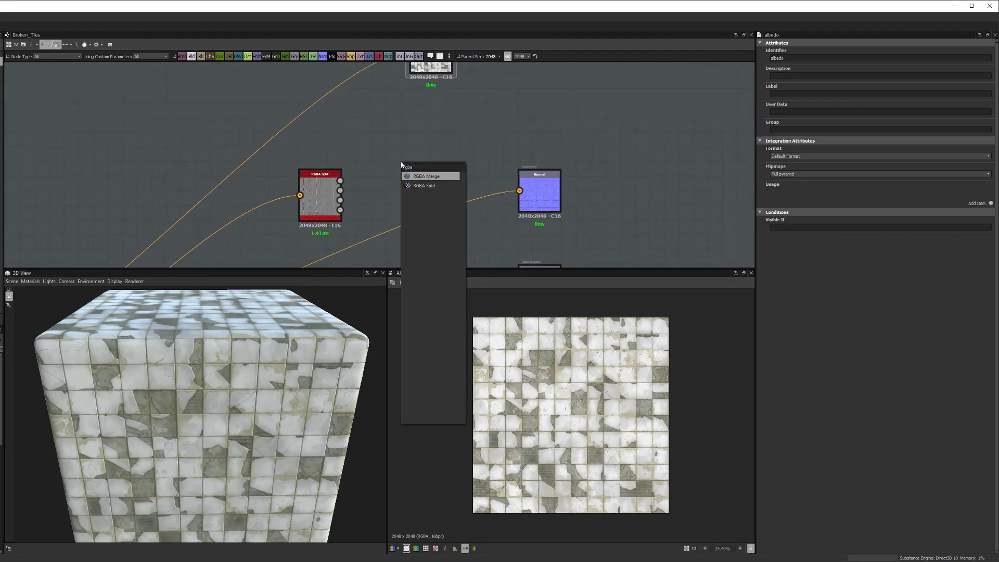
left_click(426, 177)
scroll(370, 186, "up", 3)
left_click_drag(320, 176, 414, 111)
left_click_drag(352, 169, 479, 162)
middle_click_drag(379, 199, 411, 117)
scroll(411, 120, "down", 3)
middle_click_drag(359, 177, 408, 158)
middle_click_drag(247, 233, 332, 152)
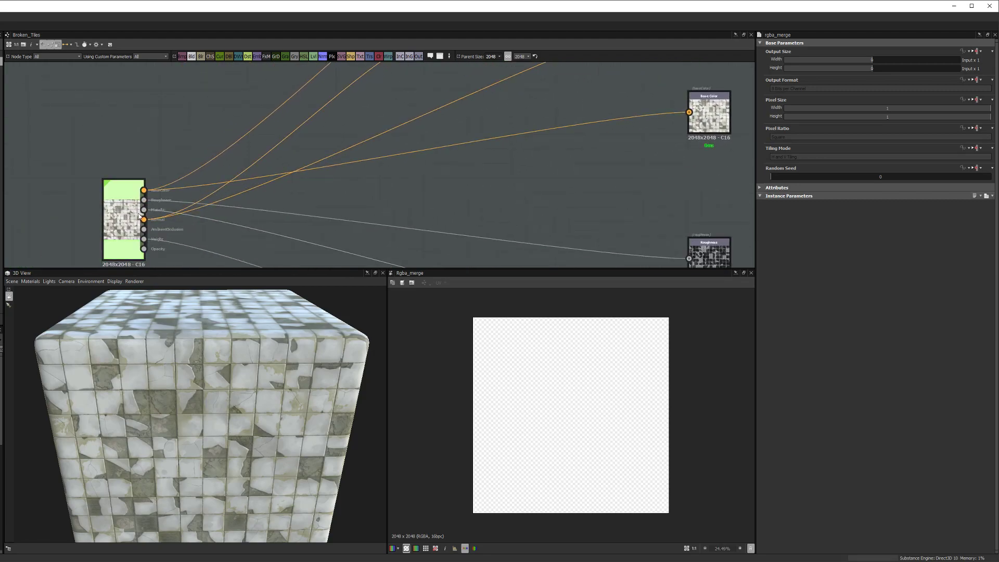
scroll(148, 203, "down", 2)
left_click_drag(160, 203, 380, 144)
scroll(301, 189, "up", 5)
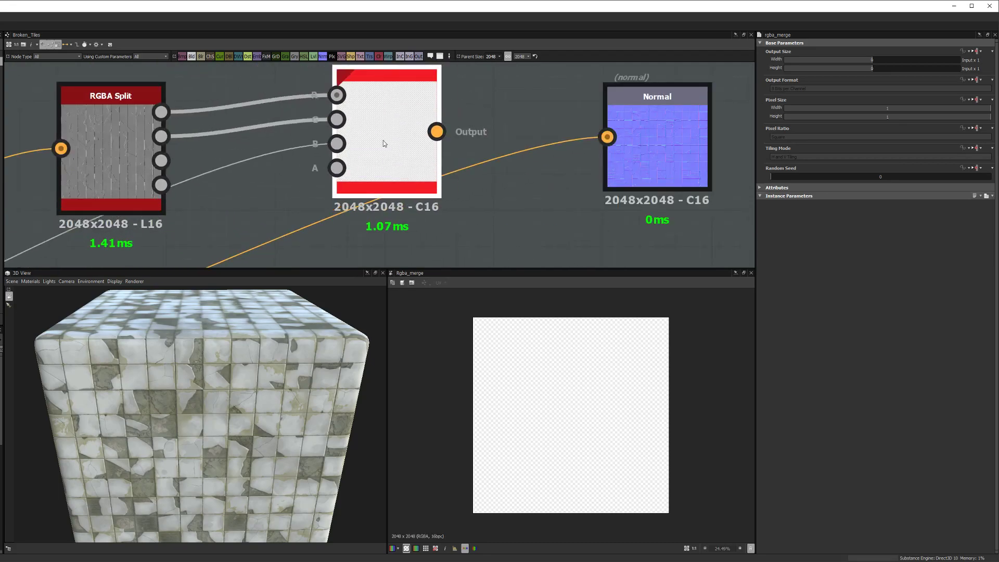
scroll(391, 135, "down", 3)
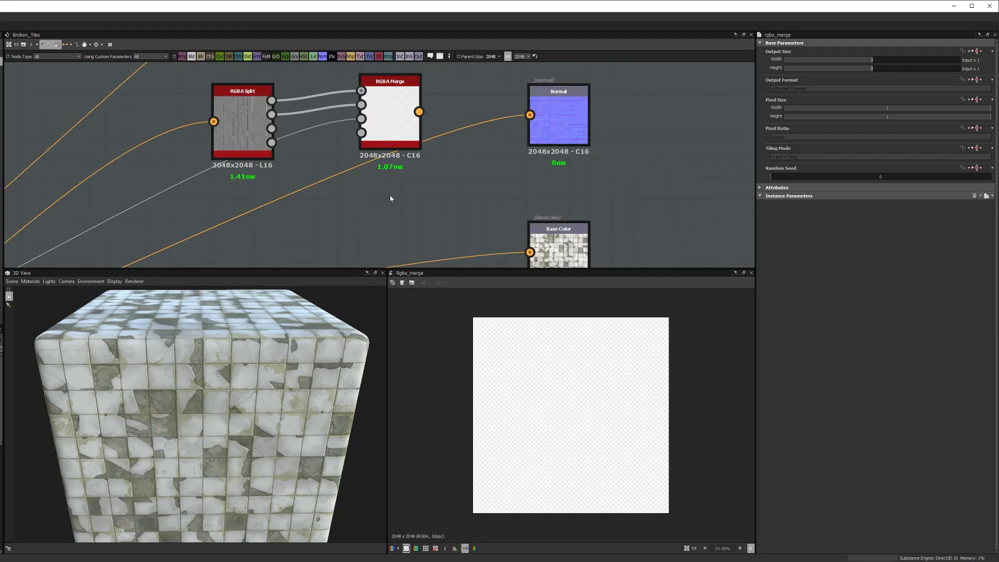
Step: Add a Uniform Color set to Grayscale 255 (white), connect it to RGBA Merge, and preview the merge
key("space")
type("rom")
key("BackSpace")
key("BackSpace")
key("BackSpace")
key("BackSpace")
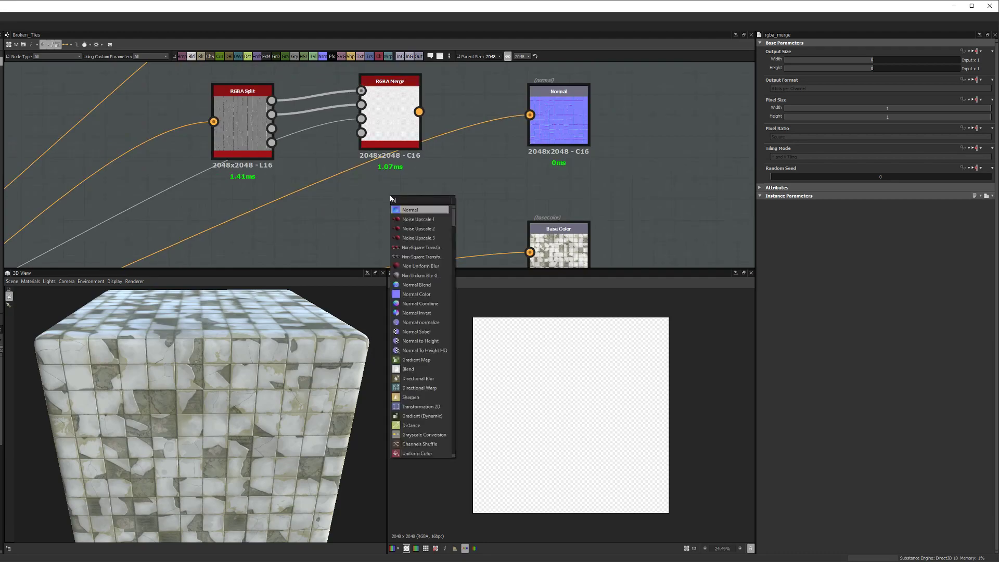
type("color")
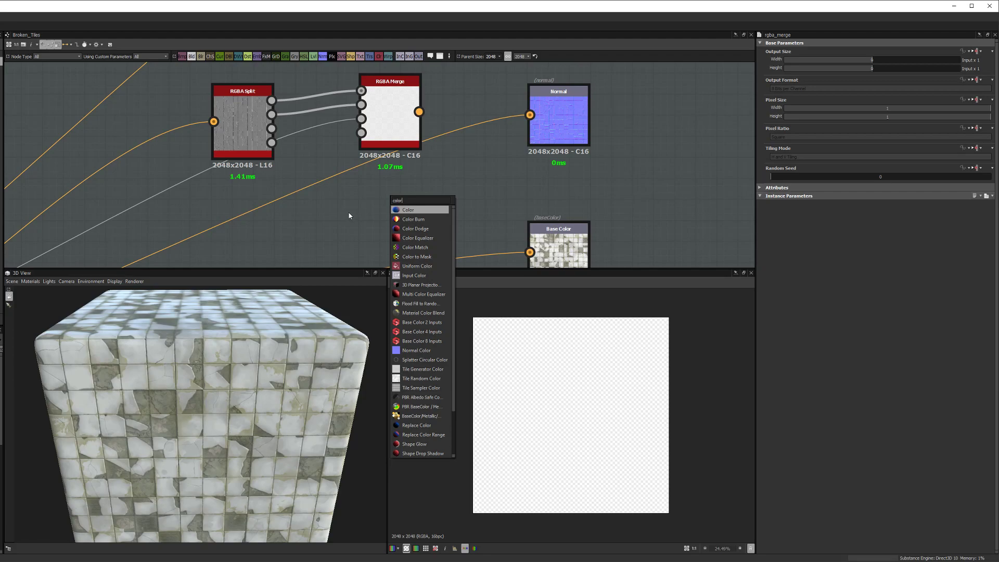
left_click(417, 266)
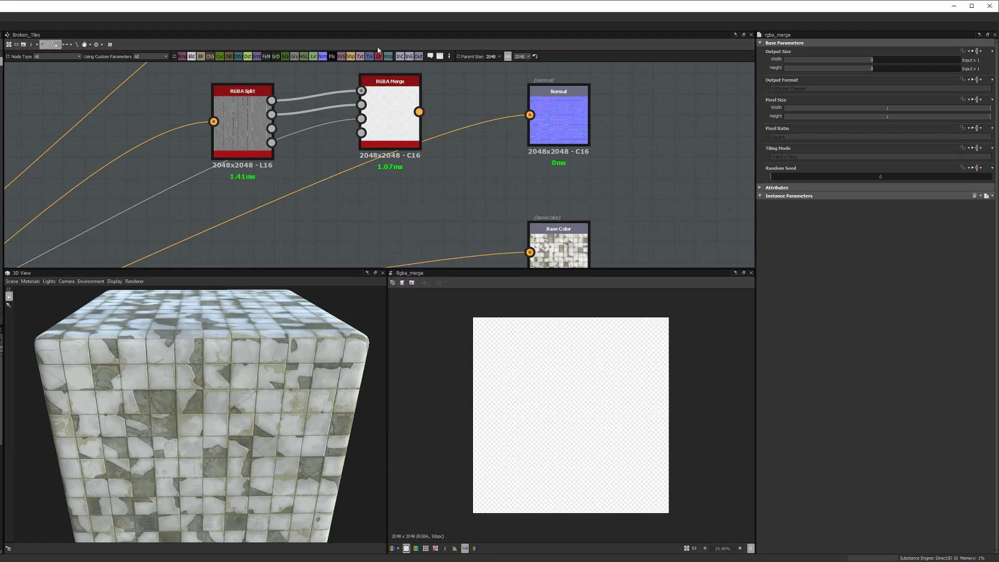
mouse_move(338, 178)
left_mouse_down()
mouse_move(284, 228)
mouse_move(361, 132)
left_mouse_up()
left_click(939, 205)
left_click_drag(900, 224, 998, 226)
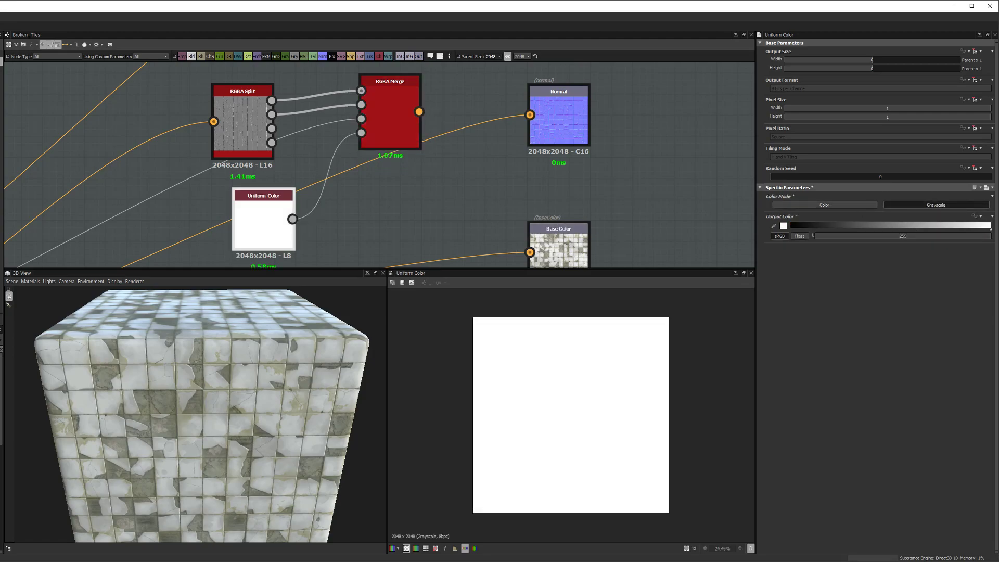
key("d")
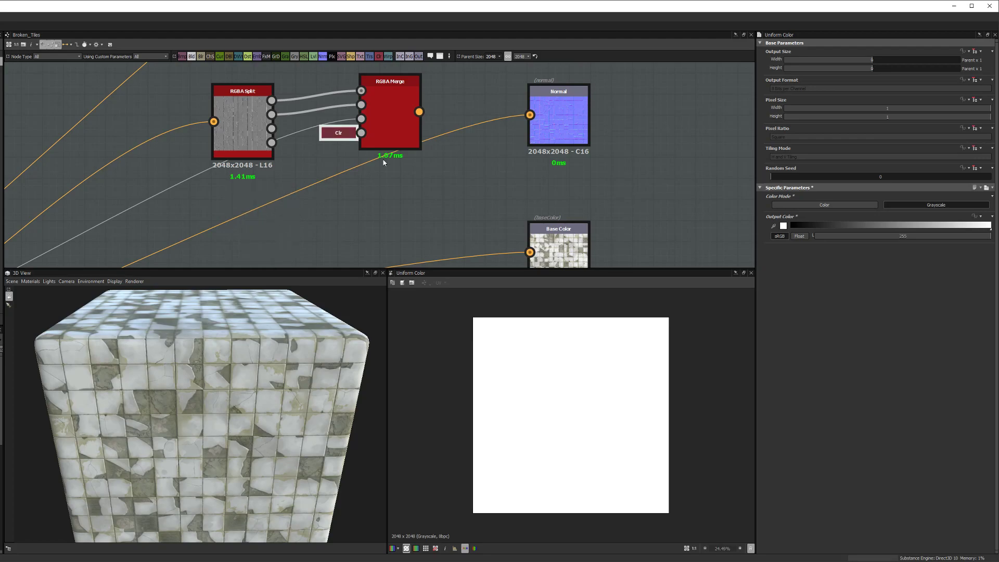
double_click(403, 120)
scroll(402, 120, "down", 1)
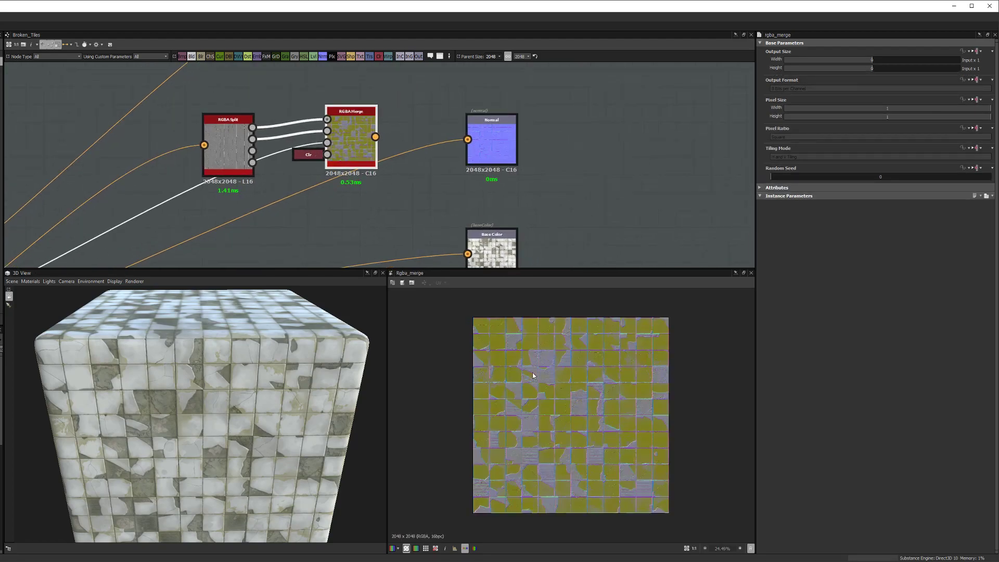
Step: Wire RGBA Merge's output into the Normal output node and orbit the 3D cube to inspect the tiles
scroll(538, 411, "up", 6)
middle_click_drag(485, 390, 531, 445)
middle_click_drag(508, 410, 520, 433)
scroll(519, 432, "down", 2)
middle_click_drag(365, 214, 328, 243)
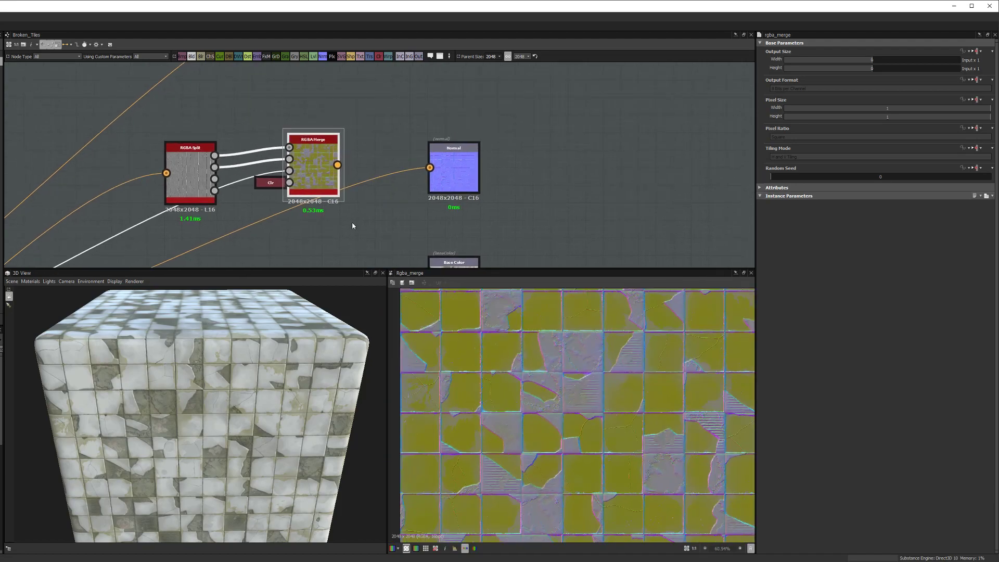
left_click_drag(337, 167, 430, 167)
scroll(286, 202, "down", 1)
scroll(286, 202, "down", 1)
scroll(189, 441, "up", 8)
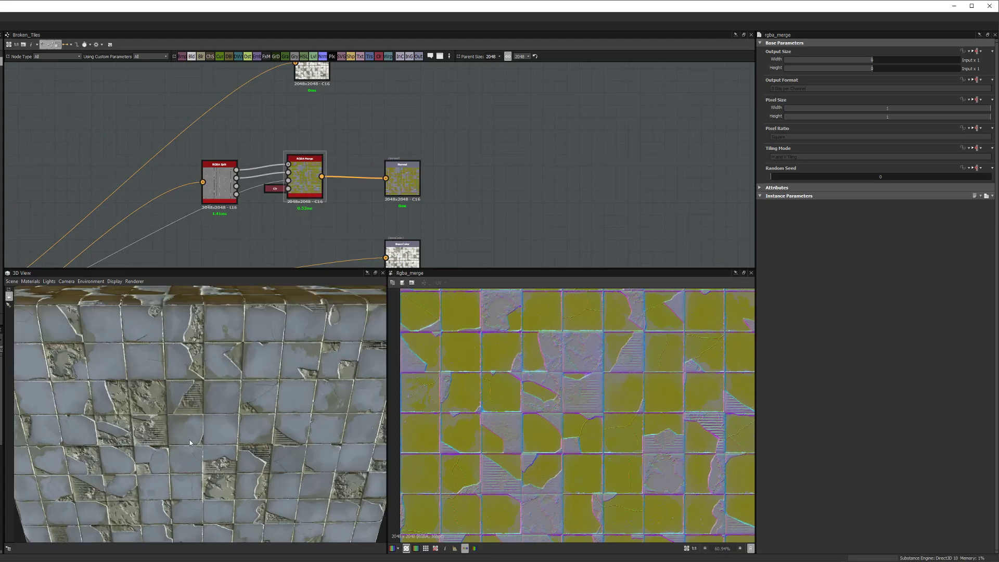
left_click_drag(189, 430, 120, 484, "alt")
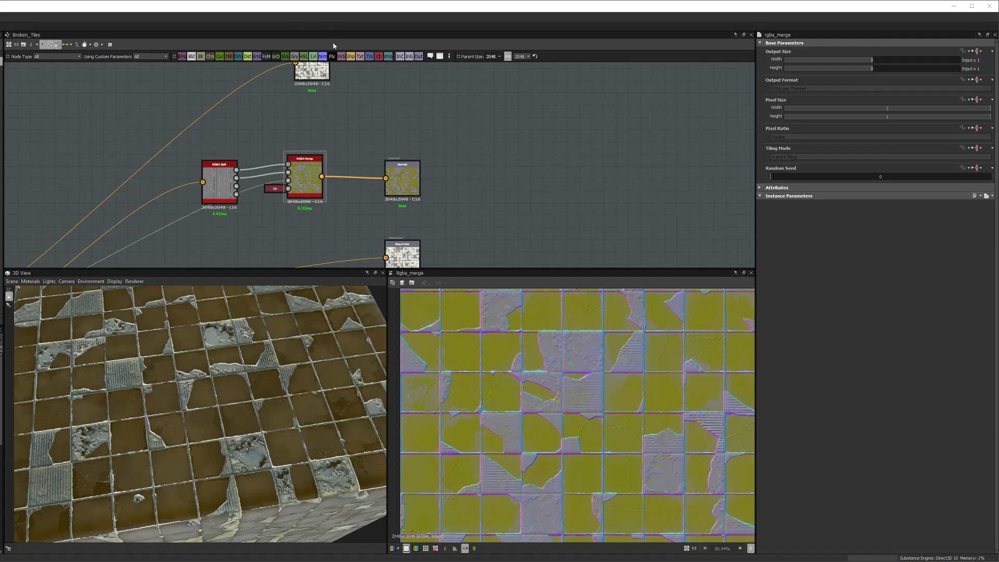
Step: Move the albedo output node to the right and nudge the Normal output node up
middle_click_drag(310, 125, 352, 165)
left_click_drag(355, 133, 436, 138)
left_click(451, 152)
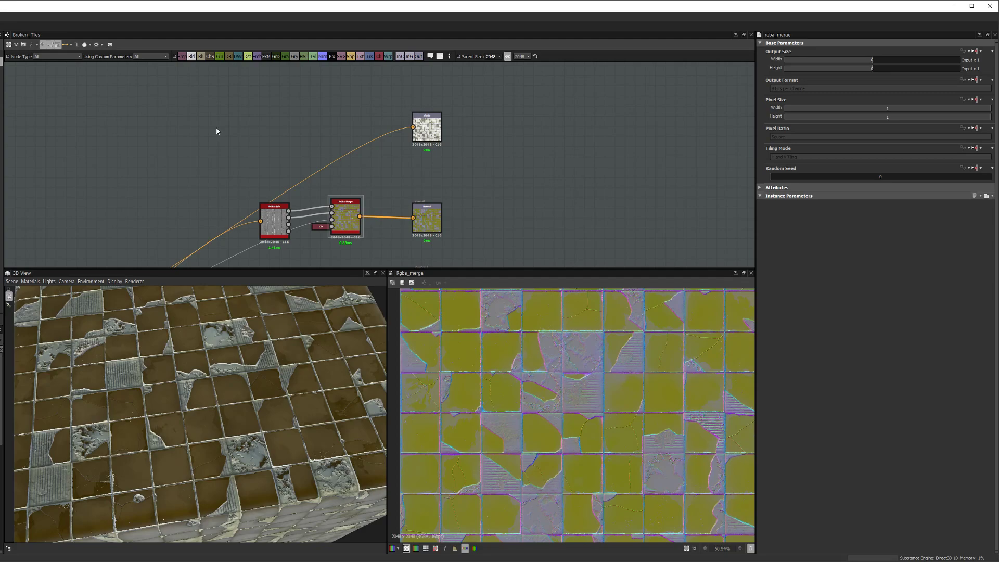
scroll(295, 192, "up", 5)
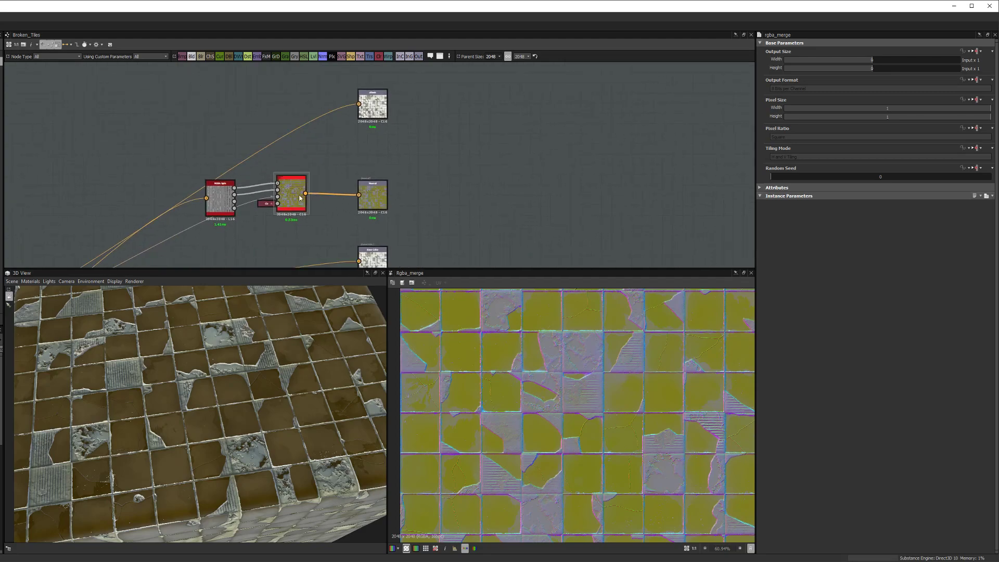
left_click_drag(420, 213, 463, 204)
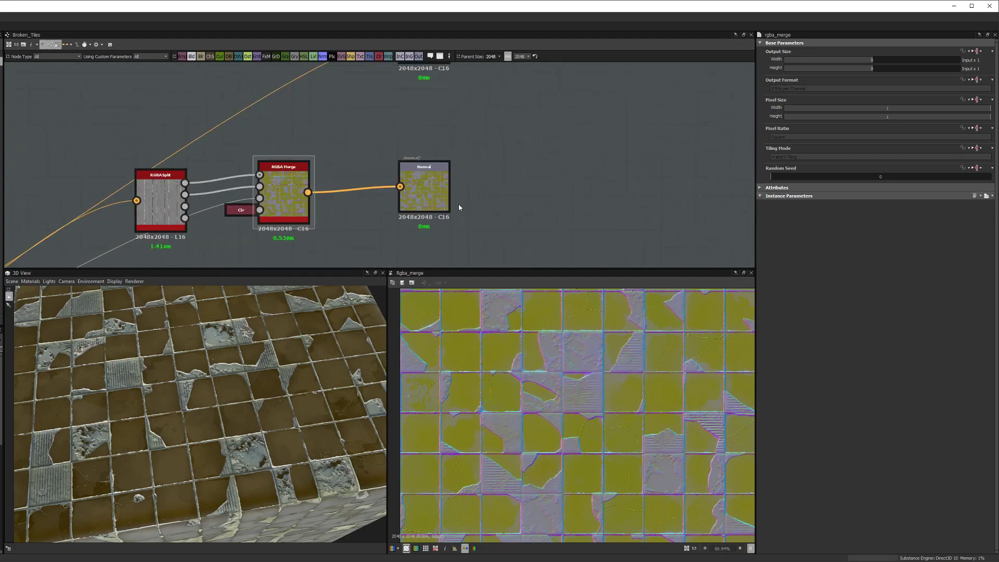
middle_click_drag(459, 207, 447, 213)
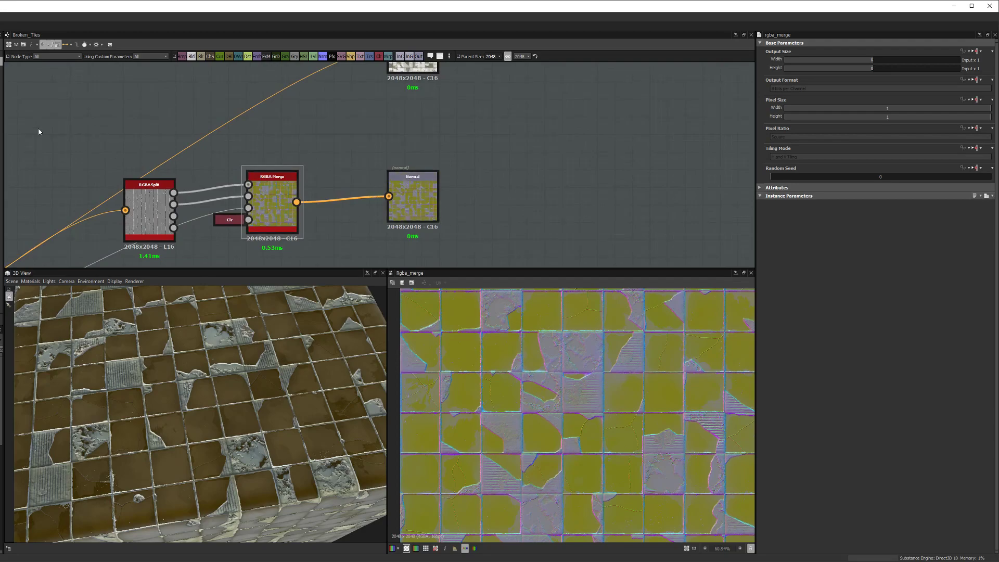
scroll(199, 182, "down", 3)
Step: Frame the Normal and Base Color nodes in the graph and bring up the export options dropdown
middle_click_drag(200, 182, 157, 228)
scroll(249, 164, "down", 2)
middle_click_drag(272, 181, 207, 203)
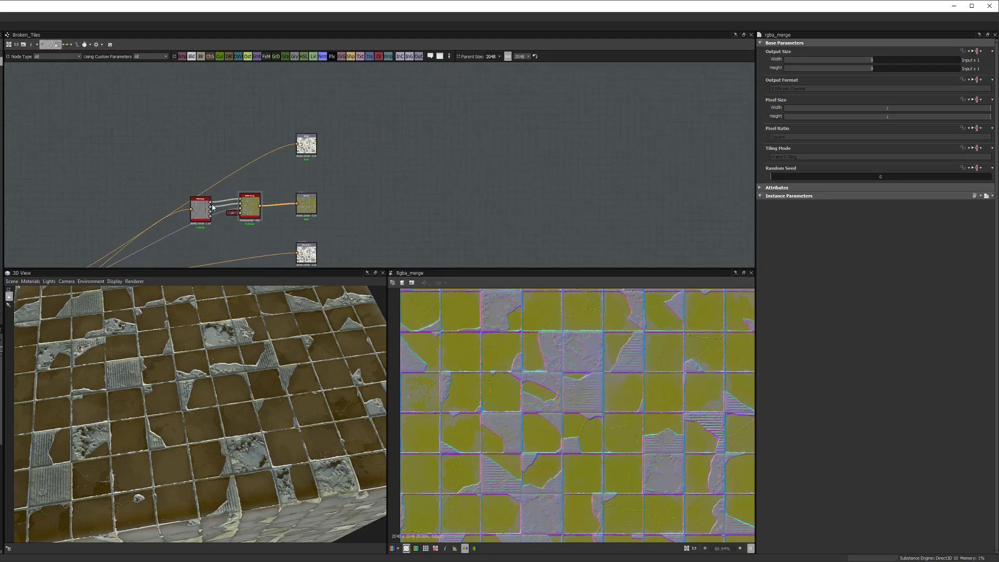
scroll(187, 214, "up", 2)
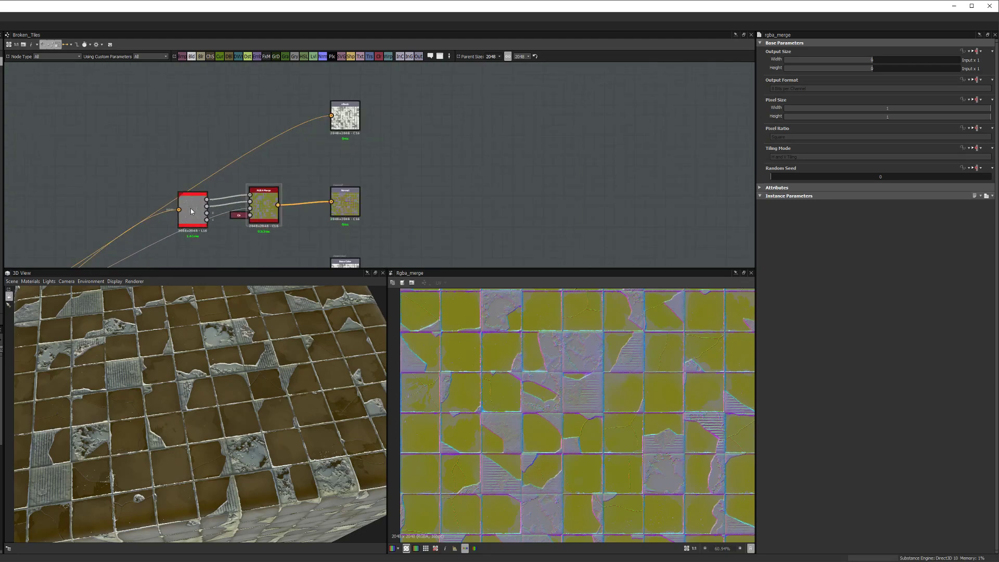
scroll(191, 208, "up", 2)
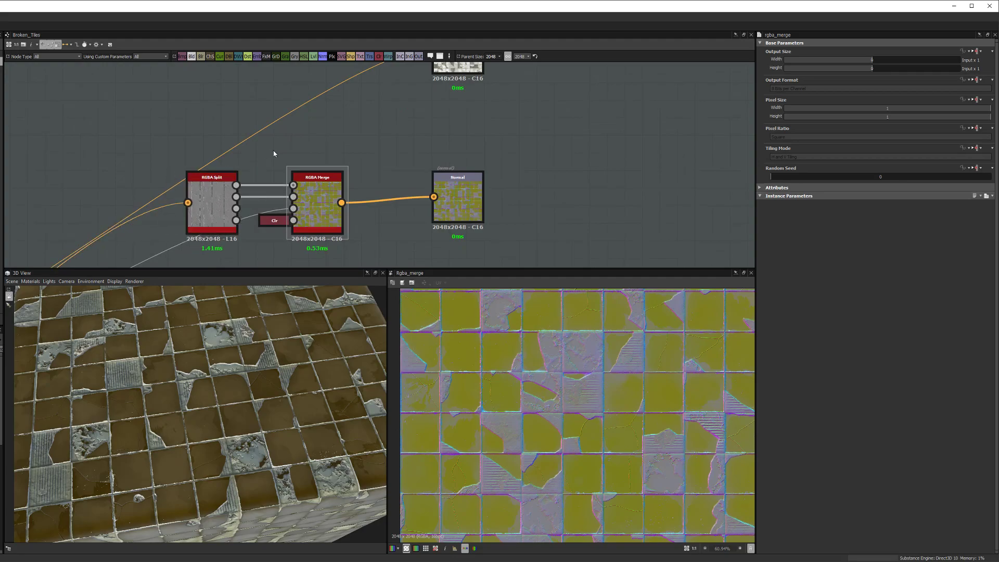
middle_click_drag(350, 180, 252, 217)
scroll(611, 375, "down", 3)
middle_click_drag(392, 196, 381, 216)
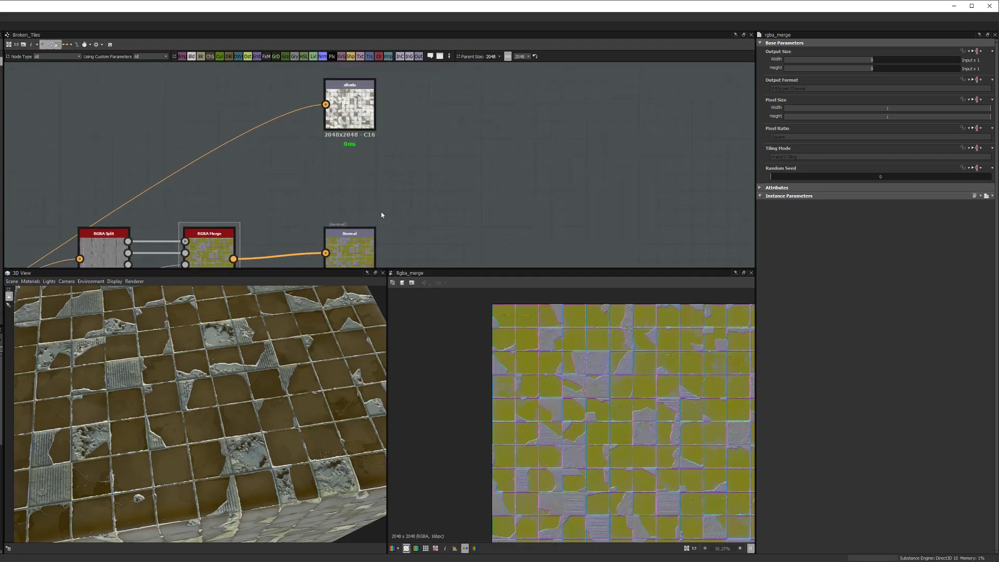
middle_click_drag(199, 165, 198, 164)
middle_click_drag(267, 152, 276, 182)
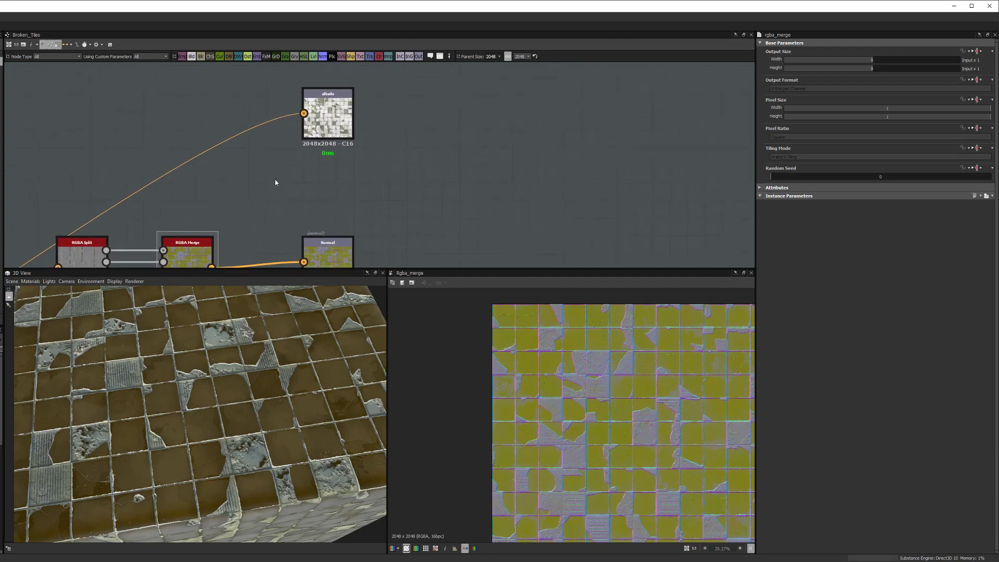
scroll(281, 179, "down", 2)
middle_click_drag(360, 158, 396, 118)
scroll(398, 130, "down", 2)
middle_click_drag(401, 158, 406, 105)
scroll(375, 170, "up", 2)
mouse_move(371, 212)
middle_mouse_down()
mouse_move(388, 149)
mouse_move(384, 205)
middle_mouse_up()
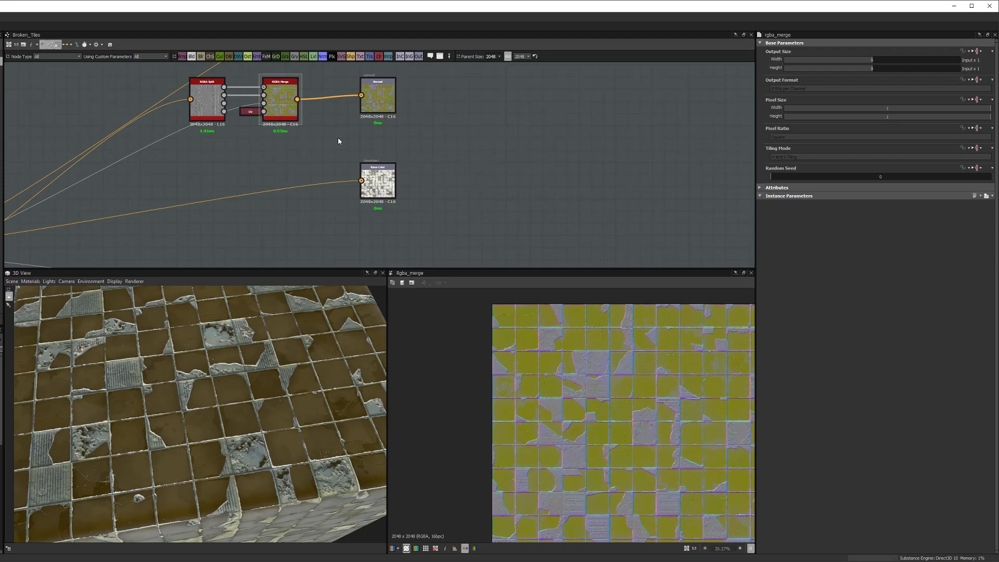
left_click(97, 44)
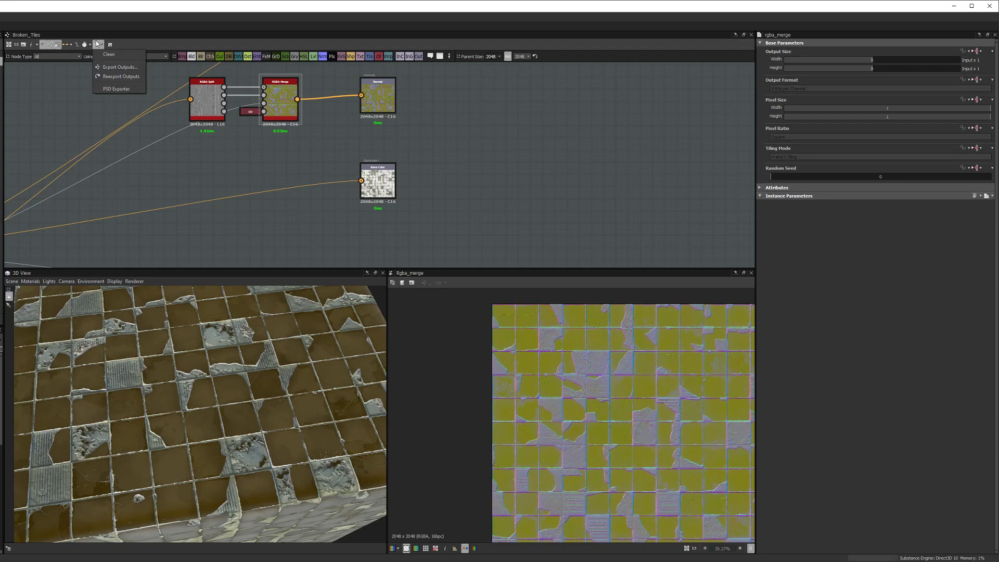
Step: Duplicate the Normal output node and place the copy, normal_1, below Base Color
left_click(208, 150)
middle_click_drag(358, 122, 342, 94)
left_click(326, 154)
scroll(357, 95, "down", 3)
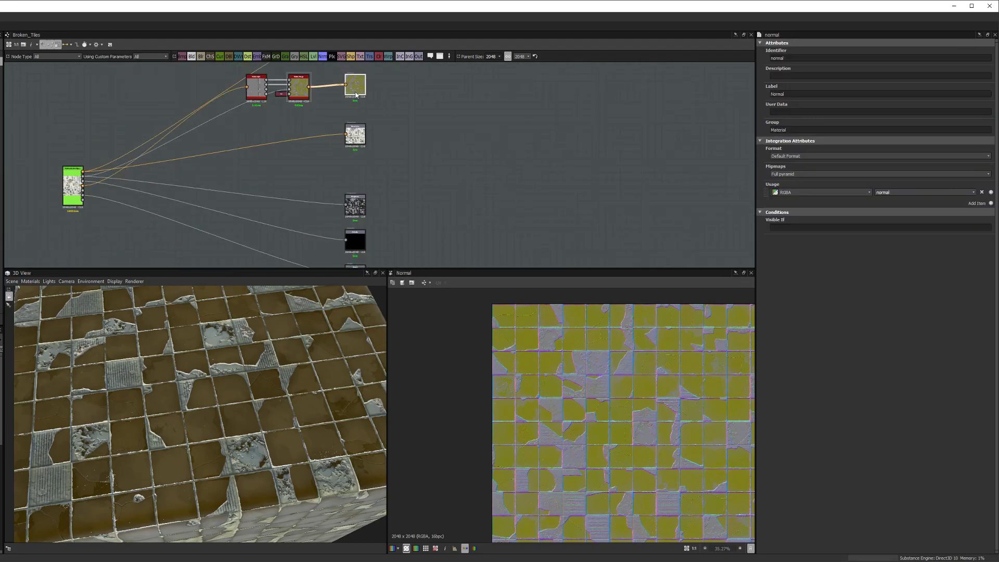
scroll(356, 95, "up", 2)
key("ctrl+d")
left_click_drag(401, 194, 367, 205)
middle_click_drag(368, 206, 360, 231)
Step: Change the top Normal output's identifier to normal_R
left_click(350, 104)
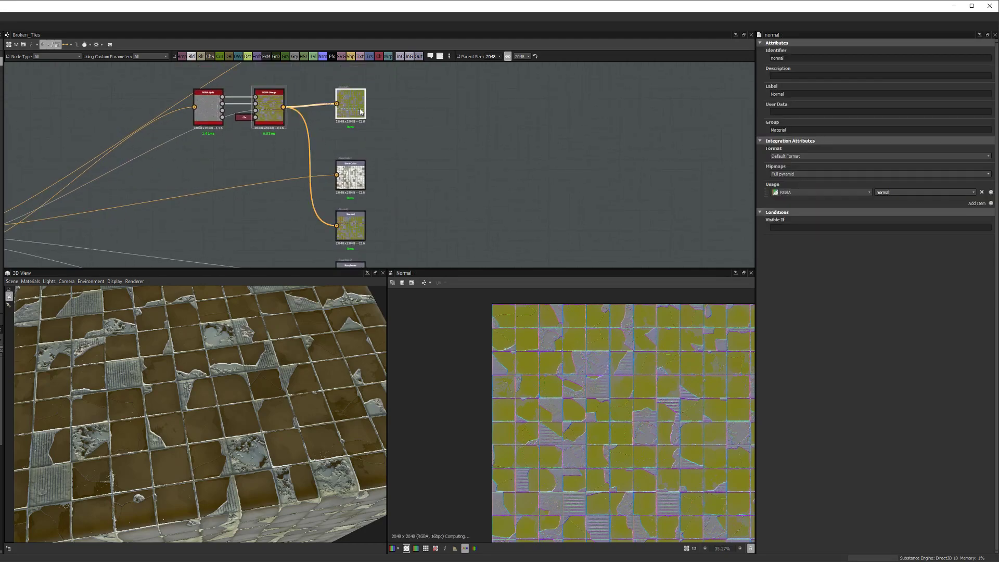
left_click(794, 58)
type("_R")
left_click(563, 139)
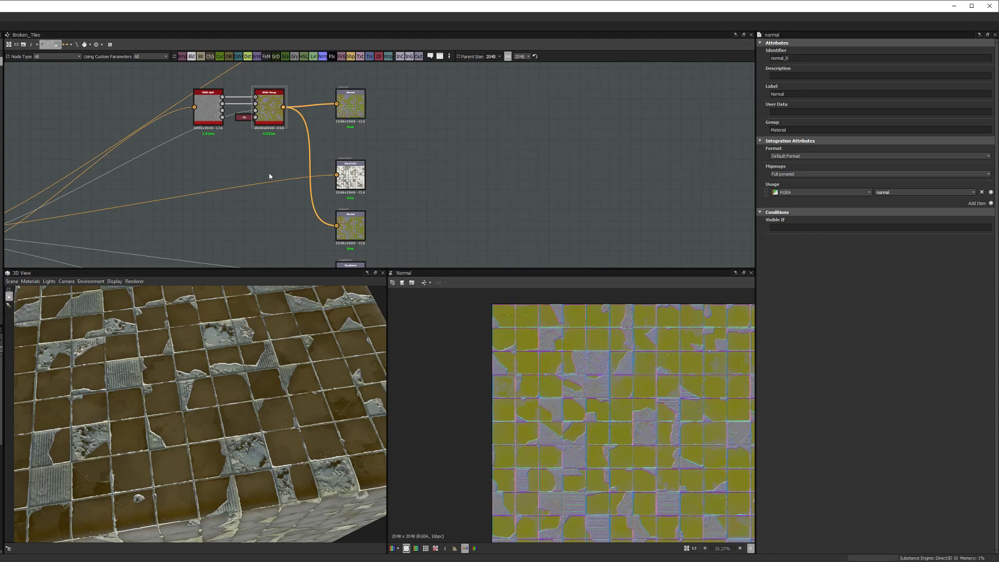
Step: Connect the Broken tiles source's Normal output to the lower Normal output node
middle_click_drag(277, 176, 429, 178)
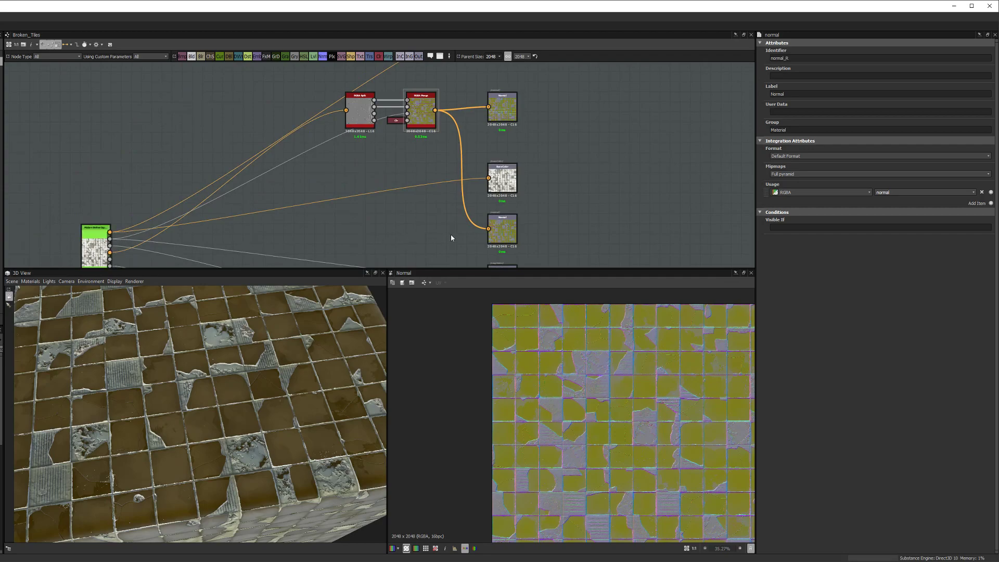
scroll(101, 250, "up", 2)
left_click_drag(113, 252, 659, 218)
scroll(628, 110, "down", 2)
middle_click_drag(629, 110, 550, 219)
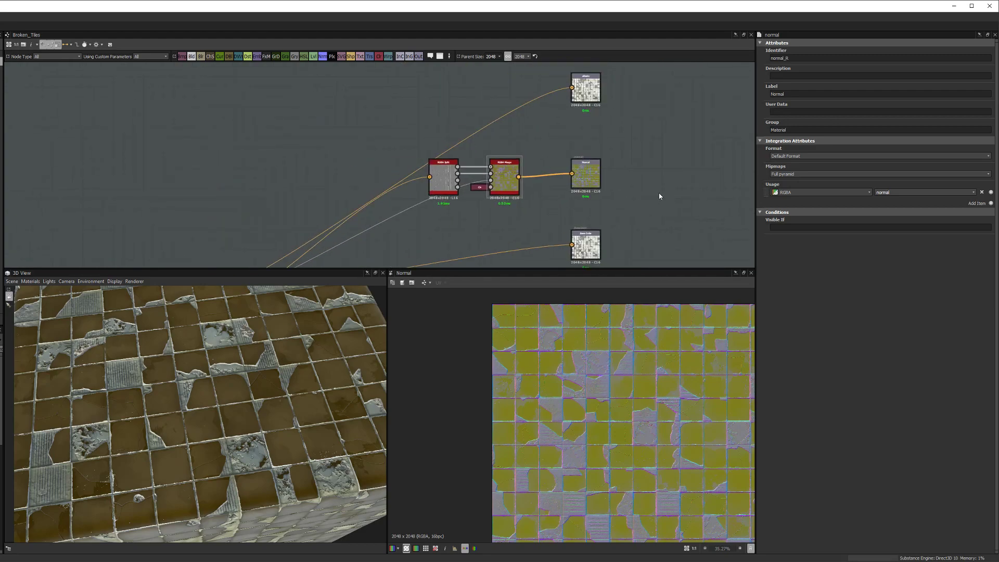
Step: Wrap the selected albedo and normal_R output nodes in a Frame and zoom in to check it
left_click(443, 58)
middle_click_drag(588, 109, 552, 149)
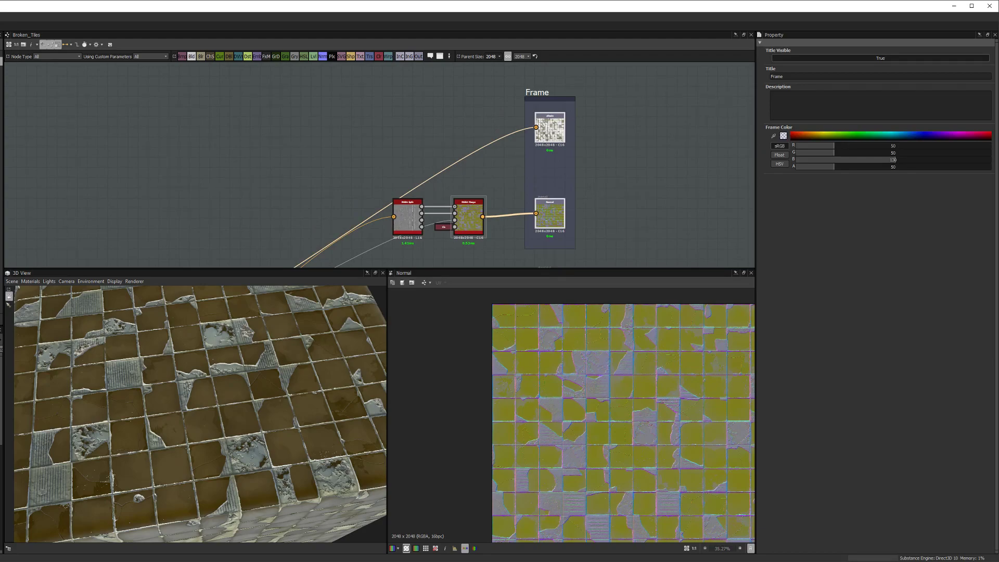
scroll(536, 195, "up", 3)
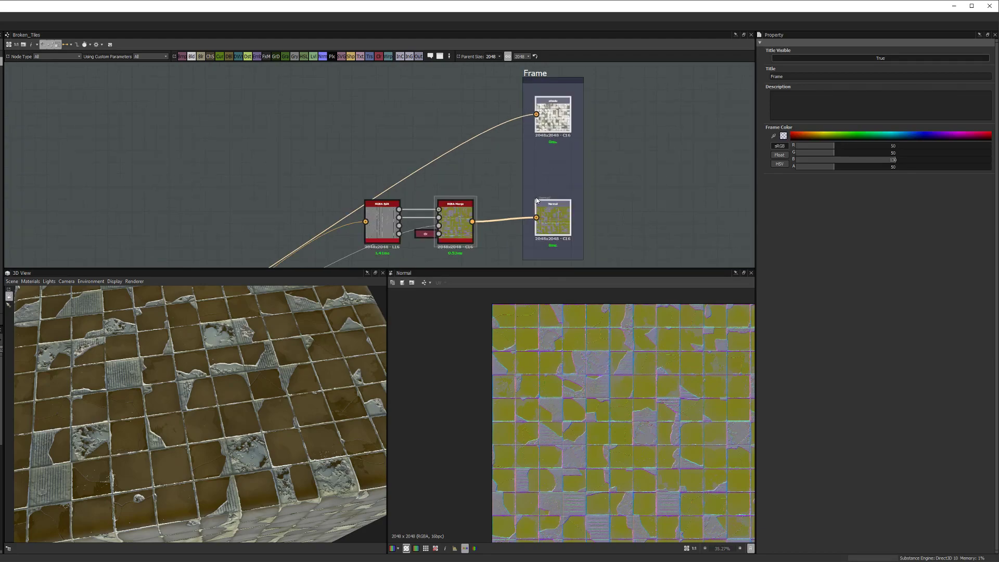
scroll(523, 187, "up", 2)
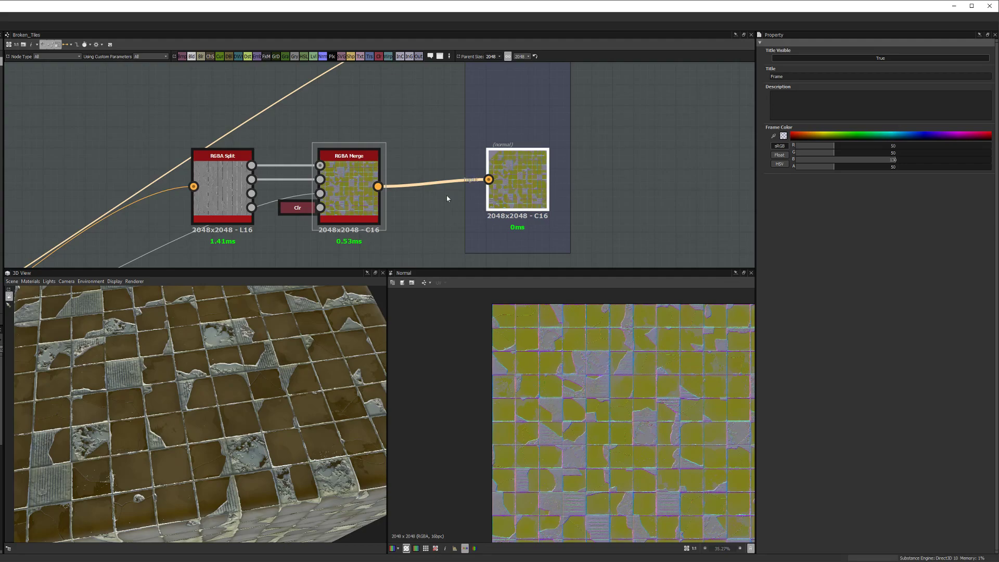
scroll(307, 188, "down", 3)
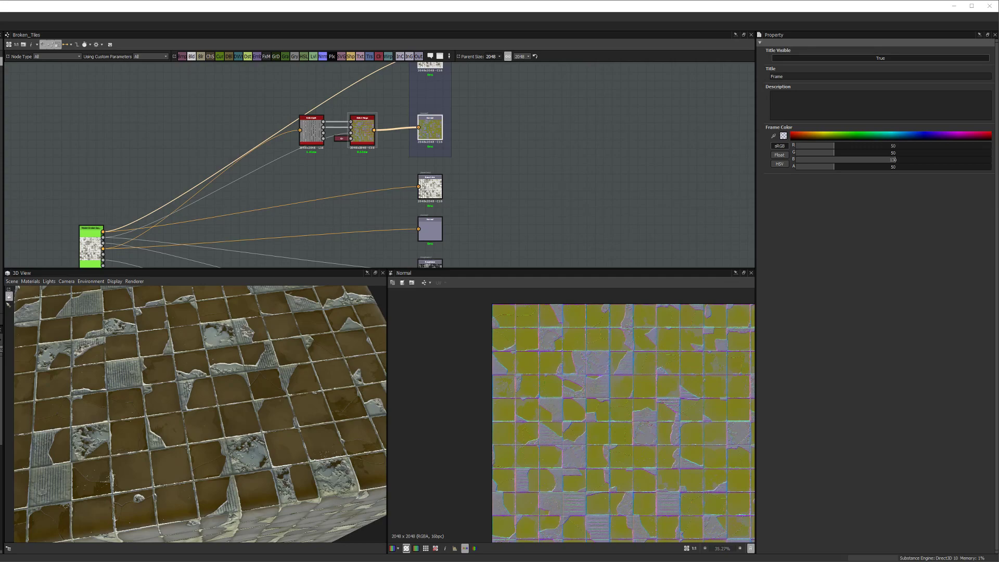
Step: Check the Export Outputs settings, then select normal_R and highlight its Material group name
scroll(190, 386, "down", 2)
middle_click_drag(396, 117, 328, 176)
middle_click_drag(415, 140, 348, 143)
scroll(339, 155, "up", 2)
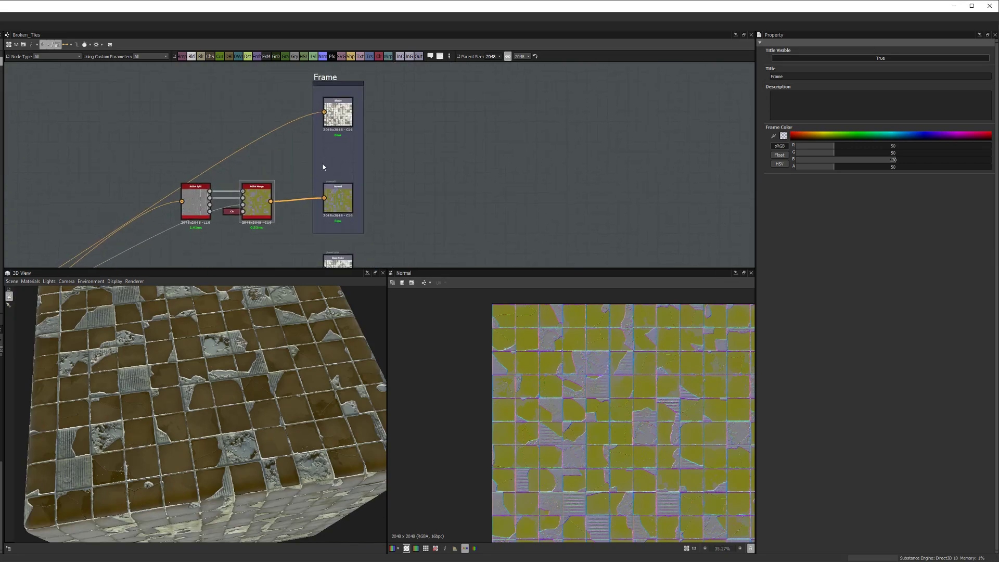
left_click(101, 46)
left_click(110, 62)
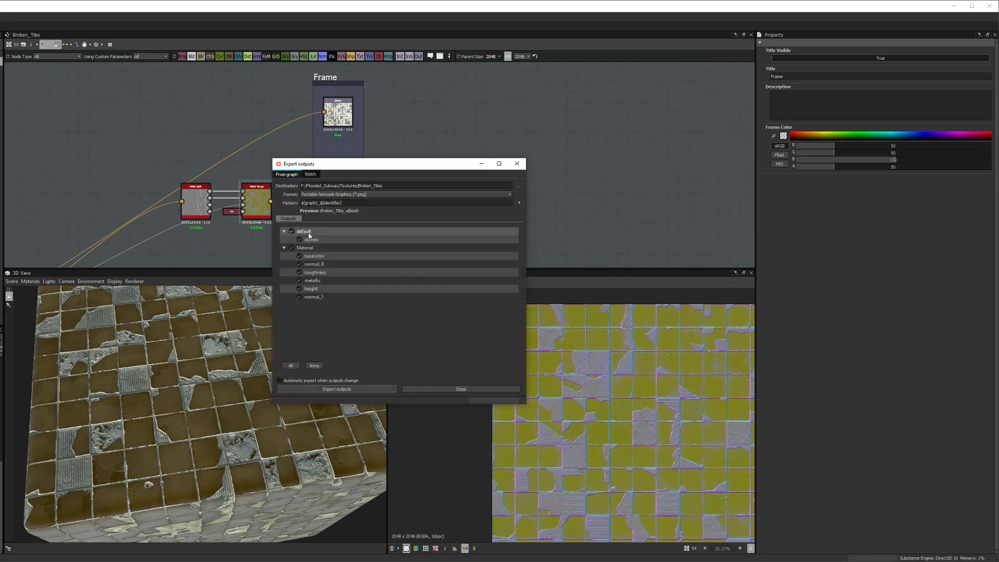
left_click(424, 389)
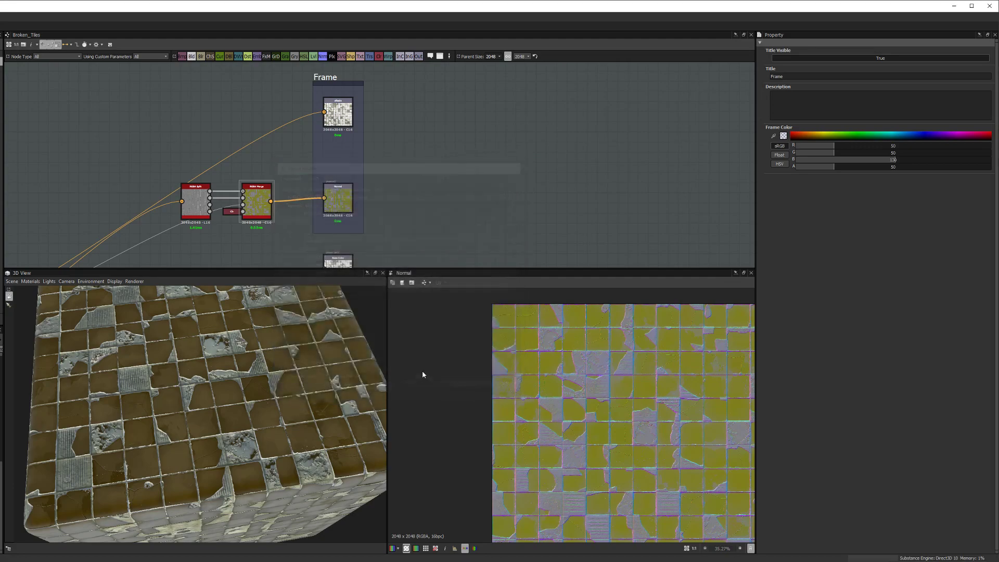
left_click(341, 207)
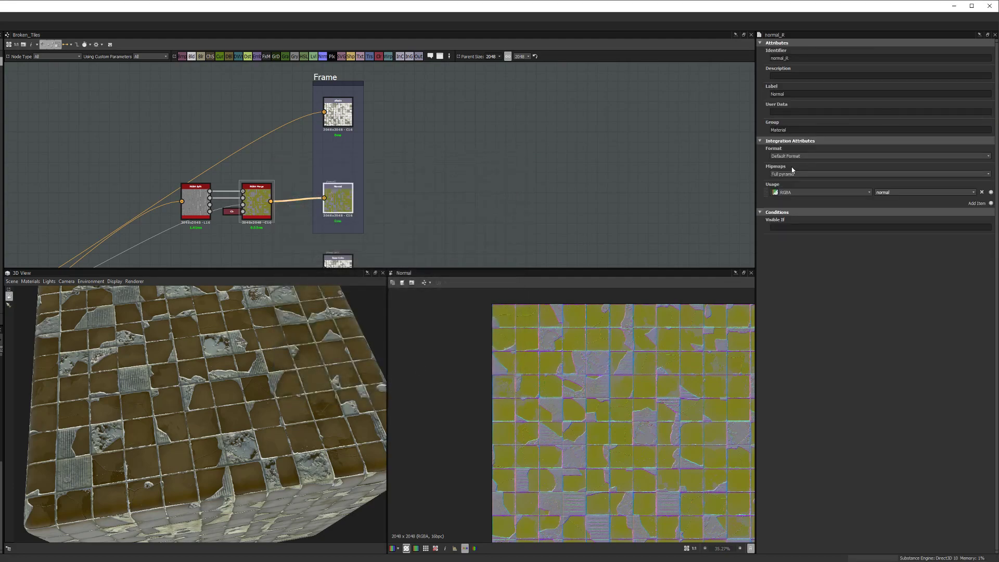
left_click_drag(795, 129, 752, 125)
Step: Review Export Outputs again and double-click normal_R's Group field to select Material
middle_click_drag(92, 212, 111, 204)
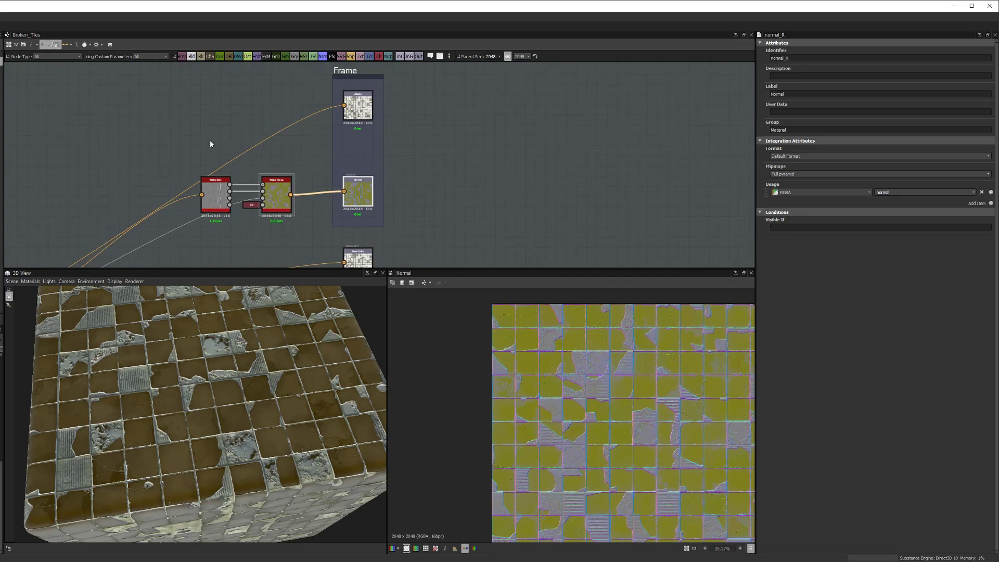
left_click(101, 45)
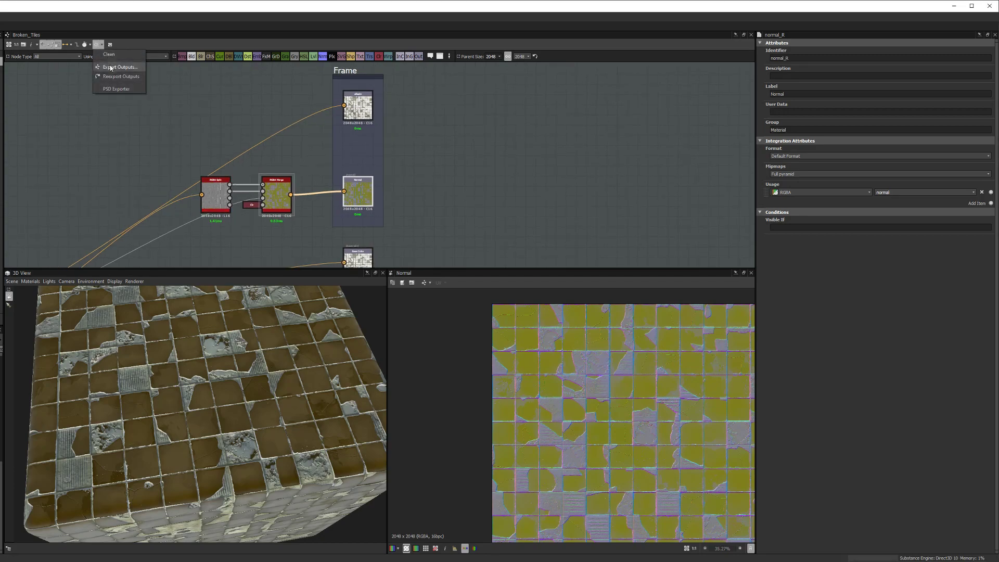
left_click(116, 68)
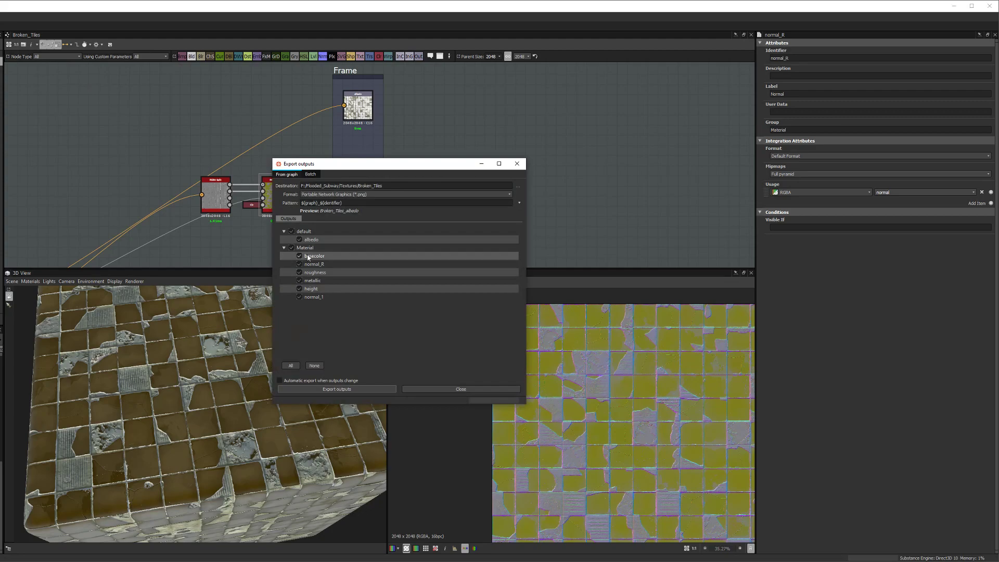
left_click(494, 389)
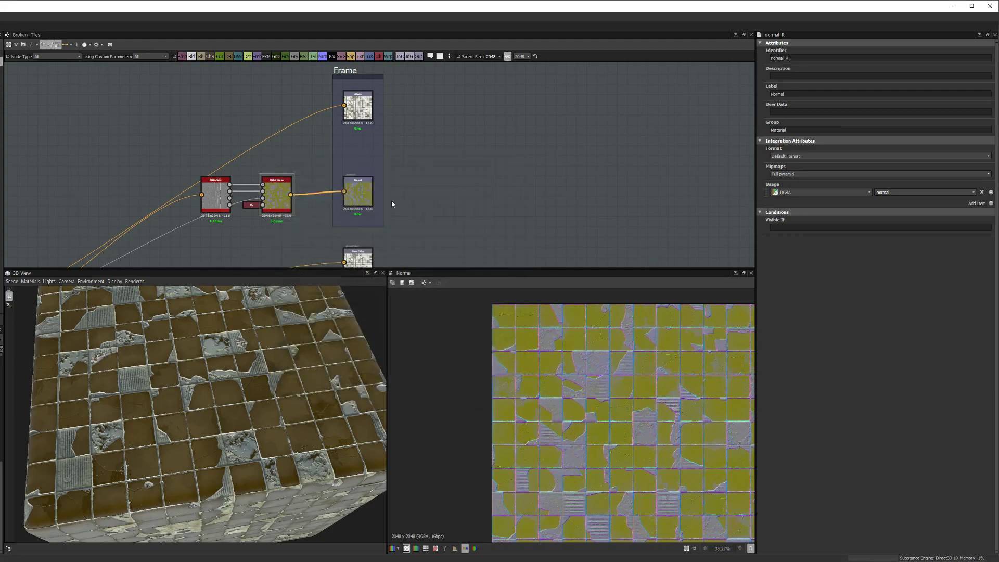
double_click(803, 128)
Step: Set the Group of both the normal_R and albedo outputs to Custom
type("Custom")
left_click(358, 105)
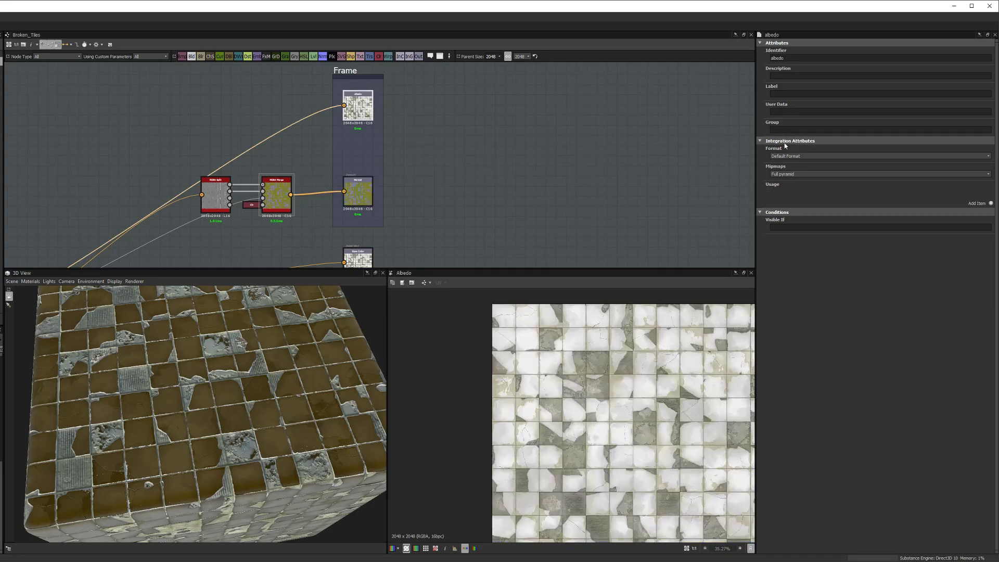
left_click(793, 129)
type("Cust")
left_click(595, 176)
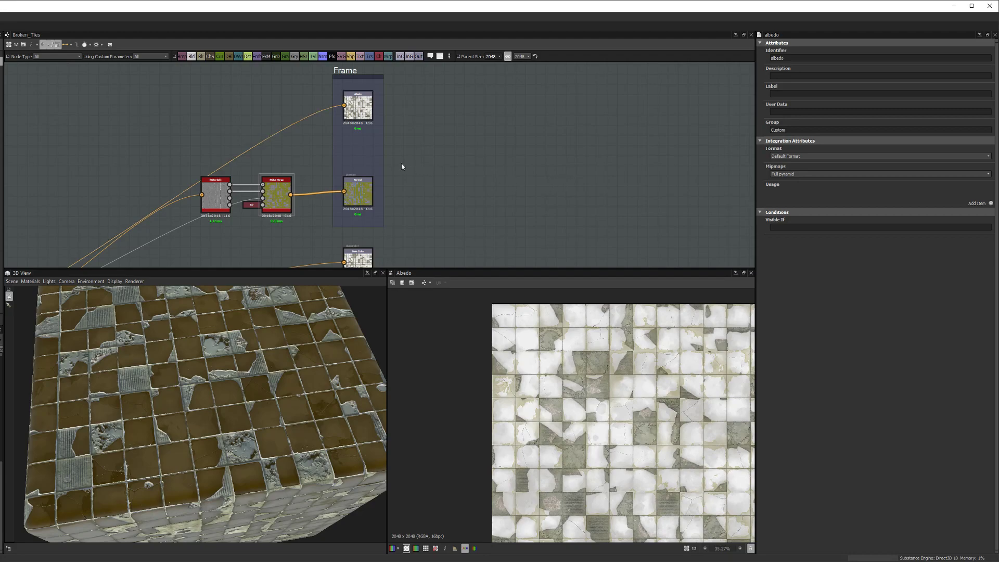
middle_click_drag(358, 154, 364, 143)
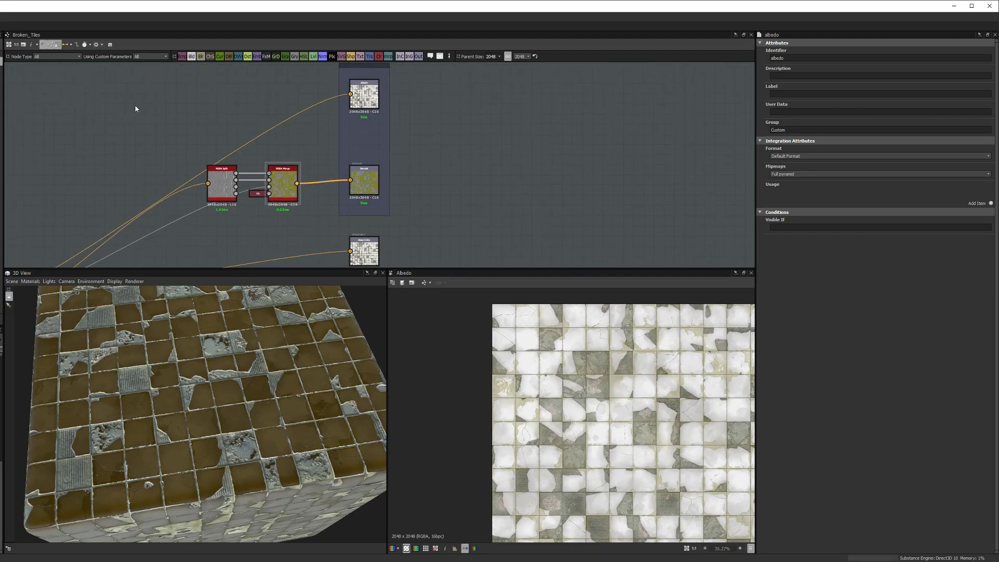
left_click(98, 44)
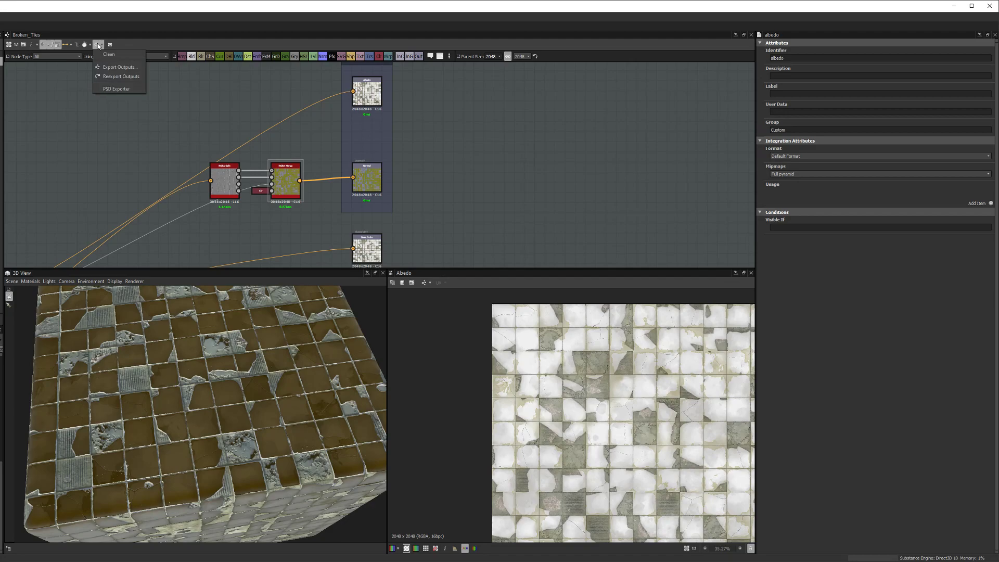
Step: Create a 'custom' folder in Broken_Tiles as the destination and export normal_R and albedo as PNGs
left_click(119, 67)
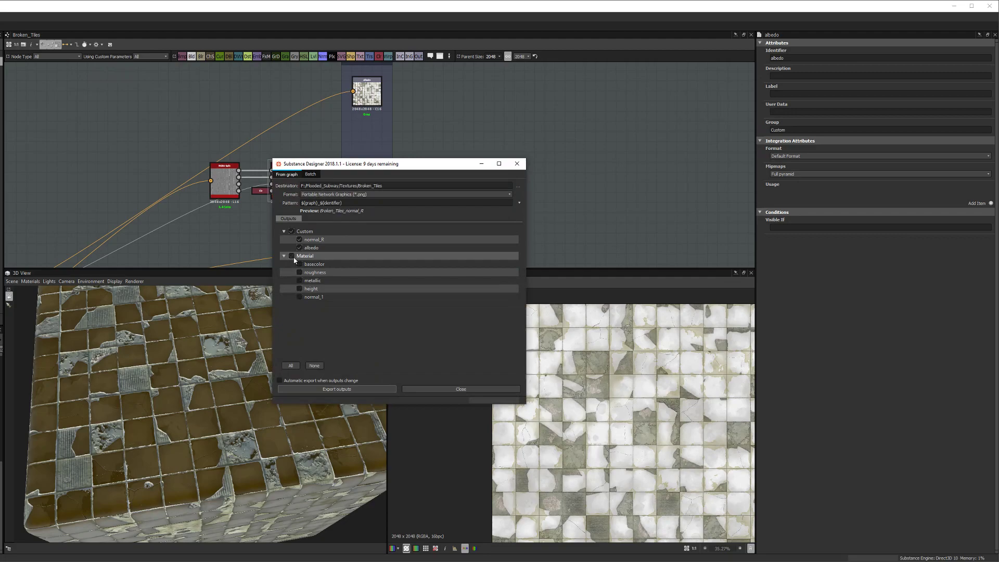
left_click(516, 187)
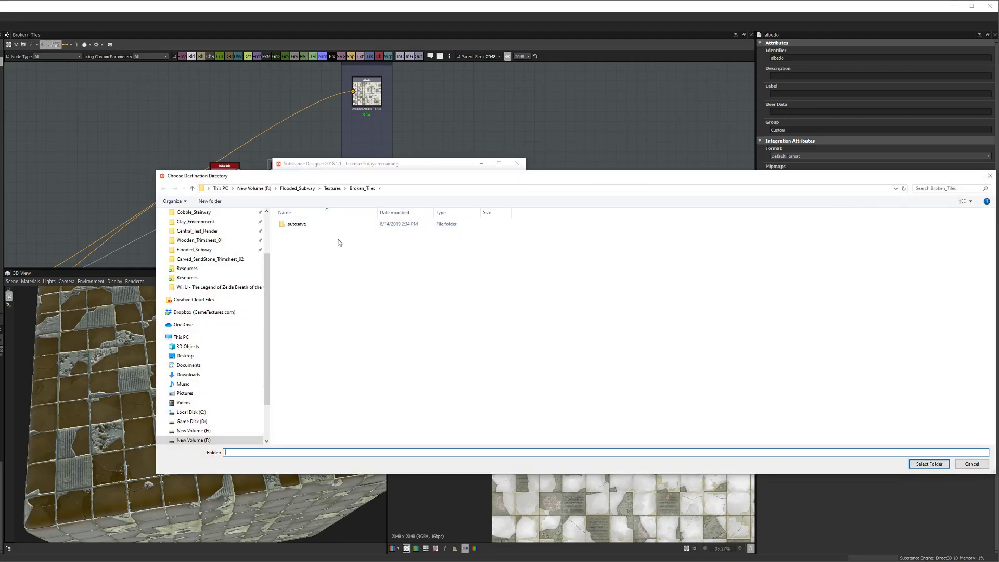
right_click(334, 269)
mouse_move(362, 345)
left_click(434, 344)
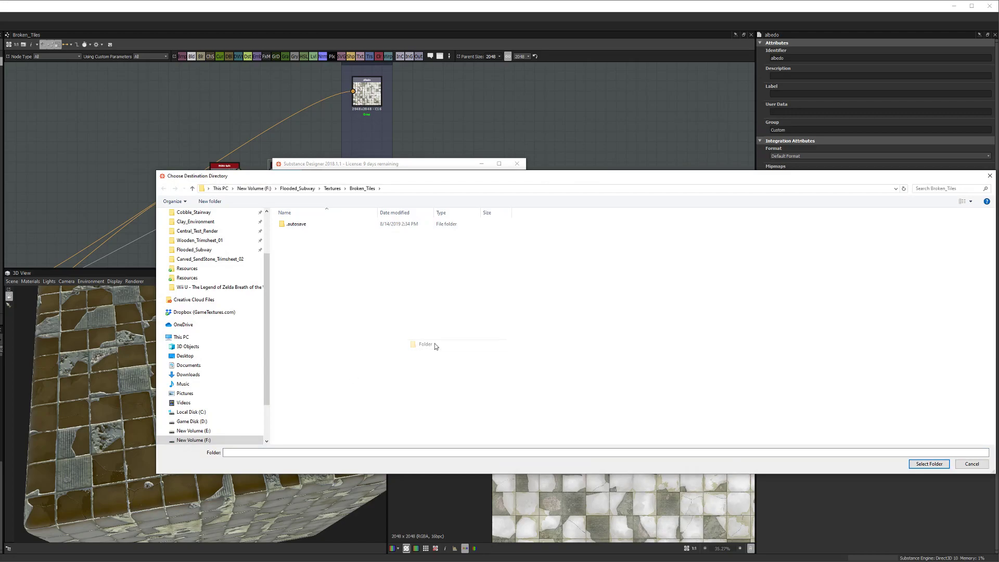
type("custom")
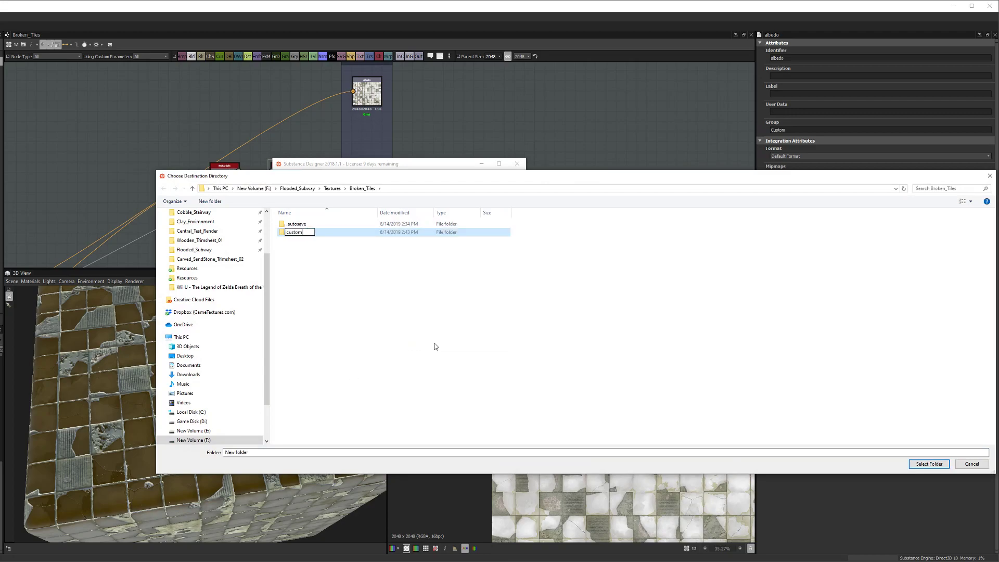
key("Return")
double_click(301, 234)
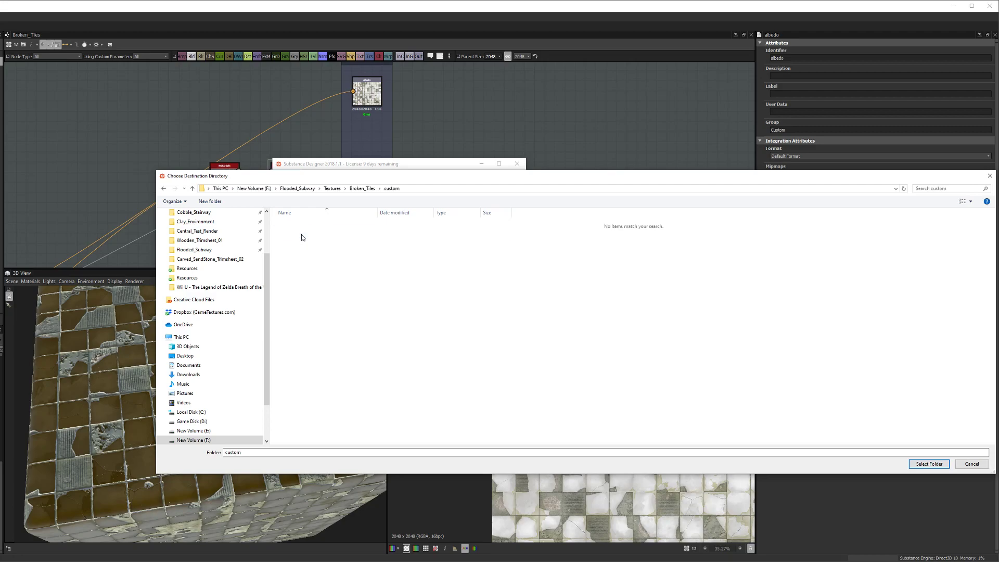
left_click(928, 463)
left_click(382, 390)
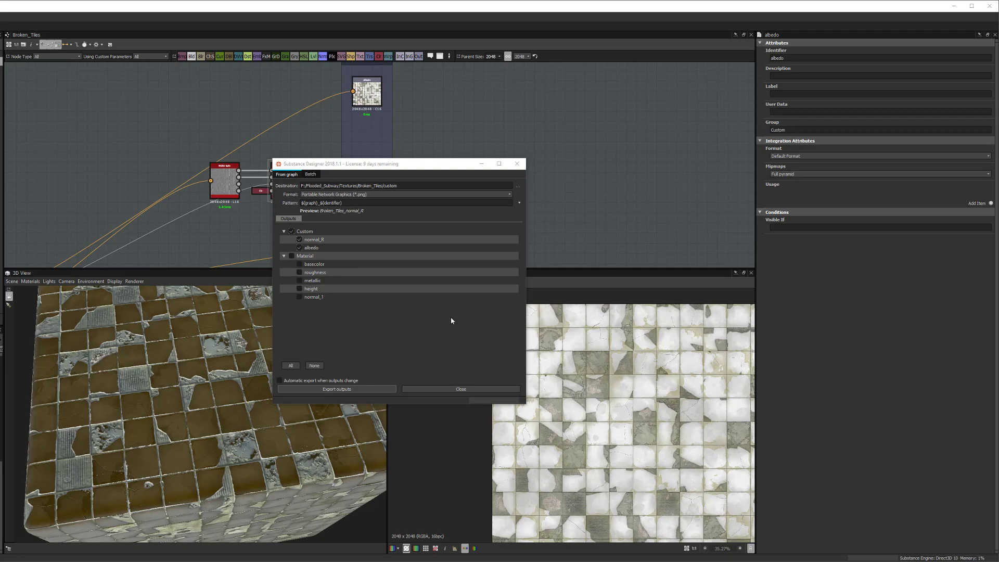
Step: Untick the Custom group, toggle the roughness output, and close the export settings
left_click(292, 231)
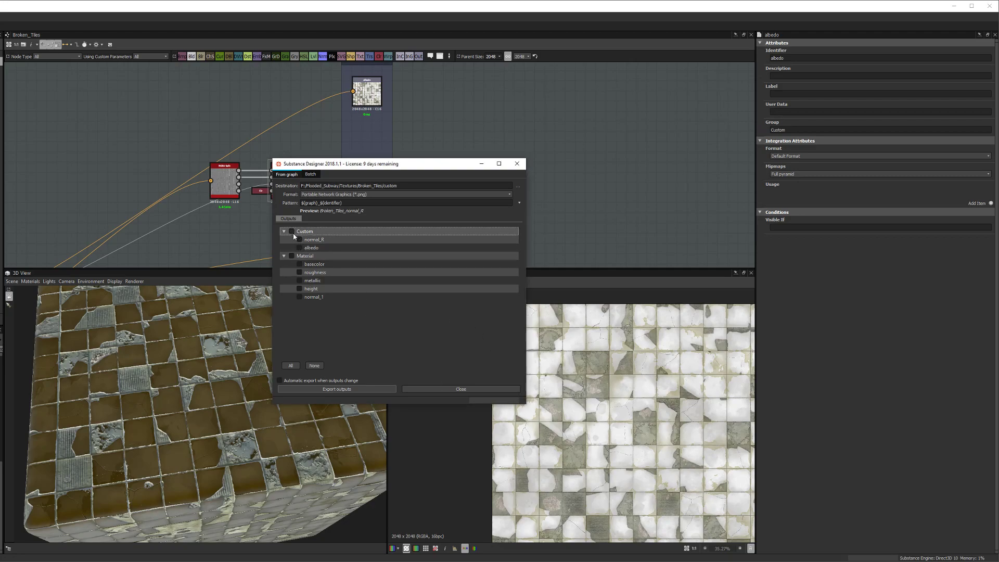
left_click(300, 272)
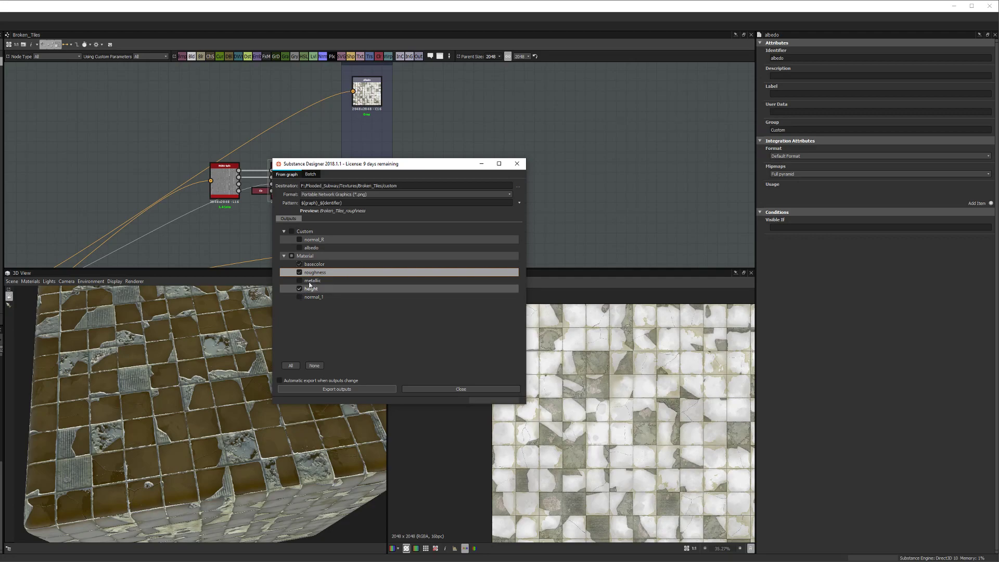
left_click(428, 388)
Step: Preview the lower normal output and normal_R in the viewers, then reopen Export Outputs
scroll(372, 236, "down", 1)
middle_click_drag(371, 237, 360, 181)
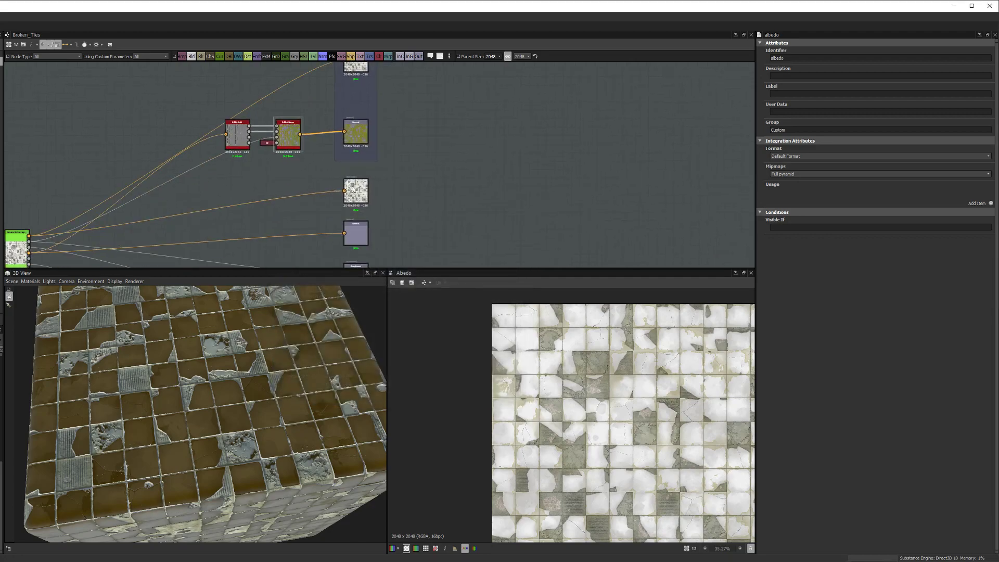
double_click(358, 232)
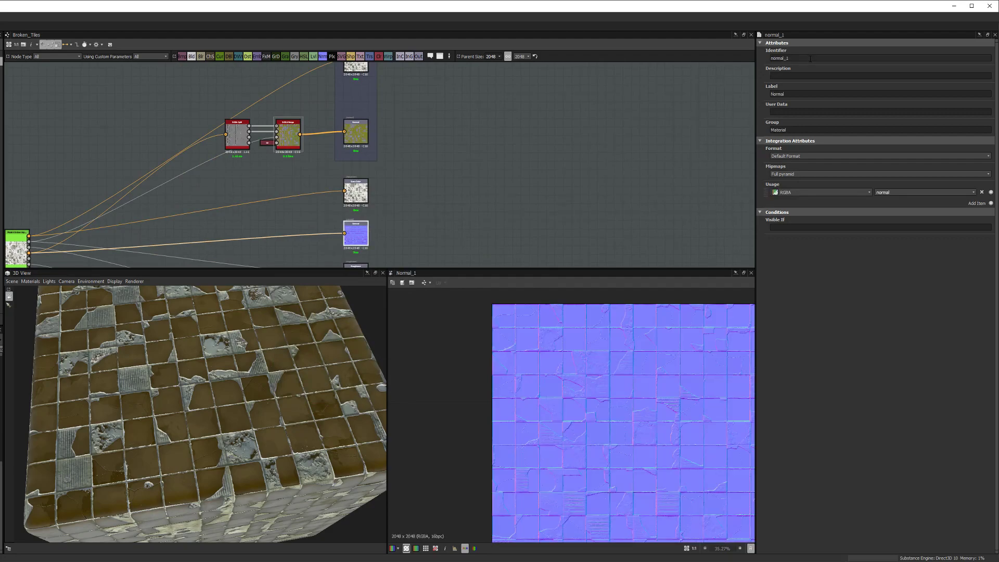
left_click(624, 128)
middle_click_drag(353, 157, 418, 164)
left_click(370, 182)
double_click(369, 183)
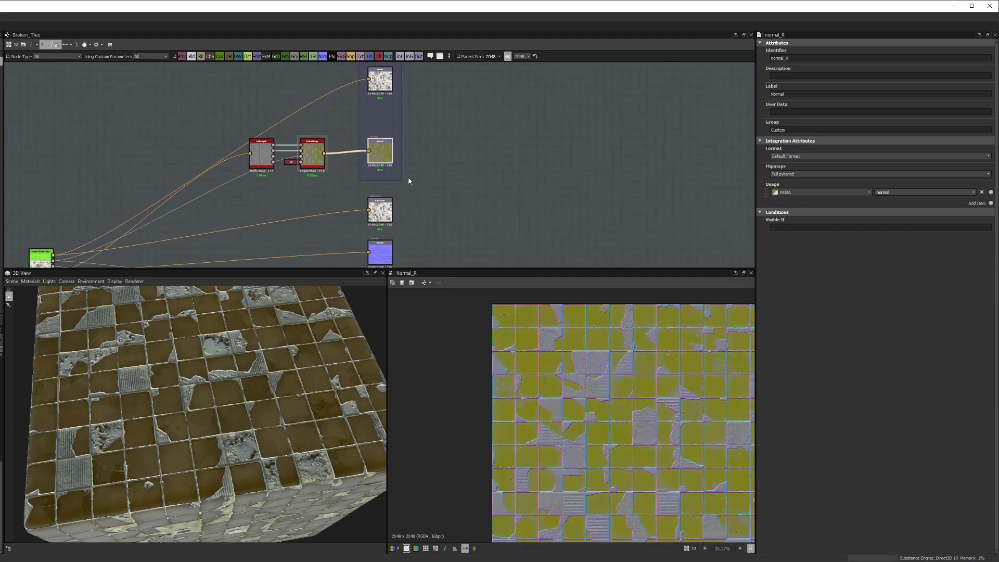
left_click(95, 46)
left_click(113, 67)
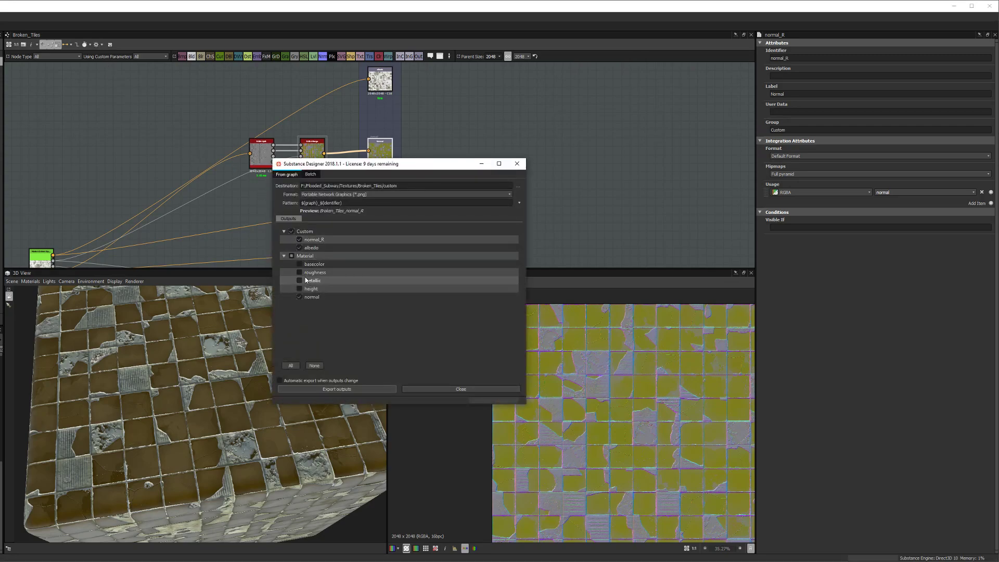
Step: Untick albedo, the Custom group and normal; tick basecolor, roughness and height for export
left_click(300, 248)
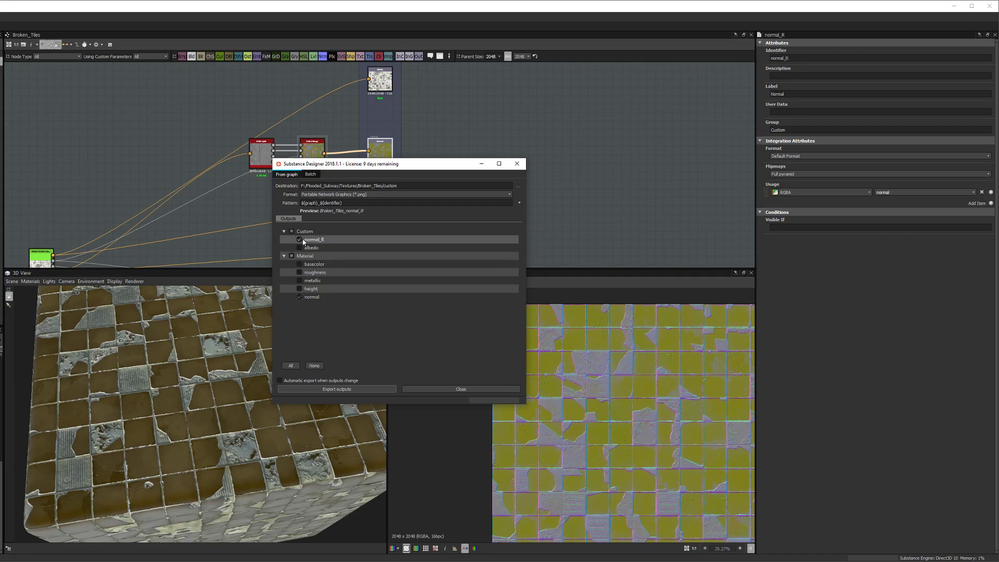
left_click(292, 231)
left_click(299, 263)
left_click(299, 272)
left_click(299, 296)
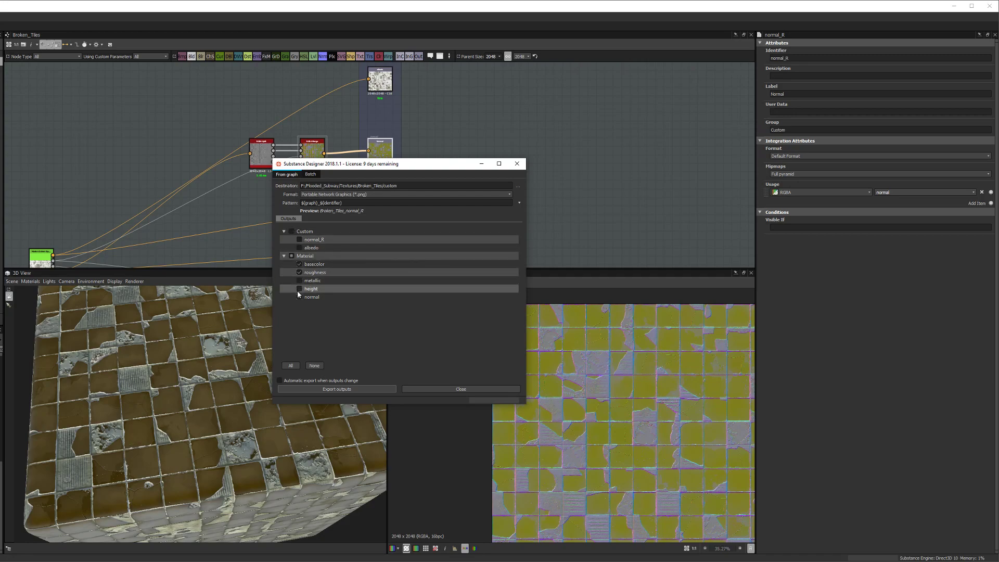
left_click(300, 290)
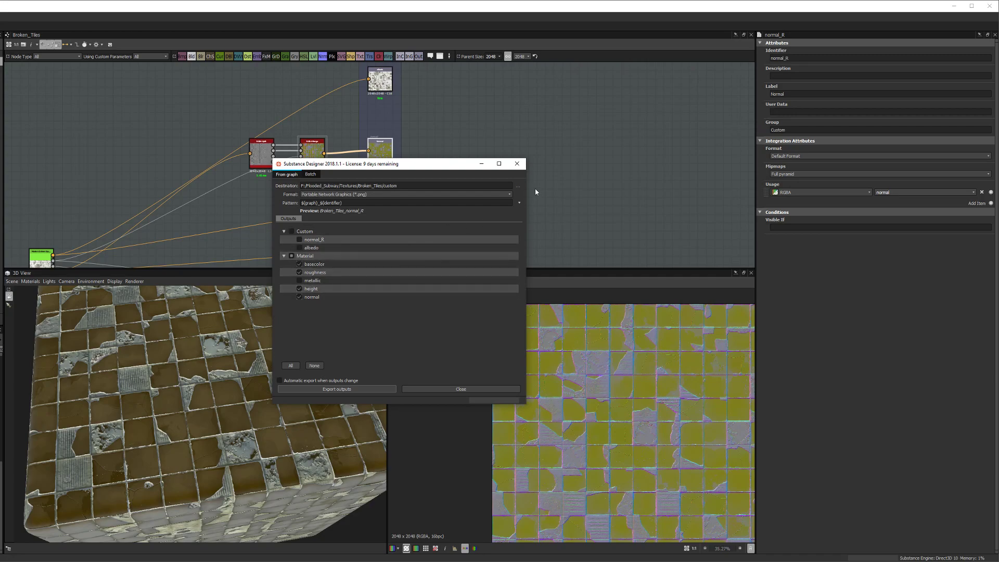
Step: Create a new 'Standard' folder inside Broken_Tiles and select it as the export destination
left_click(517, 187)
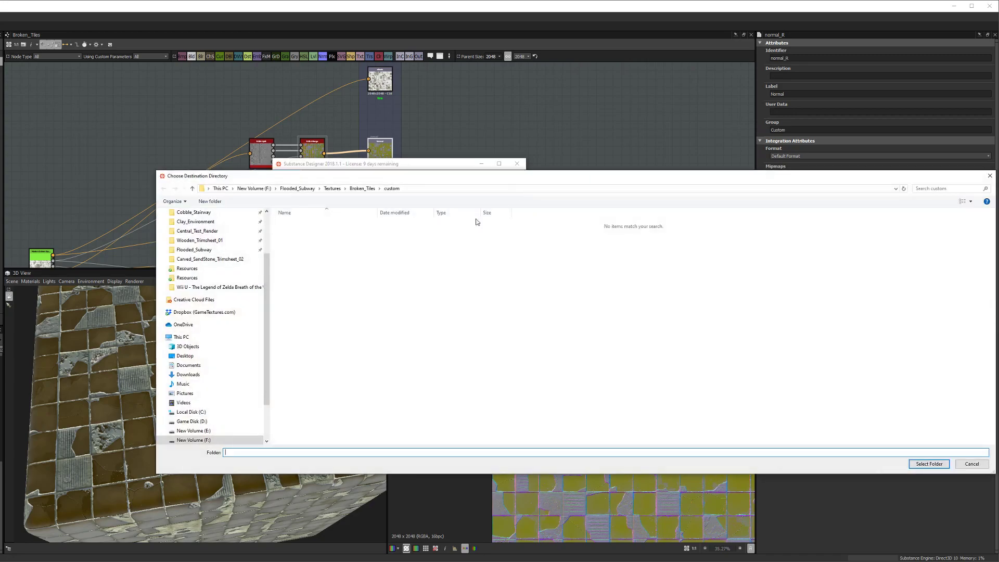
right_click(348, 284)
left_click(328, 286)
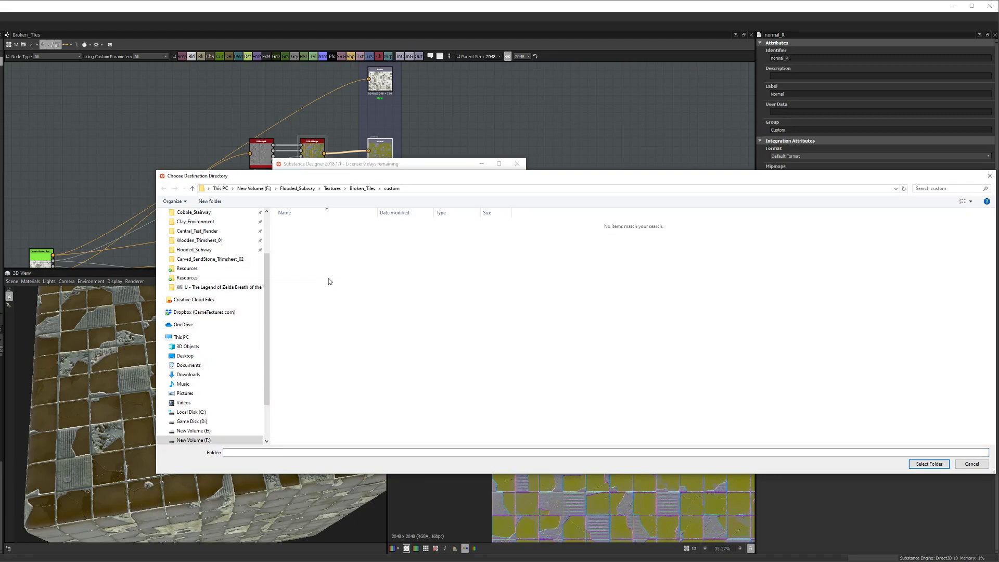
left_click(359, 189)
right_click(343, 305)
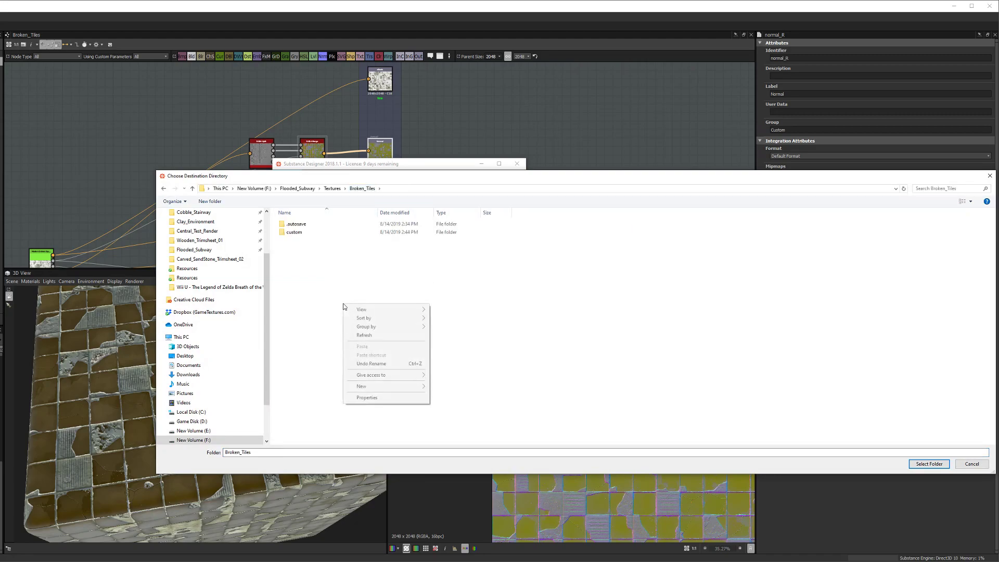
mouse_move(382, 388)
left_click(447, 387)
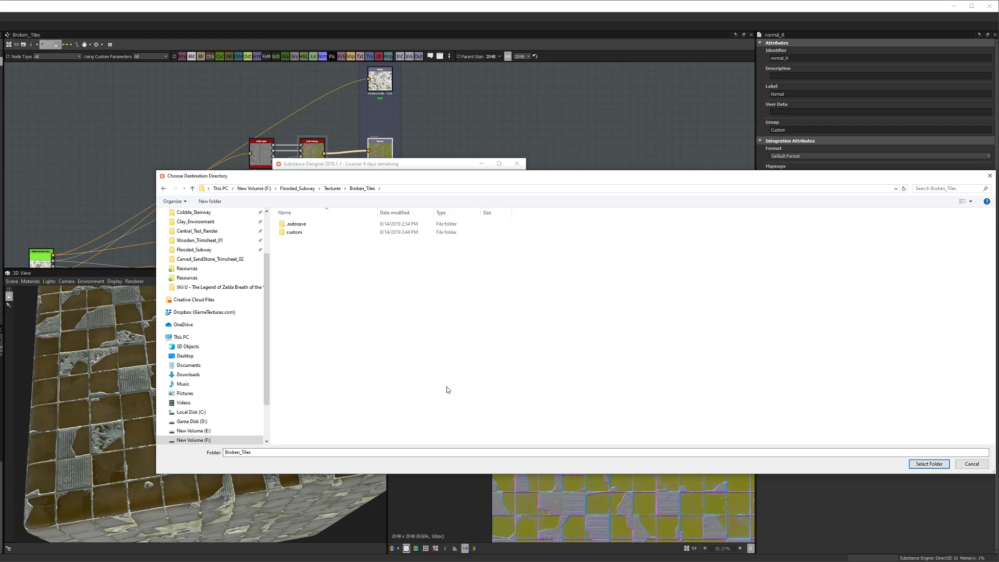
type("S")
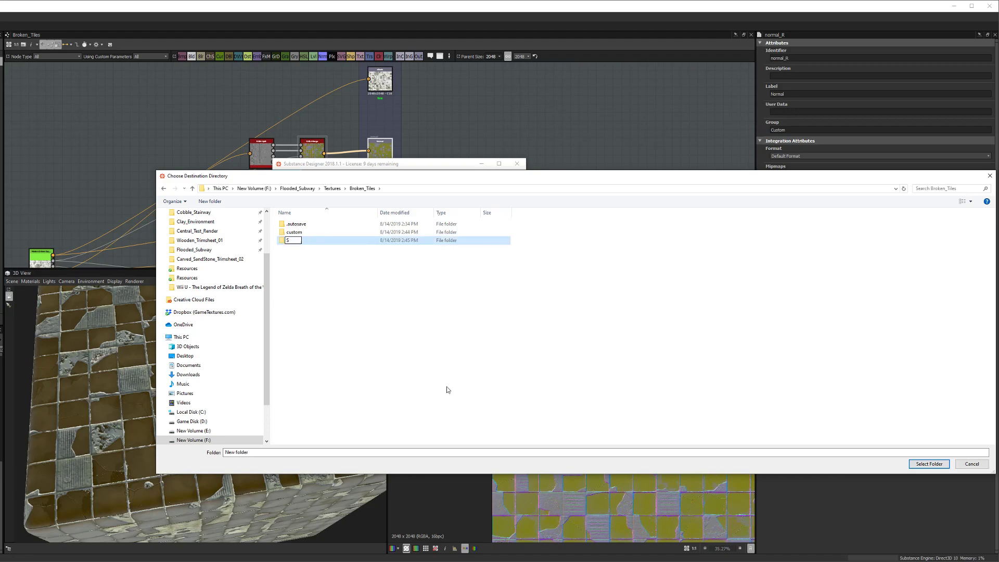
type("tandard")
key("Return")
double_click(296, 240)
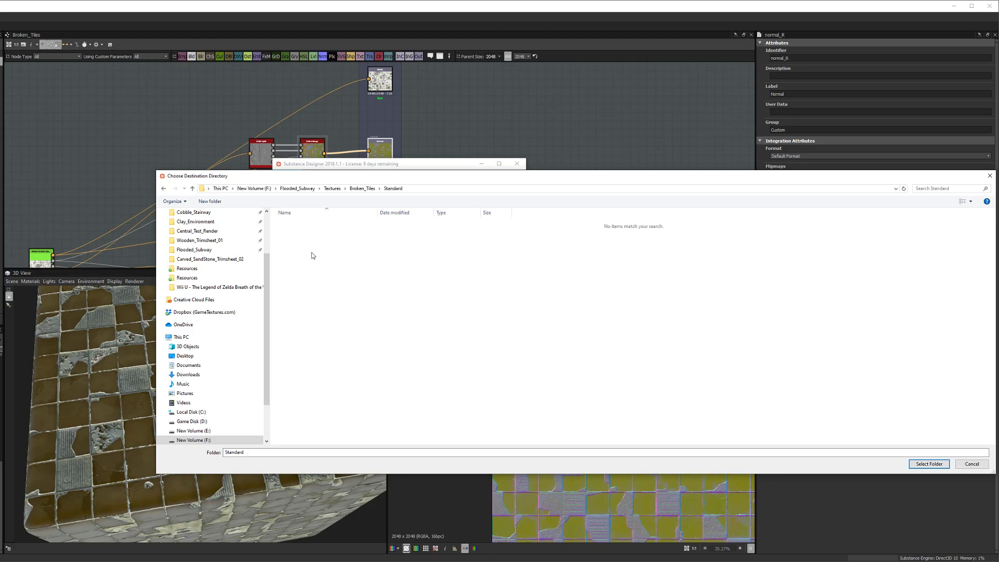
left_click(929, 463)
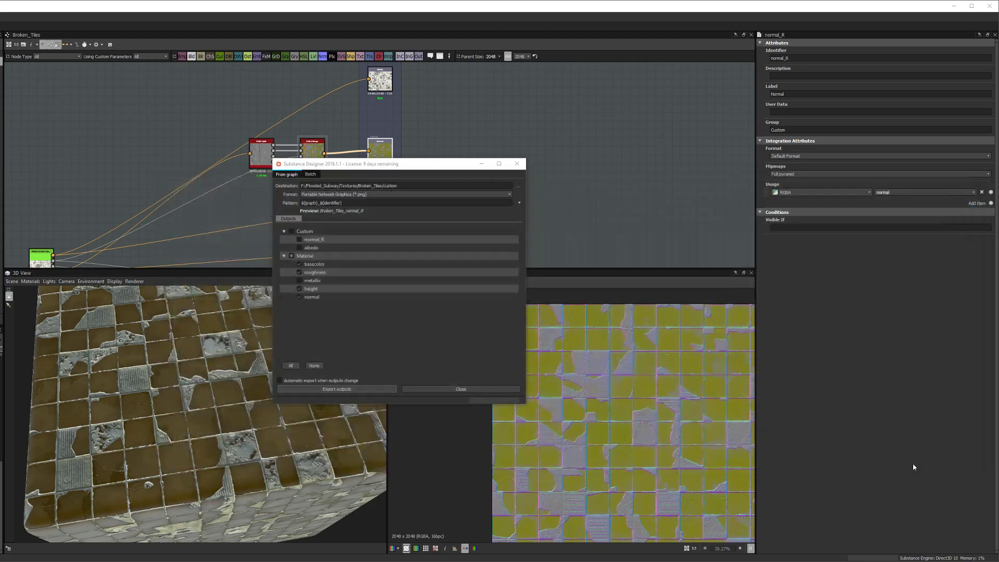
Step: Export the chosen Broken_Tiles outputs as PNGs to the Standard folder, then close and minimize Substance Designer
left_click(381, 390)
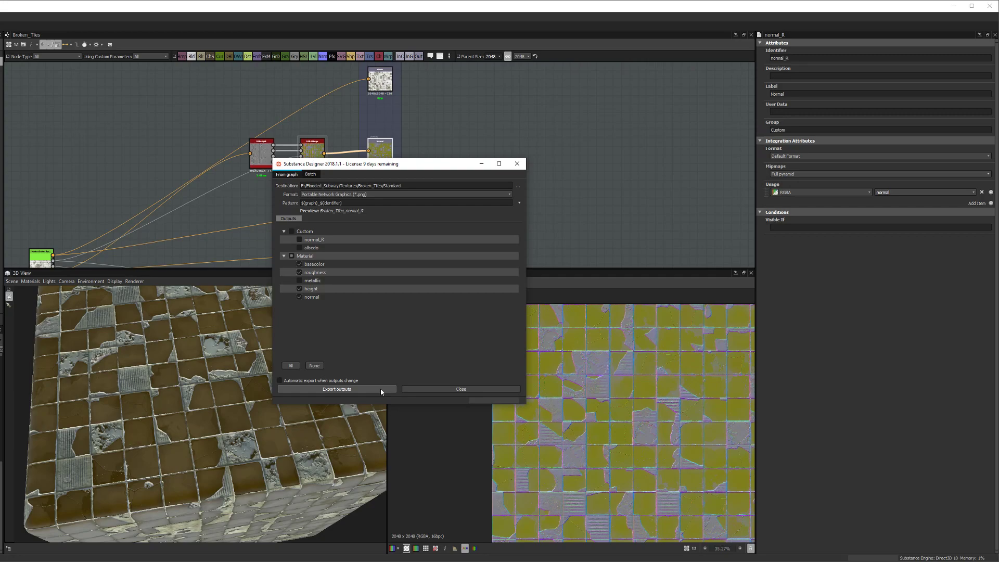
left_click(380, 388)
left_click(461, 389)
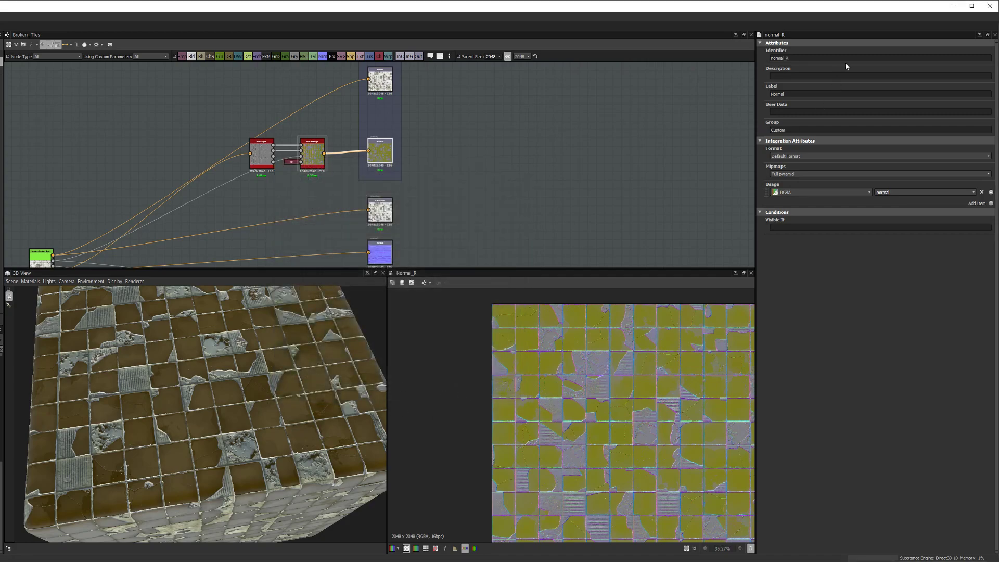
left_click(954, 6)
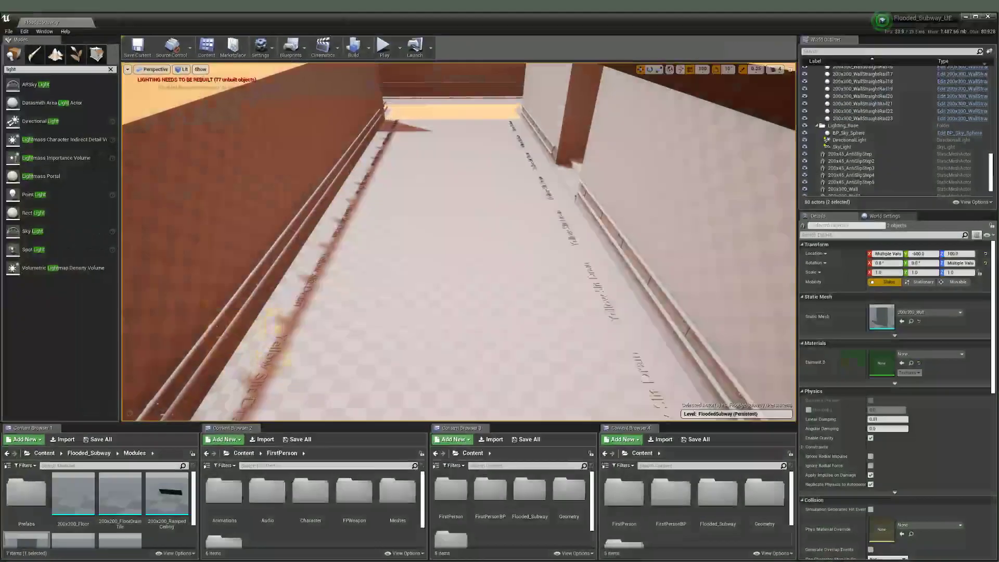
Step: Enlarge the content browser area and navigate to Content/Flooded_Subway/Materials
scroll(459, 242, "down", 3)
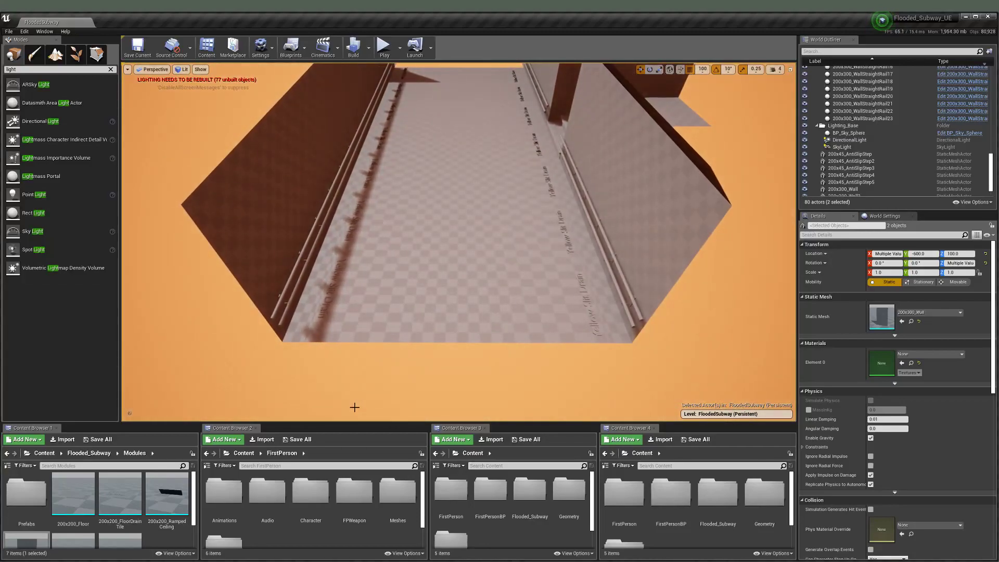
left_click_drag(351, 422, 335, 277)
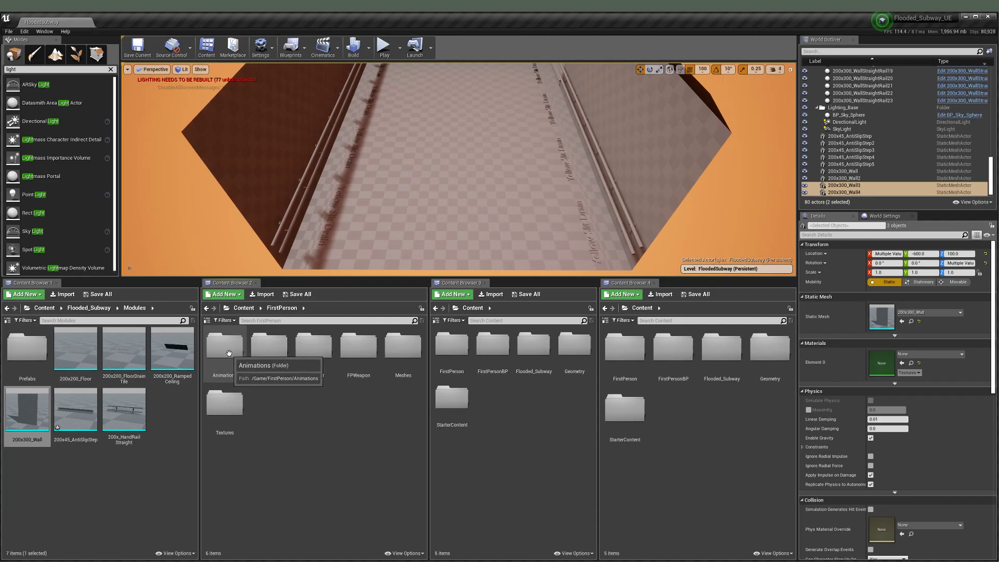
left_click(244, 308)
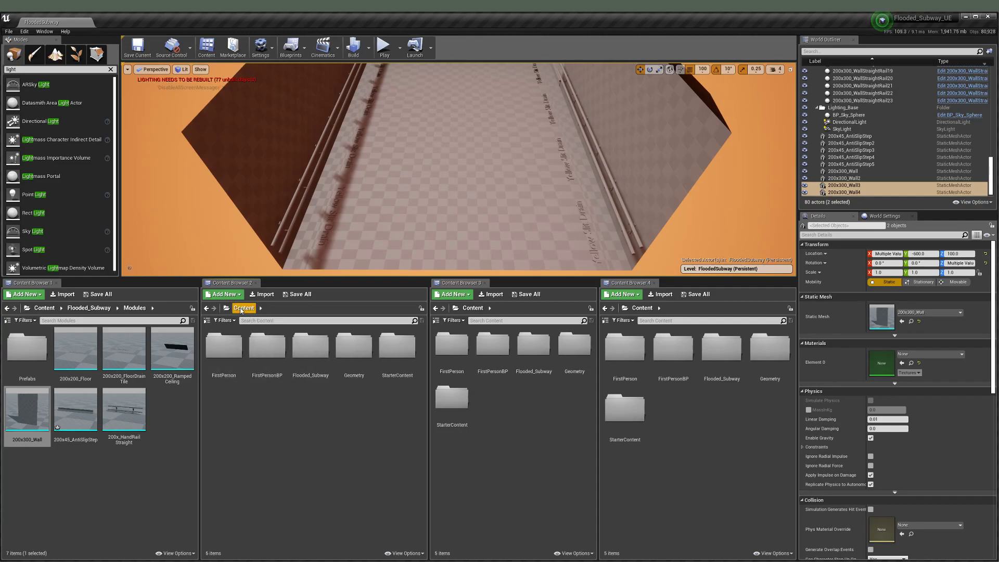
double_click(311, 346)
double_click(264, 346)
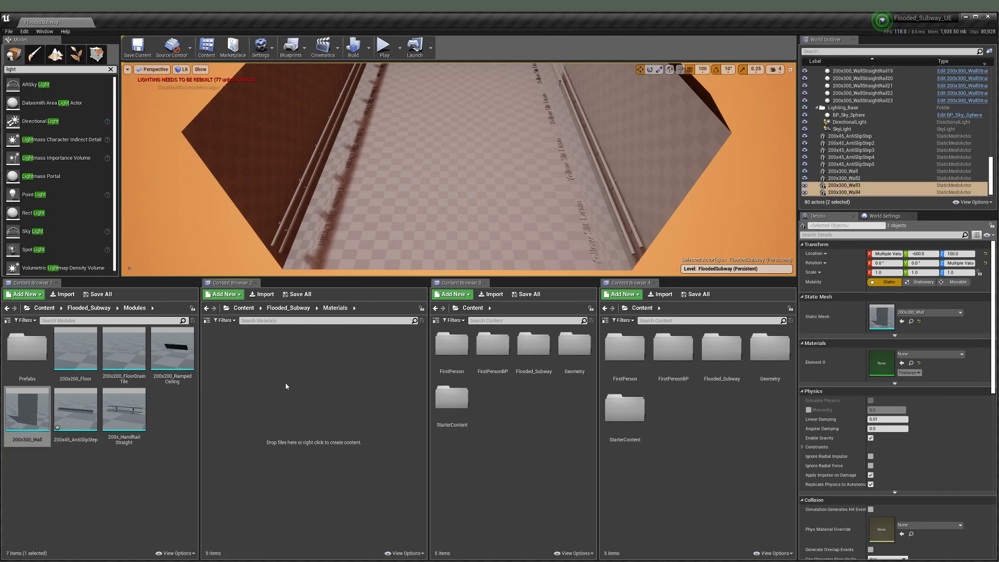
left_click(288, 308)
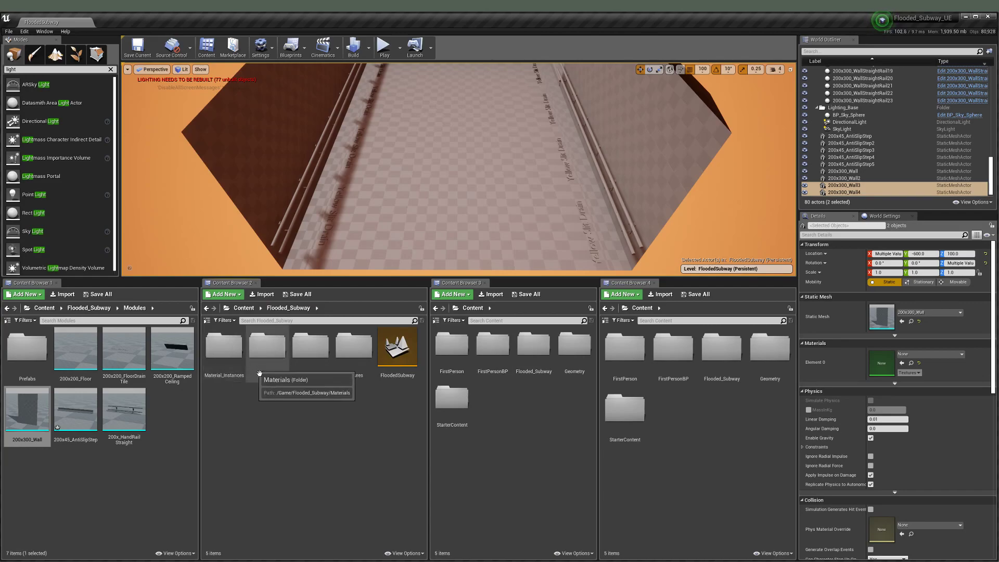
double_click(267, 347)
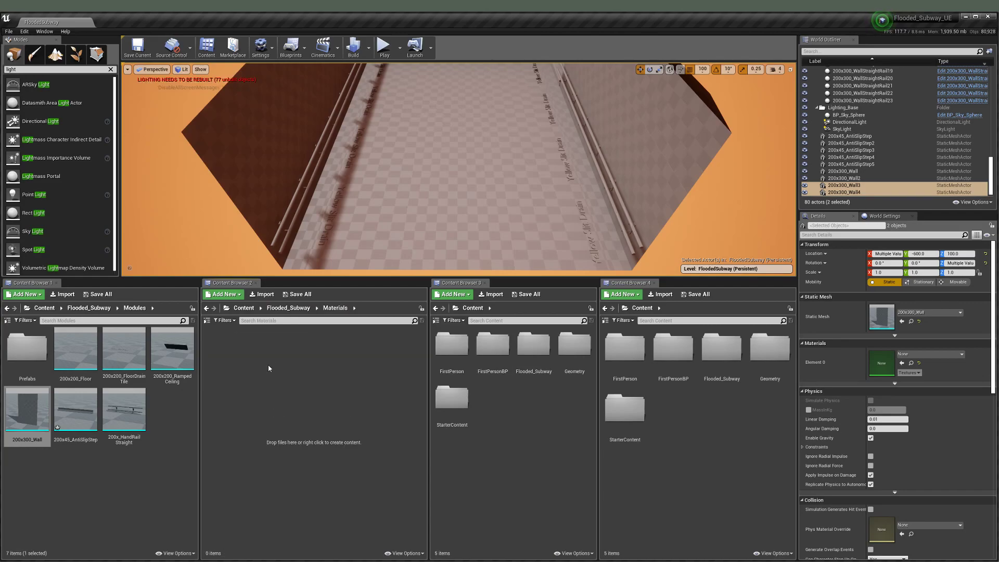
Step: Create a new material named Test in the Materials folder
right_click(268, 367)
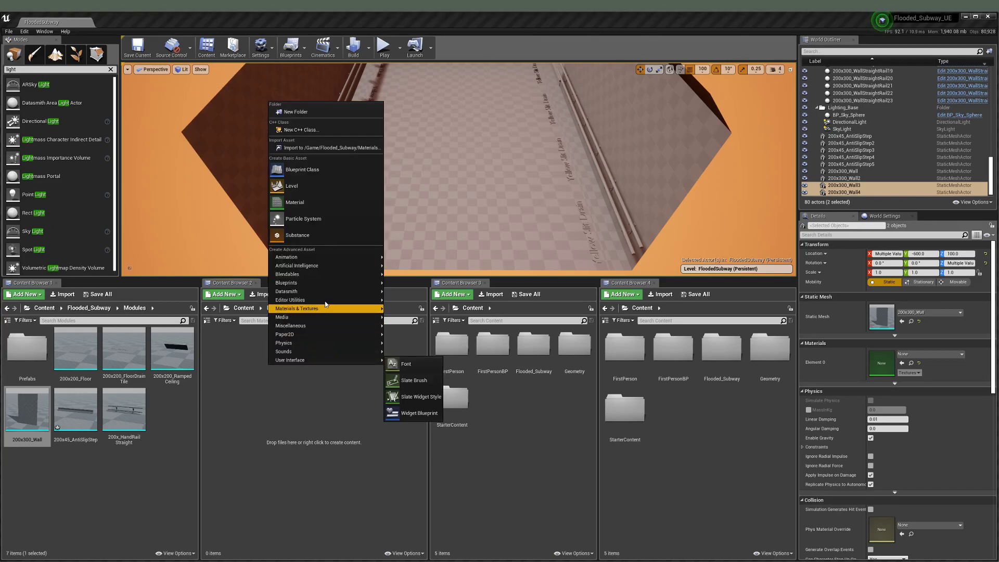
left_click(301, 202)
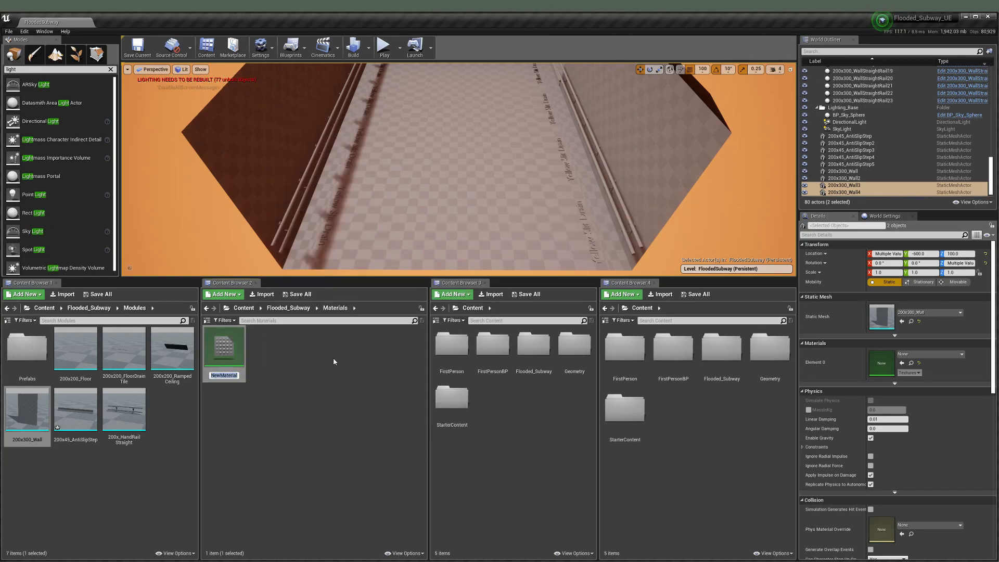
type("Test")
key("Return")
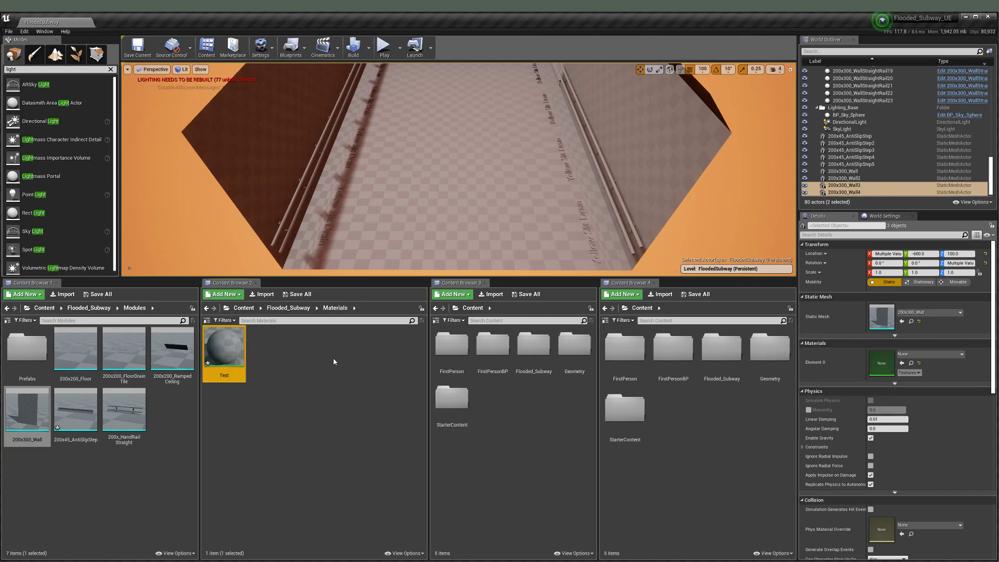
Step: Open the empty Flooded_Subway Textures folder and switch to File Explorer
left_click(288, 307)
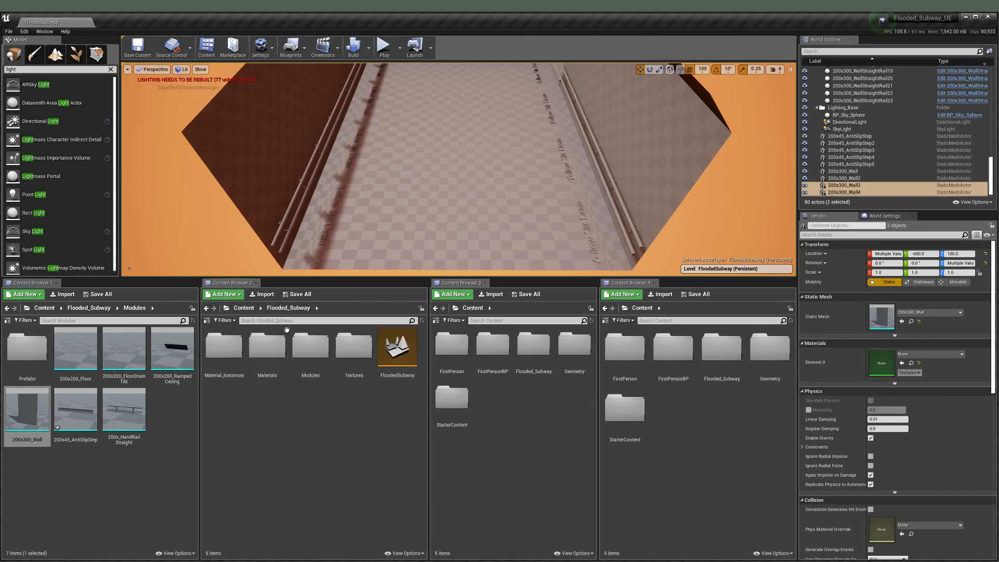
double_click(345, 356)
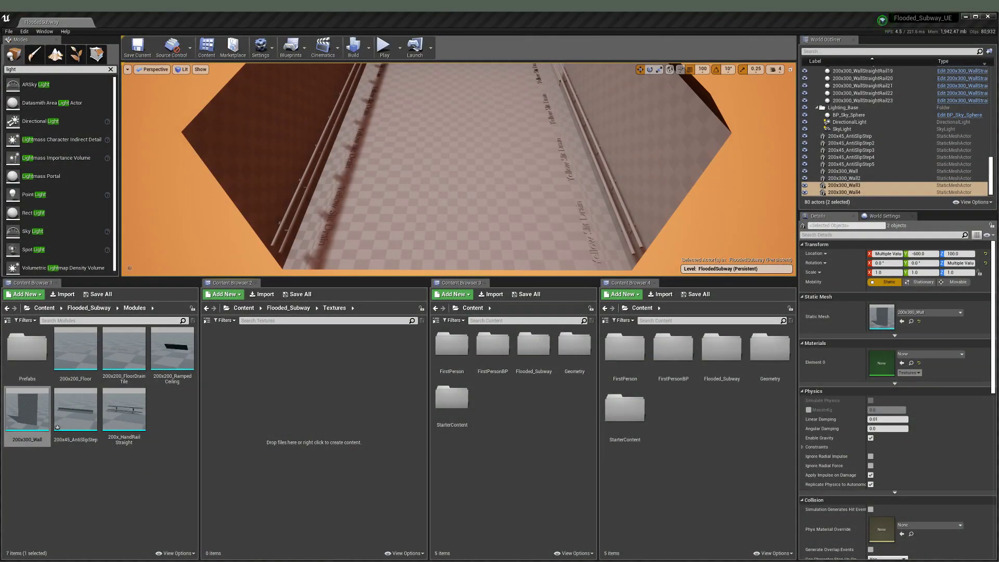
key("alt+Tab")
Step: Drag Broken_Tiles_albedo.png and Broken_Tiles_normal_R.png from the custom folder into Unreal's Textures folder
double_click(477, 234)
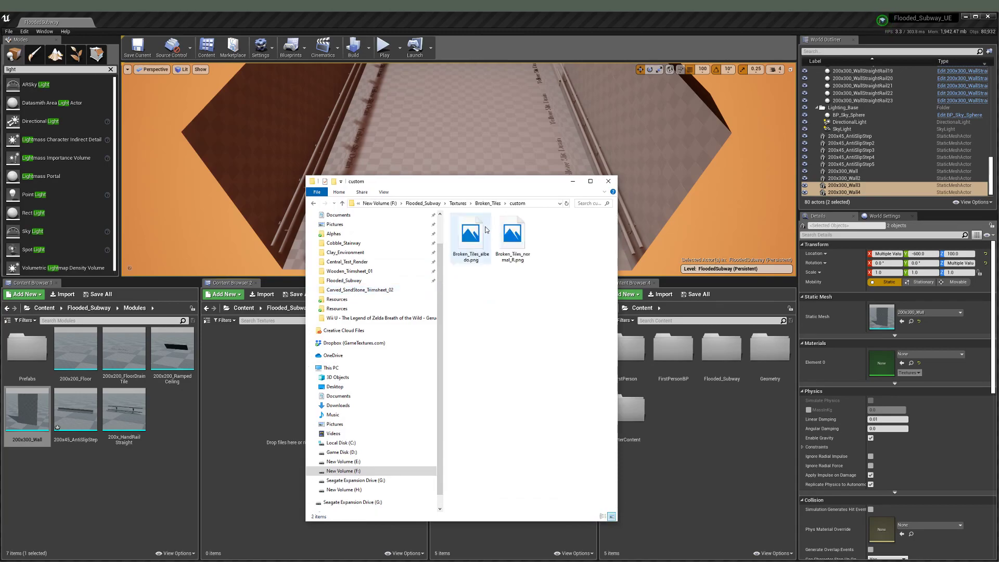
left_click_drag(513, 187, 0, 188)
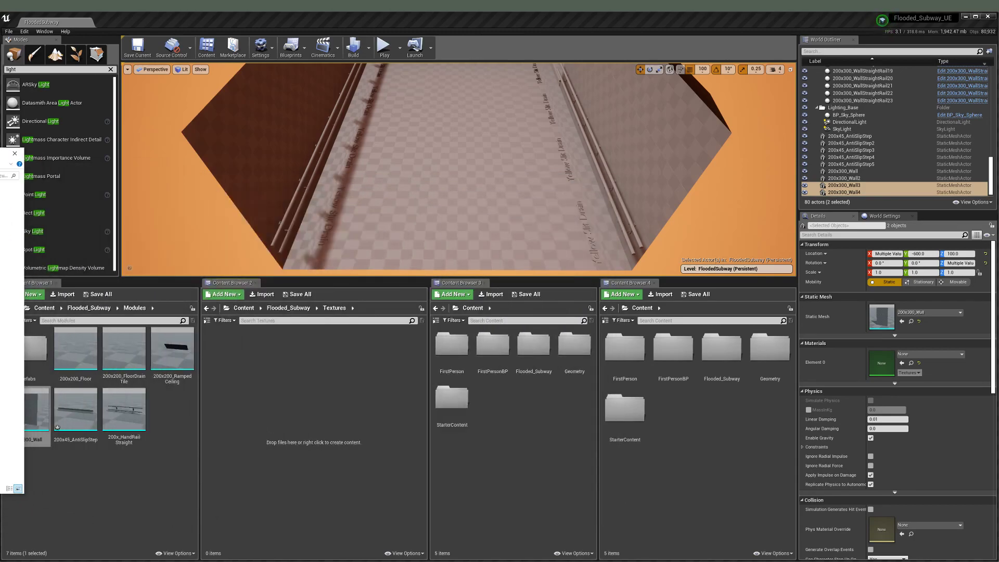
left_click_drag(16, 296, 258, 378)
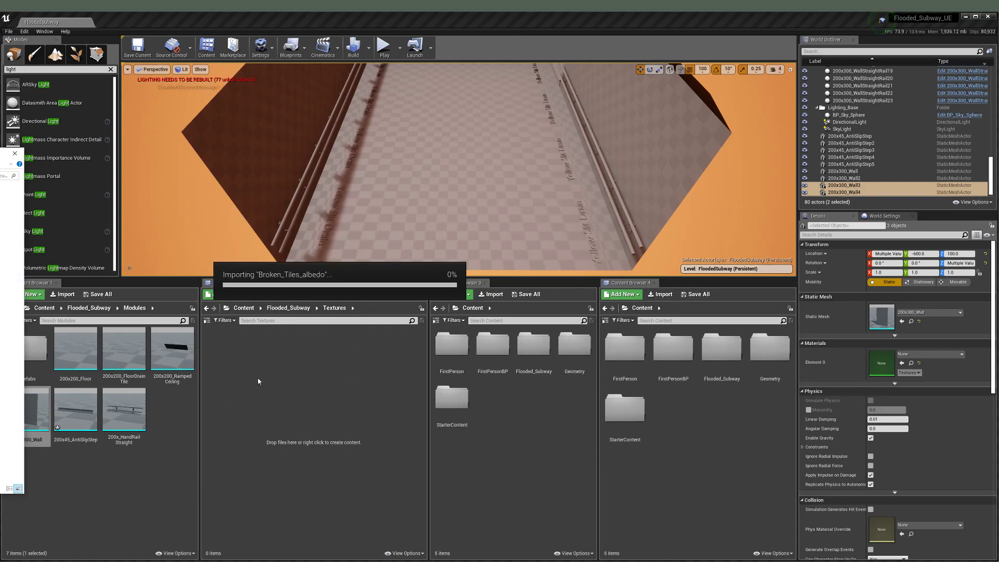
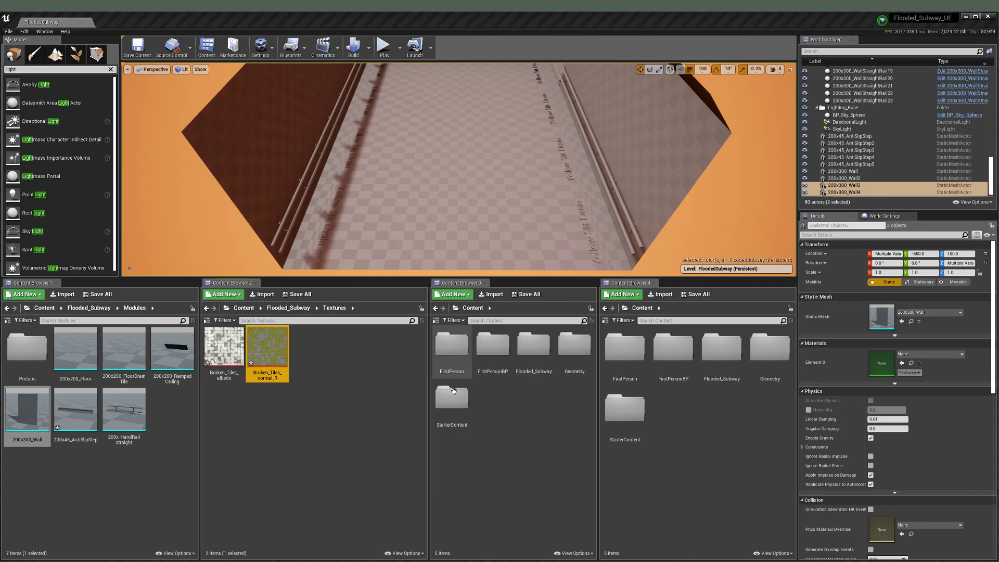
Step: Peek into StarterContent, return to Content, and look down the corridor
double_click(455, 409)
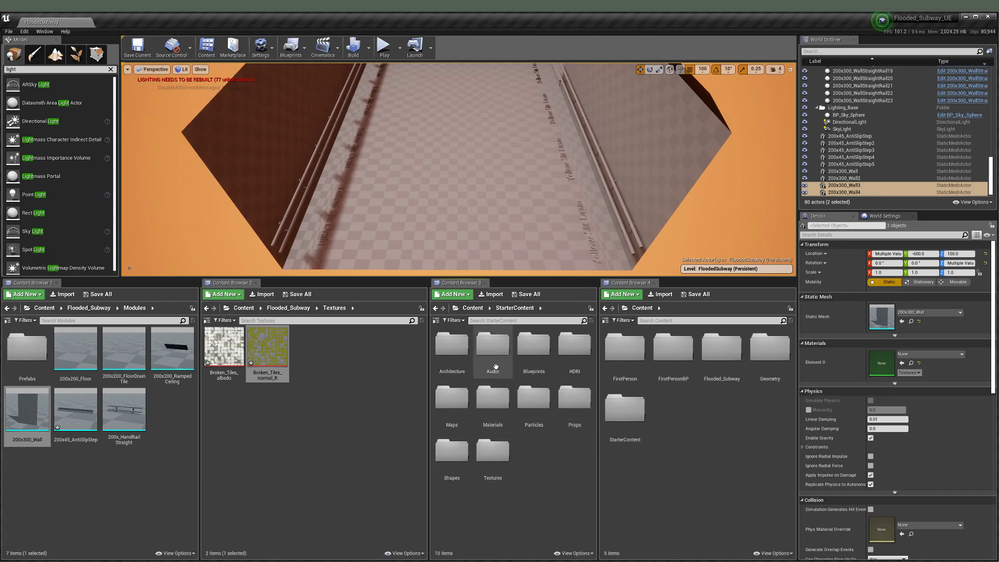
left_click(472, 308)
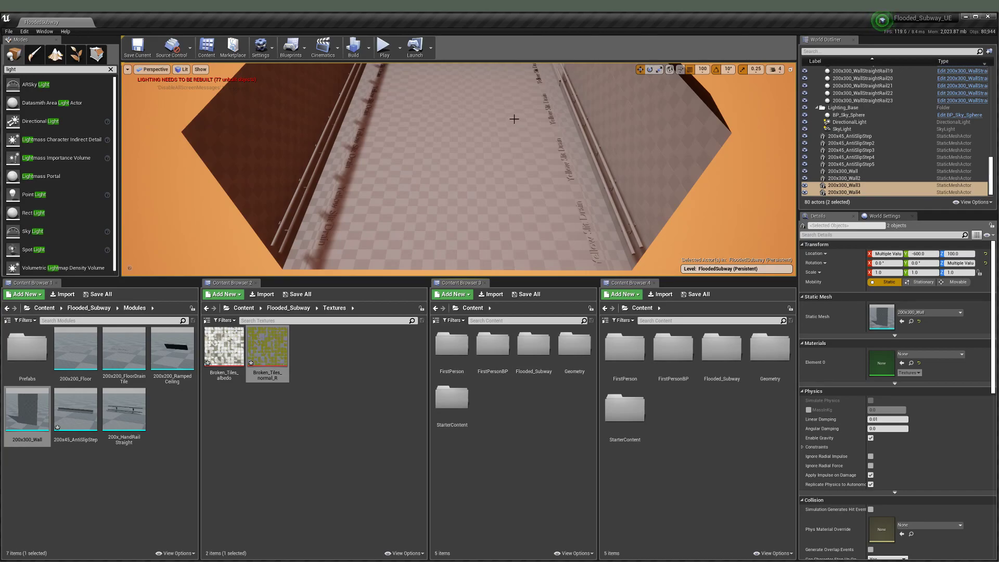
mouse_move(475, 171)
right_mouse_down()
mouse_move(479, 136)
mouse_move(475, 172)
right_mouse_up()
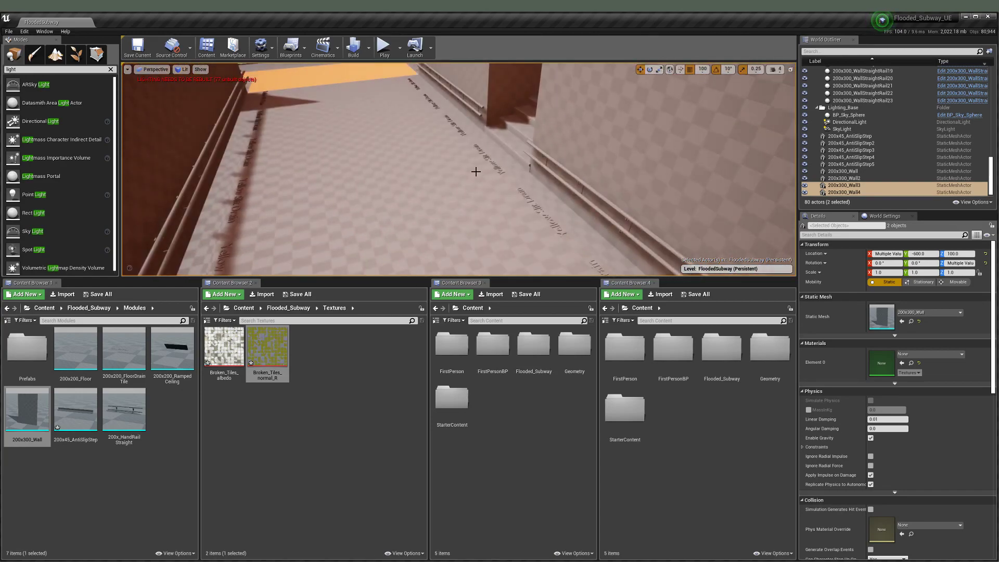
mouse_move(424, 191)
right_mouse_down()
mouse_move(414, 170)
mouse_move(419, 182)
mouse_move(425, 170)
mouse_move(447, 174)
mouse_move(413, 187)
right_mouse_up()
Step: Make the level viewport taller and inspect the corridor floor, handrails and ceiling
right_click_drag(565, 233, 576, 168)
right_click_drag(538, 132, 549, 115)
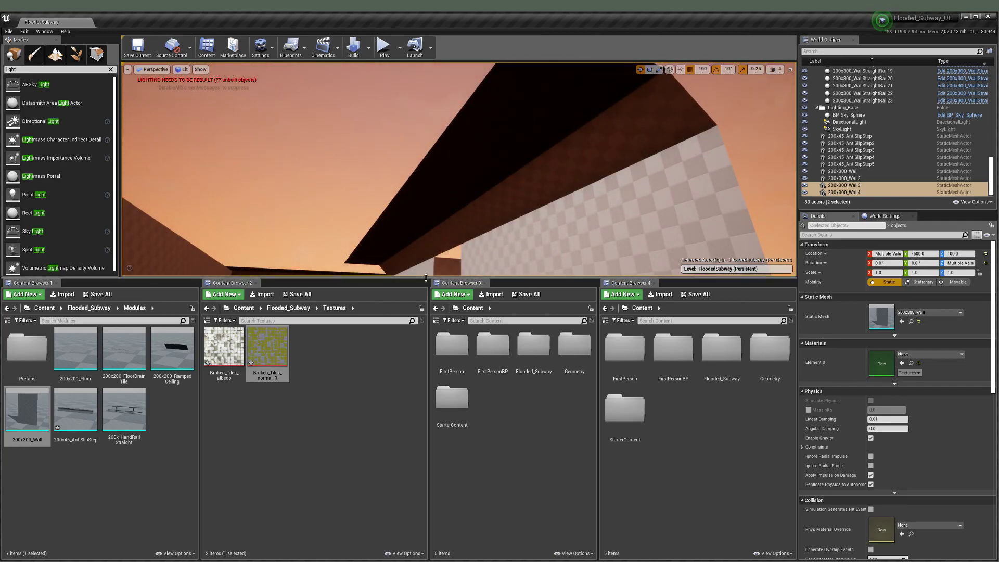
left_click_drag(426, 281, 426, 308)
mouse_move(390, 199)
right_mouse_down()
mouse_move(388, 165)
mouse_move(393, 234)
mouse_move(391, 202)
right_mouse_up()
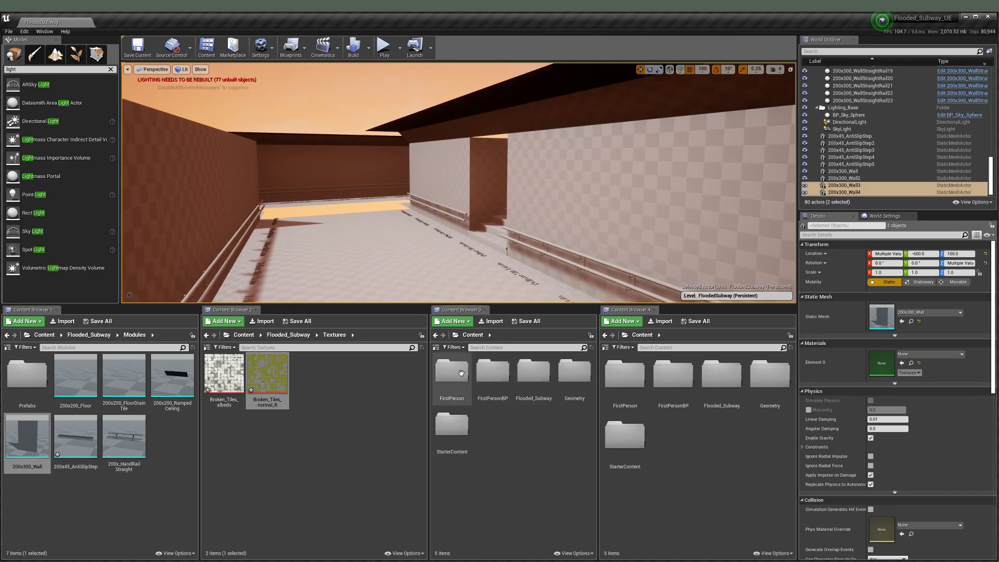
Step: Open the Test material from Content > Flooded_Subway > Materials
double_click(533, 374)
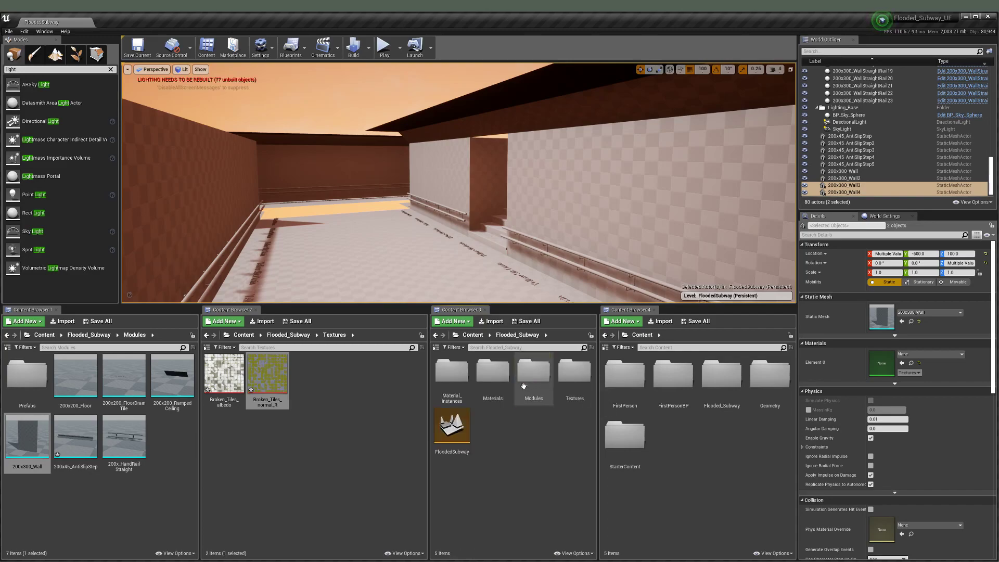
left_click(498, 378)
double_click(498, 379)
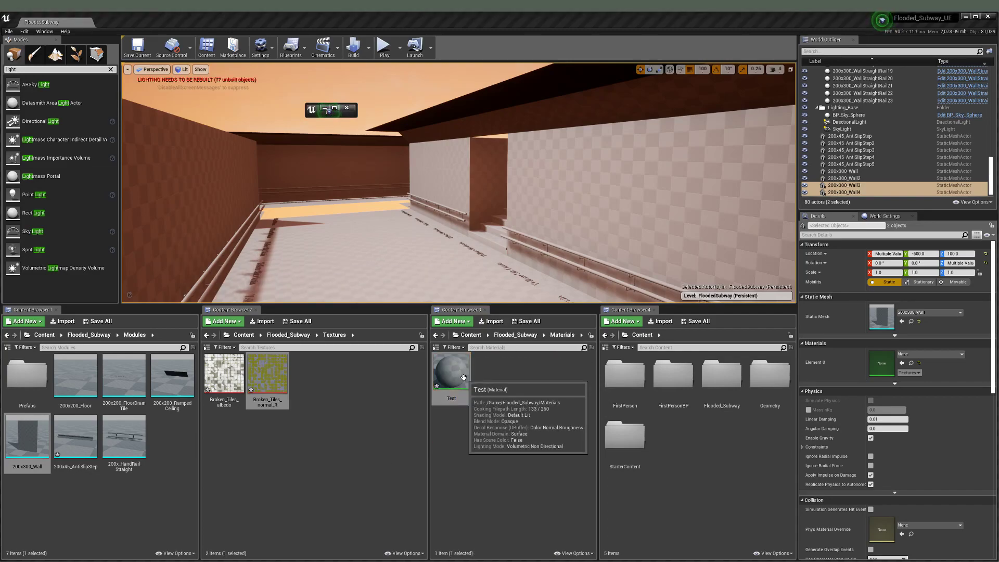
left_click(312, 110)
left_click(399, 134)
Step: Minimize the Substance launcher and enlarge the floating Test Material Editor window
left_click_drag(632, 19, 998, 121)
left_click_drag(342, 186, 82, 181)
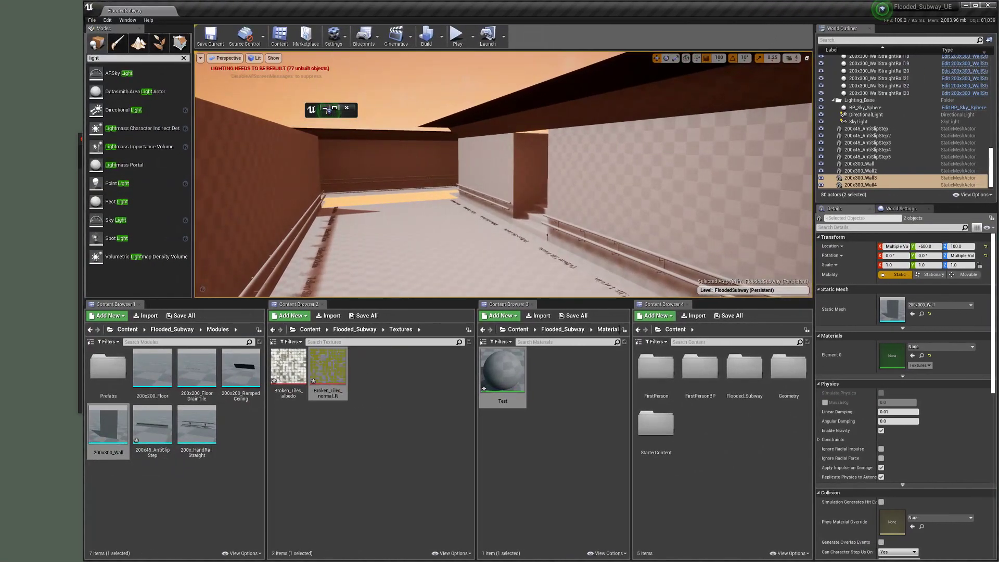
mouse_move(80, 318)
left_mouse_down()
mouse_move(0, 316)
mouse_move(69, 317)
left_mouse_up()
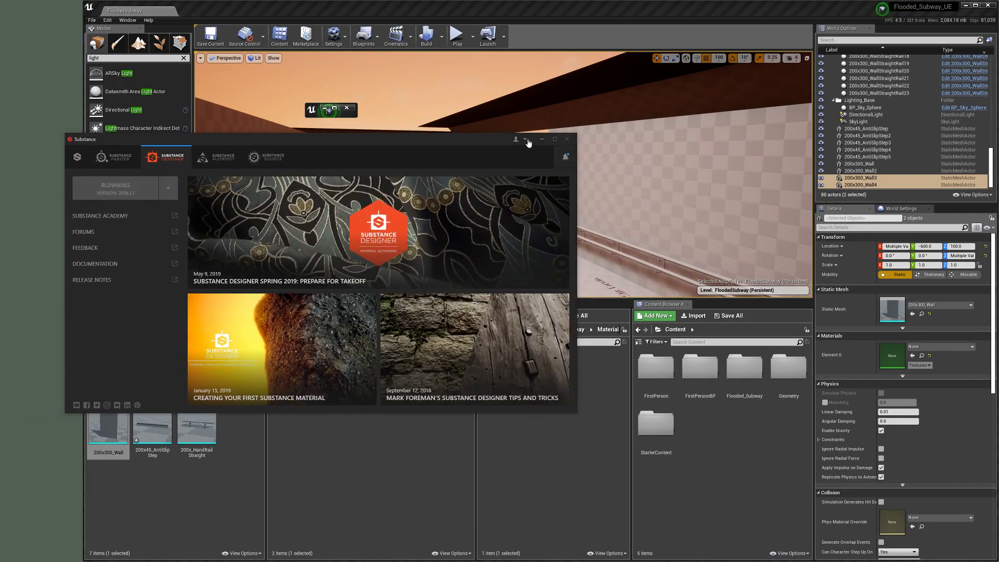
left_click(548, 139)
left_click_drag(83, 276, 1, 272)
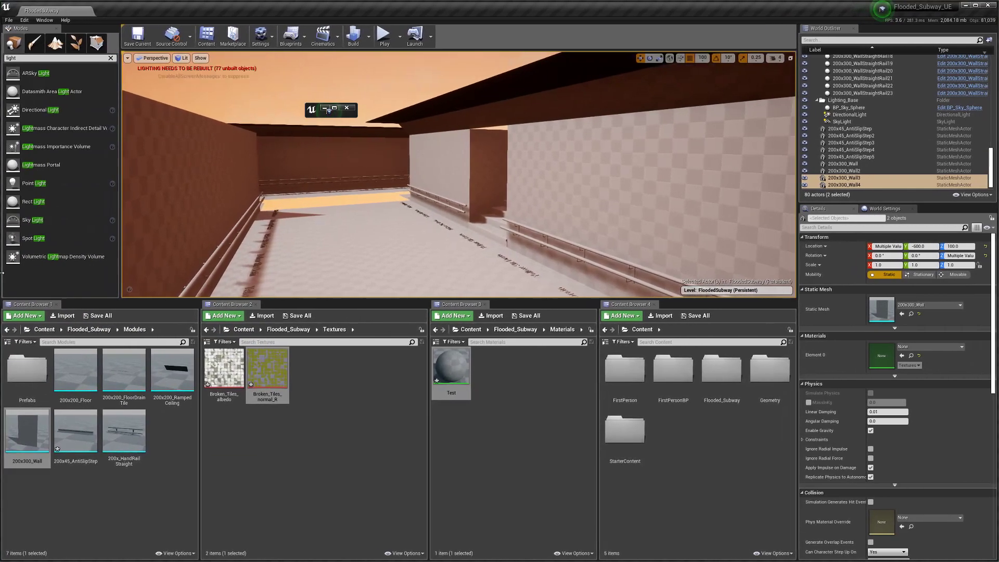
left_click(327, 110)
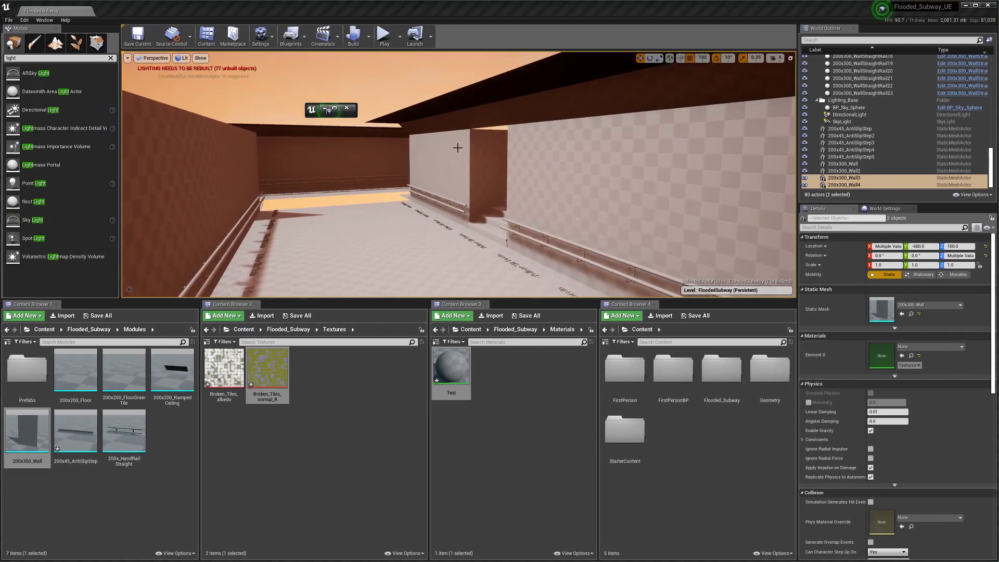
left_click(331, 117)
left_click_drag(331, 123, 344, 268)
left_click_drag(356, 203, 803, 205)
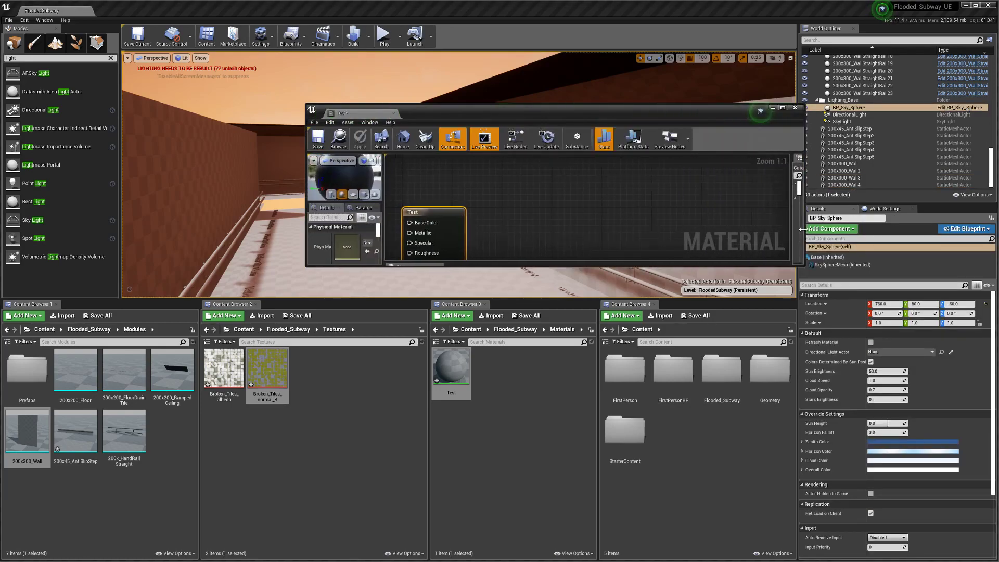
Step: Stretch and reposition the material editor window and center the graph on the Test node
left_click(469, 271)
left_click_drag(470, 267, 460, 442)
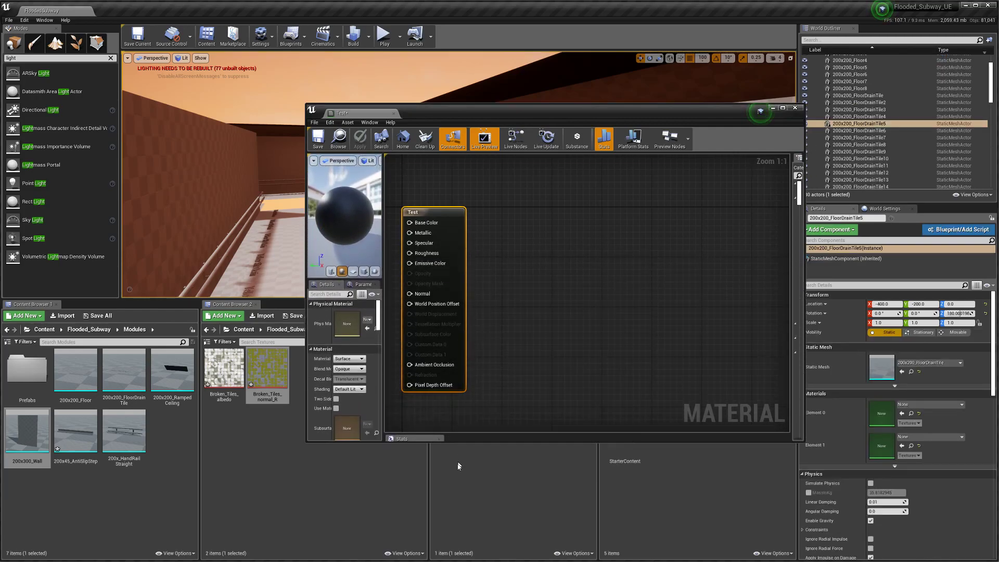
left_click_drag(416, 112, 456, 61)
scroll(491, 236, "down", 3)
right_click_drag(491, 235, 537, 258)
scroll(544, 284, "down", 1)
left_click(544, 257)
Step: Add Broken_Tiles_normal_R and Broken_Tiles_albedo samples to the graph and open the normal texture
left_click_drag(277, 374, 496, 311)
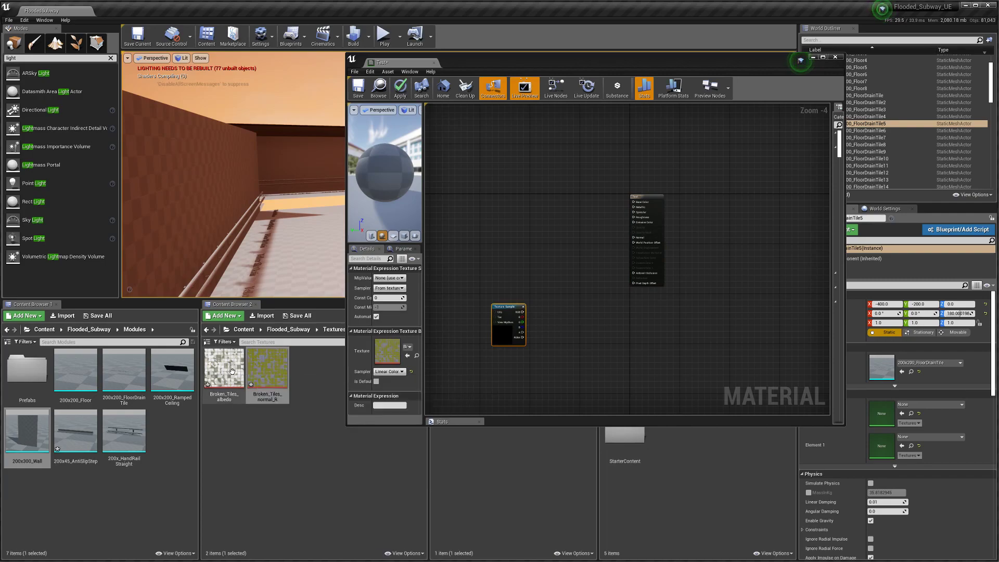
left_click_drag(234, 371, 499, 217)
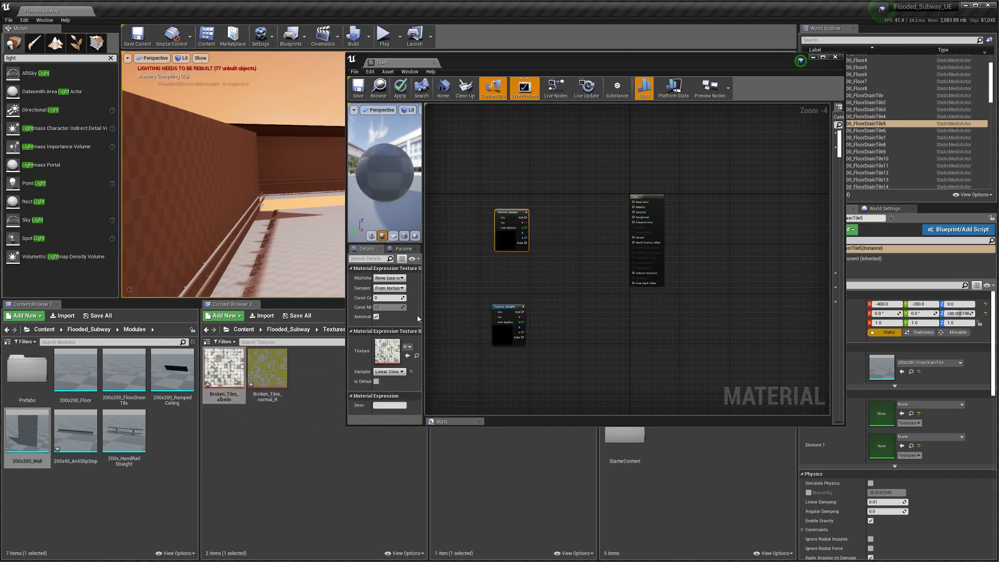
double_click(264, 377)
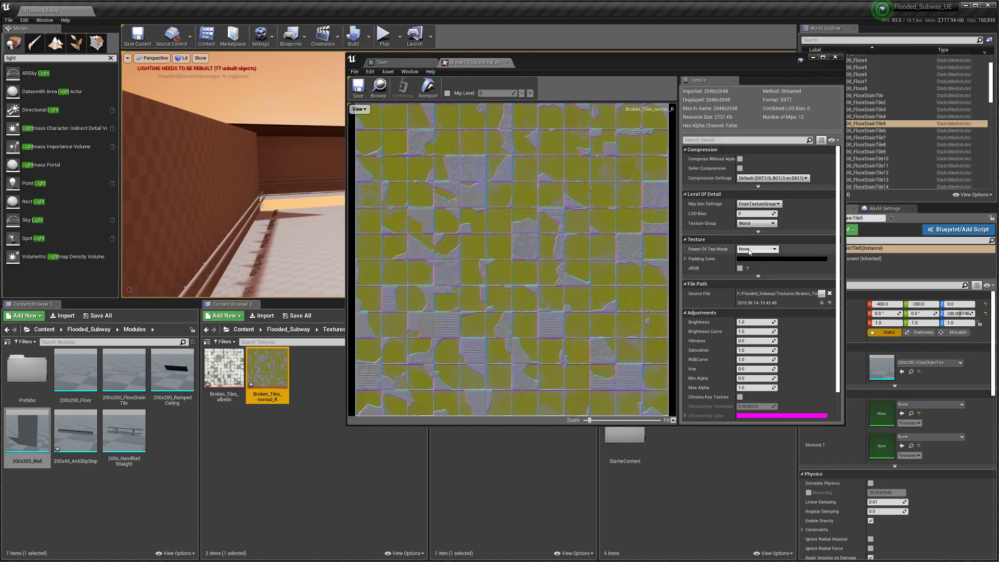
Step: Set Broken_Tiles_normal_R compression to Normalmap (DXT5, BC5 on DX11) and save the texture
left_click(758, 226)
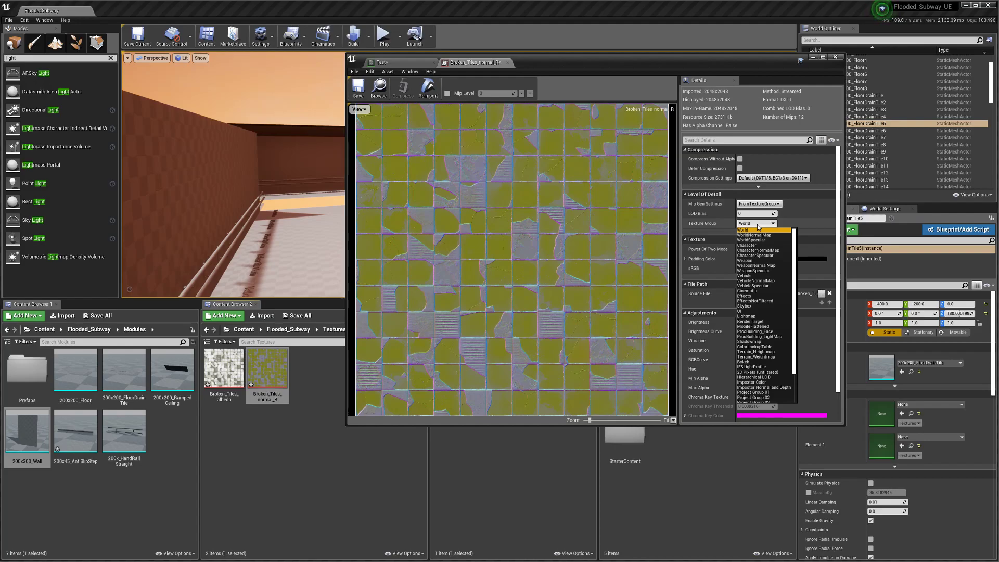
left_click(759, 178)
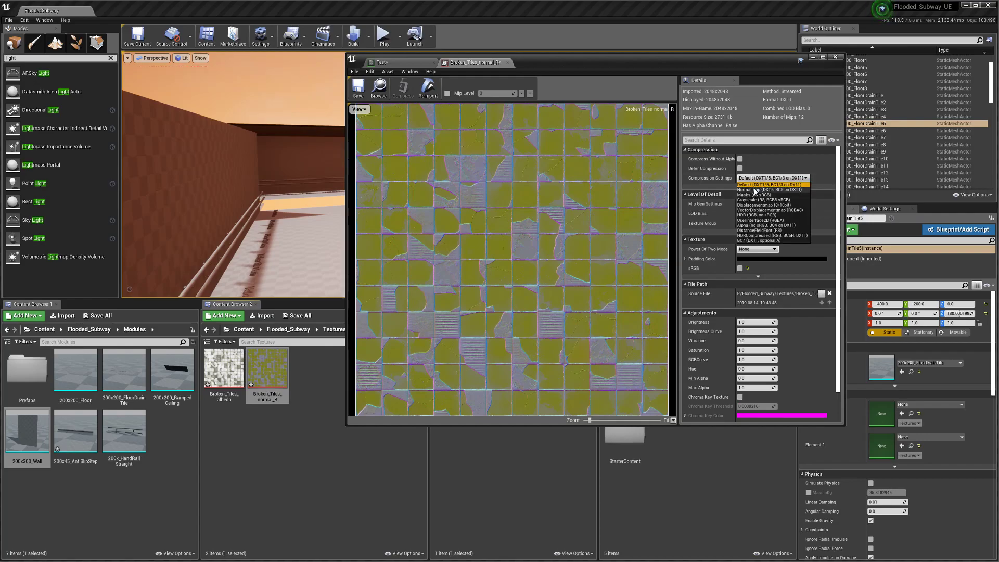
left_click(755, 190)
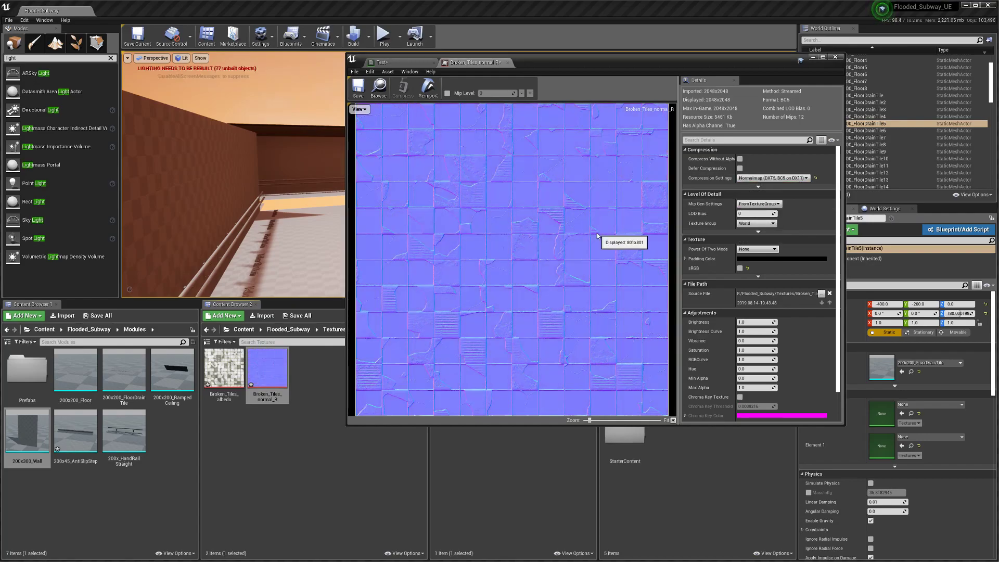
scroll(491, 250, "up", 5)
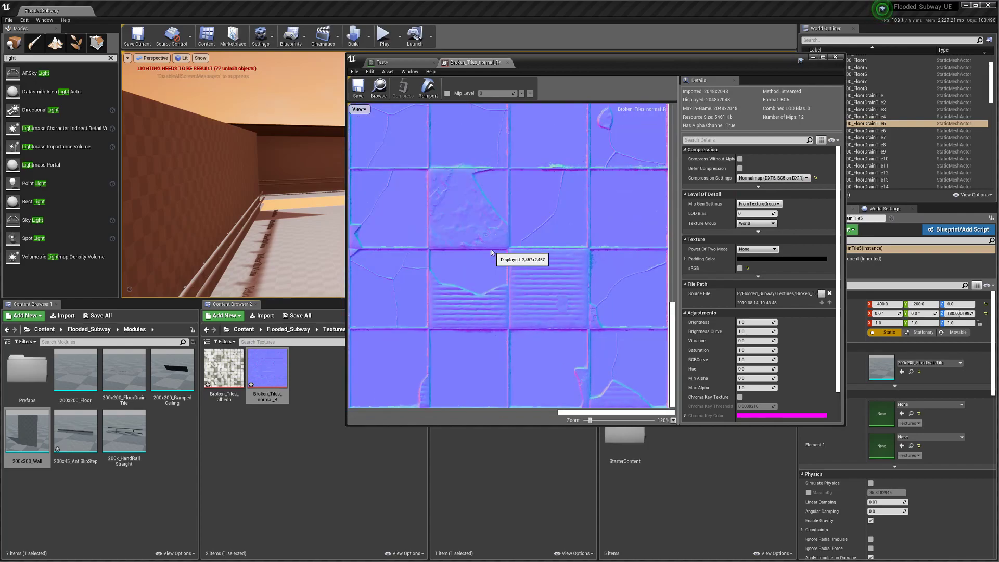
left_click(358, 88)
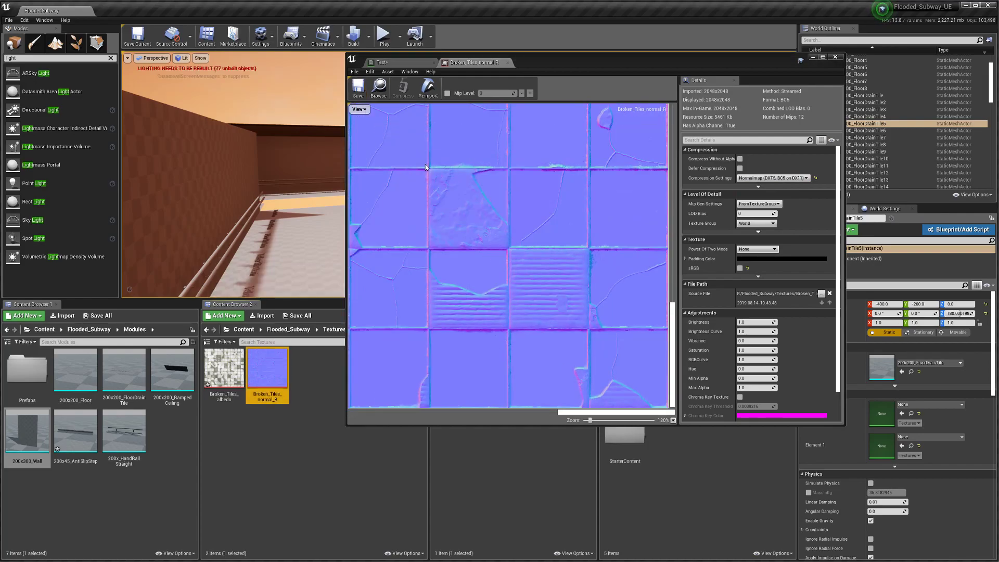
Step: Assign the normal map to the lower texture sample with sampler type Normal and save Test
left_click(404, 66)
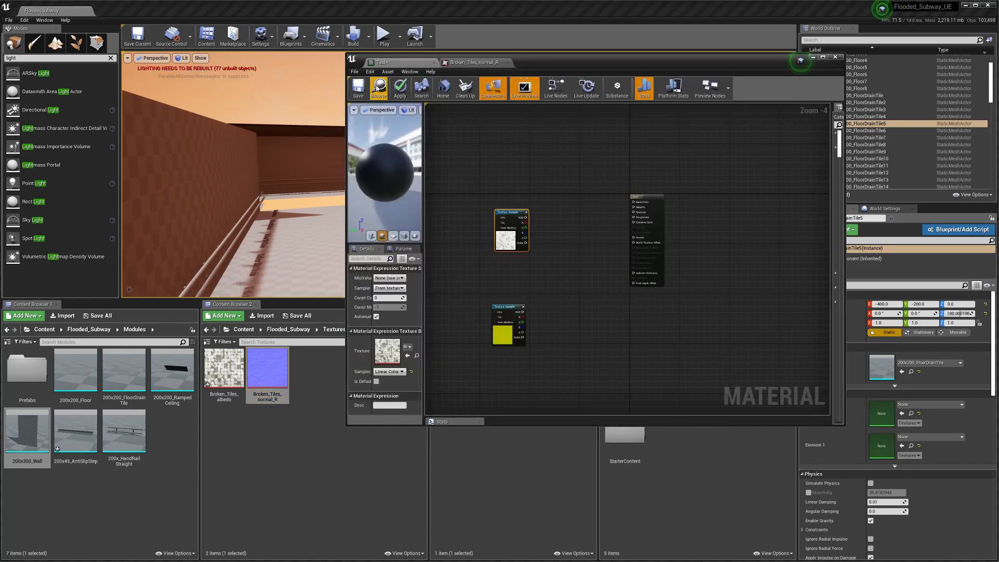
left_click(358, 87)
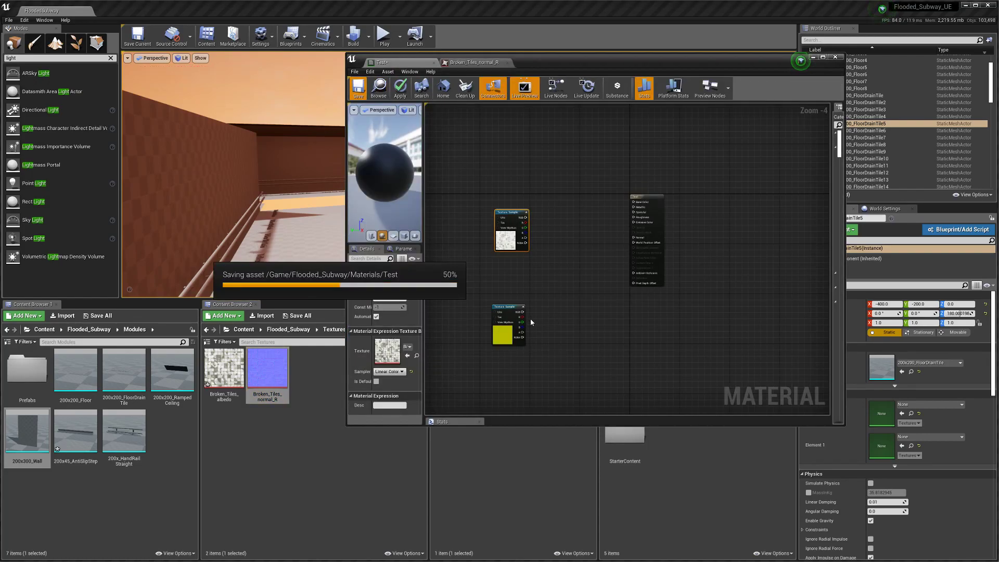
scroll(530, 321, "up", 4)
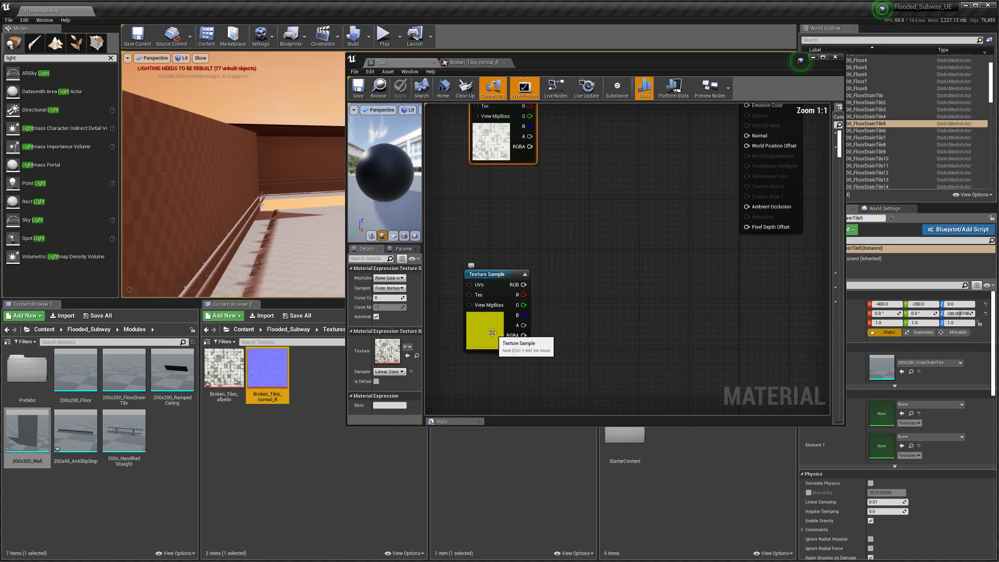
left_click(493, 333)
left_click(407, 356)
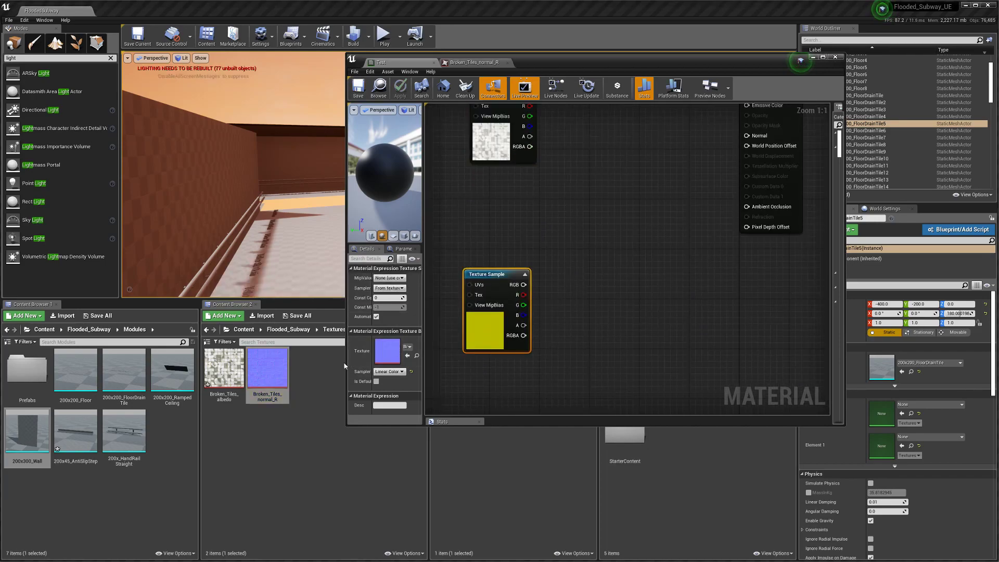
left_click(390, 372)
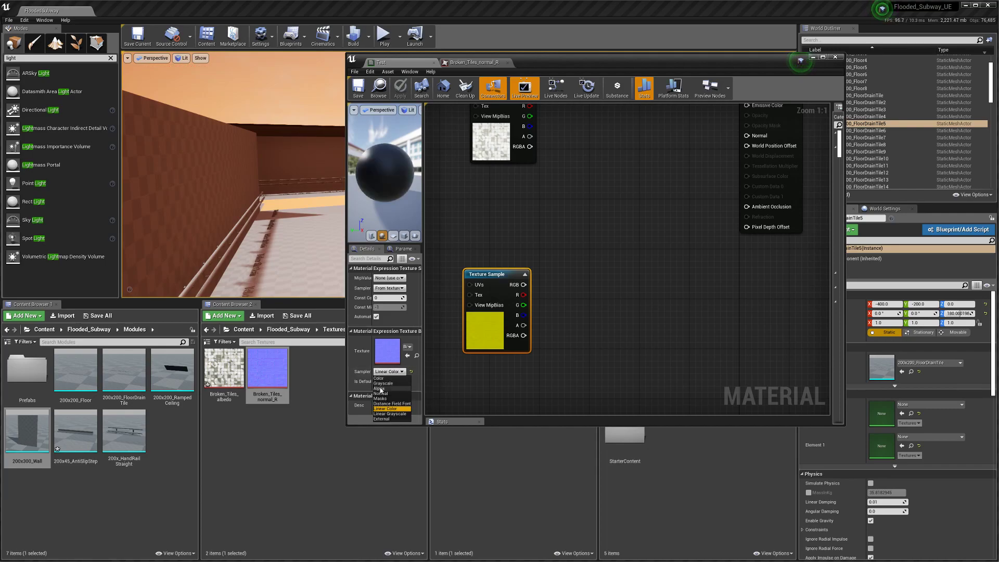
left_click(380, 394)
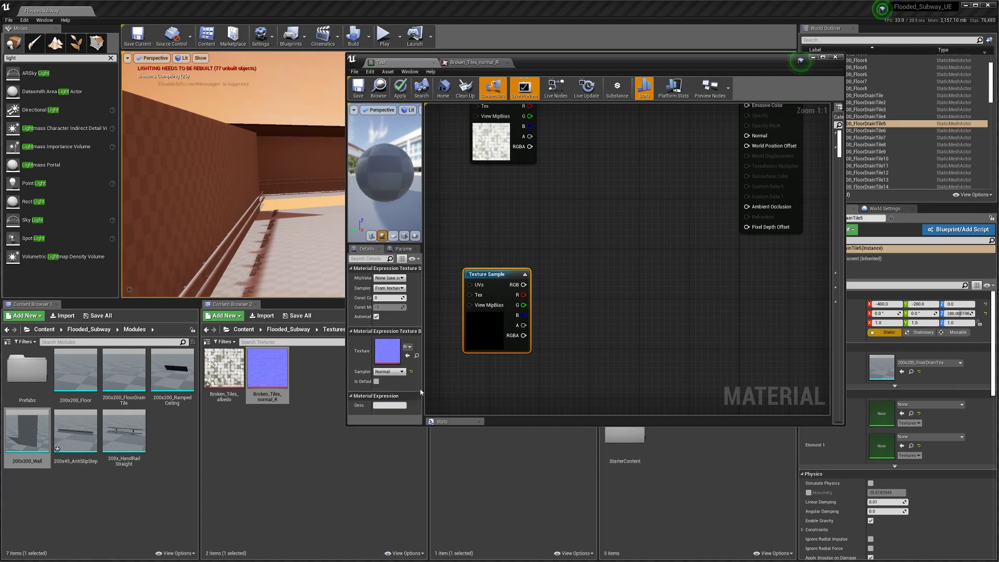
left_click(358, 87)
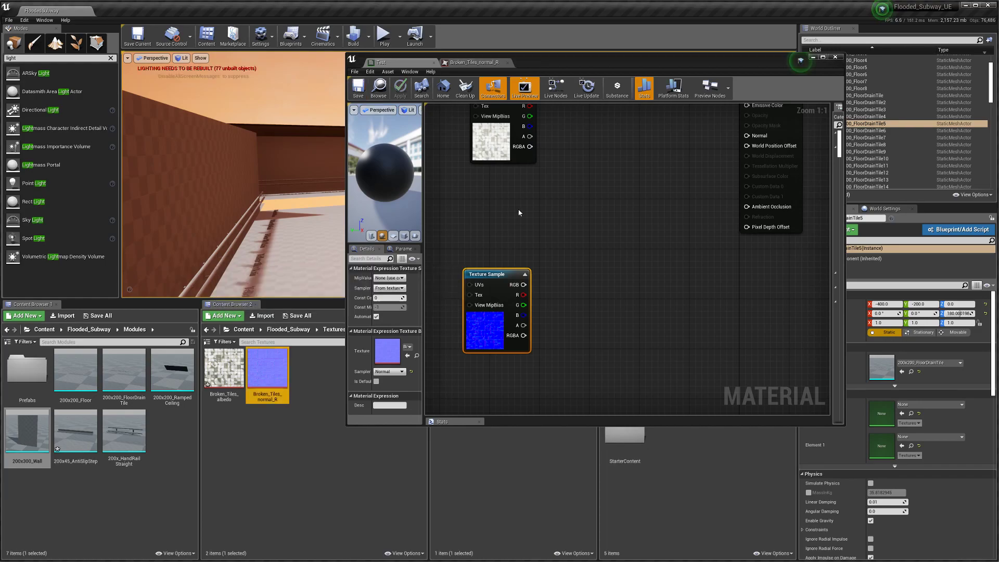
Step: Wire the albedo texture sample's RGB into Test's Base Color
scroll(518, 213, "down", 2)
right_click_drag(522, 214, 495, 343)
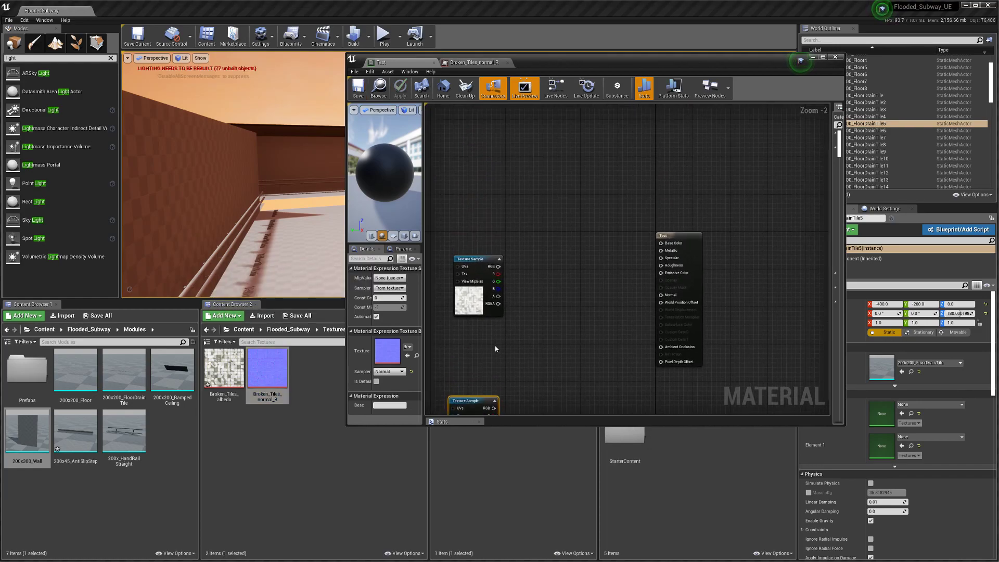
left_click_drag(480, 263, 661, 243)
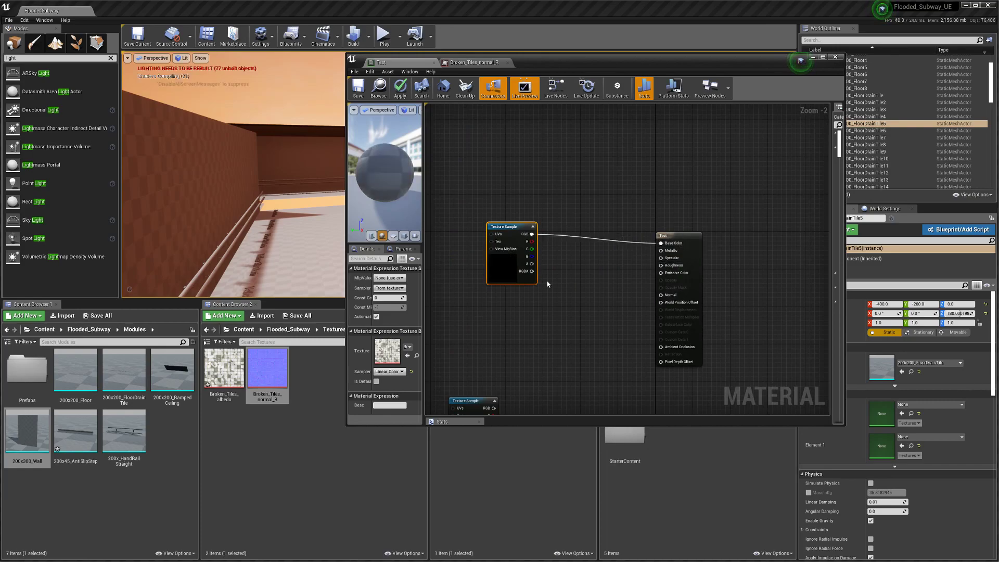
right_click_drag(661, 243, 690, 224)
left_click_drag(535, 234, 491, 240)
Step: Add a DeriveNormalZ node and arrange it beside the normal-map texture sample
right_click(574, 314)
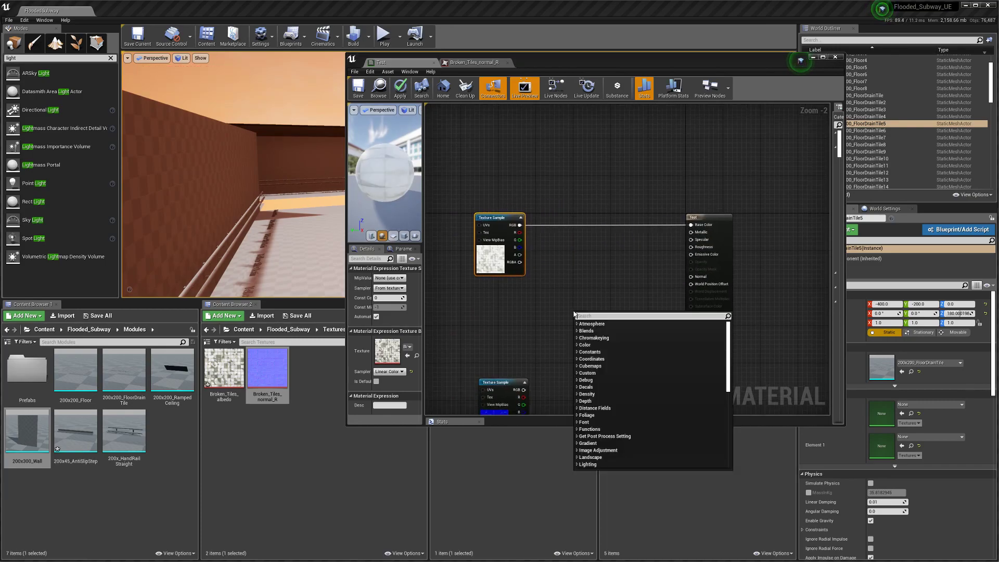
type("derive")
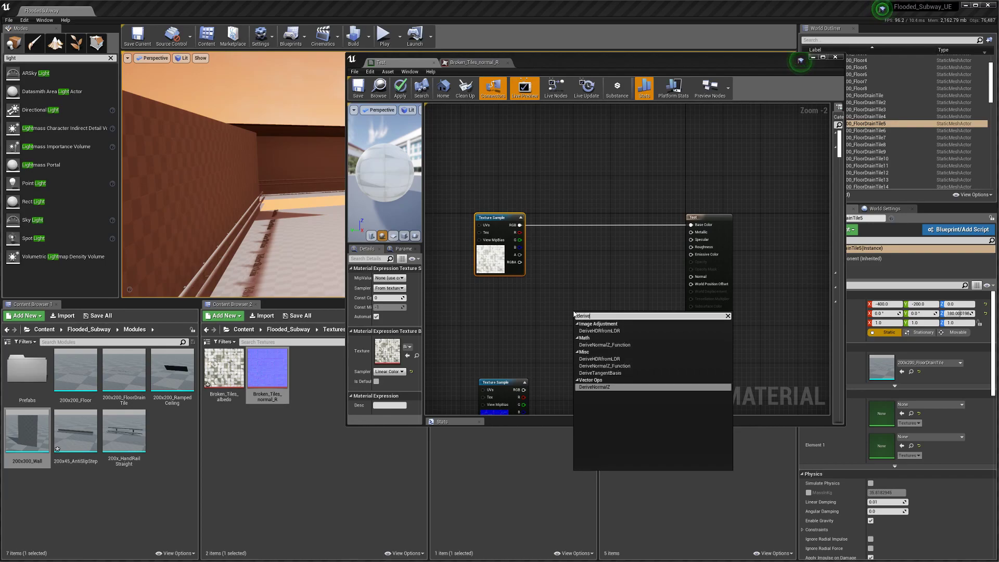
left_click(598, 345)
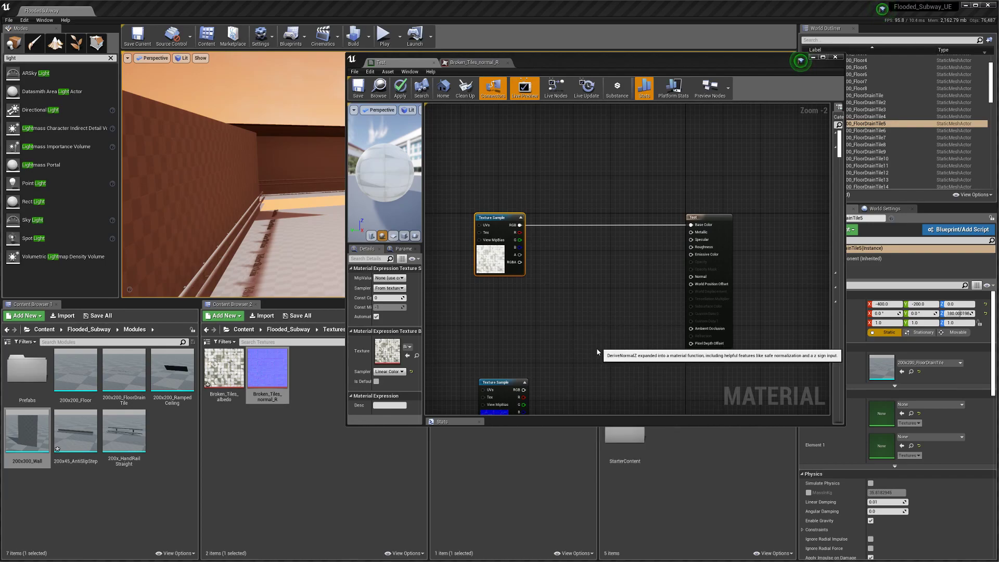
scroll(583, 358, "up", 2)
right_click_drag(563, 354, 625, 261)
left_click(532, 291)
left_click_drag(532, 291, 457, 284)
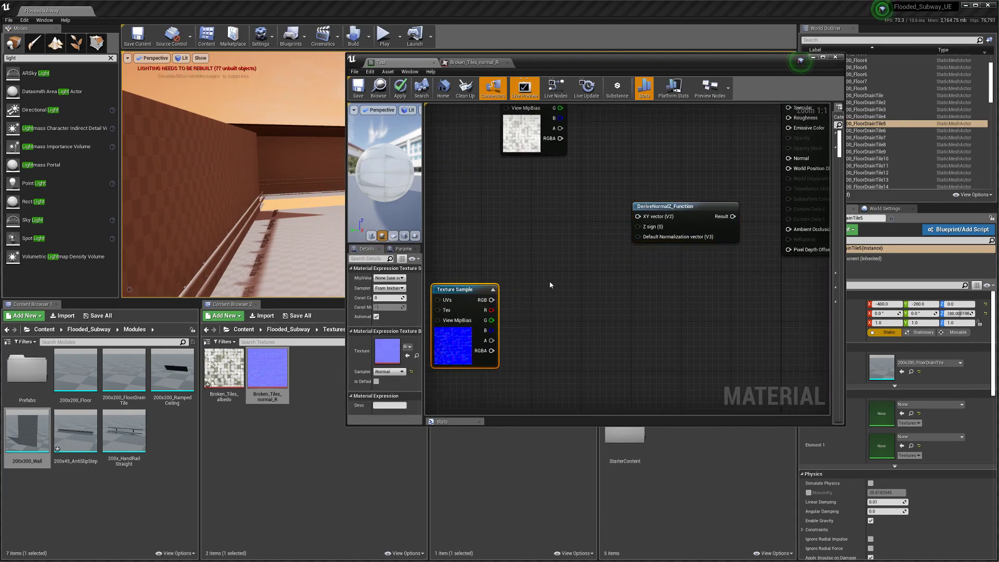
left_click_drag(666, 219, 665, 226)
Step: Add an Append node, wire the normal texture's R channel into it, and save
right_click(556, 306)
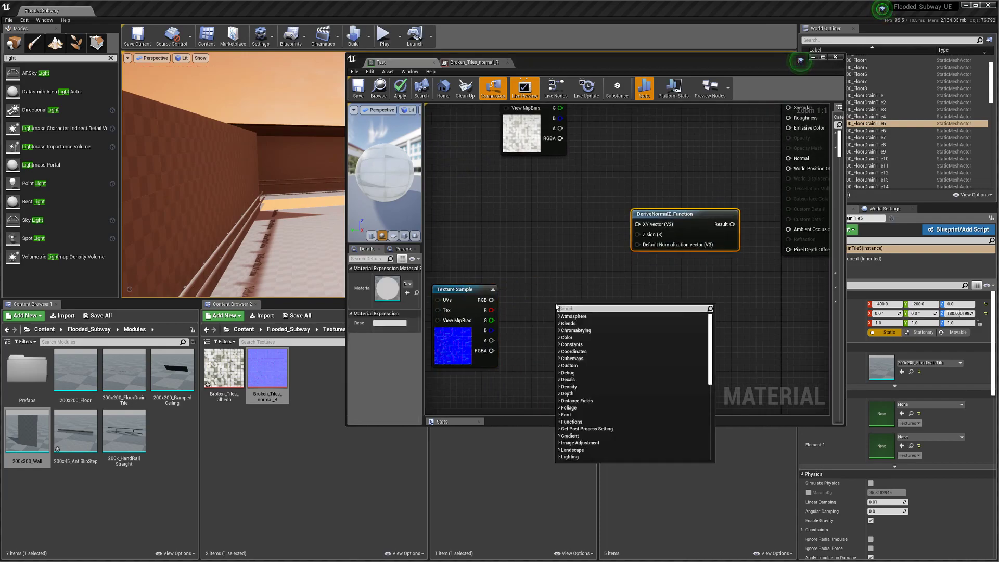
type("vect")
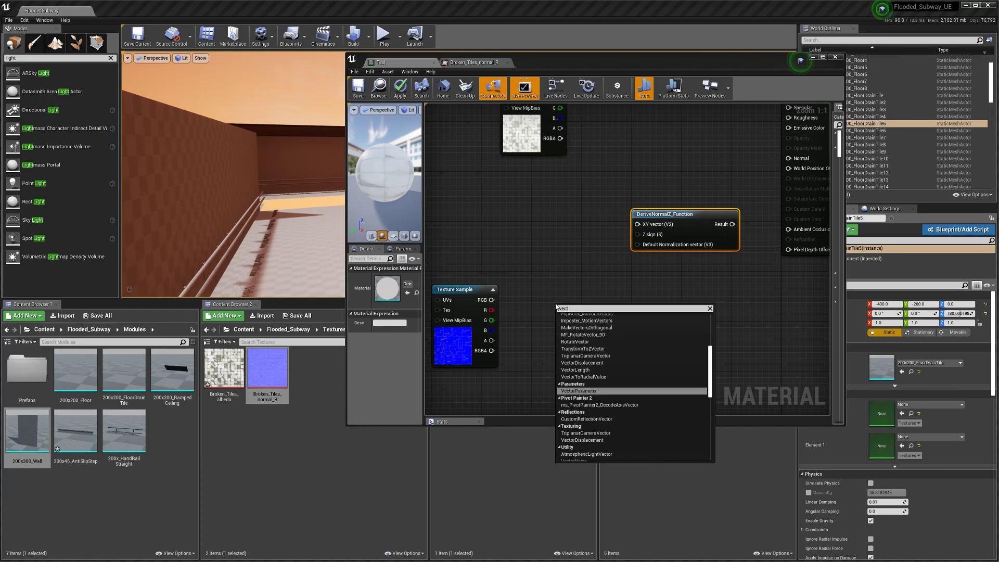
type("2")
key("BackSpace")
key("BackSpace")
key("BackSpace")
key("BackSpace")
key("BackSpace")
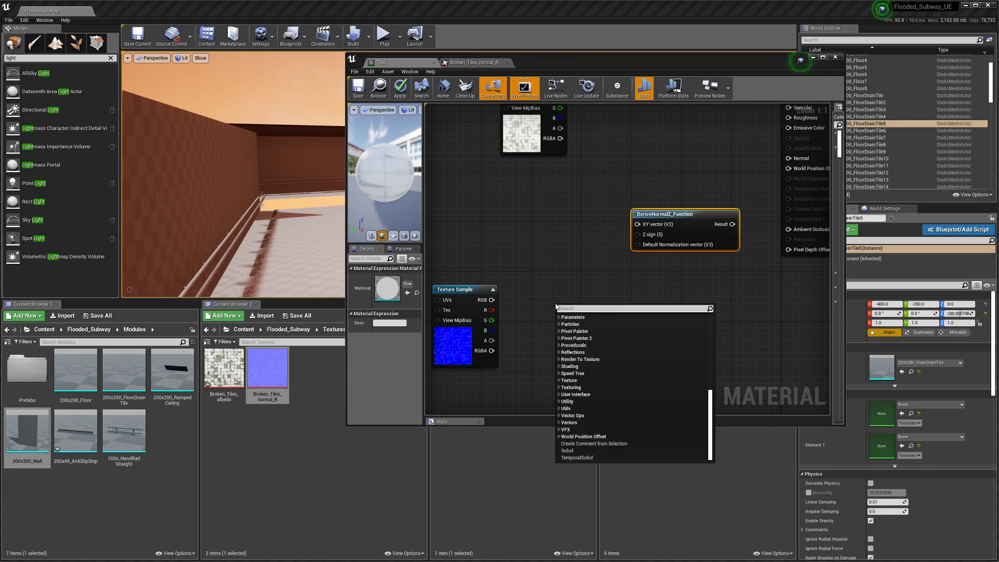
left_click(530, 274)
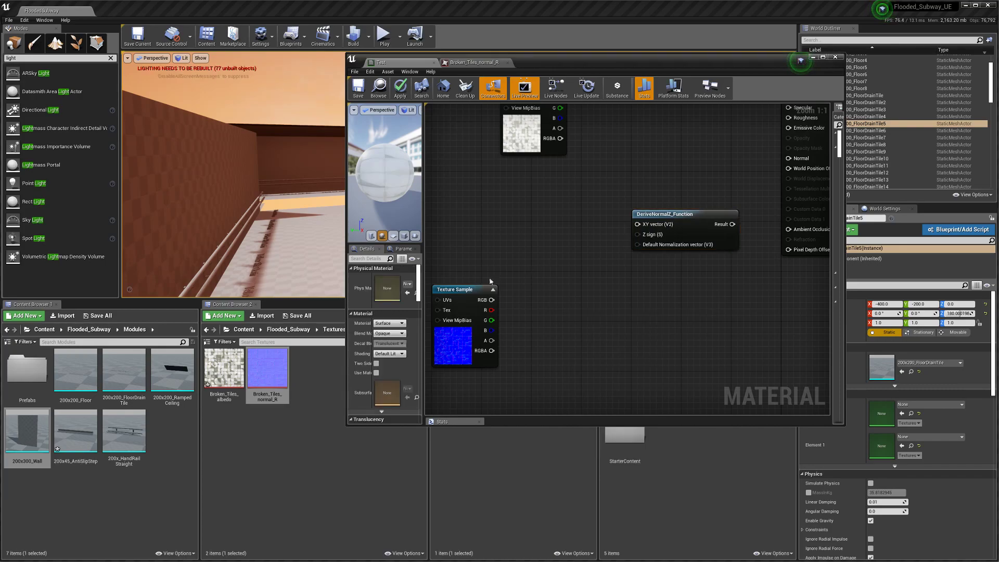
right_click(524, 256)
type("appen")
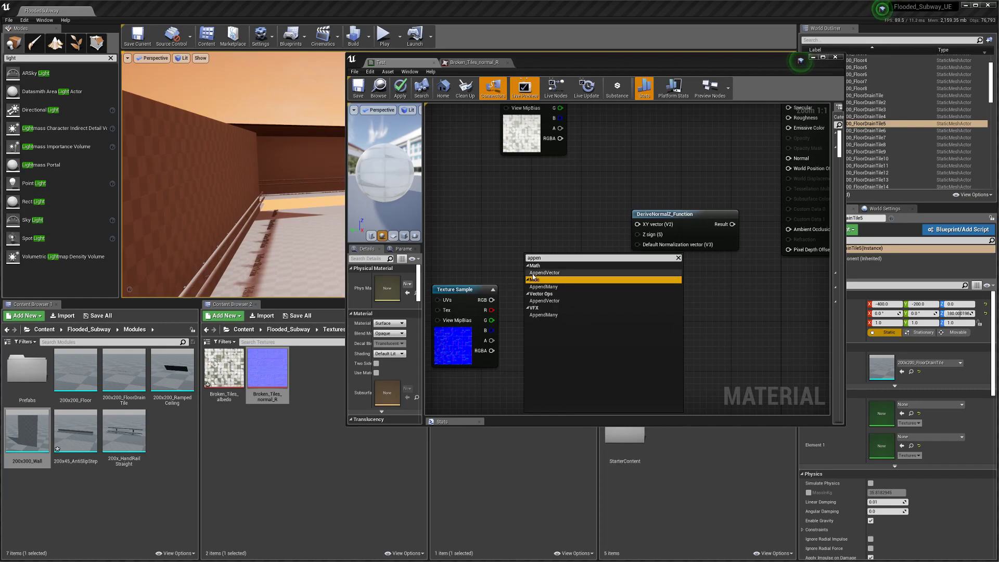
left_click(532, 273)
left_click_drag(491, 310, 530, 279)
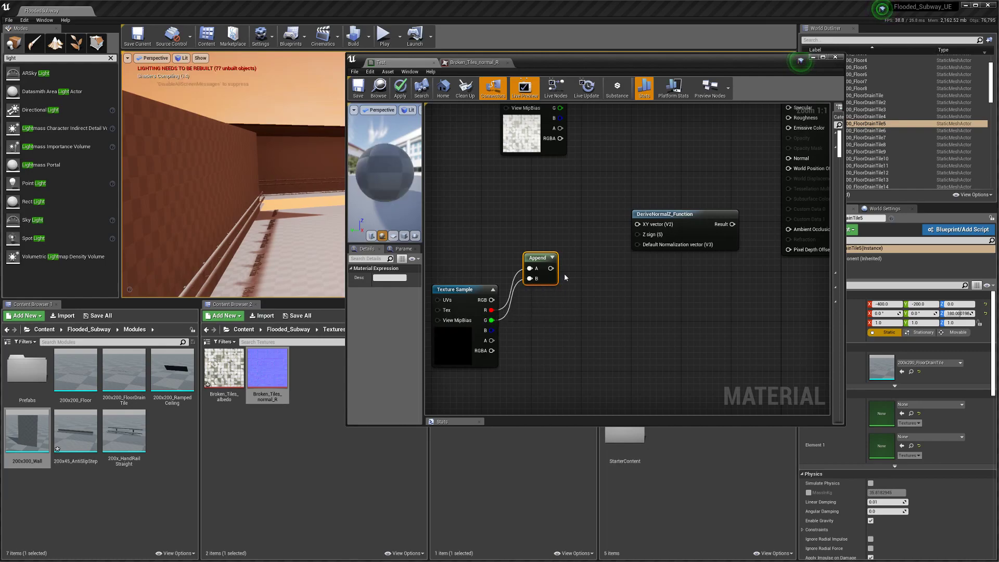
left_click(364, 90)
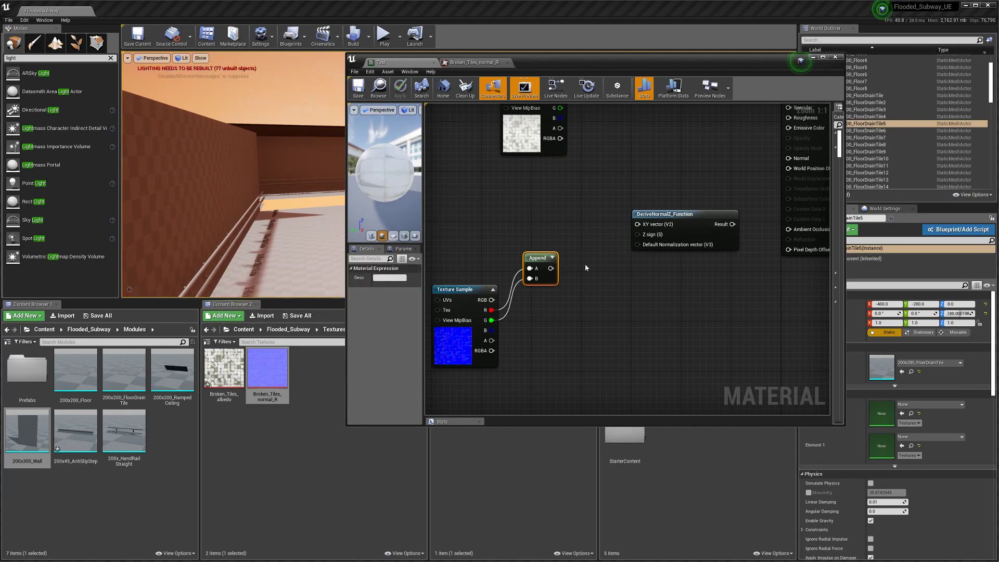
Step: Connect Append's output to DeriveNormalZ's XY vector input and rearrange the nodes
left_click_drag(550, 268, 642, 227)
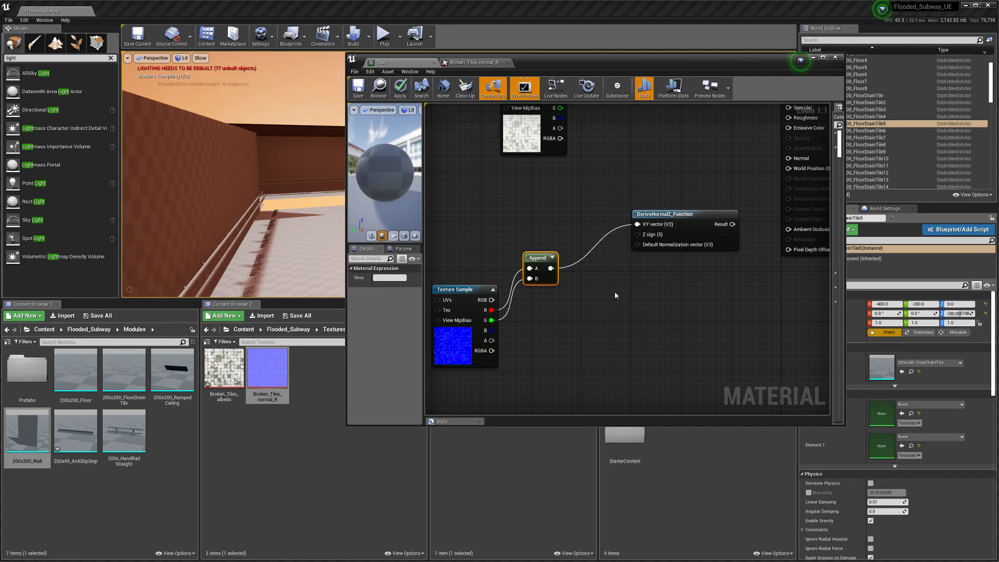
scroll(584, 313, "down", 1)
right_click_drag(585, 313, 689, 293)
left_click_drag(597, 275, 558, 231)
Step: Enlarge the material editor window and widen its preview and details panel
left_click_drag(346, 150, 53, 147)
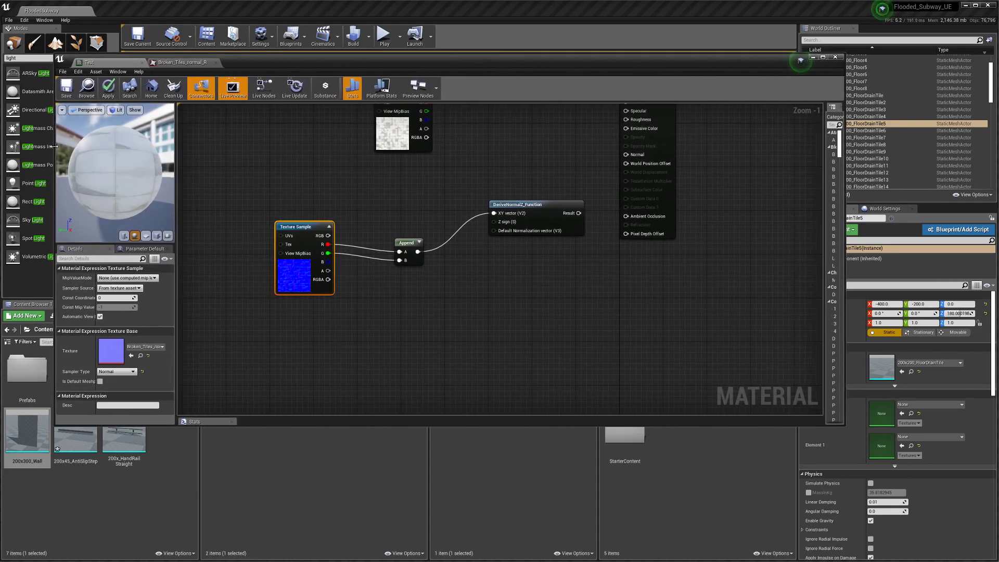
left_click_drag(843, 166, 982, 166)
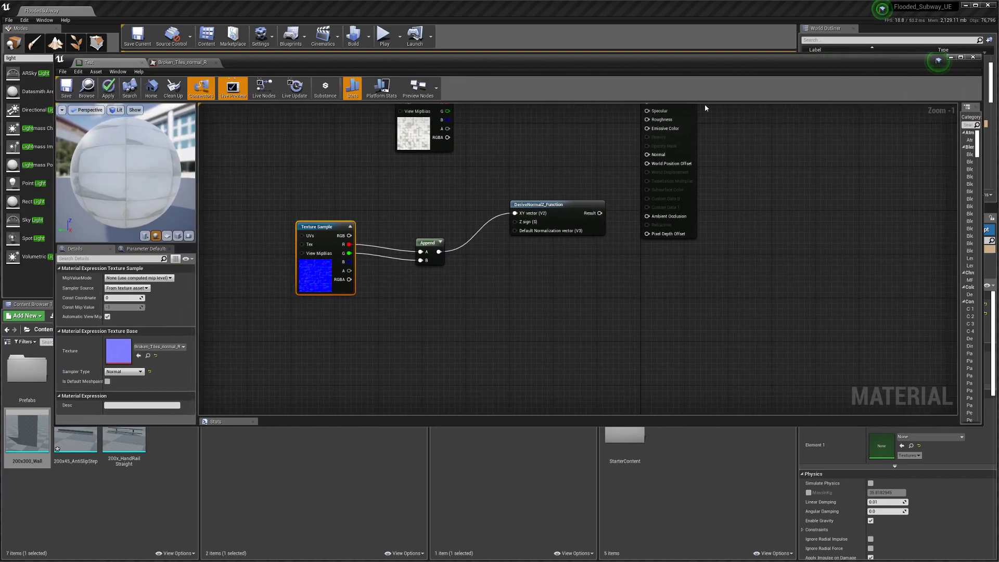
left_click_drag(517, 58, 514, 31)
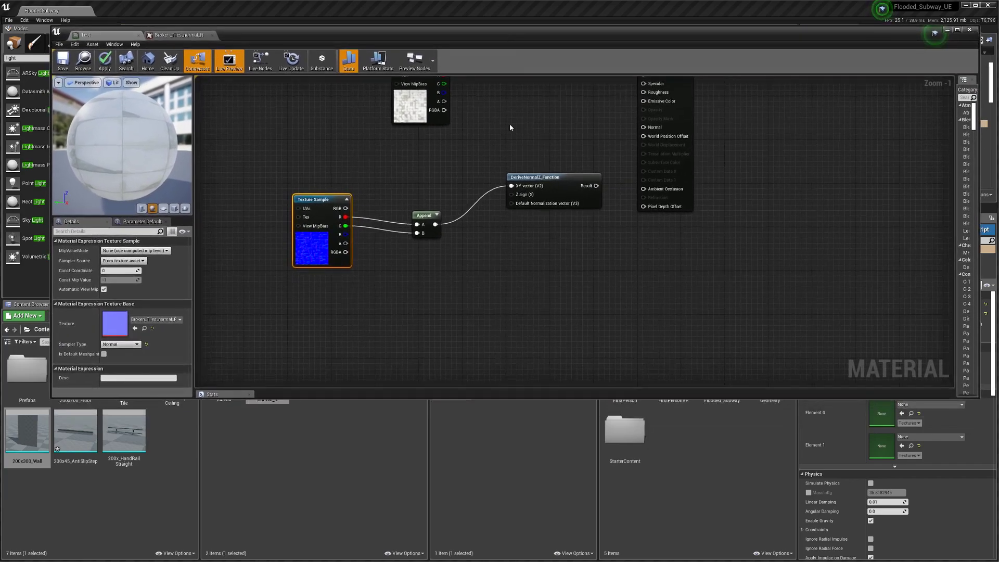
left_click_drag(443, 399, 445, 513)
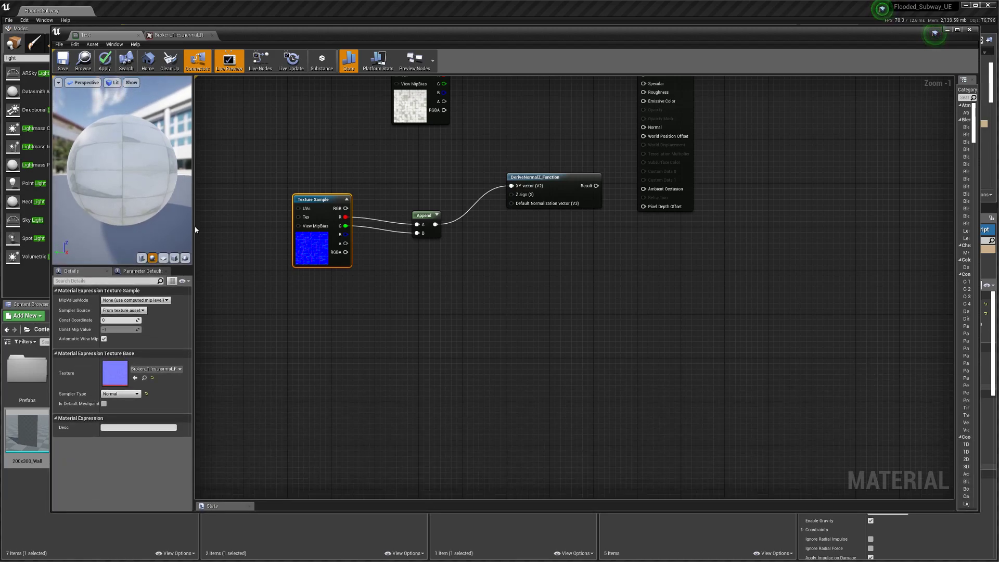
left_click_drag(196, 229, 331, 238)
left_click_drag(169, 182, 239, 191)
Step: Connect DeriveNormalZ's result to Test's Normal input
right_click_drag(659, 268, 502, 363)
scroll(579, 311, "up", 1)
right_click_drag(579, 310, 497, 370)
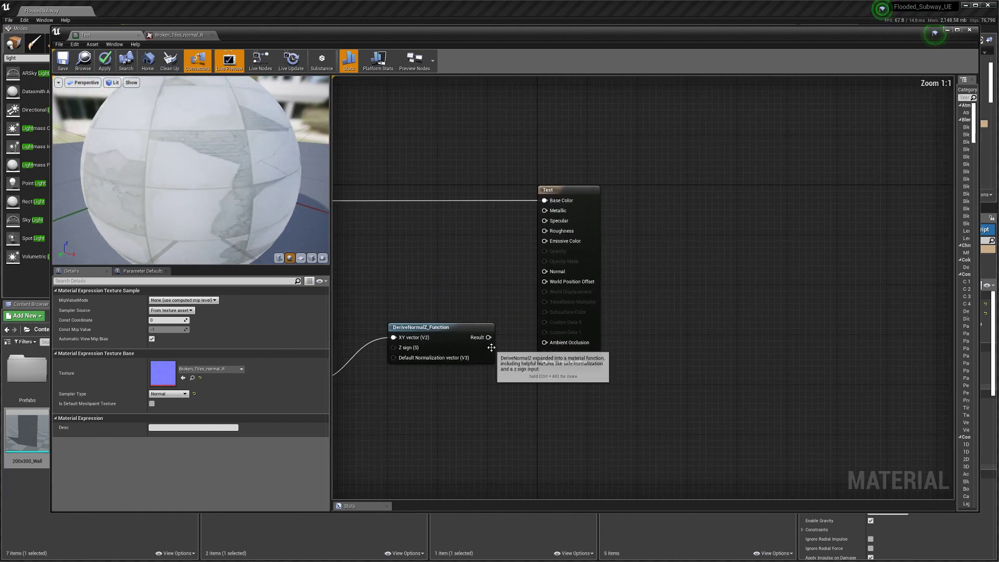
left_click_drag(488, 337, 547, 273)
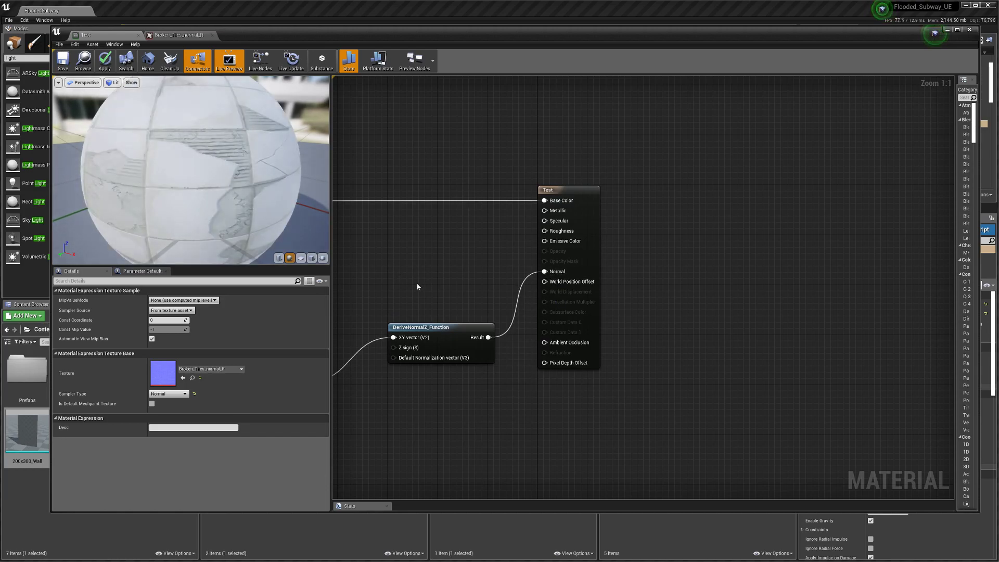
Step: Wire the normal texture's B channel into Roughness and save Test
right_click_drag(358, 264, 416, 256)
left_click_drag(180, 201, 180, 201)
right_click_drag(449, 254, 604, 240)
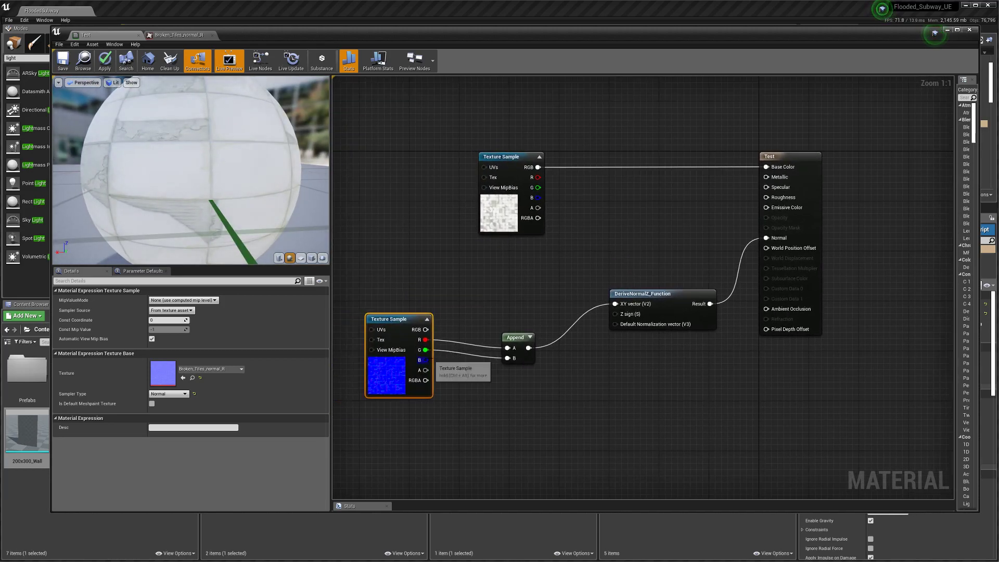
left_click_drag(425, 360, 766, 197)
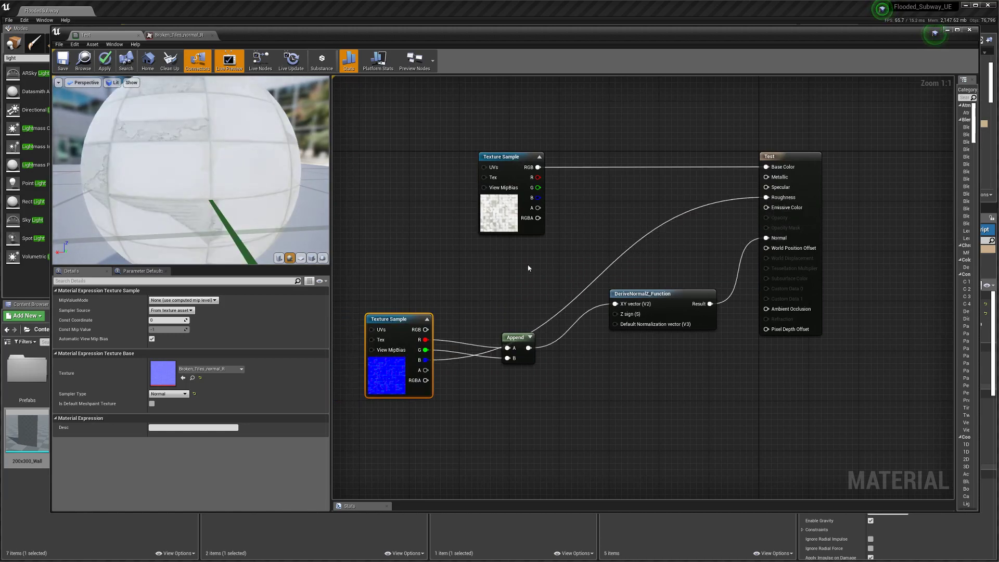
left_click_drag(209, 181, 198, 160)
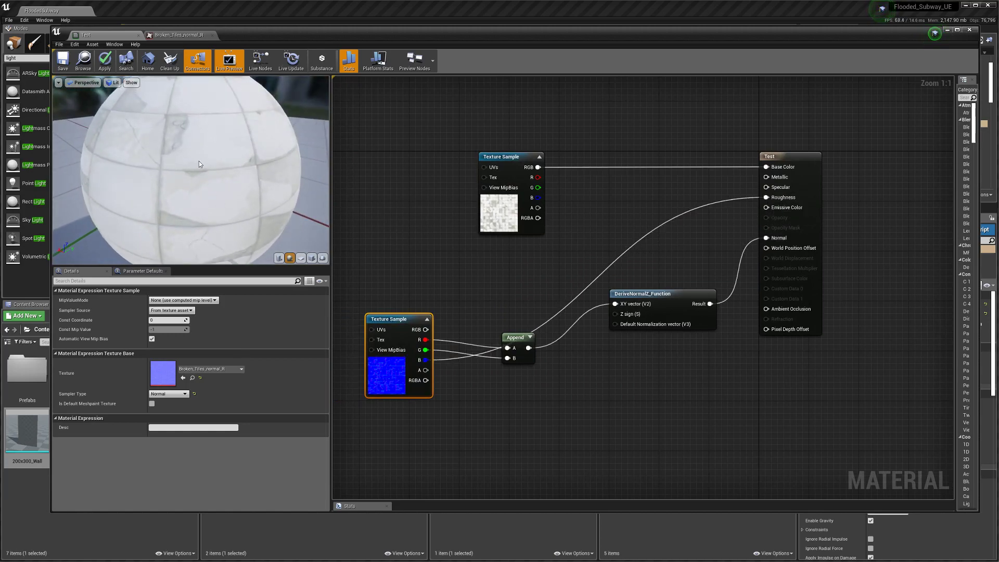
left_click(62, 61)
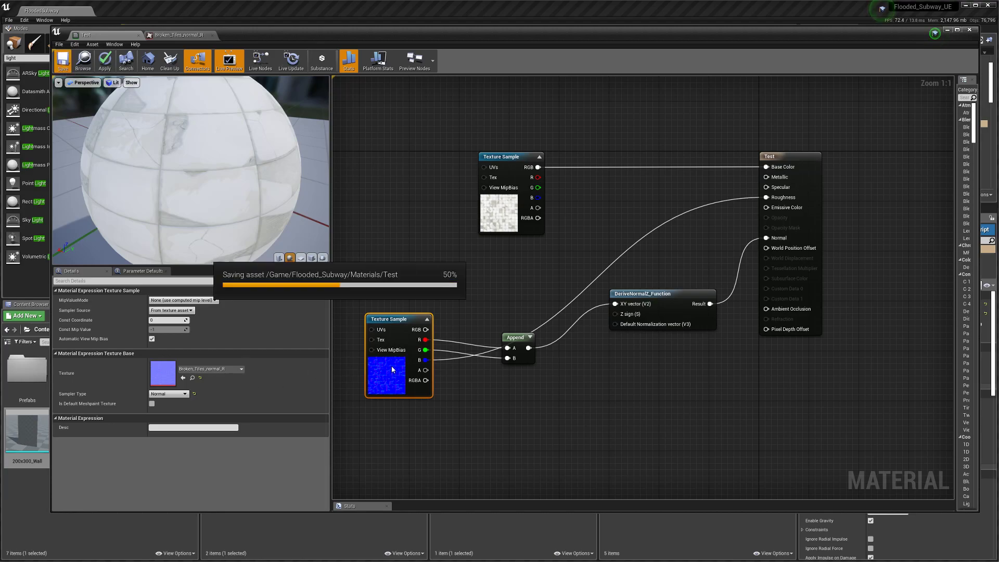
Step: Break the Roughness link and inspect the material on the flat plane preview
right_click(767, 198)
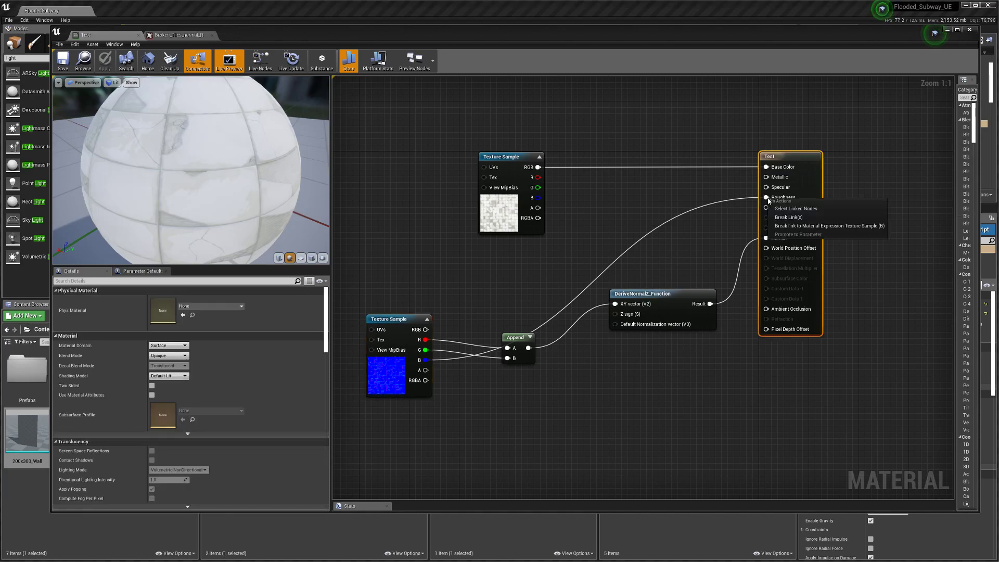
left_click(793, 217)
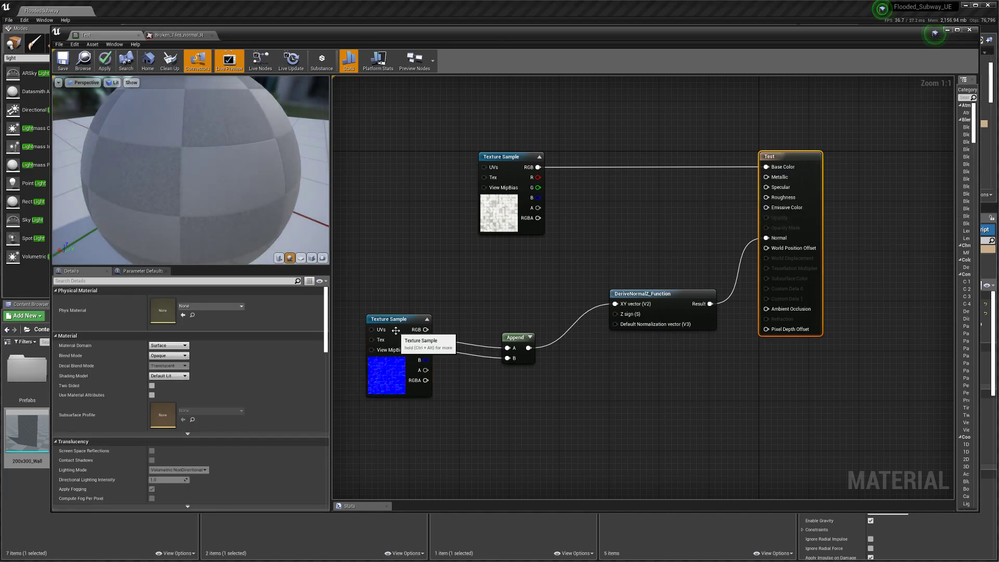
left_click(393, 325)
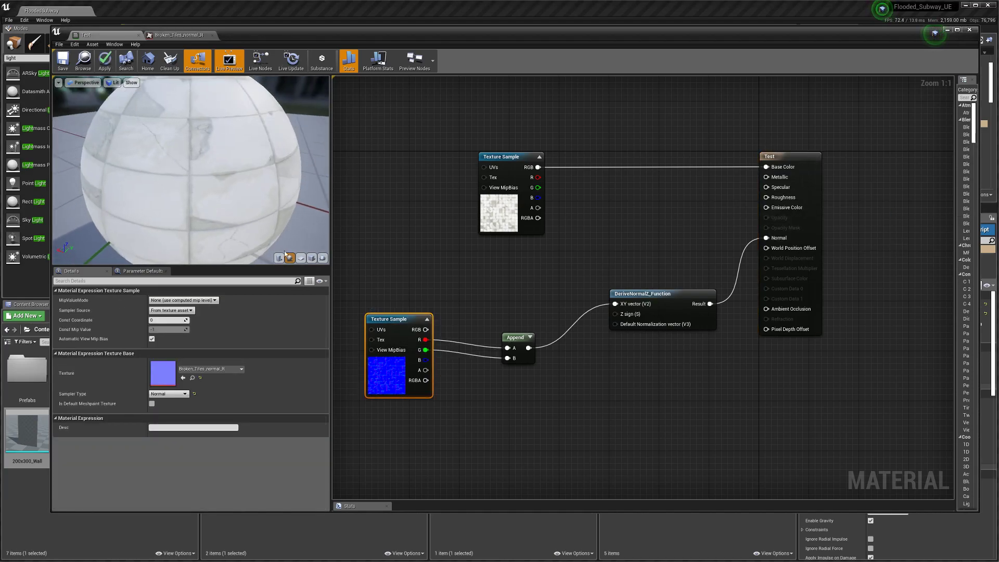
left_click(300, 258)
left_click_drag(151, 173, 311, 175)
scroll(230, 200, "down", 3)
scroll(229, 200, "up", 8)
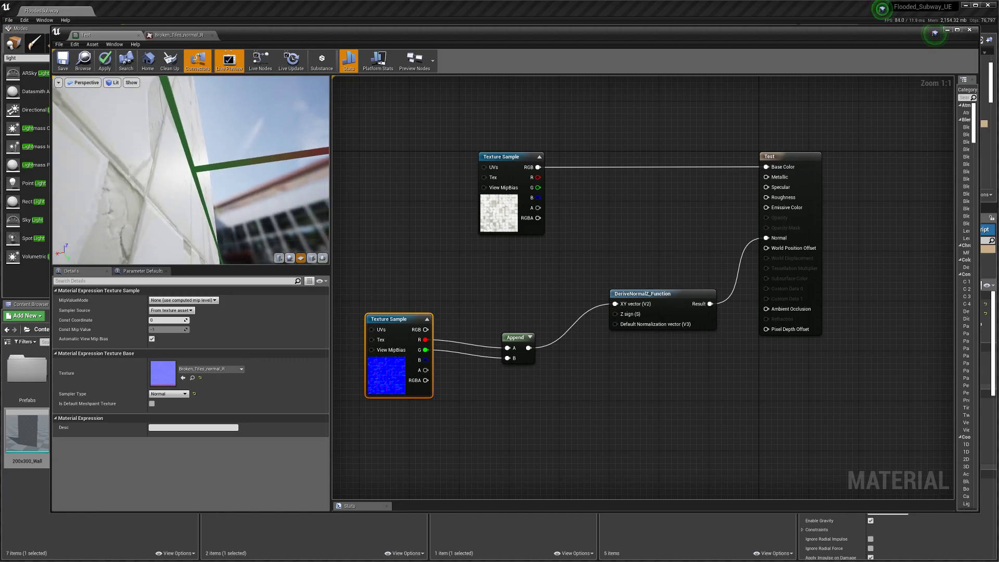
left_click_drag(152, 211, 190, 202)
Step: Try the B-to-Roughness link on the plane preview, then undo it
left_click_drag(426, 360, 765, 199)
mouse_move(214, 186)
left_mouse_down()
mouse_move(240, 190)
mouse_move(225, 188)
left_mouse_up()
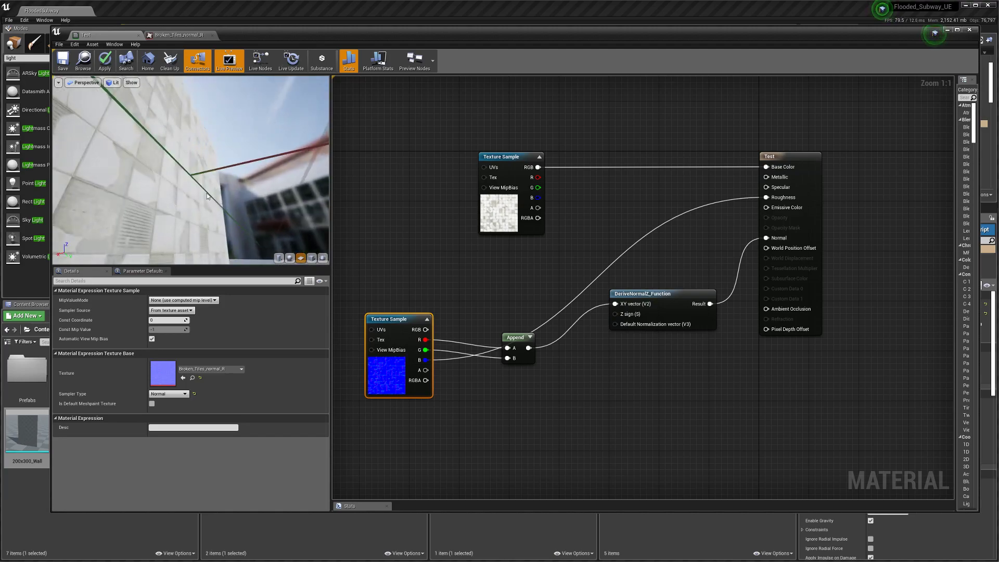
key("ctrl+z")
scroll(483, 284, "down", 1)
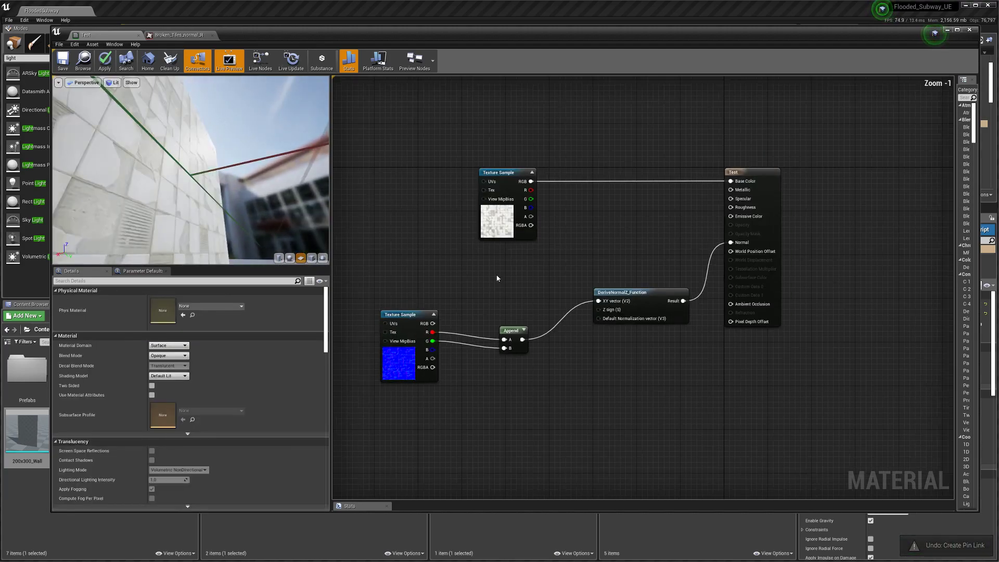
Step: Move the Append node between the normal texture sample and DeriveNormalZ
left_click(410, 315)
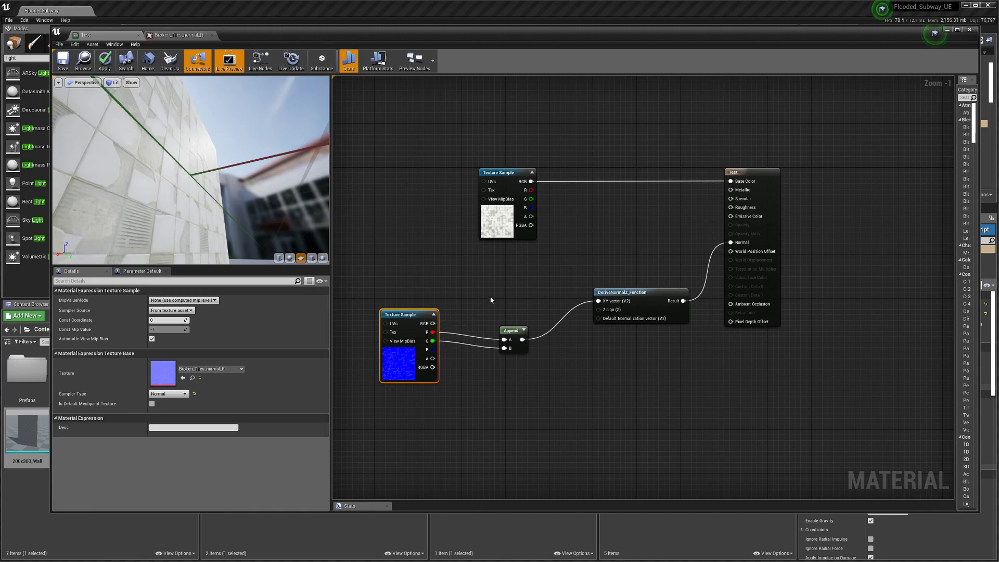
scroll(563, 262, "down", 1)
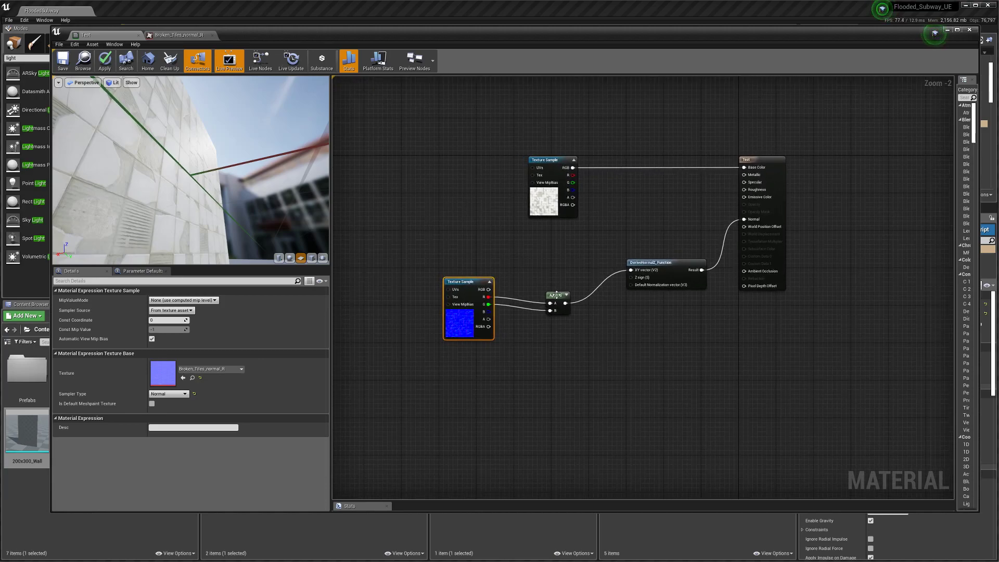
left_click_drag(557, 295, 534, 286)
scroll(620, 310, "up", 2)
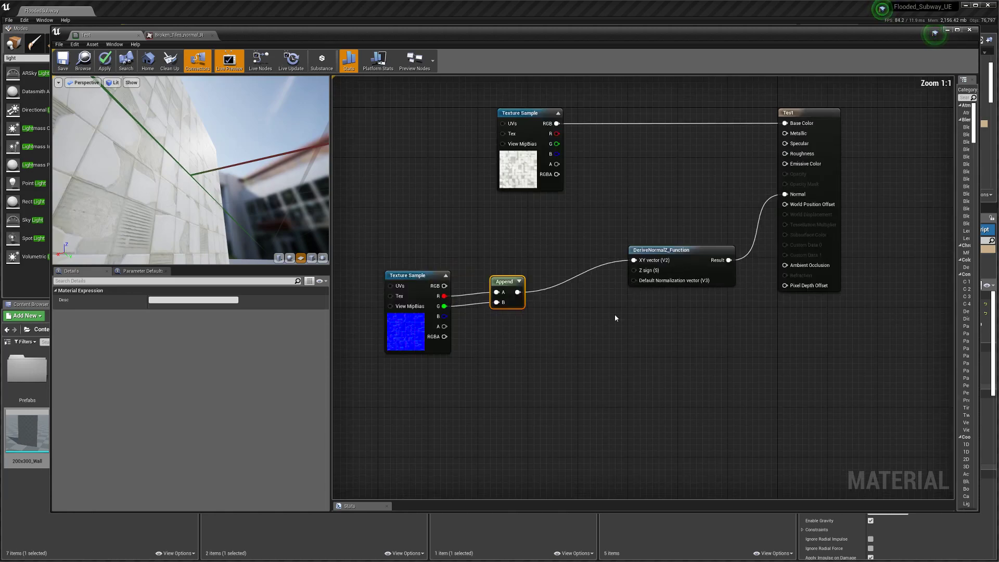
left_click(620, 328)
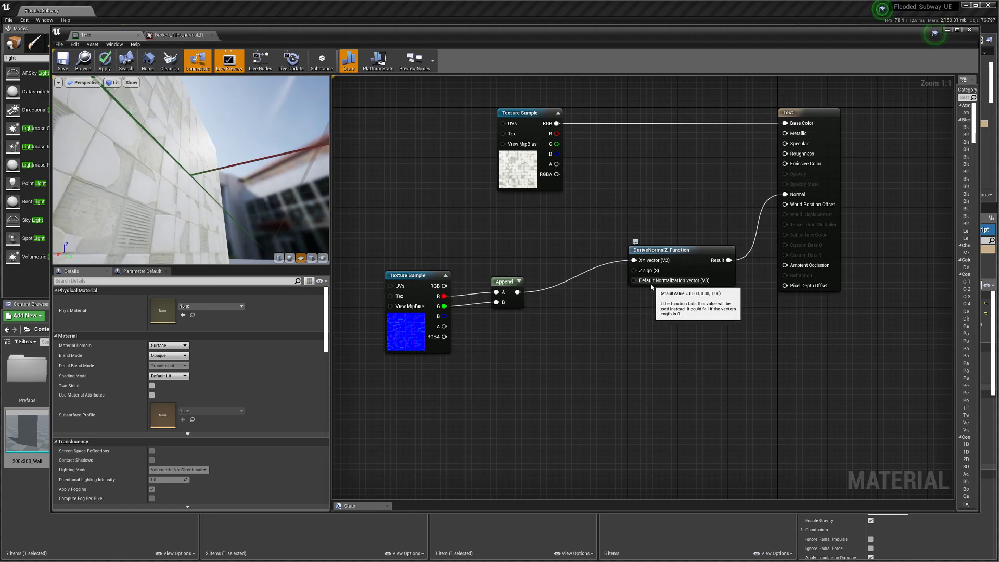
scroll(591, 283, "down", 1)
Step: Duplicate the normal texture sample and try Grayscale, then Linear Color sampler types on the copy
left_click(439, 323)
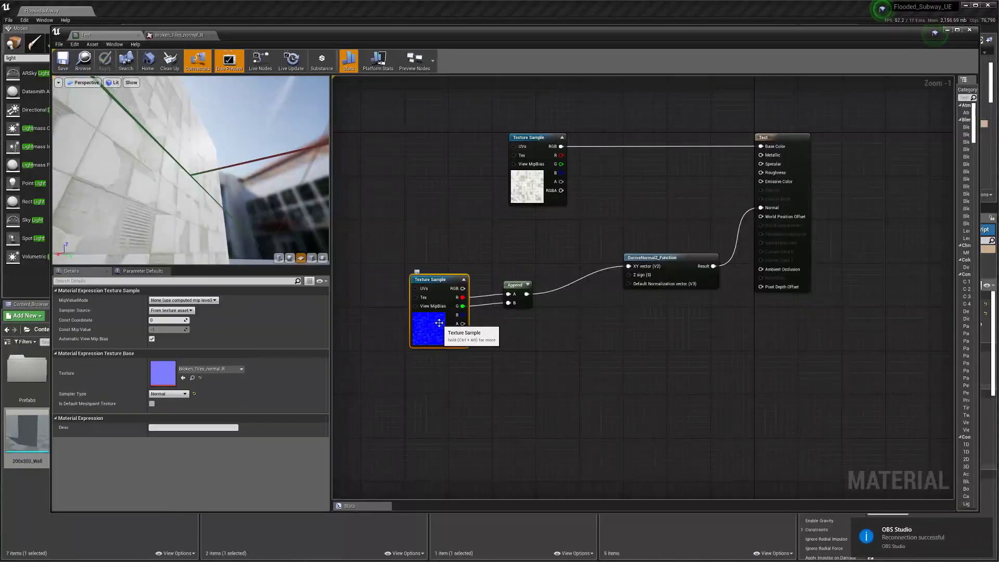
key("ctrl+w")
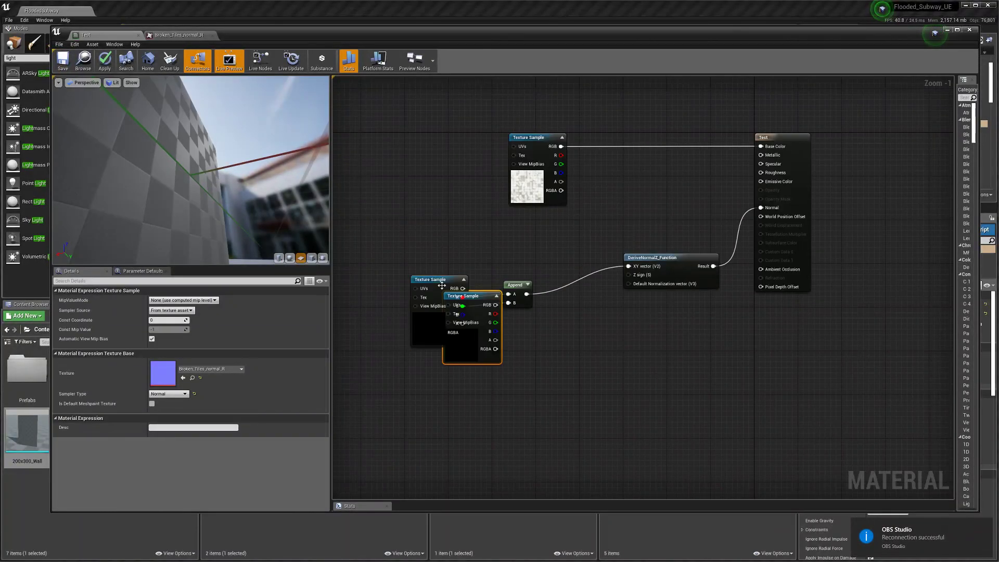
left_click_drag(475, 308, 432, 199)
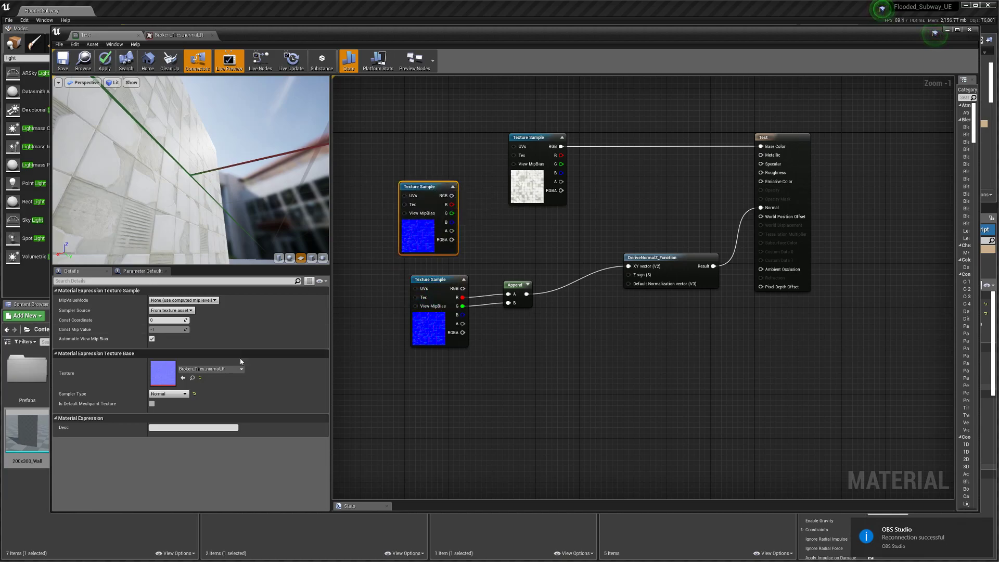
left_click(174, 394)
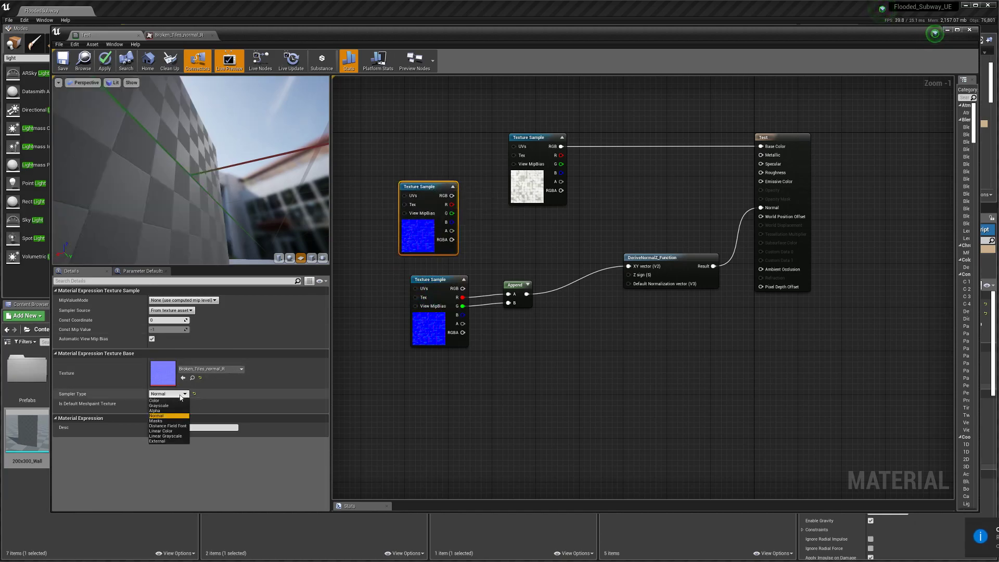
left_click(168, 406)
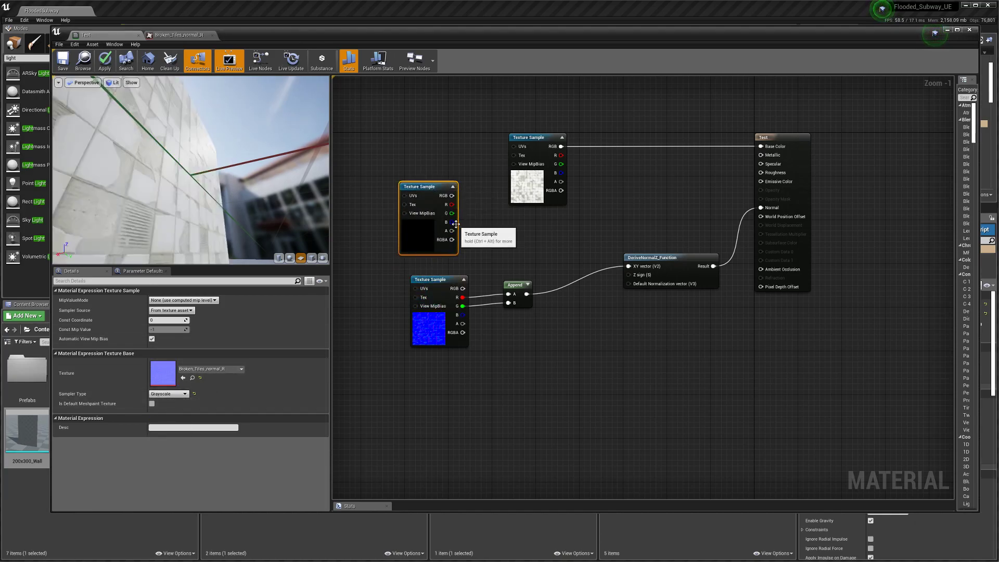
left_click(168, 394)
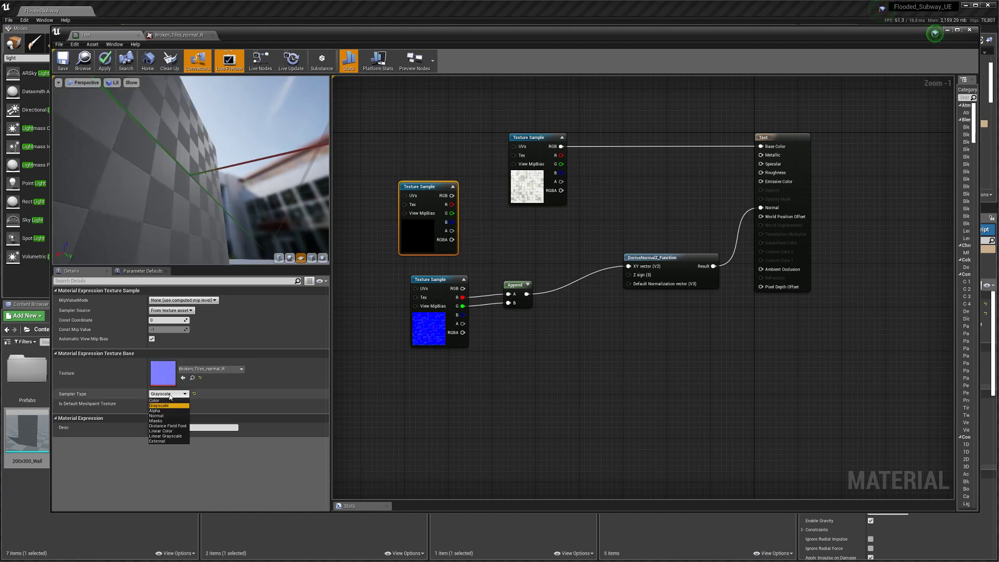
left_click(170, 432)
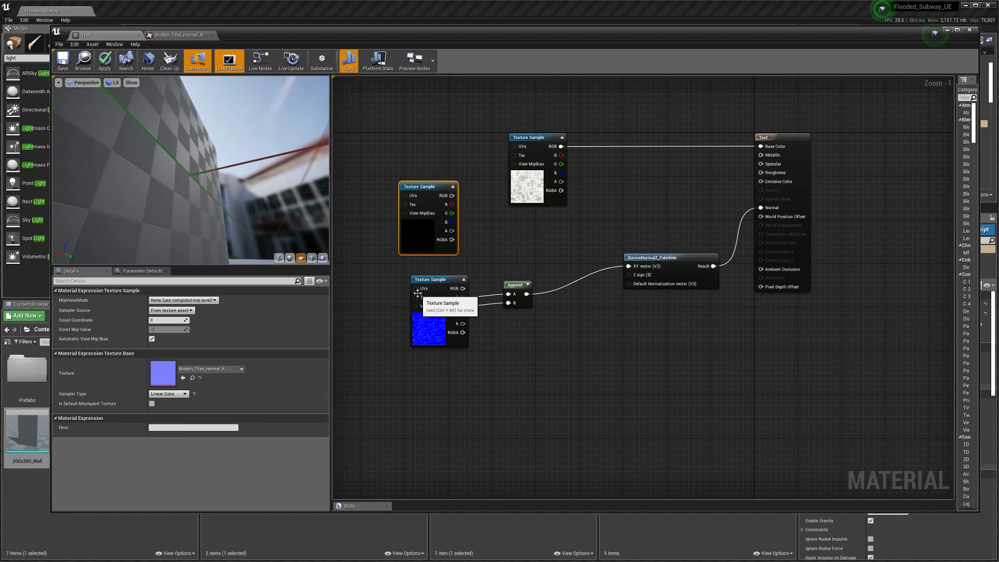
Step: Delete the erroring copy, wire the original's B channel to Roughness, and save Test
left_click_drag(452, 222, 761, 173)
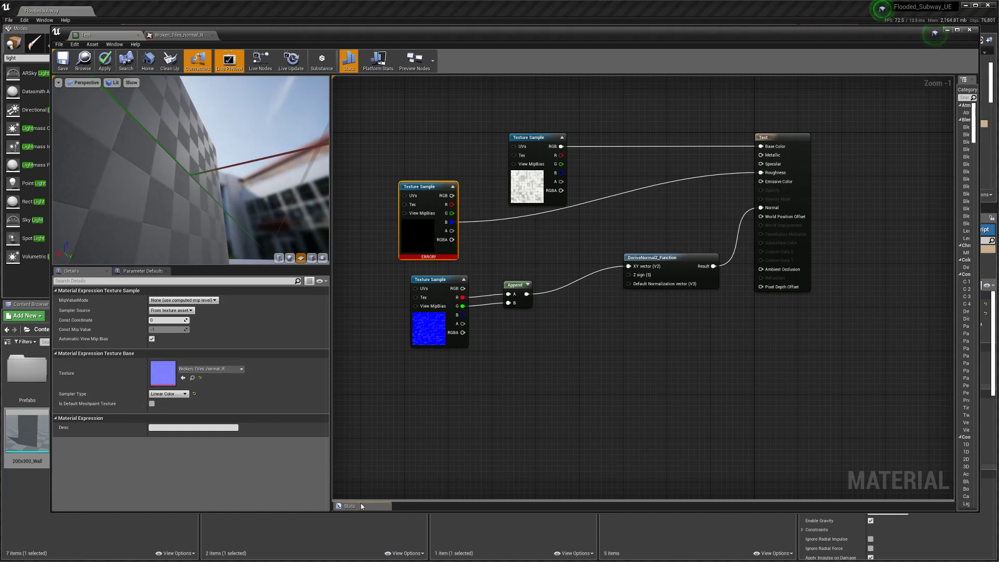
left_click_drag(361, 500, 383, 428)
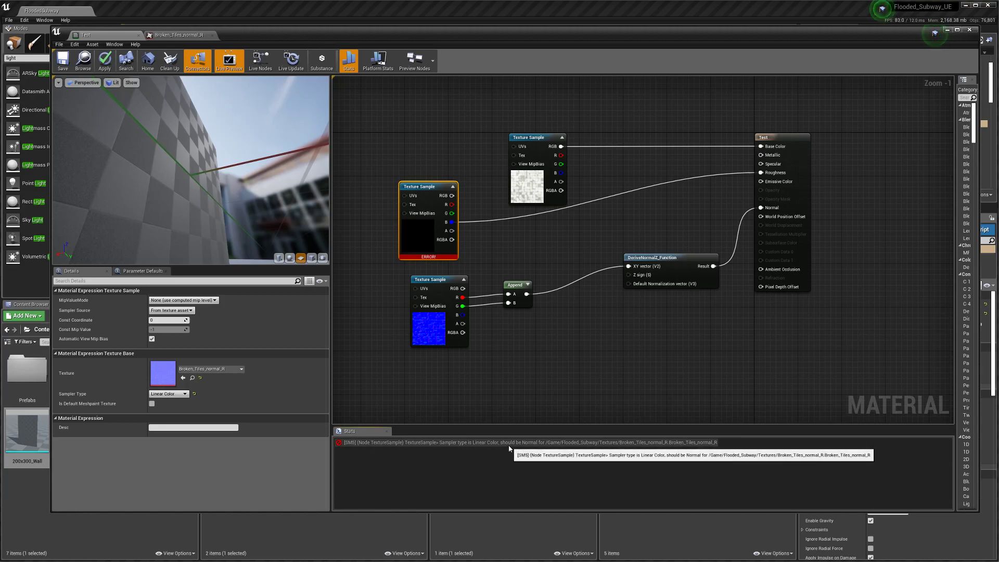
key("Delete")
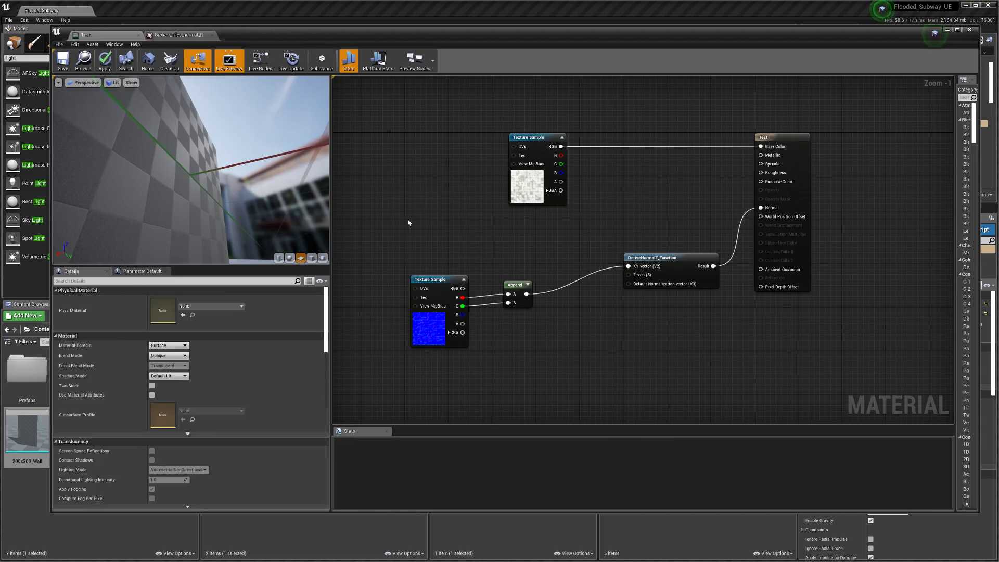
left_click_drag(462, 315, 760, 173)
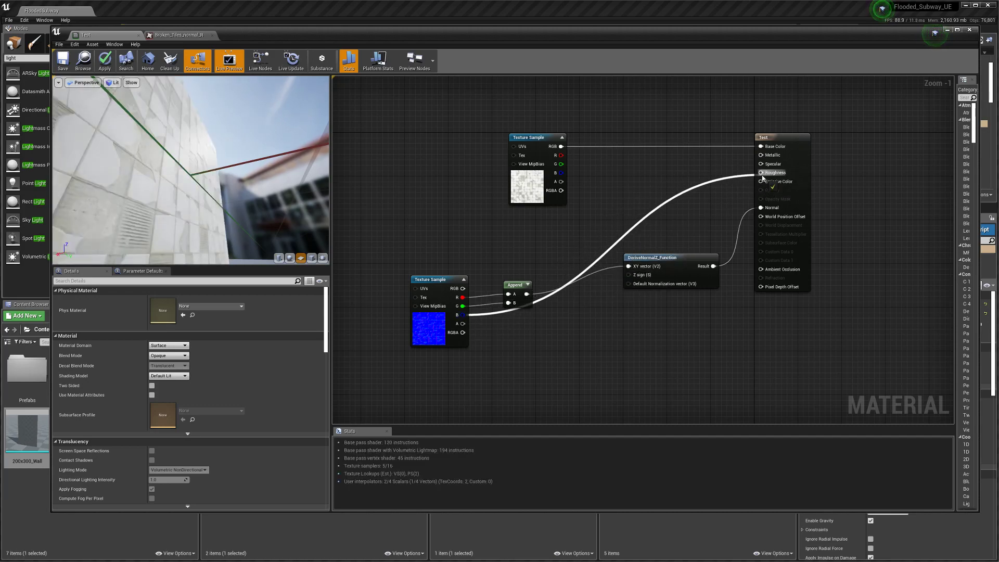
left_click(63, 62)
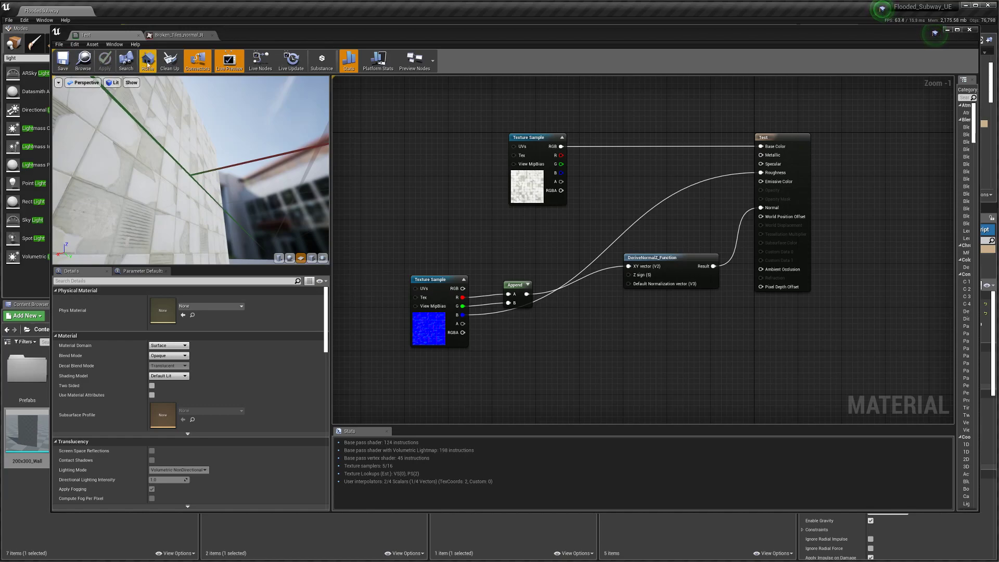
Step: Close the Test material and normal texture editors, then apply Test to the right-hand rail wall section
left_click(138, 36)
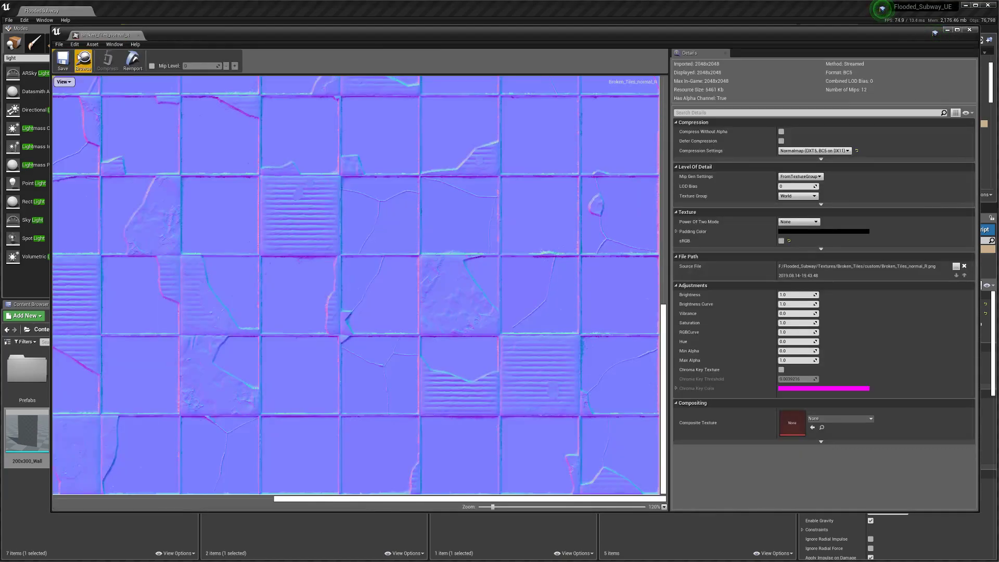
left_click(138, 35)
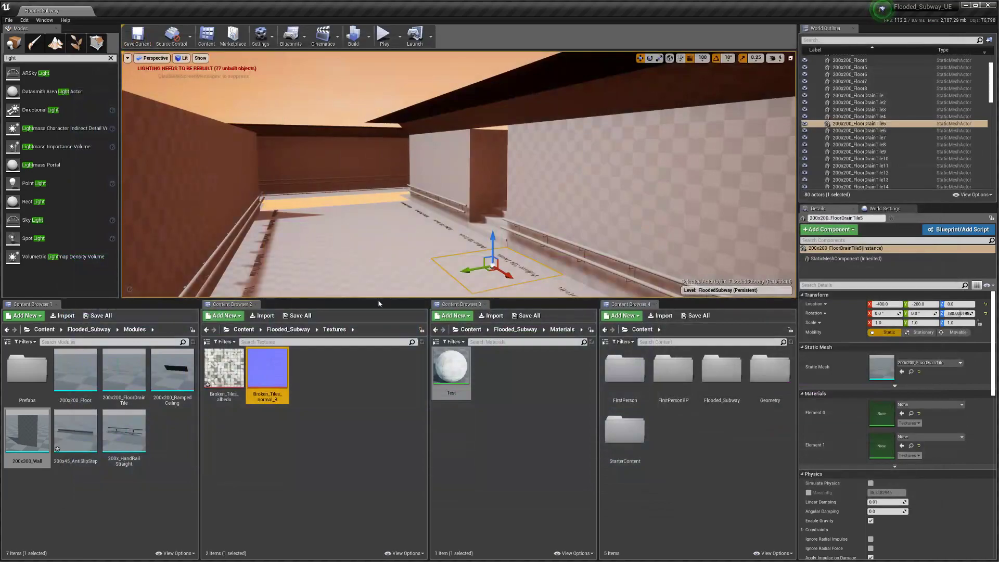
right_click_drag(427, 238, 471, 244)
left_click_drag(456, 371, 590, 222)
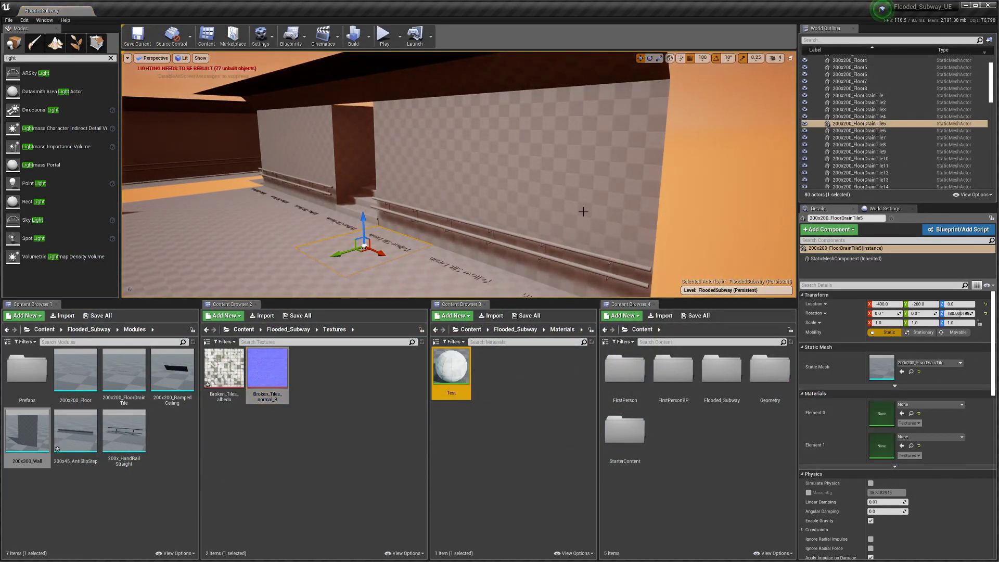
left_click(582, 211)
left_click_drag(451, 370, 582, 186)
Step: Drag the Test material onto two more floor sections of the corridor
right_click_drag(583, 186, 420, 160)
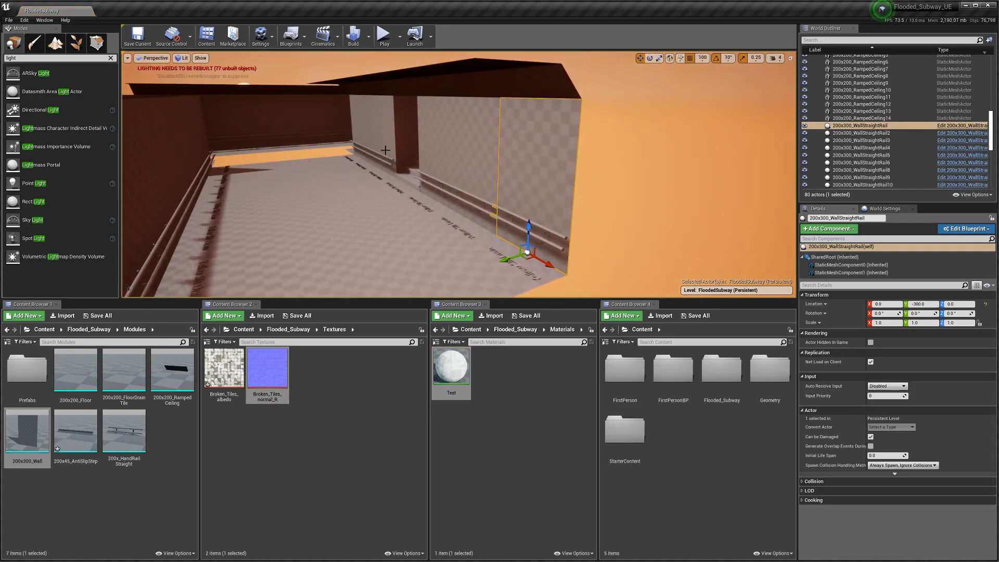
left_click_drag(453, 375, 375, 271)
key("w")
mouse_move(389, 260)
right_mouse_down()
mouse_move(349, 310)
mouse_move(372, 312)
mouse_move(361, 304)
mouse_move(403, 275)
mouse_move(409, 258)
right_mouse_up()
key("s")
left_click_drag(446, 375, 585, 177)
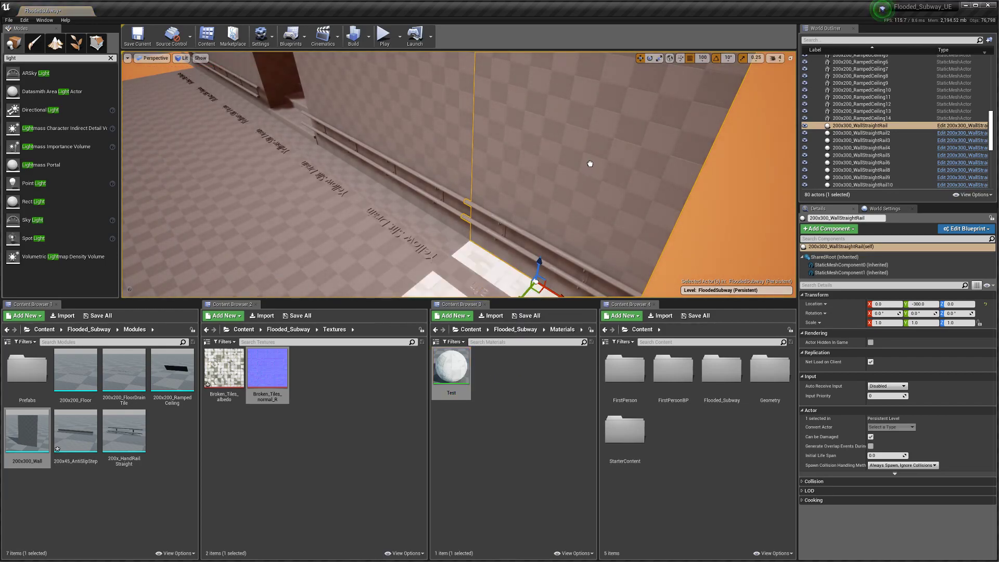
key("s")
right_click_drag(584, 173, 517, 229)
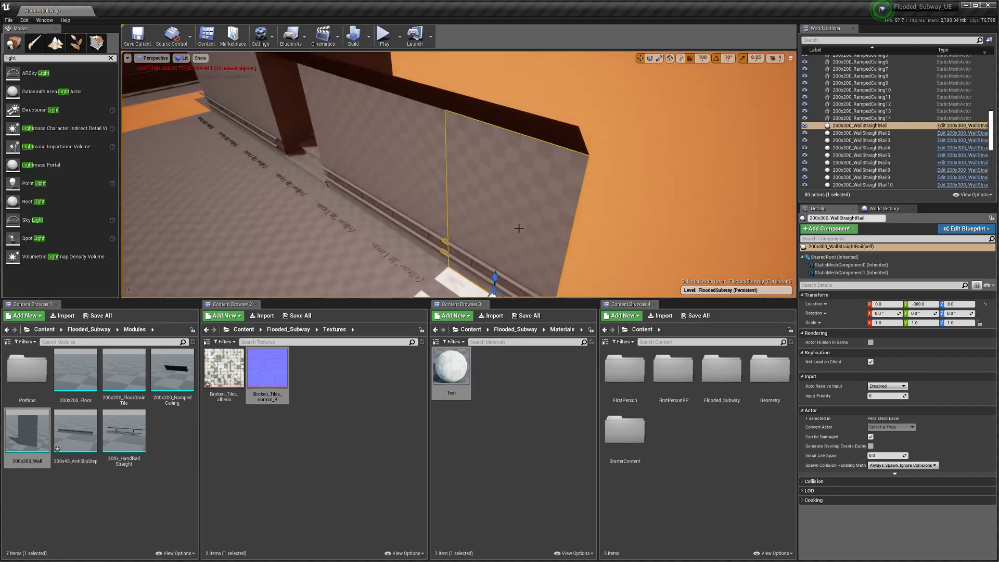
Step: Select the 200x300_WallStraightRail3 wall and apply Test to another floor section down the corridor
left_click(414, 167)
left_click(501, 208)
left_click(419, 172)
left_click(509, 204)
left_click(423, 174)
right_click_drag(423, 174, 333, 180)
left_click_drag(450, 367, 530, 247)
Step: Untick Game Settings exposure in the viewport's Lit menu
left_click(127, 58)
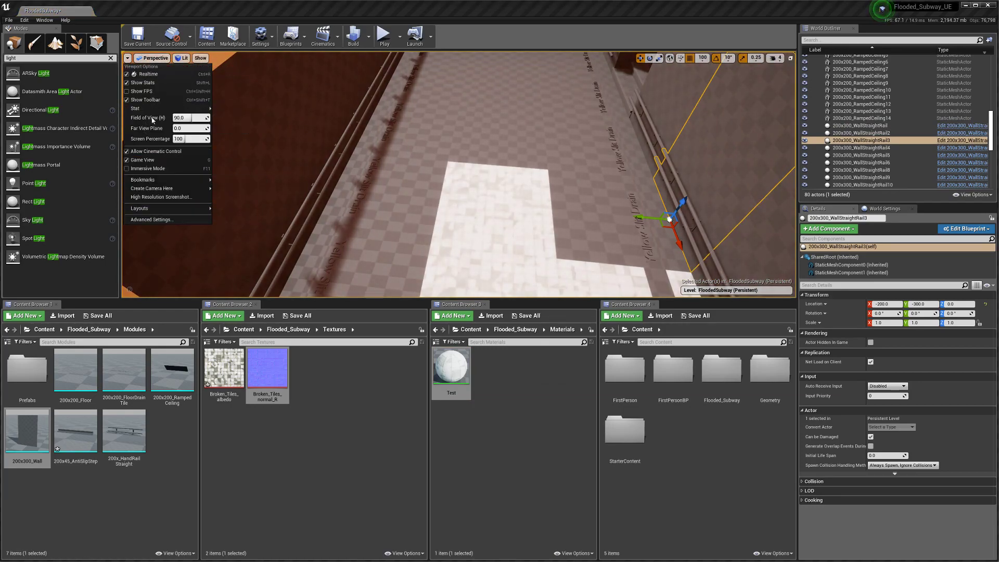
left_click(155, 58)
left_click(178, 58)
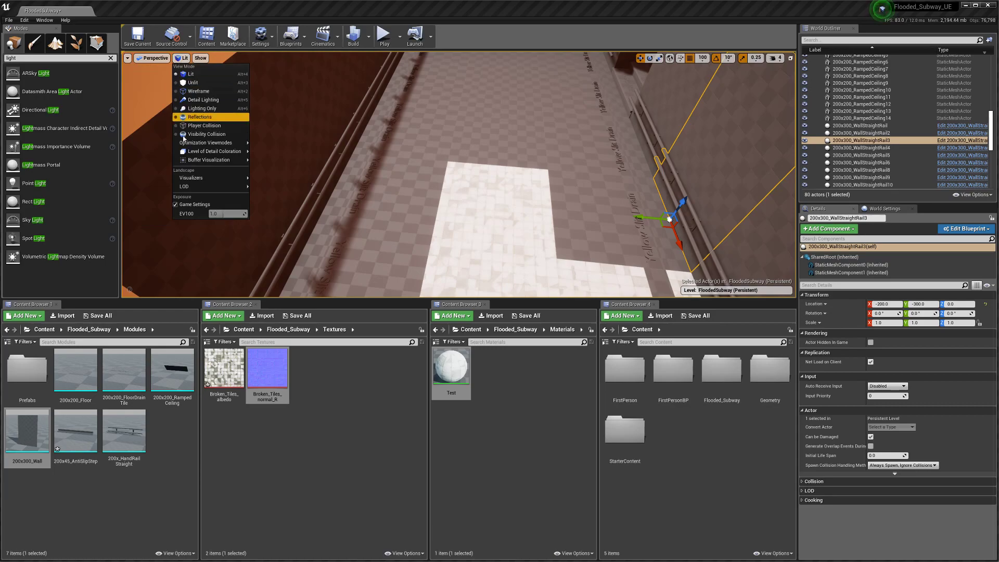
left_click(175, 205)
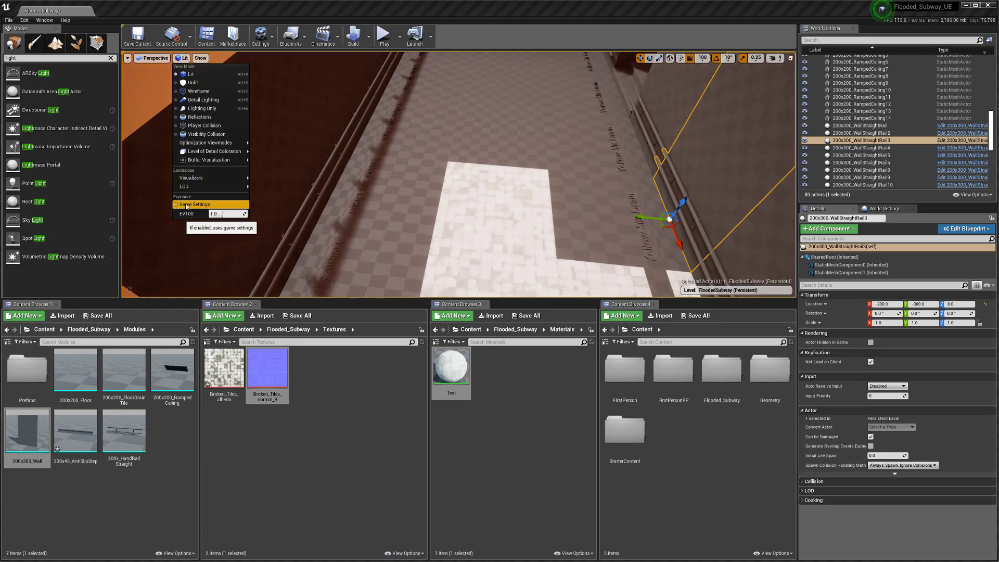
right_click_drag(334, 204, 344, 139)
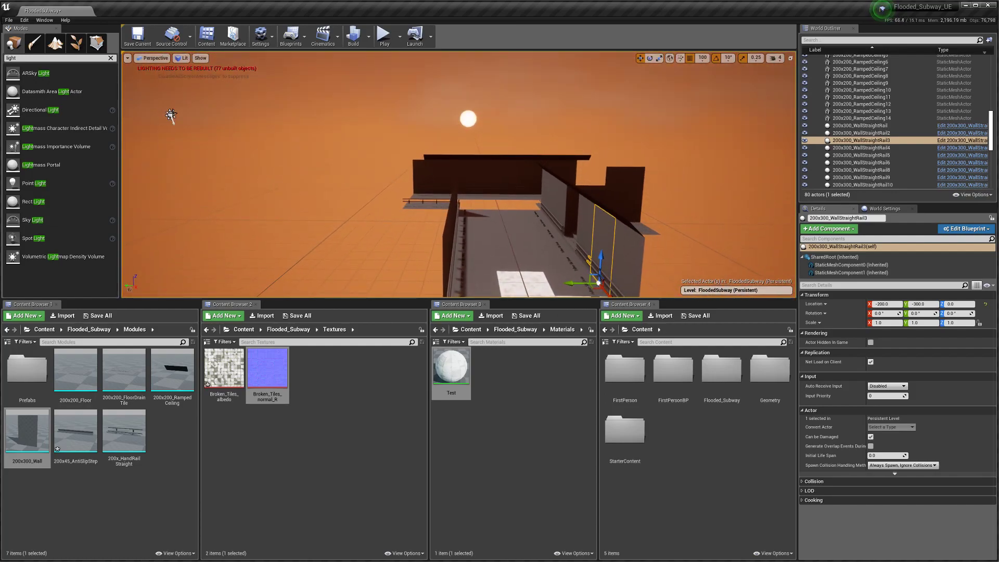
Step: Select the DirectionalLight and enter an intensity of 5.0 lux
left_click(170, 115)
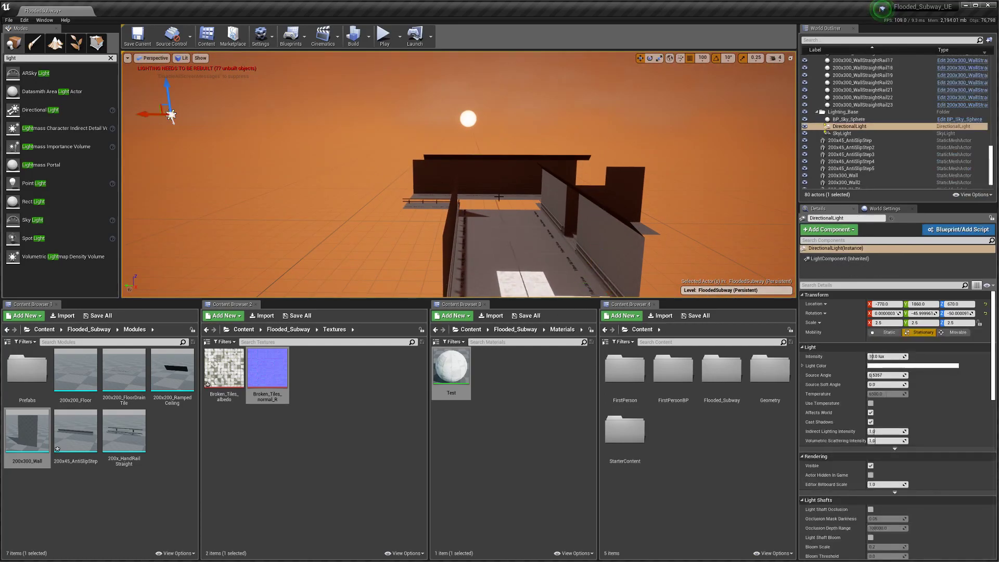
left_click(881, 358)
type("5")
key("Return")
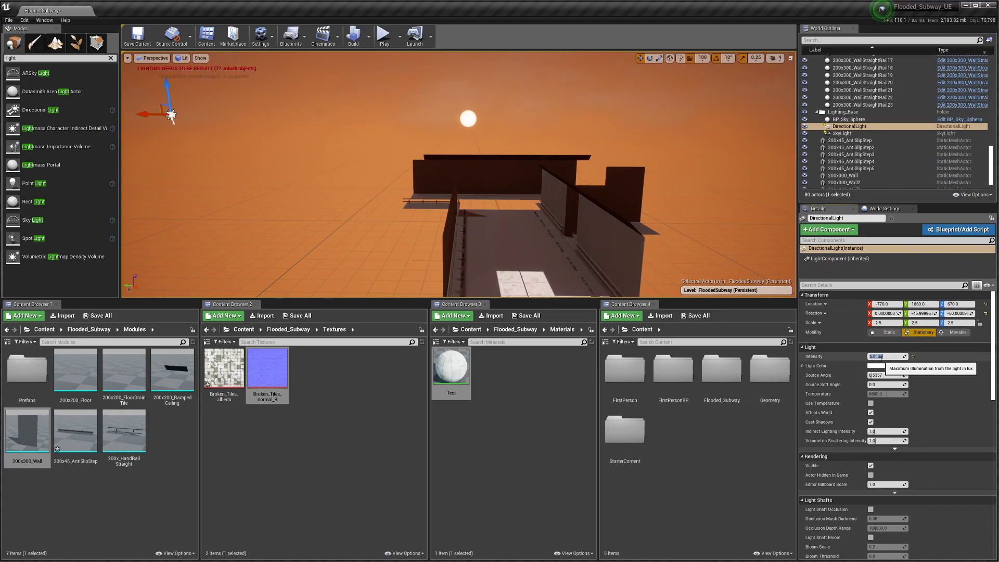
Step: Select the 200x45_AntiSlipStep actor, then the SkyLight, in the Outliner
left_click(851, 140)
scroll(846, 389, "down", 3)
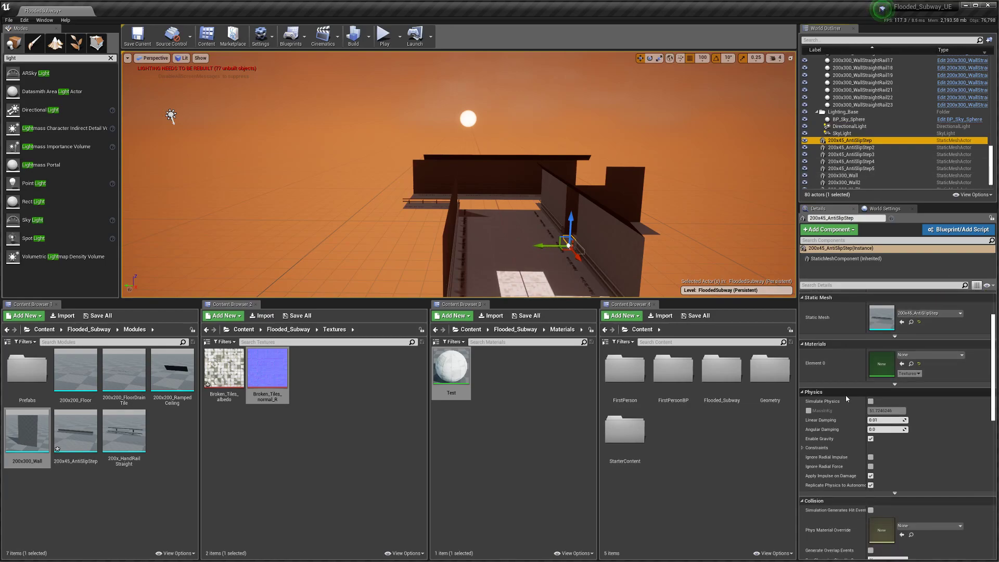
scroll(850, 418, "up", 3)
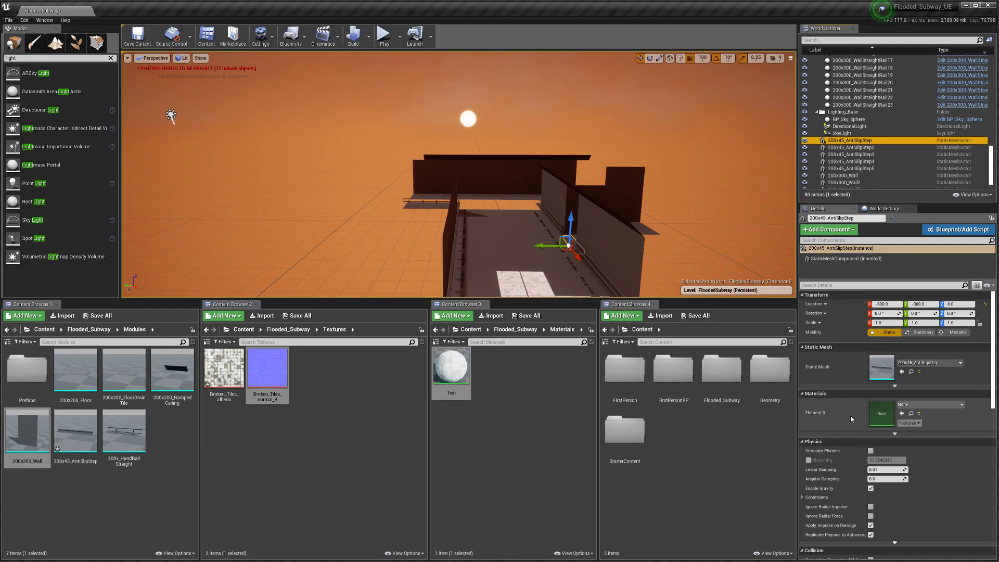
left_click(843, 133)
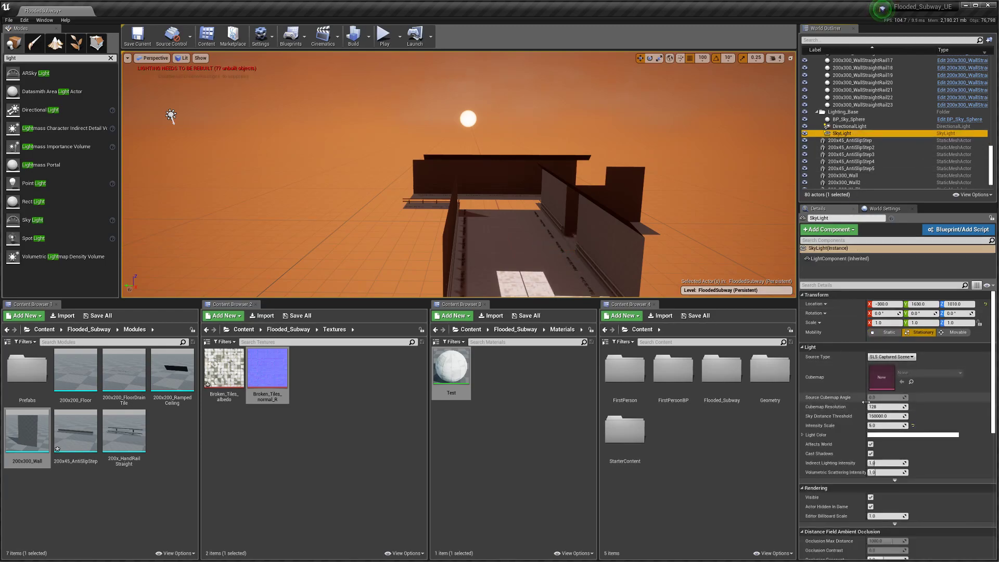
scroll(864, 404, "down", 1)
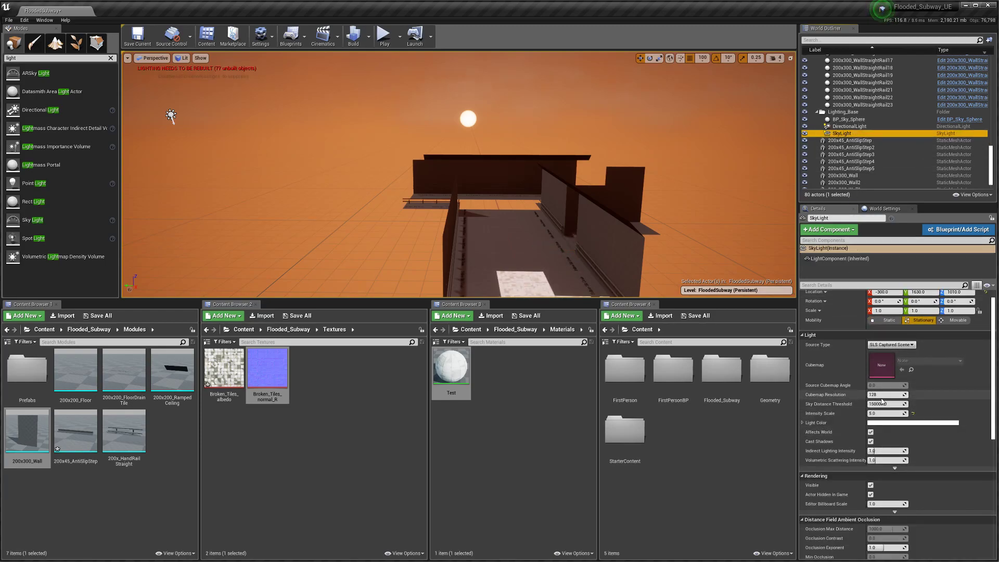
Step: Set the SkyLight's Intensity Scale to 2
left_click(880, 412)
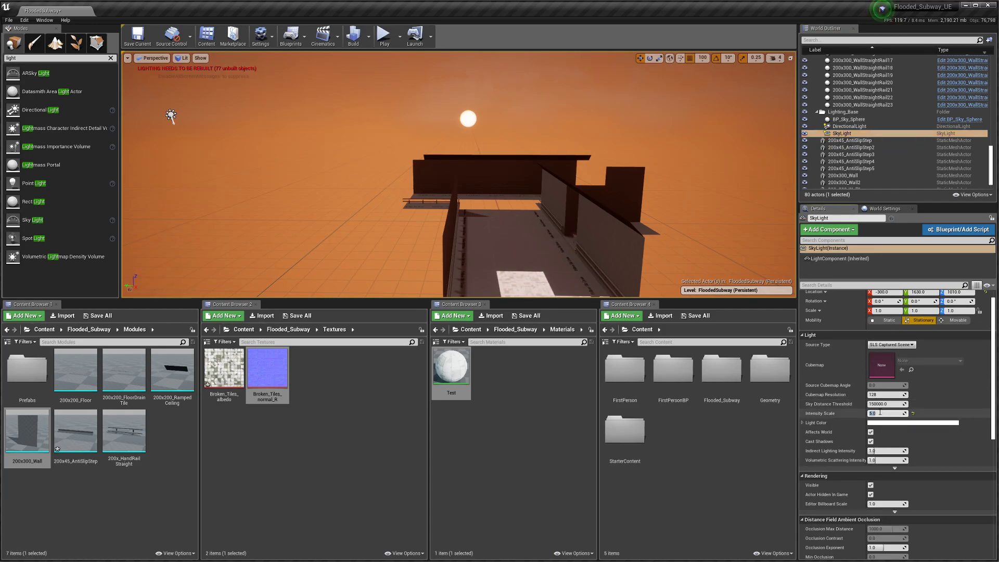
type("2")
key("Return")
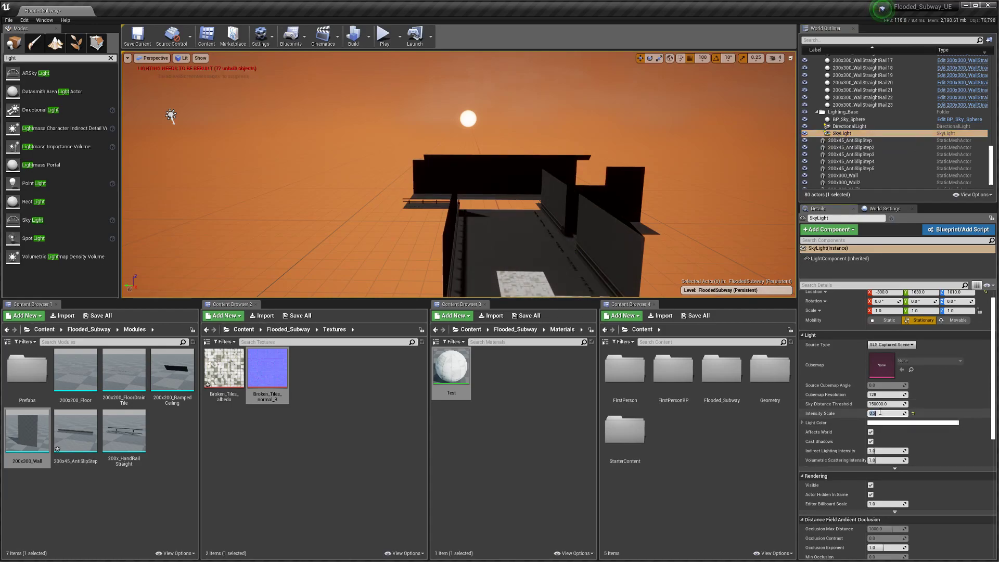
Step: Place a Point Light above the subway floor and move it along Y to 0
right_click_drag(271, 197, 317, 237)
key("w")
left_click_drag(57, 183, 405, 206)
key("w")
right_click_drag(405, 206, 495, 156)
left_click_drag(501, 137, 416, 174)
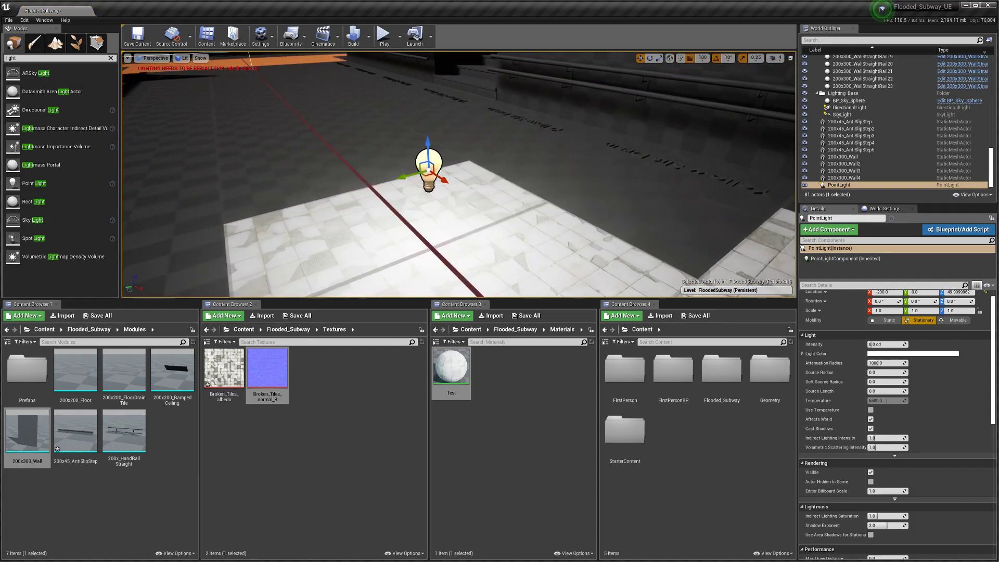
Step: Set the position grid snap to 50 and turn position snapping off
left_click(703, 58)
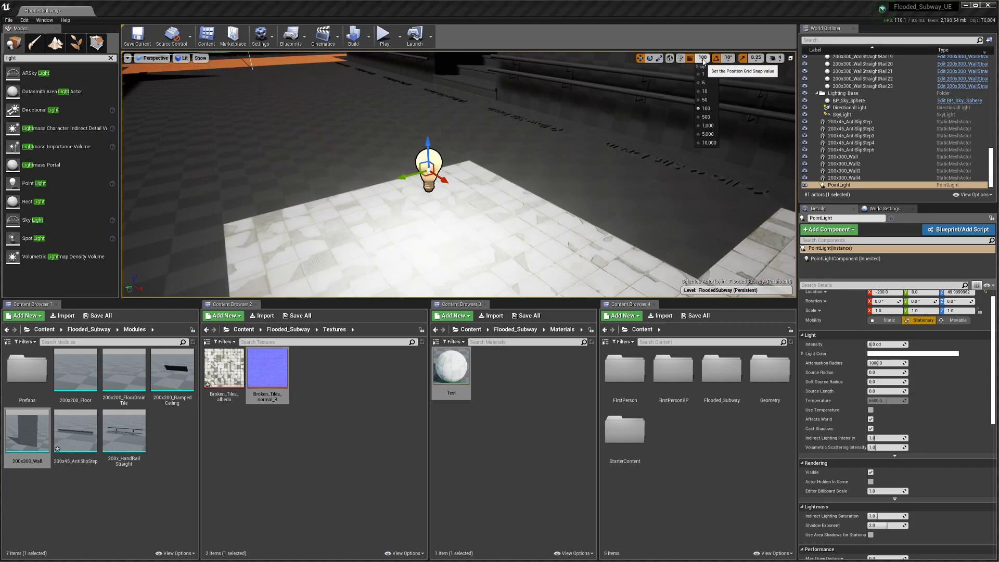
left_click(707, 100)
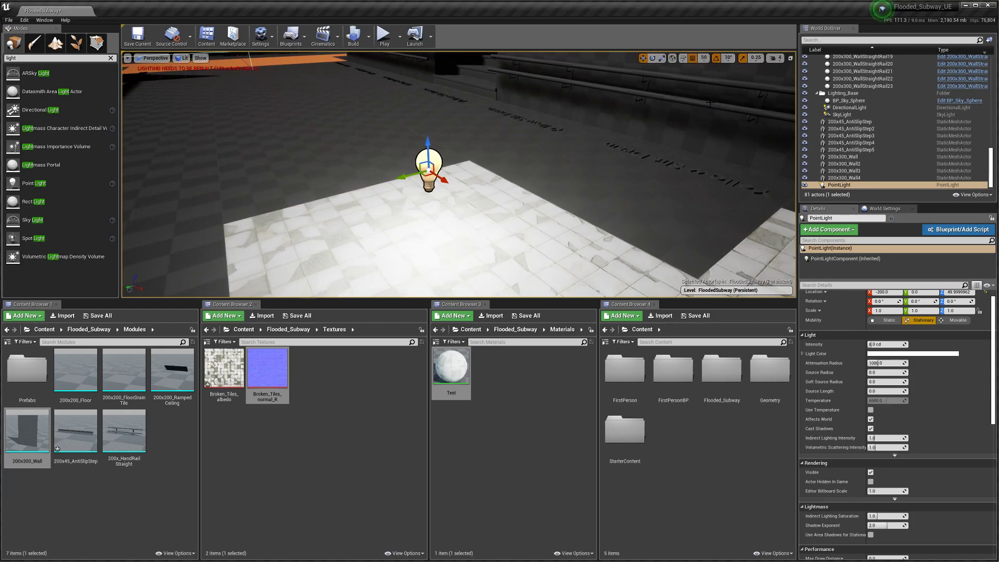
left_click(704, 58)
left_click(693, 59)
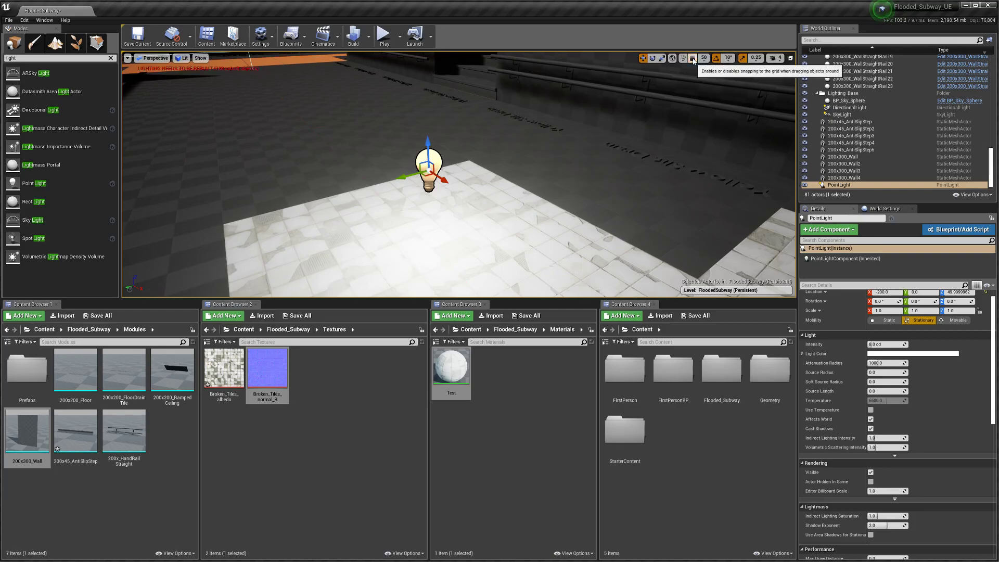
Step: Slide the point light to about Y 23.8 and X -257
left_click_drag(411, 173, 360, 138)
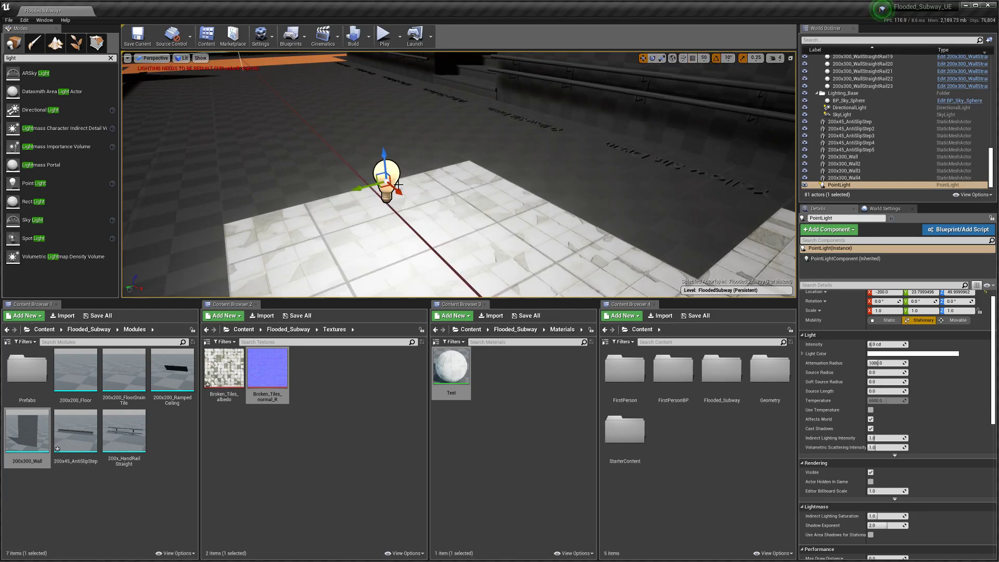
left_click_drag(391, 184, 354, 137)
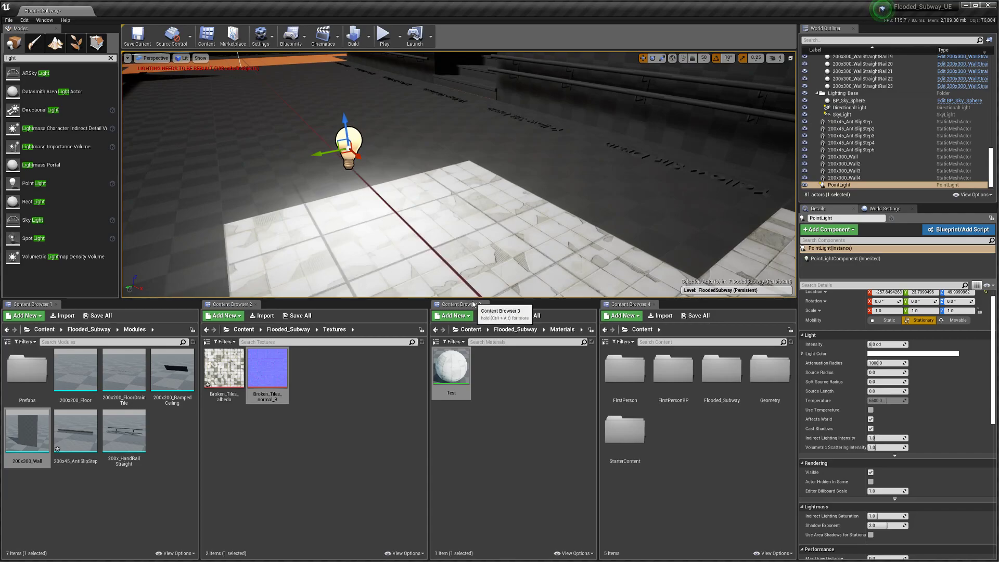
left_click_drag(481, 299, 481, 447)
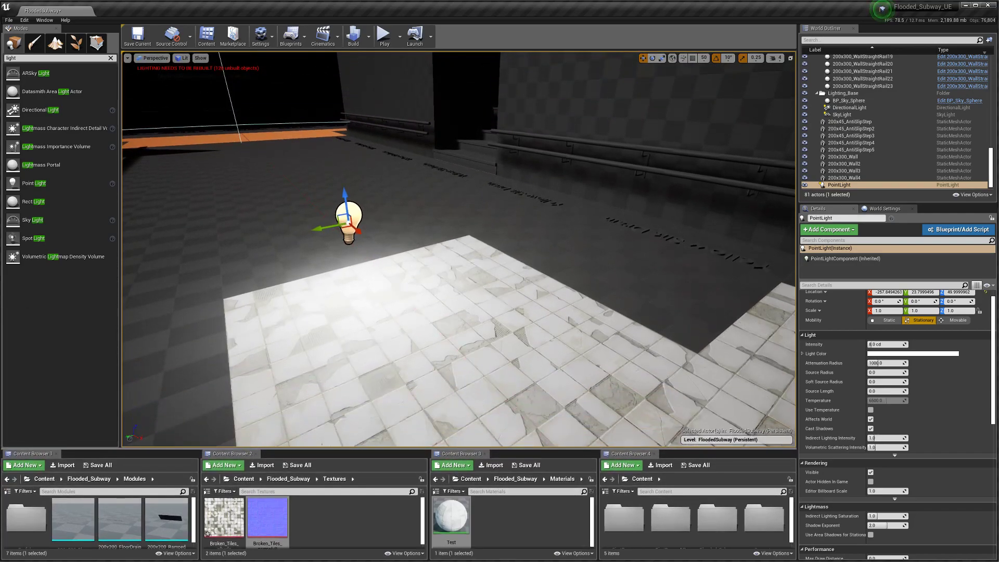
right_click_drag(481, 312, 481, 374)
key("w")
right_click_drag(420, 292, 412, 260)
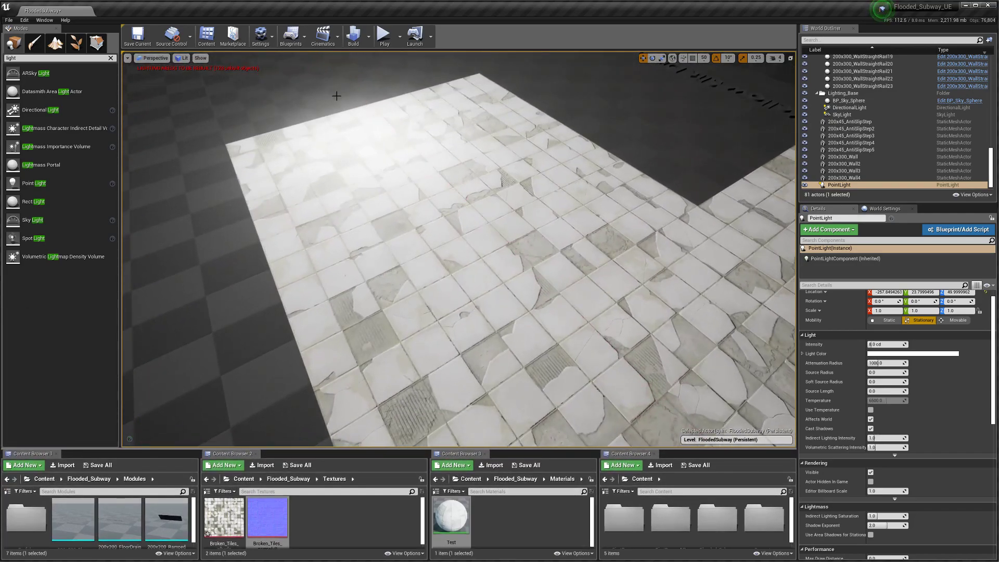
Step: Reposition the point light to about Y -8.8 and X -237 over the tiled floor
left_click_drag(353, 66, 411, 262)
right_click_drag(411, 263, 510, 286)
scroll(501, 330, "down", 10)
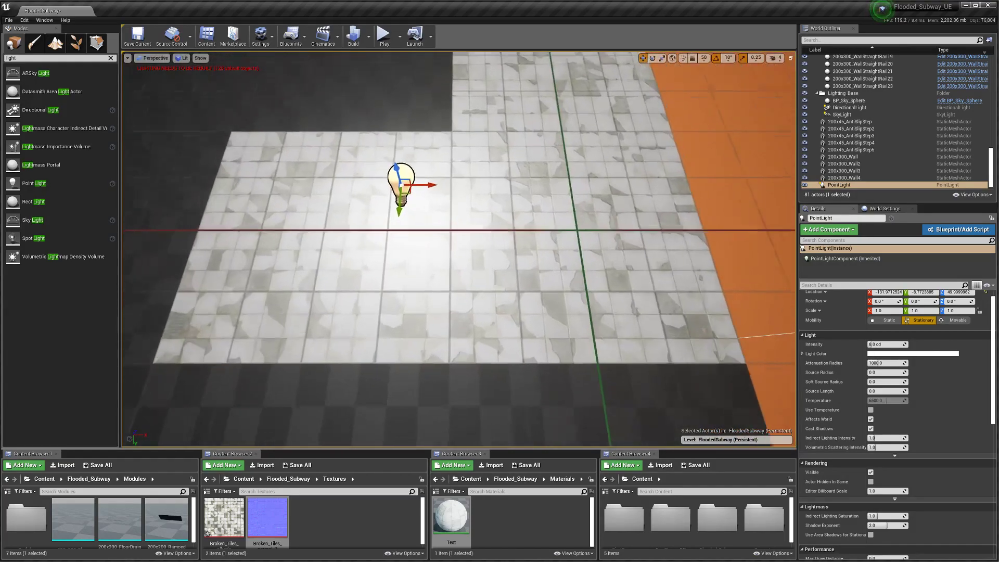
left_click_drag(414, 171, 220, 171)
Step: Open Broken_Tiles_normal_R and review its advanced Texture properties
double_click(267, 516)
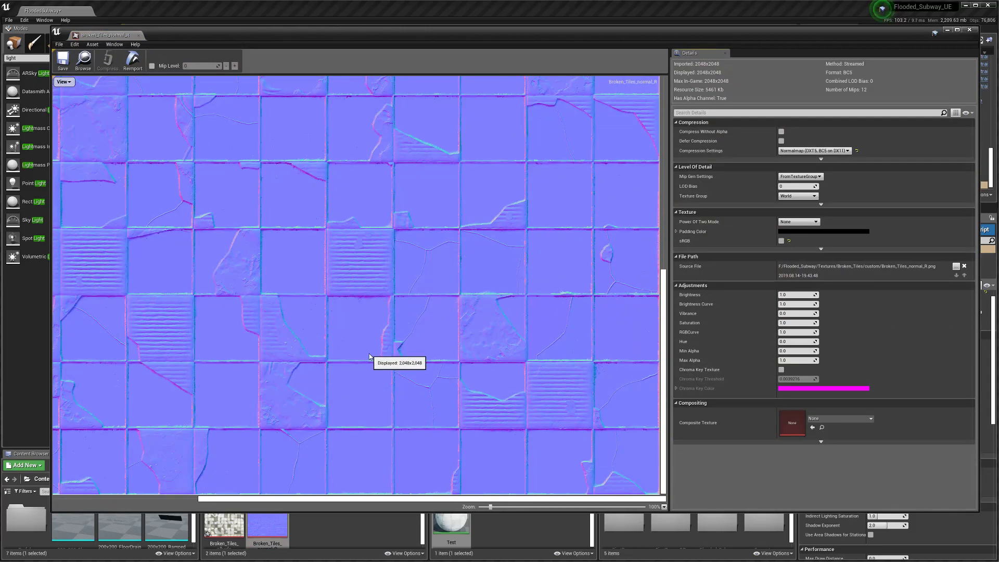
scroll(369, 357, "down", 2)
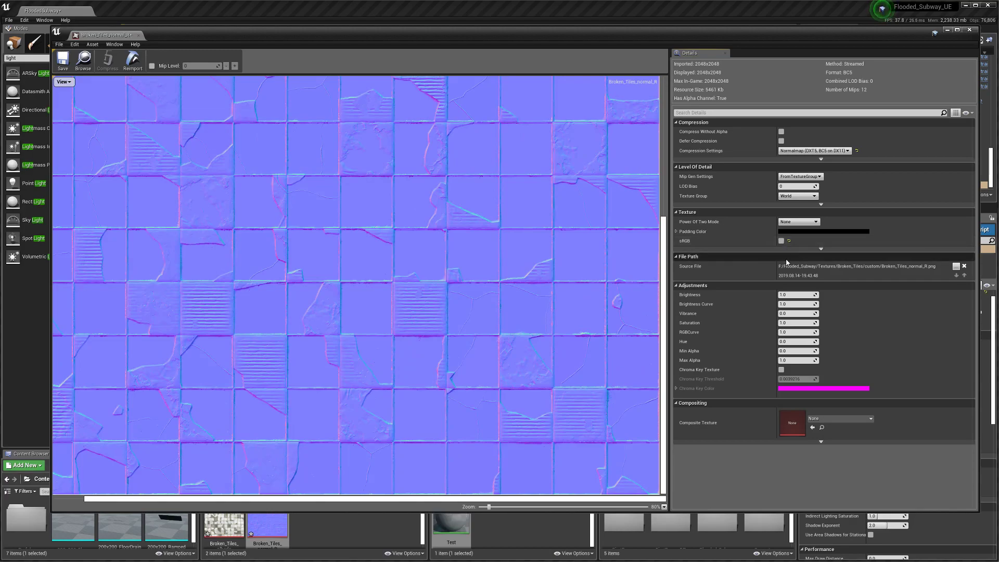
left_click(818, 252)
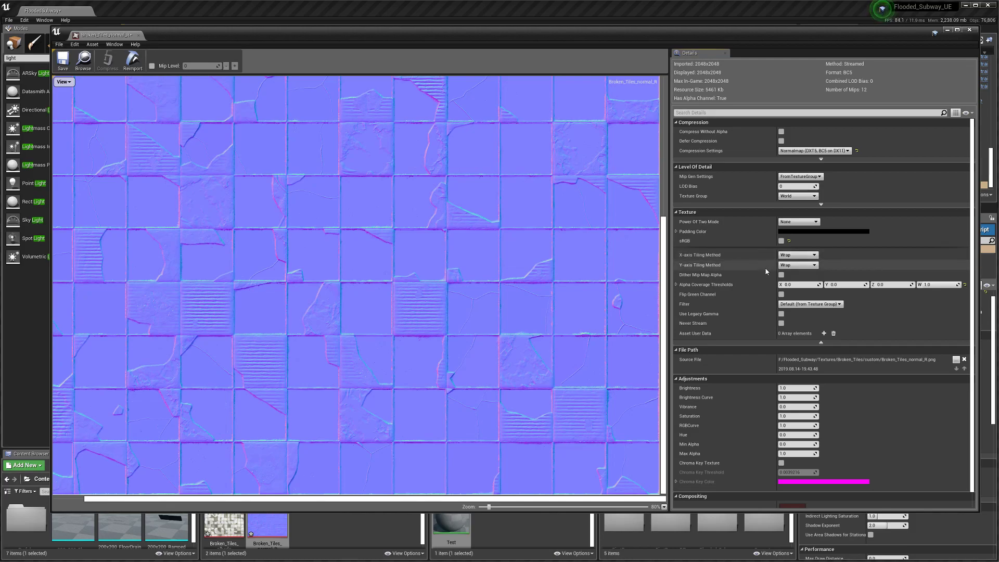
scroll(770, 284, "down", 1)
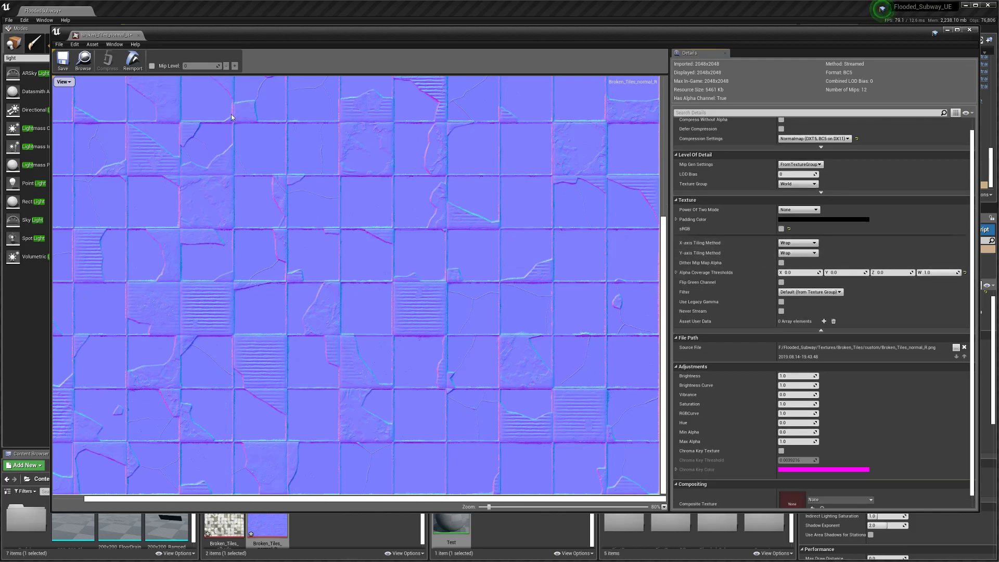
Step: Close the texture editor and shift the point light further left along X
left_click(62, 59)
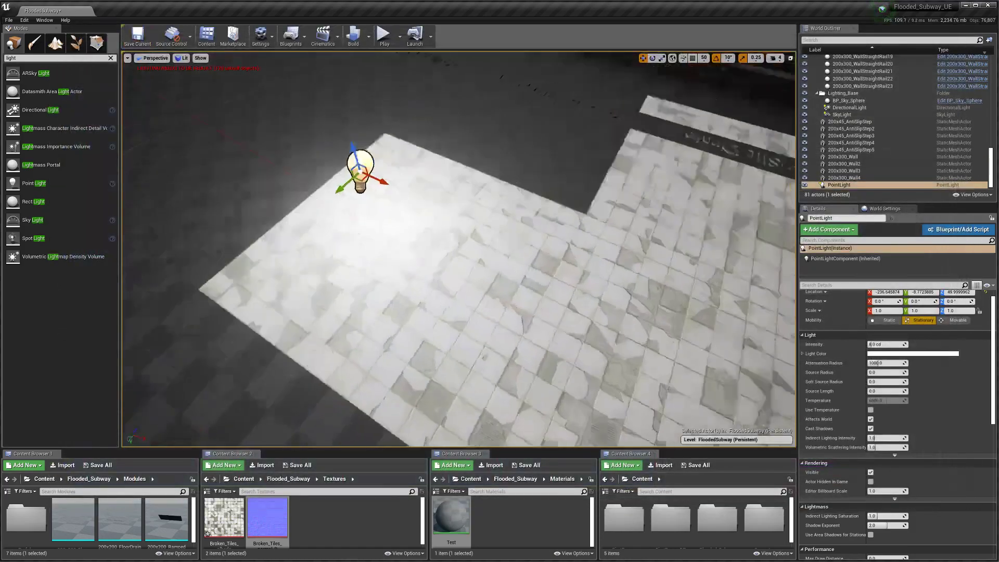
right_click_drag(458, 249, 541, 237)
left_click_drag(564, 193, 438, 193)
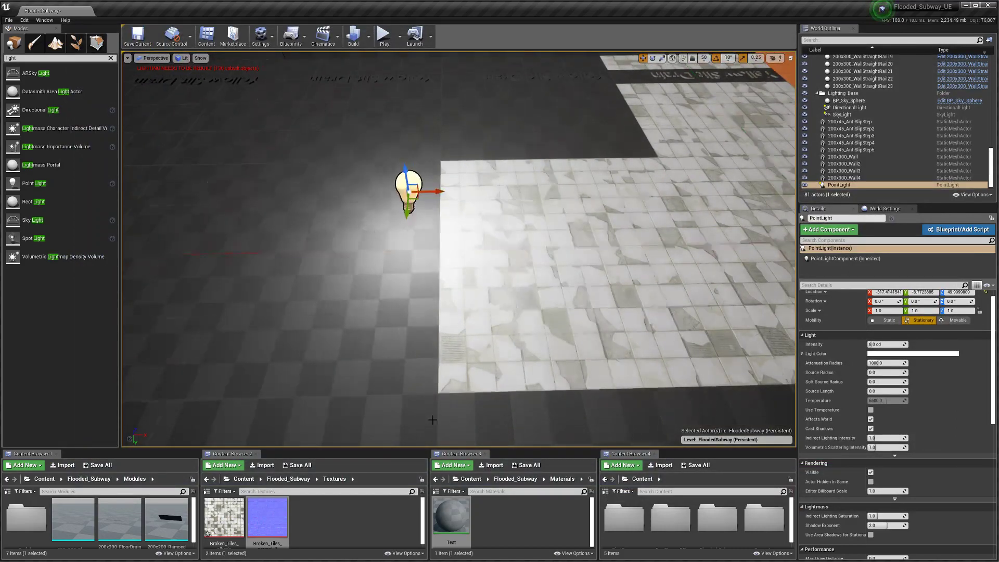
Step: Open the Test material and add a Constant node with value 0
double_click(452, 515)
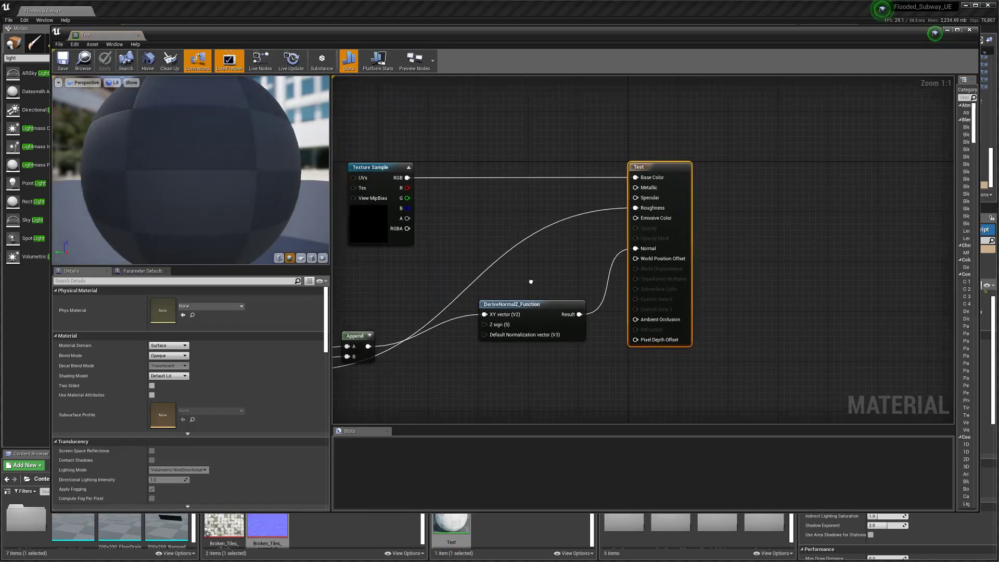
right_click(562, 283)
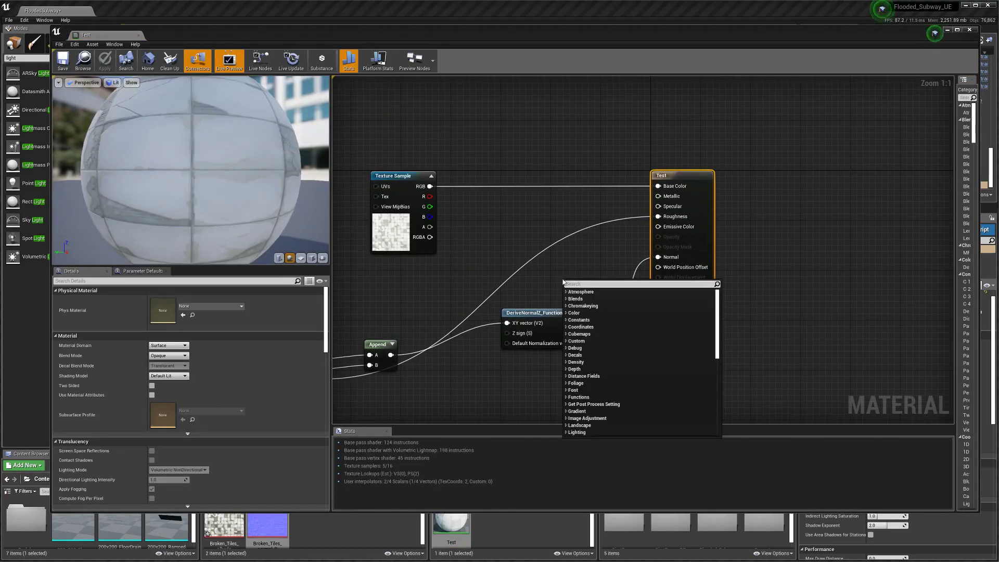
type("cont")
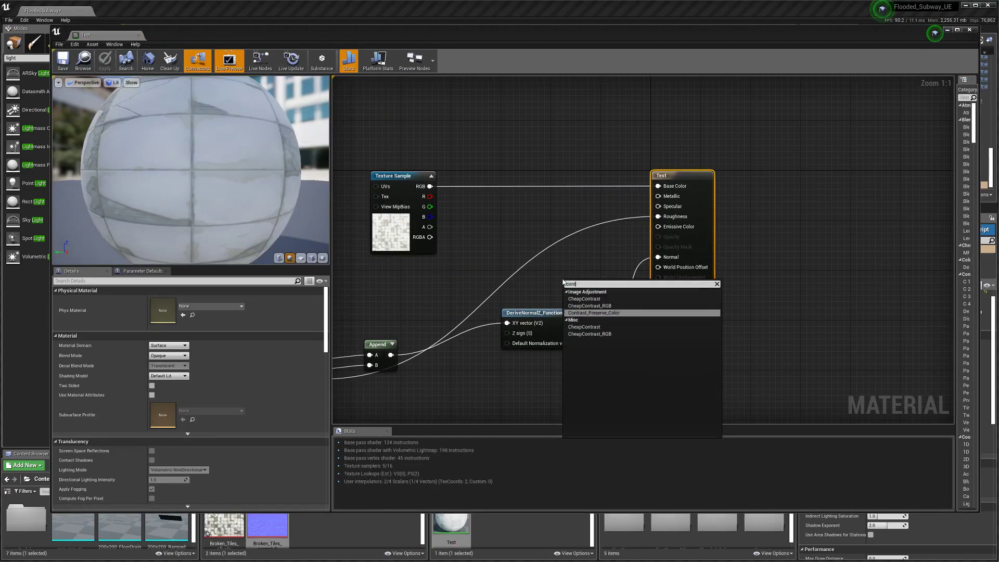
key("BackSpace")
type("s")
left_click(574, 301)
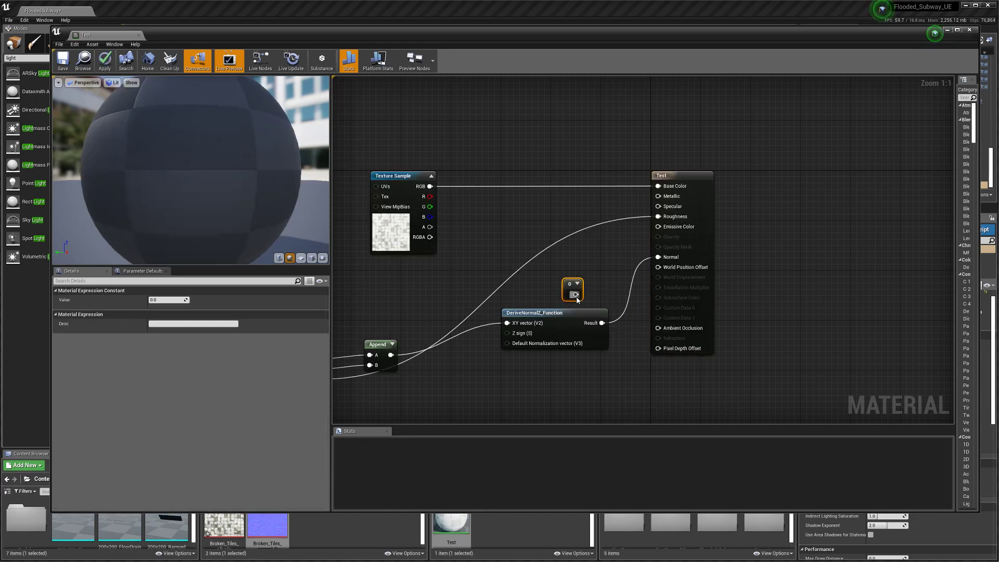
Step: Wire the 0 constant into Roughness and apply the material change
left_click_drag(575, 294, 658, 217)
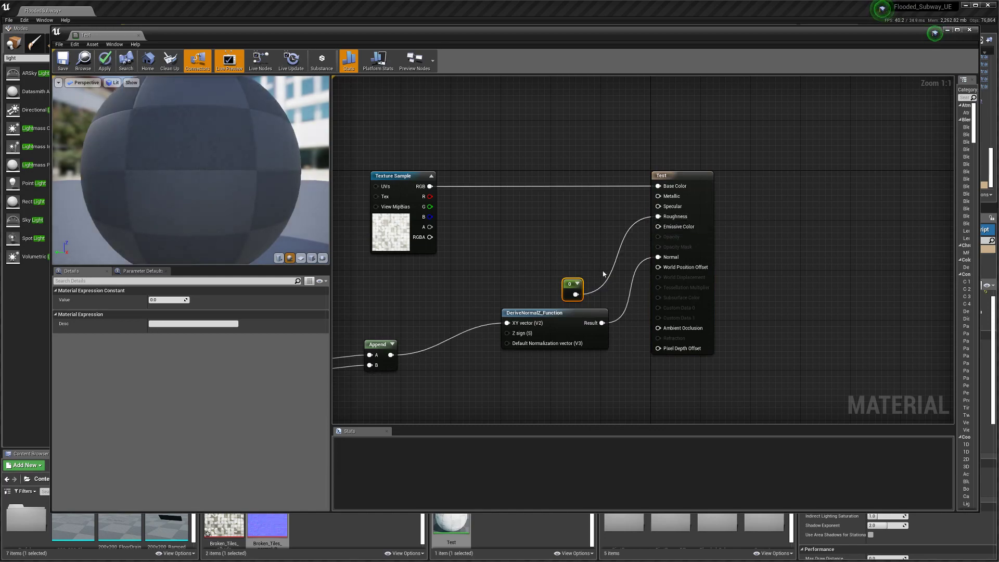
left_click_drag(571, 284, 577, 258)
left_click_drag(188, 143, 45, 54)
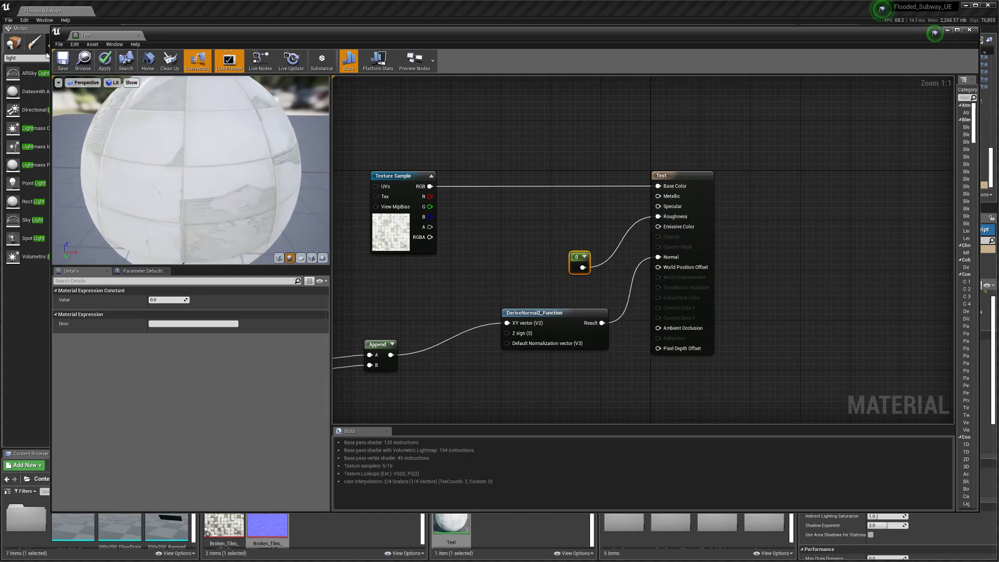
left_click(104, 60)
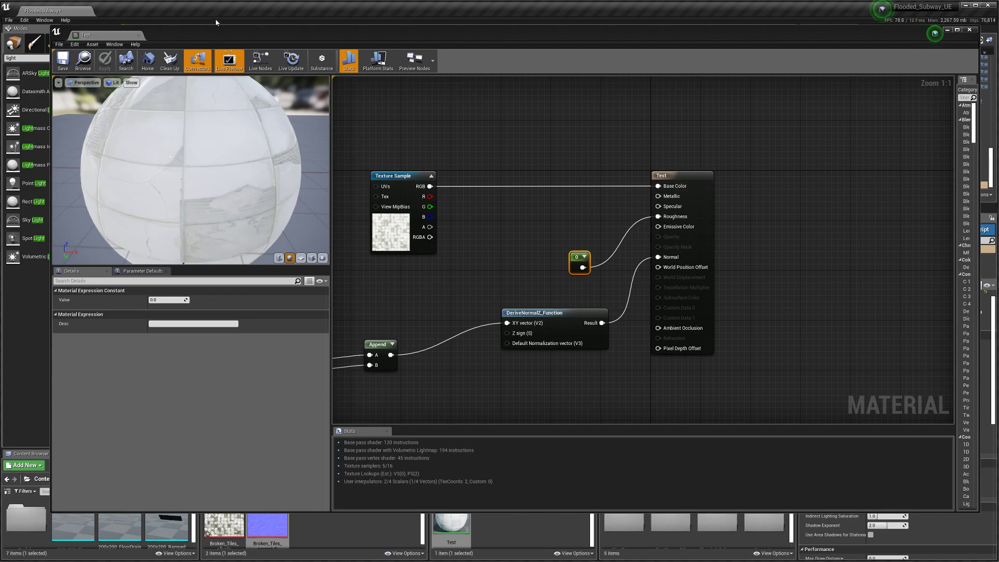
left_click_drag(239, 32, 208, 113)
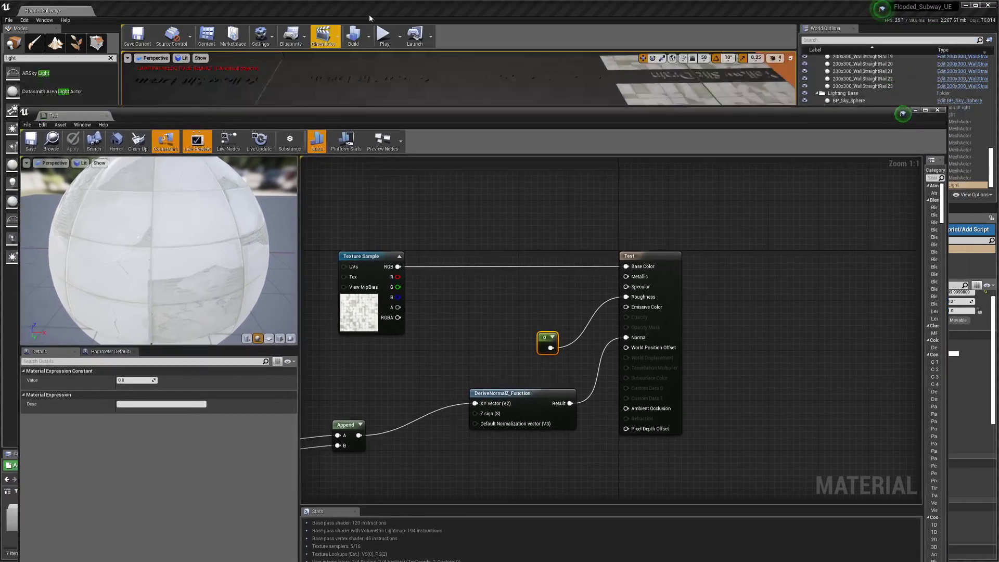
left_click(916, 111)
mouse_move(520, 234)
right_mouse_down()
mouse_move(561, 237)
mouse_move(520, 235)
right_mouse_up()
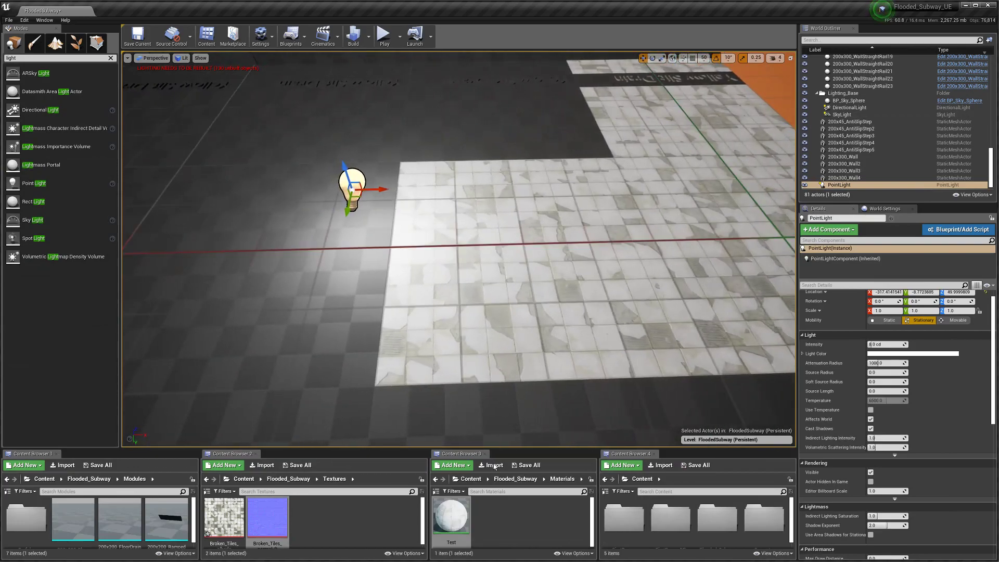
double_click(449, 517)
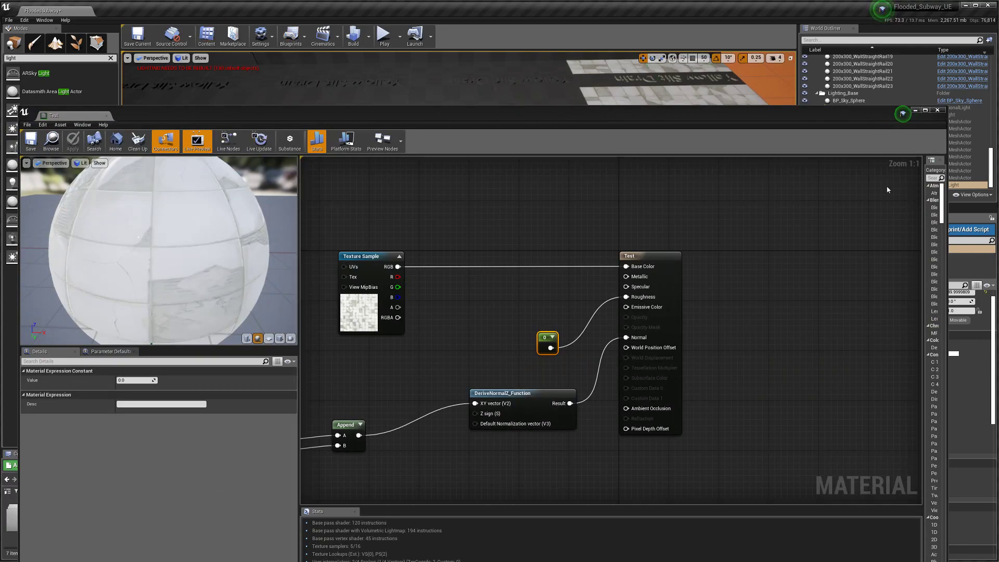
left_click(915, 110)
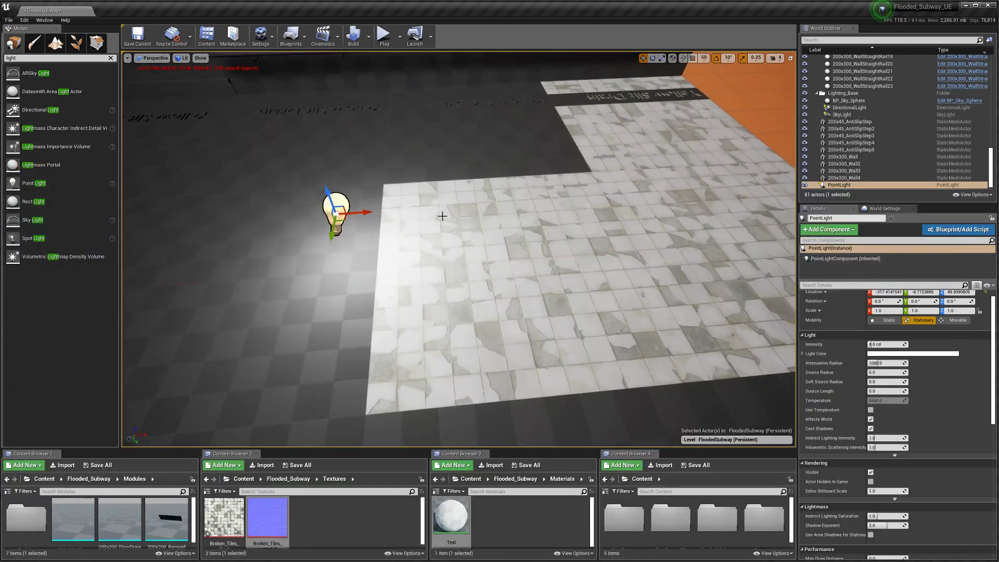
left_click_drag(357, 214, 369, 239)
right_click_drag(370, 239, 203, 247)
left_click_drag(452, 516, 344, 256)
right_click_drag(344, 256, 338, 258)
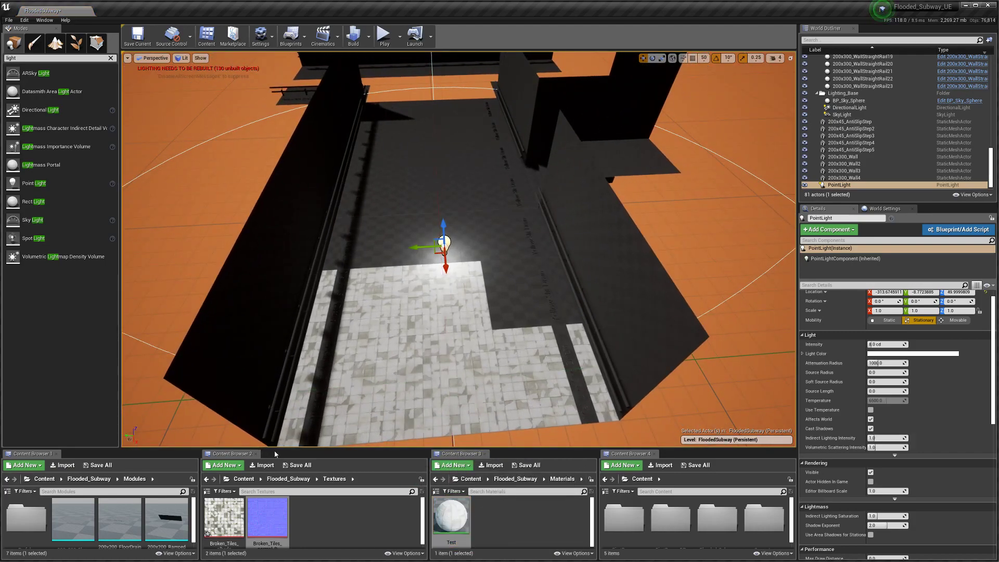
left_click_drag(275, 449, 156, 293)
right_click_drag(415, 229, 414, 244)
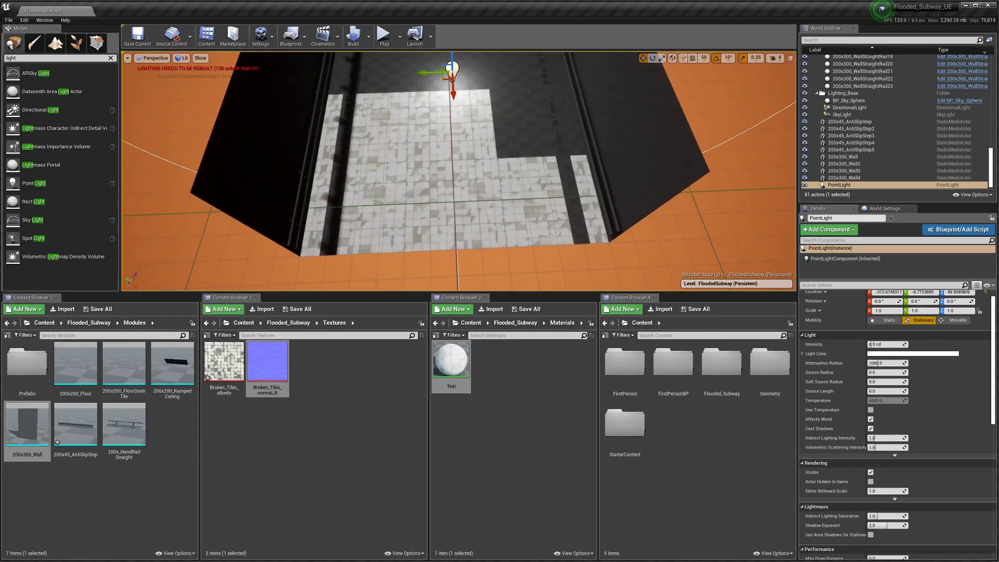
left_click(87, 323)
double_click(76, 363)
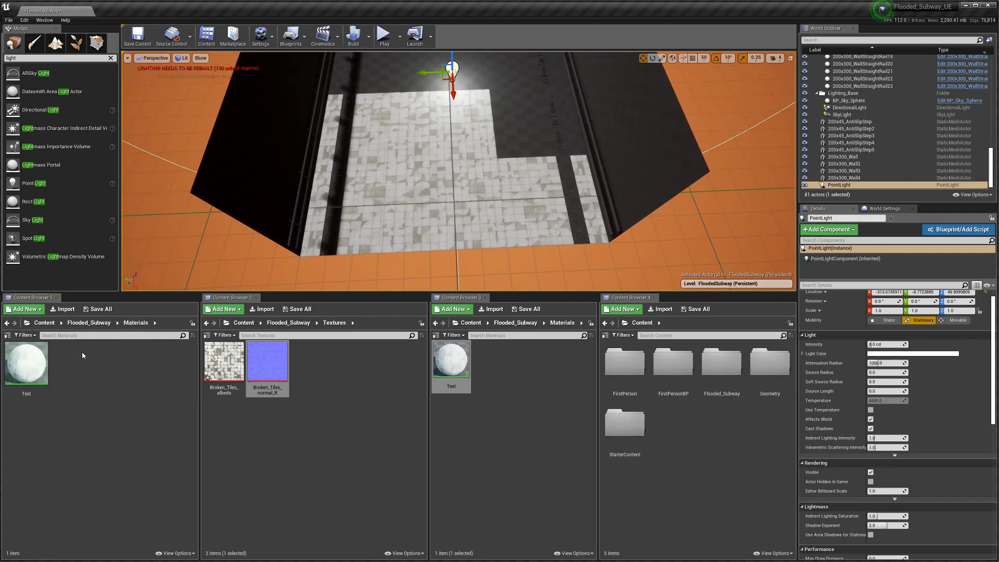
left_click(79, 323)
double_click(128, 363)
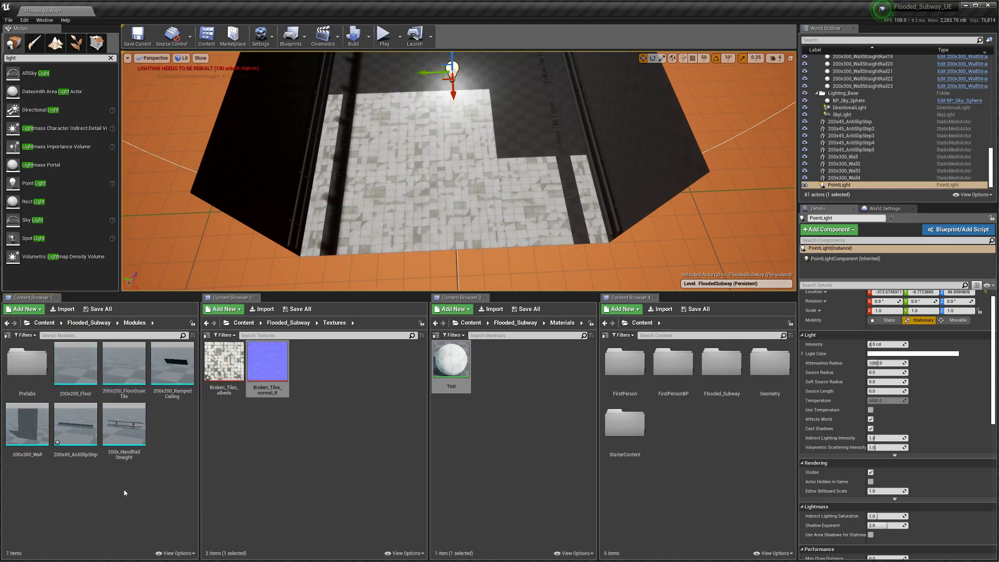
Step: Assign the Test material to Element 0 of the 200x200_Floor mesh
double_click(76, 362)
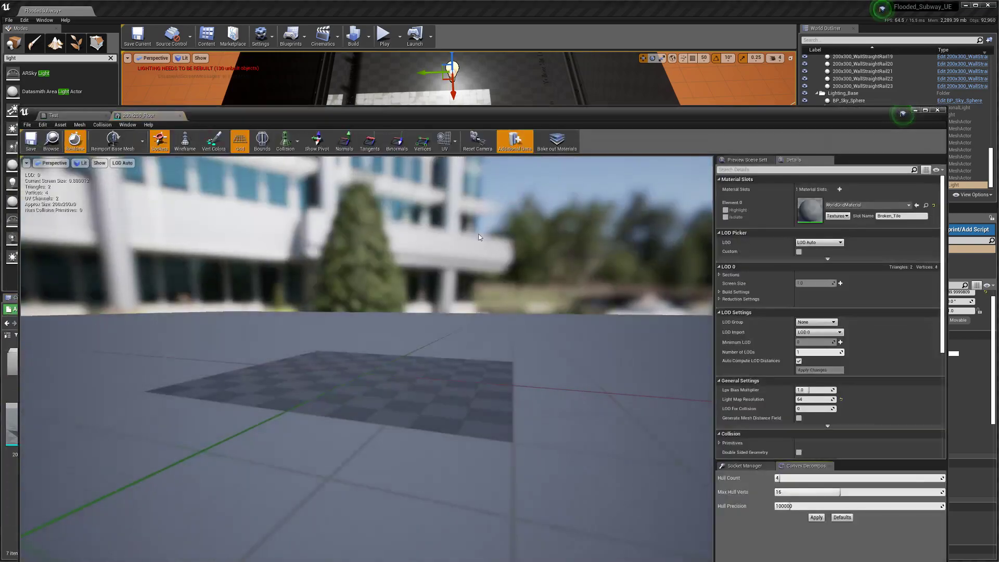
left_click_drag(474, 125, 336, 399)
left_click_drag(451, 358, 656, 476)
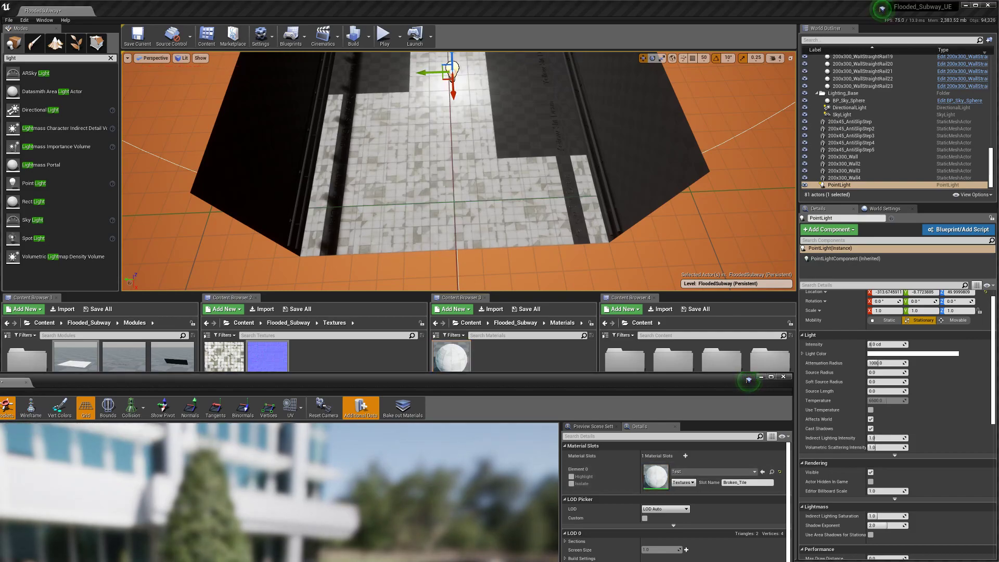
right_click_drag(447, 171, 458, 92)
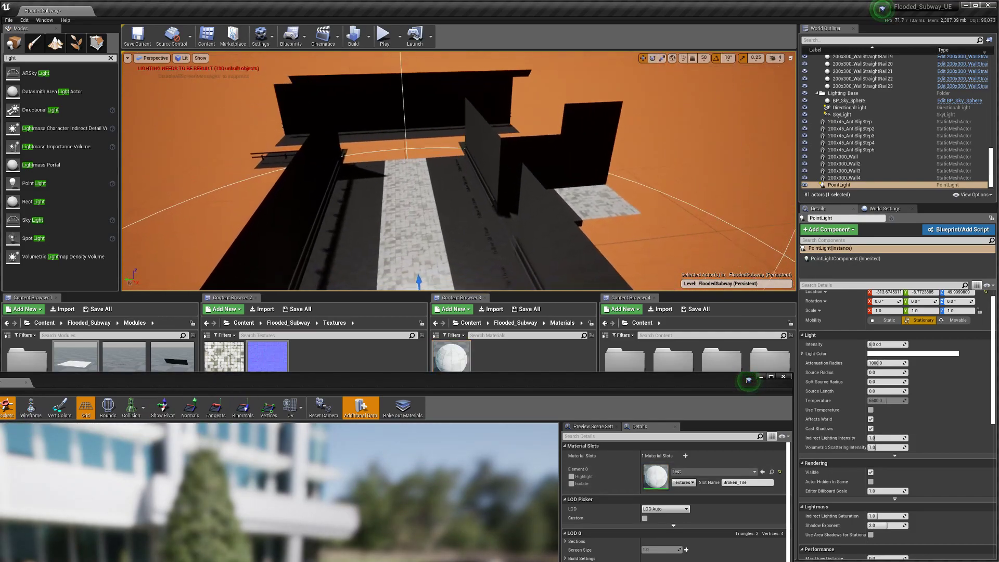
left_click(27, 382)
left_click_drag(70, 379, 82, 463)
Step: Assign the Test material to Element 0 of the 200x200_FloorDrainTile mesh
double_click(124, 370)
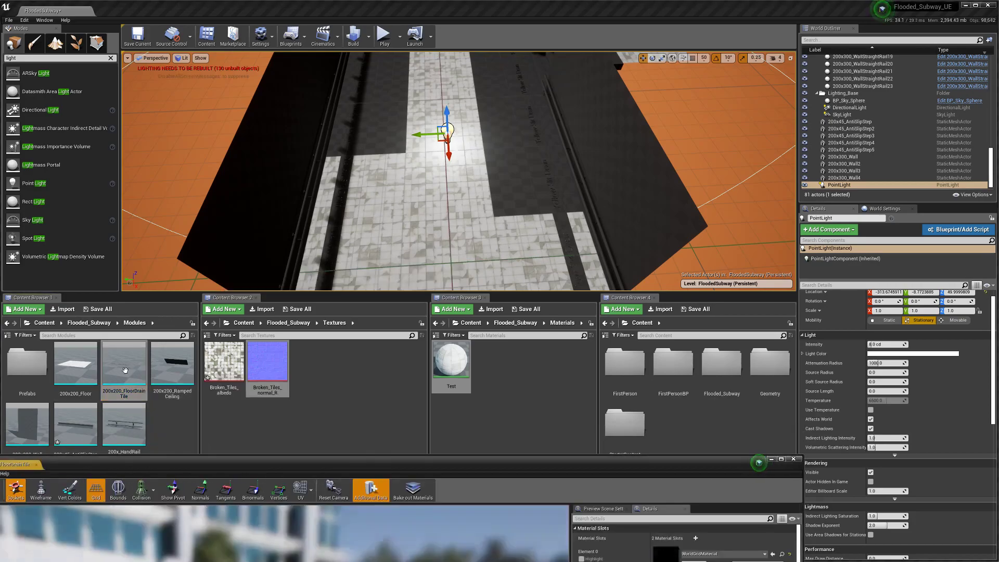
left_click_drag(298, 463, 252, 393)
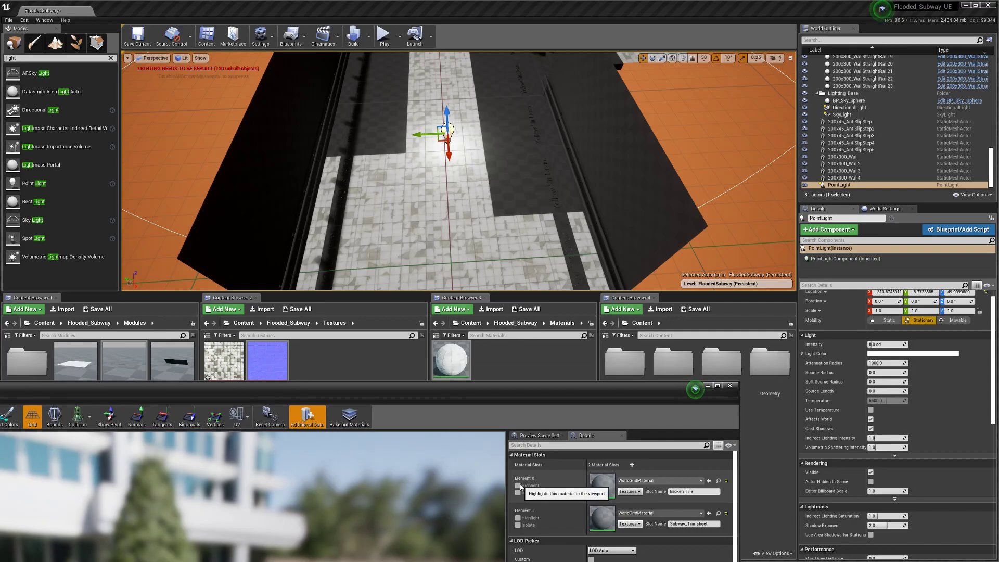
left_click_drag(430, 396, 503, 127)
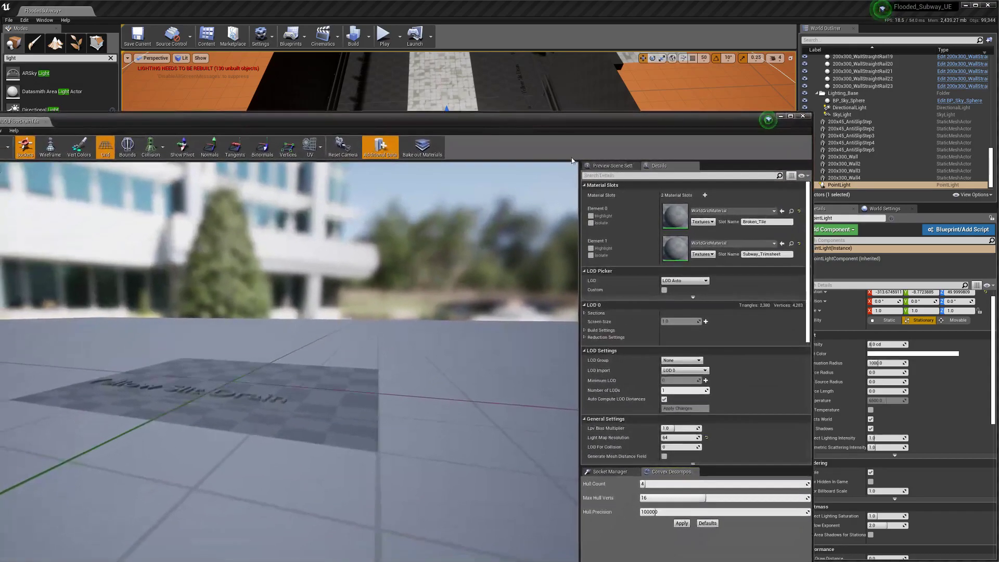
left_click(591, 216)
left_click(591, 216)
left_click_drag(452, 121, 423, 444)
left_click_drag(458, 356, 645, 541)
right_click_drag(465, 182, 521, 206)
key("w")
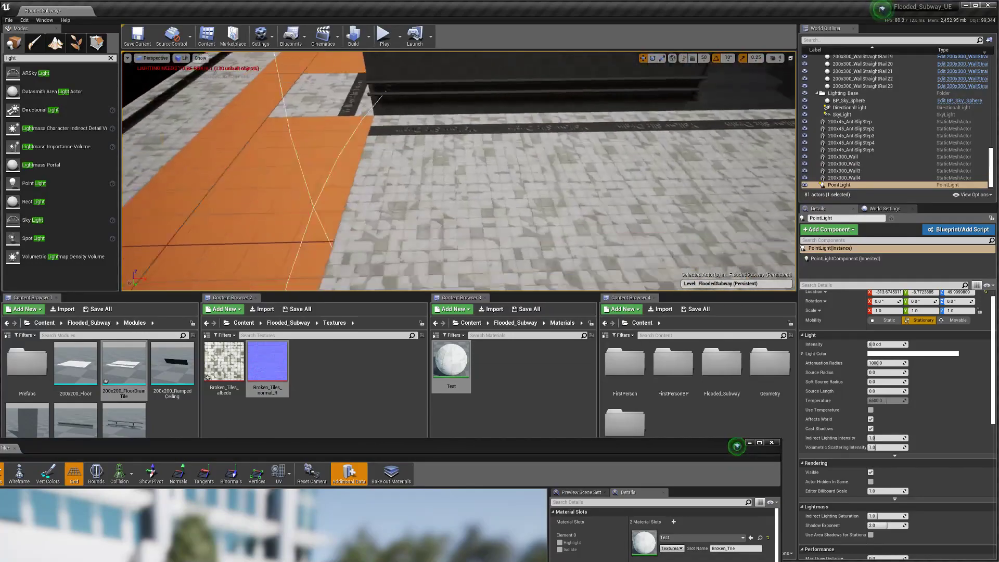
Step: Close the FloorDrainTile Static Mesh Editor and the Test material editor tabs
right_click_drag(520, 206, 427, 203)
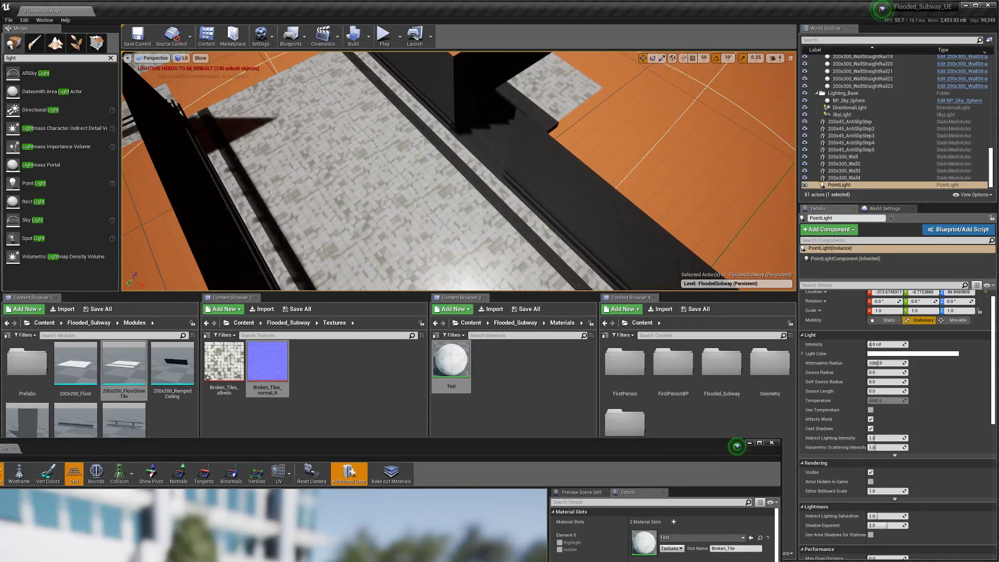
left_click(14, 448)
left_click_drag(3, 443, 152, 145)
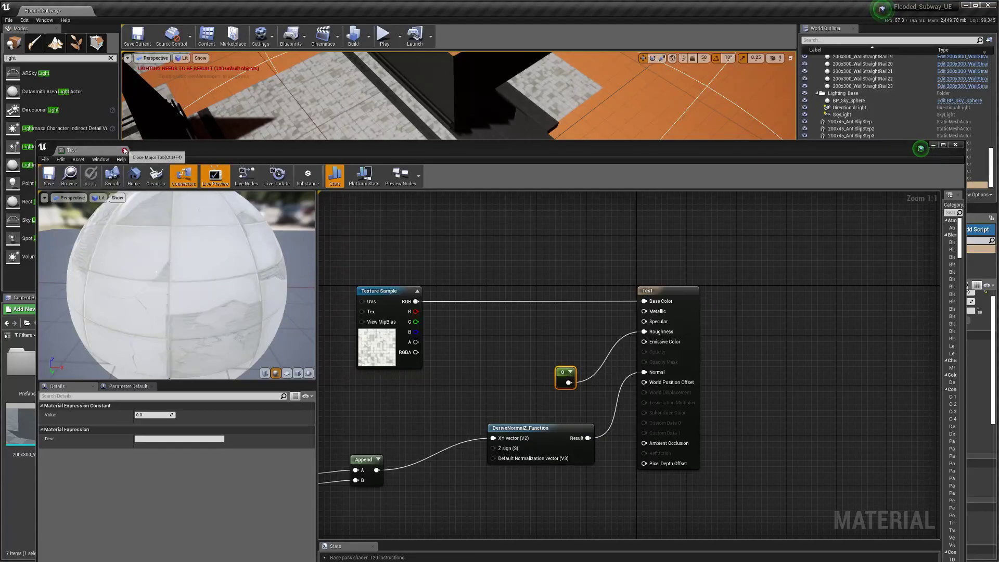
left_click(125, 151)
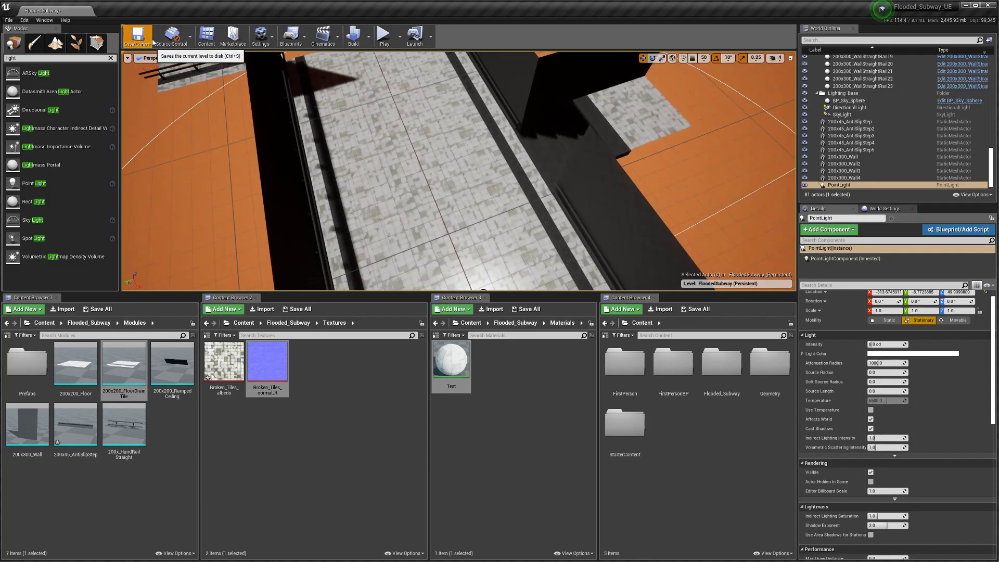
Step: Fly around the corridor, focusing on the point light and the wall handrails
mouse_move(324, 227)
right_mouse_down()
mouse_move(370, 198)
mouse_move(442, 206)
mouse_move(505, 229)
mouse_move(497, 226)
mouse_move(551, 214)
mouse_move(531, 229)
mouse_move(543, 226)
mouse_move(510, 234)
mouse_move(334, 238)
right_mouse_up()
mouse_move(469, 239)
right_mouse_down()
mouse_move(453, 200)
mouse_move(474, 245)
mouse_move(437, 247)
mouse_move(486, 244)
right_mouse_up()
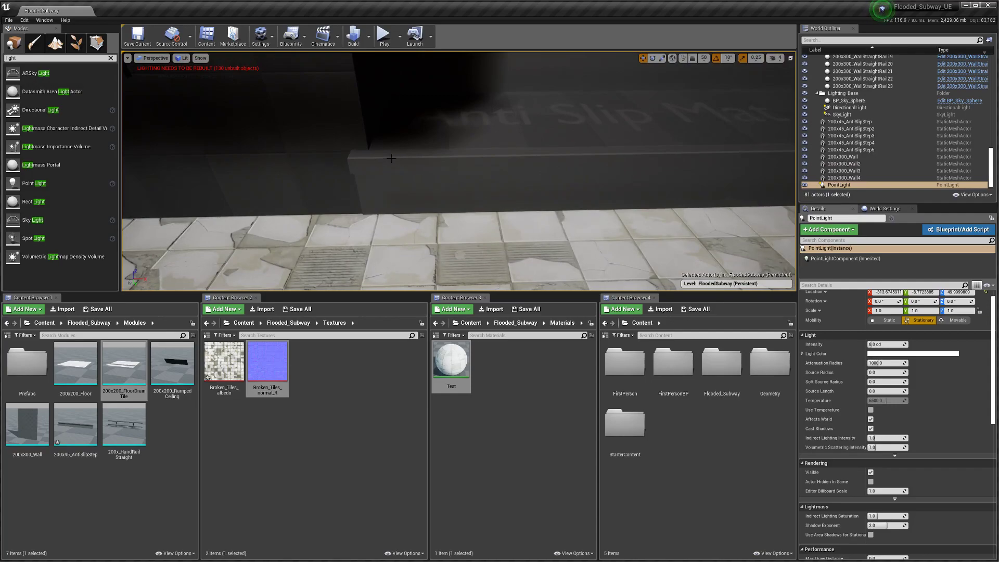
right_click_drag(401, 164, 468, 155)
right_click_drag(438, 213, 380, 151)
key("f")
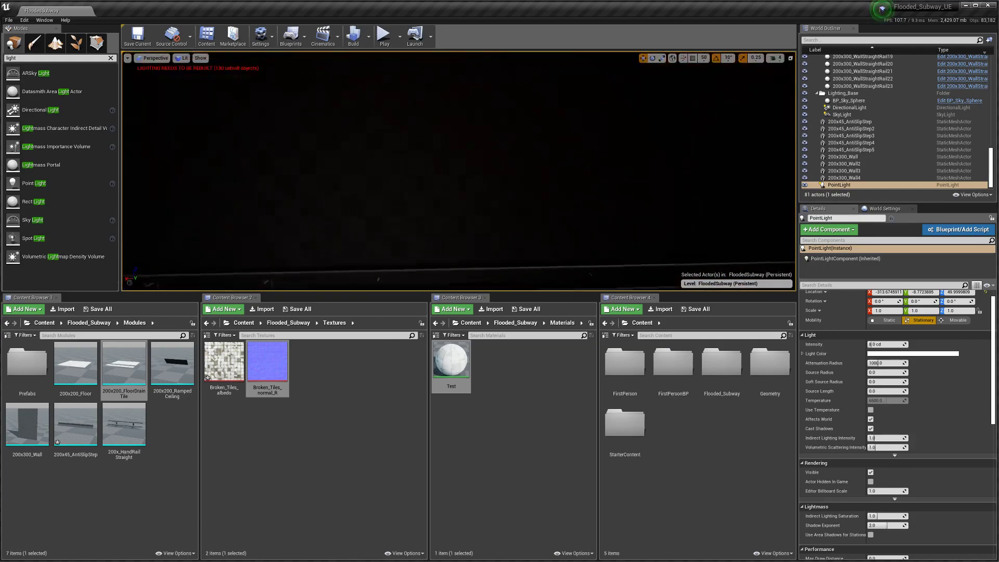
right_click_drag(458, 172, 598, 195)
Step: Select the wall rail module, deleting an accidental duplicate
right_click_drag(500, 224, 499, 199)
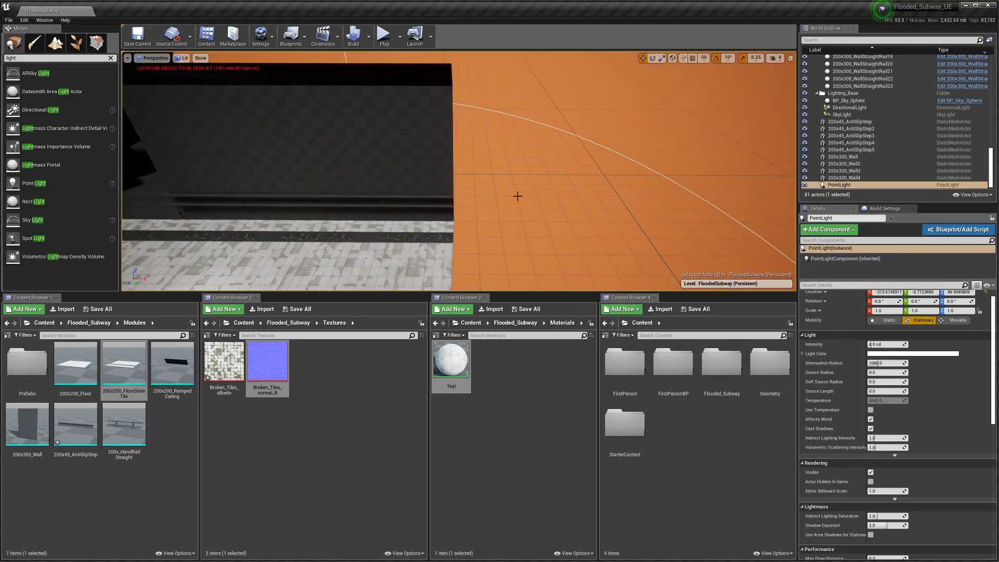
left_click(414, 150)
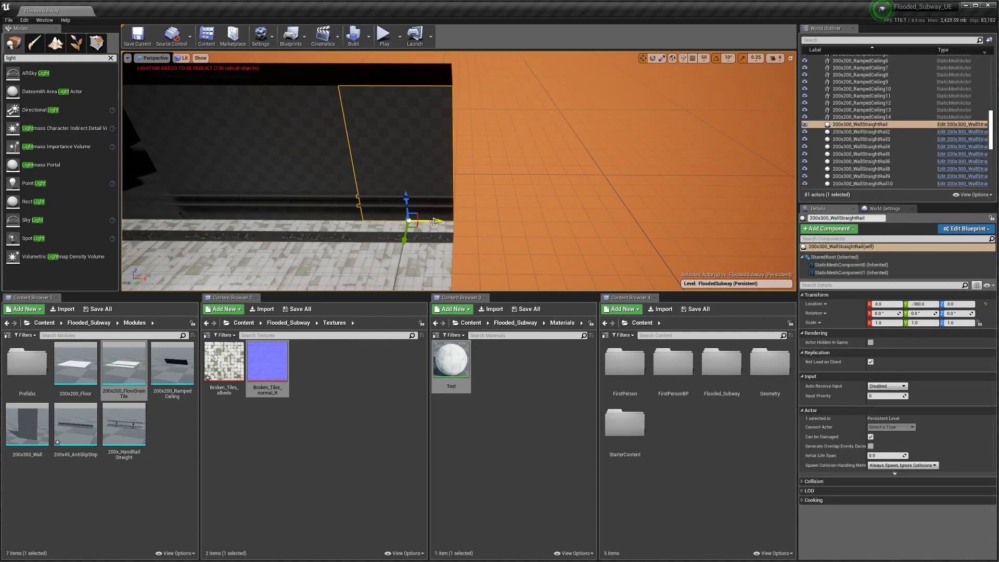
left_click_drag(437, 222, 539, 227, "alt")
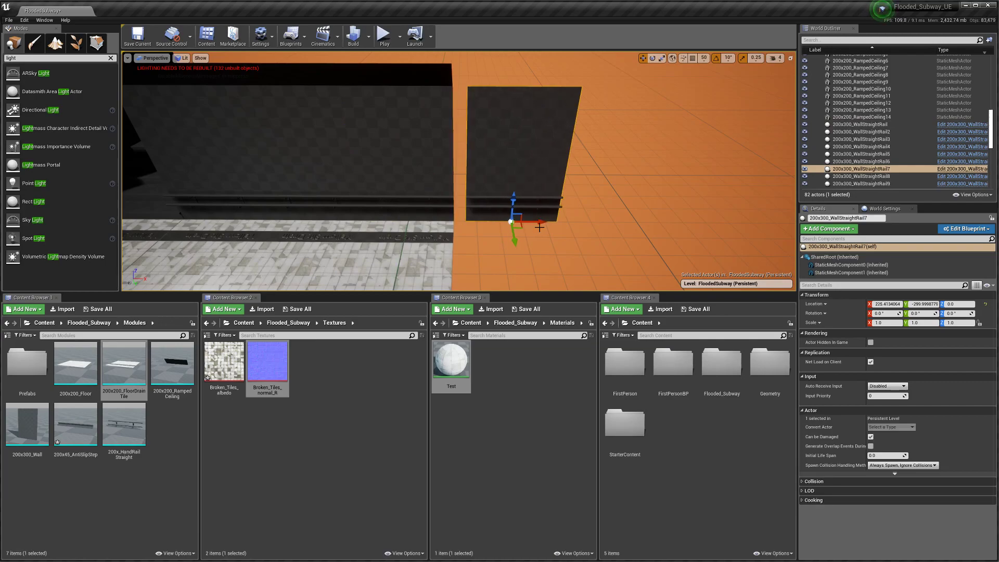
key("Delete")
left_click(436, 185)
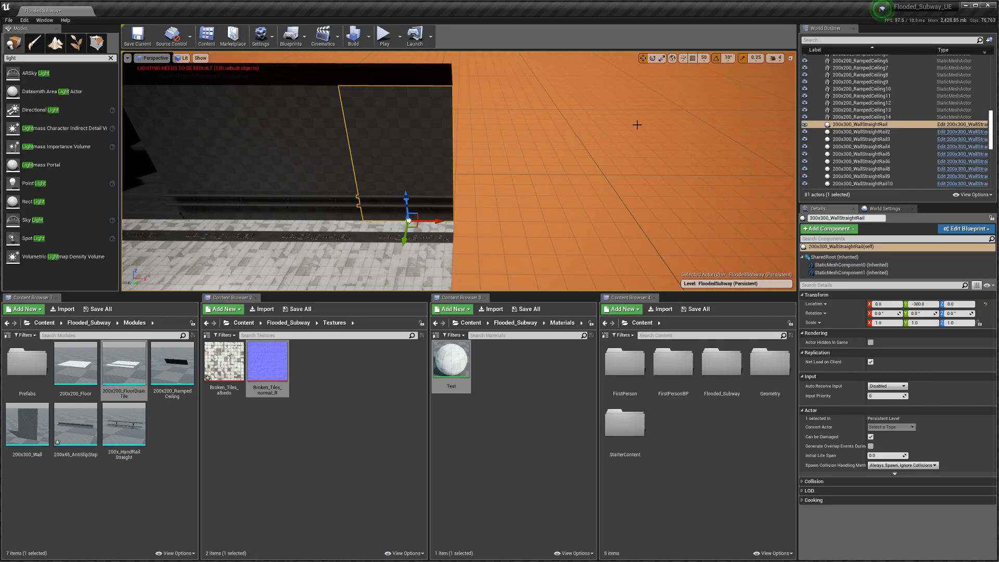
Step: Set grid snap to 10, duplicate the wall rail with Ctrl+W and slide it 100 units along X
left_click(704, 59)
left_click(714, 93)
mouse_move(468, 162)
right_mouse_down()
mouse_move(468, 170)
mouse_move(476, 147)
mouse_move(467, 161)
right_mouse_up()
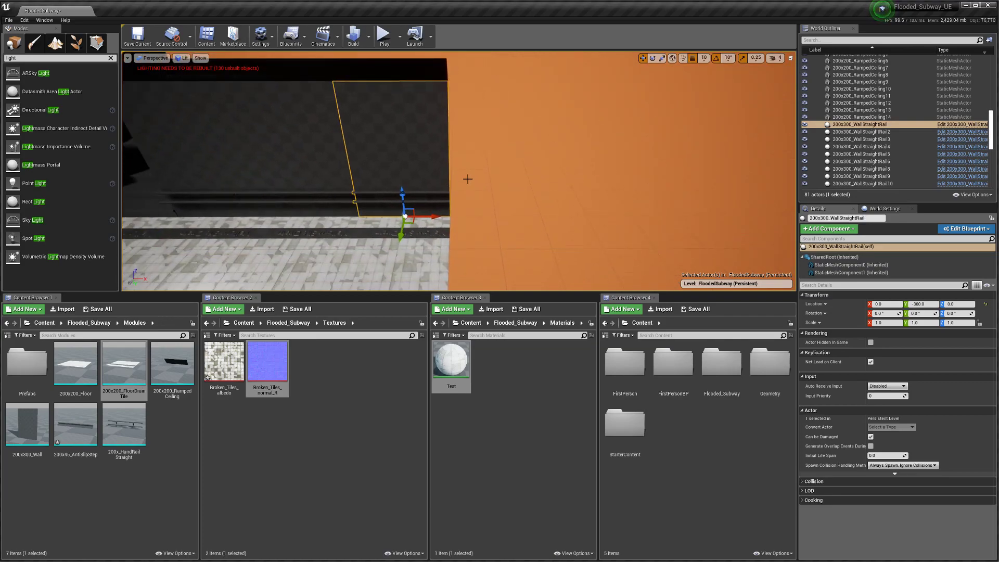
key("ctrl+w")
left_click_drag(439, 218, 525, 216)
Step: Rotate the copy about Z to -45 degrees using 5° rotation snapping
mouse_move(494, 246)
left_mouse_down()
mouse_move(540, 228)
mouse_move(488, 246)
left_mouse_up()
left_click(733, 59)
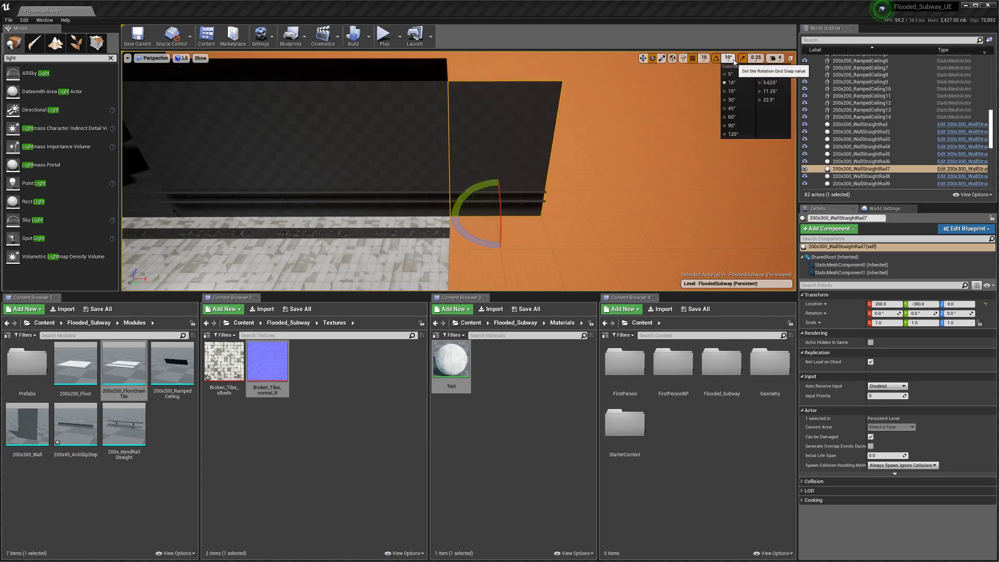
left_click(730, 74)
left_click_drag(477, 245, 463, 234)
Step: Move the angled wall rail to Y -370 and X 170
mouse_move(457, 234)
right_mouse_down()
mouse_move(405, 232)
mouse_move(416, 291)
mouse_move(457, 234)
right_mouse_up()
key("w")
right_click_drag(530, 193, 563, 194)
left_click_drag(496, 195, 540, 151)
right_click_drag(539, 151, 562, 157)
Step: Check the corner handrails in game view, then duplicate the angled wall rail
key("g")
key("w")
key("a")
key("w")
key("d")
key("s")
key("s")
key("s")
key("d")
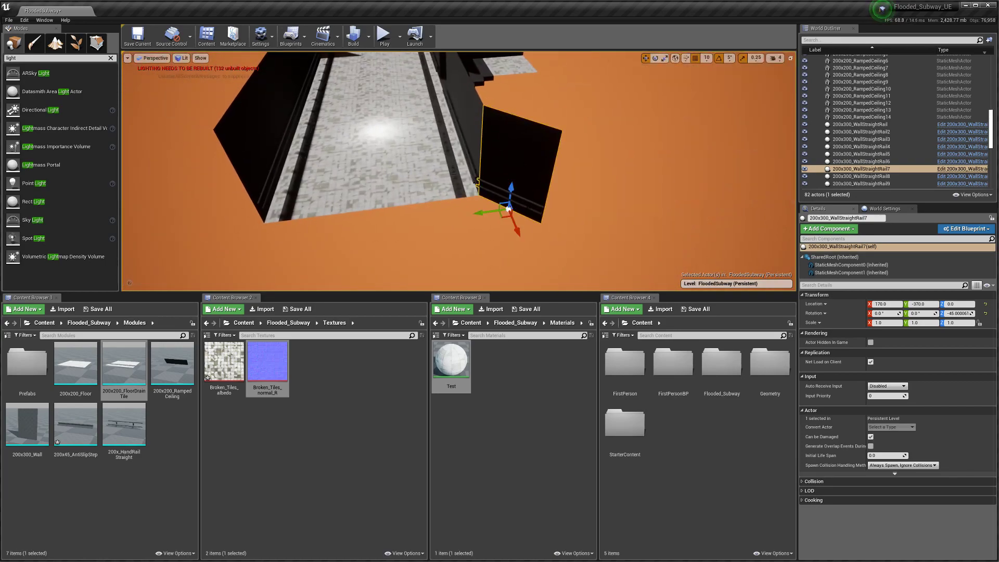
key("ctrl+w")
Step: Move the wall rail copy to the opposite side and rotate it to face the corridor
left_click_drag(485, 211, 247, 243)
key("a")
right_click_drag(280, 237, 260, 233)
key("e")
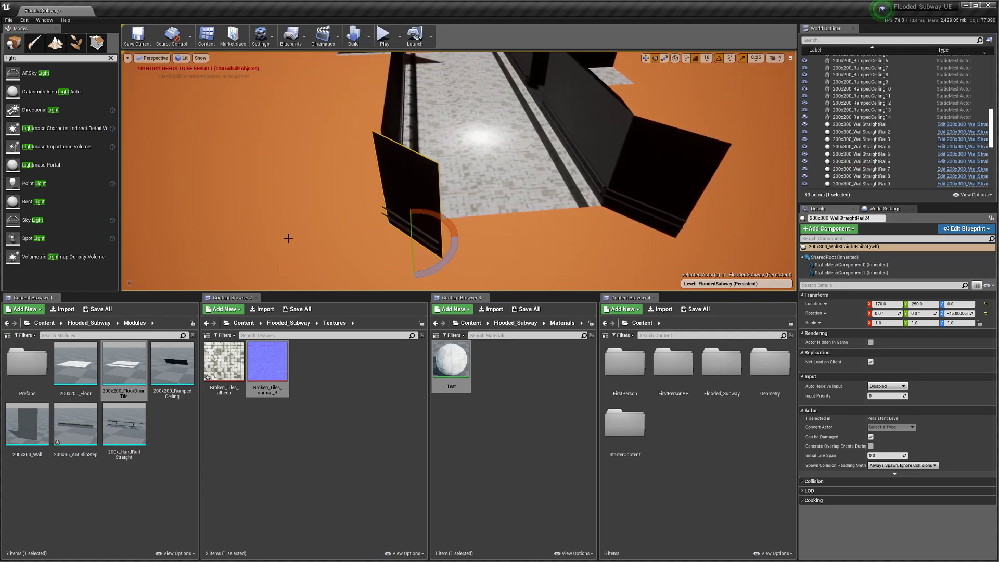
left_click_drag(443, 263, 385, 271)
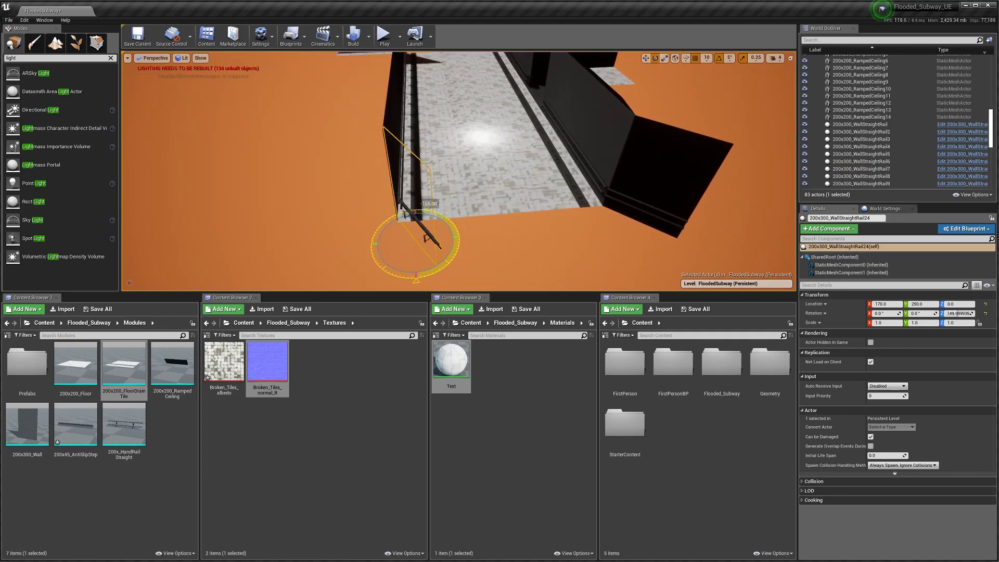
right_click_drag(437, 267, 430, 261)
key("d")
Step: Rotate the wall a further 10 degrees and move it toward Y 220
left_click_drag(440, 218, 442, 229)
right_click_drag(527, 222, 522, 225)
key("d")
key("w")
left_click_drag(499, 161, 458, 155)
right_click_drag(459, 171, 351, 177)
key("w")
Step: Replace the misplaced copy with a new 200x300_WallStraightRail2 copy, angled into the corner at Y 230
key("Delete")
left_click(364, 169)
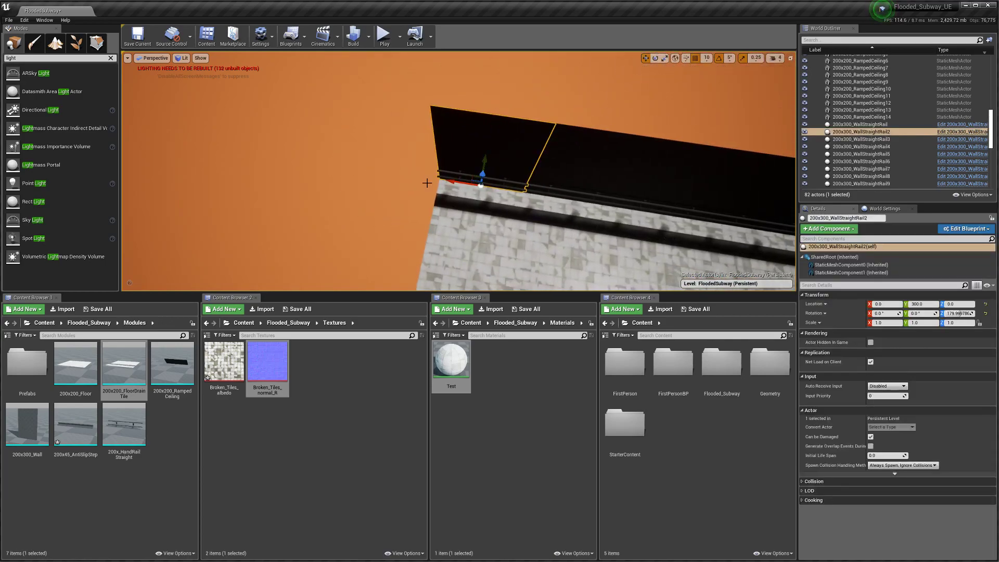
left_click_drag(463, 183, 357, 199)
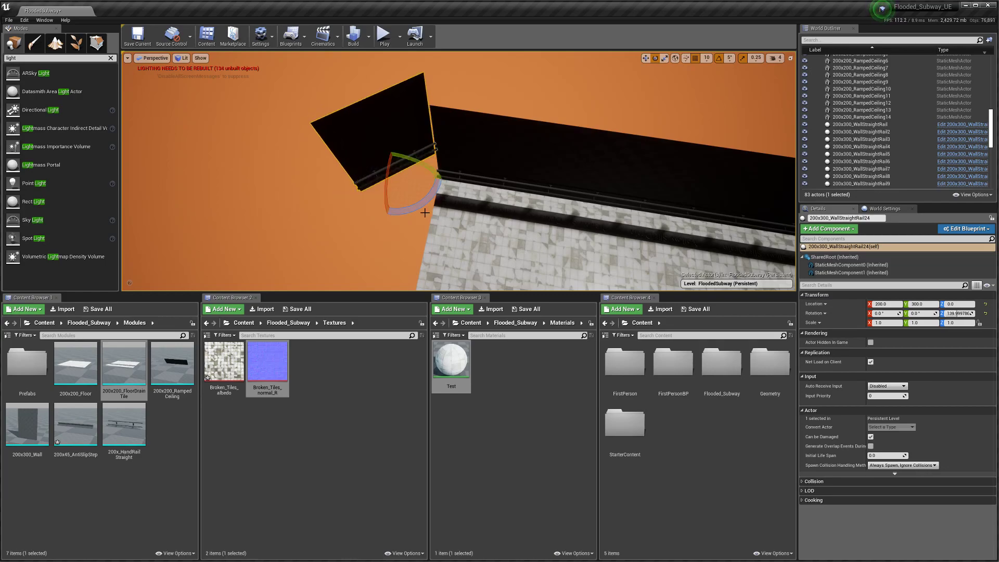
left_click_drag(441, 248, 441, 248)
left_click_drag(399, 172, 382, 198)
right_click_drag(404, 201, 405, 212)
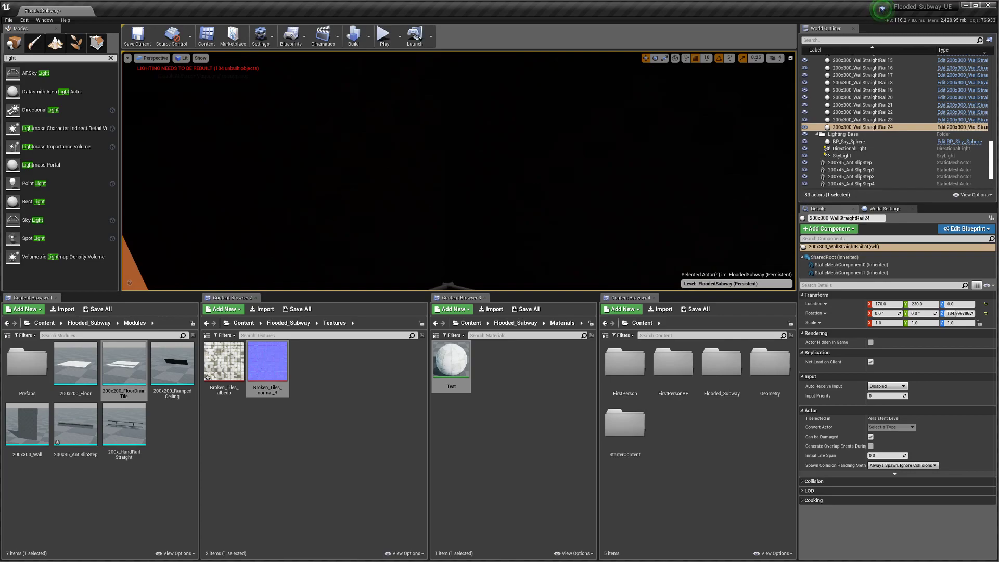
Step: Select the rail block and the wall piece near the tiled floor
right_click_drag(405, 212, 405, 213)
left_click(404, 213)
left_click(365, 172, "ctrl")
right_click_drag(380, 175, 379, 175)
right_click_drag(414, 218, 393, 224)
Step: Duplicate the corner floor drain tile, move it to X 240, rotate it to fit the corner, and shift it to Y -300
left_click(391, 221)
key("ctrl+w")
left_click_drag(396, 193, 481, 232)
key("e")
left_click_drag(495, 276, 476, 217)
key("w")
right_click_drag(452, 223, 452, 223)
right_click_drag(553, 232, 557, 250)
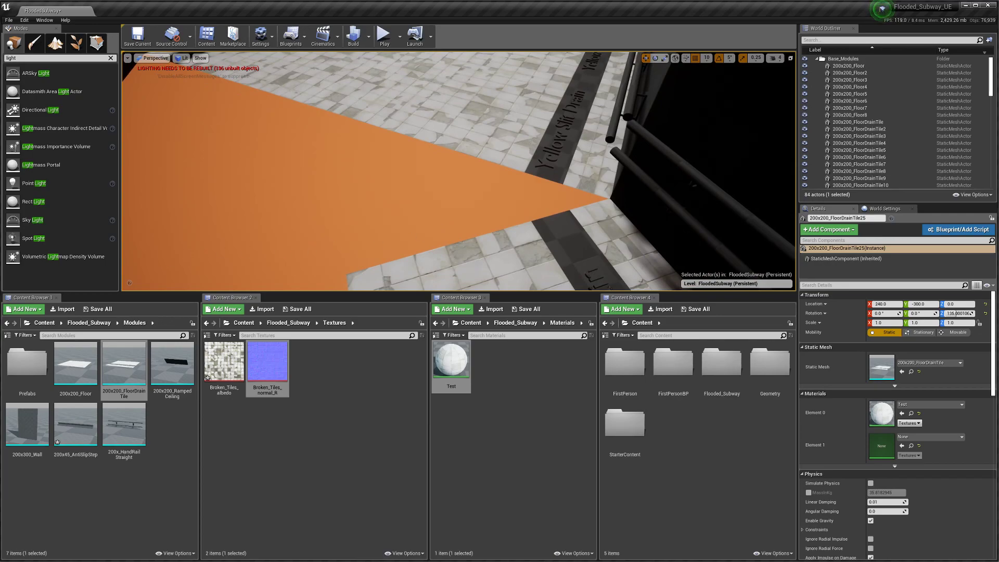
Step: Compare the level with the flooded-subway reference image, fly through it, and save
key("alt+Tab")
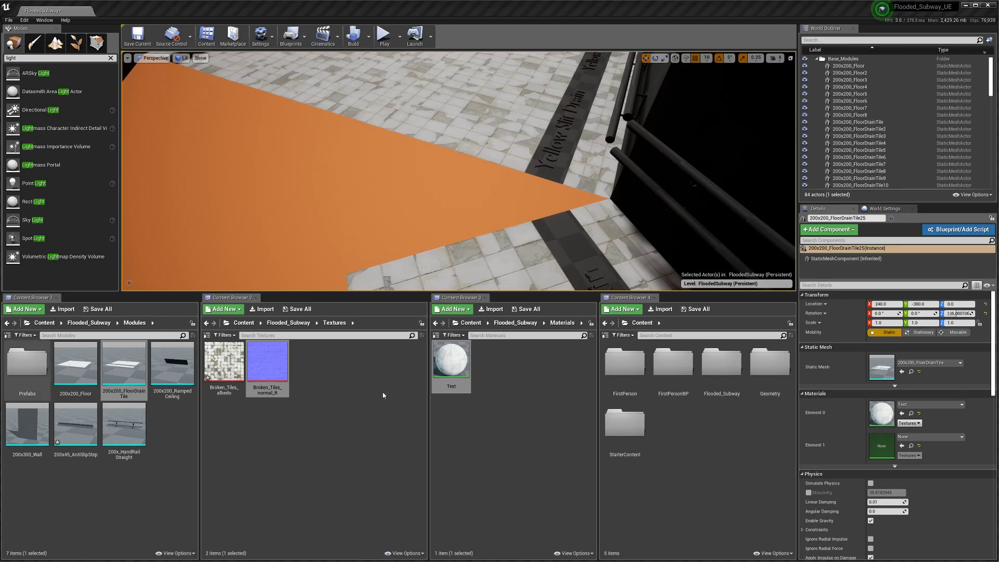
right_click_drag(529, 163, 529, 163)
right_click_drag(473, 216, 473, 217)
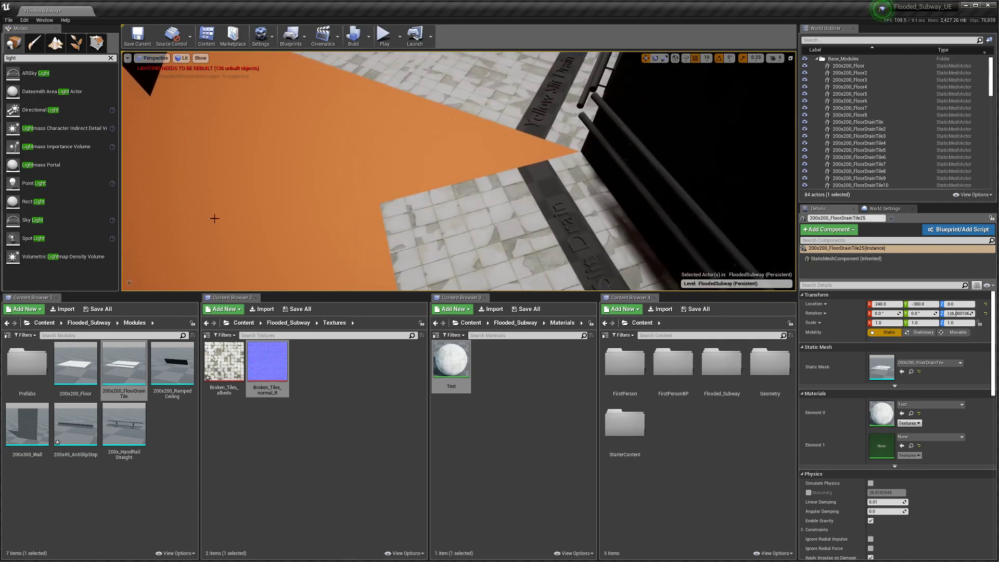
key("alt+Tab")
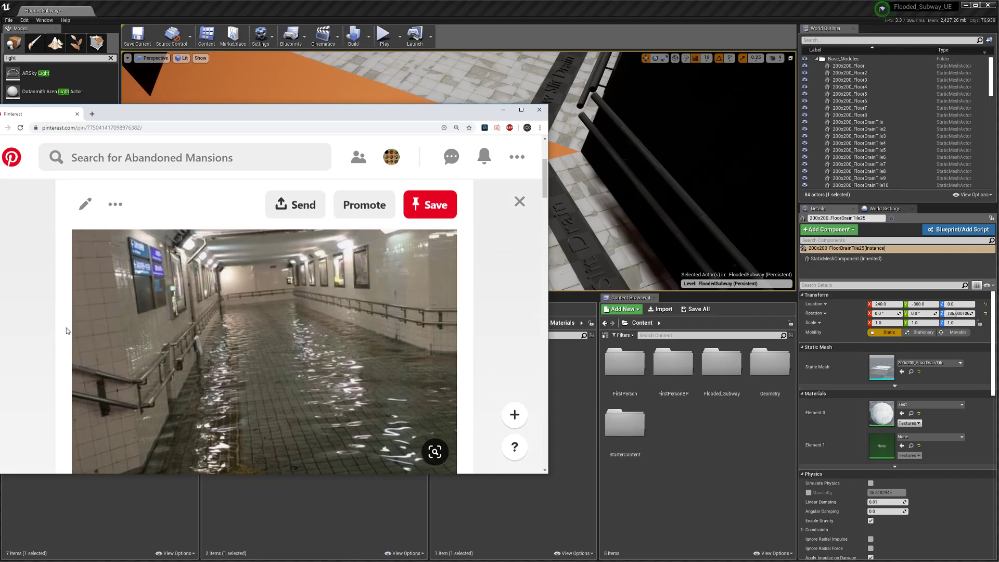
left_click(503, 110)
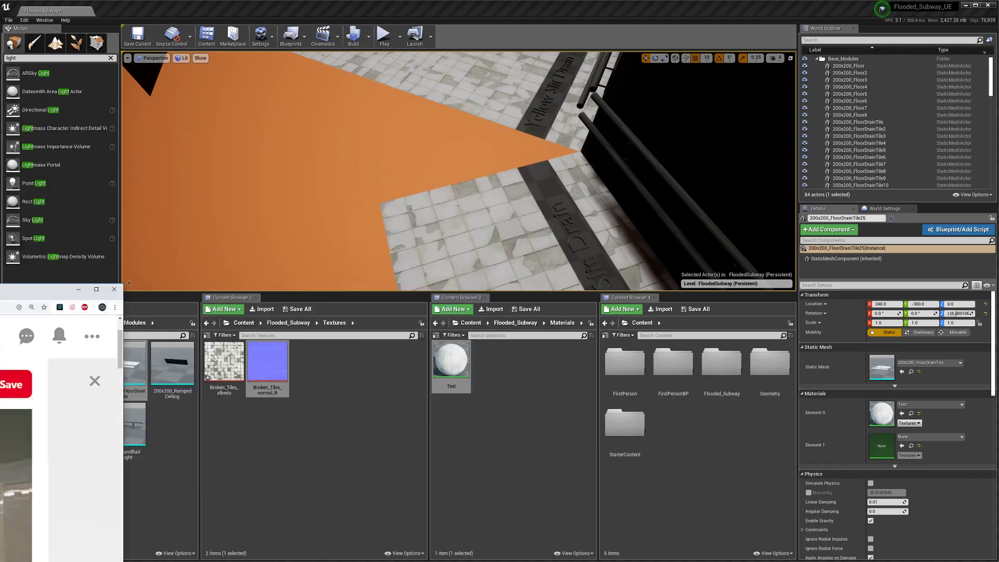
right_click_drag(394, 183, 775, 164)
key("ctrl+s")
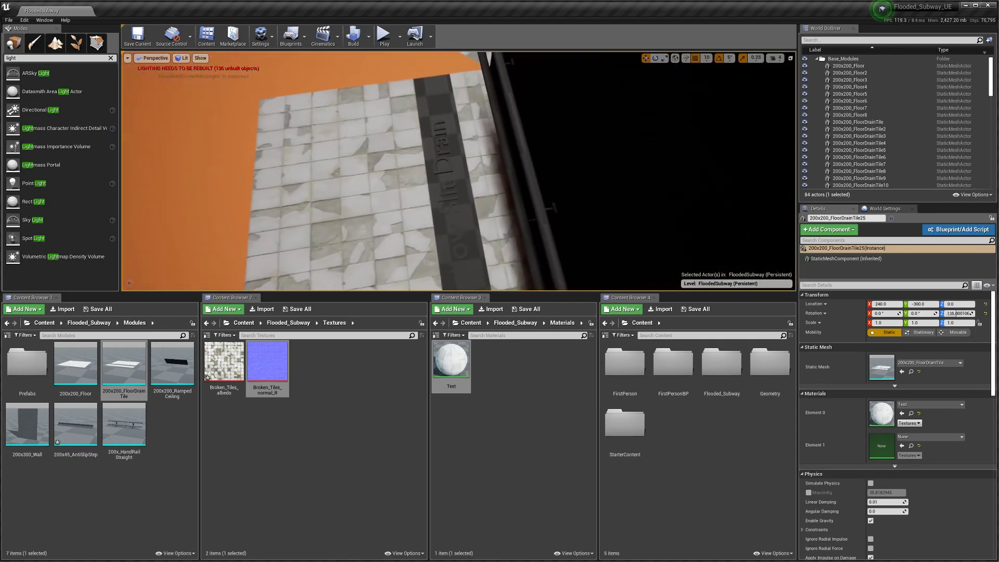
Step: Inspect the Yellow Slit Drain strip up close and save the current level
right_click_drag(484, 226, 528, 214)
right_click_drag(396, 177, 430, 163)
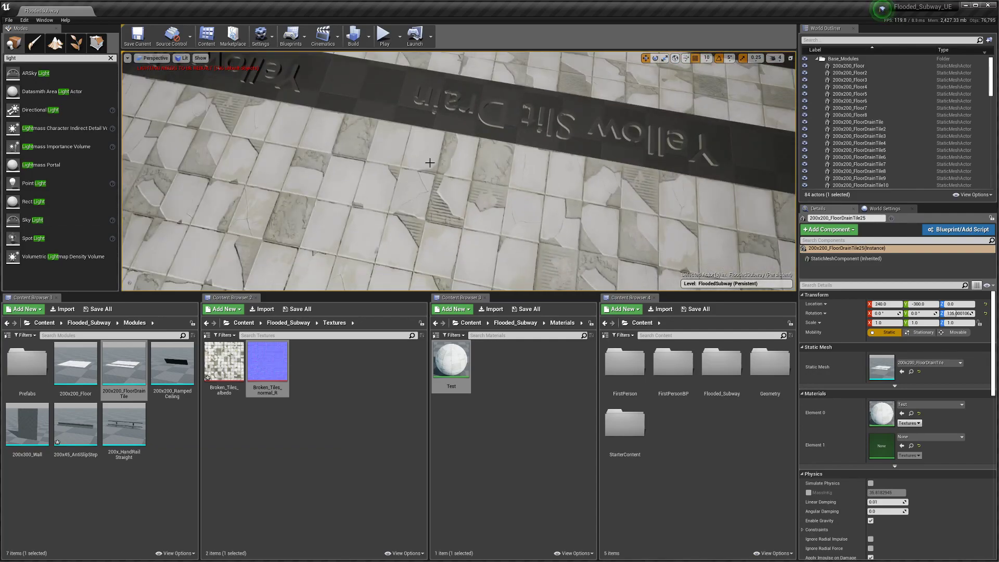
right_click_drag(438, 117, 438, 118)
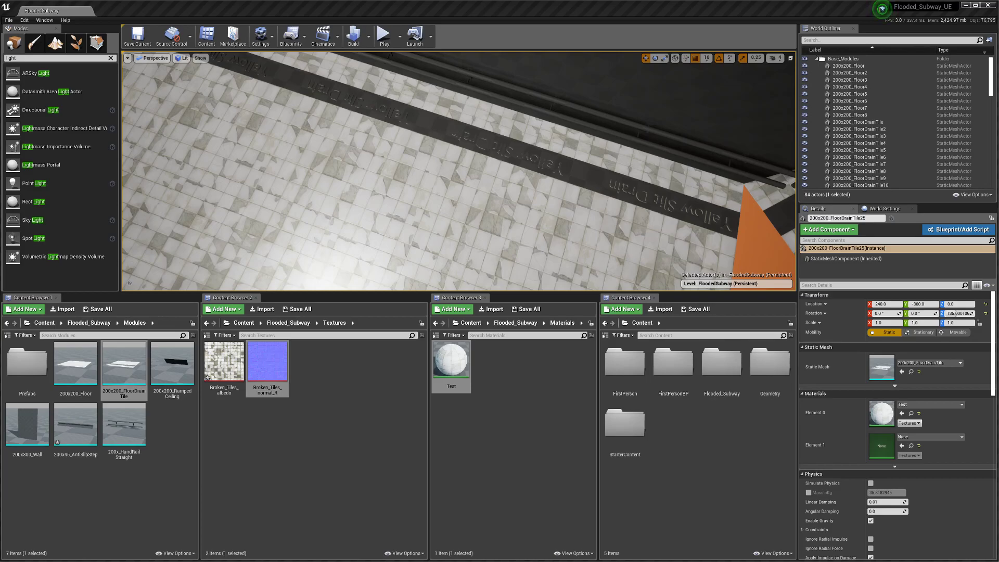
mouse_move(460, 180)
right_mouse_down()
mouse_move(442, 179)
mouse_move(471, 180)
right_mouse_up()
left_click(137, 35)
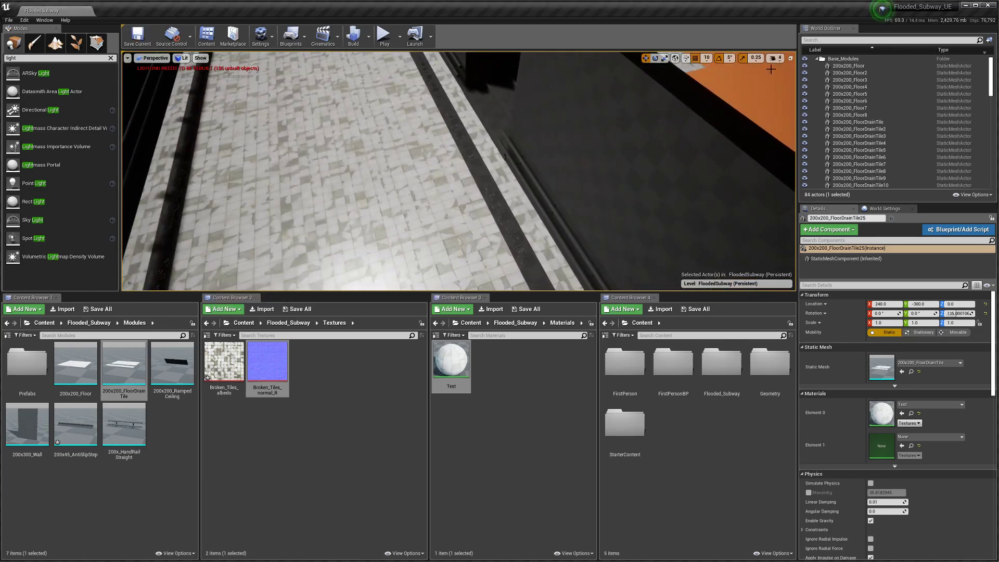
Step: Leave Unreal for Blender and save the Blender file
left_click(966, 5)
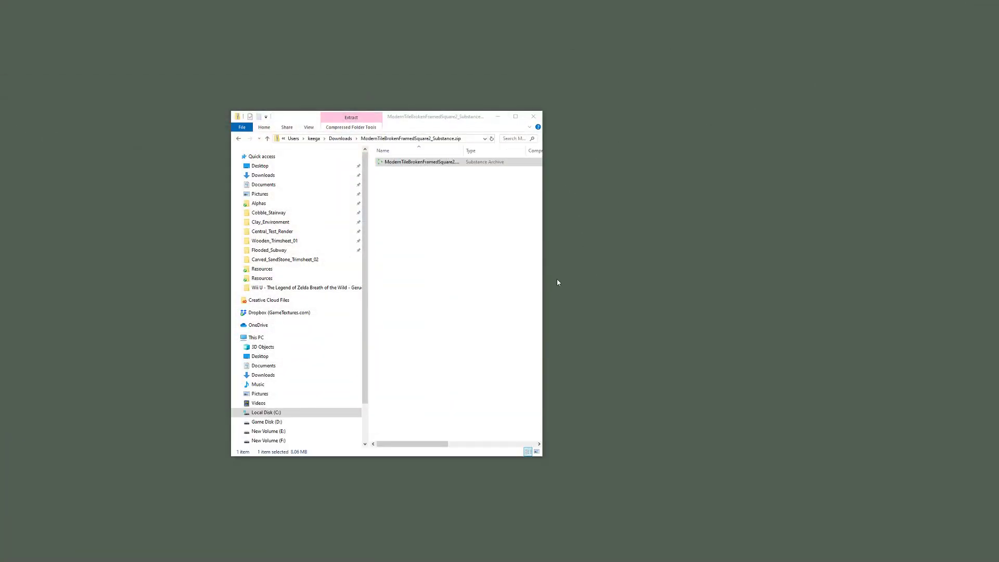
left_click_drag(543, 275, 581, 281)
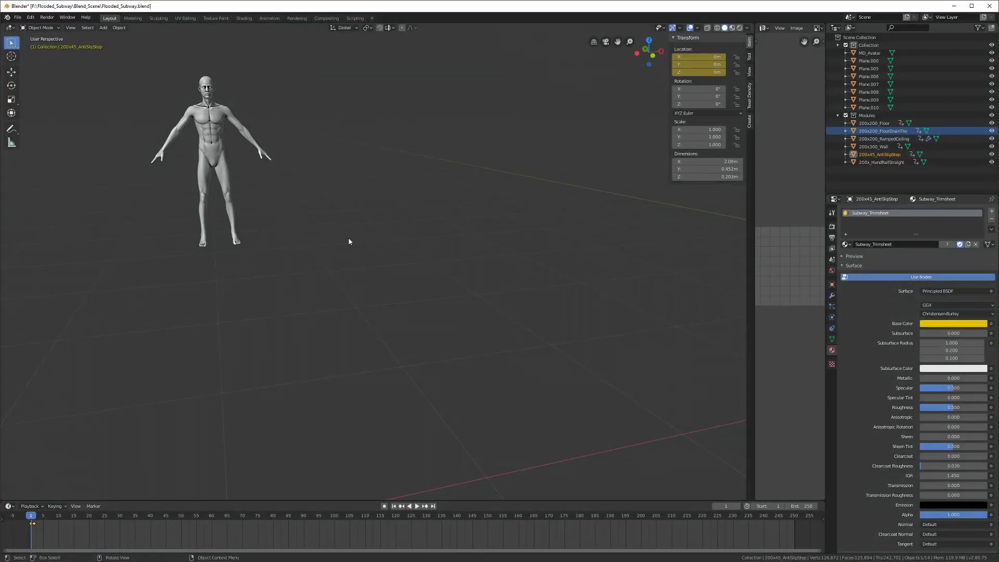
scroll(350, 241, "down", 6)
middle_click_drag(361, 294, 392, 330)
key("ctrl+s")
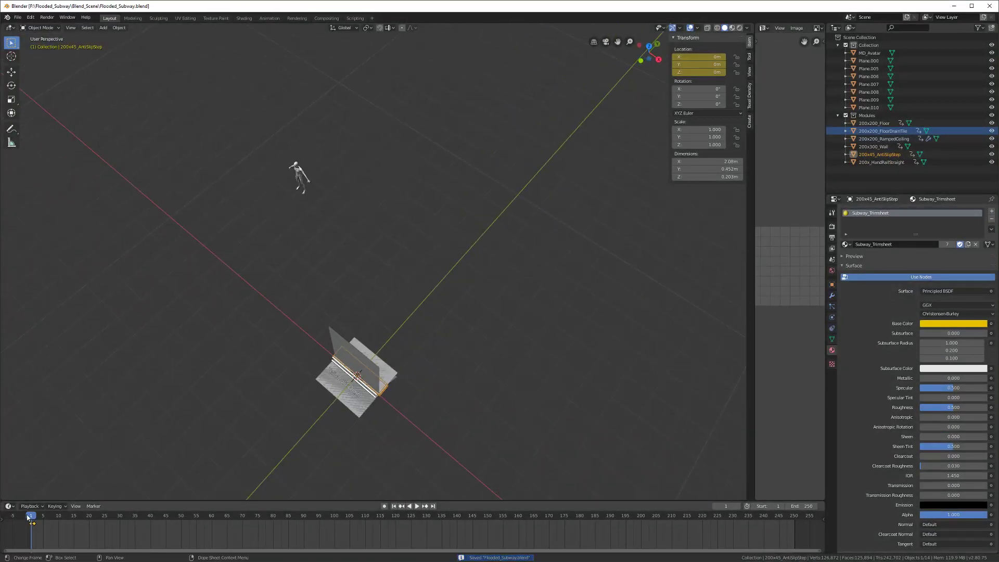
Step: Go to frame 2 to spread the modules apart, select the 200x300_Wall plane, and save
left_click_drag(32, 517, 34, 518)
middle_click_drag(291, 351, 344, 308)
middle_click_drag(247, 308, 357, 290, "shift")
scroll(359, 326, "up", 3)
left_click(335, 255)
scroll(335, 255, "up", 2)
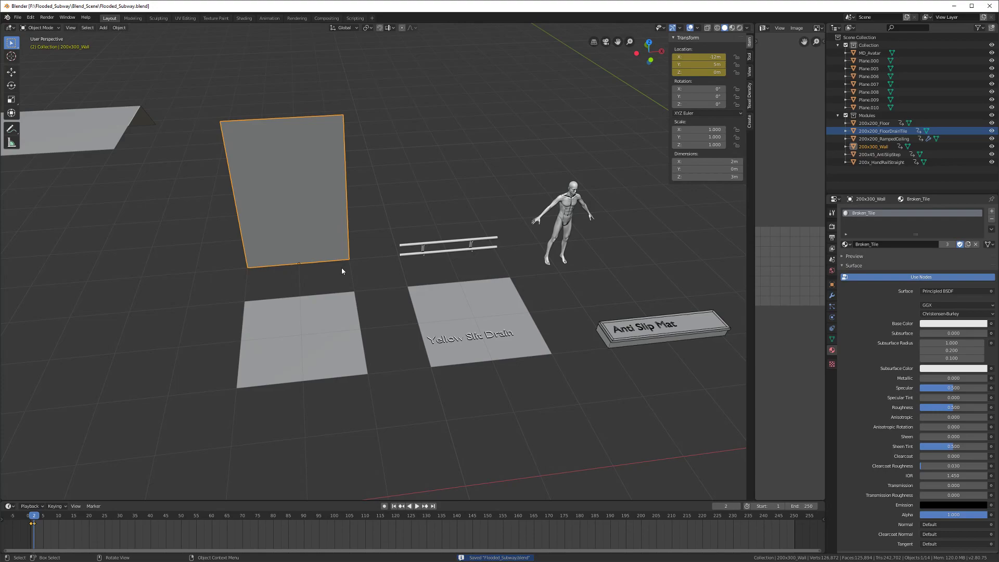
middle_click_drag(308, 245, 488, 292)
key("ctrl+s")
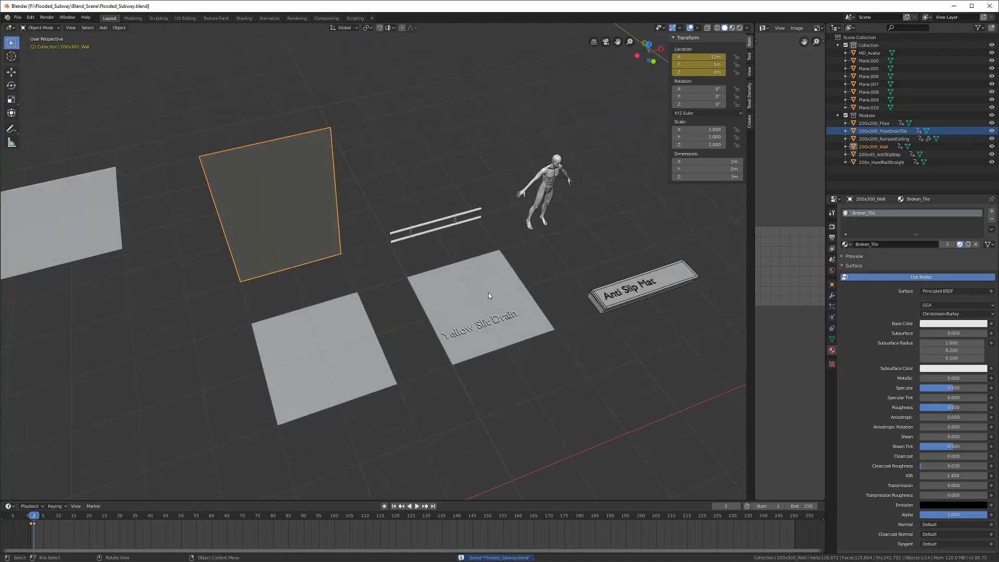
Step: Check the 200x200_FloorDrainTile and 200x45_AntiSlipStep modules, then save again
left_click(493, 307)
middle_click_drag(676, 282, 418, 285, "shift")
left_click(419, 285)
scroll(471, 286, "down", 4)
middle_click_drag(733, 253, 345, 333, "shift")
key("ctrl+s")
Step: Duplicate strip plane Plane.008 and slide the copy along the X axis
scroll(436, 359, "down", 2)
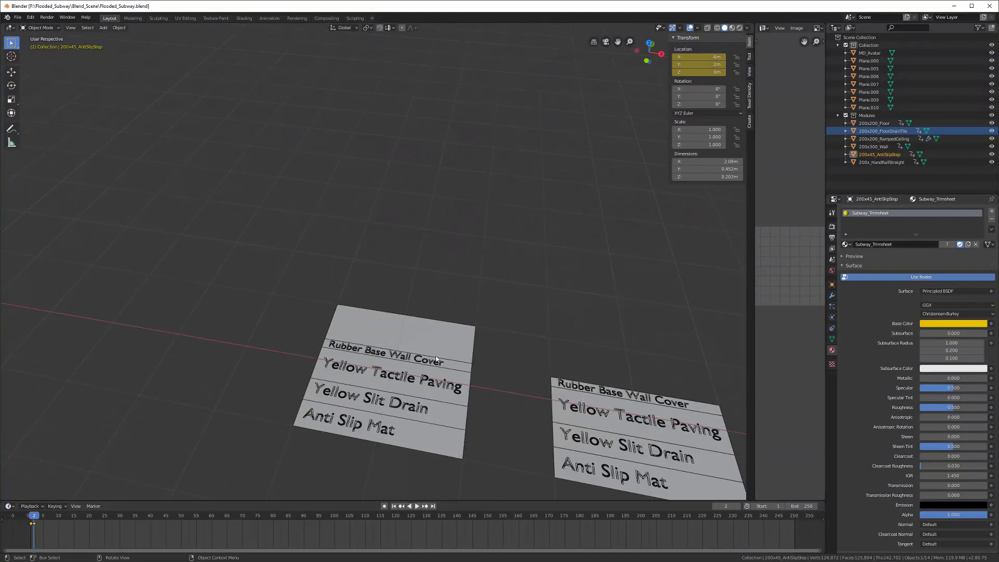
left_click(573, 384)
scroll(574, 380, "down", 3)
scroll(576, 366, "down", 3)
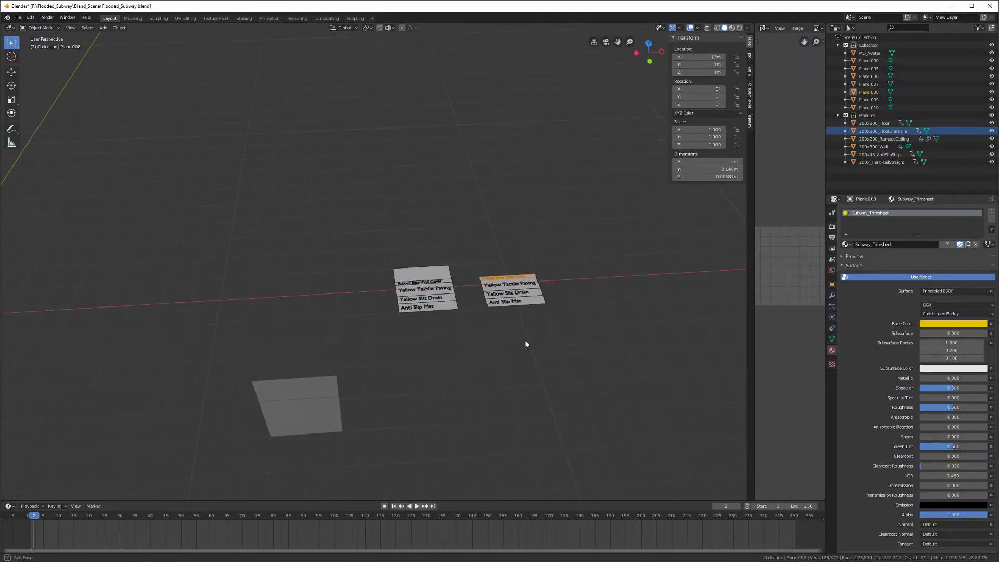
middle_click_drag(524, 352, 511, 345)
key("shift+d")
key("x")
left_click(73, 359)
Step: Hide the new Plane.001 copy, then reveal it again
middle_click_drag(95, 348, 489, 318, "shift")
key("h")
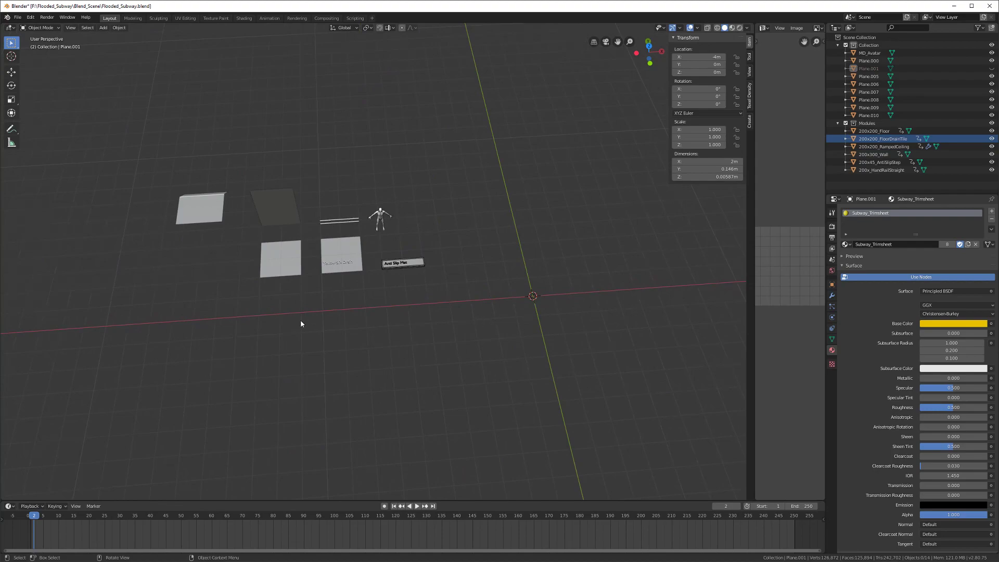
scroll(301, 320, "down", 3)
middle_click_drag(426, 318, 379, 337)
key("alt+h")
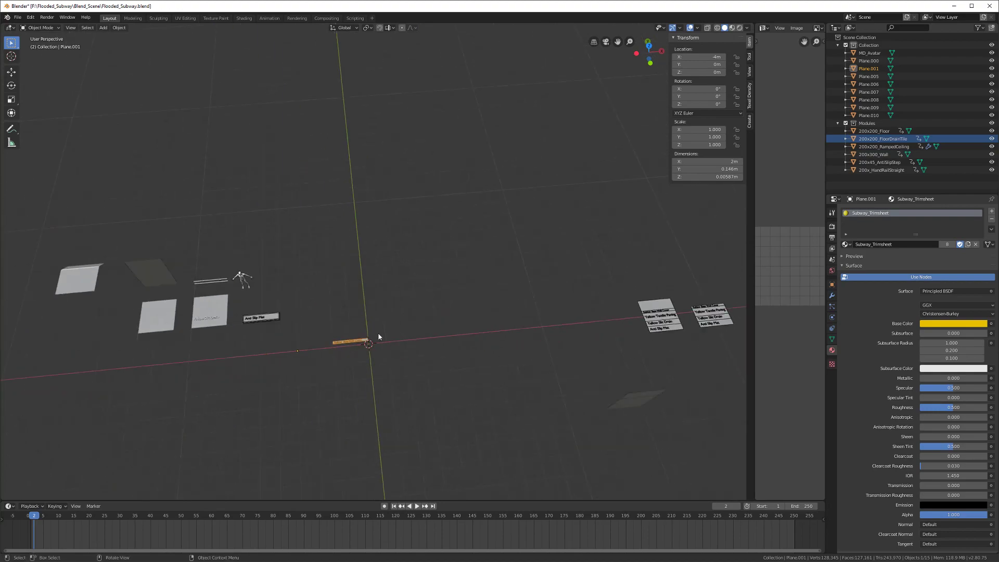
Step: Move Plane.001 along X, then to Y 4 m, and frame it in view
key("g")
key("x")
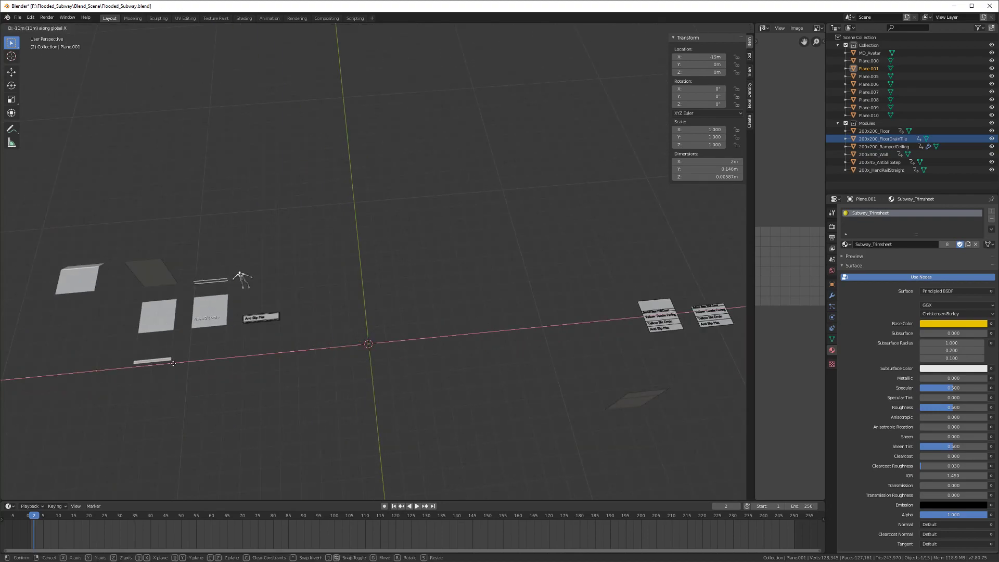
left_click(174, 363)
middle_click_drag(174, 363, 468, 341)
key("g")
key("y")
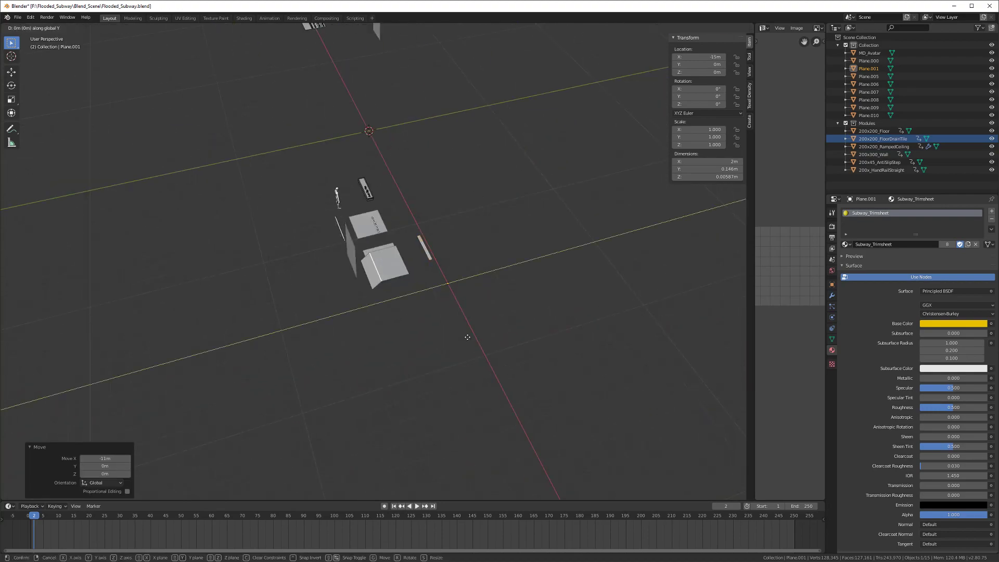
left_click(397, 347)
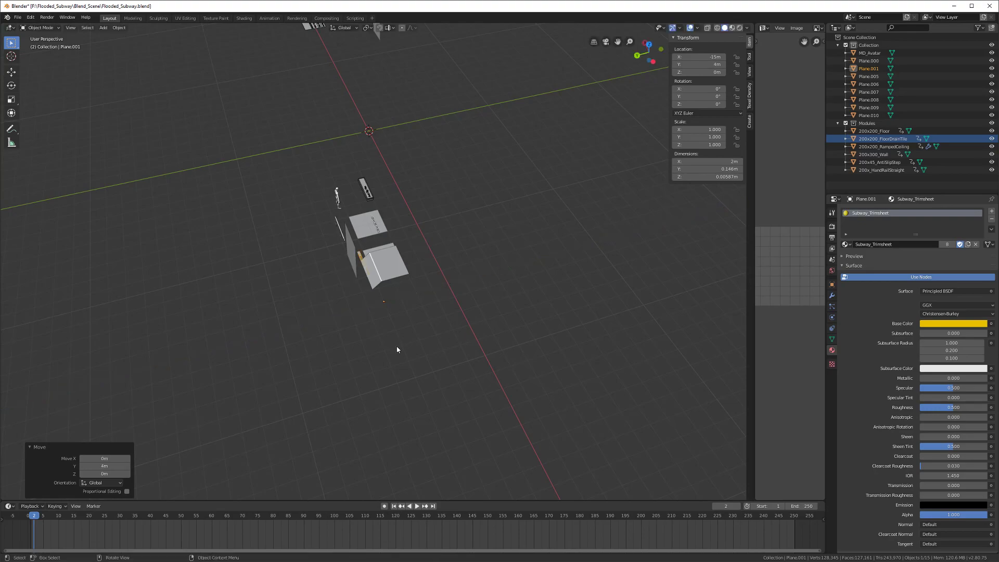
key("KP_Decimal")
scroll(397, 347, "up", 2)
middle_click_drag(395, 345, 461, 310)
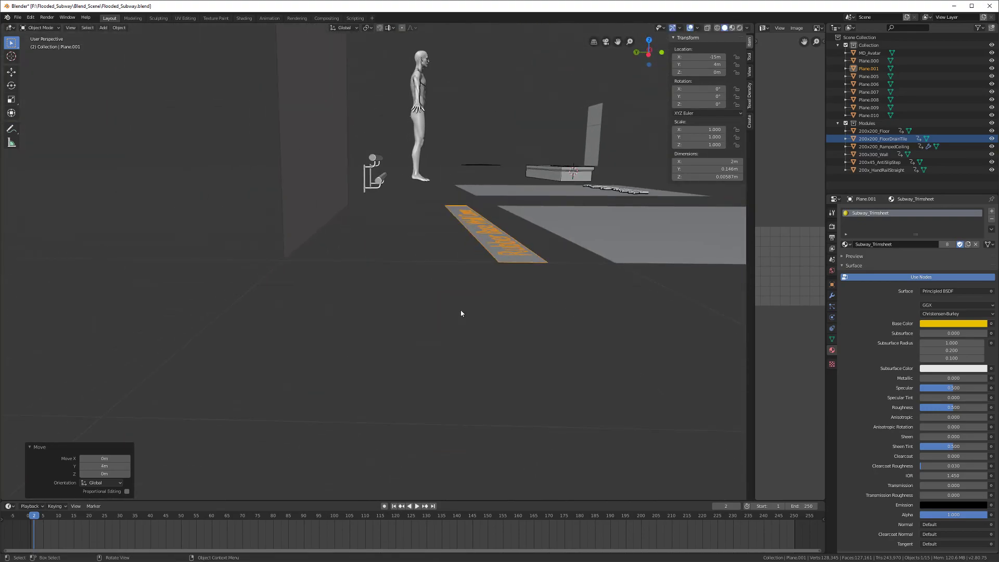
Step: Abandon a 0.5 numeric X move and place the strip at about Y 4.39 m instead
key("g")
key("x")
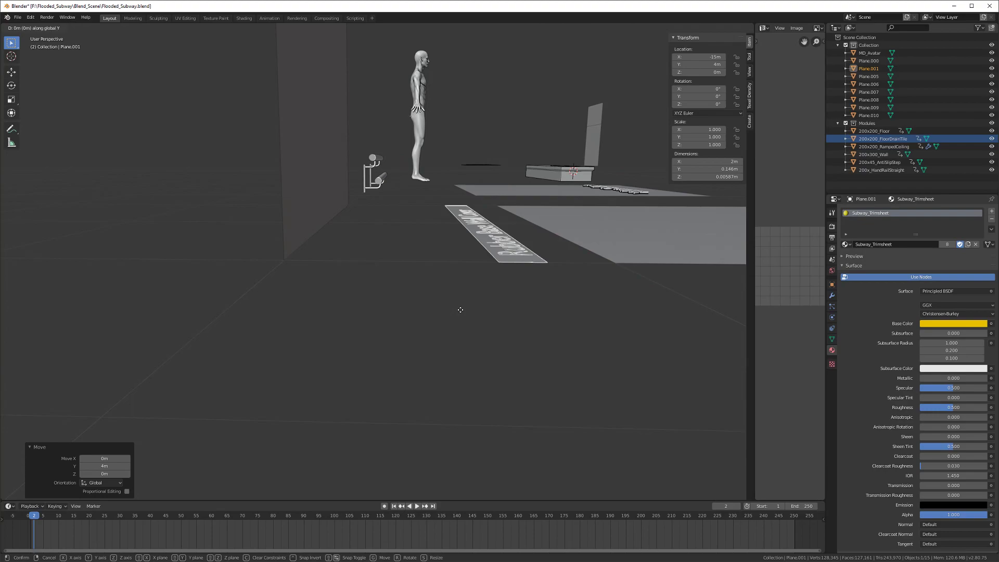
type(".5")
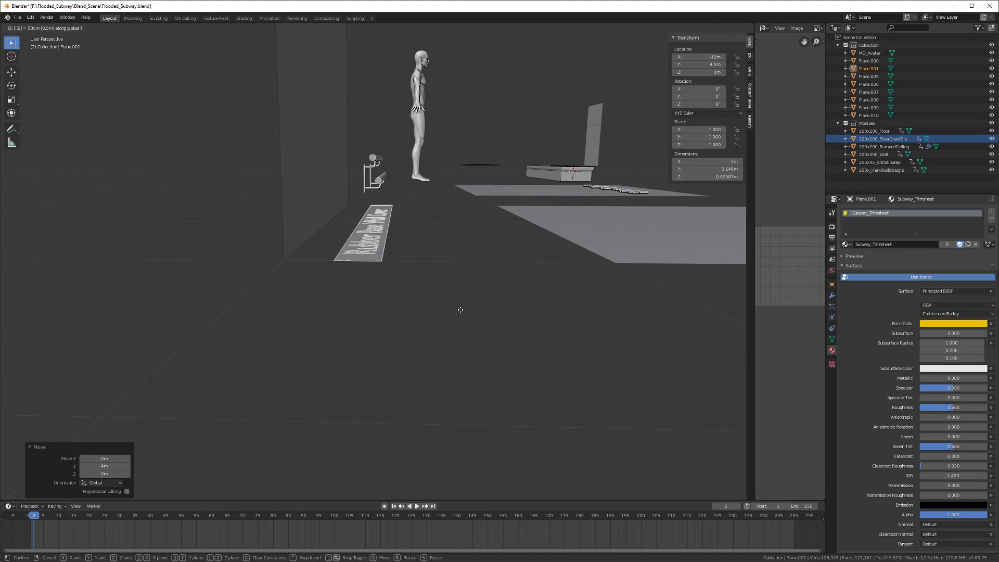
right_click(460, 309)
middle_click_drag(460, 310, 483, 324, "shift")
key("g")
key("y")
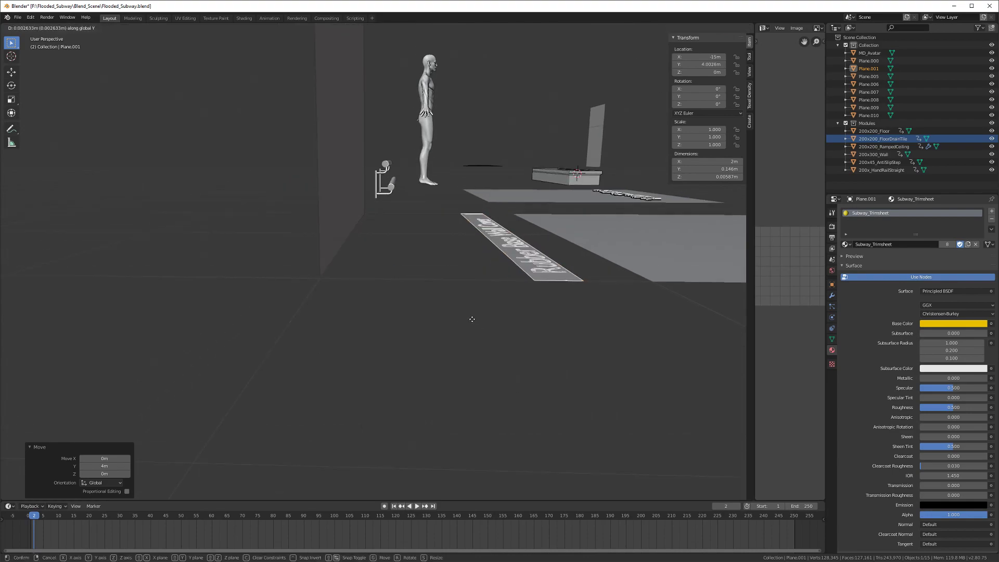
left_click(662, 312)
Step: Push the Rubber Base Wall Cover strip against the wall base and lift it slightly in Z
middle_click_drag(662, 312, 458, 312)
key("g")
key("y")
left_click(464, 329)
key("g")
key("z")
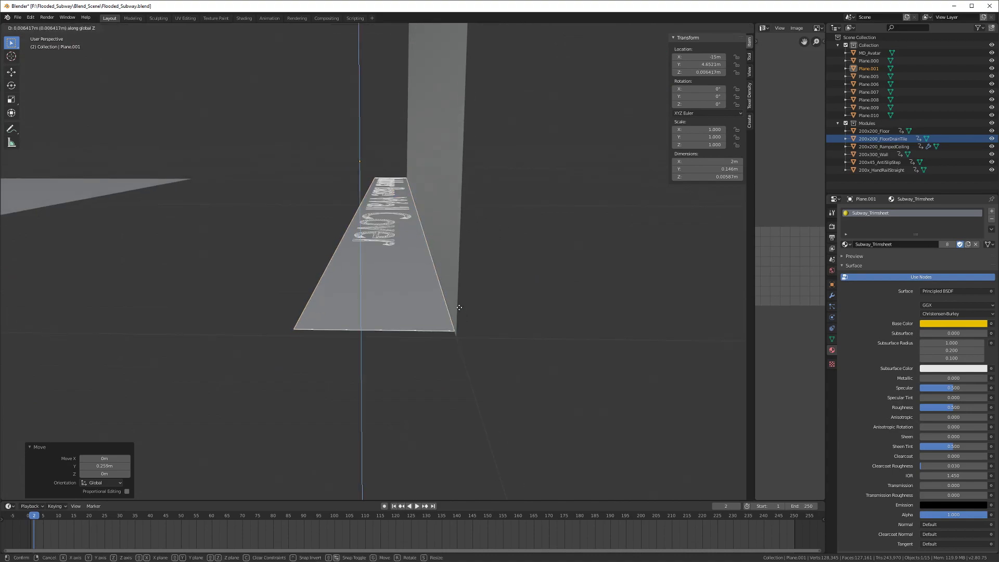
left_click(460, 308)
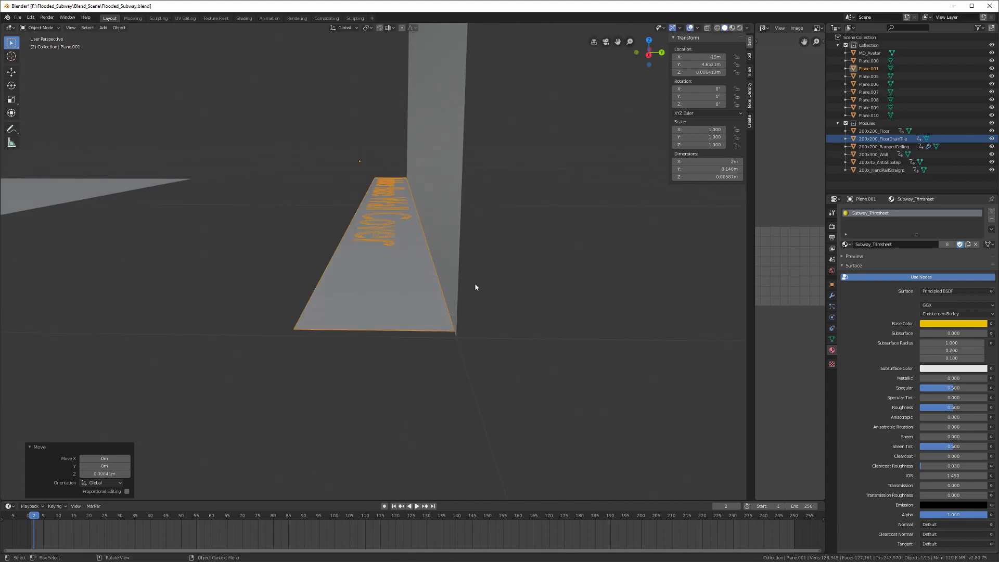
mouse_move(472, 287)
middle_mouse_down()
mouse_move(483, 278)
mouse_move(474, 275)
middle_mouse_up()
key("g")
key("z")
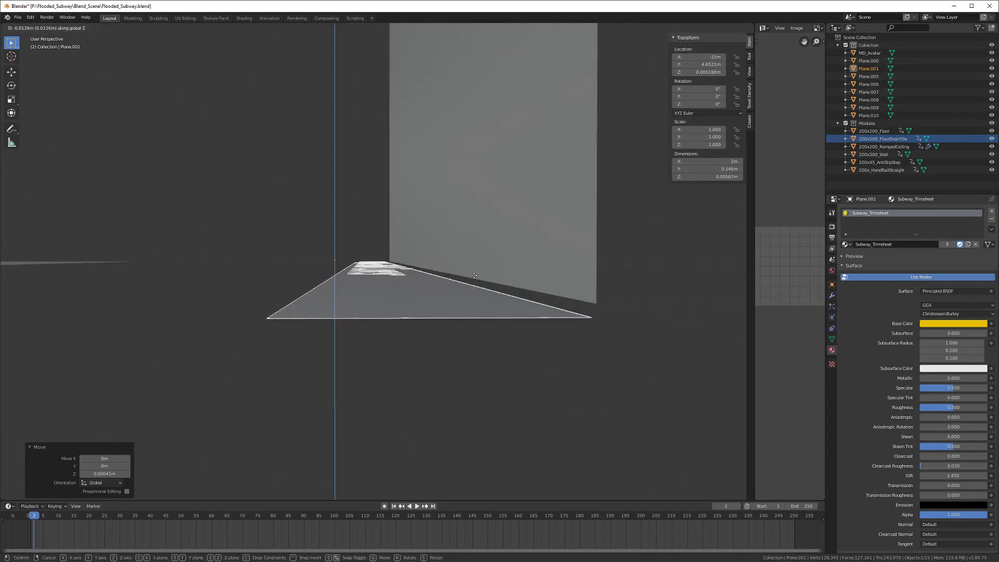
left_click(475, 274)
Step: Apply rotation and scale to the strip and save the Blender file
middle_click_drag(474, 274, 396, 349)
scroll(409, 320, "down", 5)
key("ctrl+a")
left_click(401, 312)
scroll(401, 312, "down", 5)
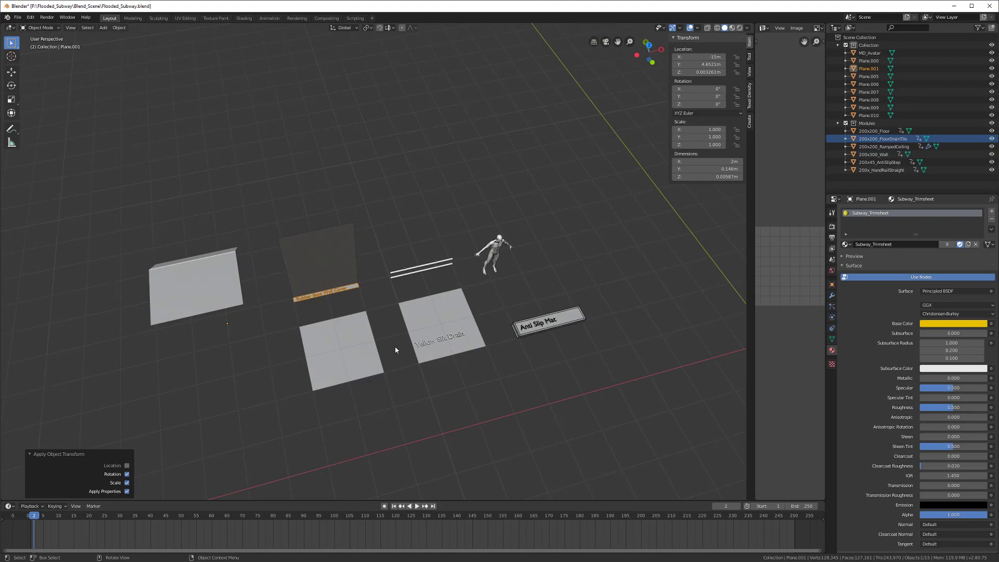
middle_click_drag(365, 346, 332, 362)
key("ctrl+s")
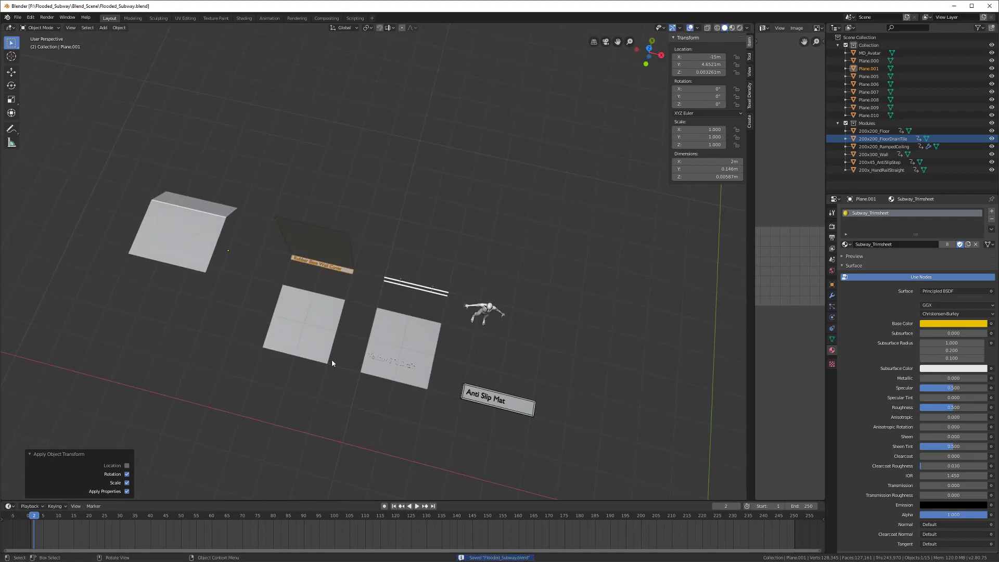
middle_click_drag(347, 212, 321, 242)
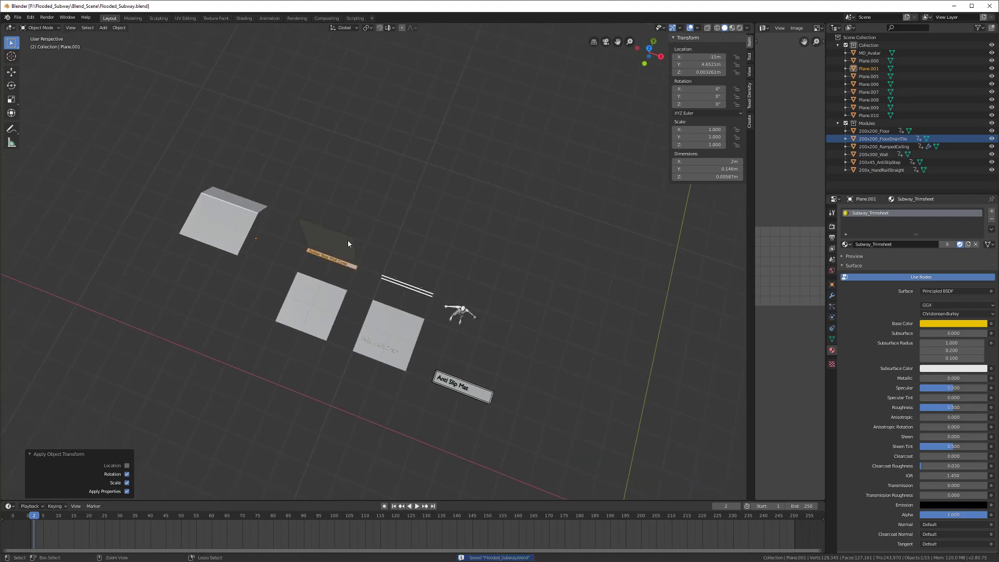